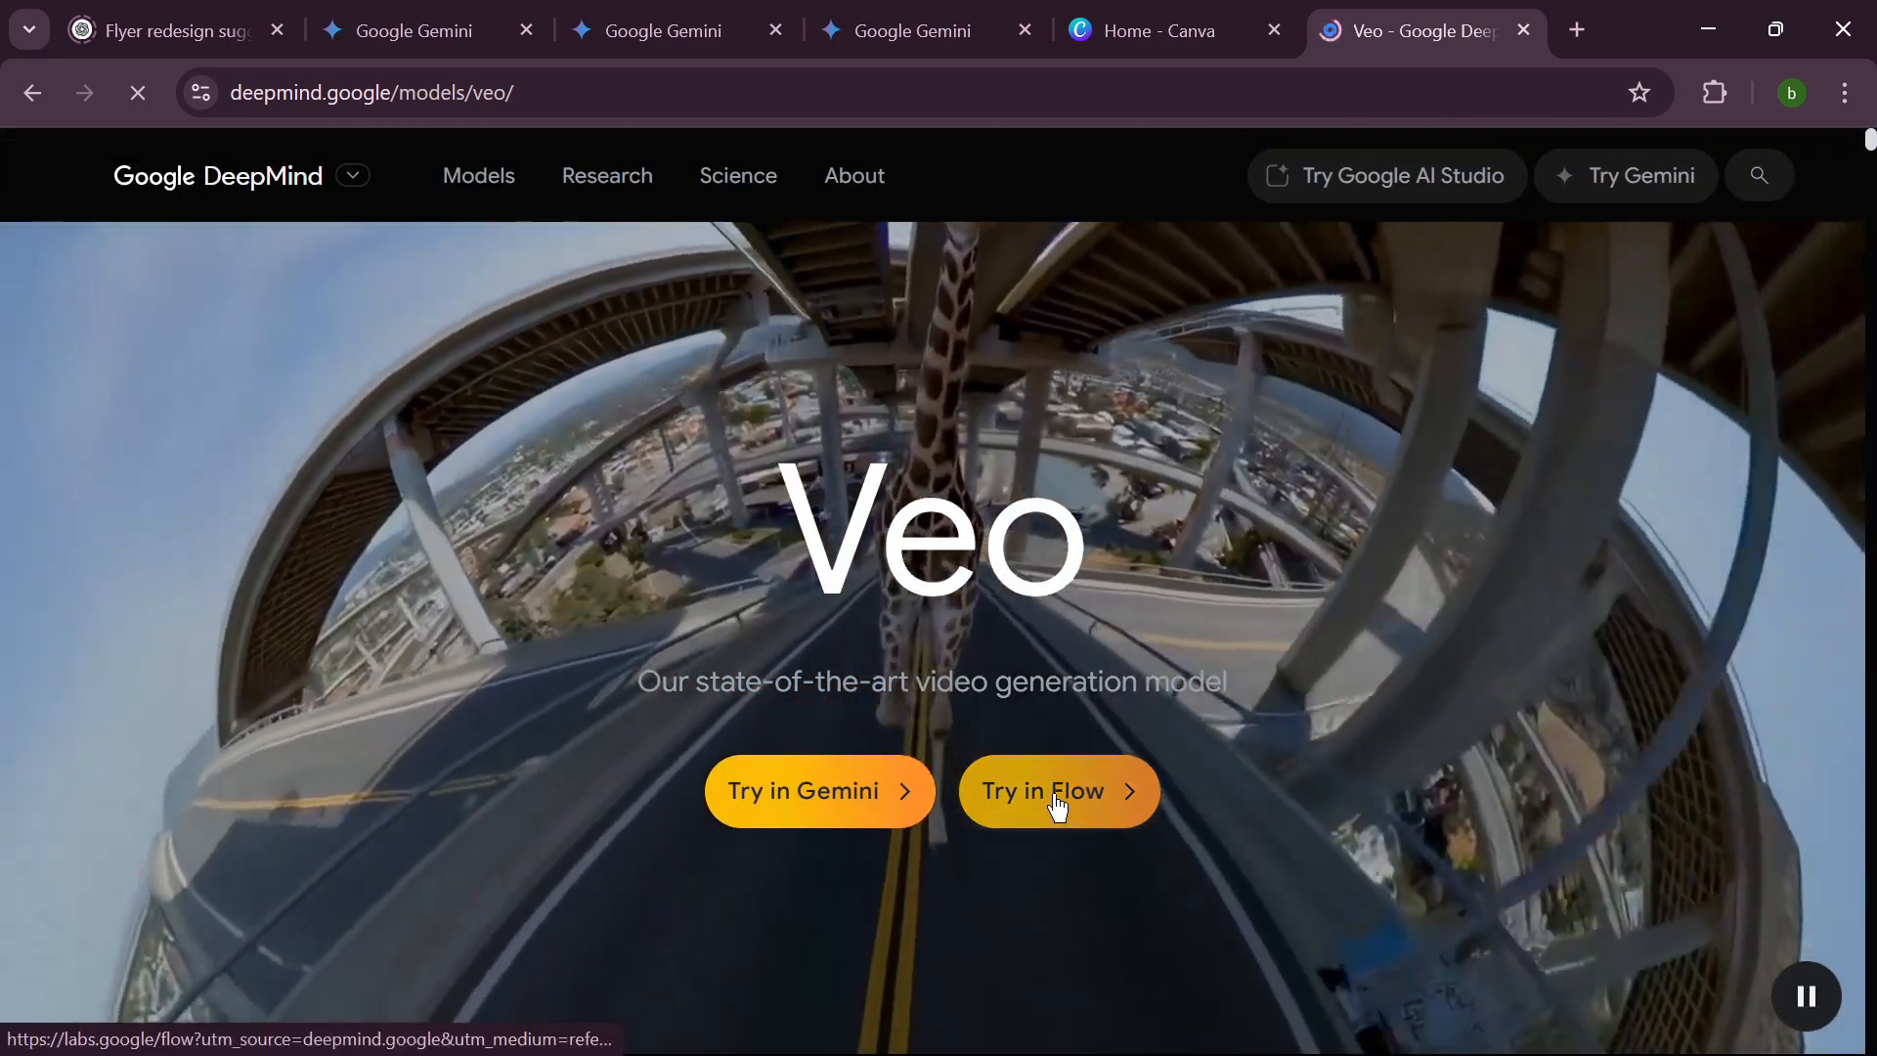
Open Flow from the Veo page and try to start creating with it.
{"action": "left_click", "coordinate": [1031, 804]}
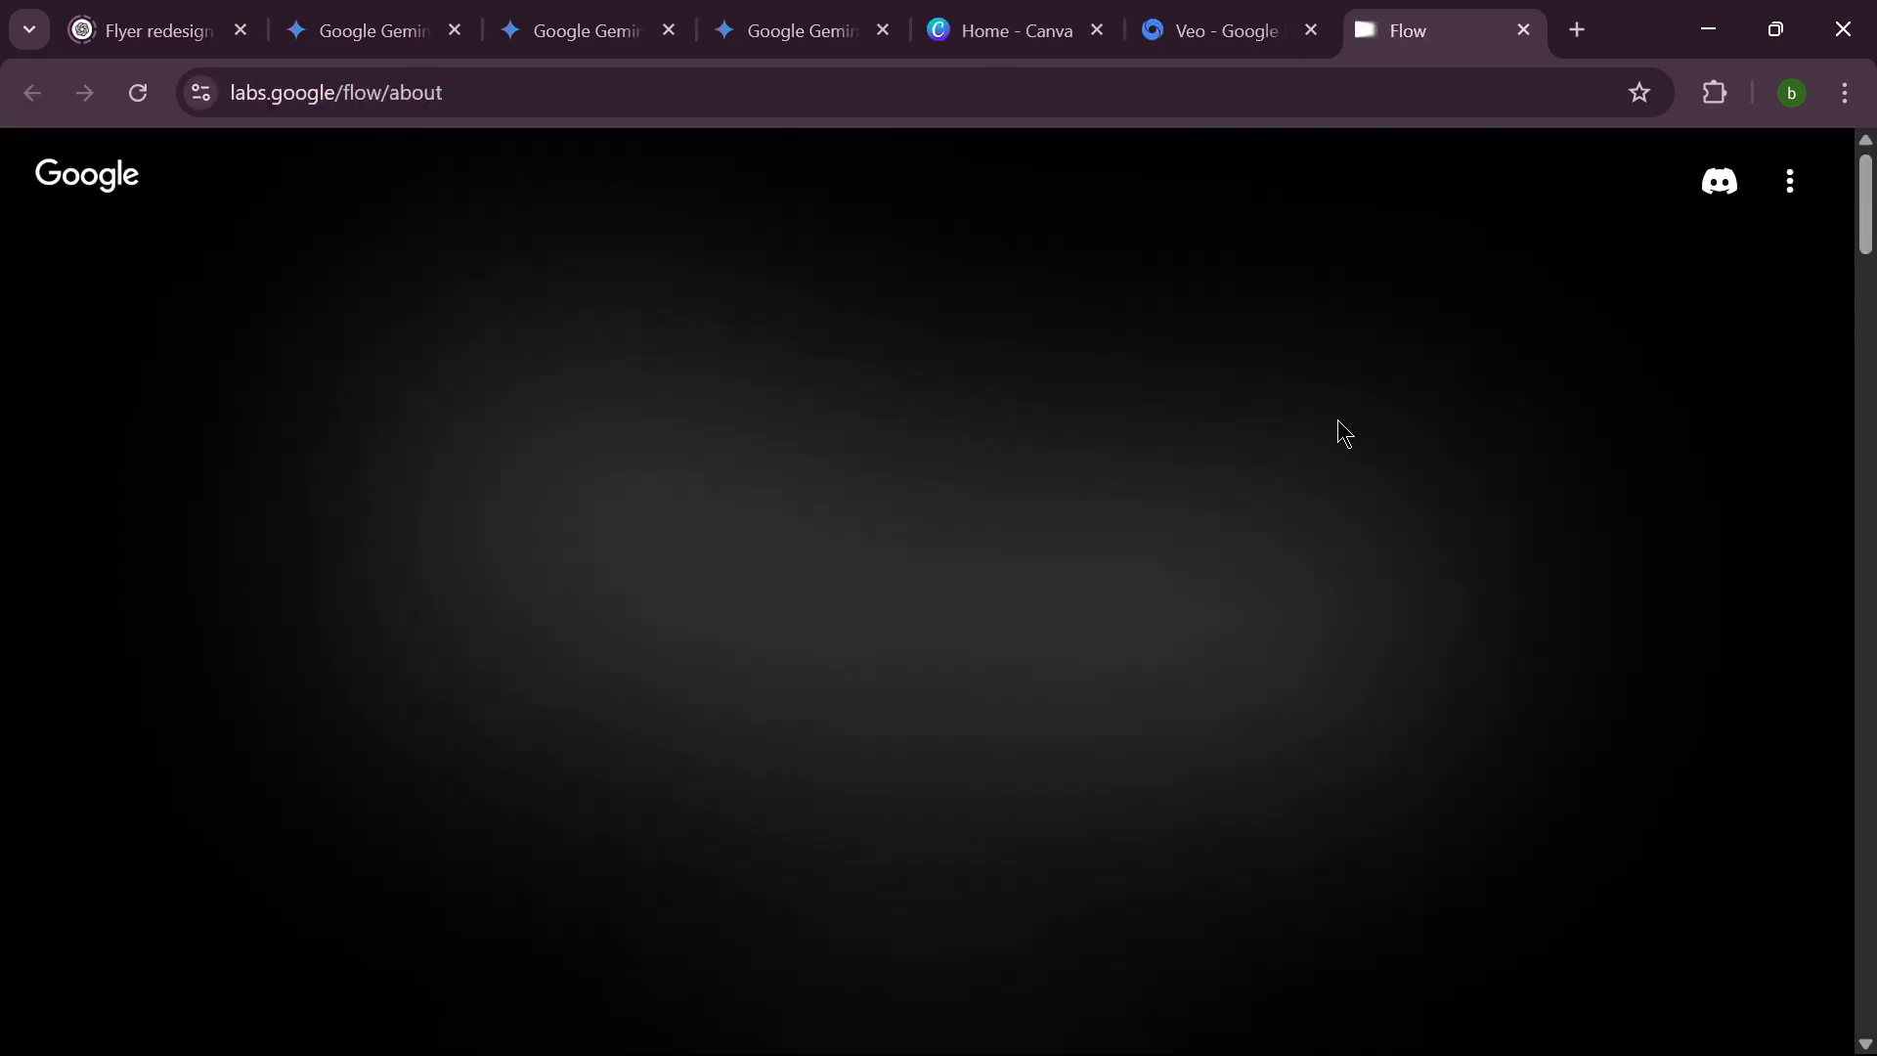
{"action": "scroll", "coordinate": [1094, 765], "scroll_direction": "down", "scroll_amount": 3}
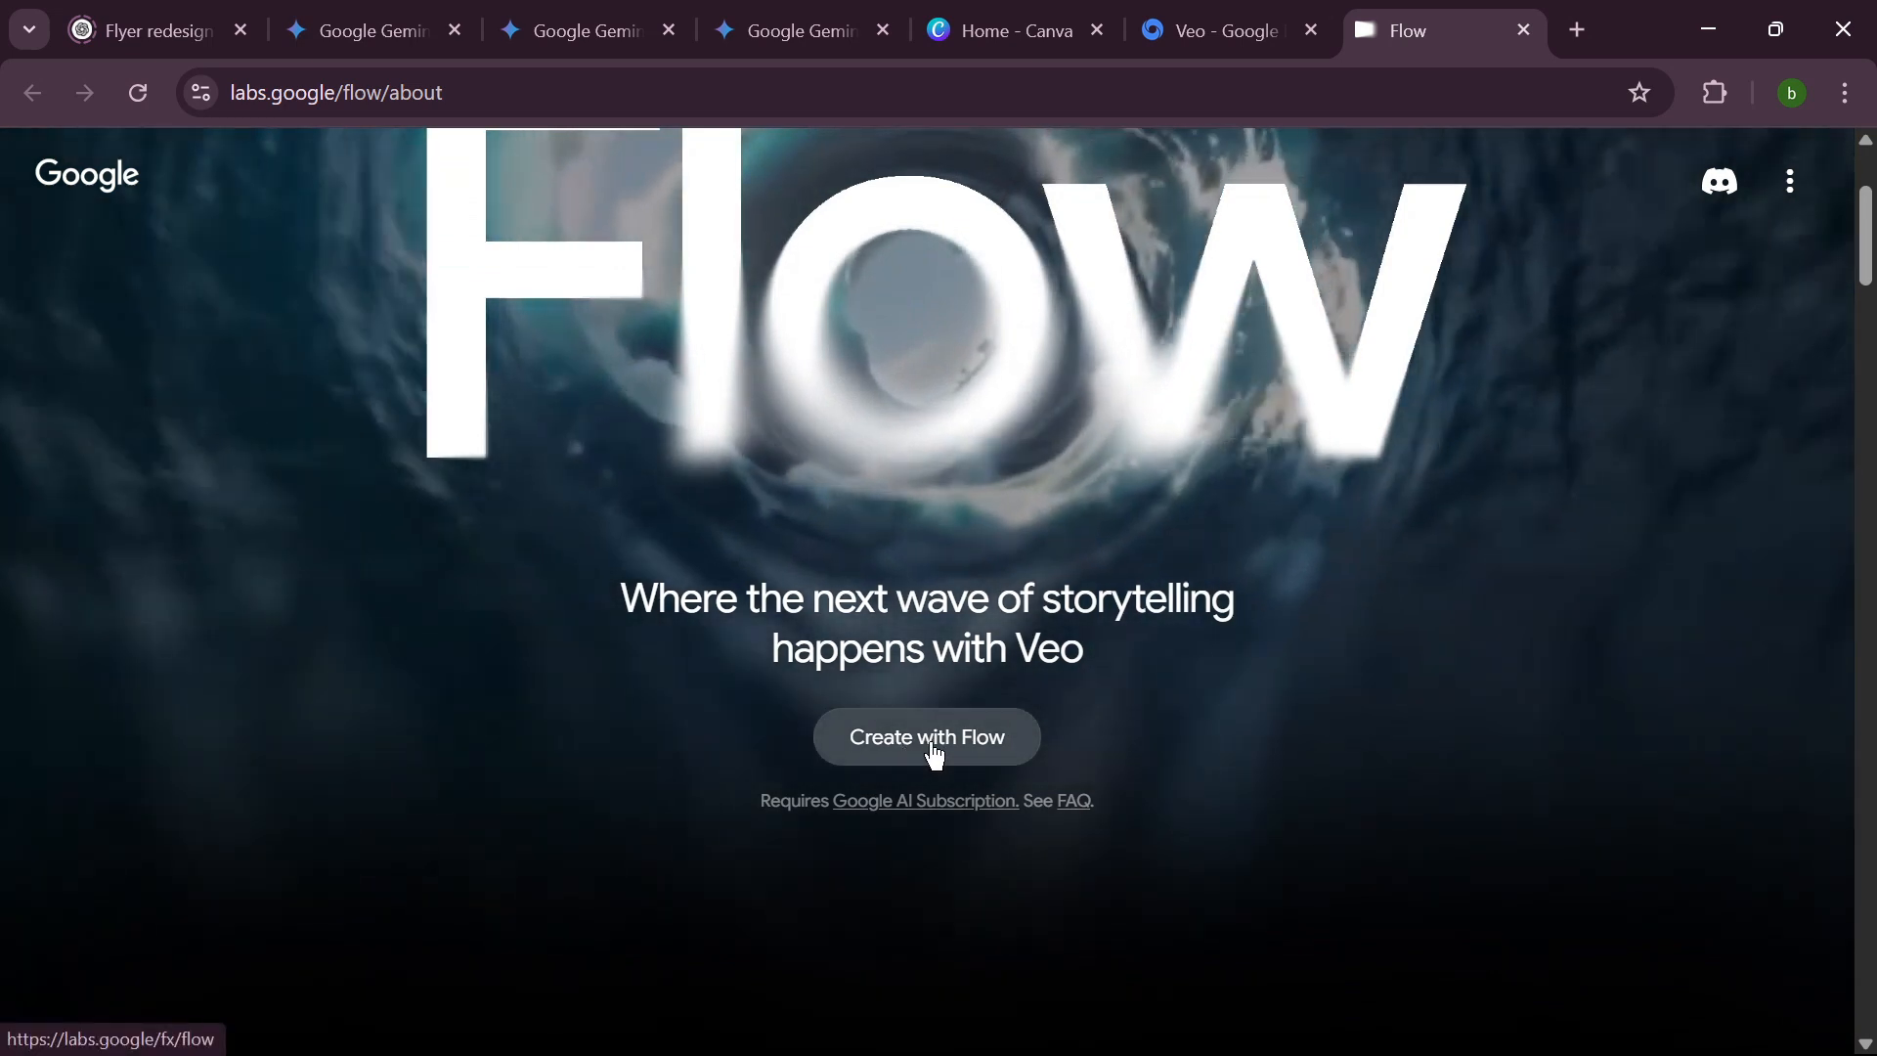
{"action": "left_click", "coordinate": [997, 753]}
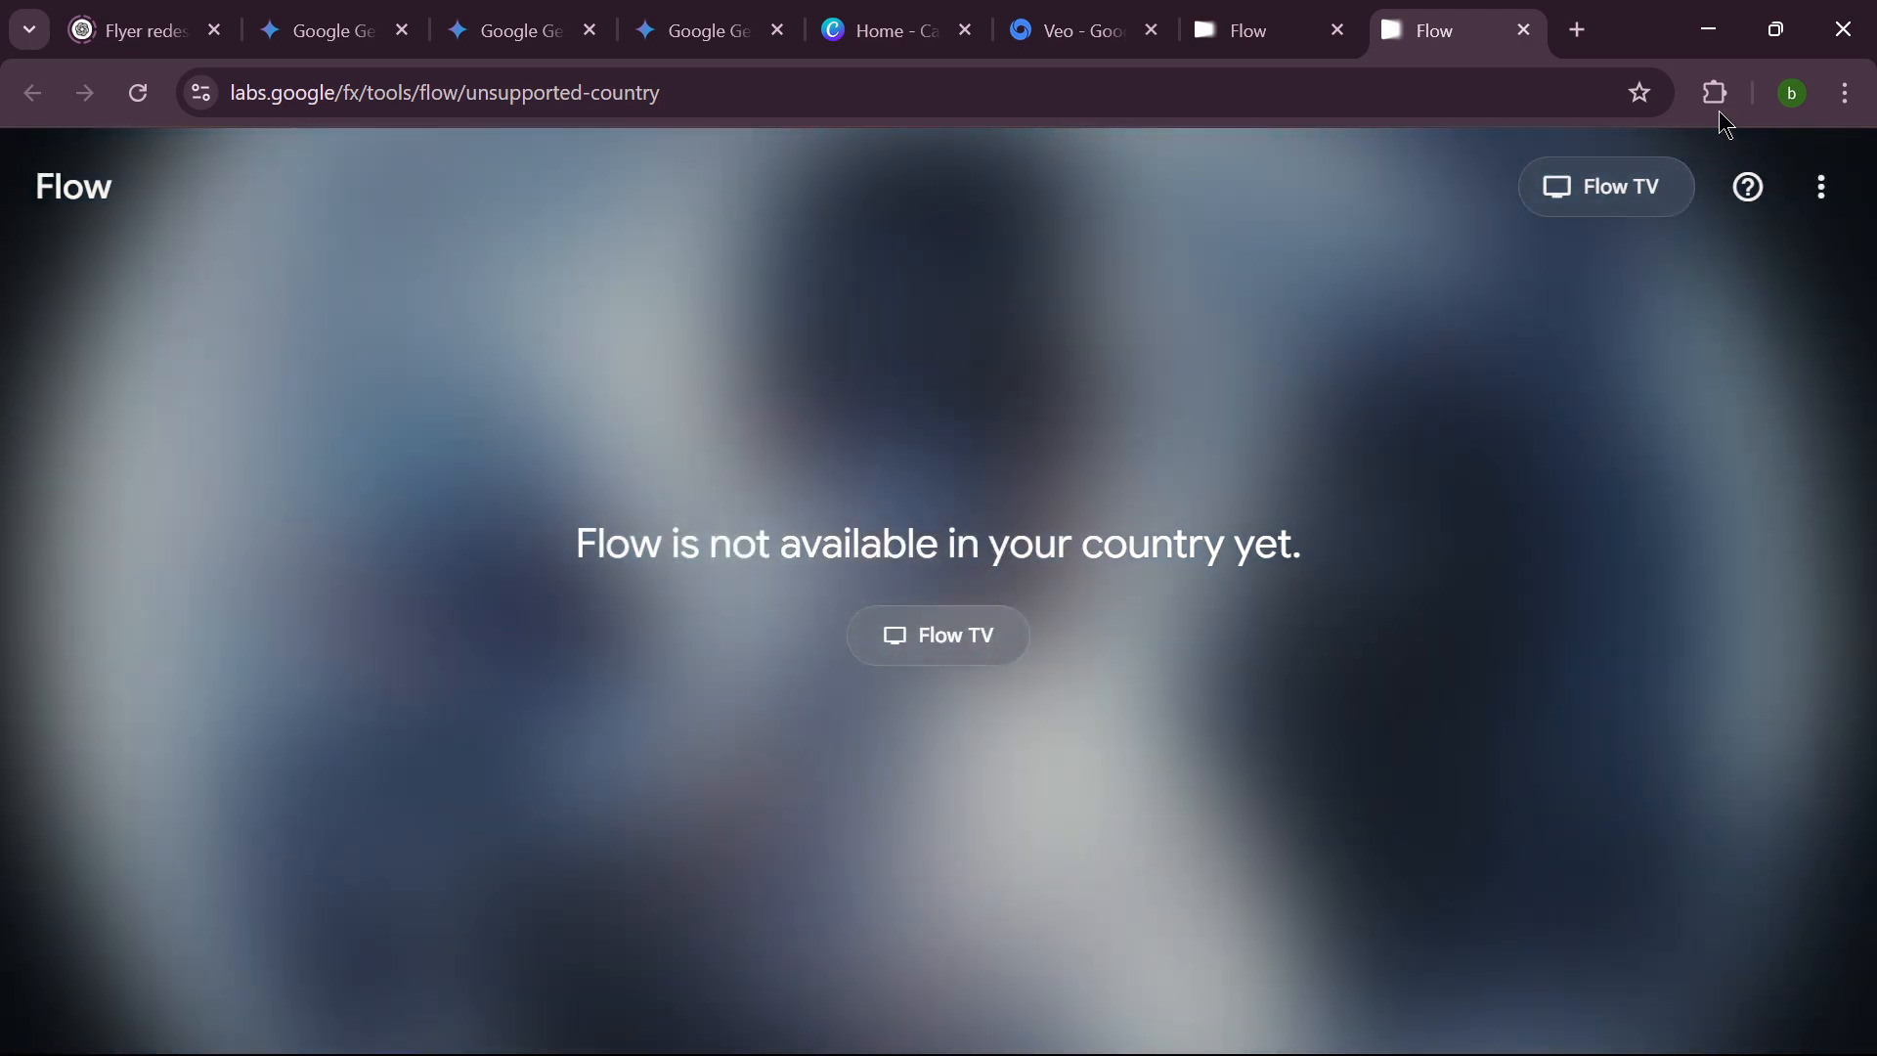
{"action": "left_click", "coordinate": [1721, 95]}
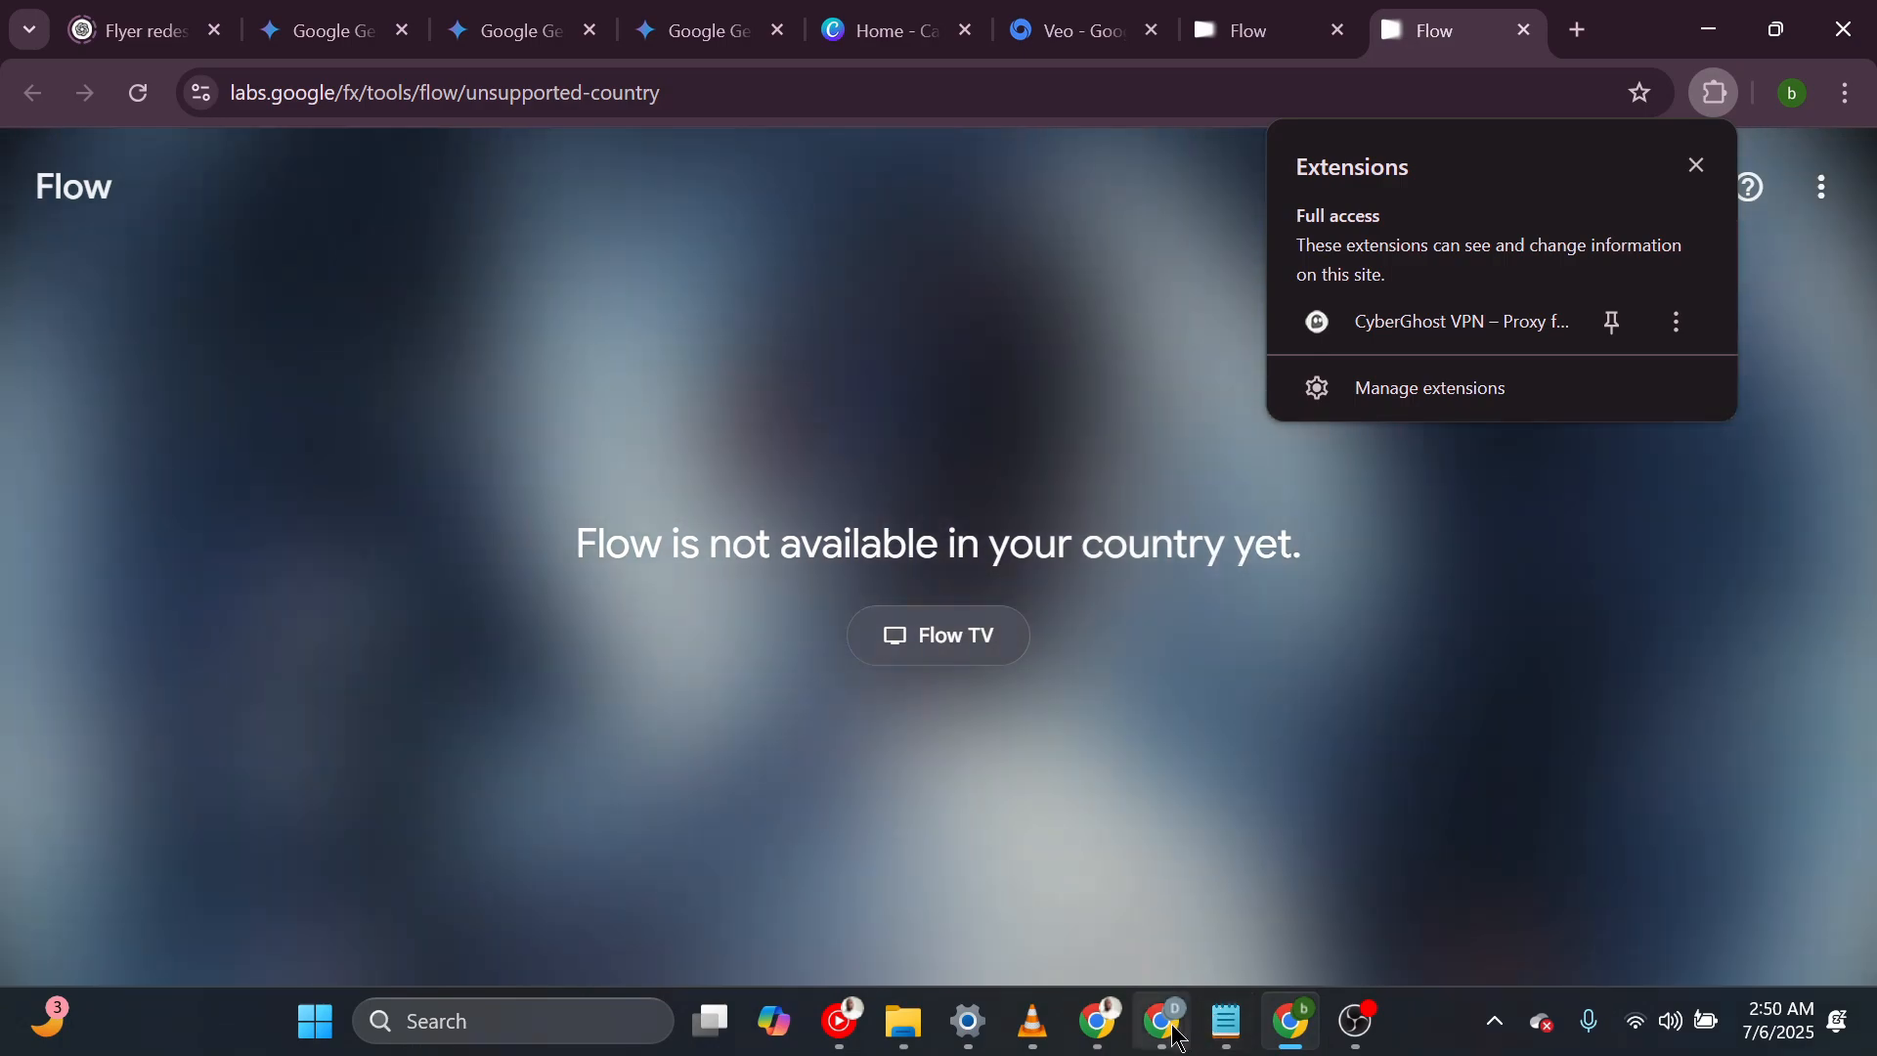
{"action": "left_click", "coordinate": [1163, 1021]}
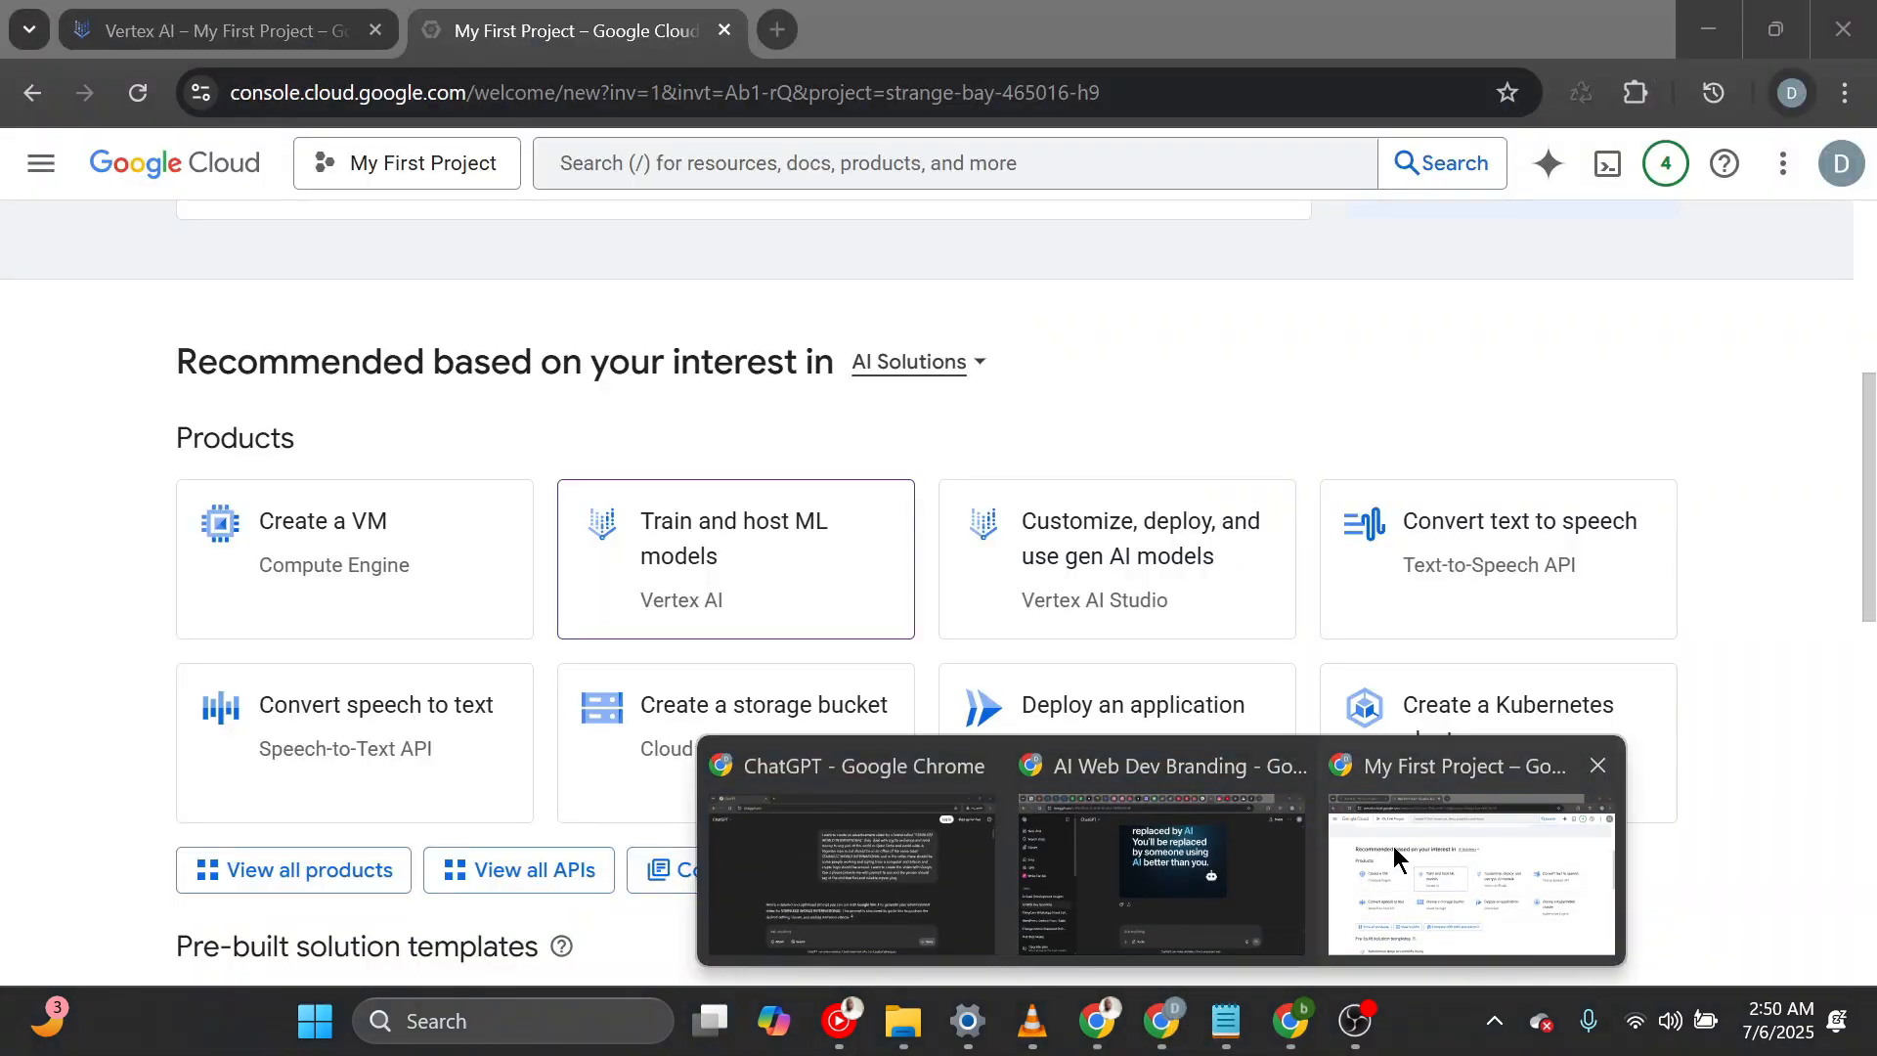
{"action": "left_click", "coordinate": [1466, 875]}
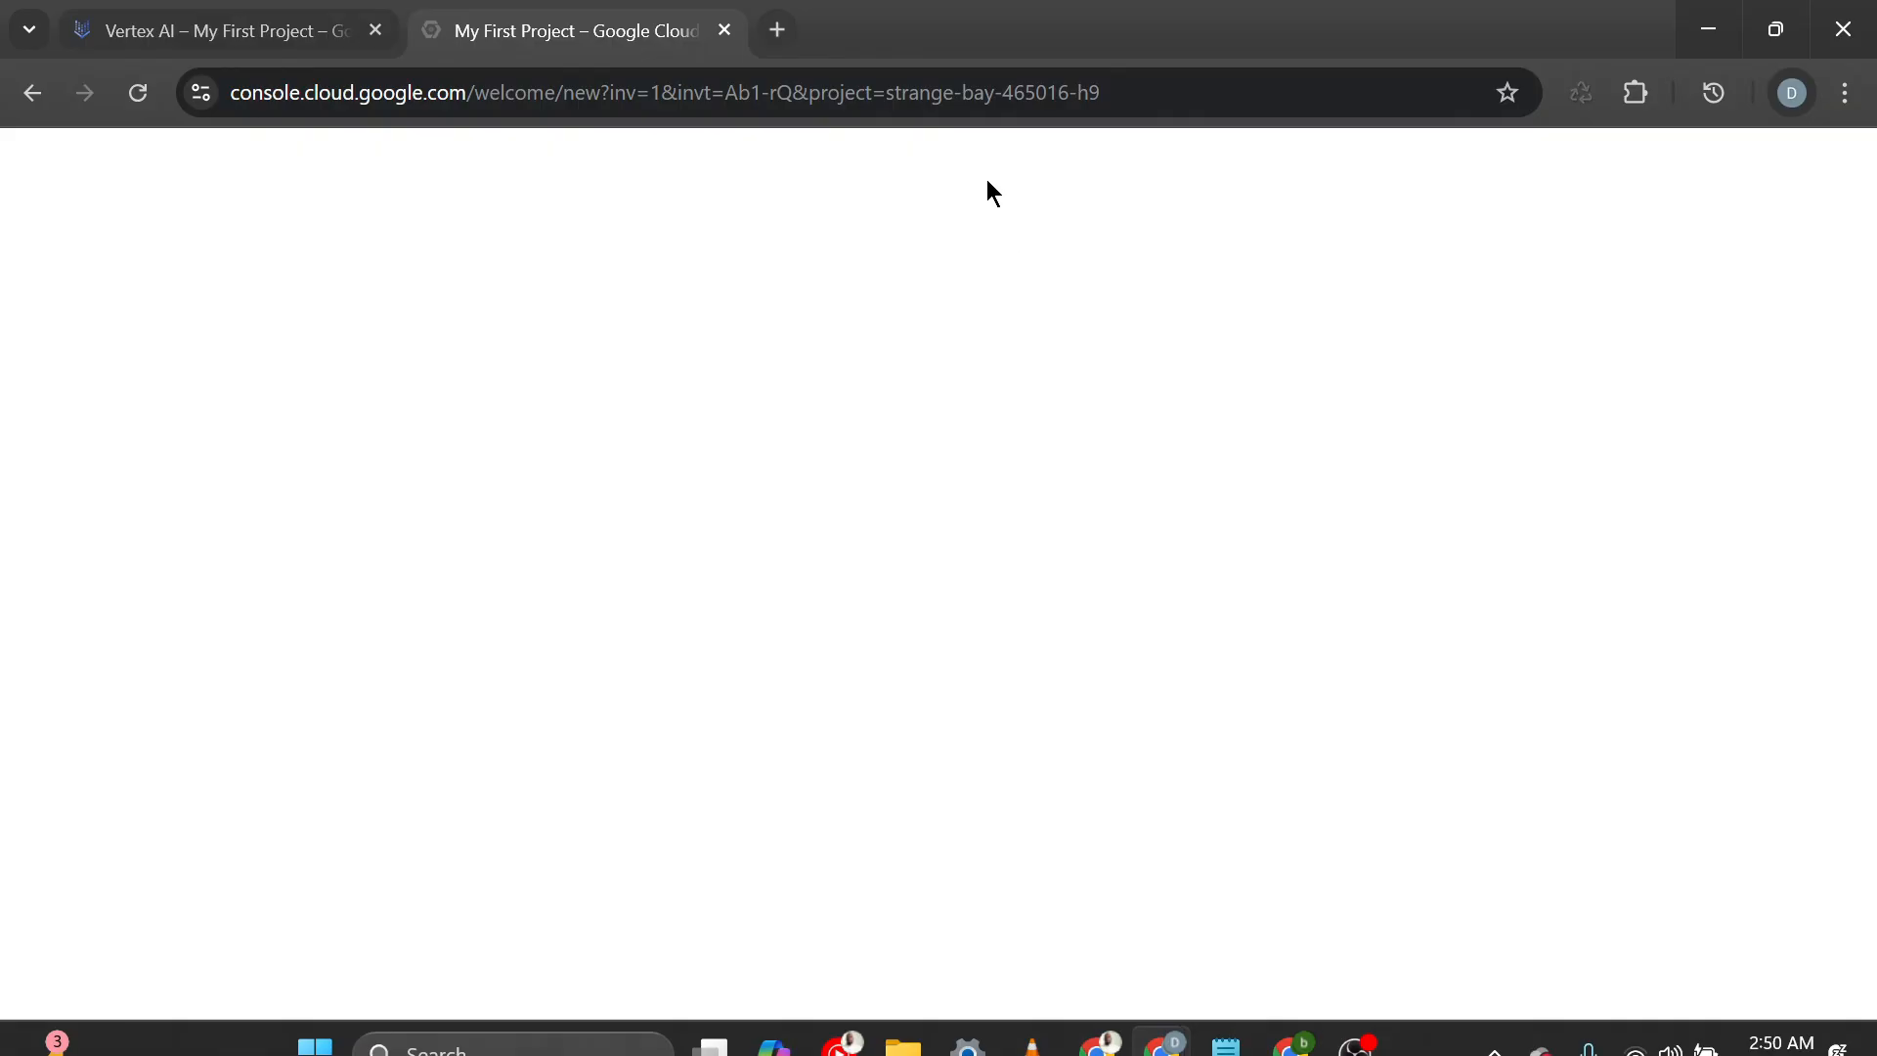
{"action": "left_click", "coordinate": [777, 30]}
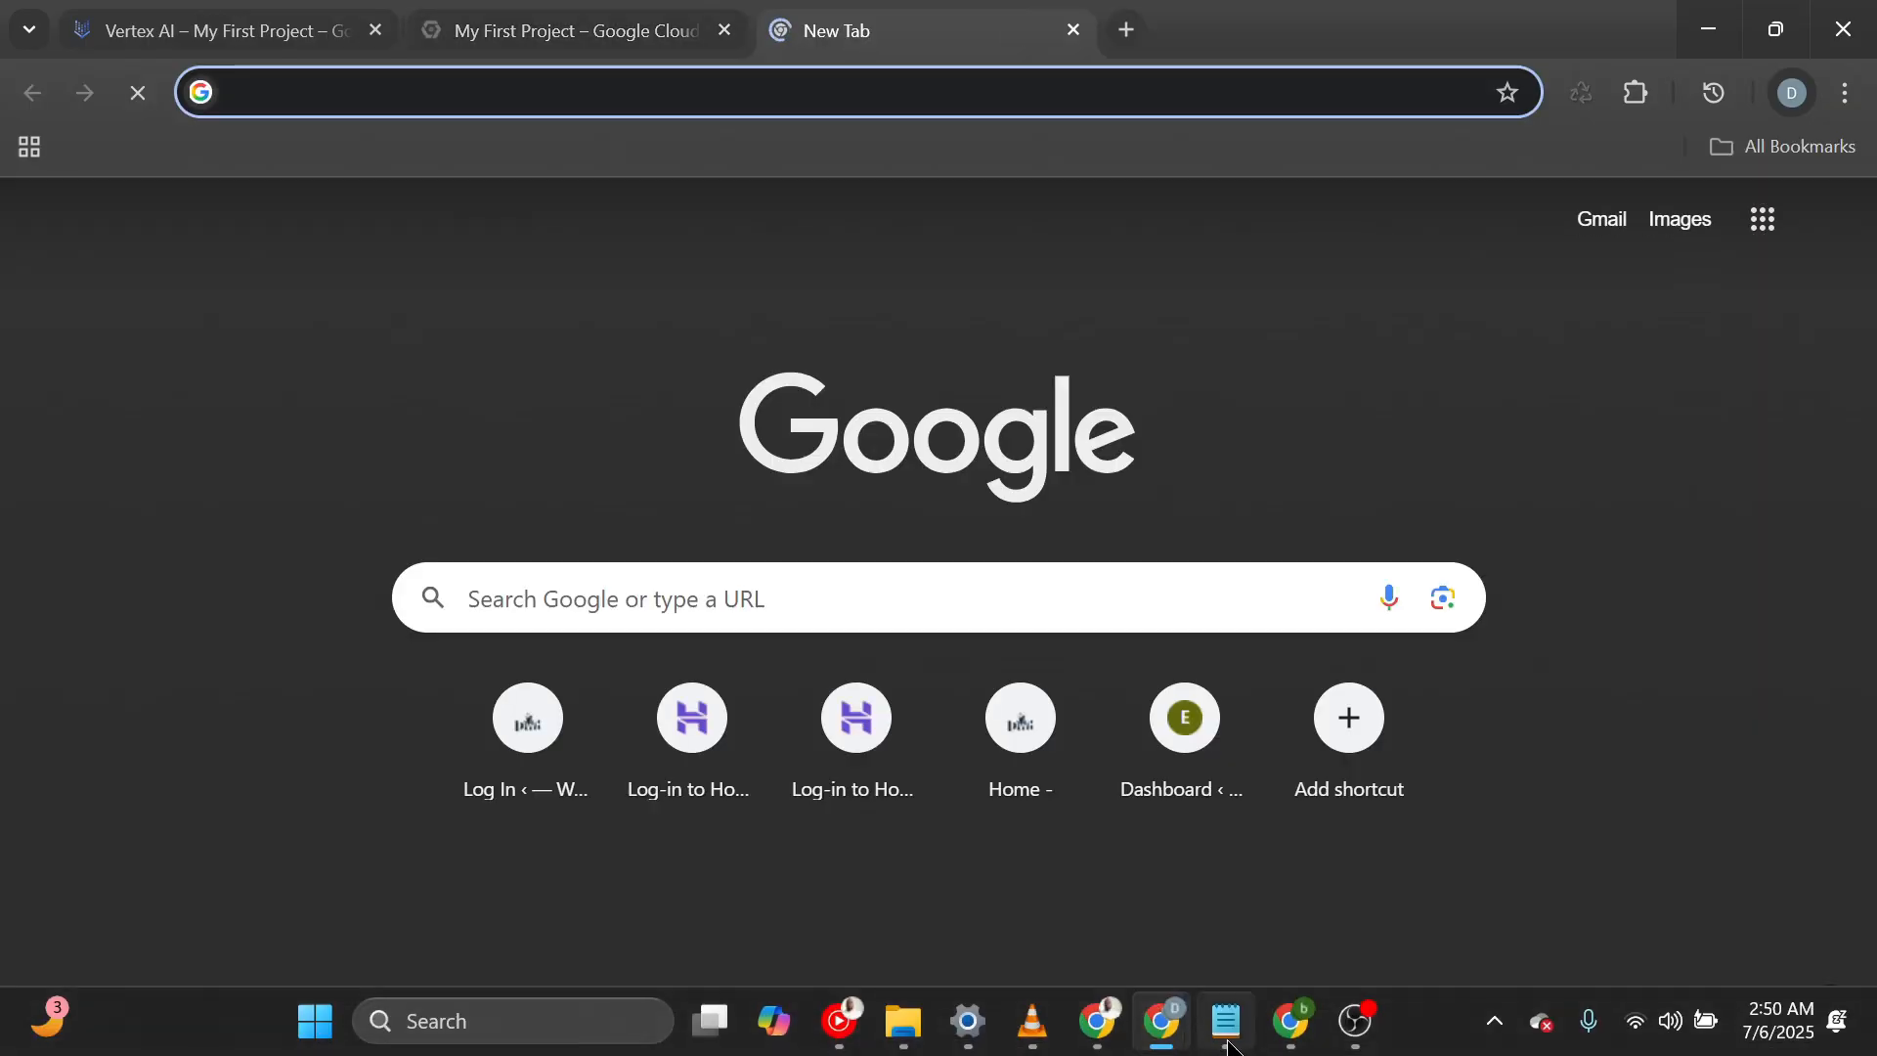
{"action": "left_click", "coordinate": [1290, 1020]}
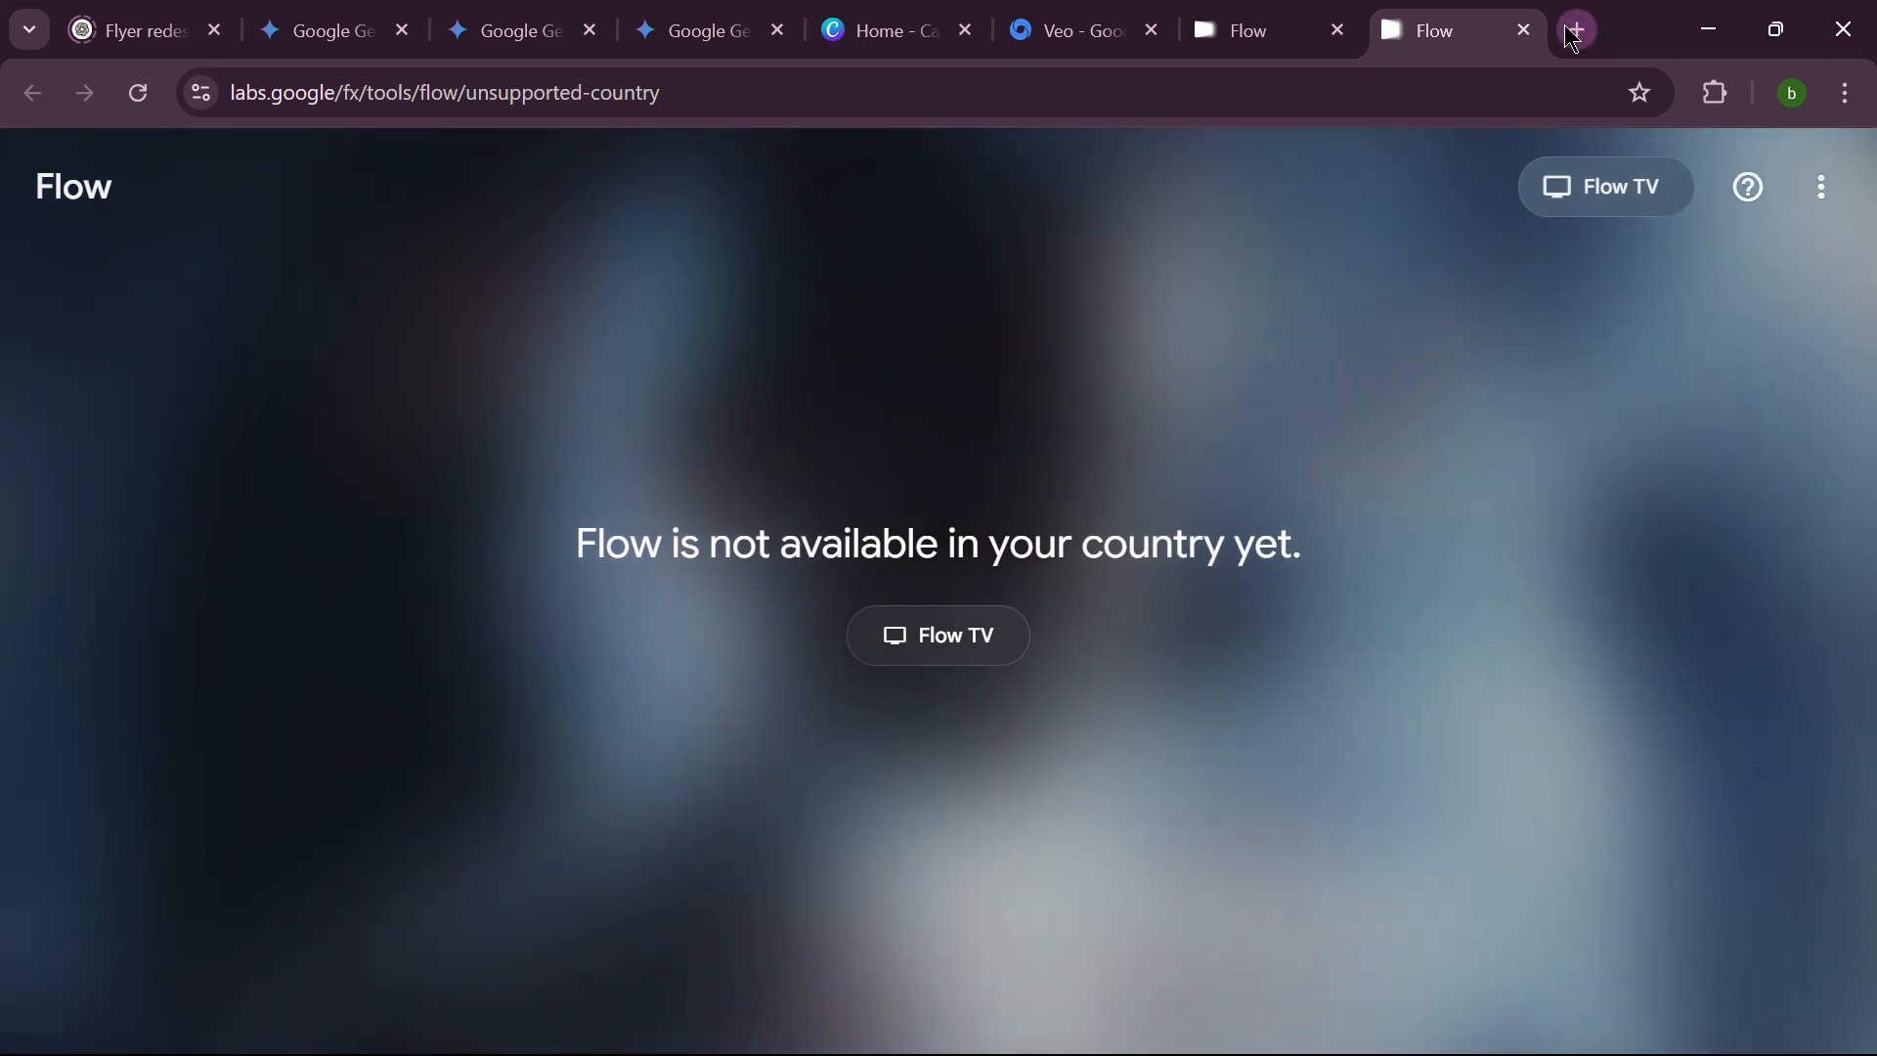
Search Google for "google cloud console" in a new tab and open the Google Cloud console from the results.
{"action": "left_click", "coordinate": [1574, 30]}
{"action": "type", "text": "g"}
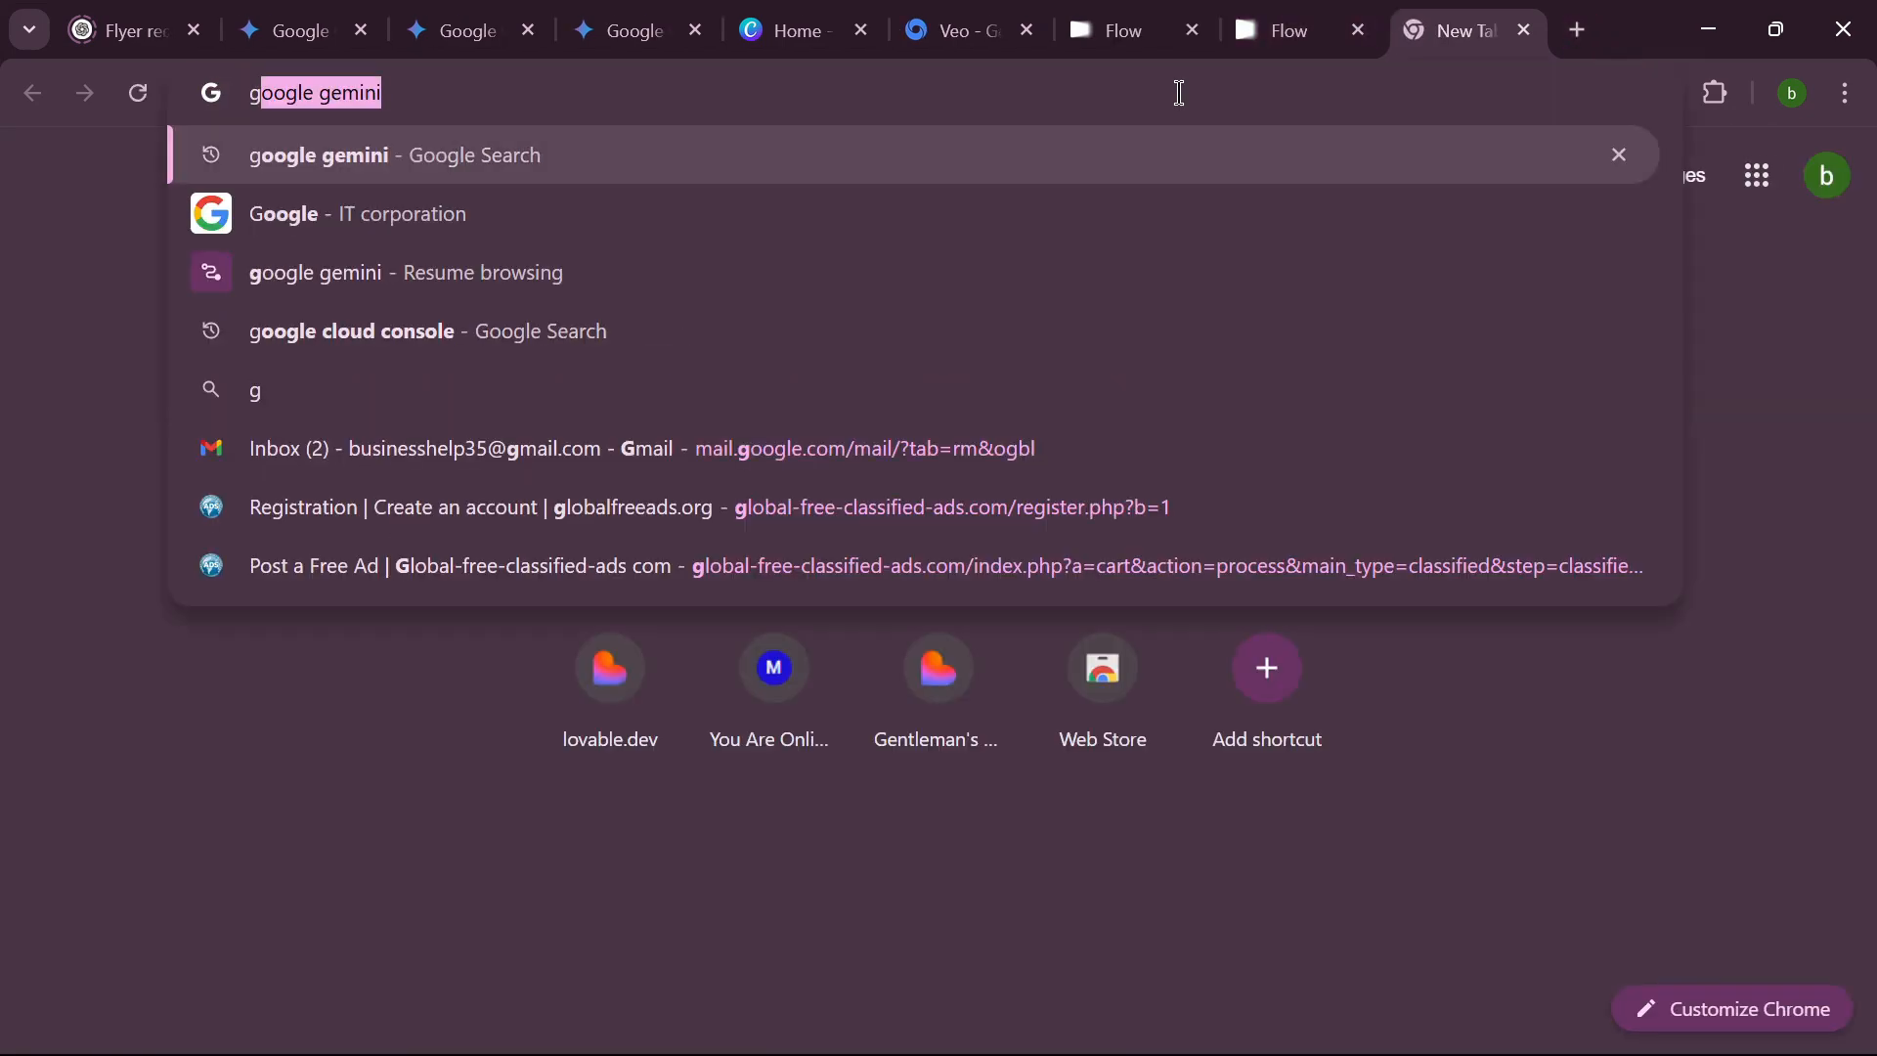
{"action": "type", "text": "oole"}
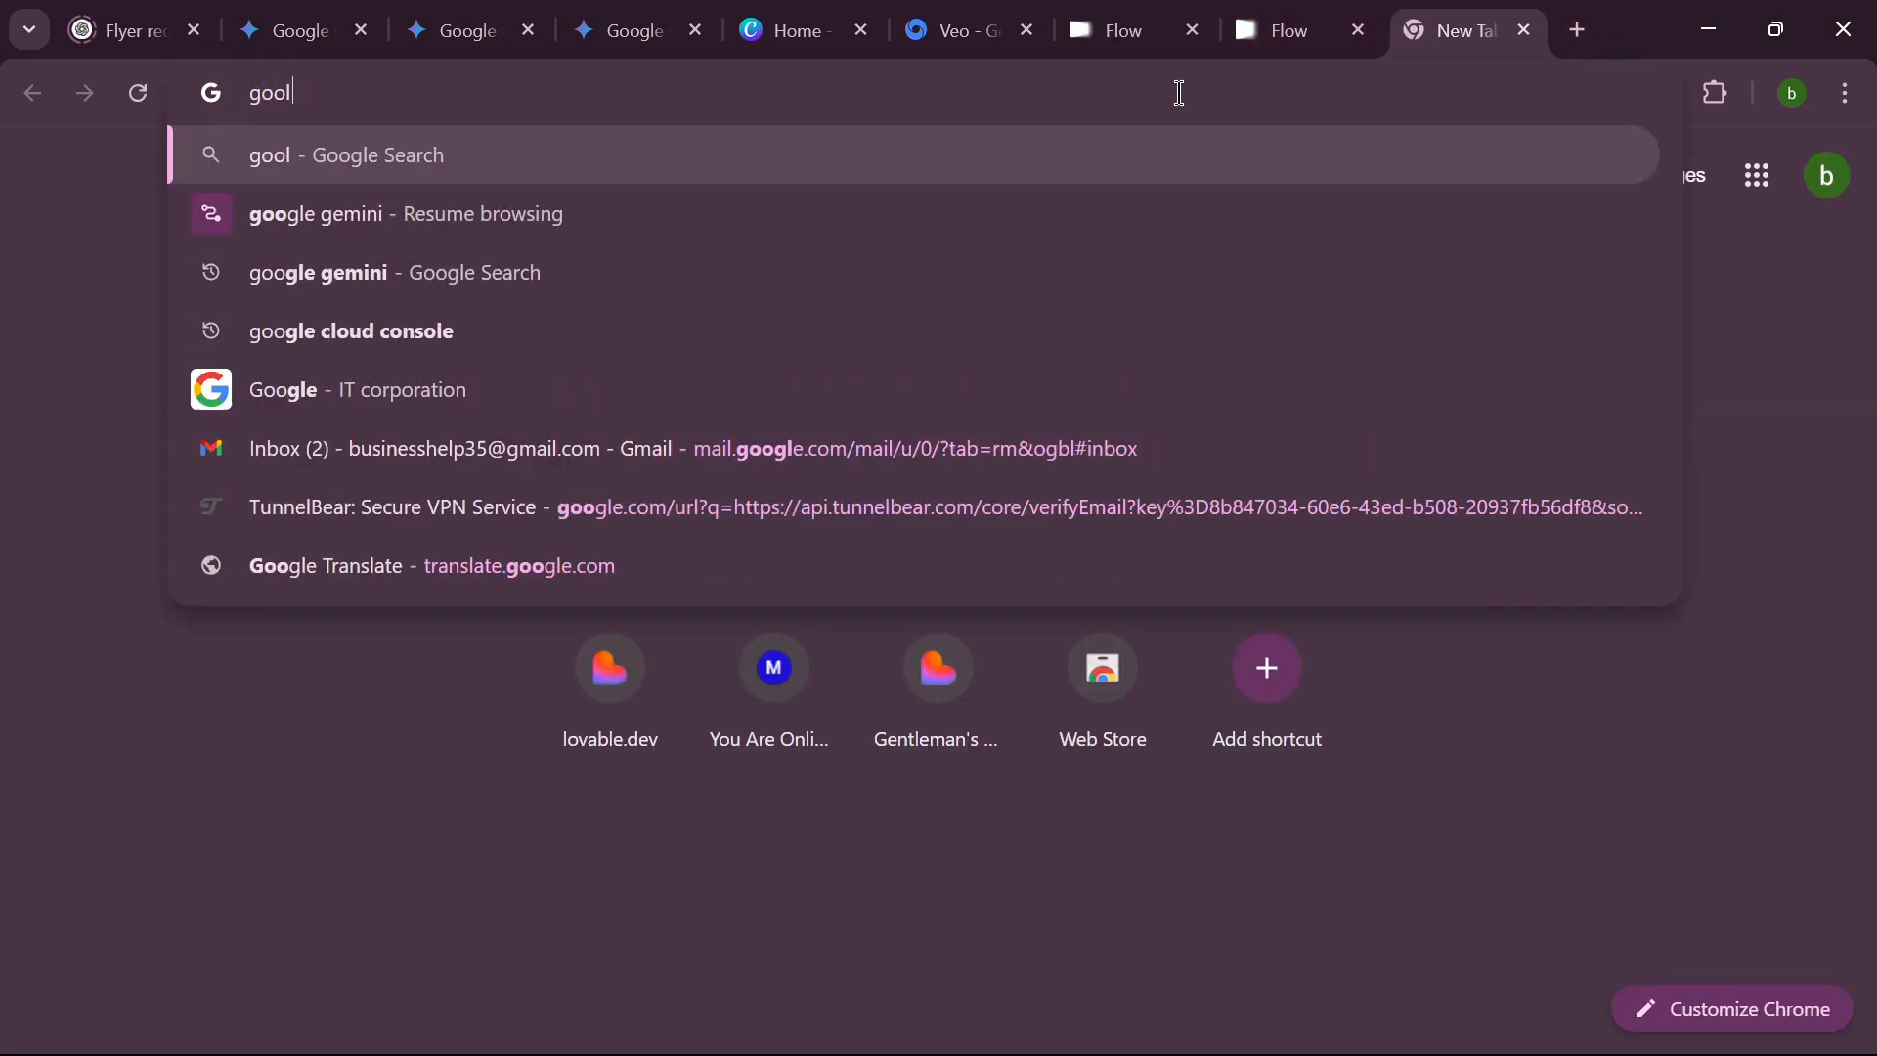
{"action": "key", "text": "BackSpace"}
{"action": "key", "text": "BackSpace"}
{"action": "key", "text": "BackSpace"}
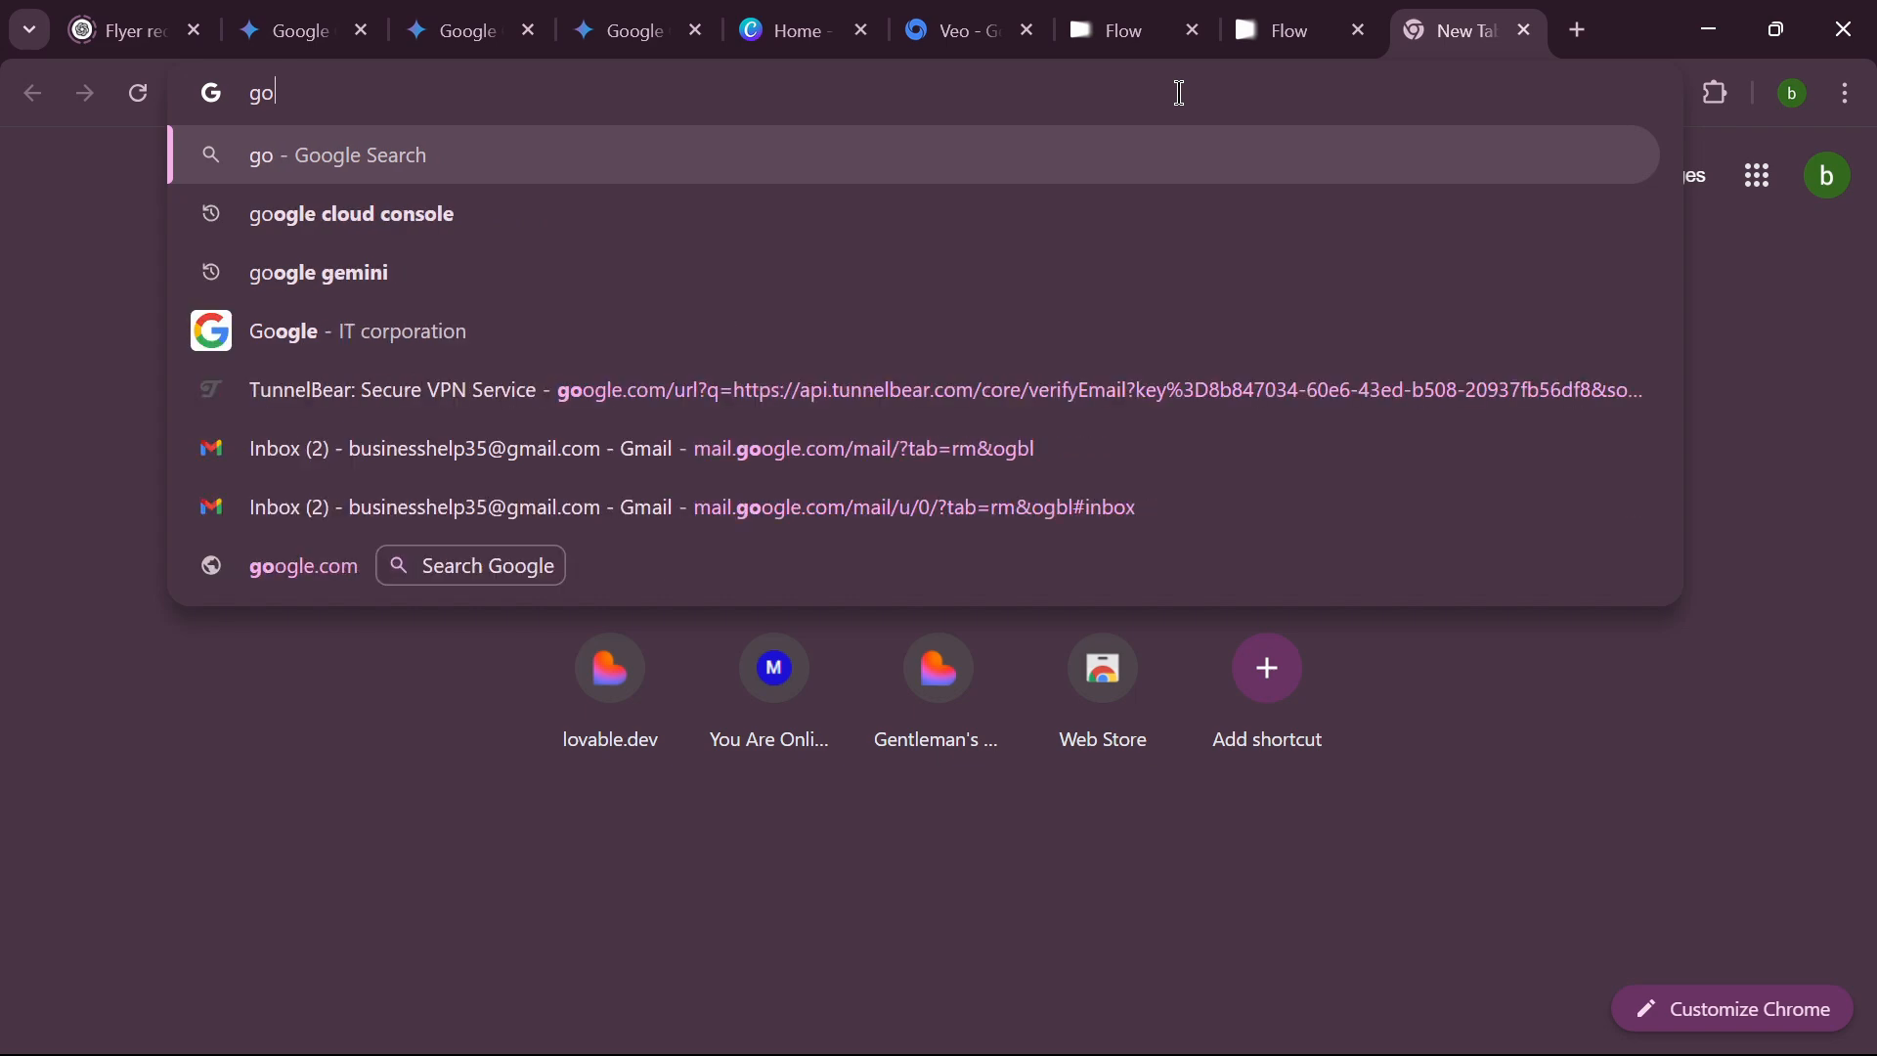
{"action": "type", "text": "o"}
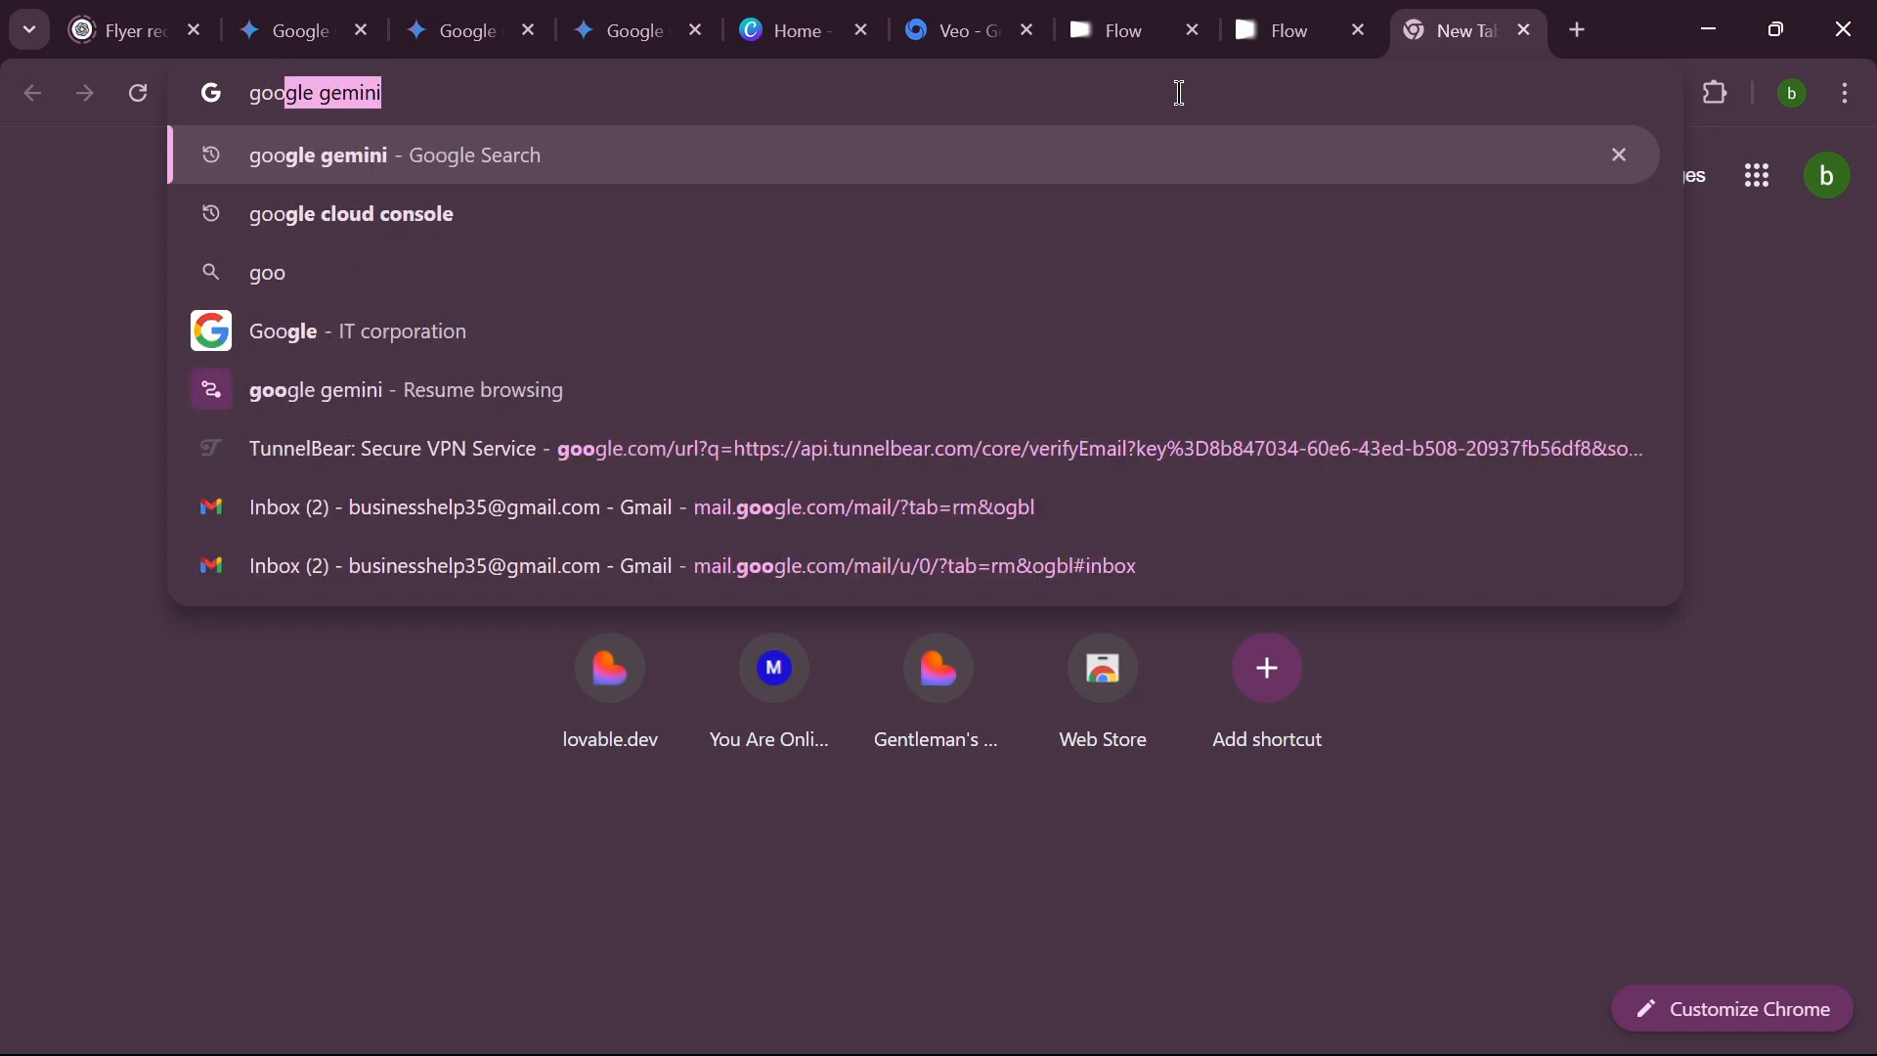
{"action": "type", "text": "gle"}
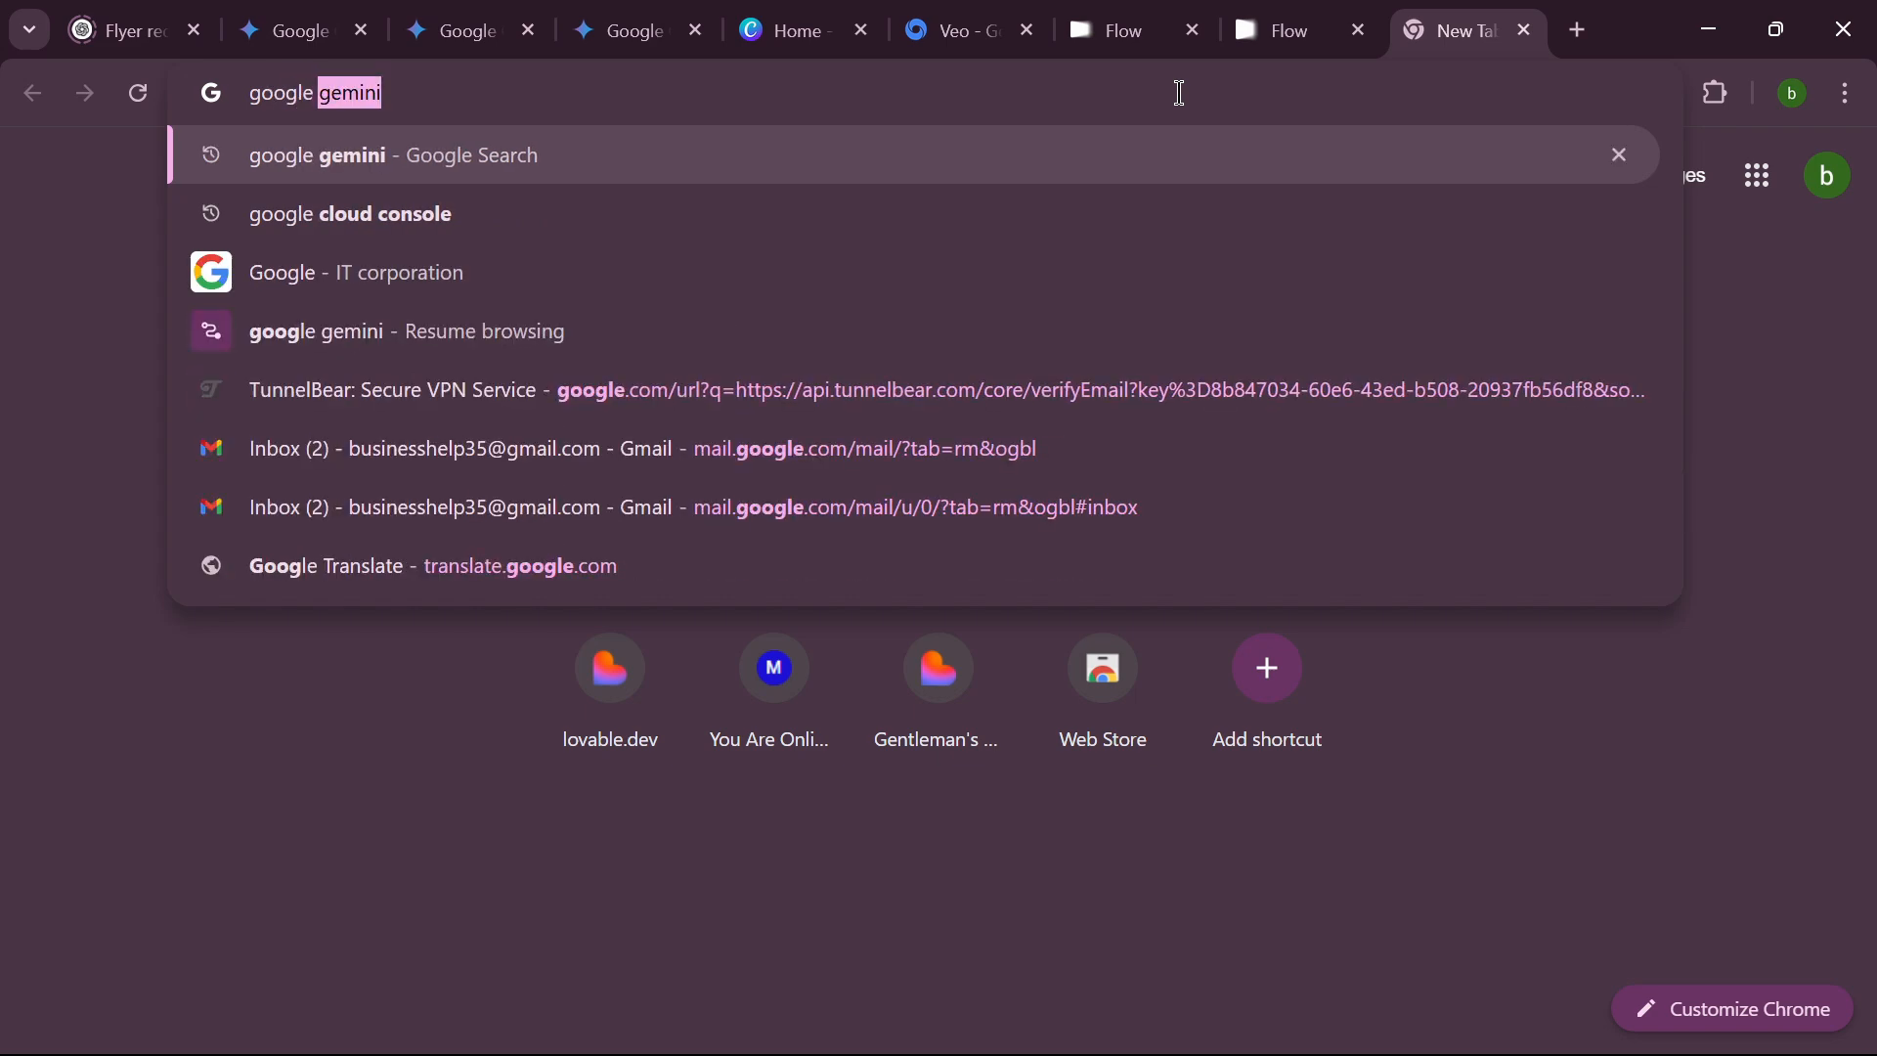
{"action": "type", "text": " clo"}
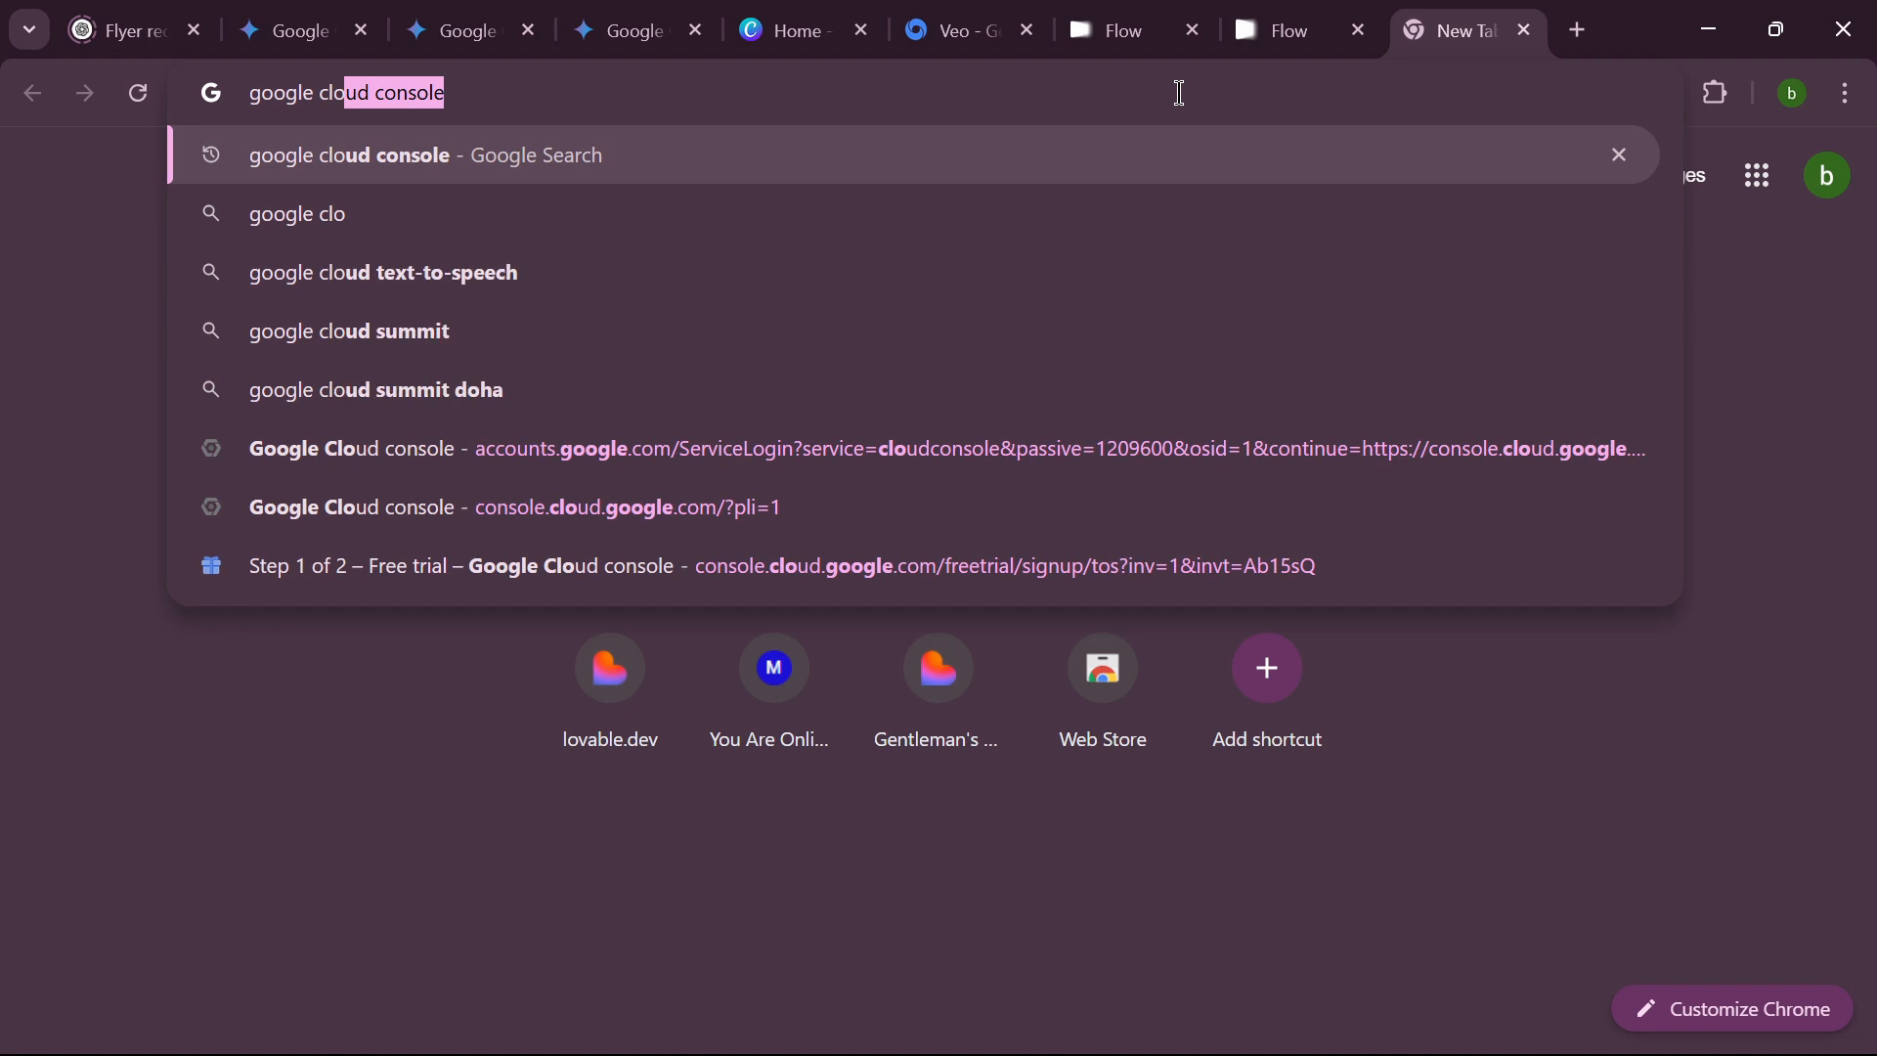
{"action": "type", "text": "ud con"}
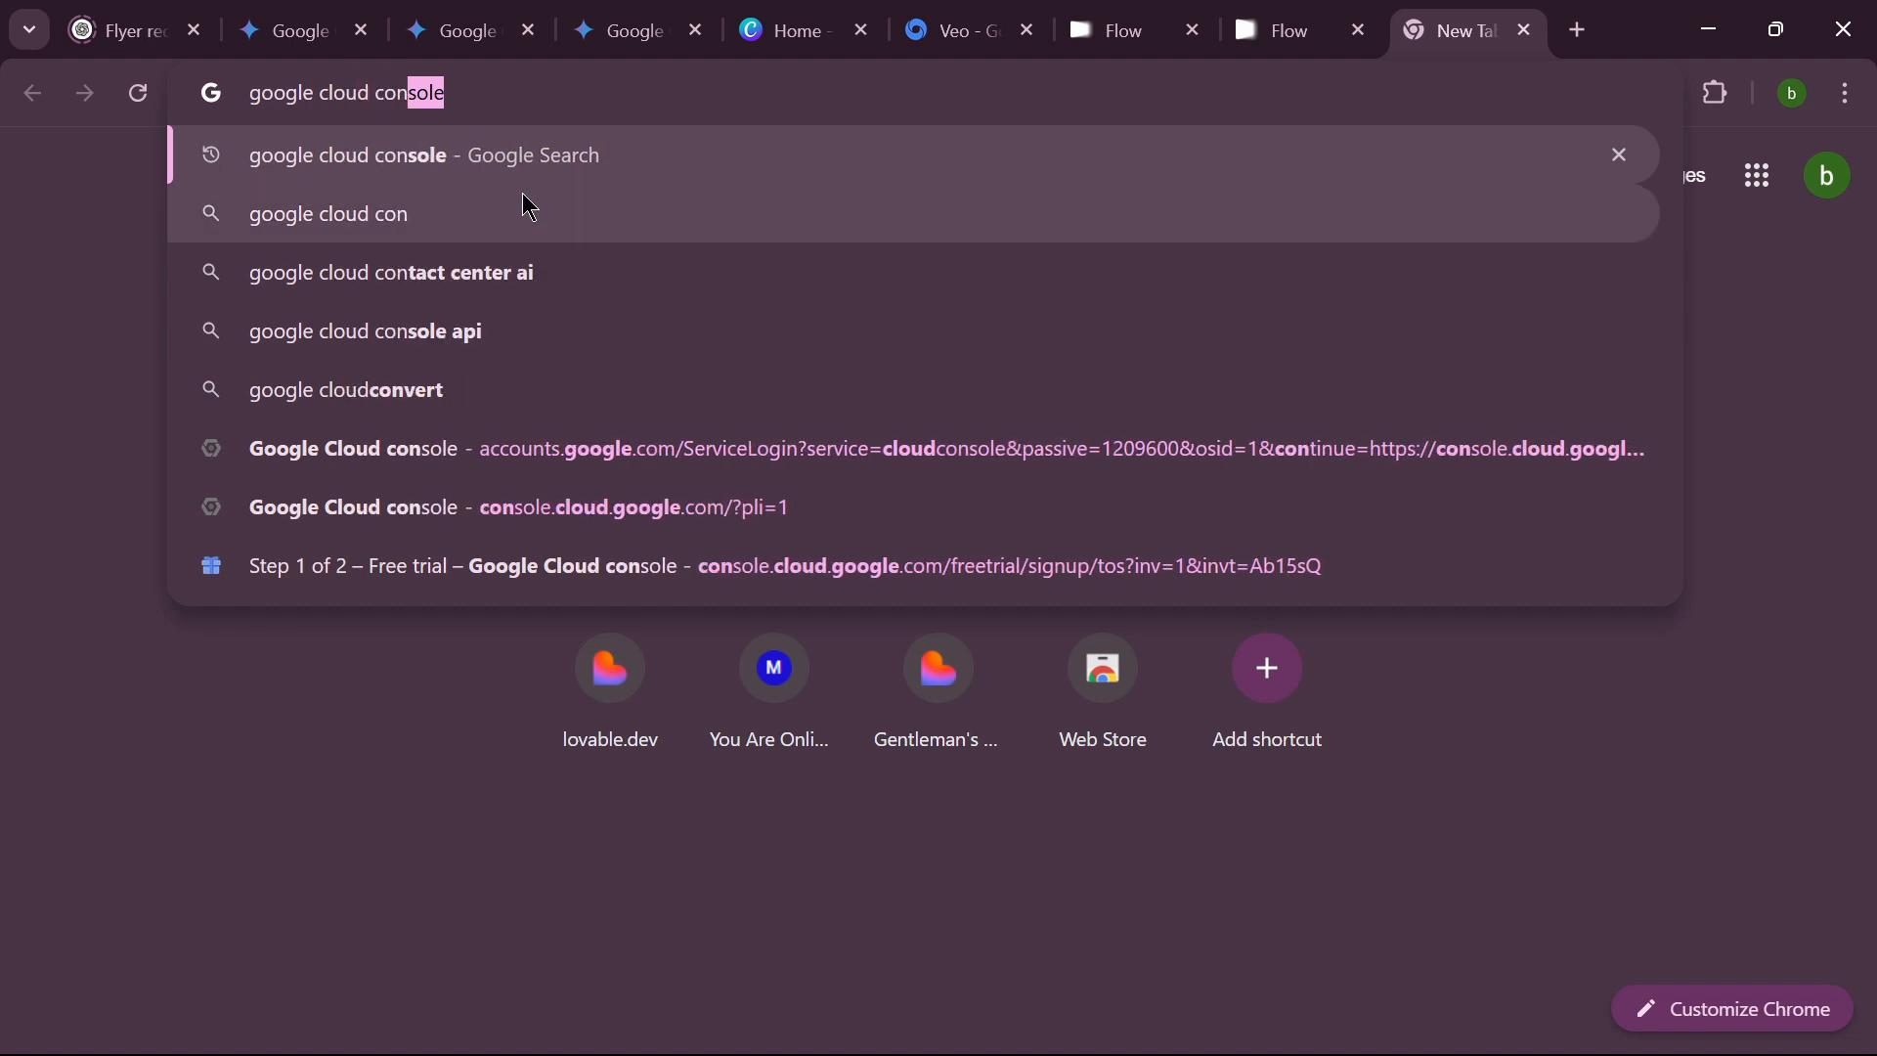
{"action": "left_click", "coordinate": [505, 168]}
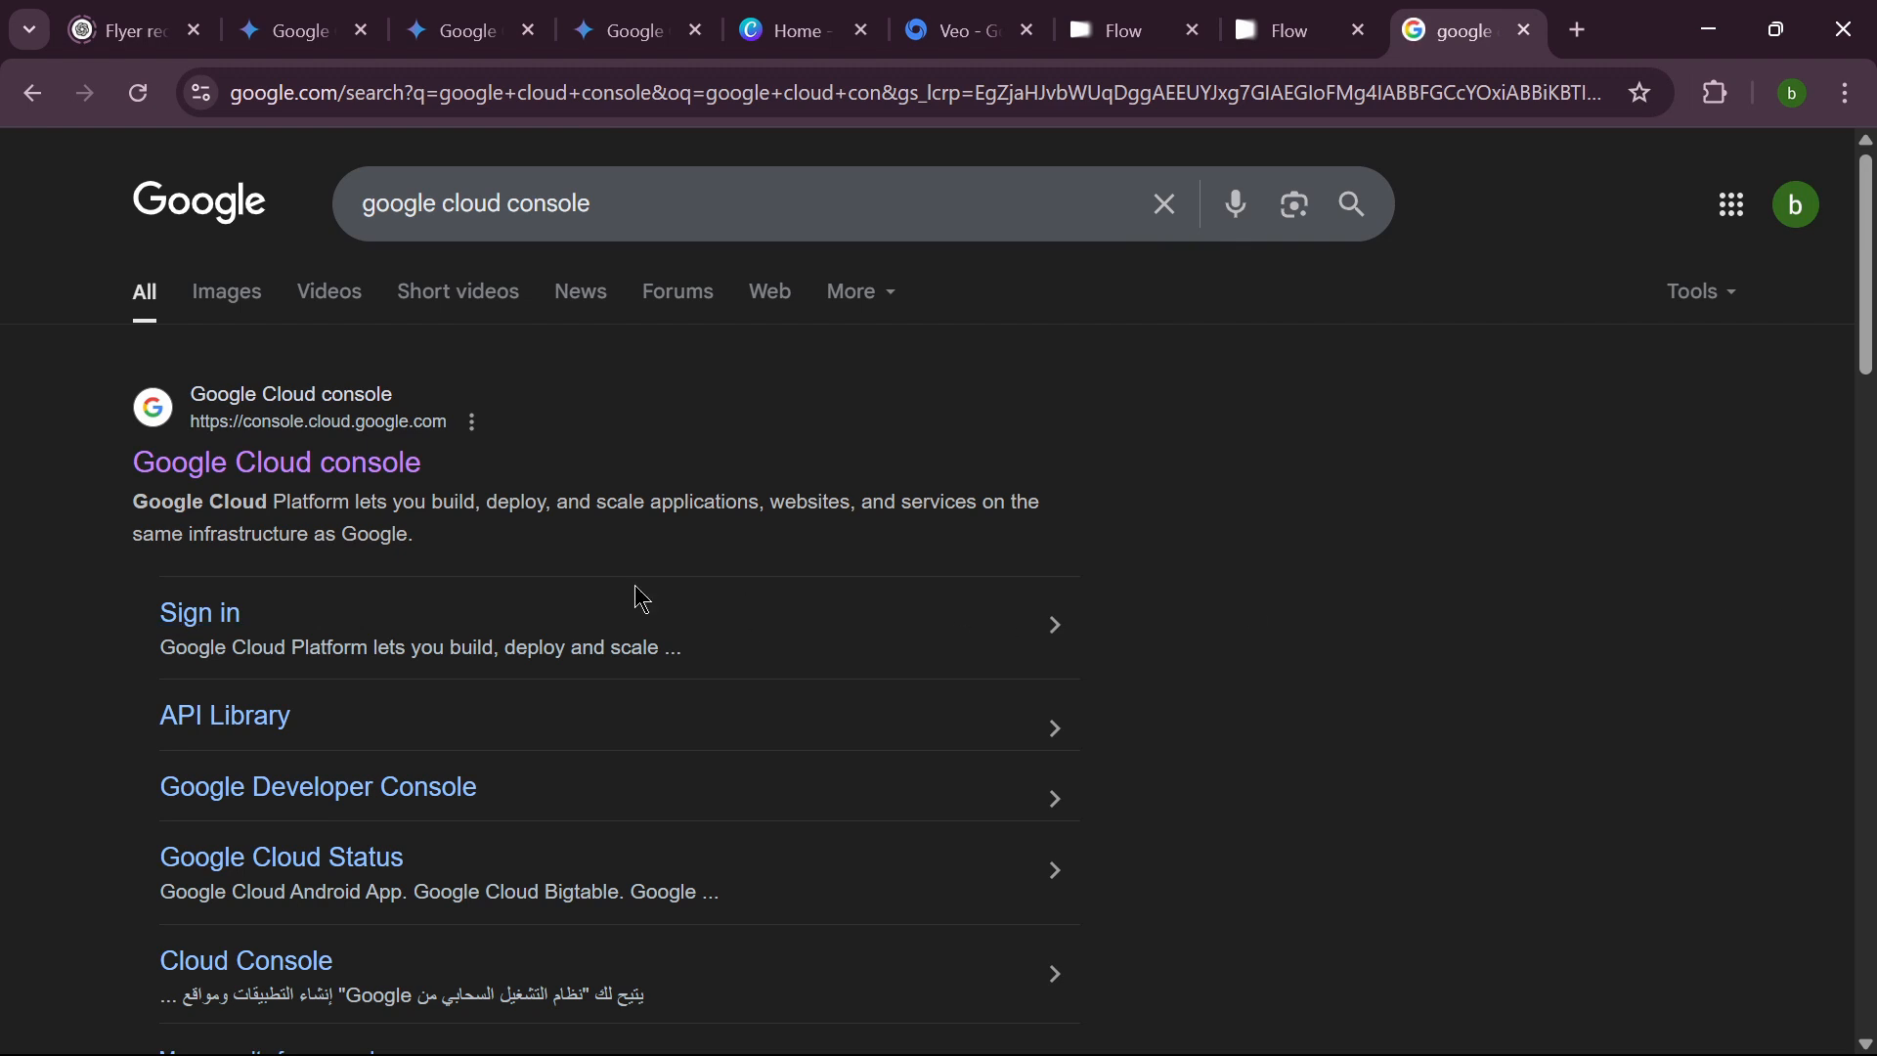
{"action": "left_click", "coordinate": [337, 473]}
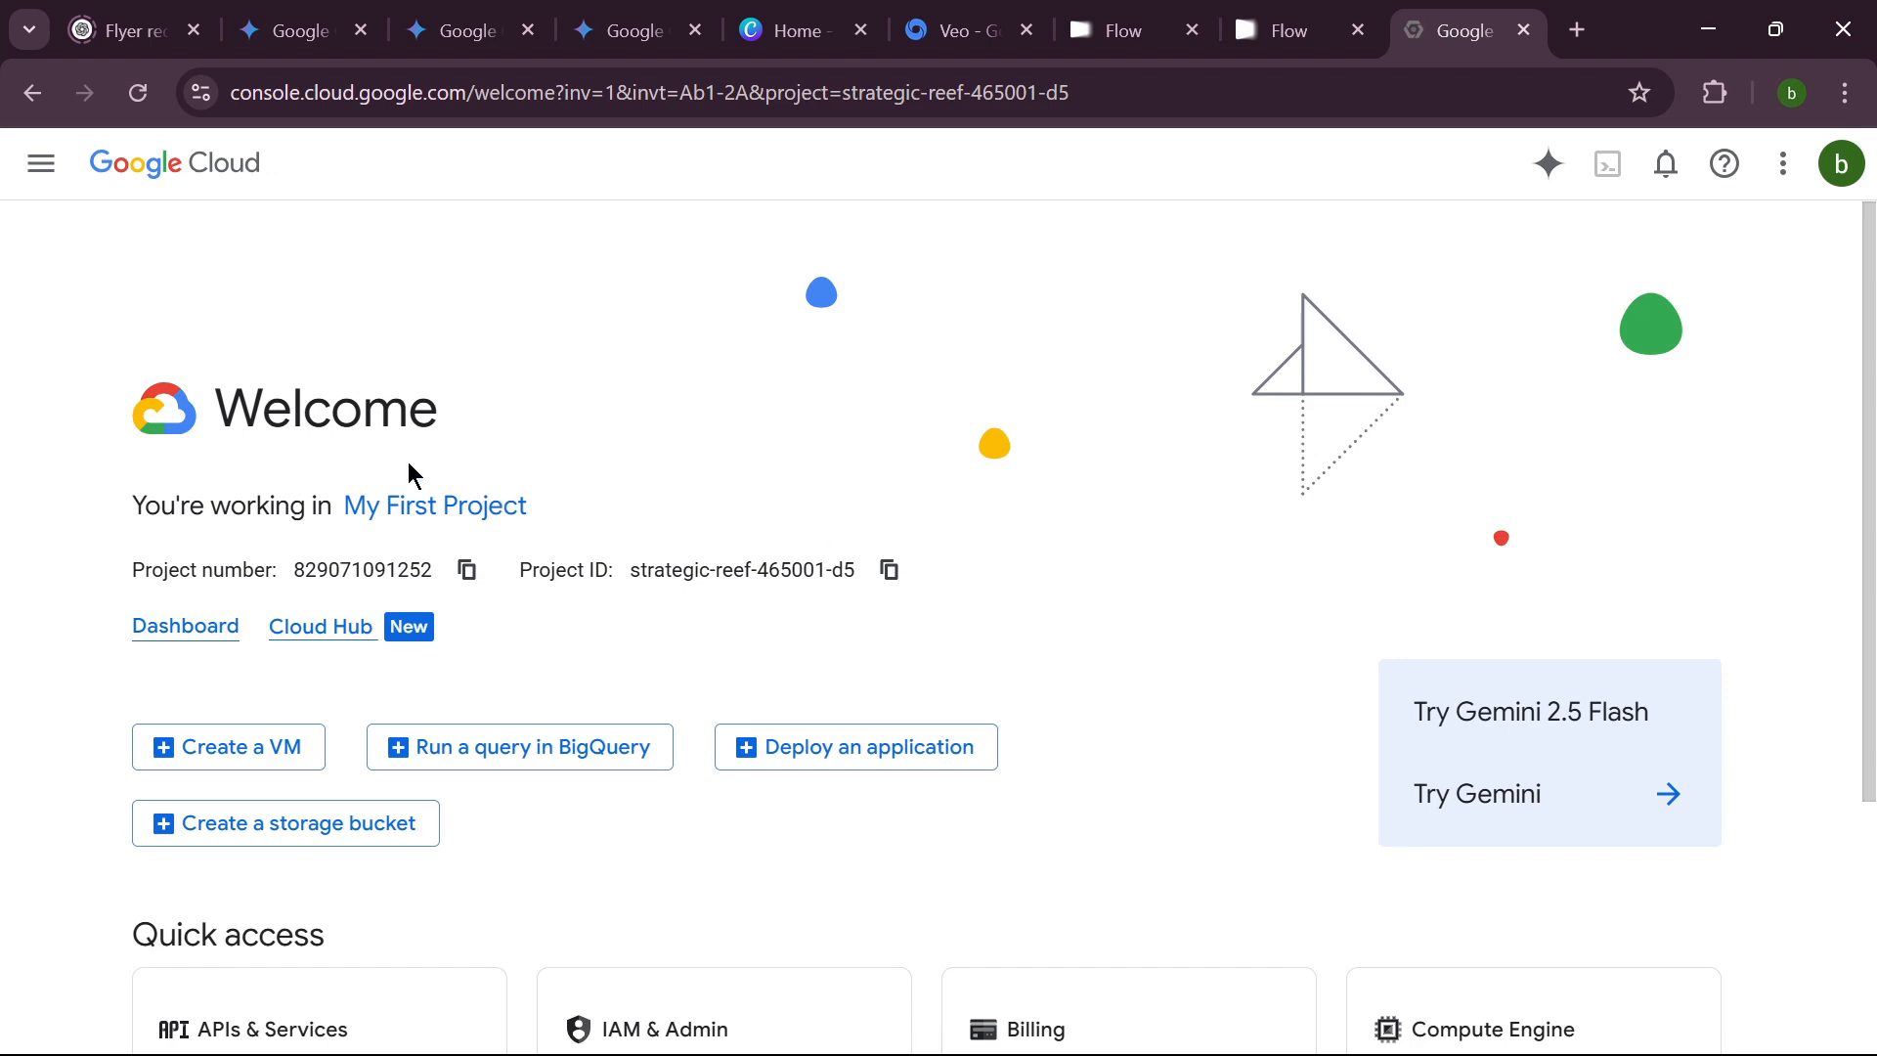
Open the Vertex AI Media Studio and return to the console's Welcome page.
{"action": "left_click", "coordinate": [41, 165]}
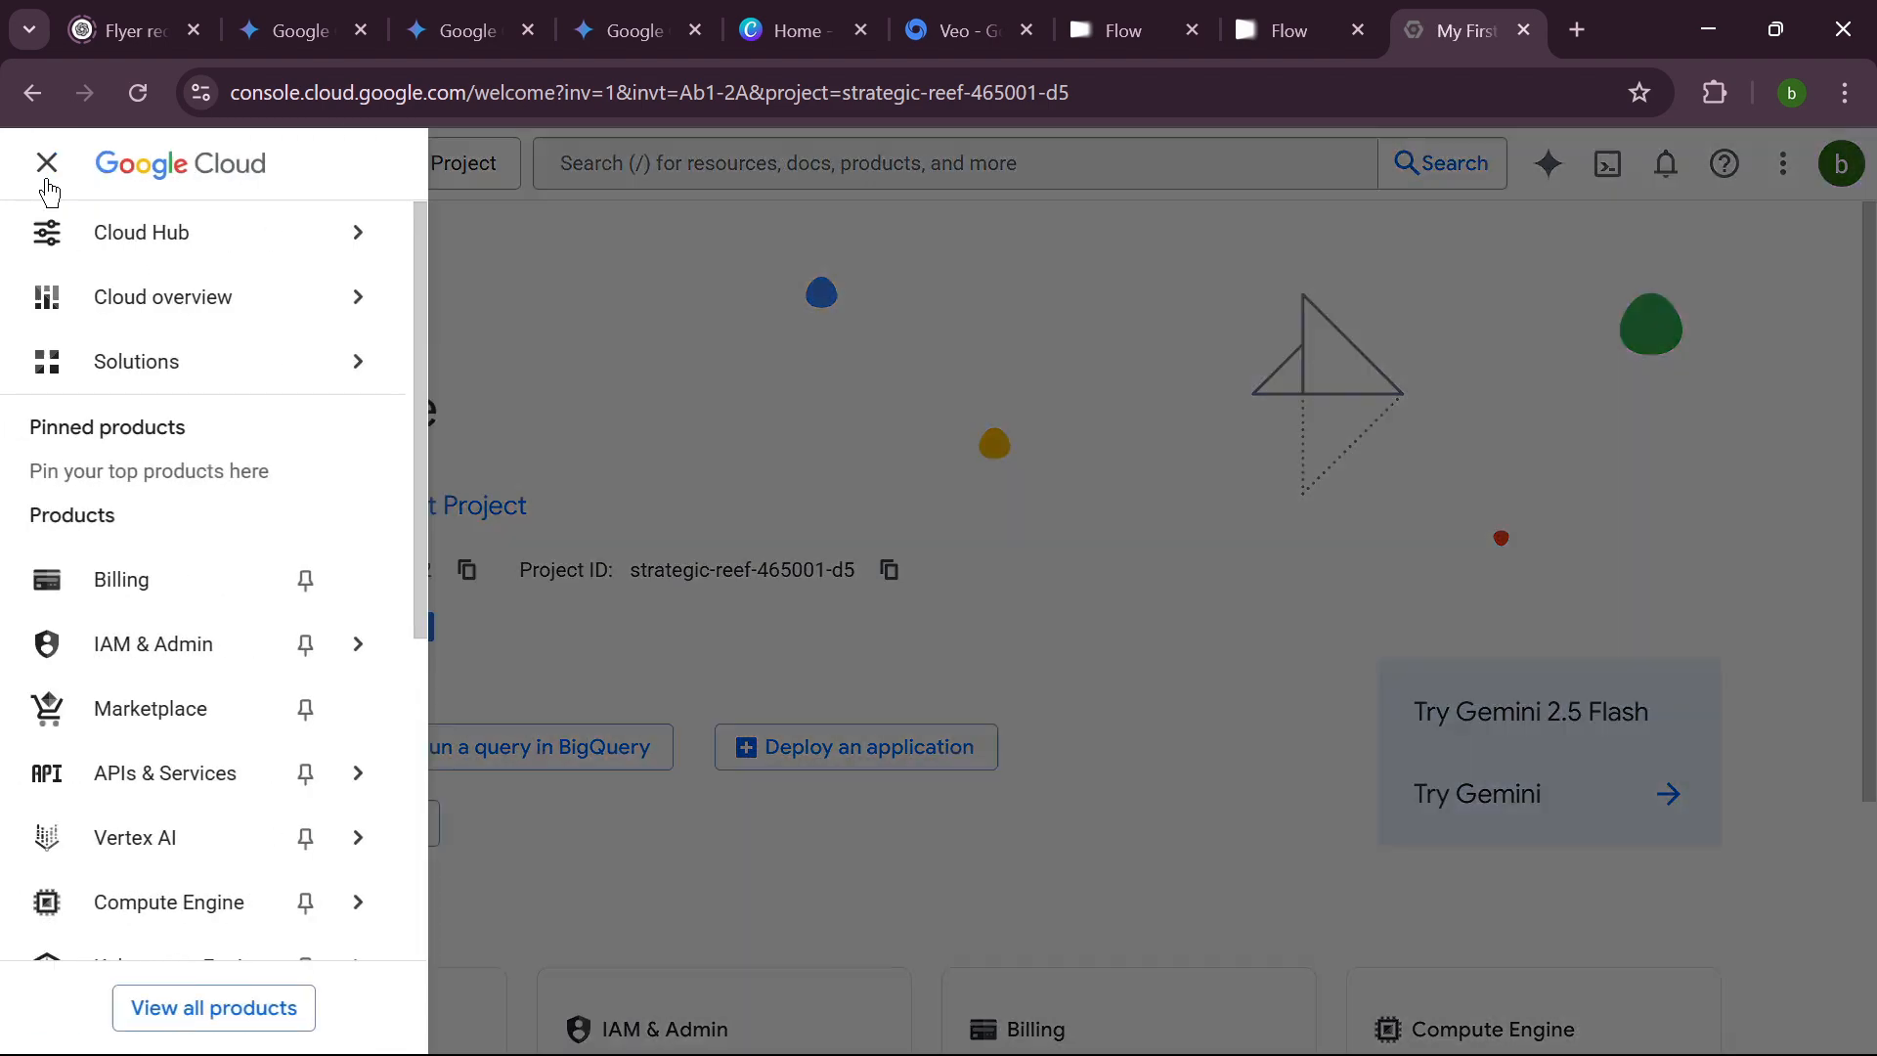
{"action": "mouse_move", "coordinate": [357, 259]}
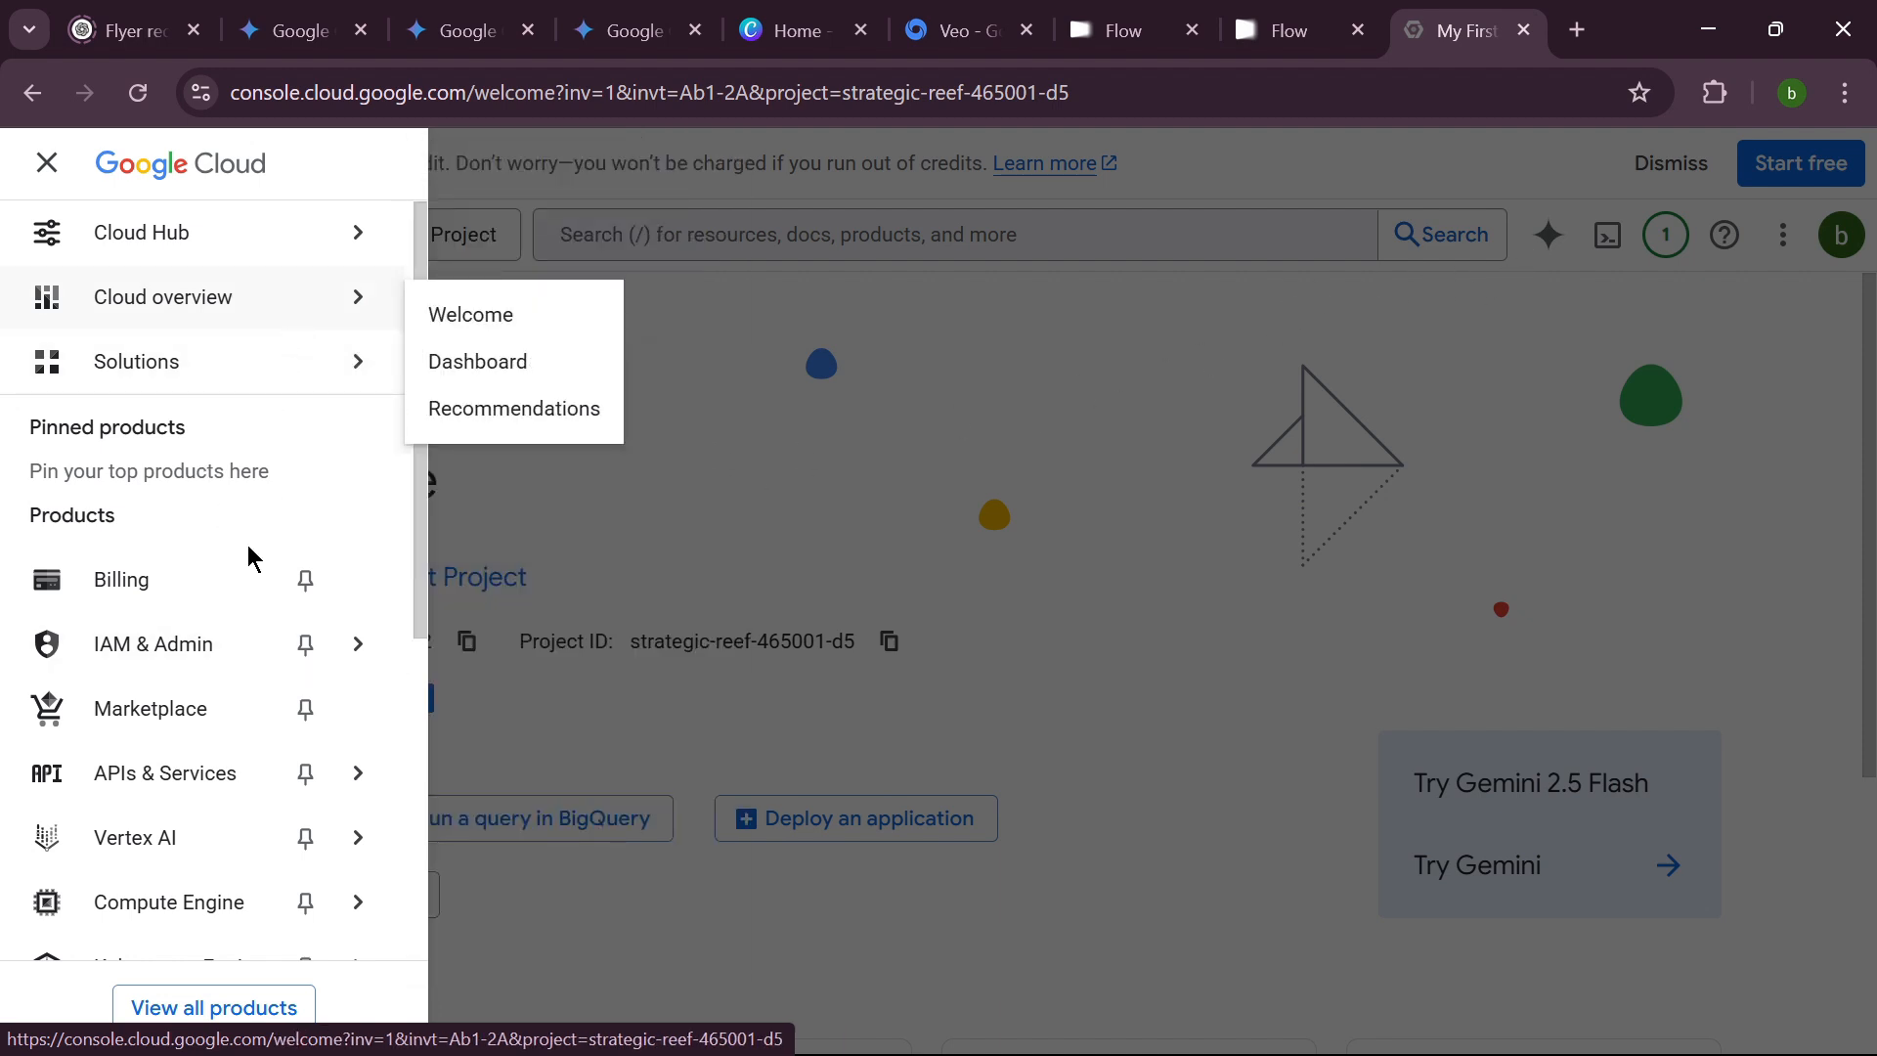
{"action": "mouse_move", "coordinate": [220, 838]}
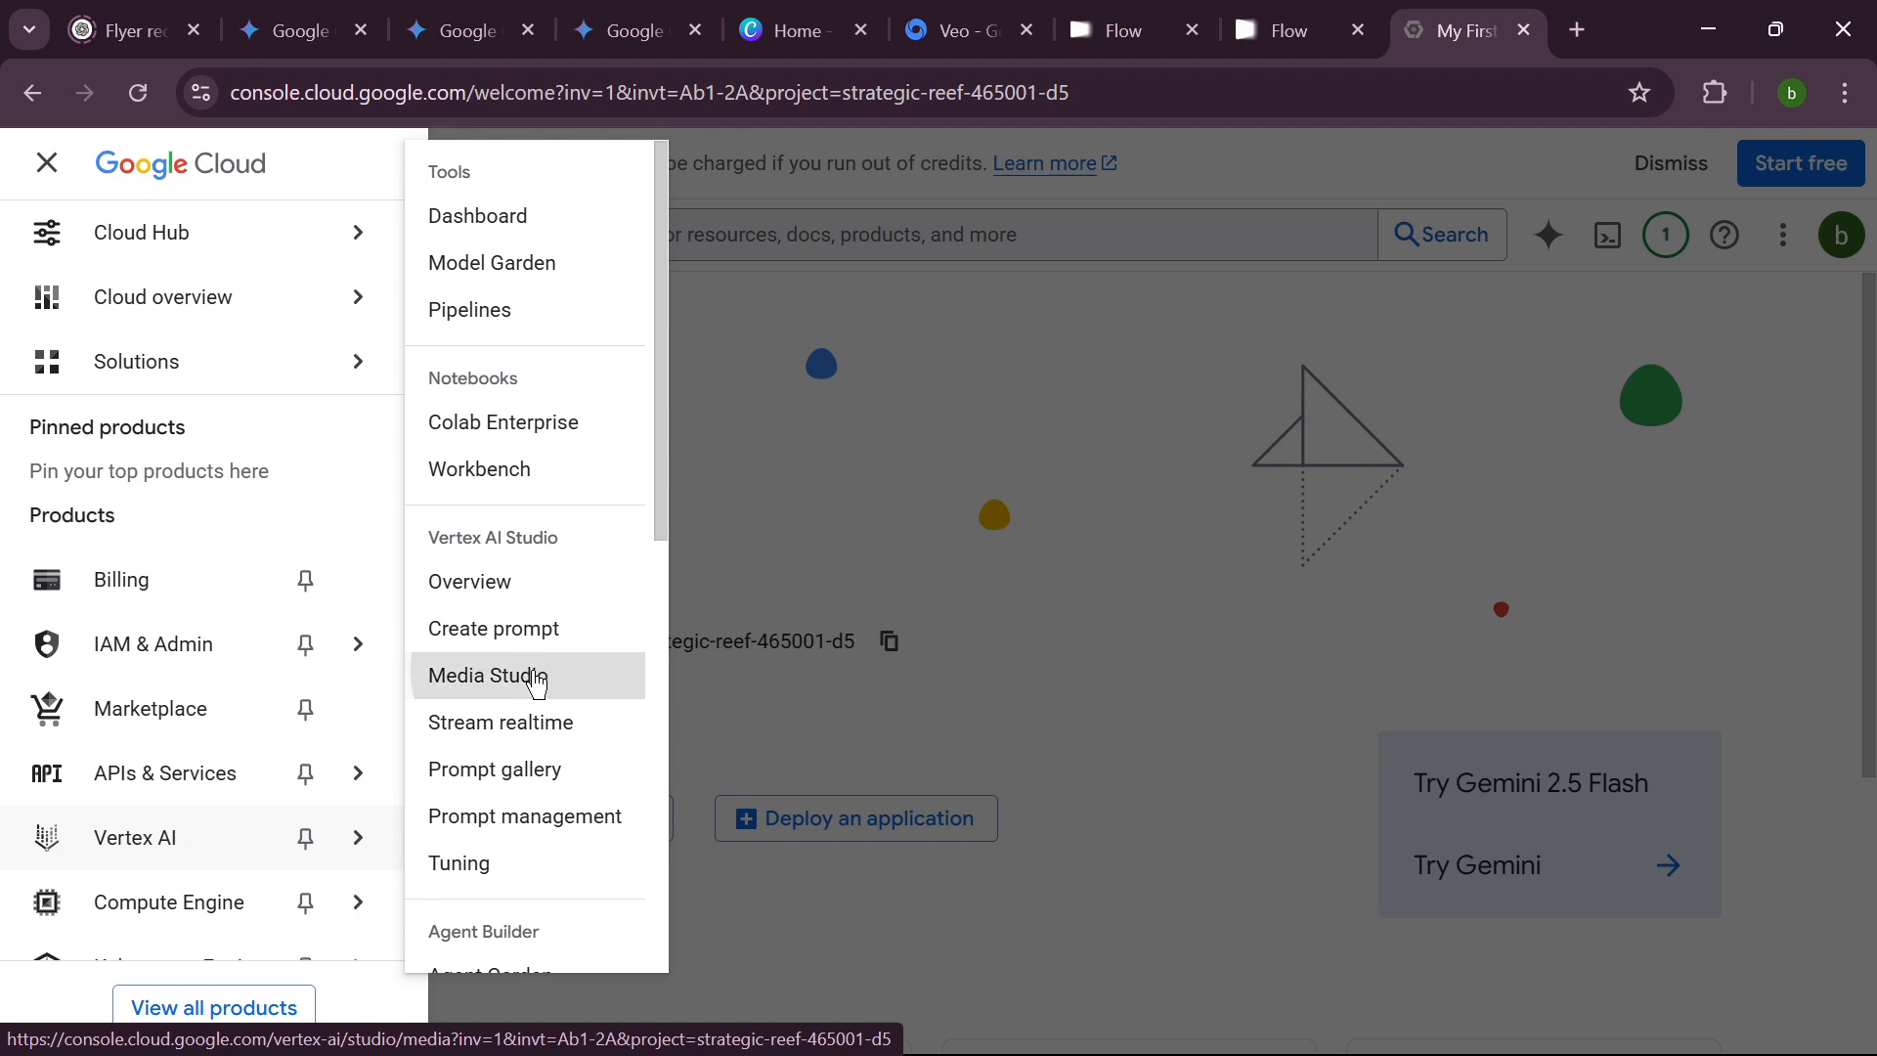
{"action": "left_click", "coordinate": [437, 674]}
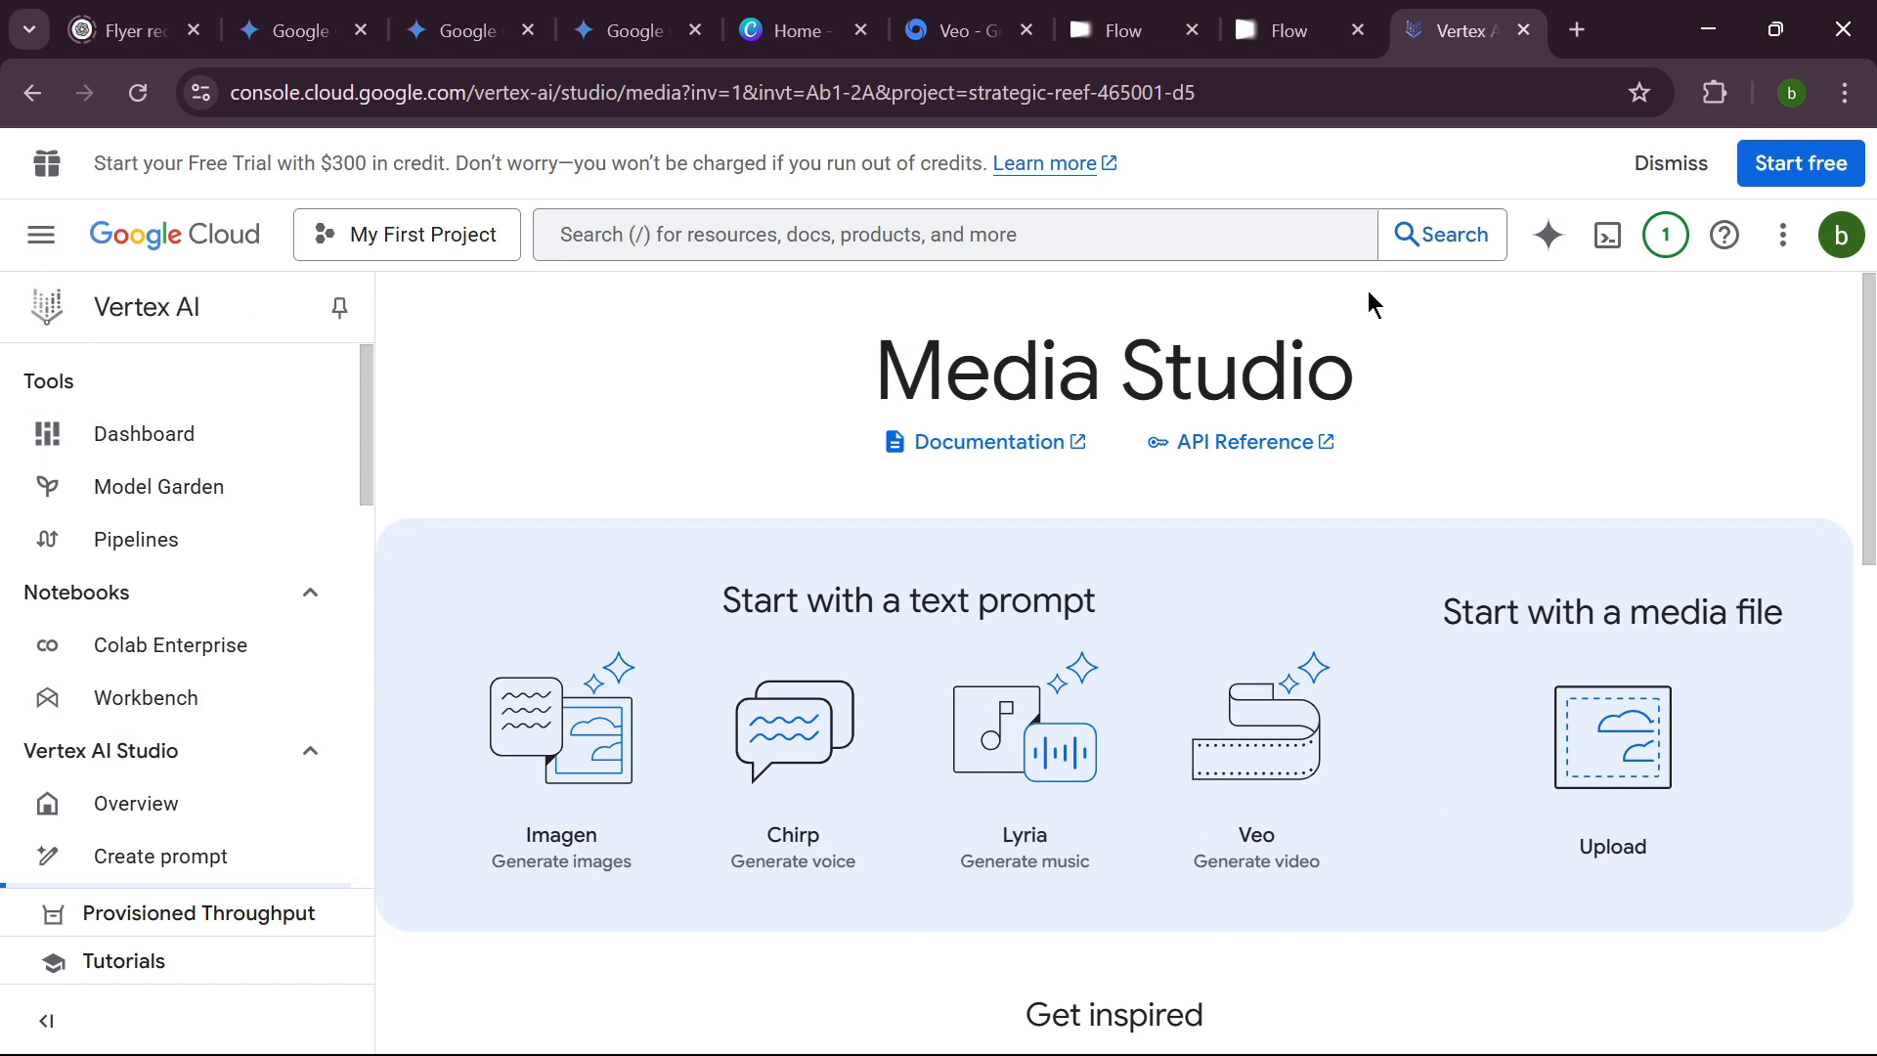
{"action": "left_click", "coordinate": [160, 247]}
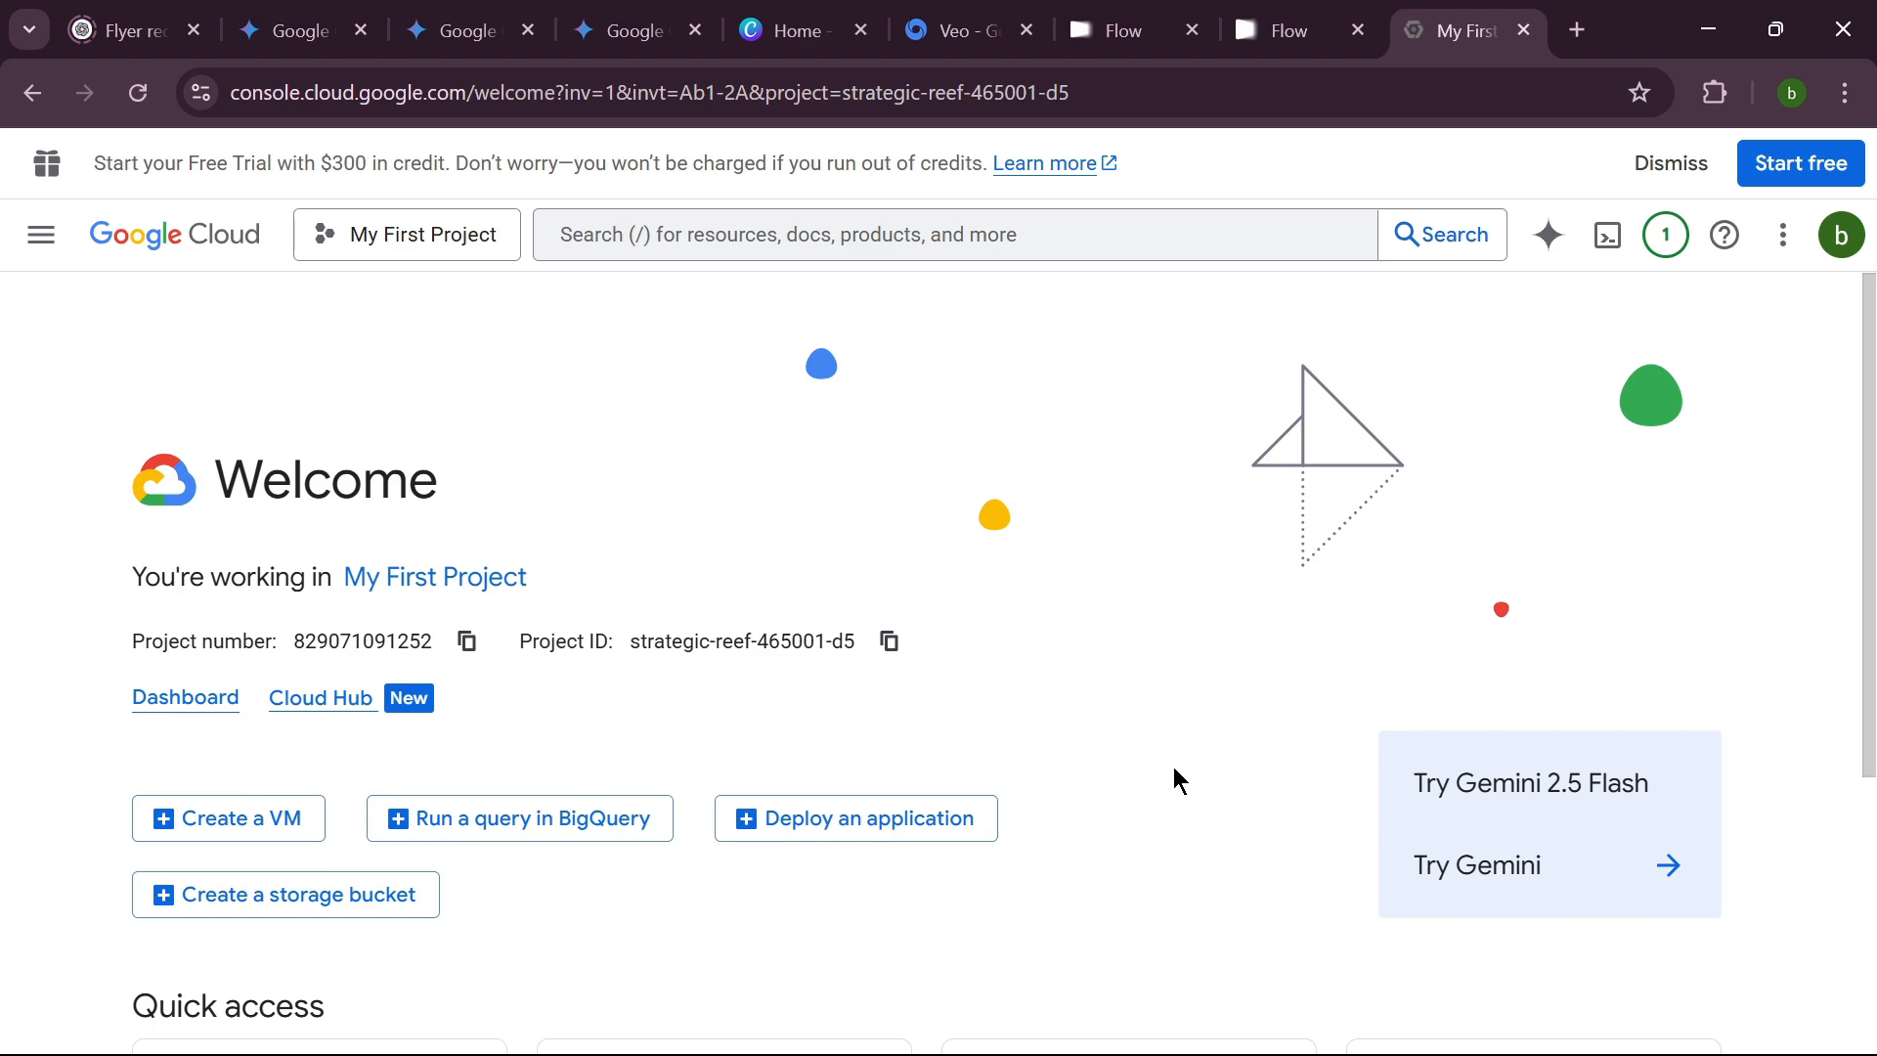
Open Media Studio under Vertex AI and choose Veo to generate a video from a text prompt.
{"action": "left_click", "coordinate": [40, 237]}
{"action": "mouse_move", "coordinate": [185, 860]}
{"action": "mouse_move", "coordinate": [205, 907]}
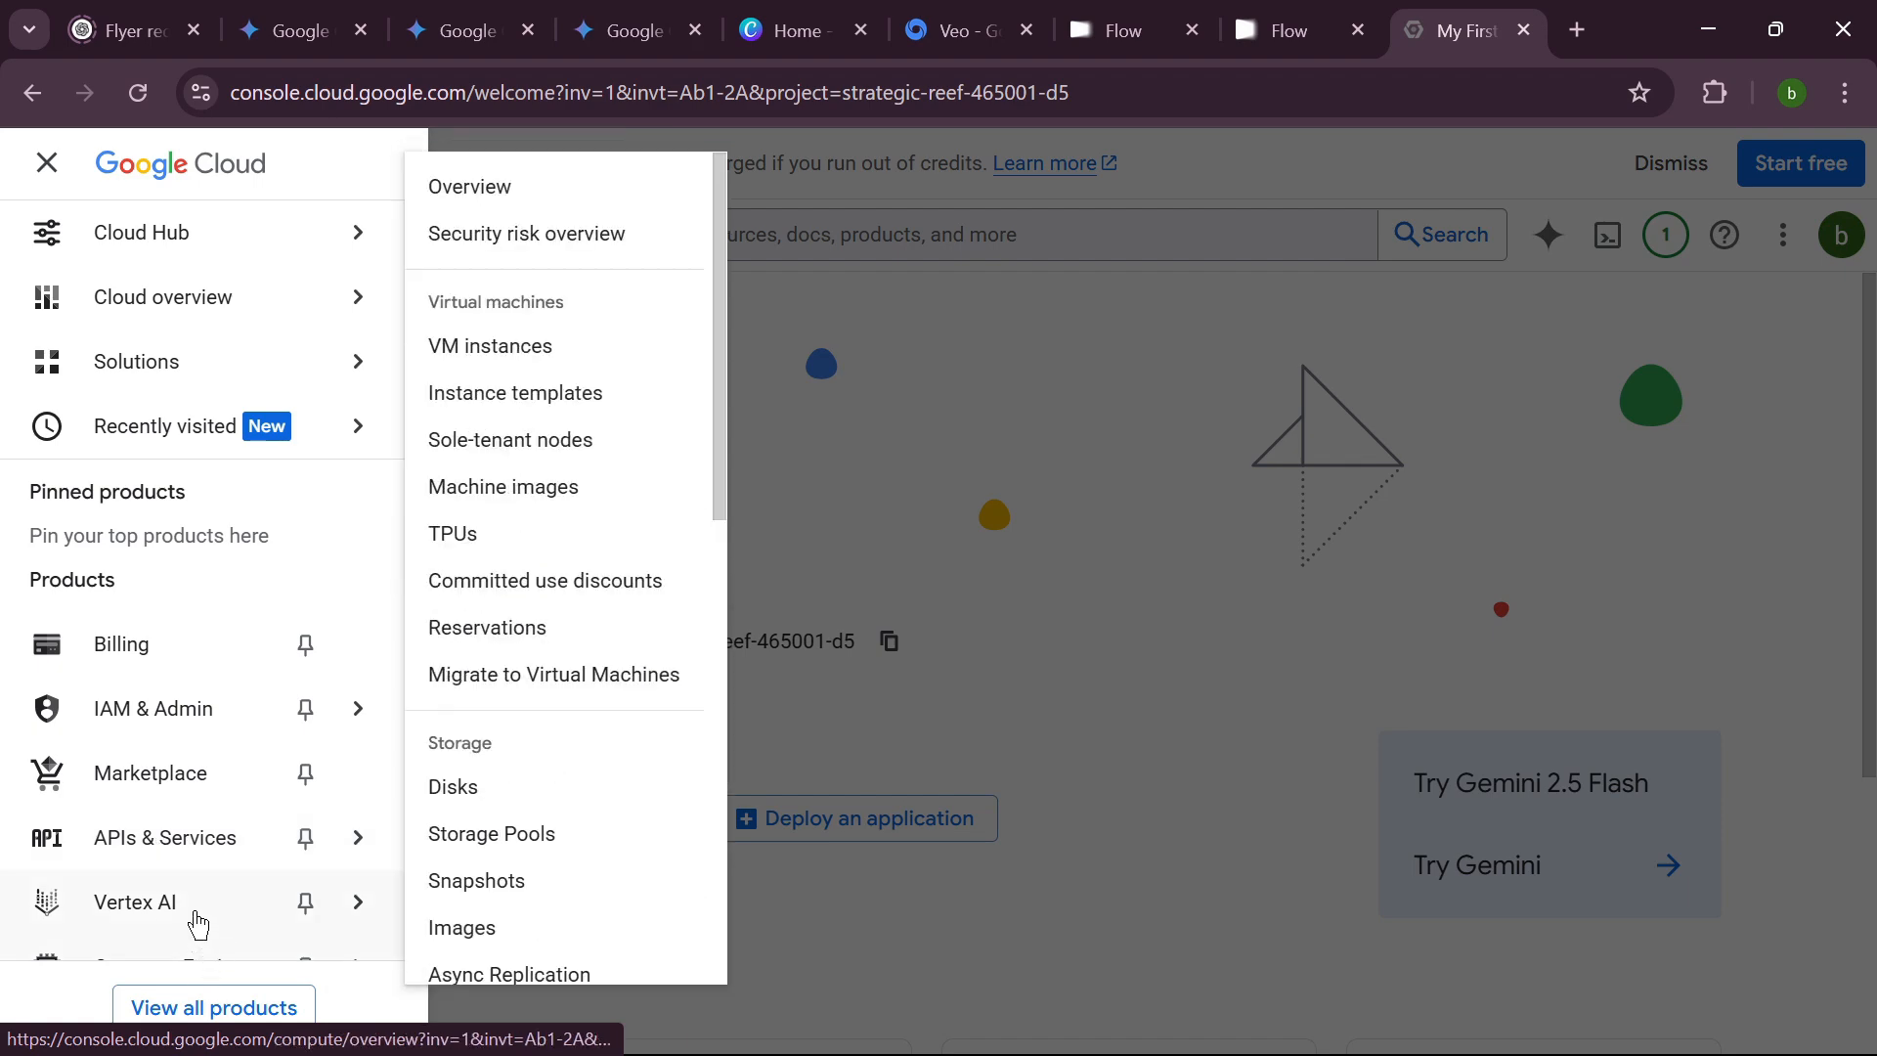
{"action": "scroll", "coordinate": [196, 893], "scroll_direction": "down", "scroll_amount": 1}
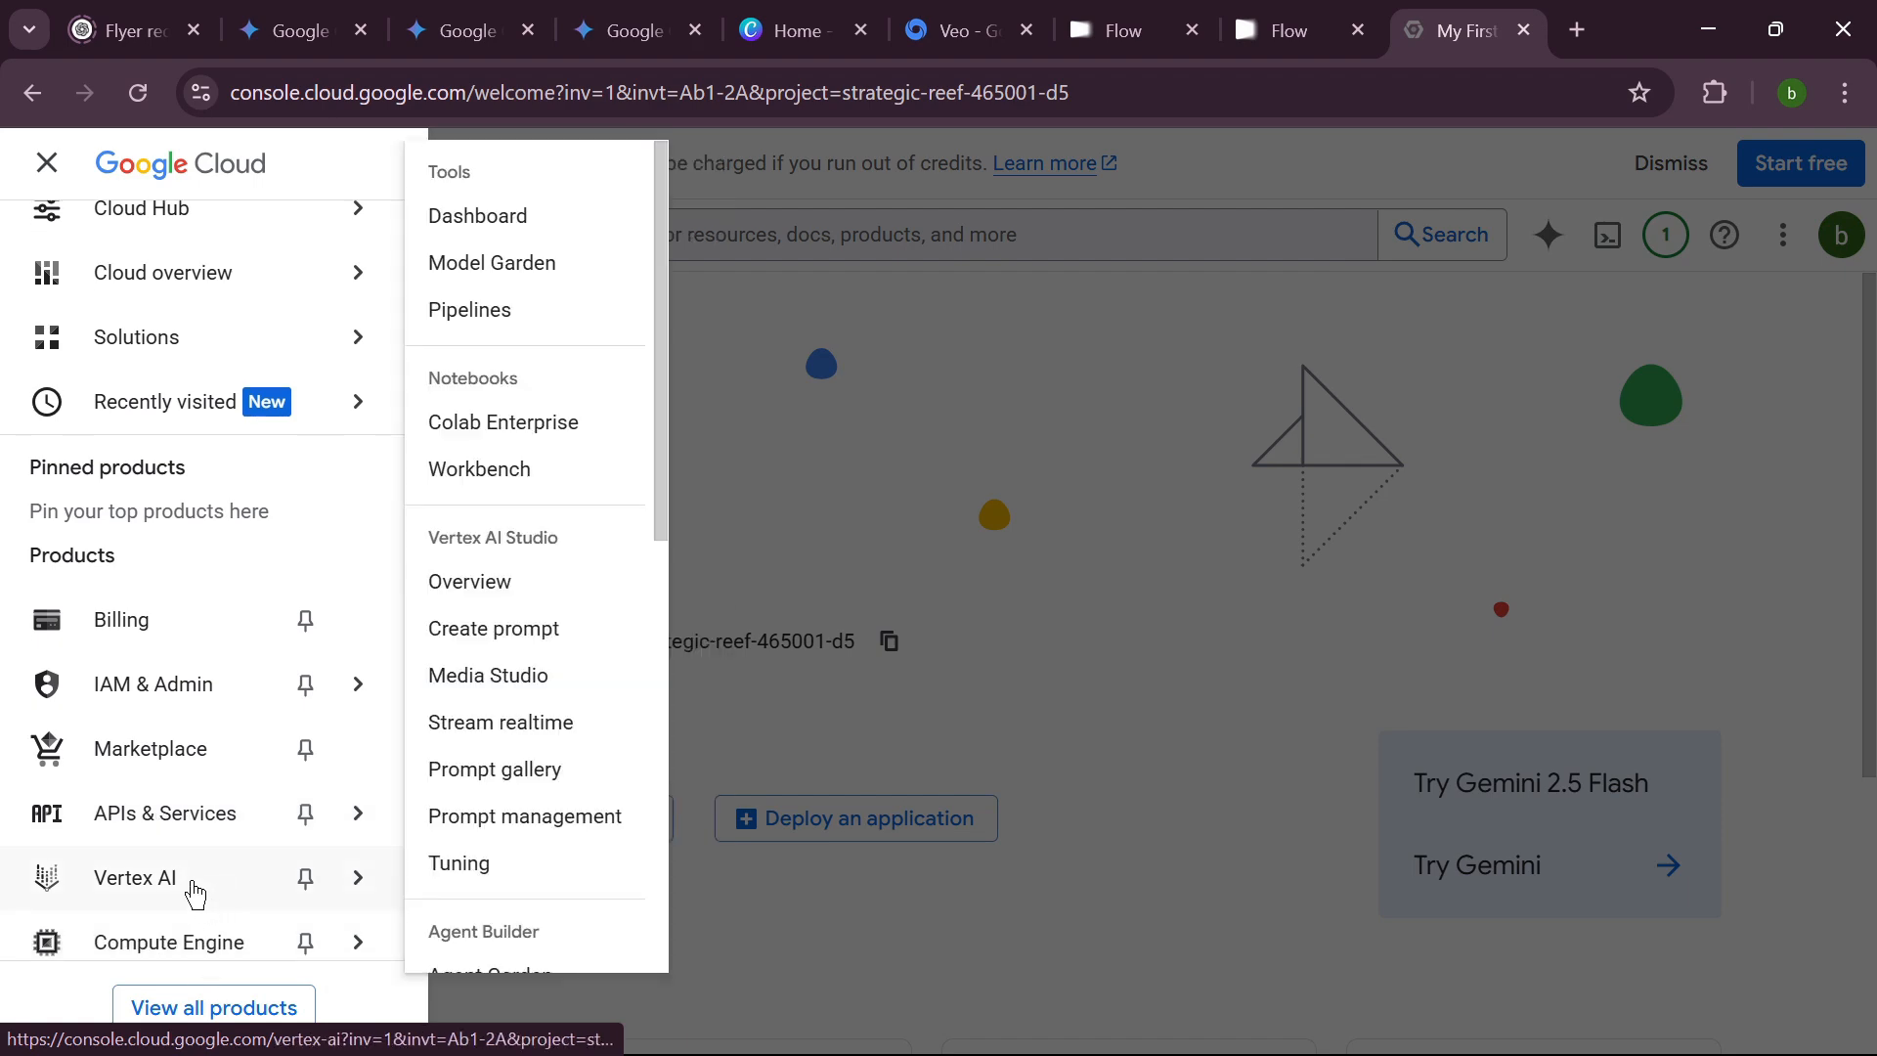
{"action": "left_click", "coordinate": [551, 677]}
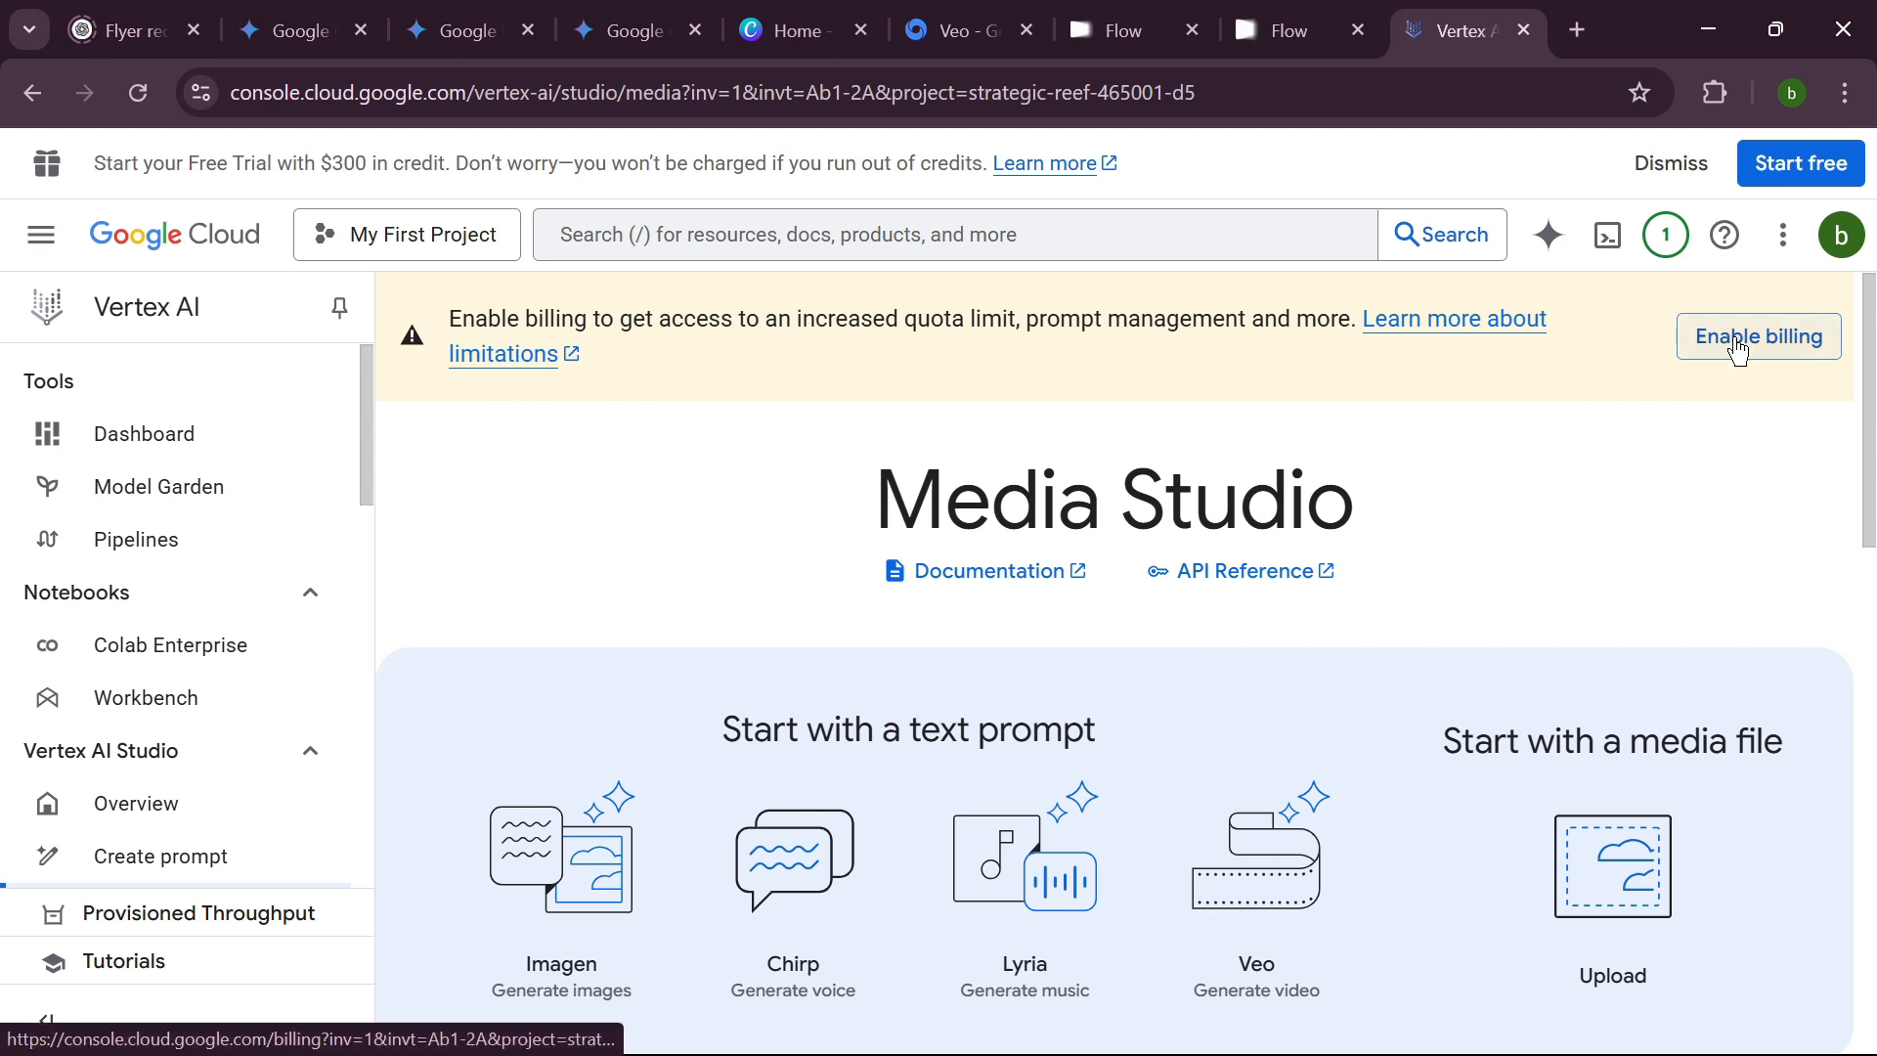
{"action": "scroll", "coordinate": [968, 900], "scroll_direction": "down", "scroll_amount": 3}
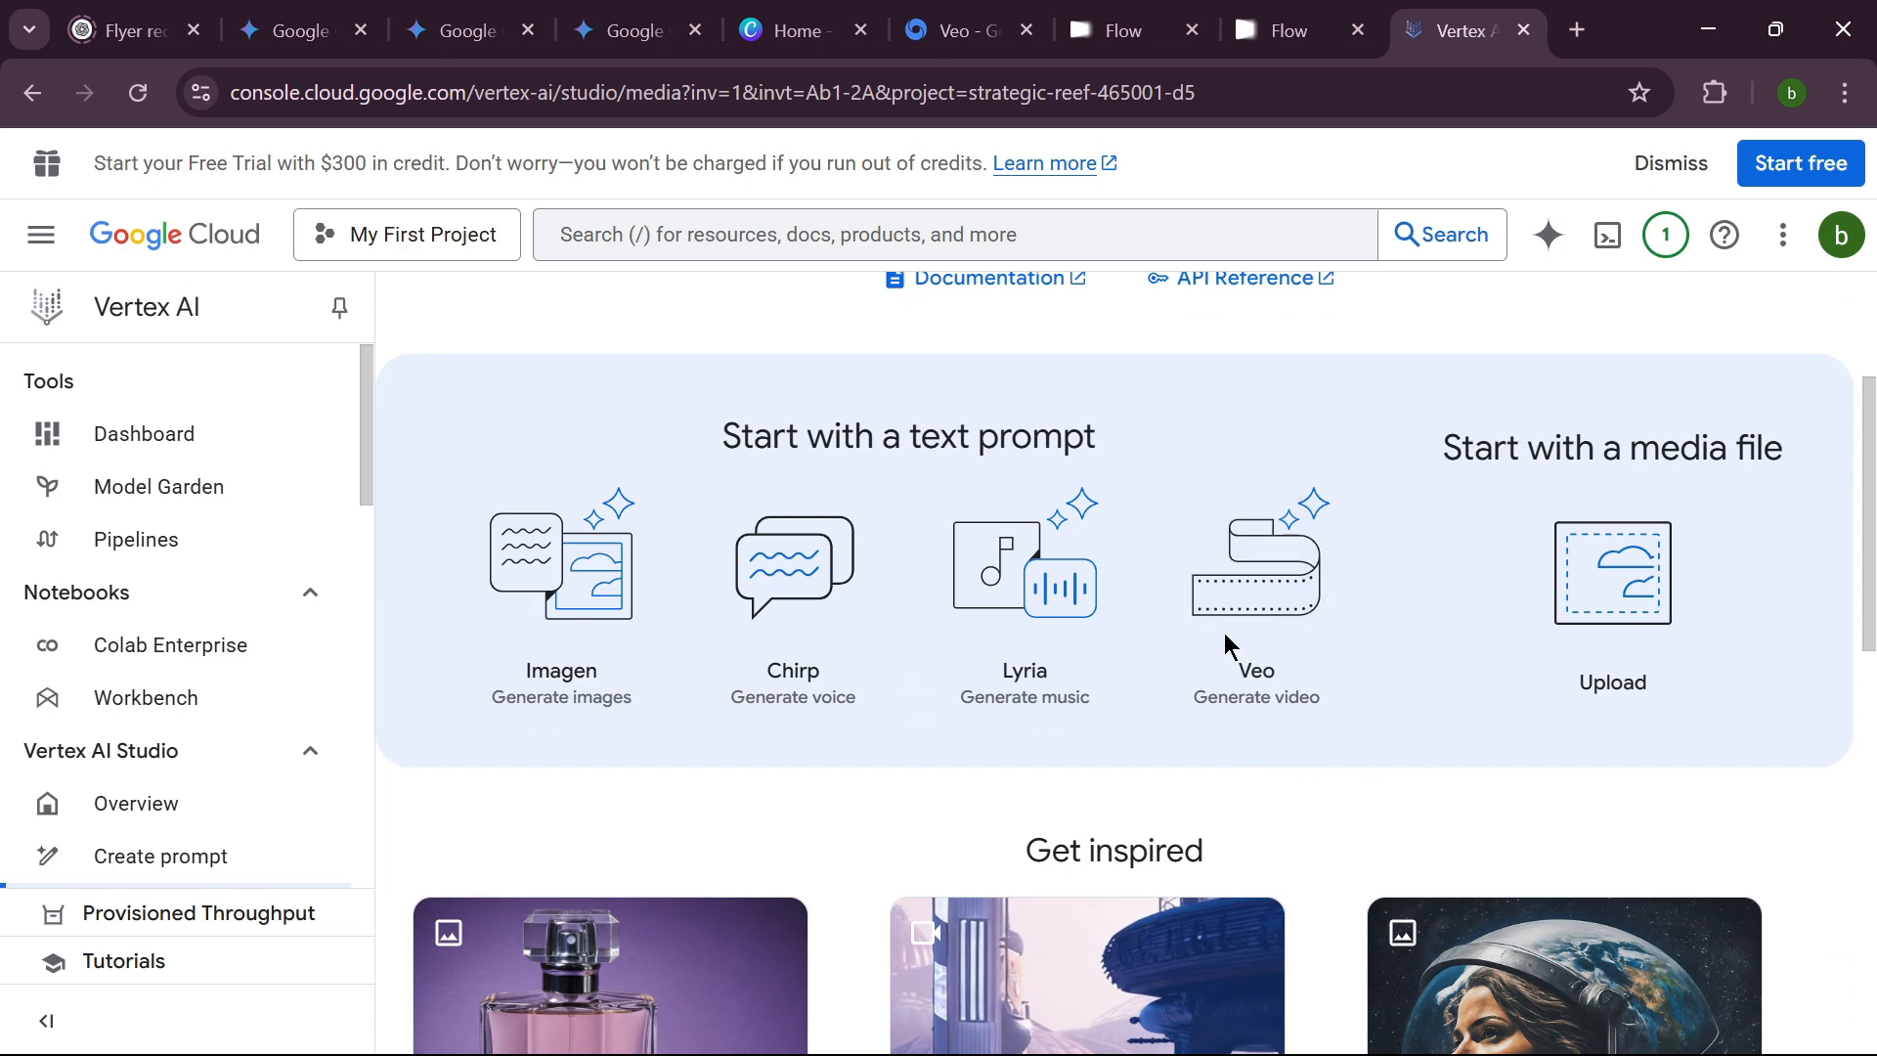
{"action": "left_click", "coordinate": [1261, 576]}
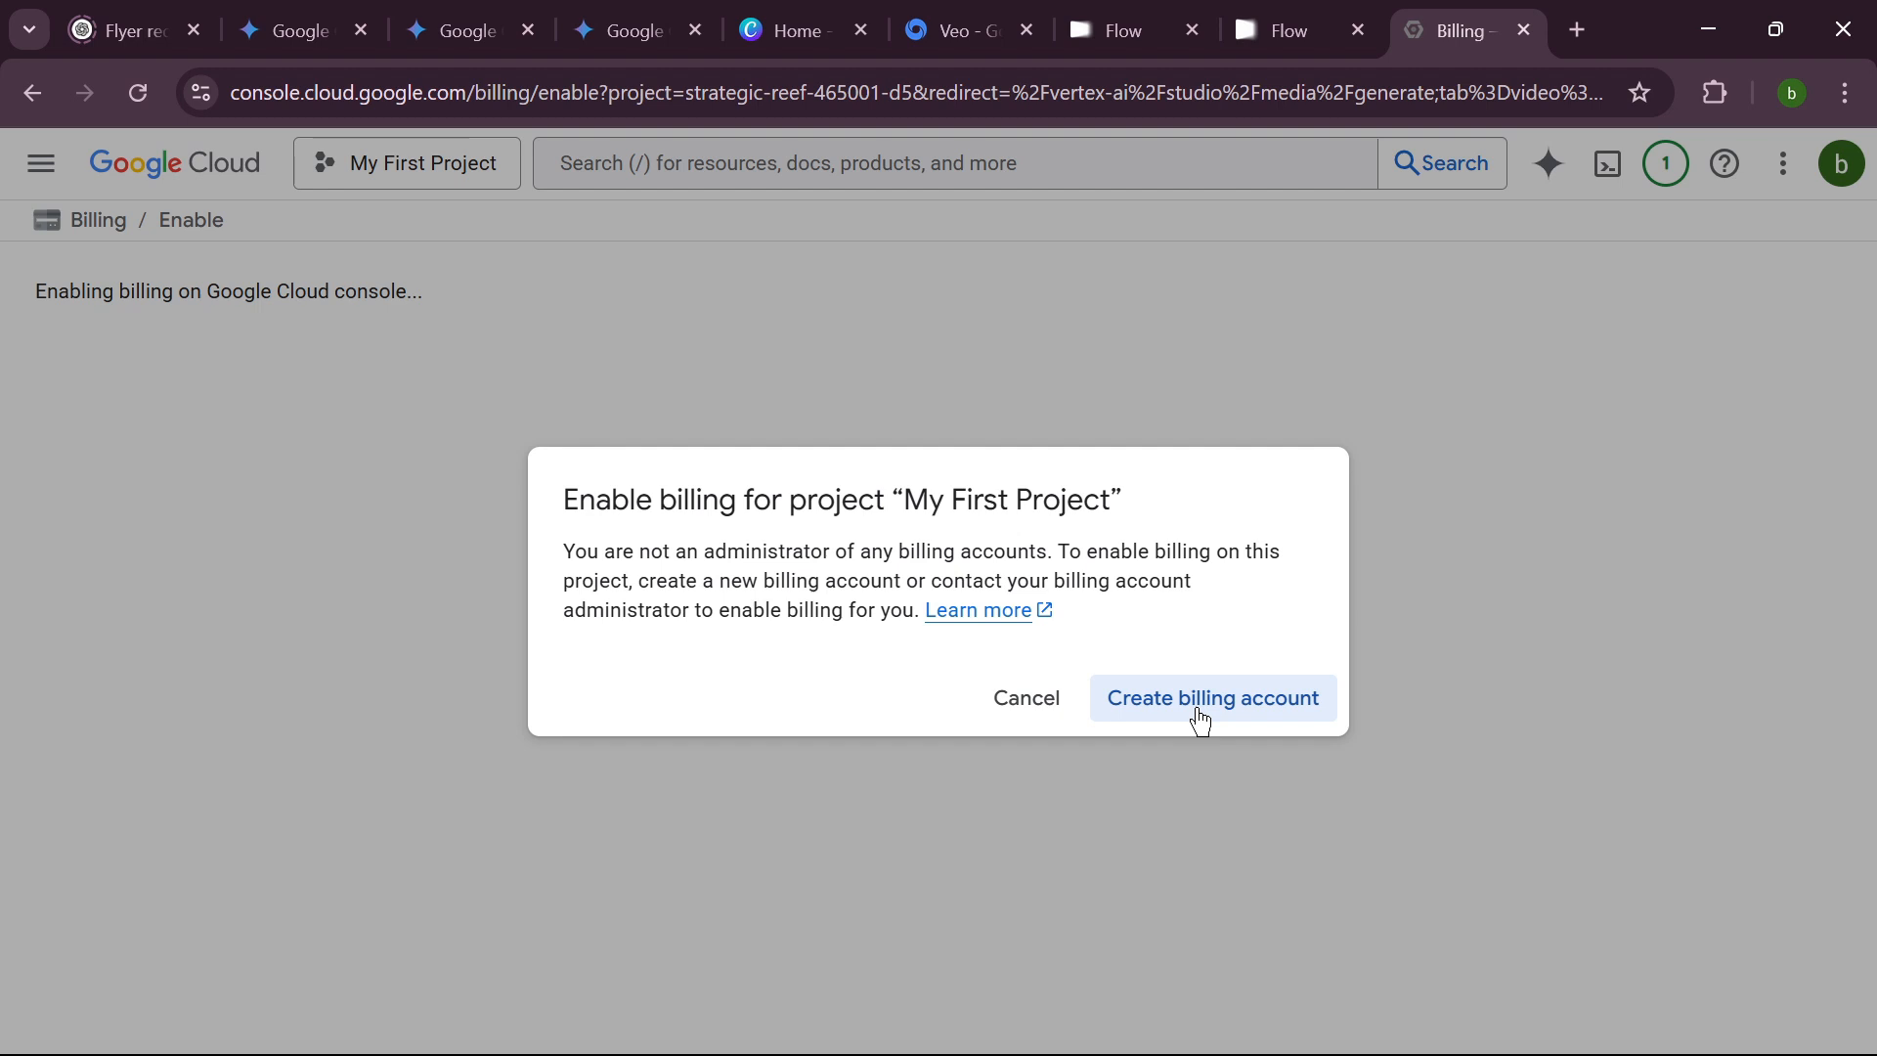
Begin creating a billing account for My First Project and agree to the terms with Qatar as the country.
{"action": "left_click", "coordinate": [1200, 721]}
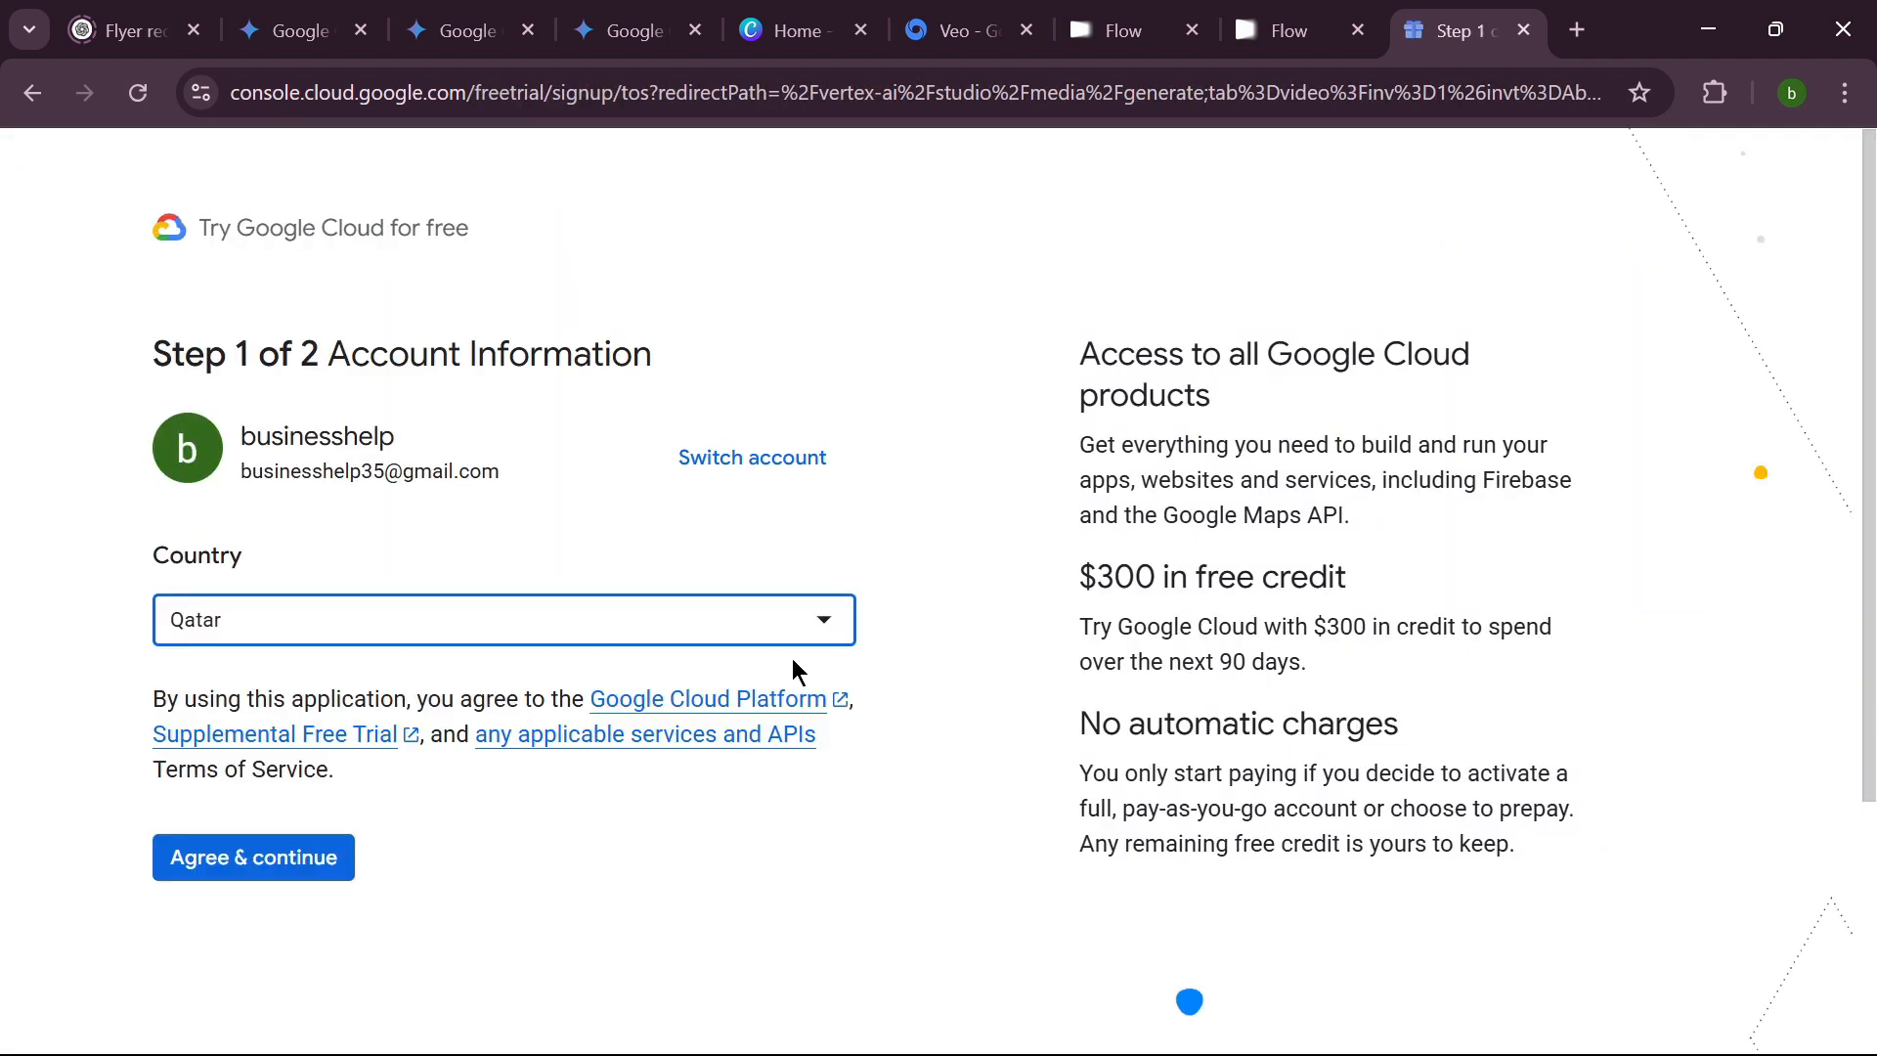
{"action": "left_click", "coordinate": [322, 861]}
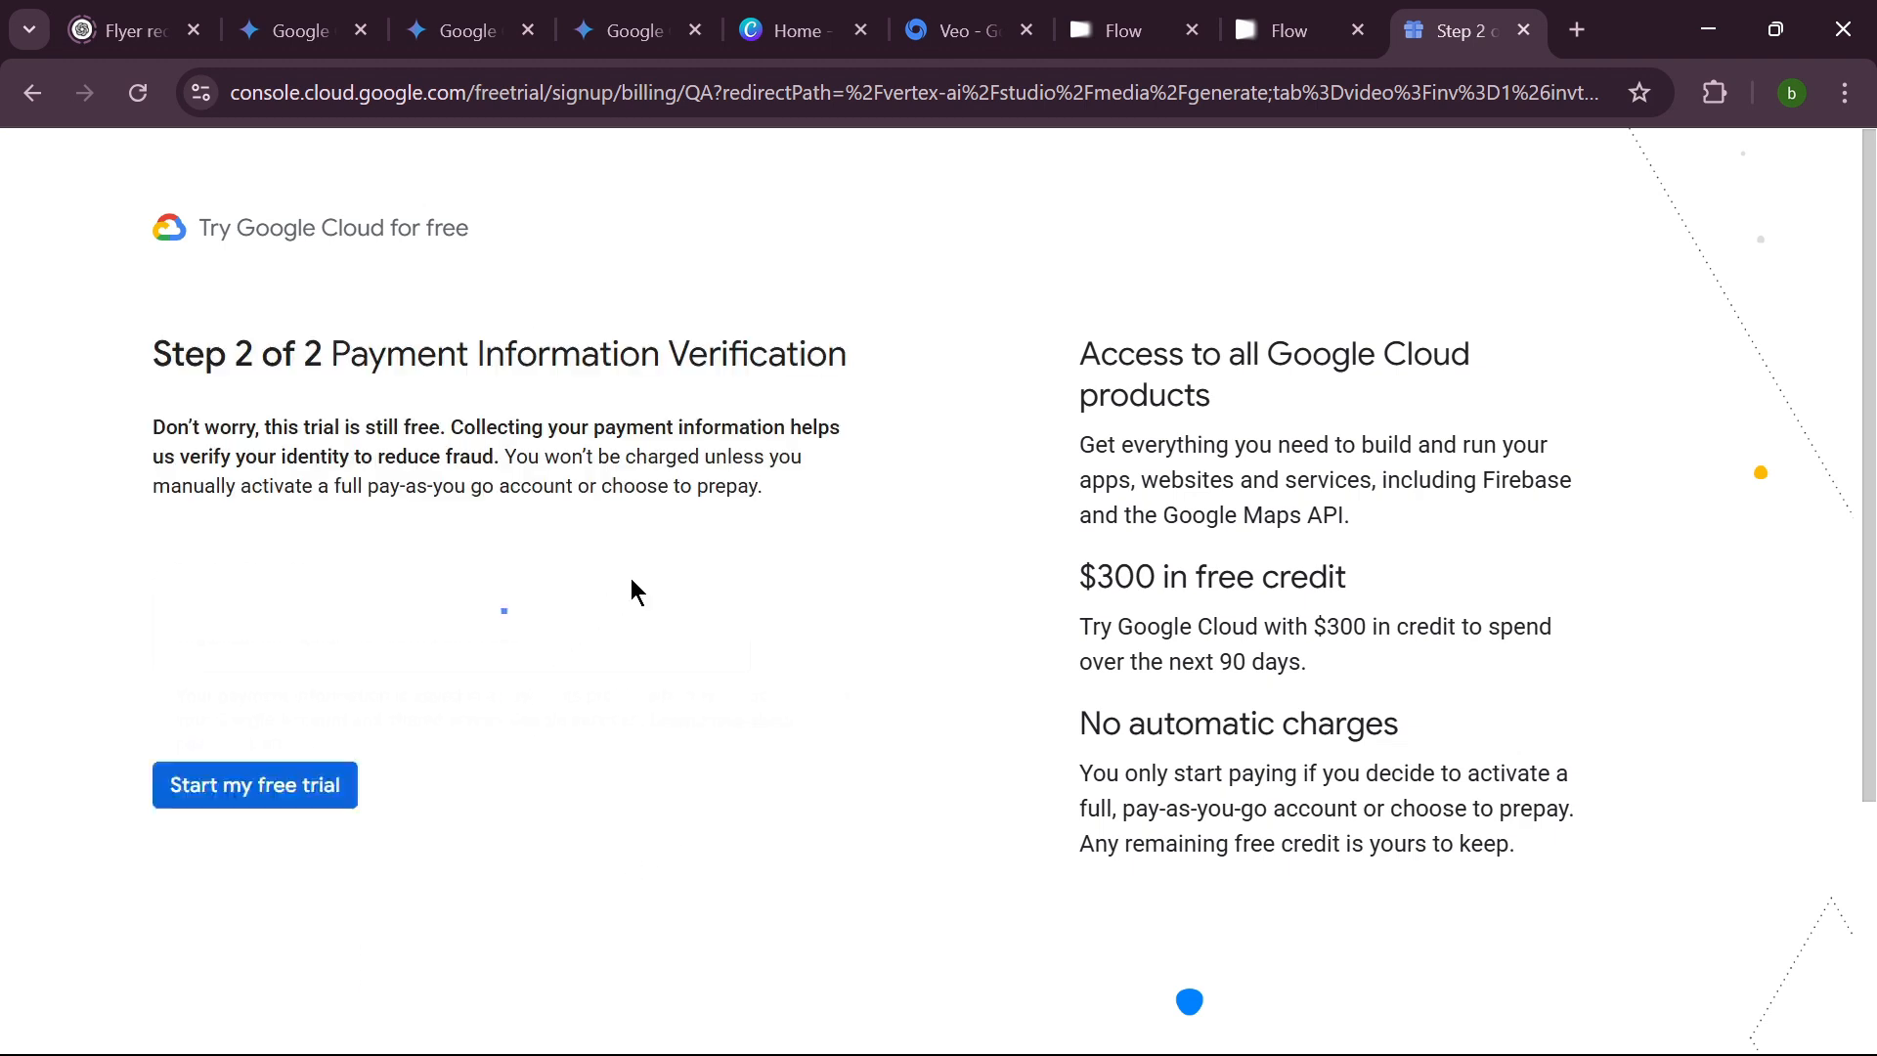
Examine the free credit offer and the payment verification details of the trial sign-up.
{"action": "left_click_drag", "start_coordinate": [1076, 583], "coordinate": [1360, 579]}
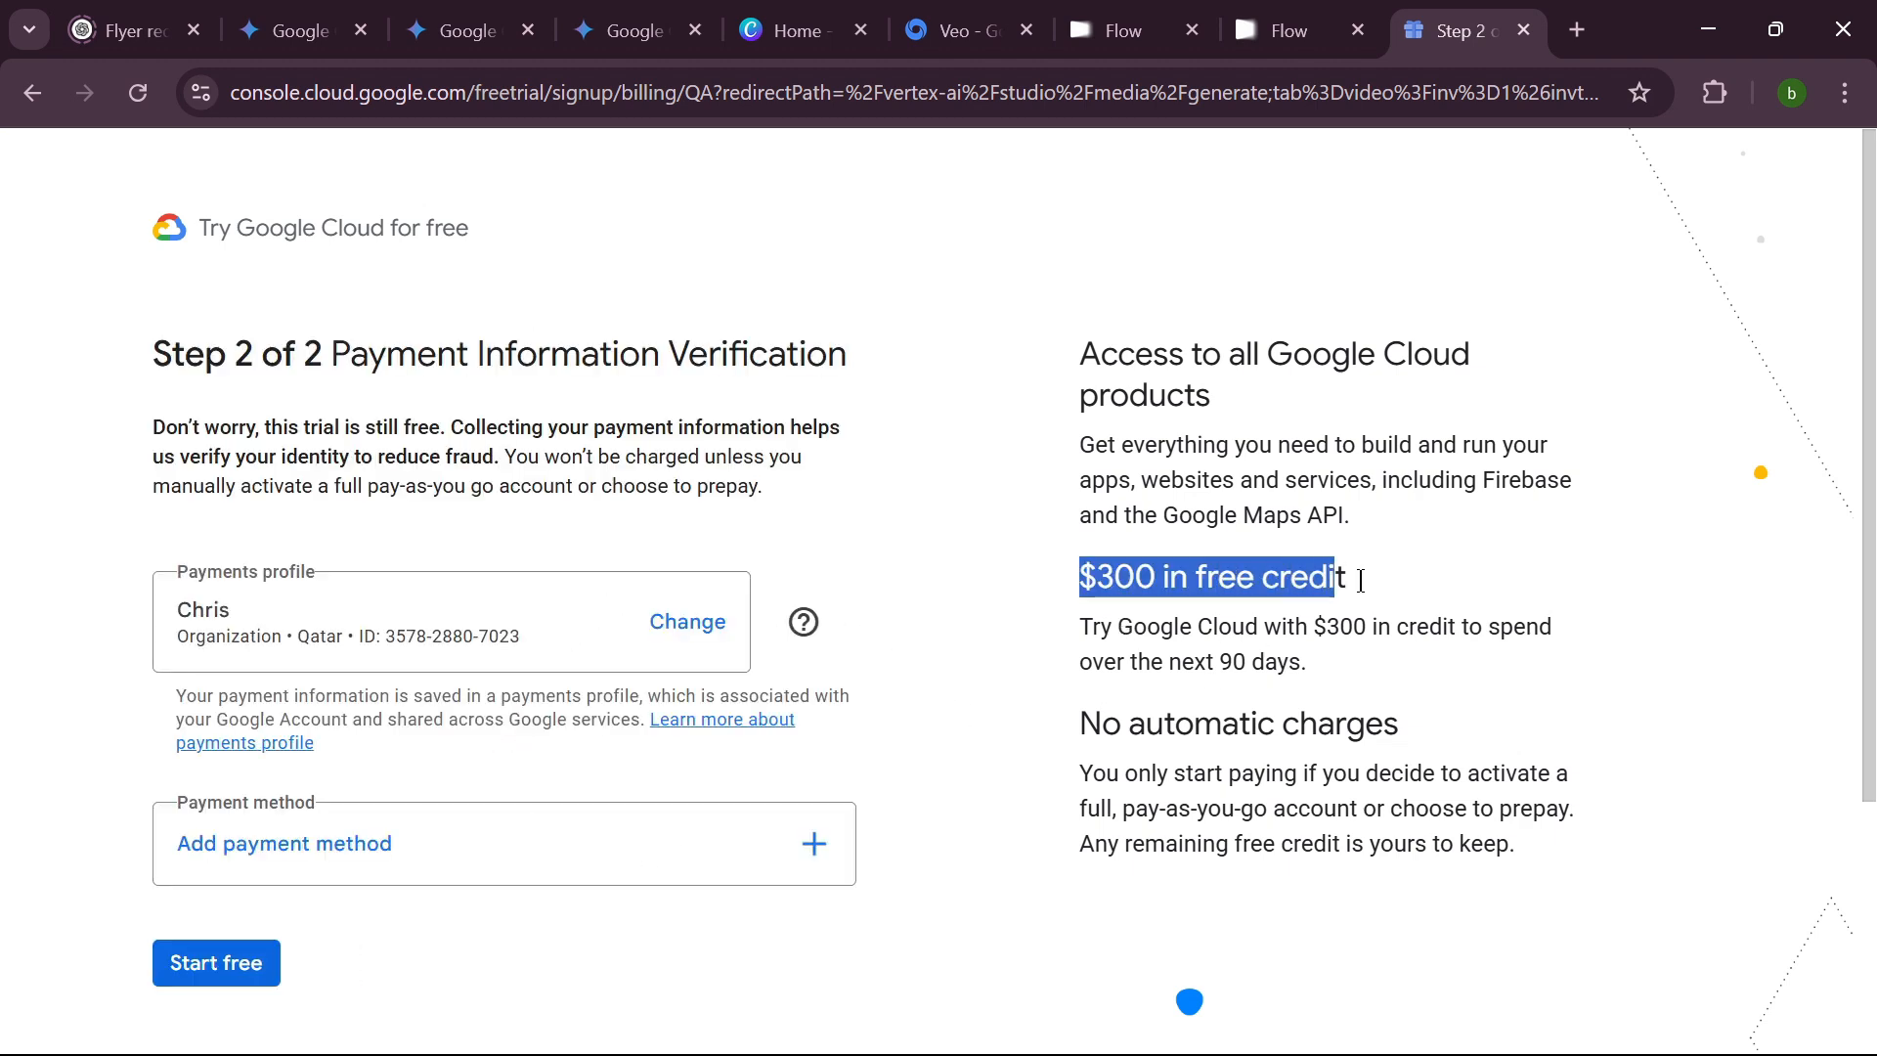
{"action": "left_click", "coordinate": [1474, 623]}
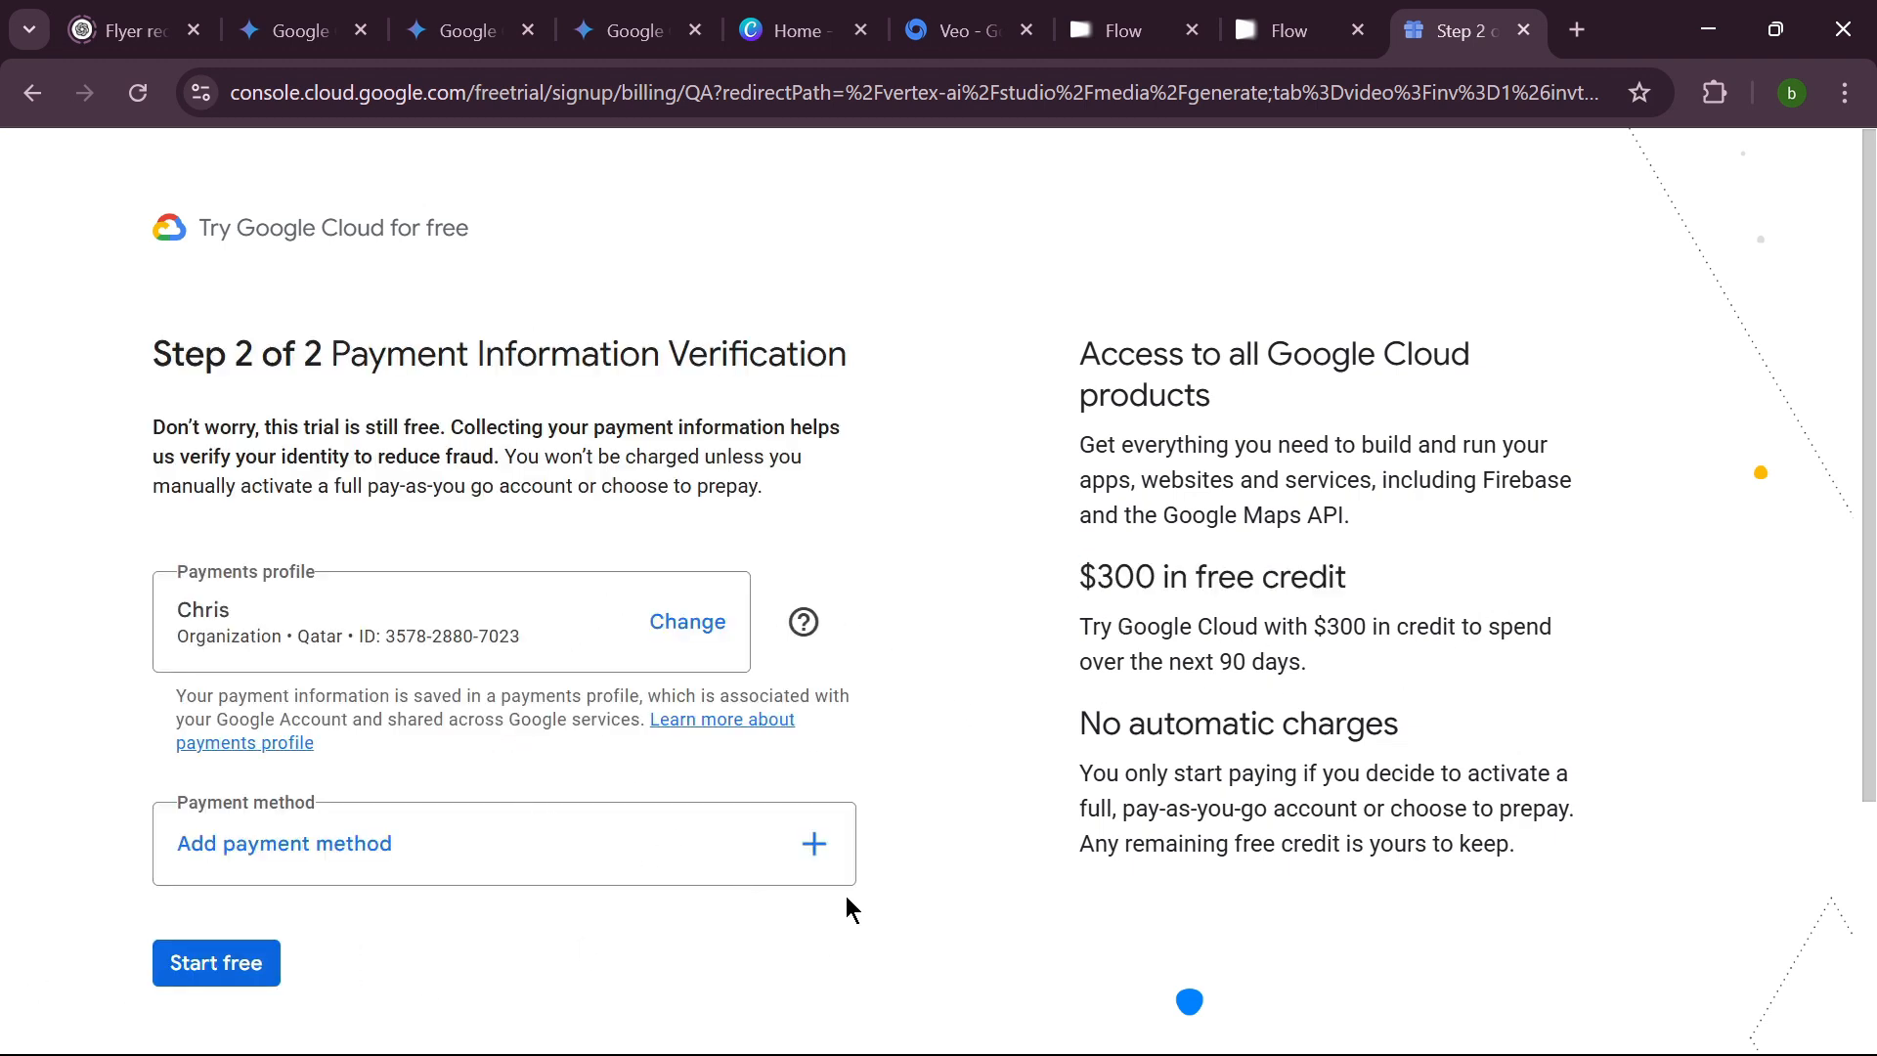
{"action": "scroll", "coordinate": [829, 674], "scroll_direction": "down", "scroll_amount": 4}
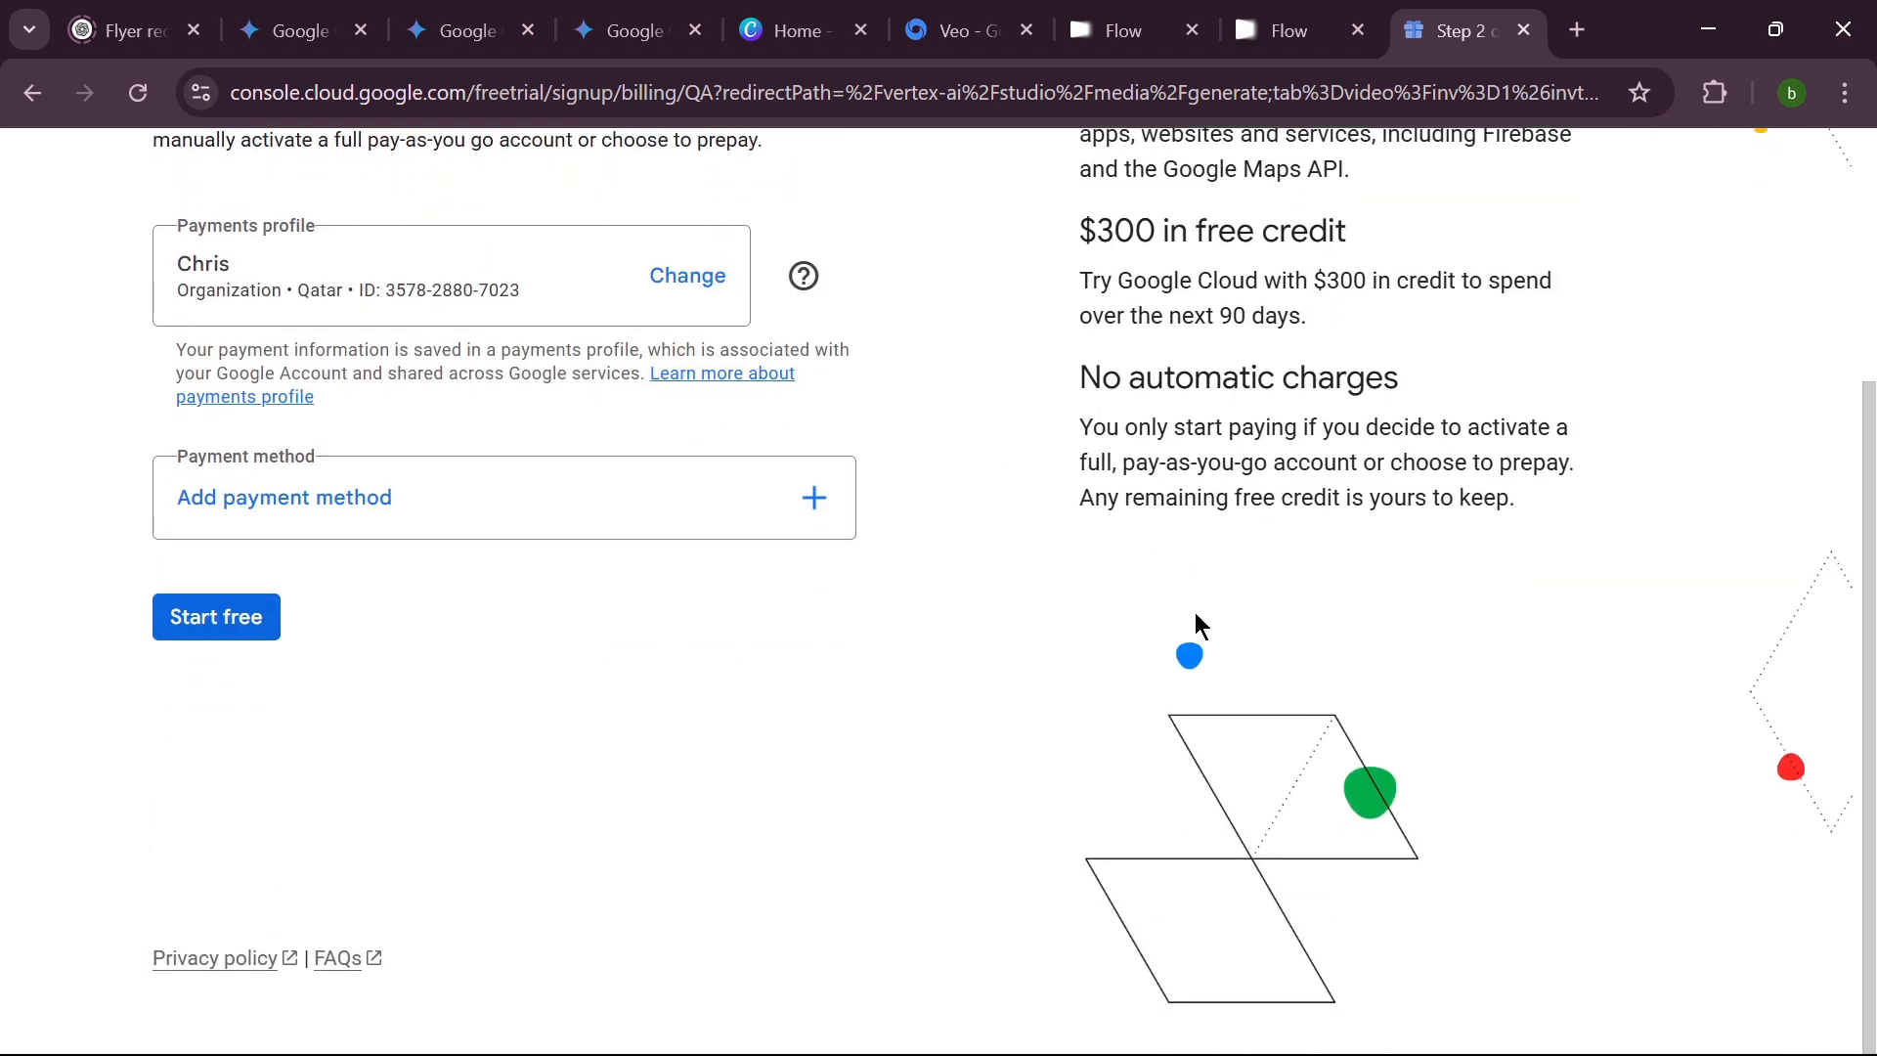
{"action": "scroll", "coordinate": [999, 637], "scroll_direction": "up", "scroll_amount": 2}
{"action": "scroll", "coordinate": [1012, 631], "scroll_direction": "down", "scroll_amount": 2}
{"action": "scroll", "coordinate": [1144, 449], "scroll_direction": "up", "scroll_amount": 2}
{"action": "scroll", "coordinate": [1215, 457], "scroll_direction": "down", "scroll_amount": 2}
Open the credit or debit card form for the free trial sign-up and clear the cardholder name.
{"action": "left_click", "coordinate": [241, 616]}
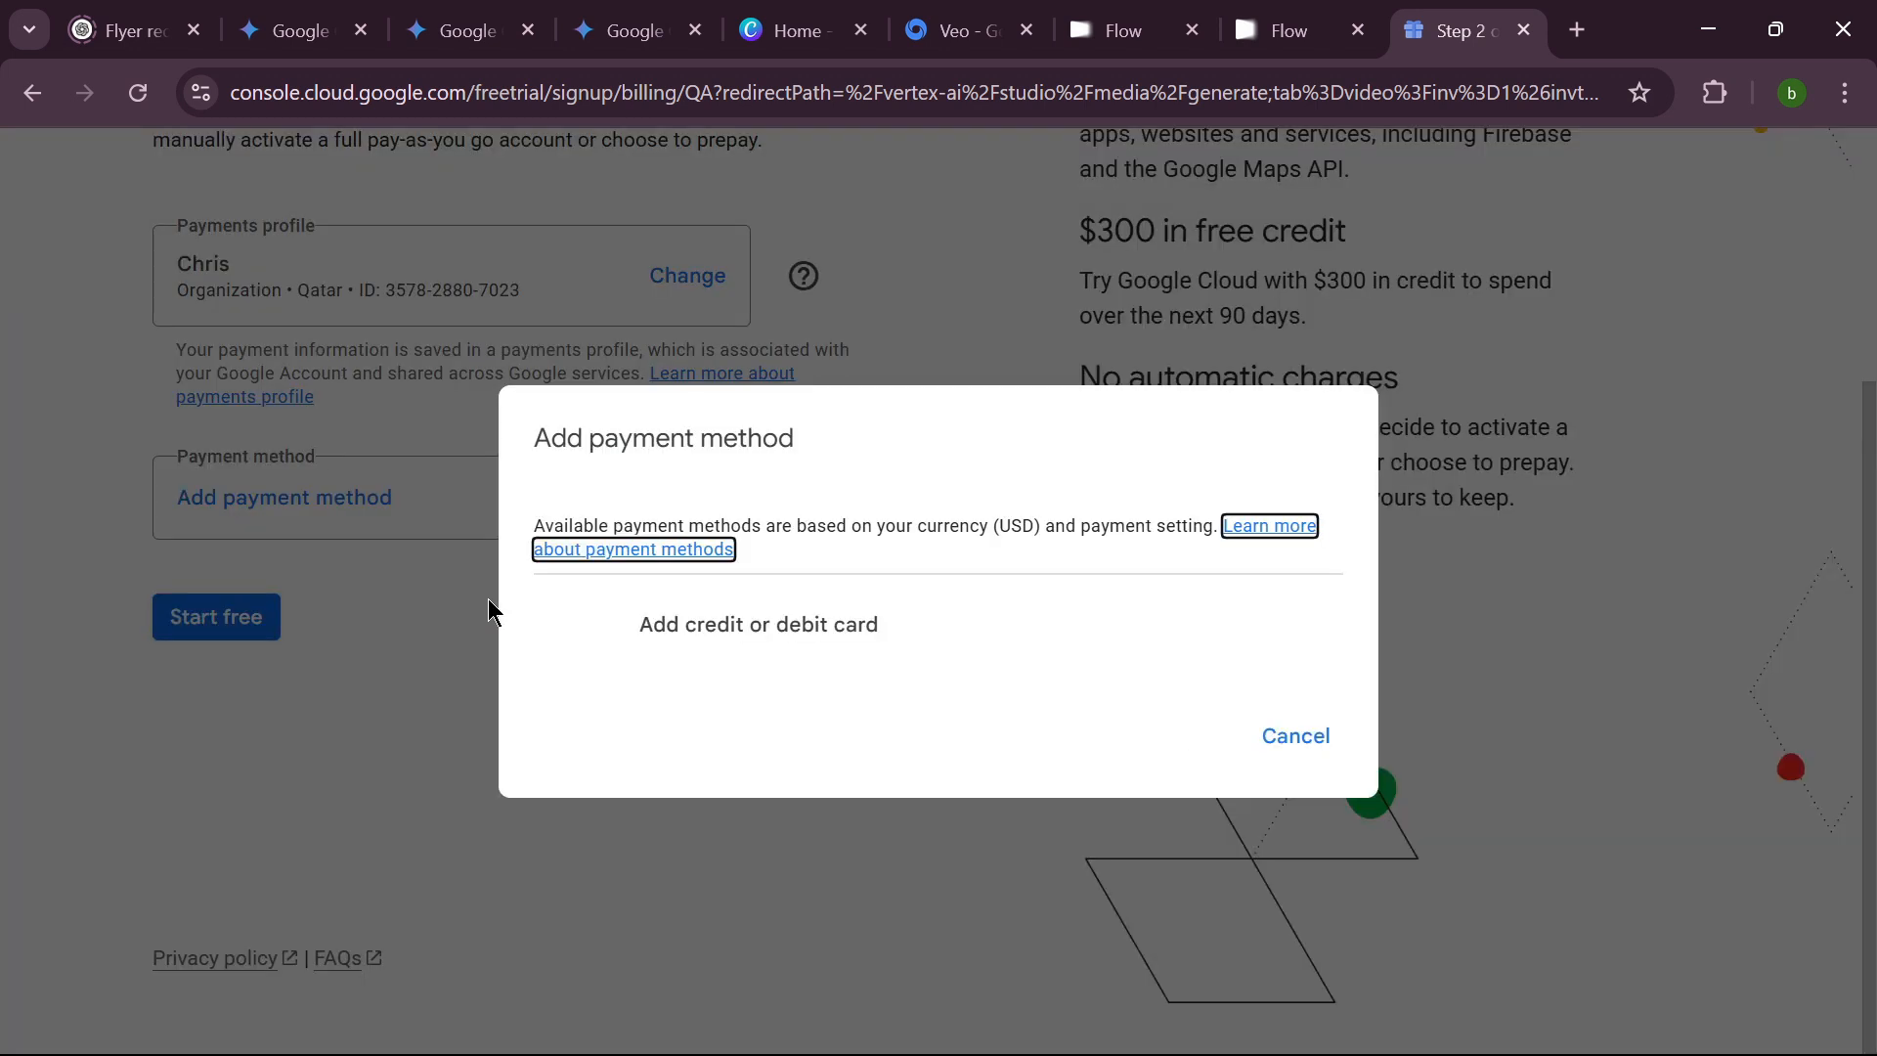
{"action": "left_click", "coordinate": [738, 641]}
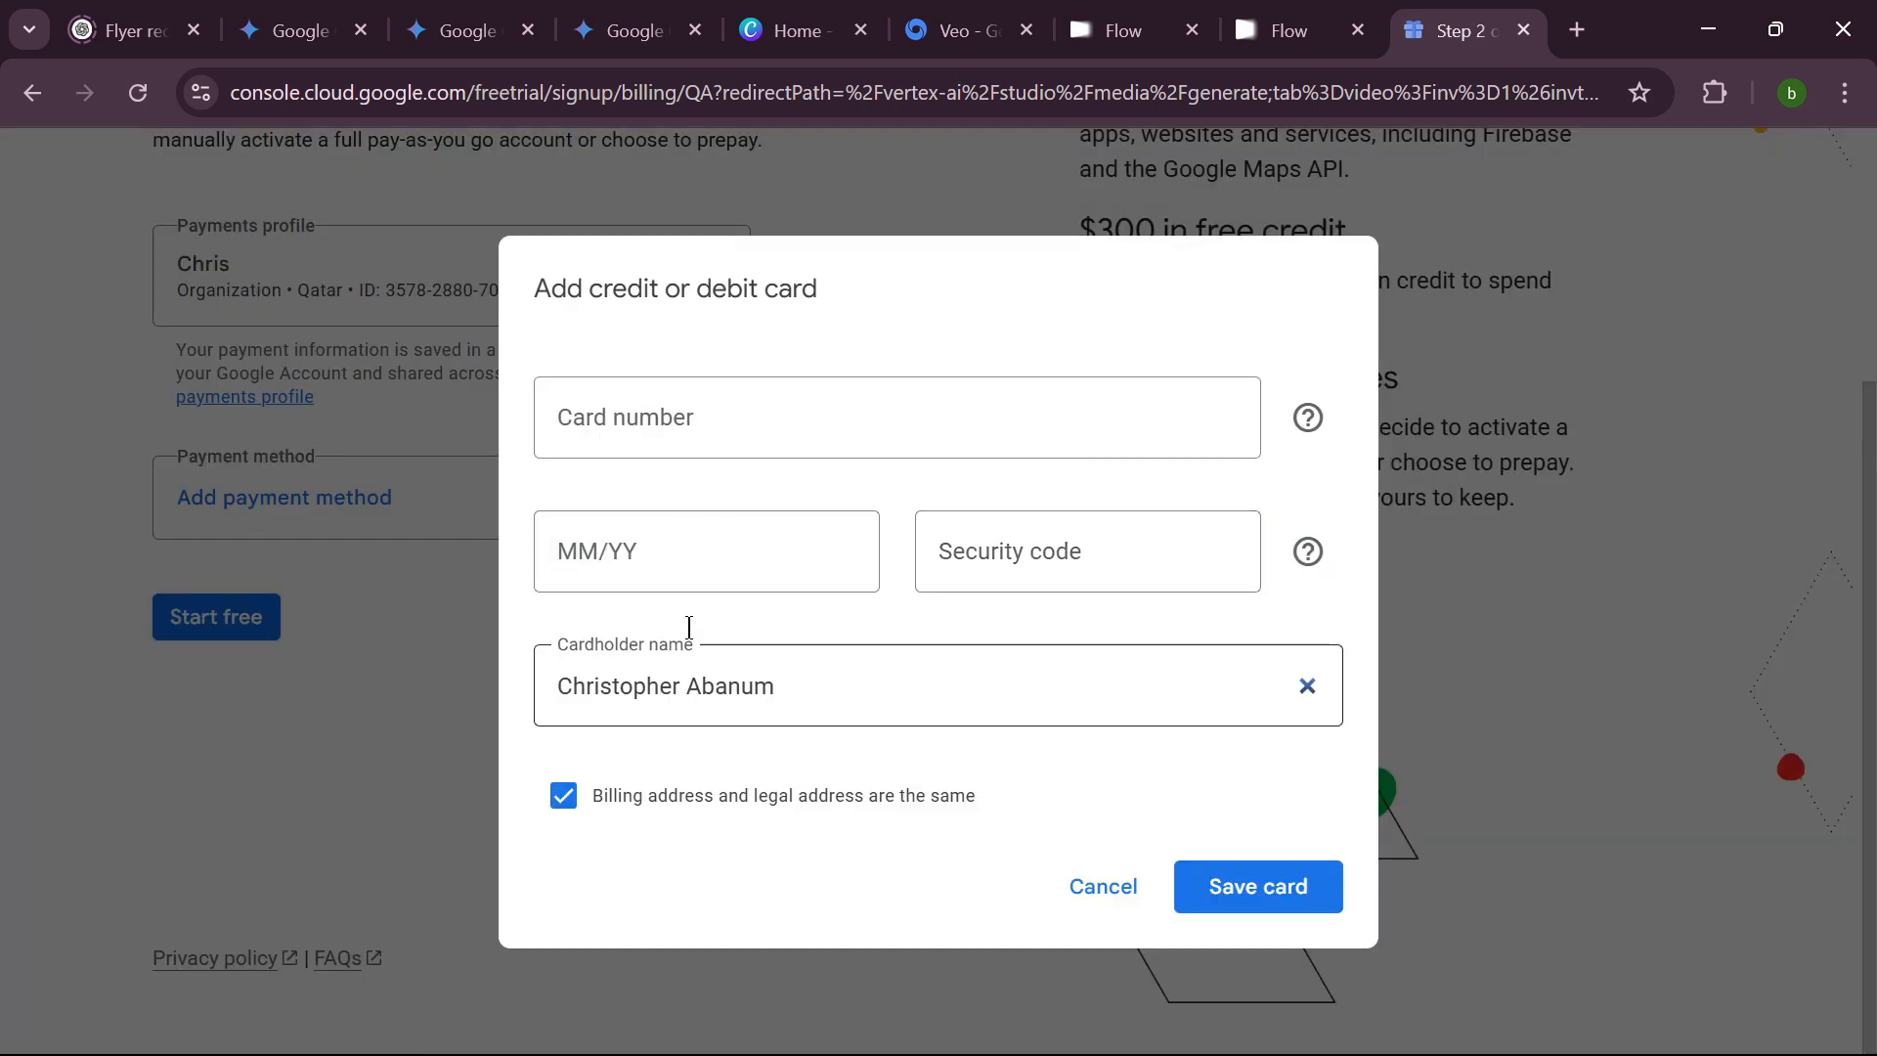
{"action": "left_click", "coordinate": [805, 684]}
{"action": "key", "text": "ctrl+a"}
{"action": "key", "text": "BackSpace"}
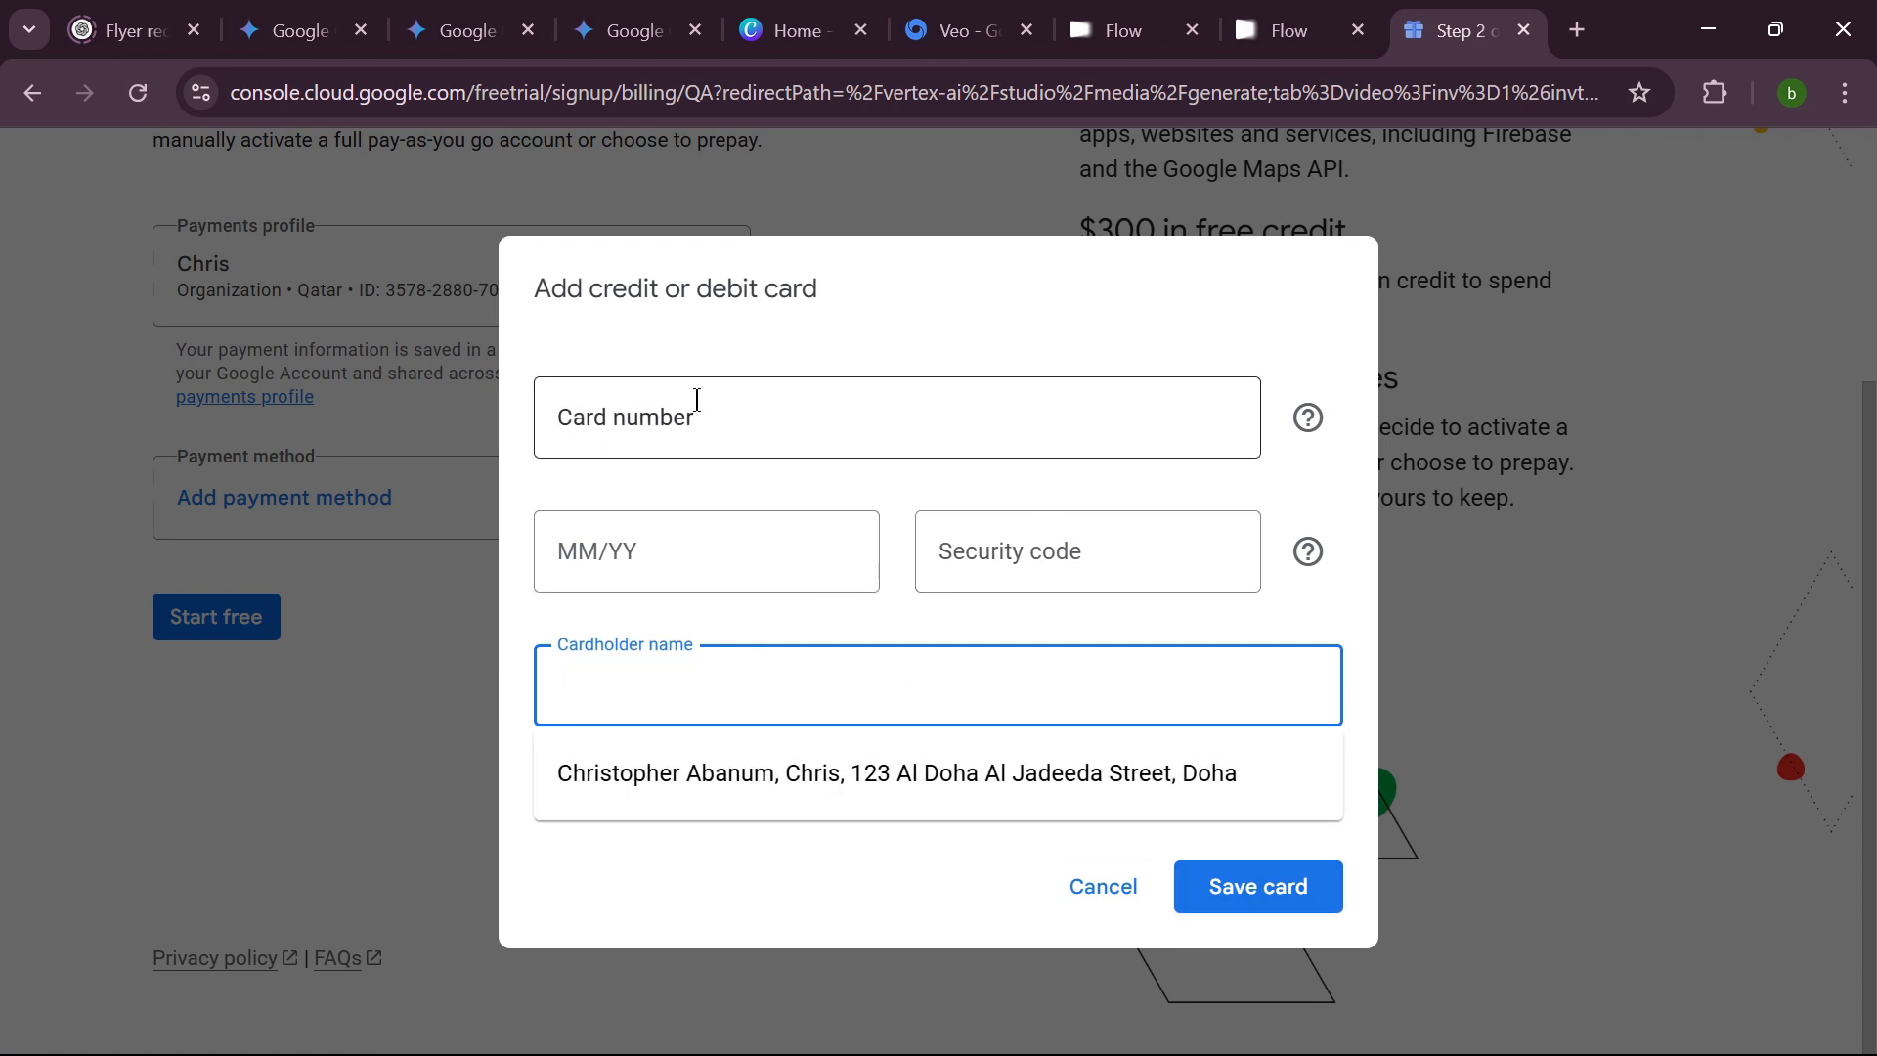
{"action": "left_click", "coordinate": [1574, 597]}
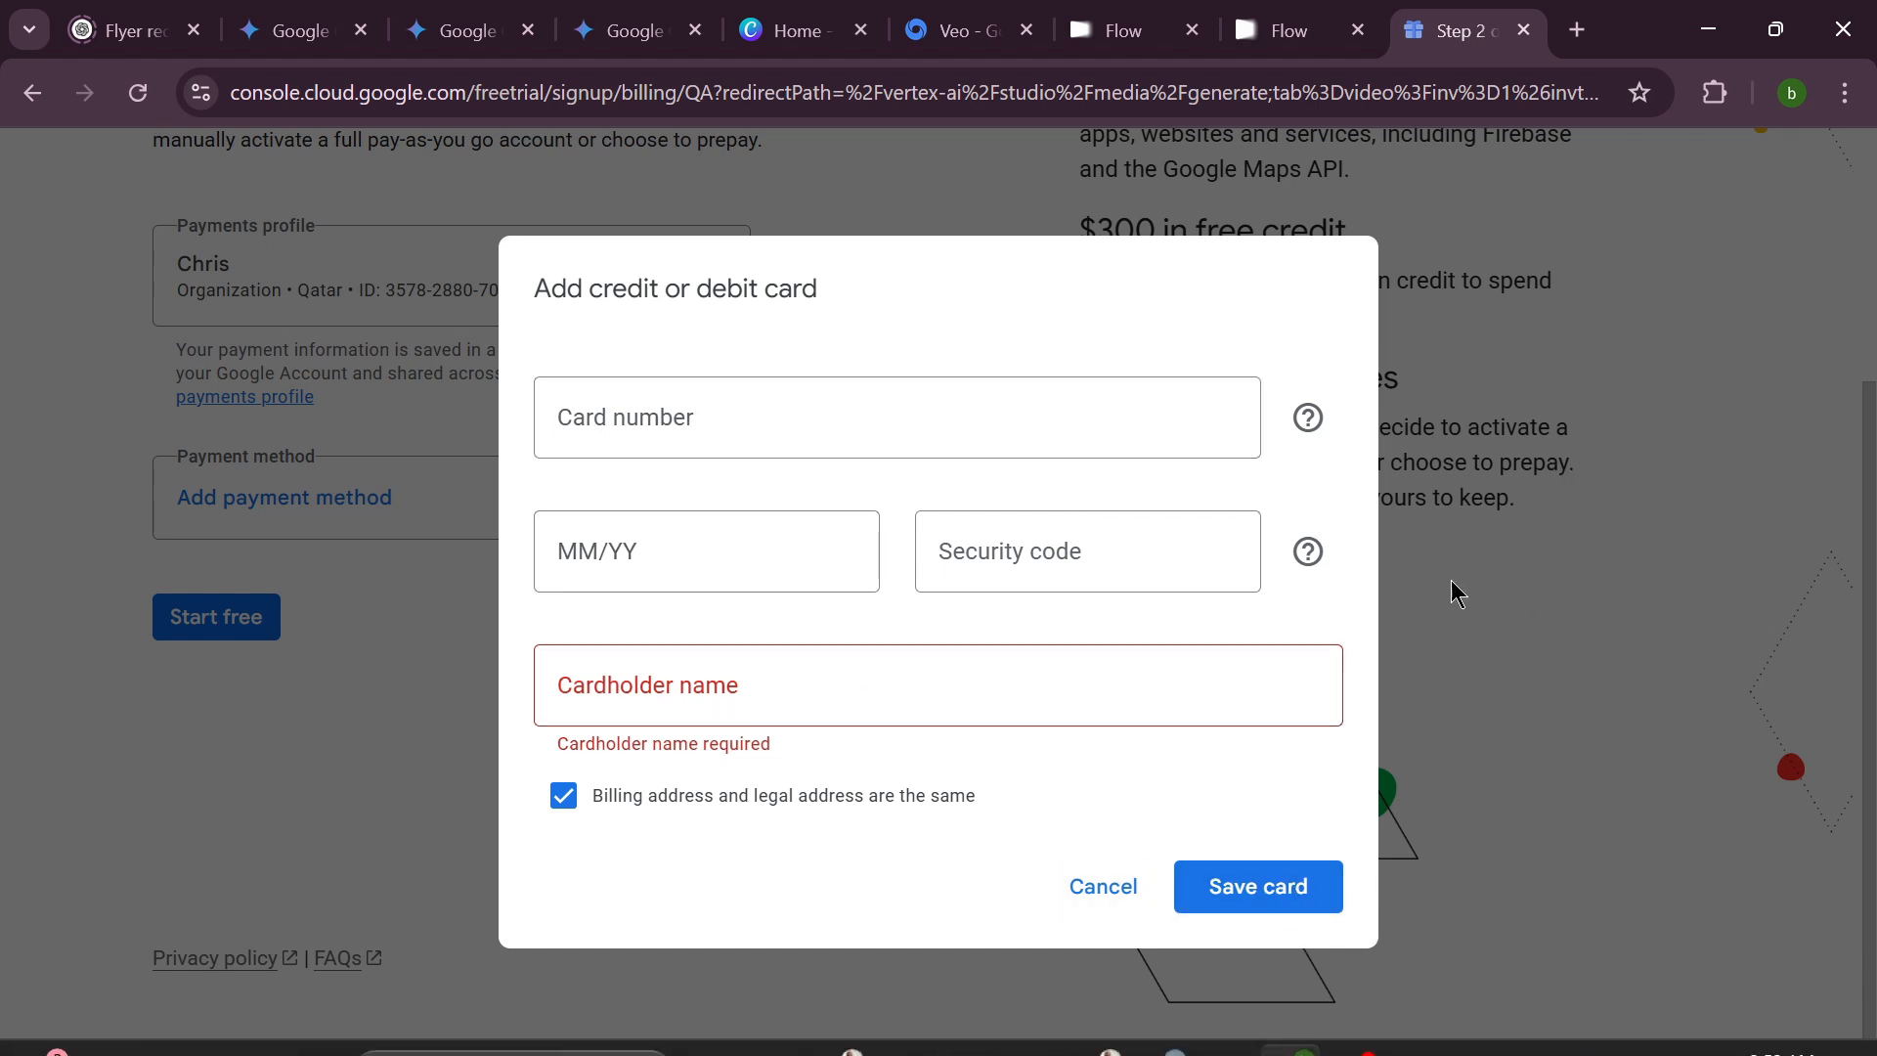
Switch to the other Chrome window with My First Project and bring up its Google Cloud Welcome page.
{"action": "mouse_move", "coordinate": [1164, 1026]}
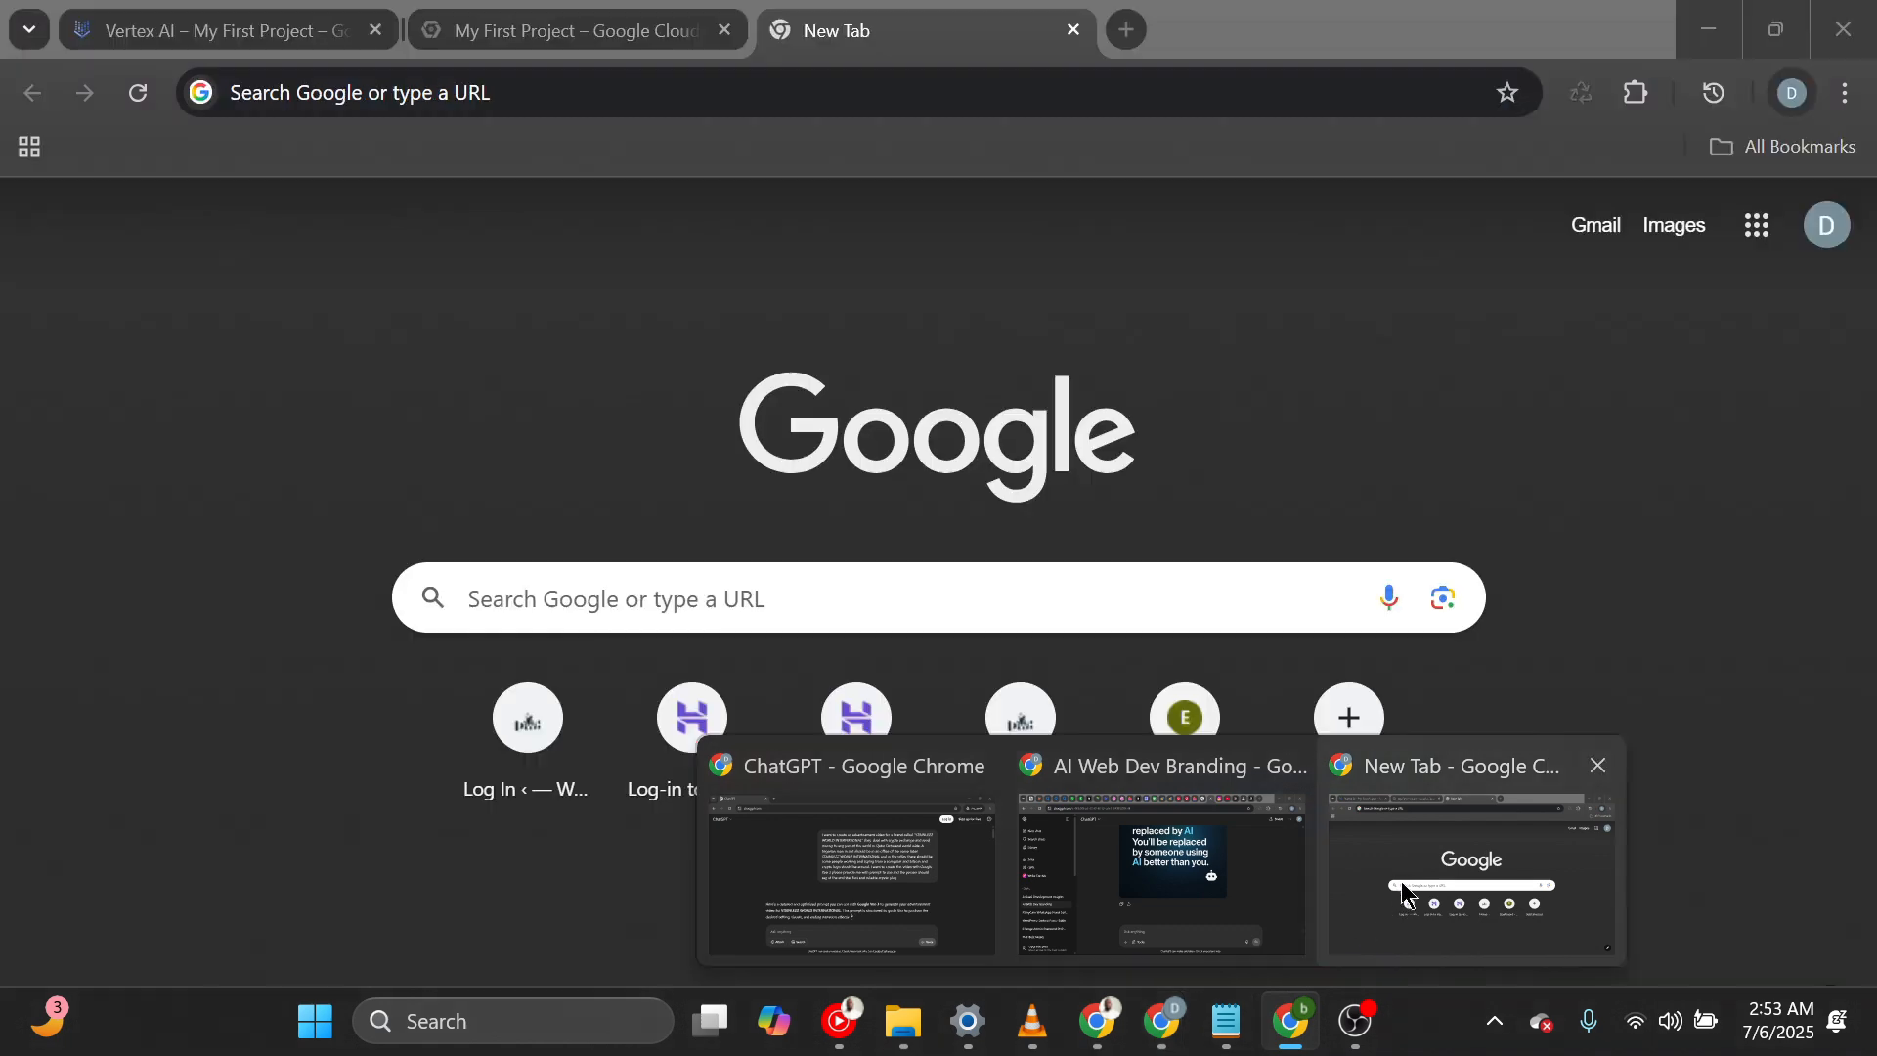
{"action": "left_click", "coordinate": [1412, 878]}
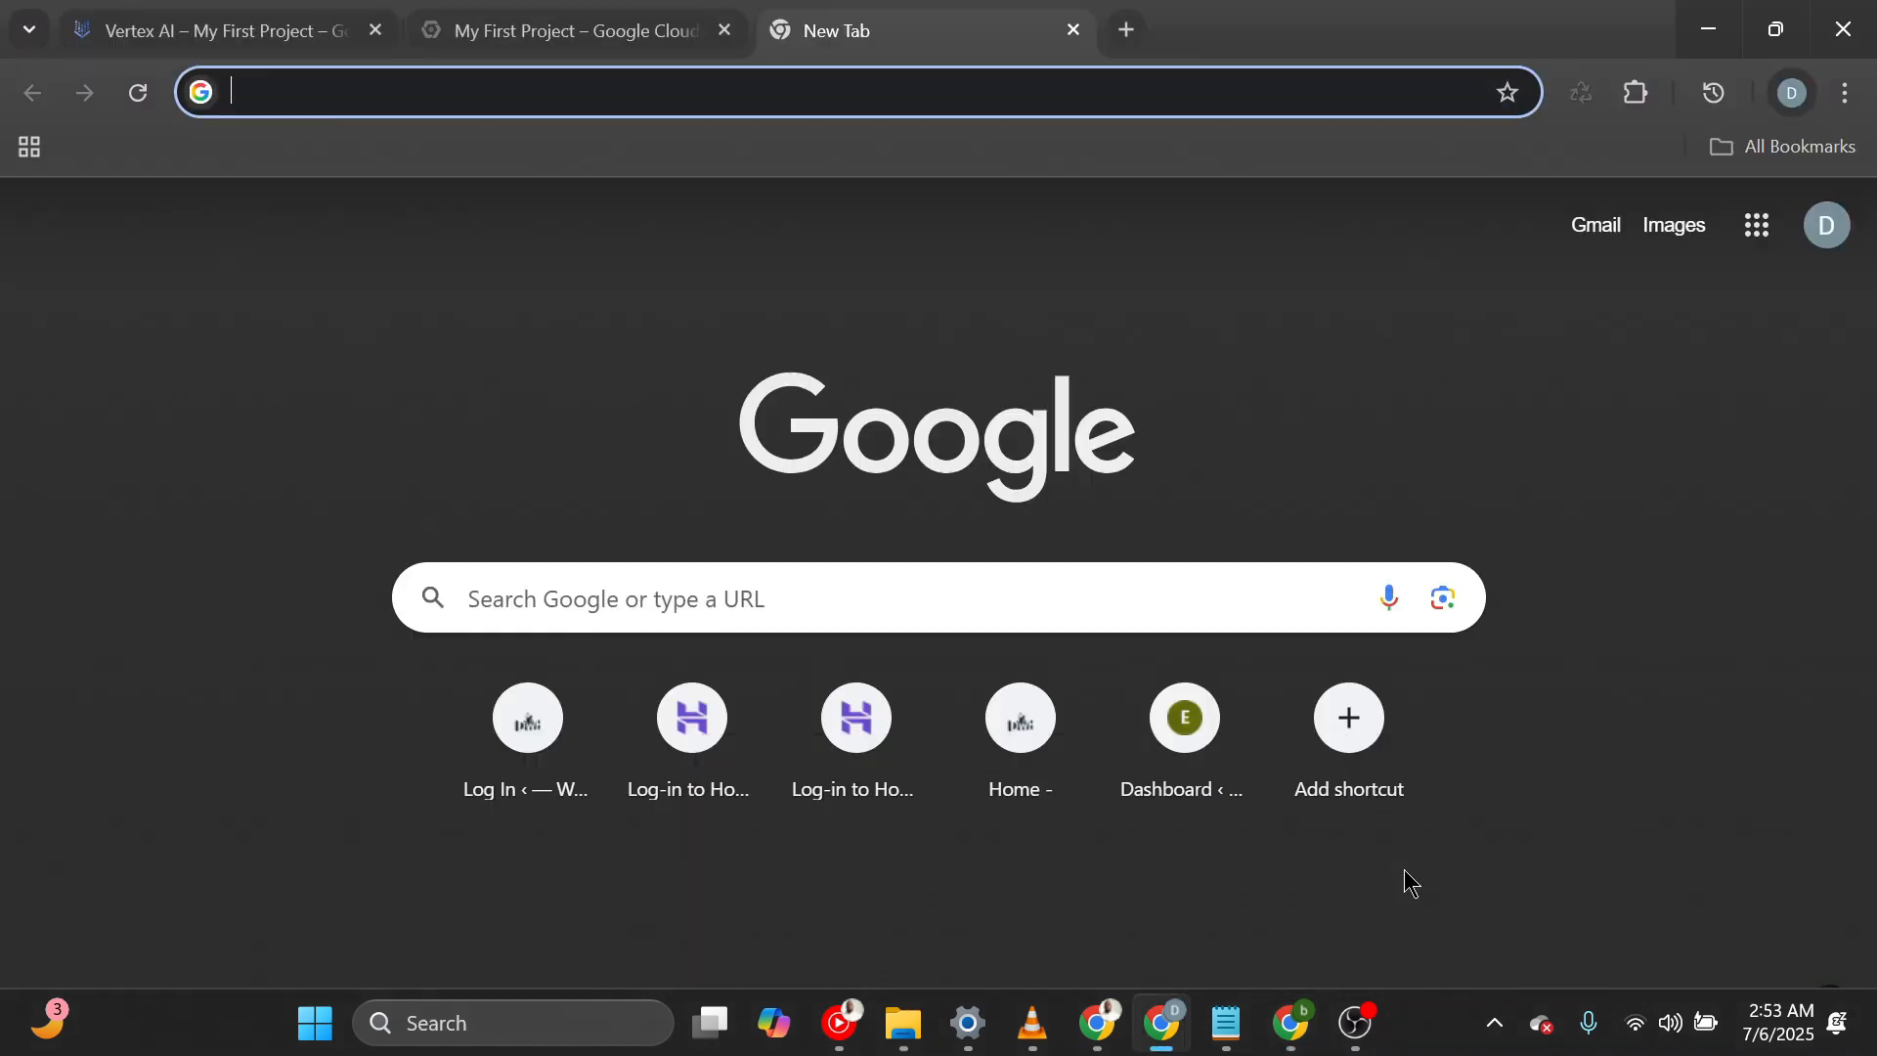
{"action": "left_click", "coordinate": [239, 29]}
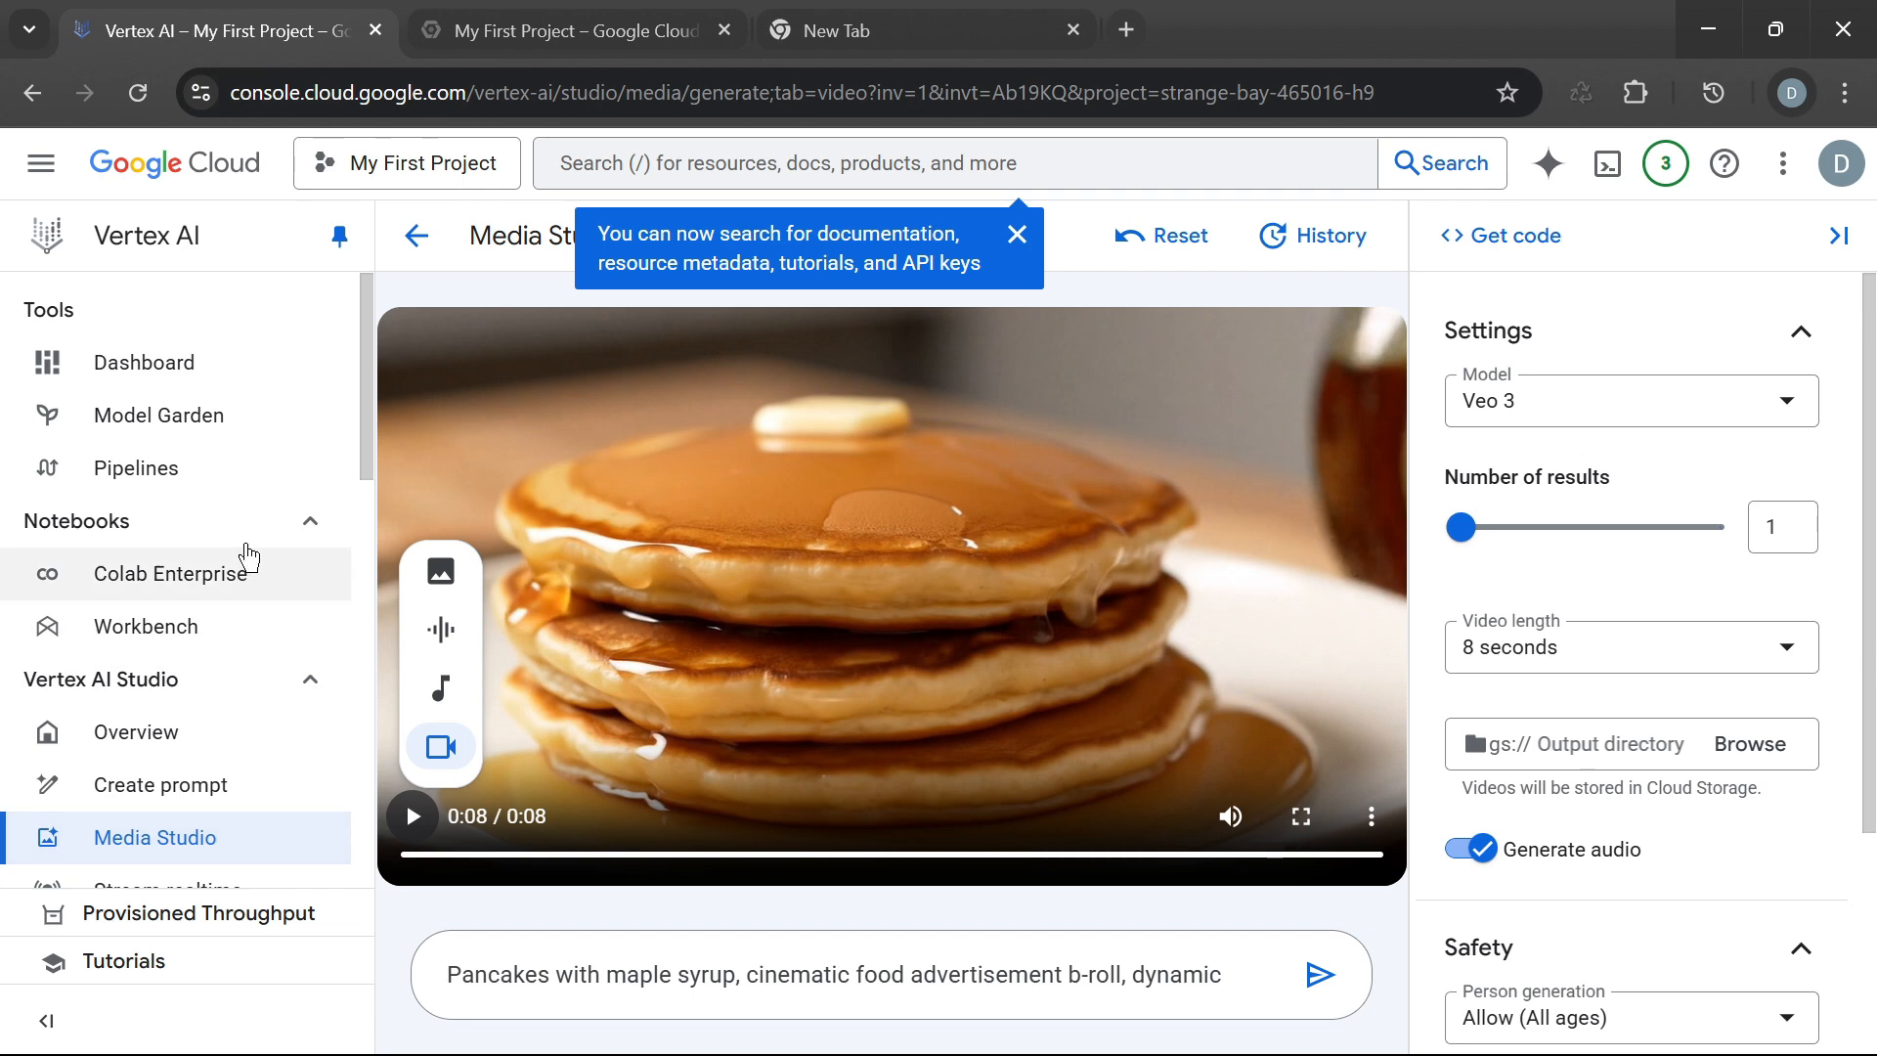
{"action": "left_click", "coordinate": [526, 30]}
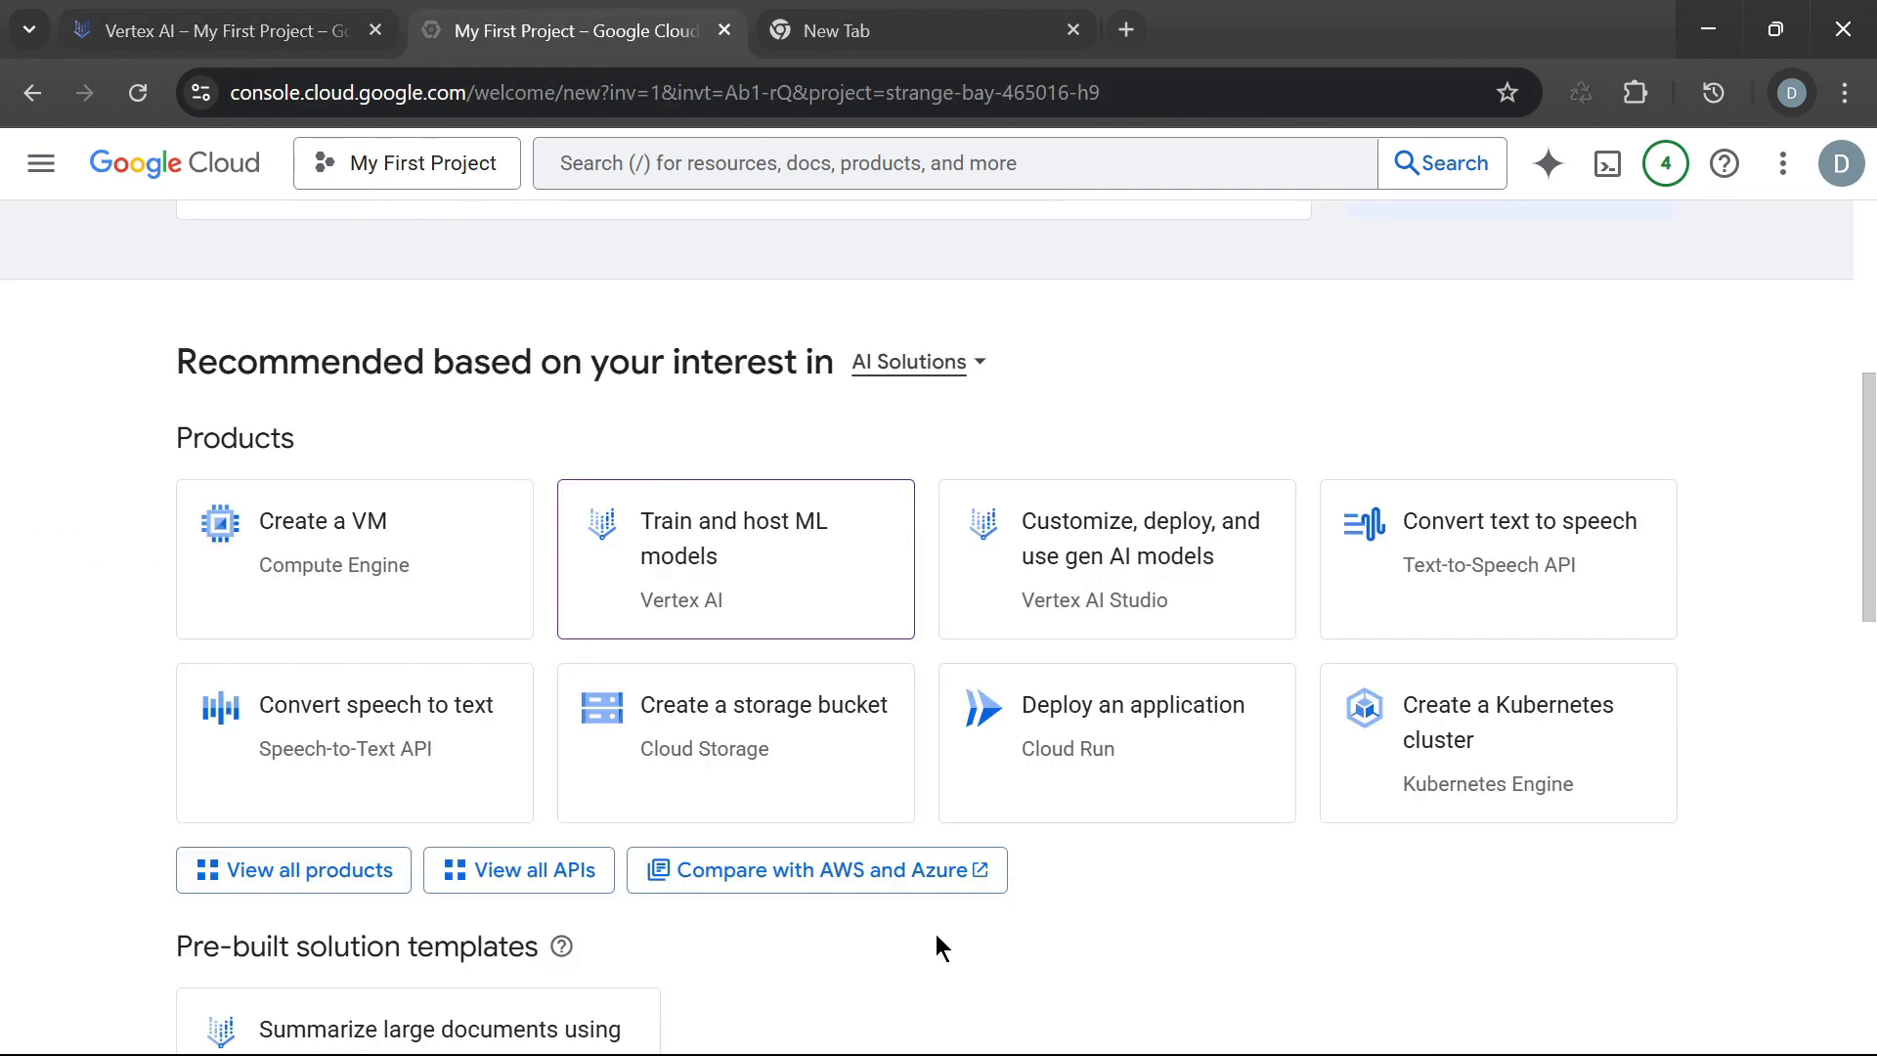
Open Media Studio under Vertex AI from the Welcome page and choose video generation from a text prompt.
{"action": "left_click", "coordinate": [41, 162]}
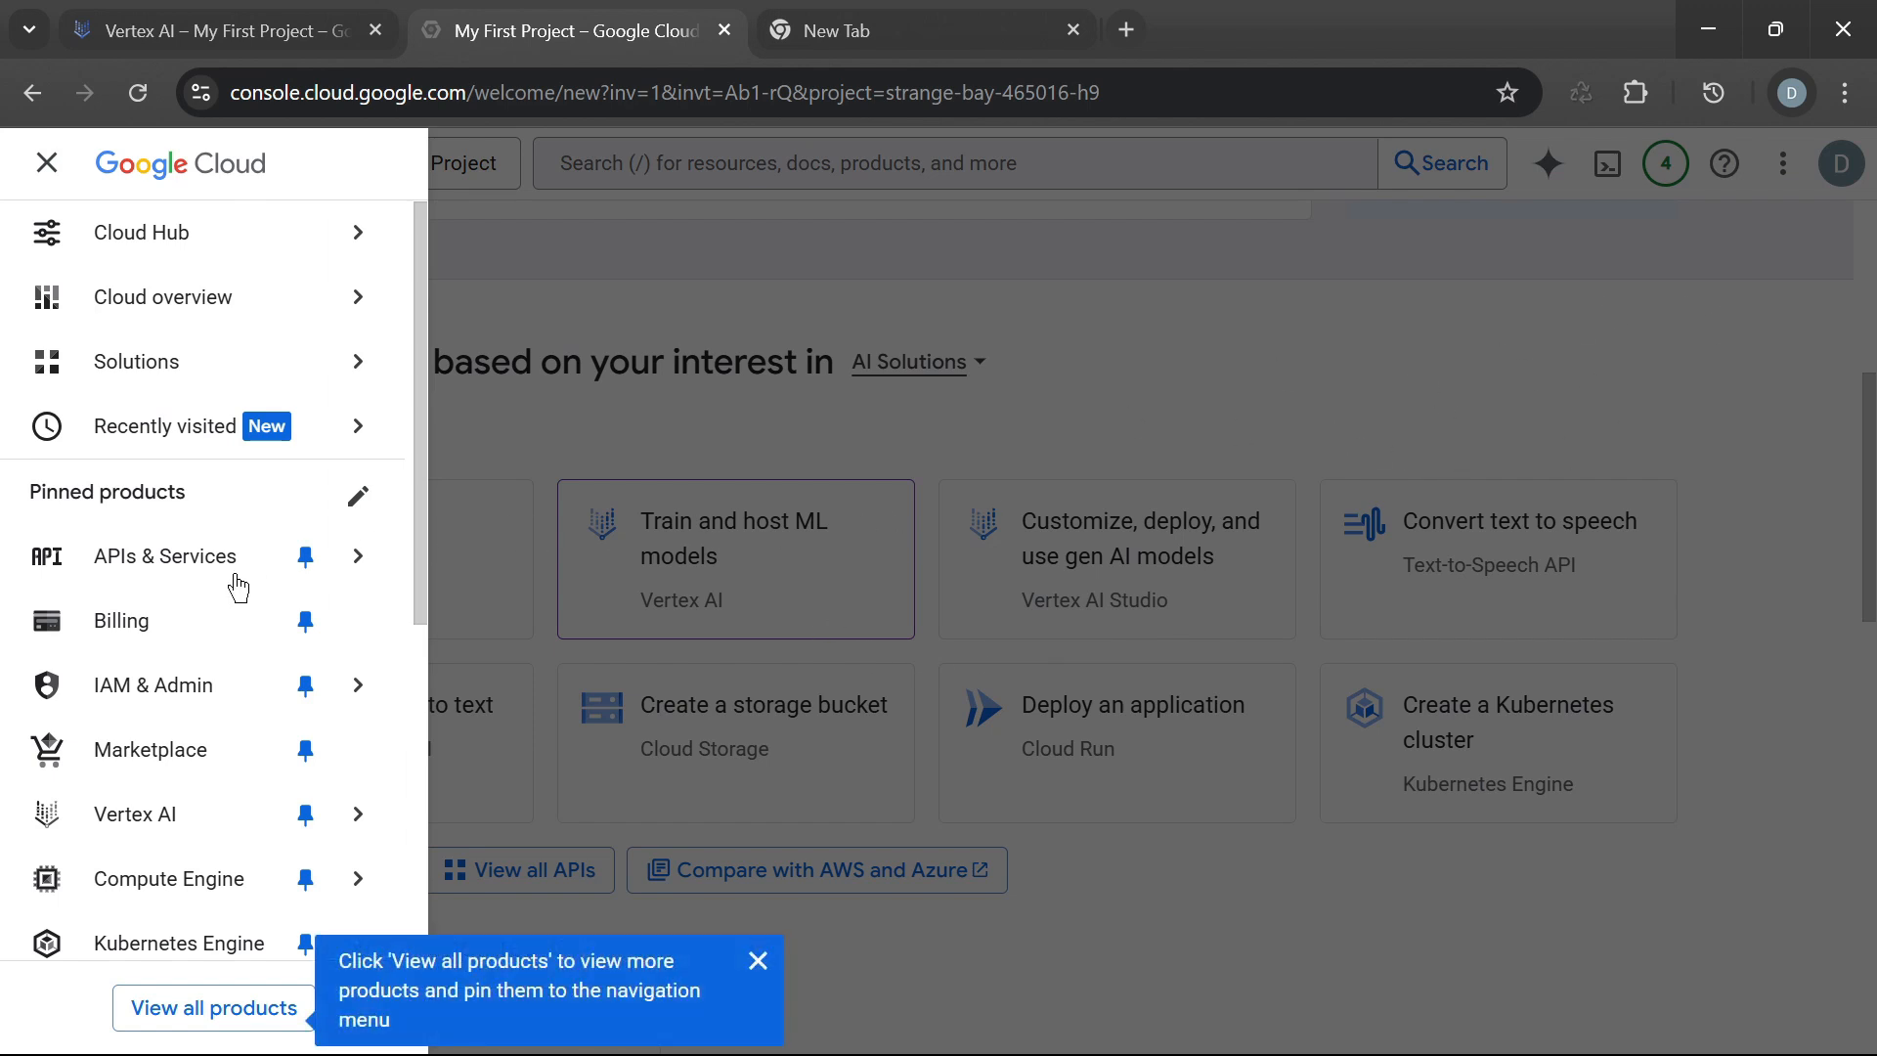
{"action": "mouse_move", "coordinate": [302, 834]}
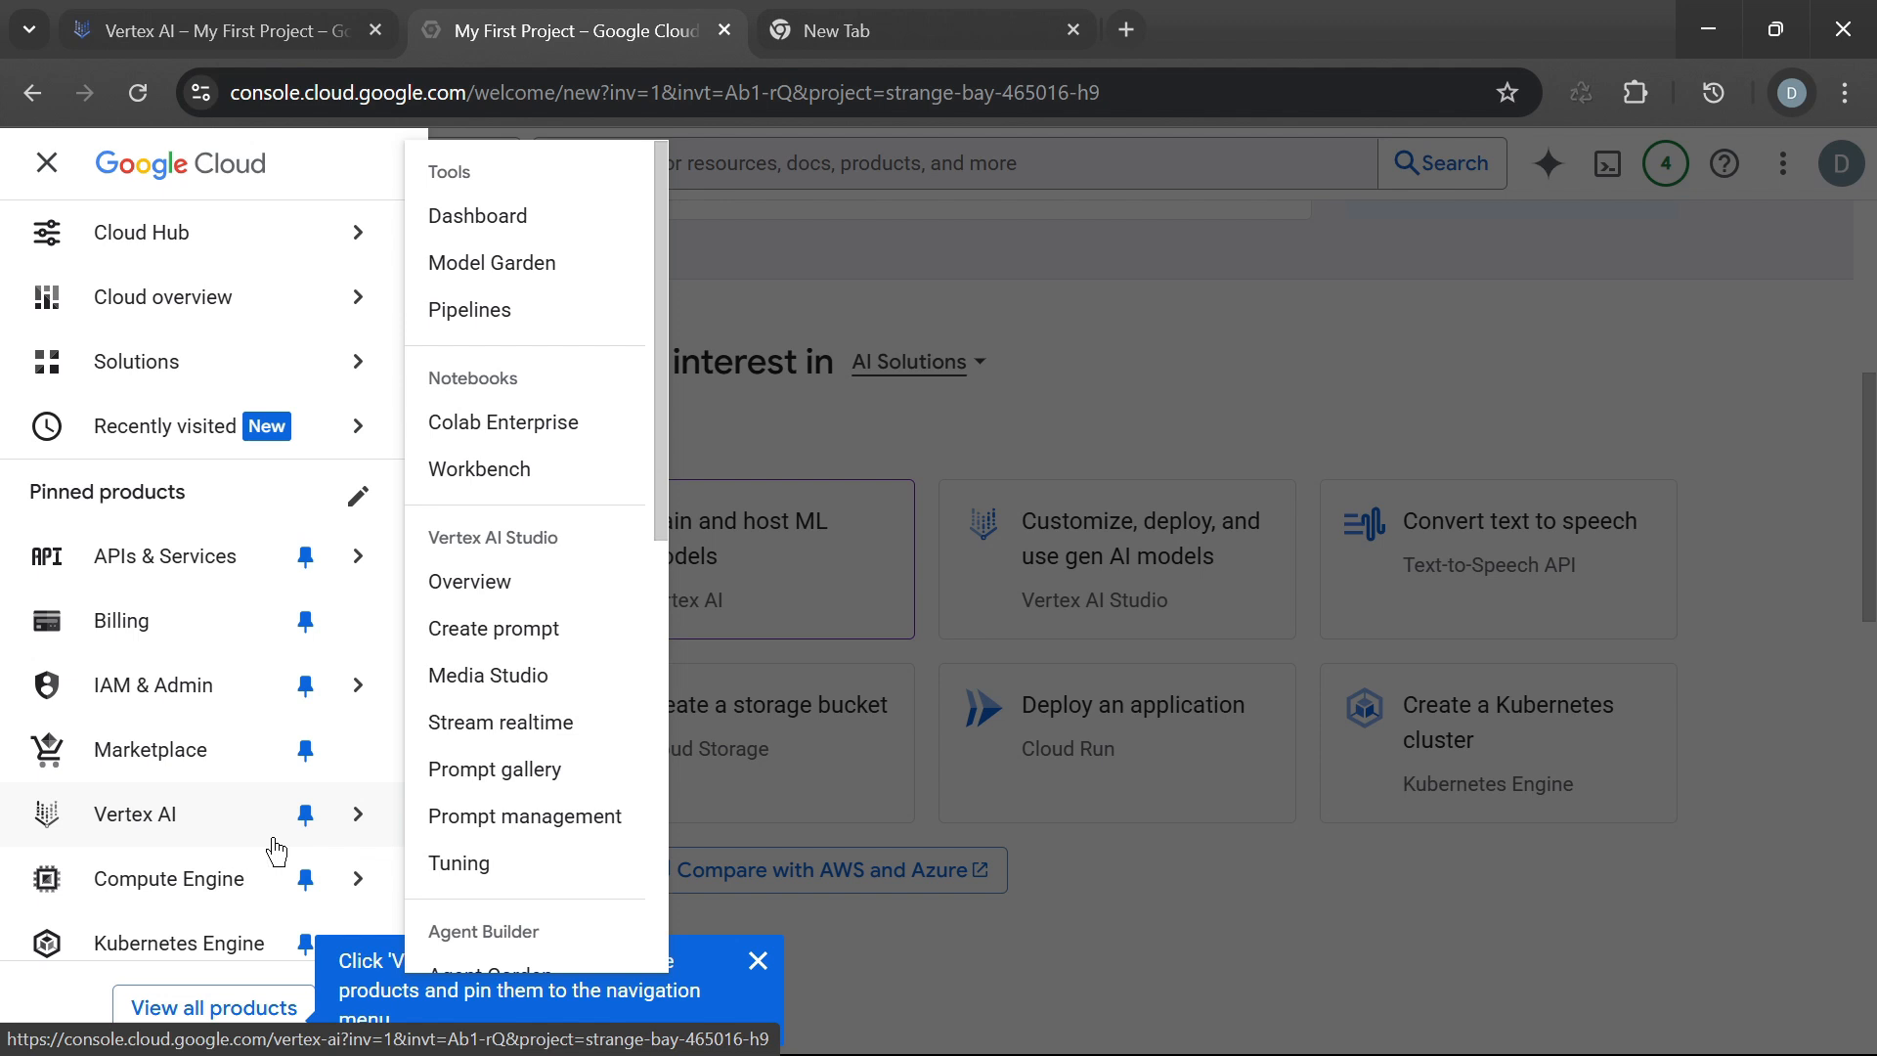
{"action": "left_click", "coordinate": [562, 685]}
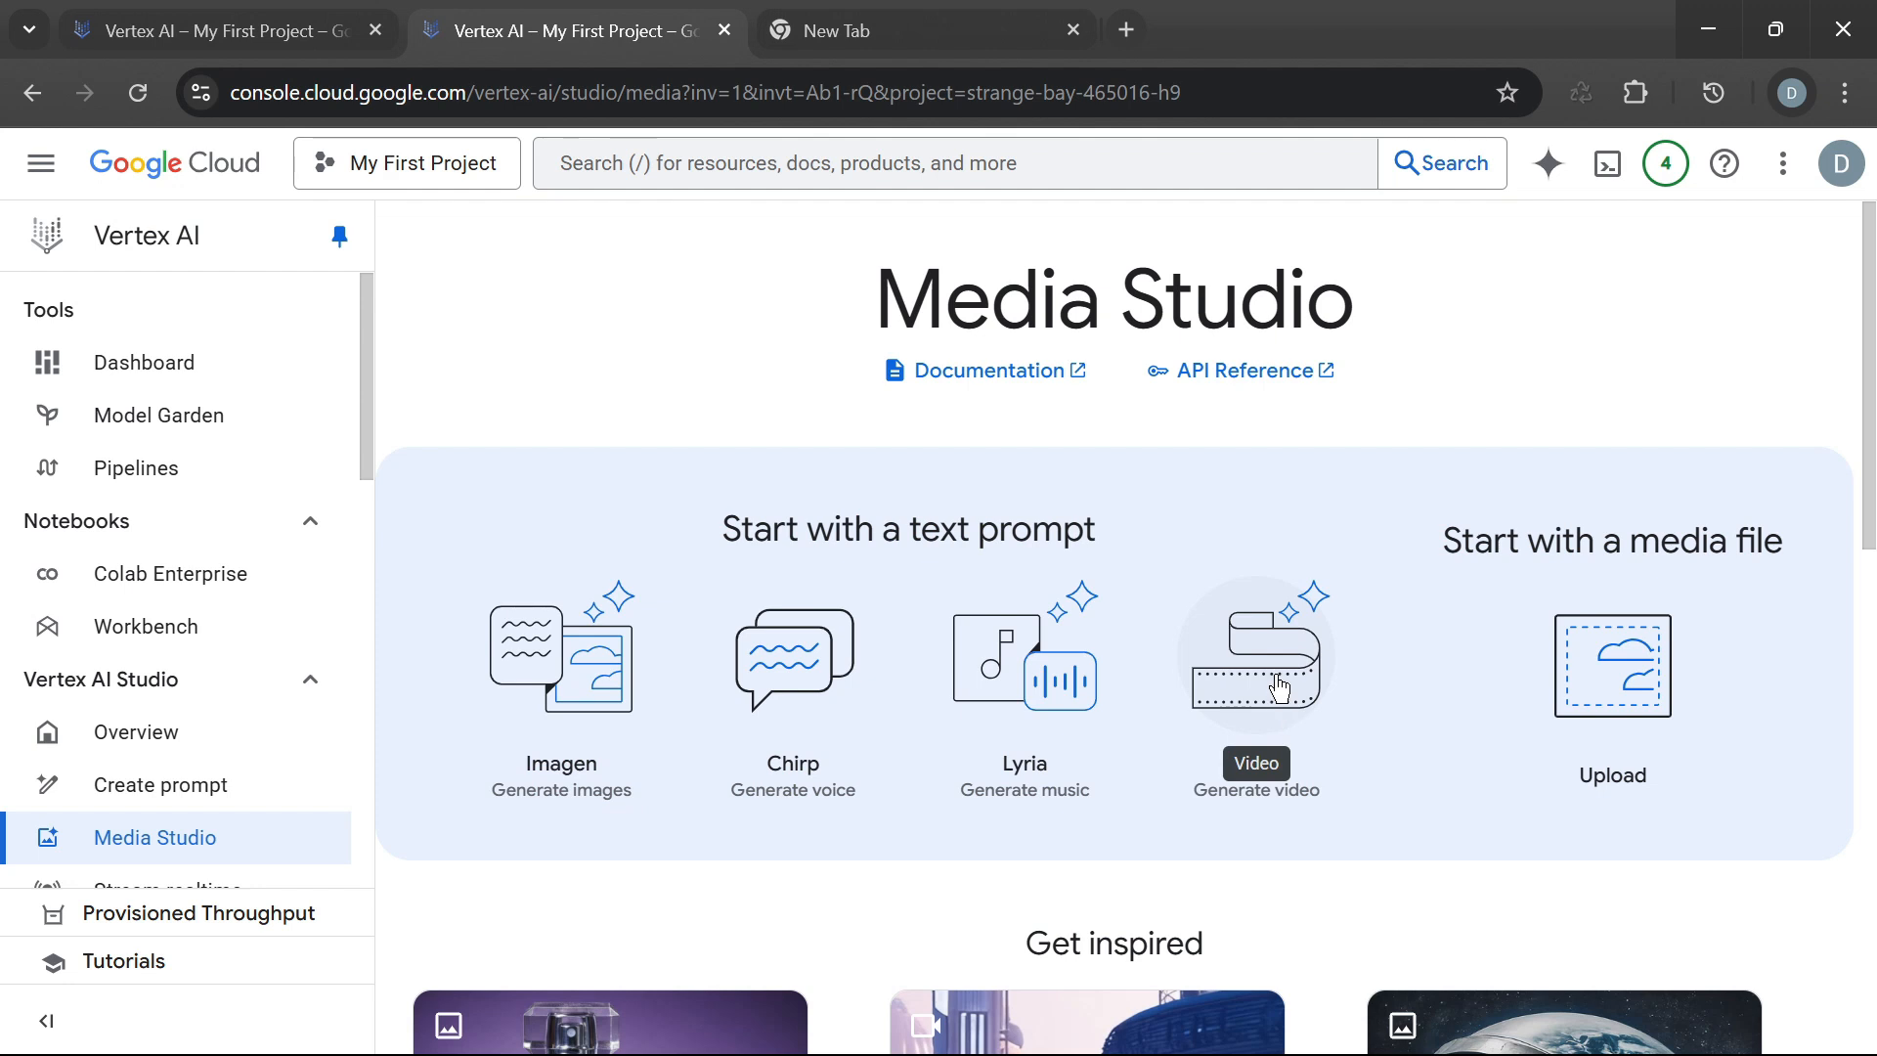
{"action": "left_click", "coordinate": [1279, 687]}
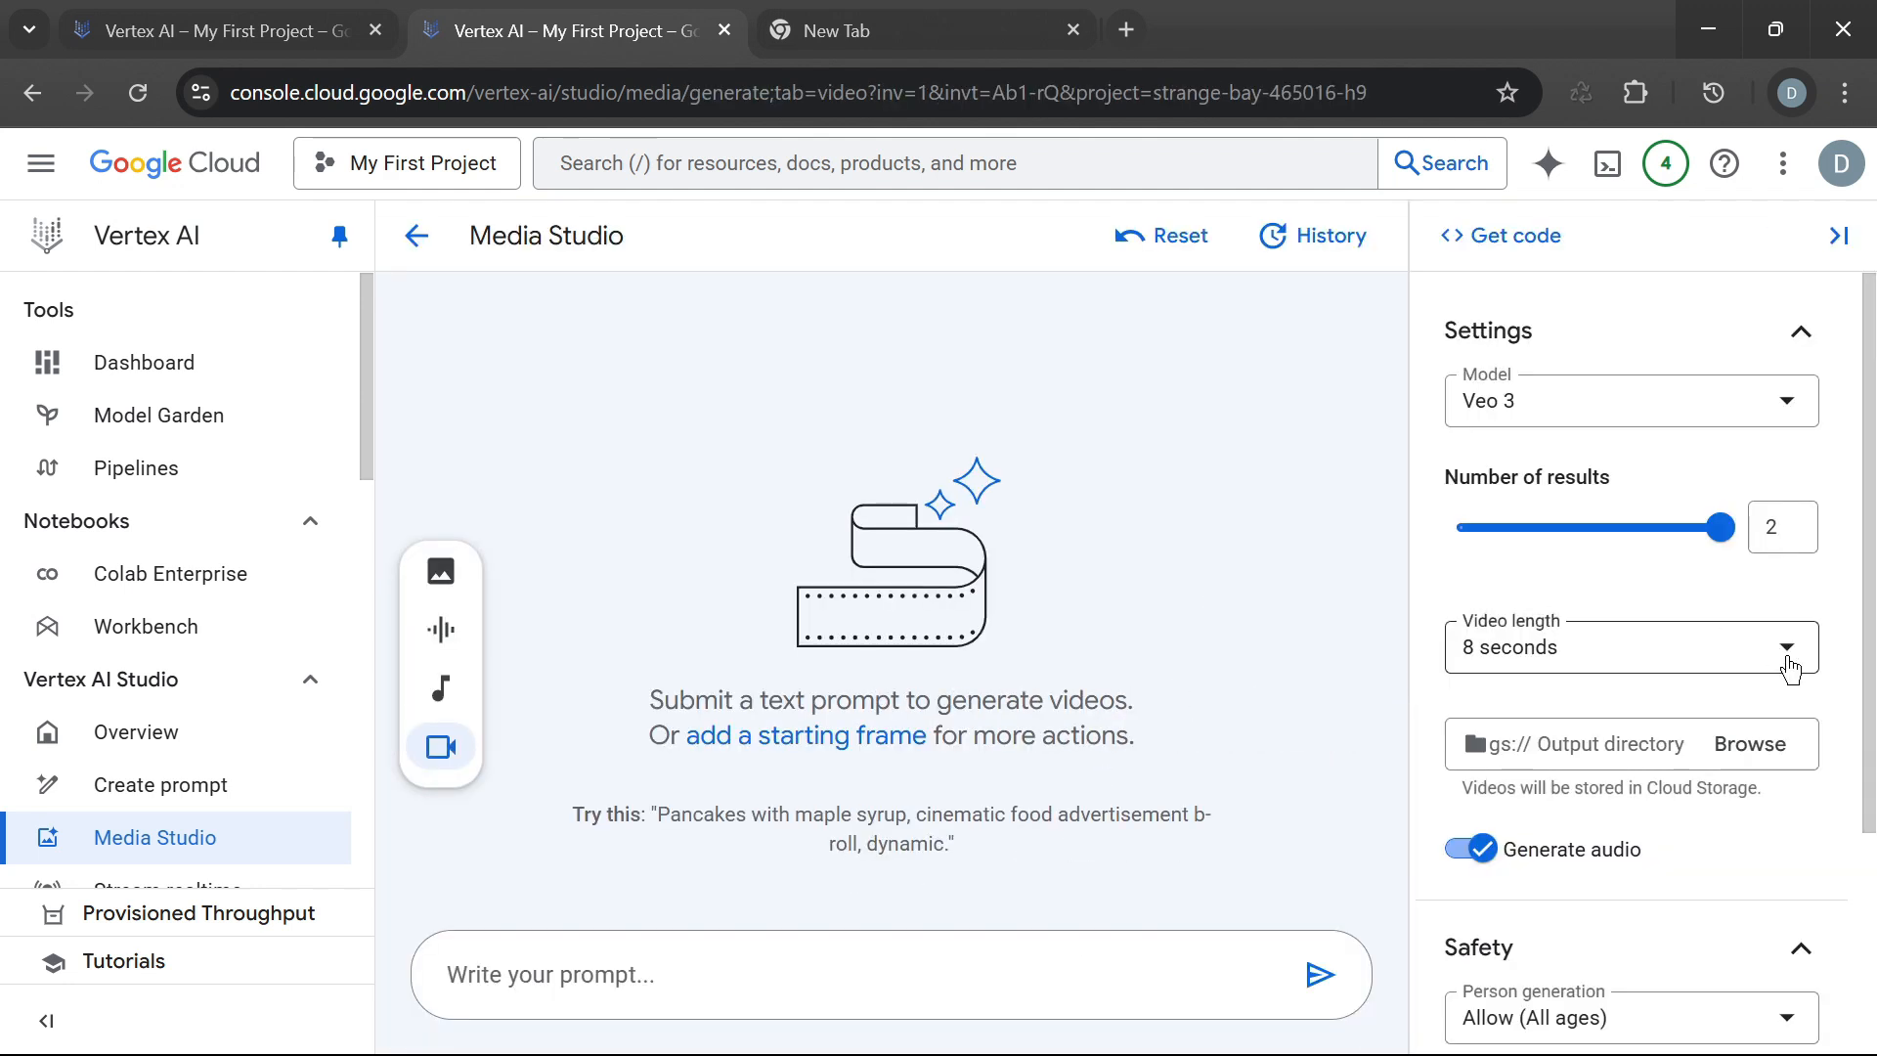
Set the number of results for the Veo 3 video to 1.
{"action": "left_click_drag", "start_coordinate": [1722, 533], "coordinate": [1640, 531]}
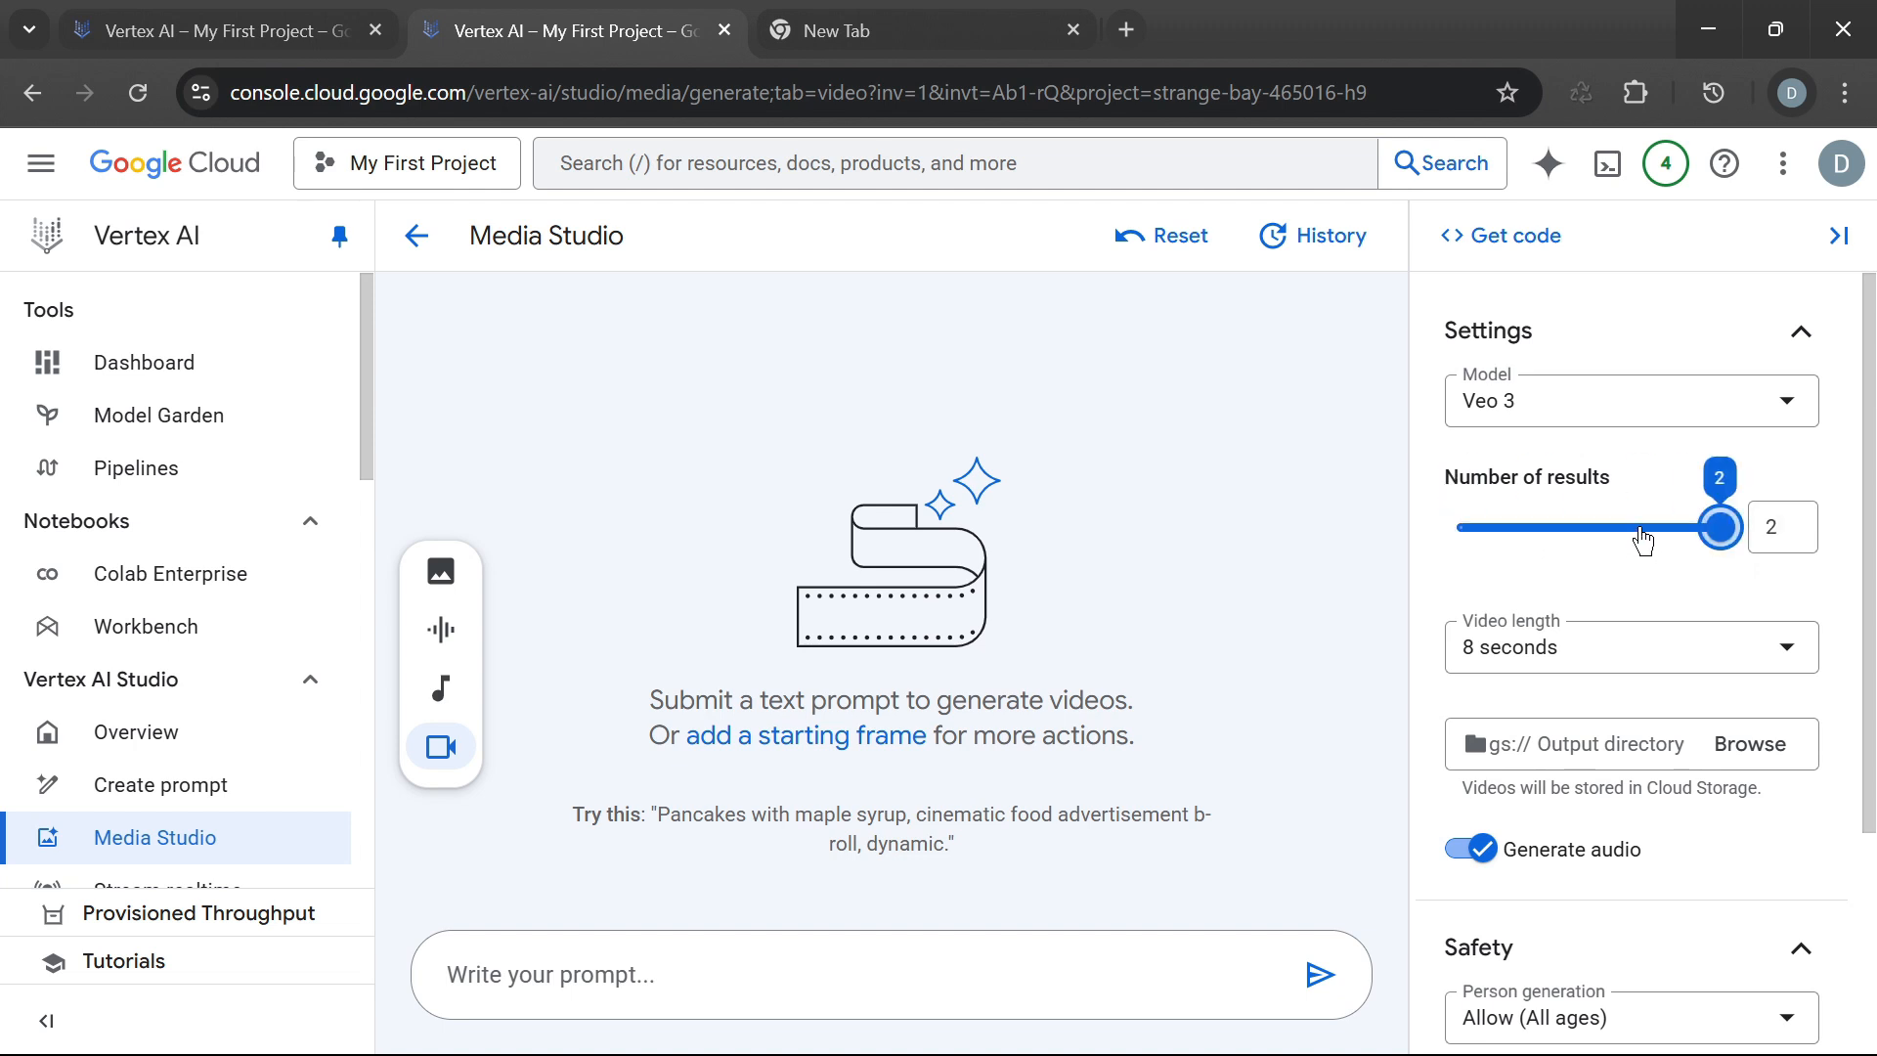
{"action": "double_click", "coordinate": [1784, 535]}
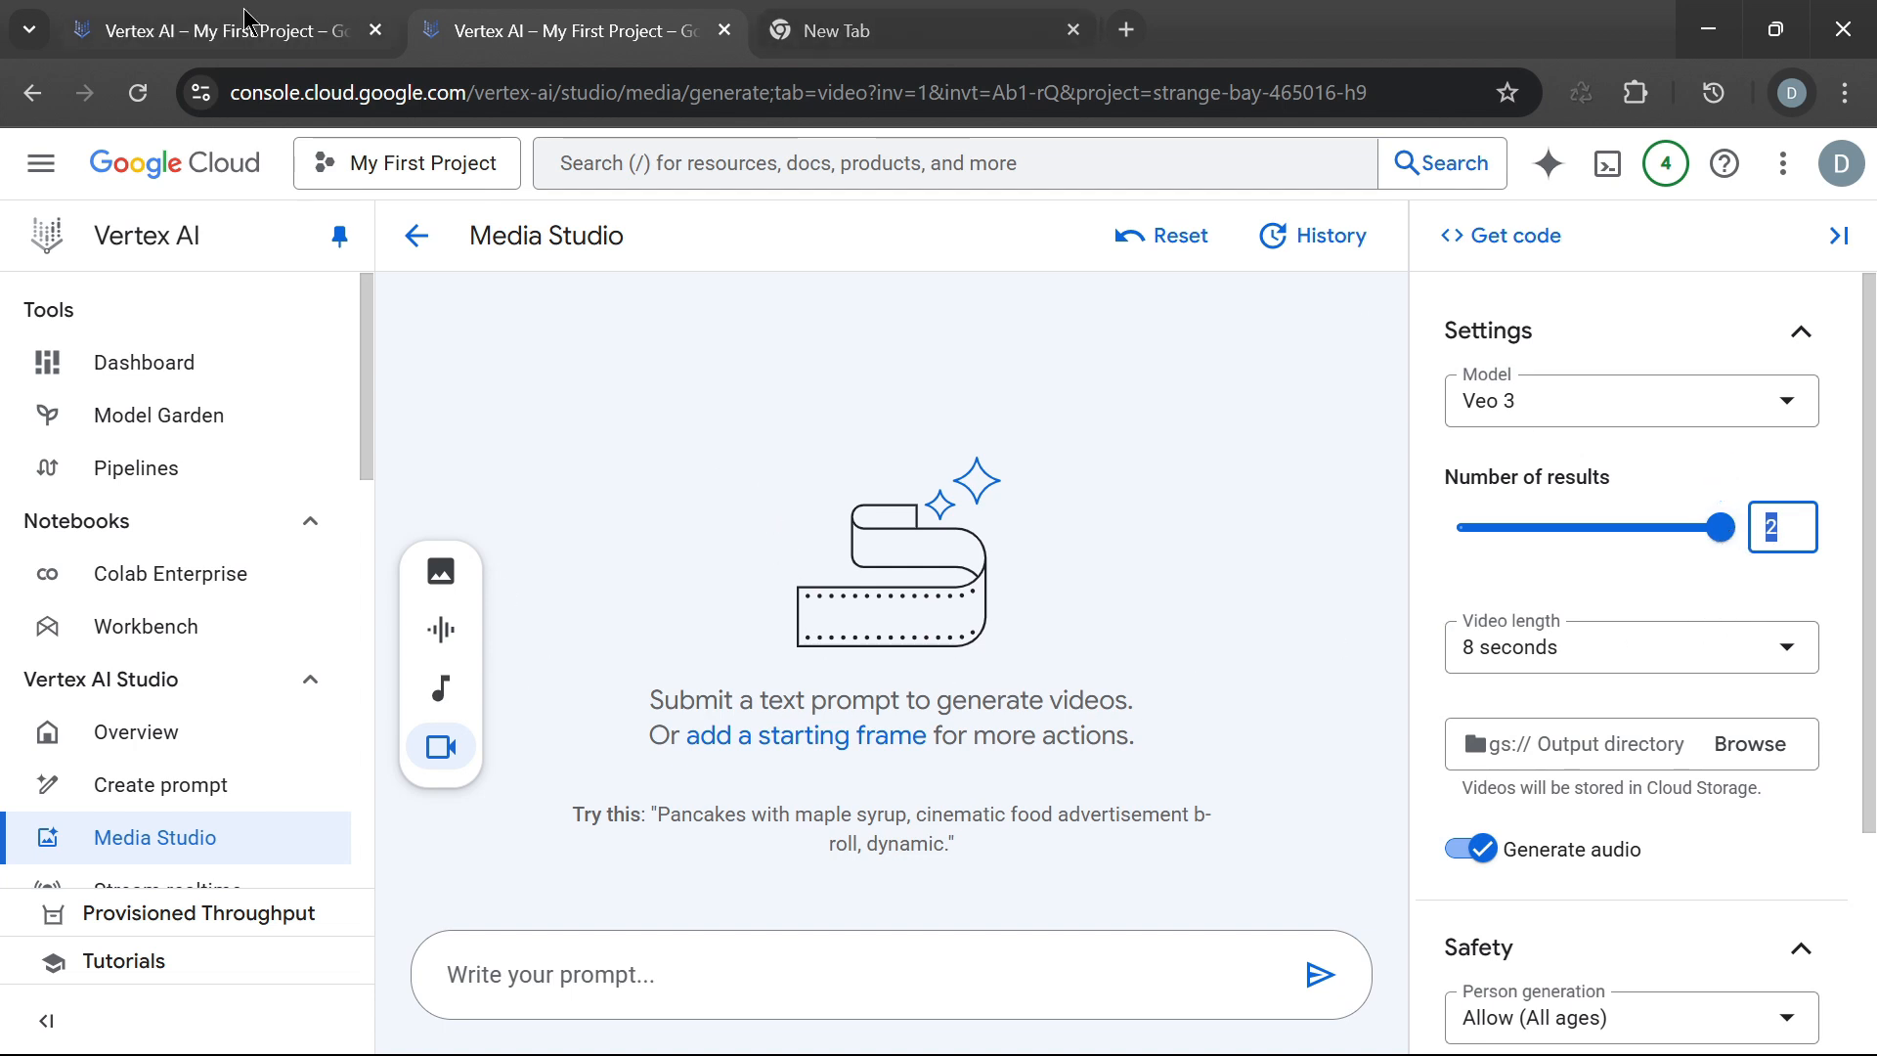
{"action": "mouse_move", "coordinate": [1741, 553]}
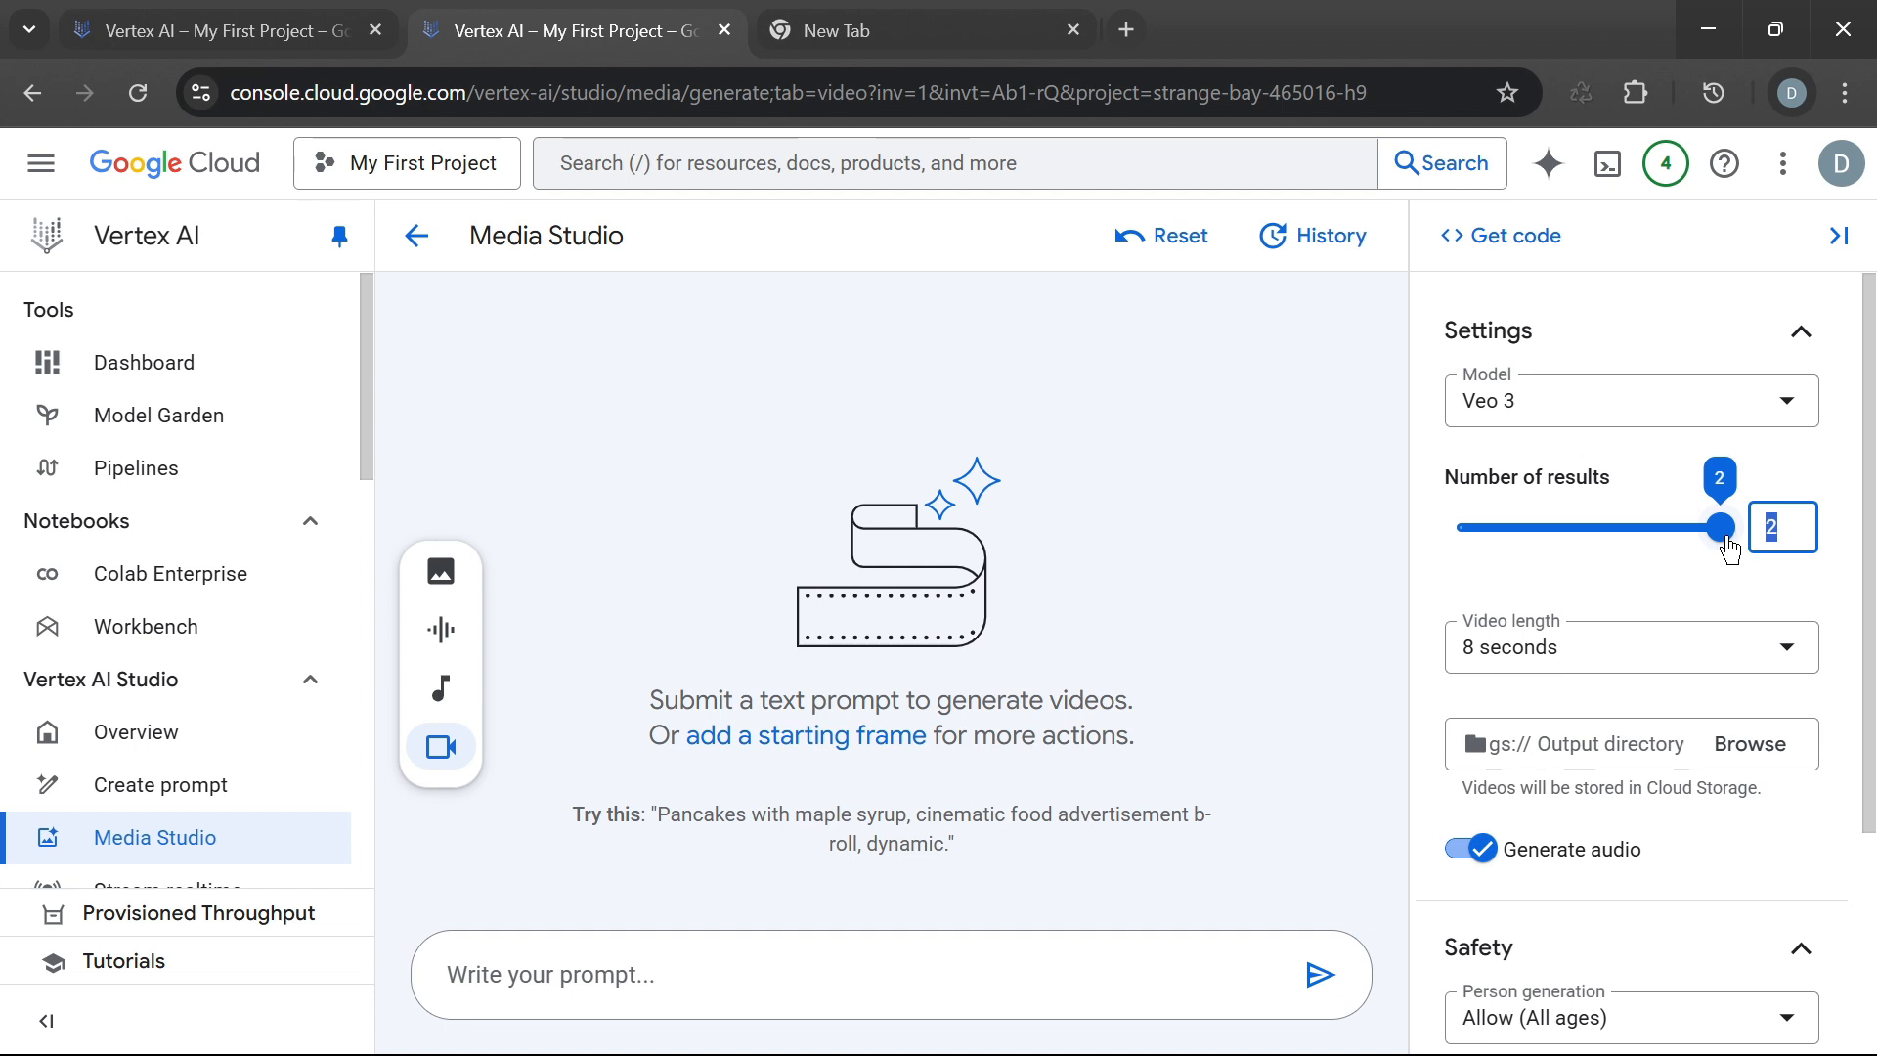
{"action": "left_click", "coordinate": [1729, 550]}
{"action": "left_click", "coordinate": [1565, 549]}
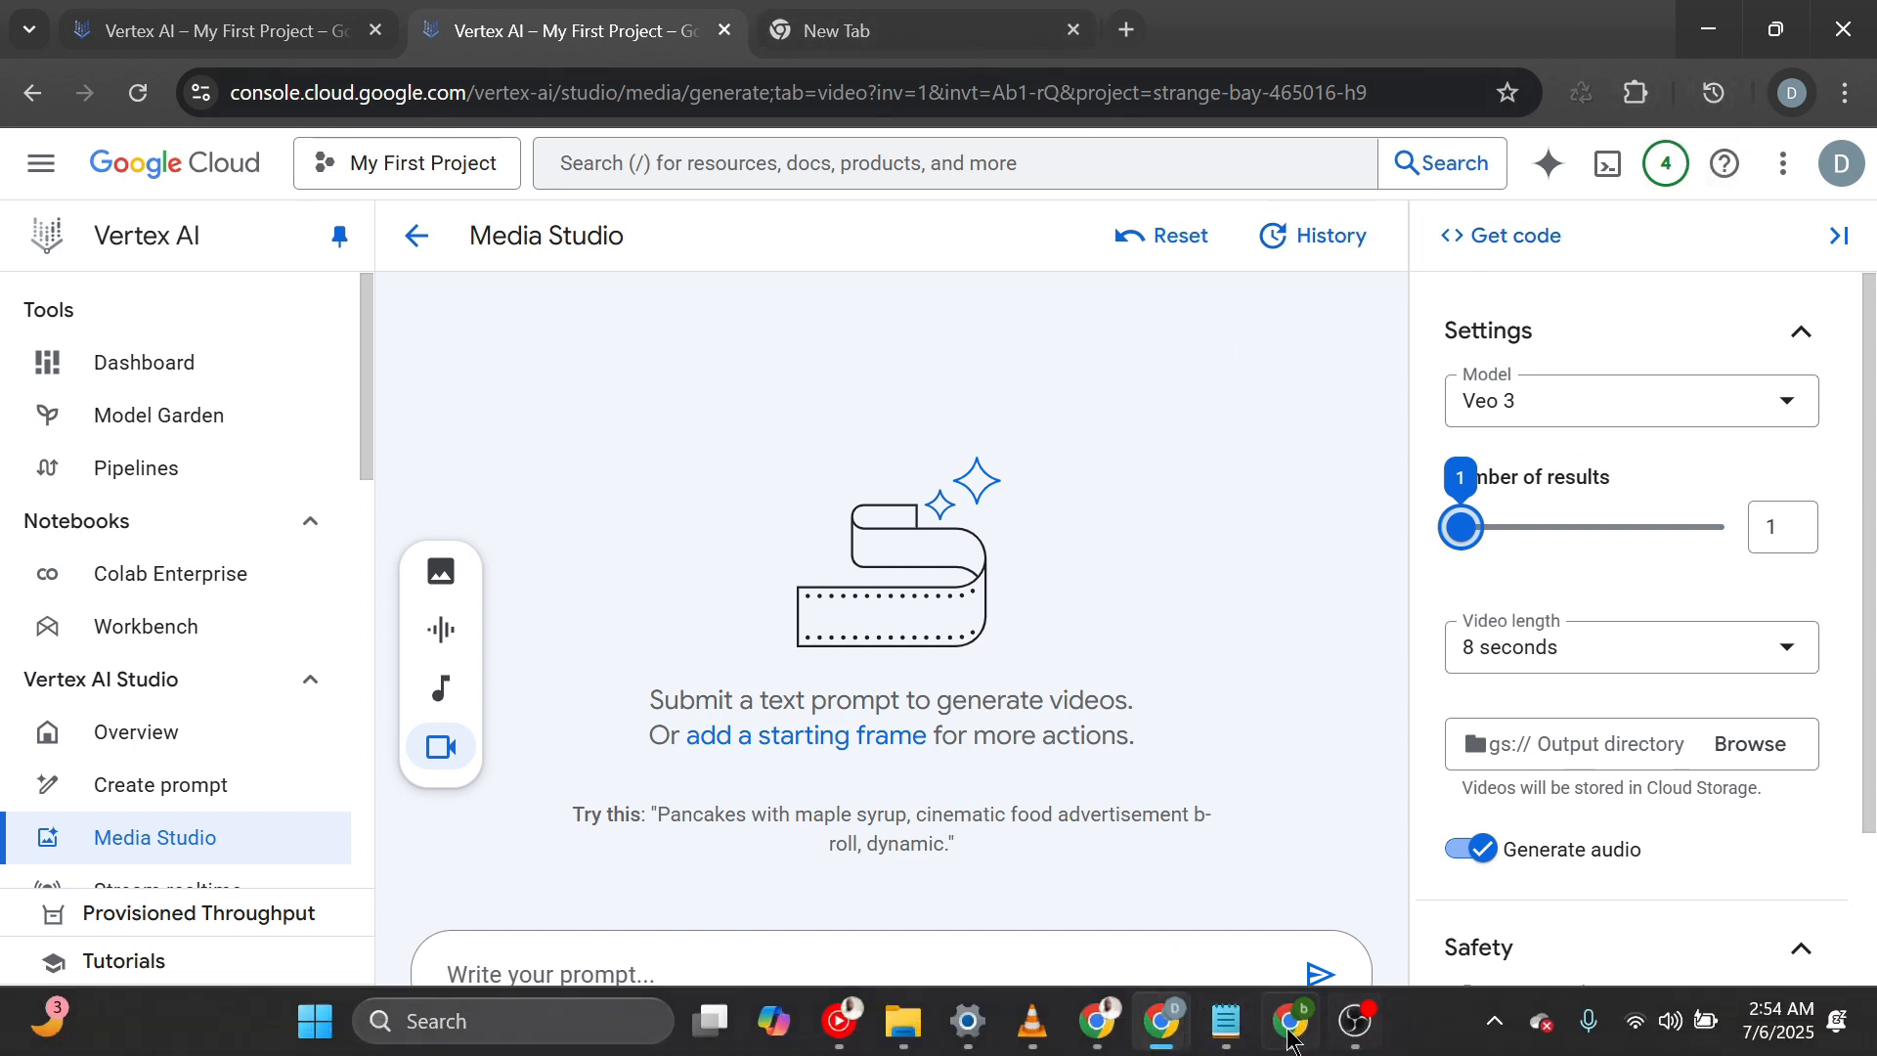
Switch back to the free trial sign-up window, open a blank tab and return to the card form.
{"action": "mouse_move", "coordinate": [1291, 1021]}
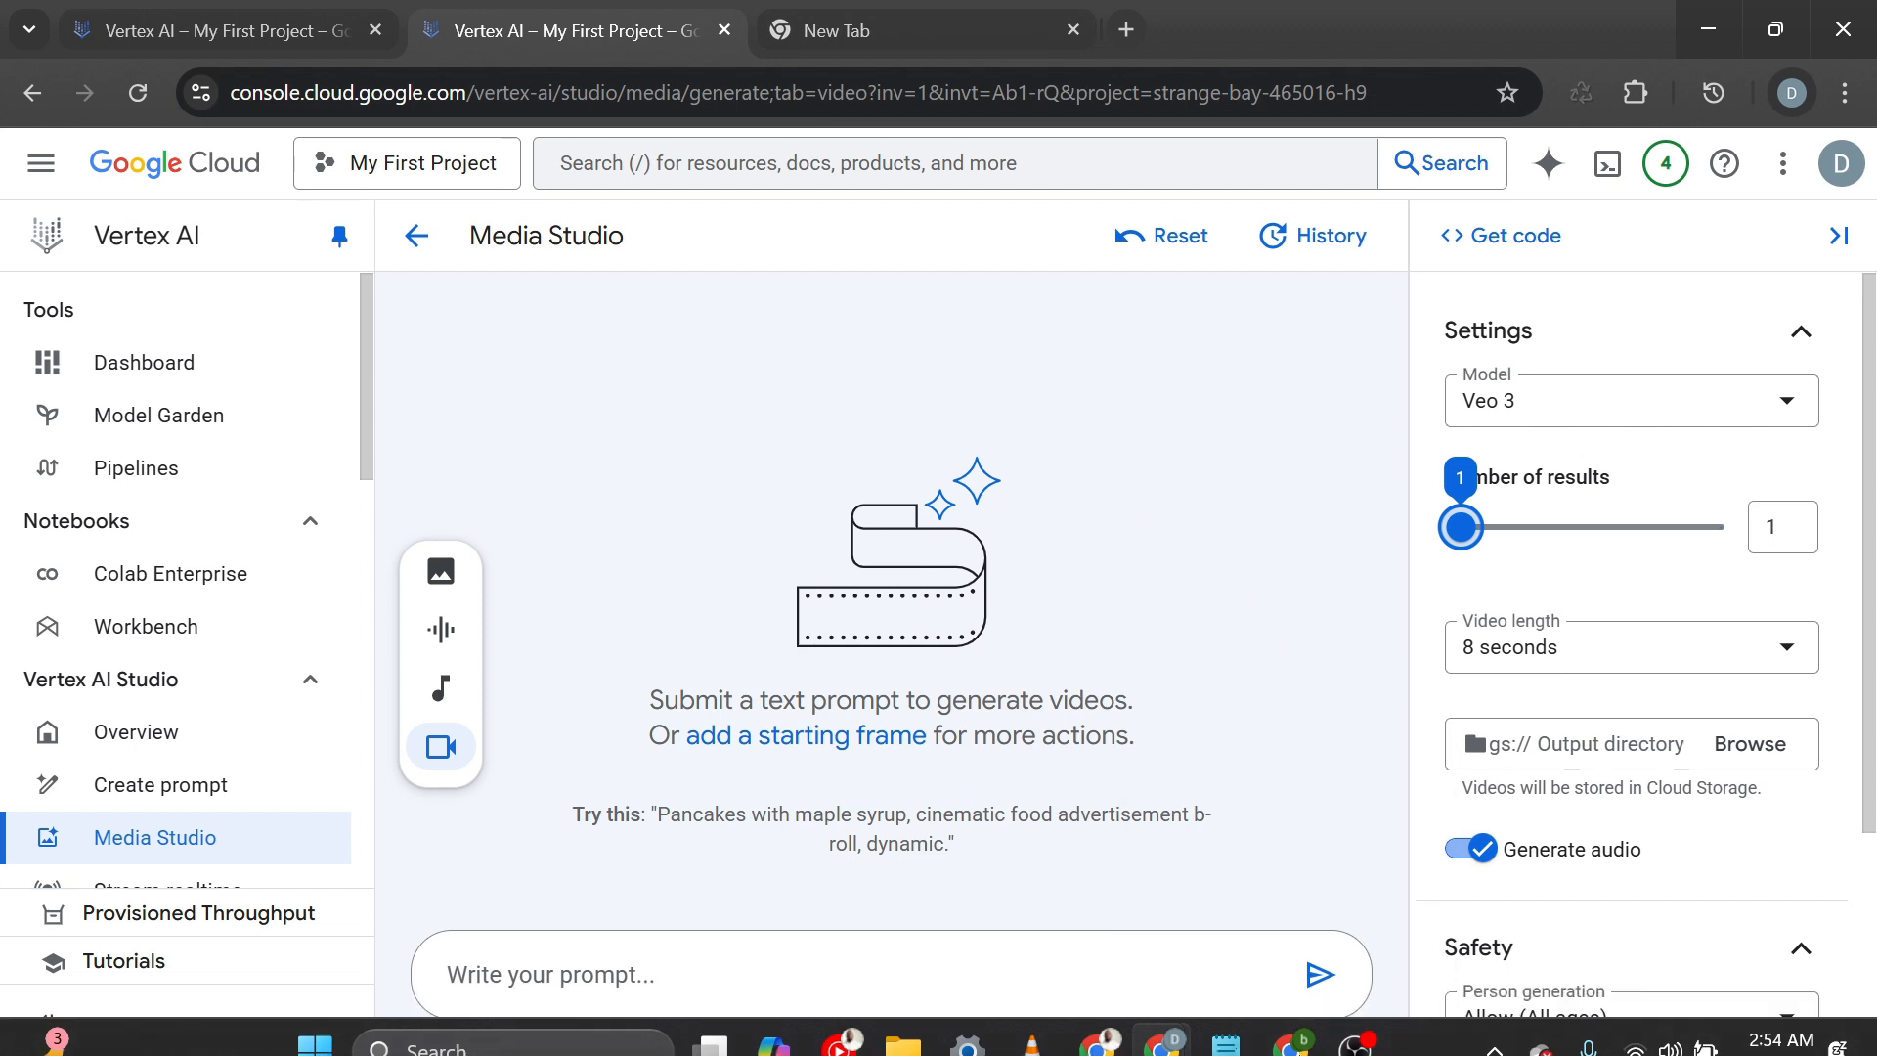
{"action": "left_click", "coordinate": [1293, 1021]}
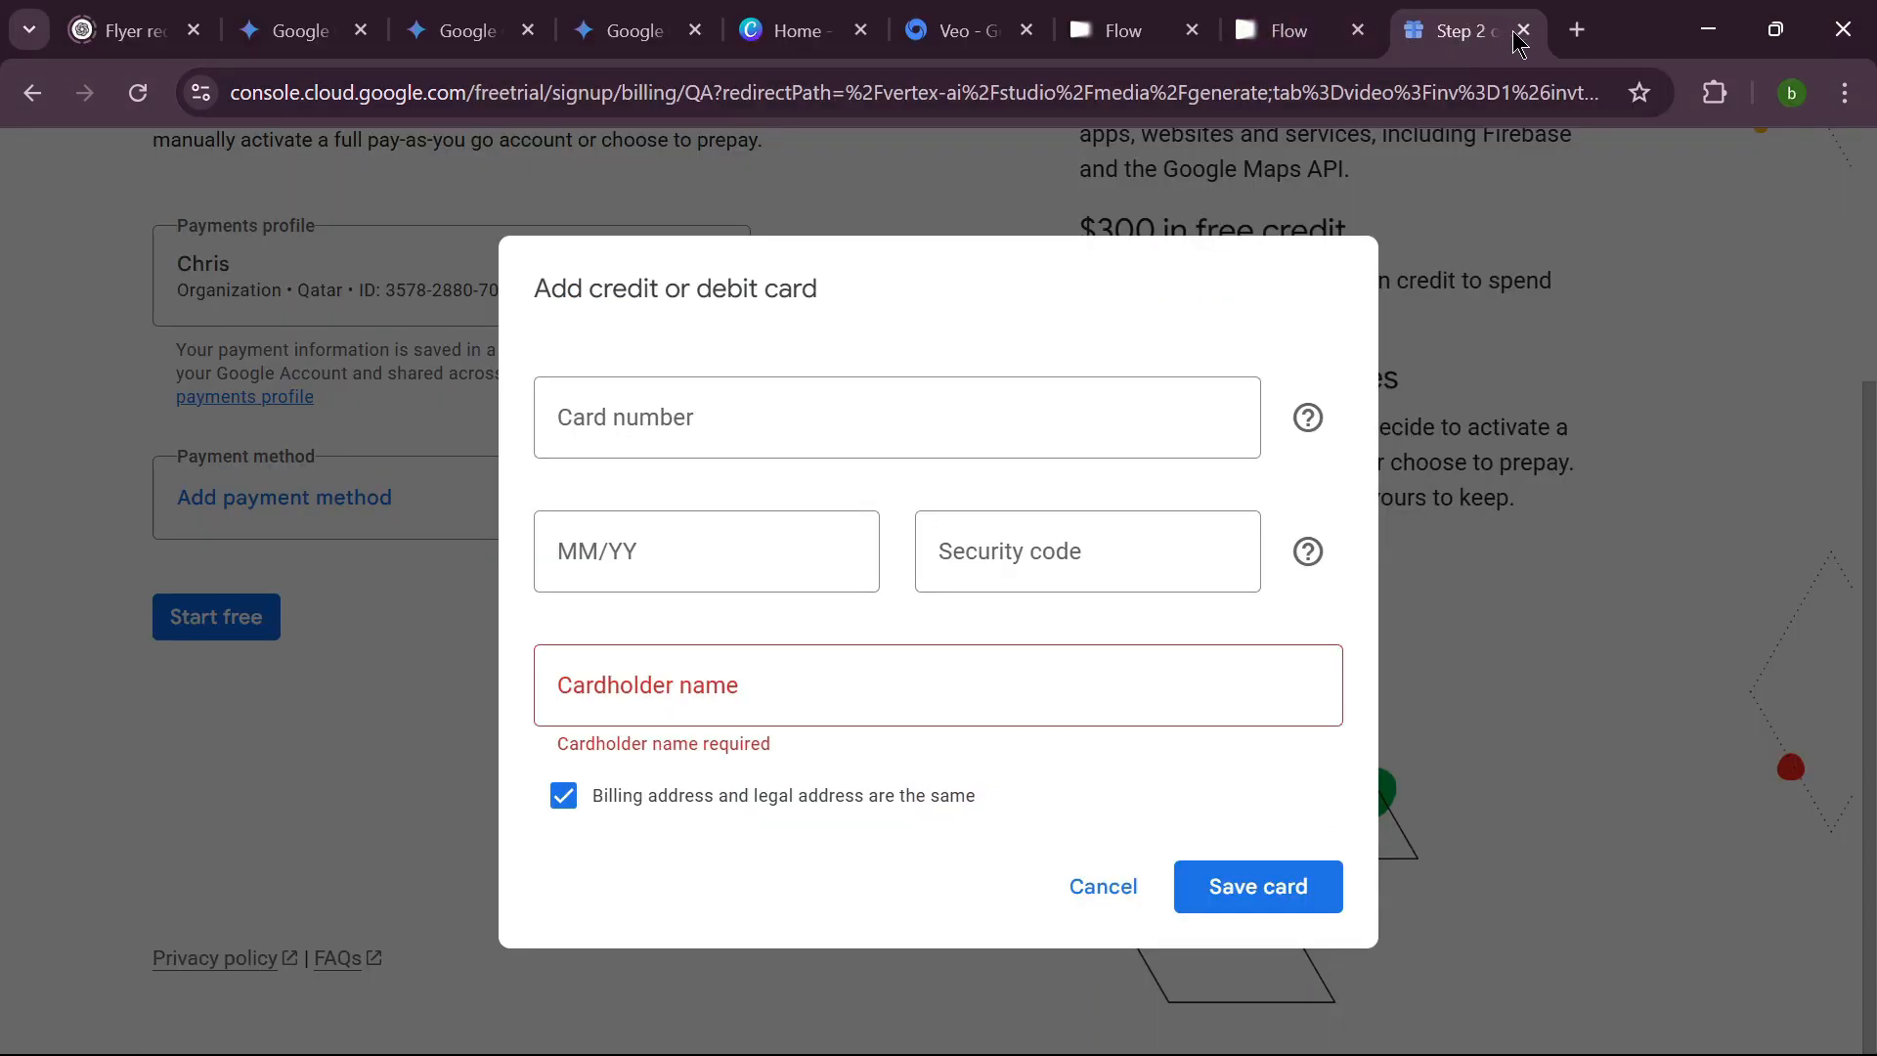
{"action": "left_click", "coordinate": [1573, 44]}
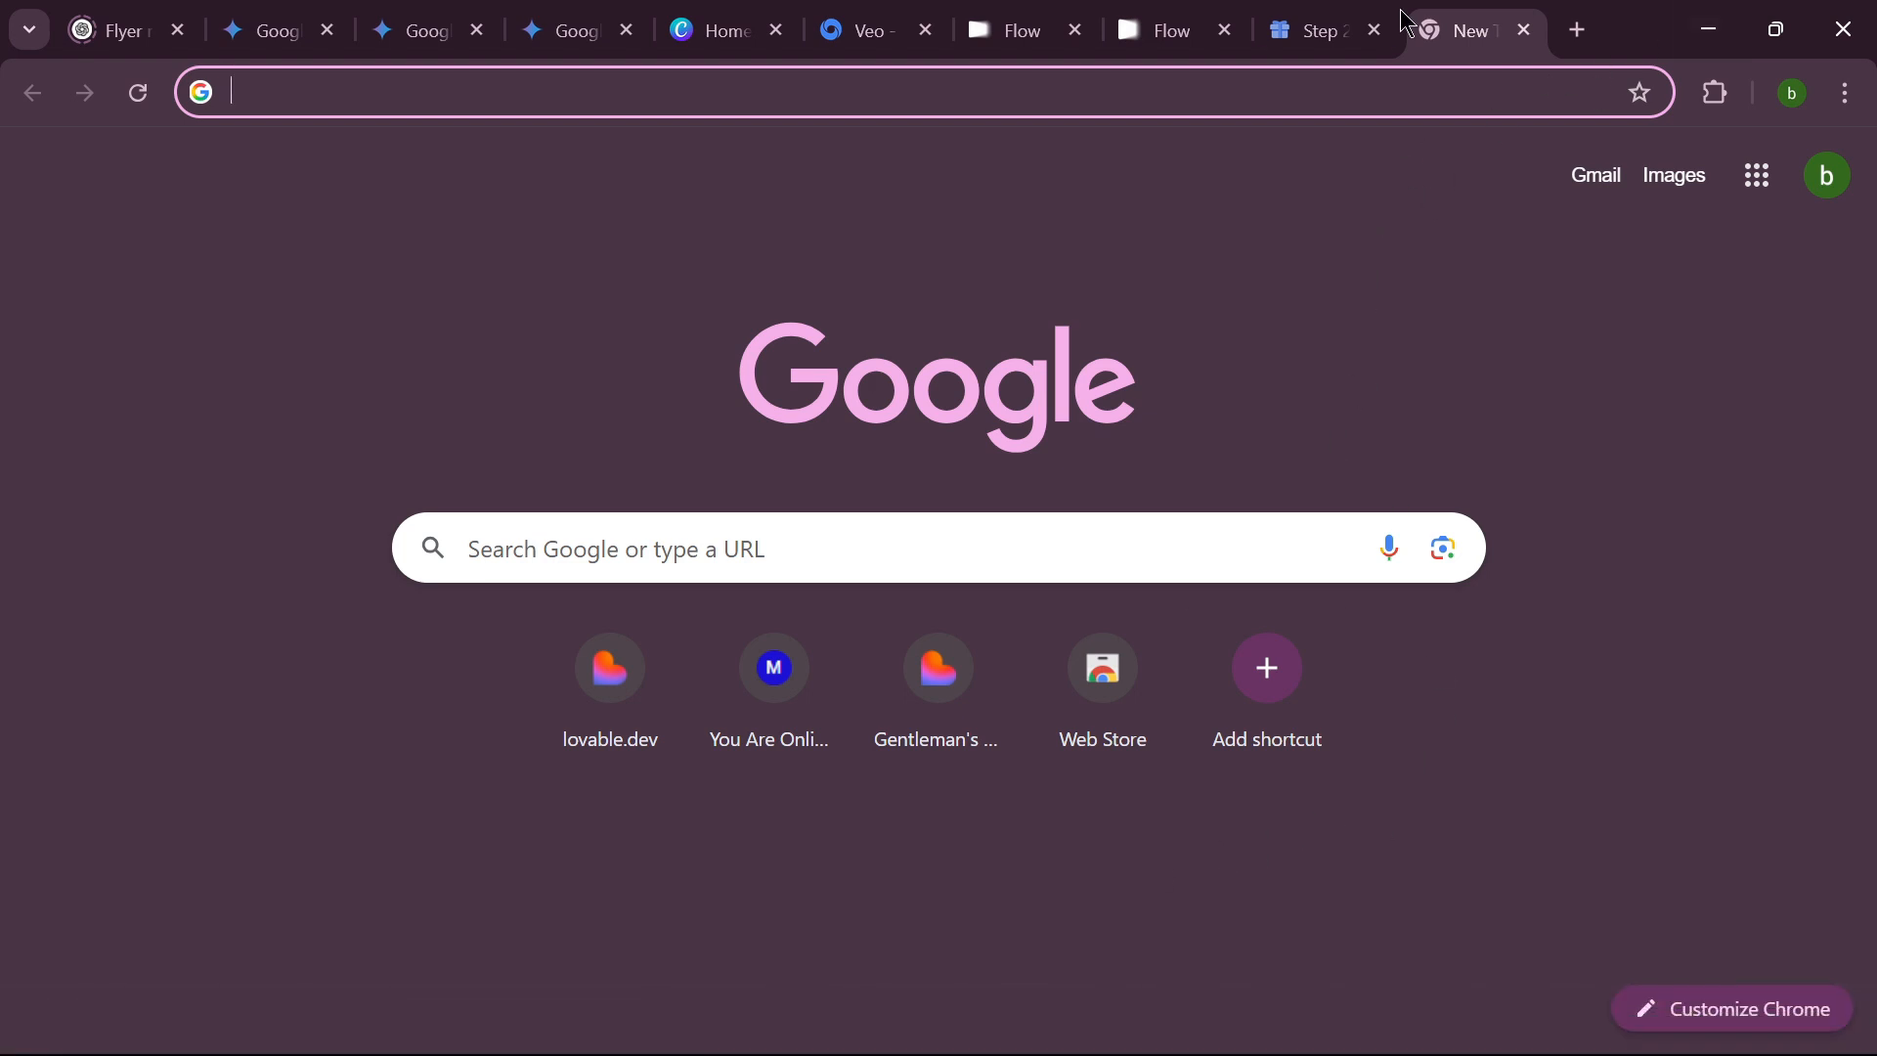
{"action": "left_click", "coordinate": [1311, 29]}
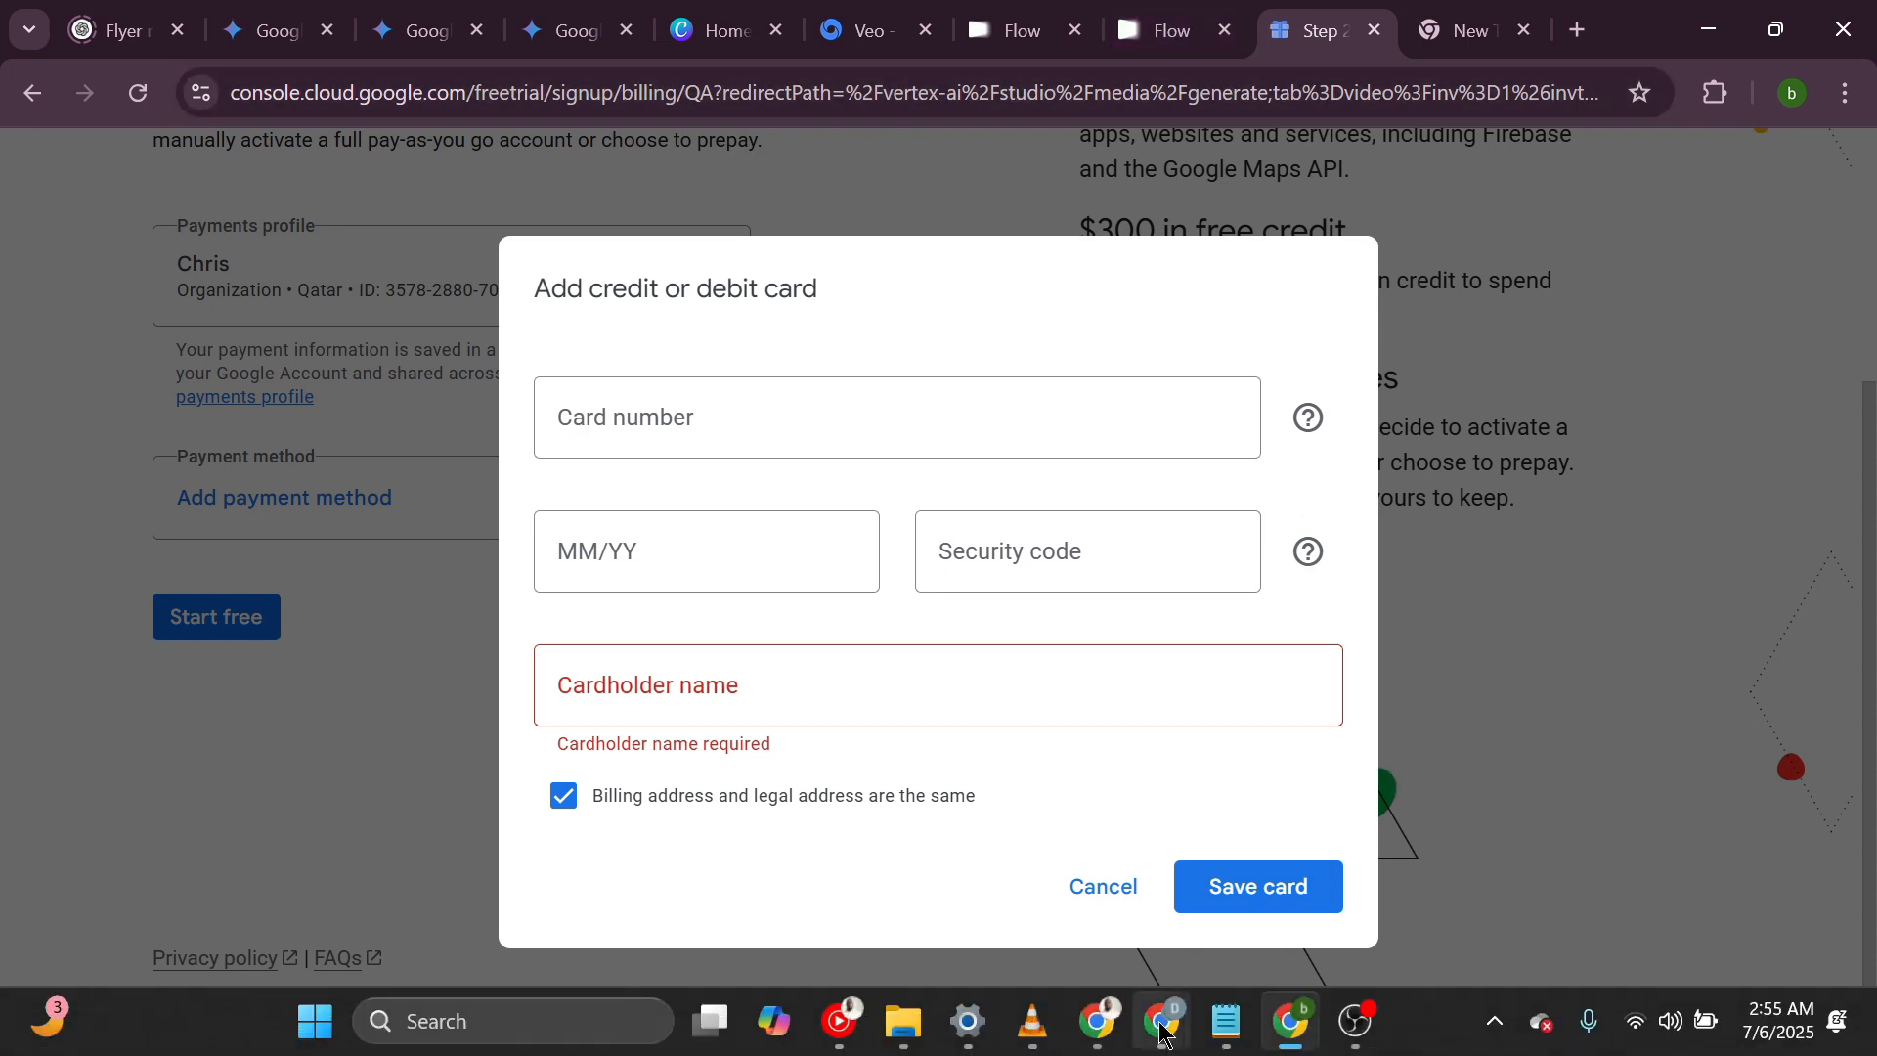
Switch to the incognito ChatGPT window and examine the STAINLEZZ WORLD INTERNATIONAL advertisement request and the Google Veo 3 prompt written for it.
{"action": "mouse_move", "coordinate": [1117, 1035]}
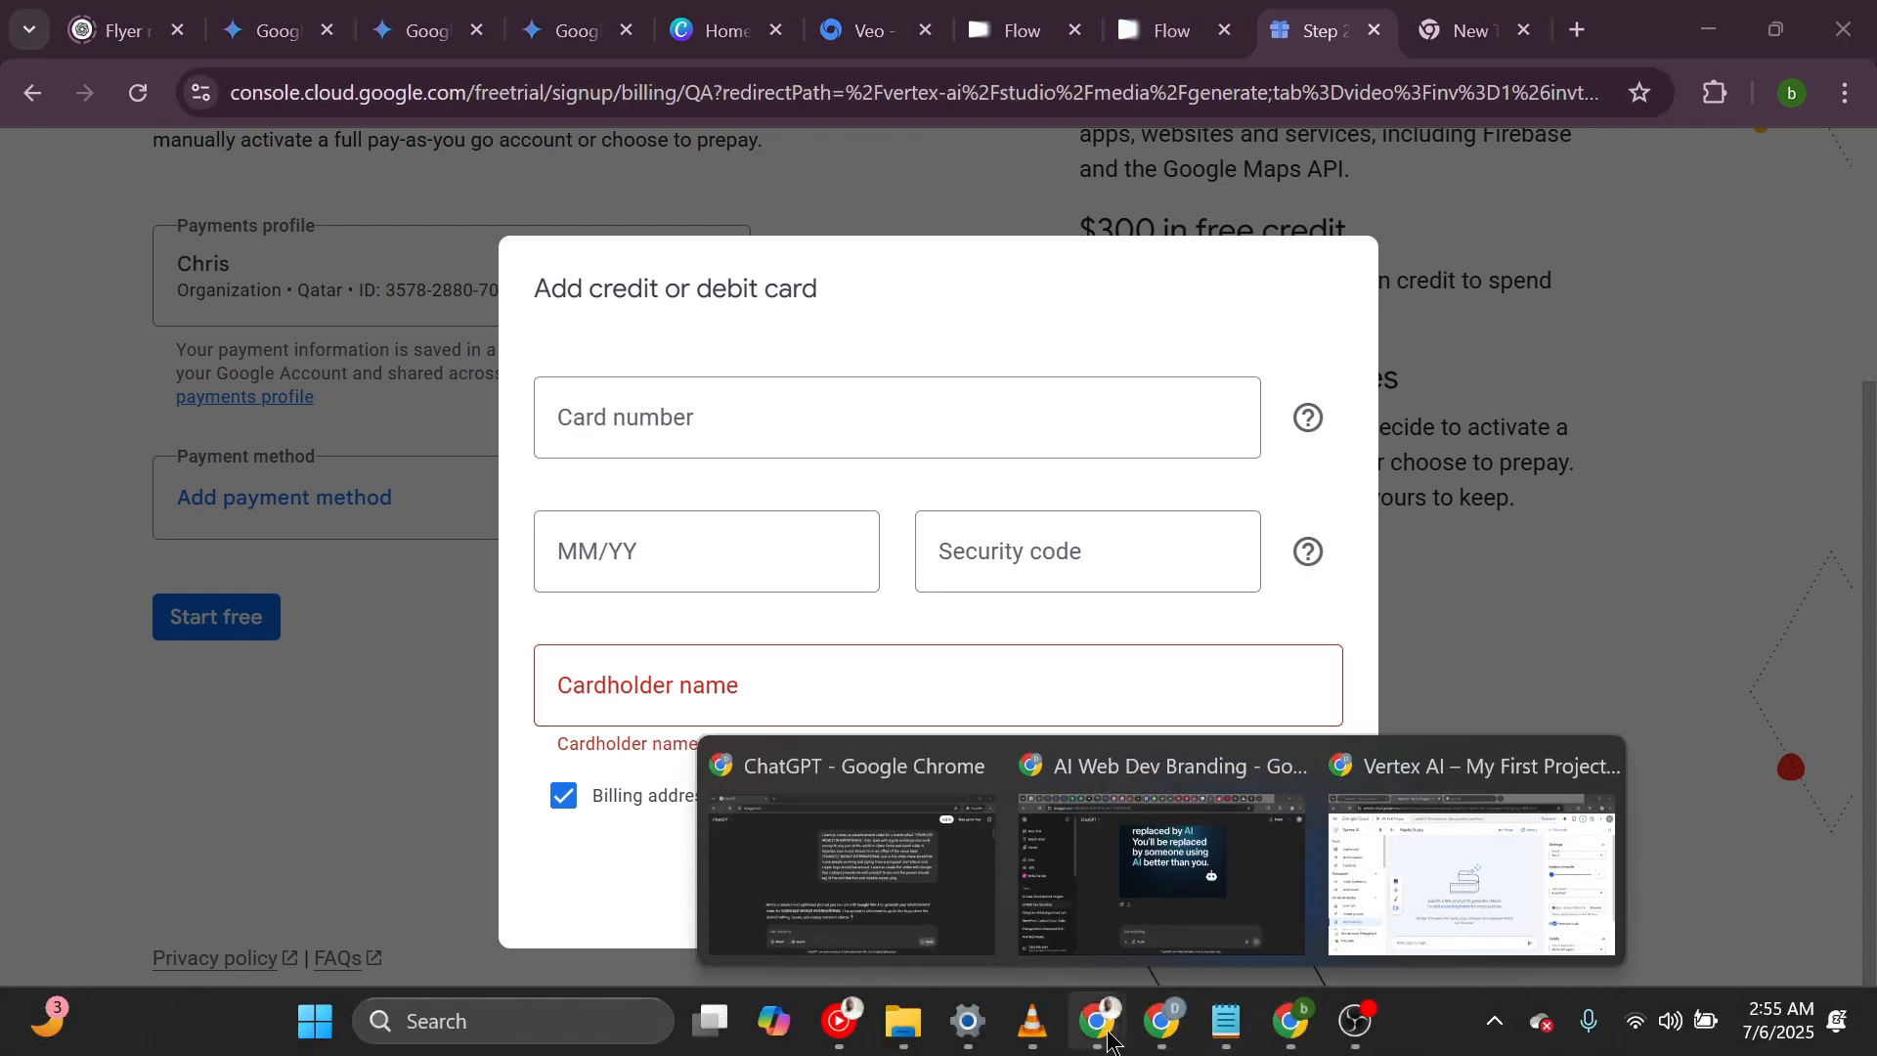
{"action": "left_click", "coordinate": [924, 909]}
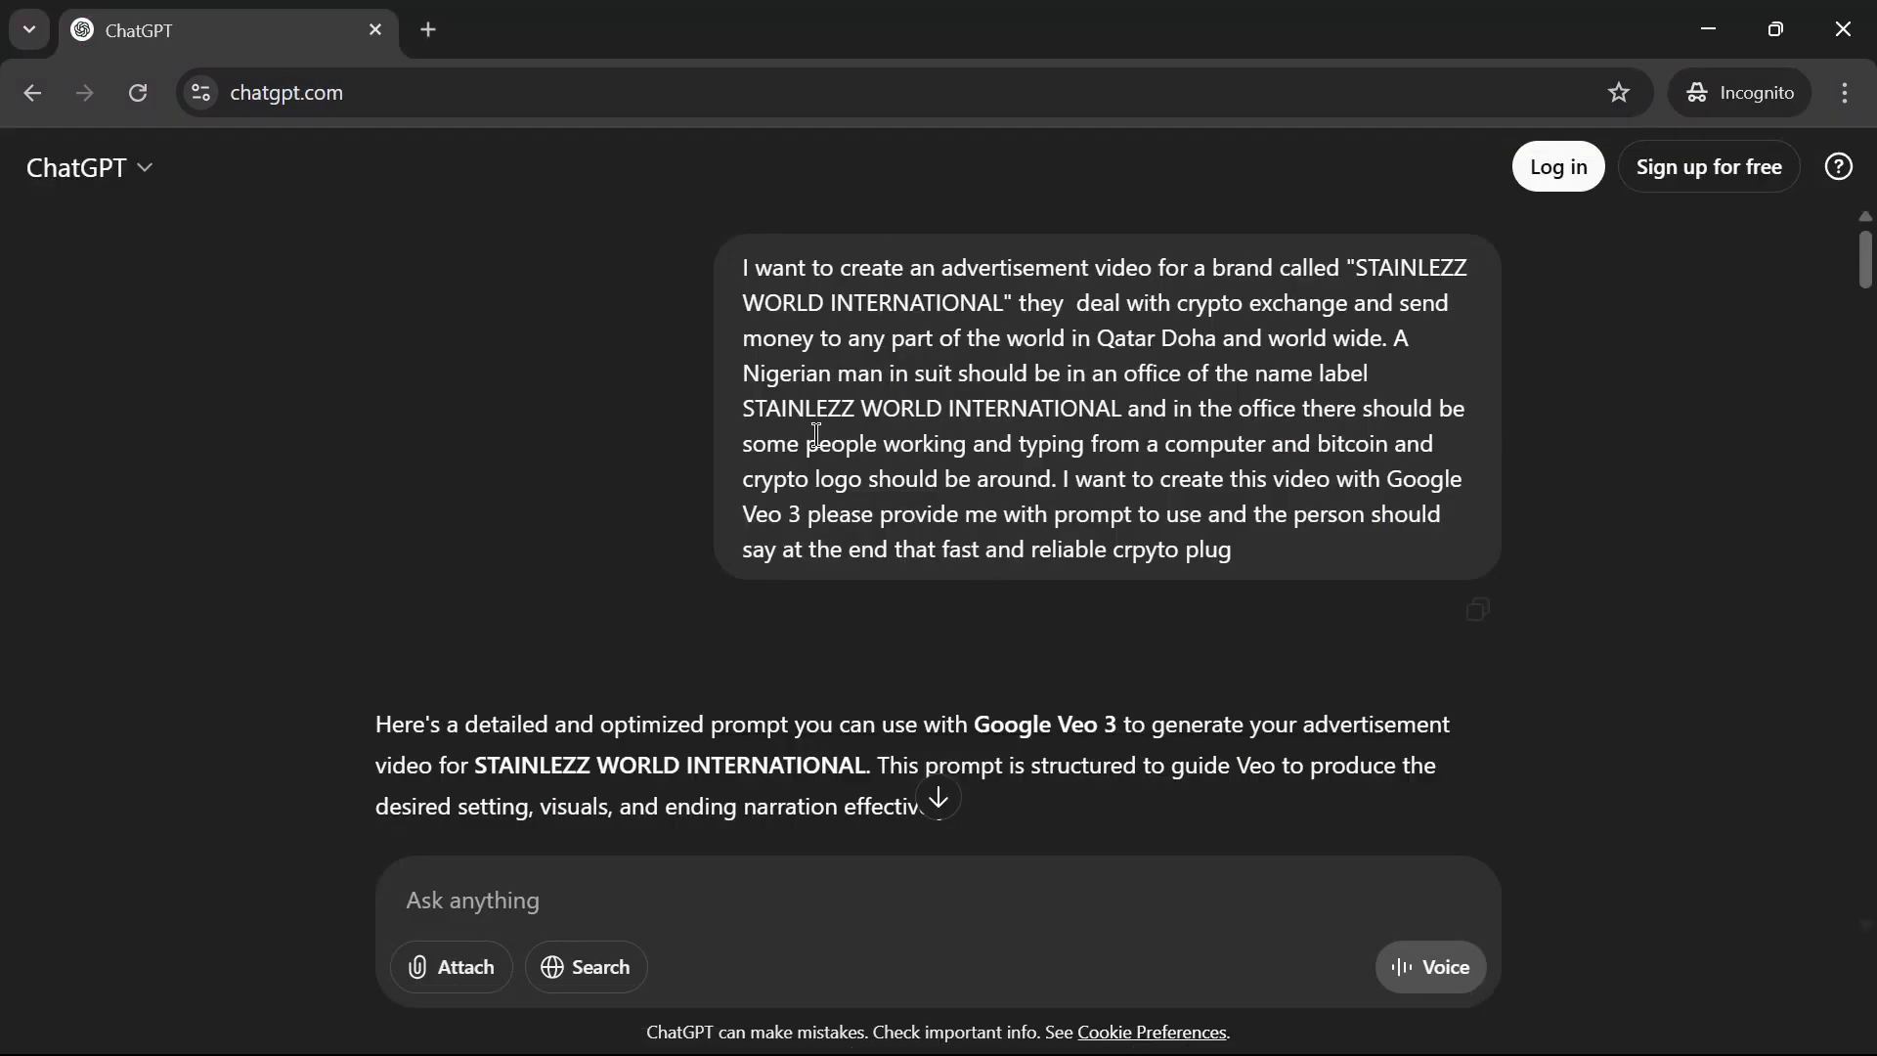
{"action": "scroll", "coordinate": [1259, 542], "scroll_direction": "down", "scroll_amount": 5}
{"action": "scroll", "coordinate": [1253, 543], "scroll_direction": "up", "scroll_amount": 5}
{"action": "scroll", "coordinate": [1241, 482], "scroll_direction": "down", "scroll_amount": 5}
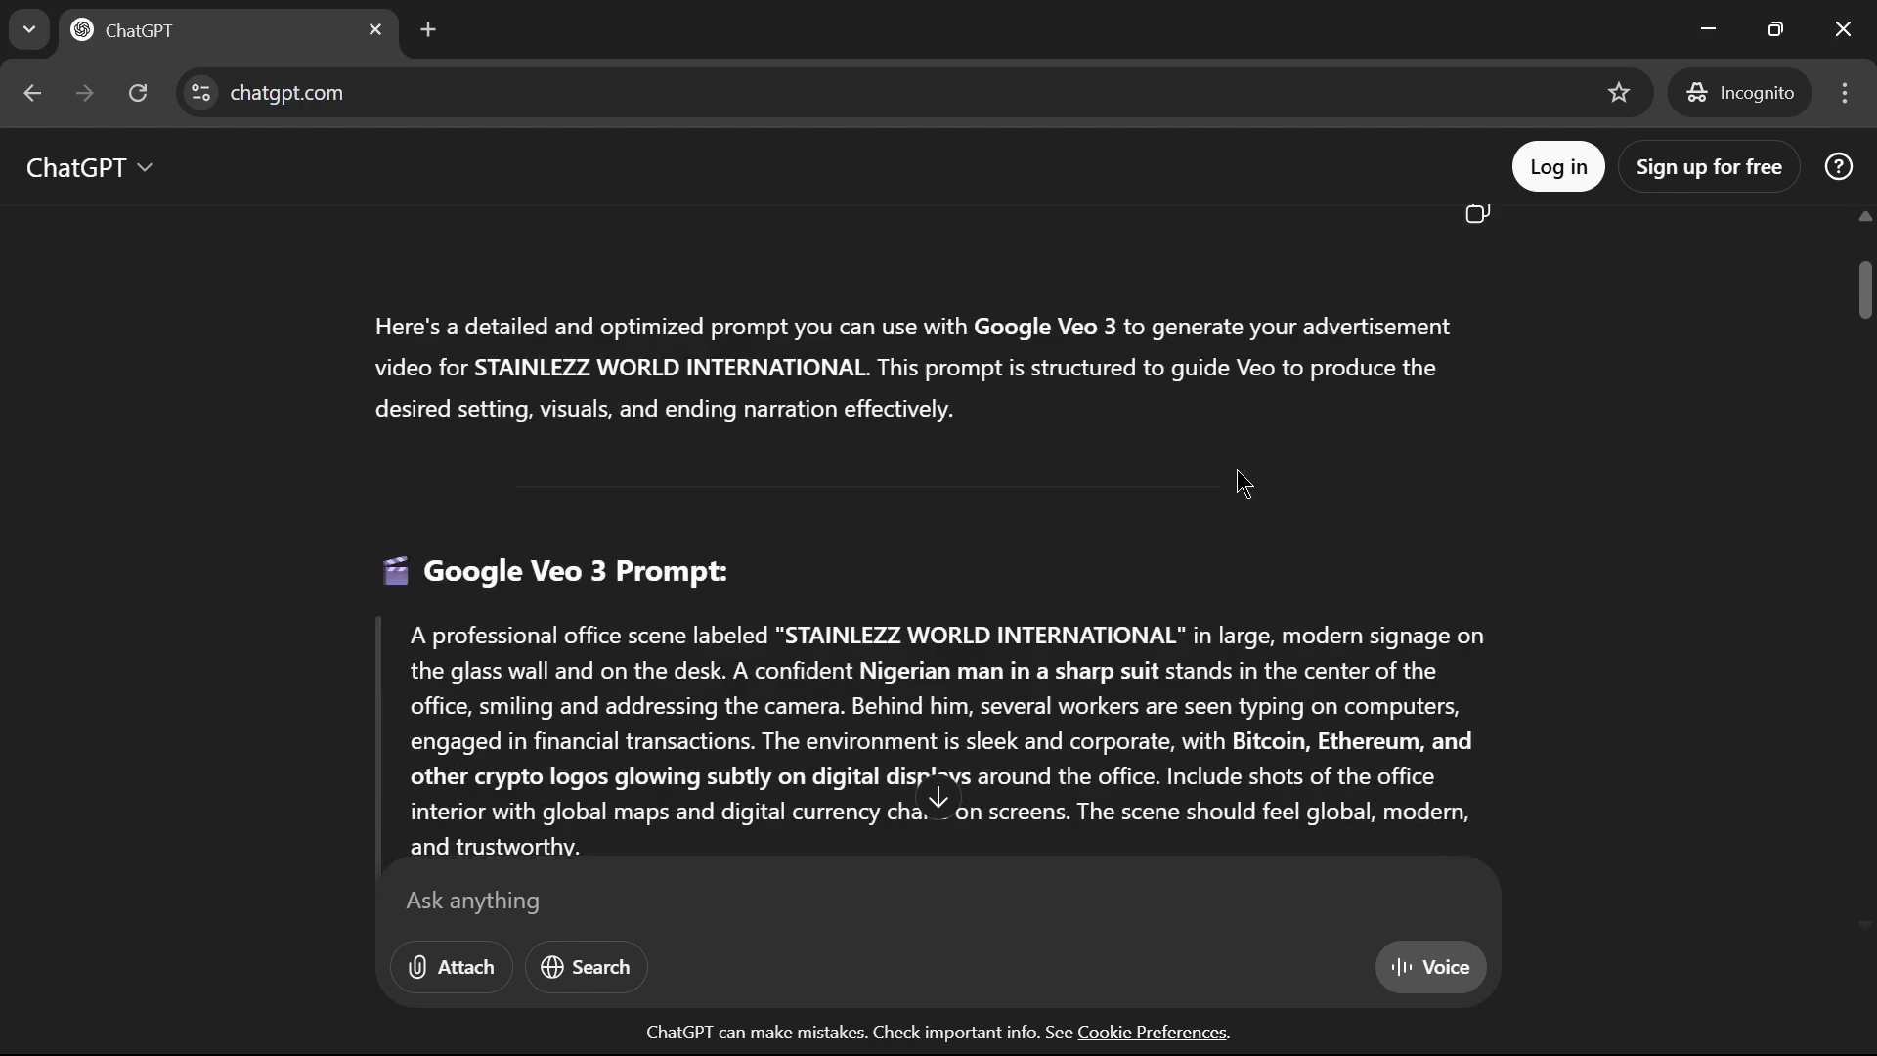
{"action": "scroll", "coordinate": [1325, 497], "scroll_direction": "down", "scroll_amount": 5}
{"action": "scroll", "coordinate": [1311, 513], "scroll_direction": "up", "scroll_amount": 10}
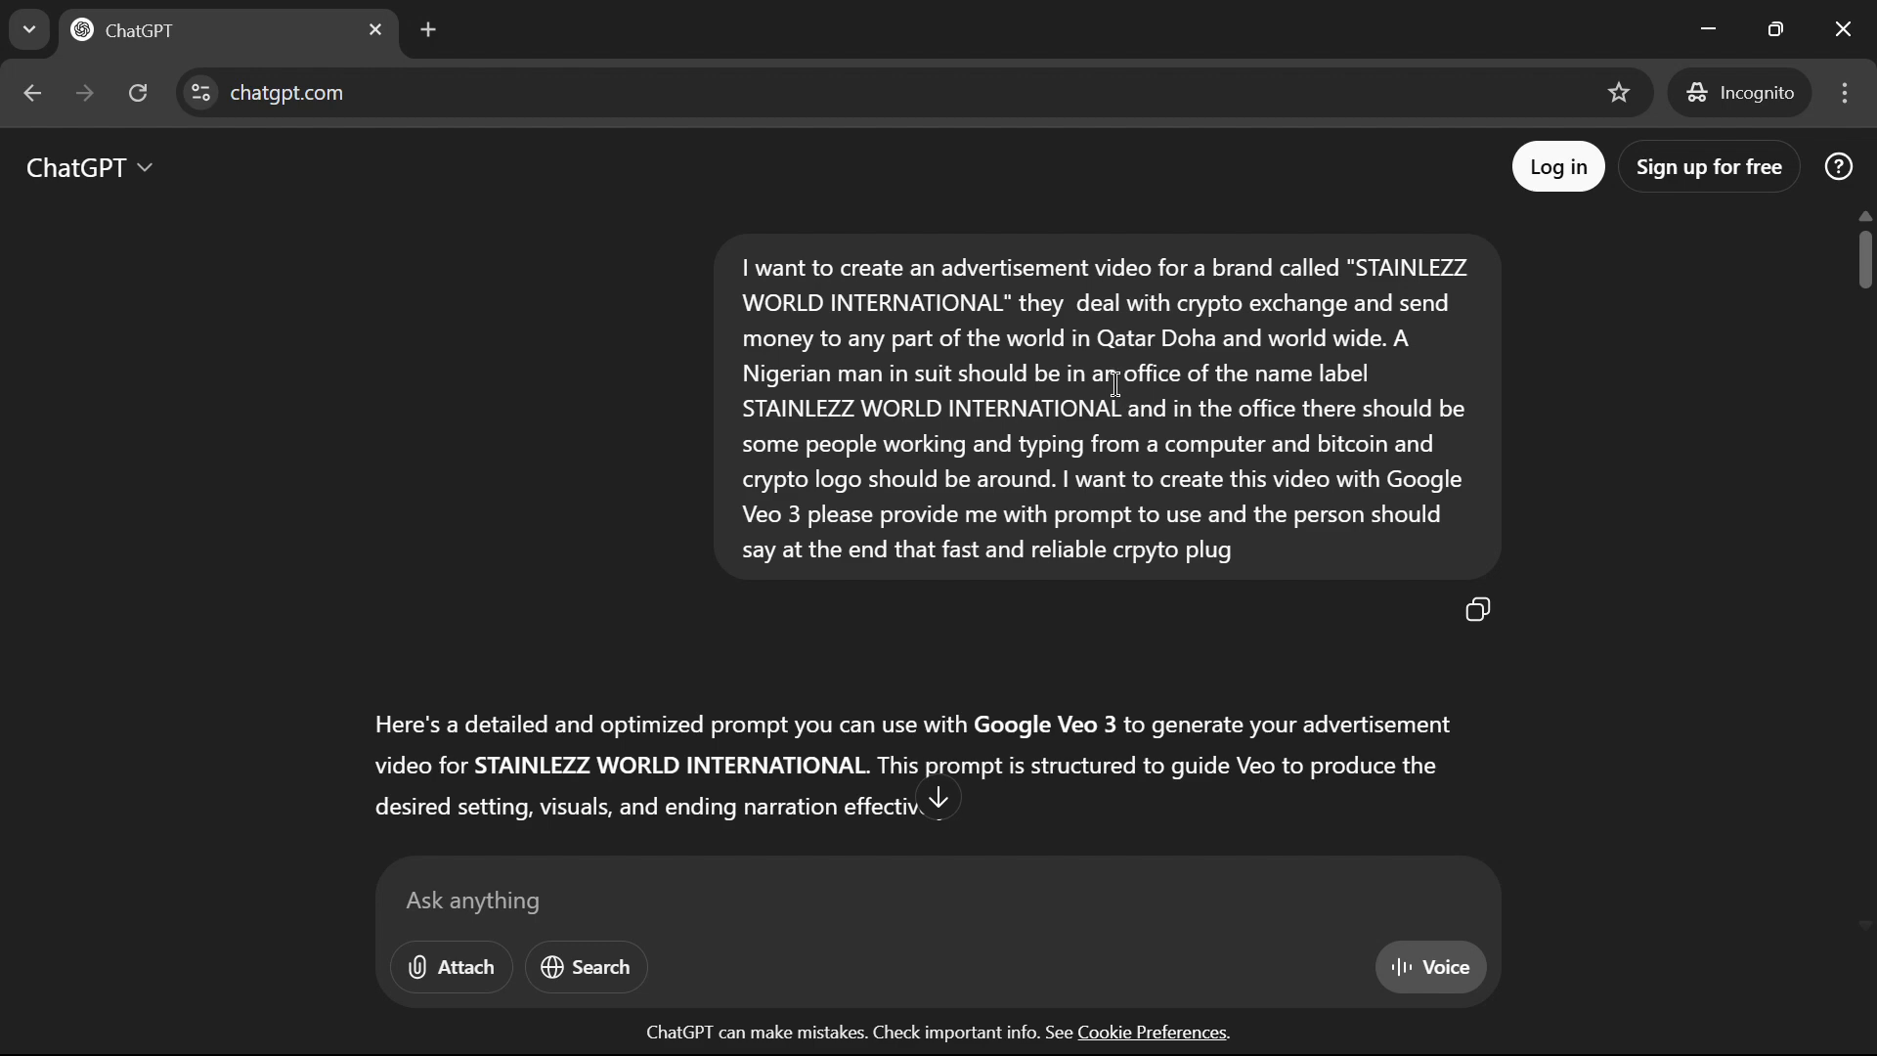
{"action": "scroll", "coordinate": [1379, 433], "scroll_direction": "down", "scroll_amount": 4}
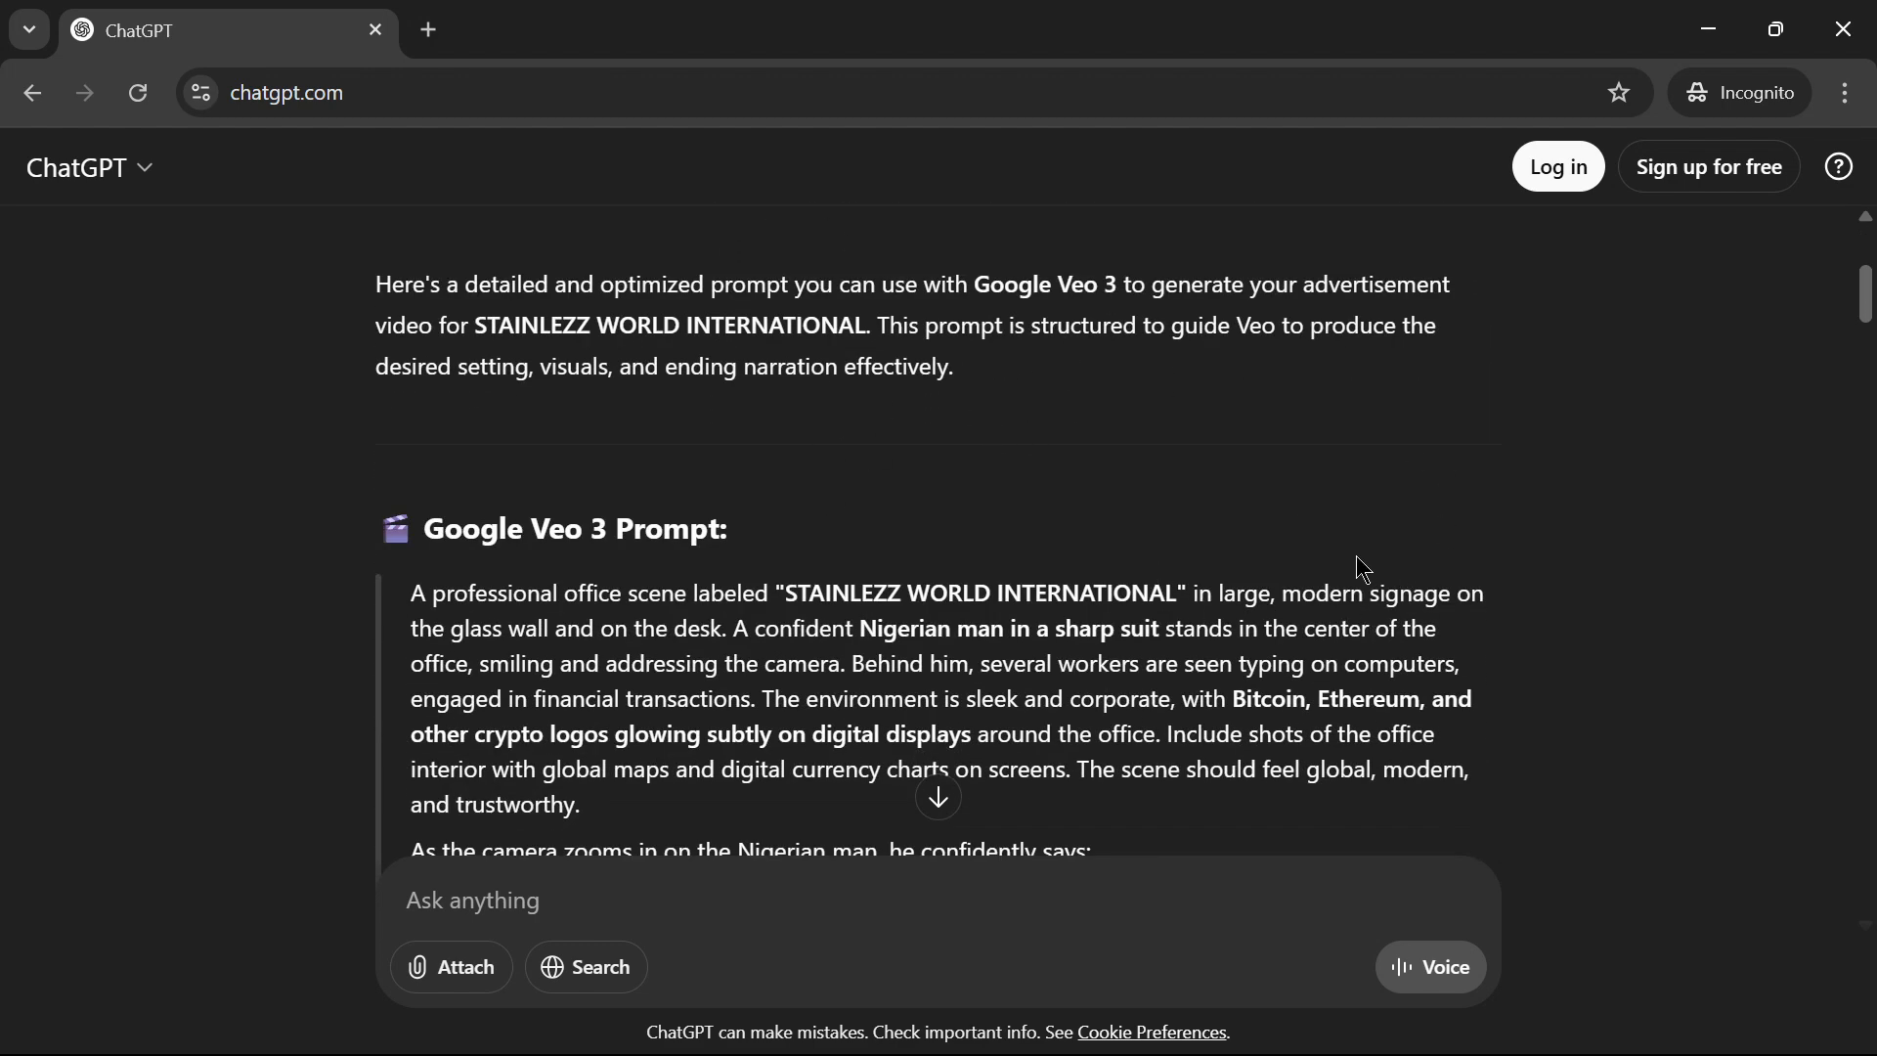
{"action": "scroll", "coordinate": [1357, 555], "scroll_direction": "up", "scroll_amount": 4}
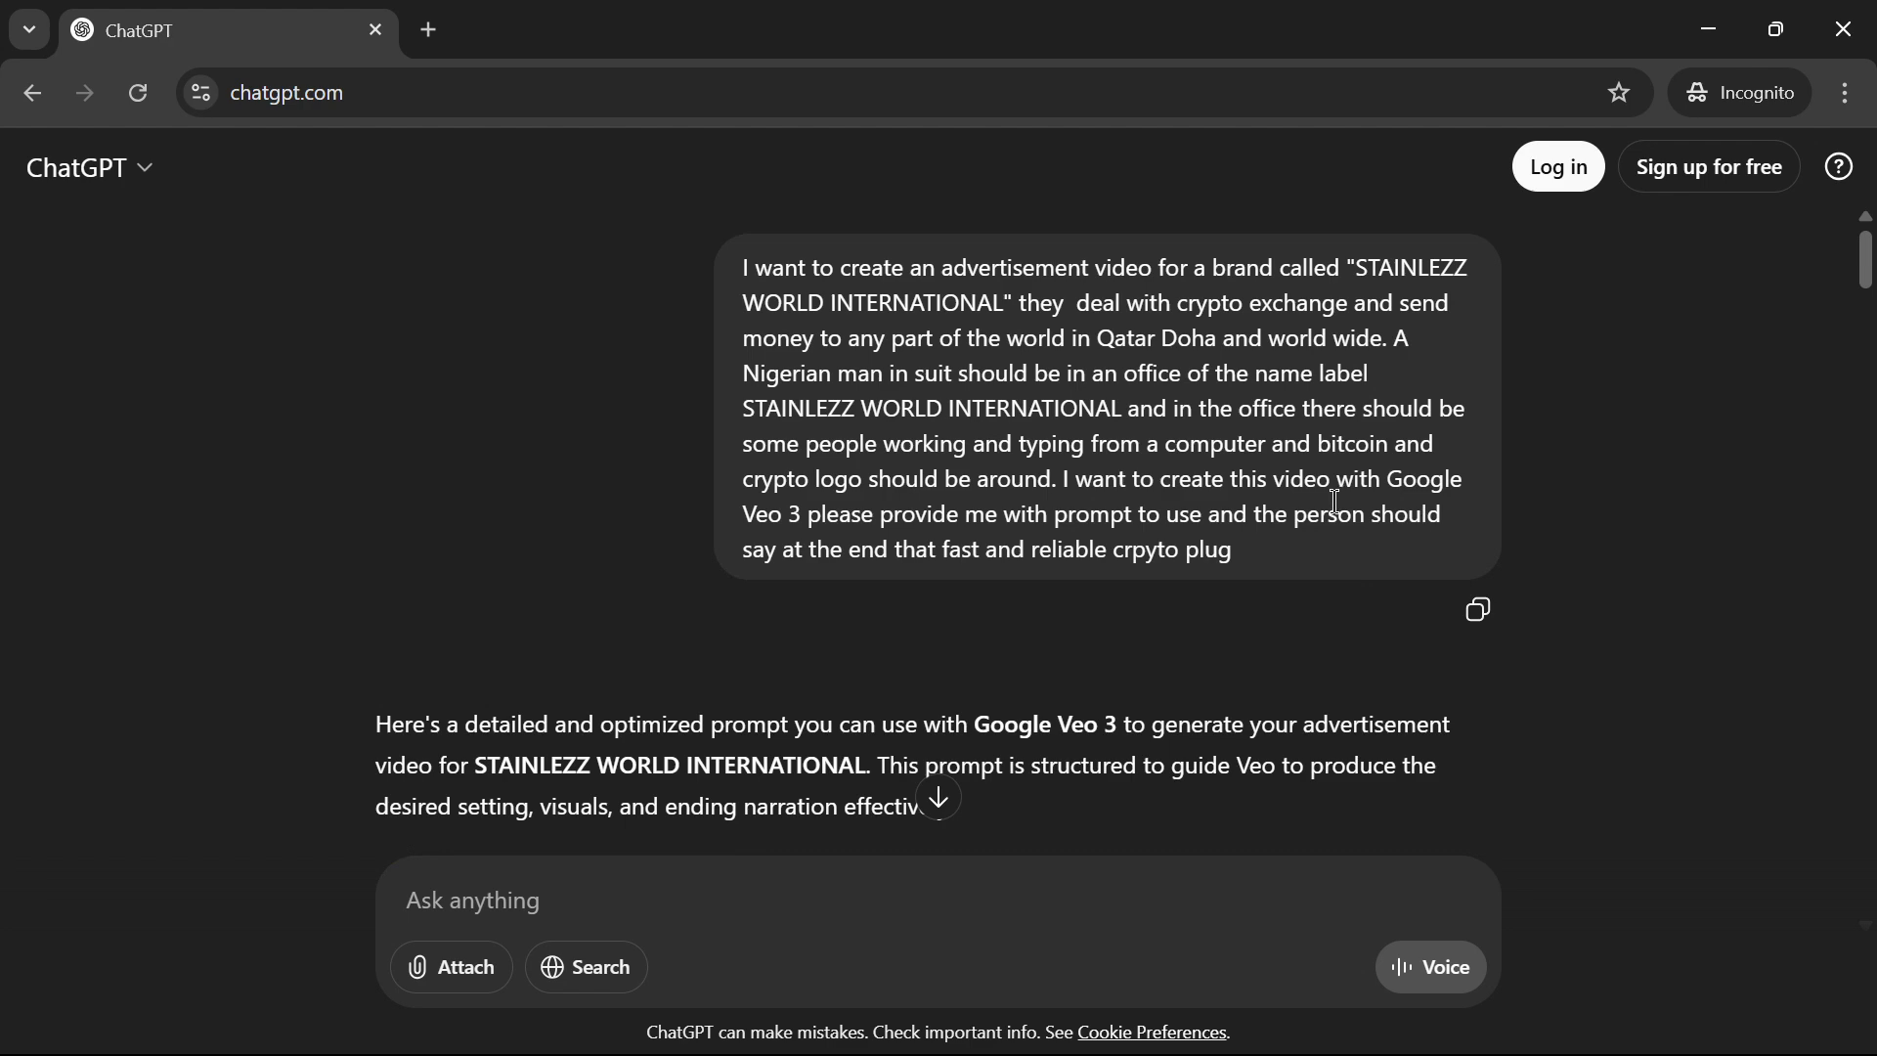
{"action": "scroll", "coordinate": [1335, 501], "scroll_direction": "down", "scroll_amount": 3}
{"action": "scroll", "coordinate": [1332, 515], "scroll_direction": "up", "scroll_amount": 3}
{"action": "scroll", "coordinate": [1575, 549], "scroll_direction": "down", "scroll_amount": 4}
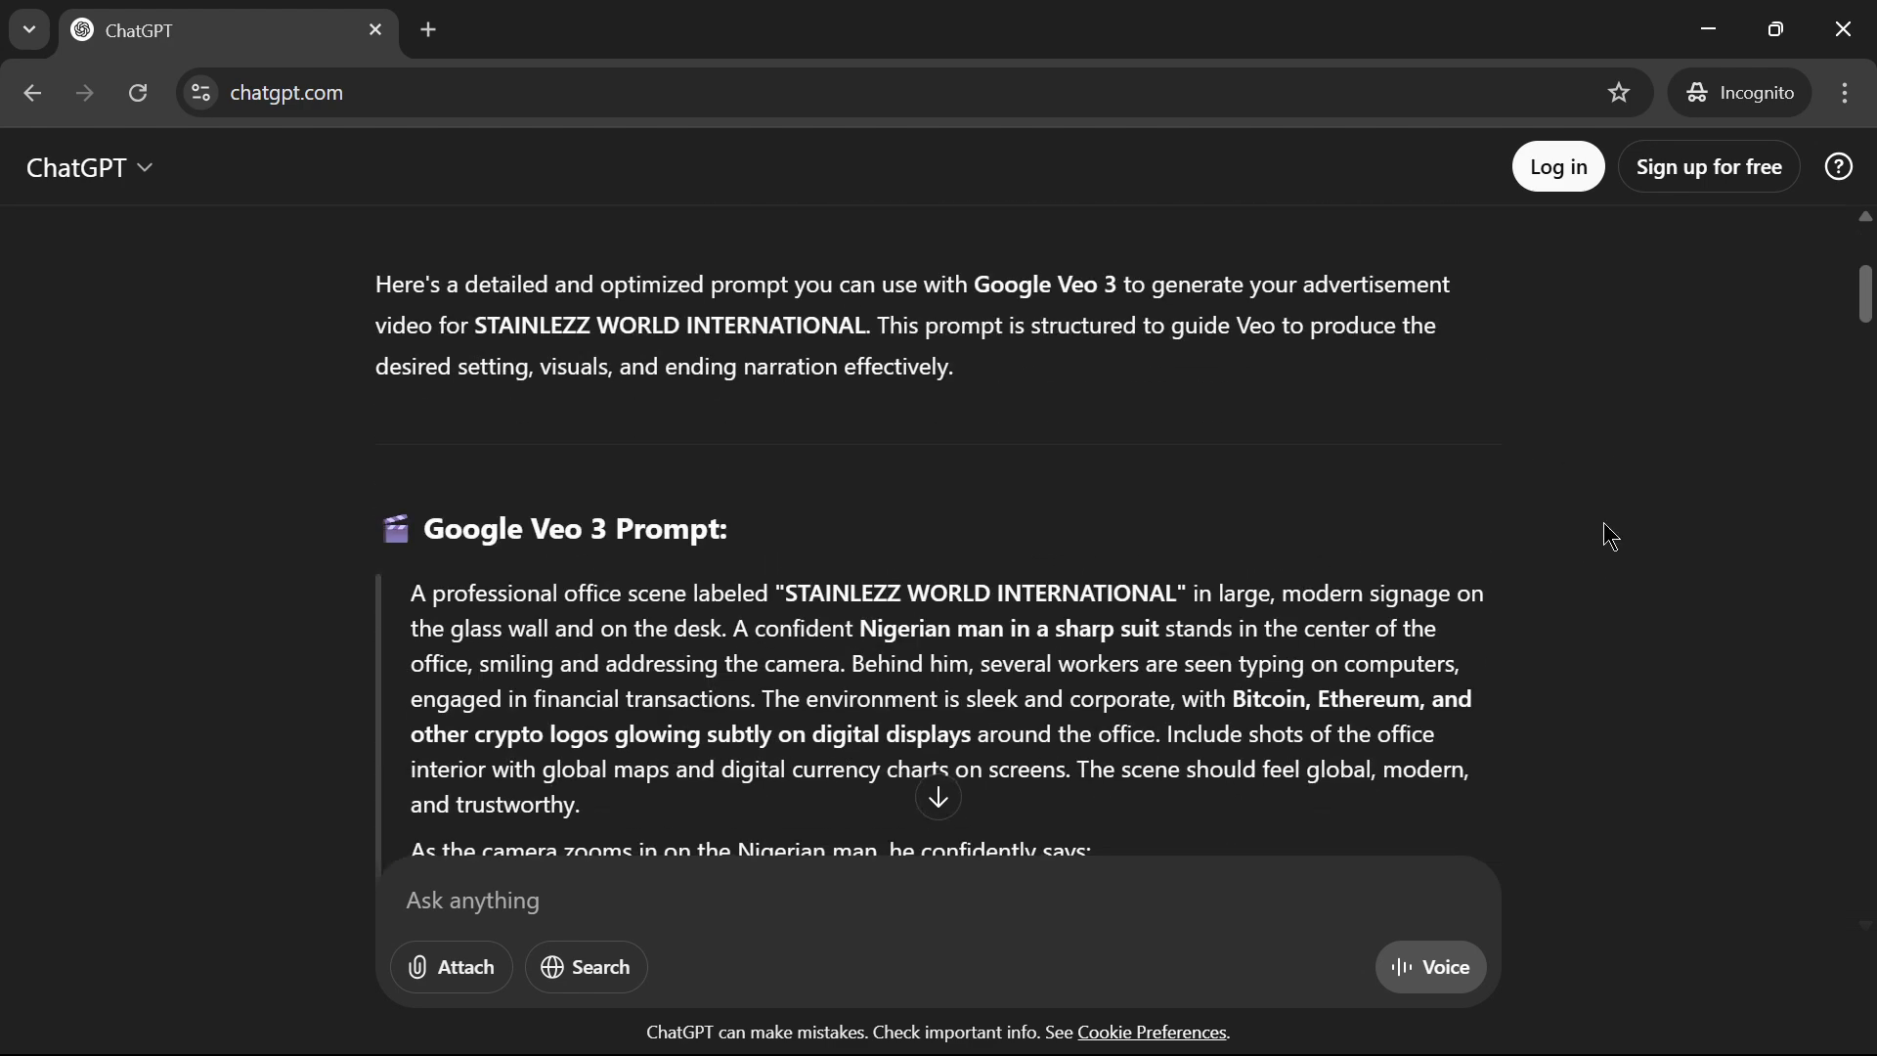
{"action": "left_click", "coordinate": [1694, 28]}
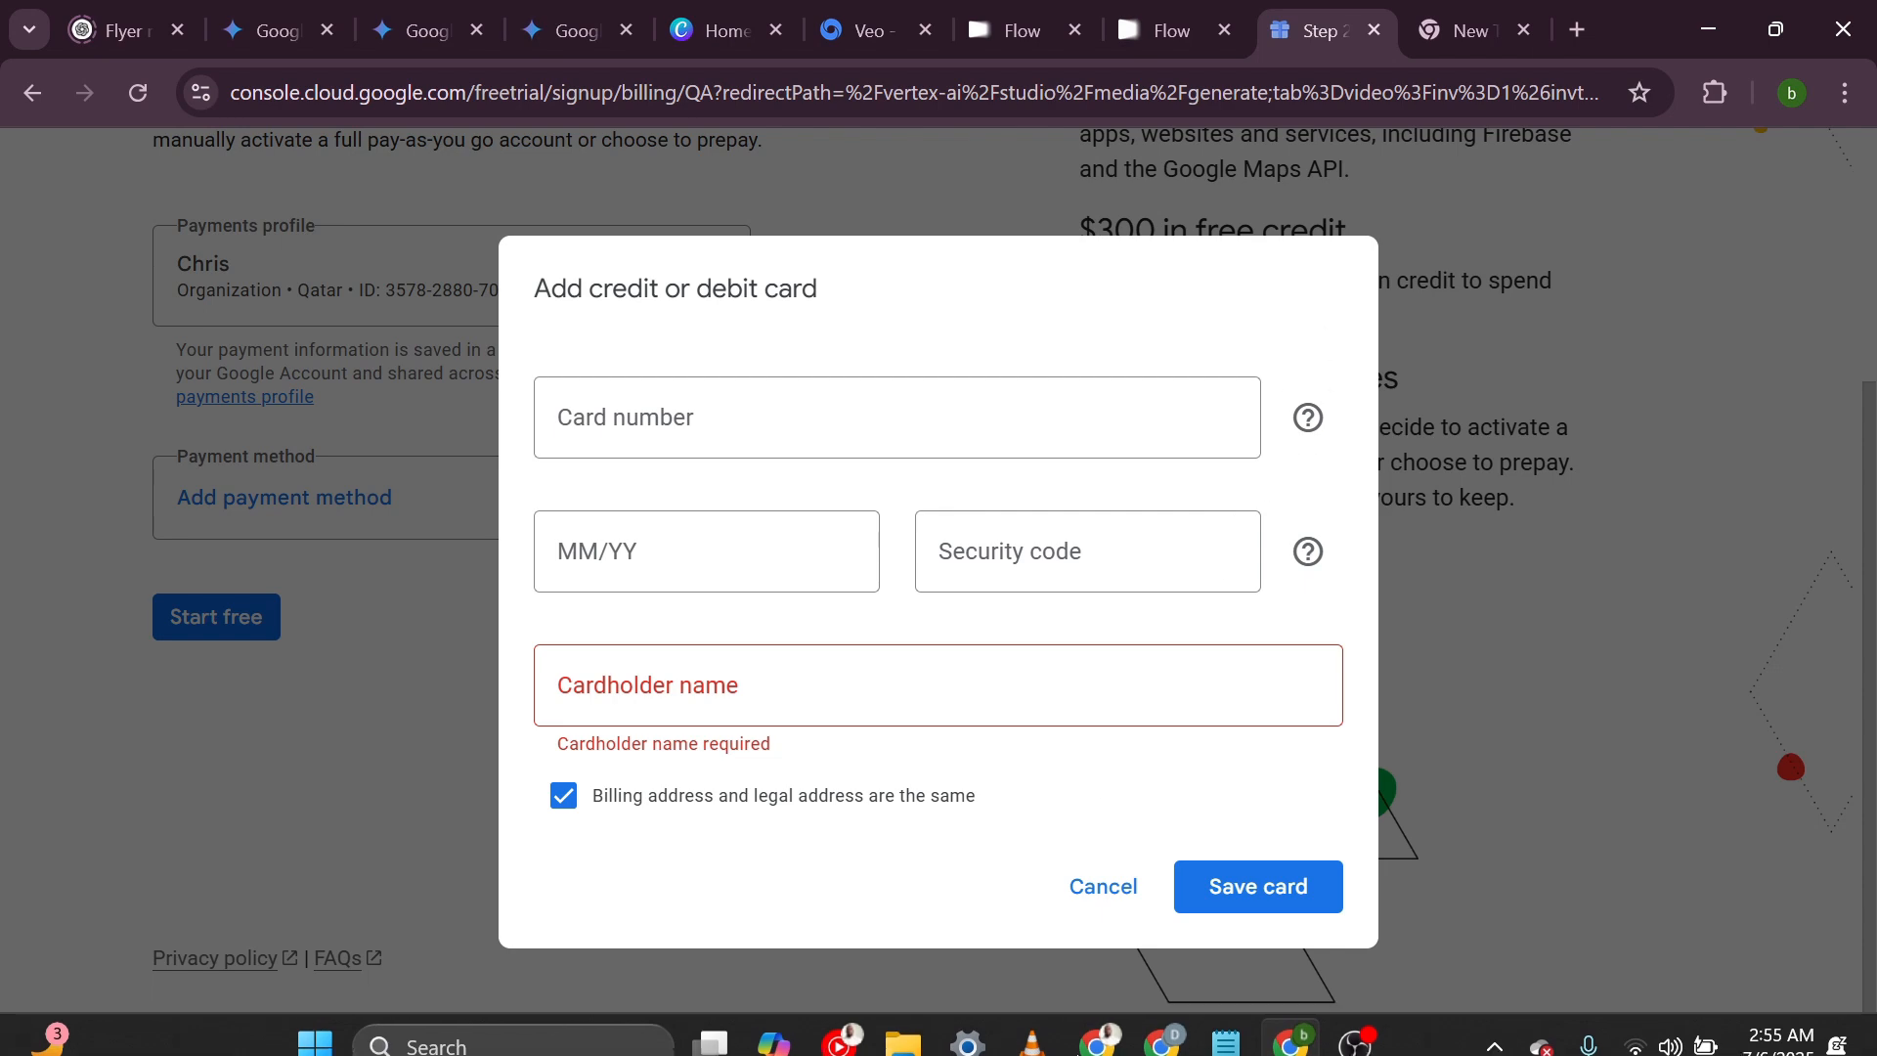
Switch to the Veo 3 Prompt Template document in Google Docs and examine its prompt format.
{"action": "mouse_move", "coordinate": [1110, 1033]}
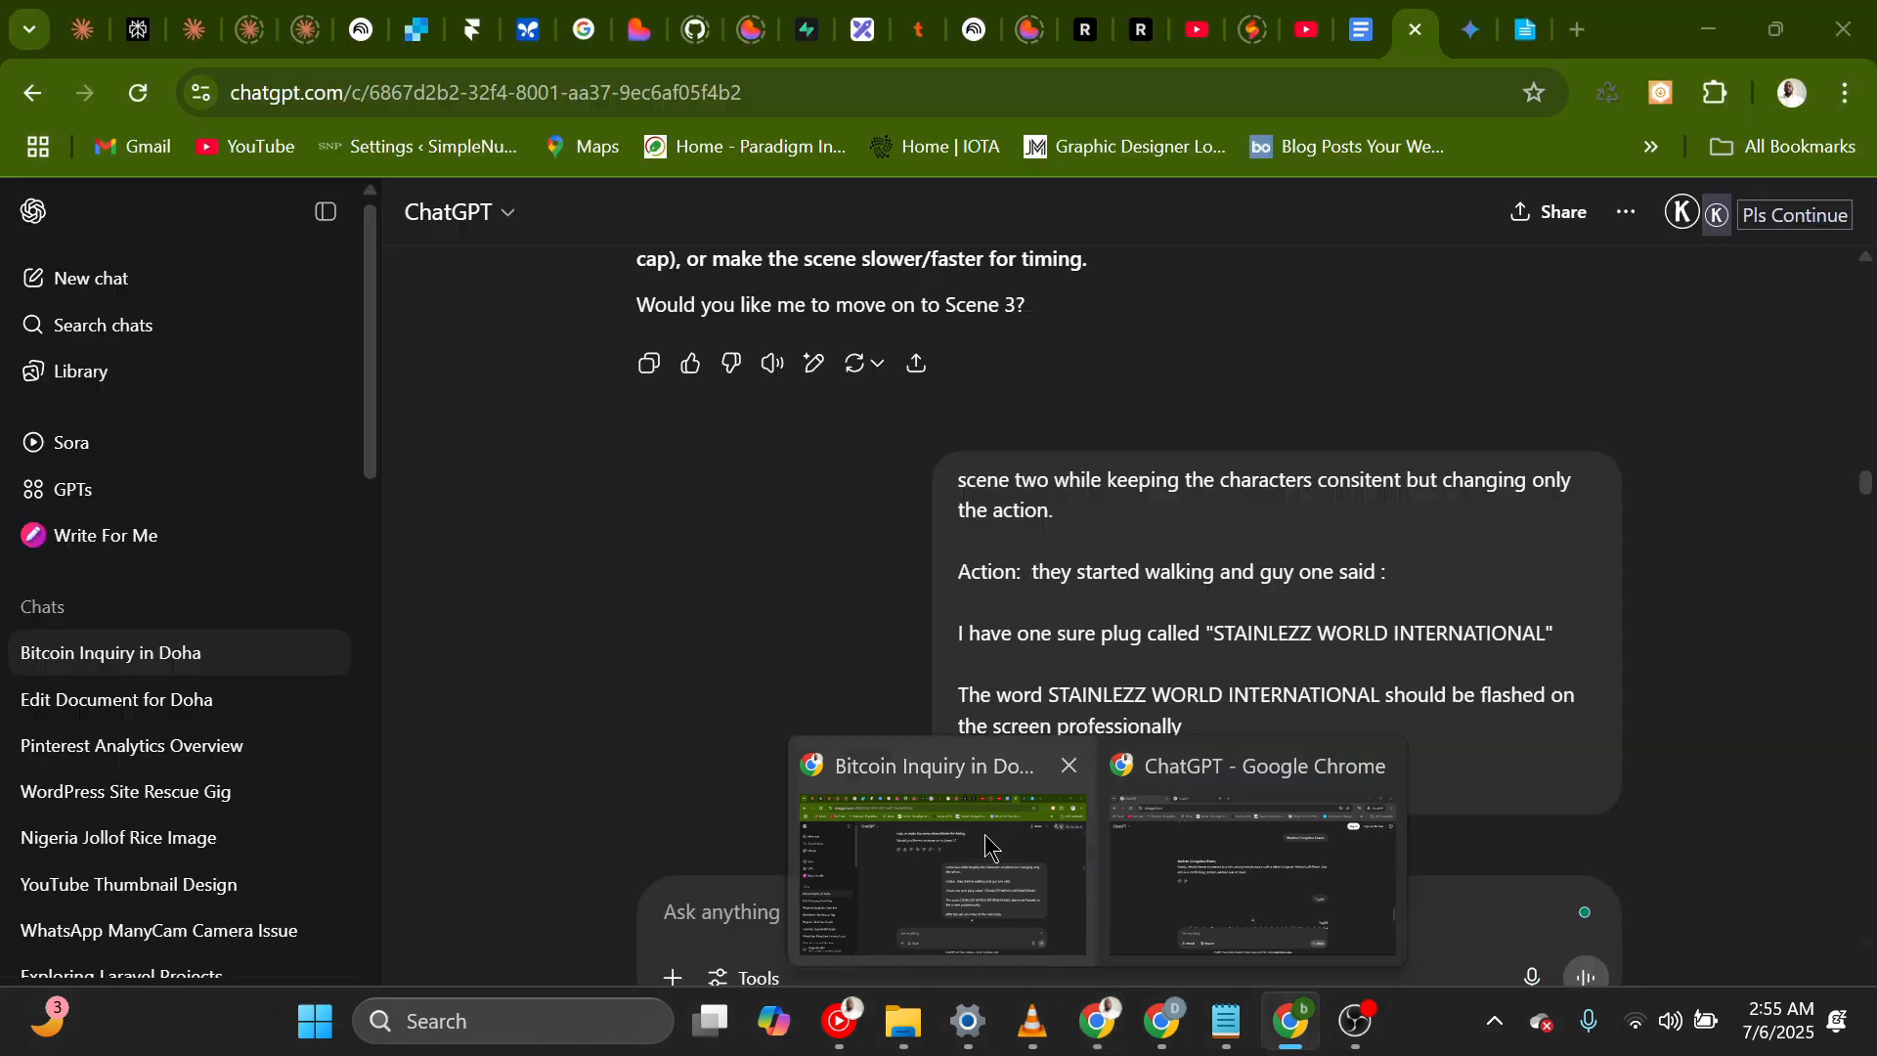
{"action": "left_click", "coordinate": [987, 840]}
{"action": "scroll", "coordinate": [1318, 706], "scroll_direction": "up", "scroll_amount": 2}
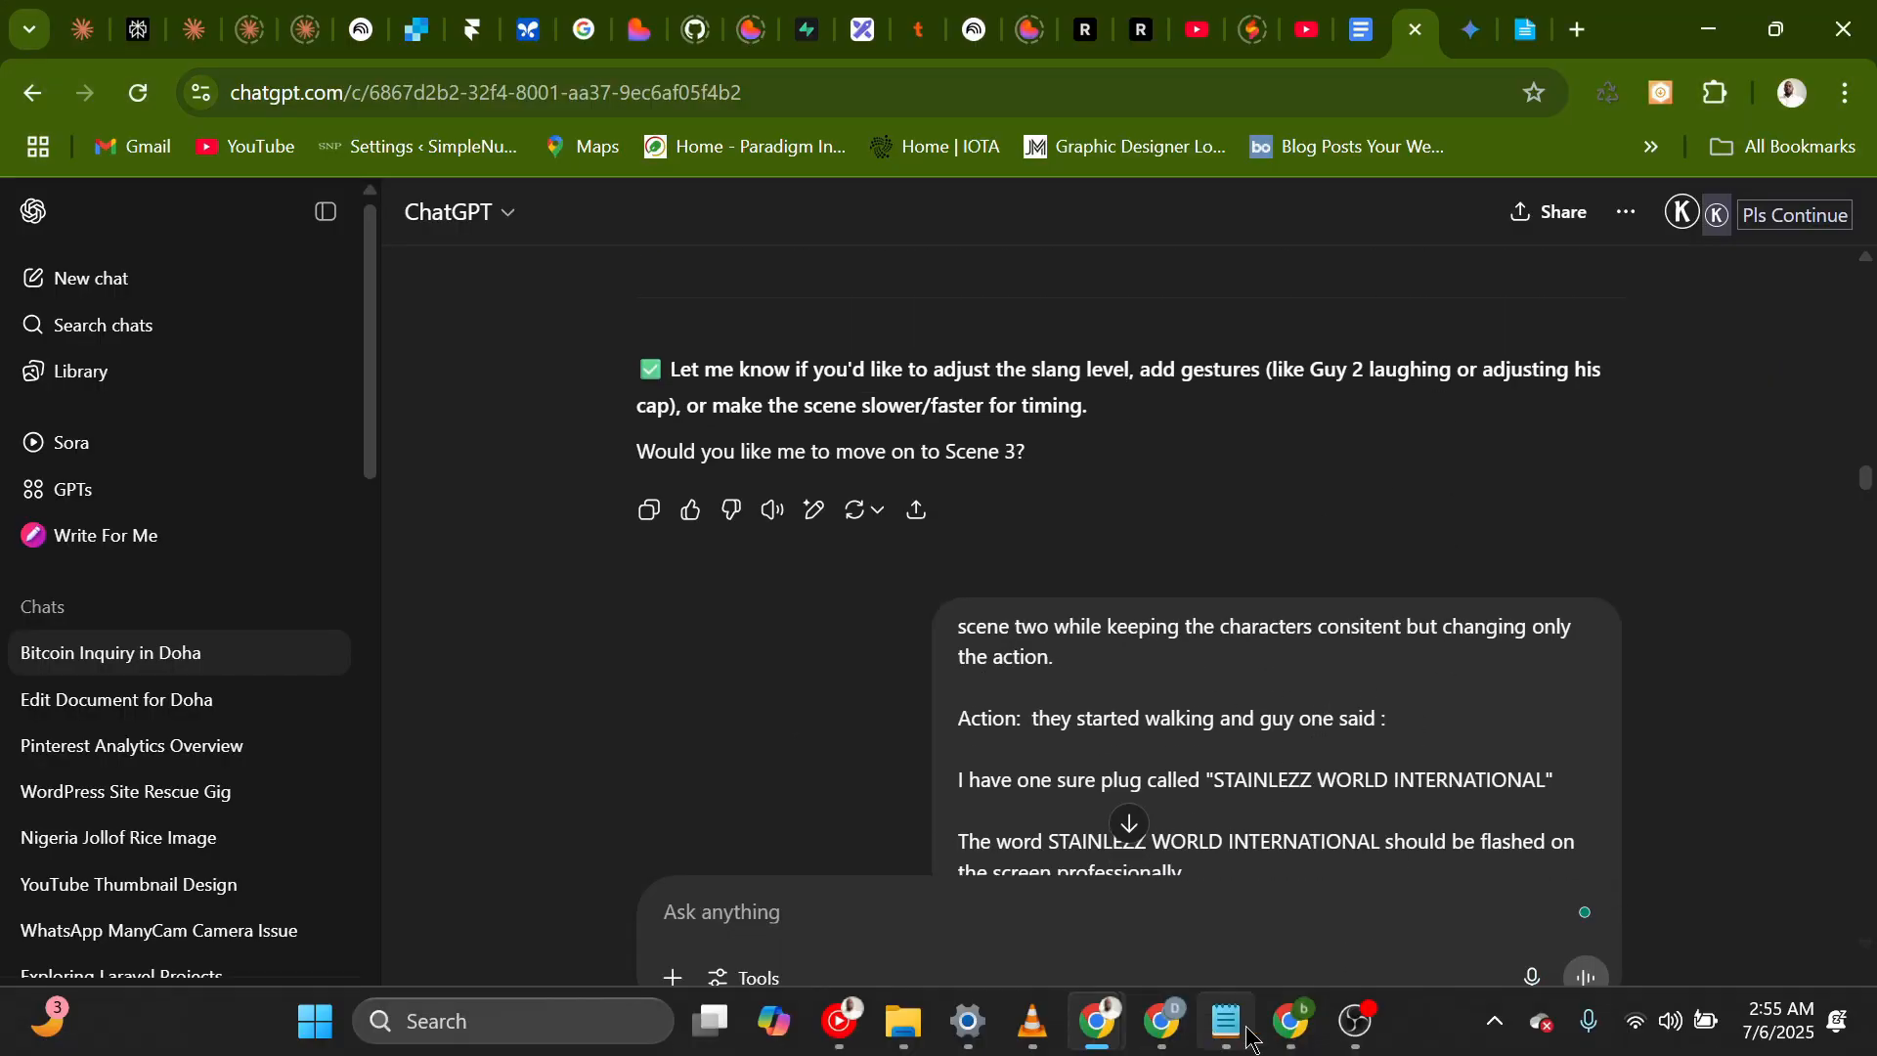
{"action": "mouse_move", "coordinate": [1284, 1024]}
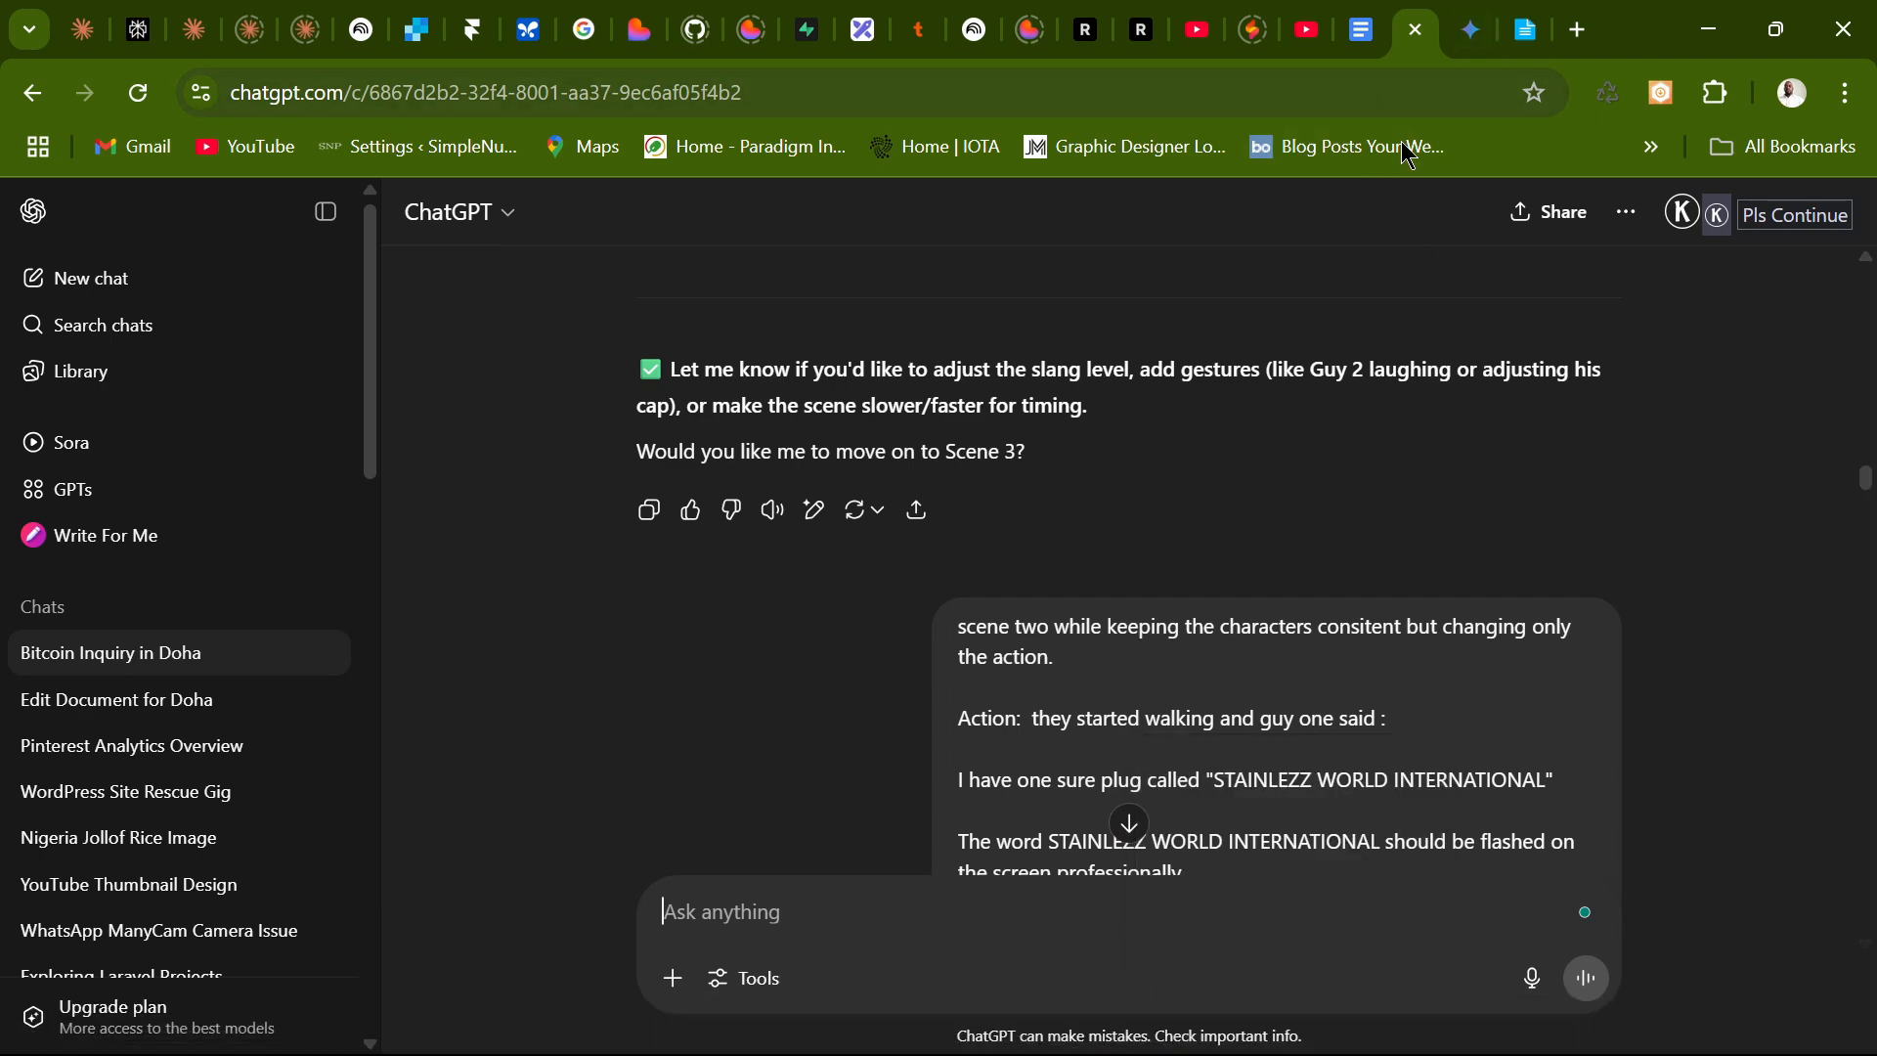
{"action": "left_click", "coordinate": [1373, 51]}
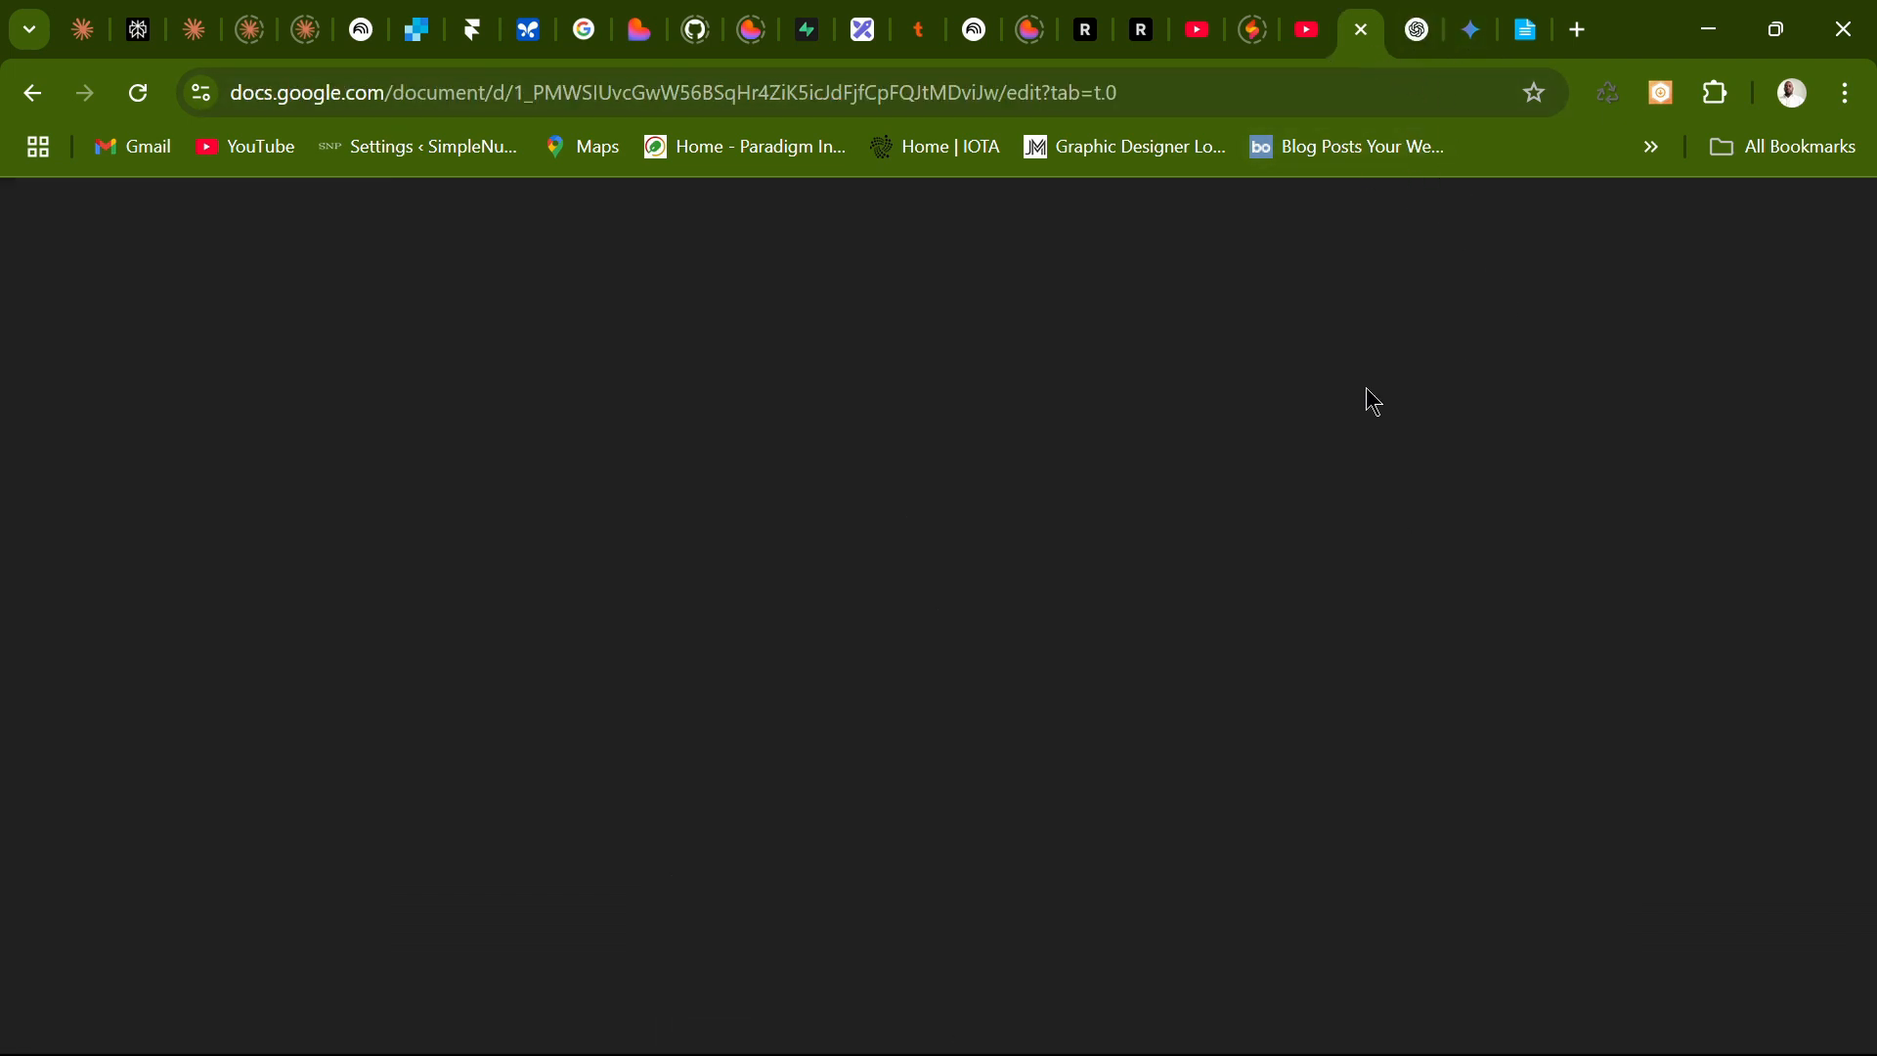
{"action": "scroll", "coordinate": [1270, 633], "scroll_direction": "down", "scroll_amount": 4}
{"action": "scroll", "coordinate": [1236, 595], "scroll_direction": "up", "scroll_amount": 5}
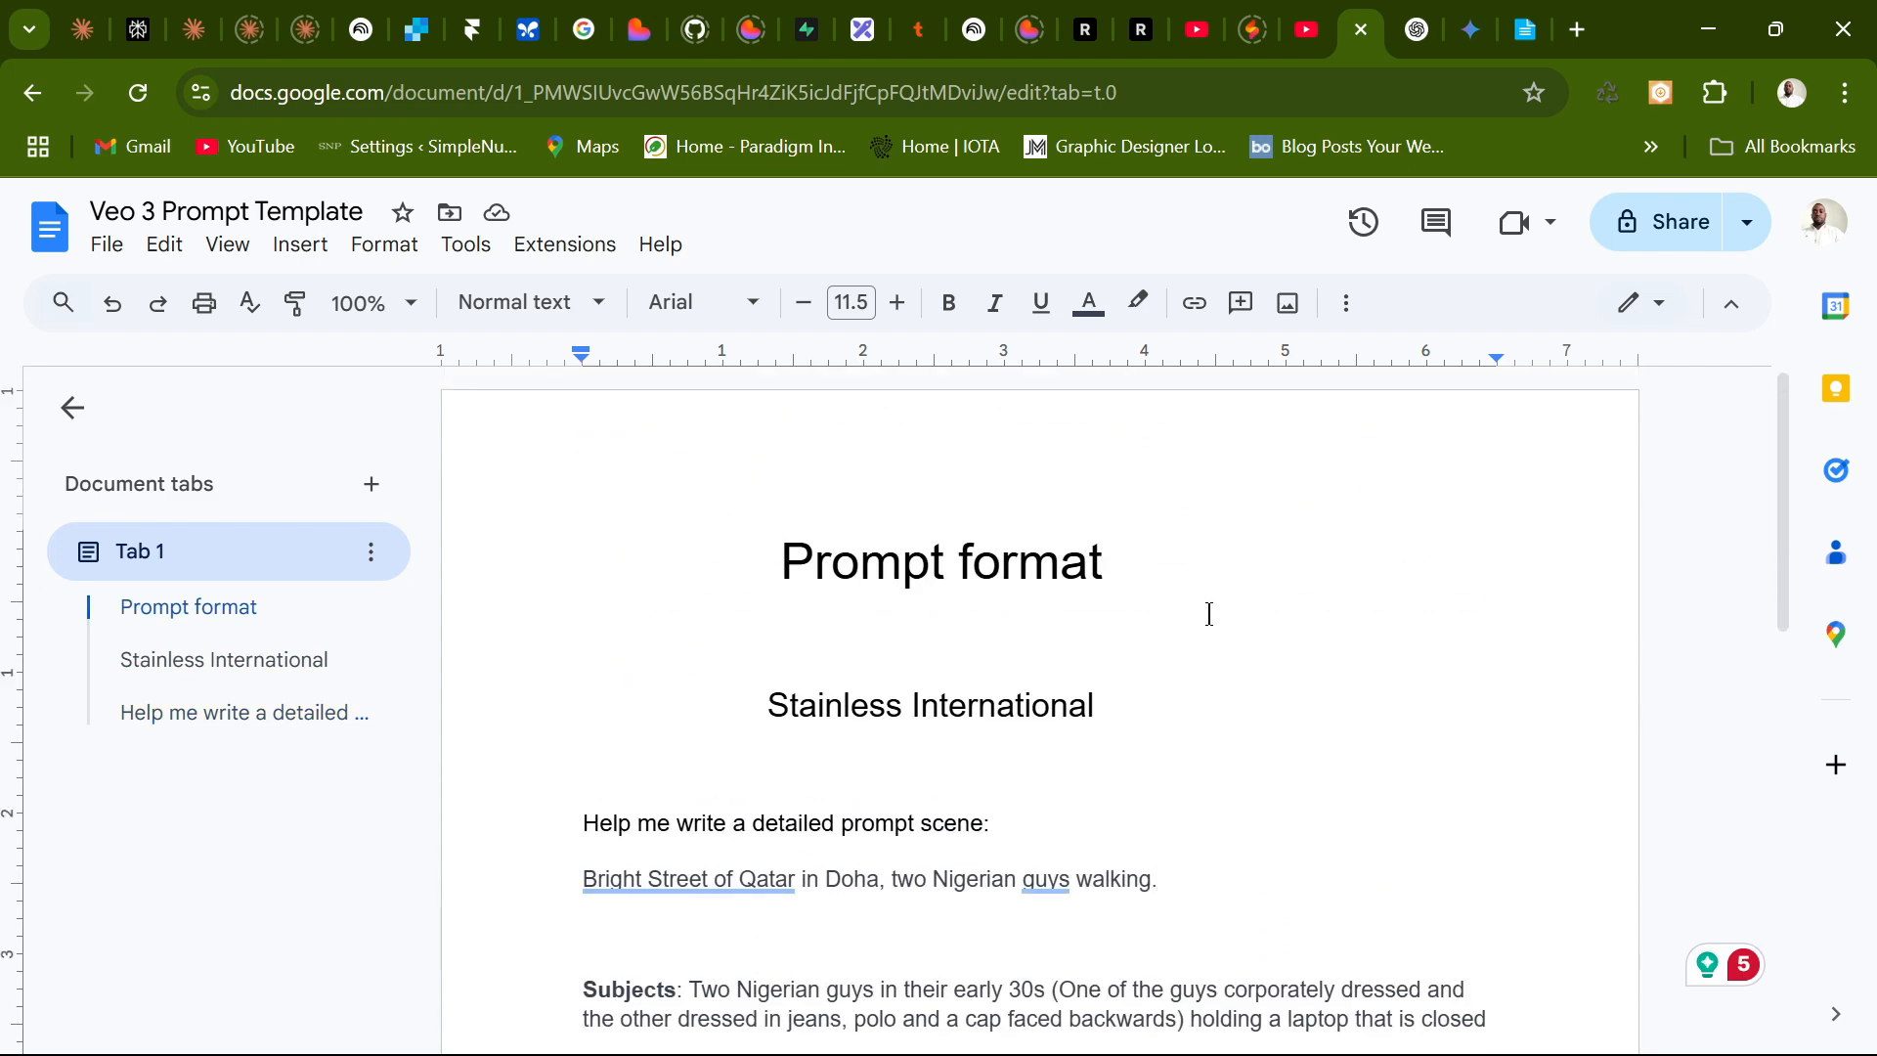
{"action": "scroll", "coordinate": [1212, 601], "scroll_direction": "down", "scroll_amount": 3}
{"action": "scroll", "coordinate": [1215, 626], "scroll_direction": "up", "scroll_amount": 2}
Switch to the incognito ChatGPT window and return to the full STAINLEZZ WORLD INTERNATIONAL advertisement request at the start of the conversation.
{"action": "mouse_move", "coordinate": [1097, 1034]}
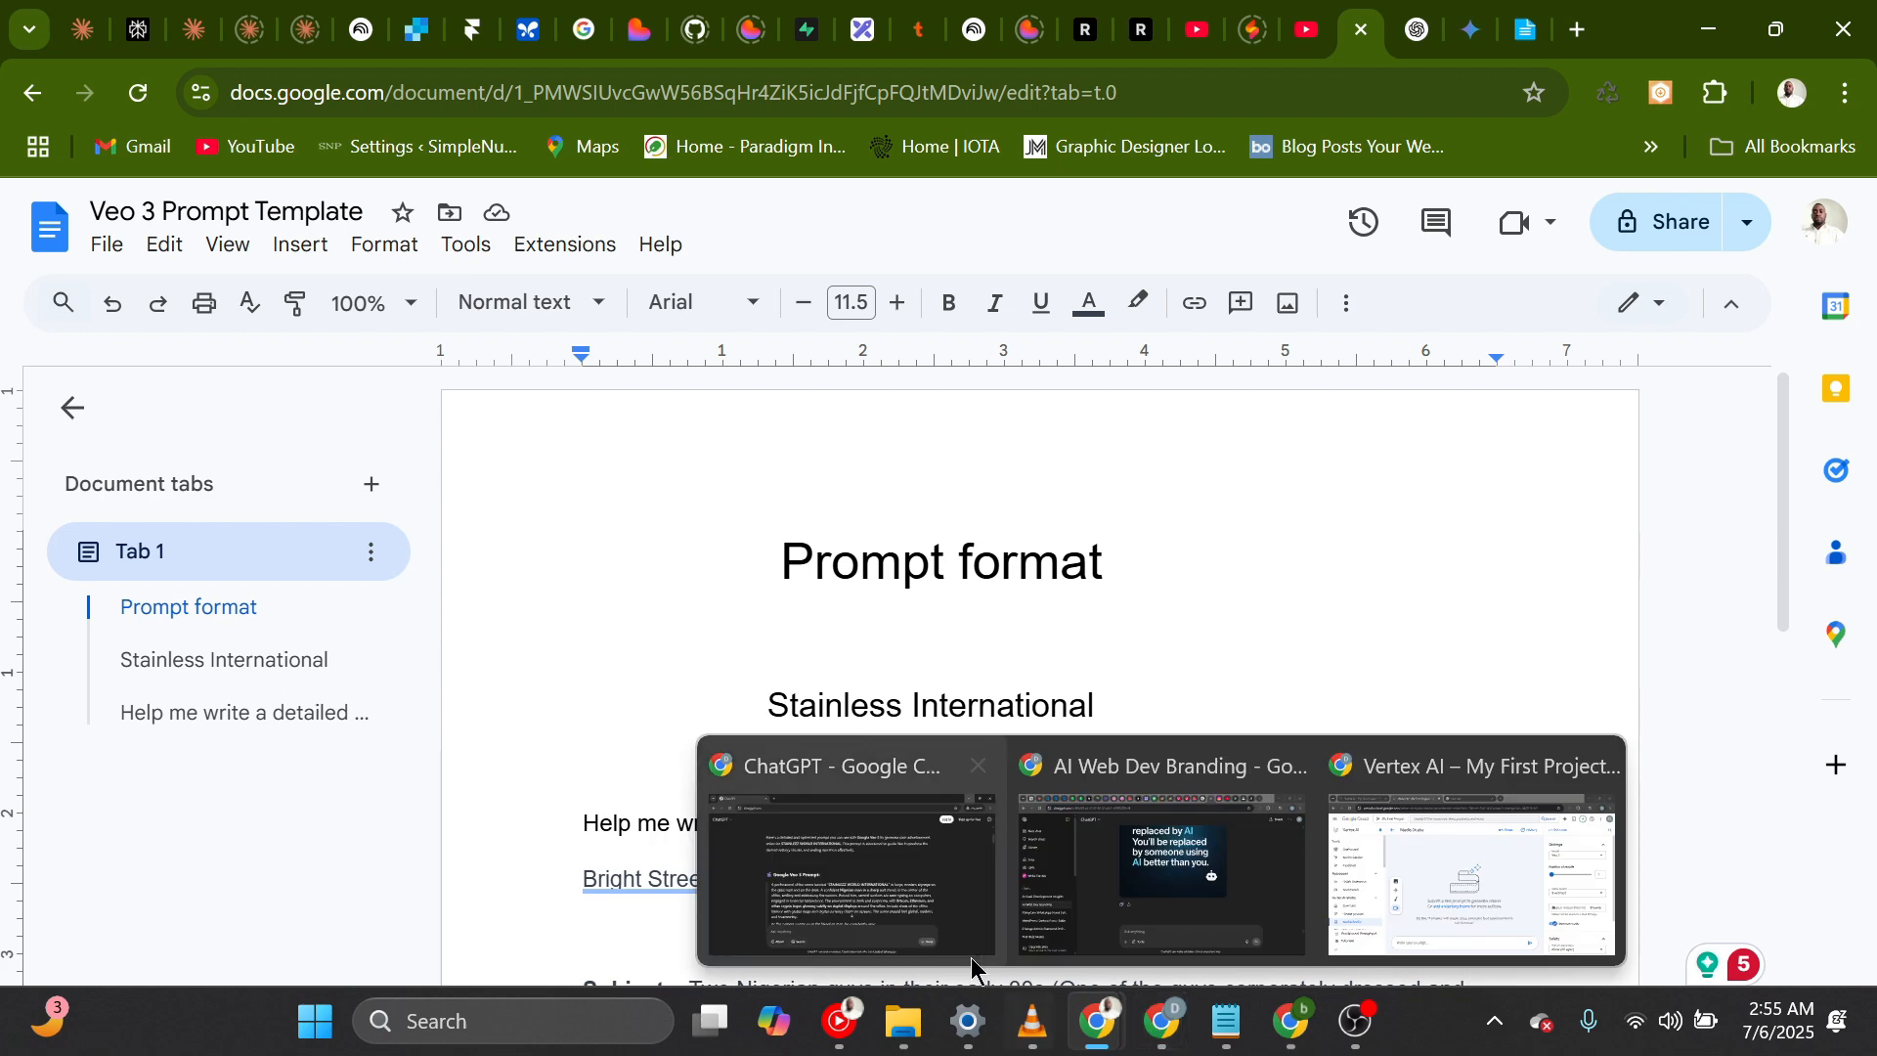
{"action": "left_click", "coordinate": [972, 963]}
{"action": "scroll", "coordinate": [1133, 668], "scroll_direction": "up", "scroll_amount": 5}
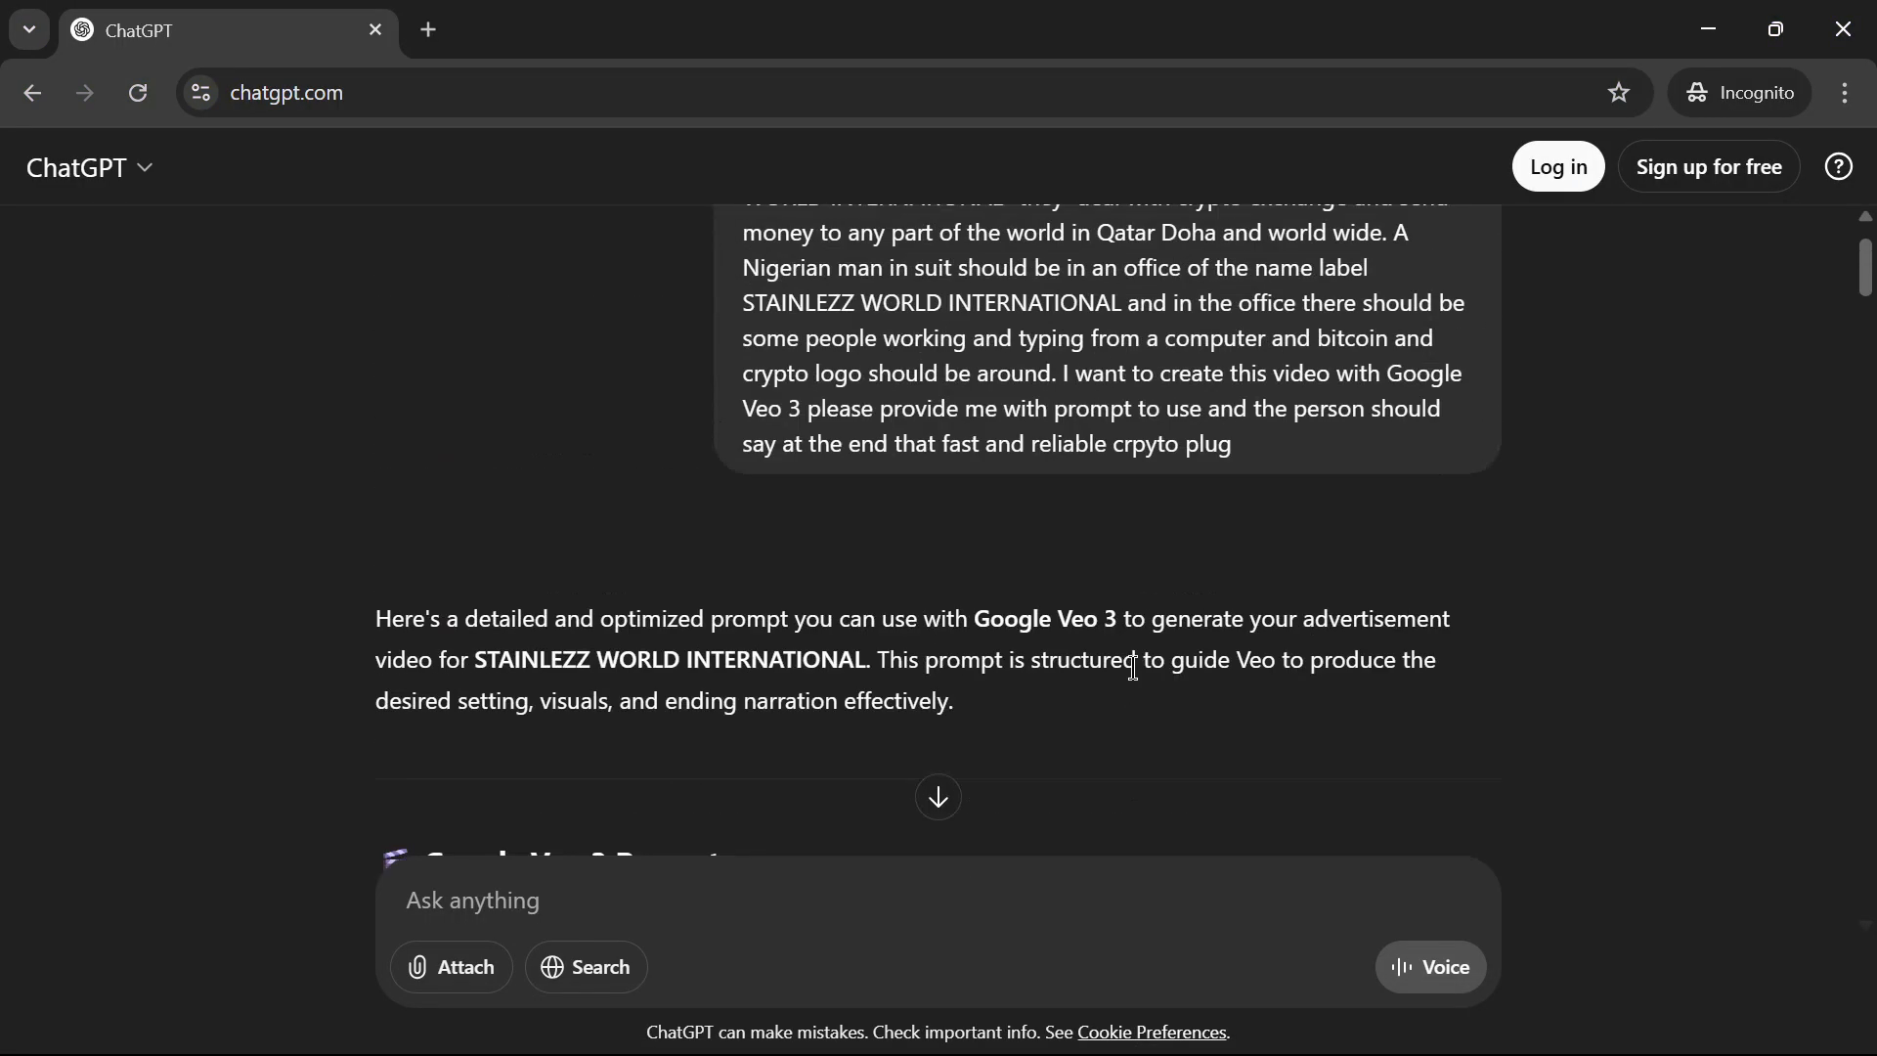
{"action": "scroll", "coordinate": [1133, 668], "scroll_direction": "up", "scroll_amount": 1}
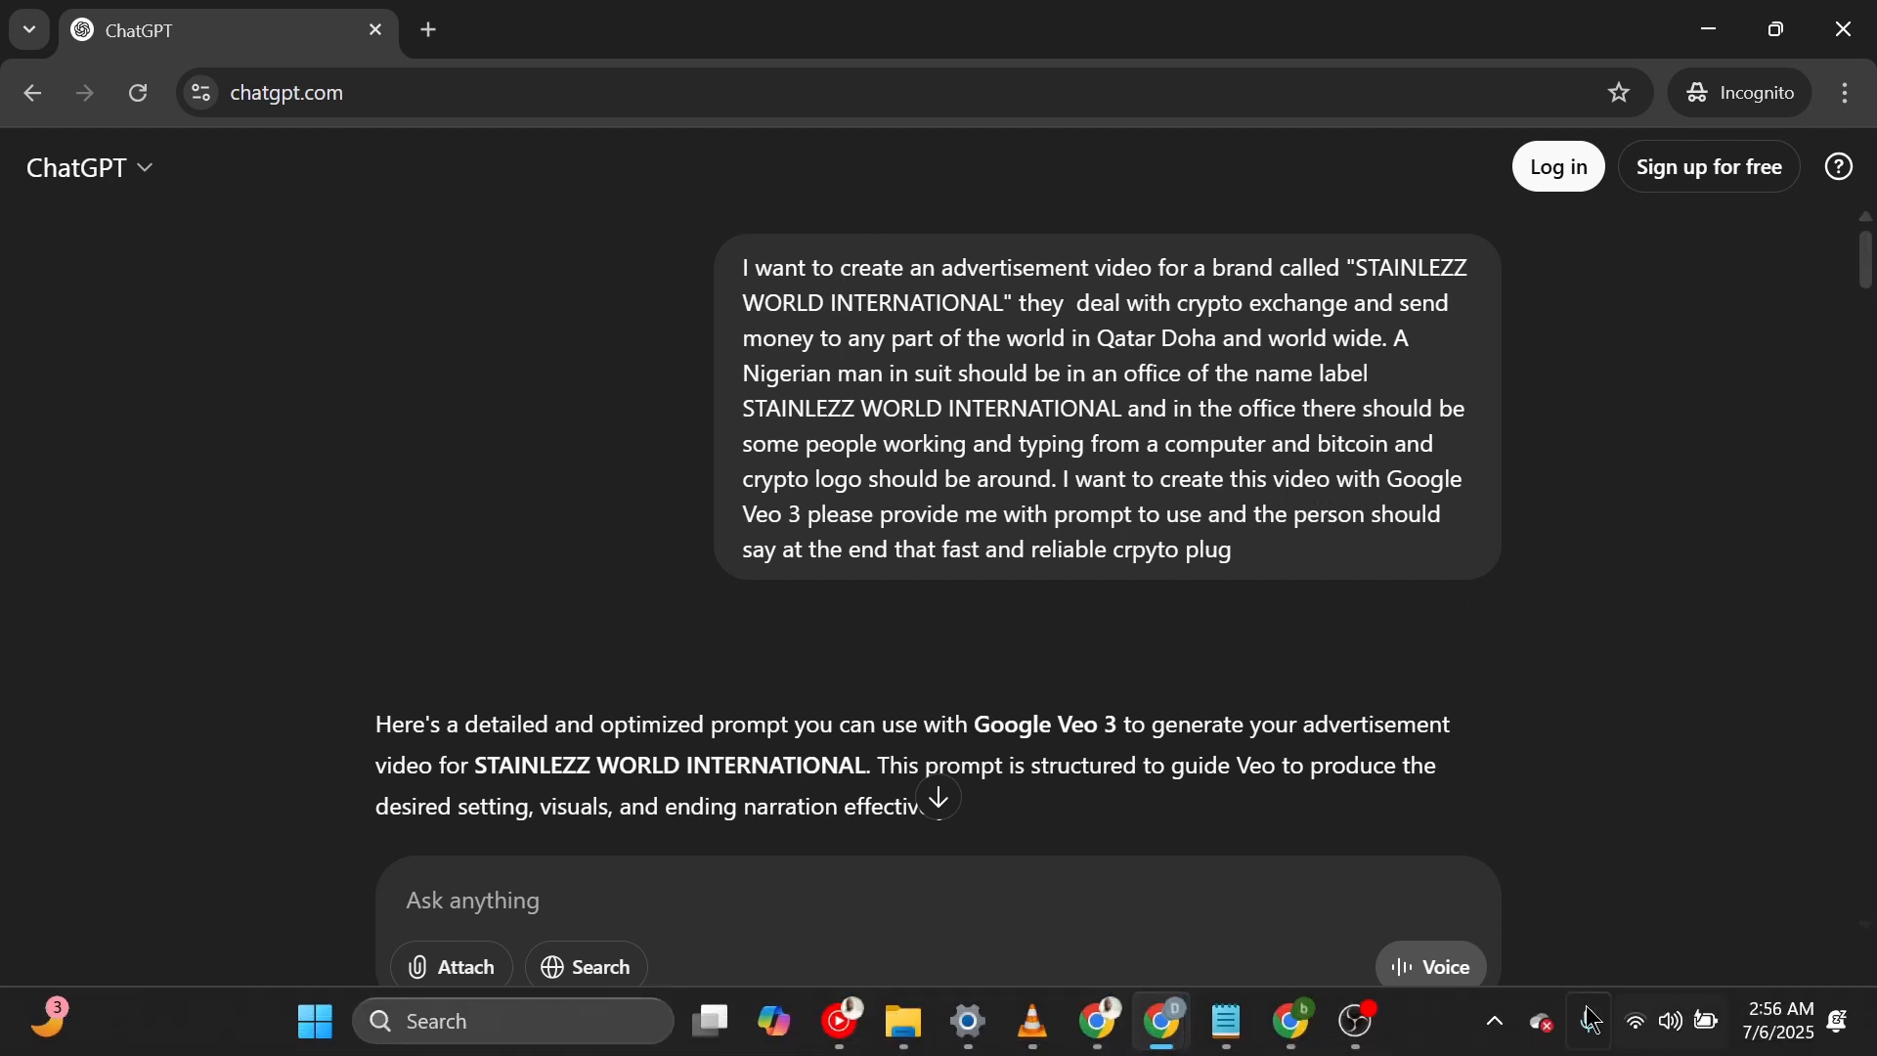
Switch to the Downloads folder in File Explorer, look through its videos, check inside the stain folder and return to Downloads.
{"action": "mouse_move", "coordinate": [907, 1034]}
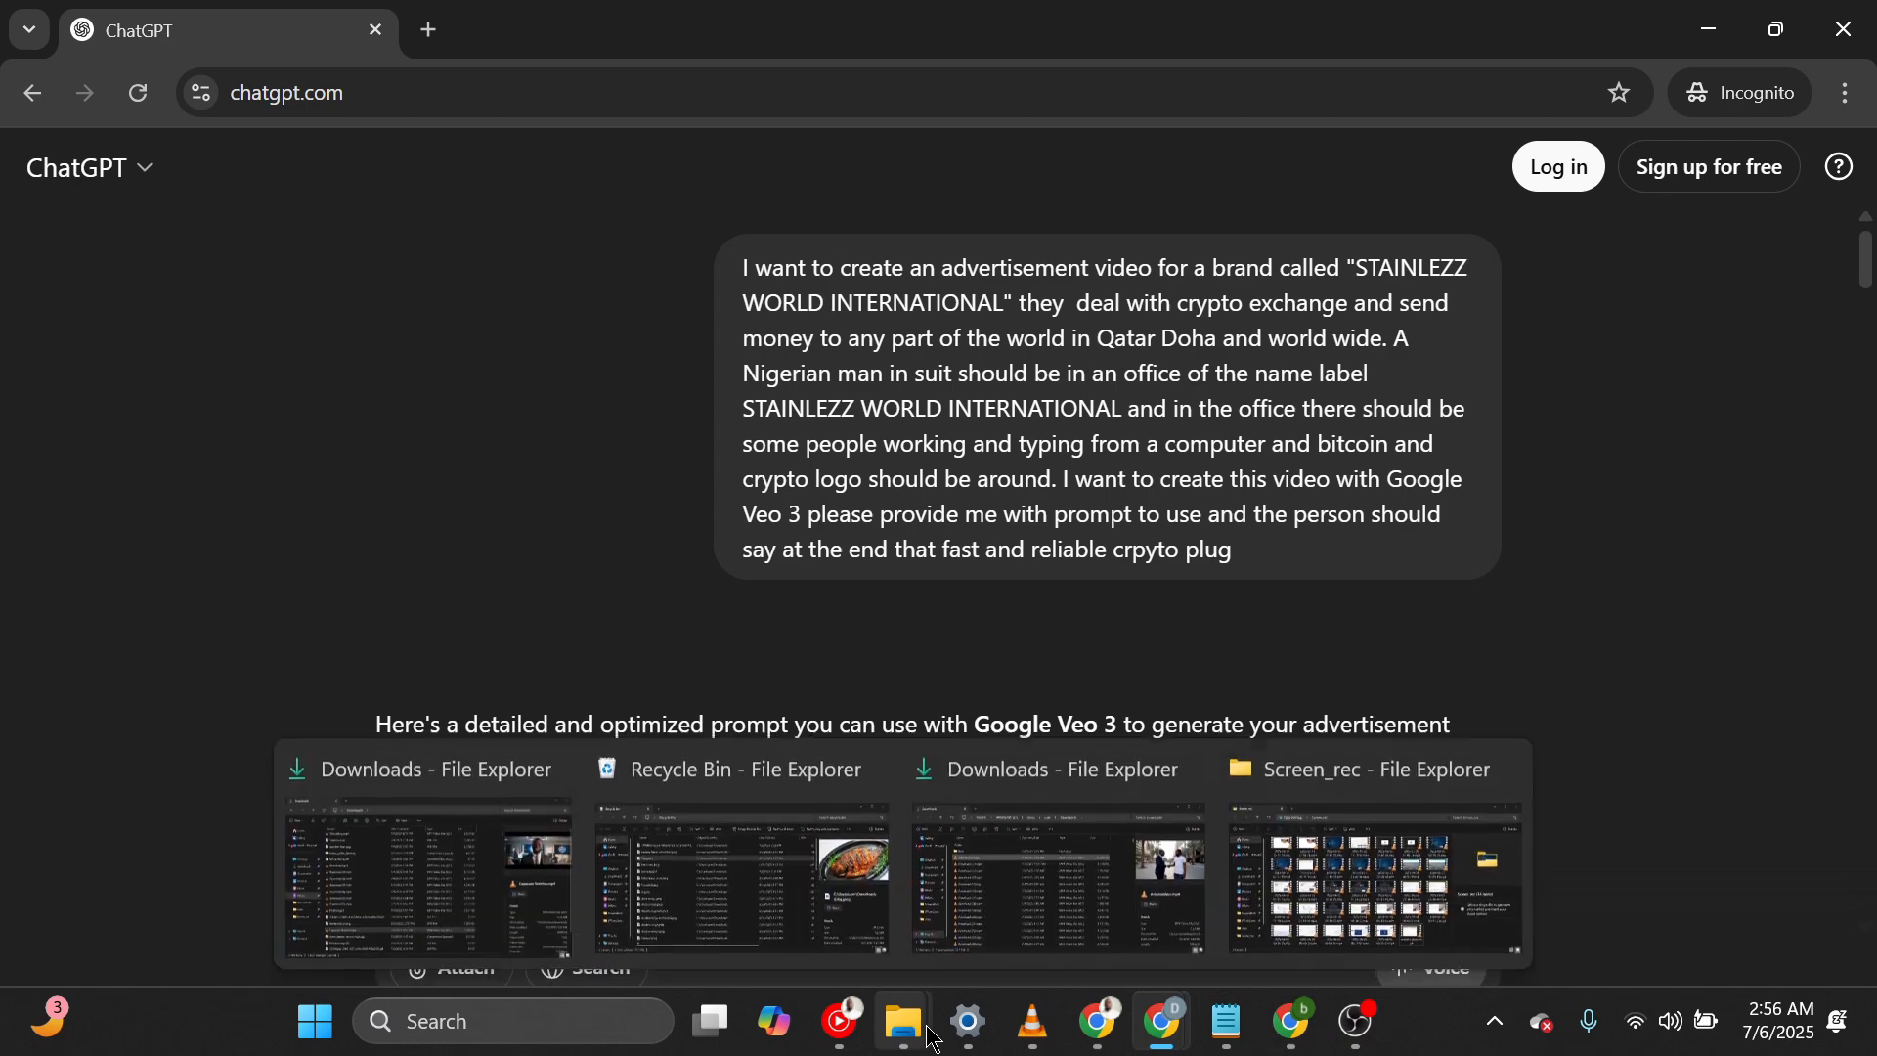
{"action": "left_click", "coordinate": [504, 879]}
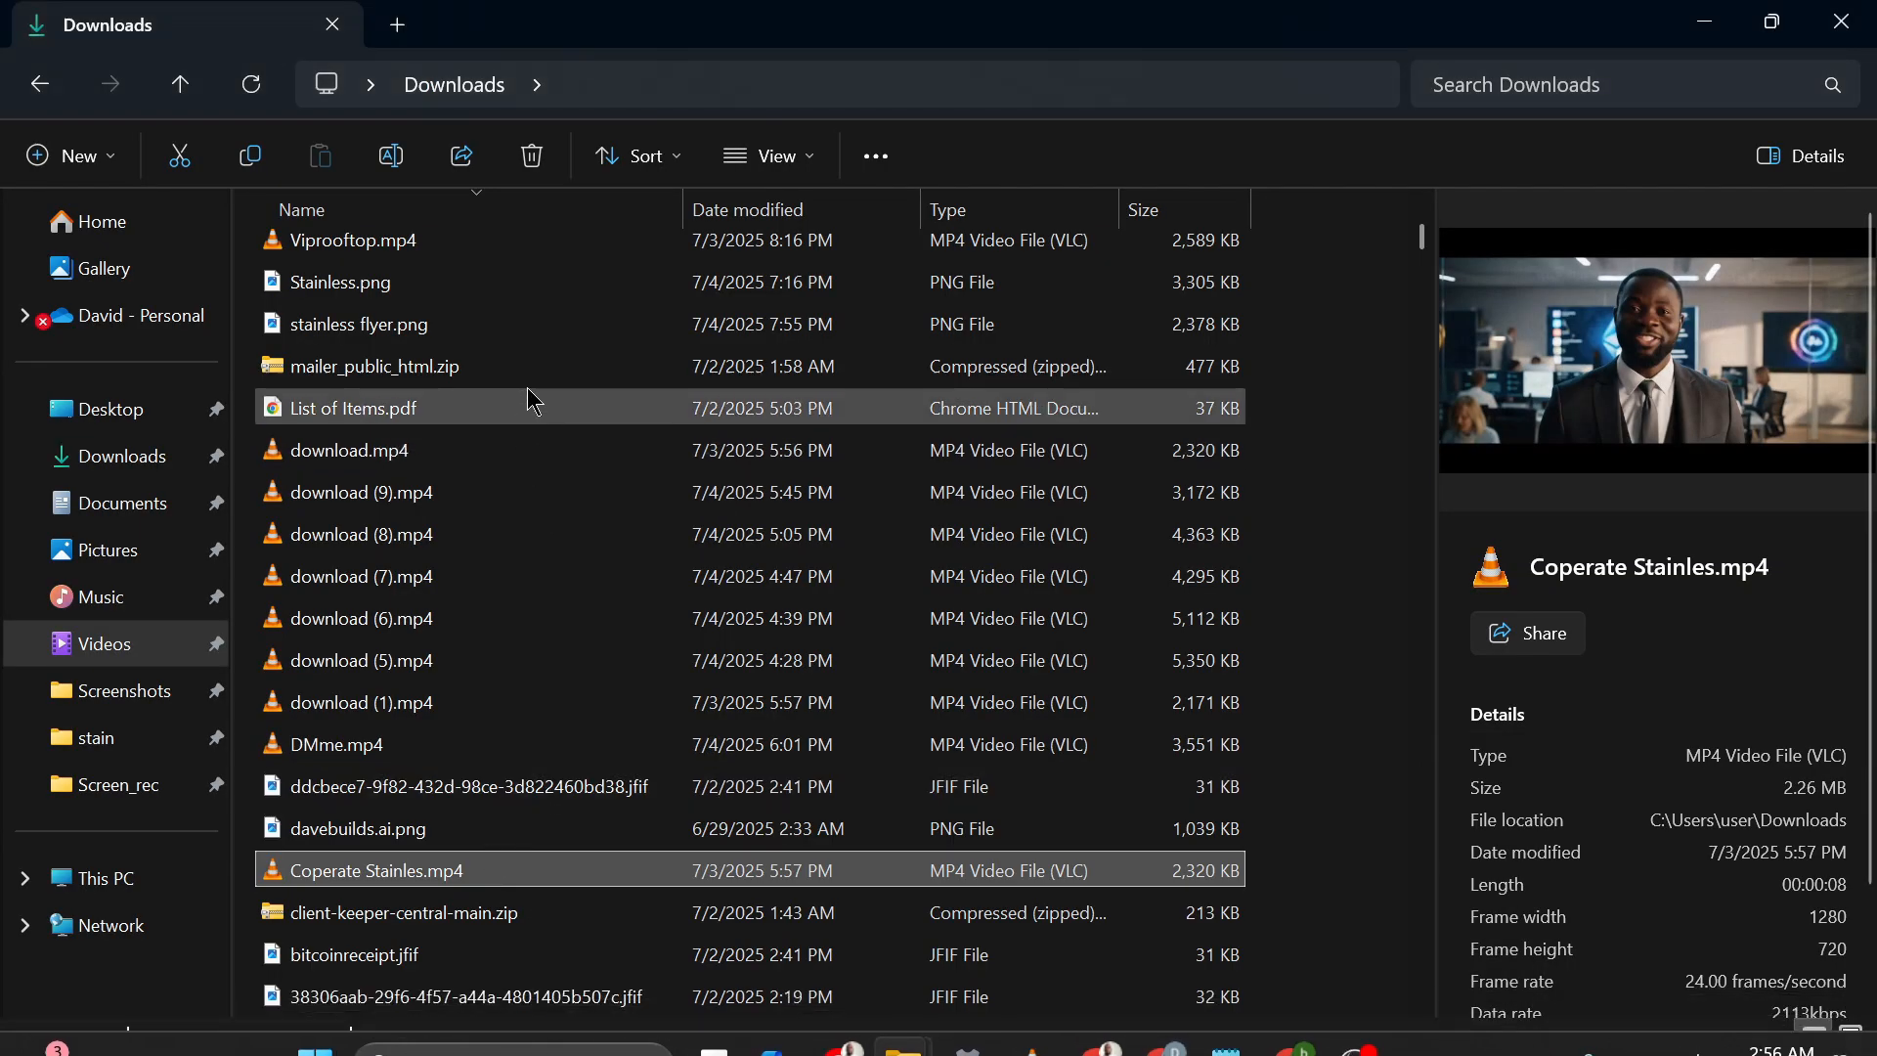
{"action": "scroll", "coordinate": [574, 413], "scroll_direction": "up", "scroll_amount": 3}
{"action": "scroll", "coordinate": [574, 348], "scroll_direction": "up", "scroll_amount": 5}
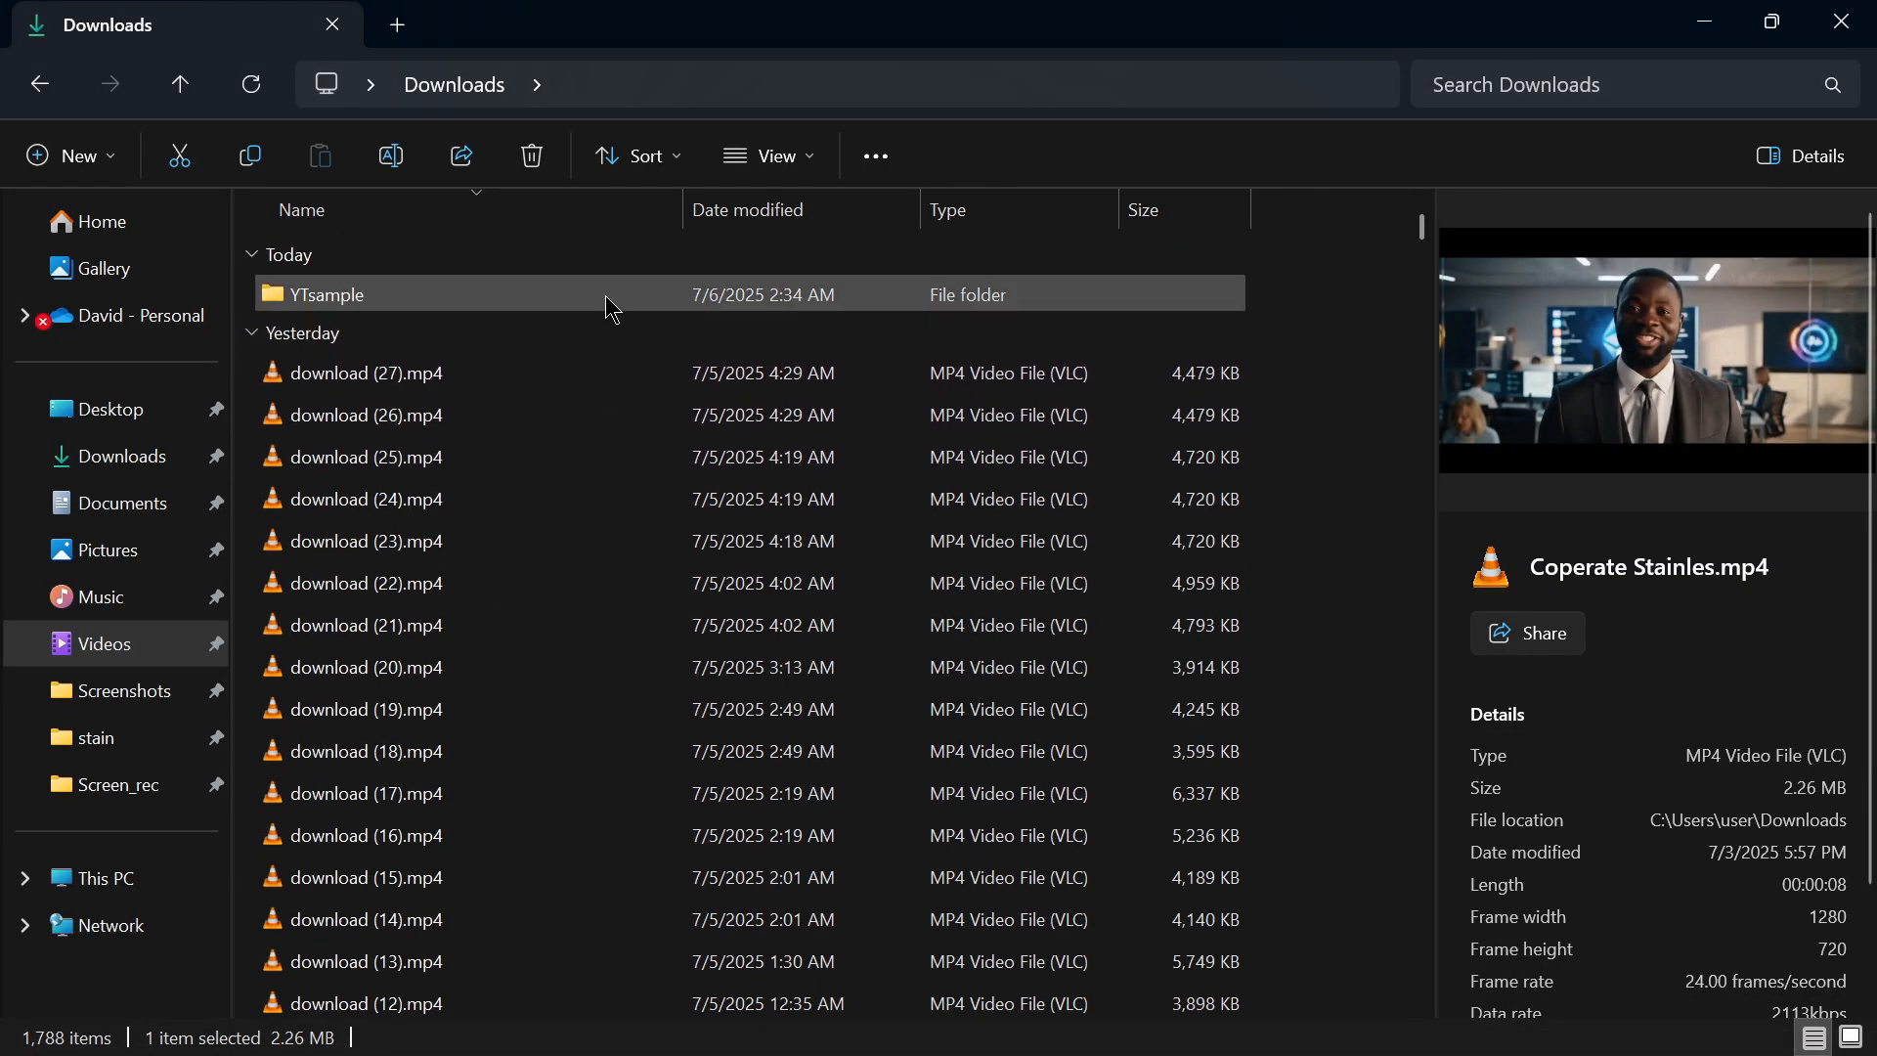
{"action": "scroll", "coordinate": [608, 306], "scroll_direction": "down", "scroll_amount": 3}
{"action": "scroll", "coordinate": [625, 478], "scroll_direction": "down", "scroll_amount": 2}
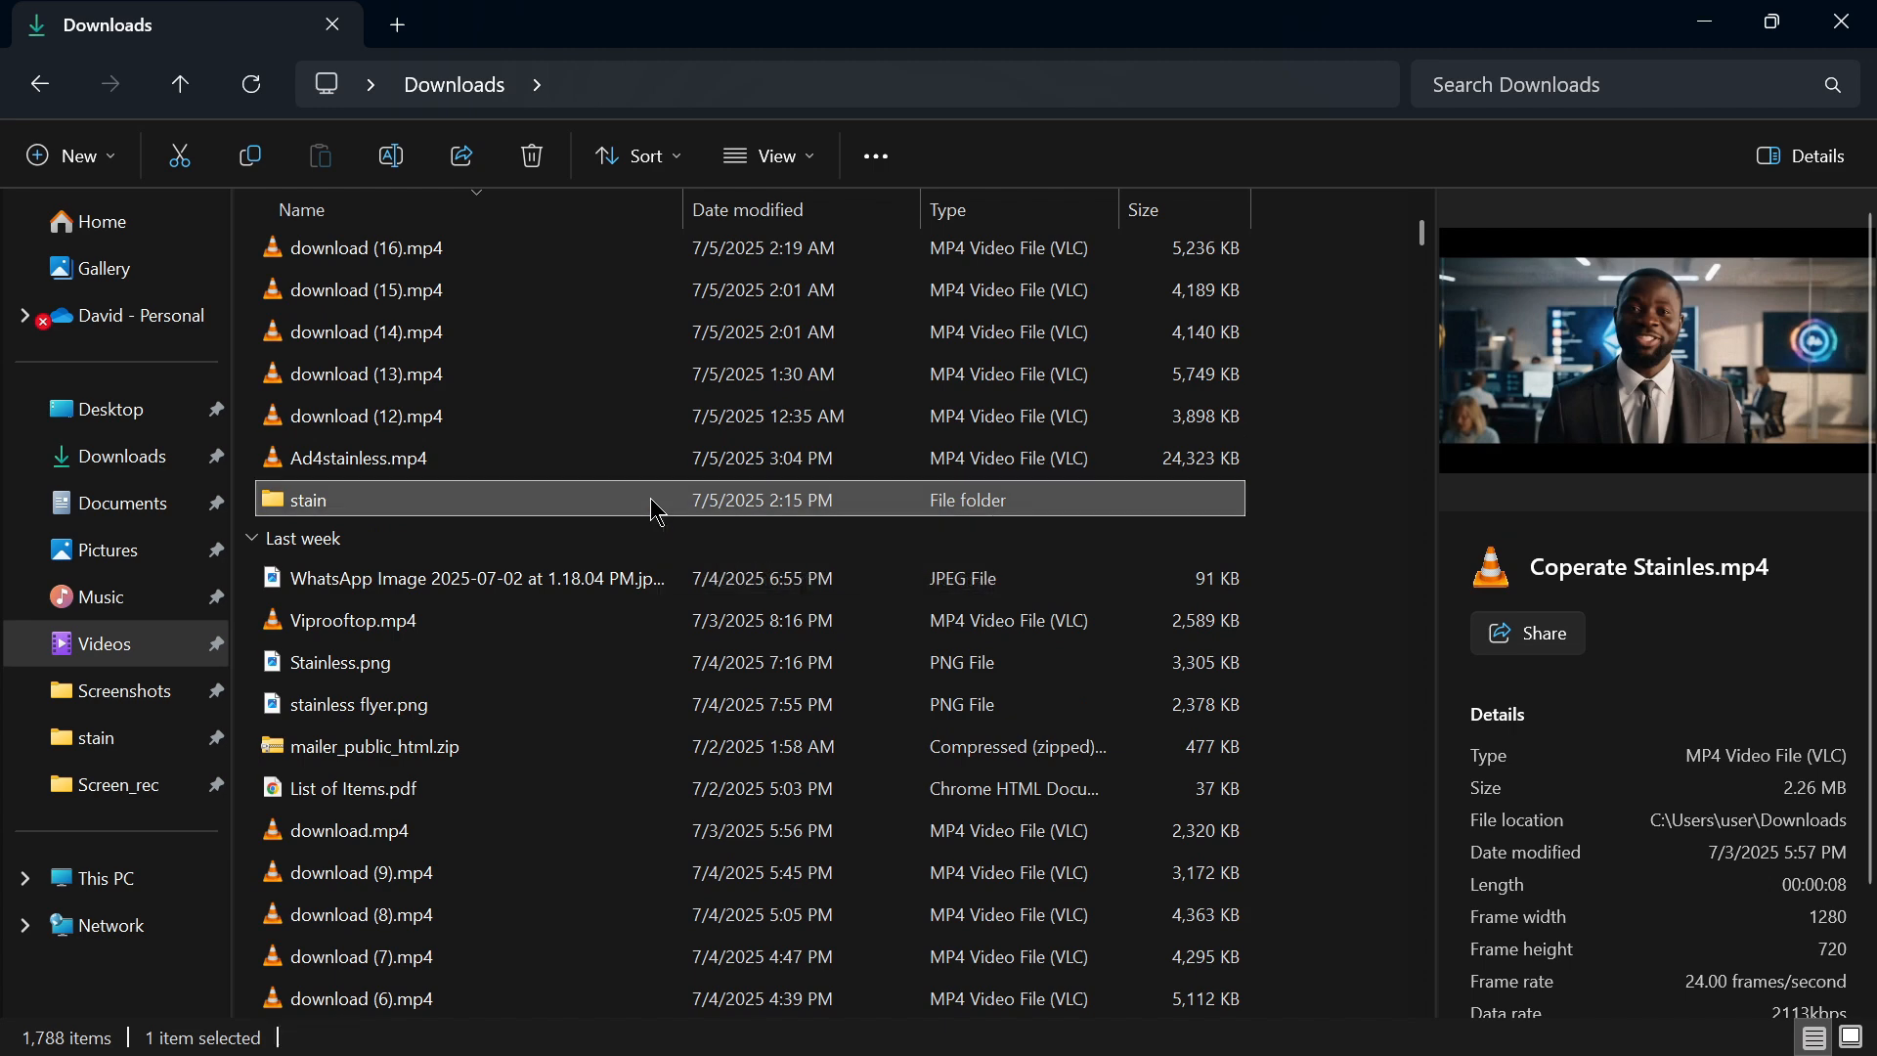
{"action": "double_click", "coordinate": [655, 500]}
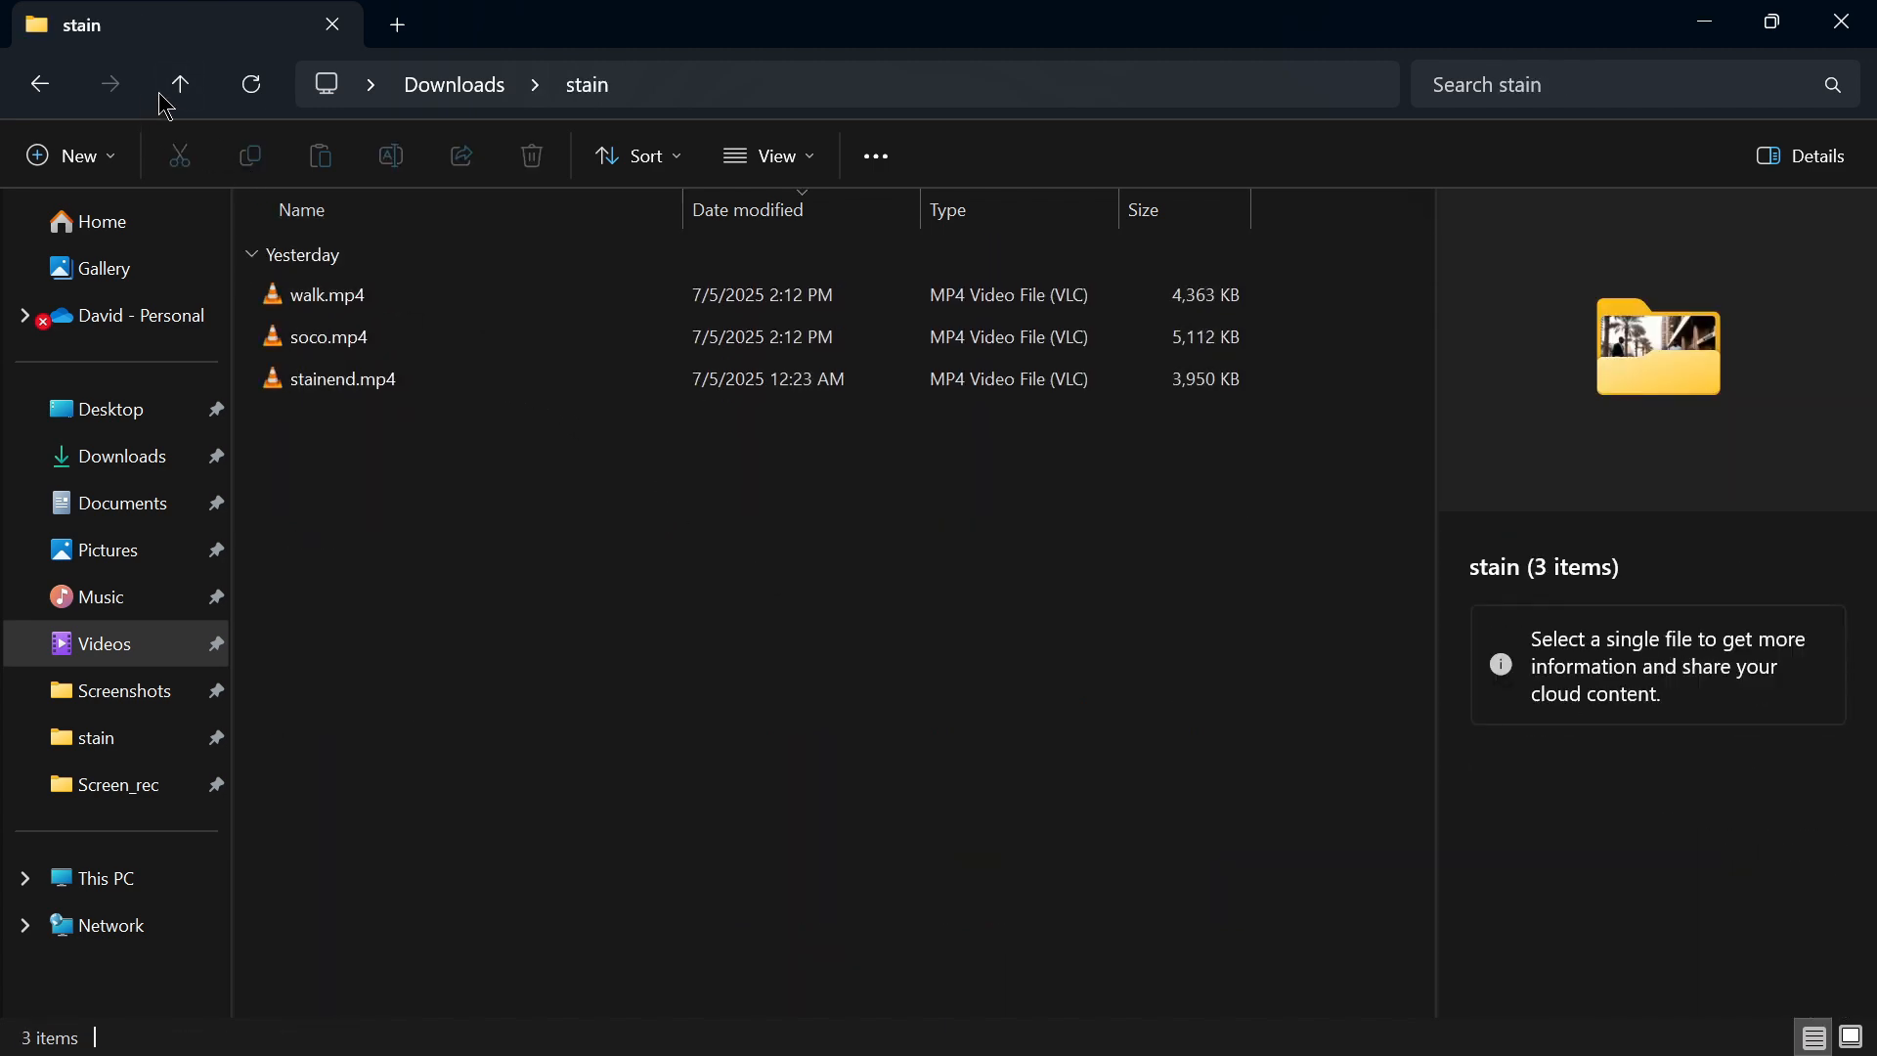
{"action": "left_click", "coordinate": [30, 102]}
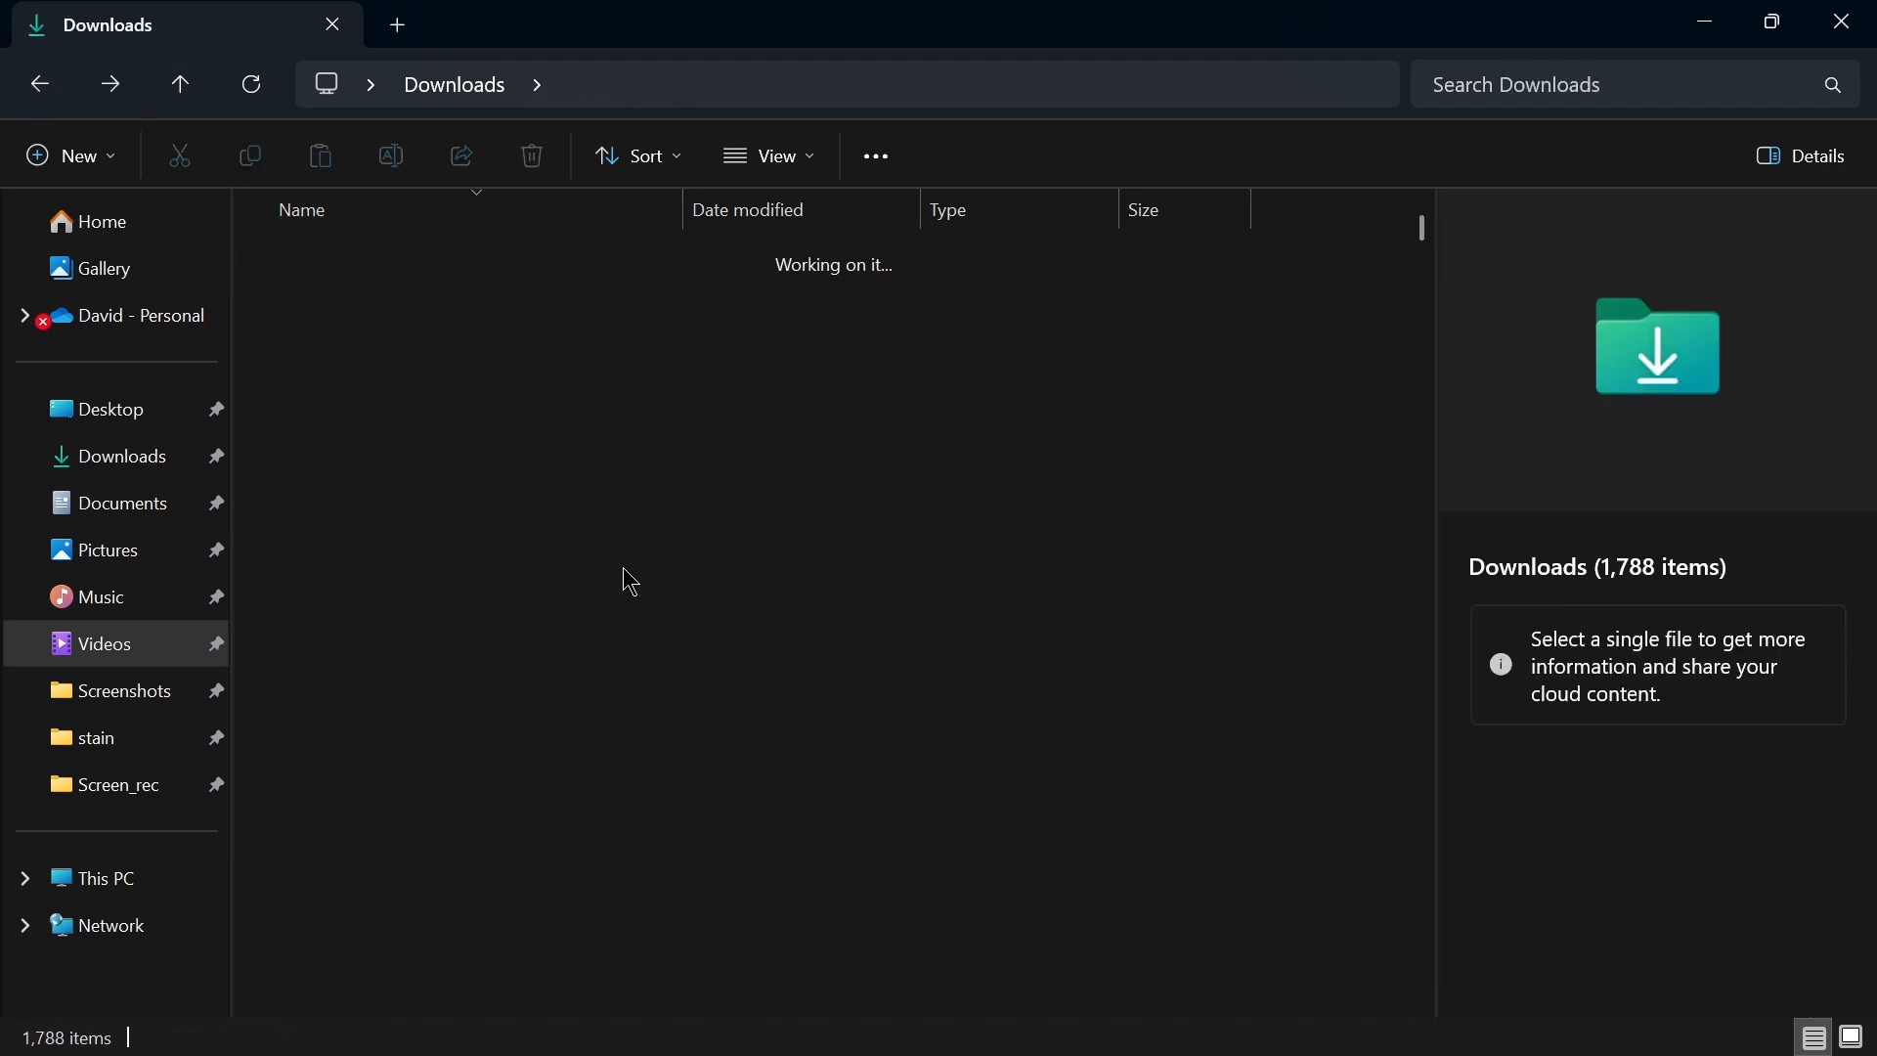
{"action": "scroll", "coordinate": [482, 614], "scroll_direction": "down", "scroll_amount": 1}
{"action": "scroll", "coordinate": [558, 650], "scroll_direction": "down", "scroll_amount": 1}
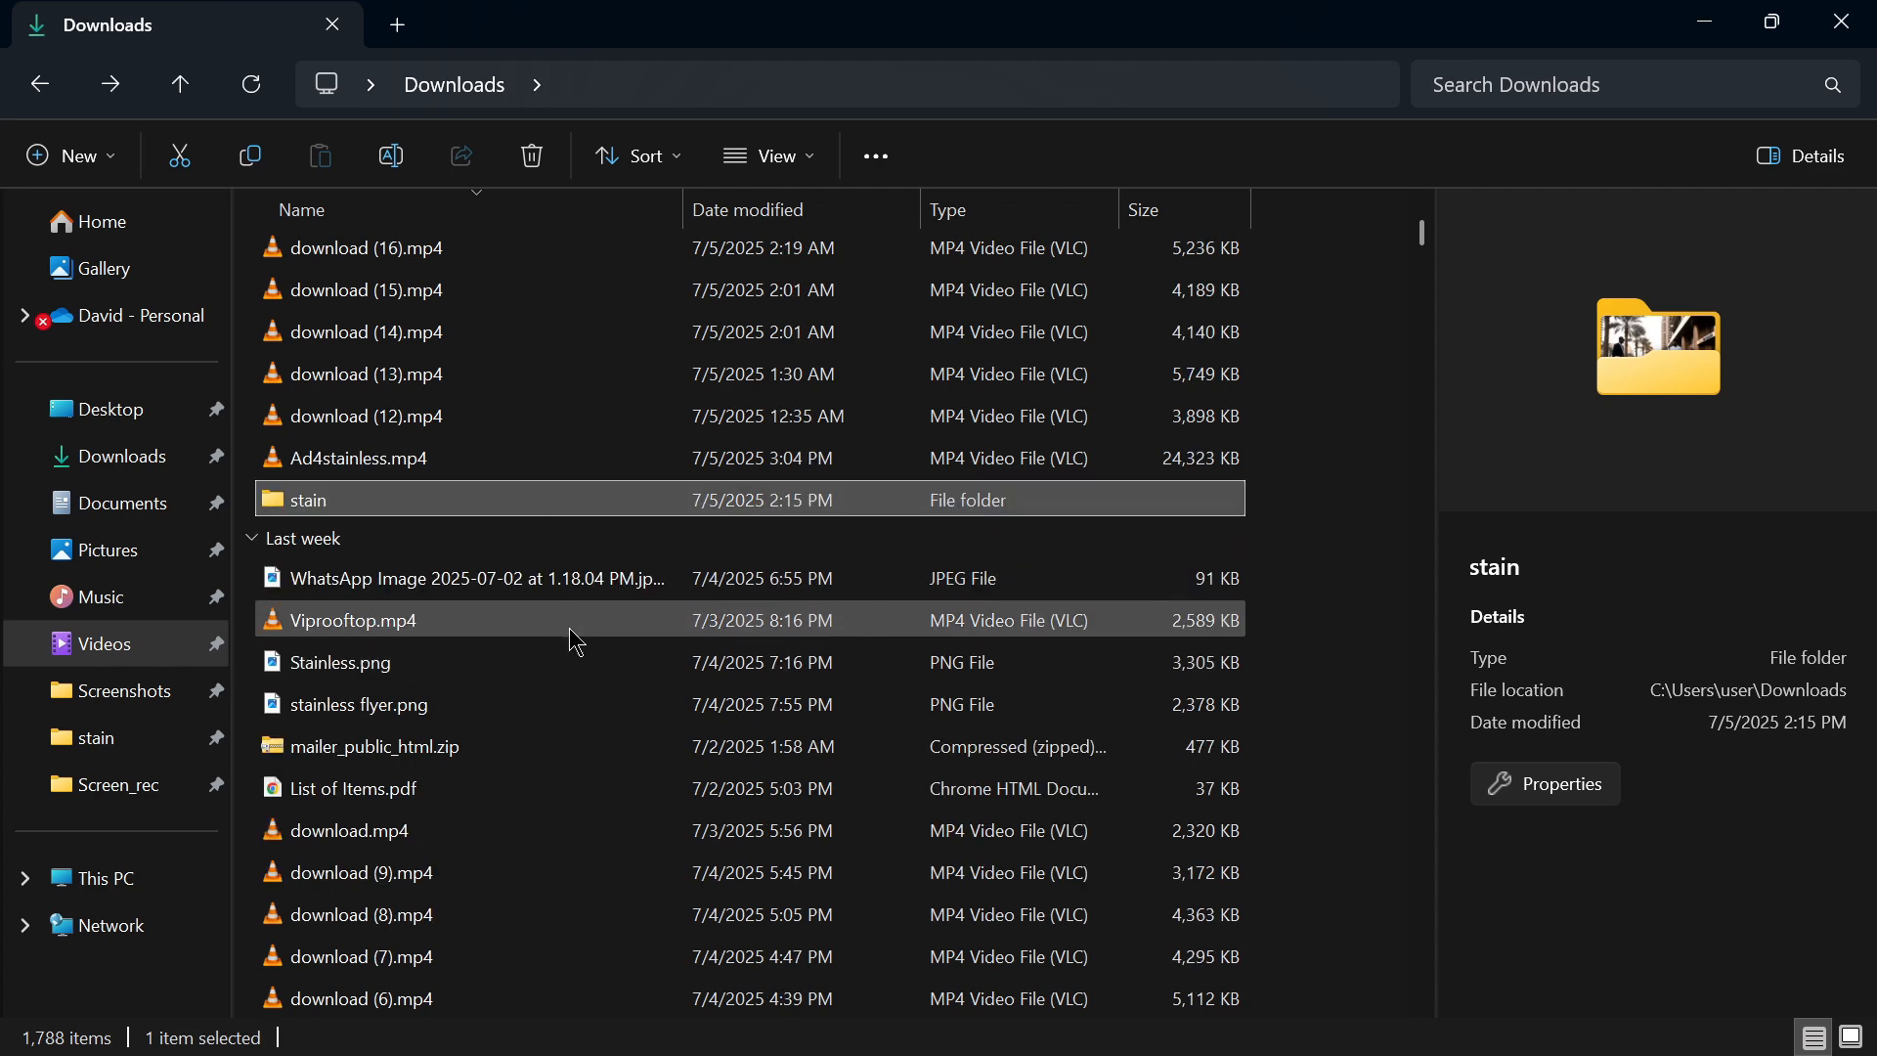
Preview the details of Ad4stainless.mp4, play Coperate Stainles.mp4 in a maximized VLC window and close the player.
{"action": "left_click", "coordinate": [469, 471]}
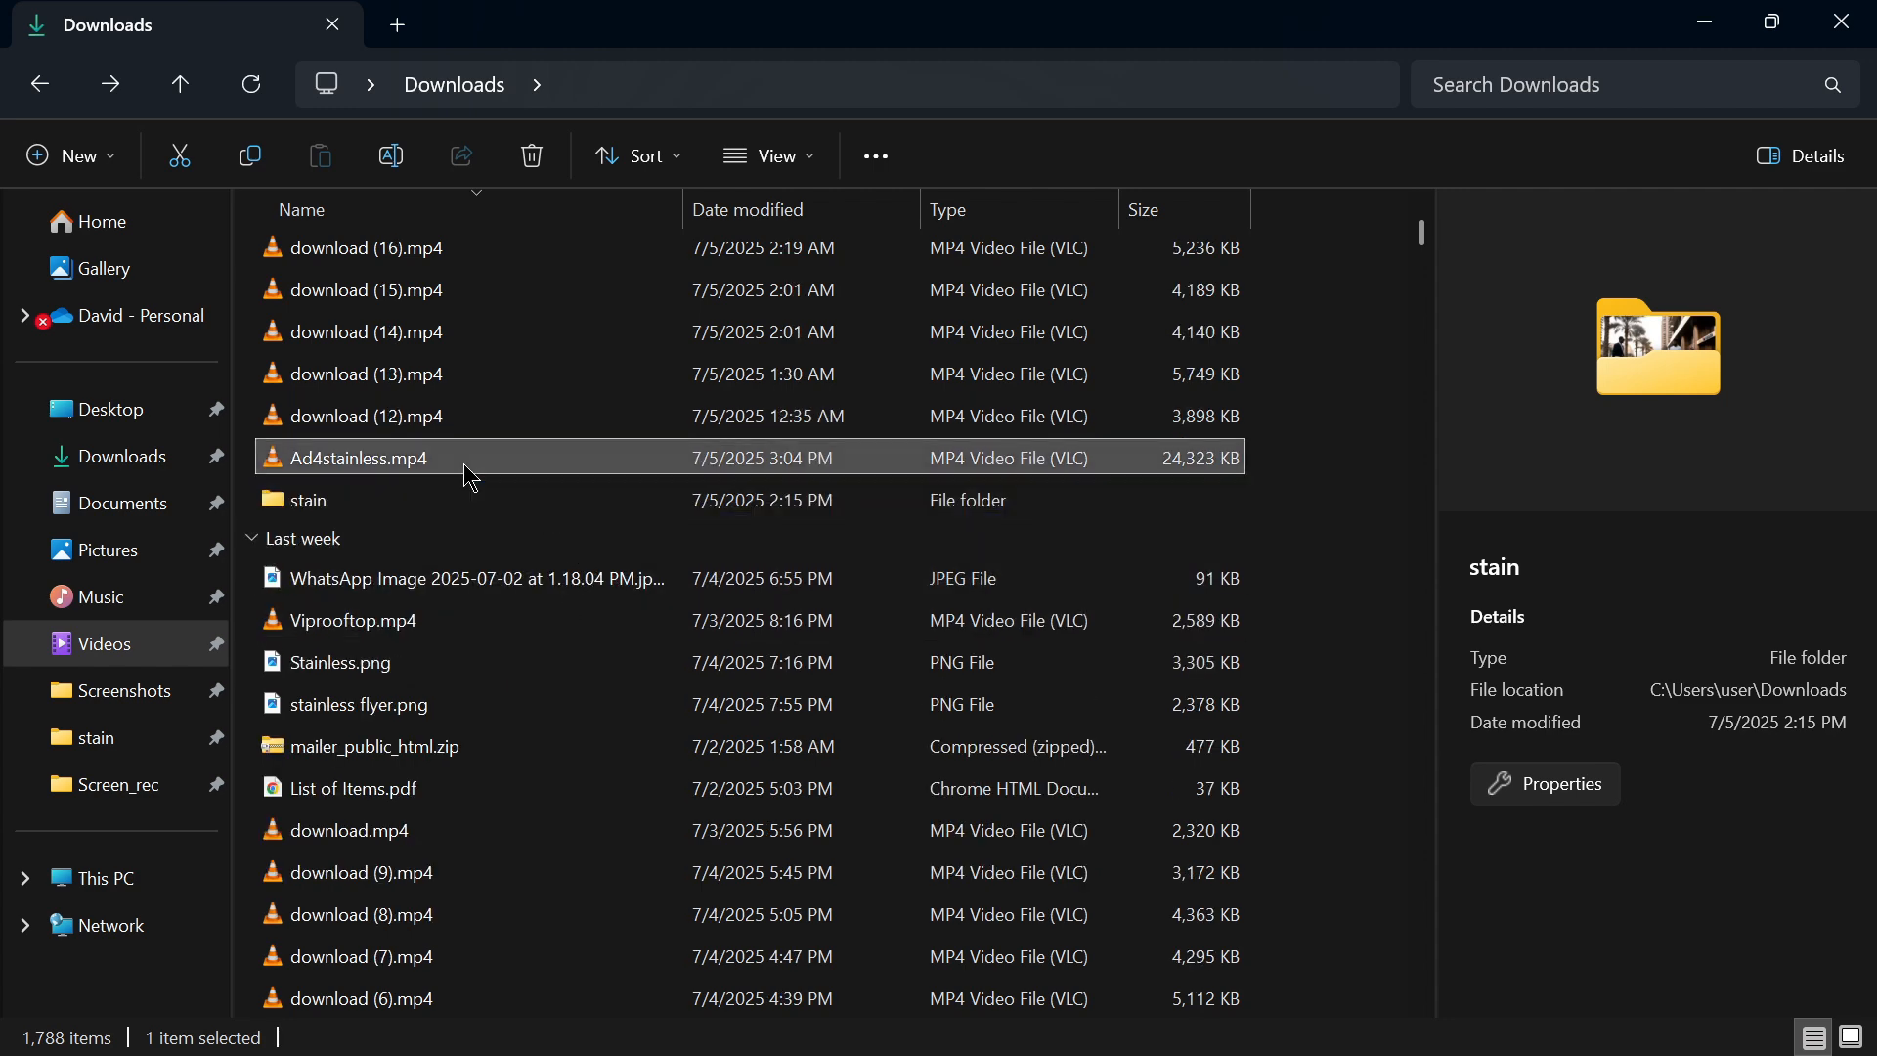
{"action": "scroll", "coordinate": [537, 567], "scroll_direction": "down", "scroll_amount": 2}
{"action": "scroll", "coordinate": [587, 665], "scroll_direction": "down", "scroll_amount": 1}
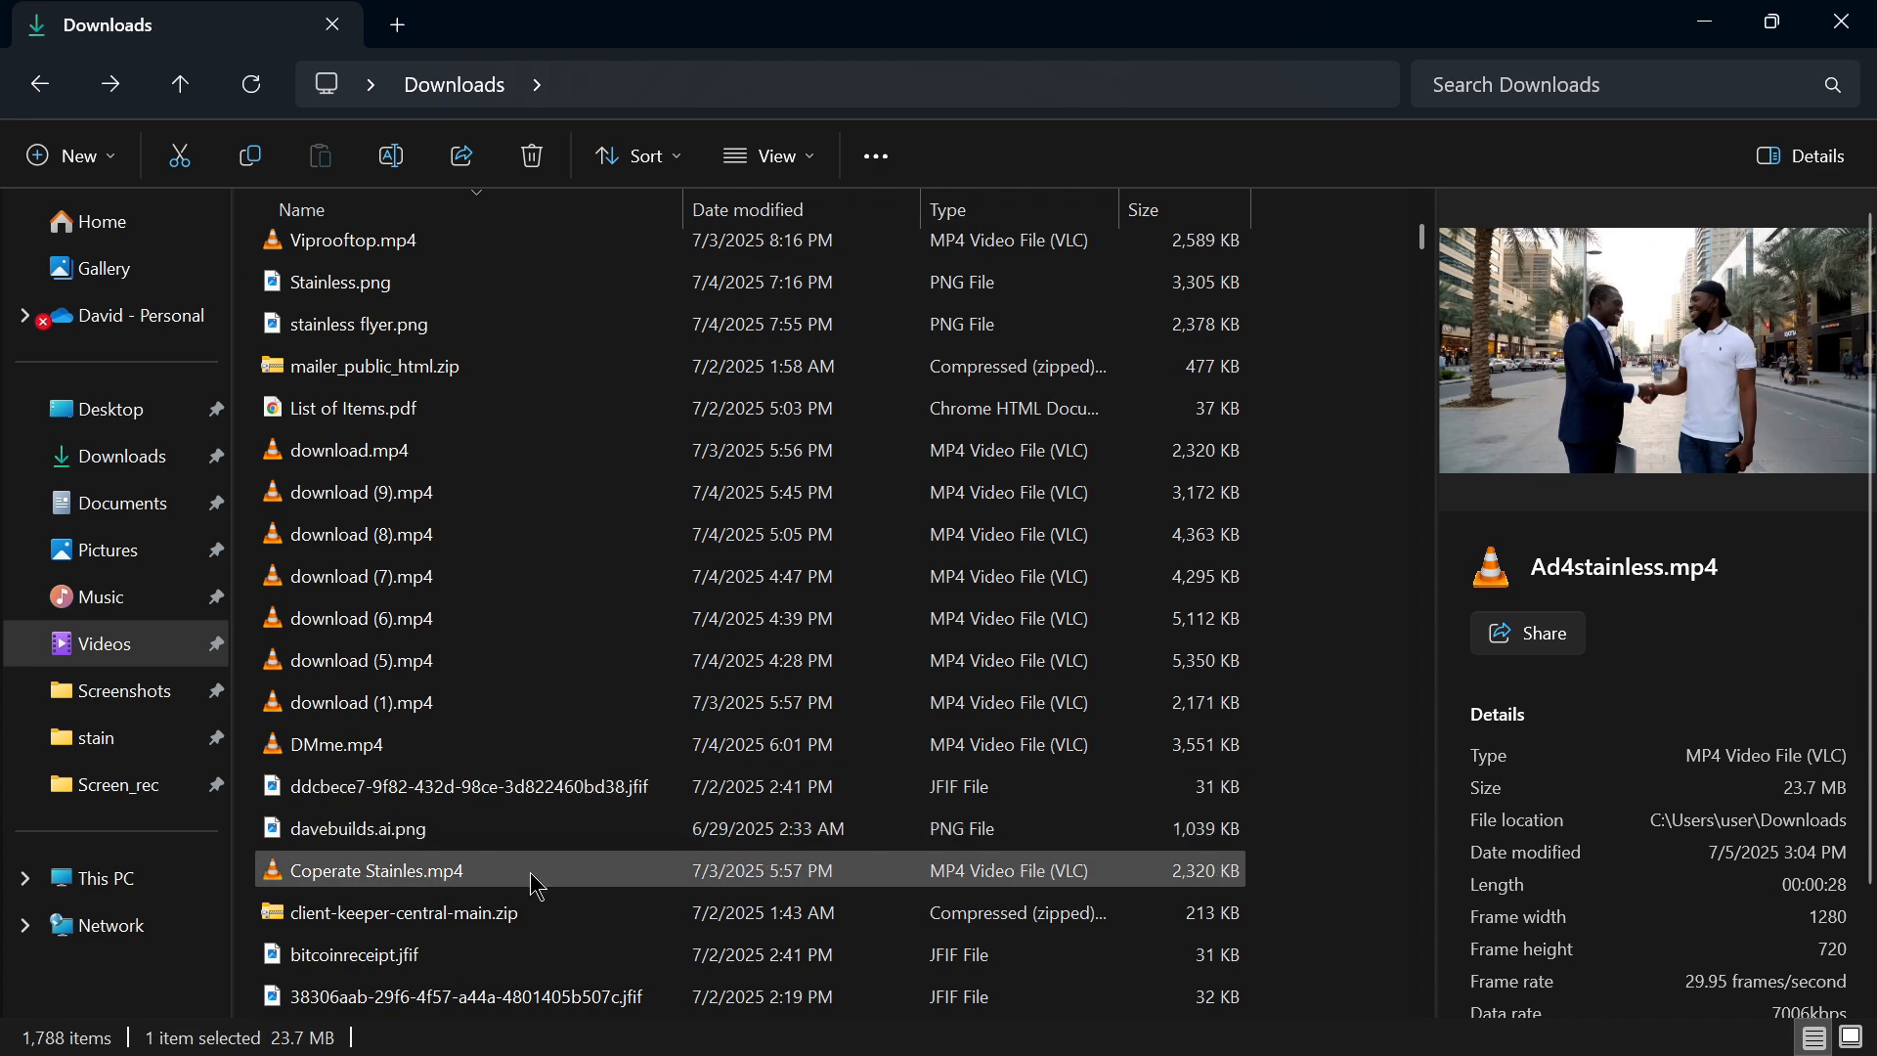
{"action": "left_click", "coordinate": [647, 888]}
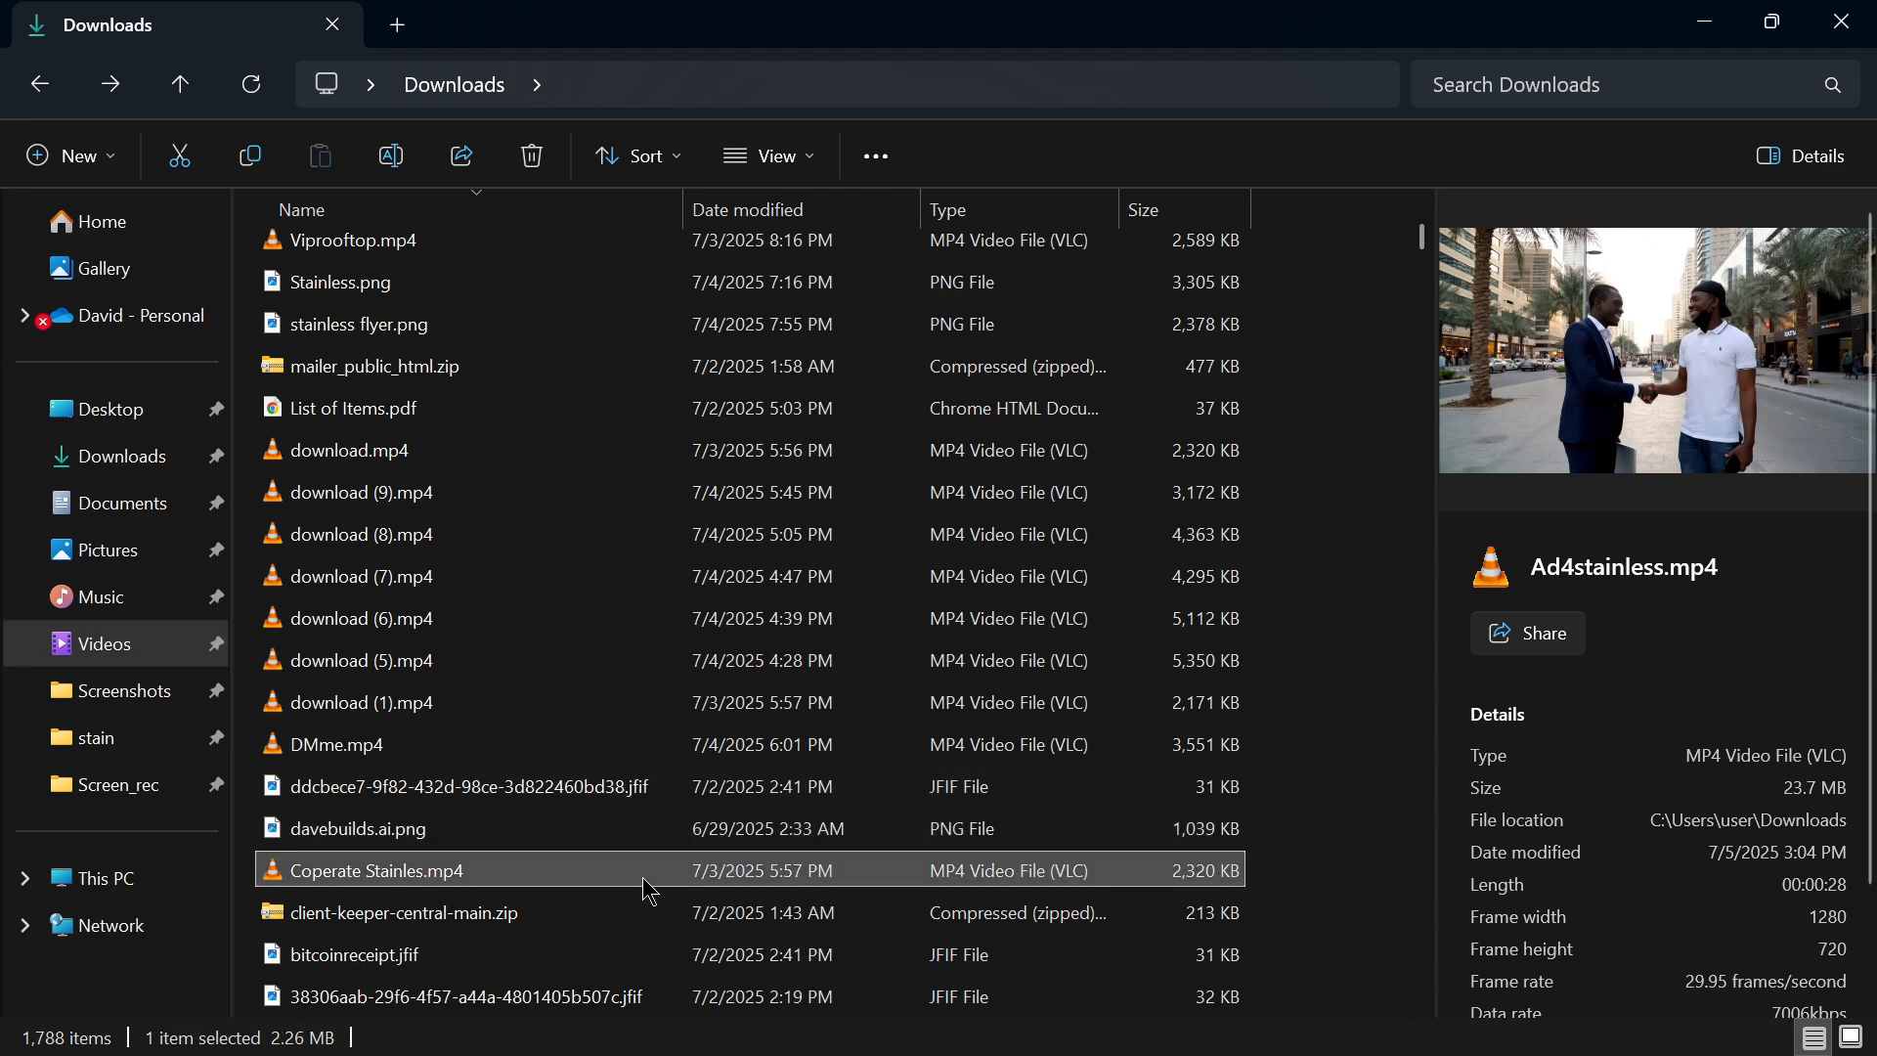
{"action": "double_click", "coordinate": [646, 880]}
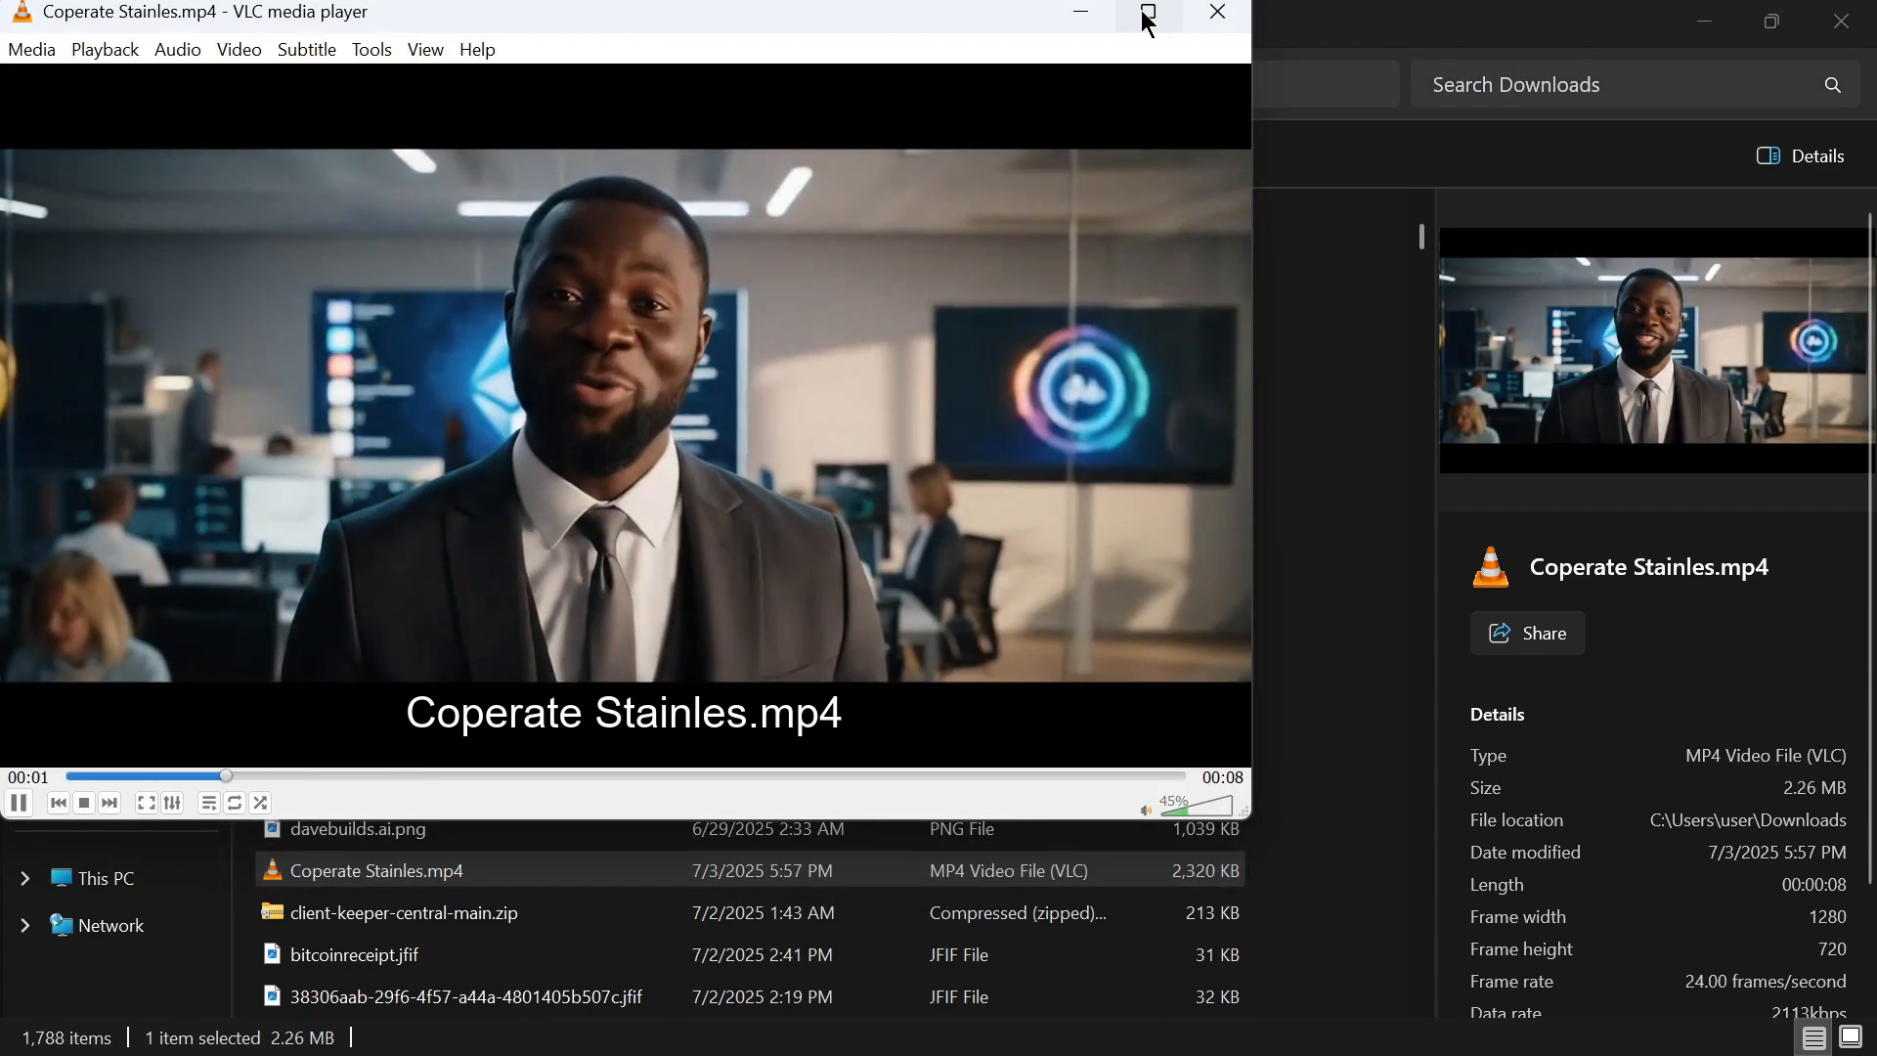
{"action": "left_click", "coordinate": [1145, 13]}
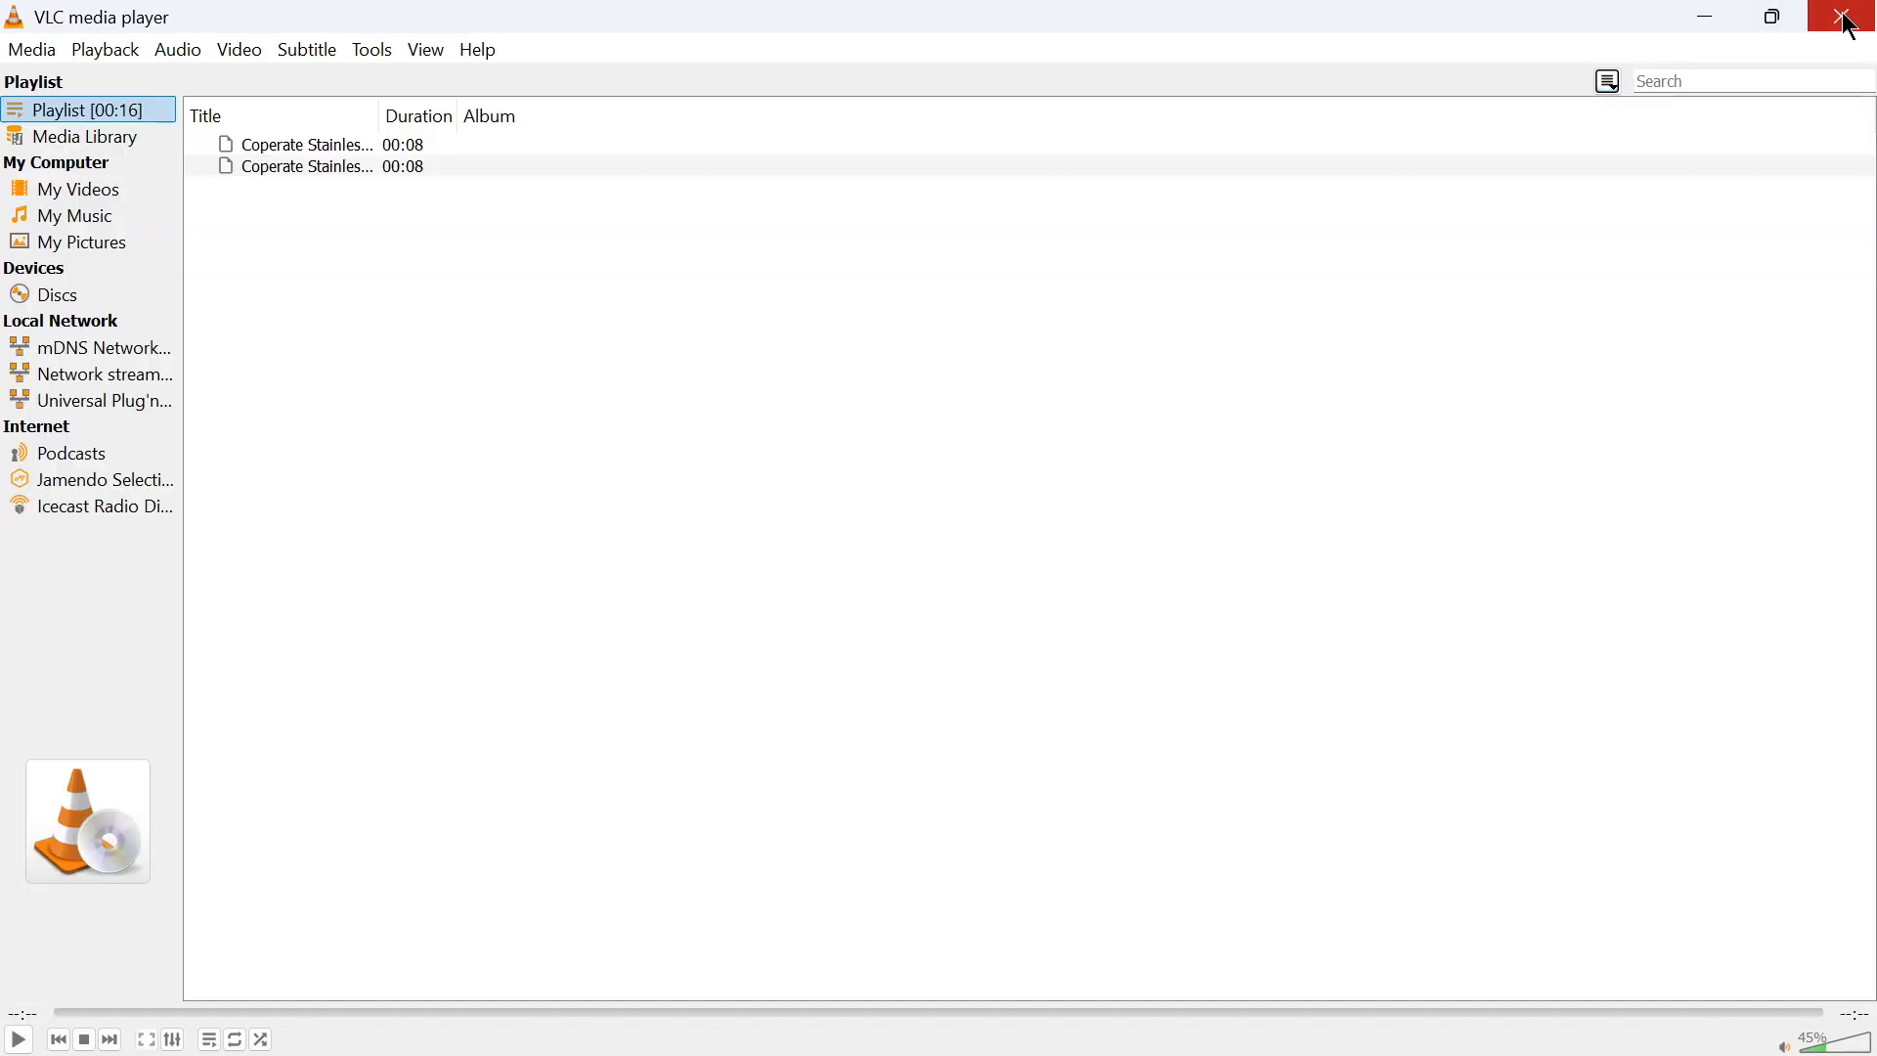
{"action": "left_click", "coordinate": [1844, 17]}
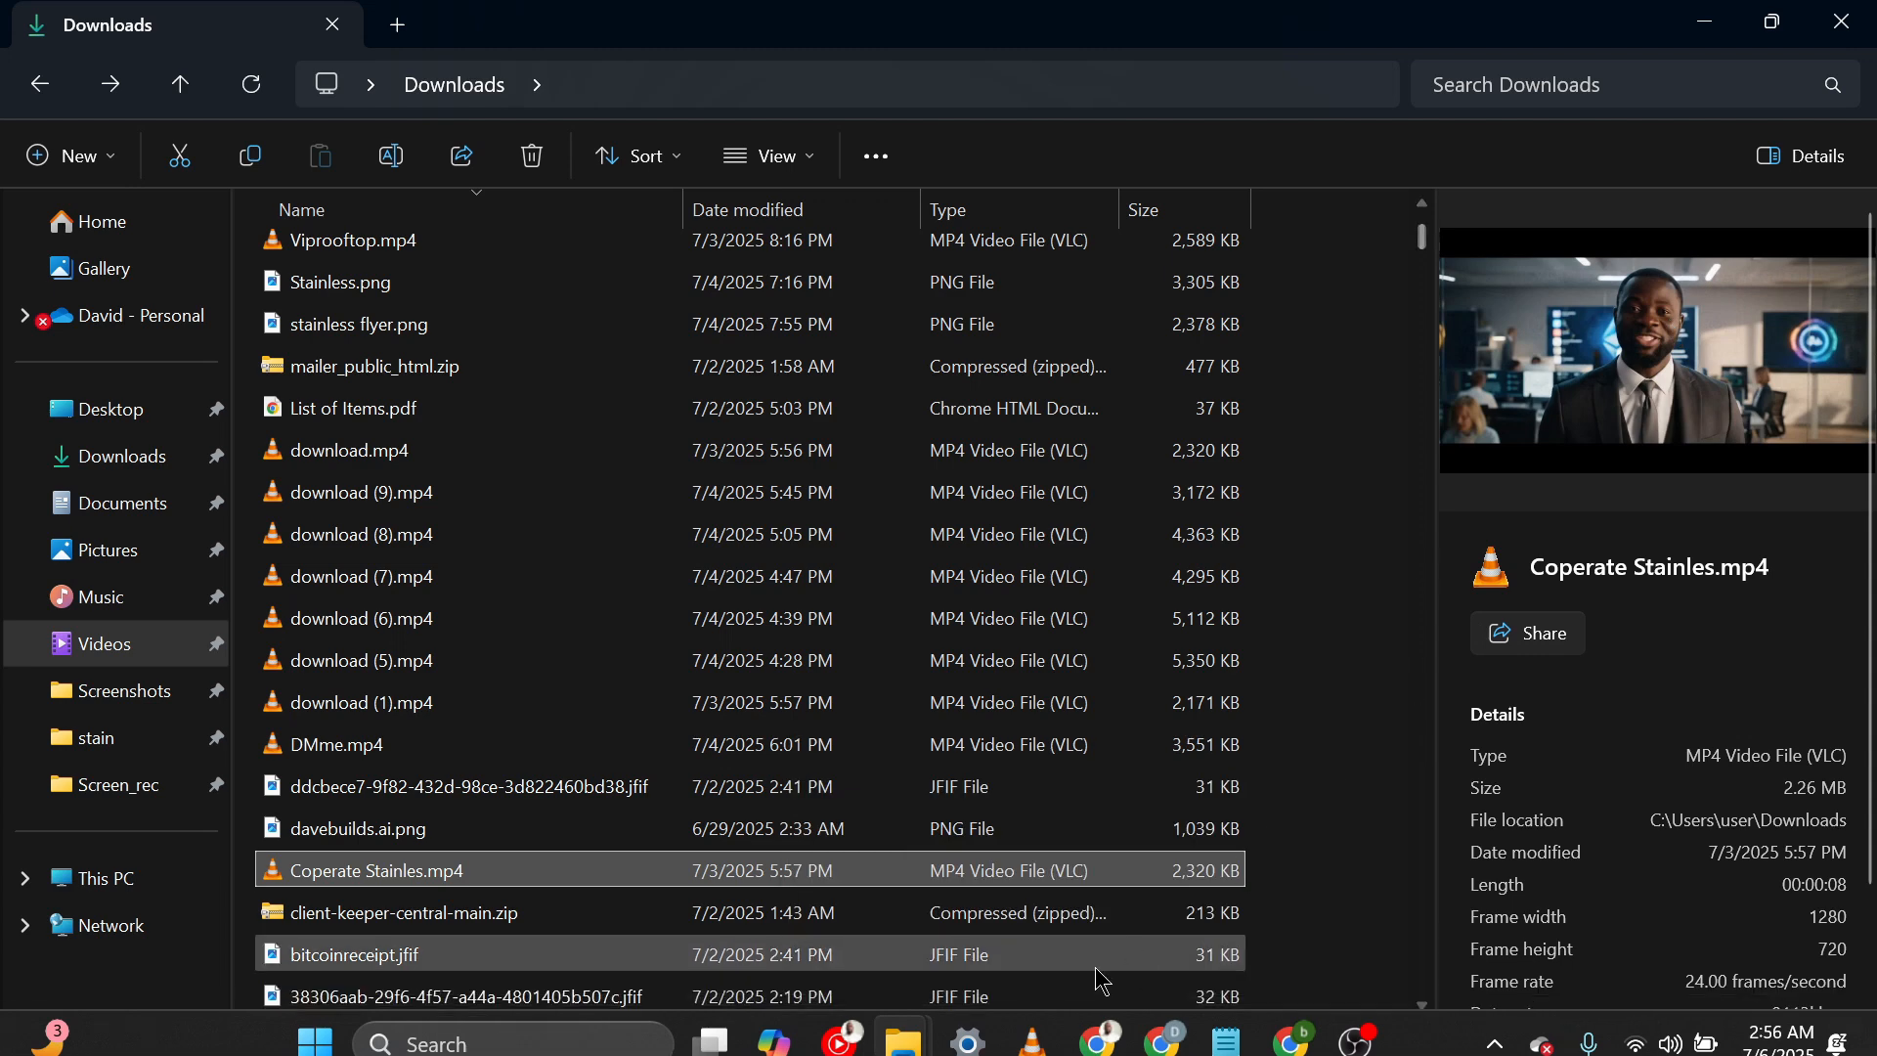
Replay Coperate Stainles.mp4, pause it on the closing brand logo and minimize the player.
{"action": "double_click", "coordinate": [795, 879]}
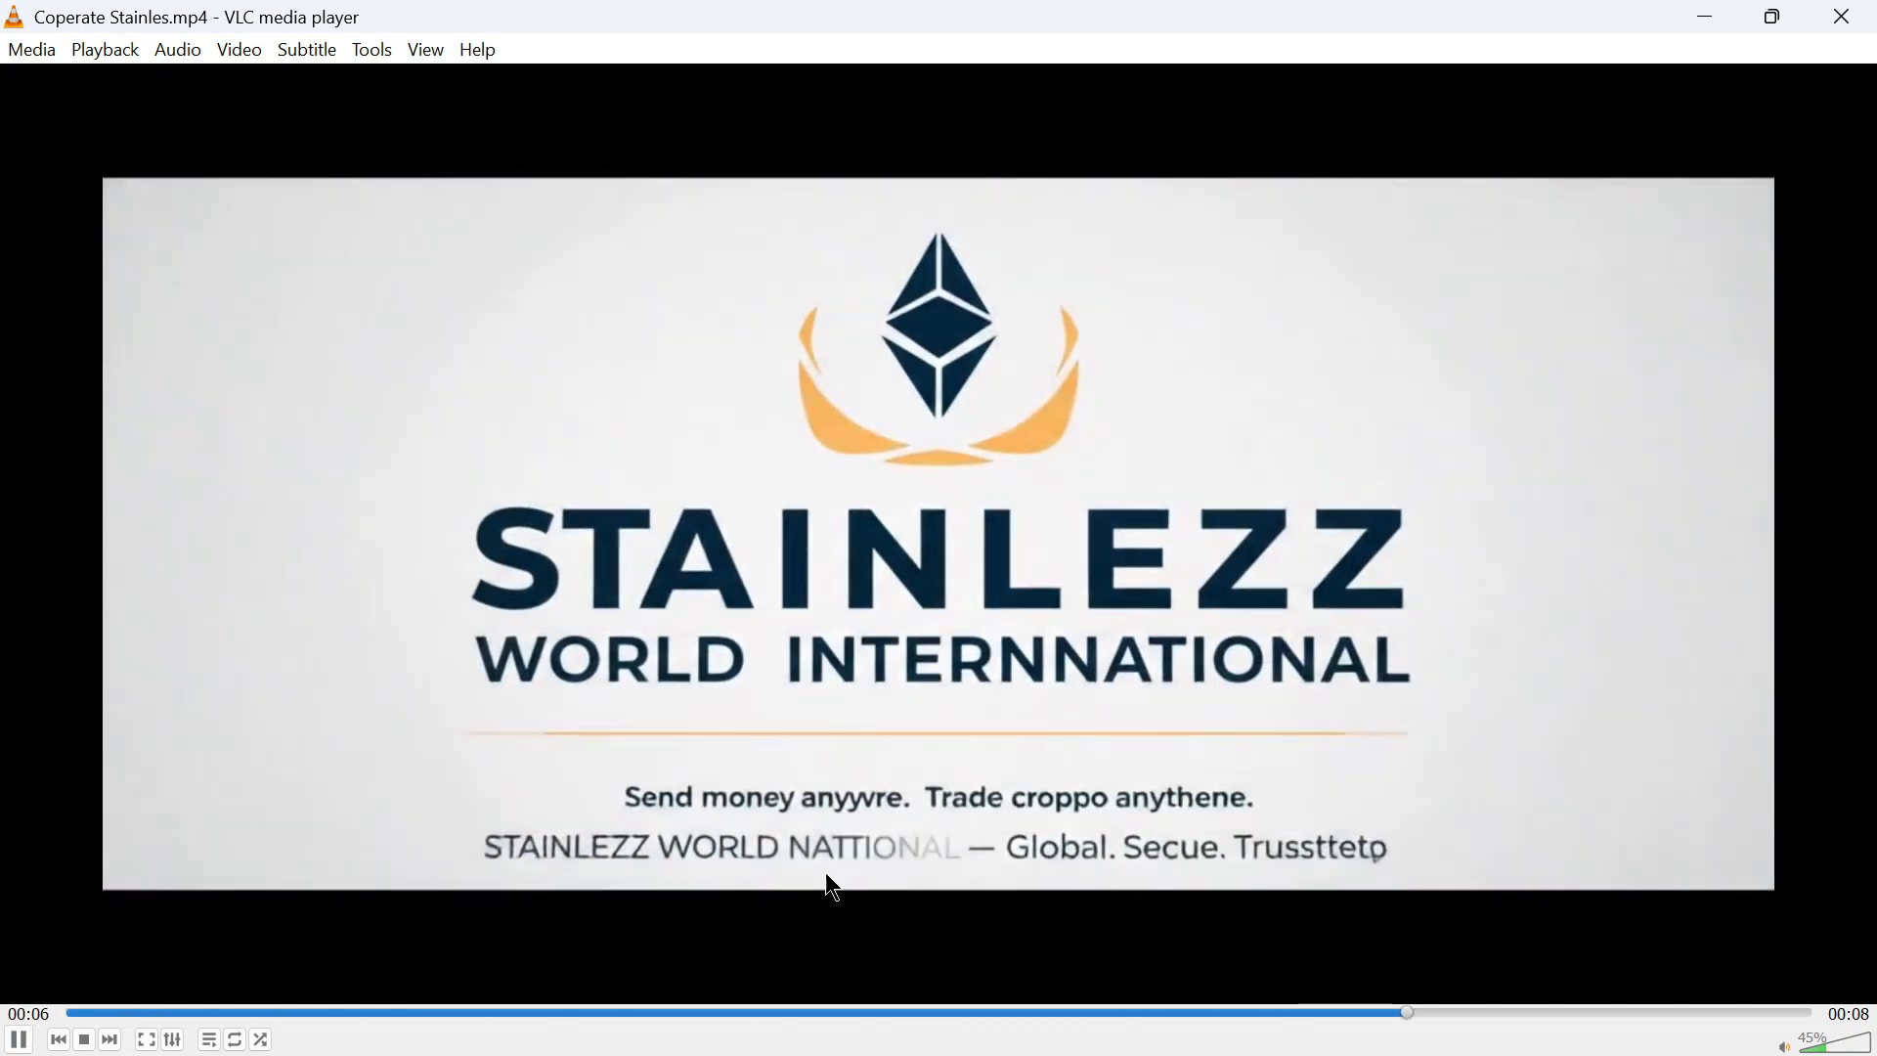
{"action": "left_click", "coordinate": [18, 1040]}
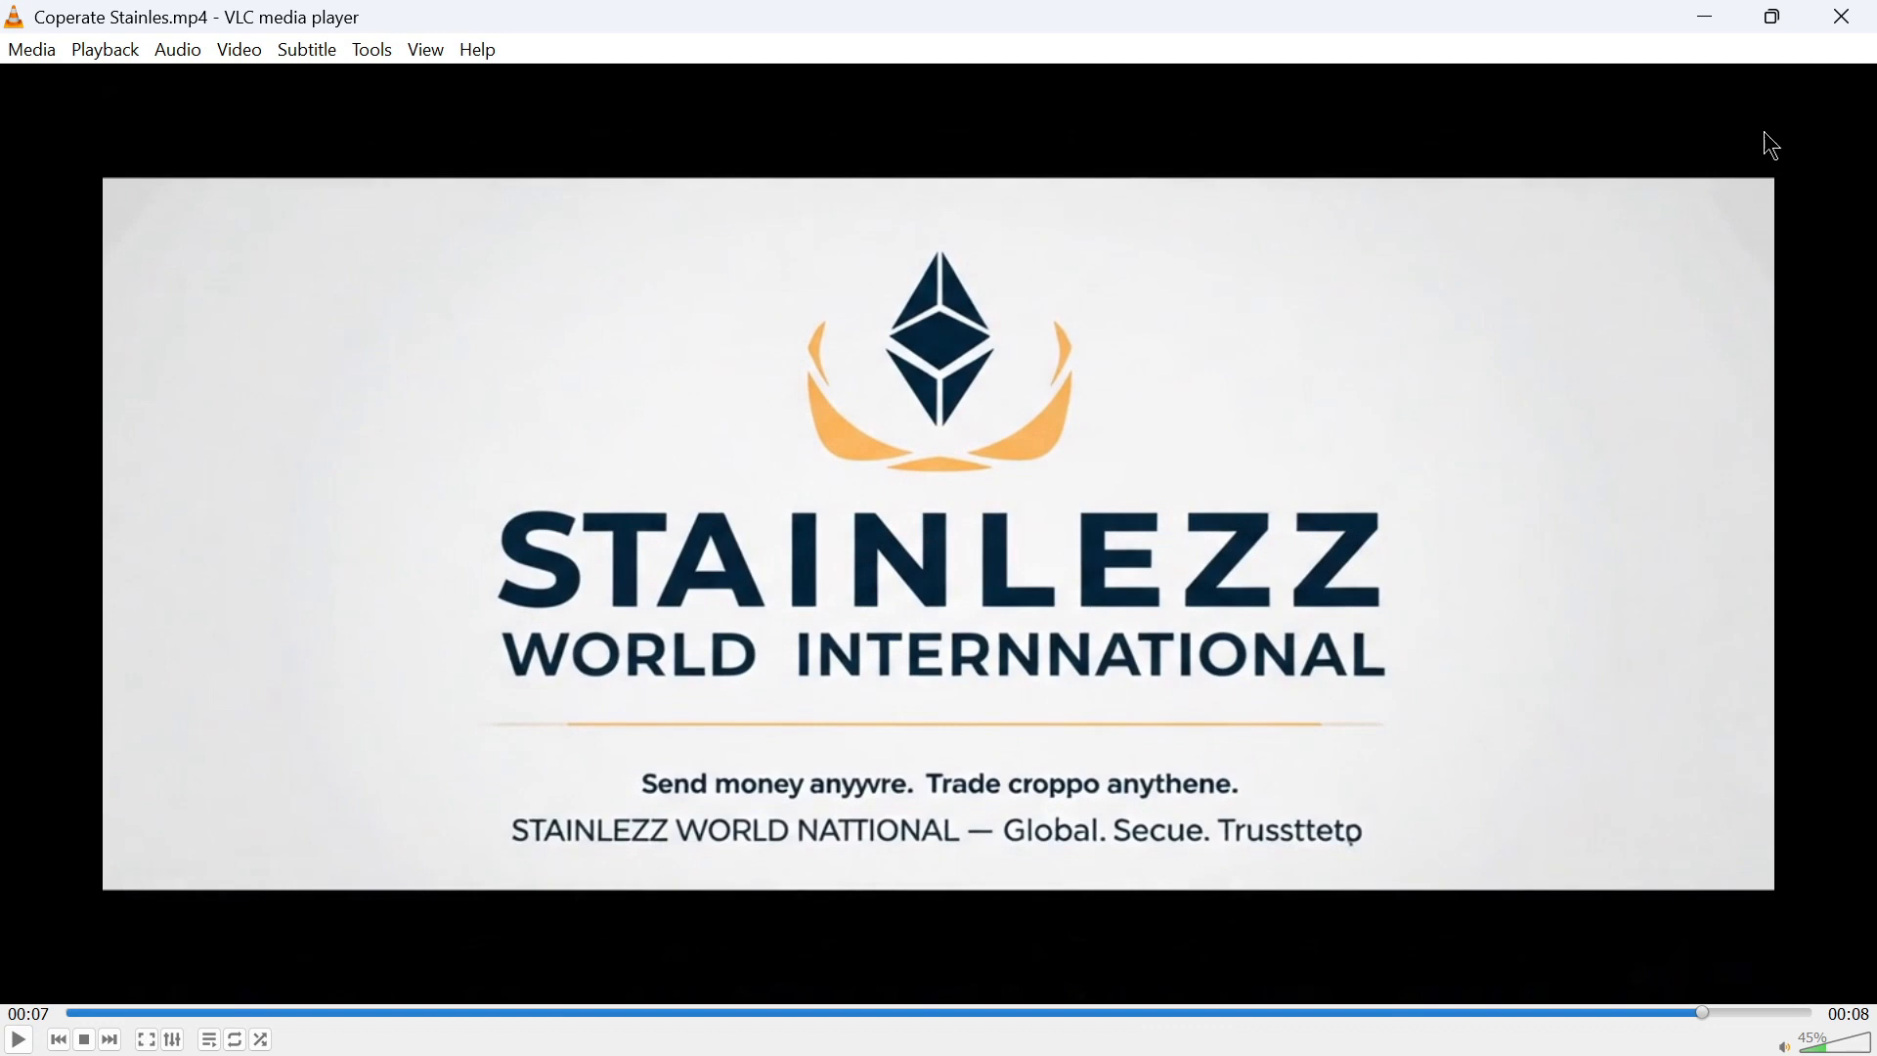
{"action": "left_click", "coordinate": [1707, 18]}
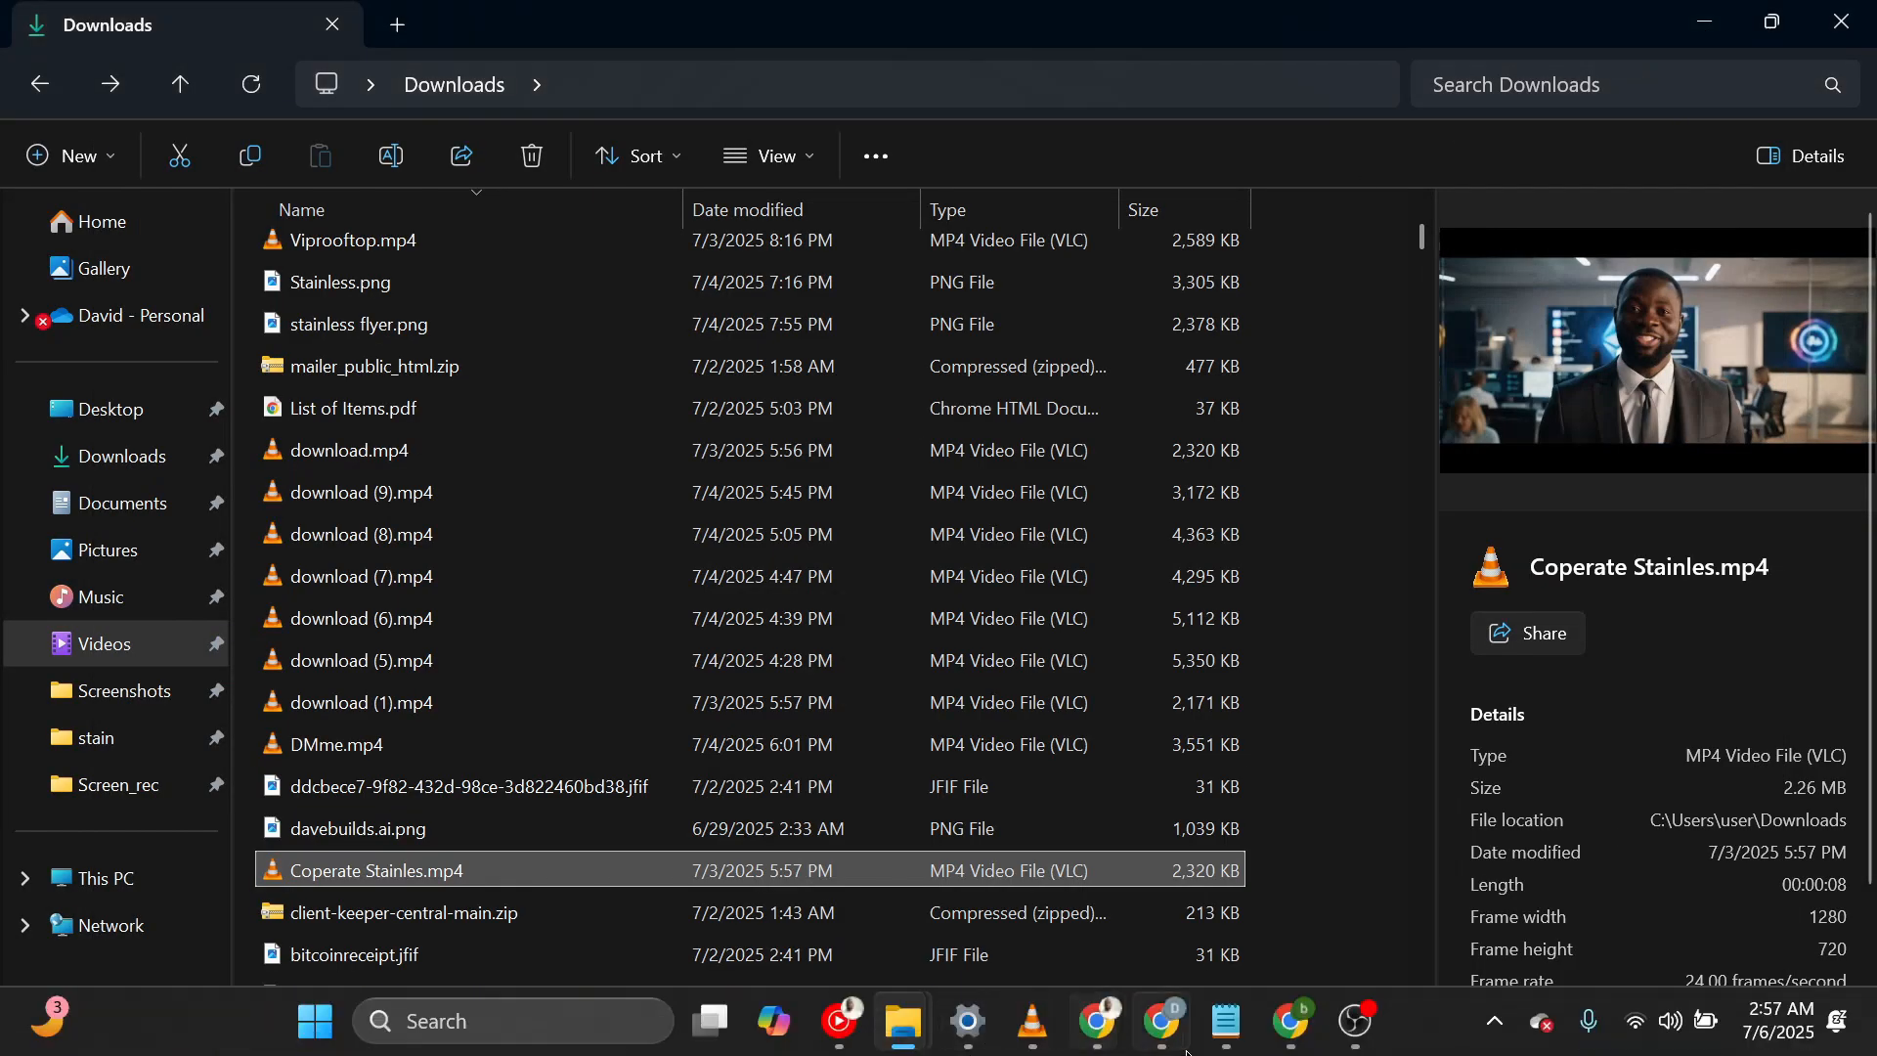
Switch to the incognito ChatGPT window, review the advertisement request and highlight its closing words "fast and reliable crpyto plug".
{"action": "mouse_move", "coordinate": [1148, 1042]}
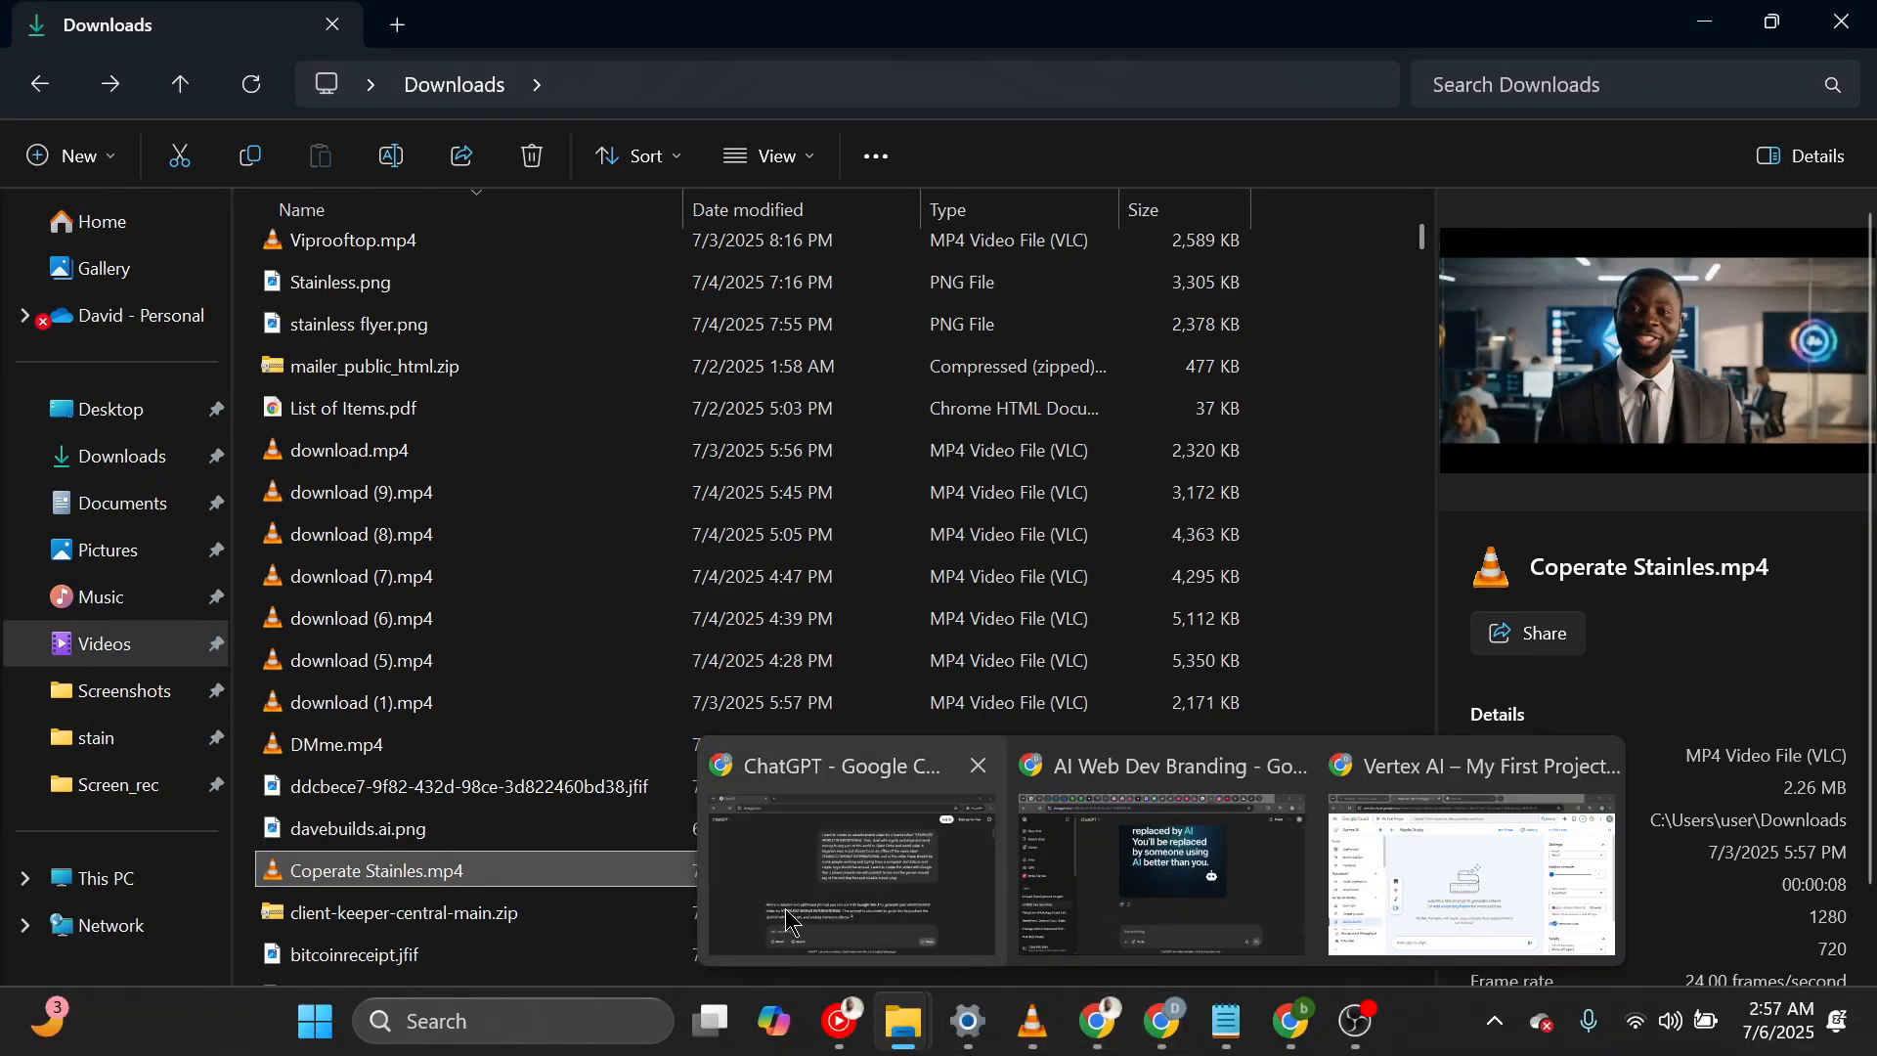
{"action": "left_click", "coordinate": [846, 860]}
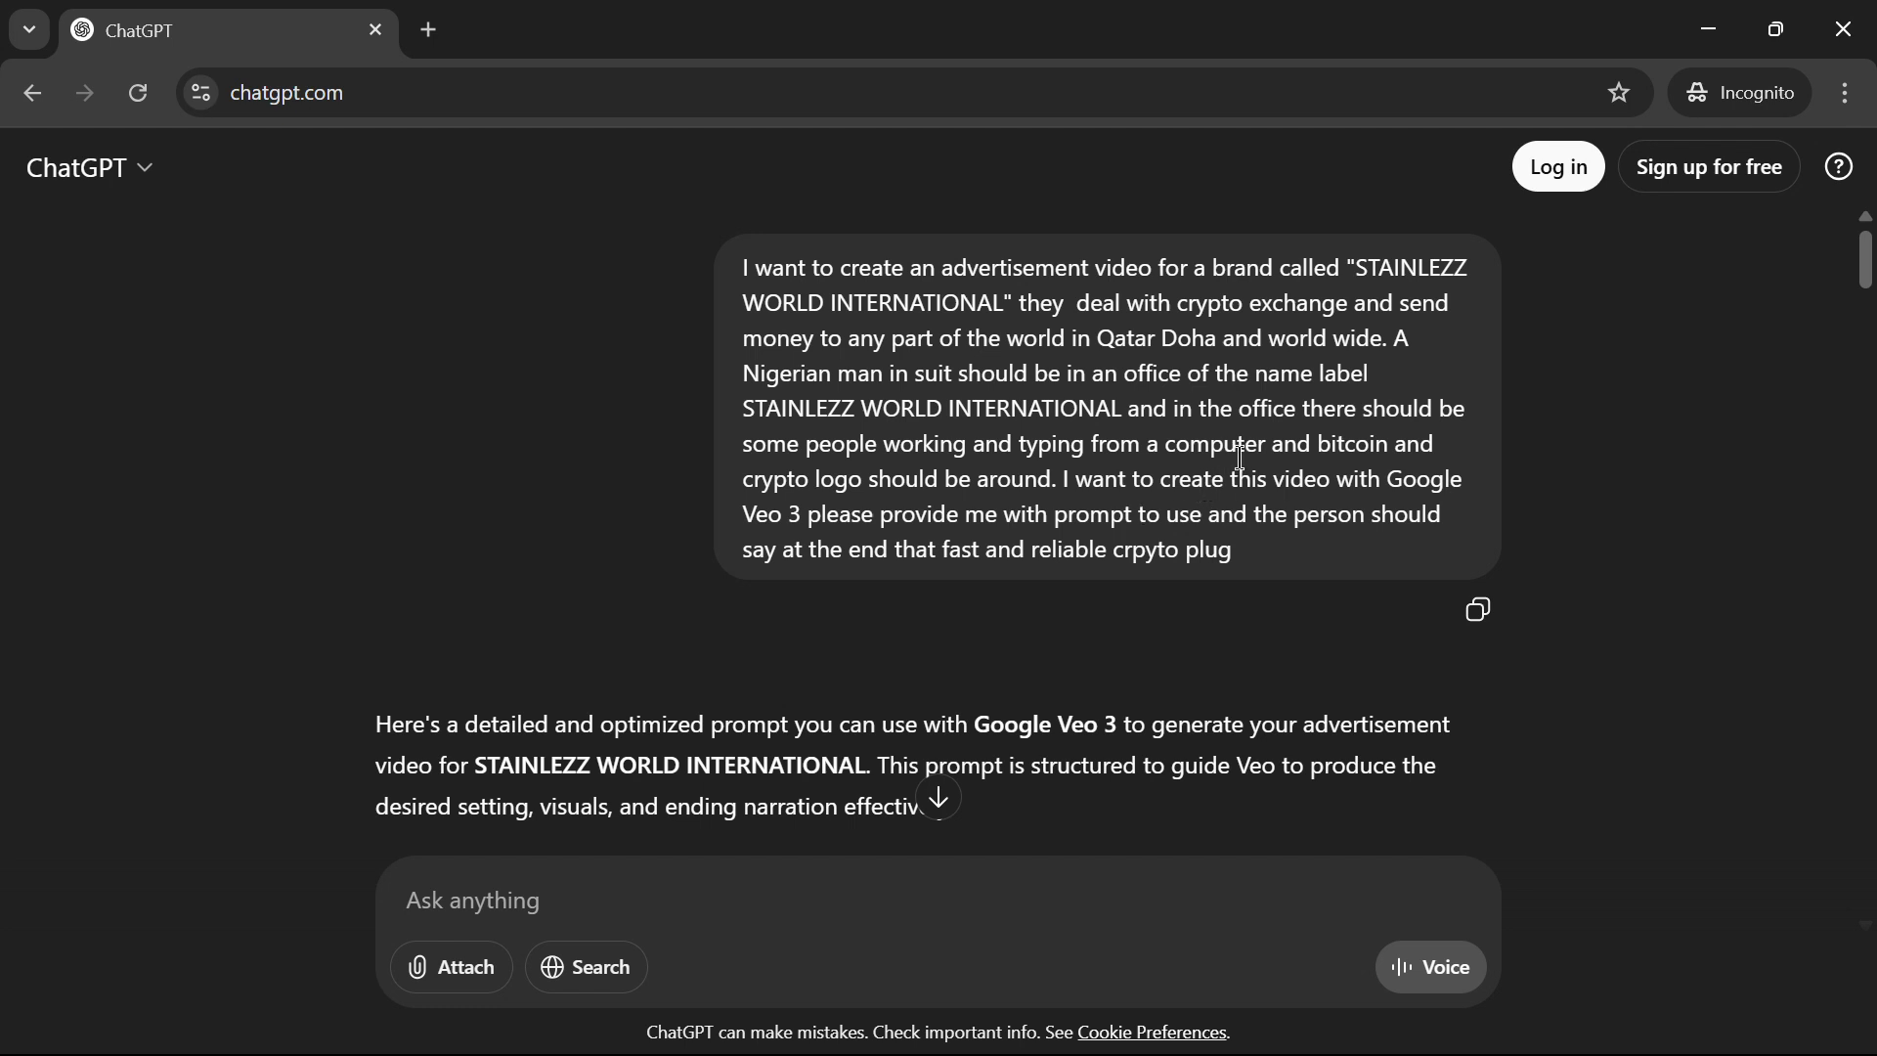
{"action": "scroll", "coordinate": [1372, 441], "scroll_direction": "down", "scroll_amount": 2}
{"action": "scroll", "coordinate": [1208, 381], "scroll_direction": "up", "scroll_amount": 2}
{"action": "scroll", "coordinate": [1264, 532], "scroll_direction": "down", "scroll_amount": 3}
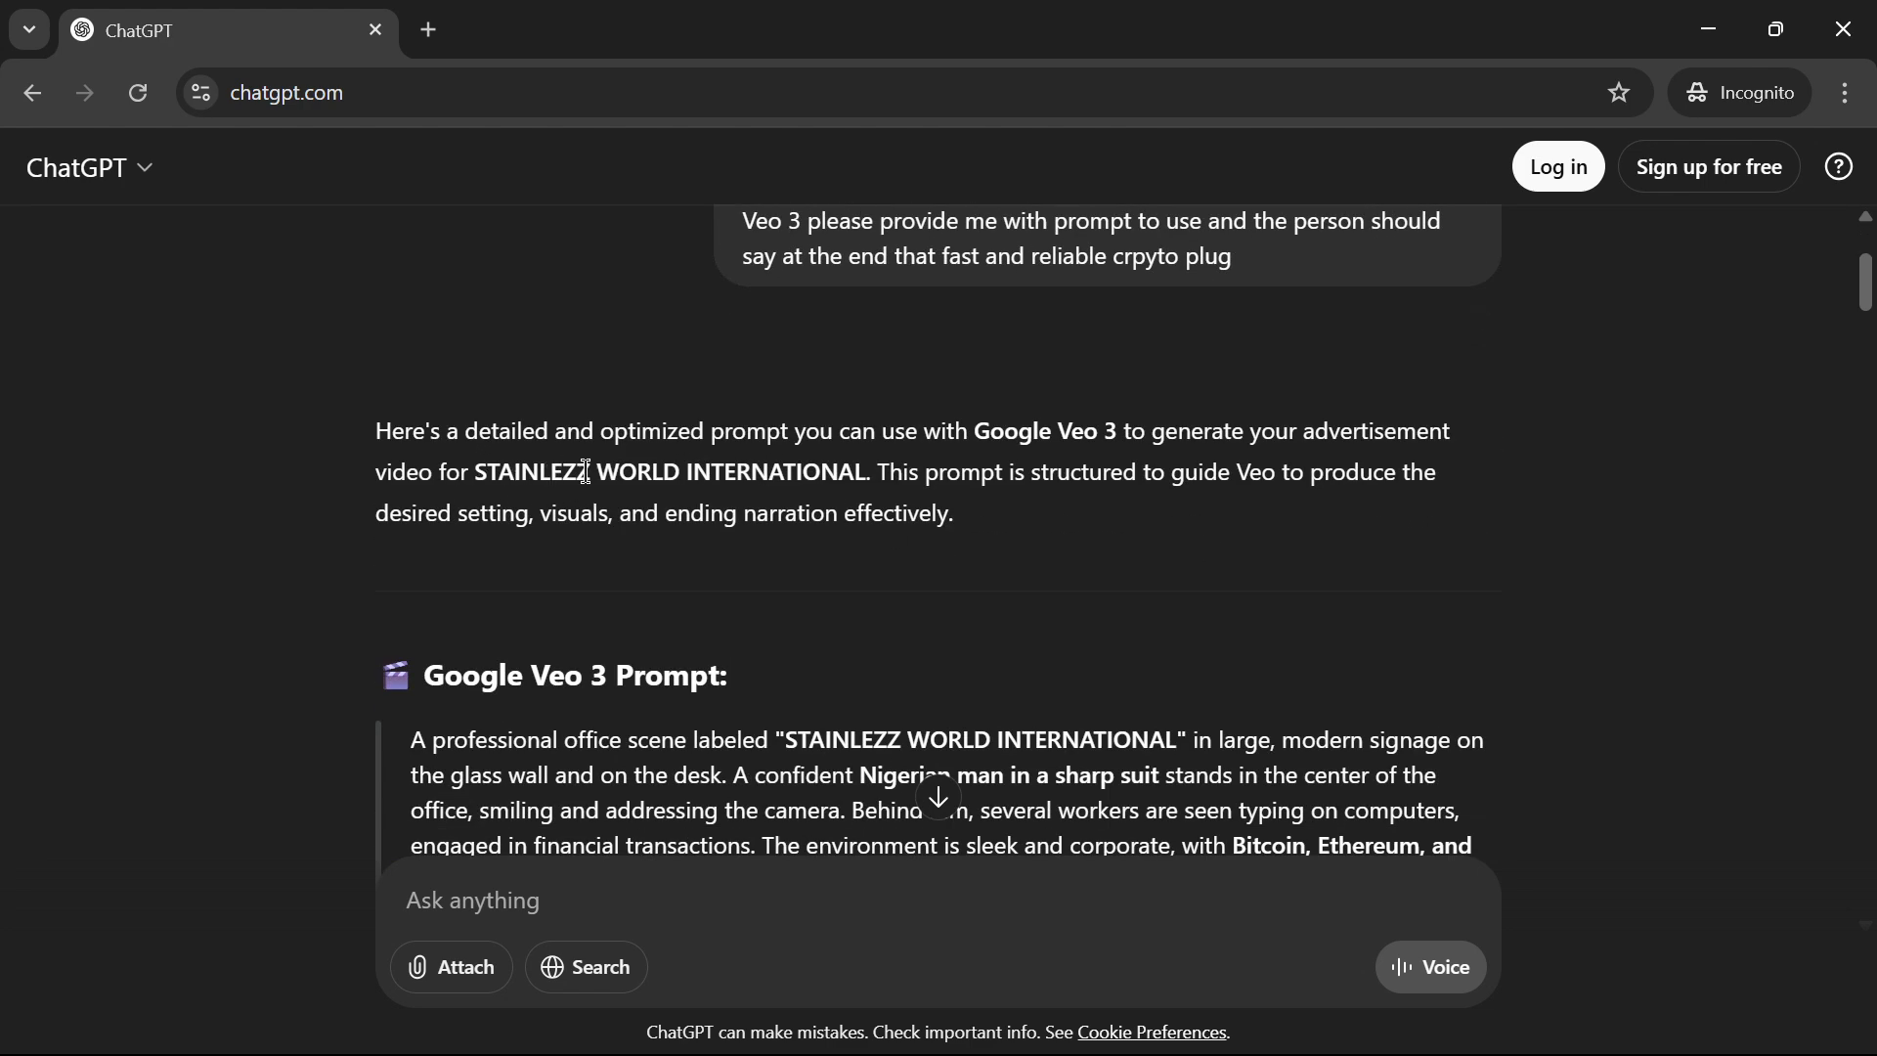
{"action": "scroll", "coordinate": [910, 476], "scroll_direction": "up", "scroll_amount": 3}
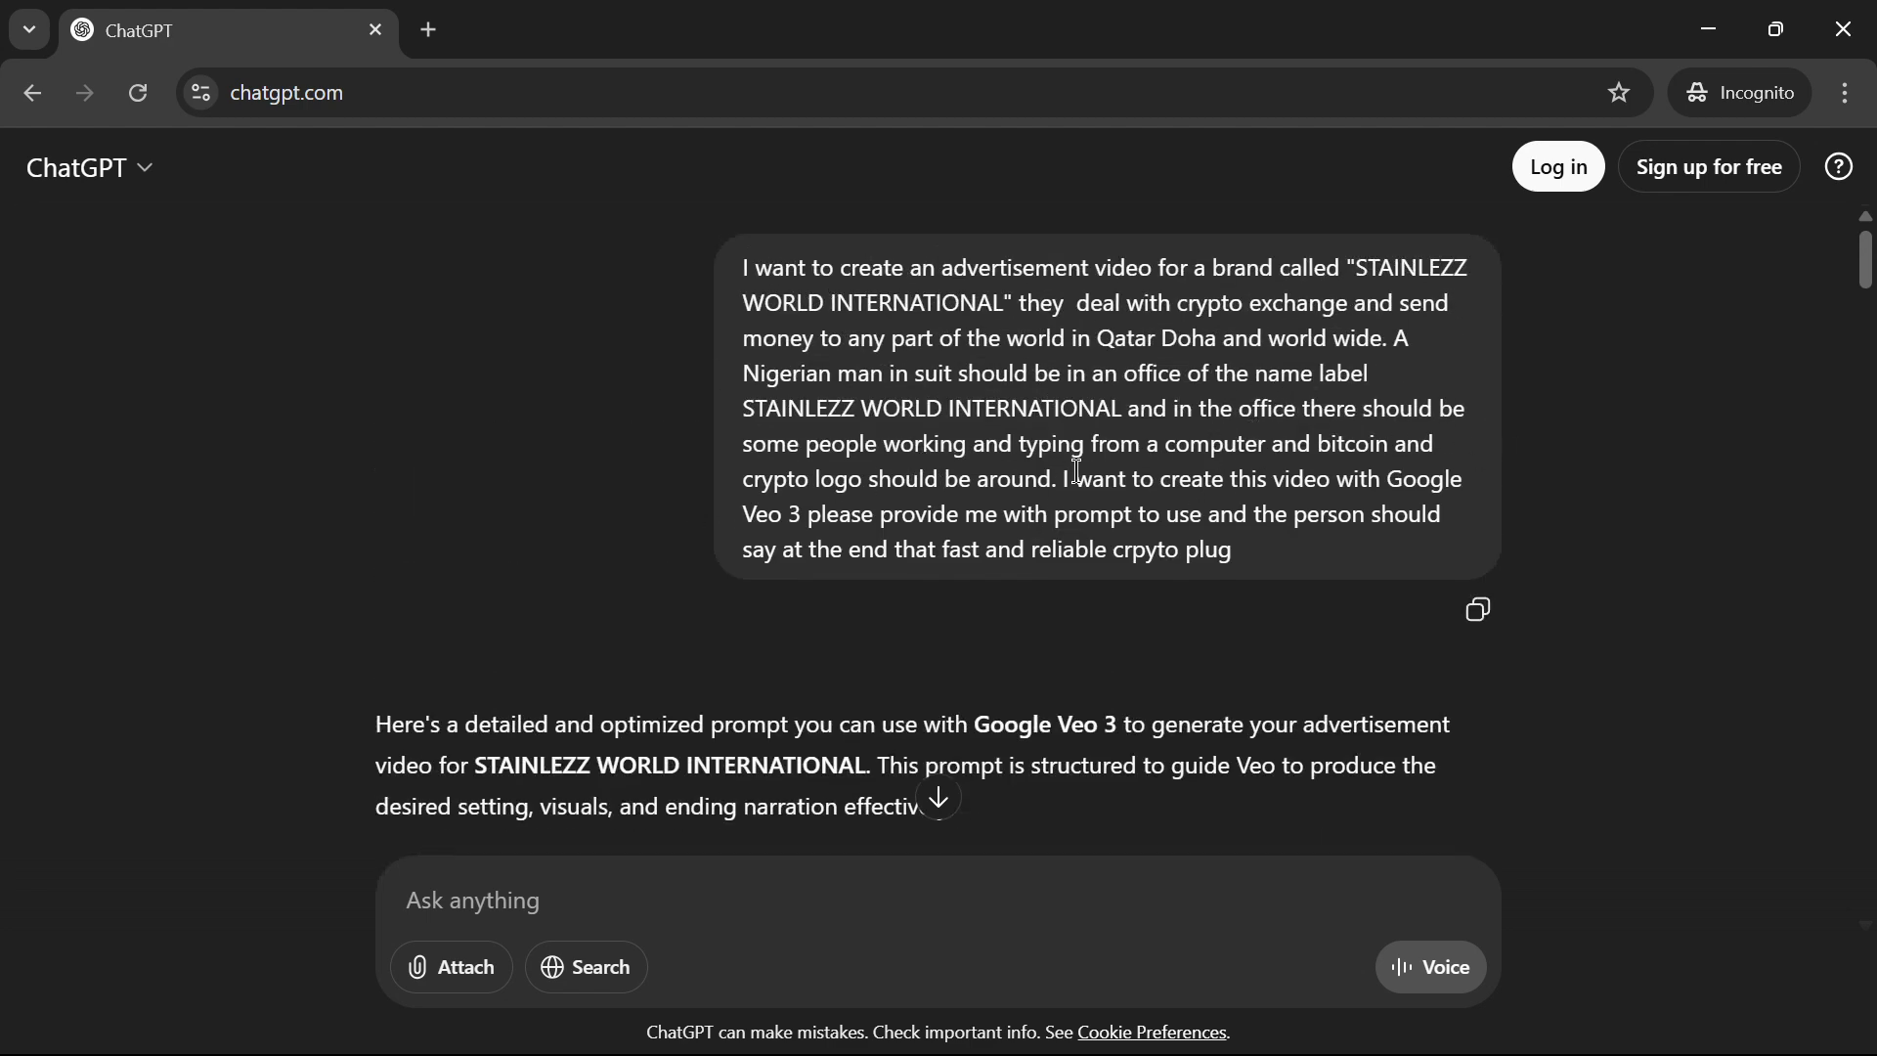
{"action": "mouse_move", "coordinate": [1163, 1054]}
{"action": "left_click_drag", "start_coordinate": [1261, 565], "coordinate": [938, 564]}
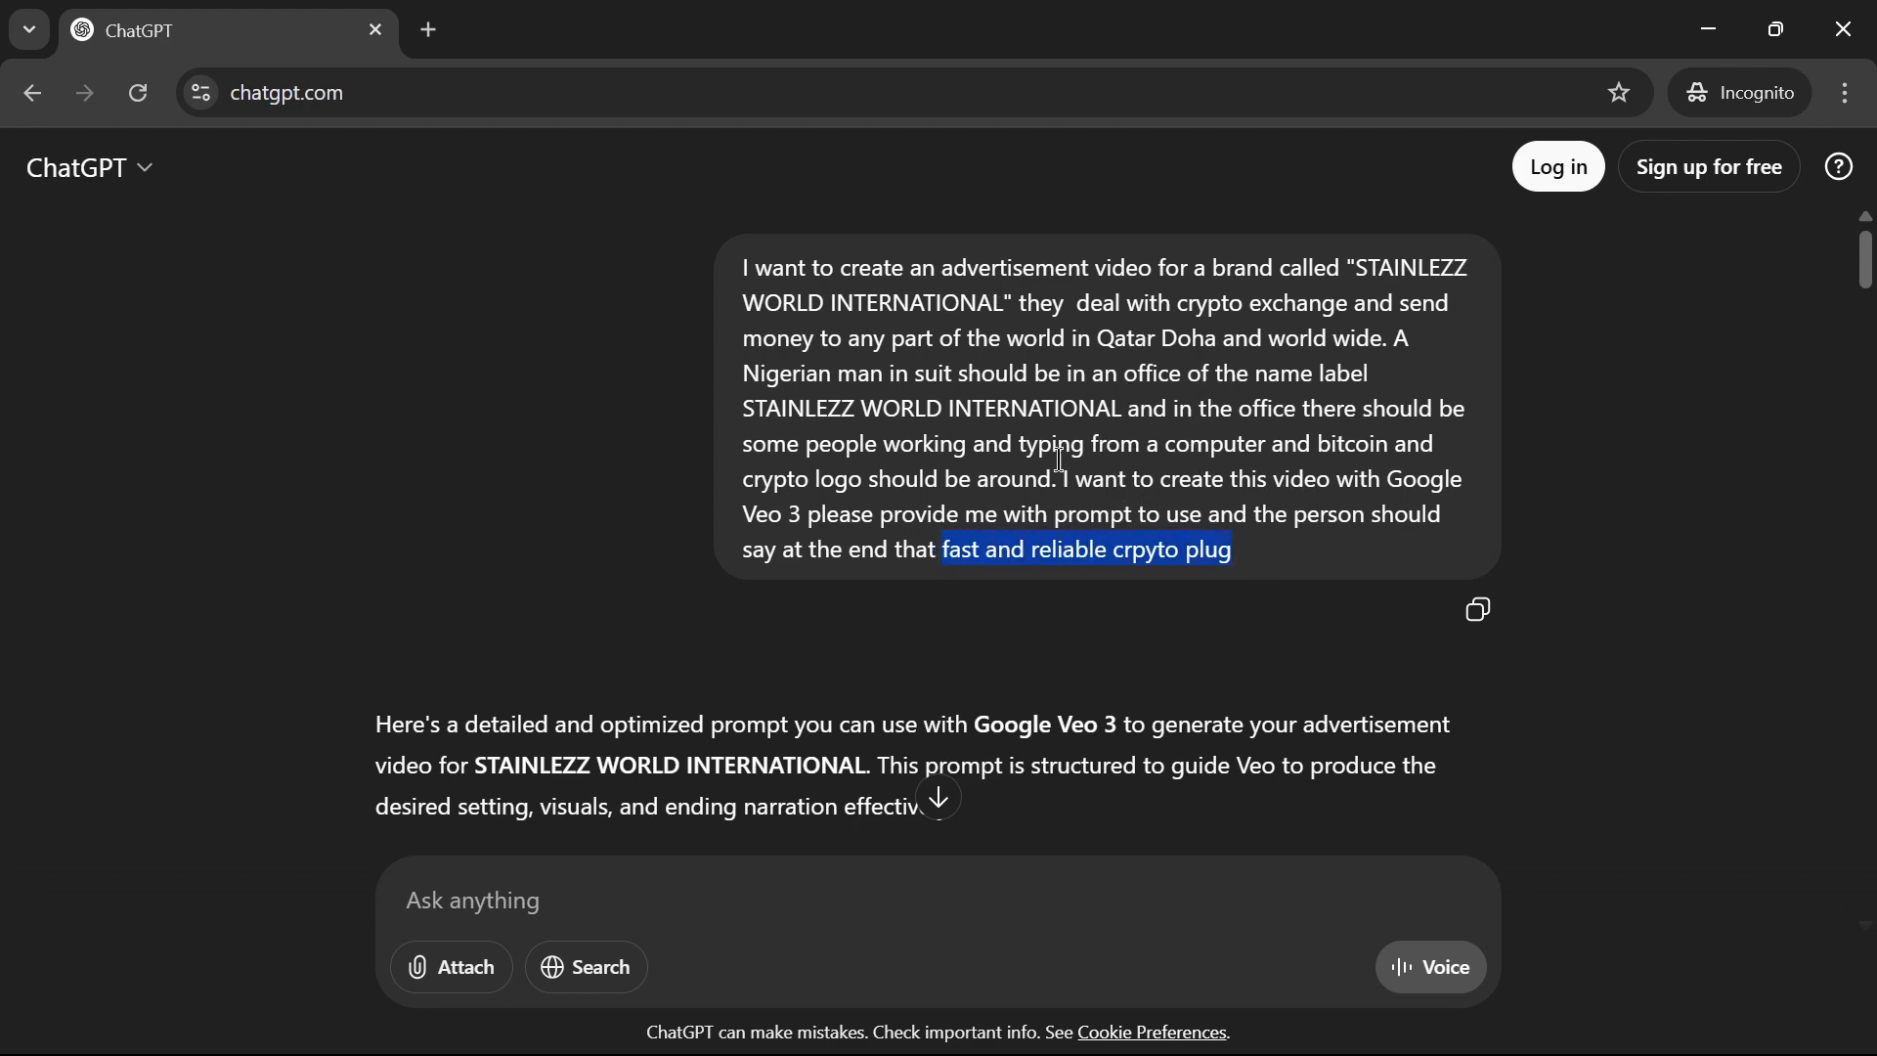
Examine the first Google Veo 3 prompt in the reply, including its office scene, spoken line, closing tagline and tips.
{"action": "scroll", "coordinate": [1140, 489], "scroll_direction": "down", "scroll_amount": 3}
{"action": "scroll", "coordinate": [1298, 479], "scroll_direction": "up", "scroll_amount": 1}
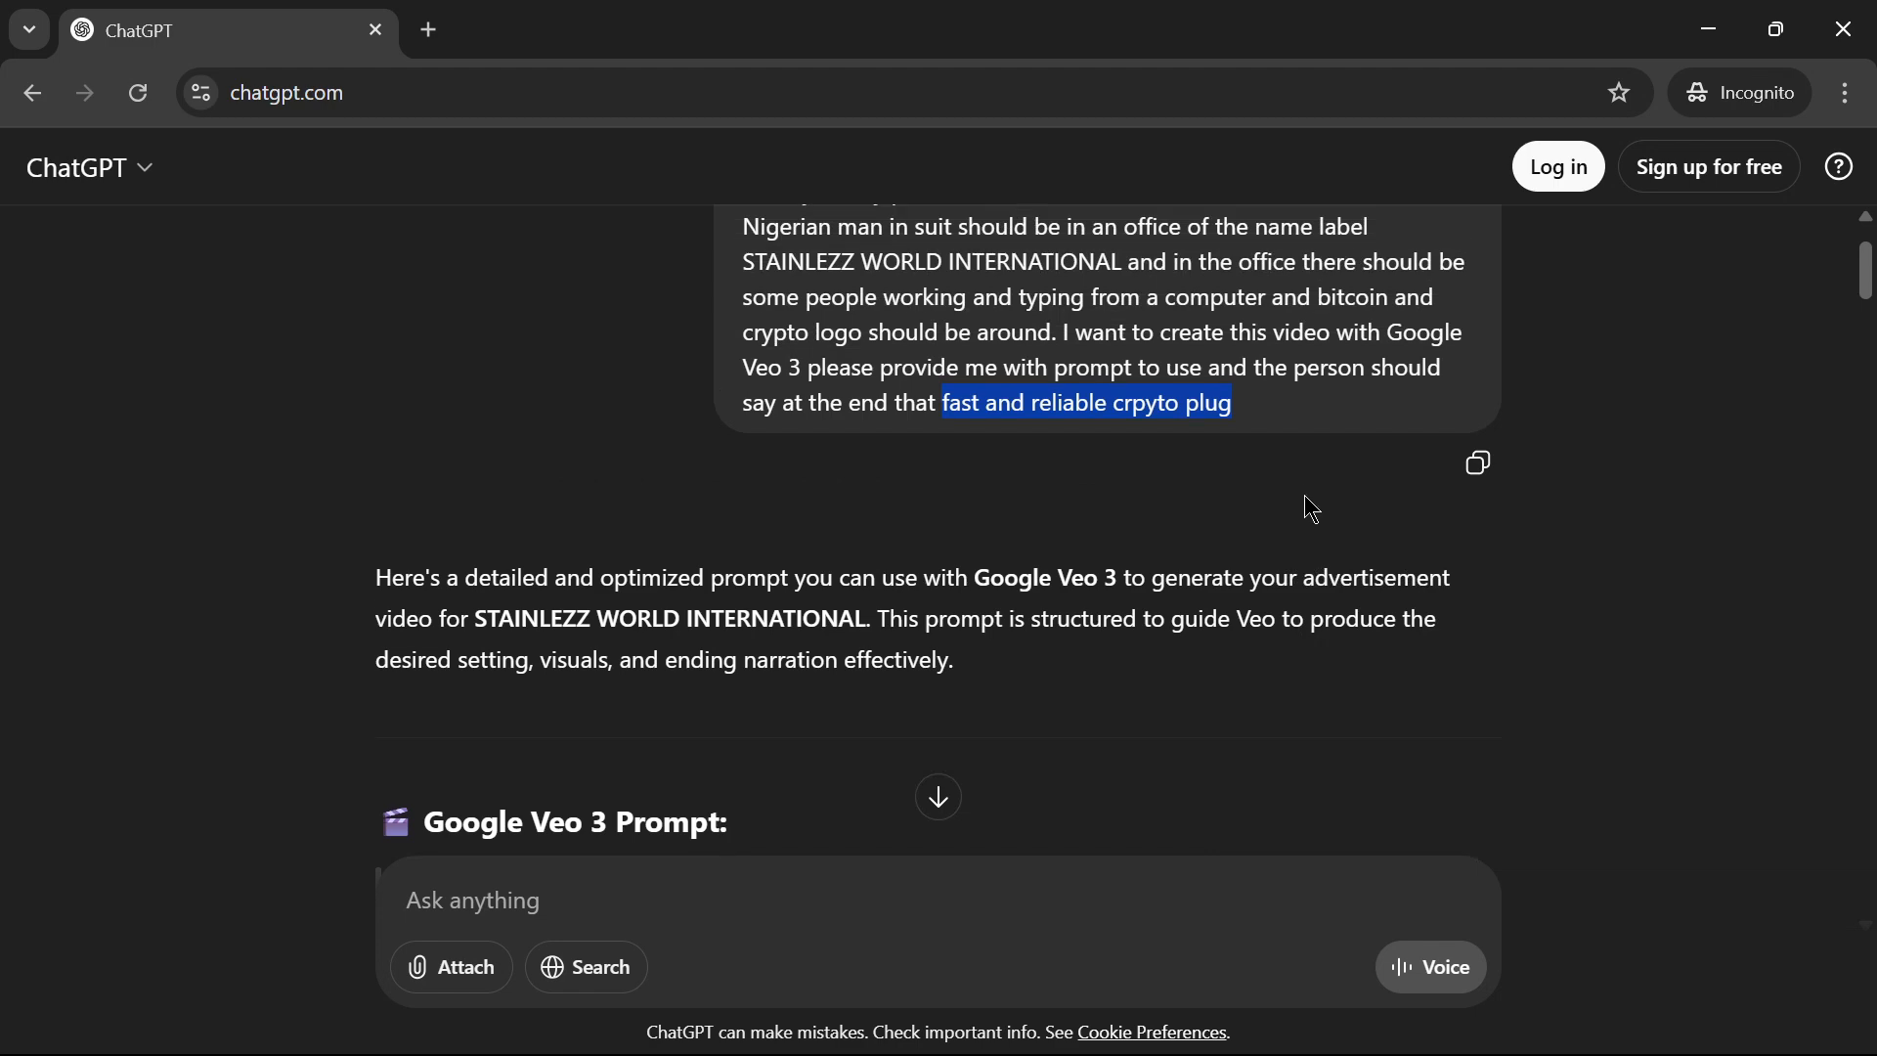
{"action": "scroll", "coordinate": [1306, 506], "scroll_direction": "down", "scroll_amount": 1}
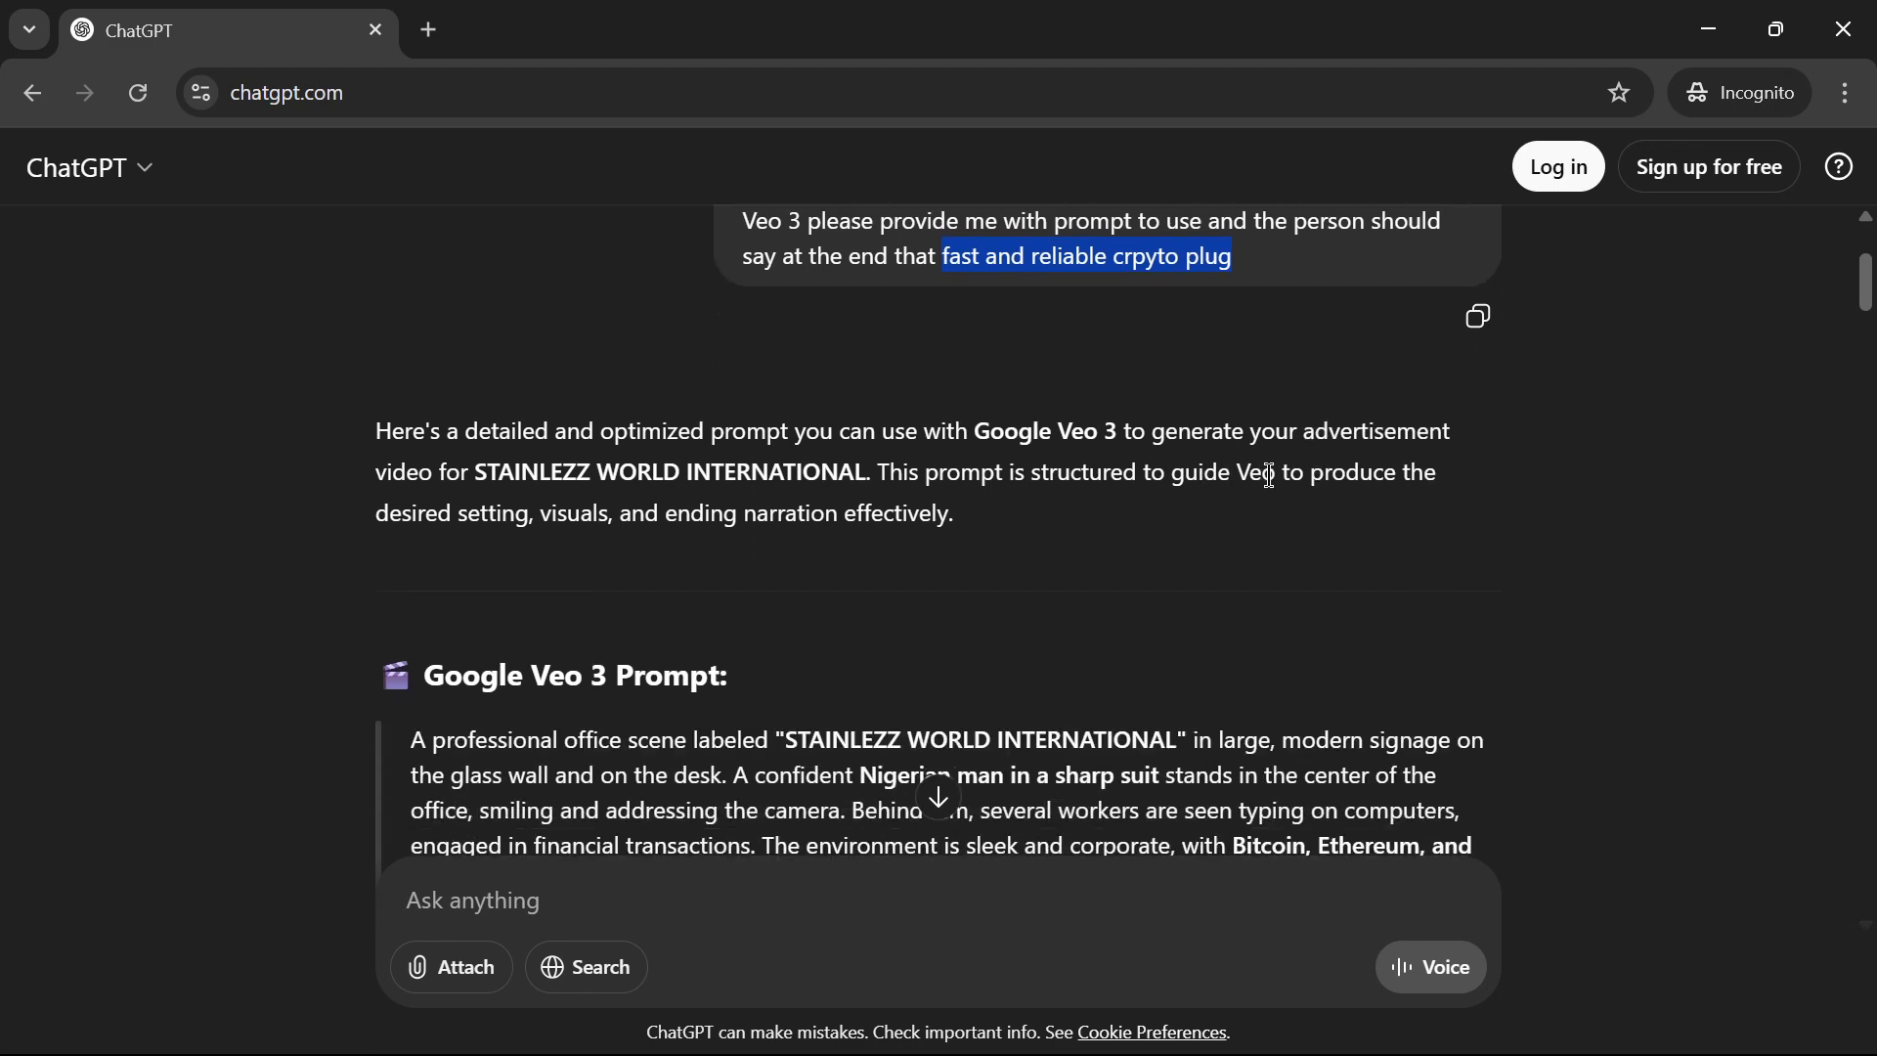
{"action": "scroll", "coordinate": [1101, 494], "scroll_direction": "down", "scroll_amount": 3}
{"action": "scroll", "coordinate": [1100, 489], "scroll_direction": "up", "scroll_amount": 3}
{"action": "scroll", "coordinate": [874, 497], "scroll_direction": "down", "scroll_amount": 1}
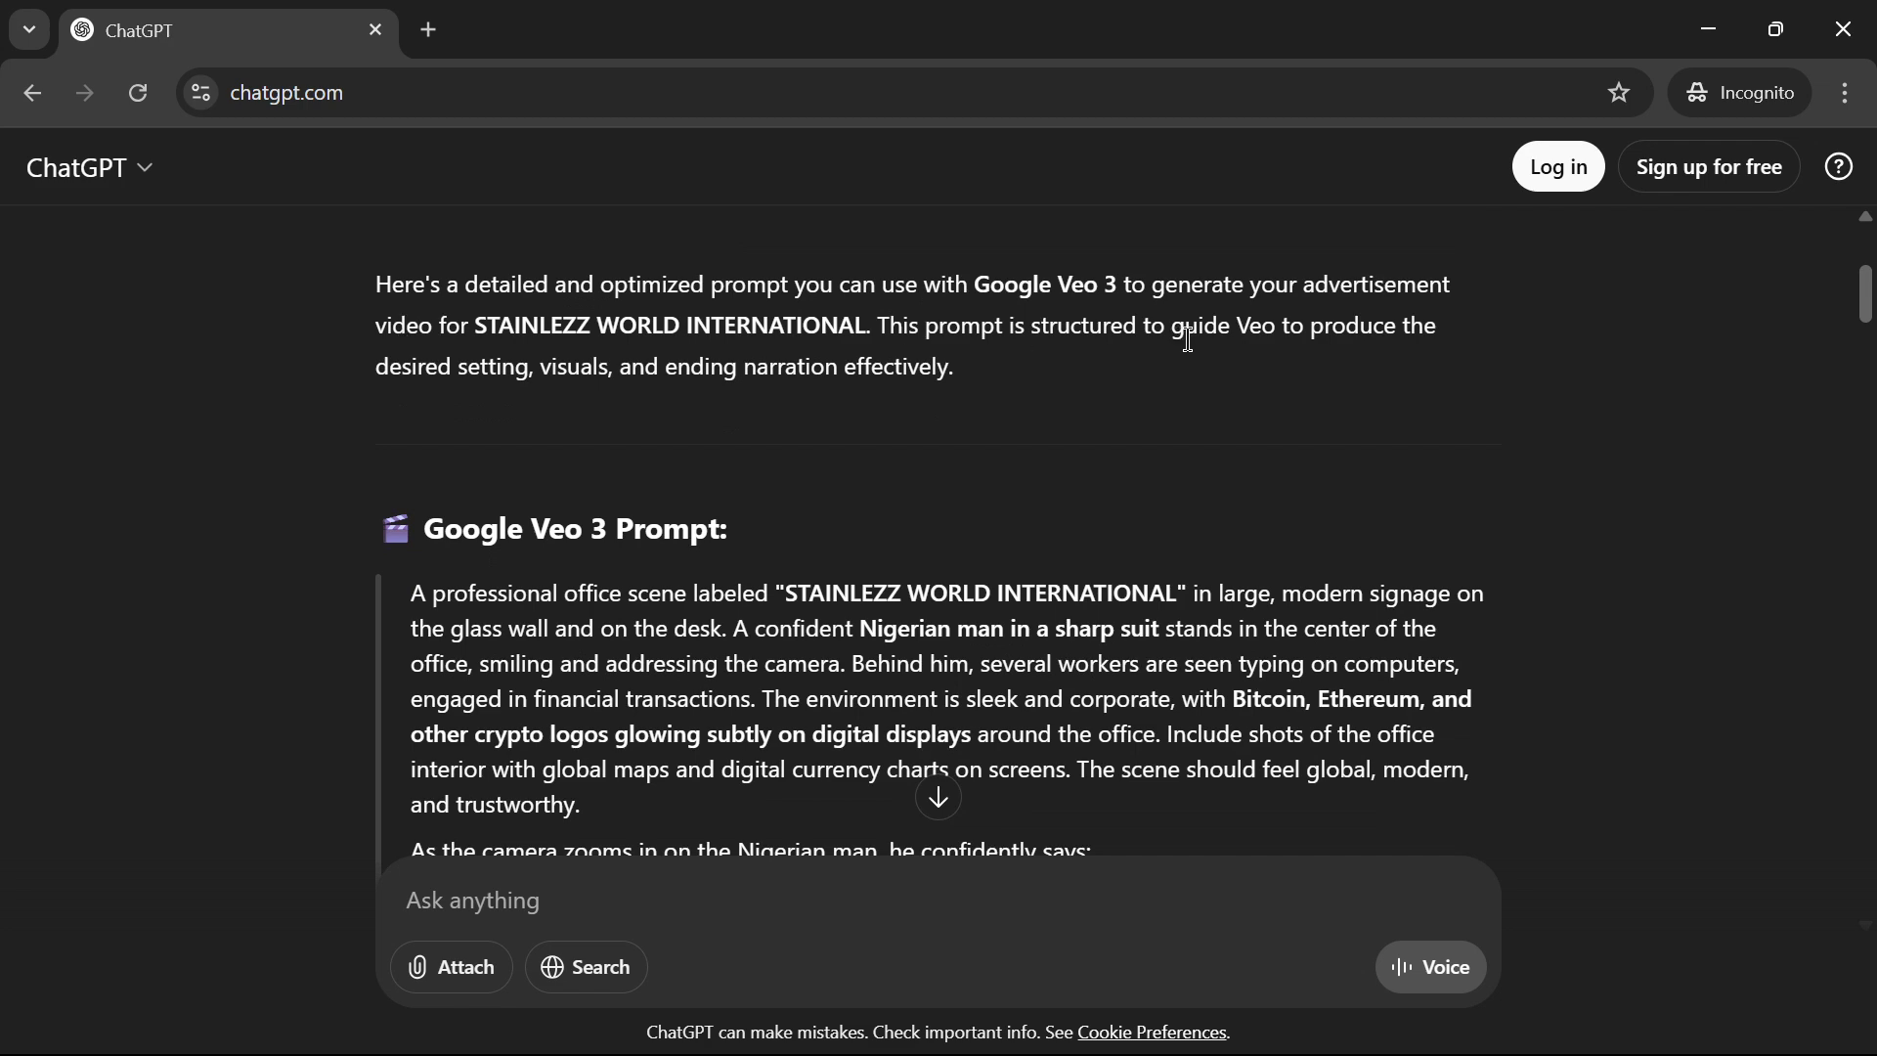
{"action": "scroll", "coordinate": [1124, 401], "scroll_direction": "down", "scroll_amount": 5}
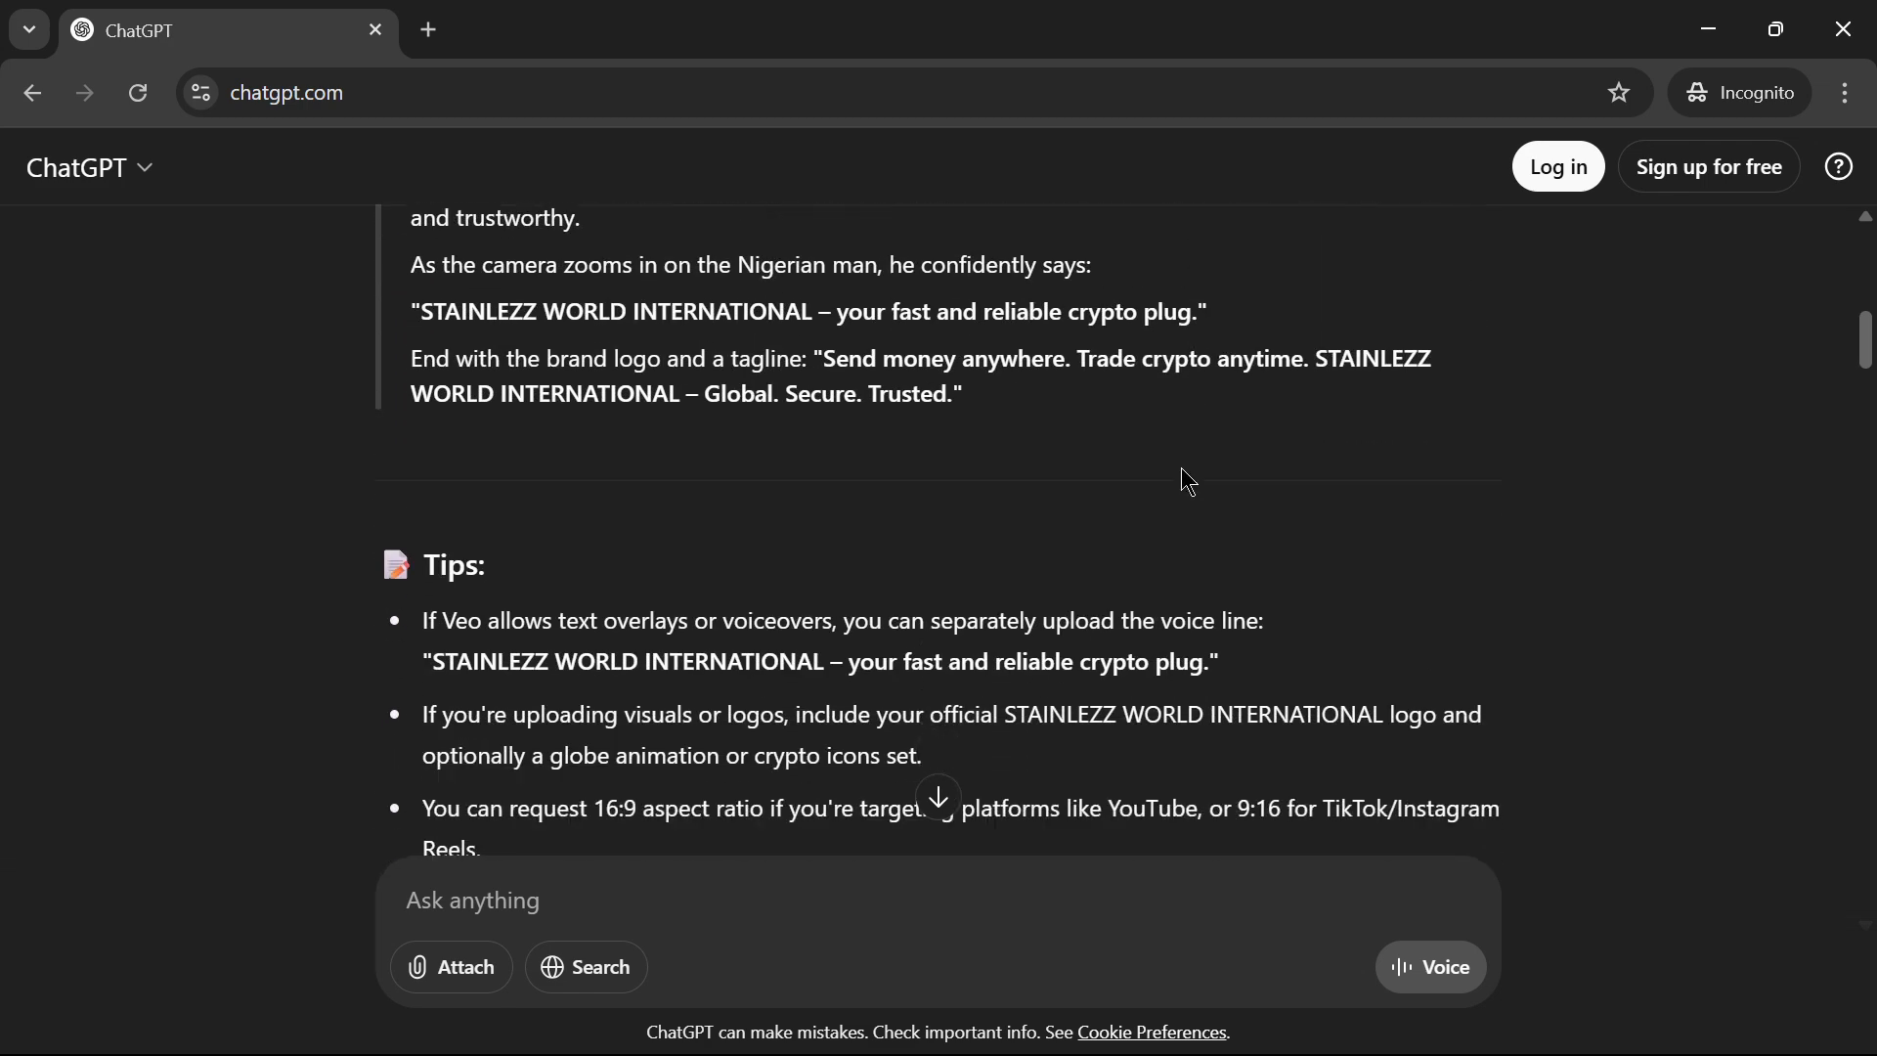
{"action": "scroll", "coordinate": [1186, 479], "scroll_direction": "up", "scroll_amount": 5}
{"action": "scroll", "coordinate": [995, 419], "scroll_direction": "down", "scroll_amount": 5}
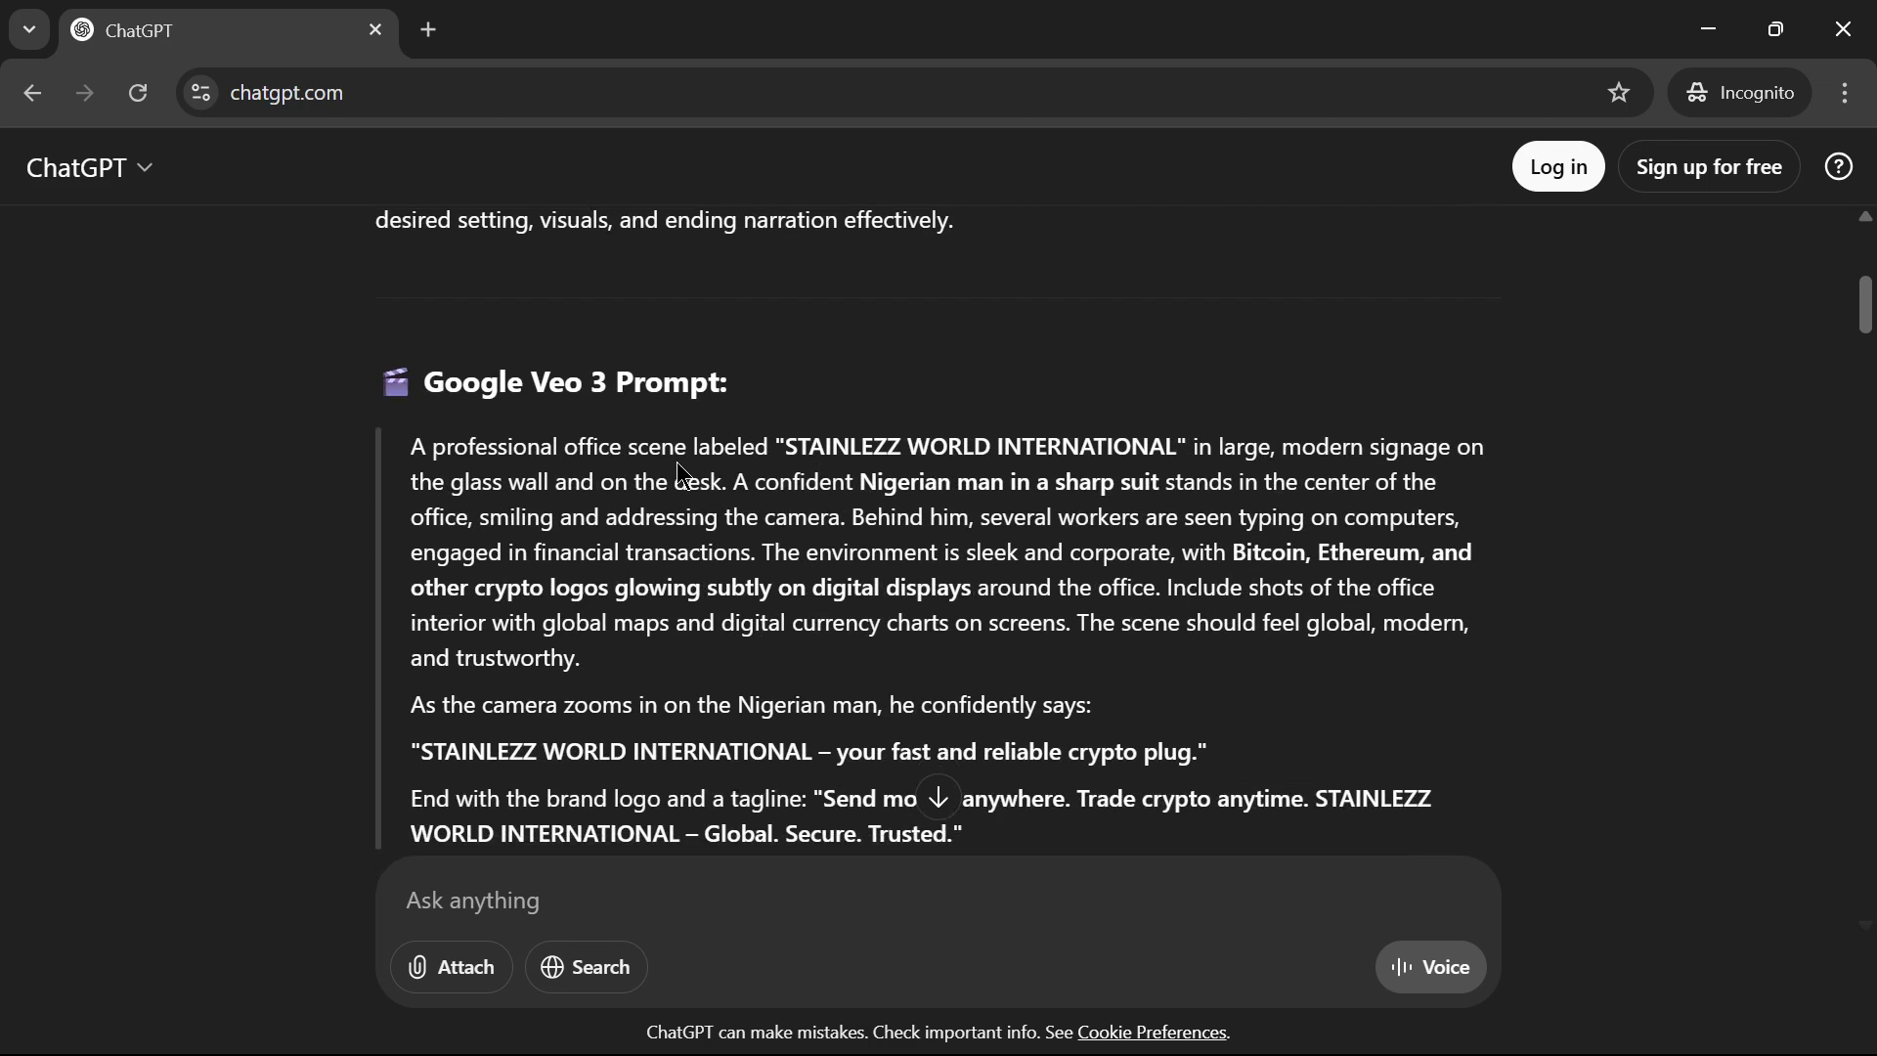
{"action": "scroll", "coordinate": [857, 369], "scroll_direction": "up", "scroll_amount": 3}
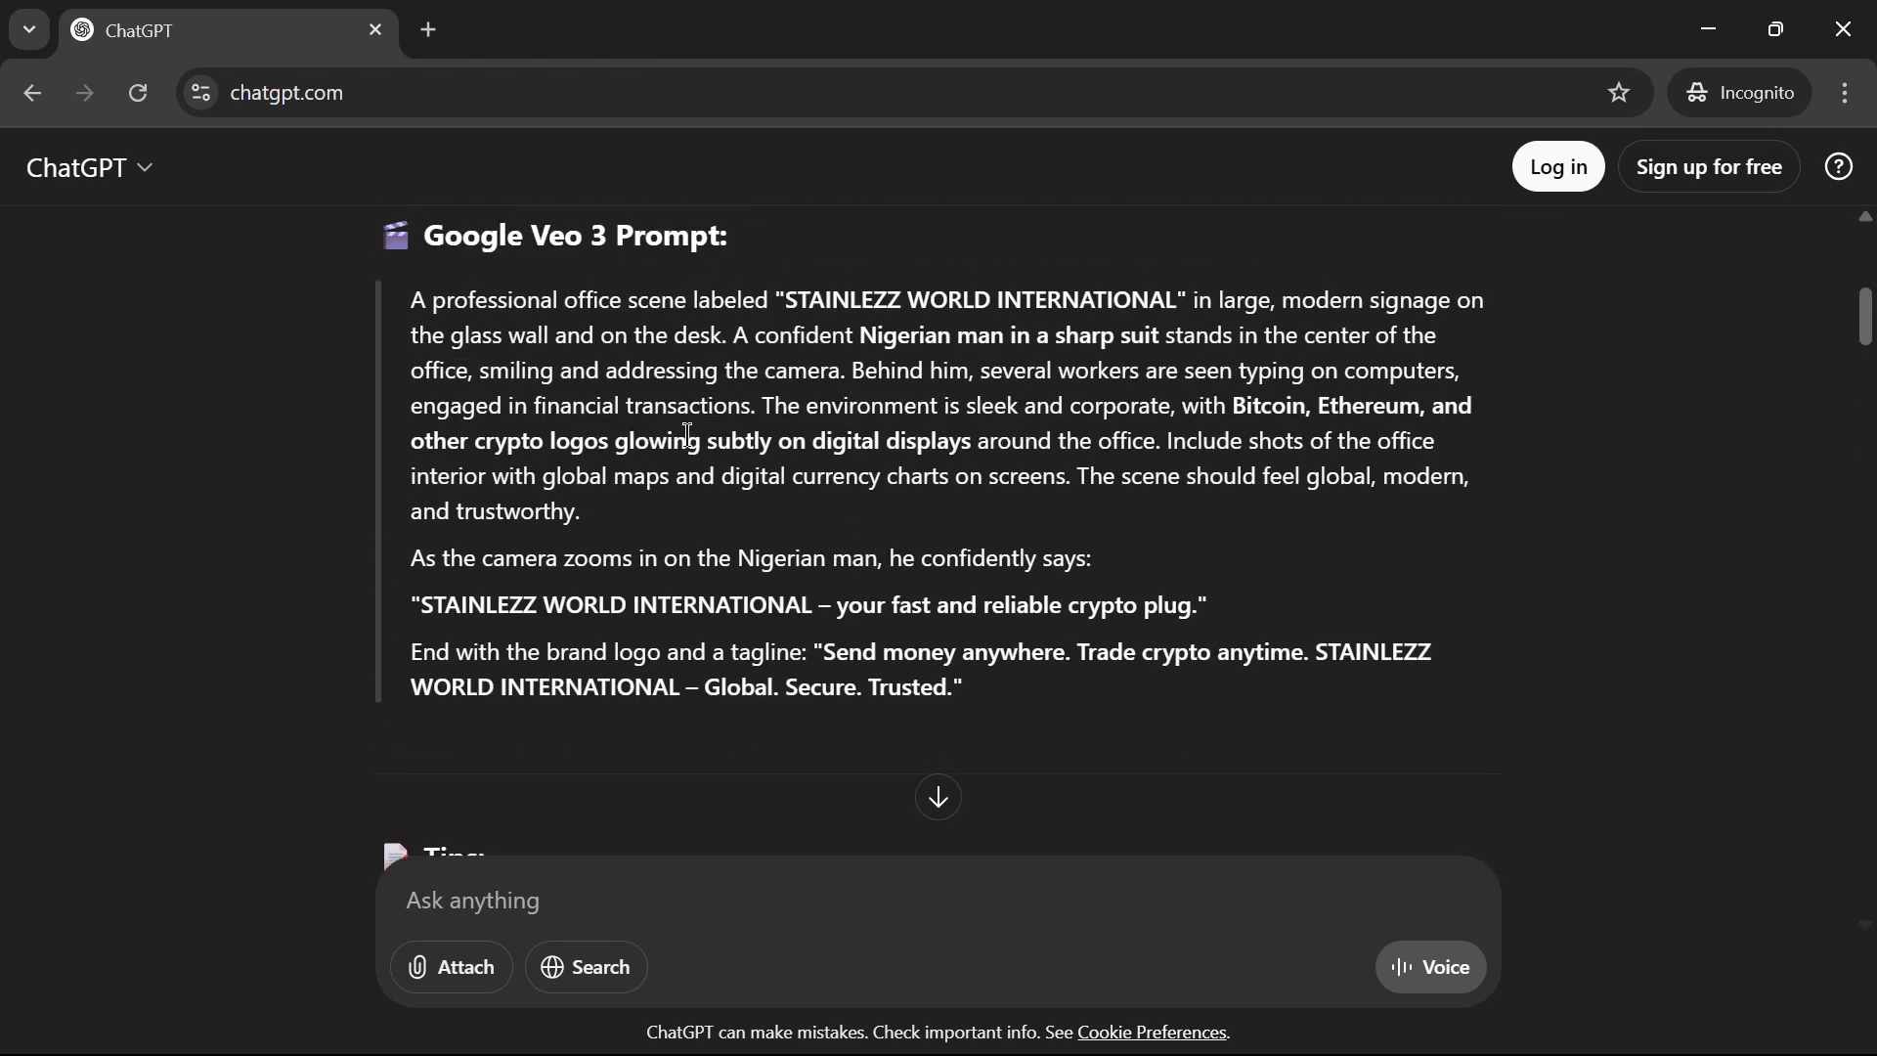
{"action": "scroll", "coordinate": [825, 444], "scroll_direction": "down", "scroll_amount": 3}
{"action": "scroll", "coordinate": [825, 443], "scroll_direction": "up", "scroll_amount": 2}
Examine the follow-up request for the man's spoken line and the final version of the Google Veo 3 prompt.
{"action": "scroll", "coordinate": [1045, 468], "scroll_direction": "down", "scroll_amount": 4}
{"action": "scroll", "coordinate": [1050, 455], "scroll_direction": "down", "scroll_amount": 4}
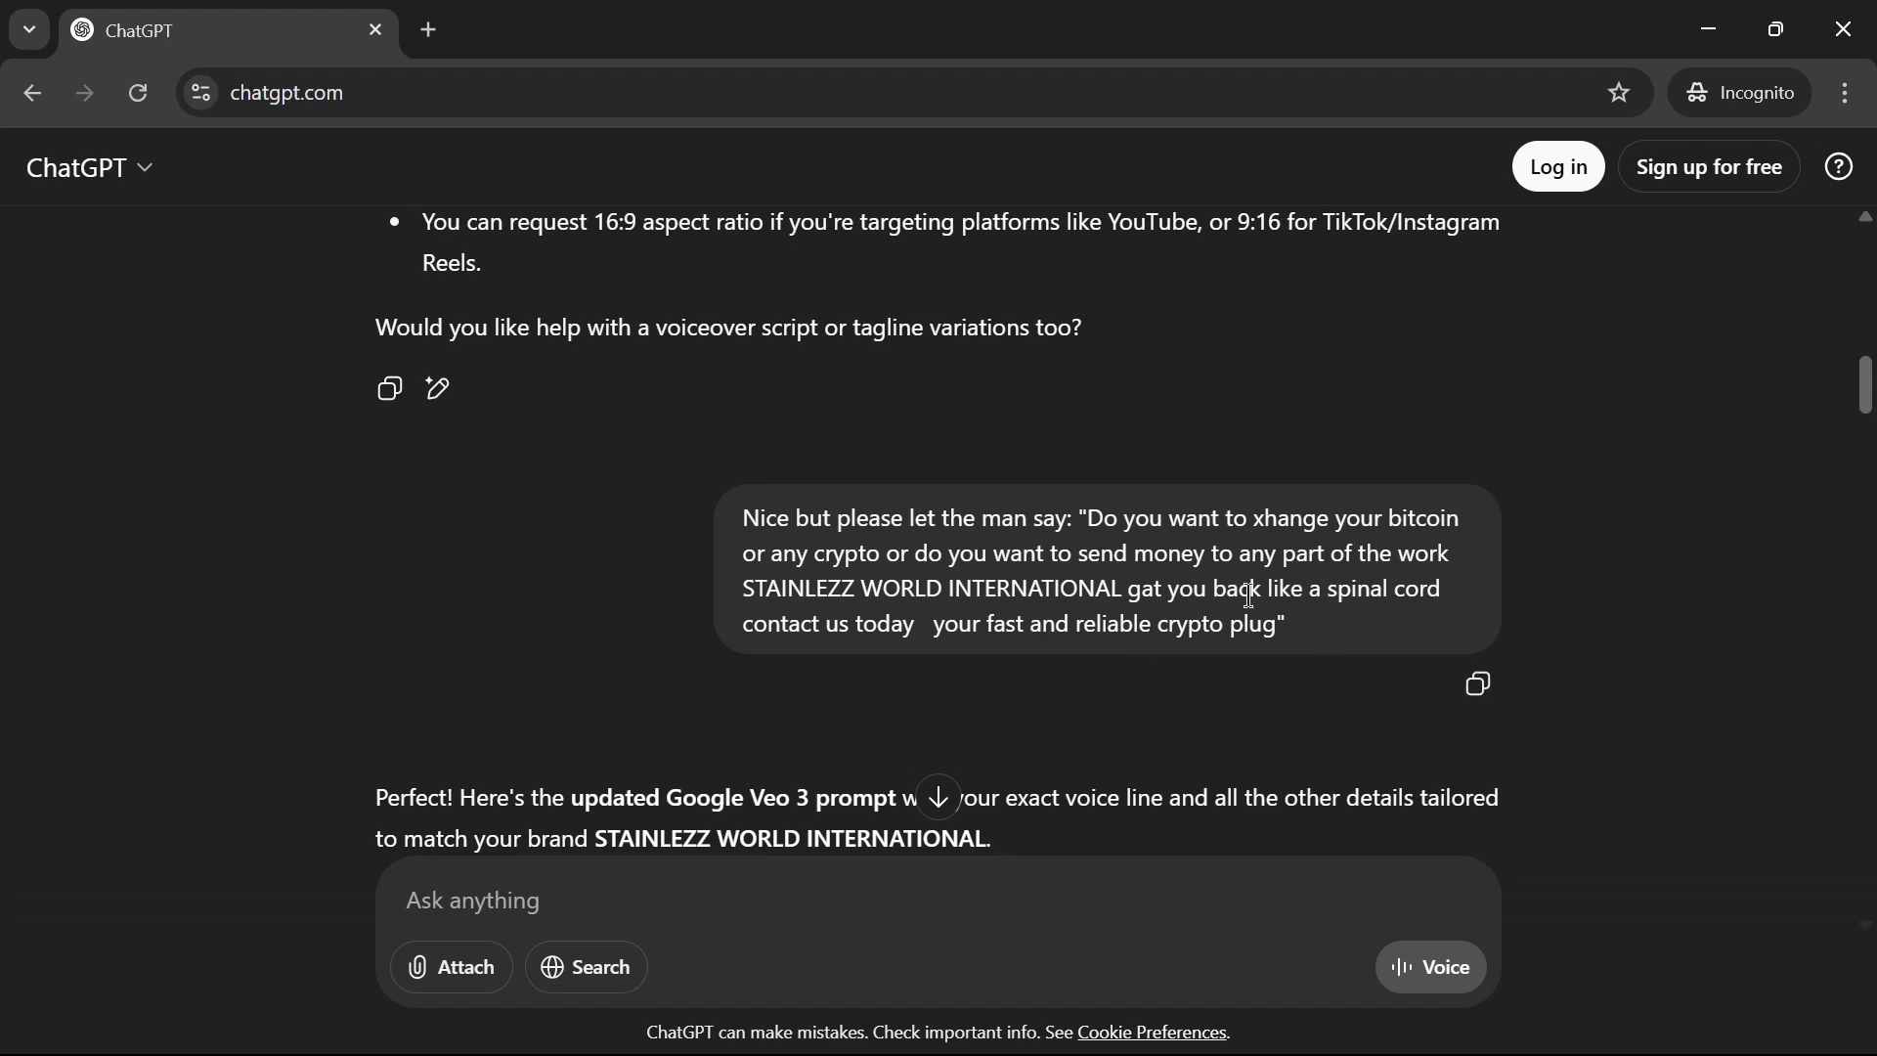
{"action": "scroll", "coordinate": [1259, 599], "scroll_direction": "down", "scroll_amount": 3}
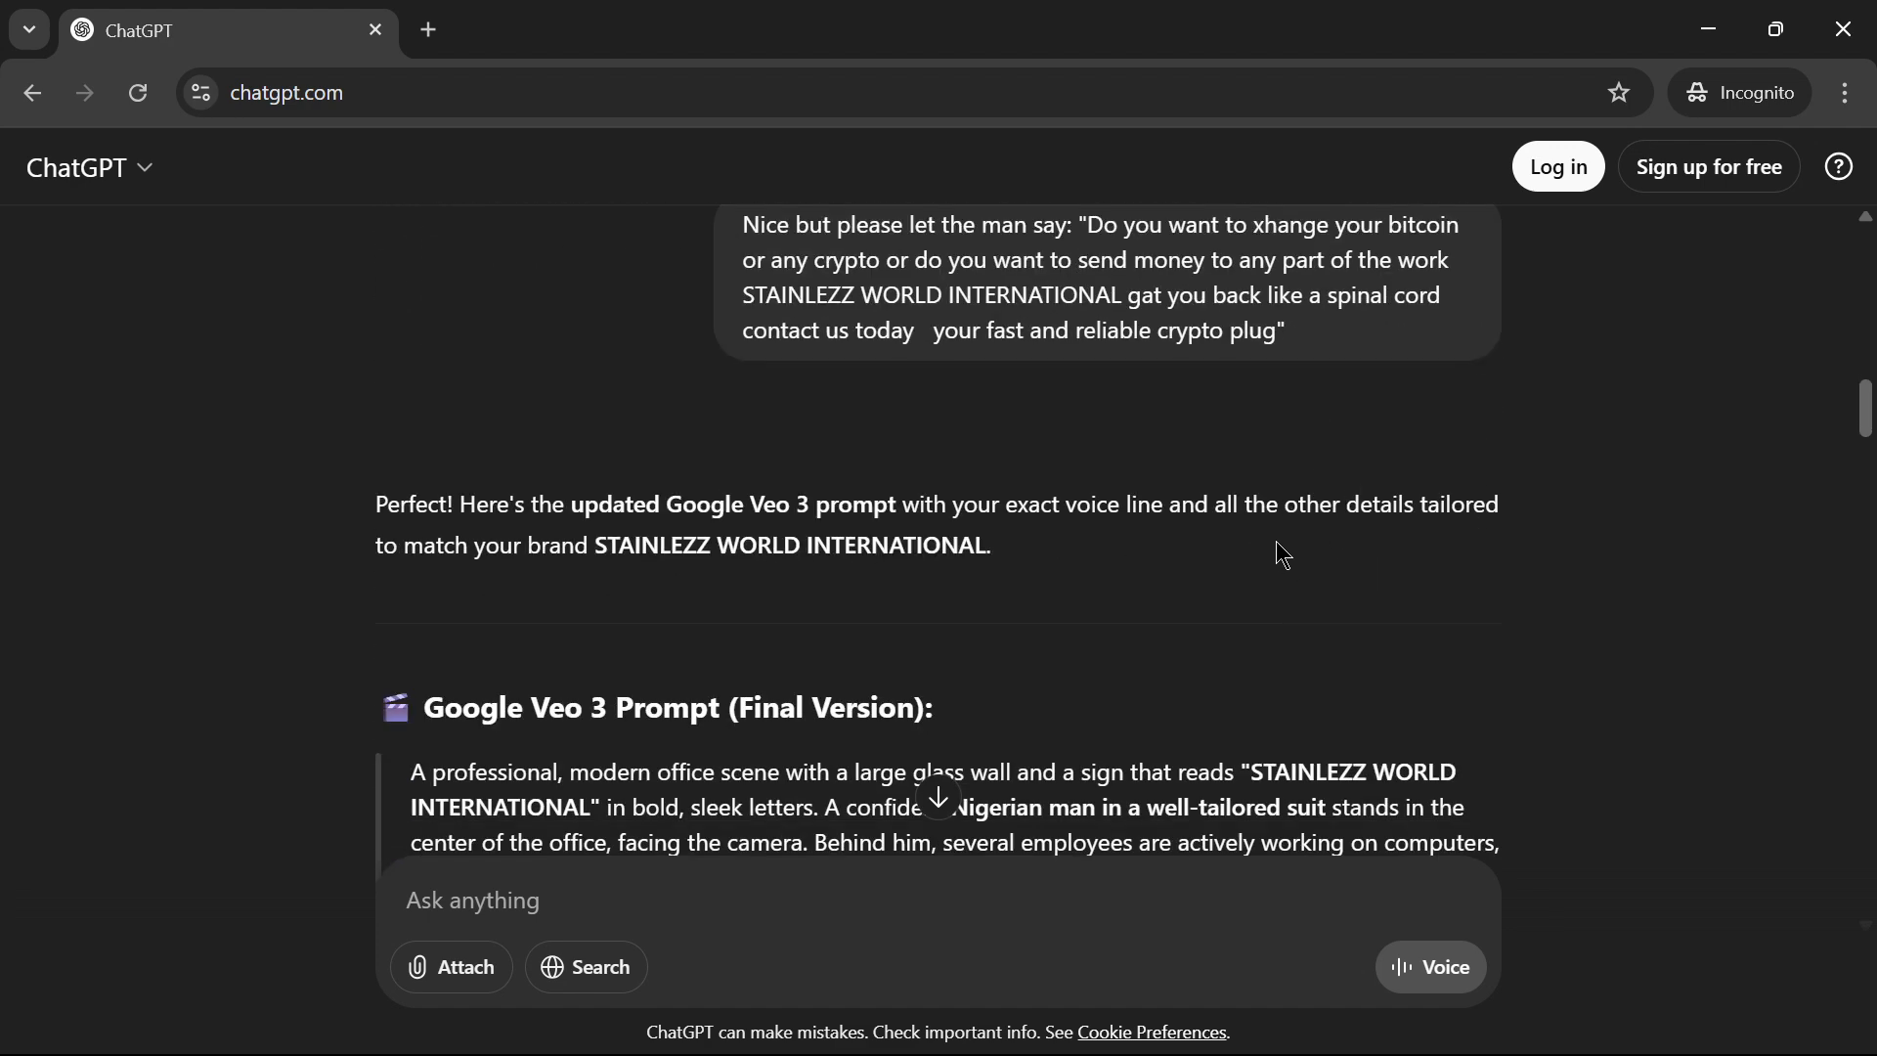
{"action": "scroll", "coordinate": [1265, 530], "scroll_direction": "up", "scroll_amount": 3}
{"action": "scroll", "coordinate": [1274, 512], "scroll_direction": "down", "scroll_amount": 5}
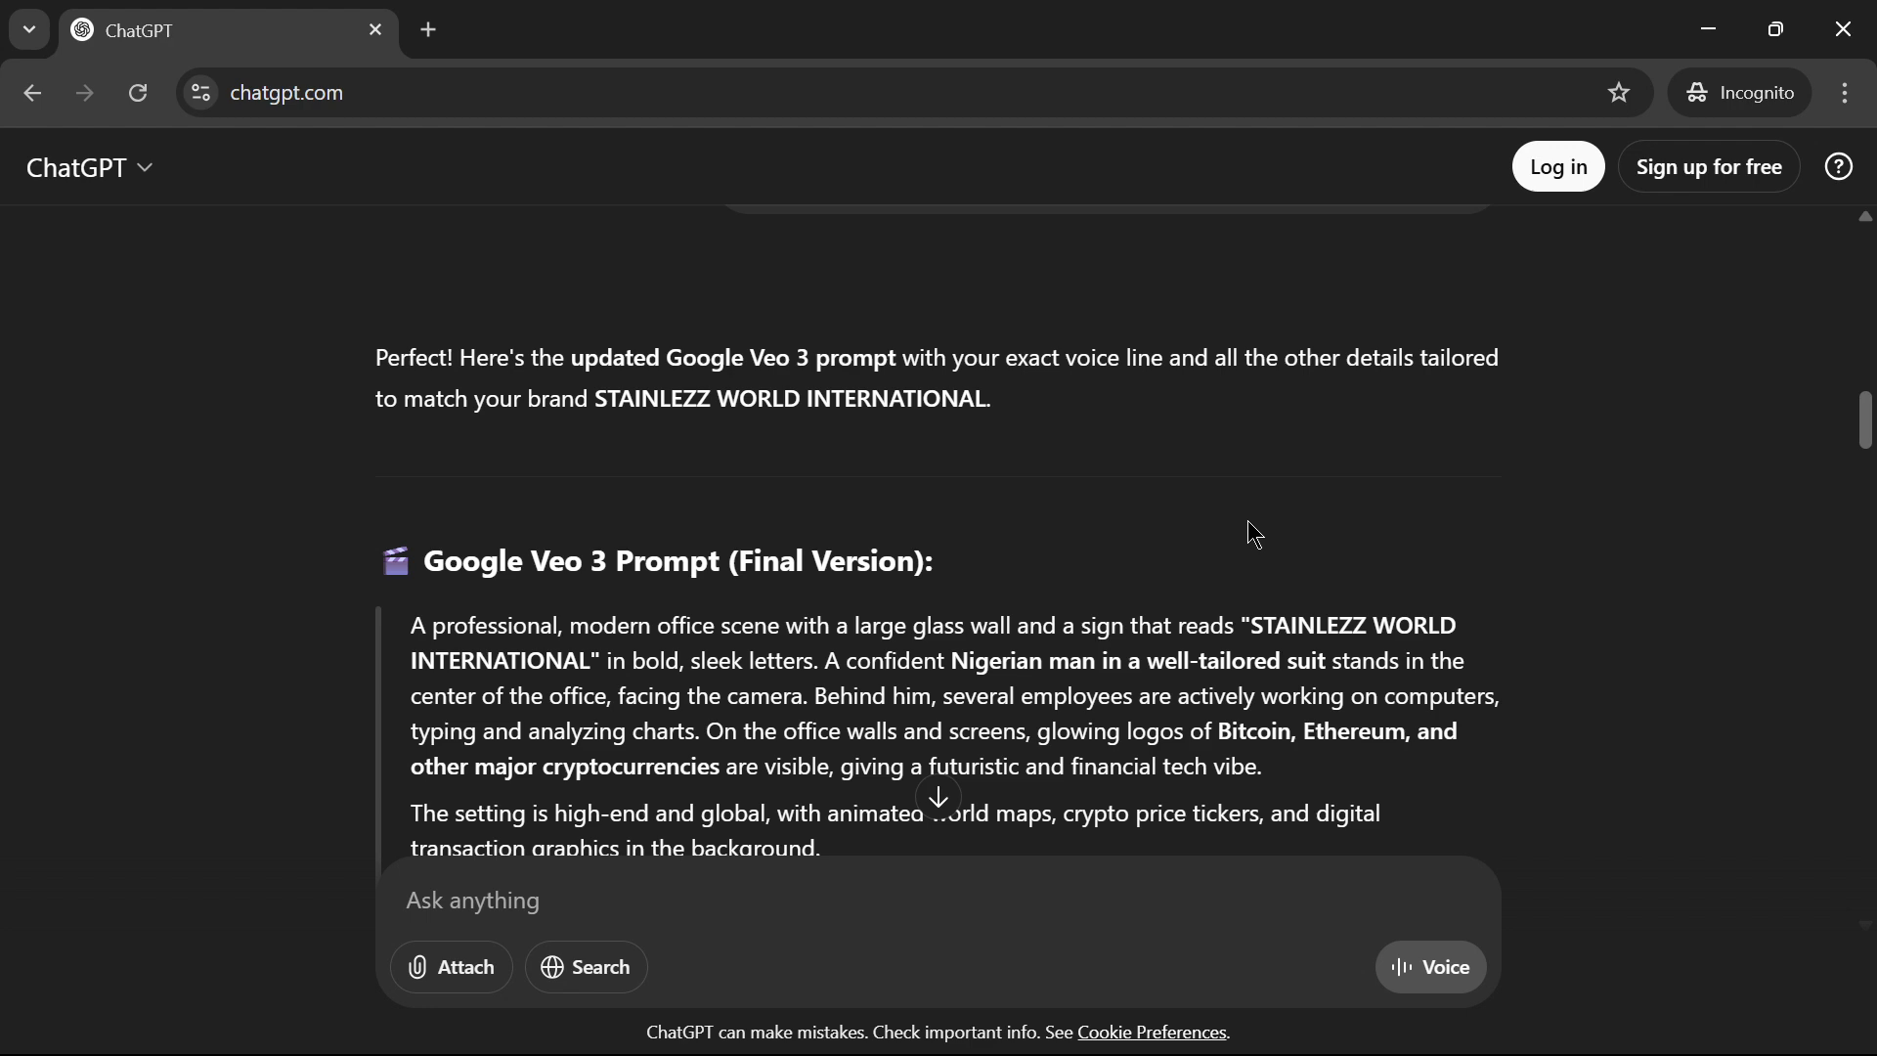
{"action": "scroll", "coordinate": [1247, 521], "scroll_direction": "down", "scroll_amount": 3}
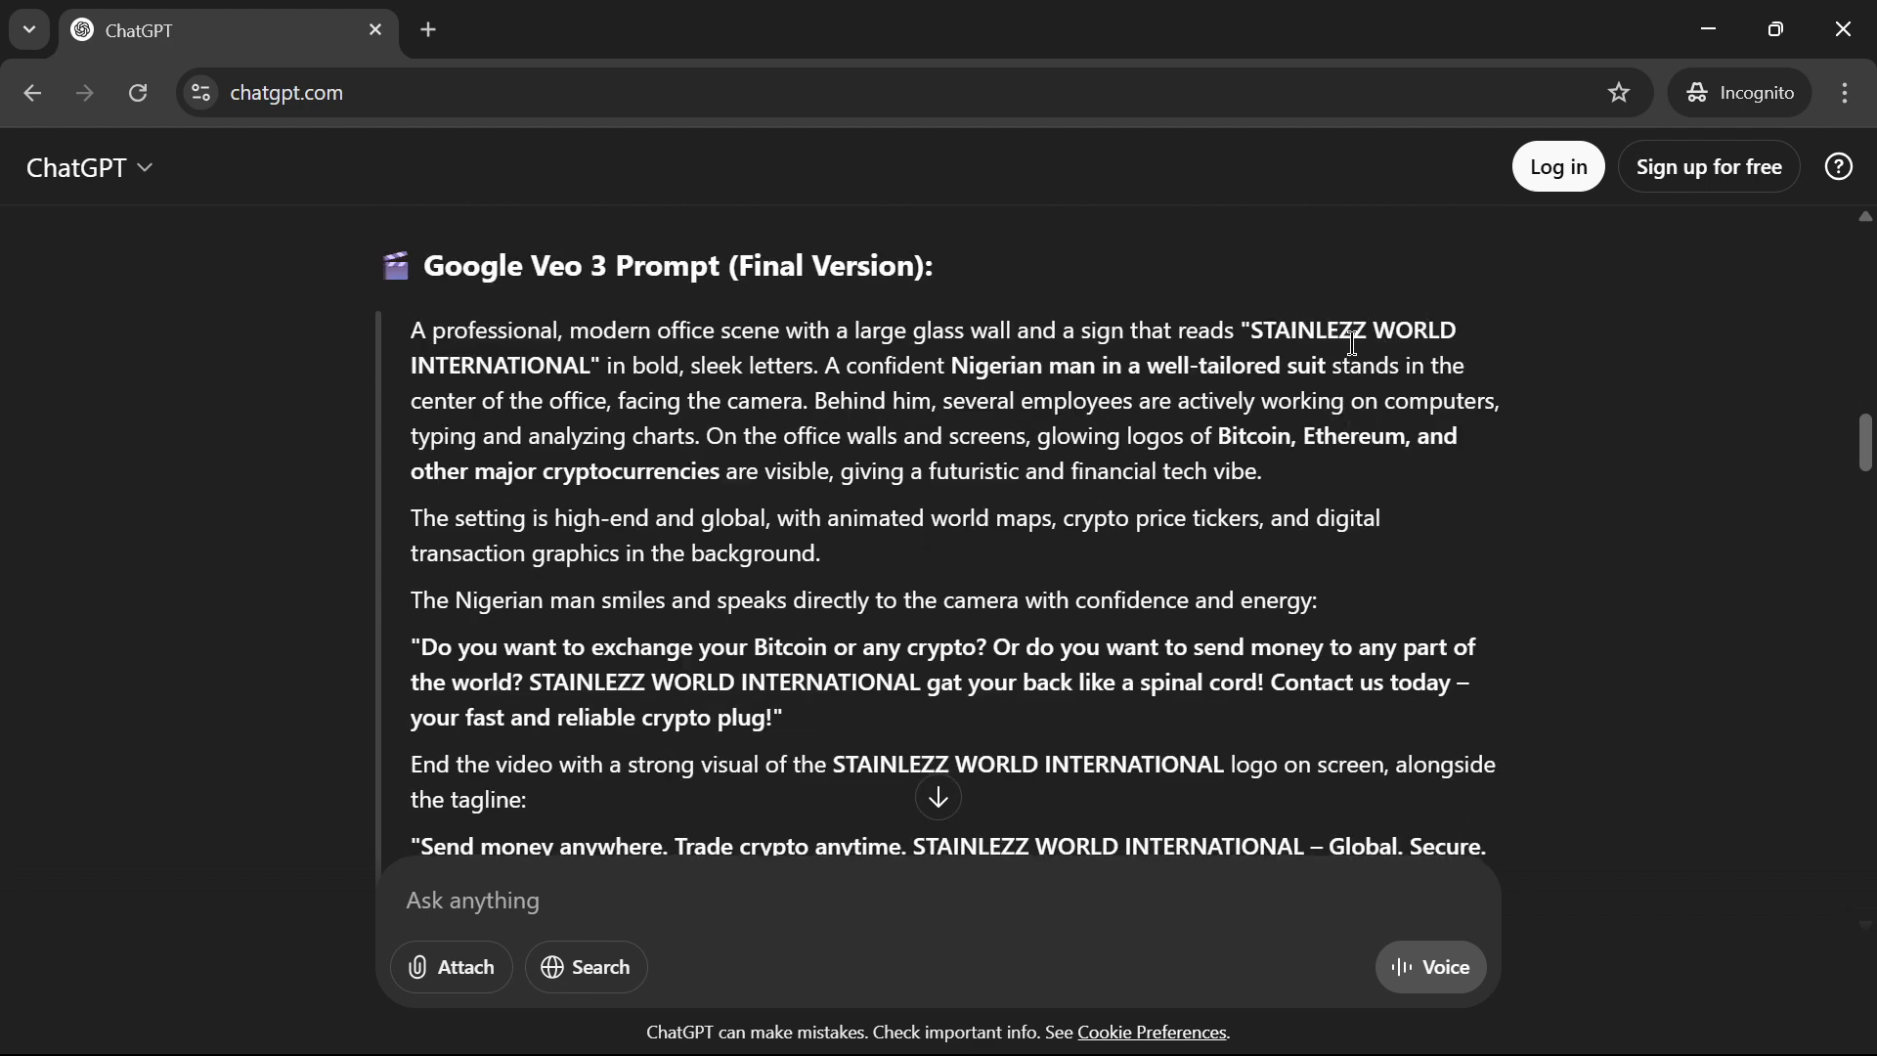
{"action": "scroll", "coordinate": [1359, 350], "scroll_direction": "down", "scroll_amount": 3}
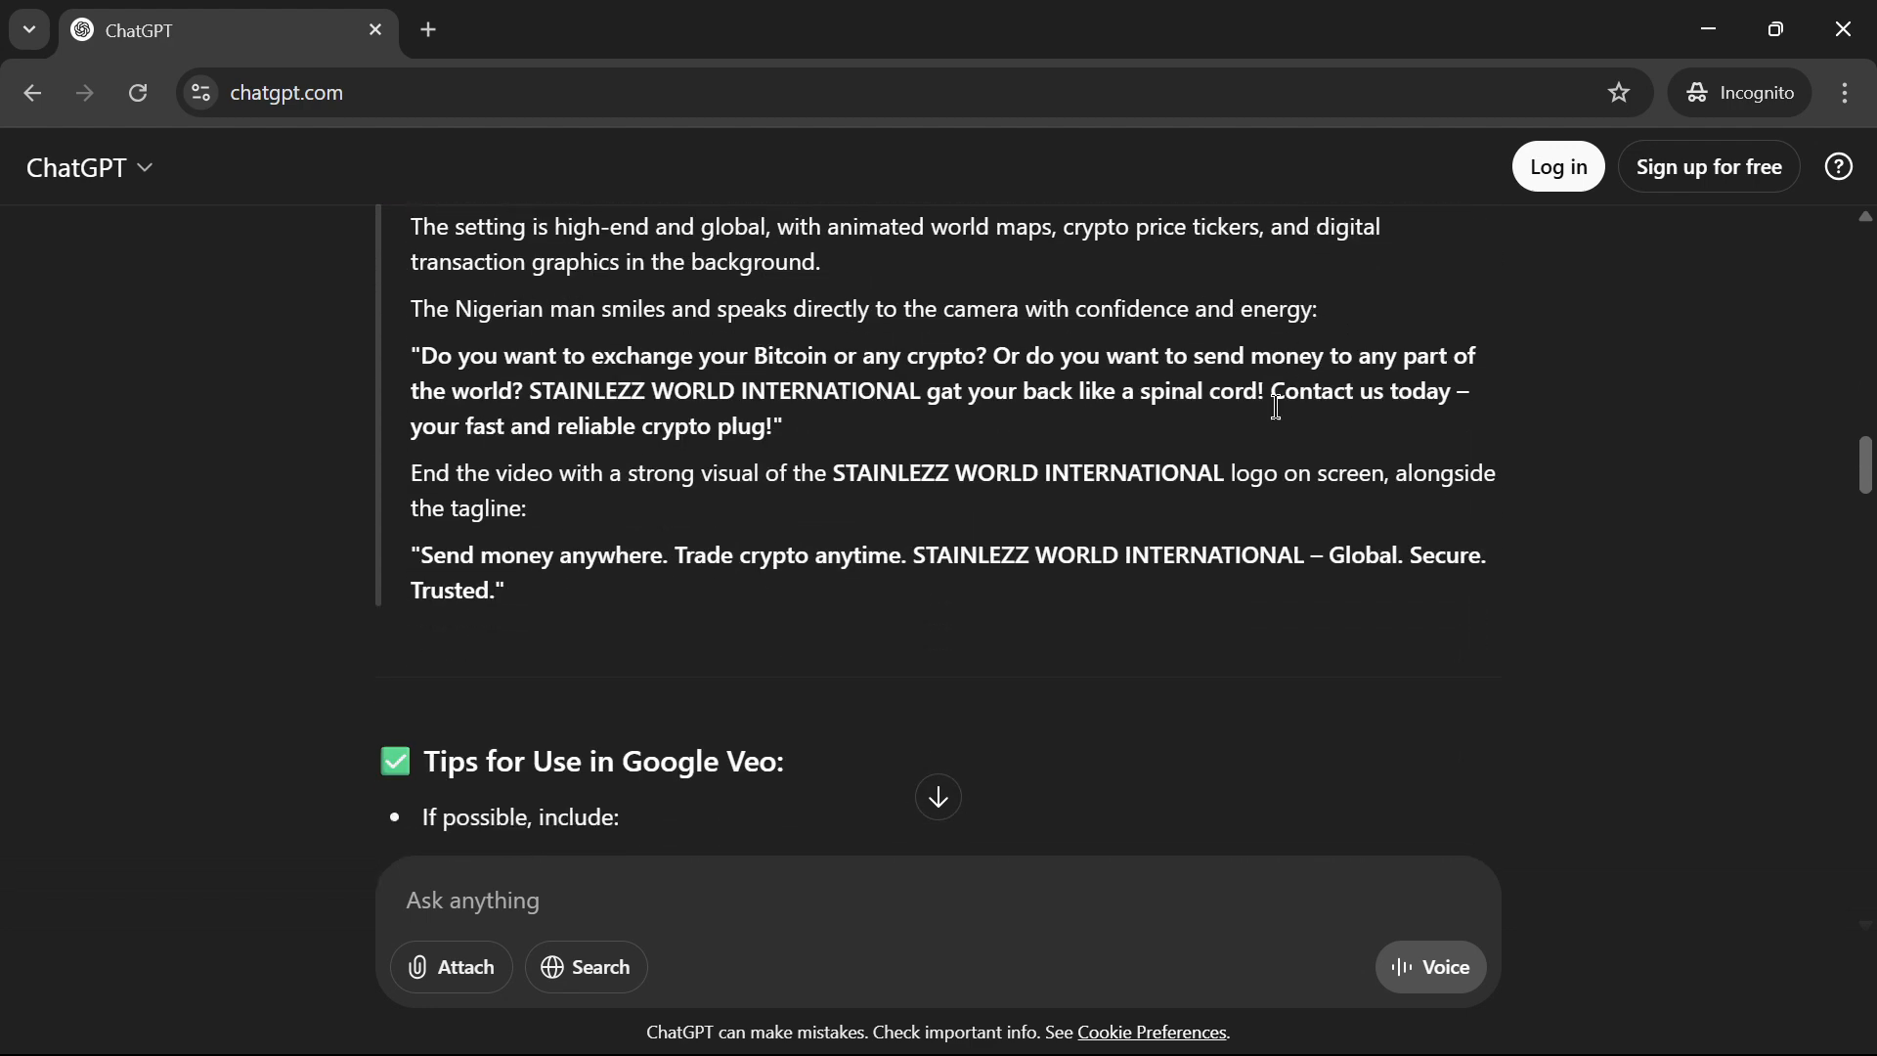
Reread the final Veo 3 prompt and compare its closing logo and tagline with the paused end frame of Coperate Stainles.mp4.
{"action": "scroll", "coordinate": [1229, 507], "scroll_direction": "down", "scroll_amount": 1}
{"action": "scroll", "coordinate": [1241, 489], "scroll_direction": "up", "scroll_amount": 4}
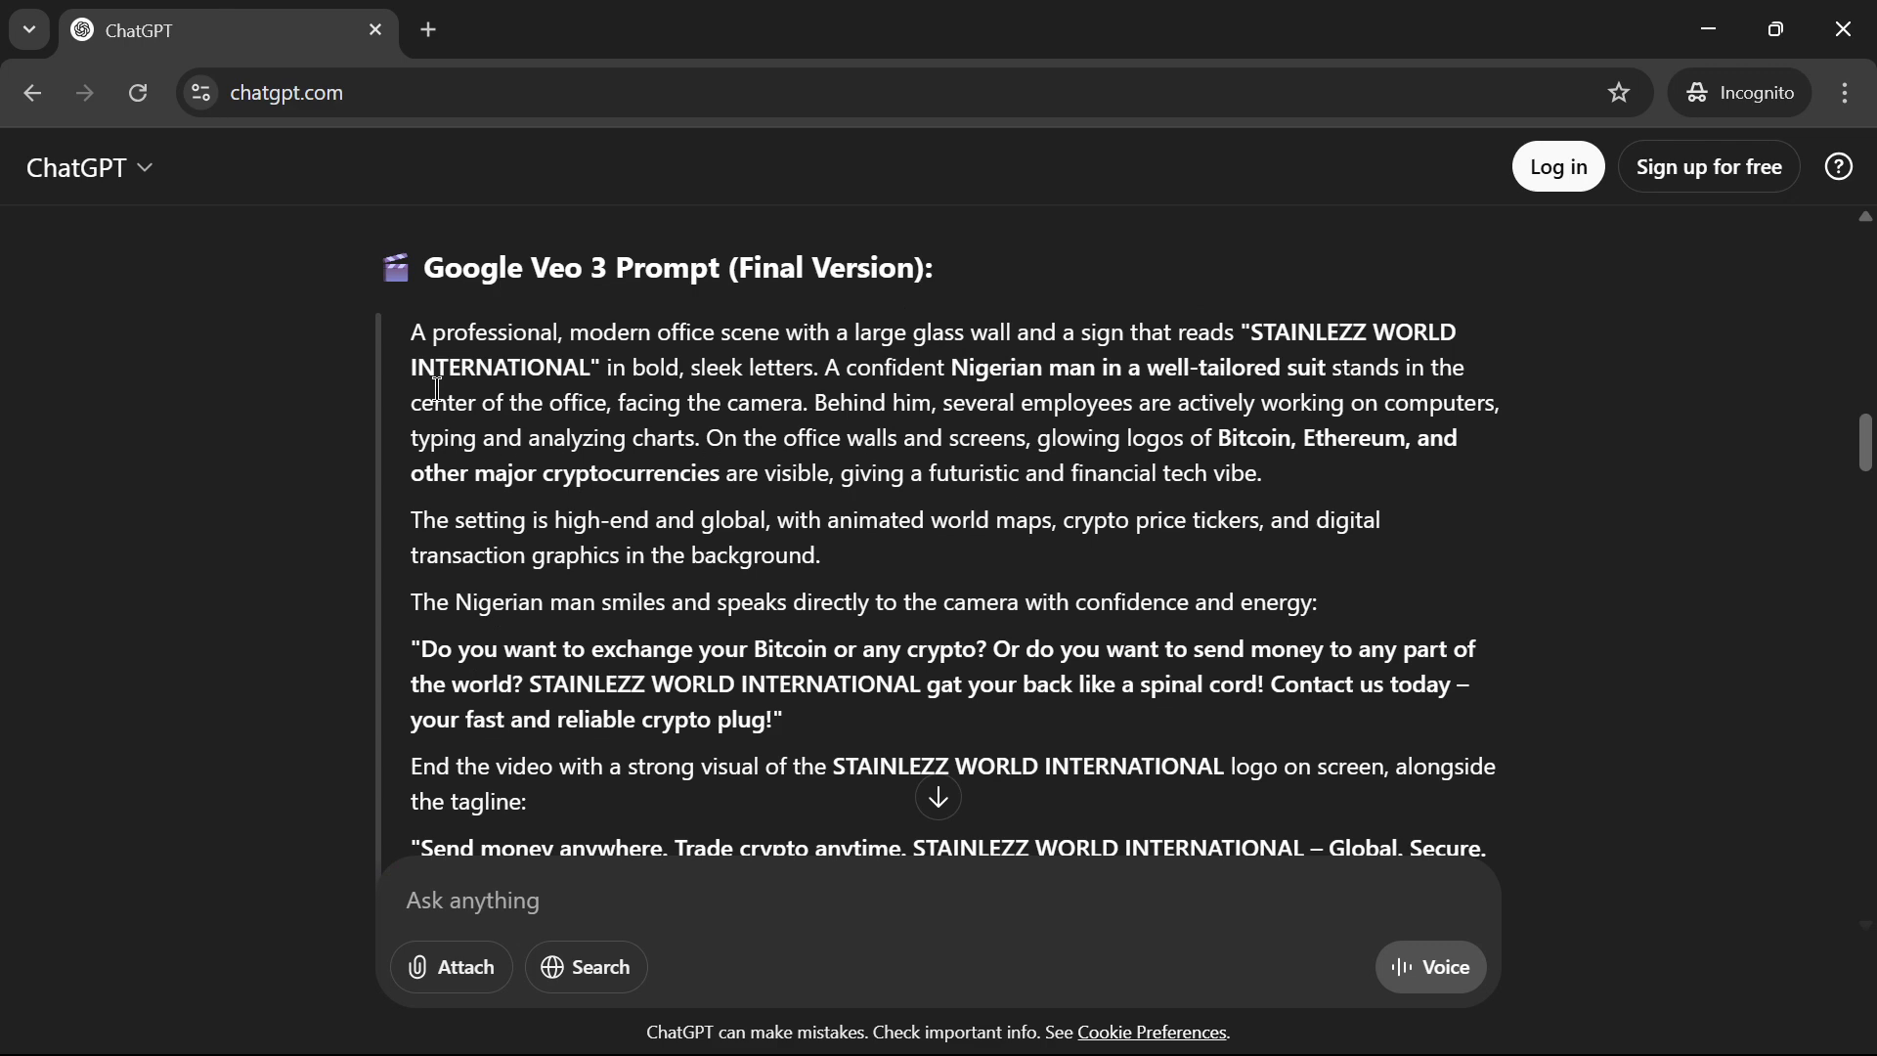
{"action": "scroll", "coordinate": [1290, 419], "scroll_direction": "up", "scroll_amount": 2}
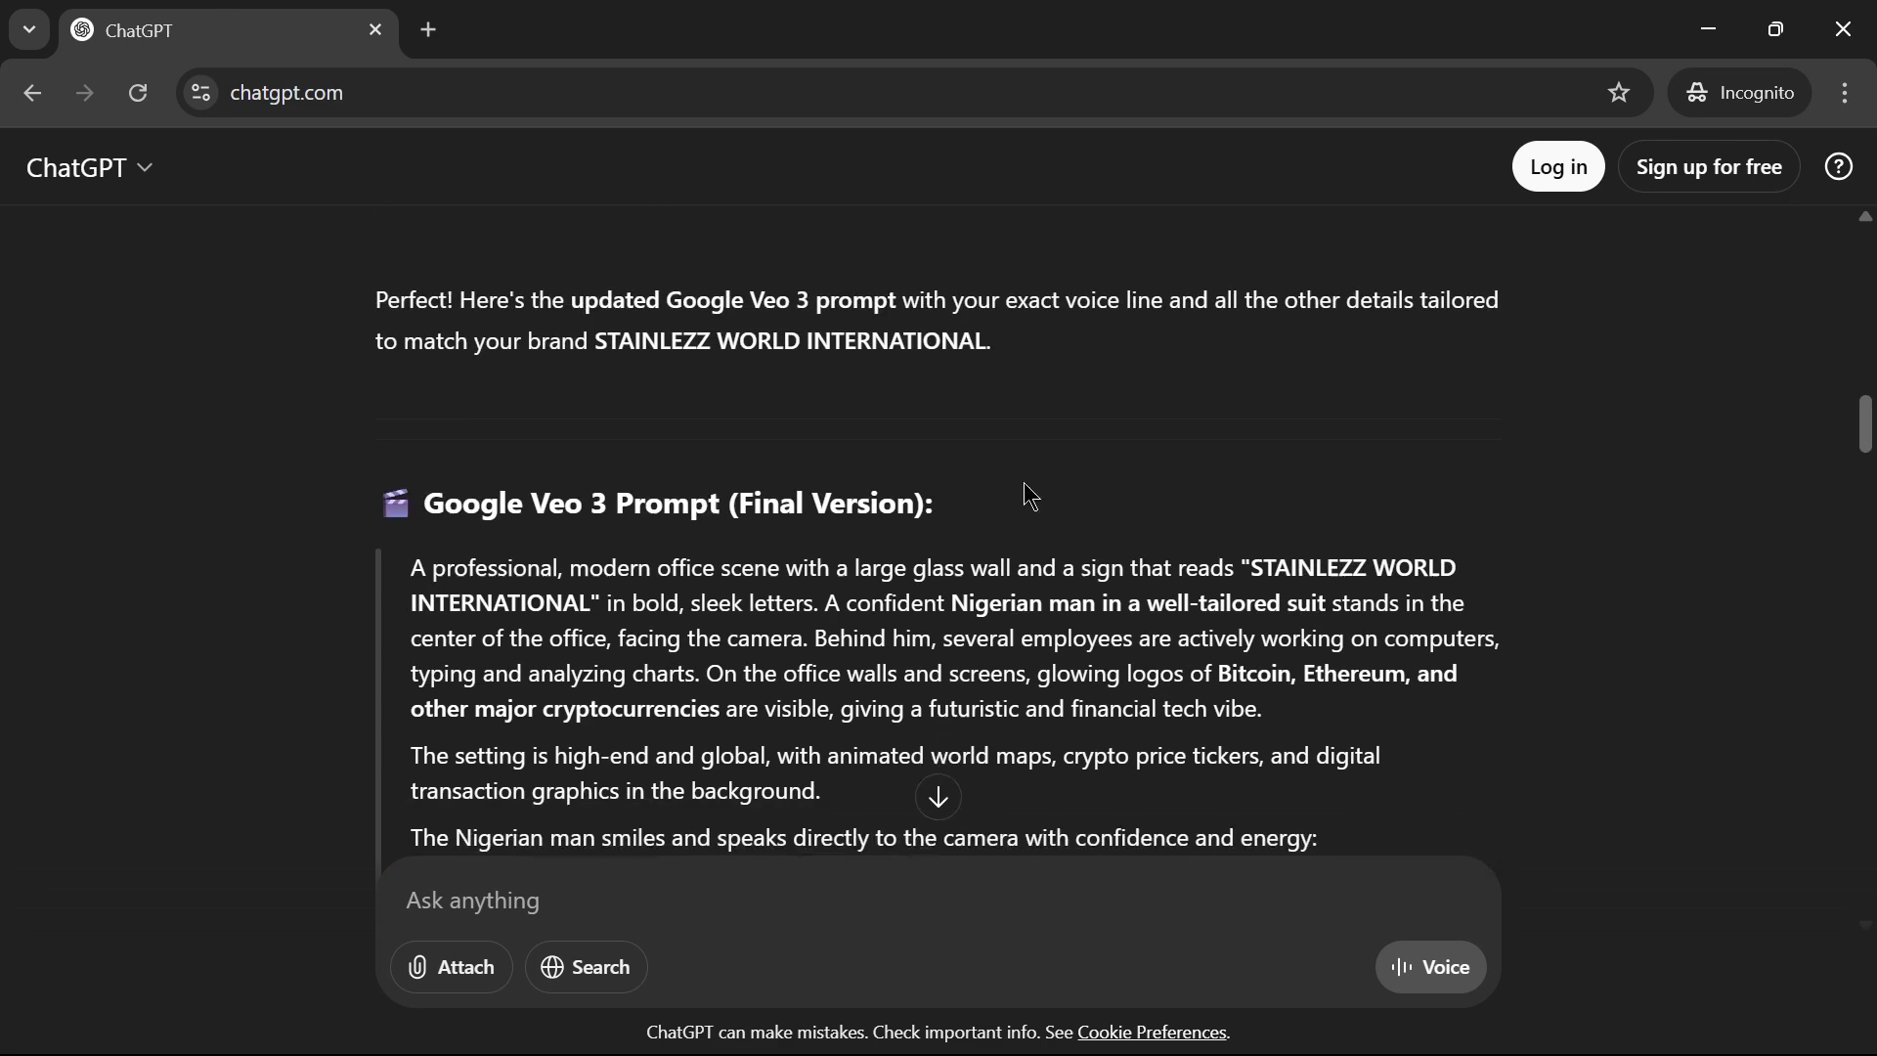
{"action": "scroll", "coordinate": [1022, 494], "scroll_direction": "down", "scroll_amount": 2}
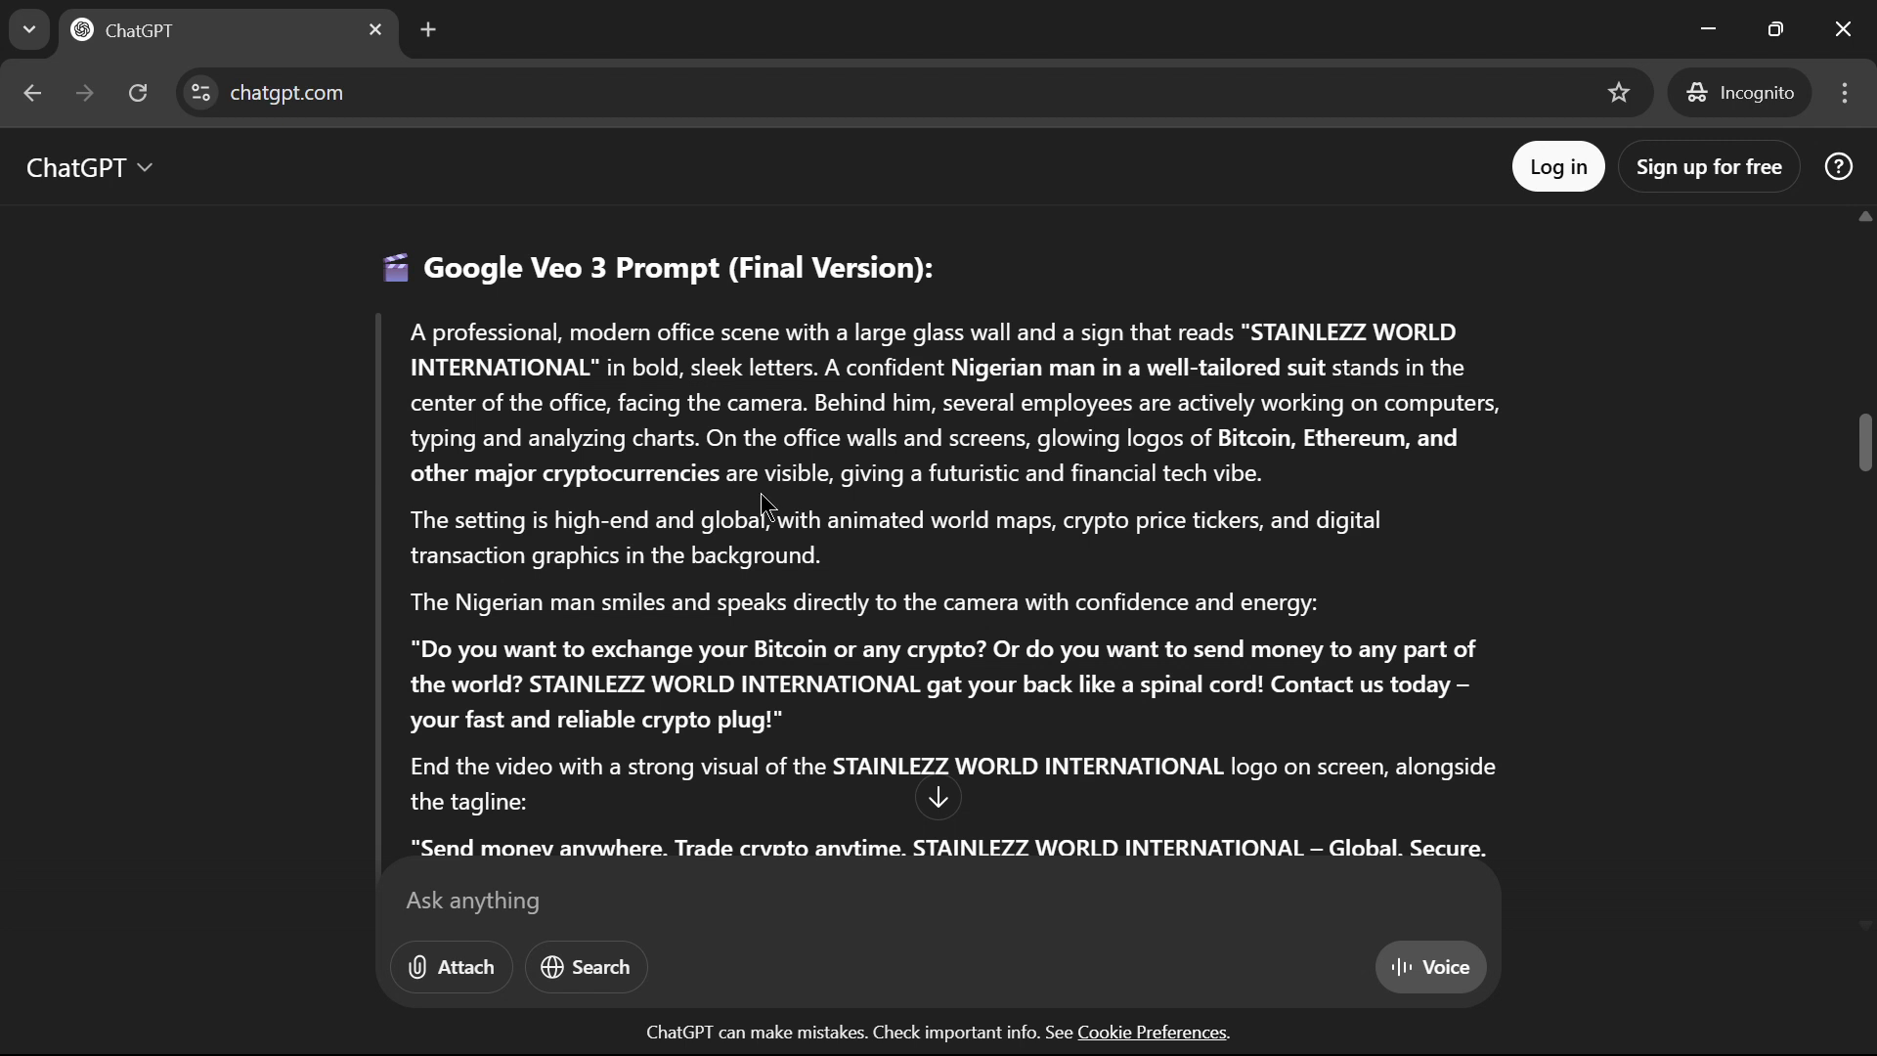
{"action": "scroll", "coordinate": [743, 625], "scroll_direction": "down", "scroll_amount": 1}
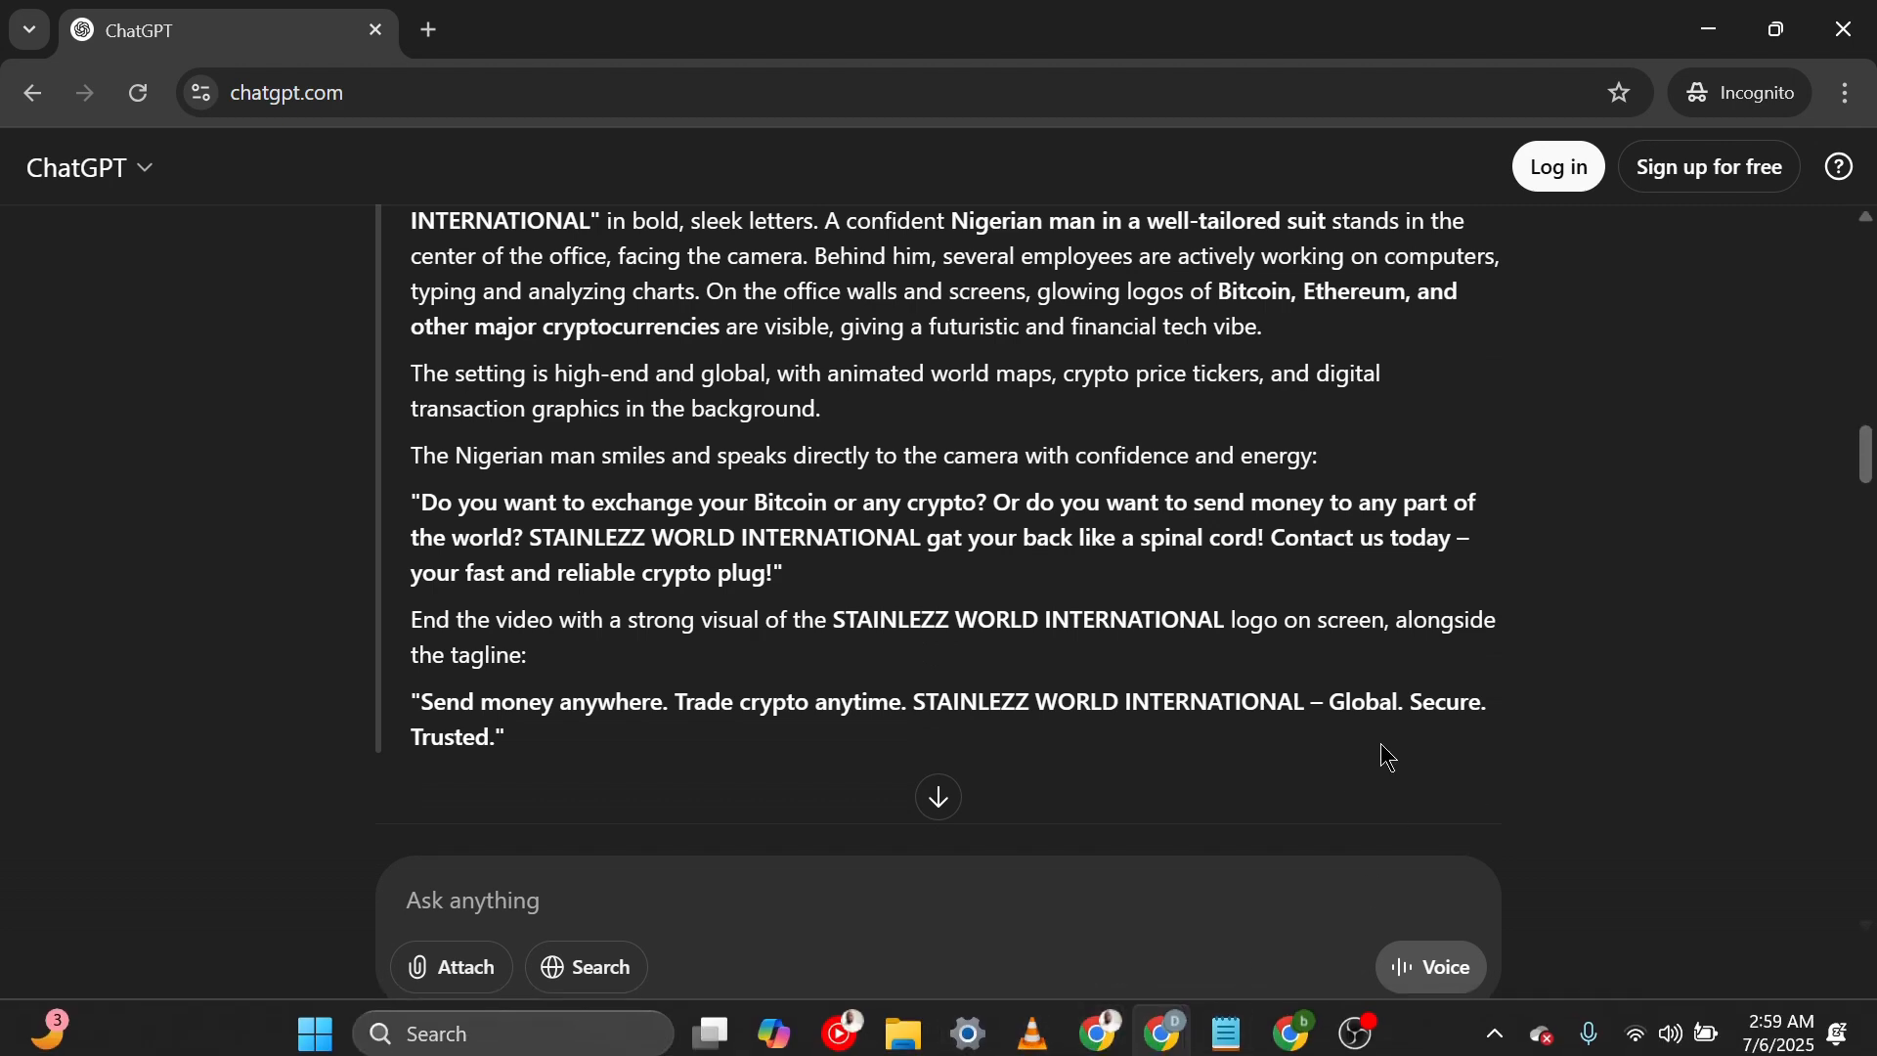
{"action": "mouse_move", "coordinate": [1036, 1016]}
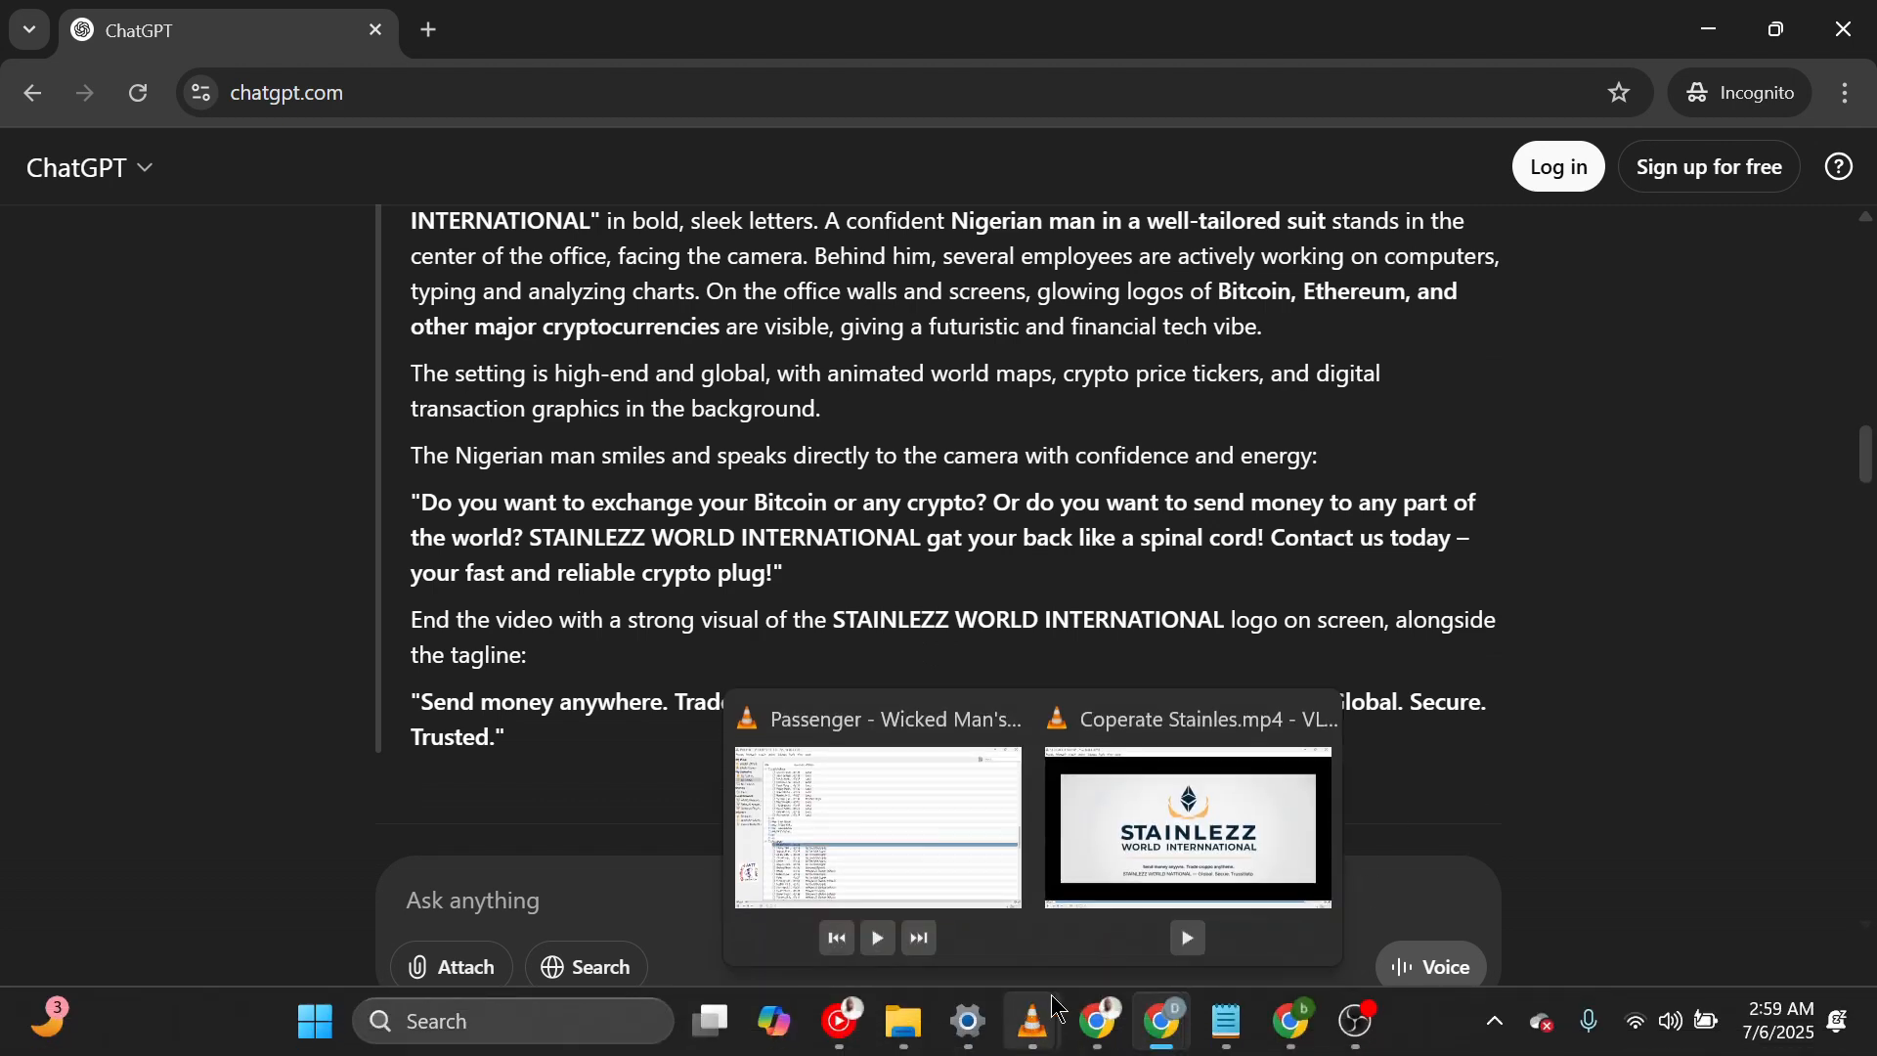
{"action": "left_click", "coordinate": [1189, 831]}
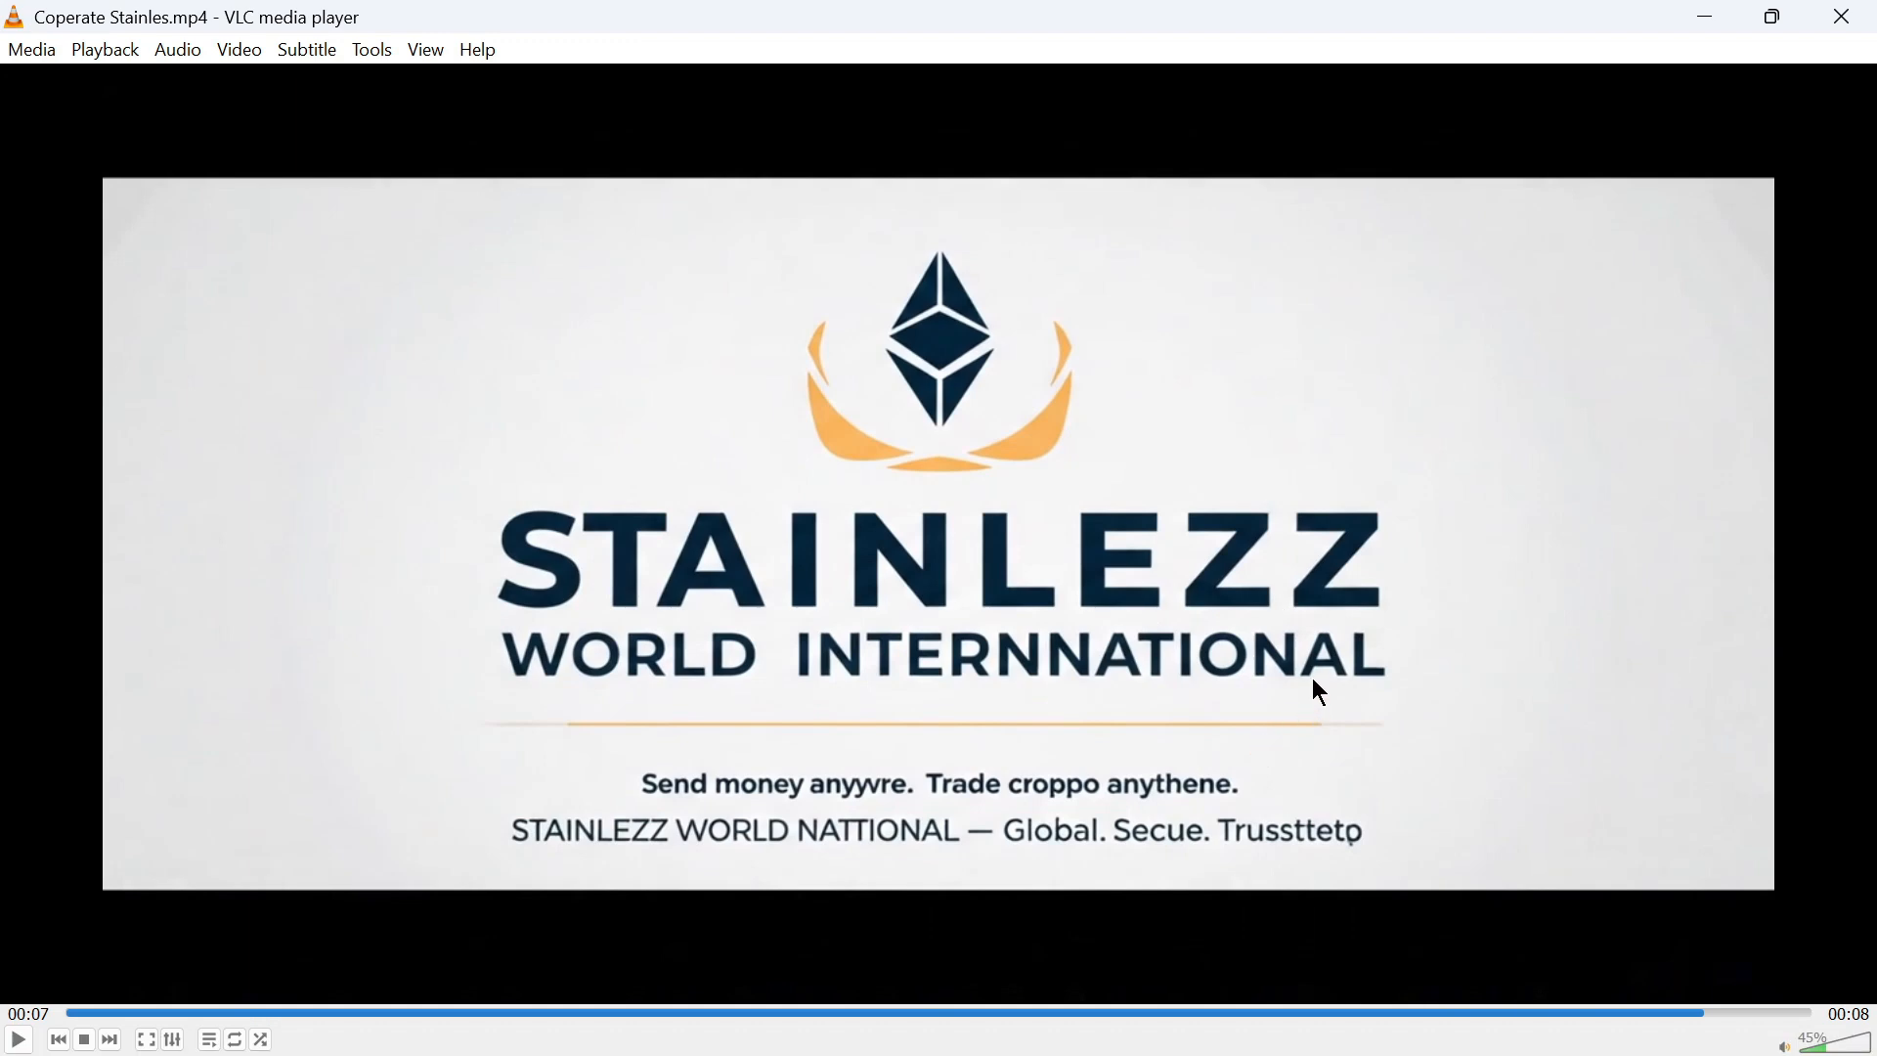
{"action": "left_click", "coordinate": [1707, 16]}
Examine the final Veo 3 prompt from its office scene through the closing tagline to the tips for use in Google Veo.
{"action": "scroll", "coordinate": [680, 587], "scroll_direction": "up", "scroll_amount": 3}
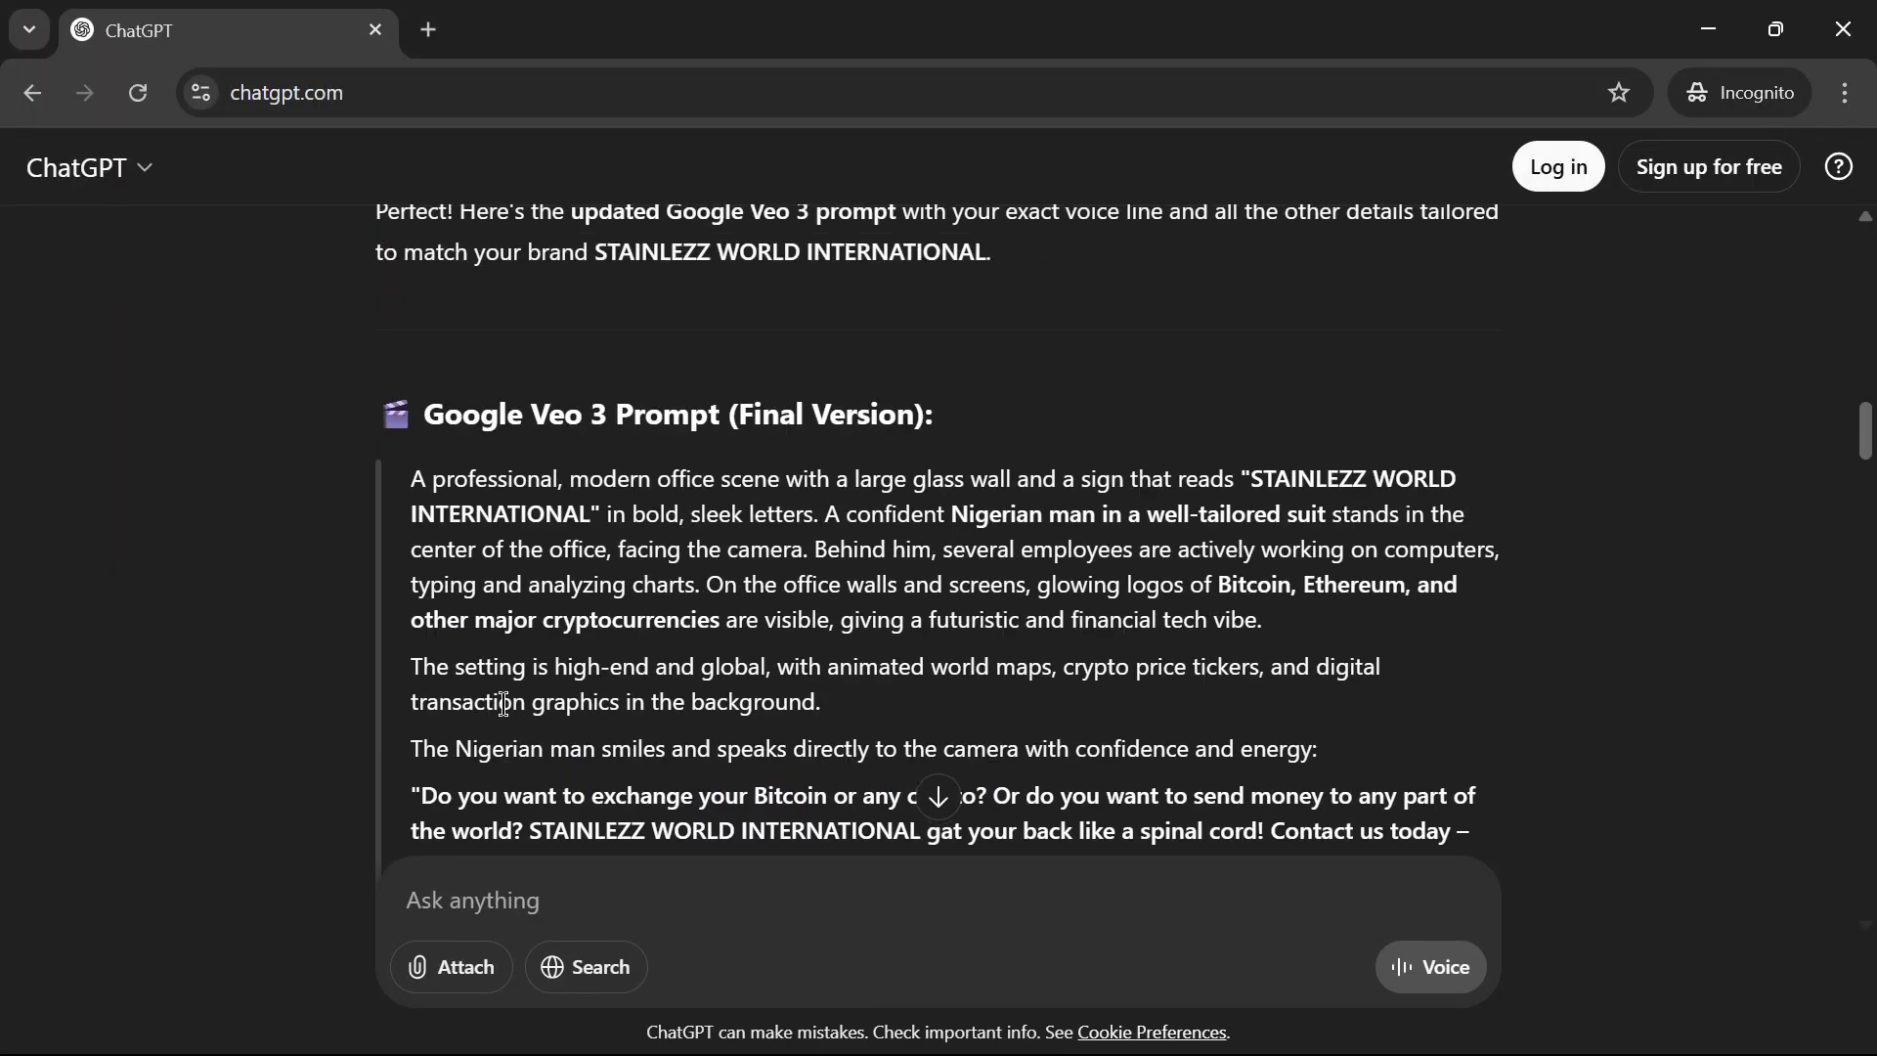
{"action": "scroll", "coordinate": [1246, 616], "scroll_direction": "down", "scroll_amount": 2}
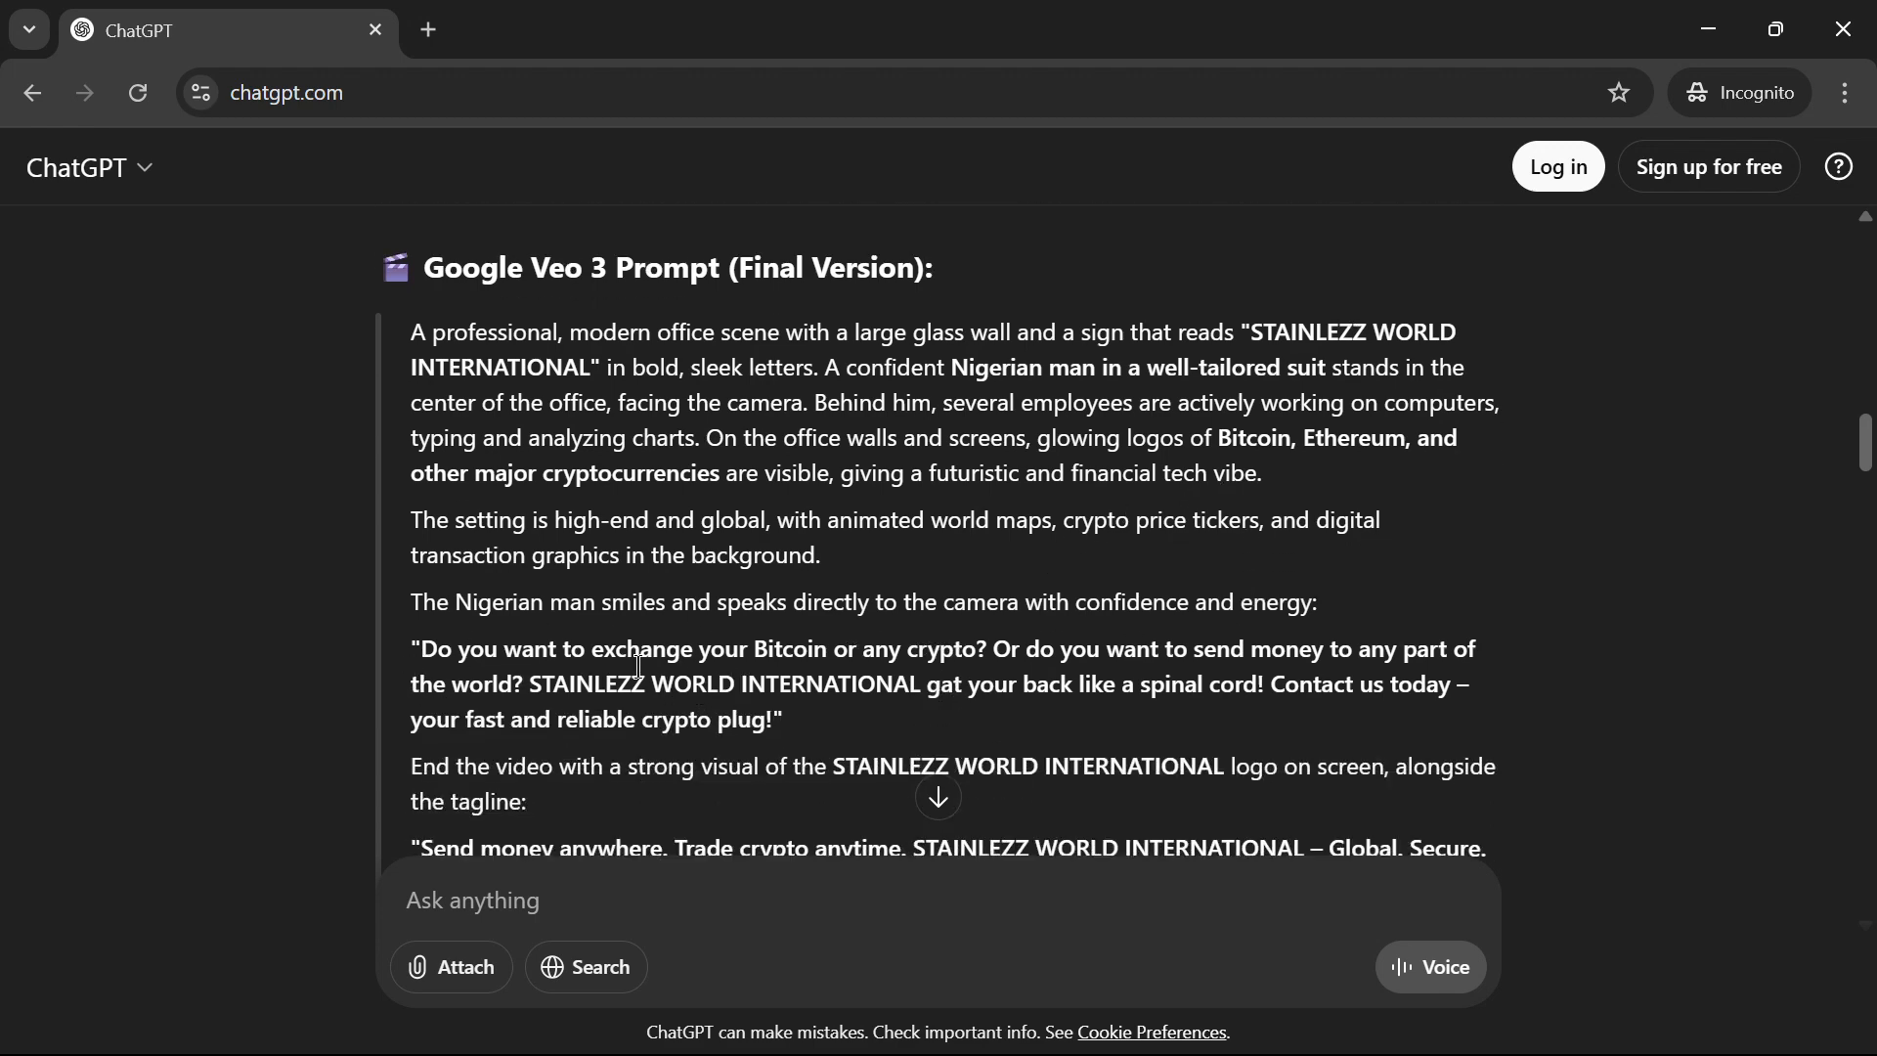
{"action": "scroll", "coordinate": [899, 648], "scroll_direction": "down", "scroll_amount": 2}
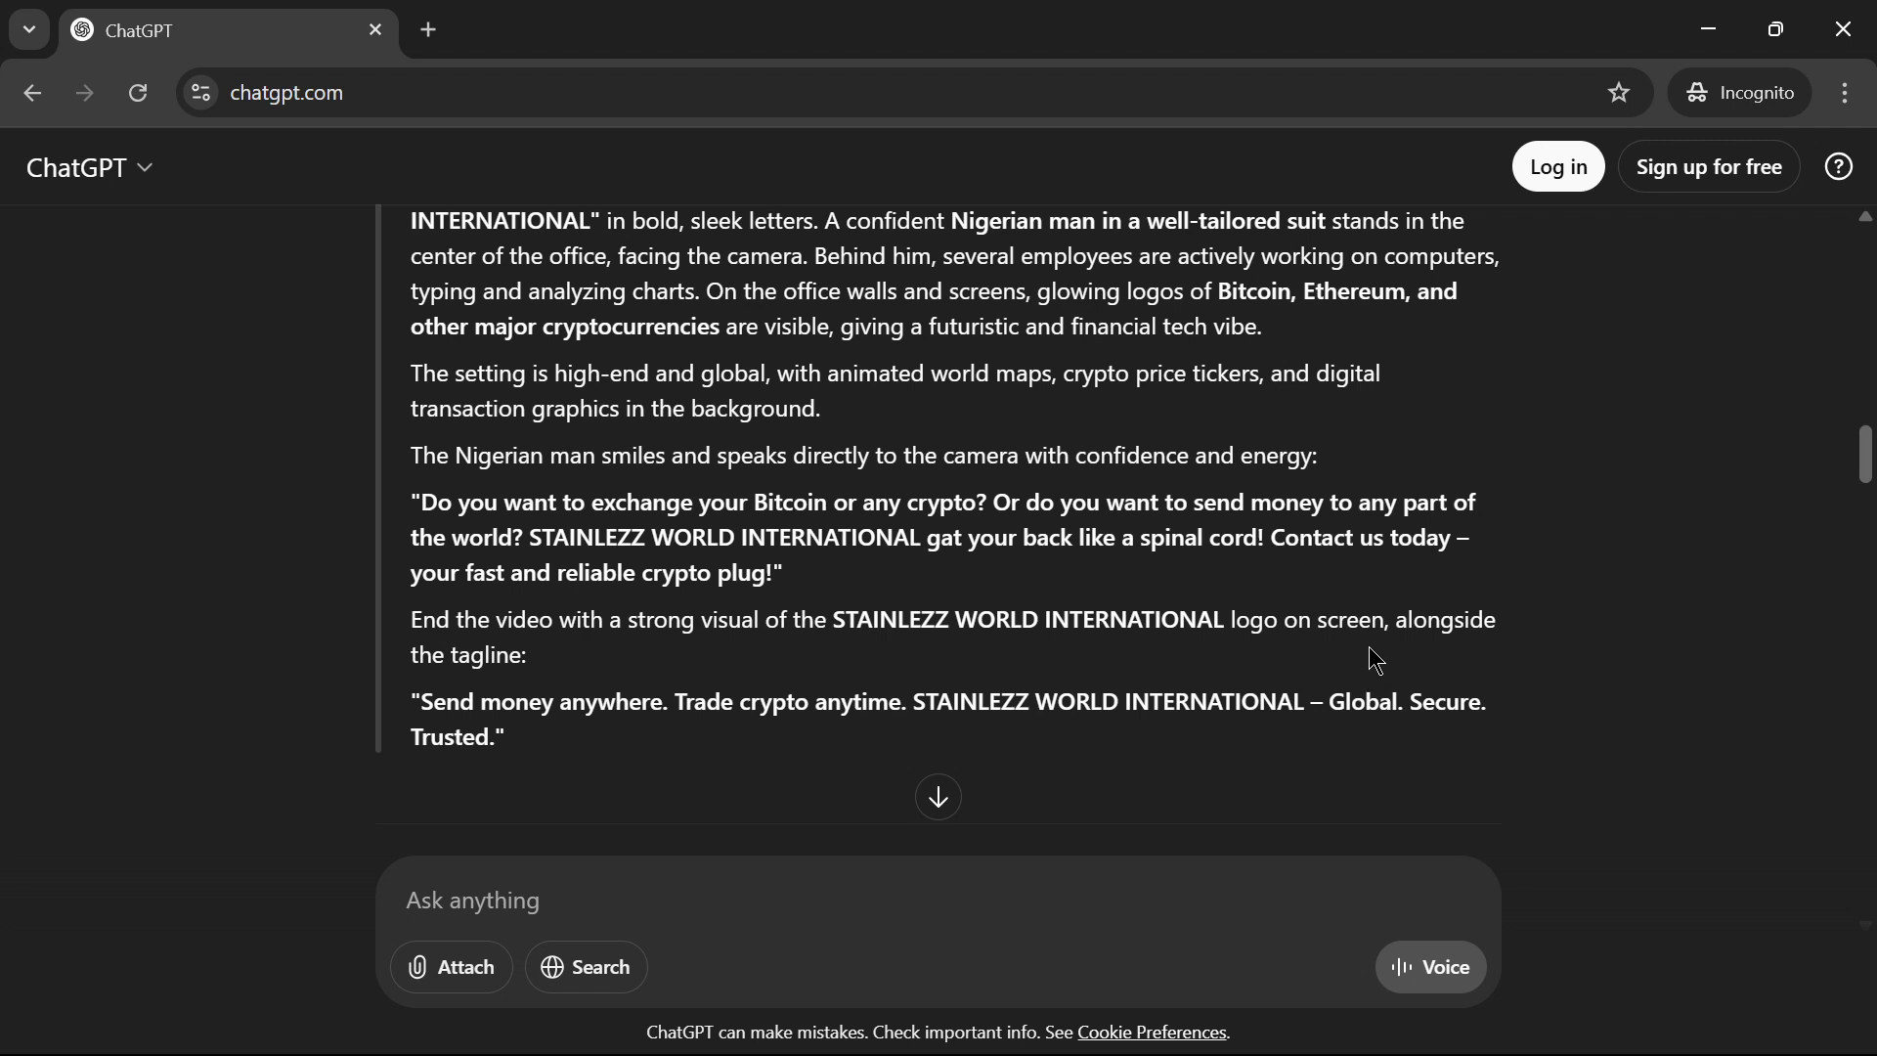
{"action": "scroll", "coordinate": [1378, 626], "scroll_direction": "down", "scroll_amount": 1}
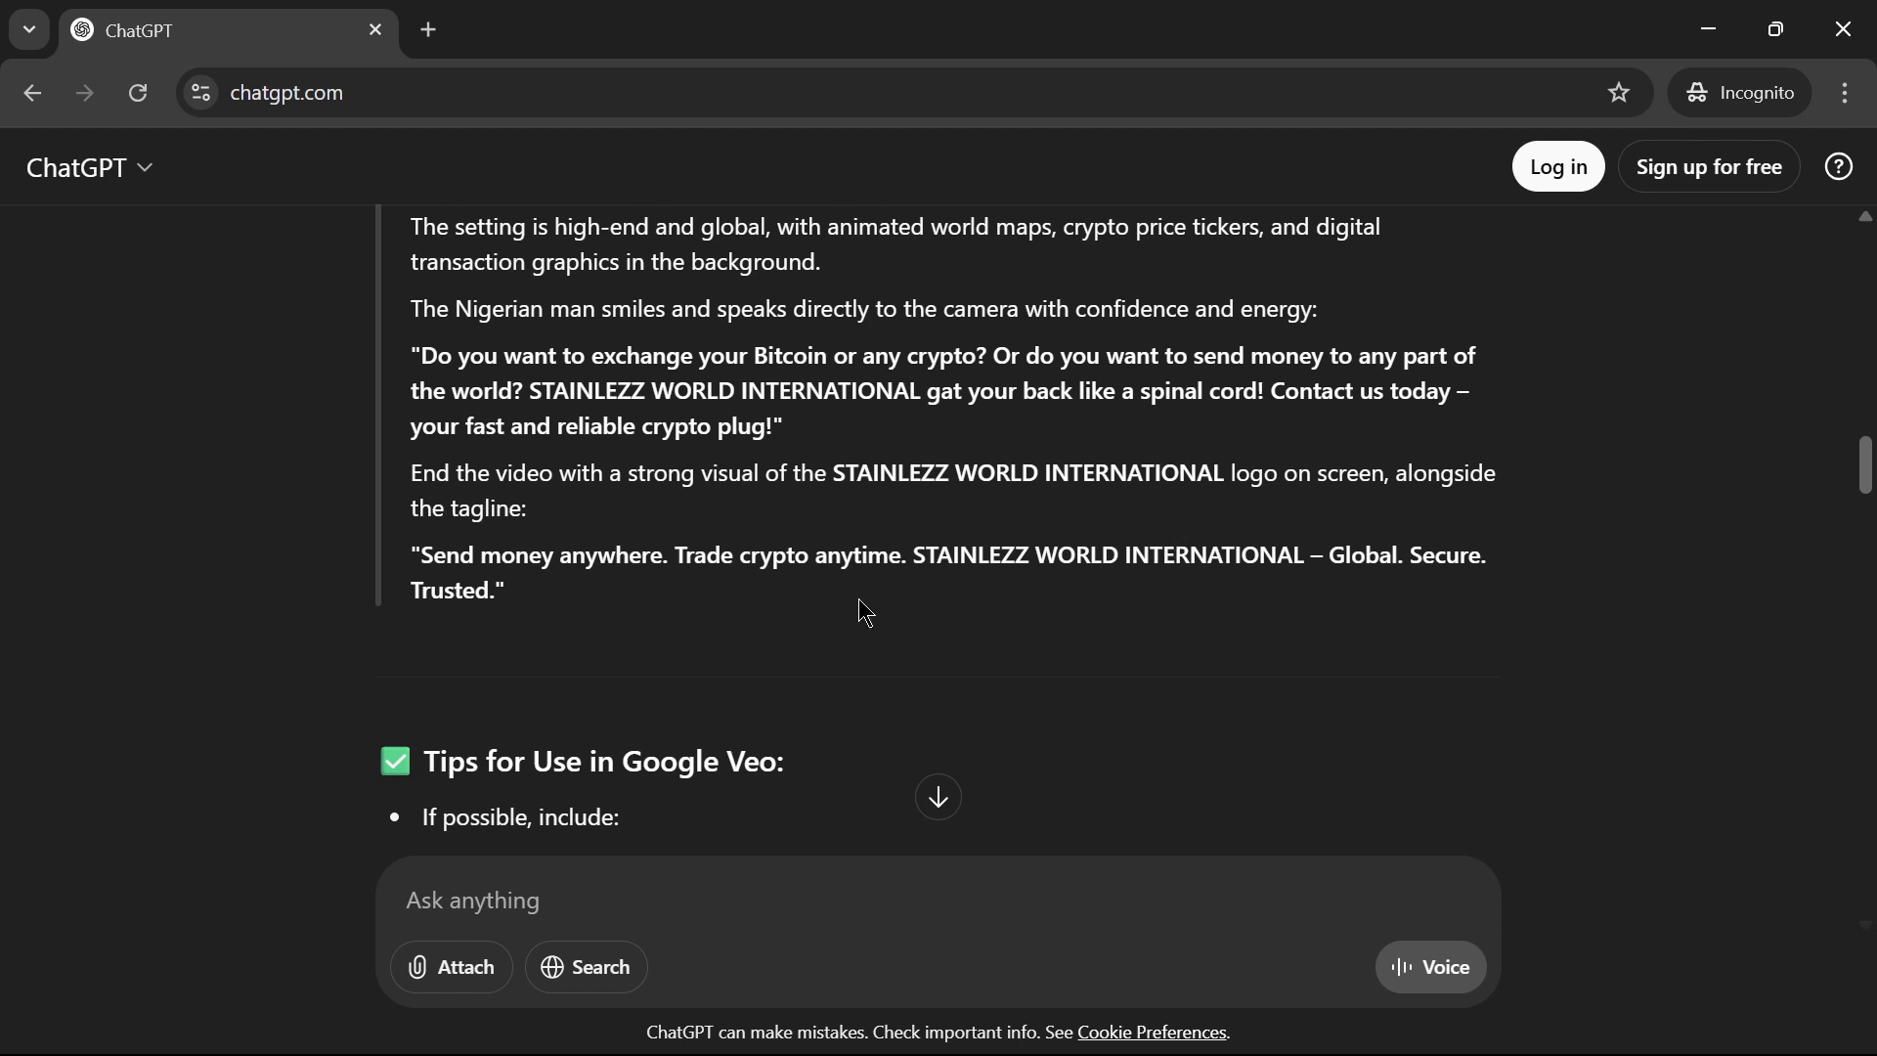
{"action": "scroll", "coordinate": [865, 611], "scroll_direction": "down", "scroll_amount": 5}
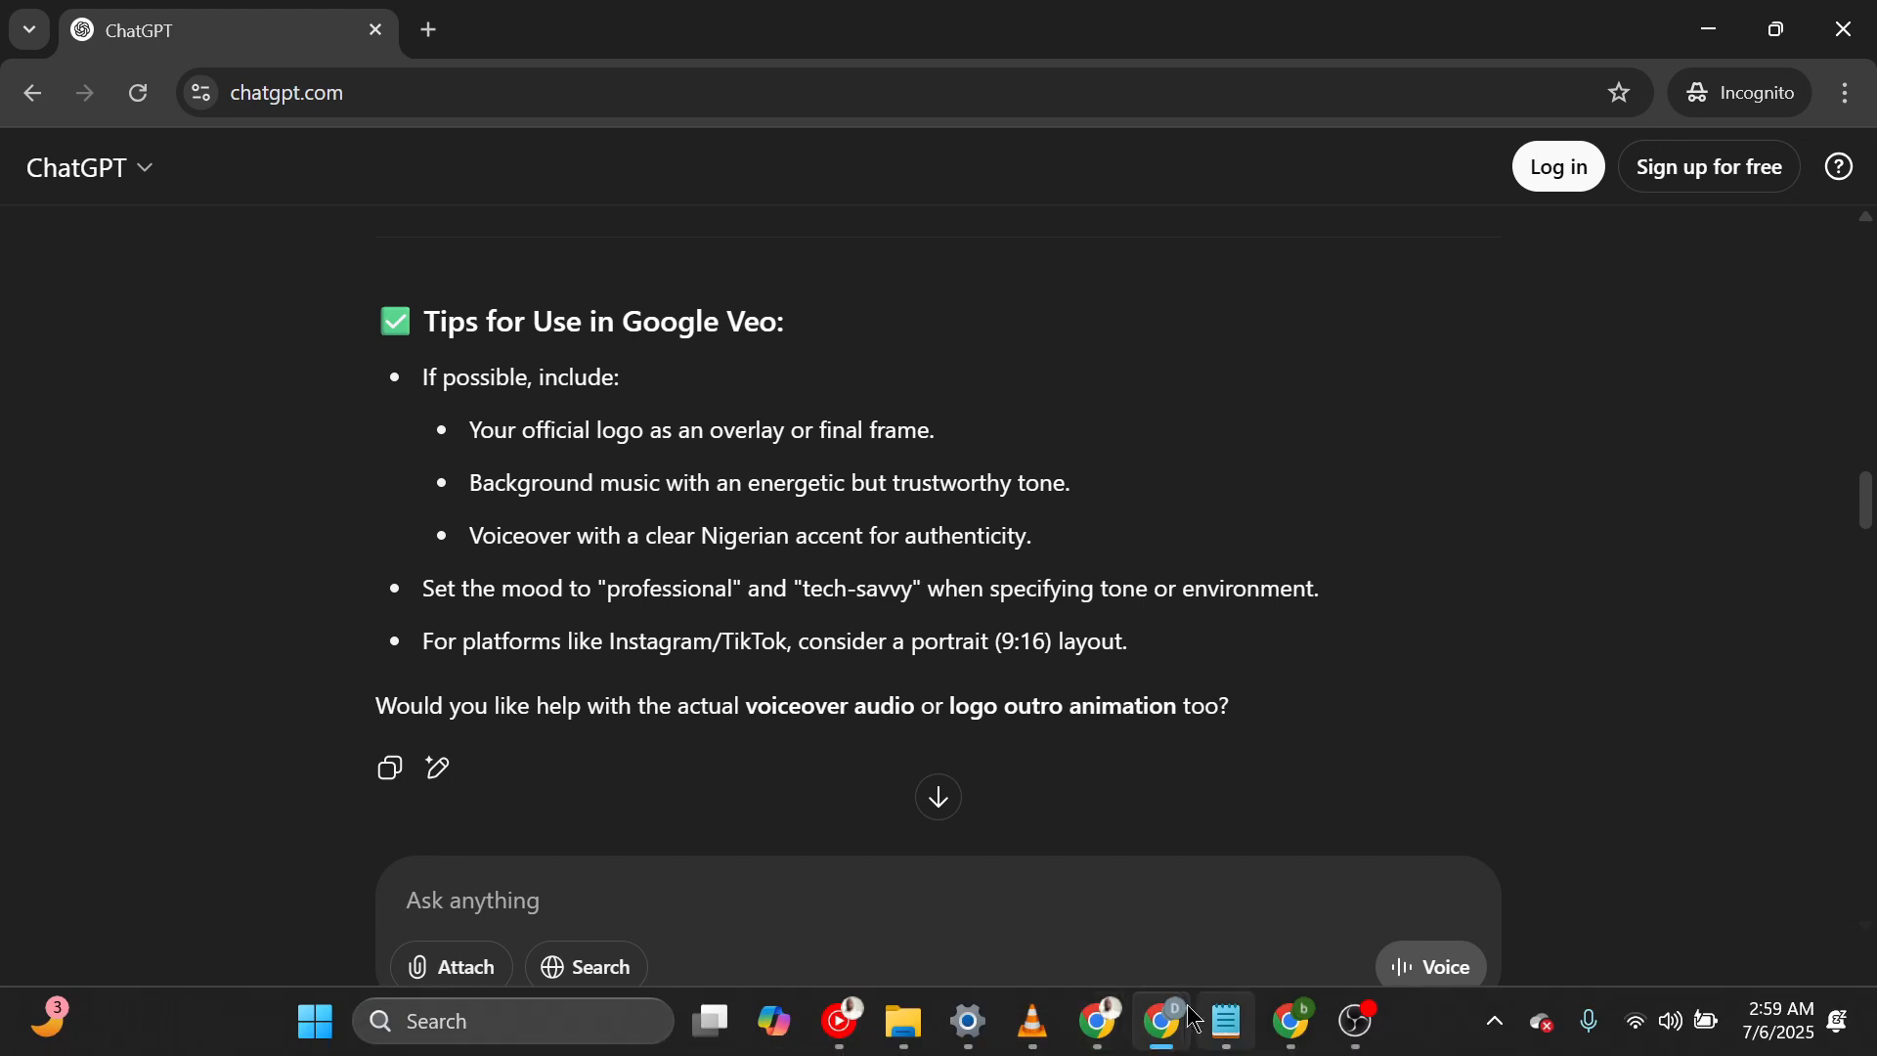
Restart Coperate Stainles.mp4 from the beginning, pause it on the opening office scene and minimize the player.
{"action": "mouse_move", "coordinate": [1048, 1029]}
{"action": "left_click", "coordinate": [1188, 826]}
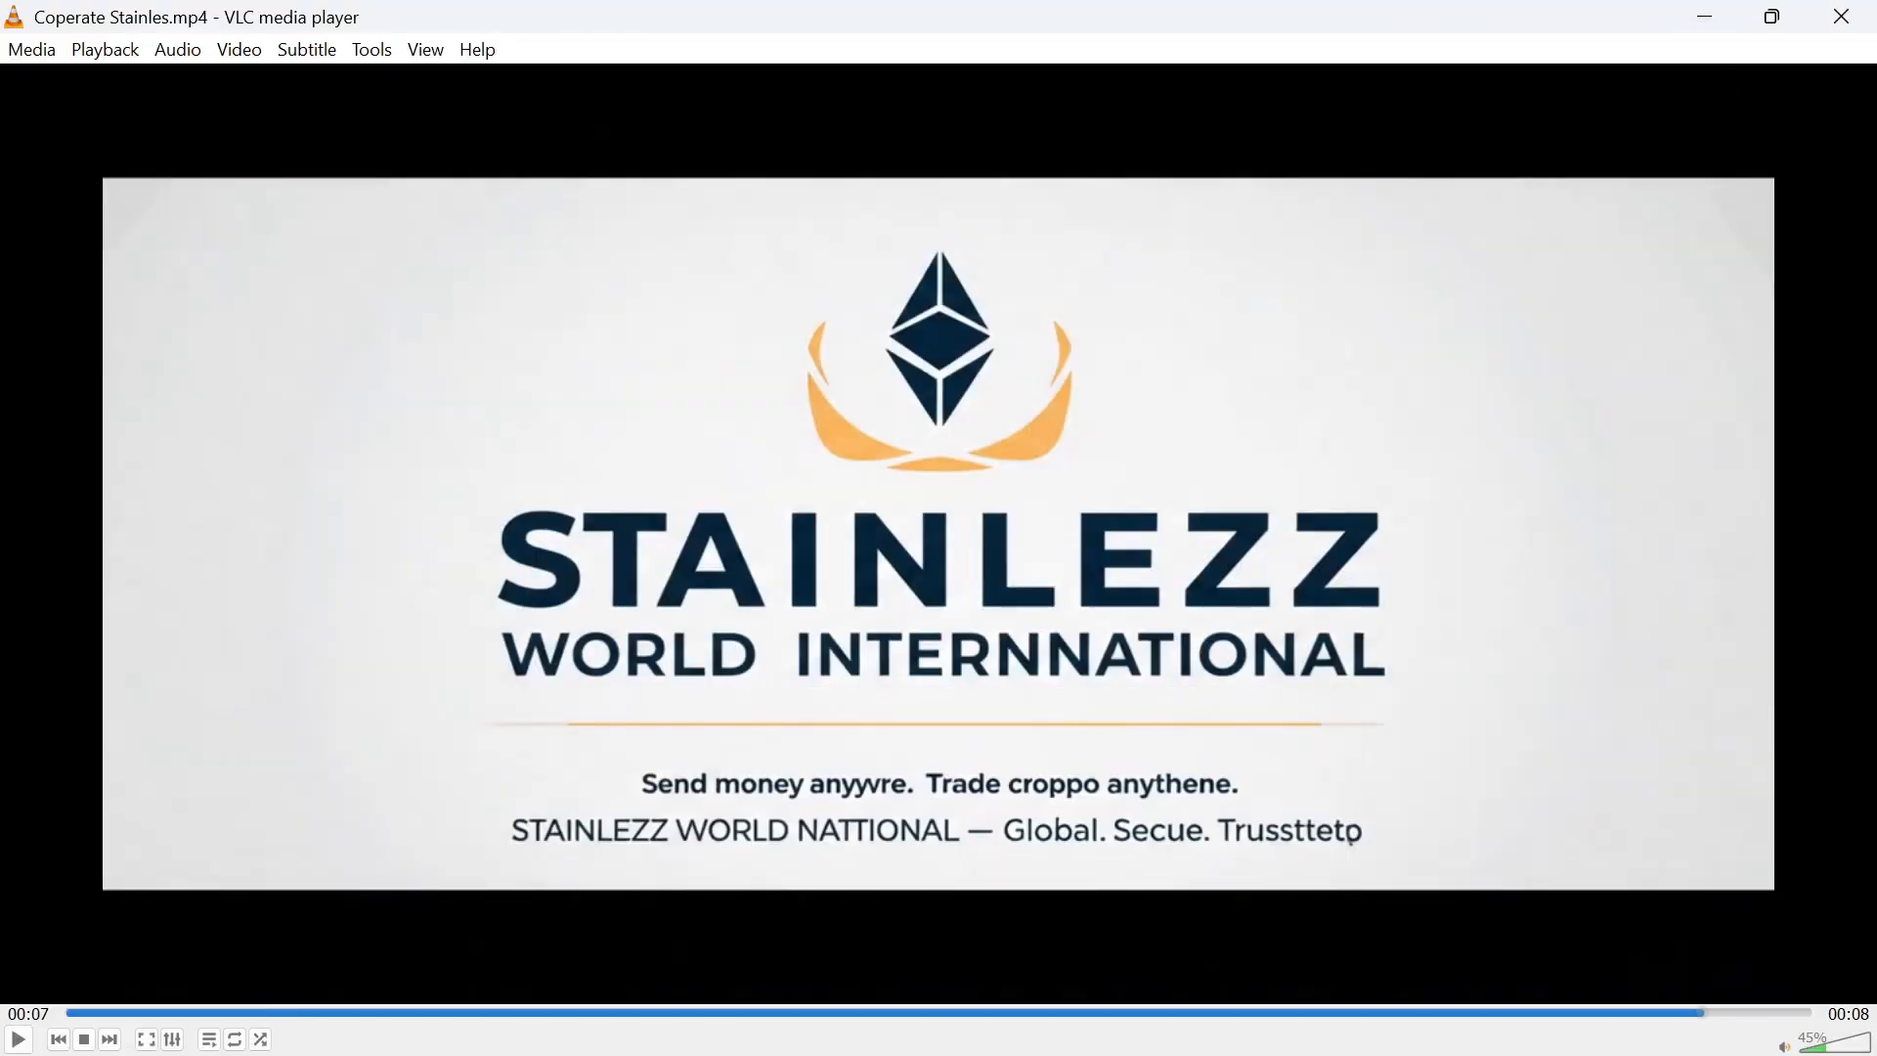
{"action": "left_click", "coordinate": [67, 1014]}
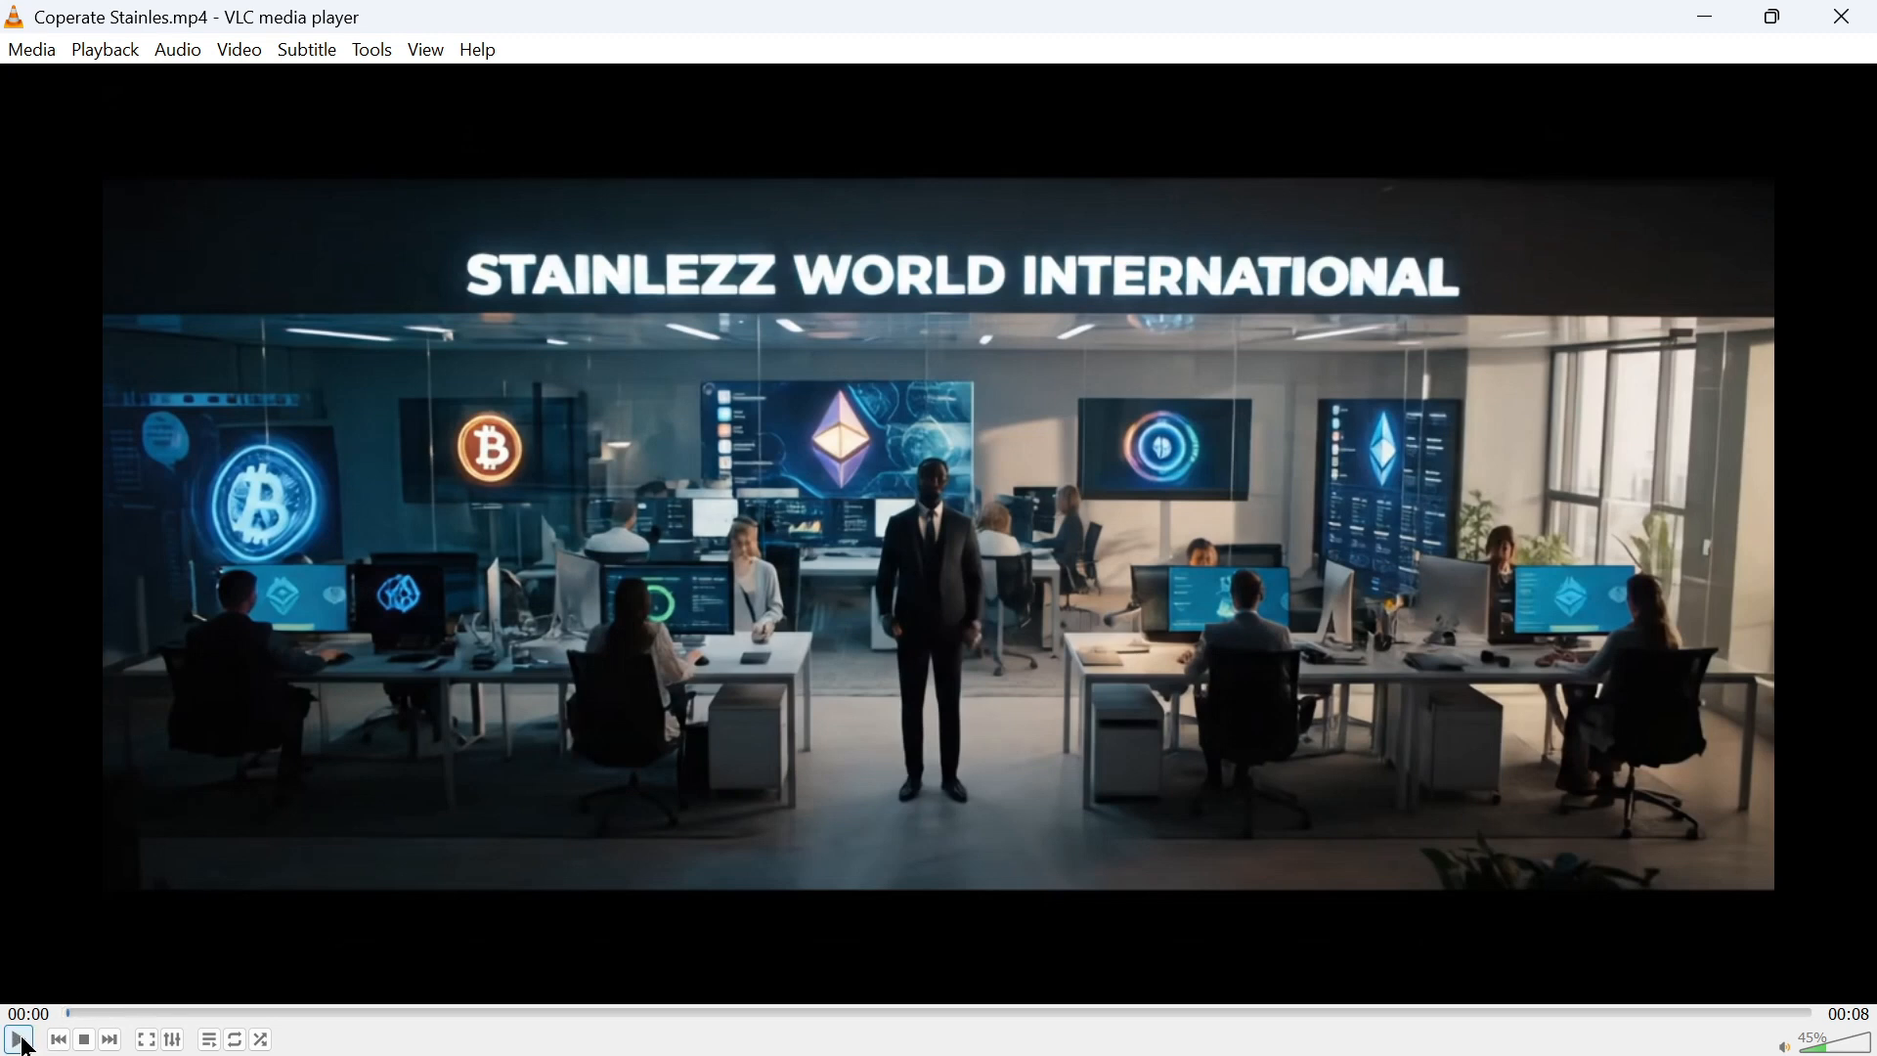
{"action": "left_click", "coordinate": [20, 1041]}
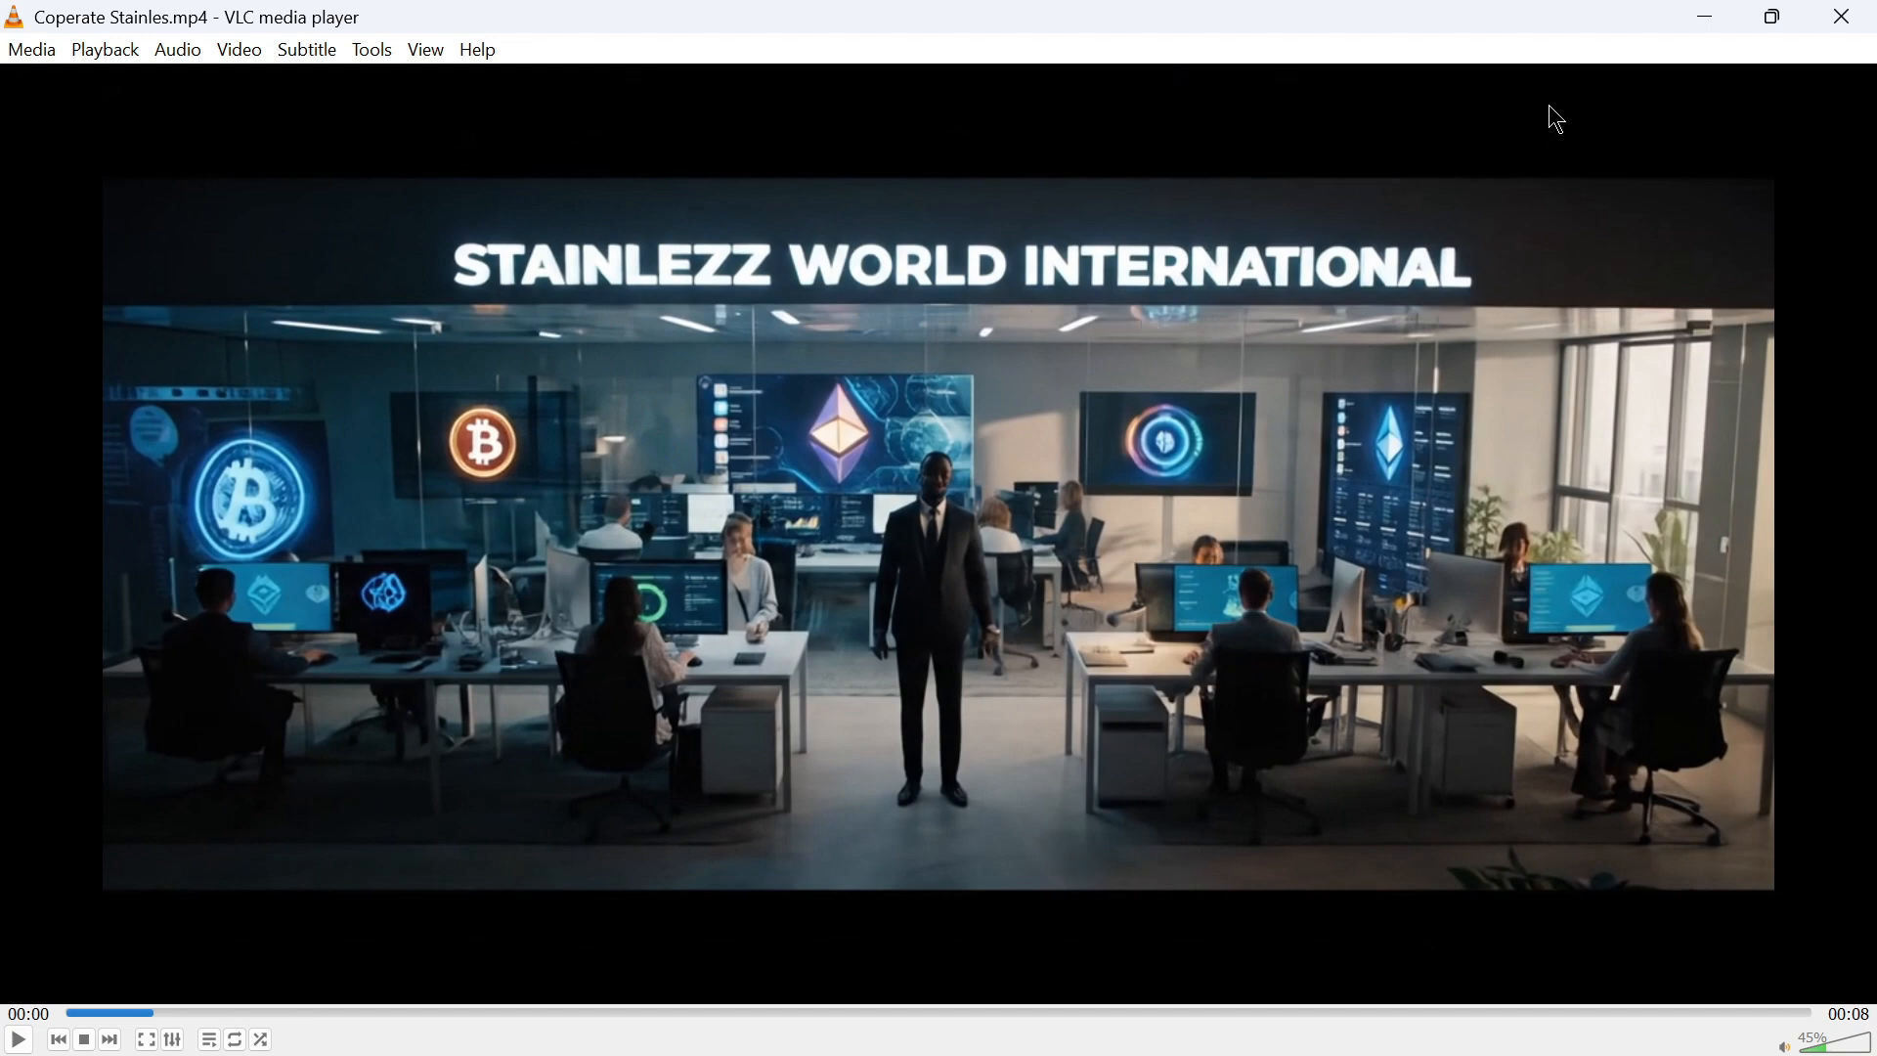
{"action": "left_click", "coordinate": [1709, 23]}
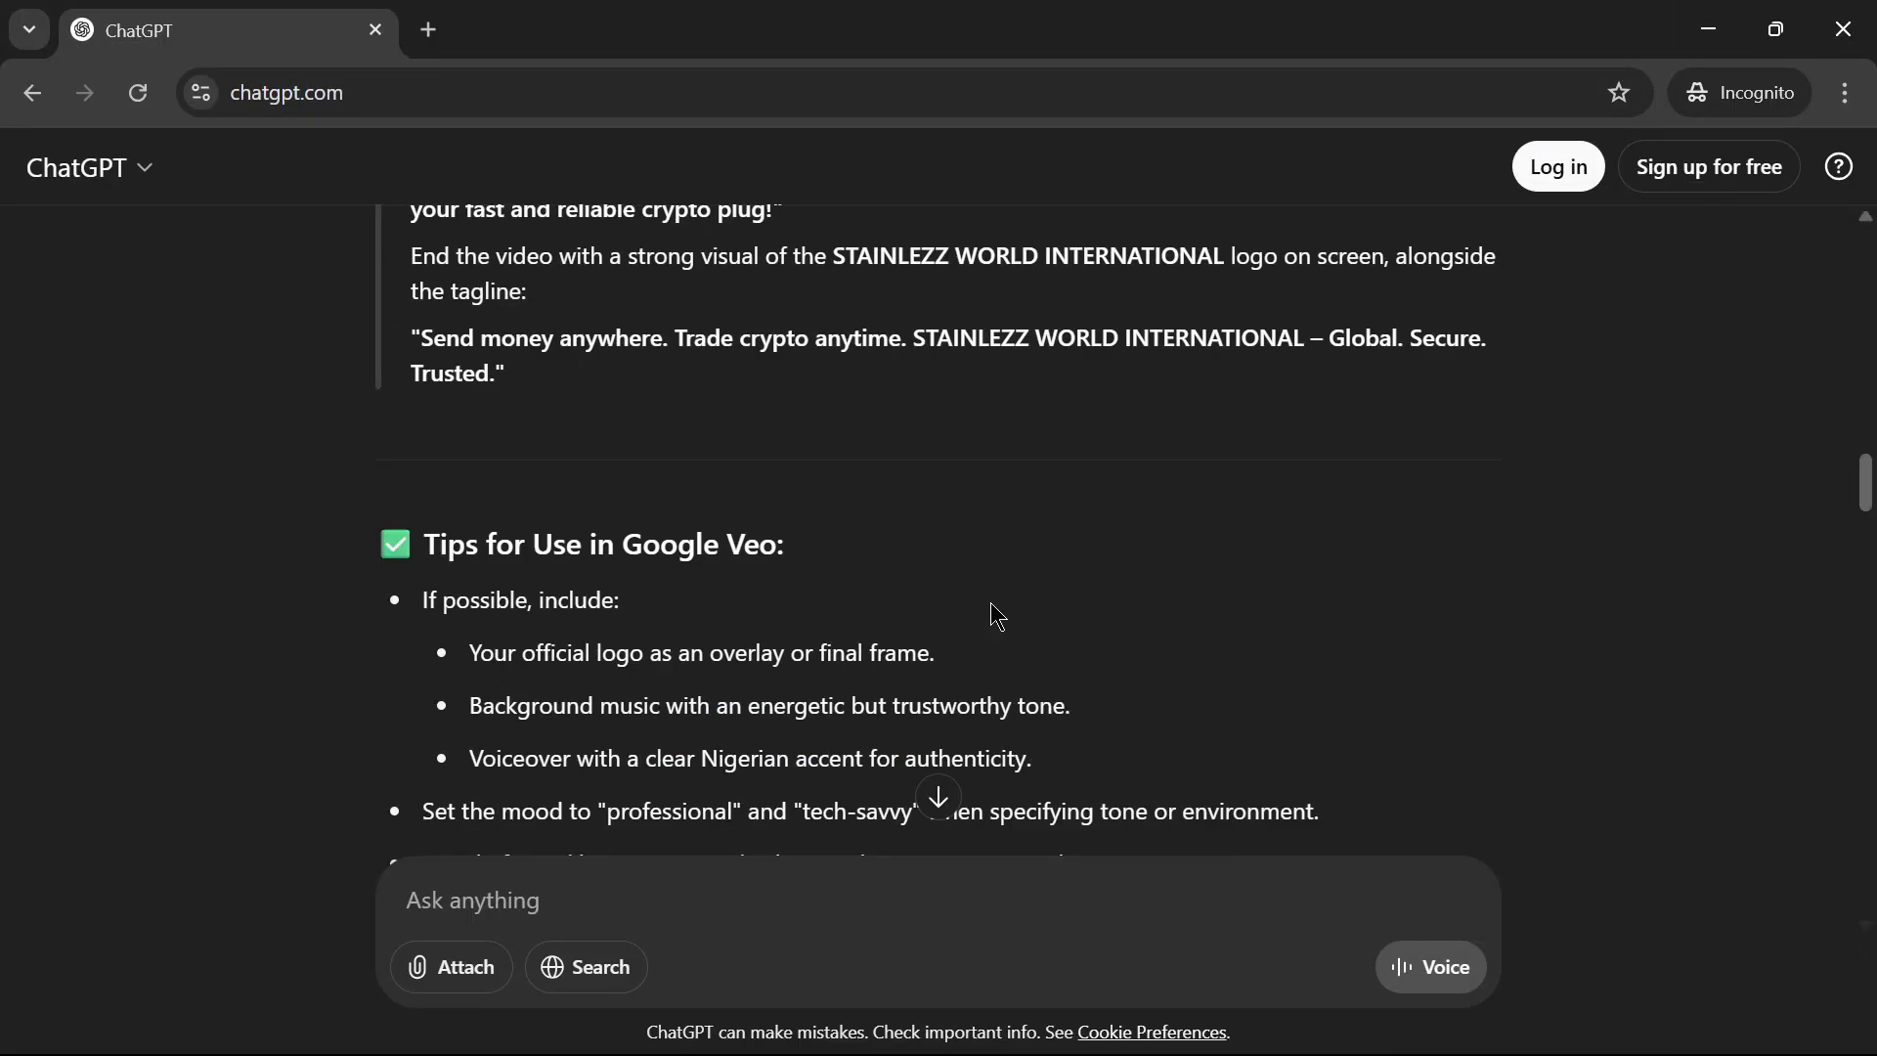
Compare the office scene described in the final prompt with the paused opening frame of Coperate Stainles.mp4, and minimize the player.
{"action": "scroll", "coordinate": [997, 616], "scroll_direction": "up", "scroll_amount": 6}
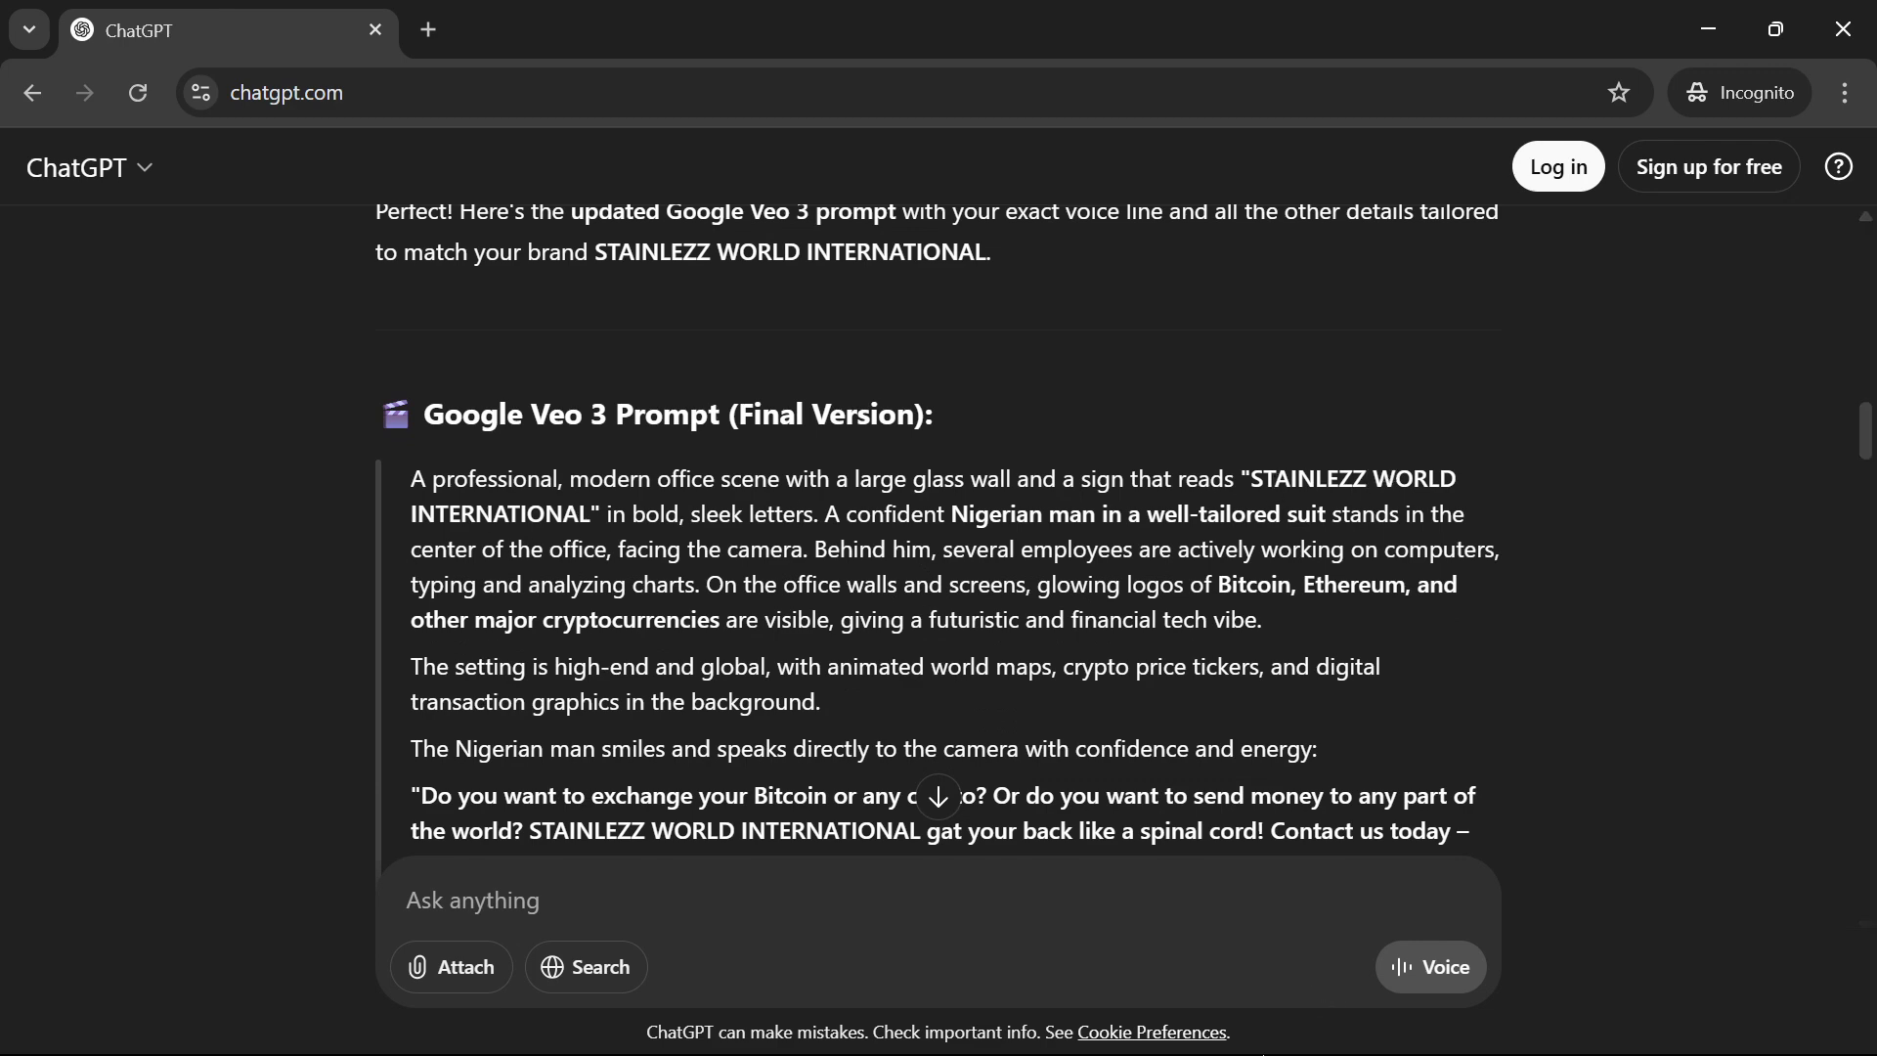
{"action": "mouse_move", "coordinate": [1249, 1052]}
{"action": "mouse_move", "coordinate": [1058, 1042]}
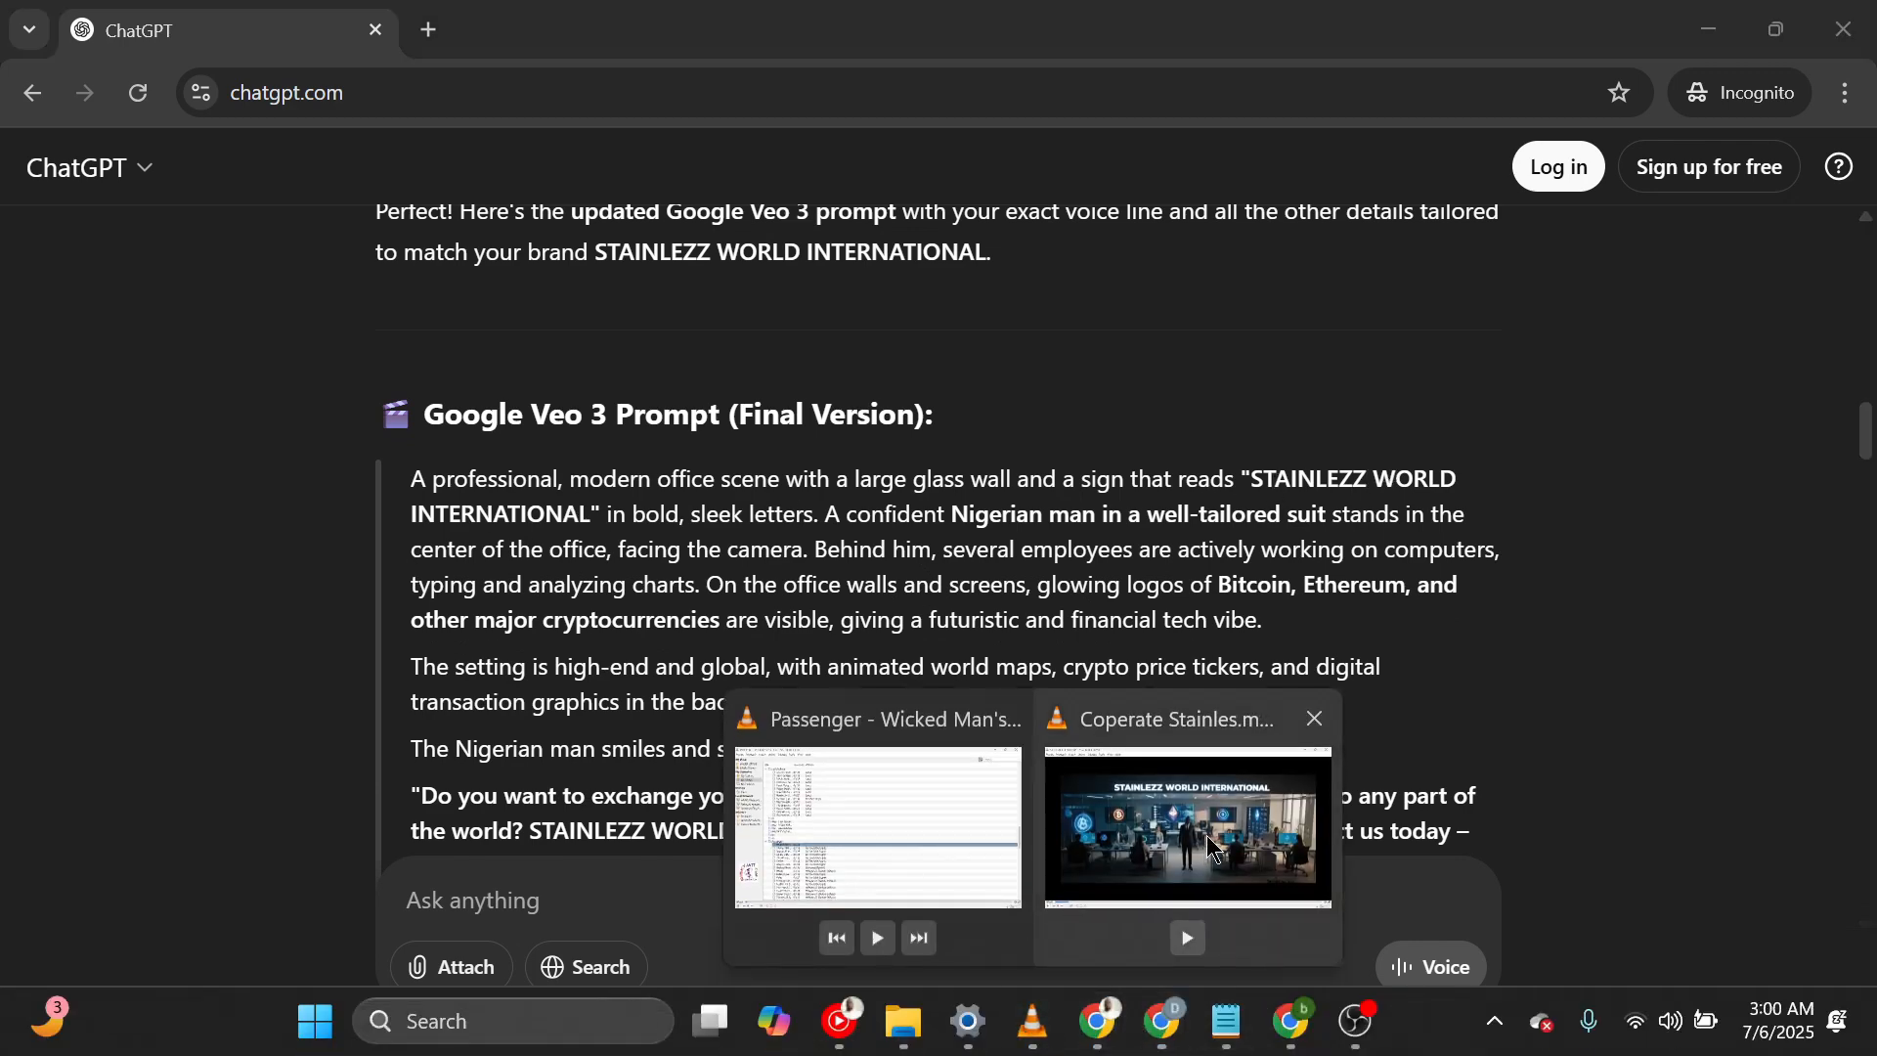
{"action": "left_click", "coordinate": [1188, 914]}
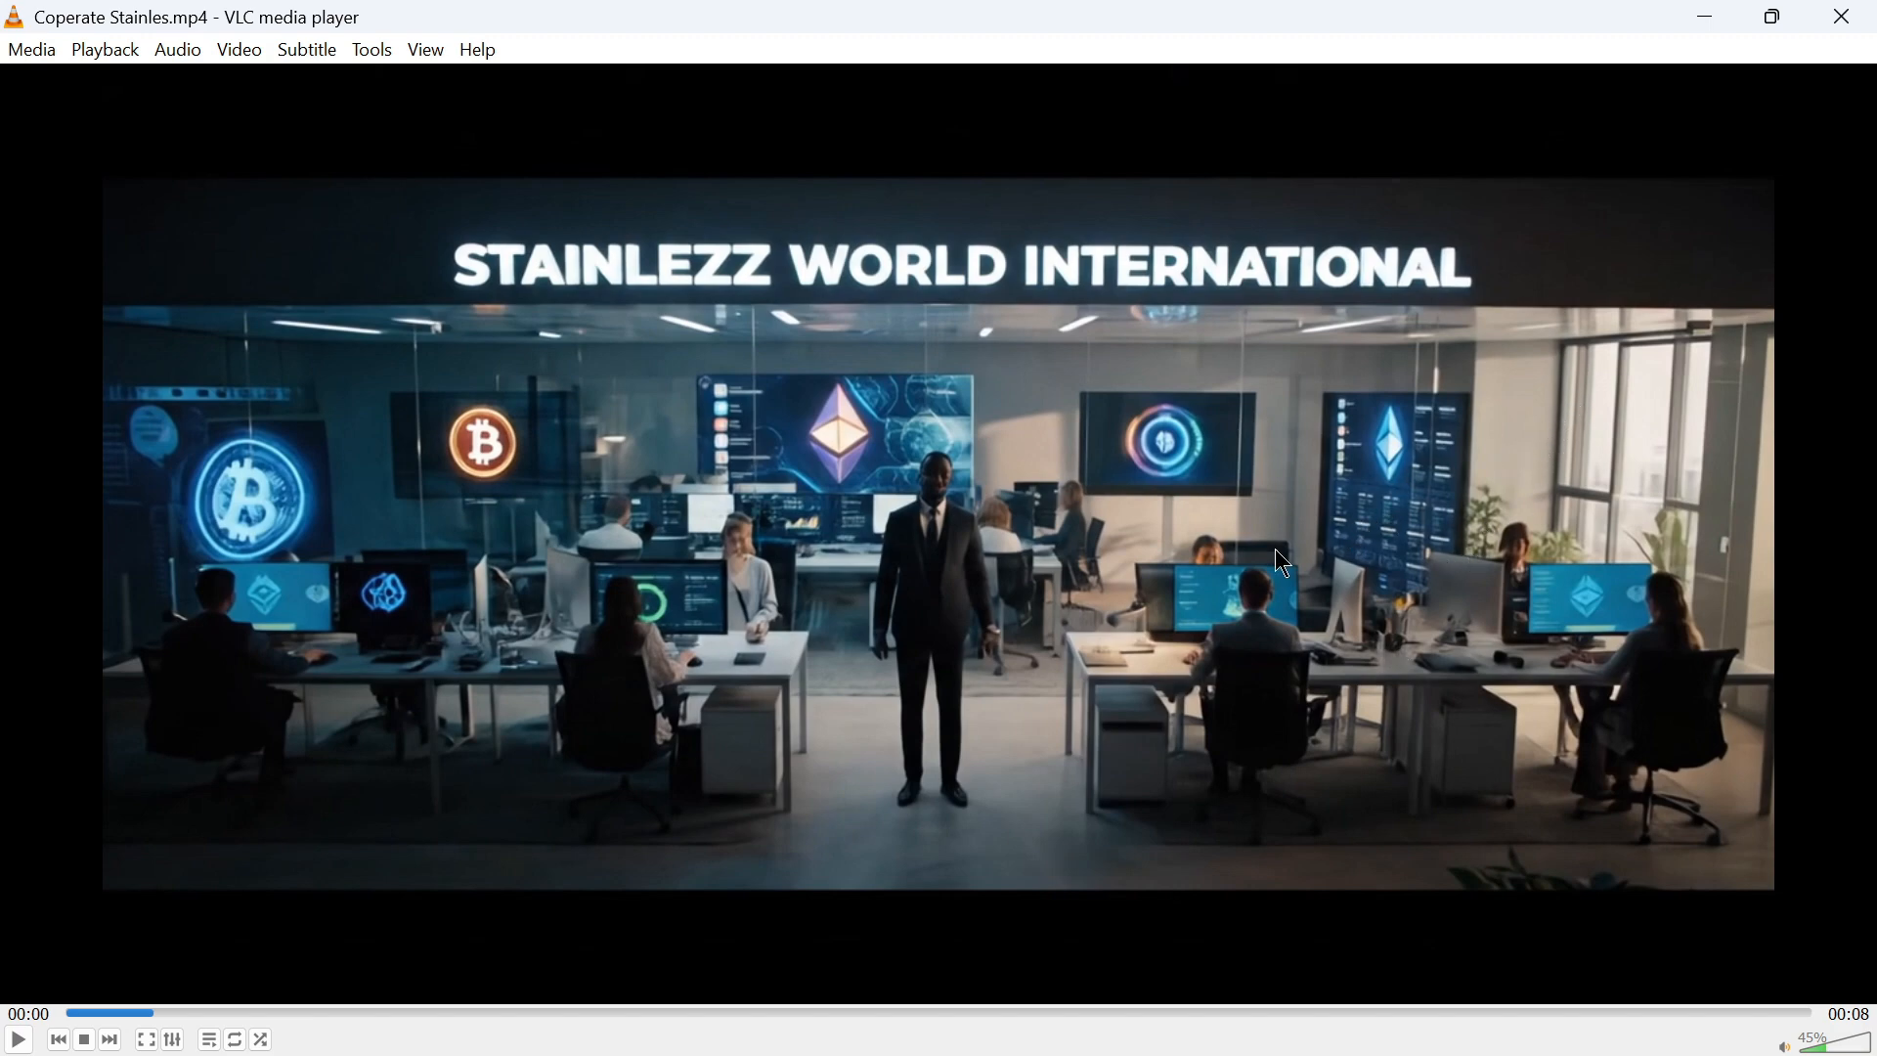
{"action": "left_click", "coordinate": [1709, 30]}
Examine the man's spoken line and the closing tagline in the final Veo 3 prompt.
{"action": "scroll", "coordinate": [772, 727], "scroll_direction": "down", "scroll_amount": 3}
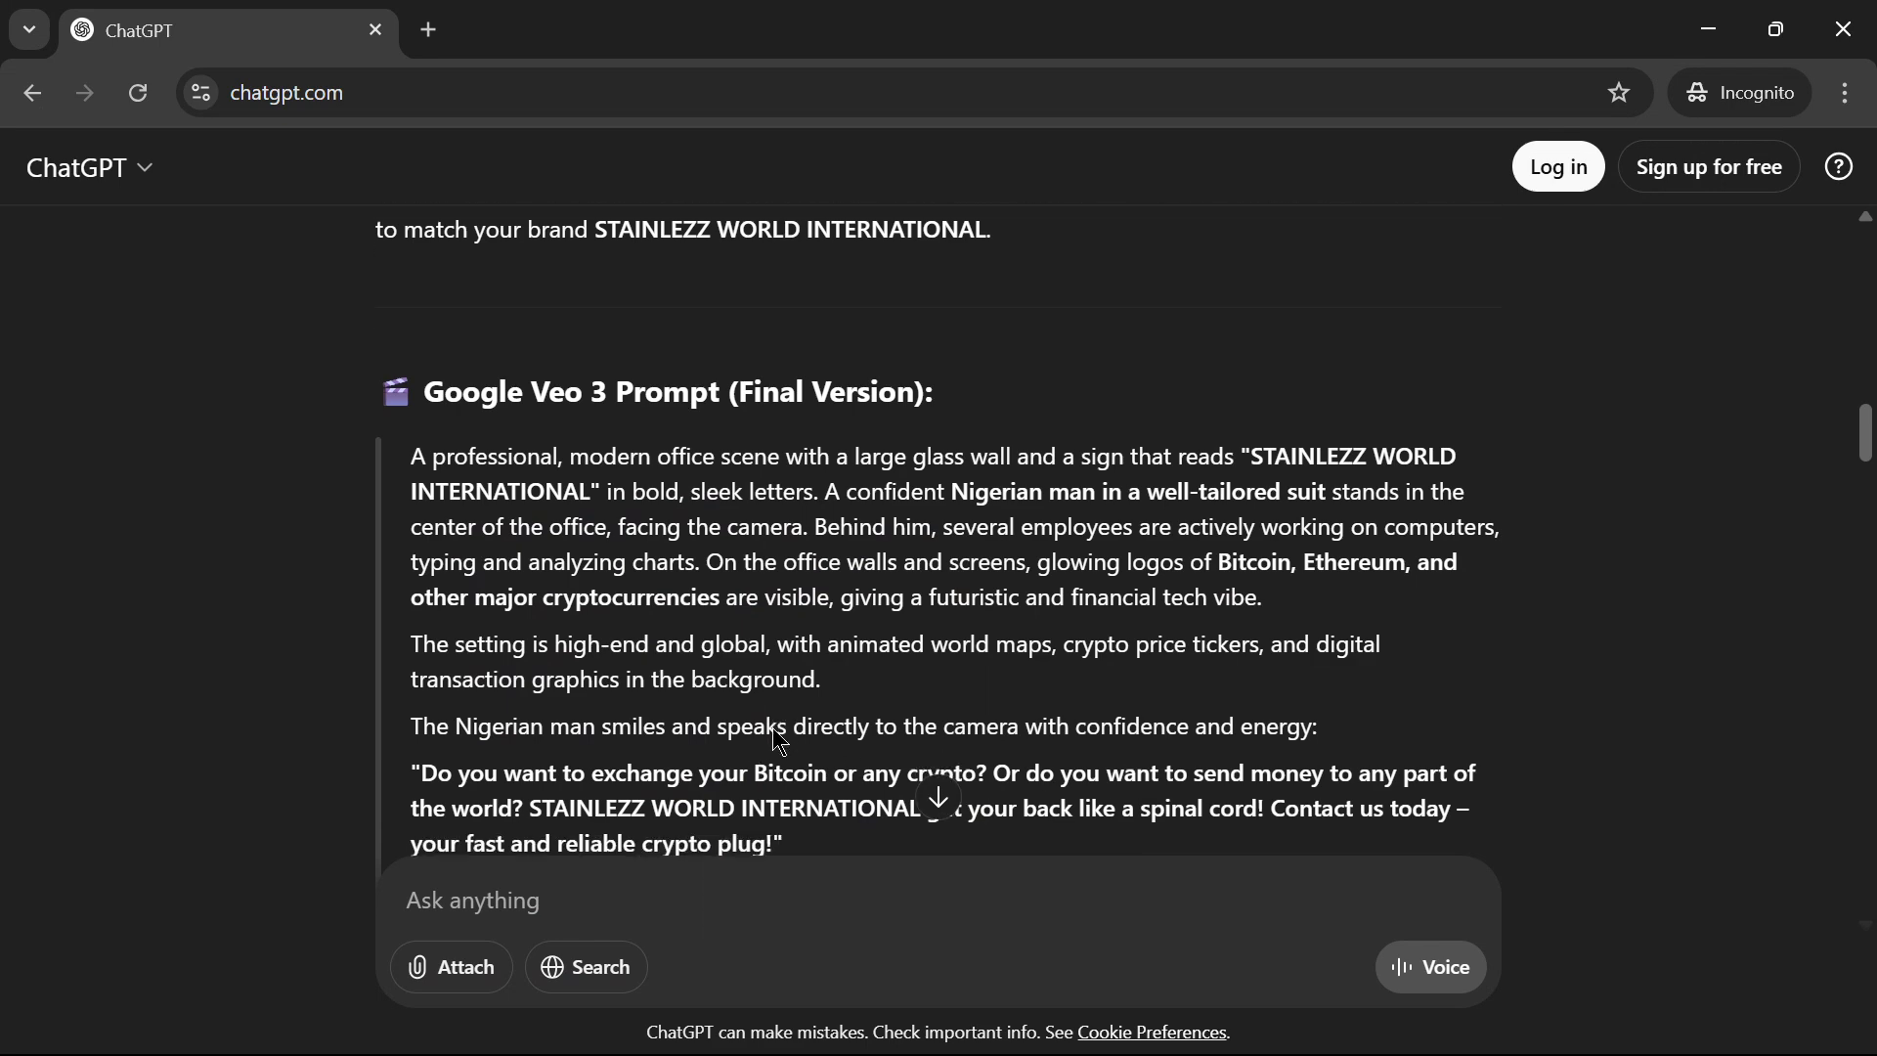
{"action": "scroll", "coordinate": [782, 616], "scroll_direction": "down", "scroll_amount": 4}
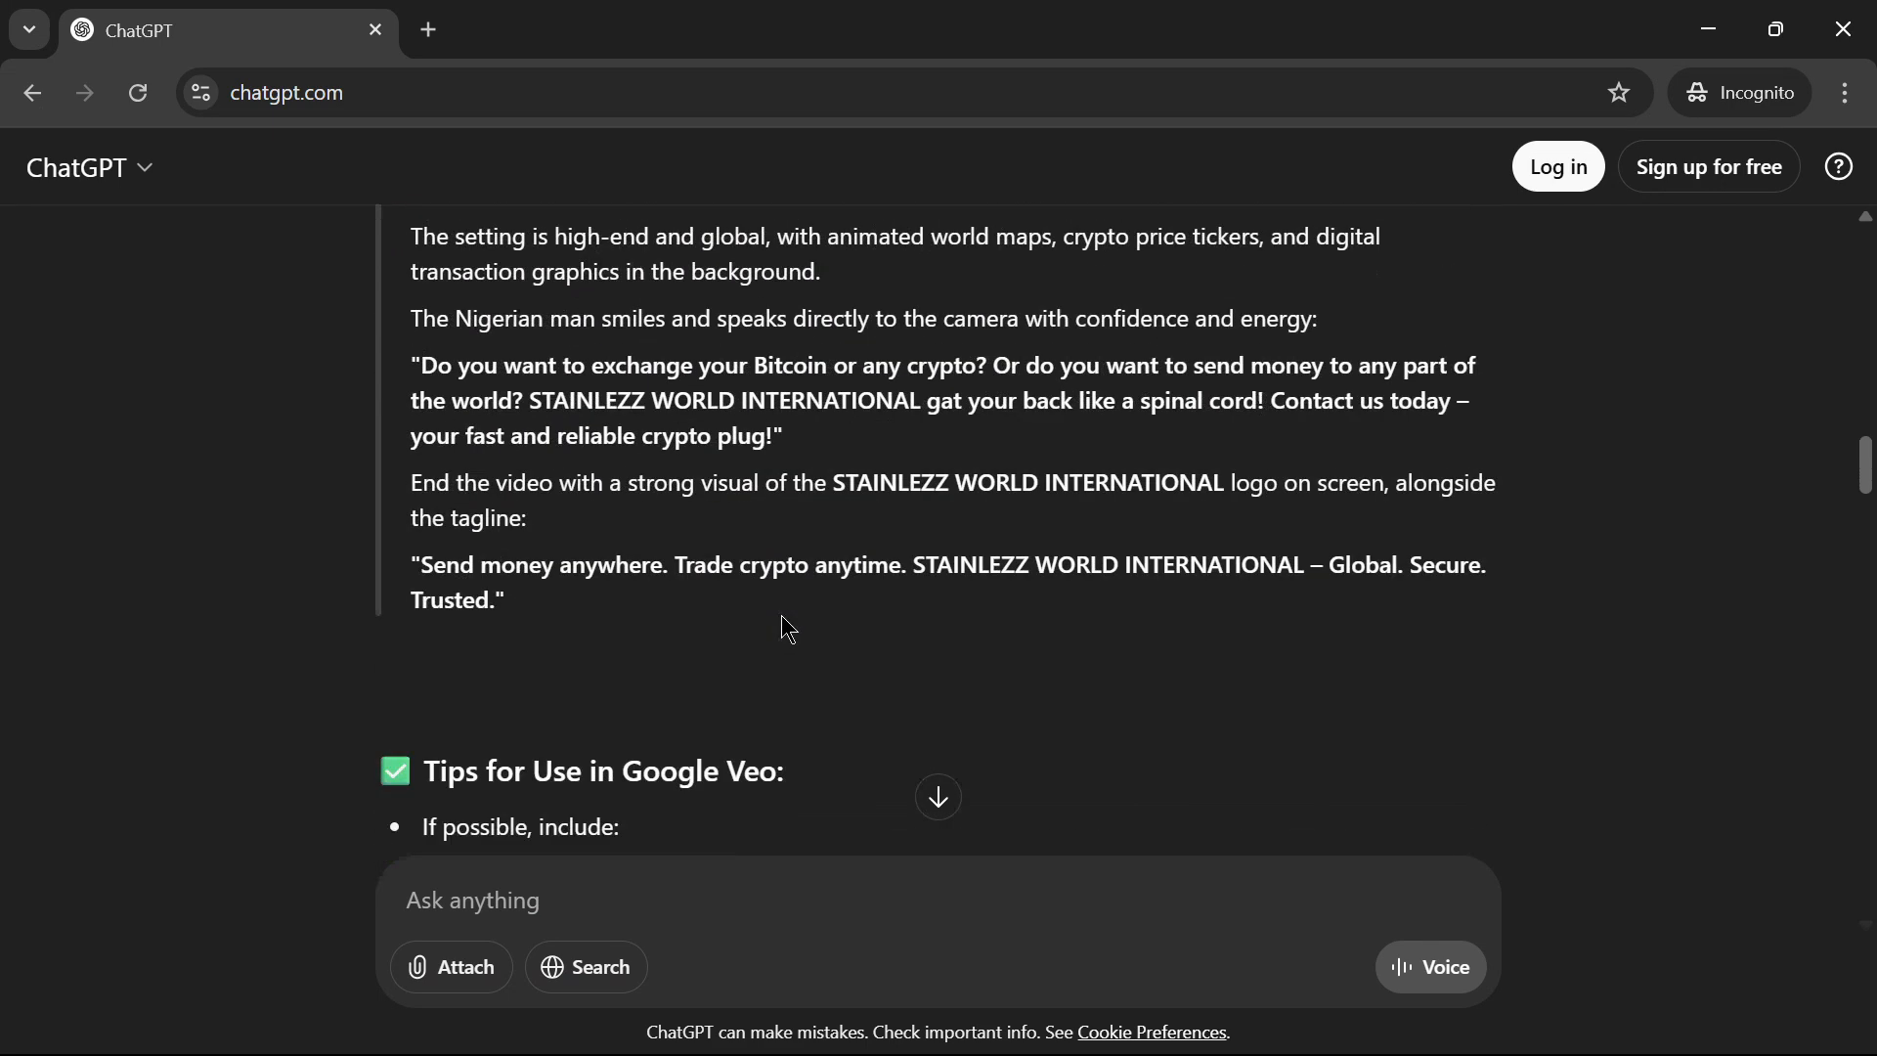
{"action": "scroll", "coordinate": [956, 735], "scroll_direction": "up", "scroll_amount": 3}
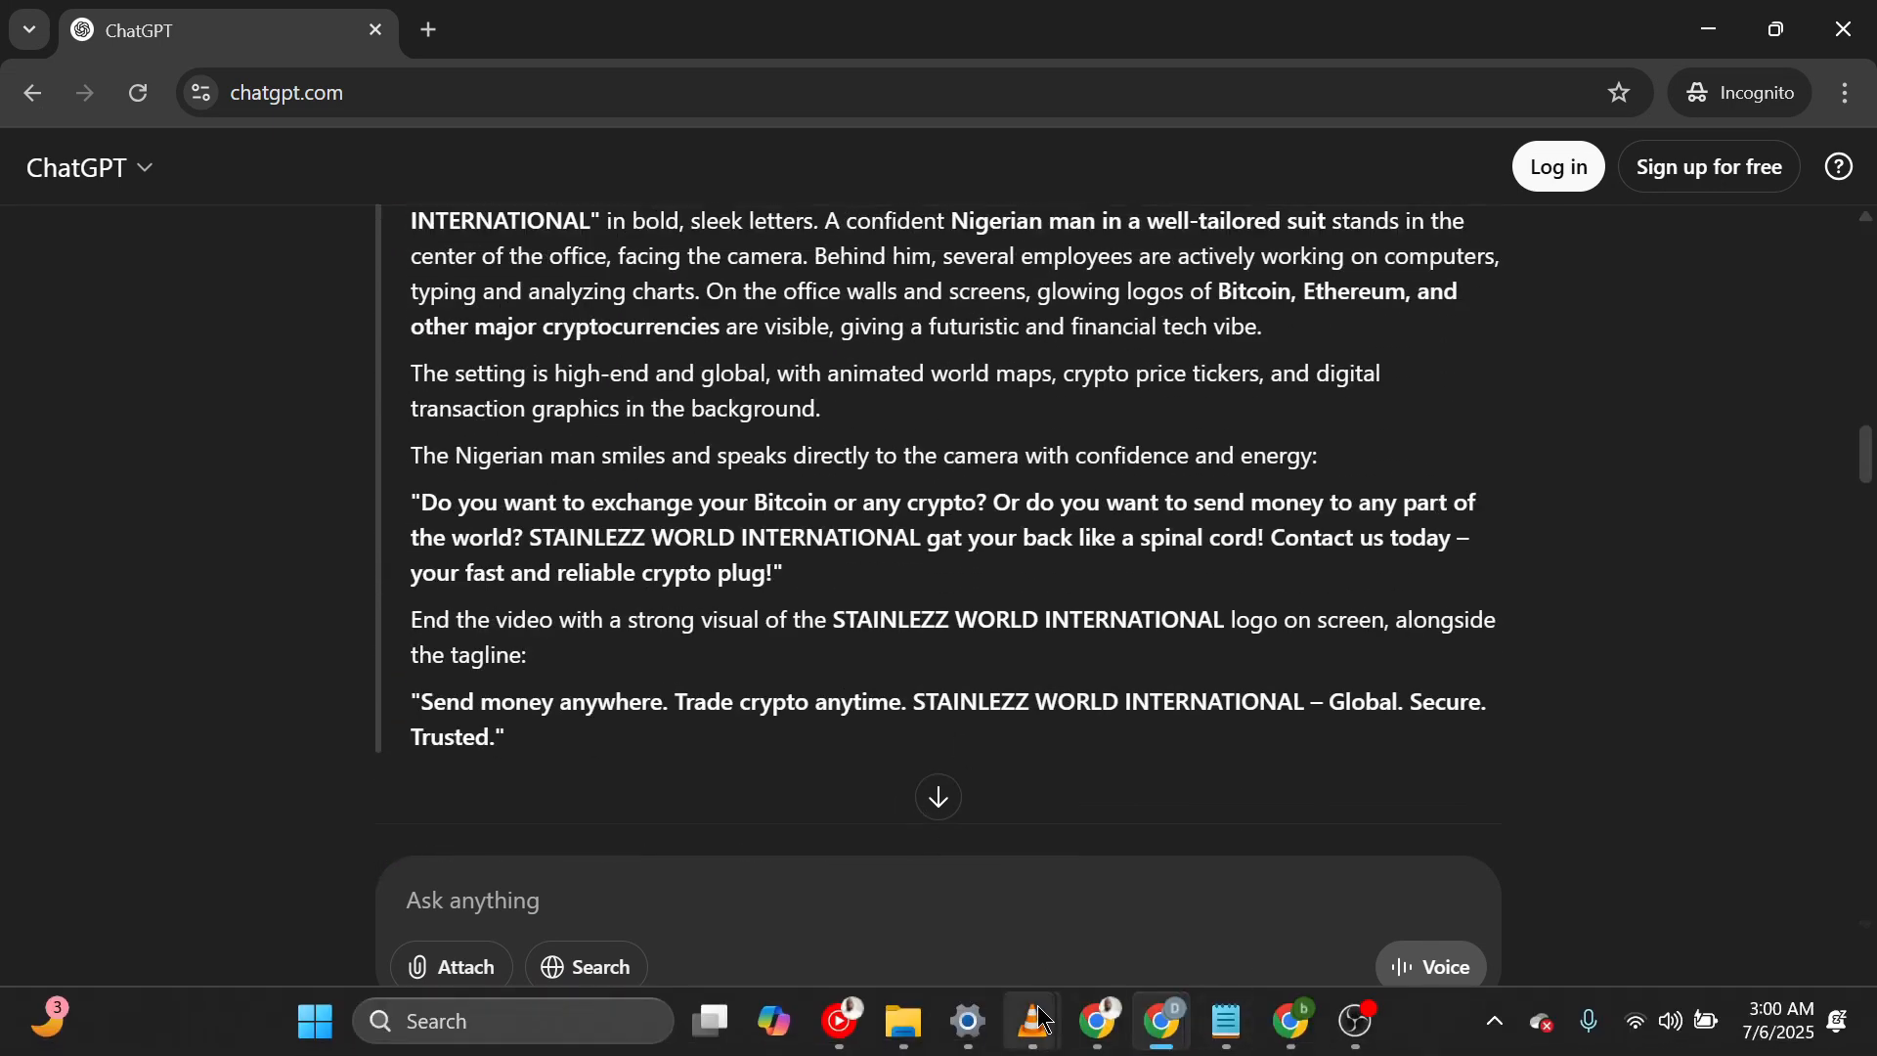
Raise the volume to 65%, replay Coperate Stainles.mp4 from the start to its end and minimize the player.
{"action": "mouse_move", "coordinate": [1033, 1022]}
{"action": "left_click", "coordinate": [1172, 828]}
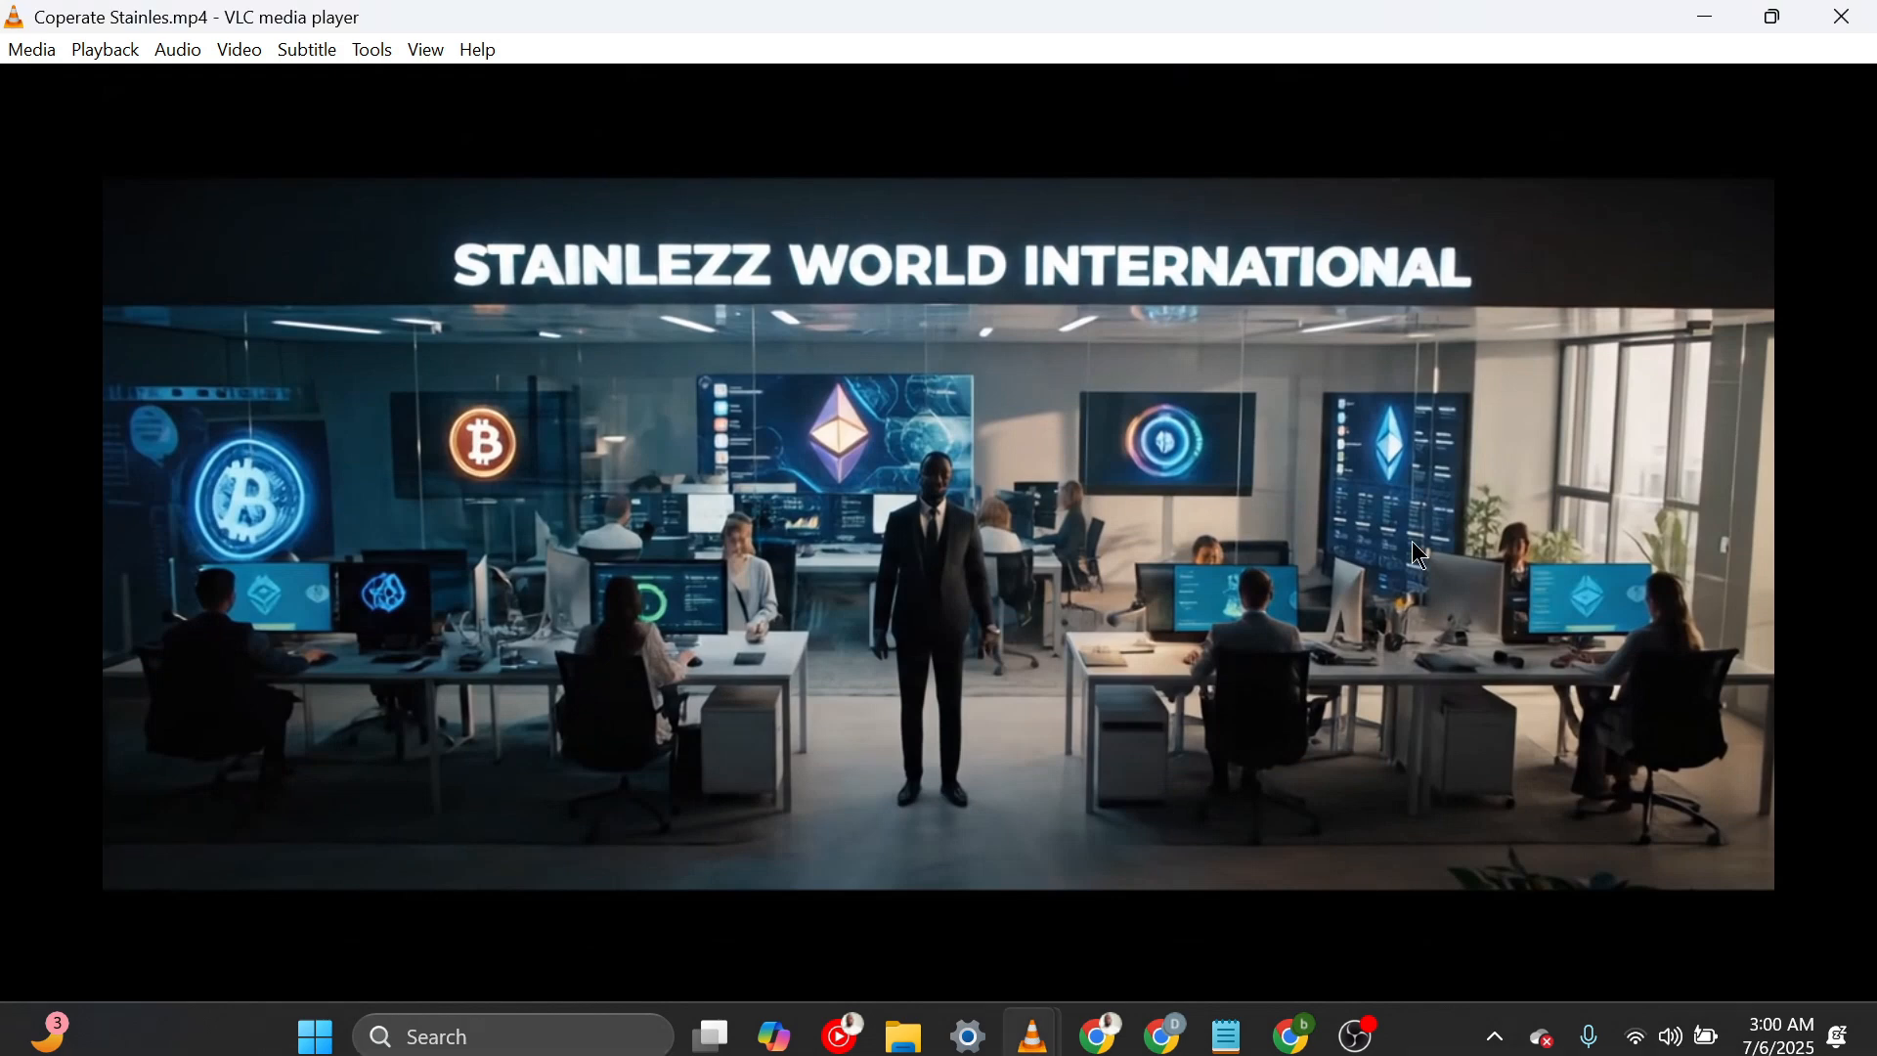
{"action": "scroll", "coordinate": [1017, 561], "scroll_direction": "down", "scroll_amount": 1}
{"action": "scroll", "coordinate": [1218, 569], "scroll_direction": "up", "scroll_amount": 5}
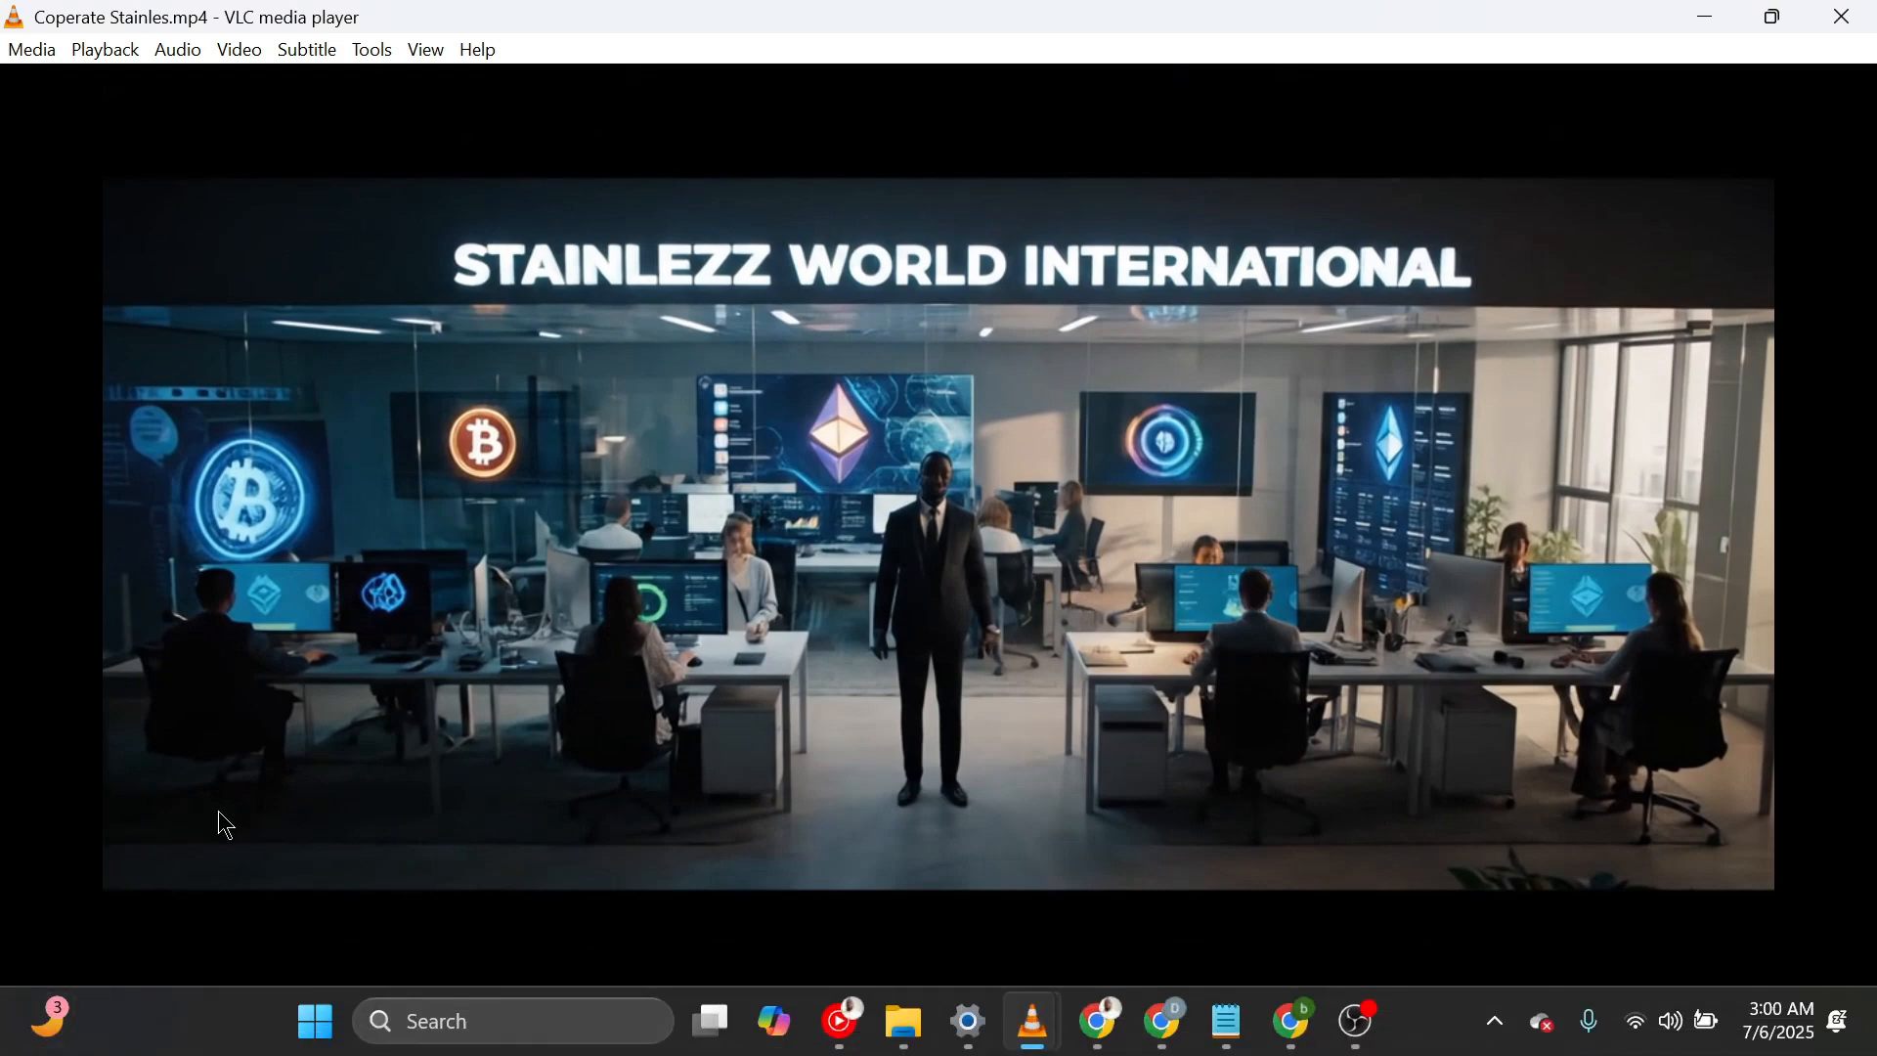
{"action": "left_click", "coordinate": [77, 1015]}
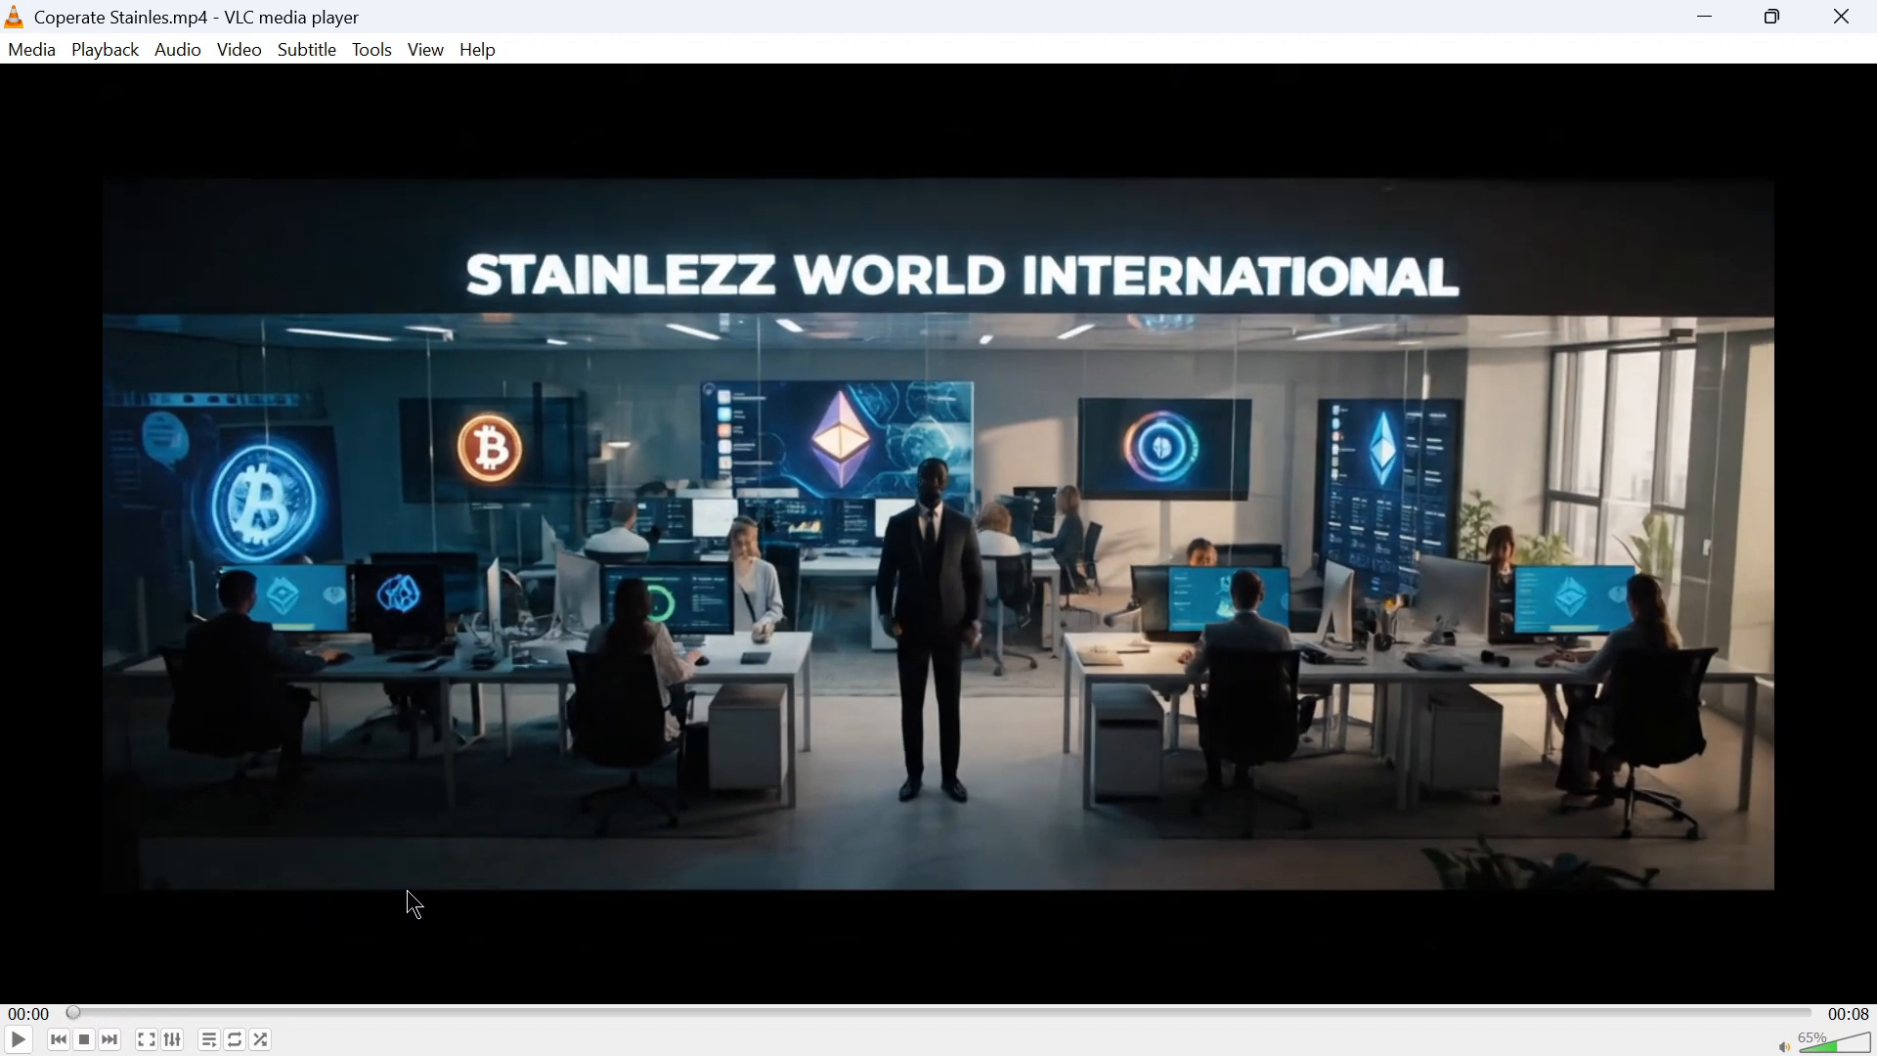
{"action": "left_click", "coordinate": [18, 1040]}
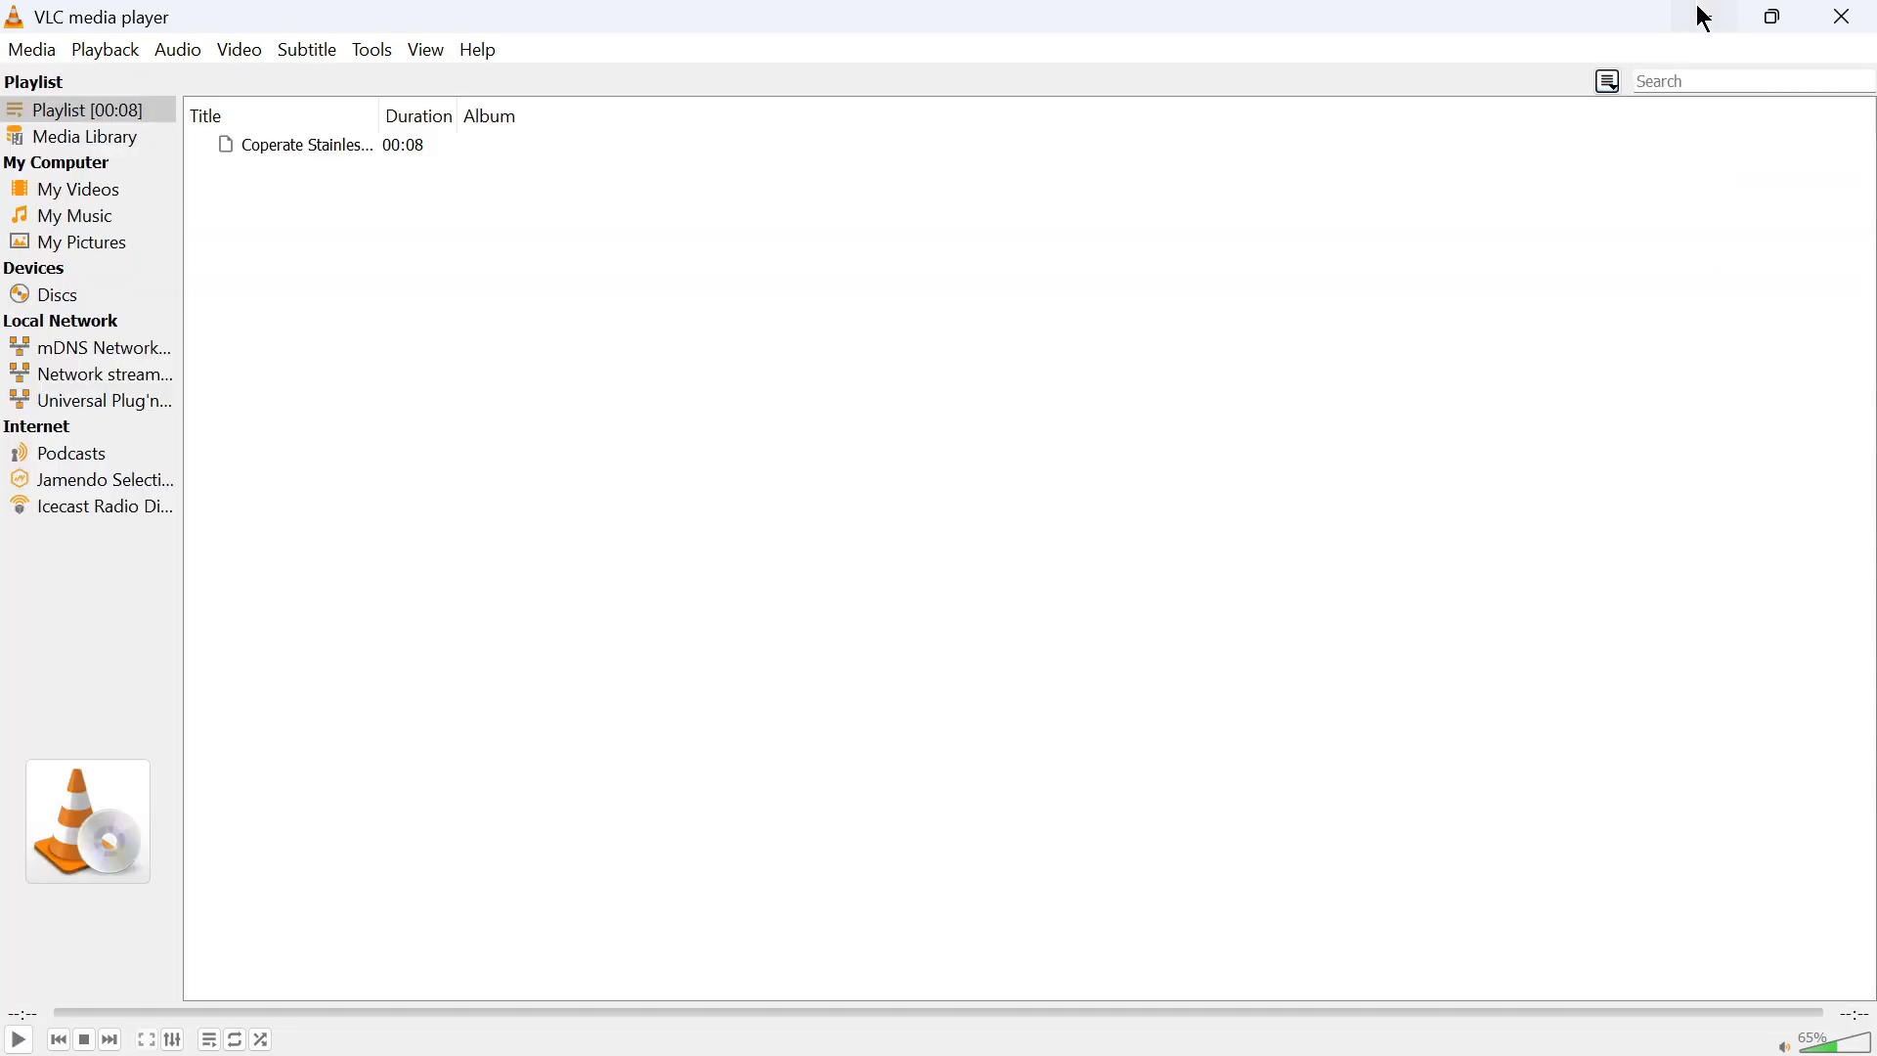
{"action": "left_click", "coordinate": [1705, 18]}
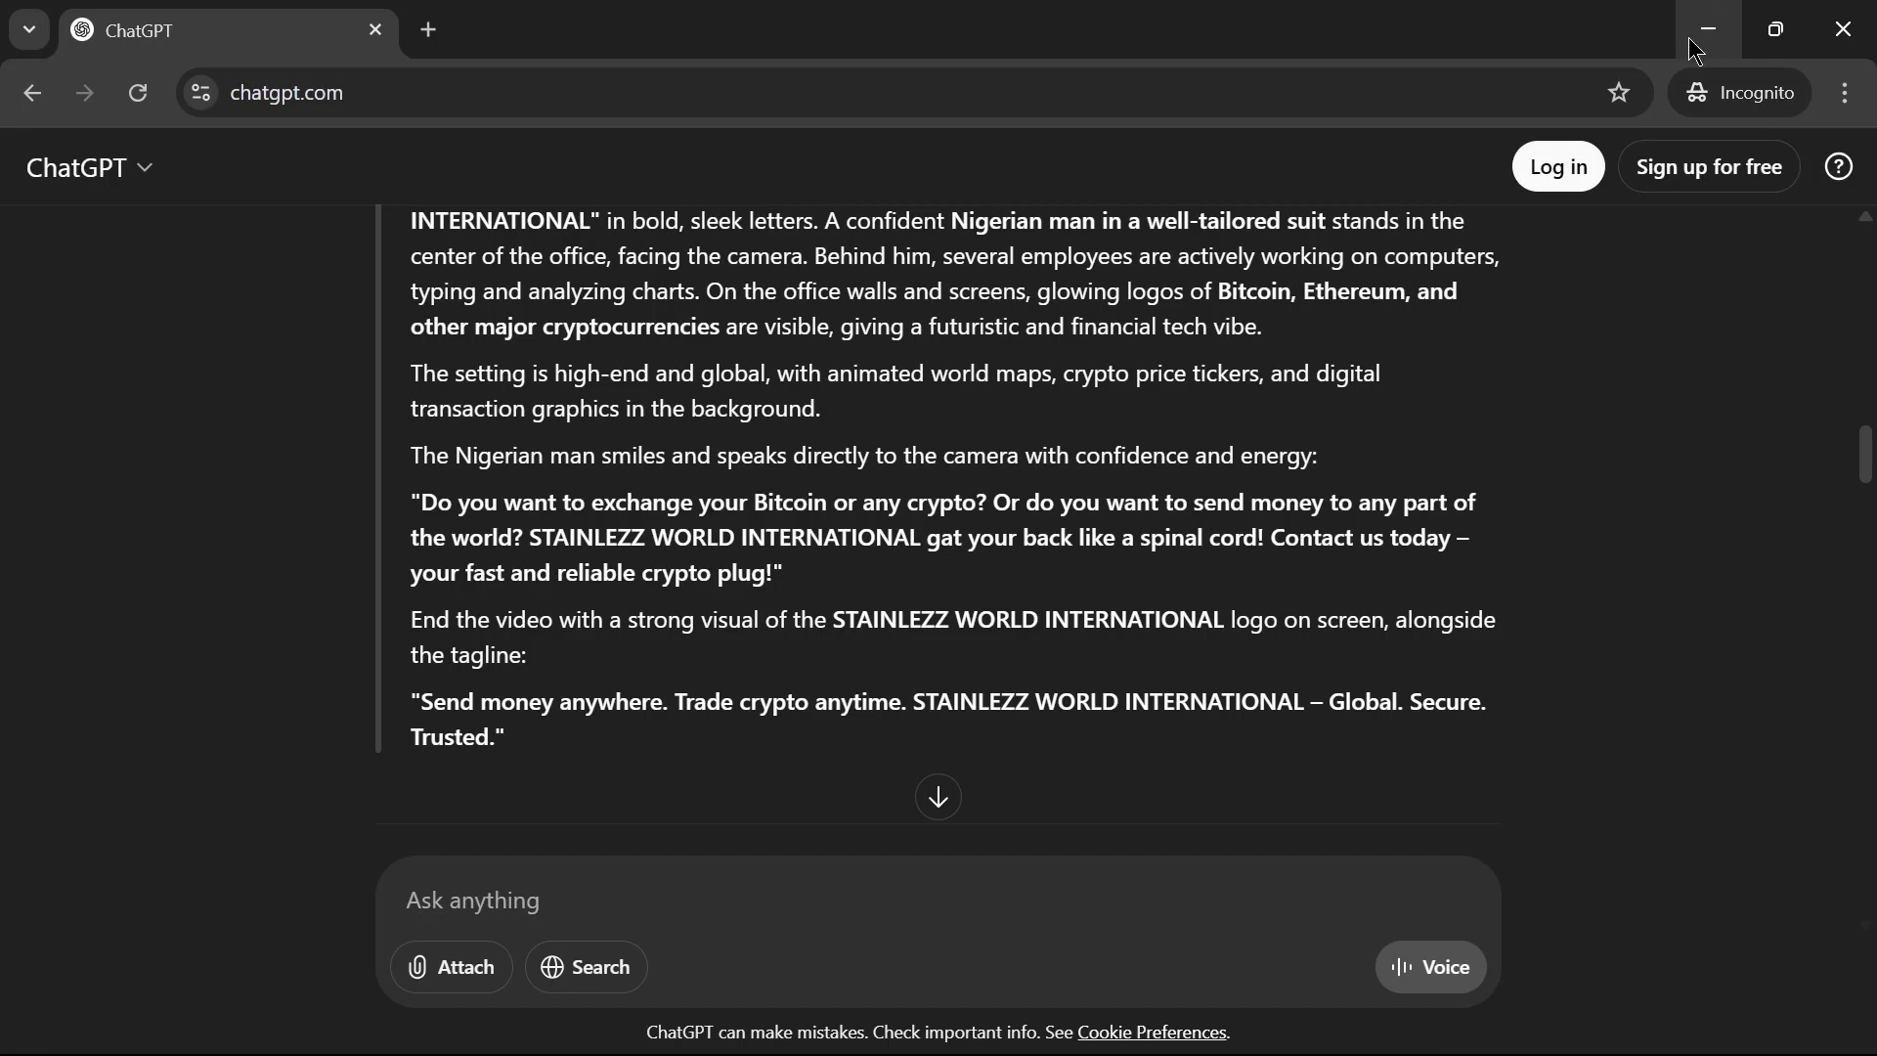
Revisit the follow-up request for the man's spoken line in ChatGPT and switch to the Veo 3 Prompt Template document in Google Docs.
{"action": "scroll", "coordinate": [747, 551], "scroll_direction": "up", "scroll_amount": 8}
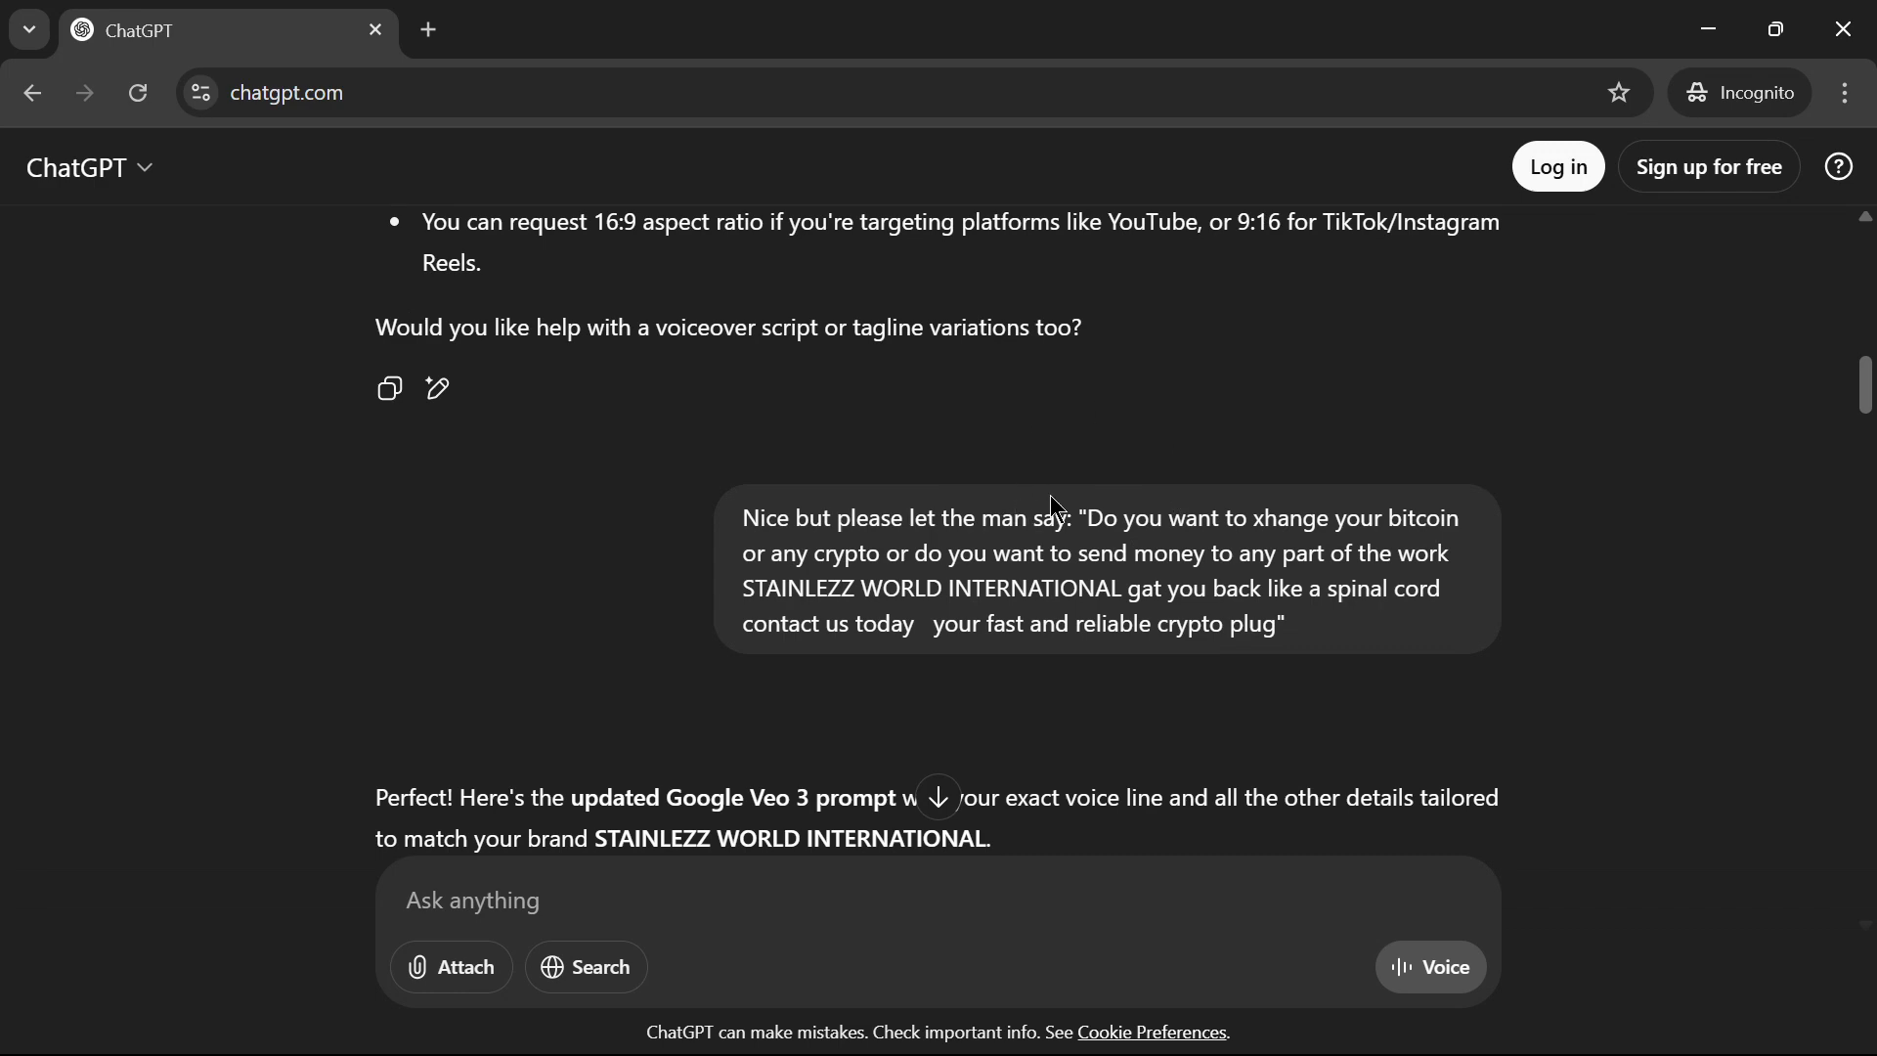
{"action": "mouse_move", "coordinate": [1154, 1034]}
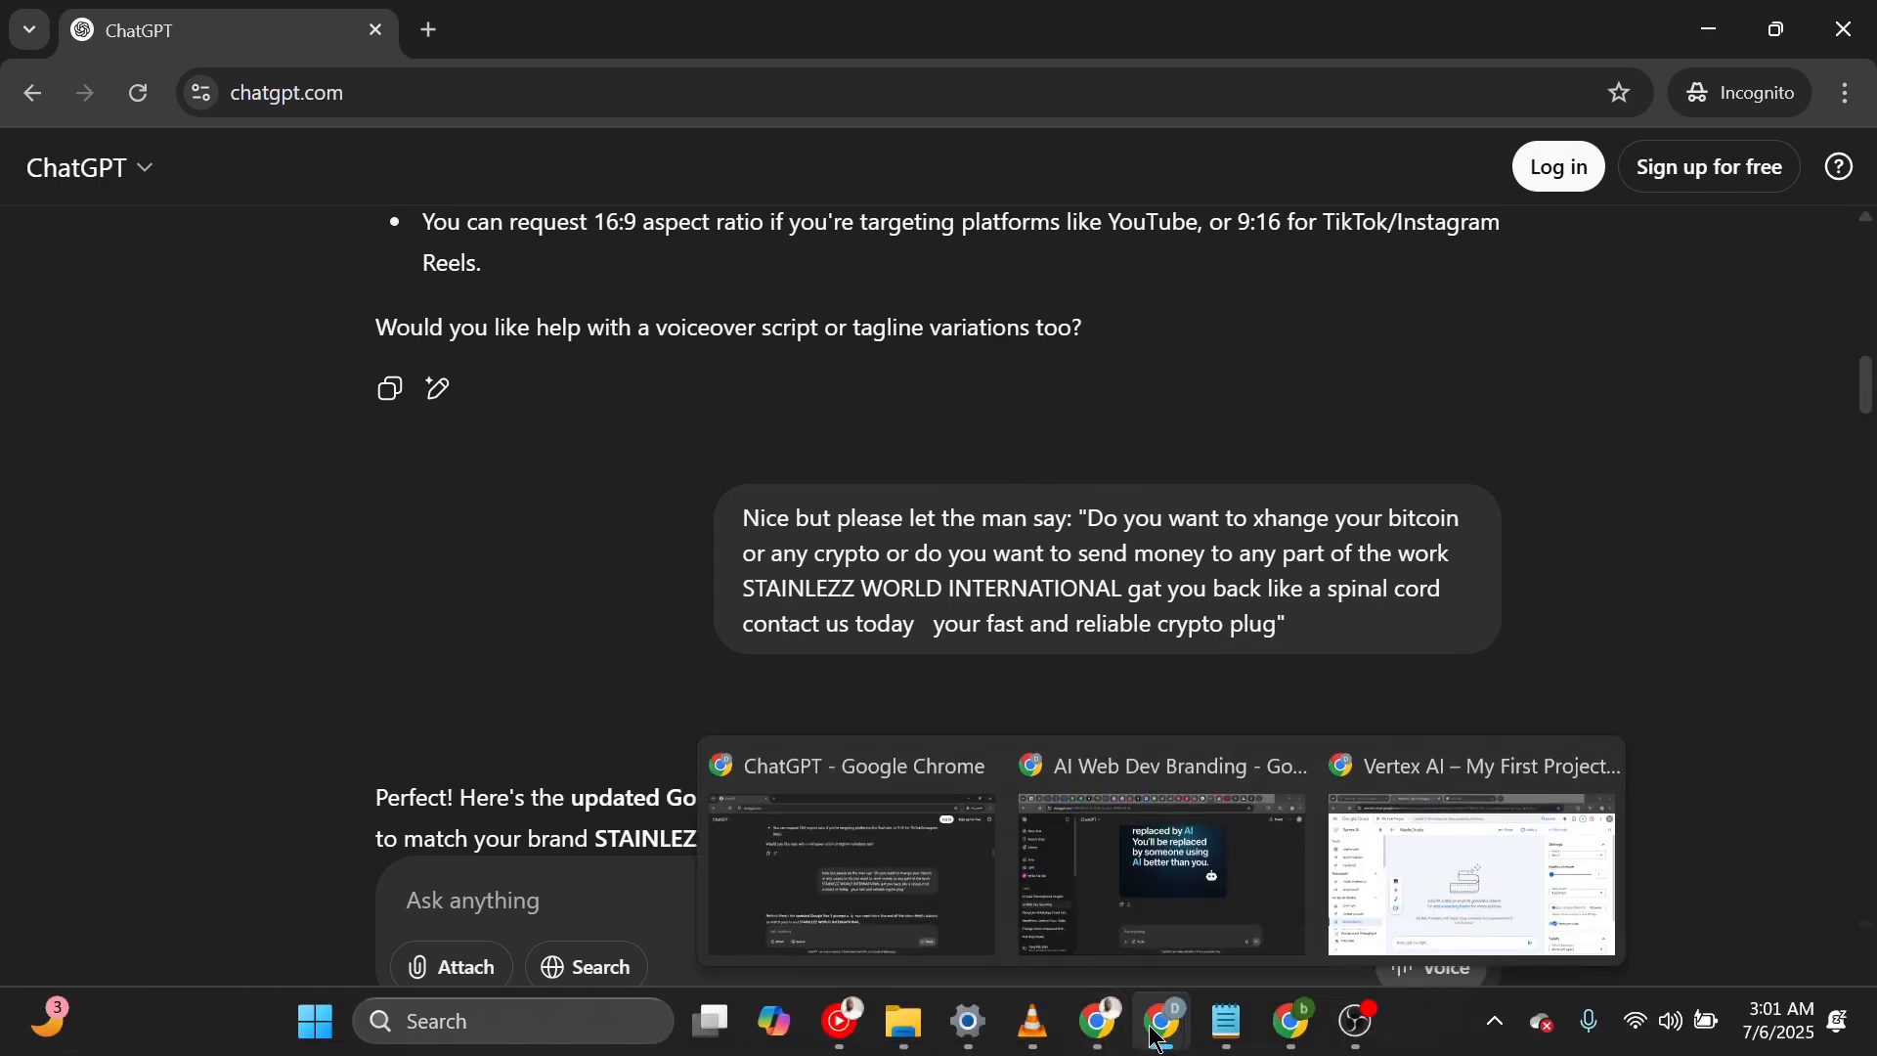
{"action": "mouse_move", "coordinate": [1097, 1027]}
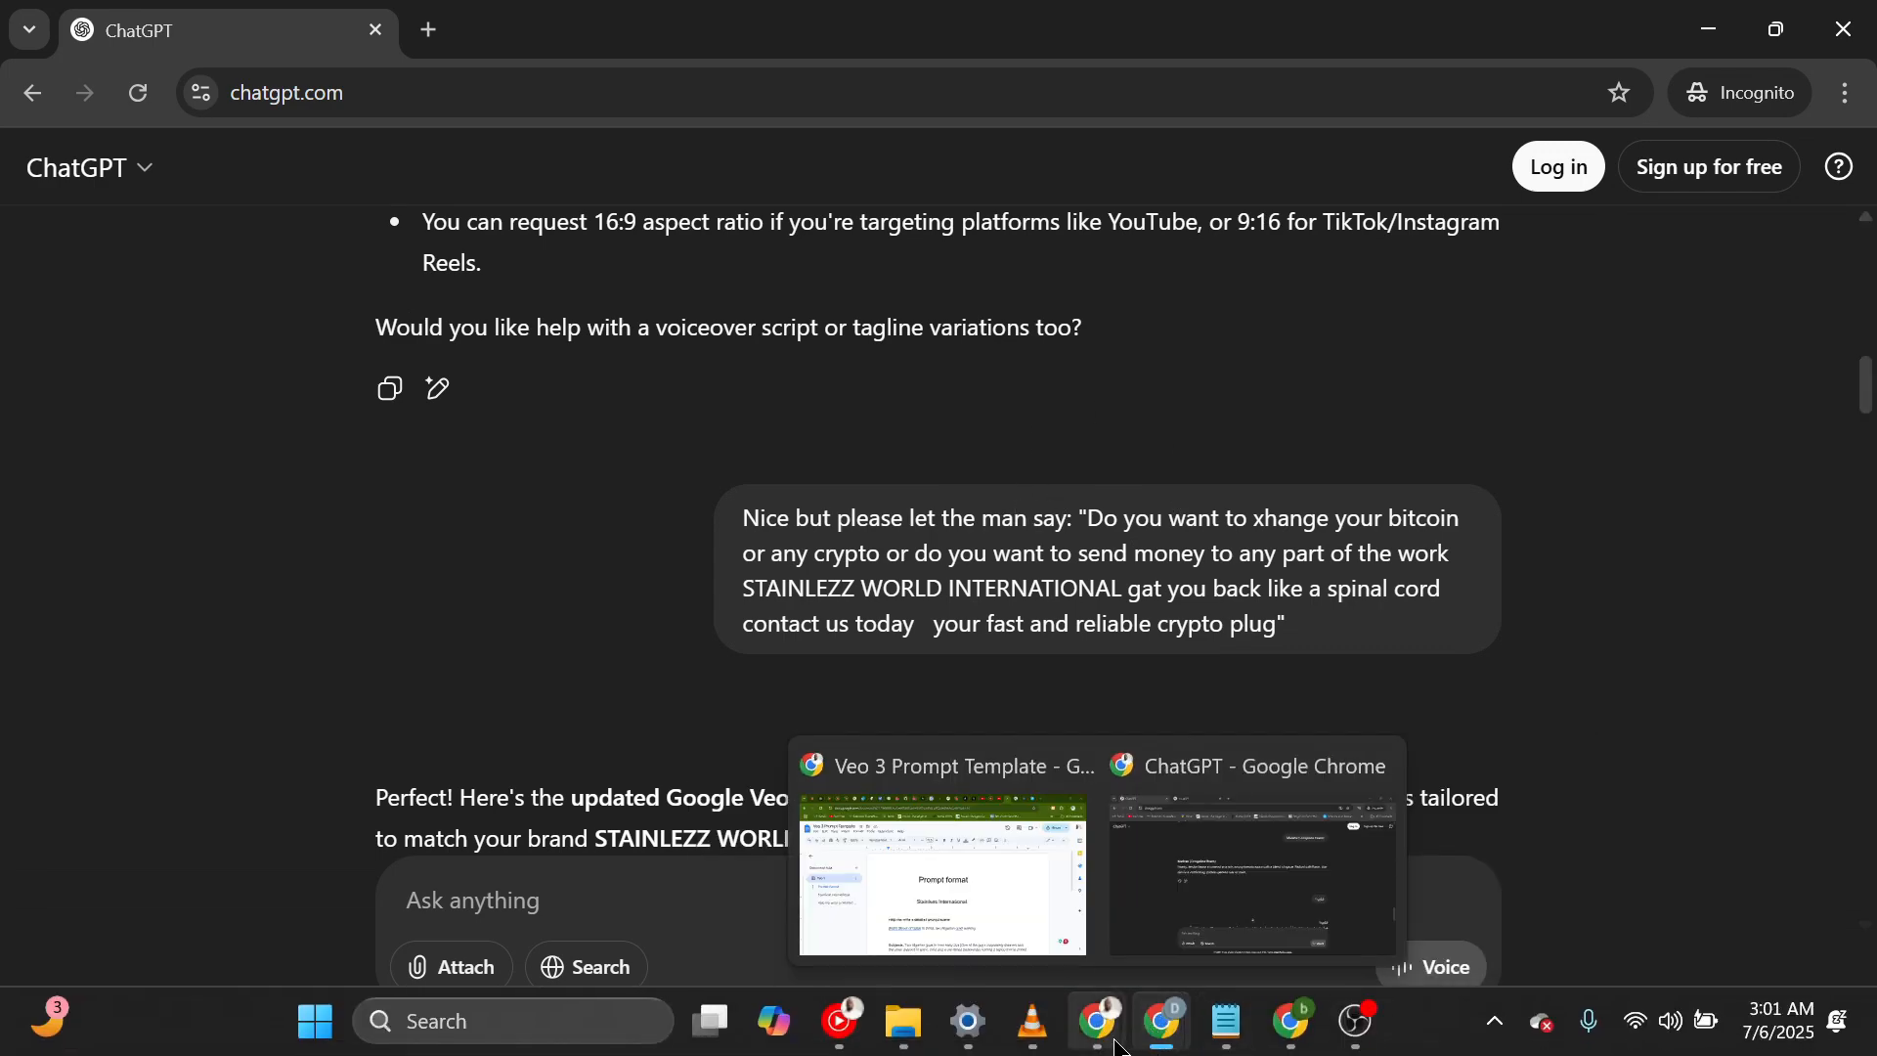
{"action": "left_click", "coordinate": [990, 919]}
{"action": "scroll", "coordinate": [1124, 696], "scroll_direction": "down", "scroll_amount": 3}
{"action": "scroll", "coordinate": [1129, 694], "scroll_direction": "up", "scroll_amount": 3}
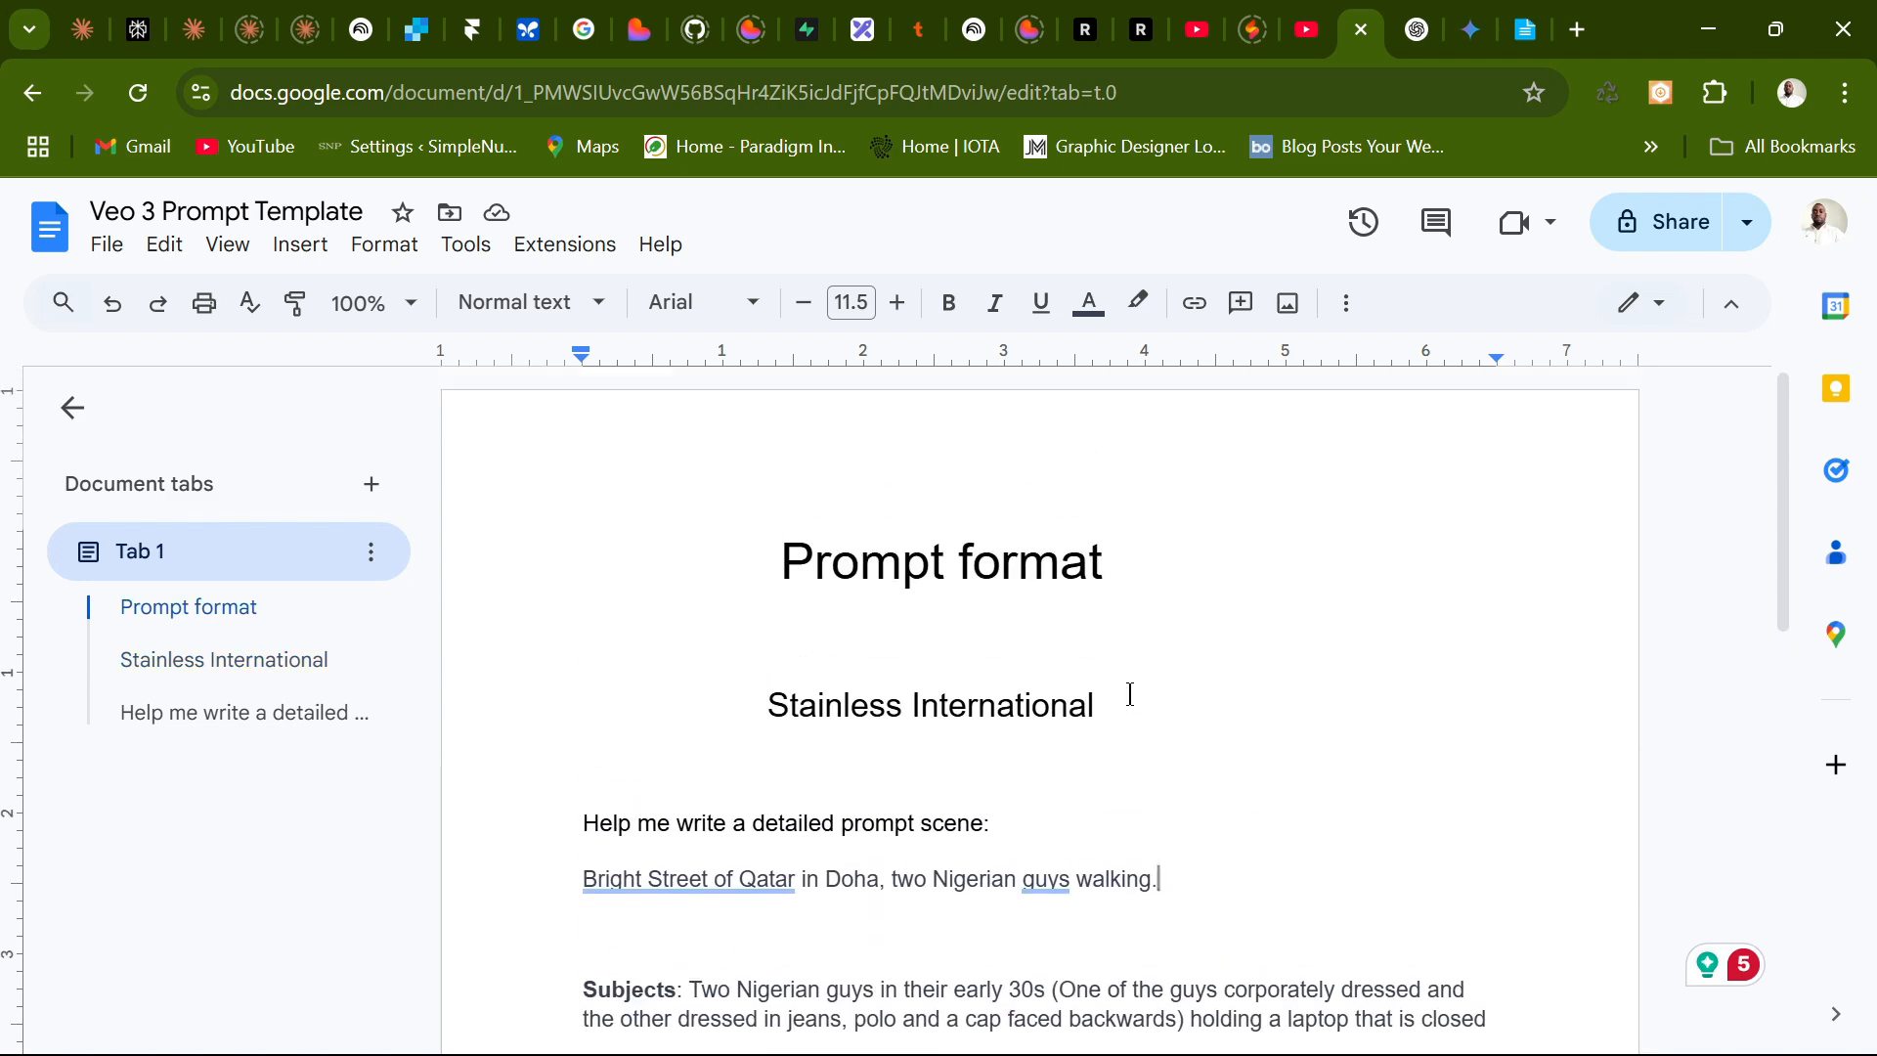
Examine the template's scene, Subjects, Action and Camera sections, and highlight the Stainless International heading before returning to the scene request line.
{"action": "scroll", "coordinate": [1127, 694], "scroll_direction": "down", "scroll_amount": 4}
{"action": "scroll", "coordinate": [1127, 696], "scroll_direction": "up", "scroll_amount": 2}
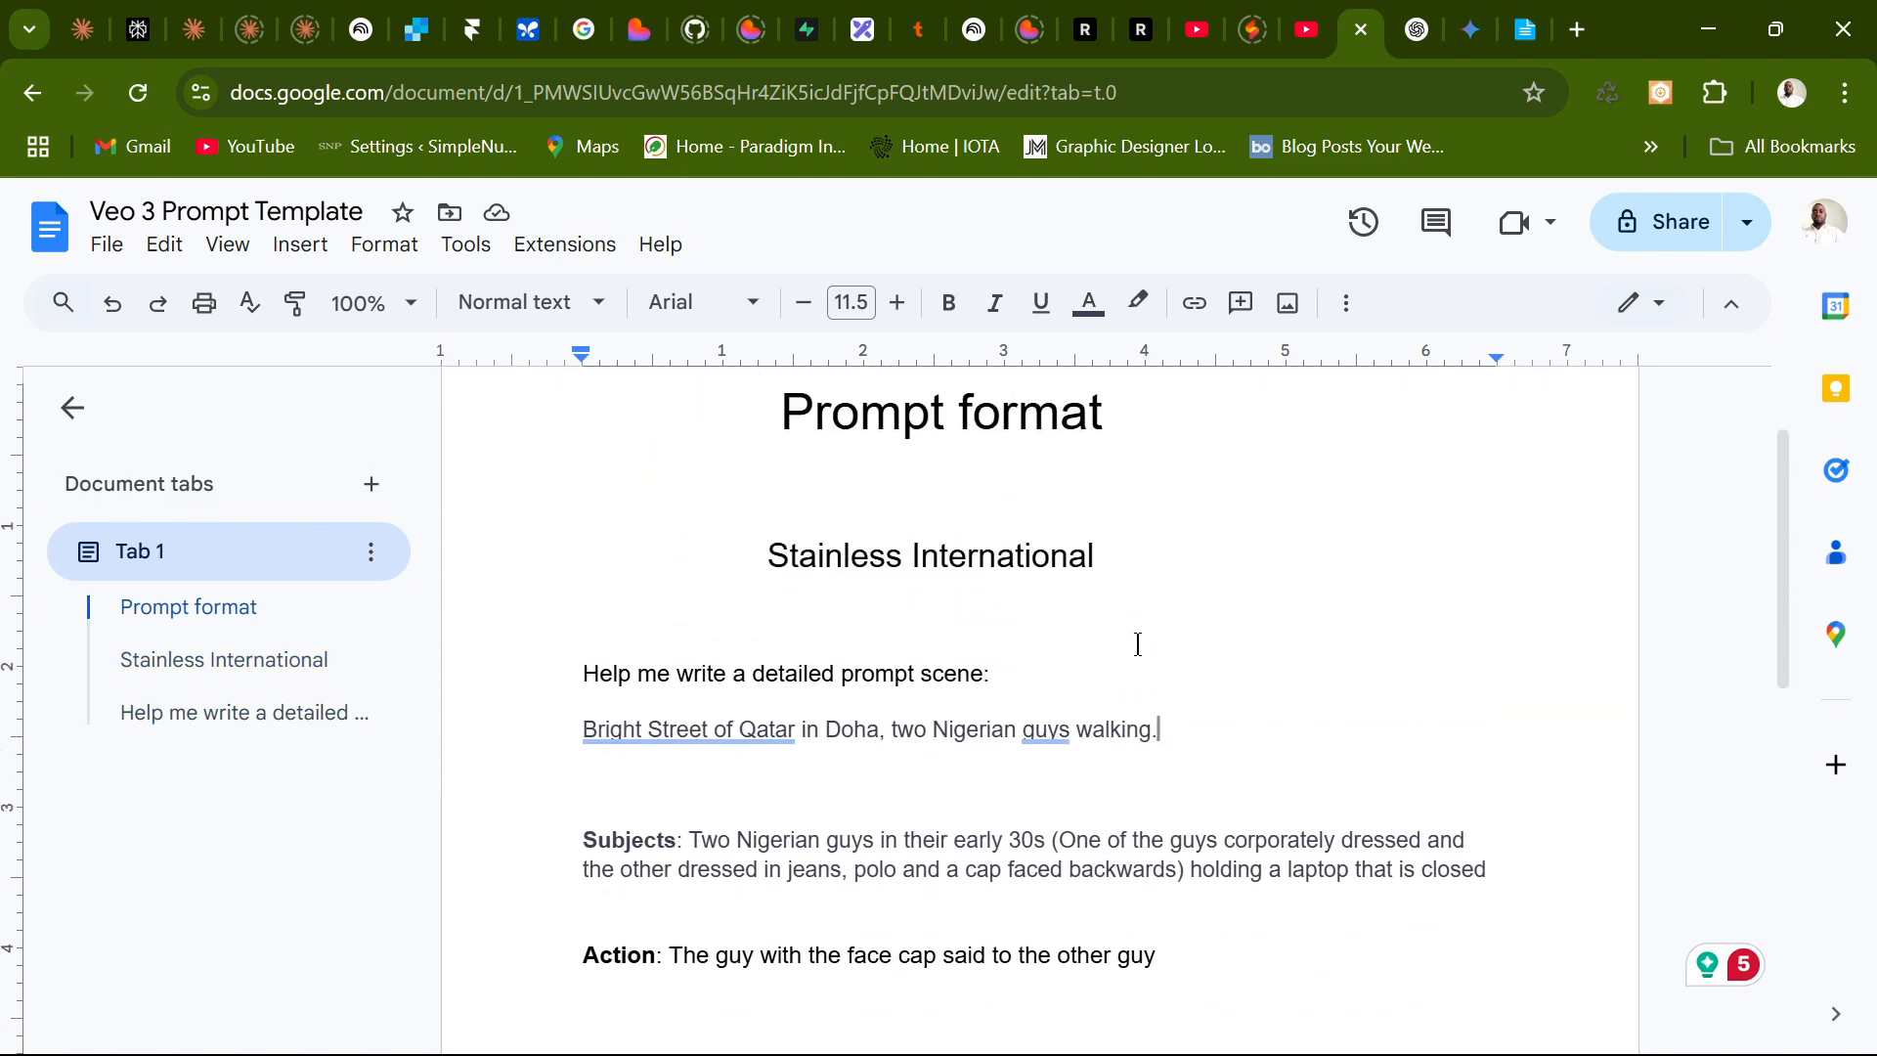
{"action": "scroll", "coordinate": [1138, 644], "scroll_direction": "down", "scroll_amount": 3}
{"action": "scroll", "coordinate": [647, 531], "scroll_direction": "up", "scroll_amount": 1}
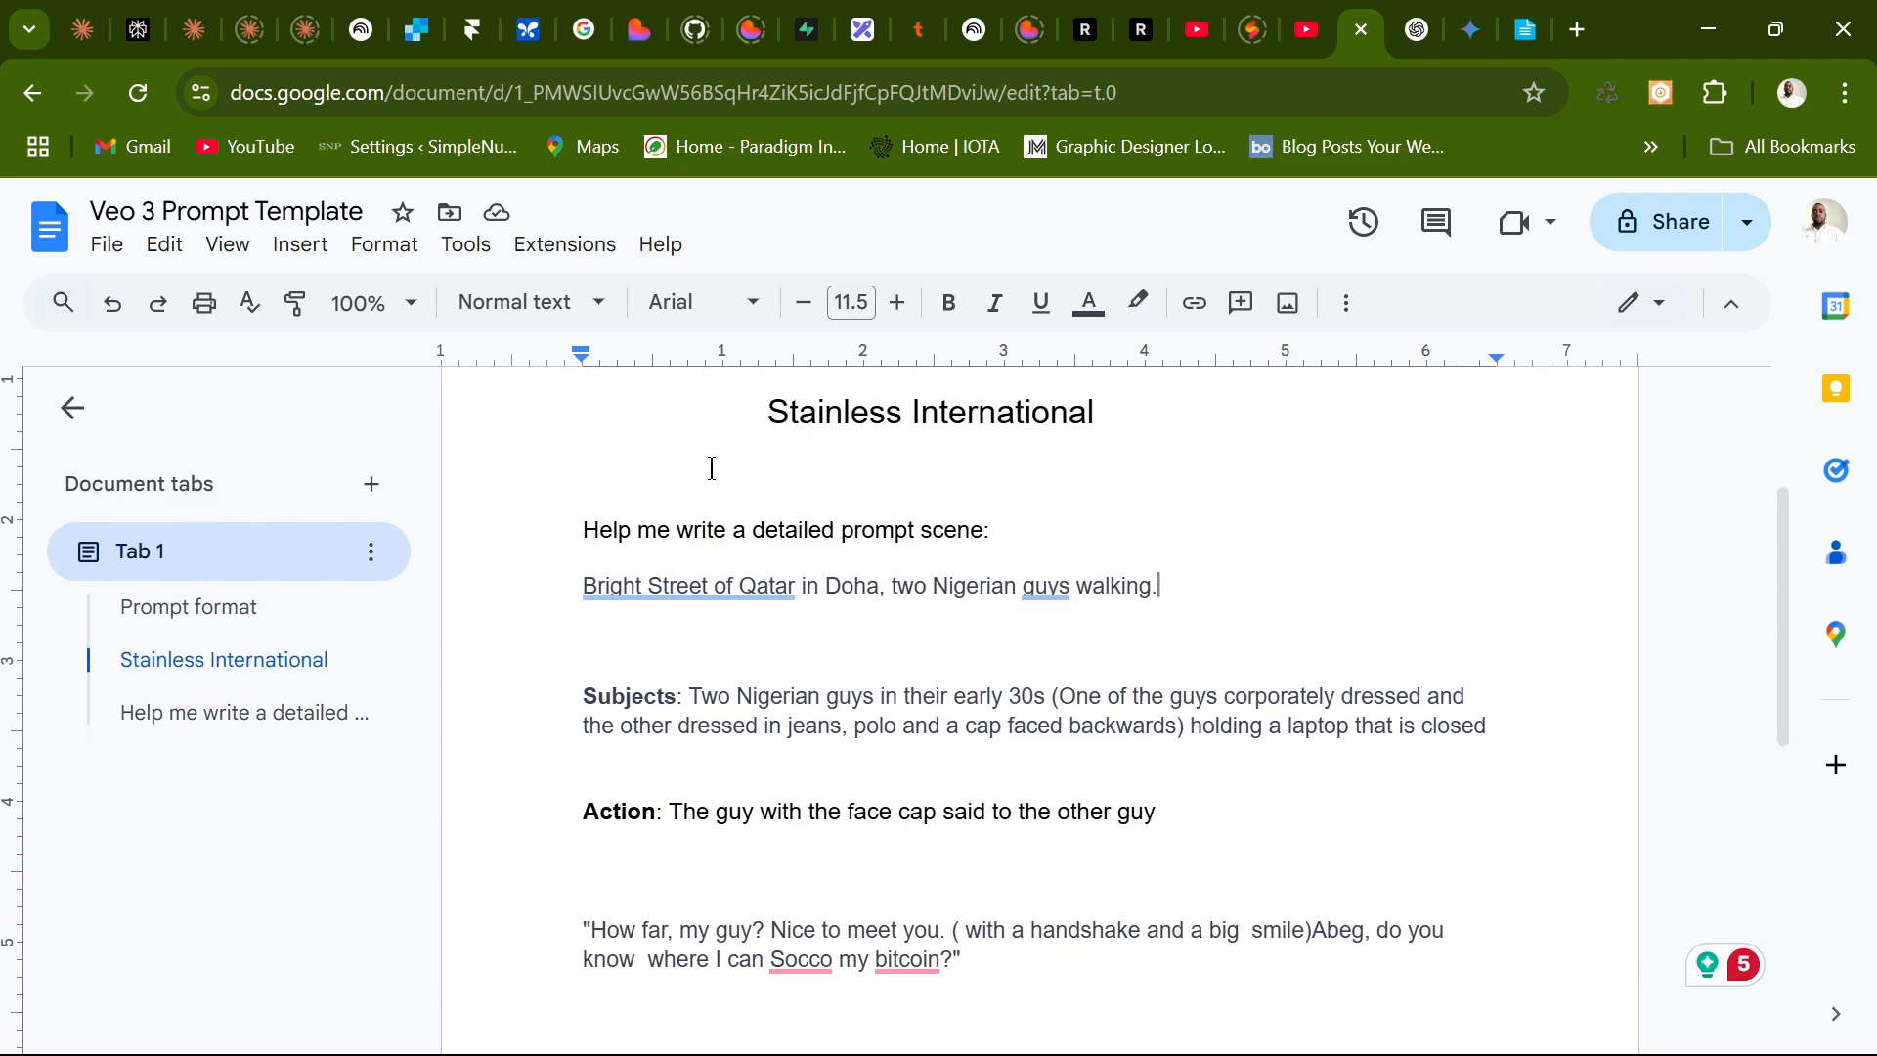
{"action": "scroll", "coordinate": [867, 514], "scroll_direction": "down", "scroll_amount": 1}
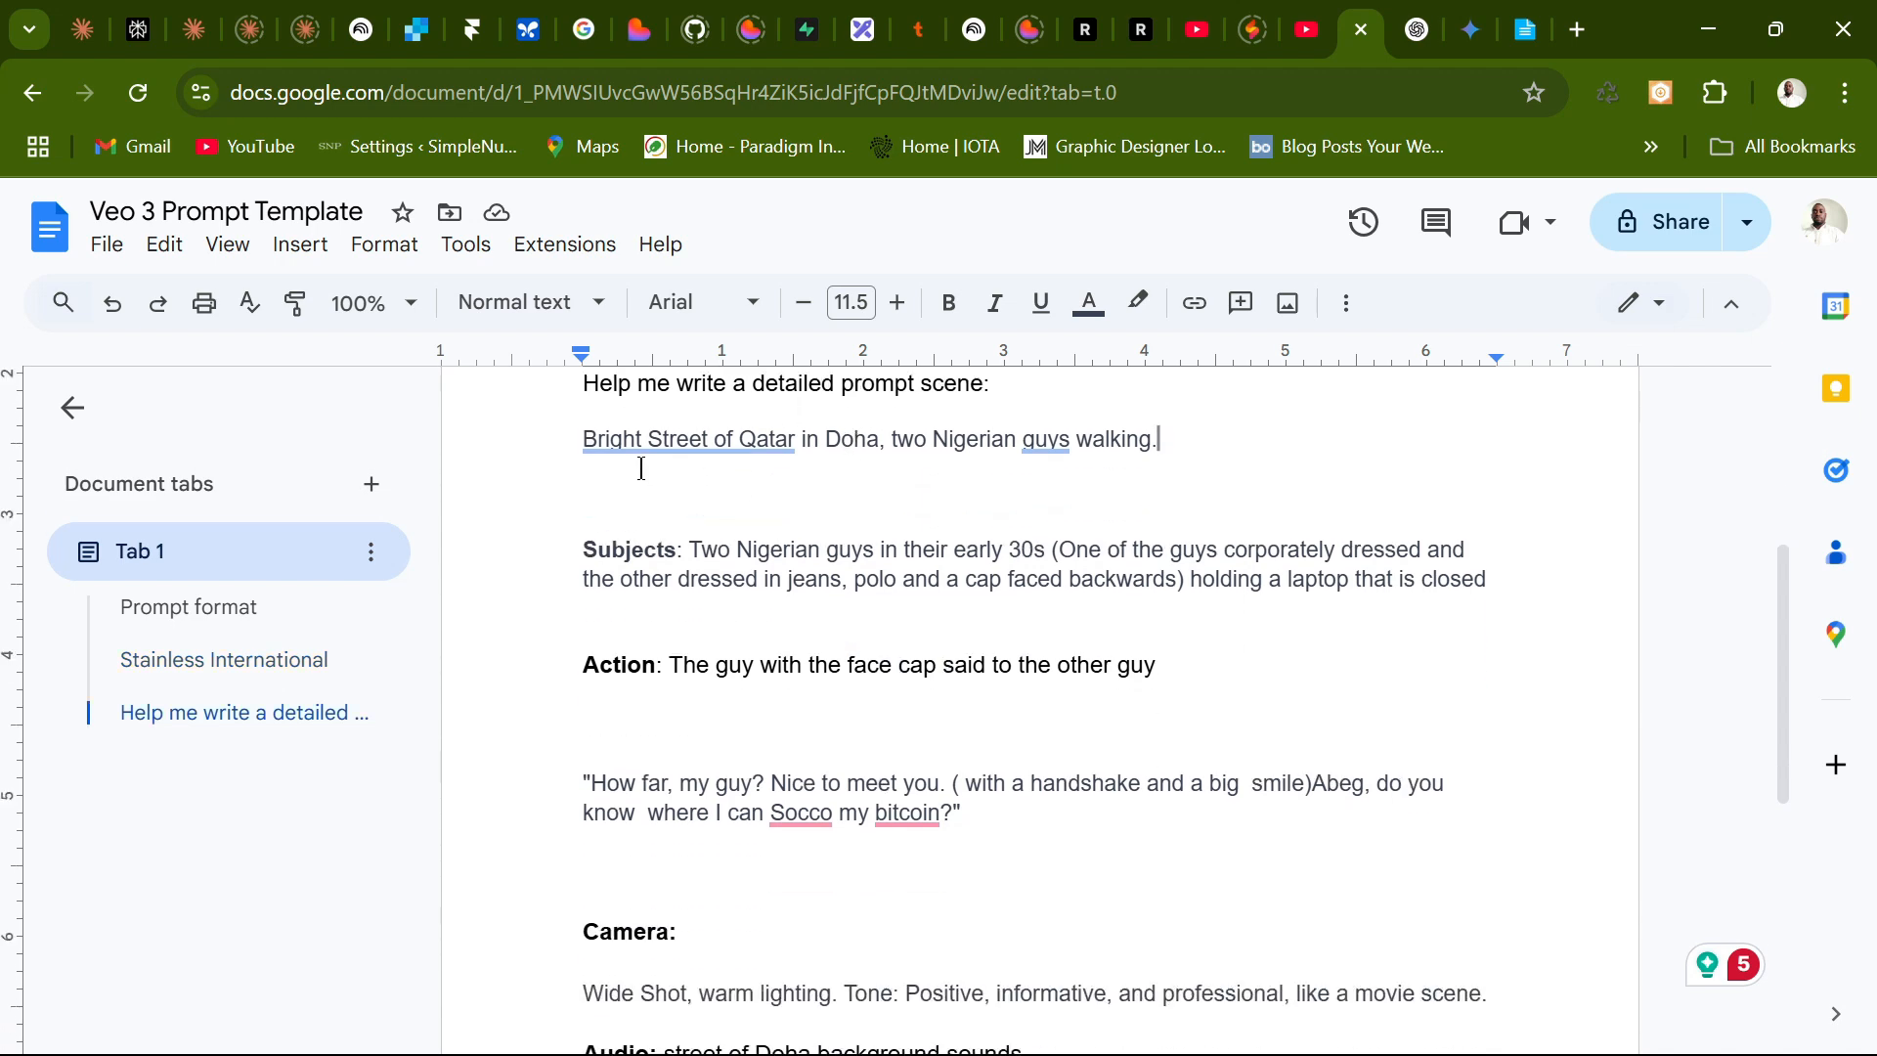
{"action": "scroll", "coordinate": [1111, 462], "scroll_direction": "up", "scroll_amount": 1}
{"action": "triple_click", "coordinate": [853, 434]}
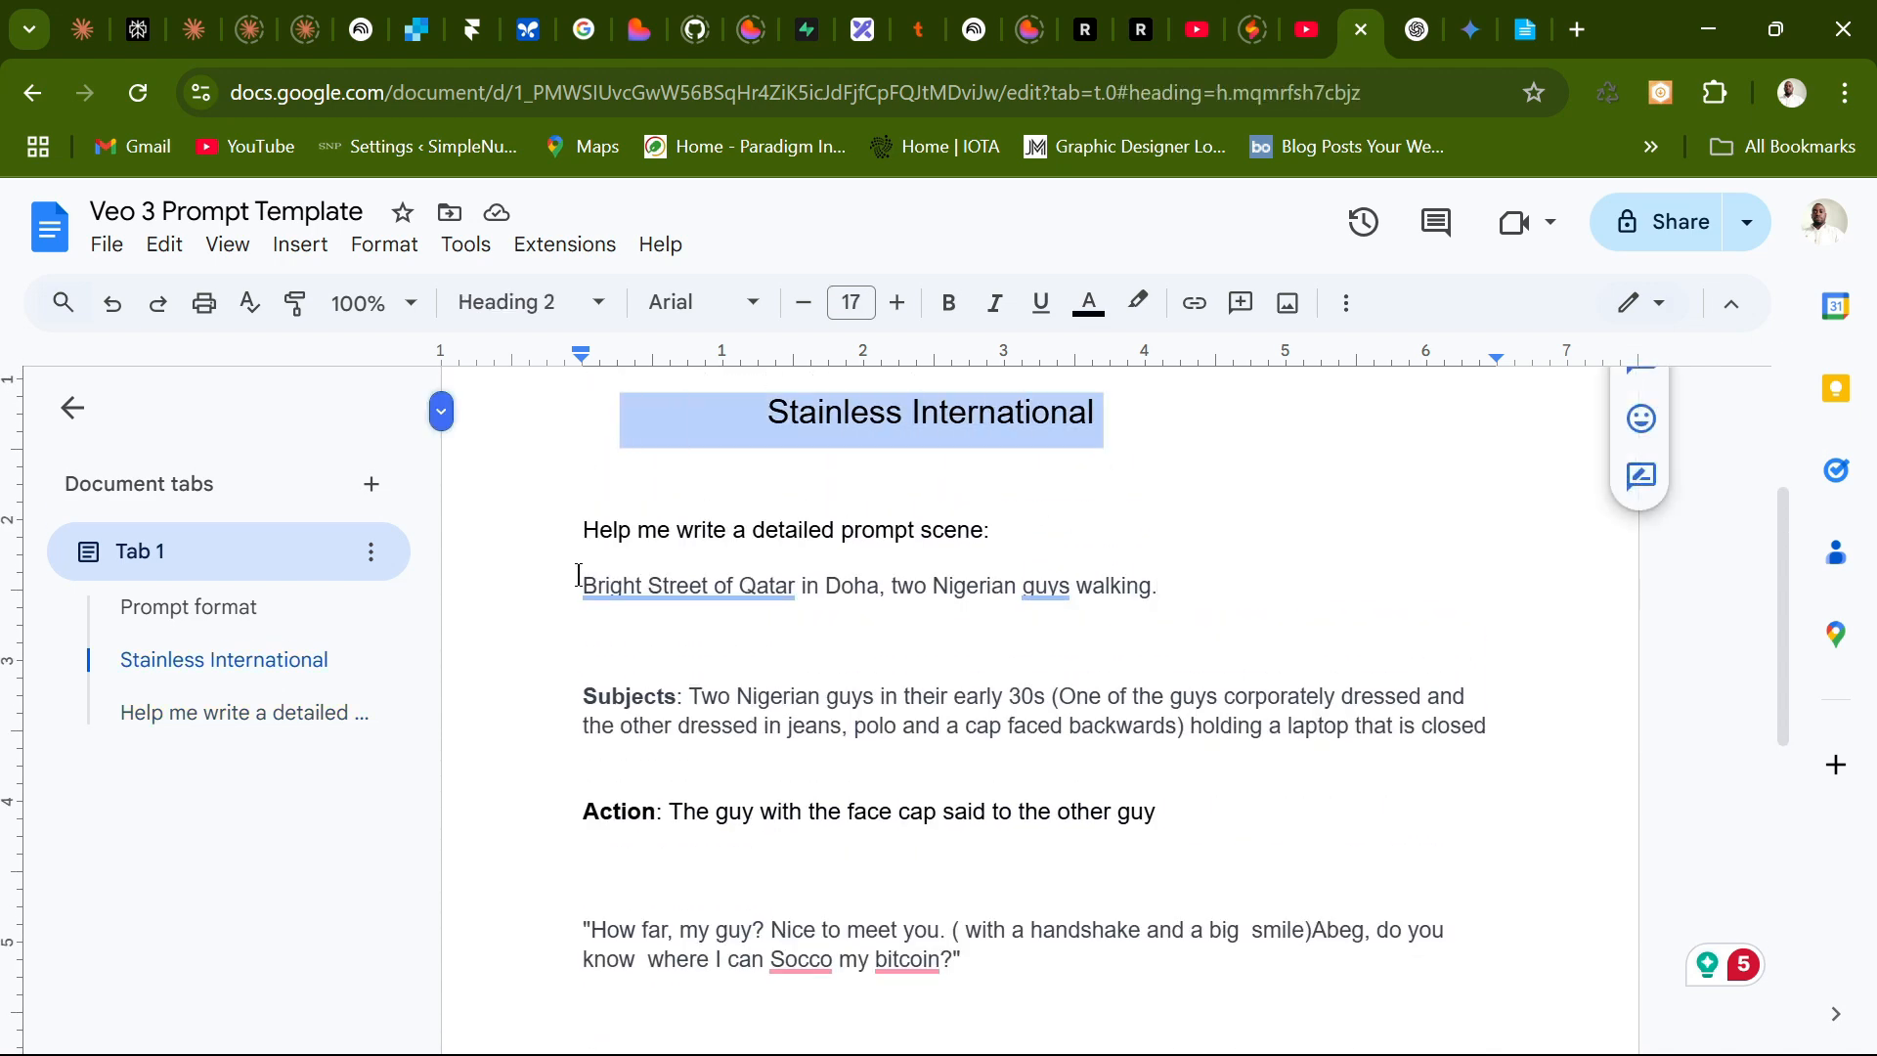
{"action": "left_click", "coordinate": [583, 528]}
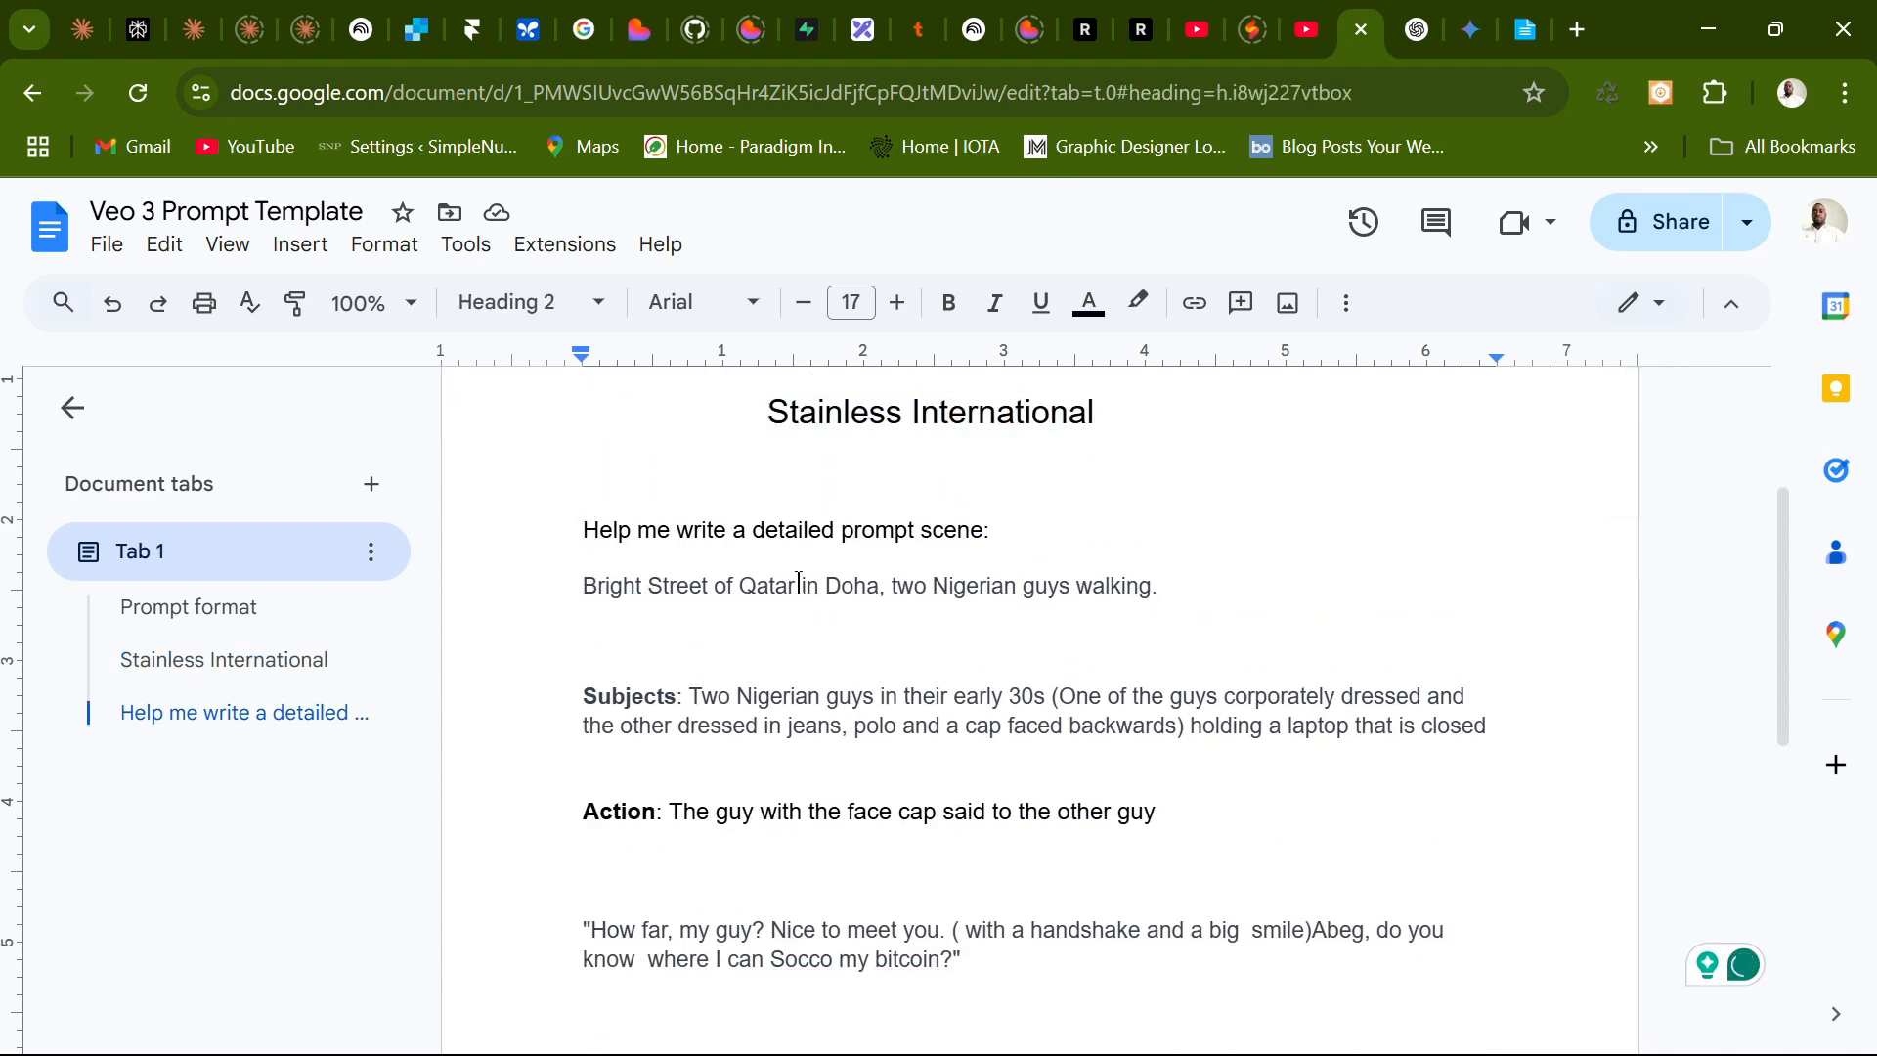
Highlight the Doha scene prompt from its request line down through the spoken line, then clear the selection.
{"action": "scroll", "coordinate": [817, 586], "scroll_direction": "down", "scroll_amount": 1}
{"action": "scroll", "coordinate": [607, 850], "scroll_direction": "up", "scroll_amount": 1}
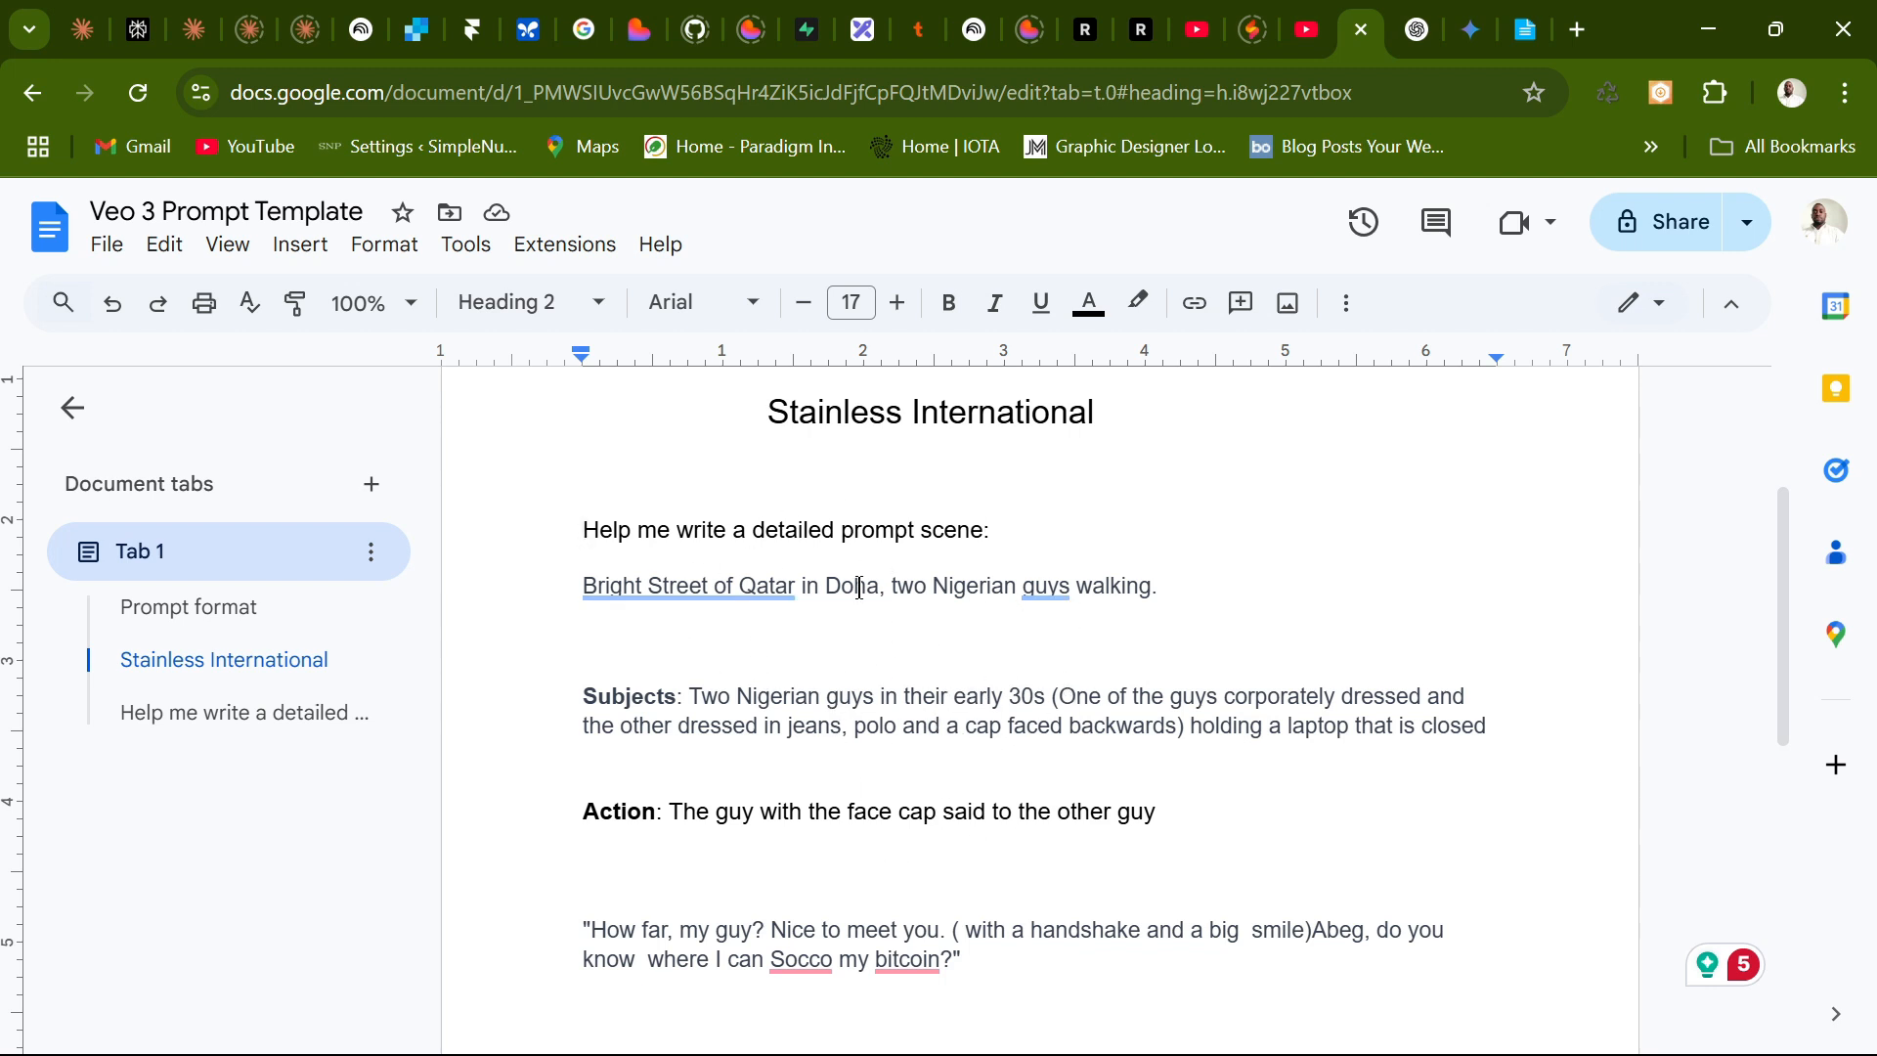
{"action": "left_click_drag", "start_coordinate": [569, 532], "coordinate": [973, 1036]}
{"action": "left_click", "coordinate": [1229, 525]}
Switch to the Bitcoin Inquiry in Doha chat in ChatGPT and review it from the scene two request back to the opening prompt.
{"action": "left_click", "coordinate": [1411, 41]}
{"action": "scroll", "coordinate": [1195, 674], "scroll_direction": "down", "scroll_amount": 1}
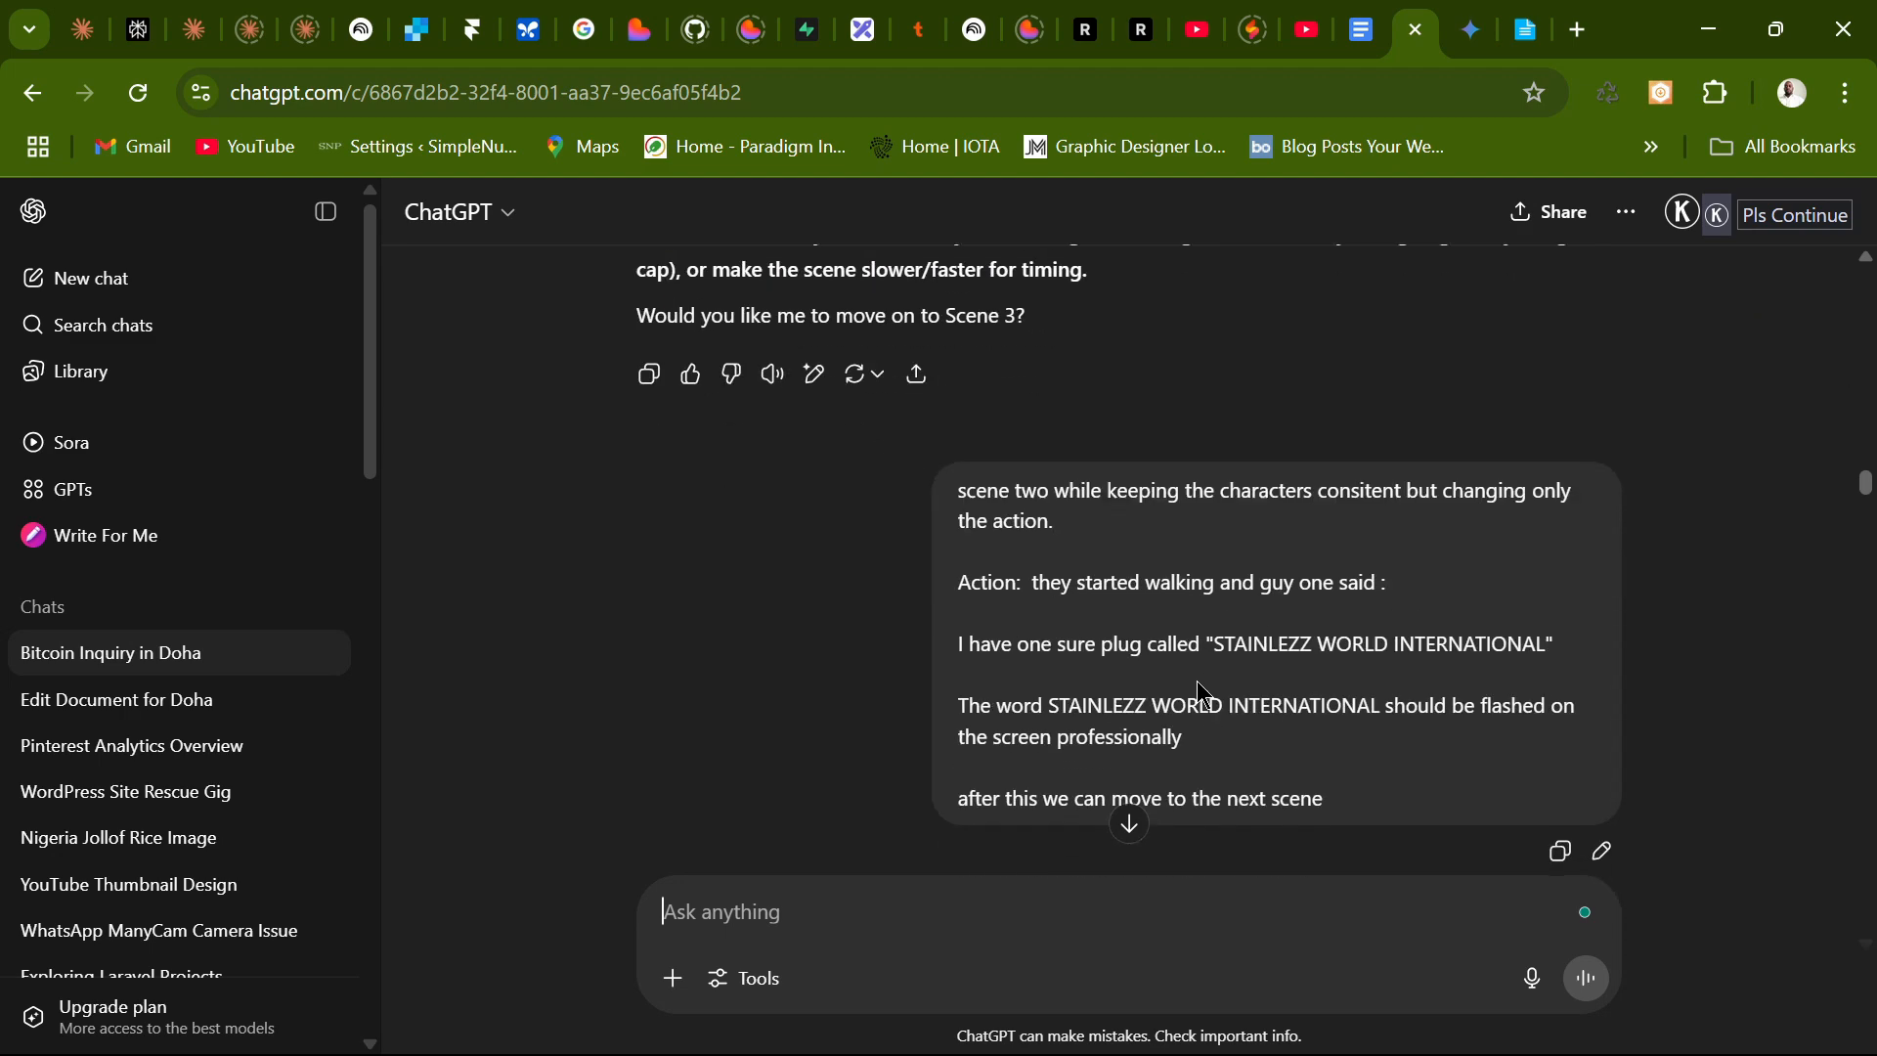
{"action": "scroll", "coordinate": [1203, 690], "scroll_direction": "down", "scroll_amount": 2}
{"action": "scroll", "coordinate": [1204, 690], "scroll_direction": "up", "scroll_amount": 15}
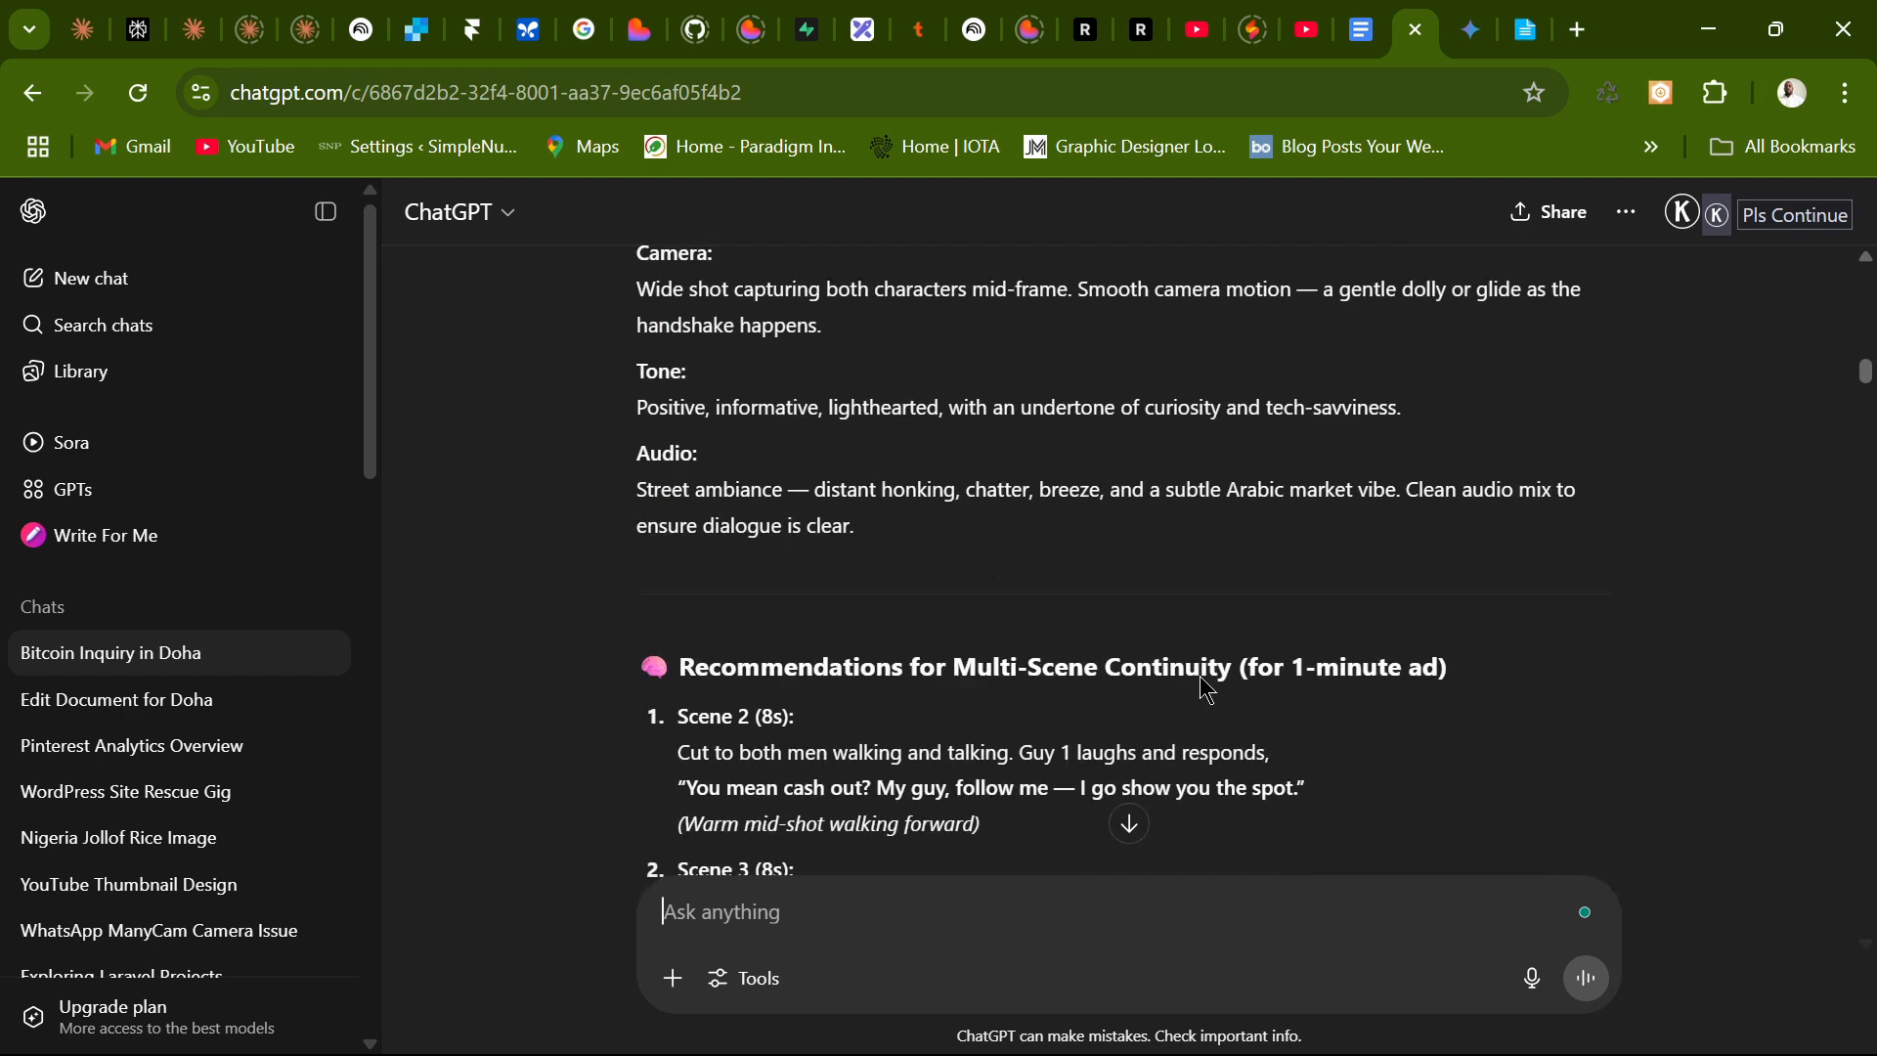
{"action": "scroll", "coordinate": [1208, 689], "scroll_direction": "up", "scroll_amount": 20}
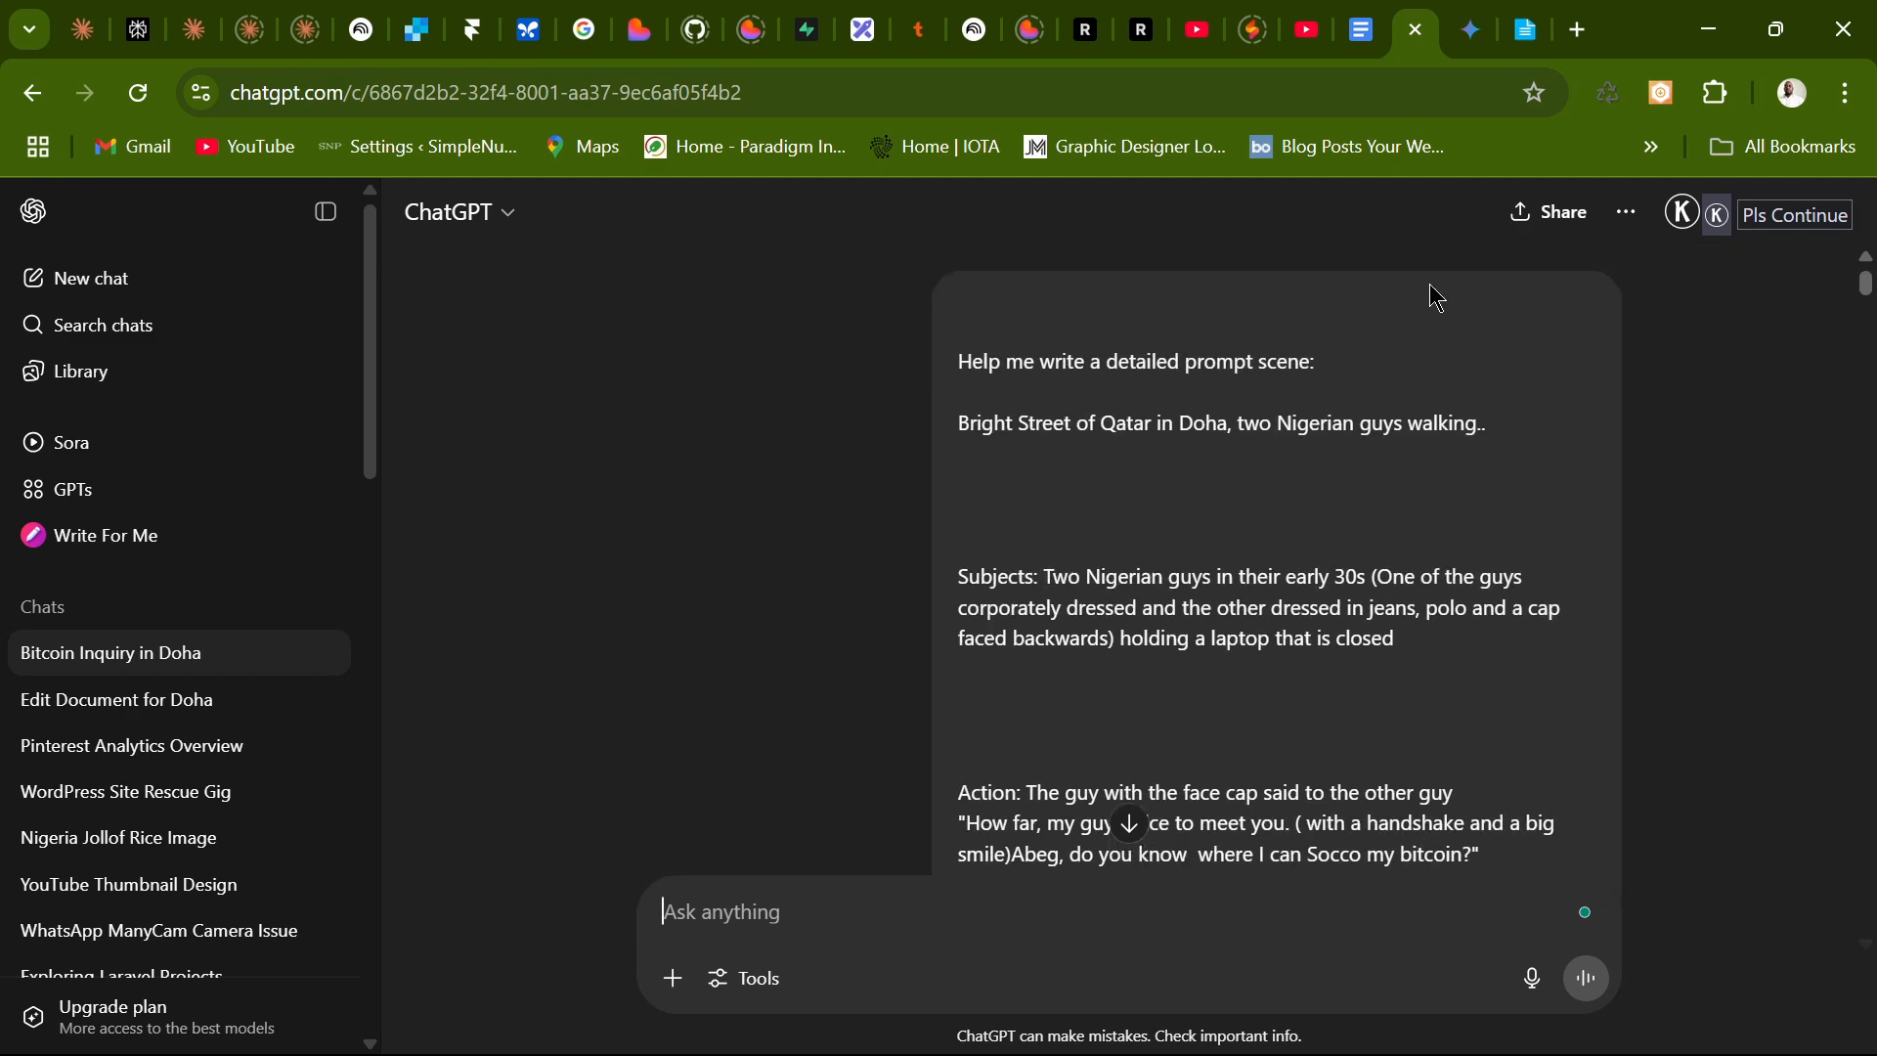
Switch to the Gemini conversation and examine the corrected scene prompts and the recommendations for consistent characters.
{"action": "left_click", "coordinate": [1473, 37]}
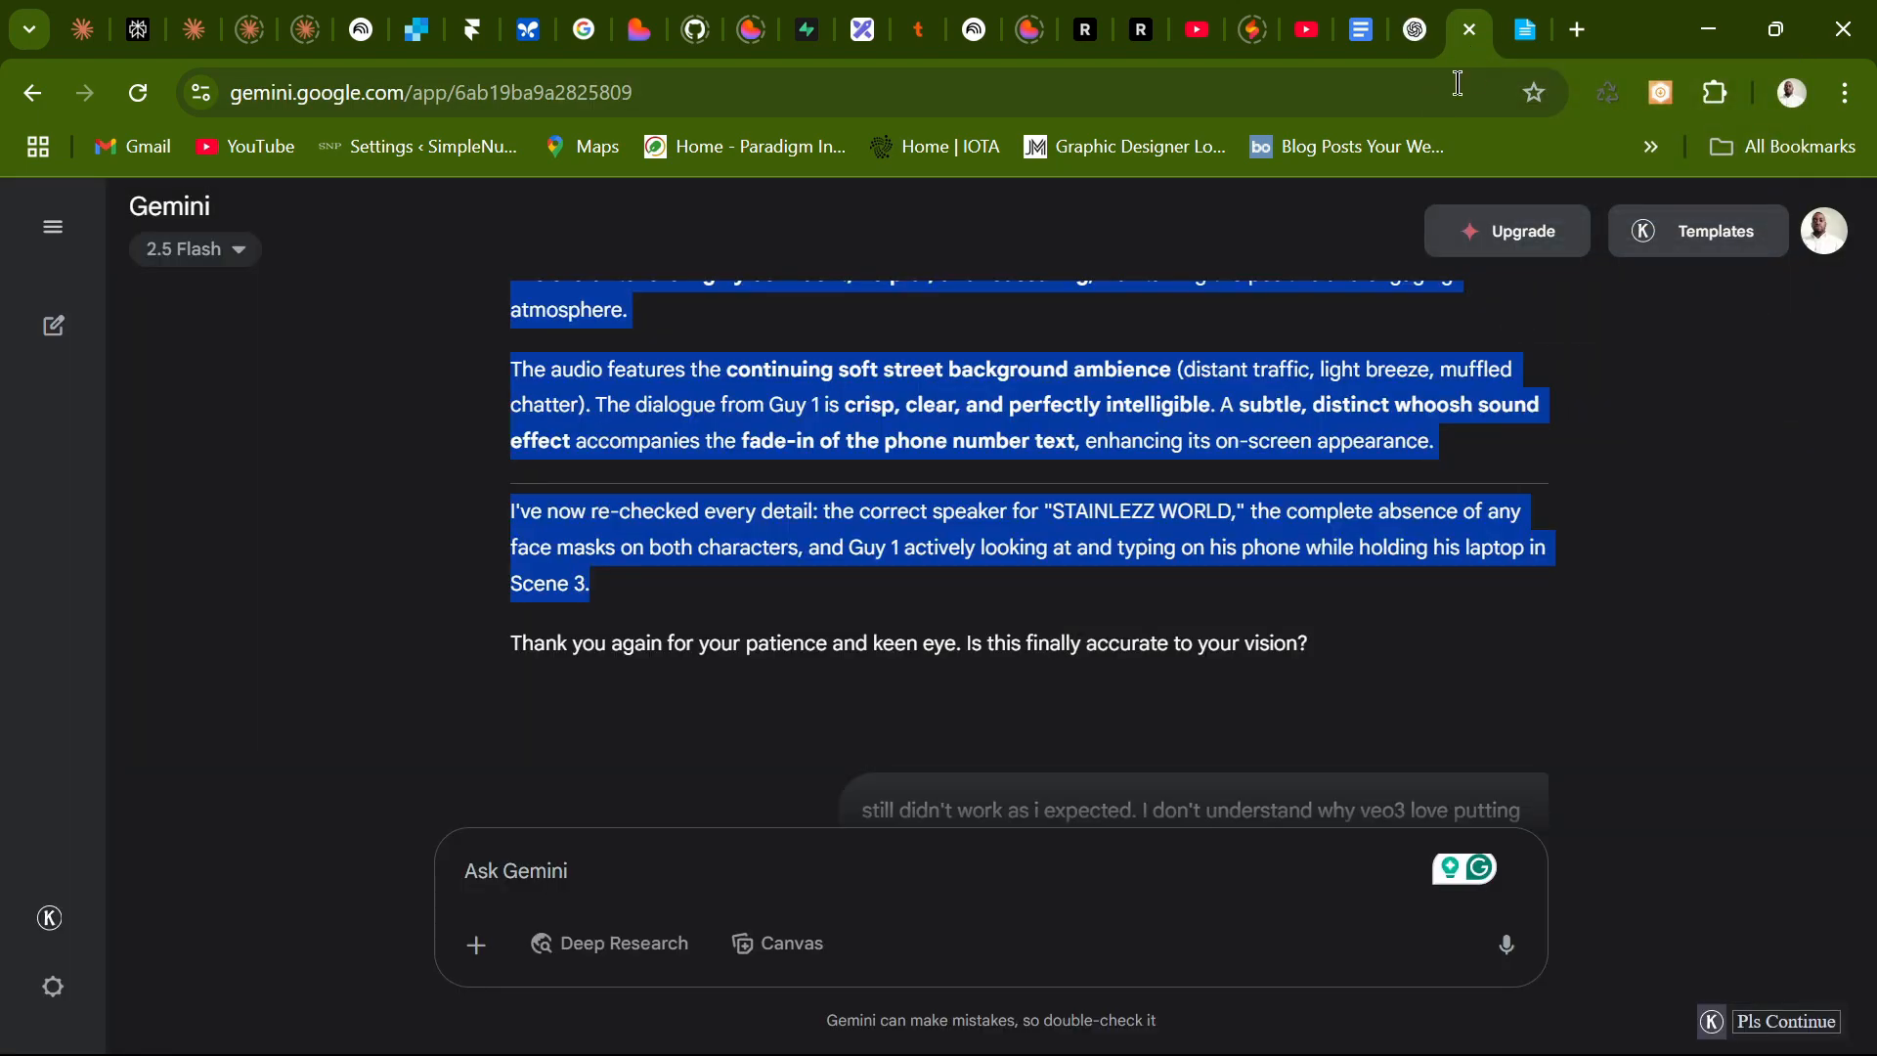
{"action": "scroll", "coordinate": [675, 456], "scroll_direction": "up", "scroll_amount": 5}
{"action": "scroll", "coordinate": [673, 456], "scroll_direction": "up", "scroll_amount": 20}
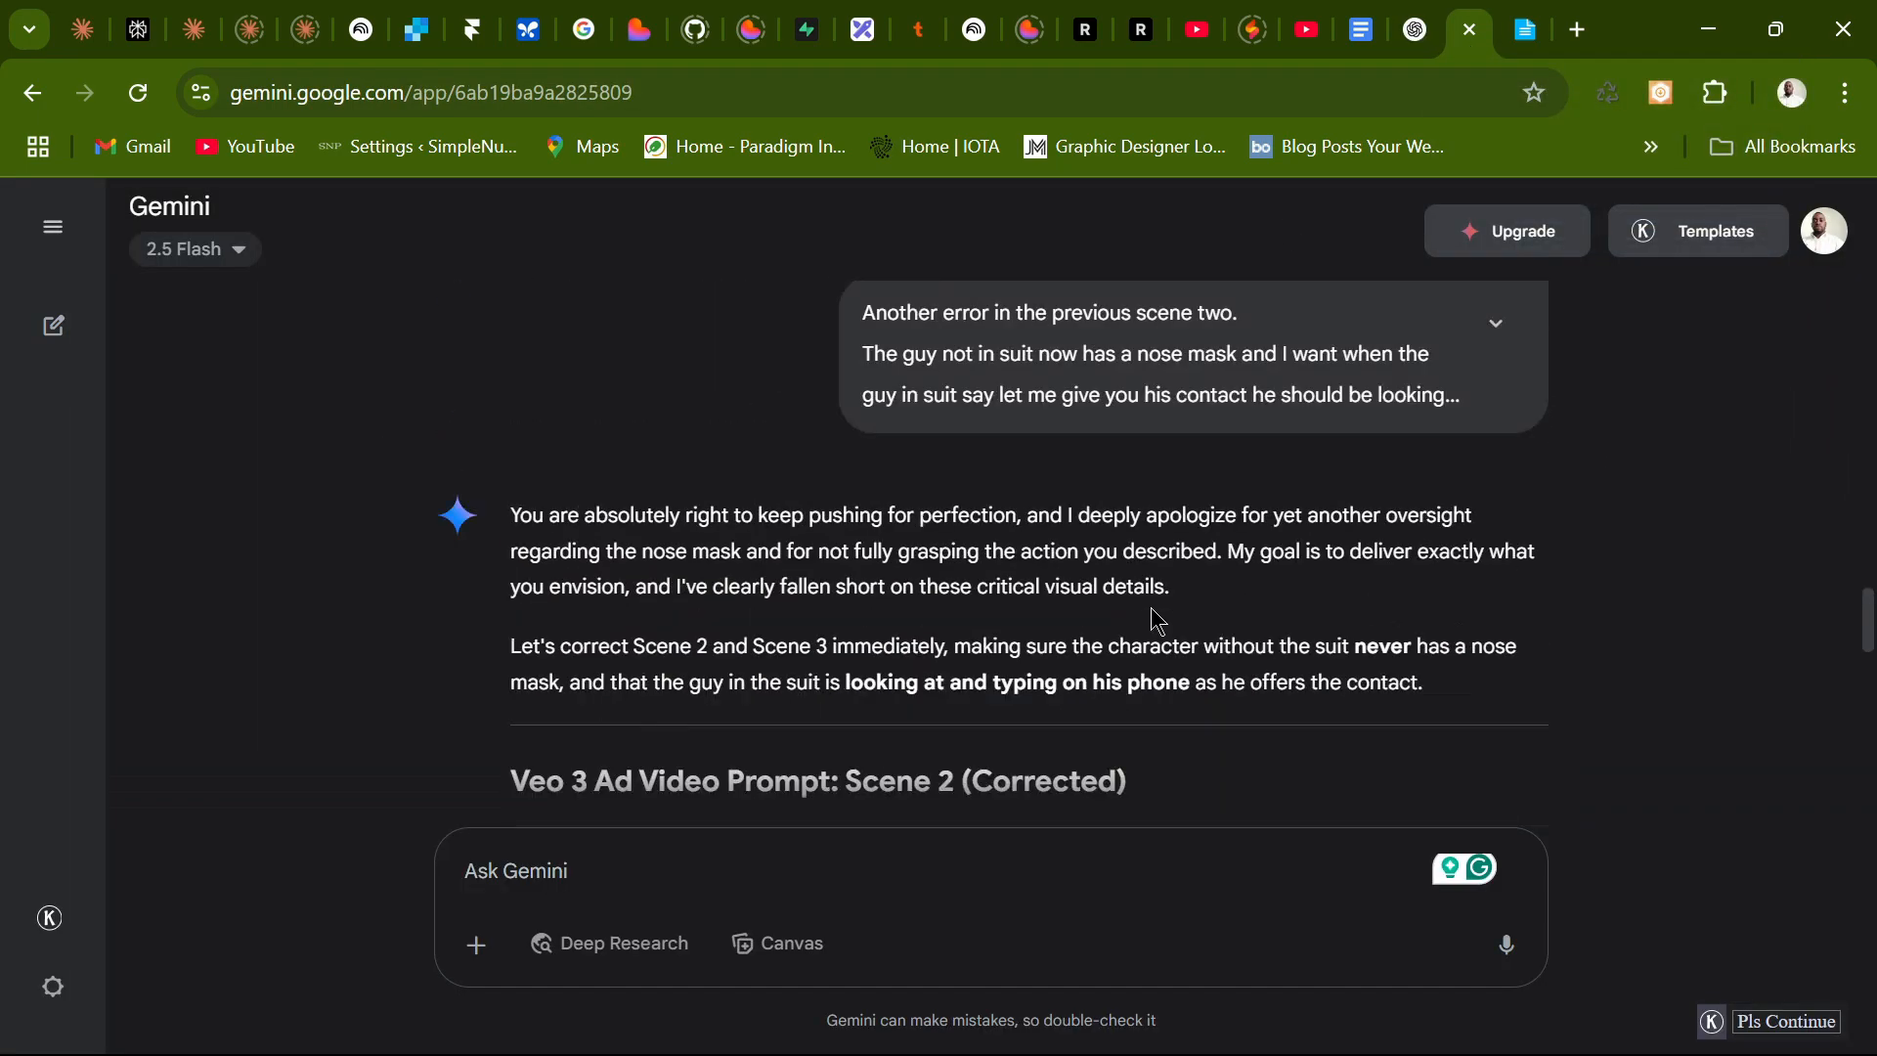
{"action": "scroll", "coordinate": [1127, 604], "scroll_direction": "down", "scroll_amount": 15}
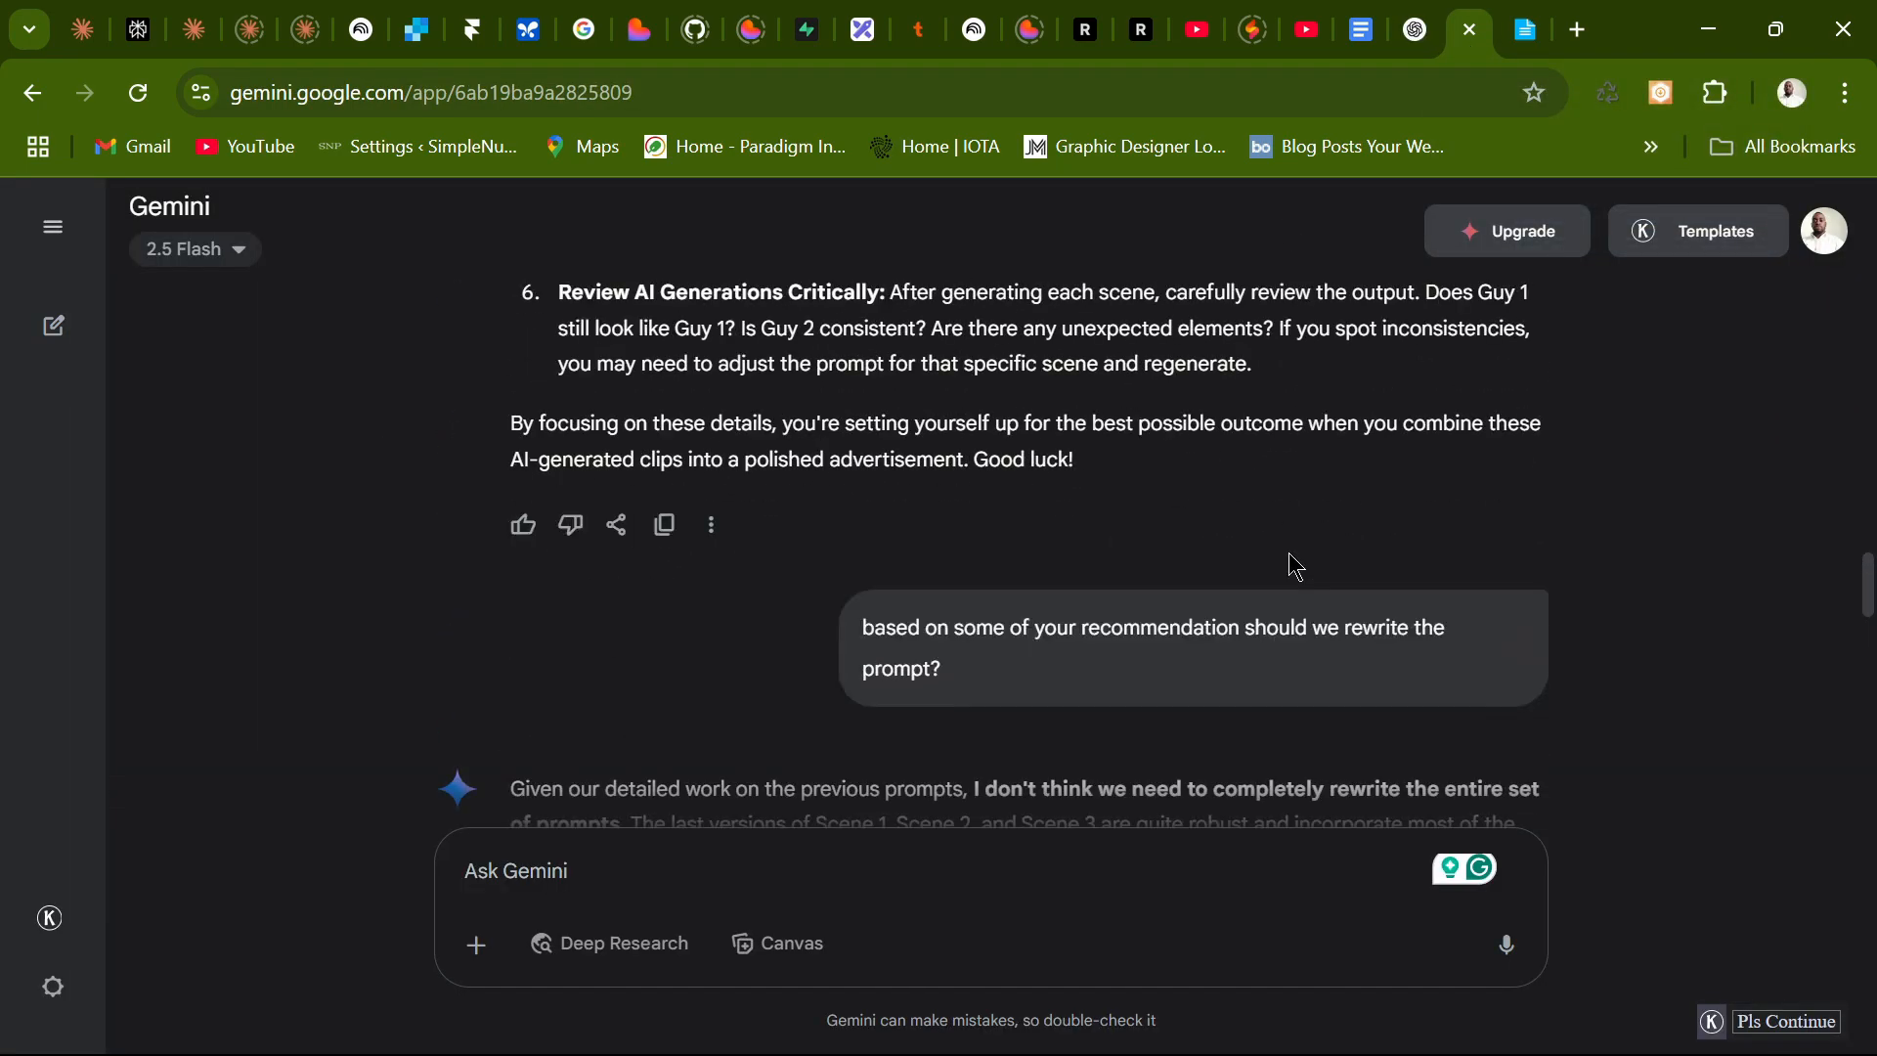
{"action": "scroll", "coordinate": [1290, 561], "scroll_direction": "up", "scroll_amount": 12}
{"action": "scroll", "coordinate": [1297, 556], "scroll_direction": "up", "scroll_amount": 5}
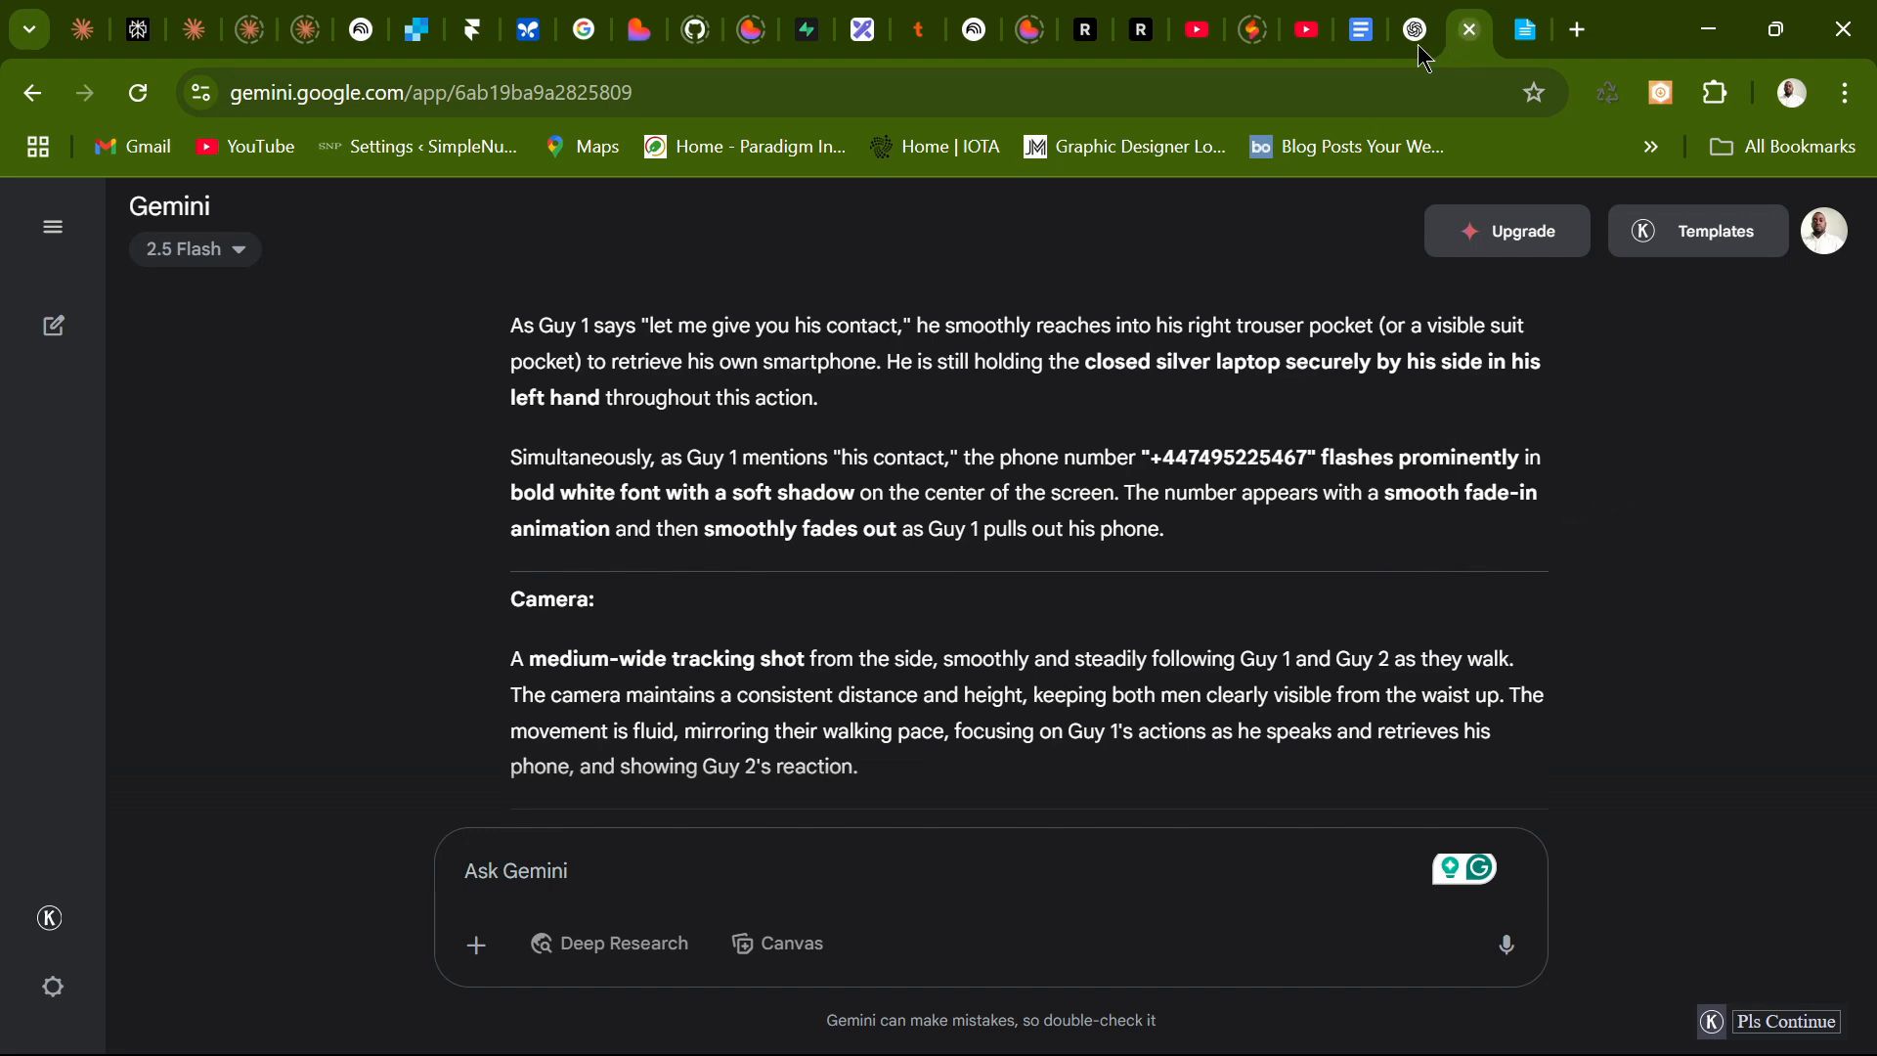
Revisit the opening prompt in ChatGPT, then examine the matching scene, Subjects and Action text in the Veo 3 Prompt Template document.
{"action": "left_click", "coordinate": [1415, 31]}
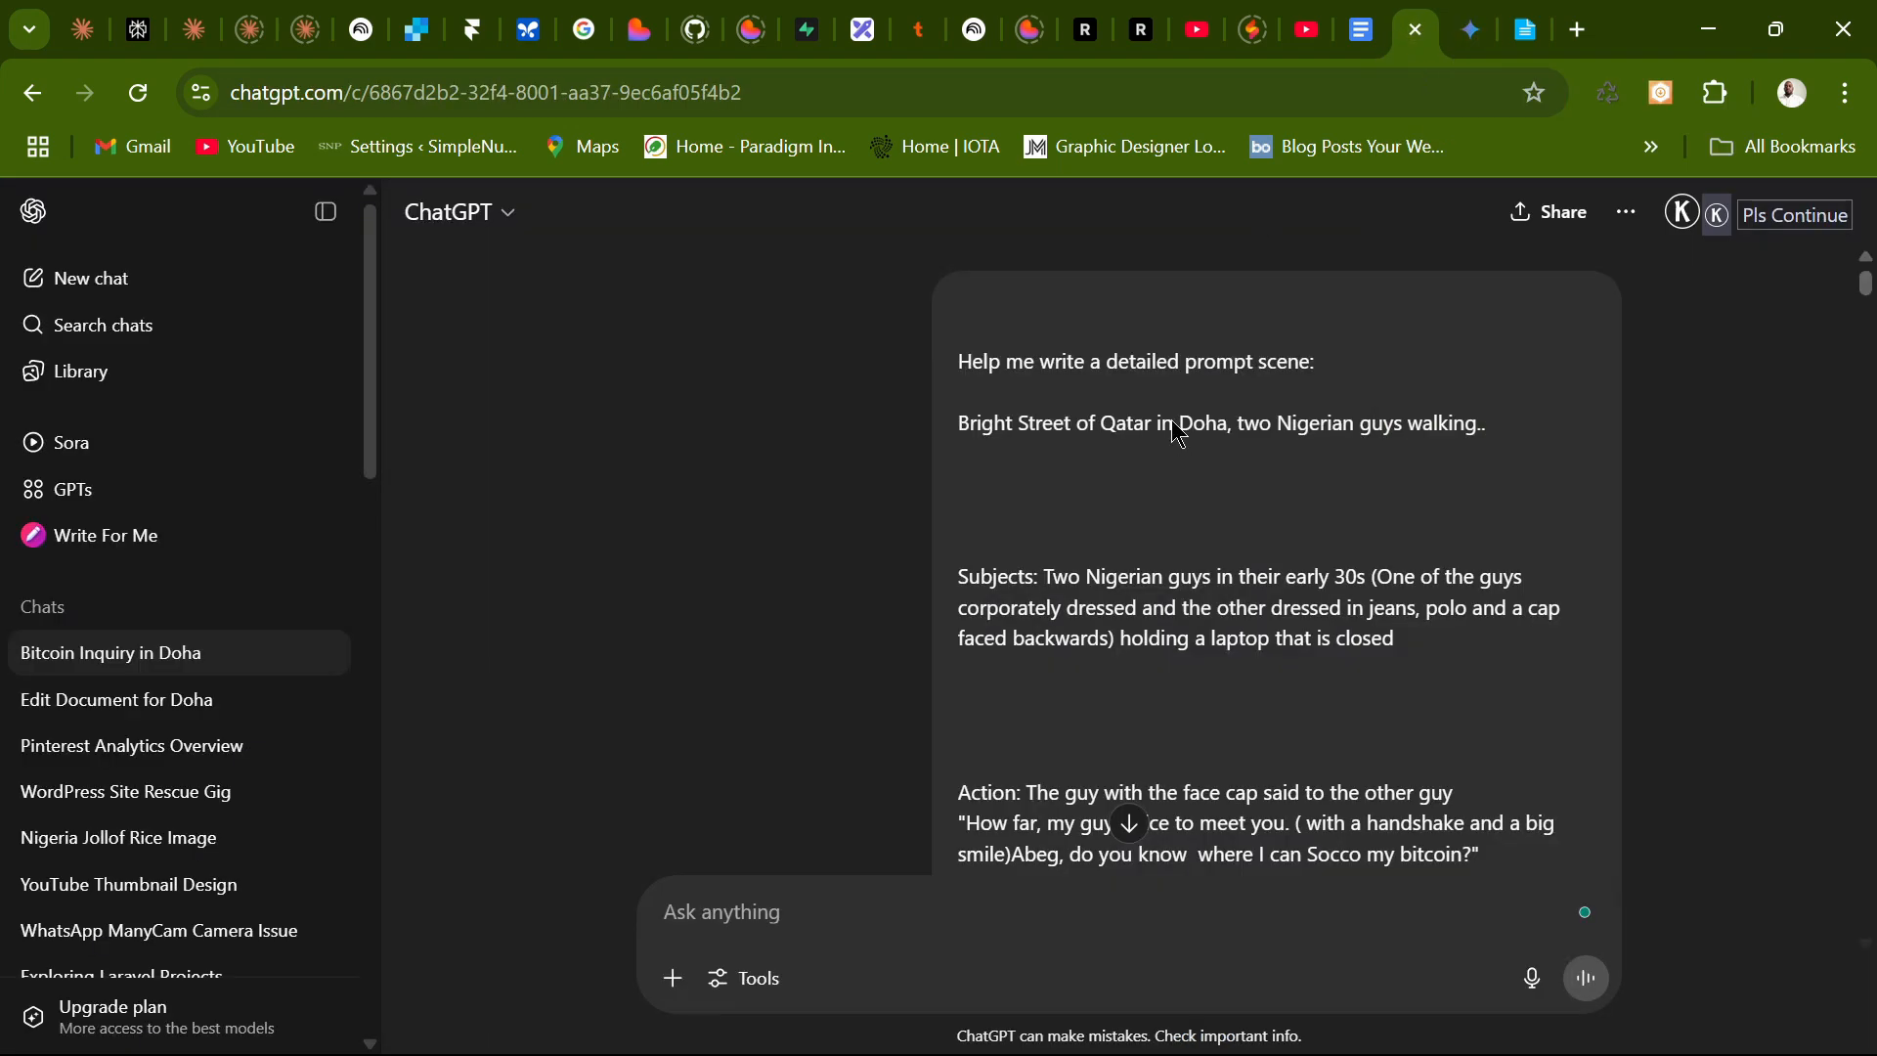
{"action": "key", "text": "ctrl+shift+Tab"}
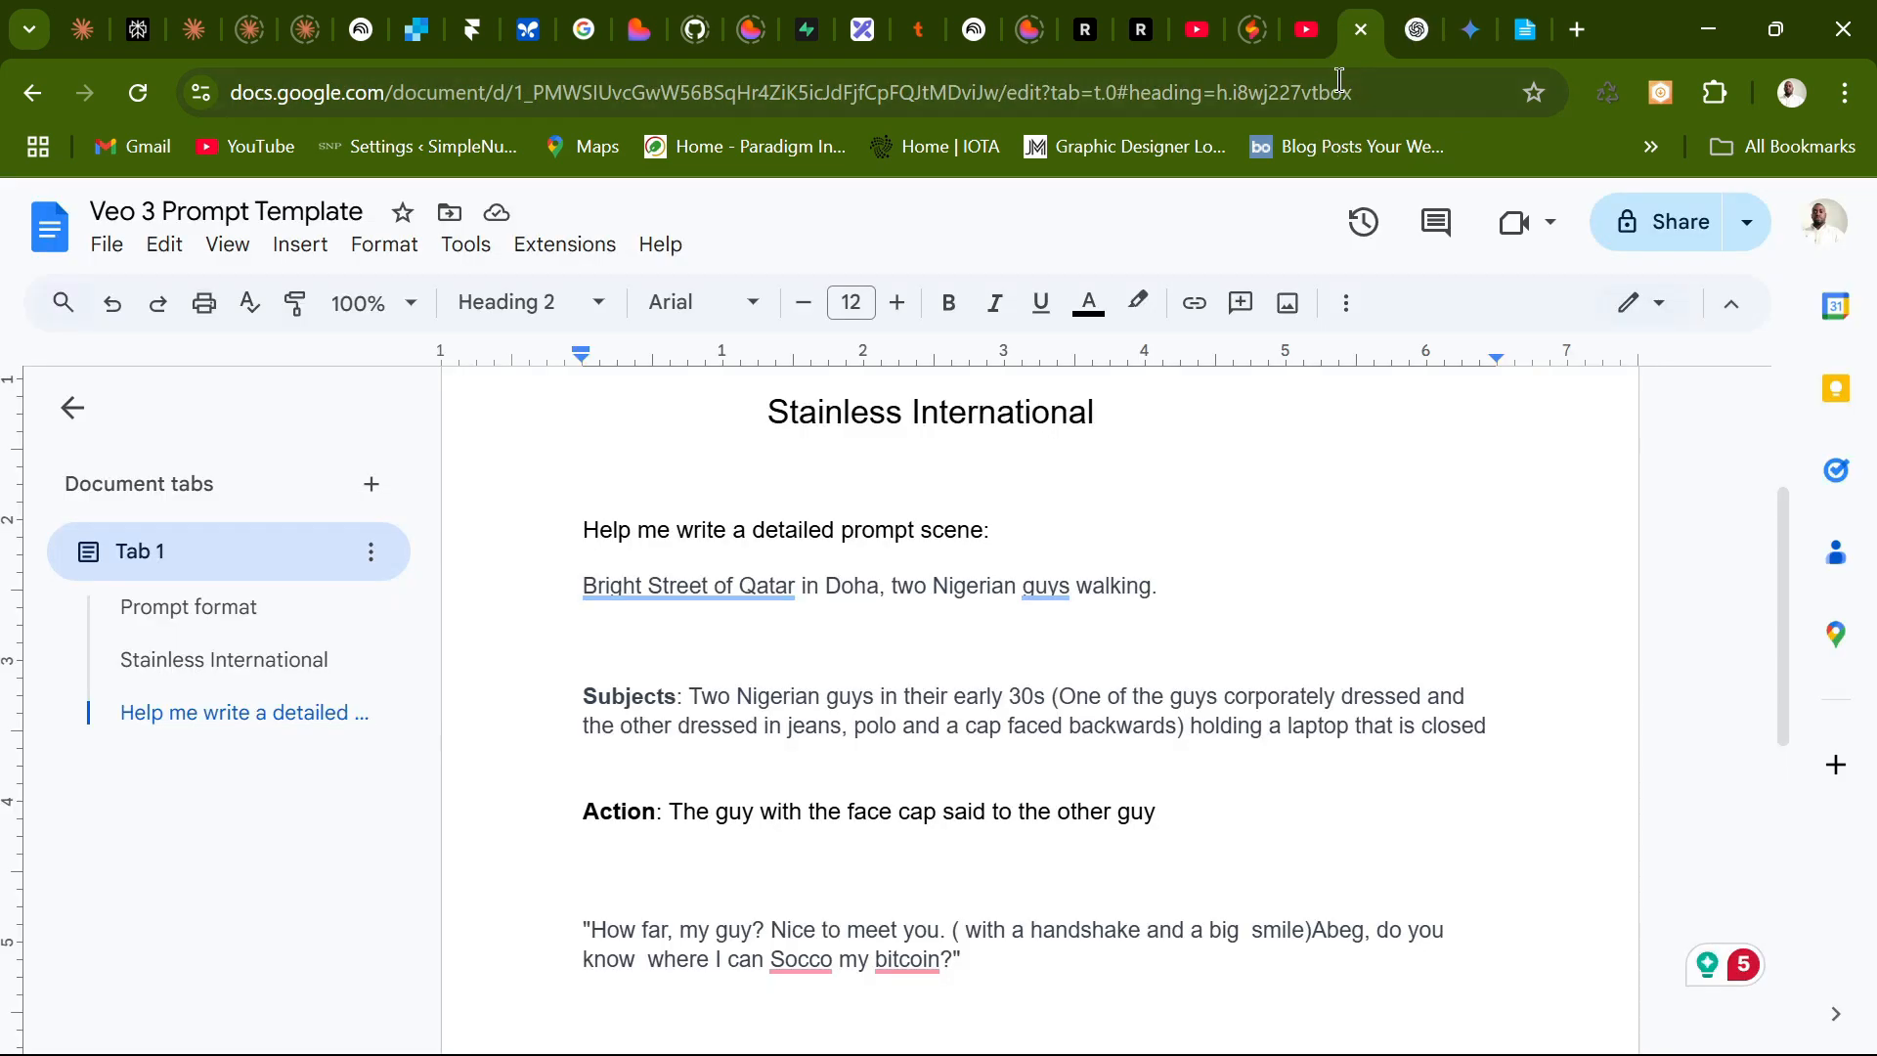
{"action": "scroll", "coordinate": [965, 646], "scroll_direction": "down", "scroll_amount": 3}
{"action": "scroll", "coordinate": [762, 577], "scroll_direction": "up", "scroll_amount": 3}
{"action": "scroll", "coordinate": [1326, 717], "scroll_direction": "down", "scroll_amount": 3}
{"action": "scroll", "coordinate": [815, 648], "scroll_direction": "up", "scroll_amount": 1}
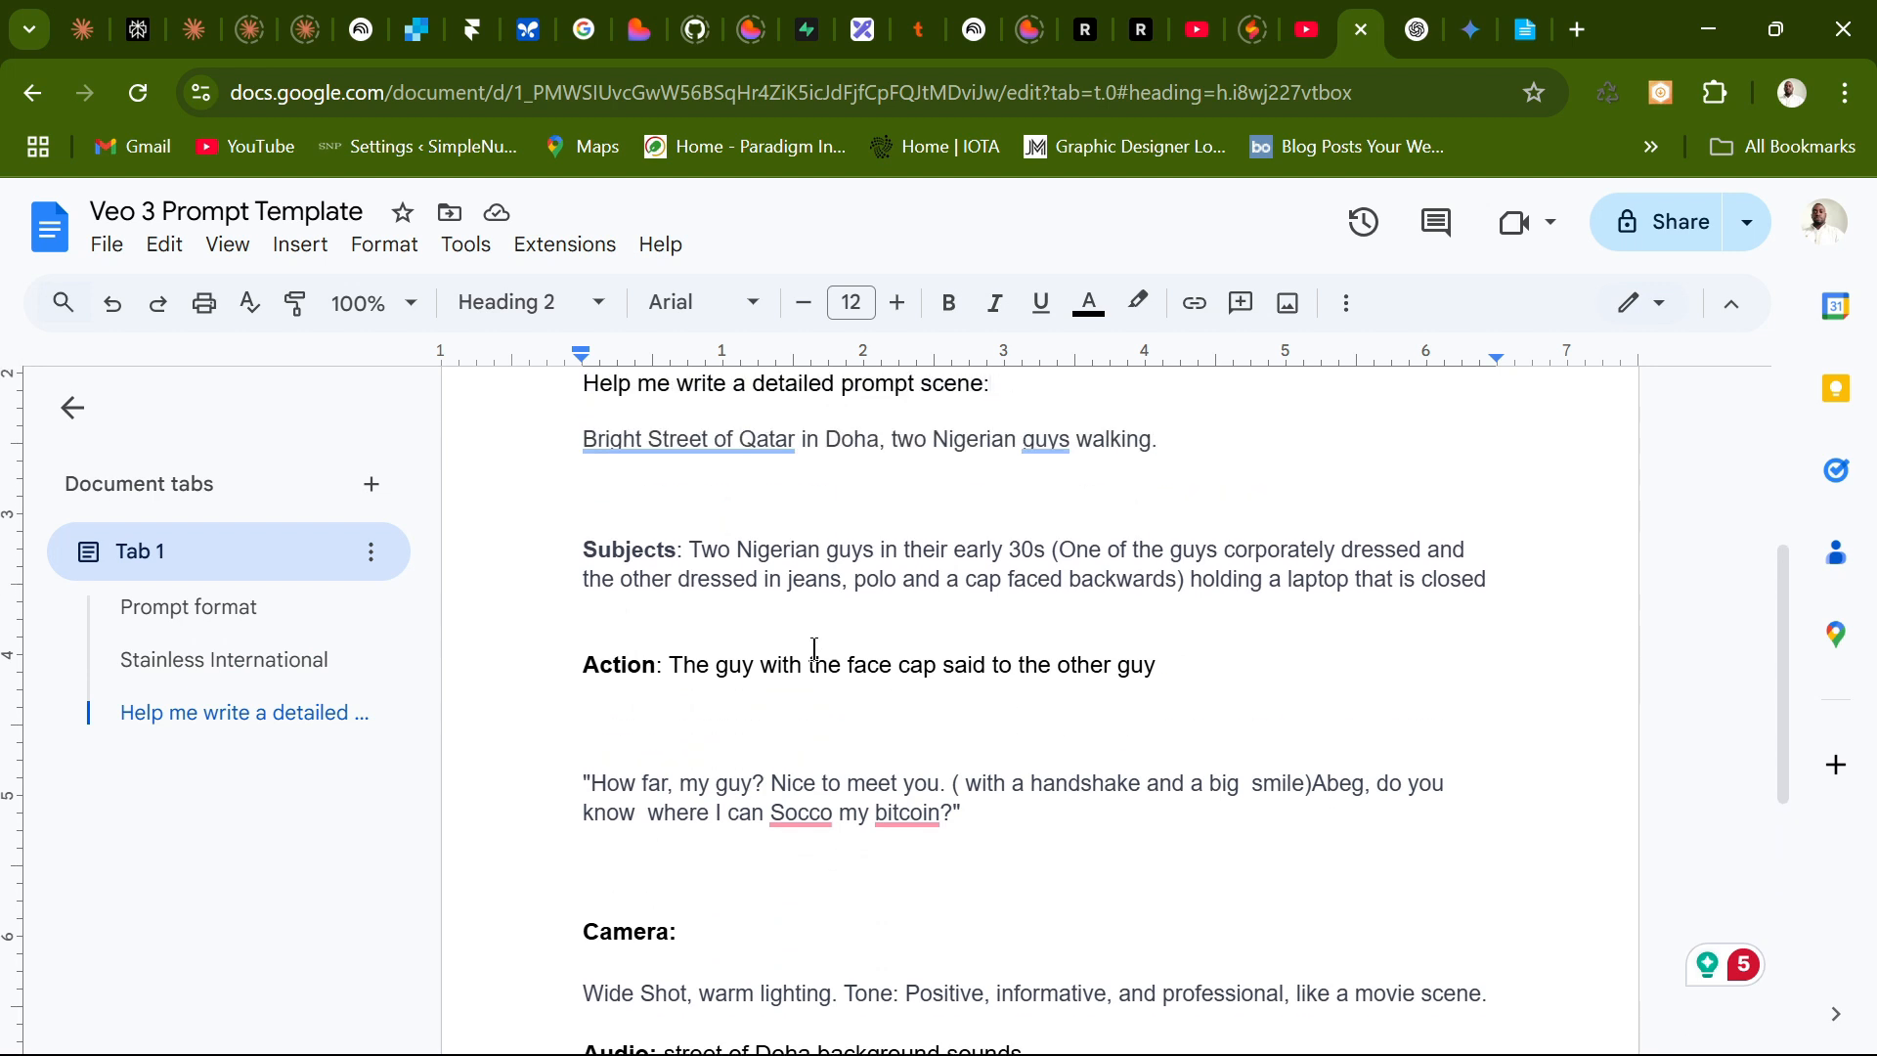
{"action": "scroll", "coordinate": [963, 598], "scroll_direction": "up", "scroll_amount": 1}
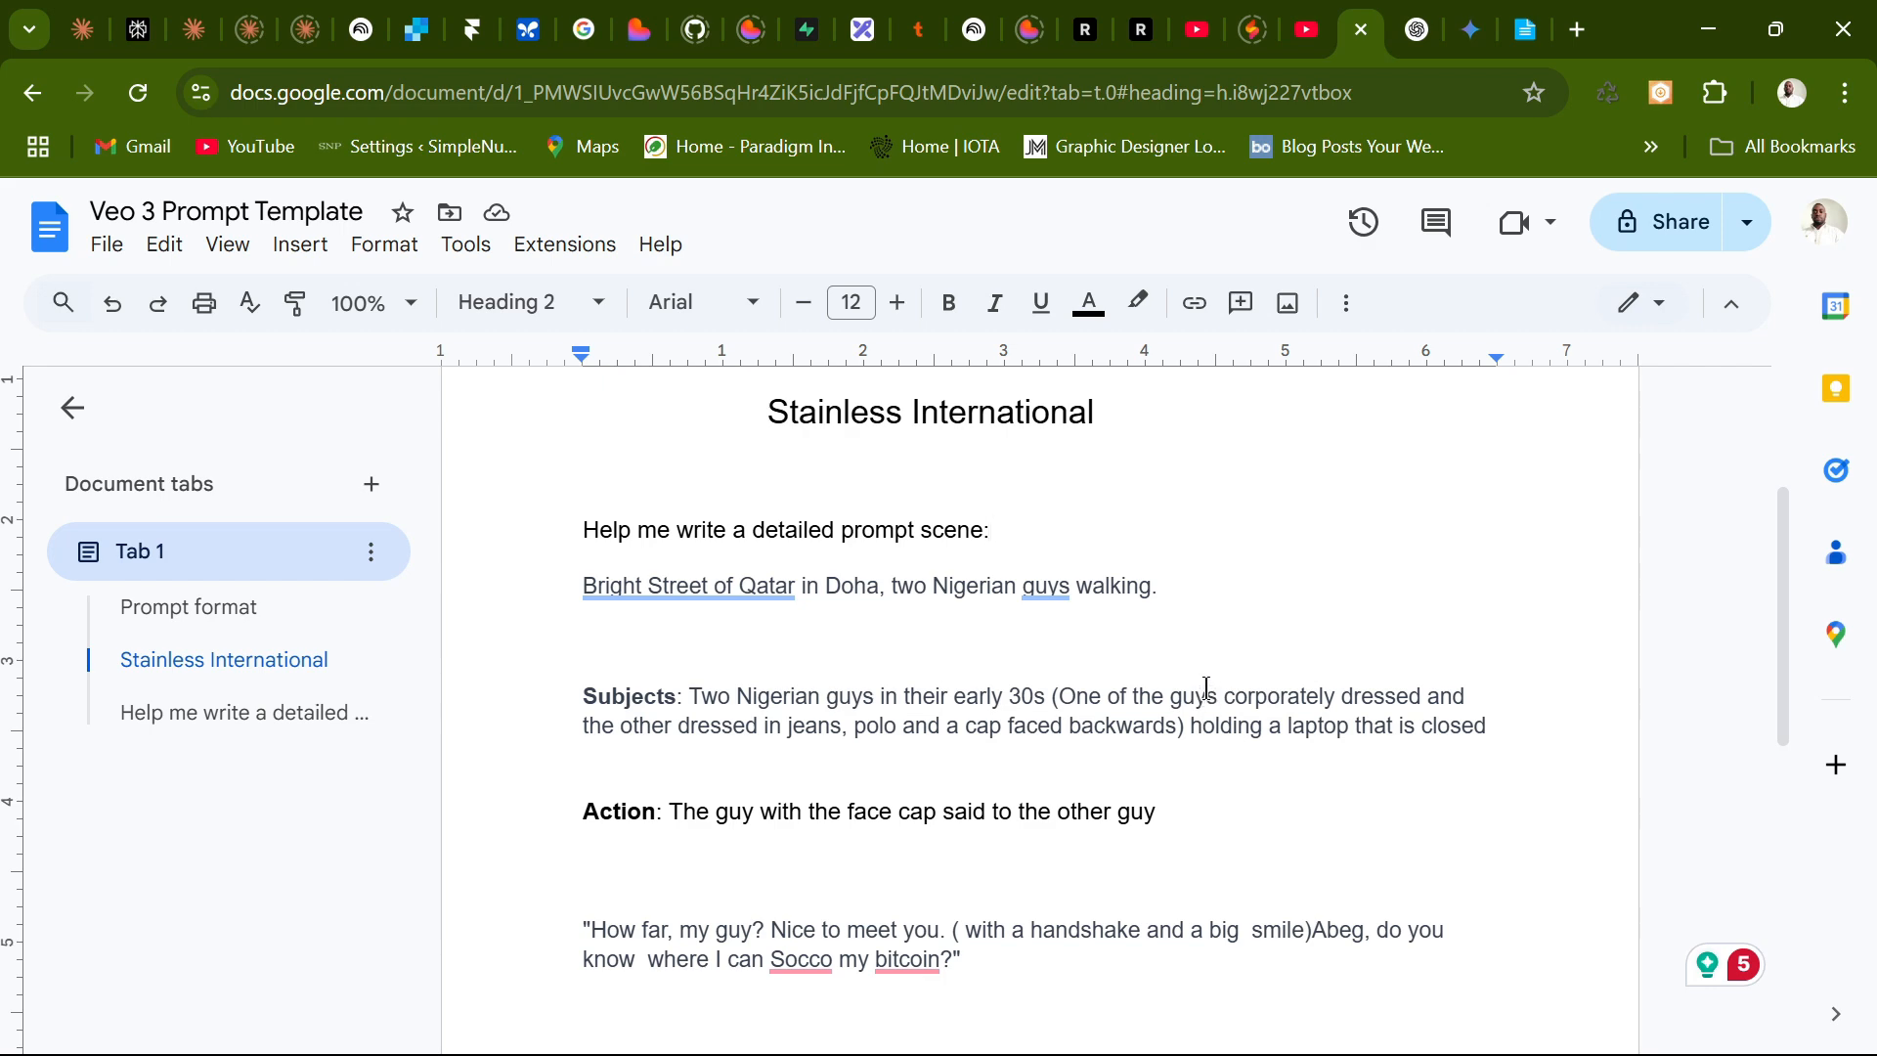
{"action": "scroll", "coordinate": [1209, 691], "scroll_direction": "down", "scroll_amount": 1}
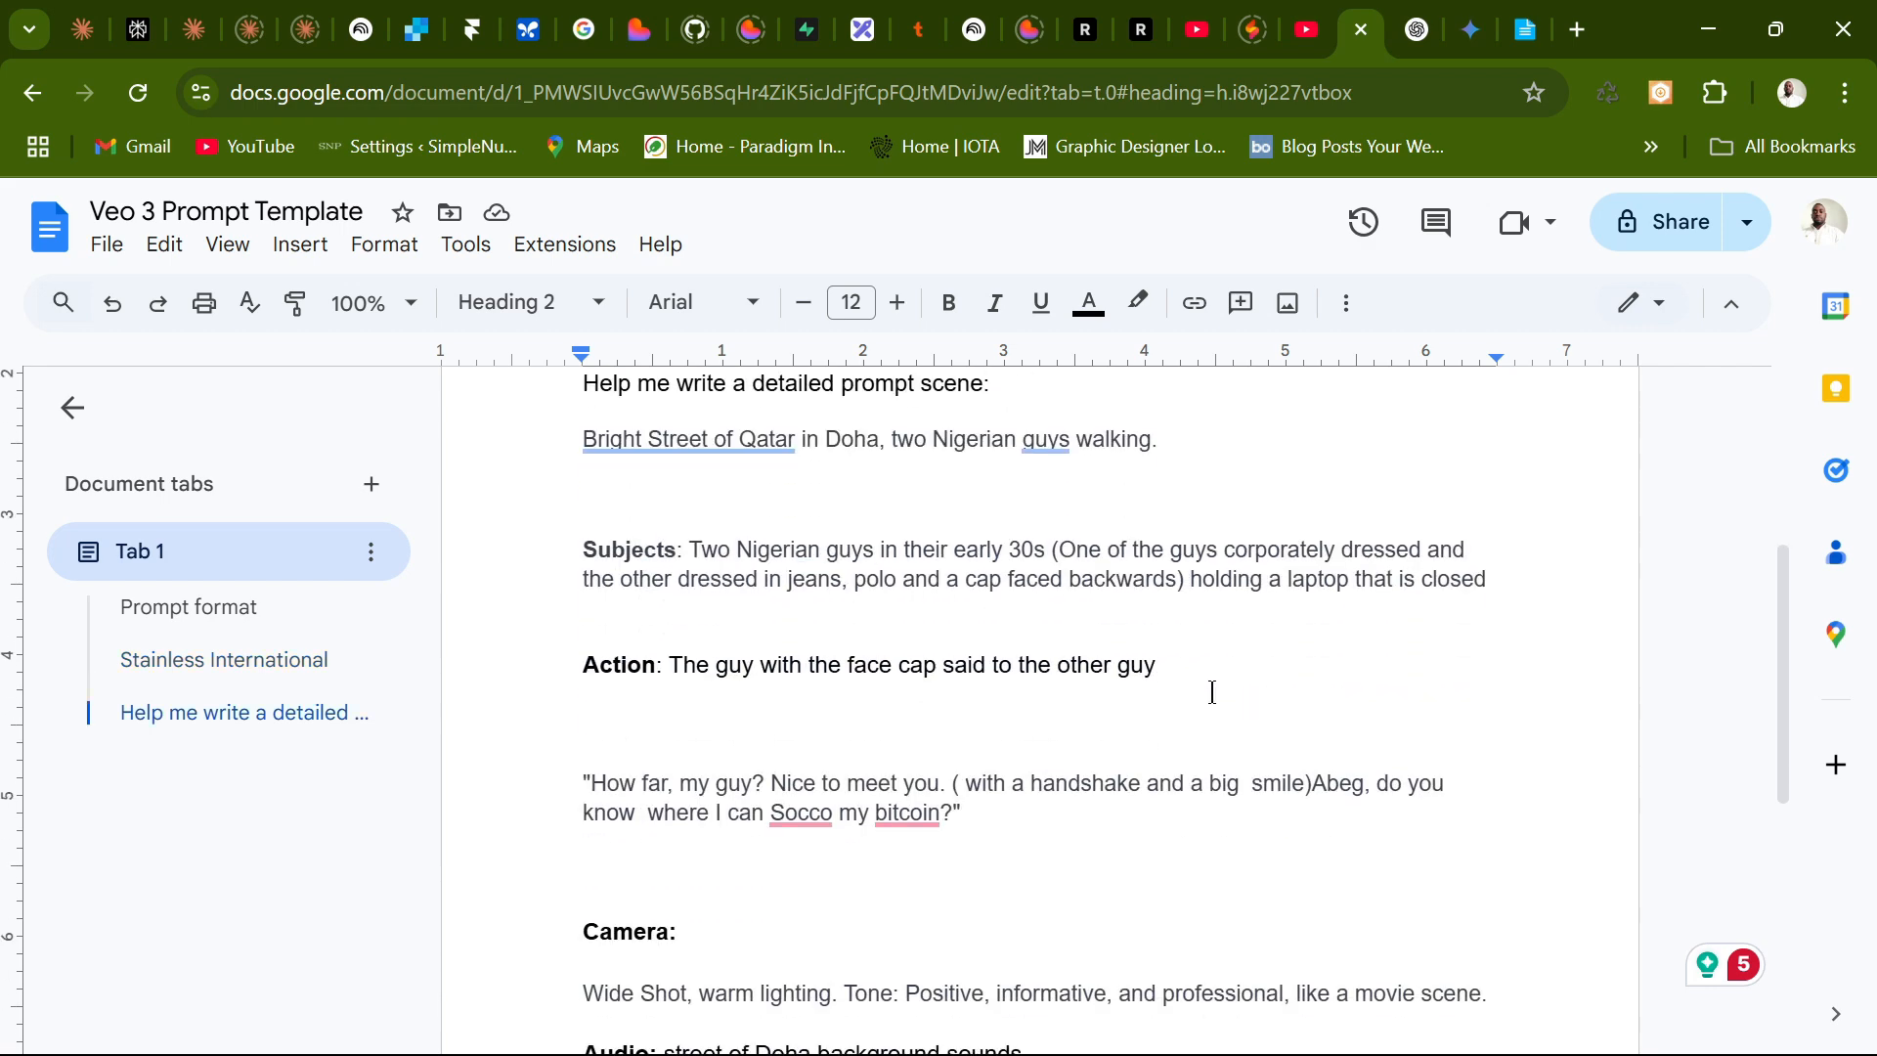
{"action": "scroll", "coordinate": [715, 702], "scroll_direction": "up", "scroll_amount": 1}
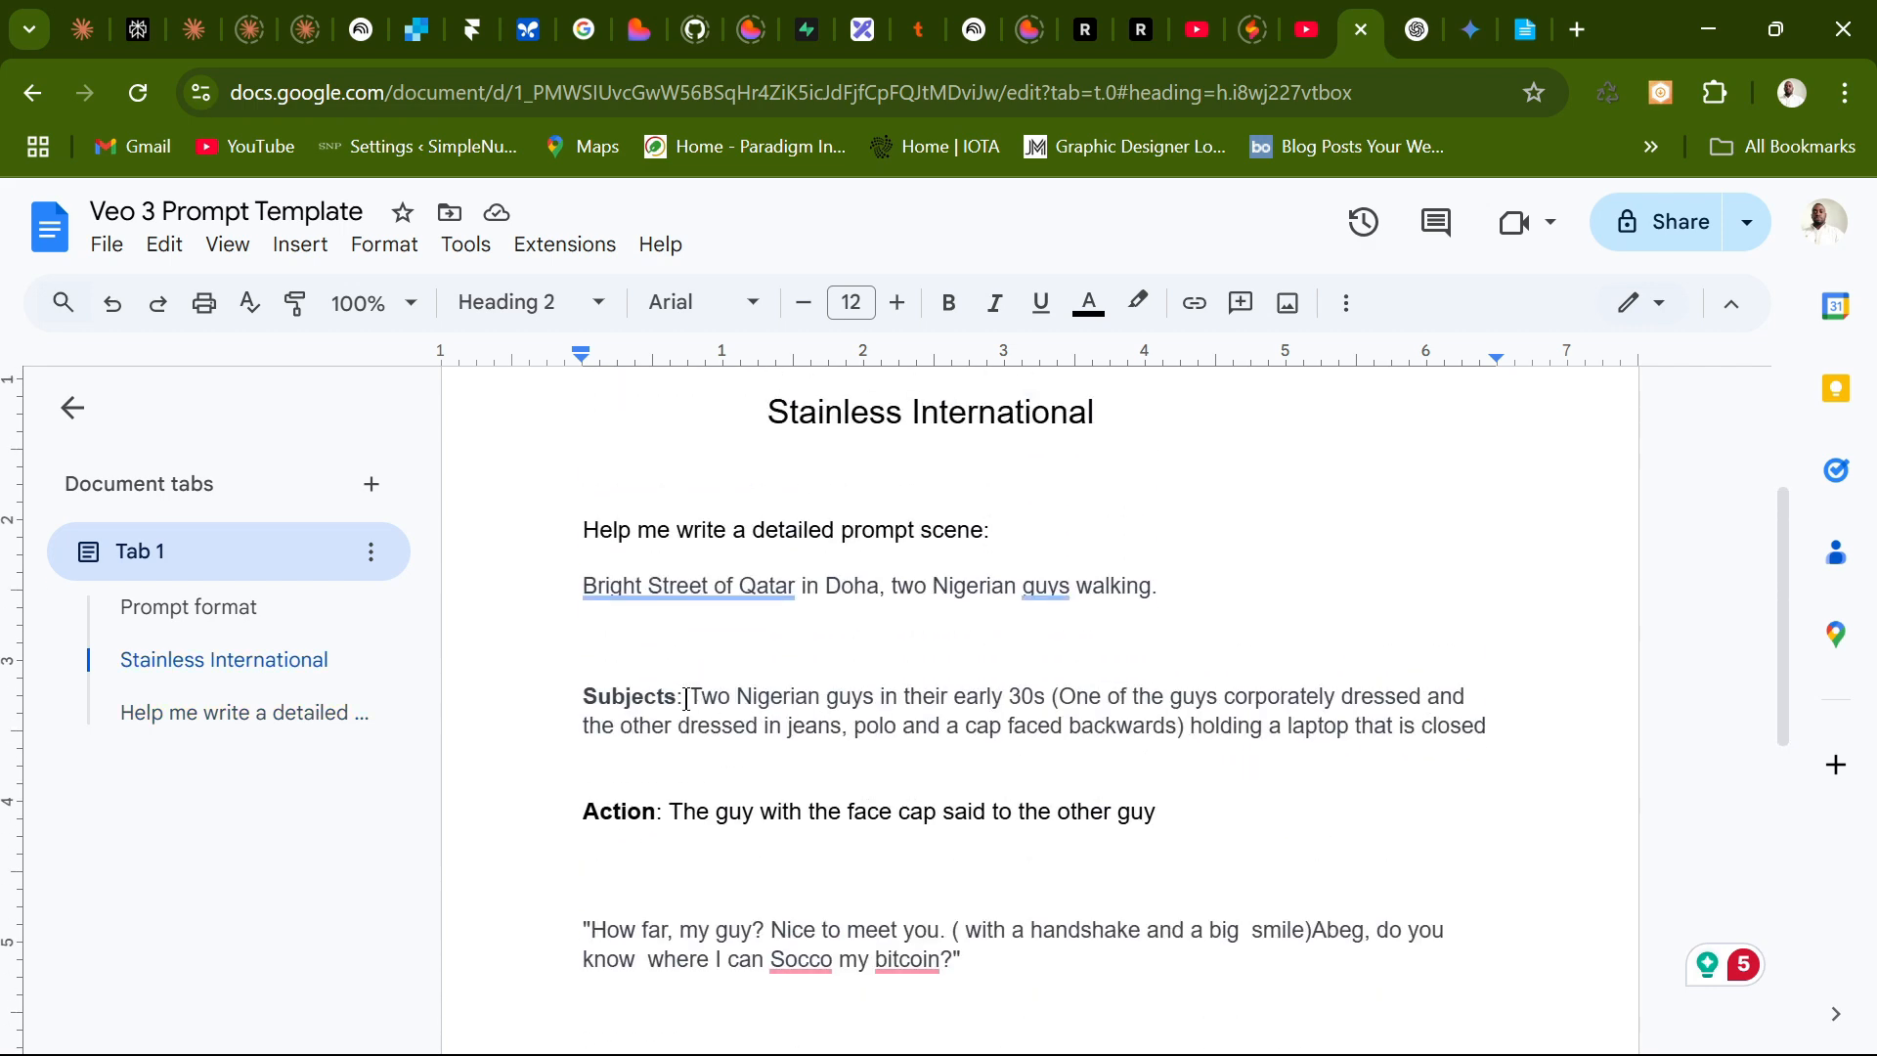
Highlight the Subjects label in the template and read on to the Camera and Audio sections.
{"action": "left_click_drag", "start_coordinate": [684, 697], "coordinate": [587, 706]}
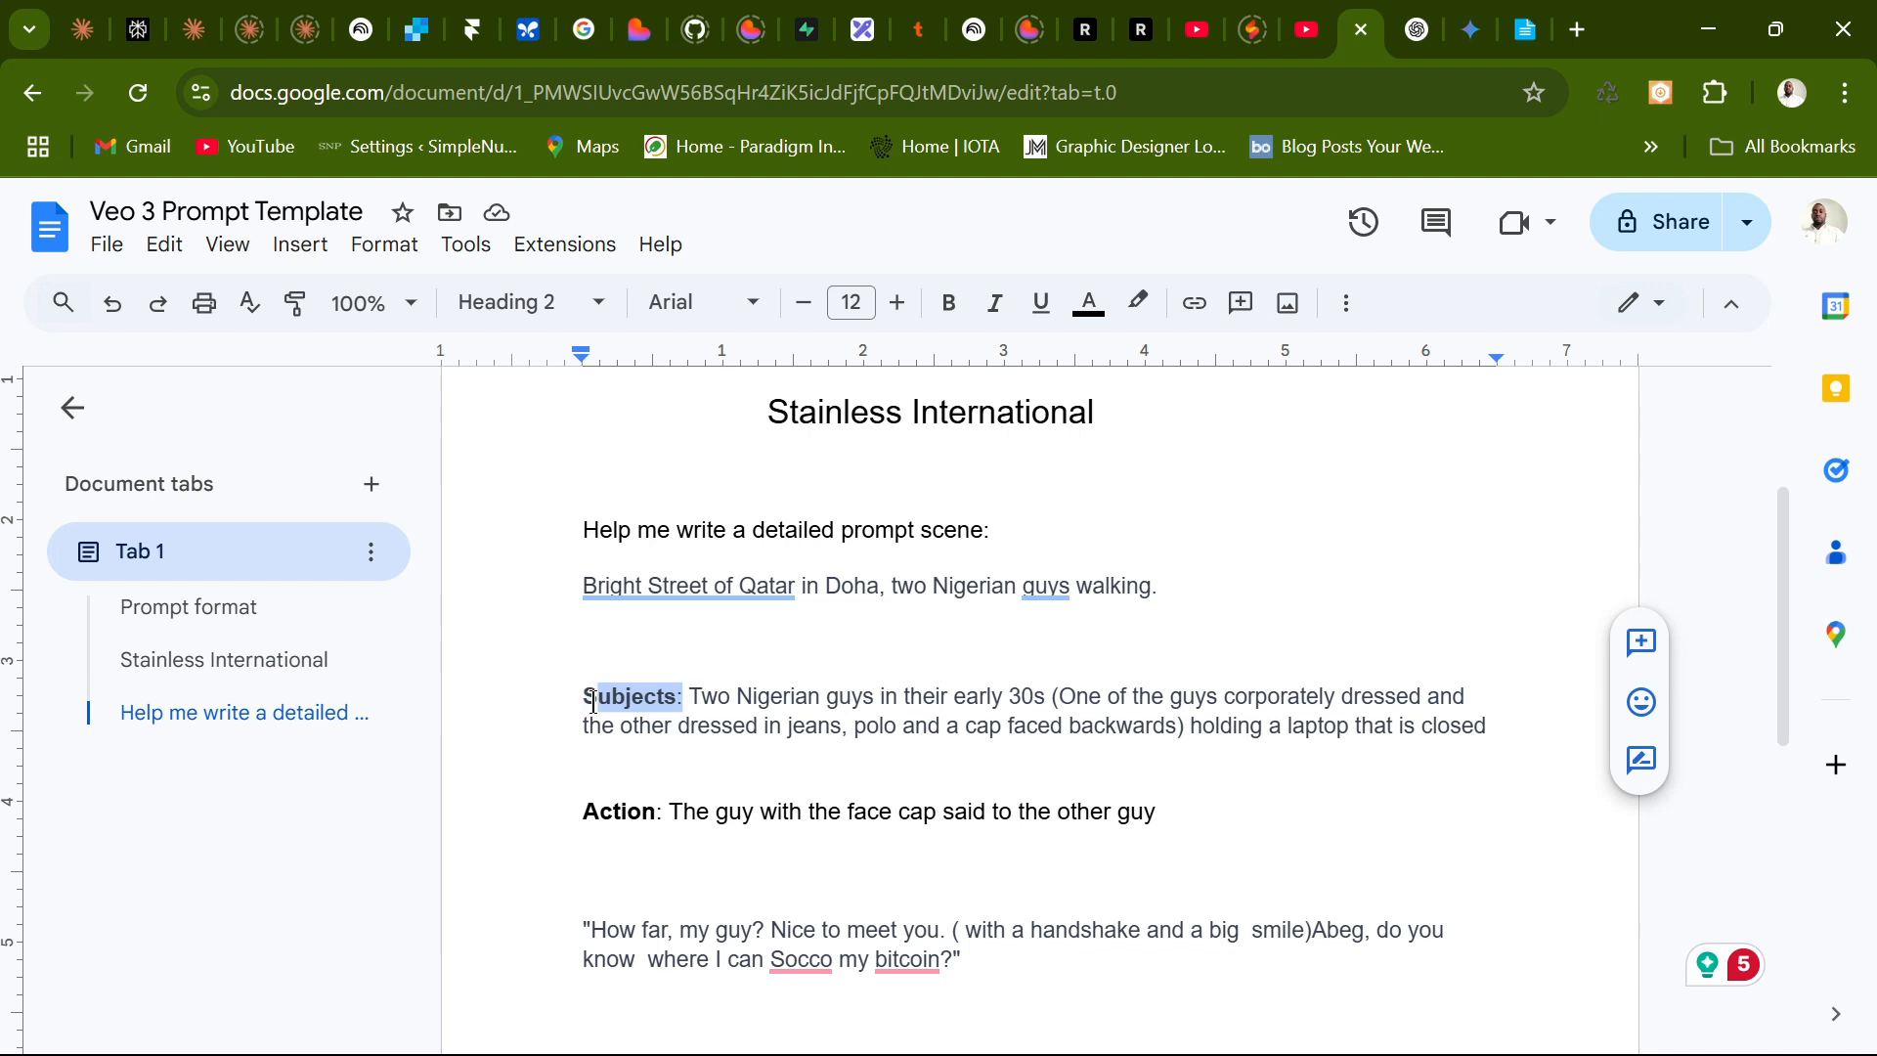
{"action": "scroll", "coordinate": [1061, 694], "scroll_direction": "down", "scroll_amount": 1}
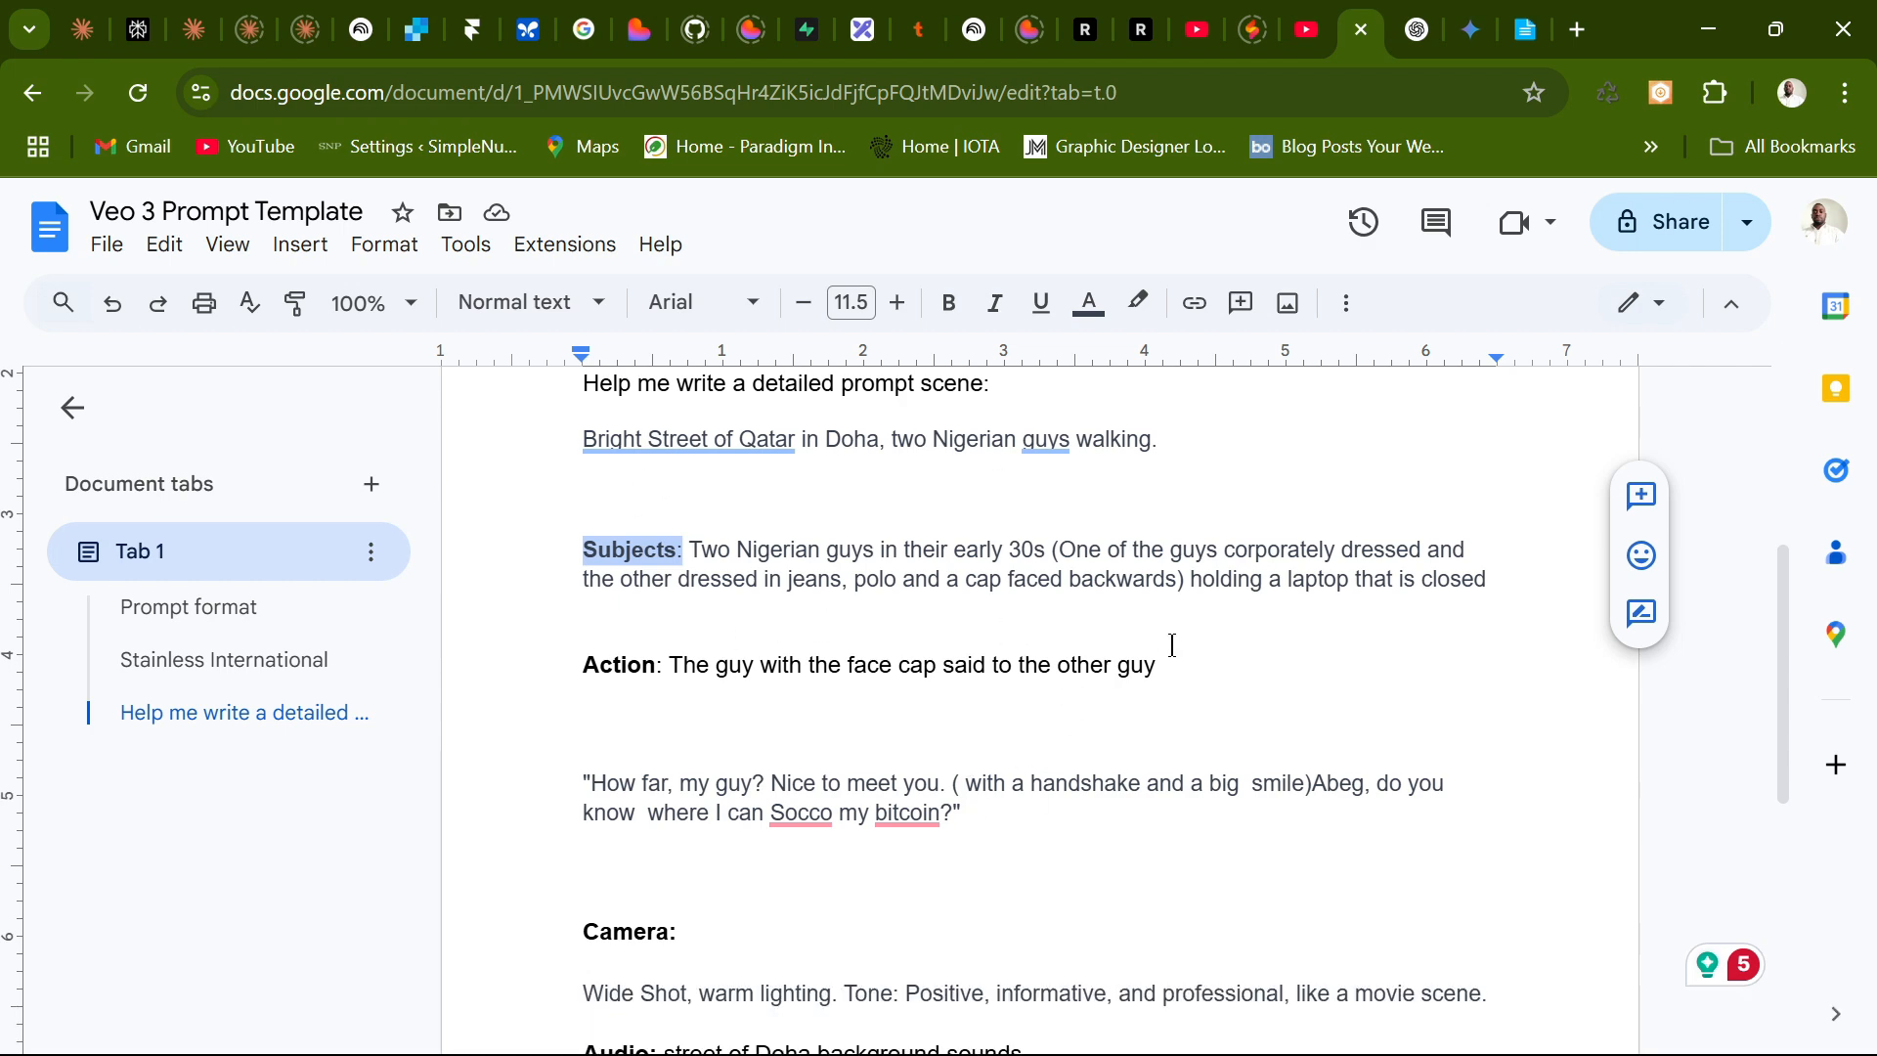
{"action": "scroll", "coordinate": [1171, 689], "scroll_direction": "down", "scroll_amount": 5}
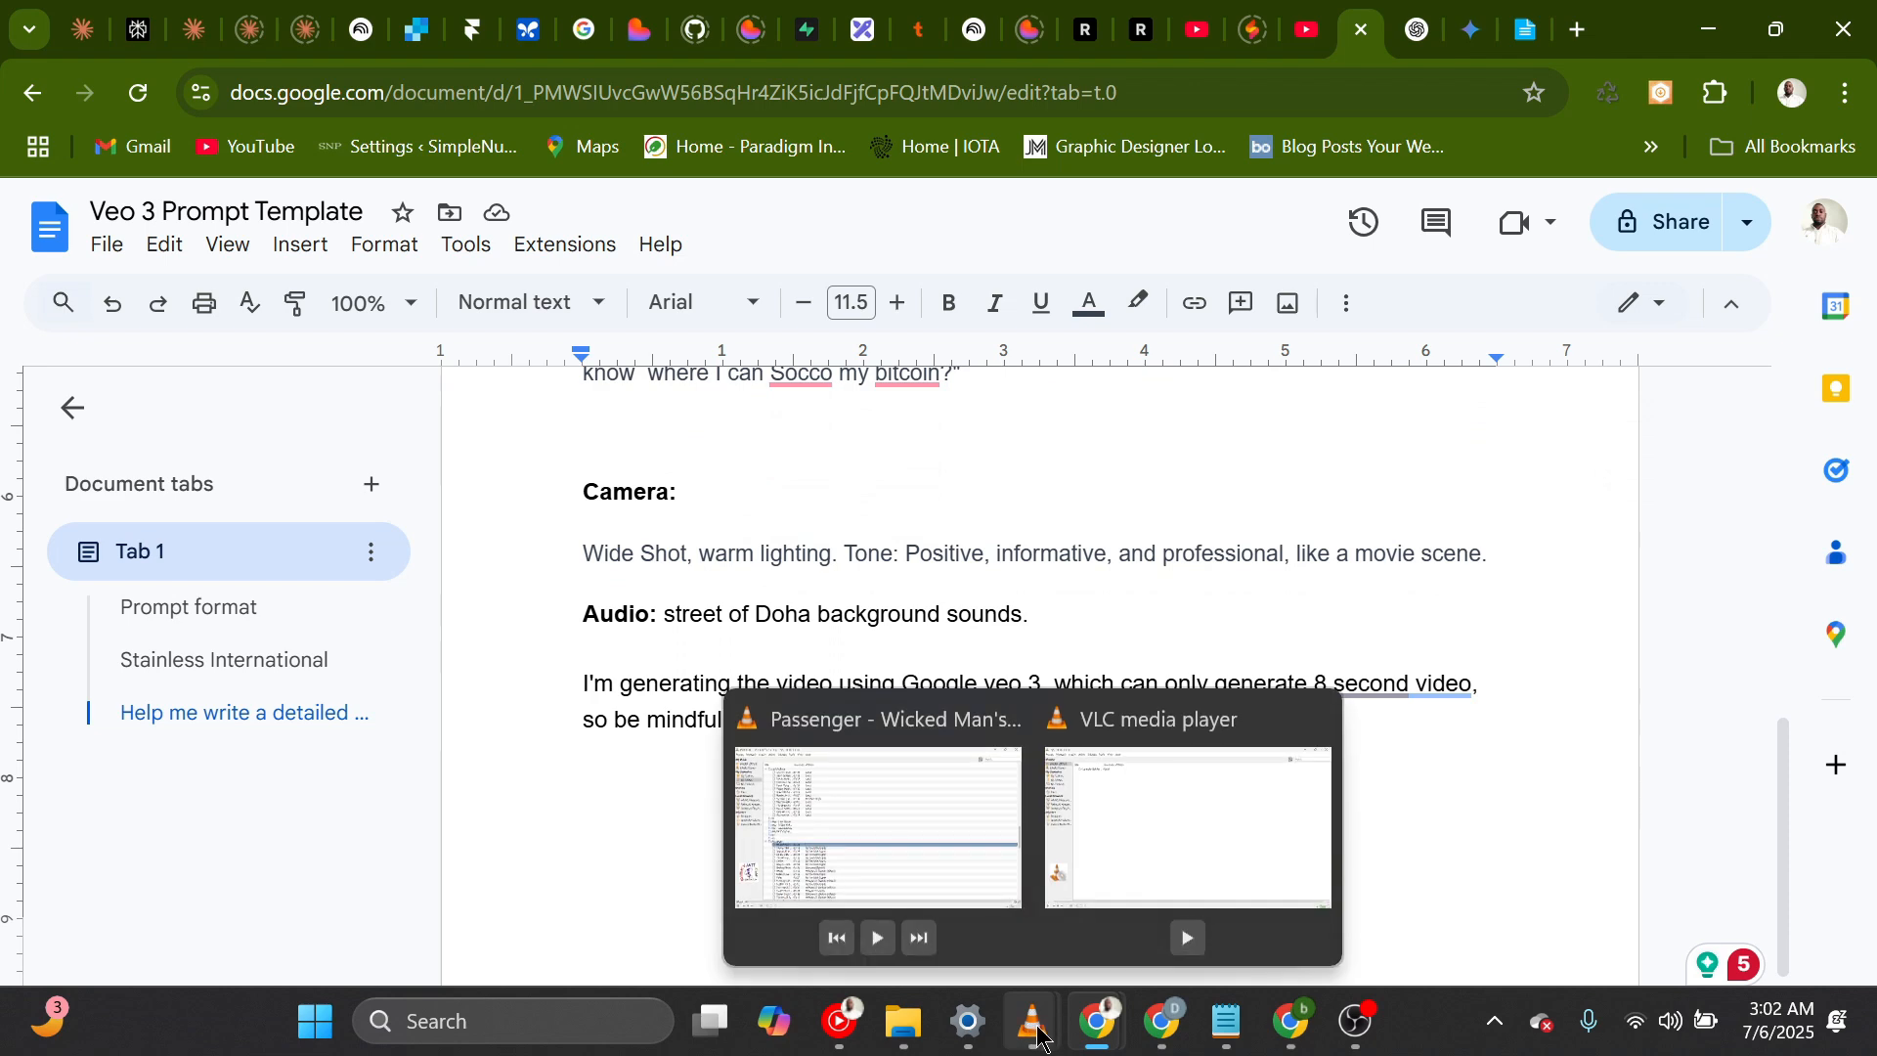
Open Ad4stainless.mp4 from the Downloads folder, watch it in a maximized VLC window and close the player.
{"action": "mouse_move", "coordinate": [903, 1021]}
{"action": "left_click", "coordinate": [386, 841]}
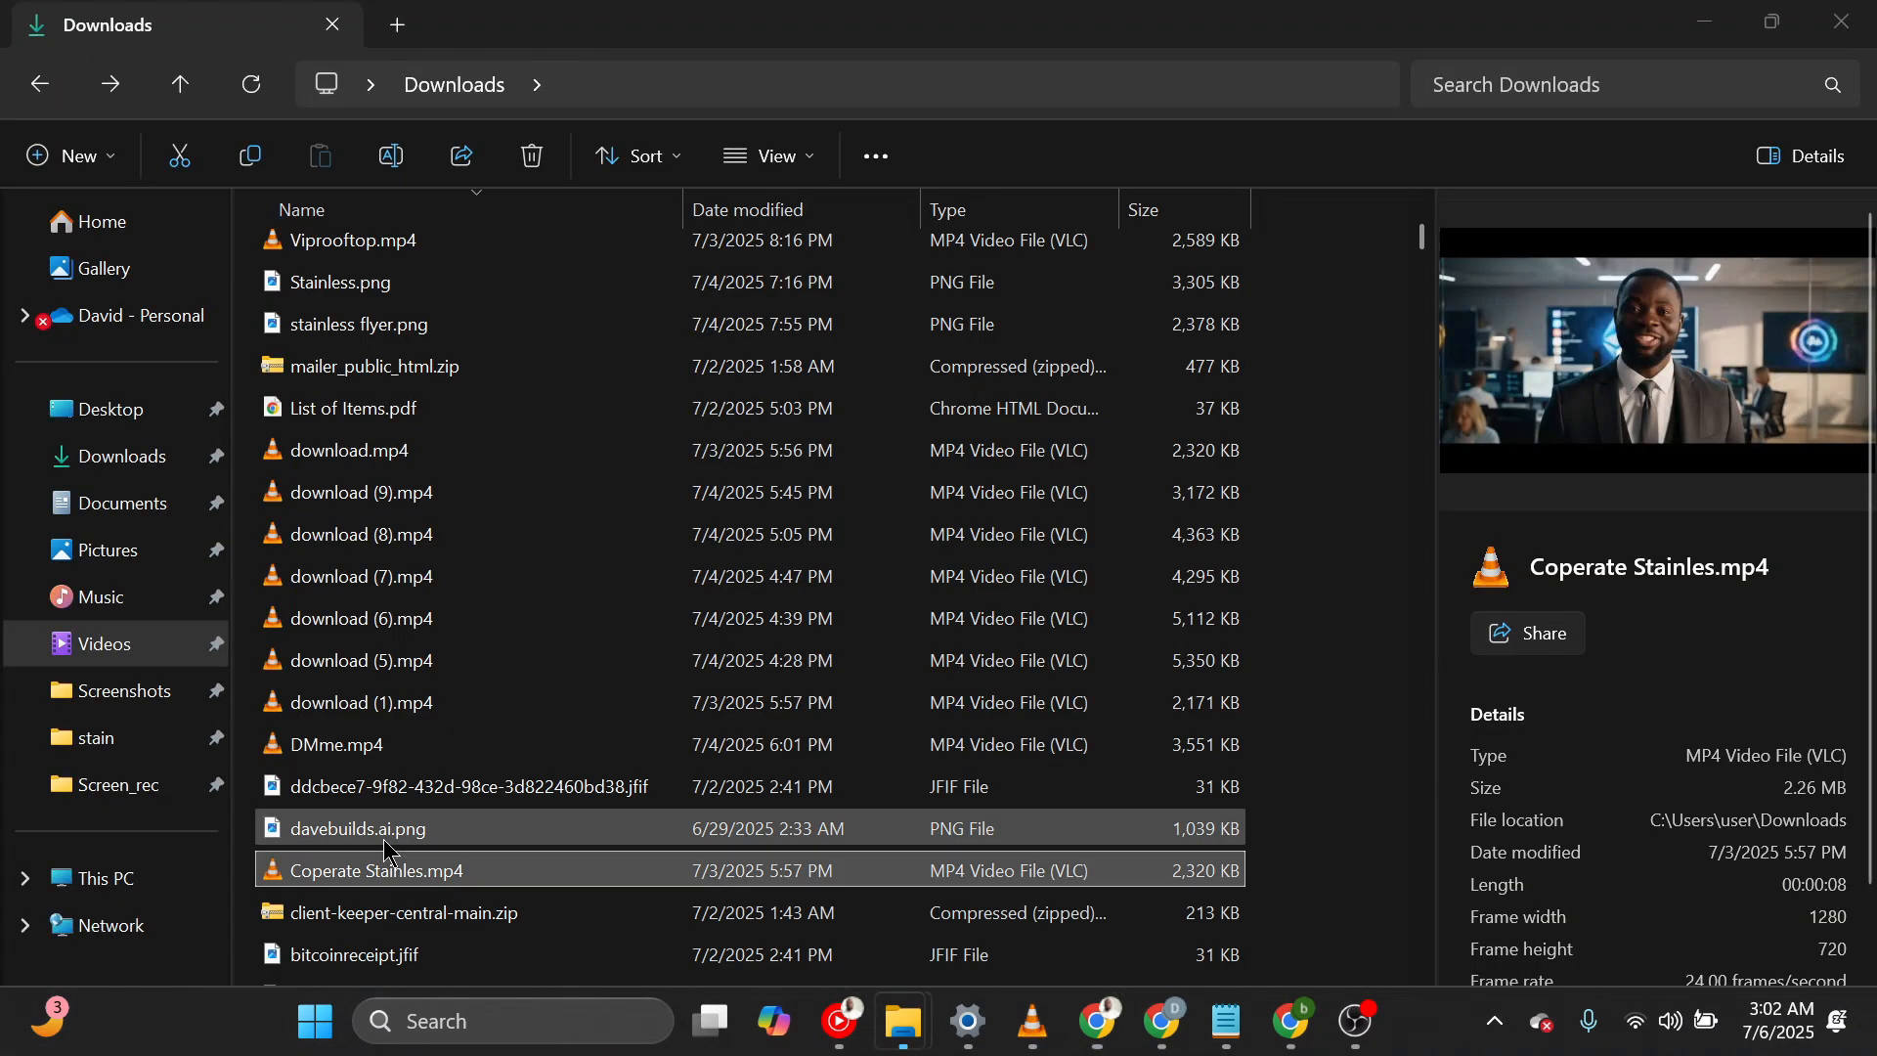
{"action": "scroll", "coordinate": [546, 758], "scroll_direction": "up", "scroll_amount": 5}
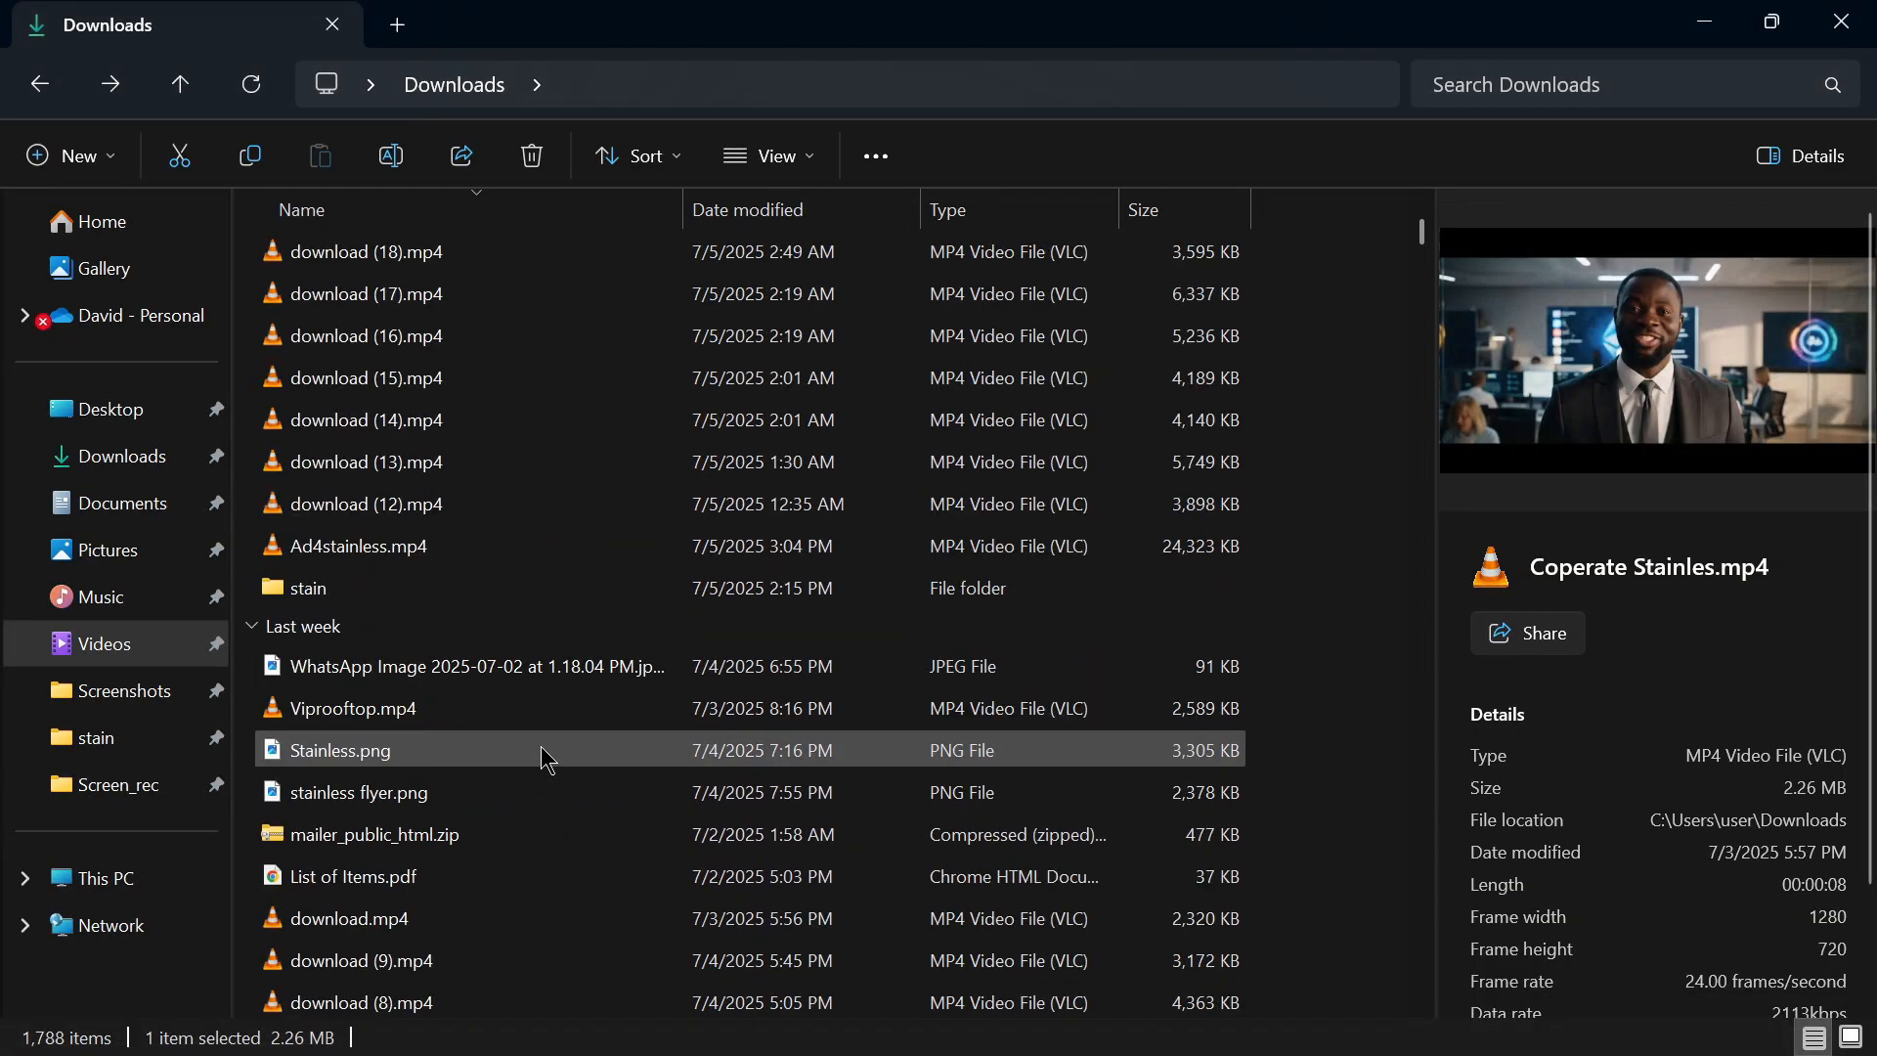
{"action": "left_click", "coordinate": [564, 680]}
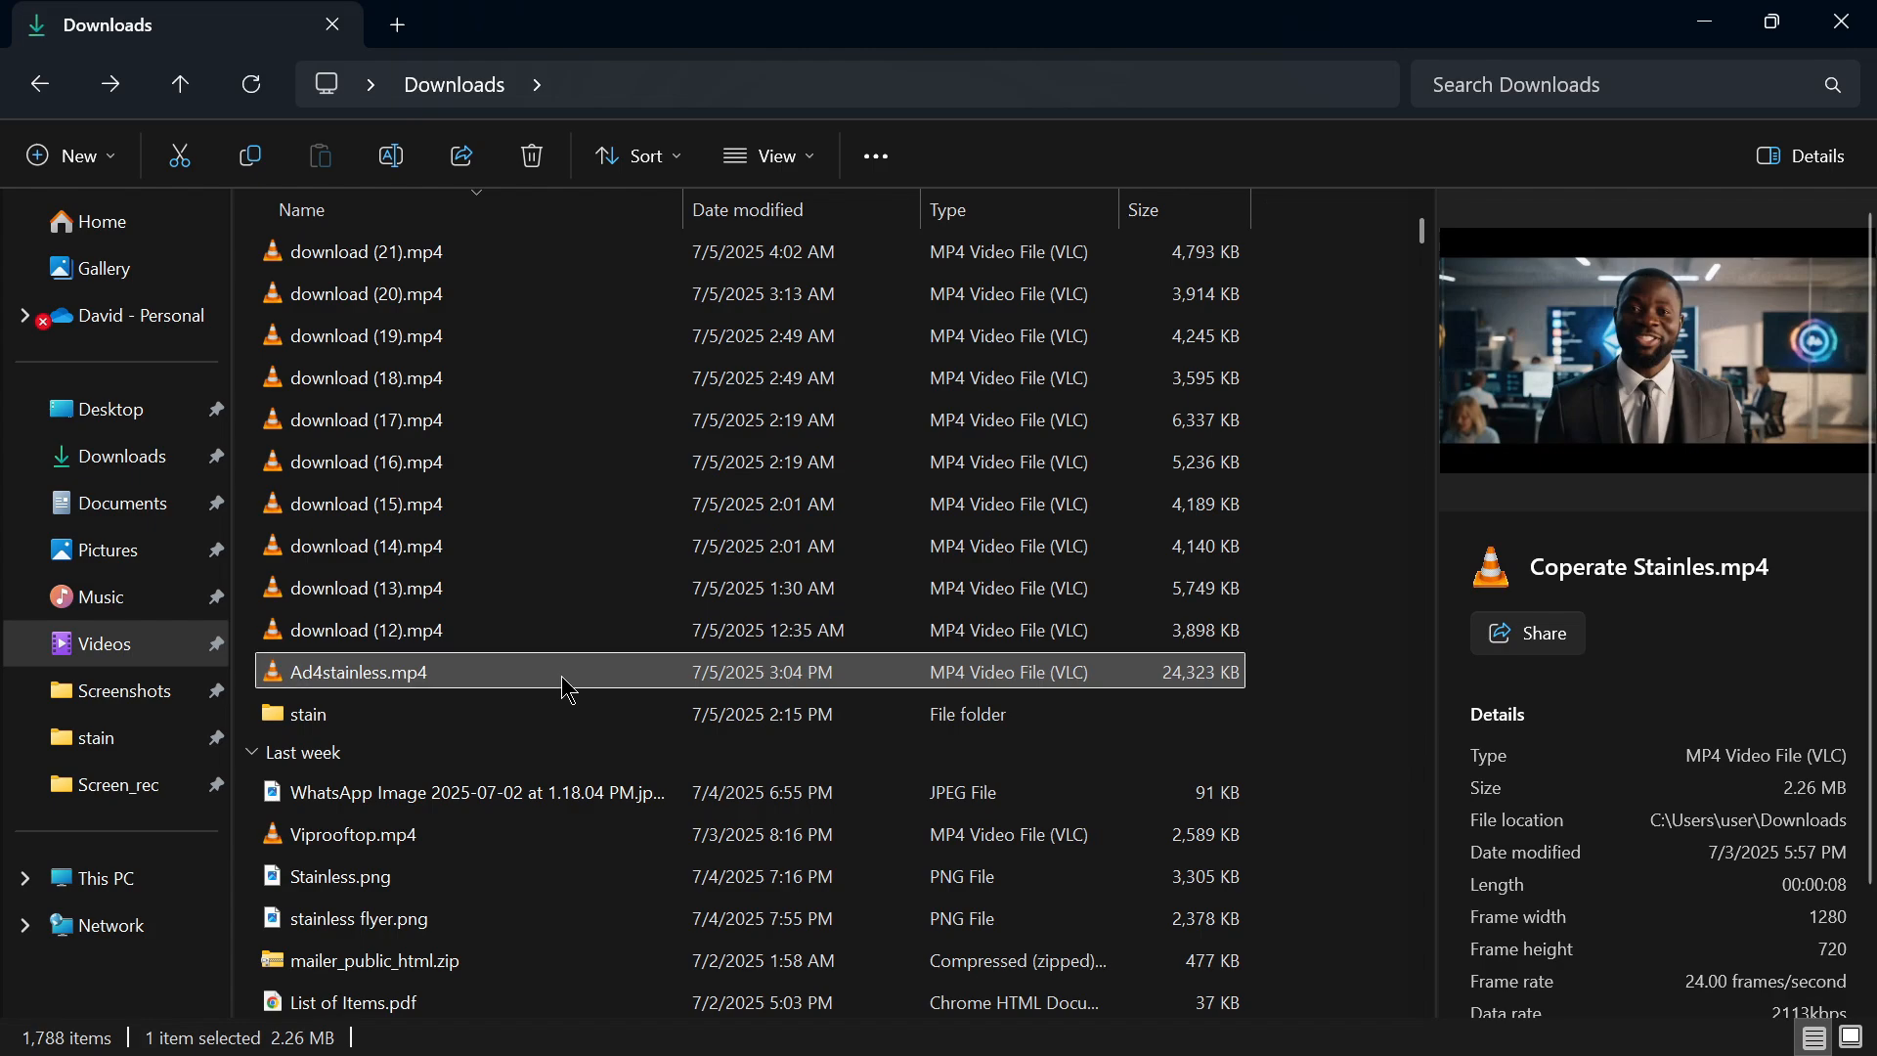
{"action": "double_click", "coordinate": [561, 676]}
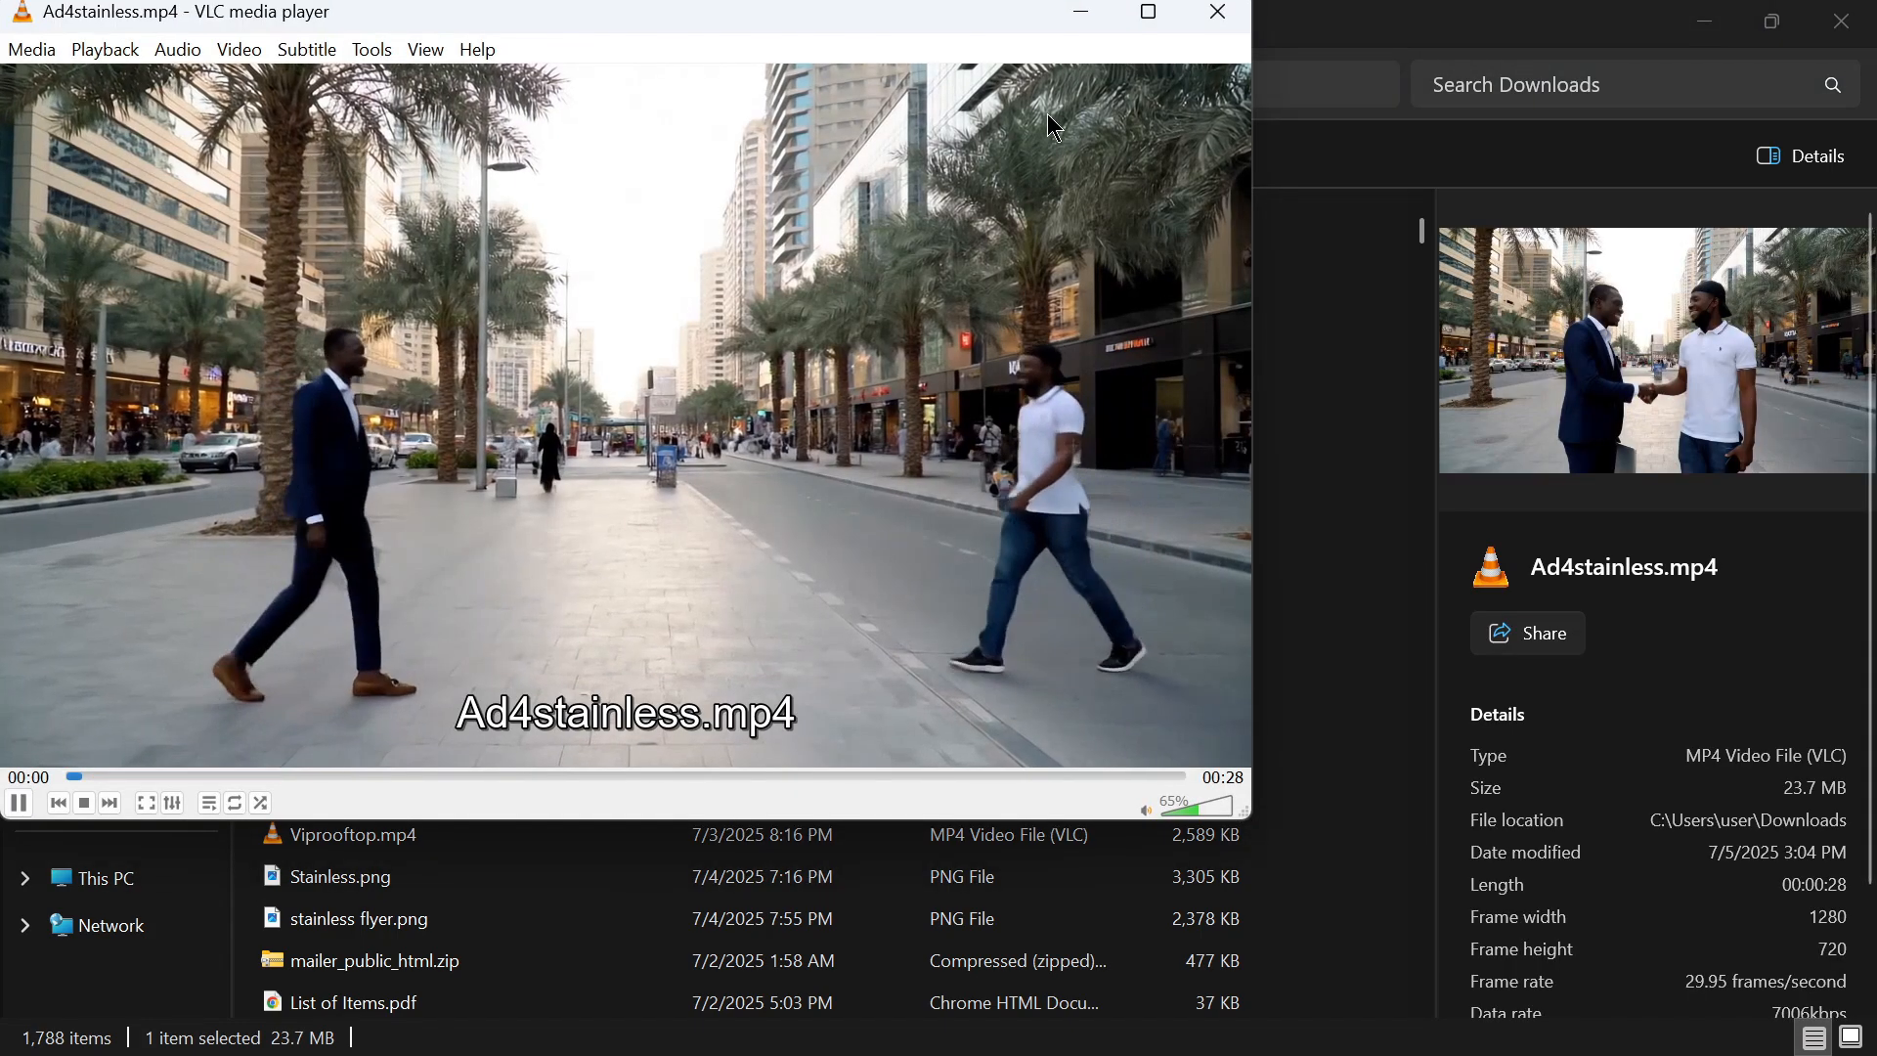
{"action": "left_click", "coordinate": [1150, 12]}
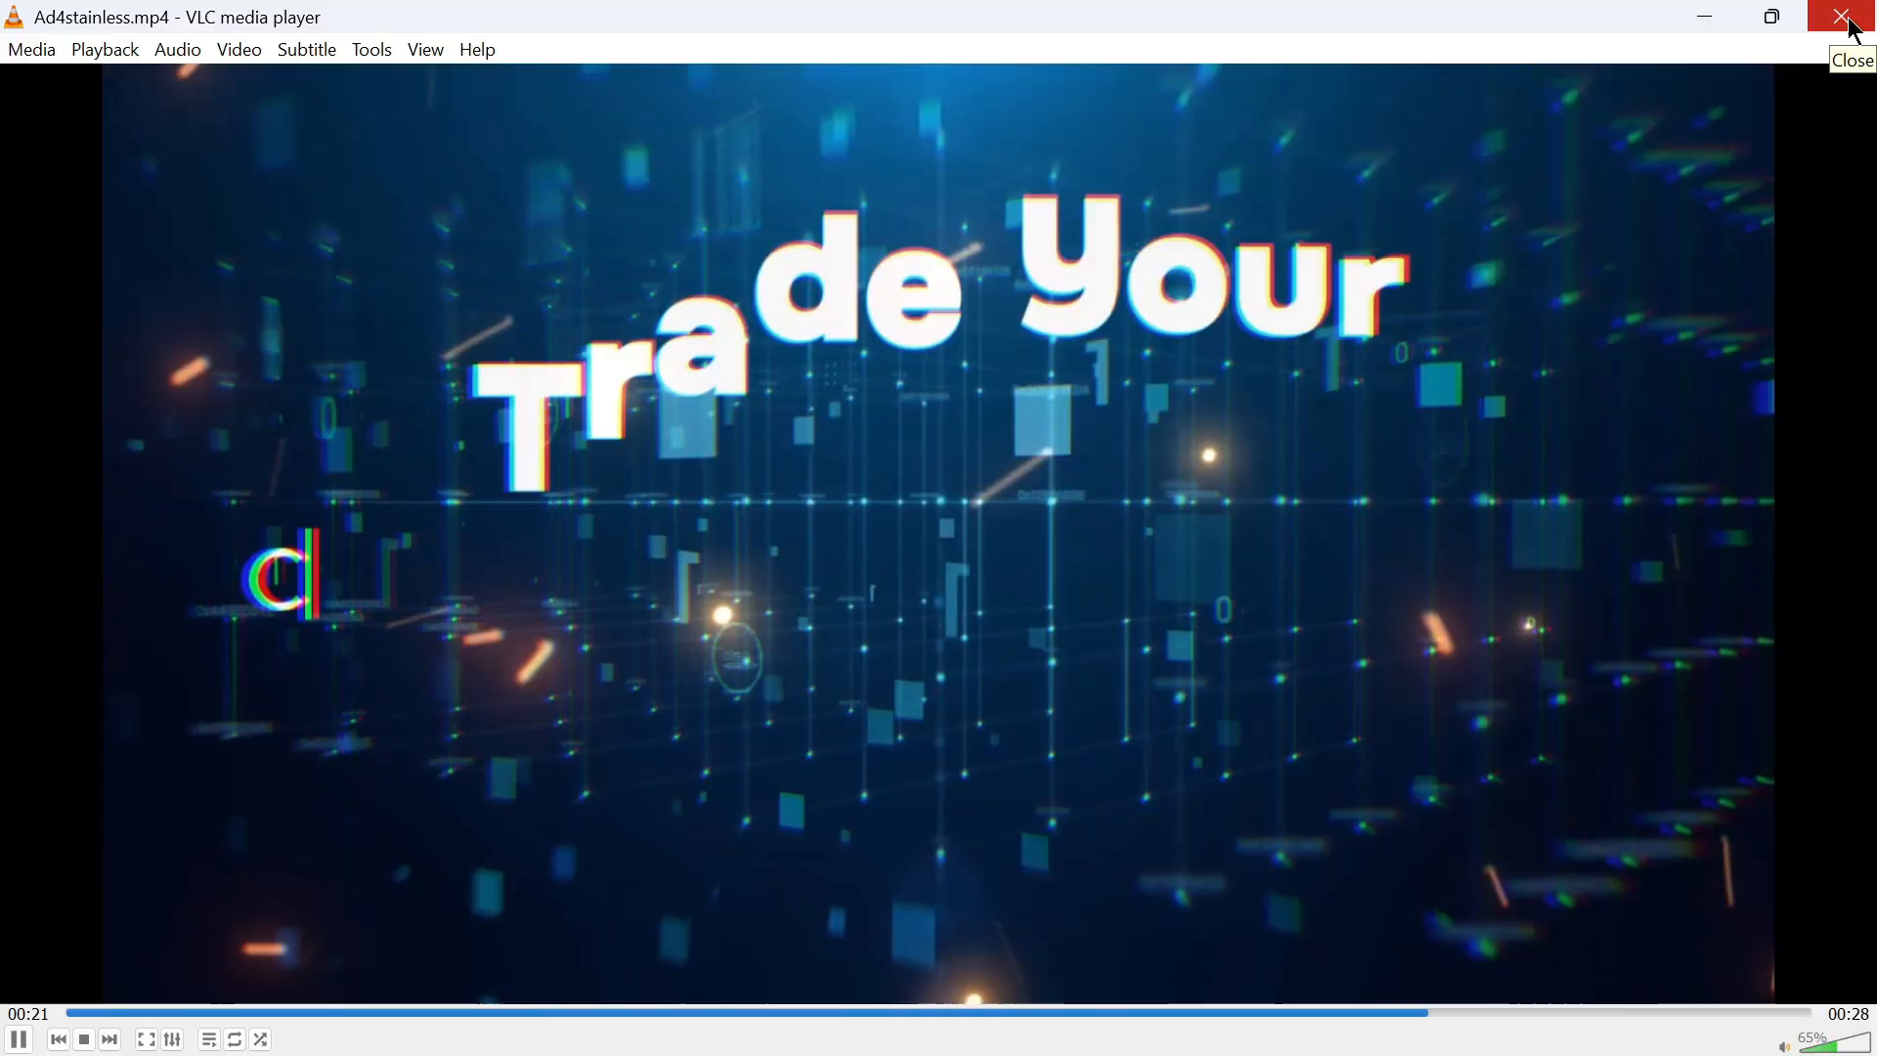
{"action": "left_click", "coordinate": [1854, 29]}
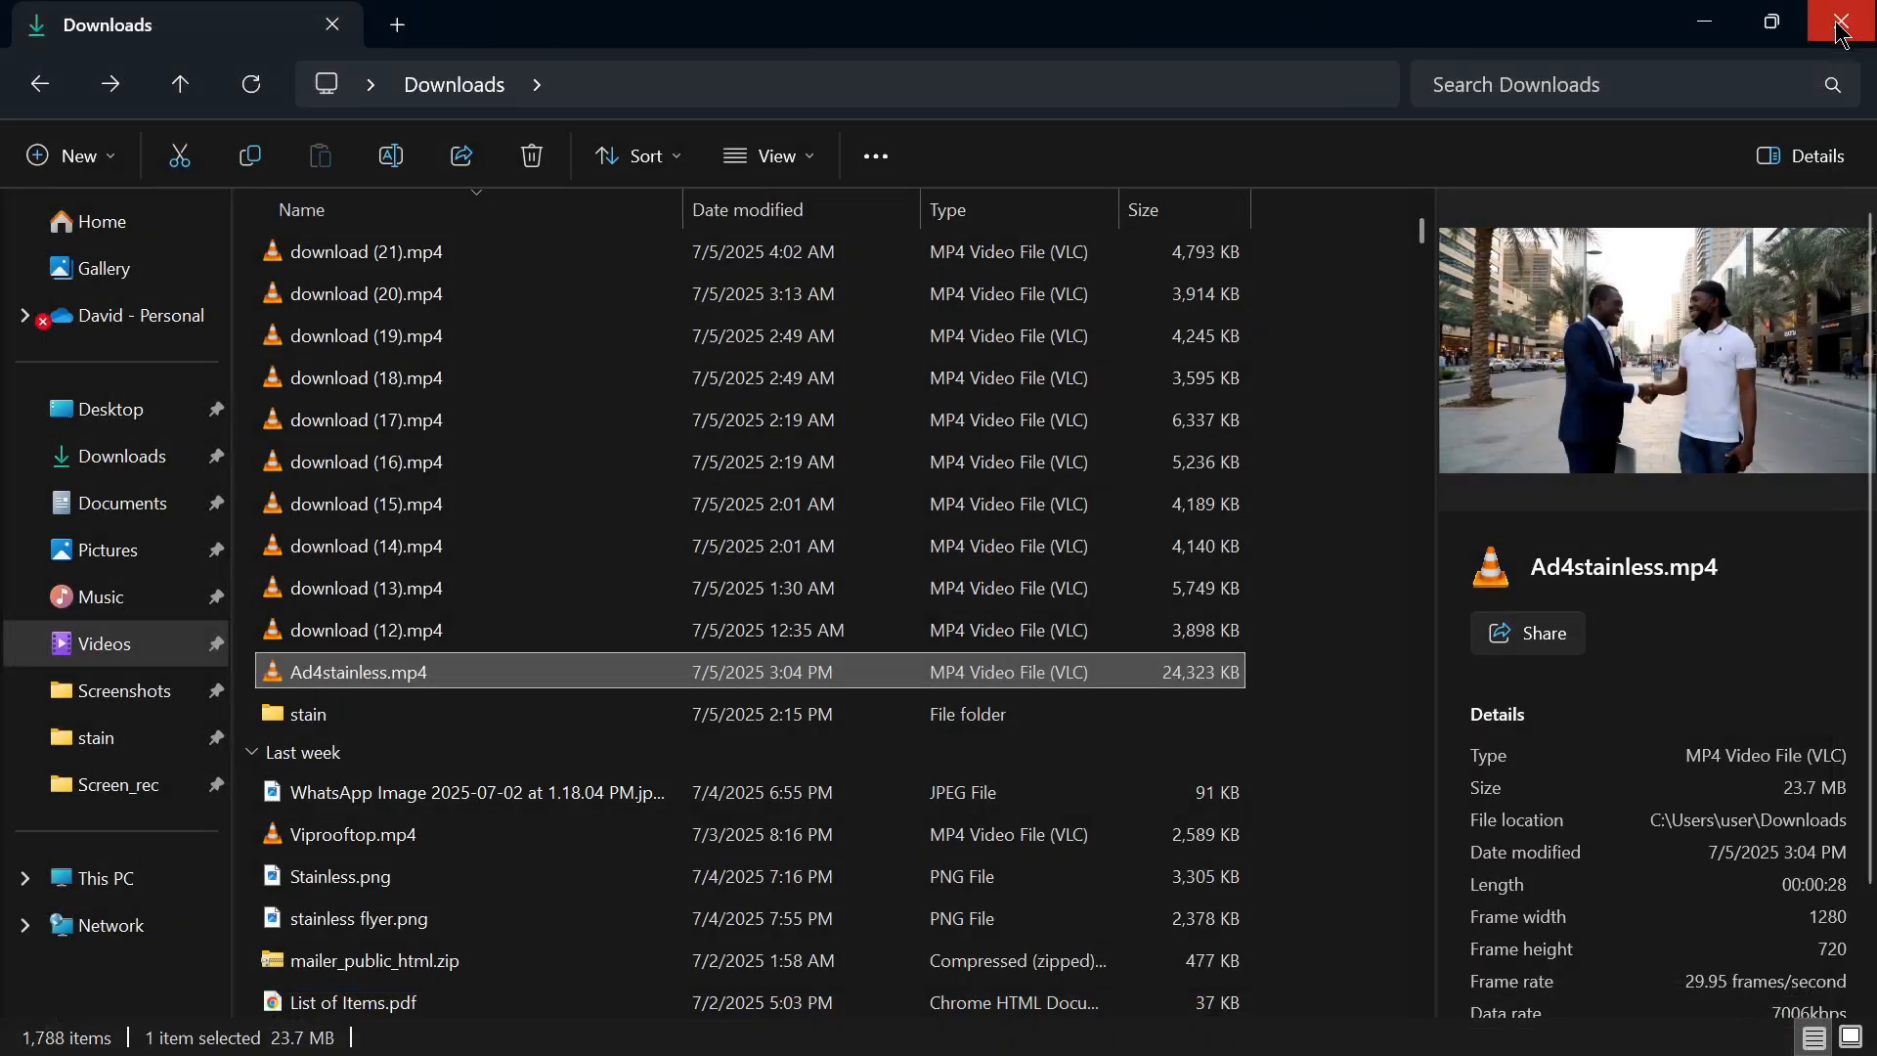
Return to the Veo 3 Prompt Template document, reread the Subjects and Action sections and clear the highlight on the Subjects label.
{"action": "mouse_move", "coordinate": [1076, 1044]}
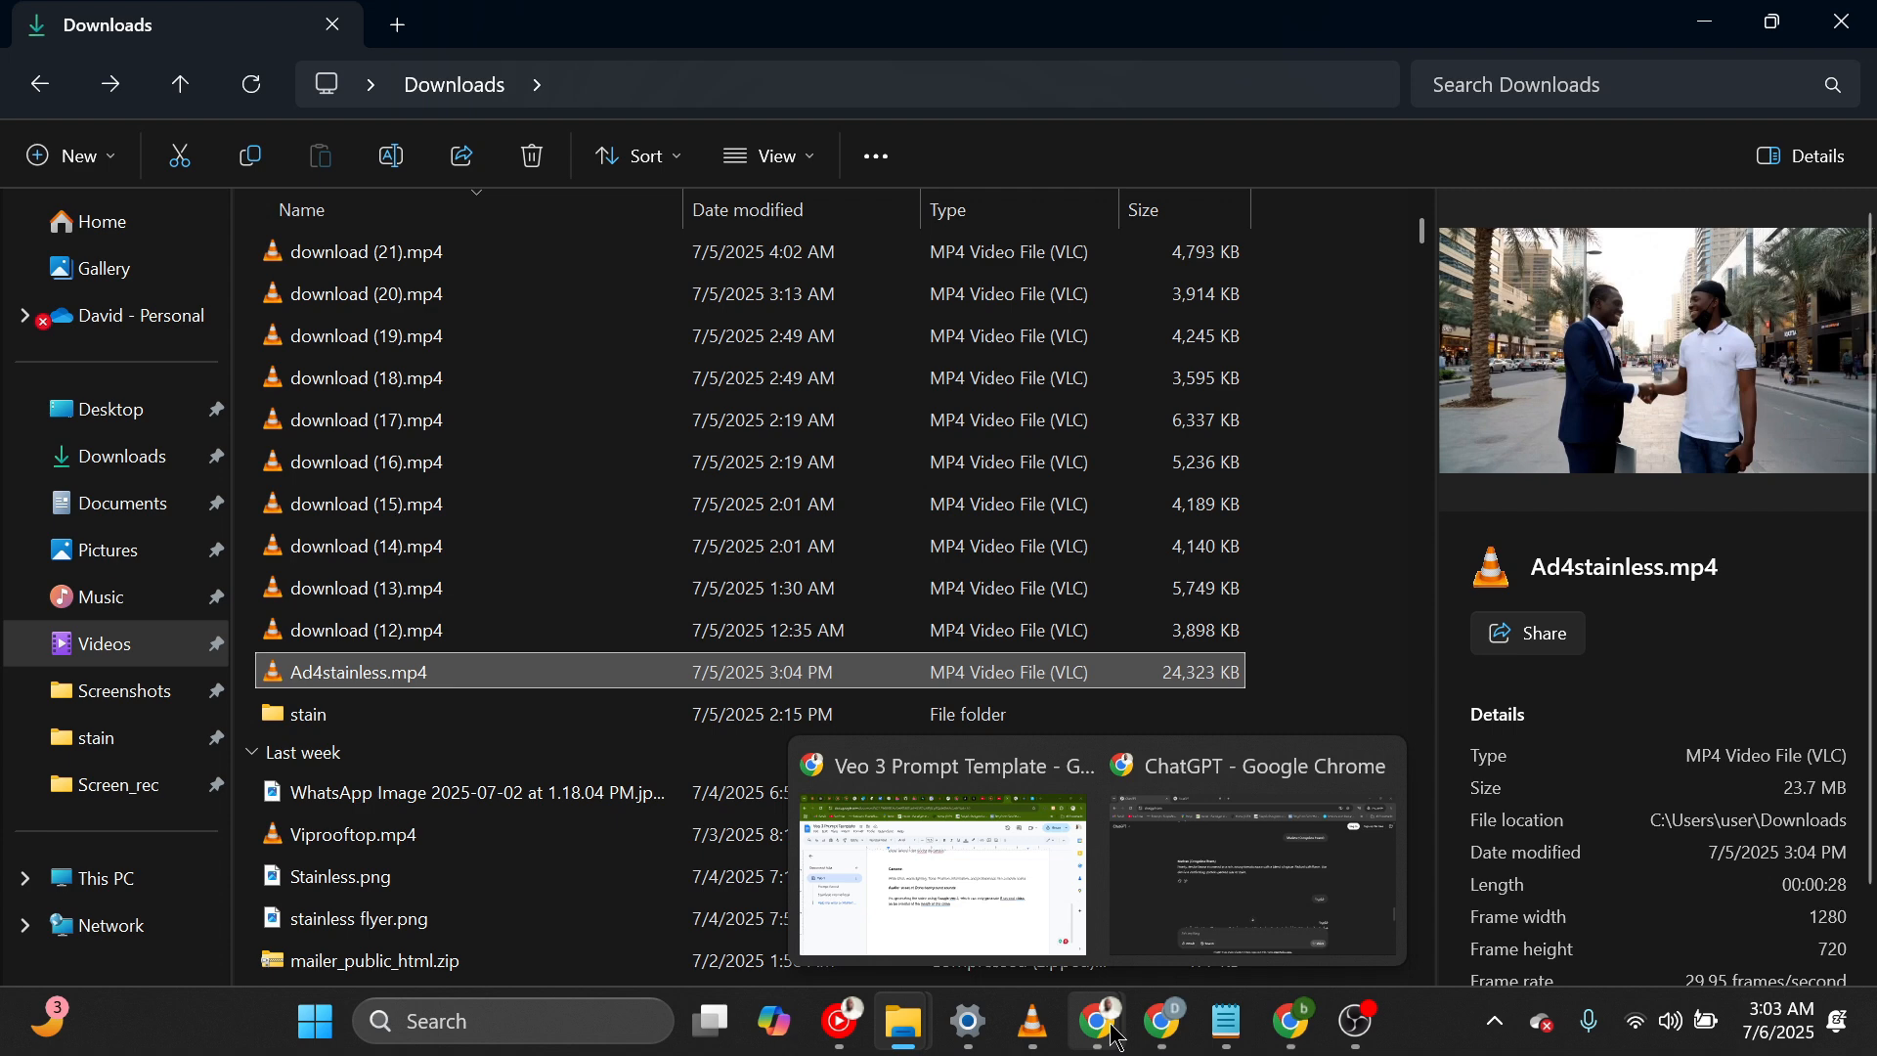
{"action": "left_click", "coordinate": [955, 860]}
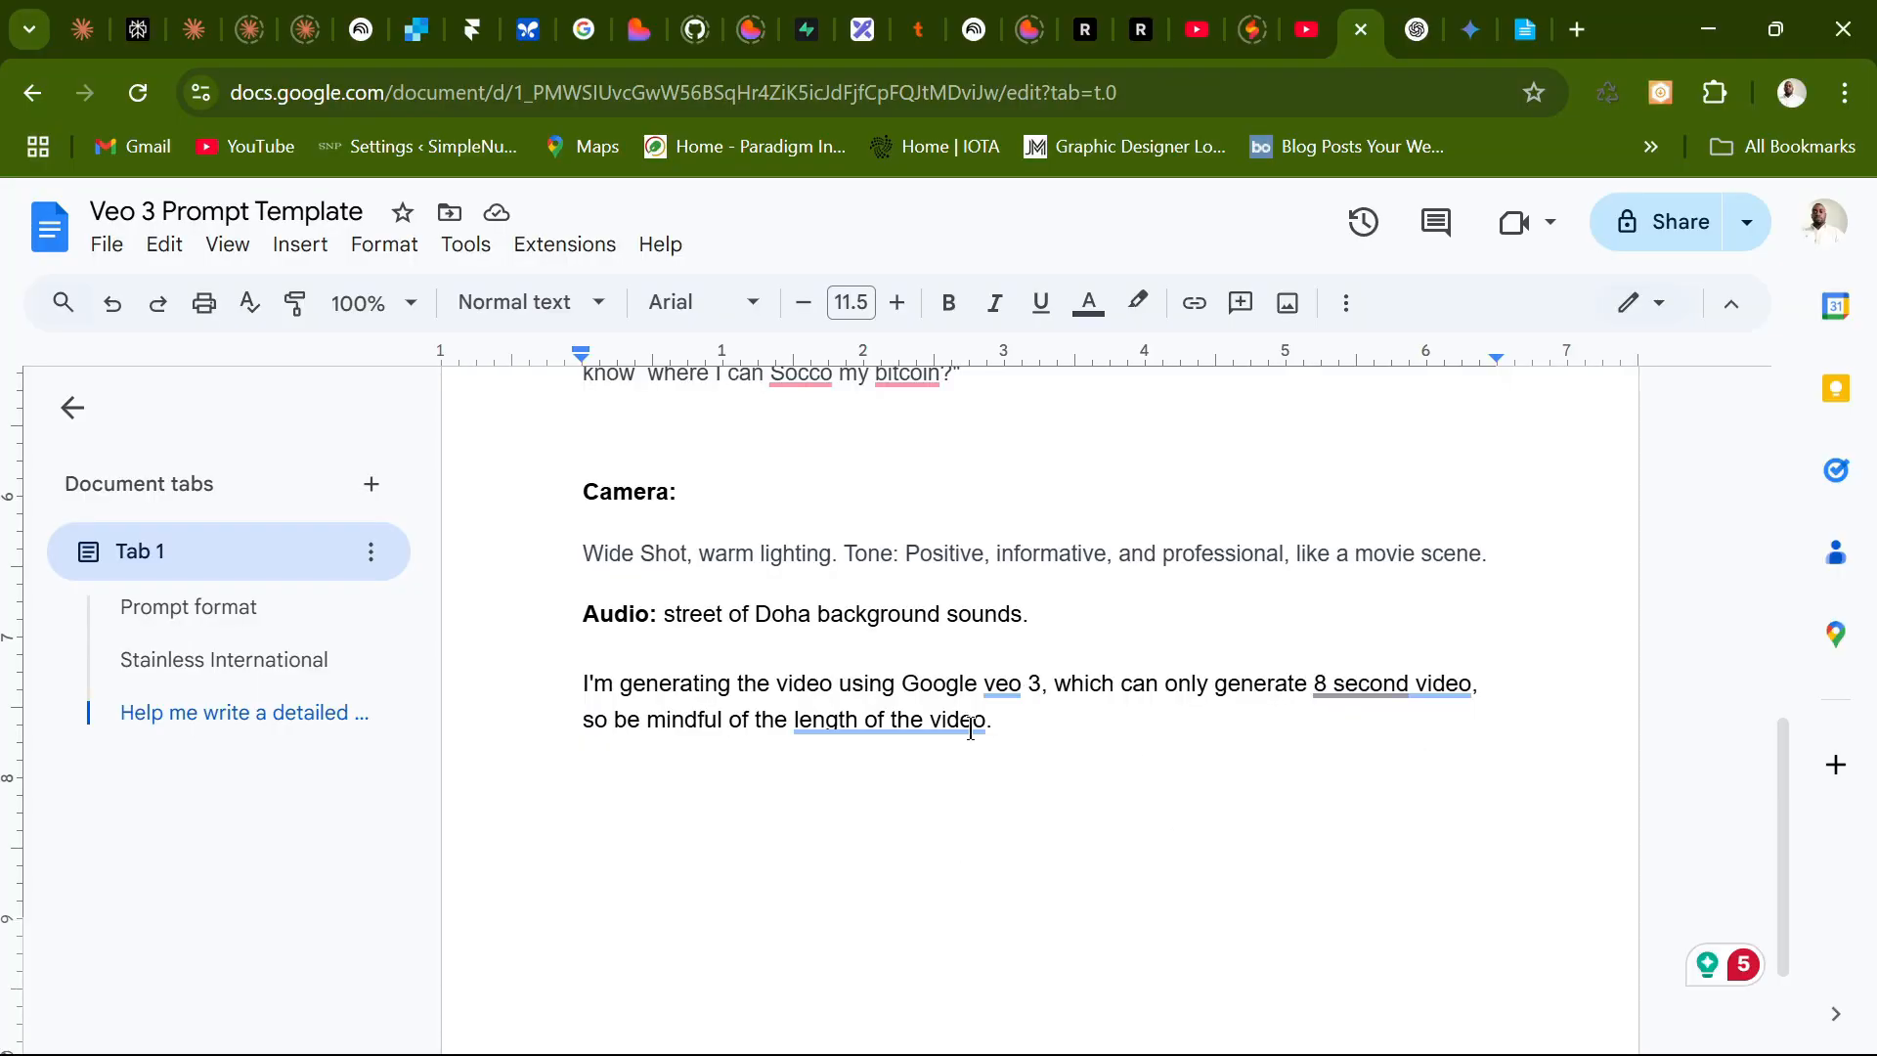
{"action": "scroll", "coordinate": [1366, 730], "scroll_direction": "up", "scroll_amount": 10}
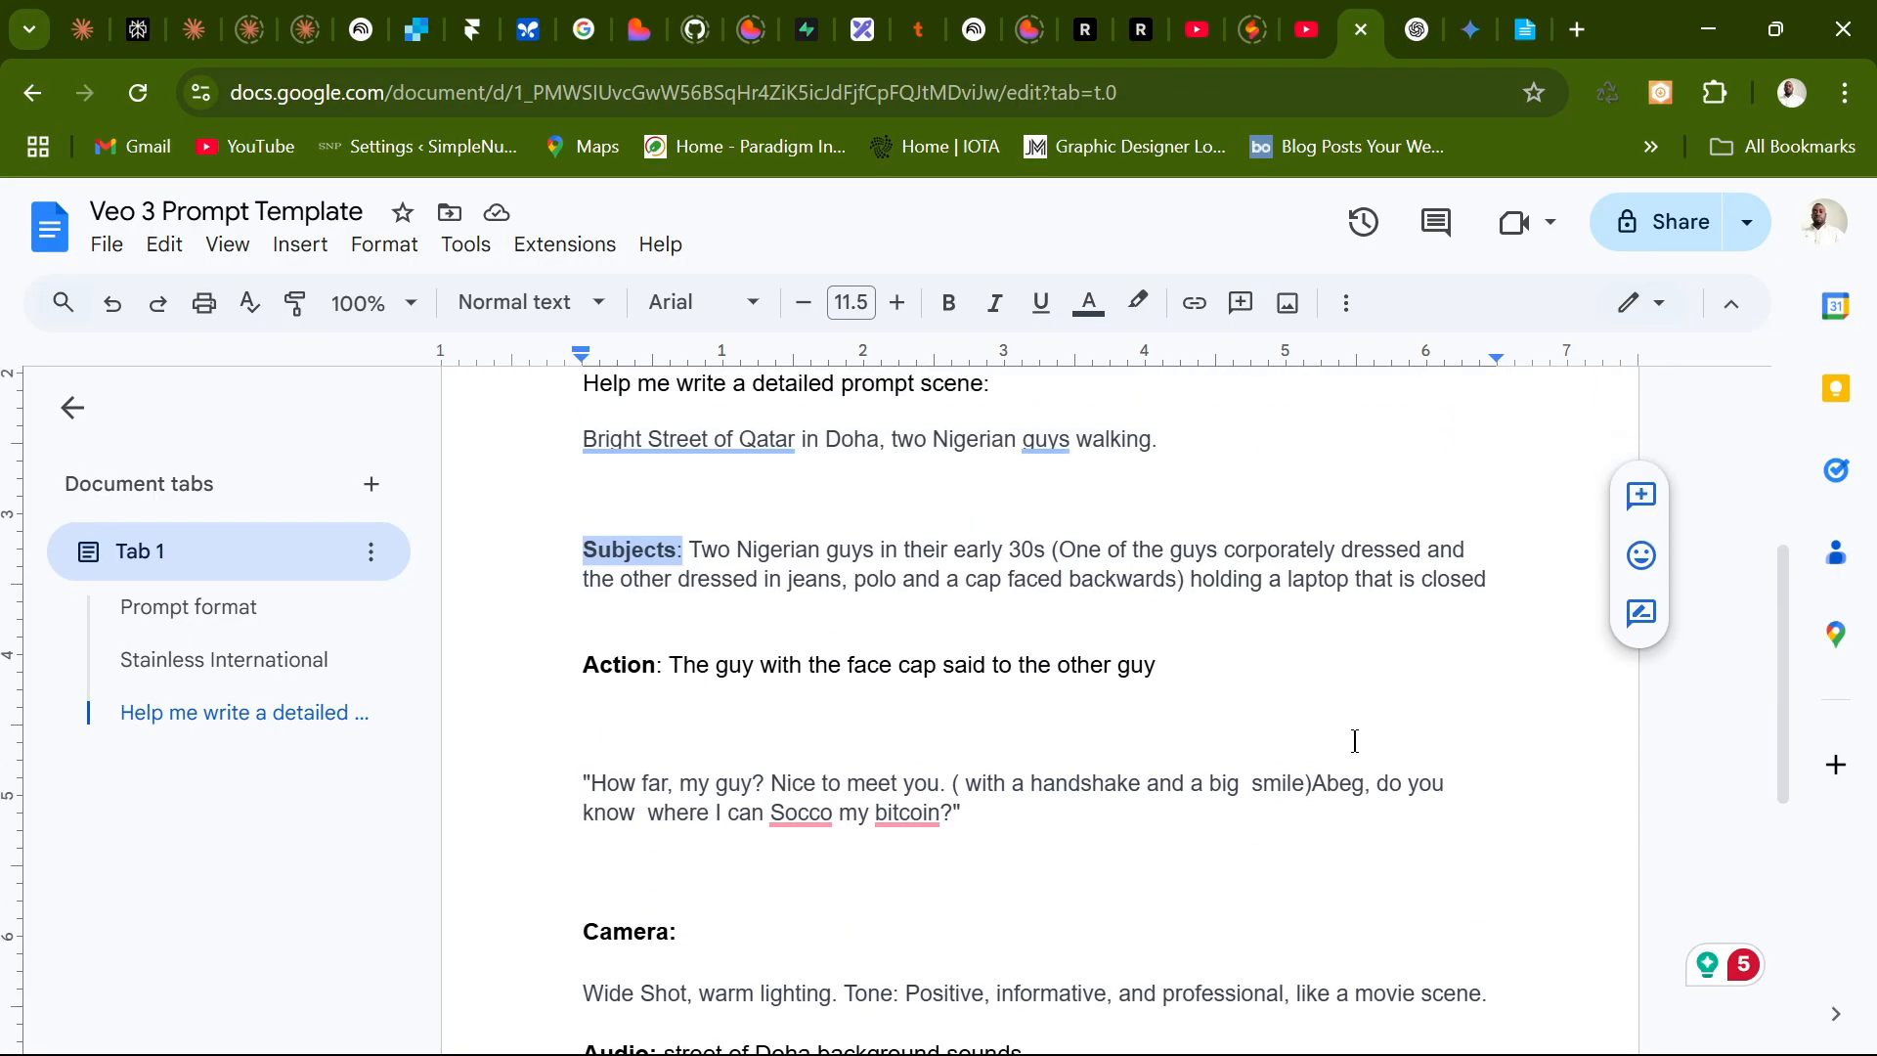
{"action": "scroll", "coordinate": [1354, 740], "scroll_direction": "down", "scroll_amount": 5}
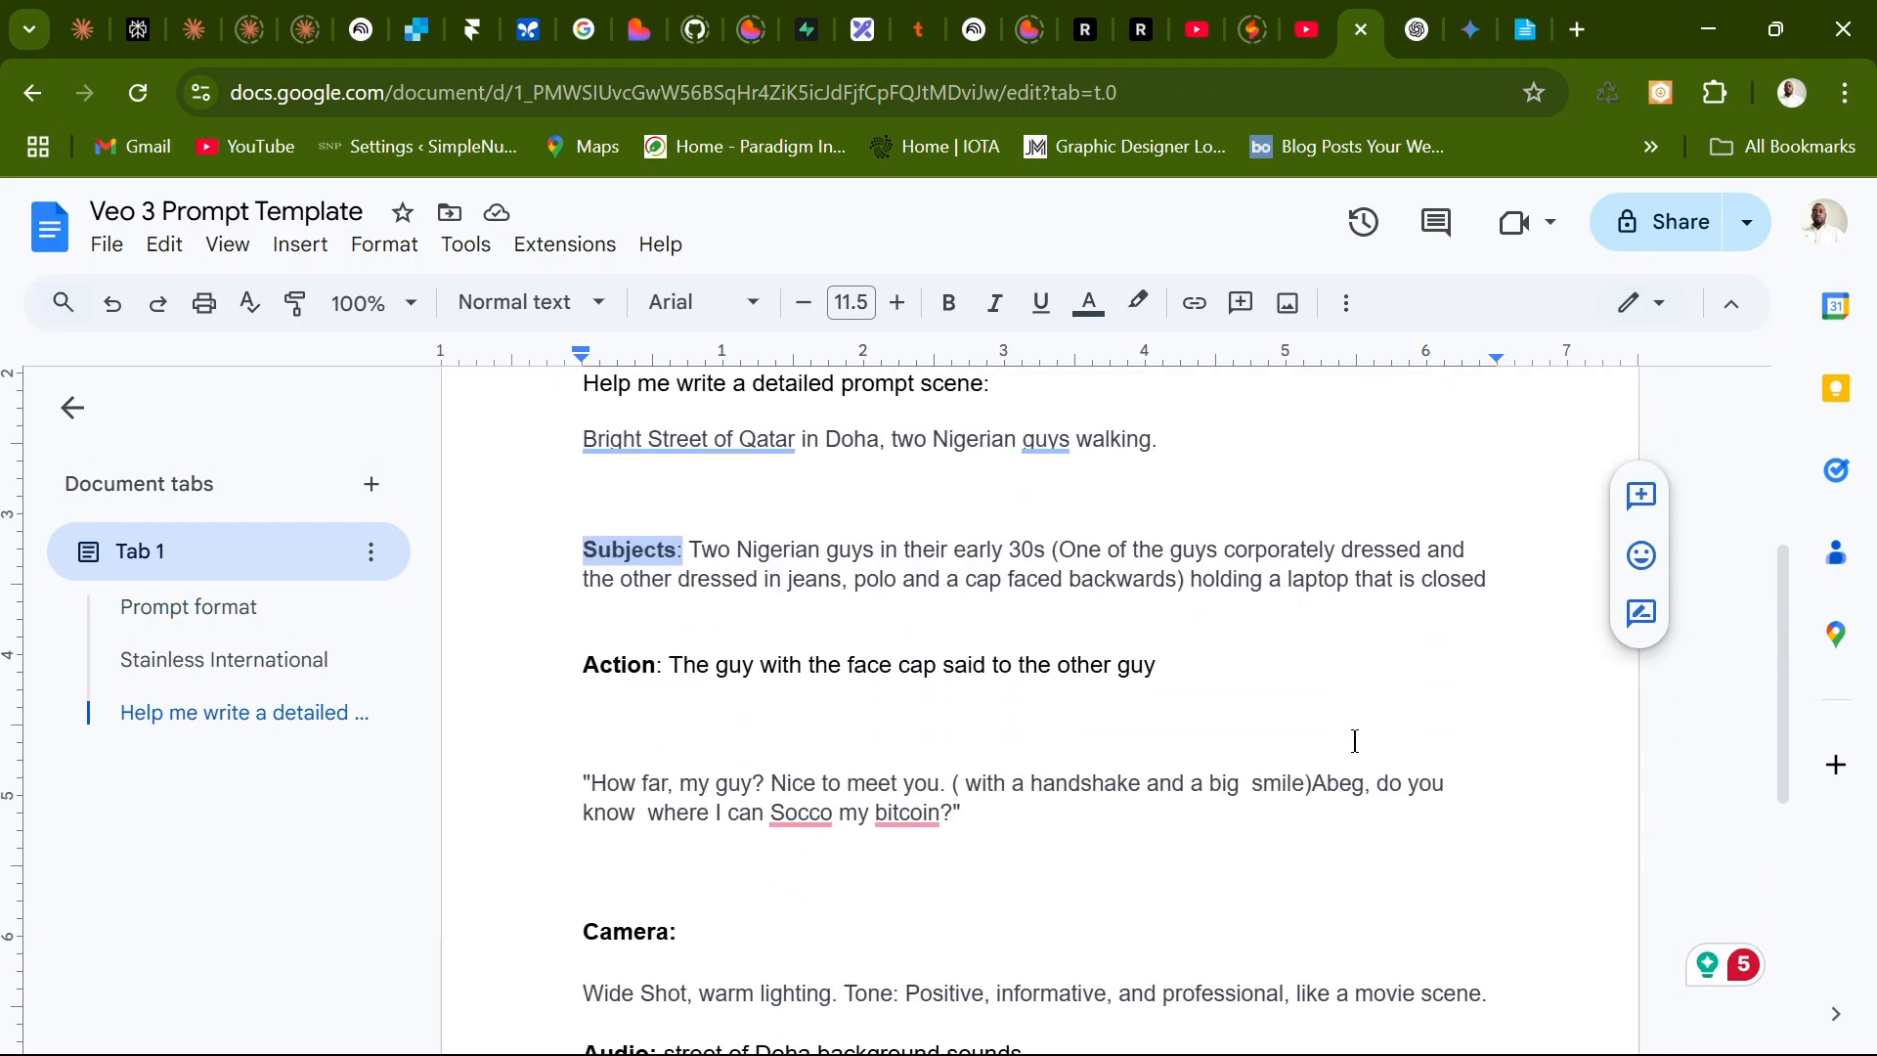
{"action": "left_click", "coordinate": [646, 550]}
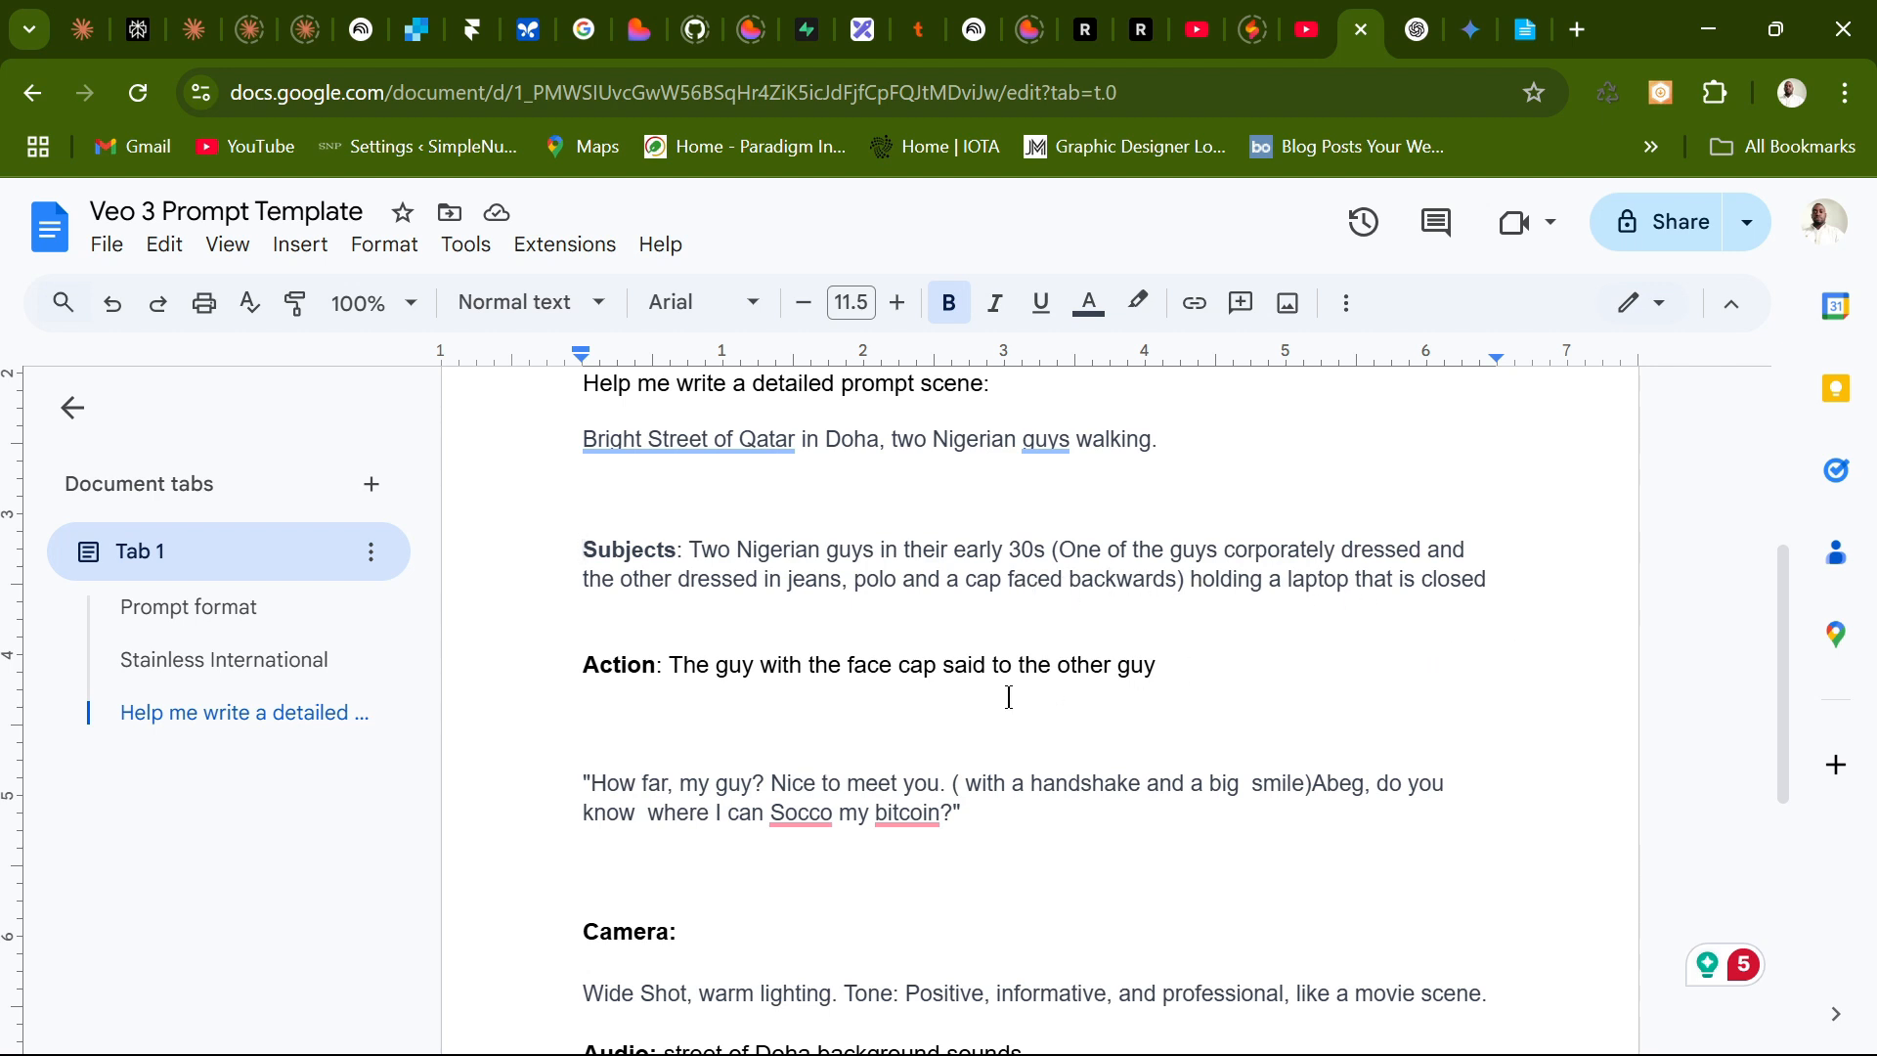
Examine the template's spoken line, Camera and Audio sections and the closing note on the 8 second video limit.
{"action": "scroll", "coordinate": [1035, 635], "scroll_direction": "down", "scroll_amount": 3}
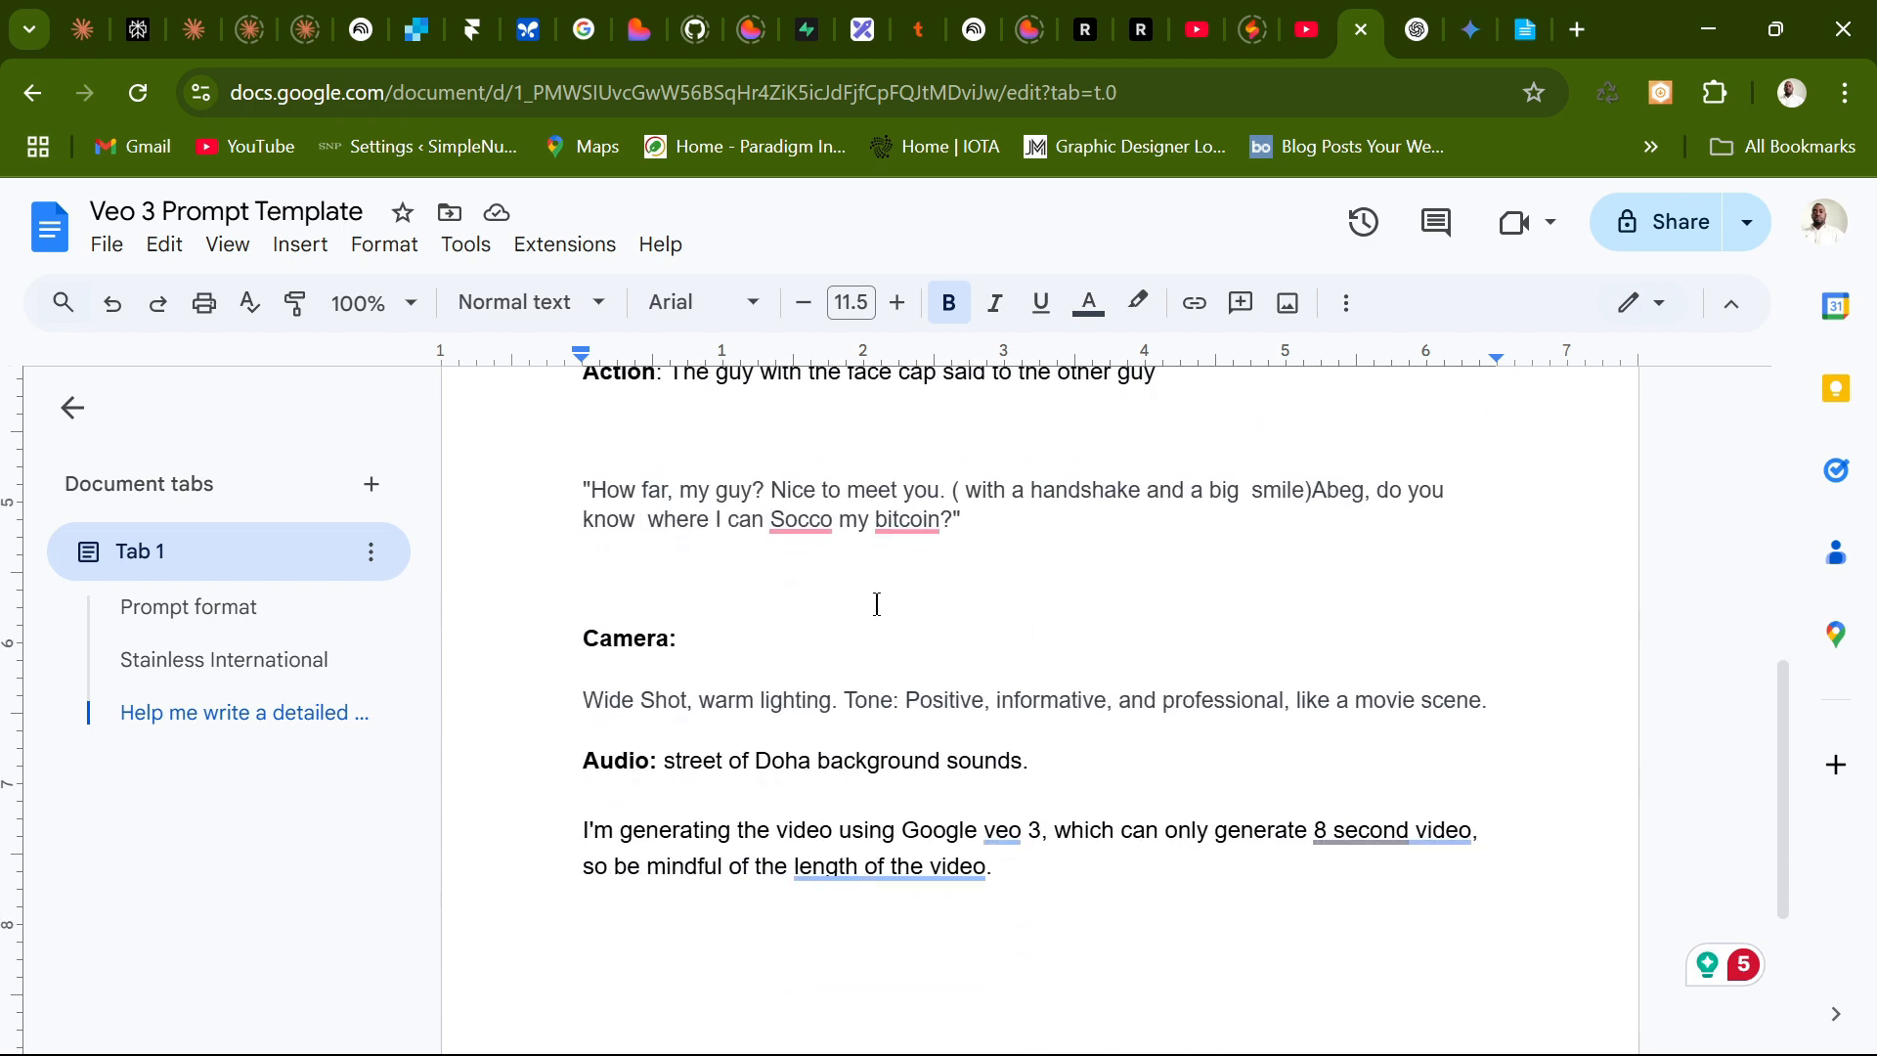
{"action": "scroll", "coordinate": [872, 600], "scroll_direction": "up", "scroll_amount": 1}
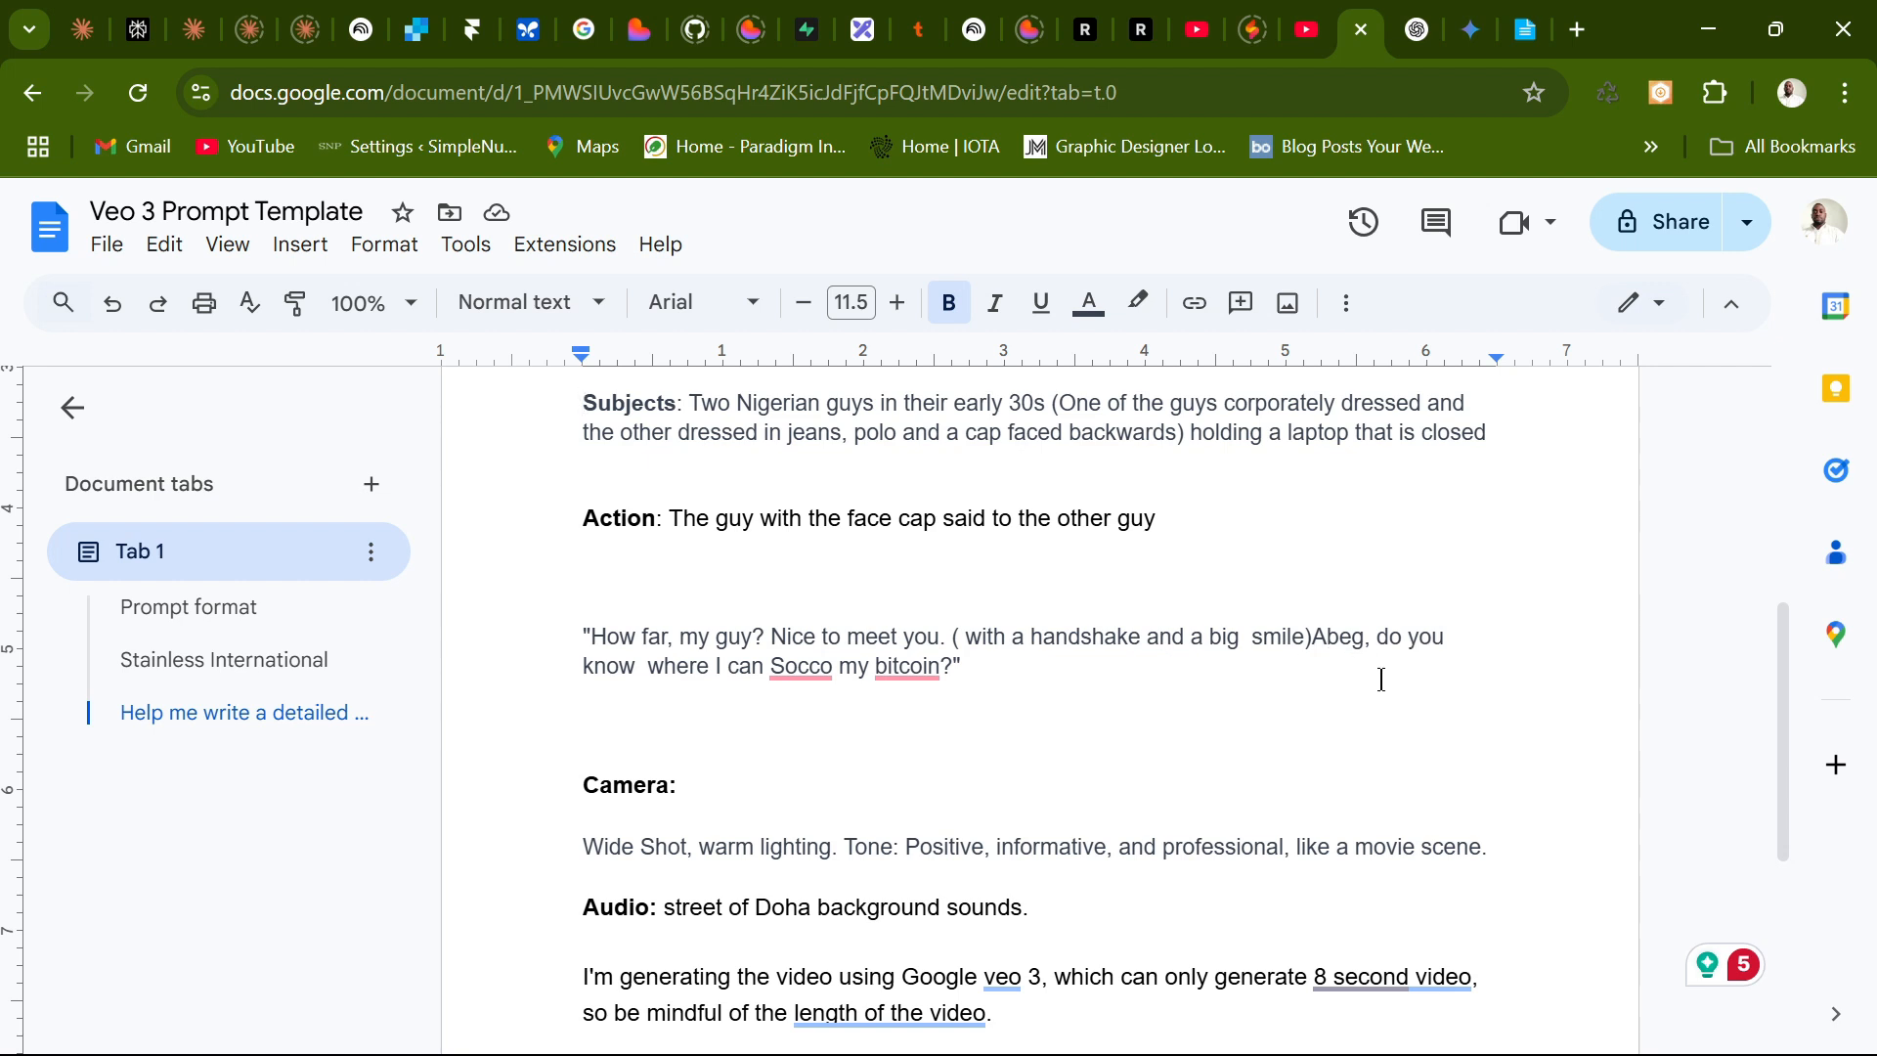
{"action": "scroll", "coordinate": [1374, 677], "scroll_direction": "down", "scroll_amount": 3}
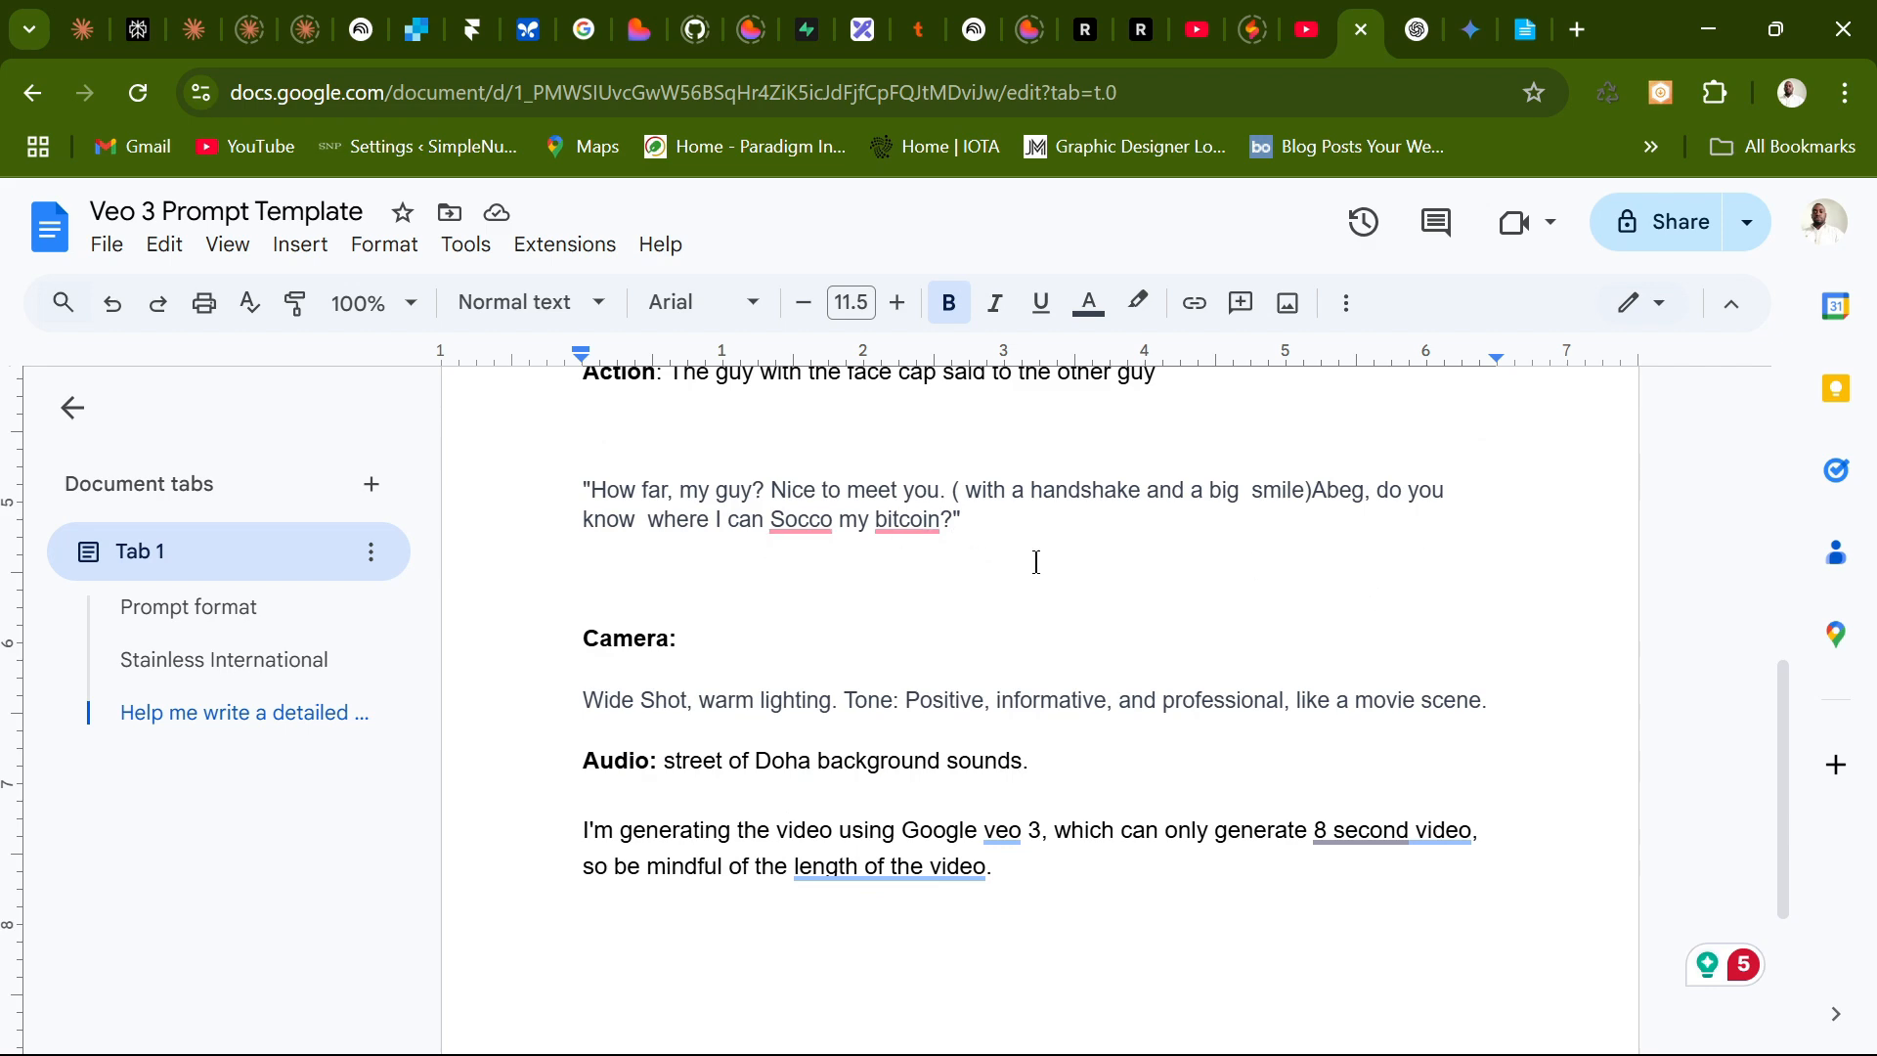
{"action": "scroll", "coordinate": [846, 613], "scroll_direction": "down", "scroll_amount": 4}
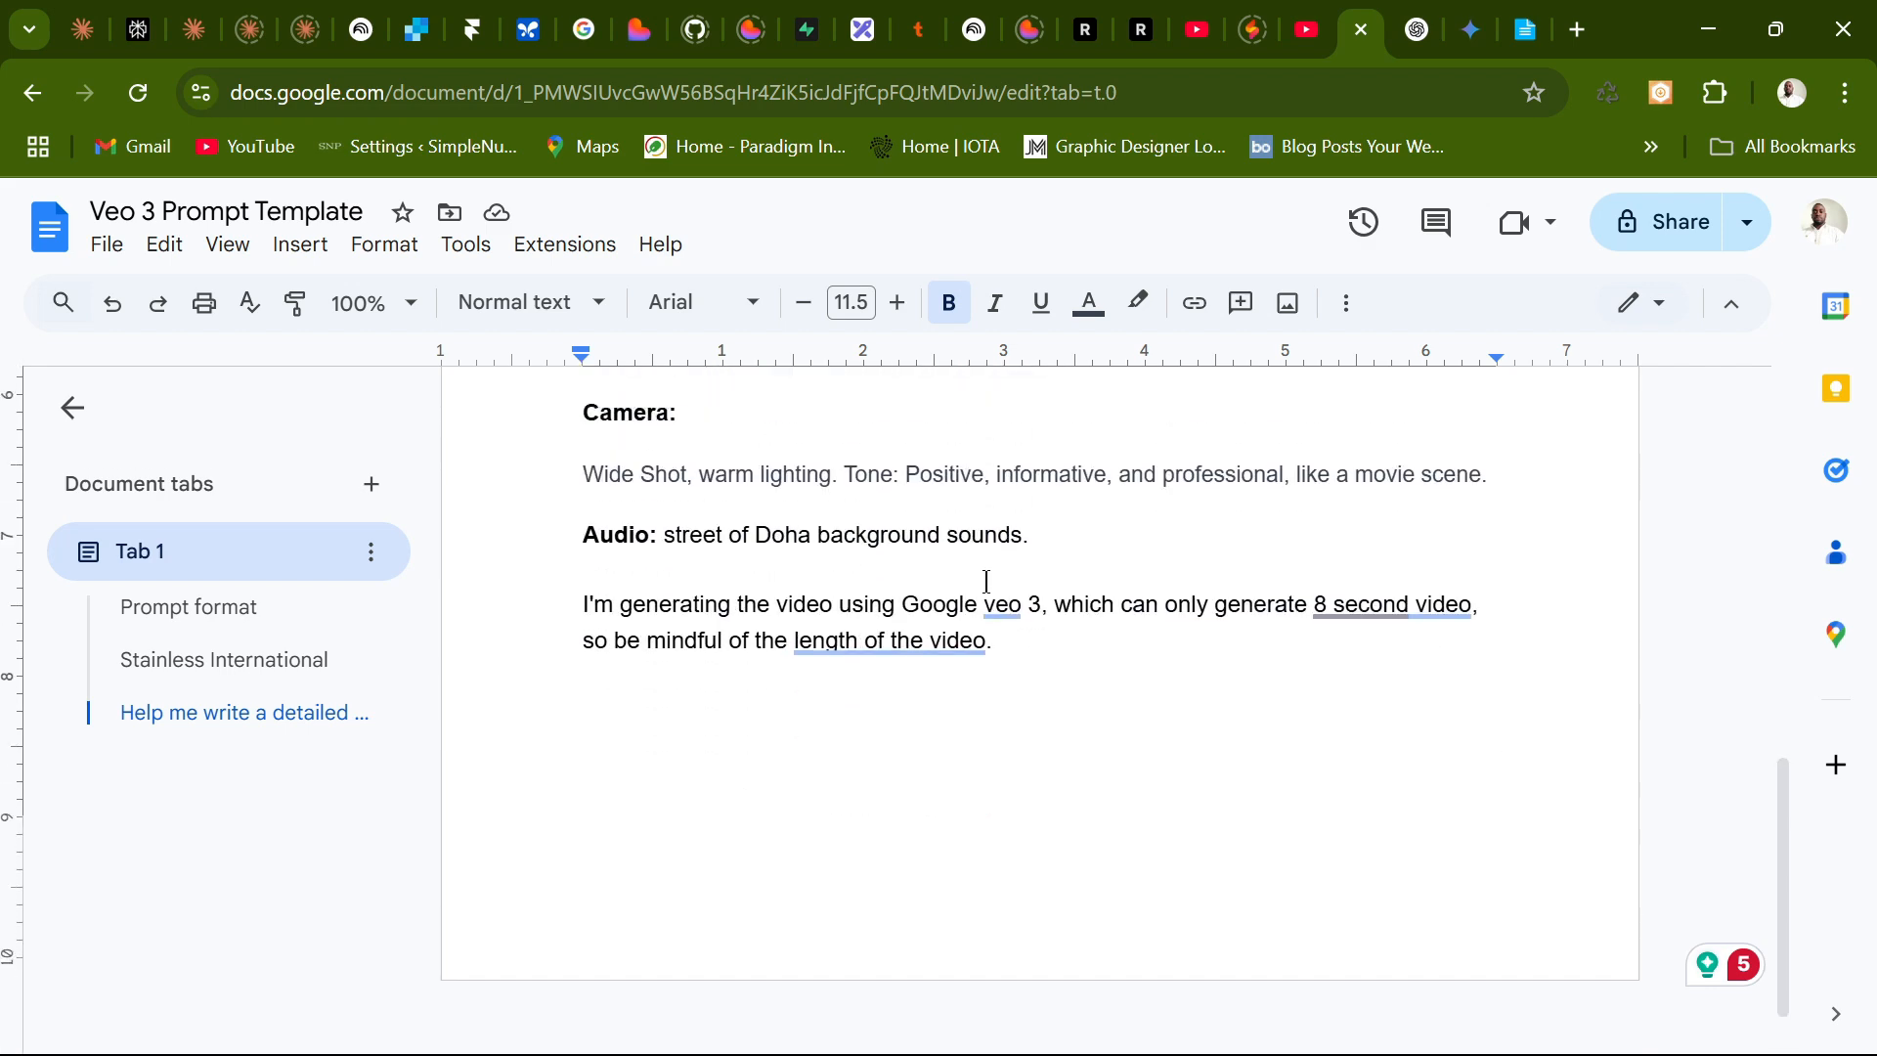
{"action": "scroll", "coordinate": [699, 510], "scroll_direction": "up", "scroll_amount": 2}
{"action": "scroll", "coordinate": [685, 636], "scroll_direction": "up", "scroll_amount": 3}
{"action": "scroll", "coordinate": [703, 754], "scroll_direction": "down", "scroll_amount": 2}
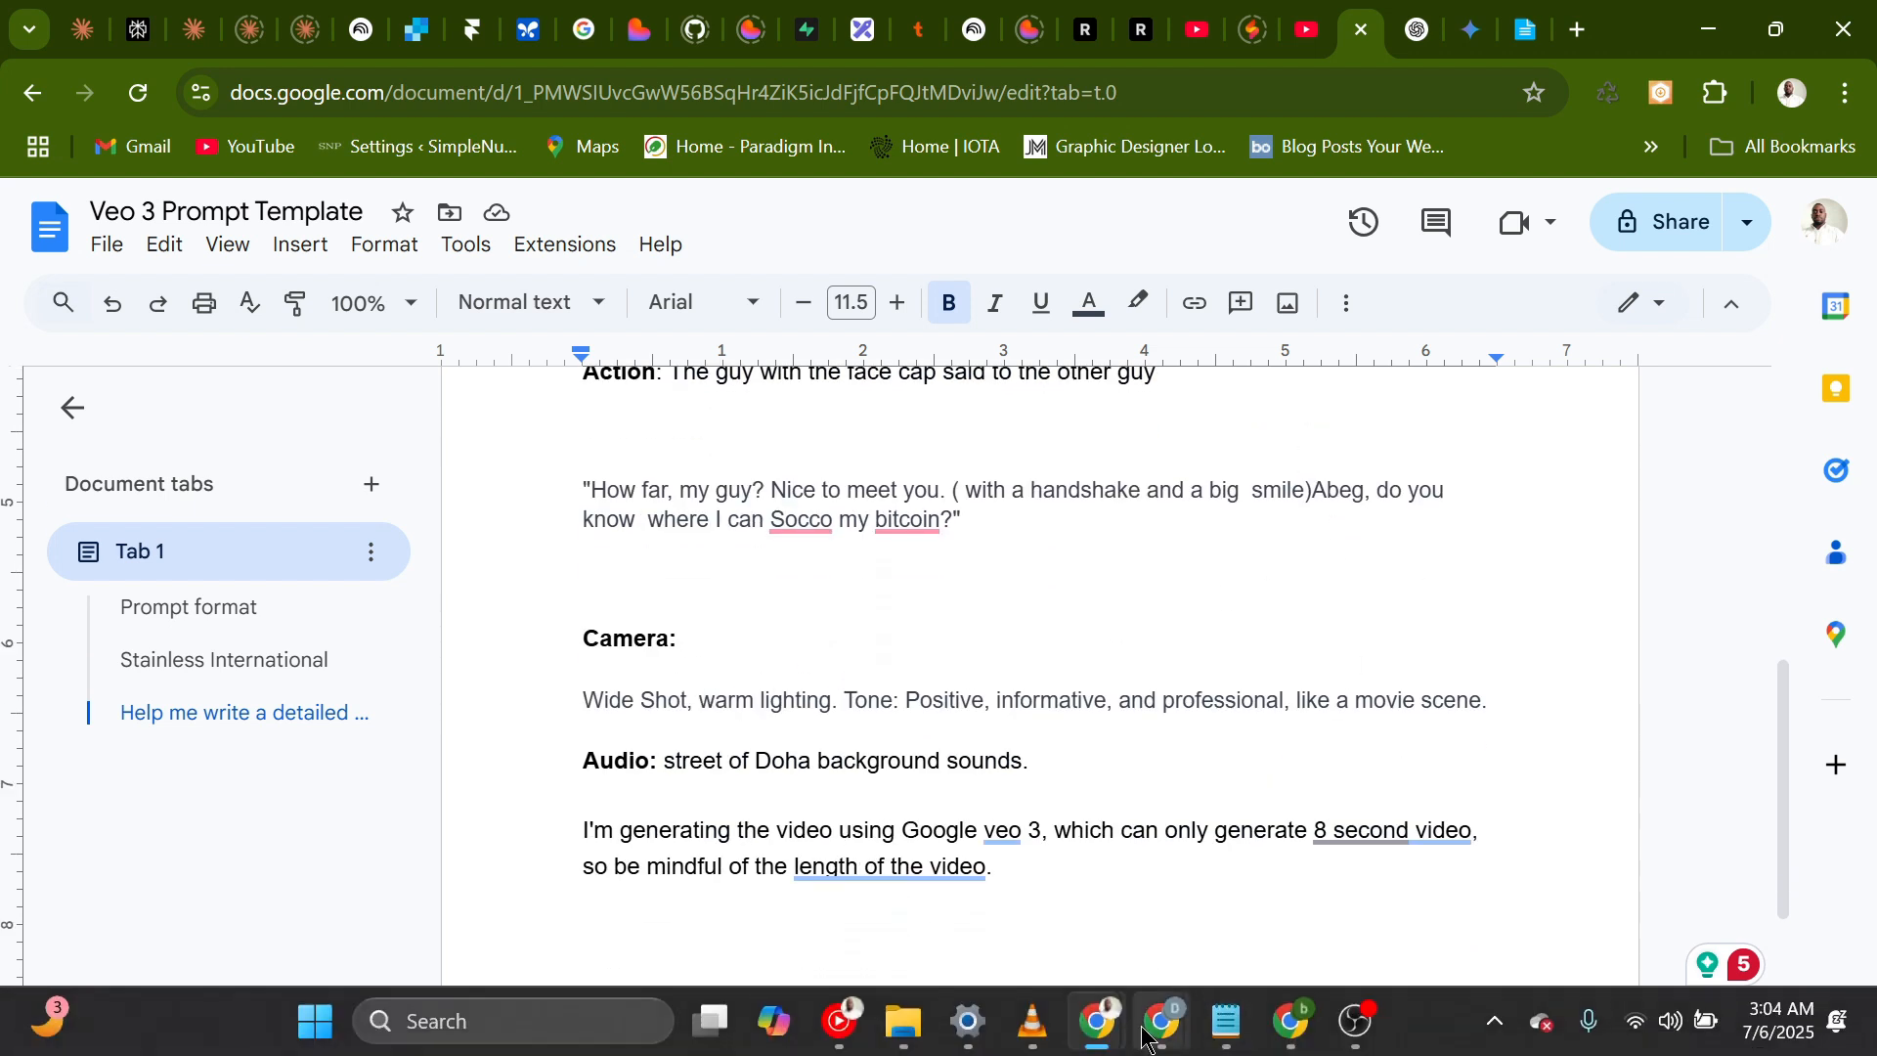
Switch to the incognito ChatGPT window and go back to the first request for the STAINLEZZ WORLD INTERNATIONAL advertisement prompt.
{"action": "mouse_move", "coordinate": [1168, 1016]}
{"action": "left_click", "coordinate": [927, 940]}
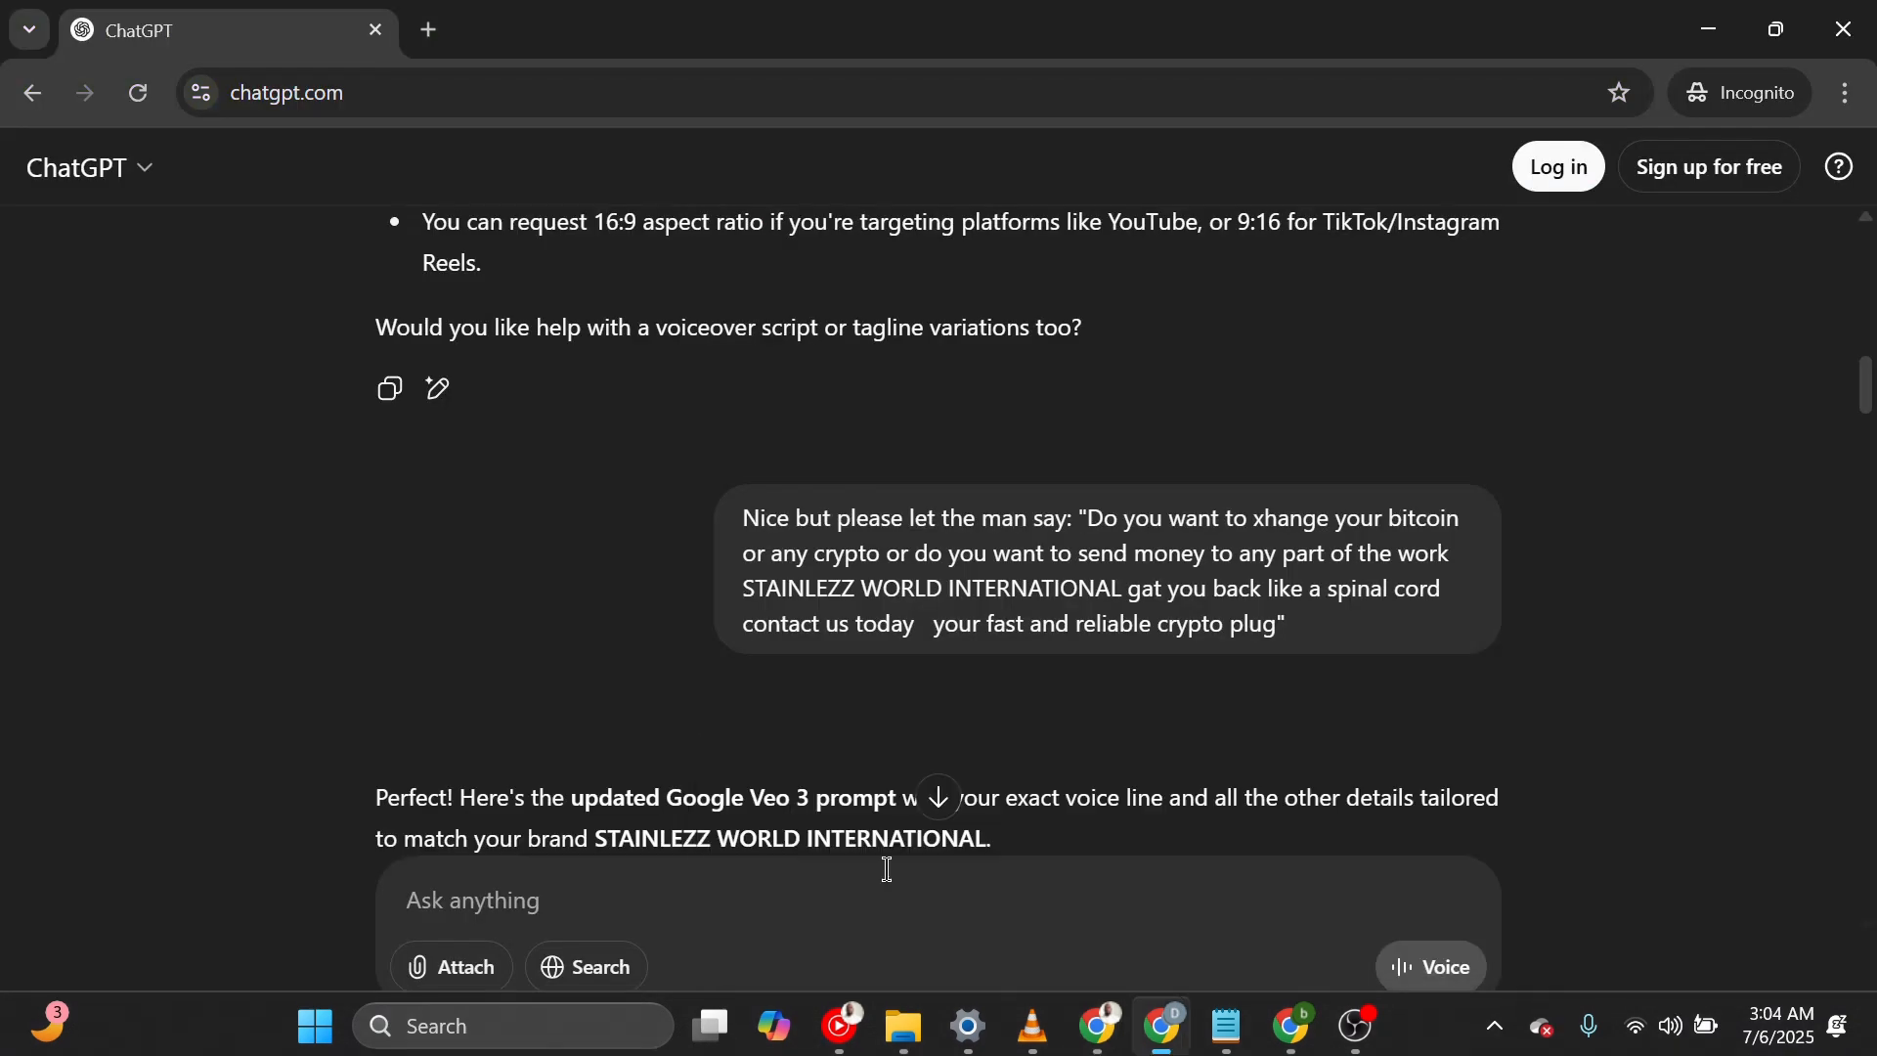
{"action": "scroll", "coordinate": [1114, 524], "scroll_direction": "up", "scroll_amount": 10}
{"action": "scroll", "coordinate": [1122, 536], "scroll_direction": "up", "scroll_amount": 3}
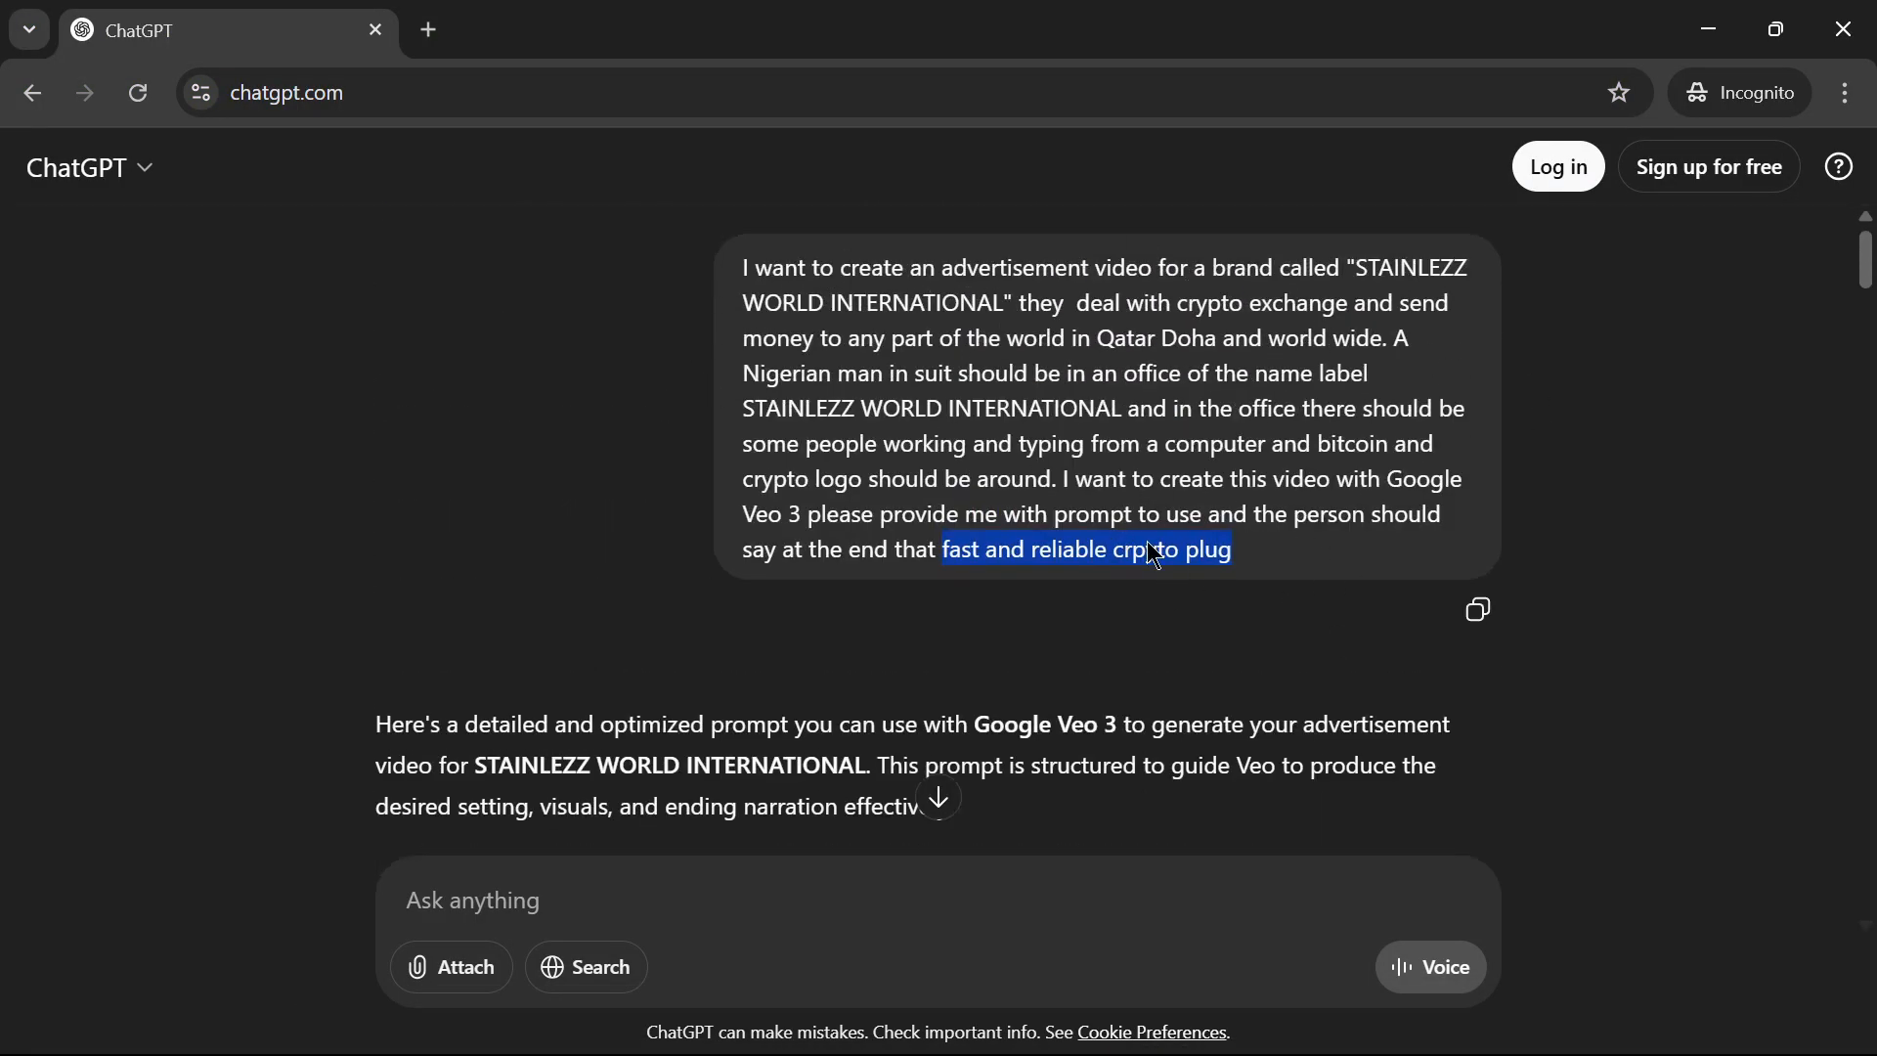
Read the generated Veo 3 prompts down to the version with the "like a spinal cord" line and minimize the incognito window.
{"action": "scroll", "coordinate": [923, 549], "scroll_direction": "down", "scroll_amount": 15}
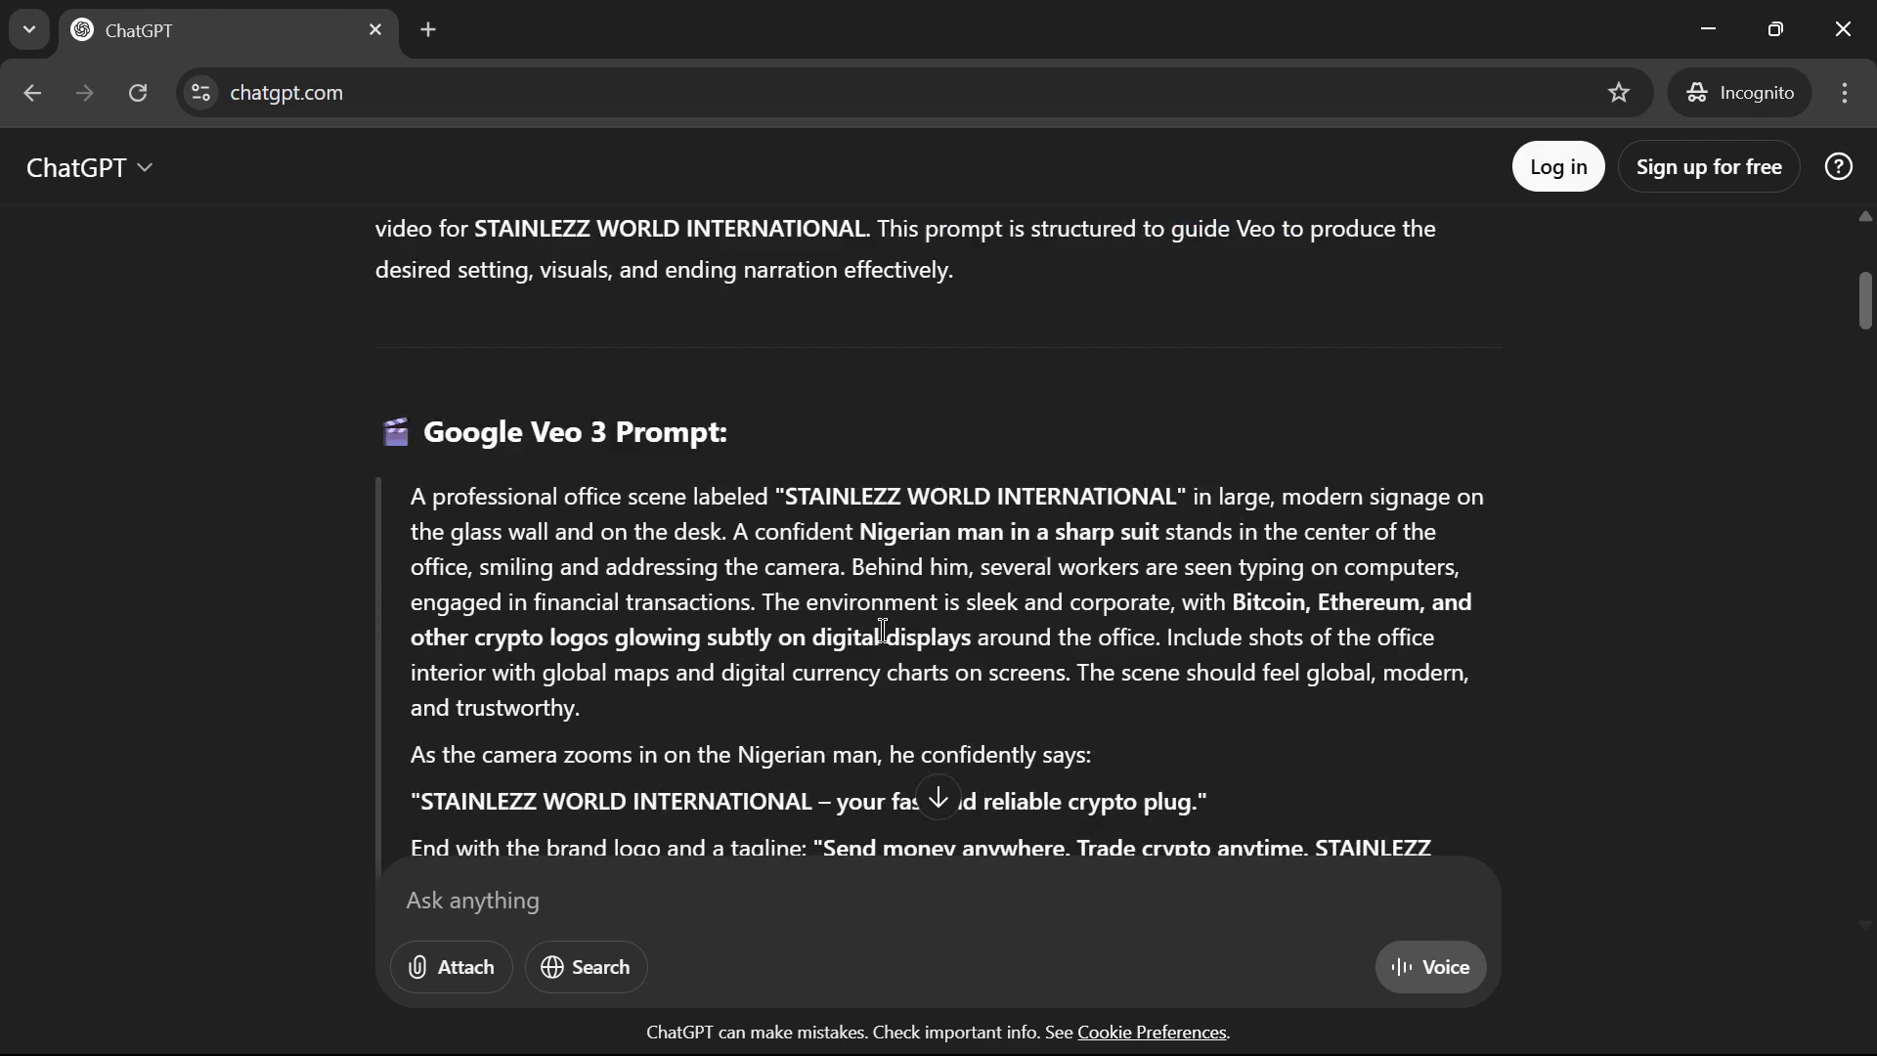
{"action": "scroll", "coordinate": [922, 550], "scroll_direction": "down", "scroll_amount": 10}
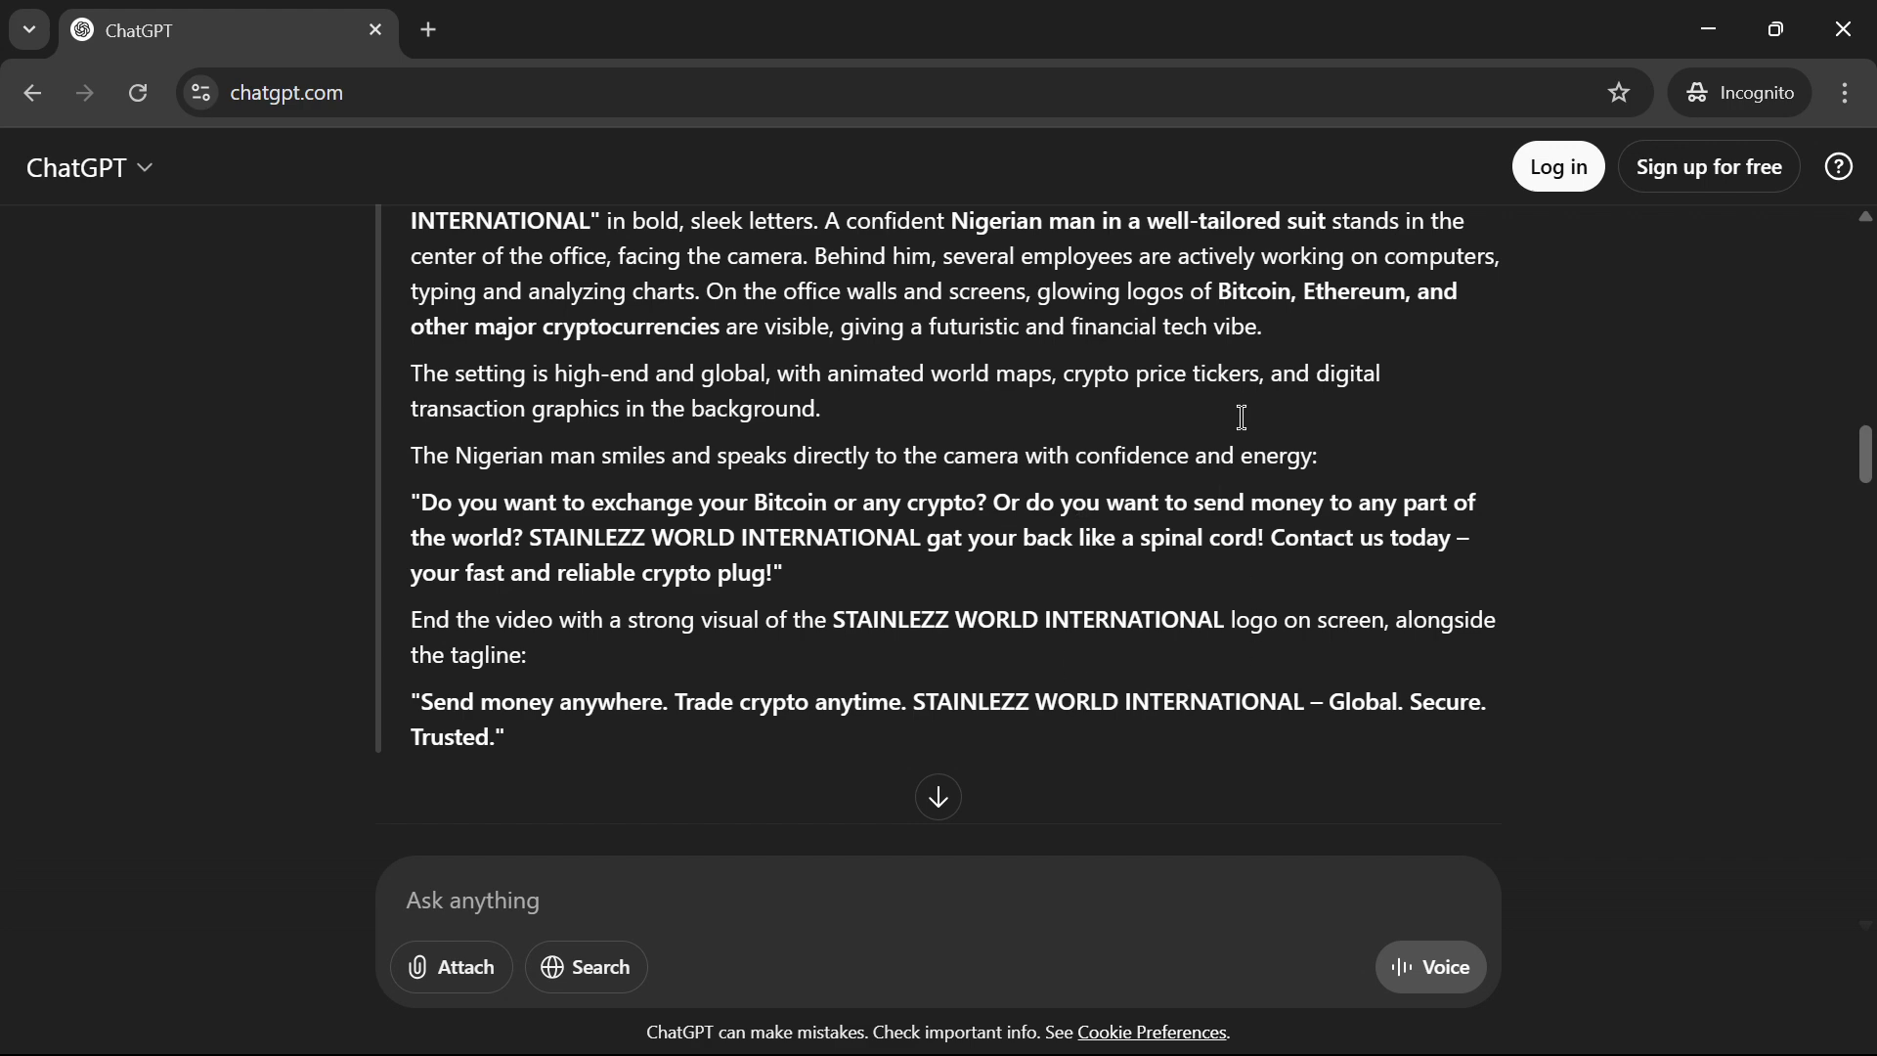
{"action": "left_click", "coordinate": [1708, 29]}
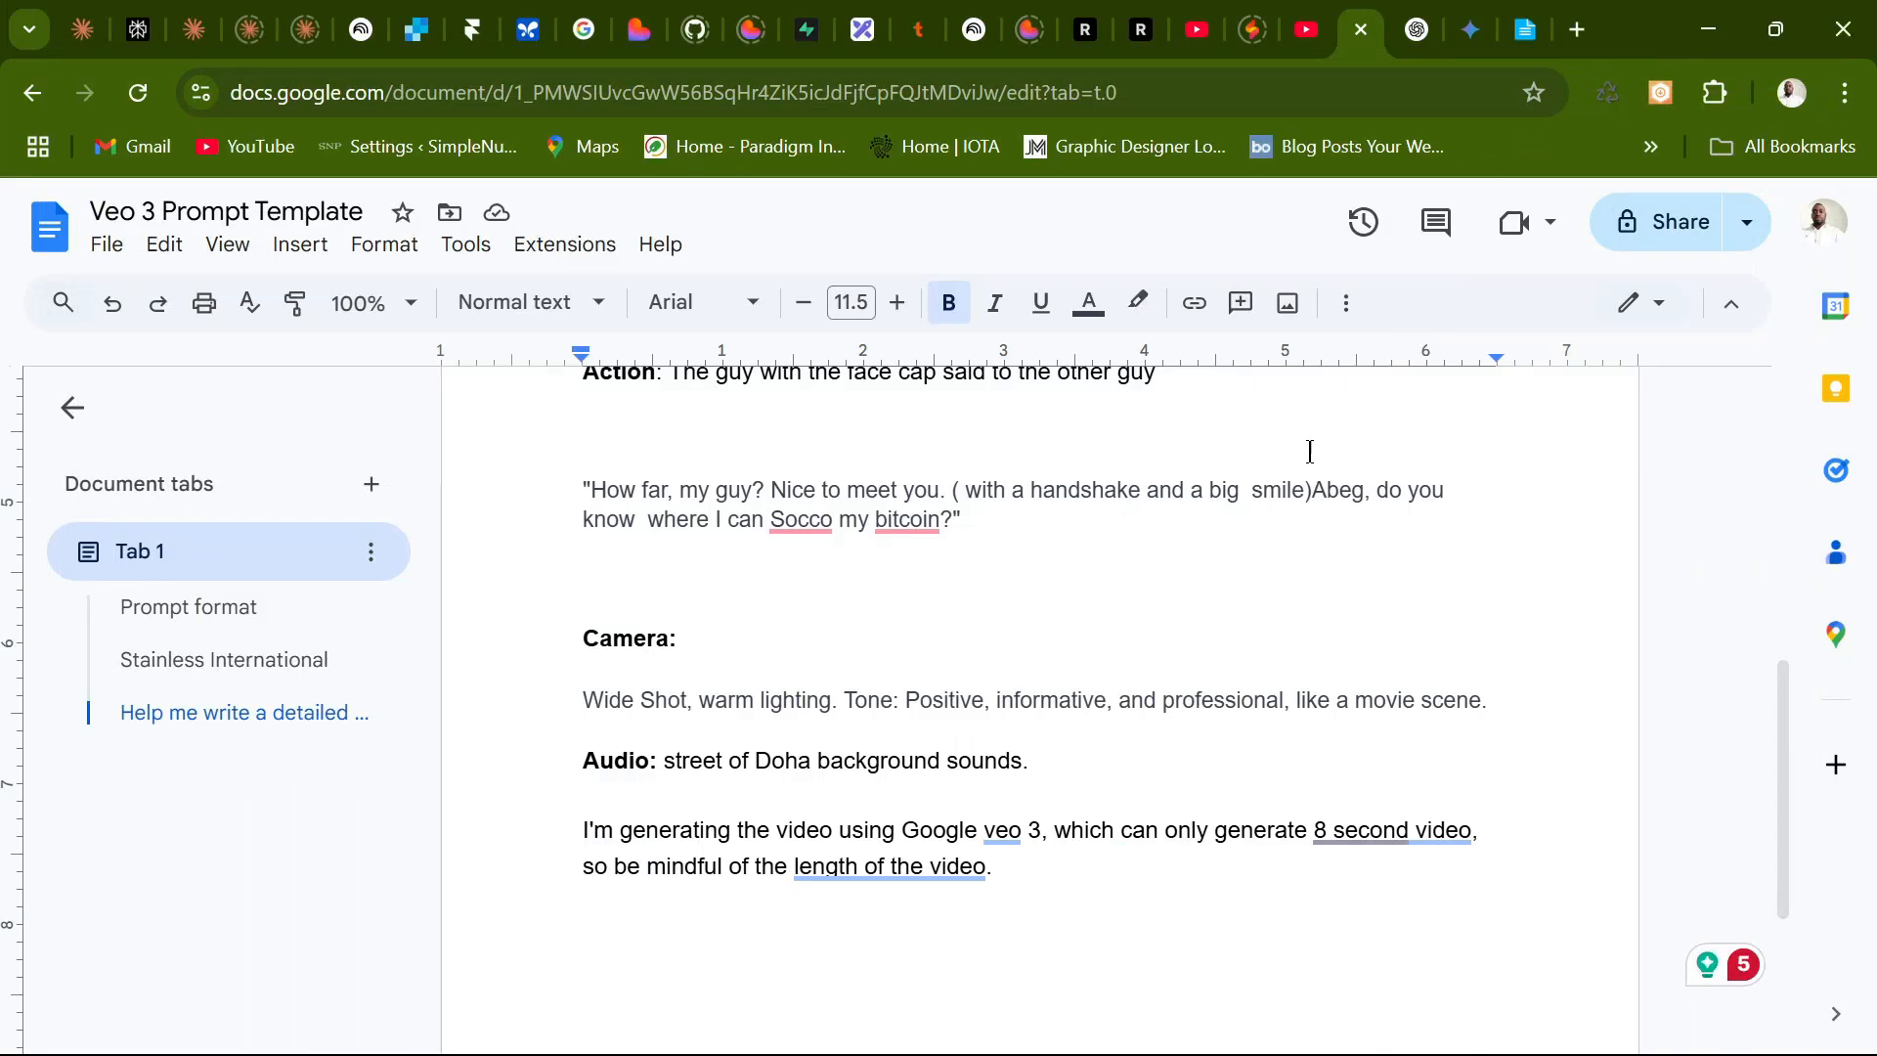
Look over the template's Camera and Audio sections and closing note, with a brief check of the OBS recording window.
{"action": "scroll", "coordinate": [1030, 599], "scroll_direction": "down", "scroll_amount": 2}
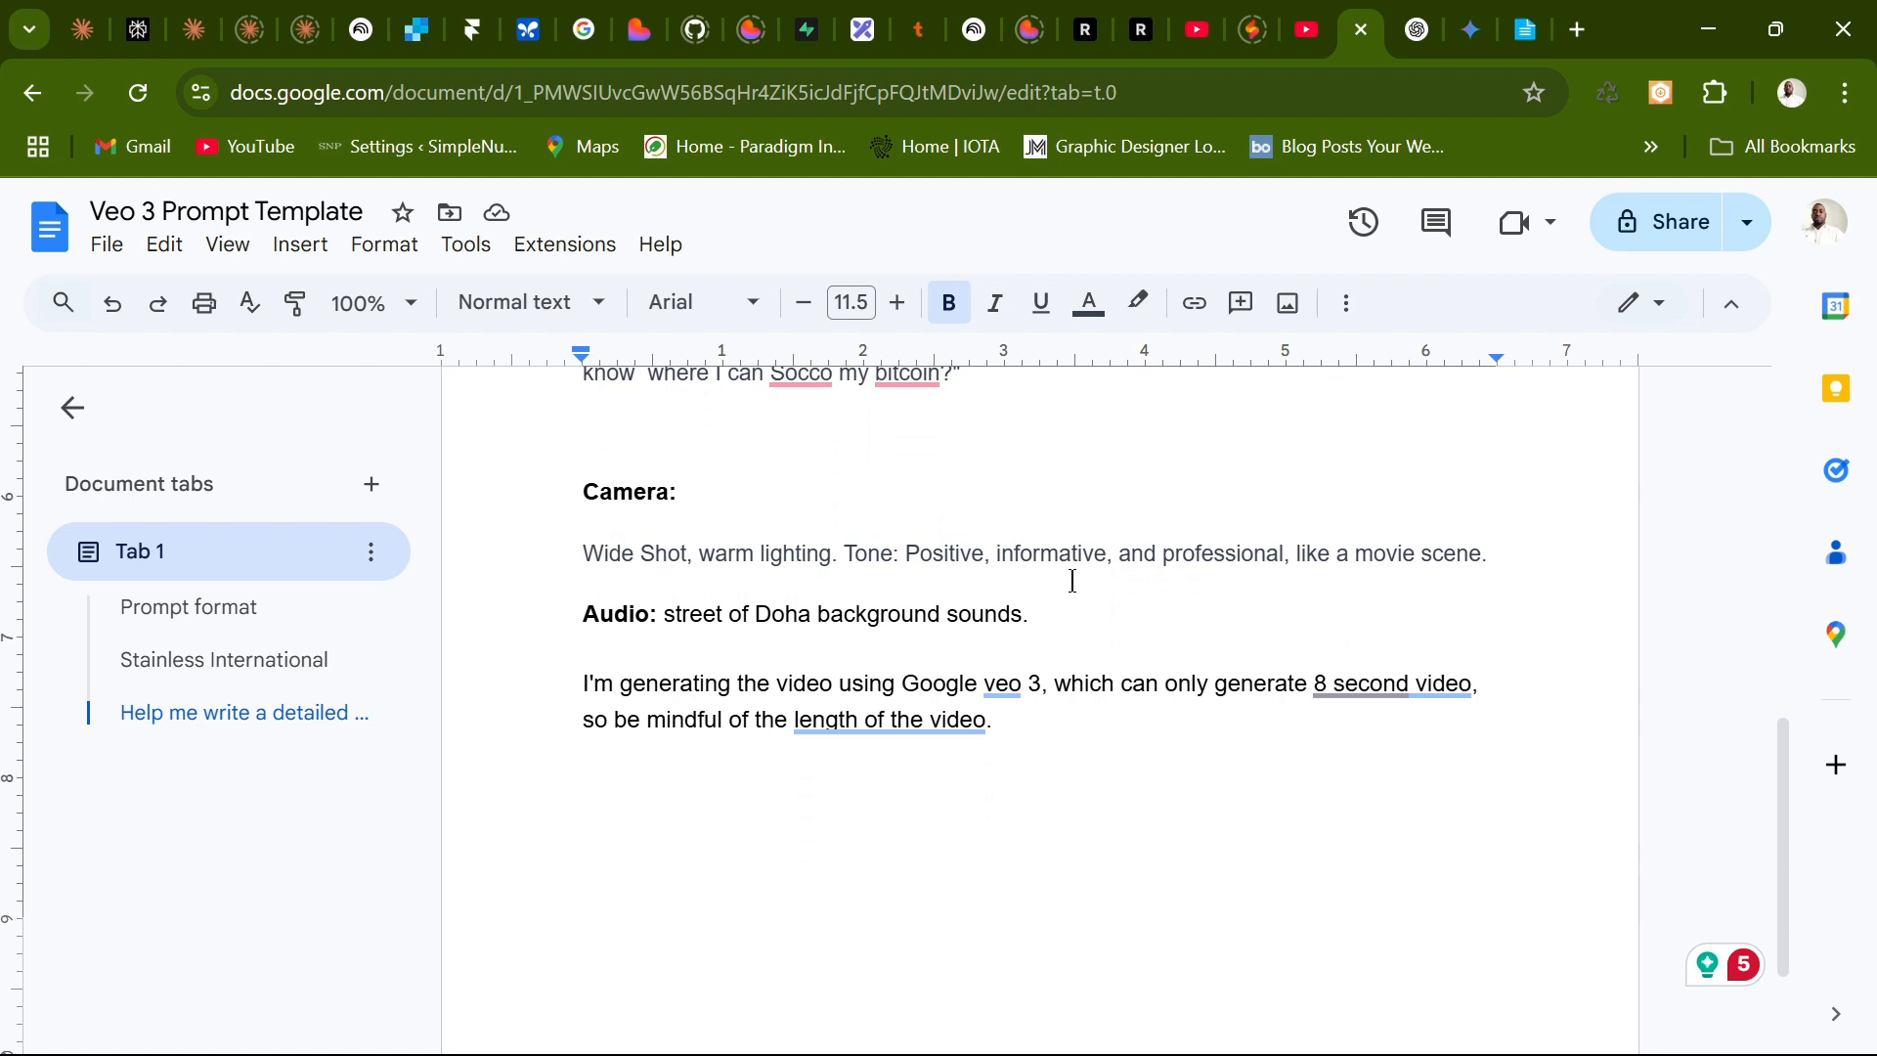
{"action": "scroll", "coordinate": [1073, 594], "scroll_direction": "up", "scroll_amount": 1}
{"action": "scroll", "coordinate": [1047, 587], "scroll_direction": "down", "scroll_amount": 2}
{"action": "scroll", "coordinate": [1004, 577], "scroll_direction": "up", "scroll_amount": 1}
{"action": "scroll", "coordinate": [1178, 601], "scroll_direction": "down", "scroll_amount": 1}
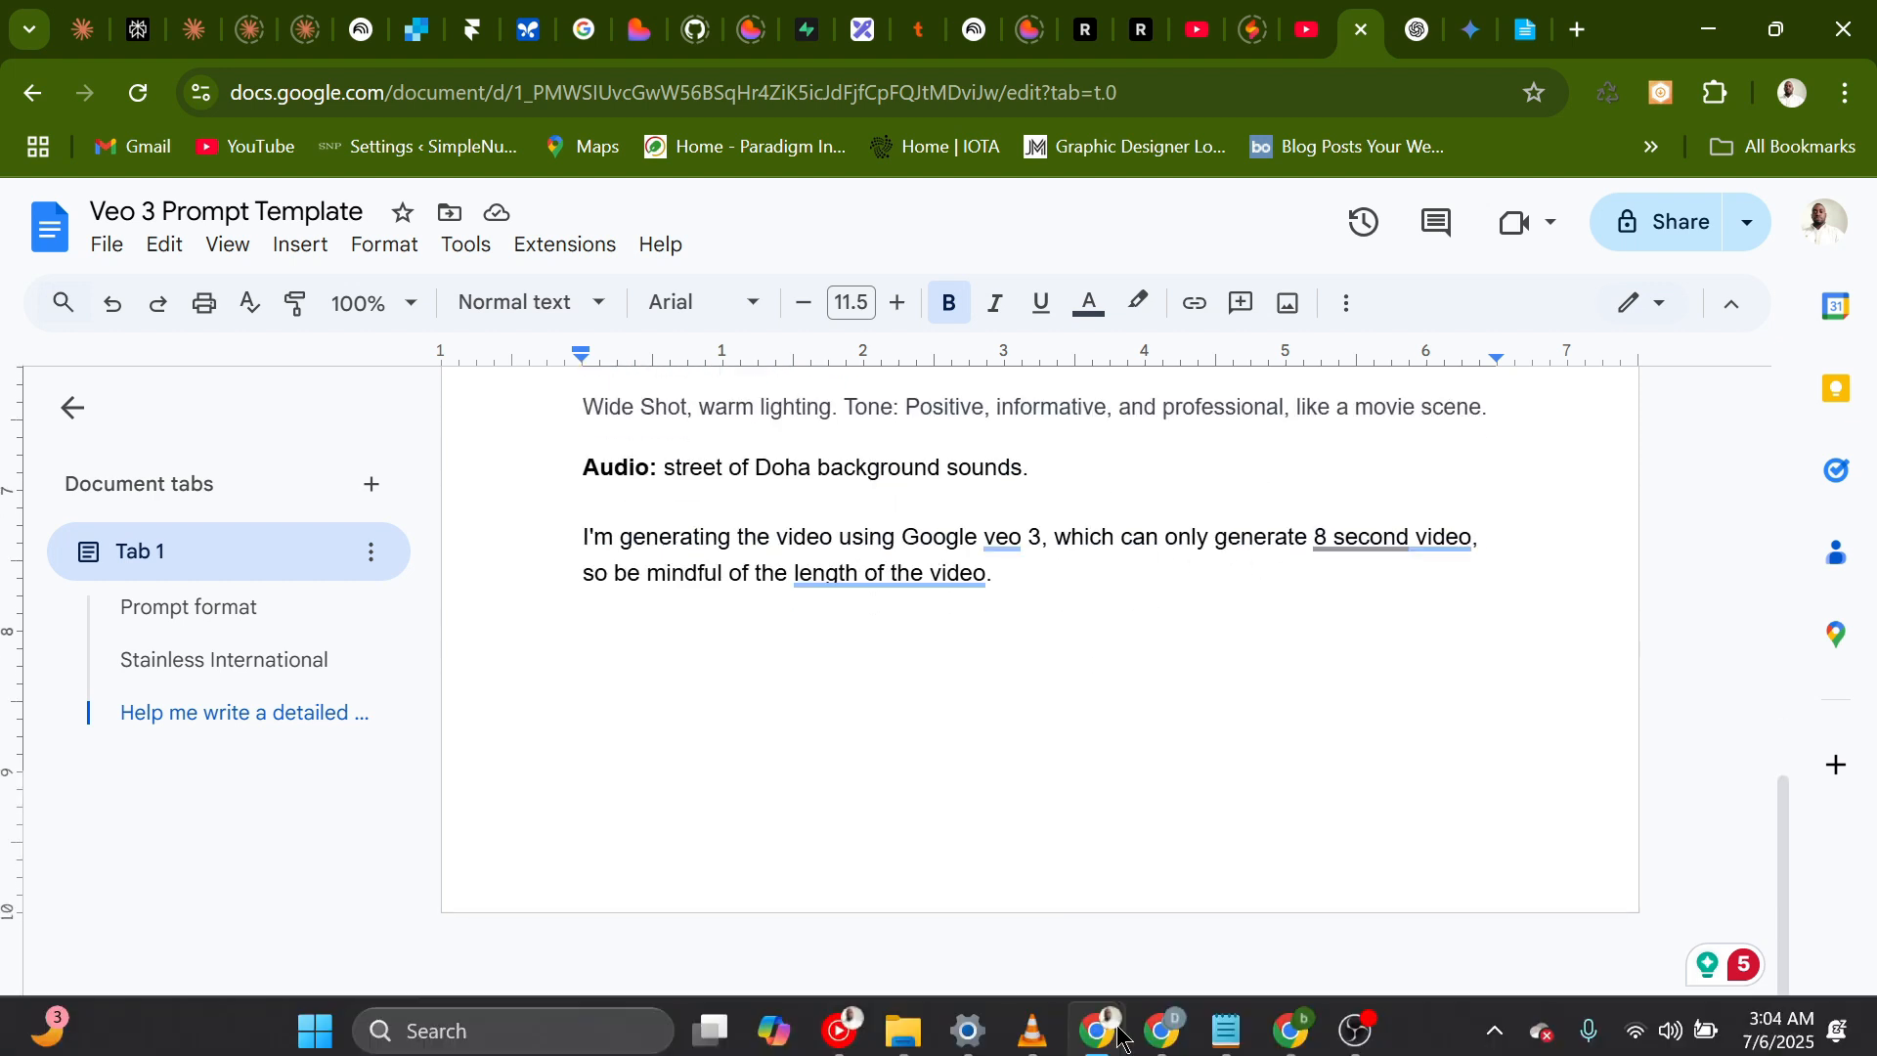
{"action": "left_click", "coordinate": [1376, 1017]}
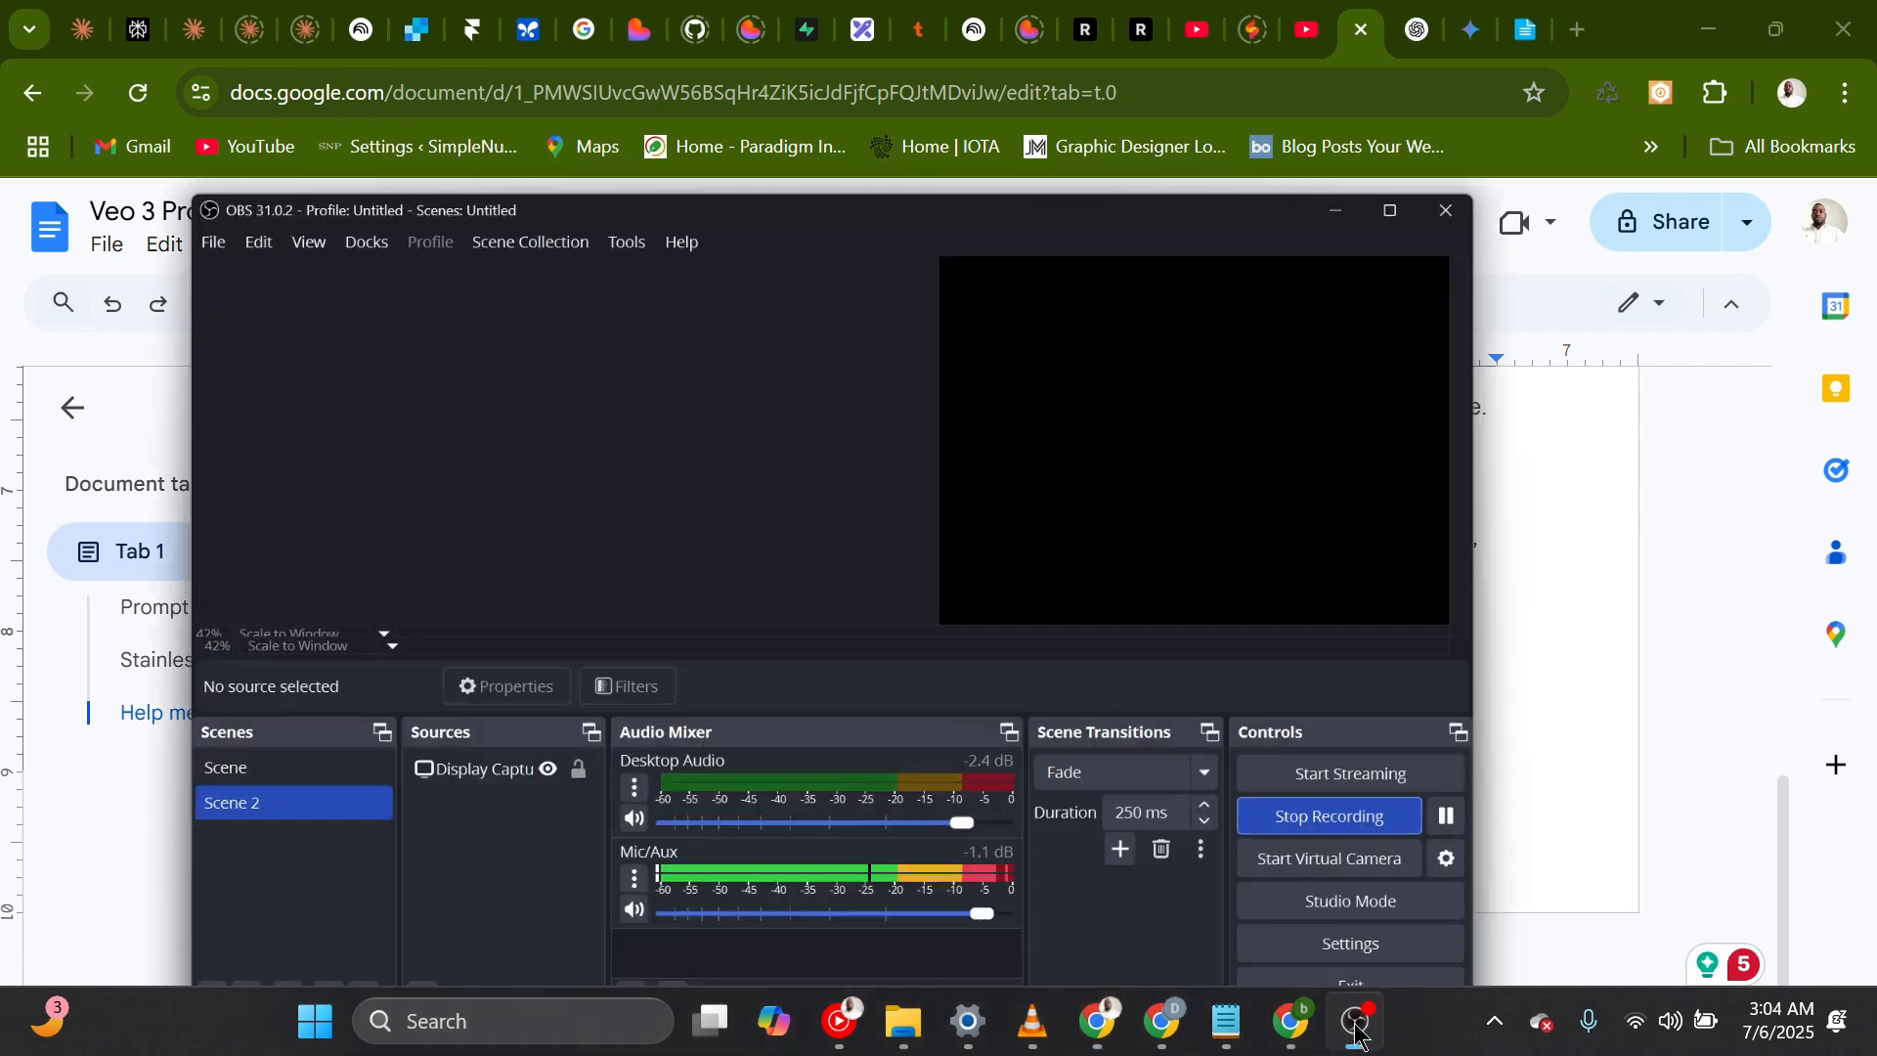
{"action": "left_click", "coordinate": [1359, 1022]}
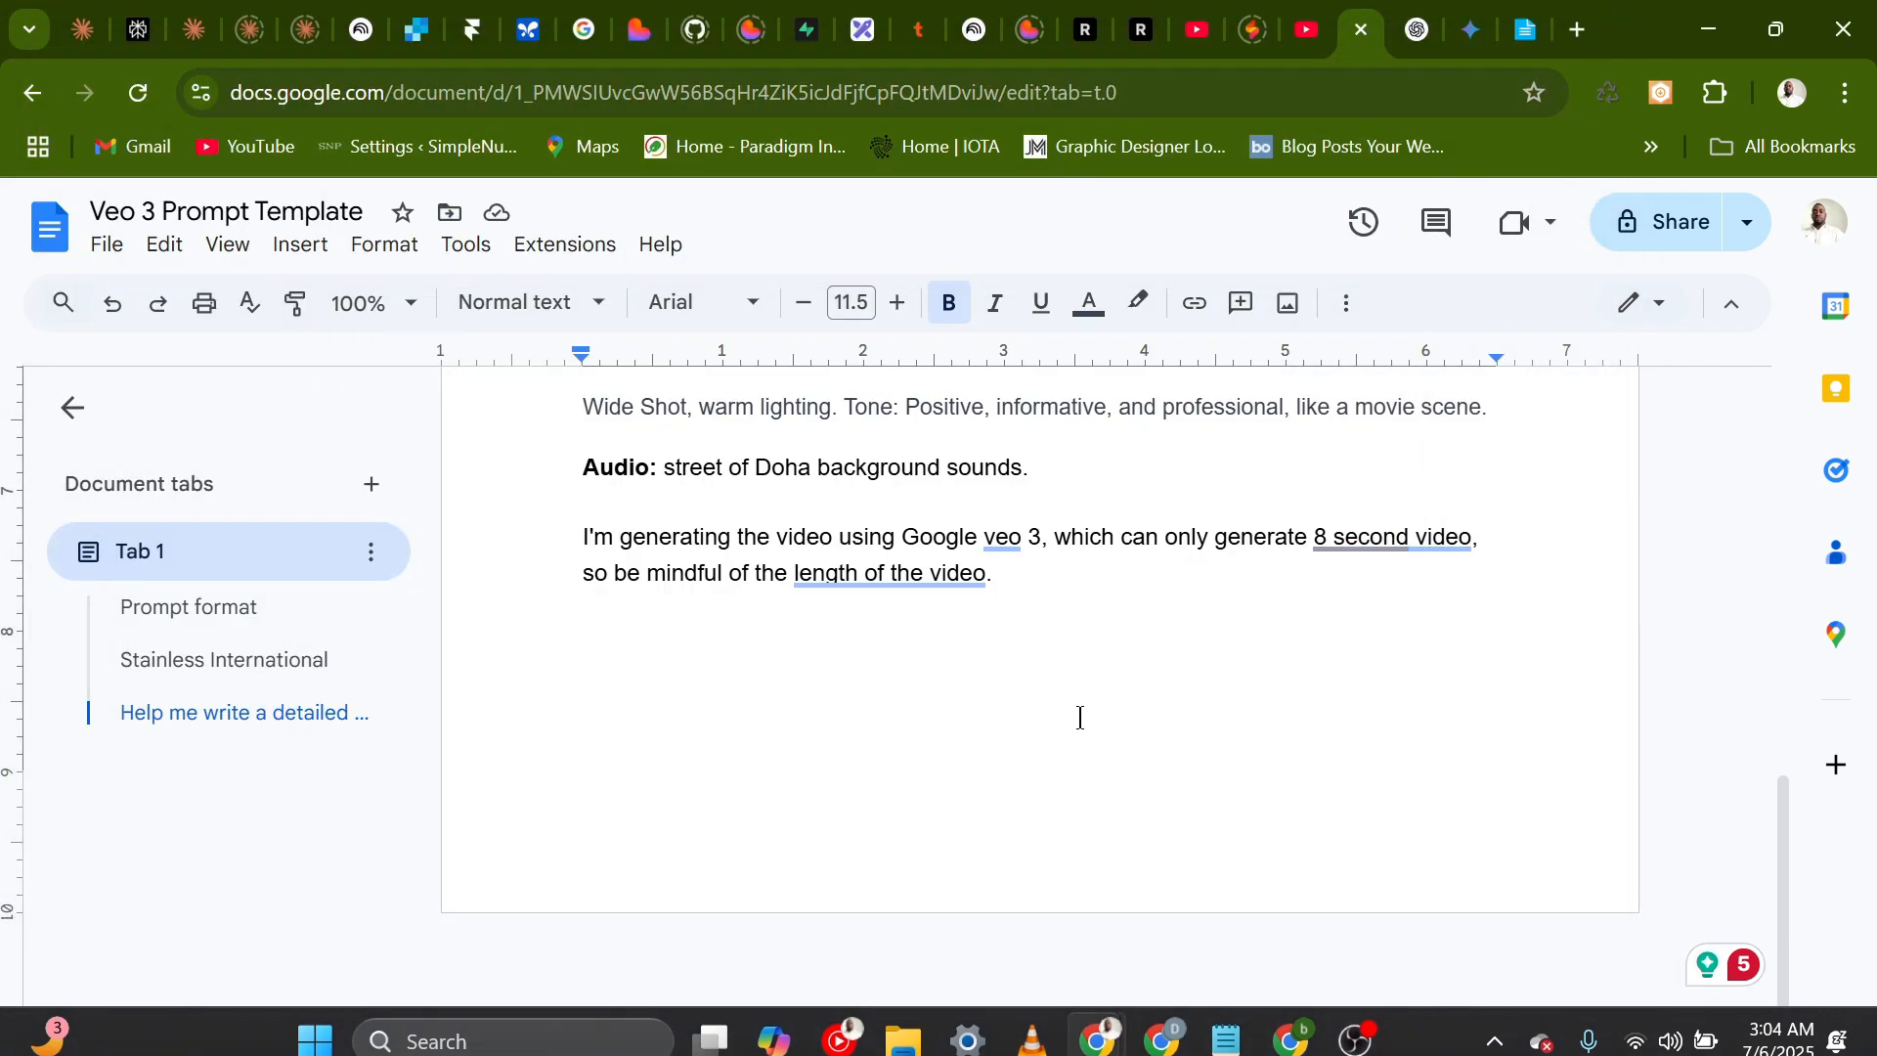
Reread the template from the Bright Street of Qatar scene line through Subjects, Action, Camera and Audio.
{"action": "scroll", "coordinate": [1154, 704], "scroll_direction": "up", "scroll_amount": 2}
{"action": "scroll", "coordinate": [801, 667], "scroll_direction": "up", "scroll_amount": 1}
{"action": "scroll", "coordinate": [875, 664], "scroll_direction": "down", "scroll_amount": 1}
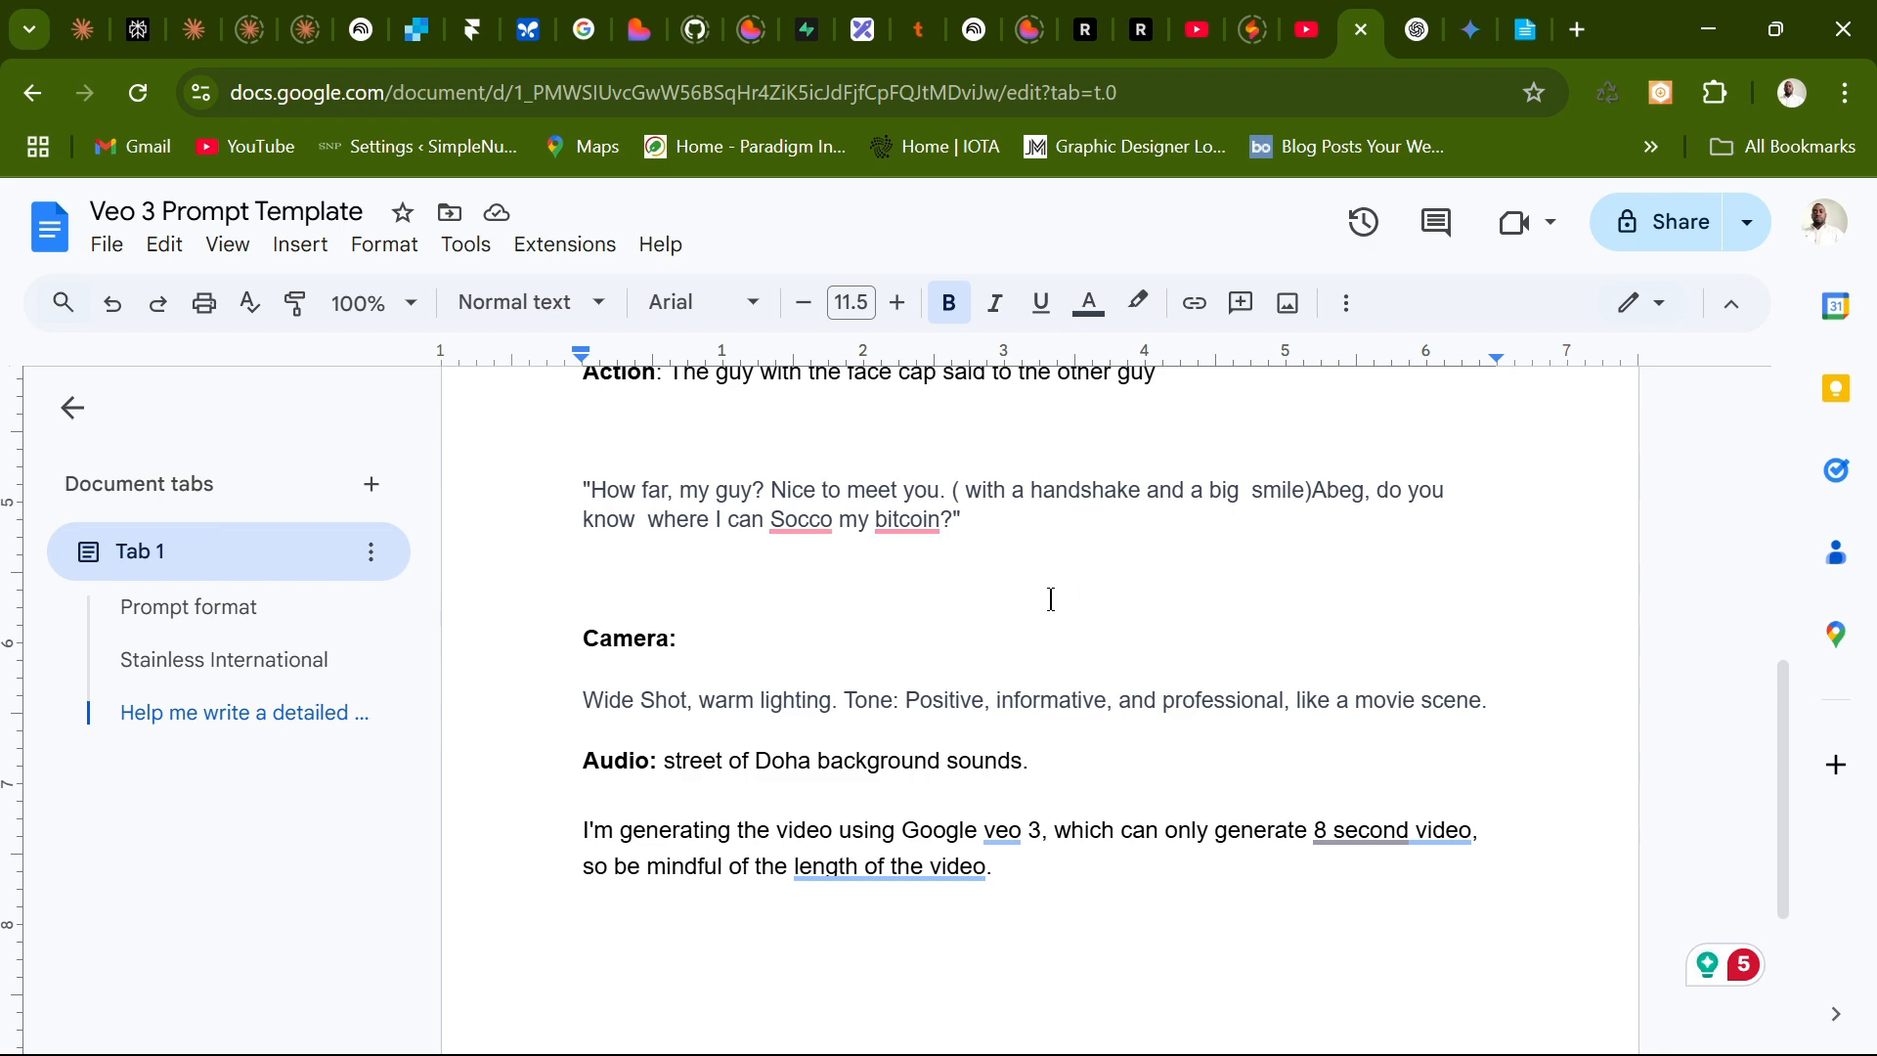
{"action": "scroll", "coordinate": [1166, 587], "scroll_direction": "down", "scroll_amount": 1}
{"action": "scroll", "coordinate": [1127, 590], "scroll_direction": "up", "scroll_amount": 3}
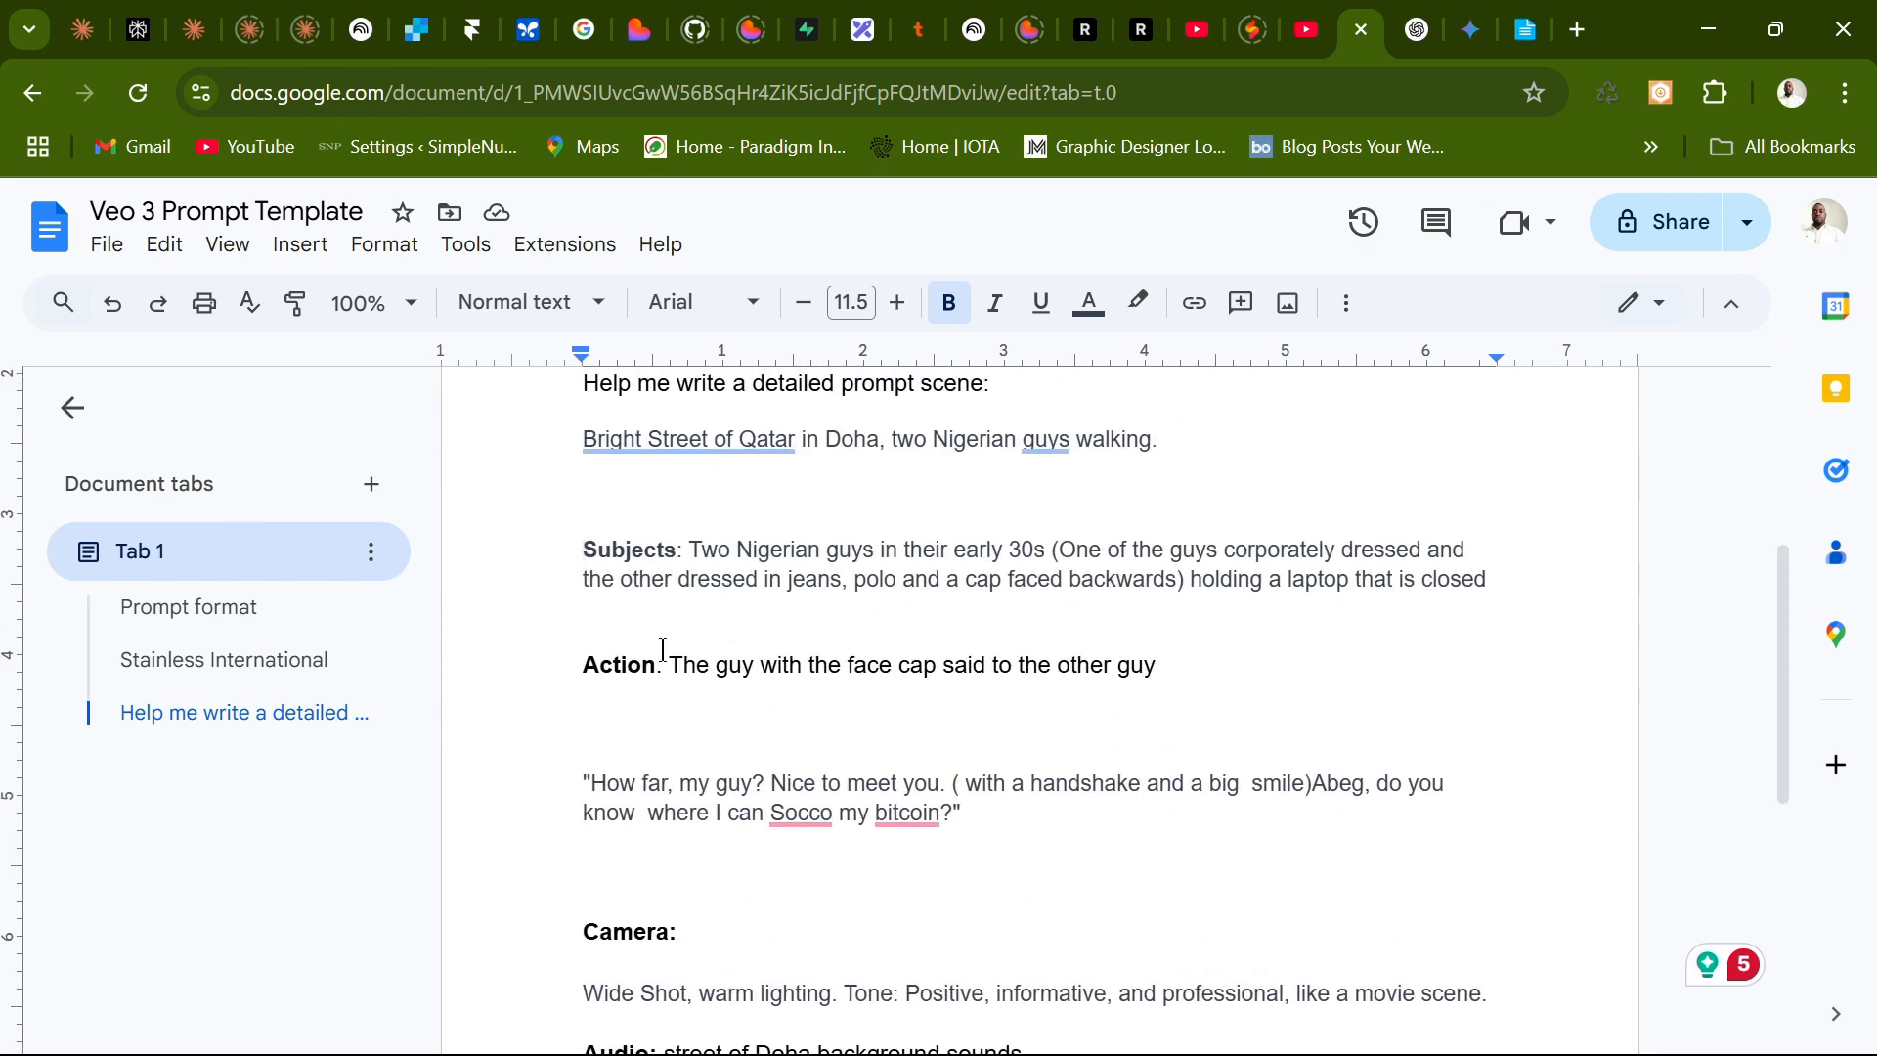
{"action": "scroll", "coordinate": [1399, 688], "scroll_direction": "down", "scroll_amount": 5}
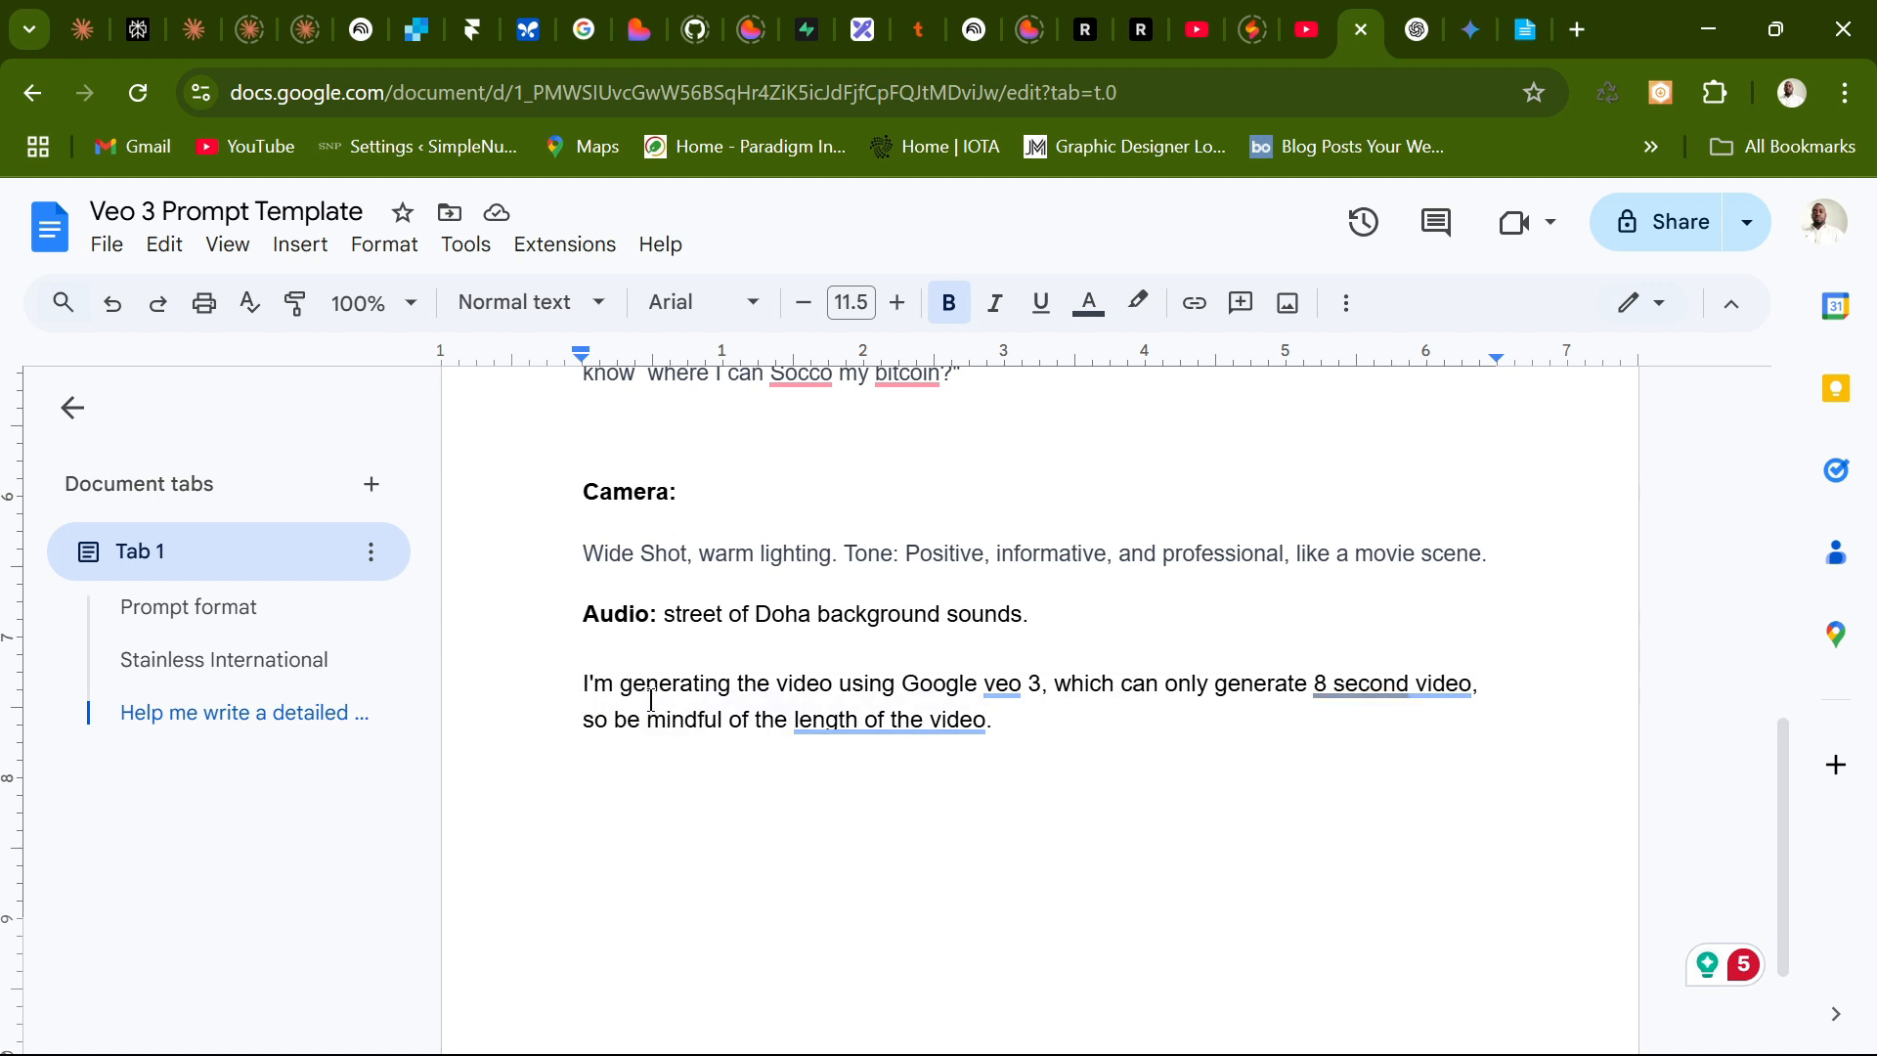
Highlight the template text from the closing note up to Subjects, view its beginning and clear the highlight.
{"action": "left_click_drag", "start_coordinate": [1073, 748], "coordinate": [621, 383]}
{"action": "scroll", "coordinate": [1310, 700], "scroll_direction": "up", "scroll_amount": 6}
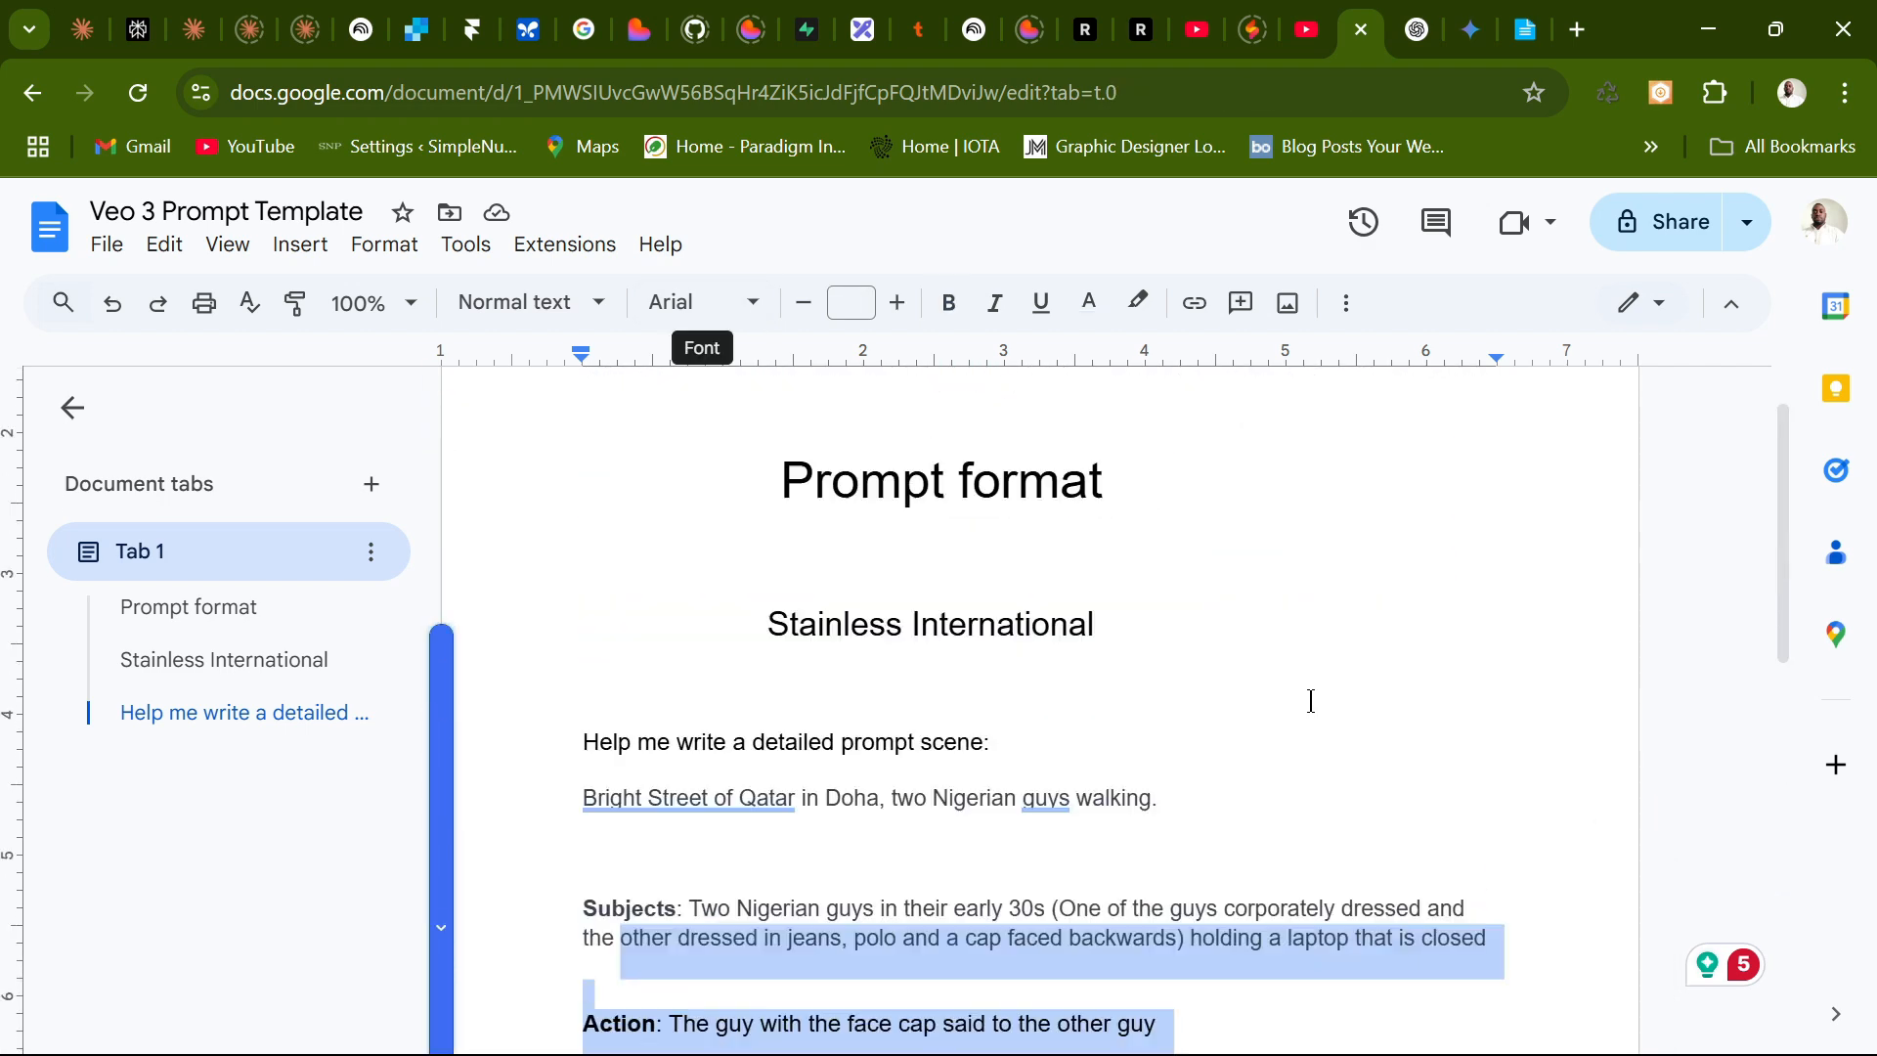
{"action": "left_click", "coordinate": [1236, 675]}
{"action": "scroll", "coordinate": [1199, 750], "scroll_direction": "down", "scroll_amount": 10}
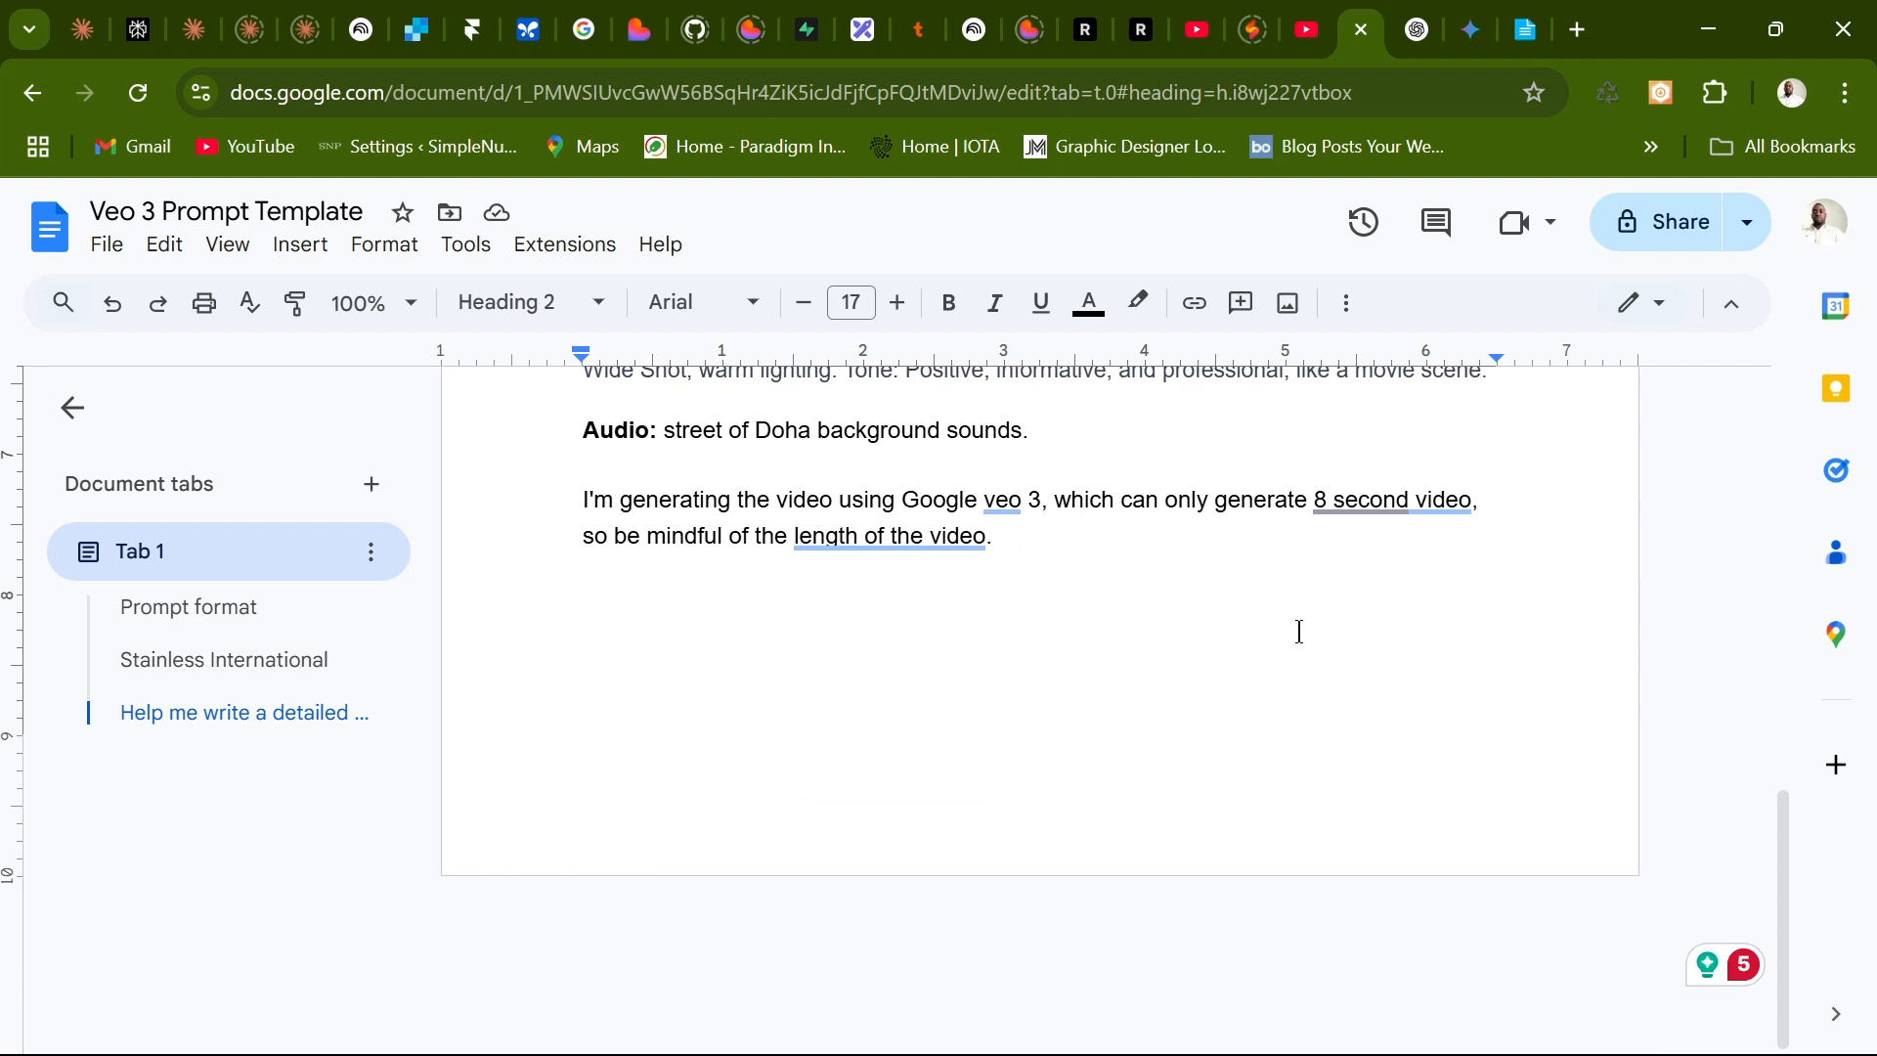
Examine the closing note about Google Veo 3's 8 second video limit and go back up to the scene description.
{"action": "triple_click", "coordinate": [713, 527]}
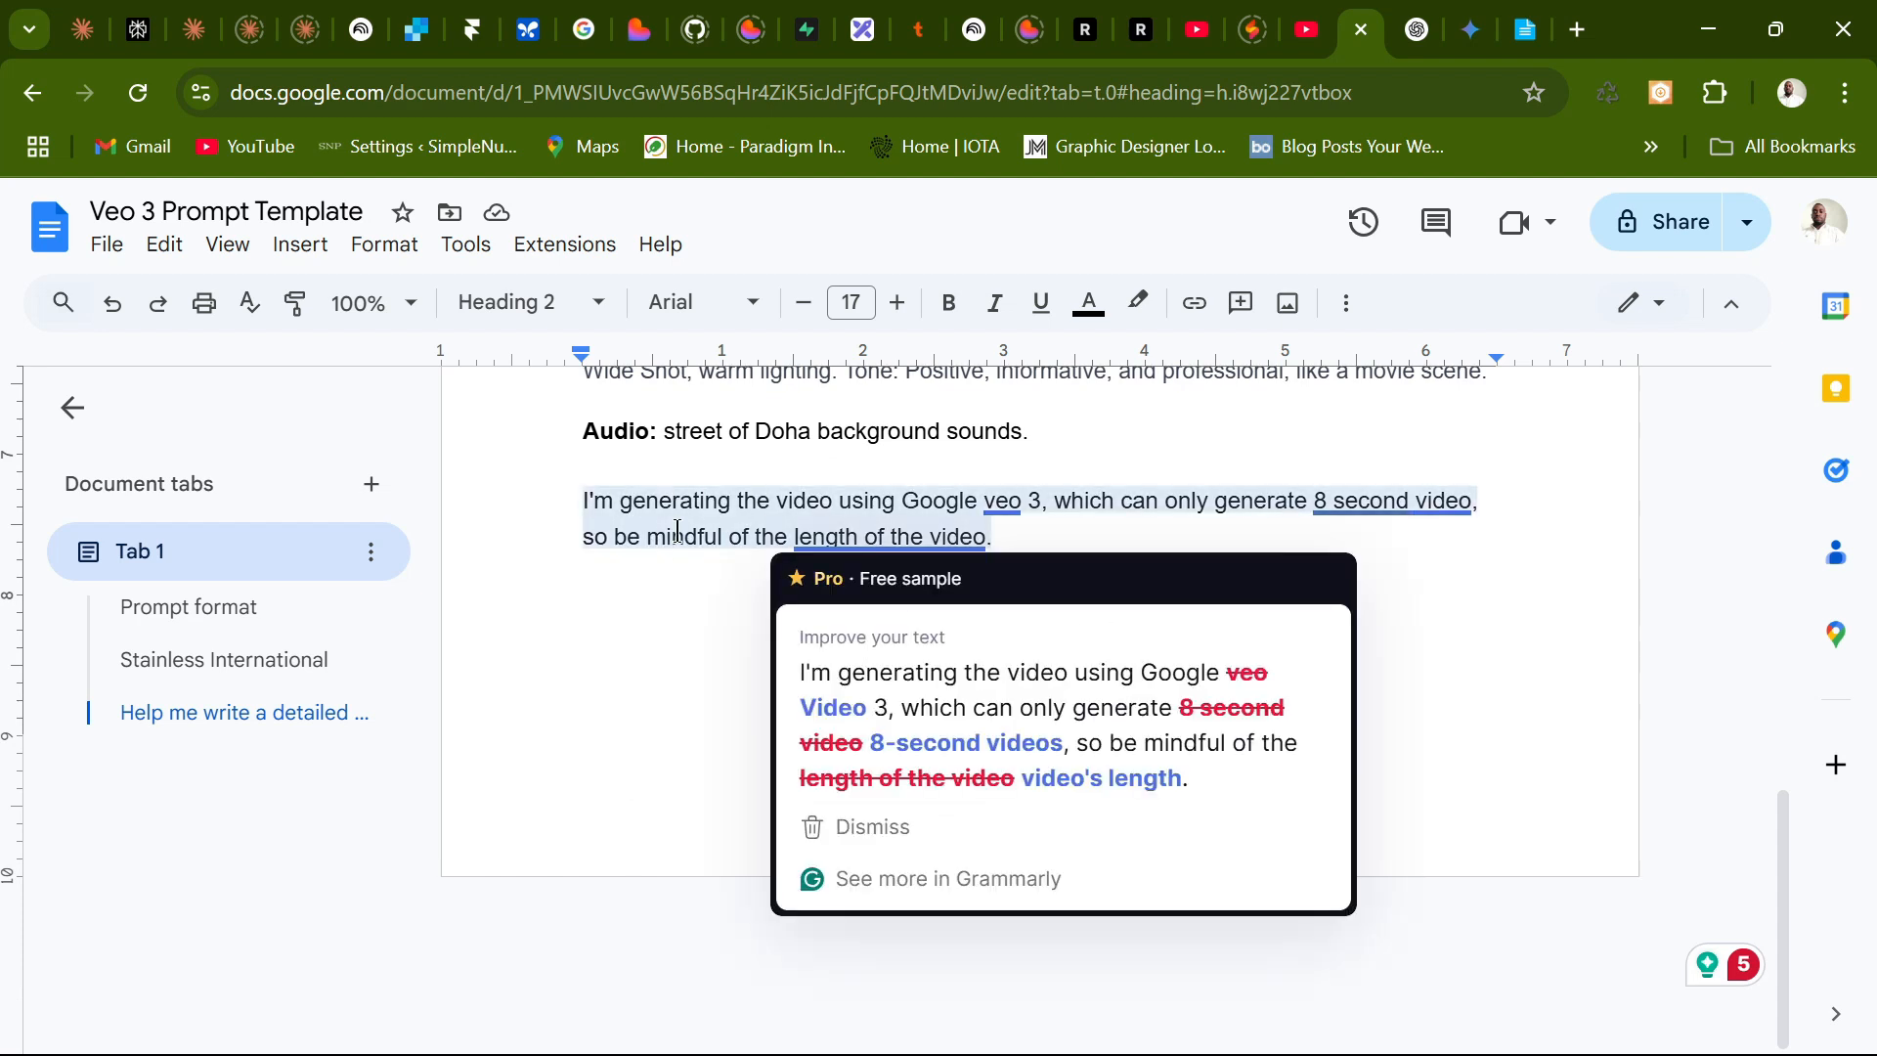
{"action": "left_click", "coordinate": [680, 503]}
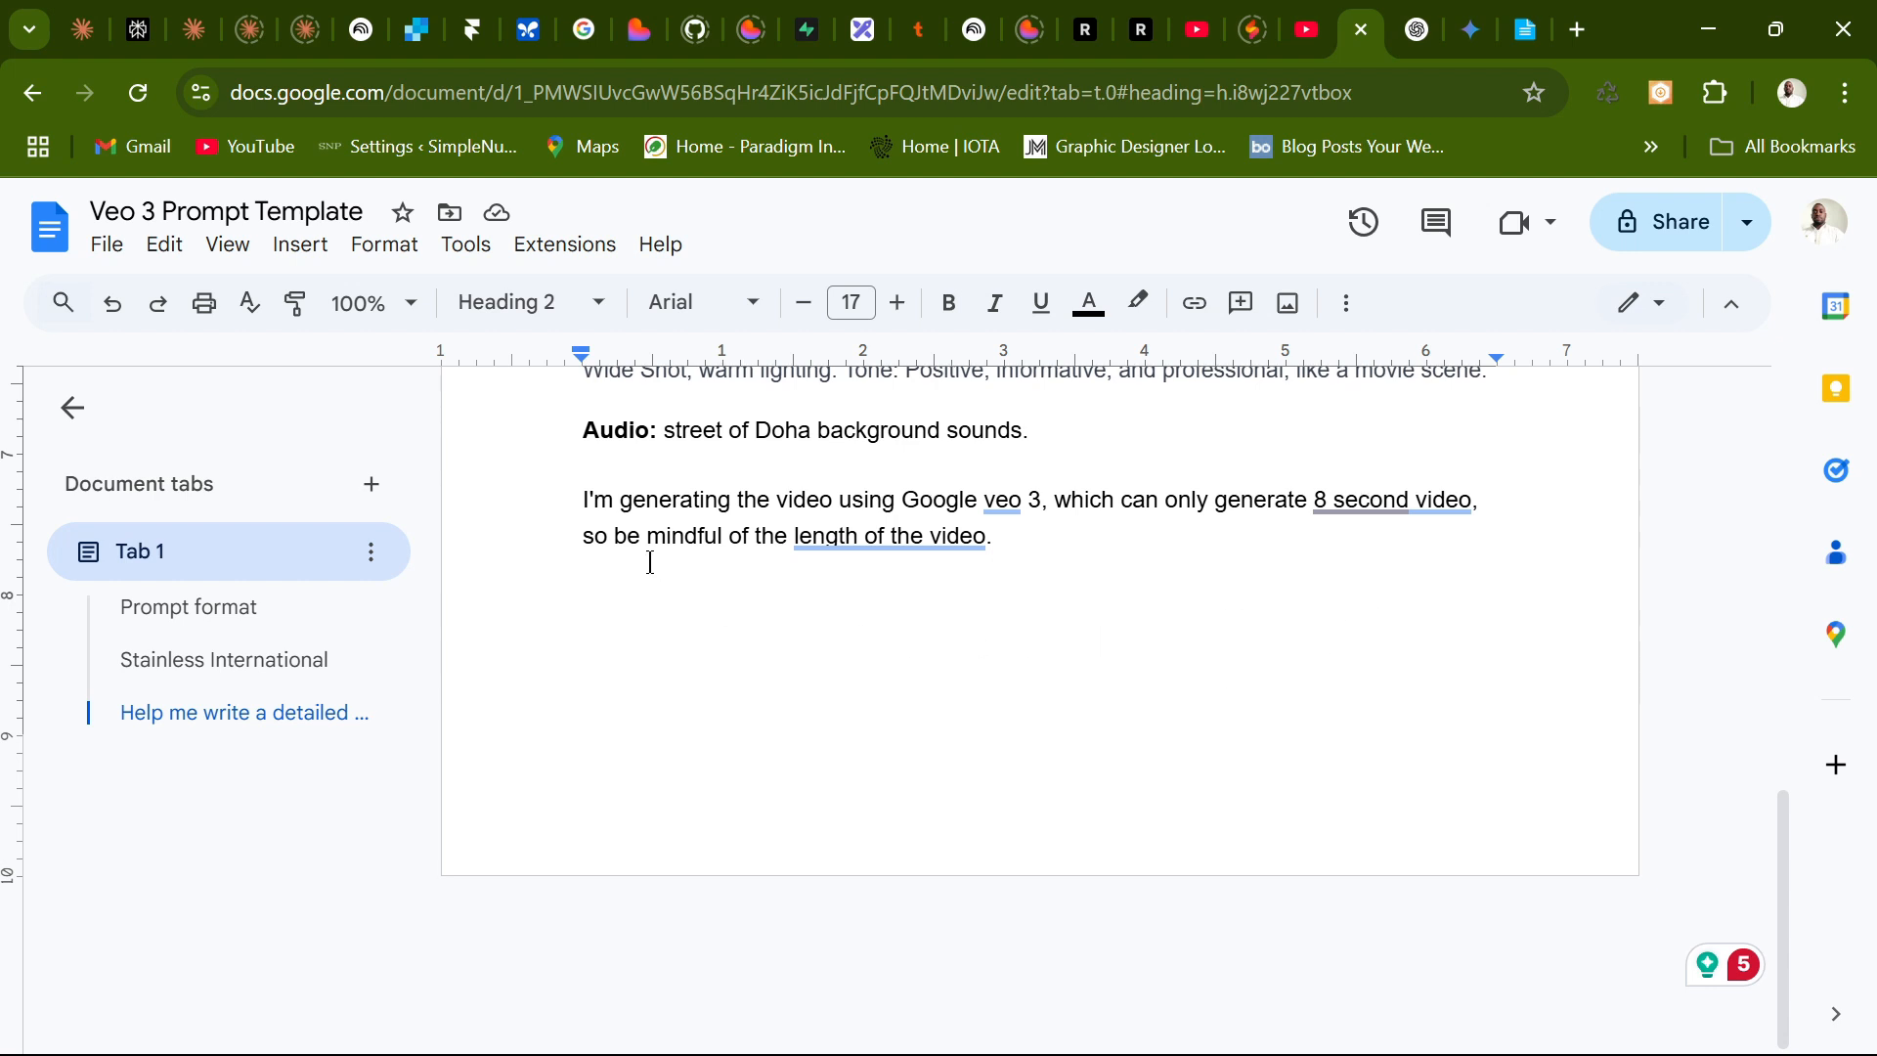
{"action": "mouse_move", "coordinate": [936, 549]}
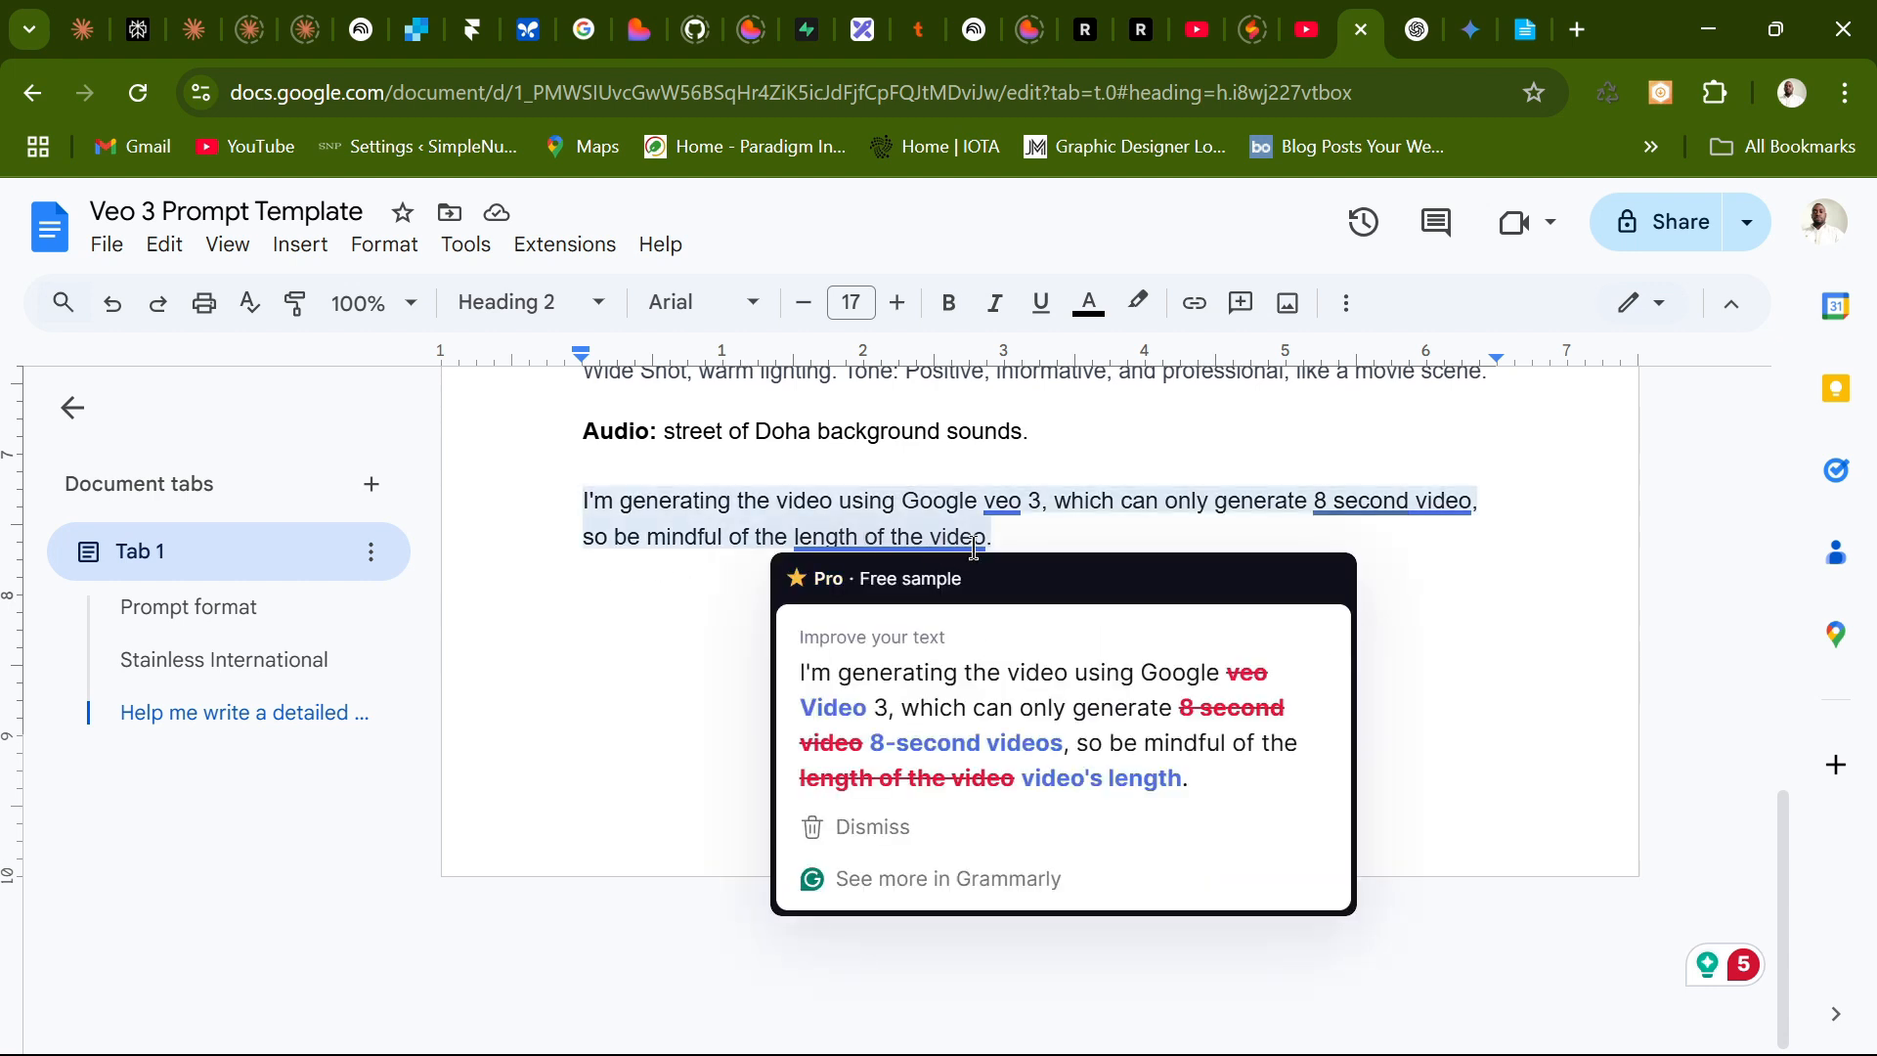
{"action": "left_click", "coordinate": [1094, 628]}
{"action": "scroll", "coordinate": [1093, 629], "scroll_direction": "up", "scroll_amount": 15}
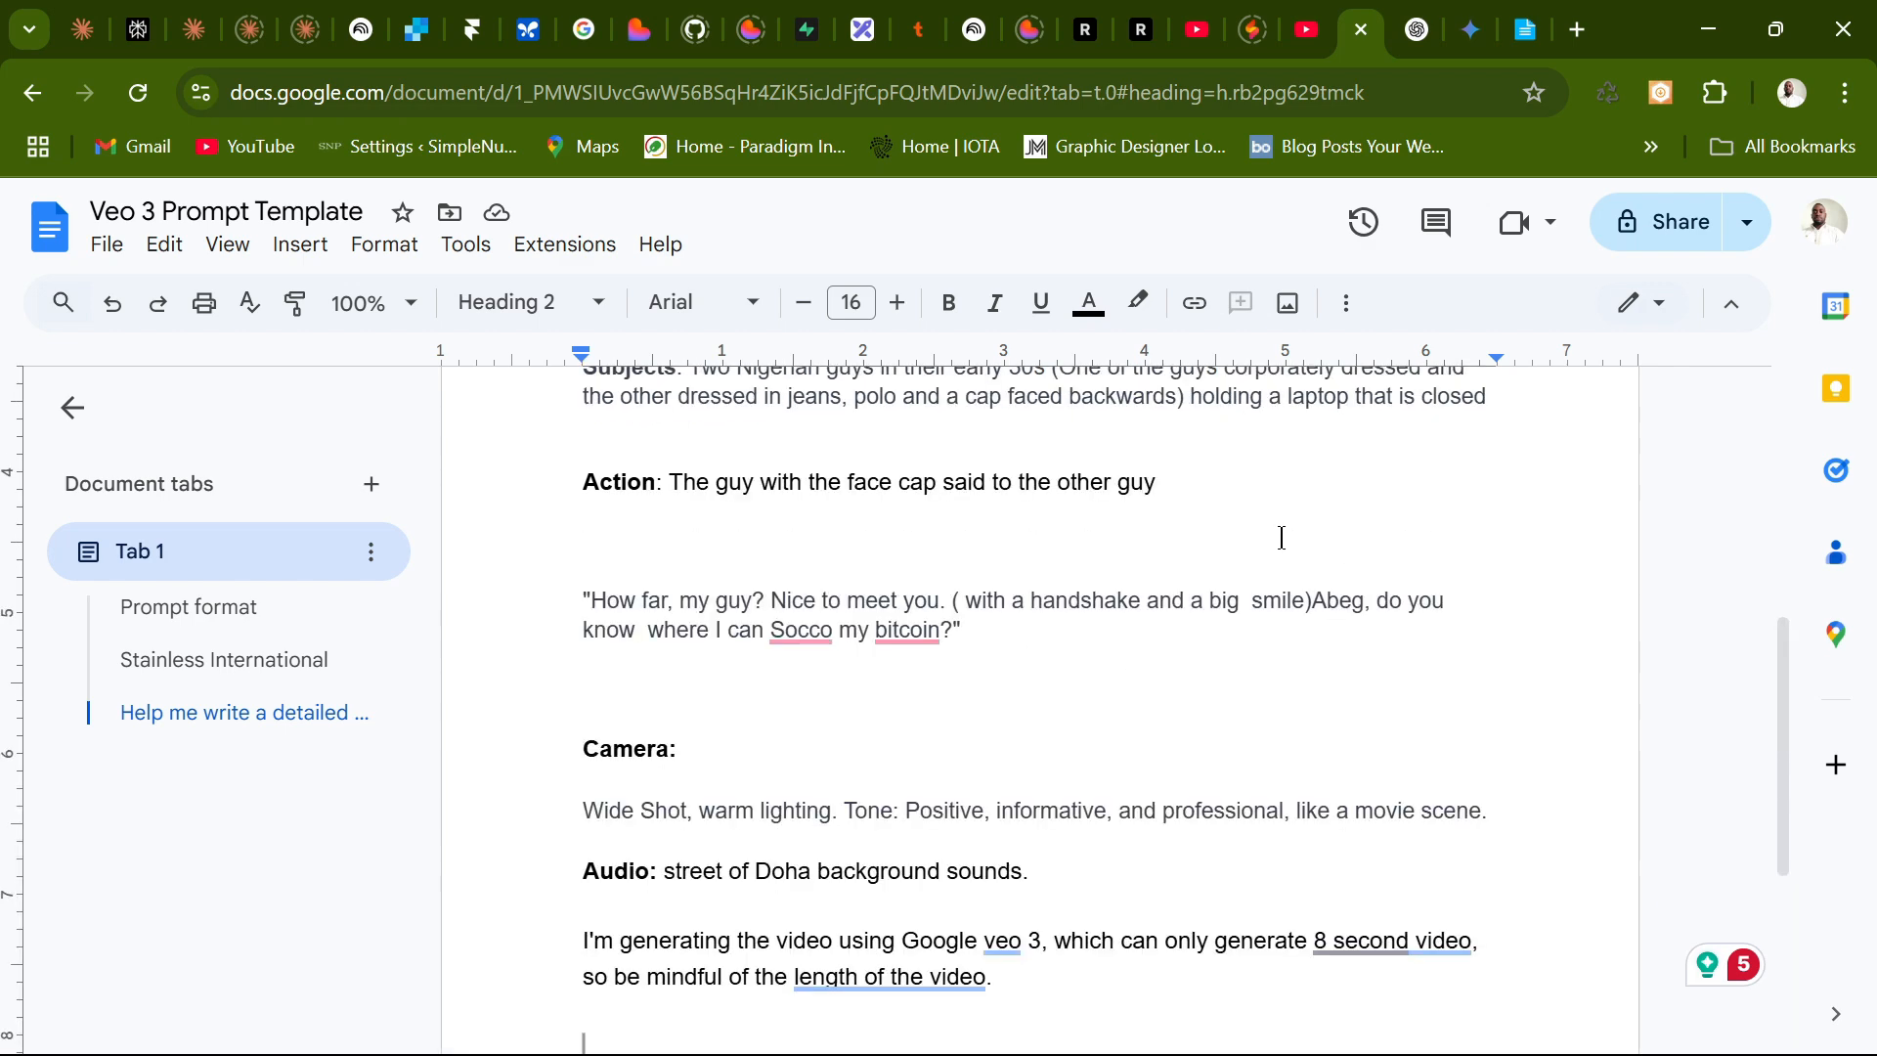
{"action": "scroll", "coordinate": [1232, 563], "scroll_direction": "down", "scroll_amount": 5}
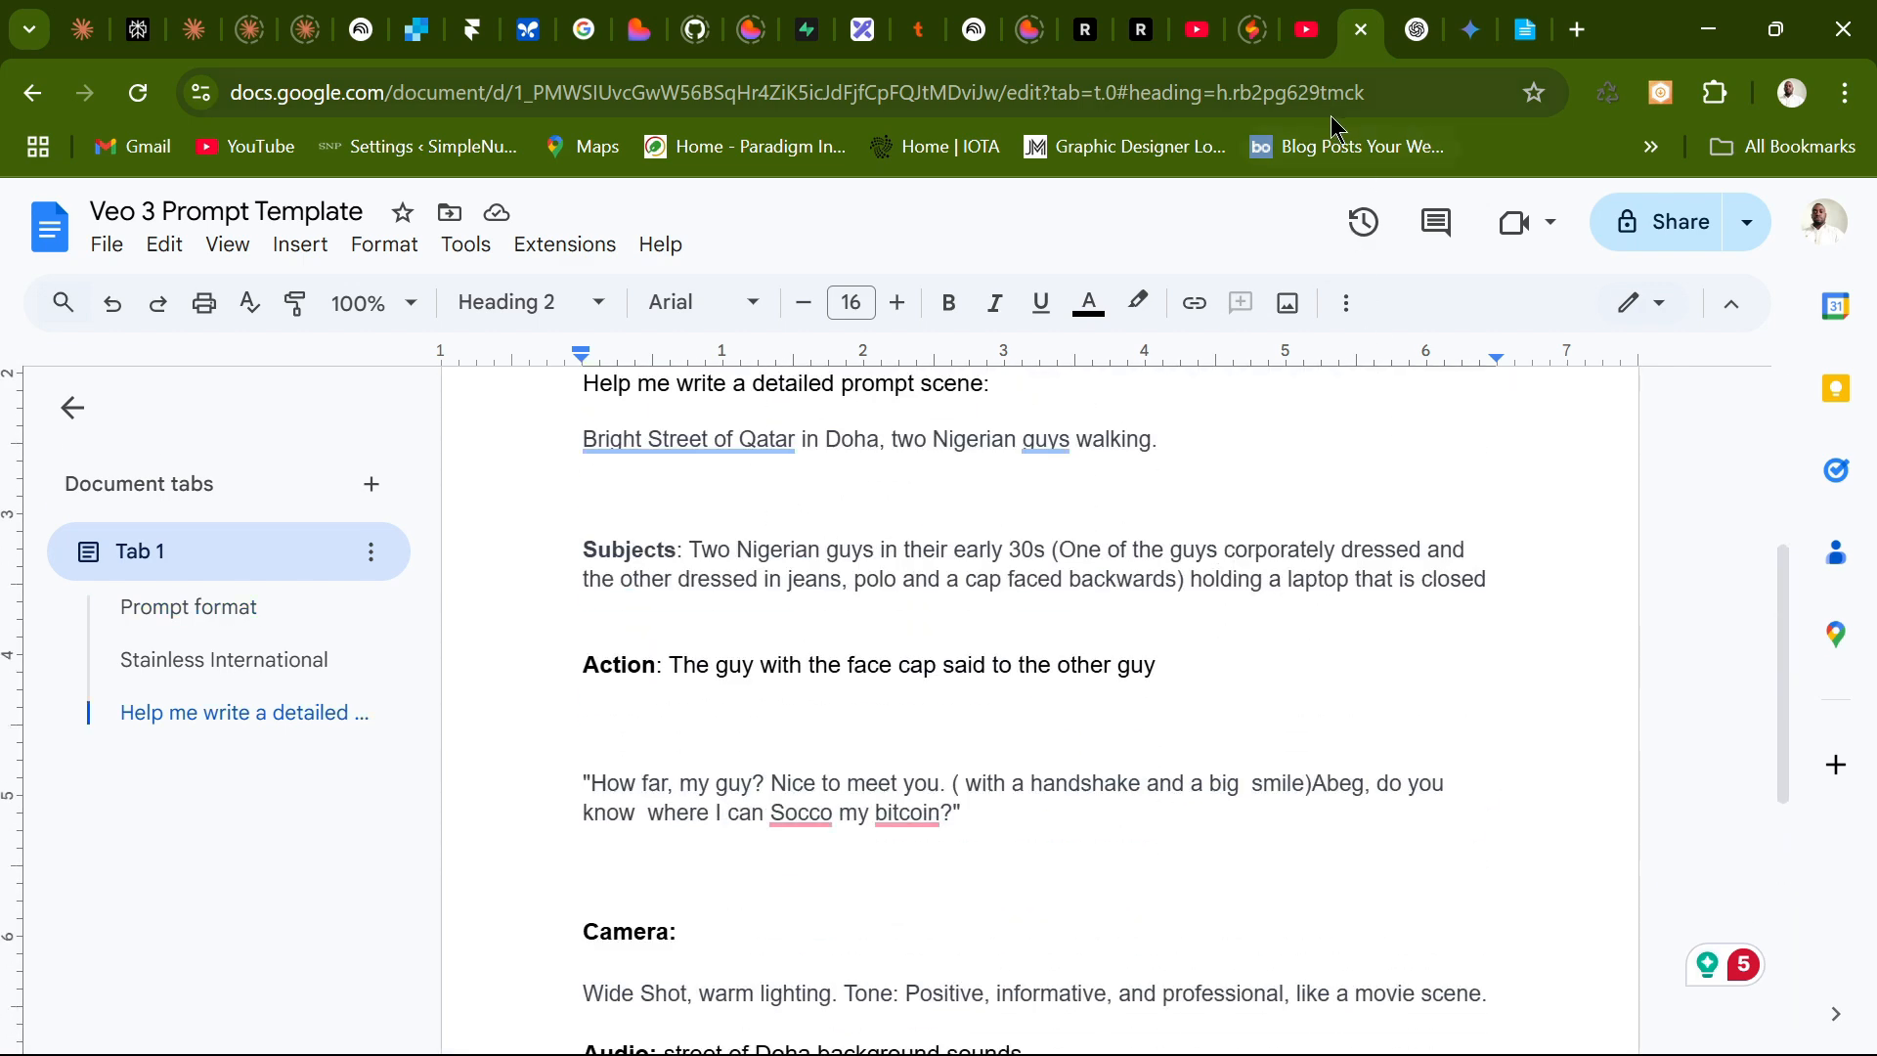
Open the Bitcoin Inquiry in Doha chat in ChatGPT and read the scene request based on the template.
{"action": "left_click", "coordinate": [1412, 31]}
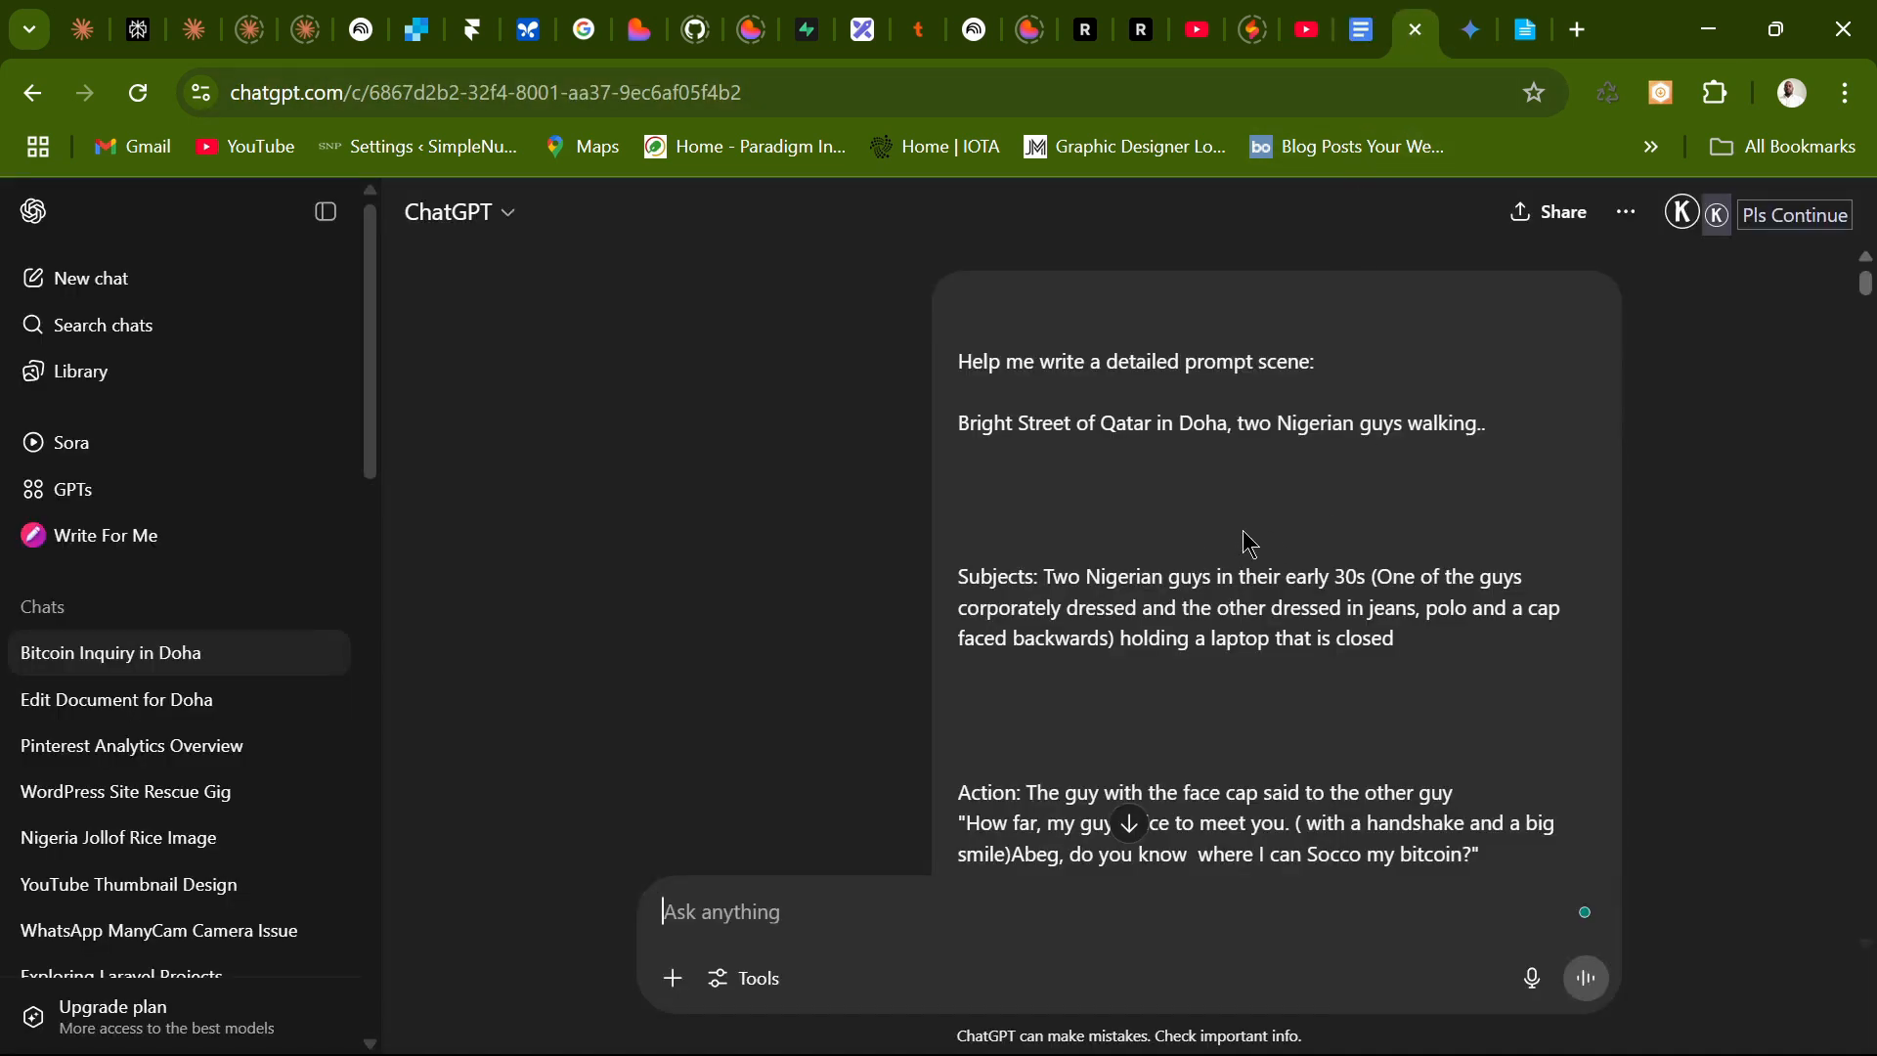
{"action": "scroll", "coordinate": [1261, 518], "scroll_direction": "down", "scroll_amount": 5}
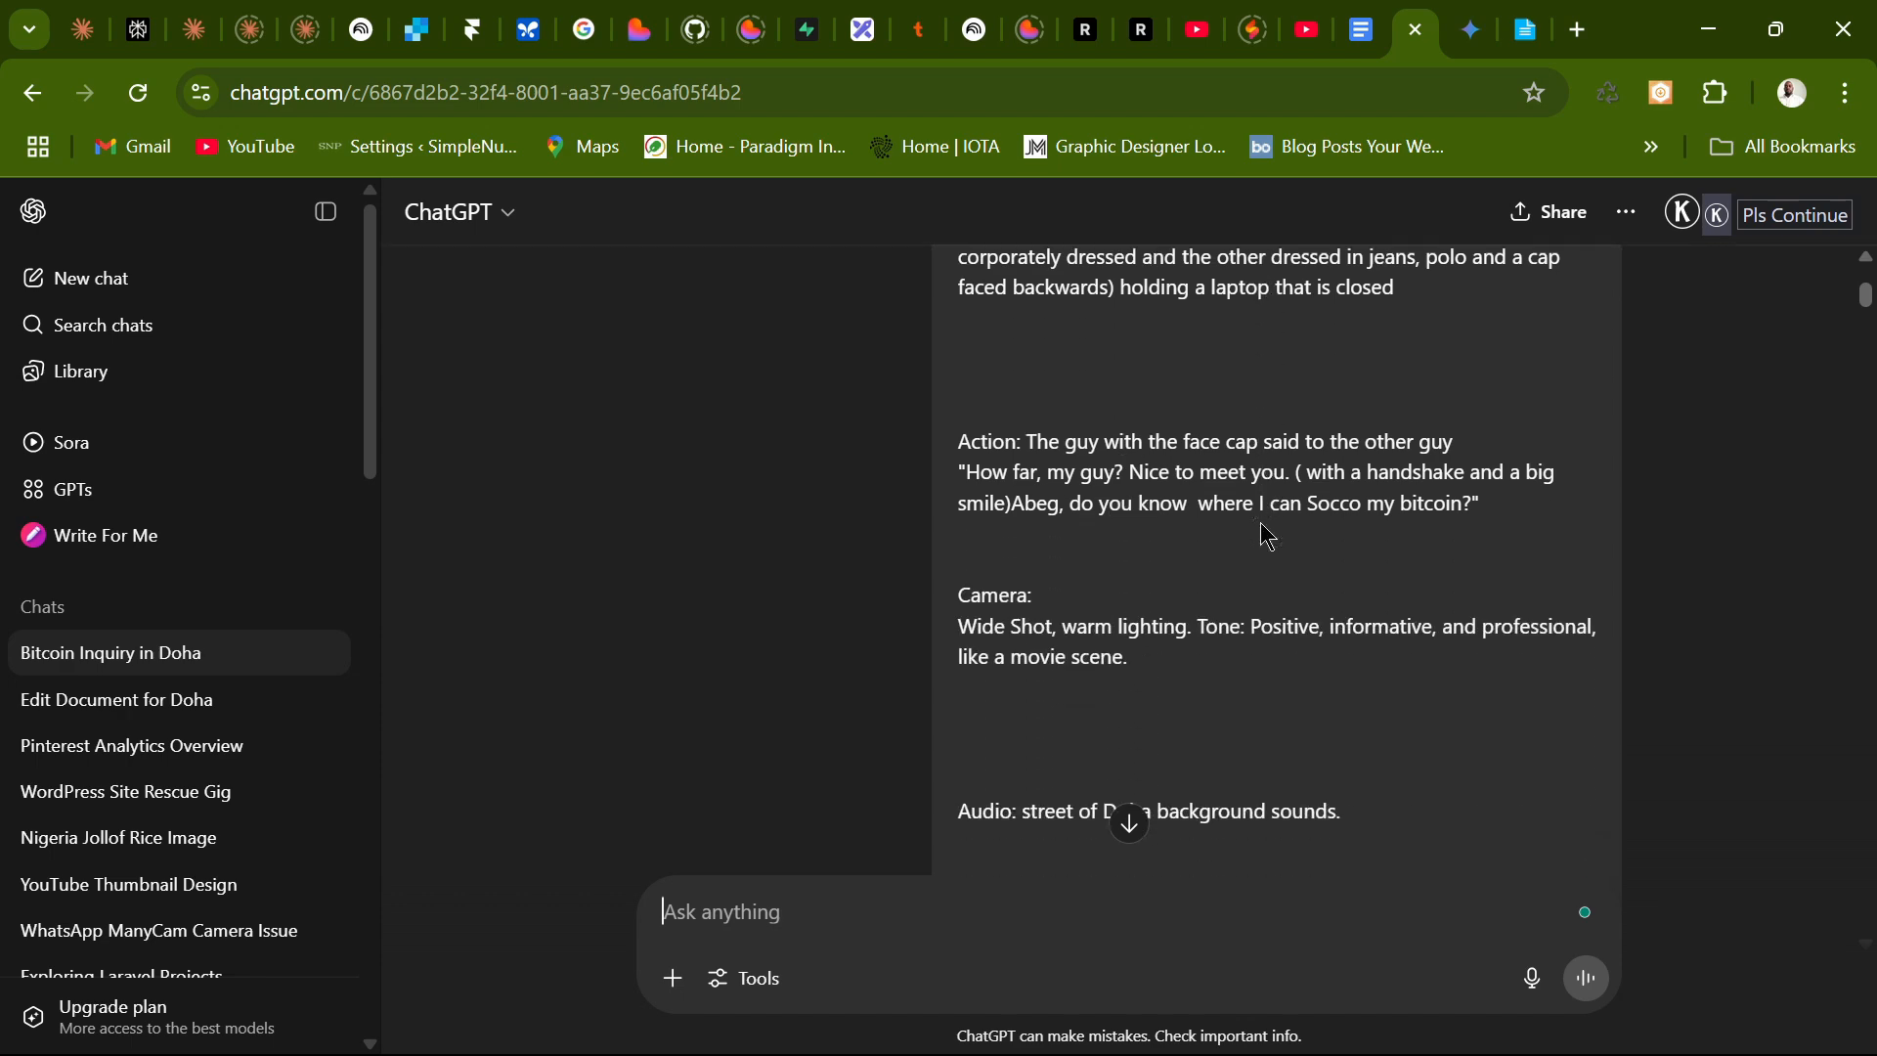
{"action": "scroll", "coordinate": [1265, 523], "scroll_direction": "up", "scroll_amount": 5}
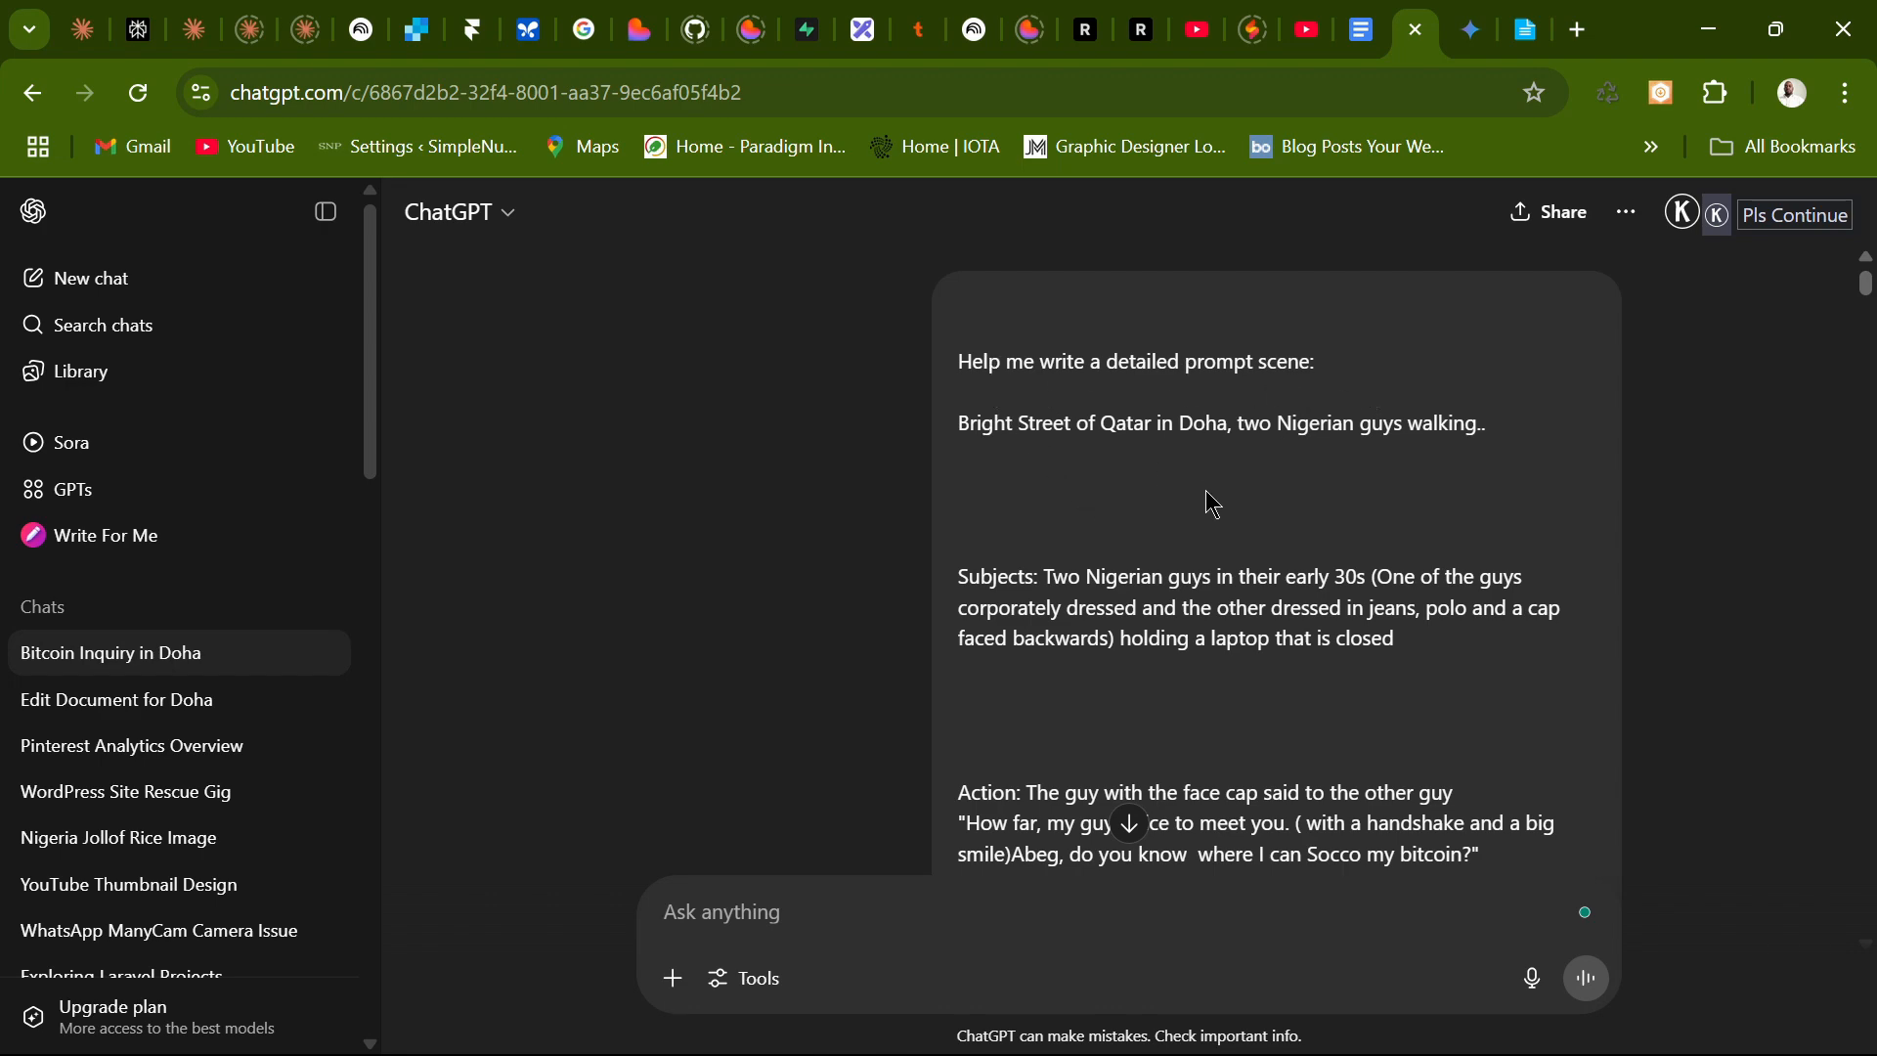
{"action": "scroll", "coordinate": [1208, 503], "scroll_direction": "down", "scroll_amount": 3}
{"action": "scroll", "coordinate": [1191, 437], "scroll_direction": "up", "scroll_amount": 3}
{"action": "scroll", "coordinate": [1263, 518], "scroll_direction": "down", "scroll_amount": 5}
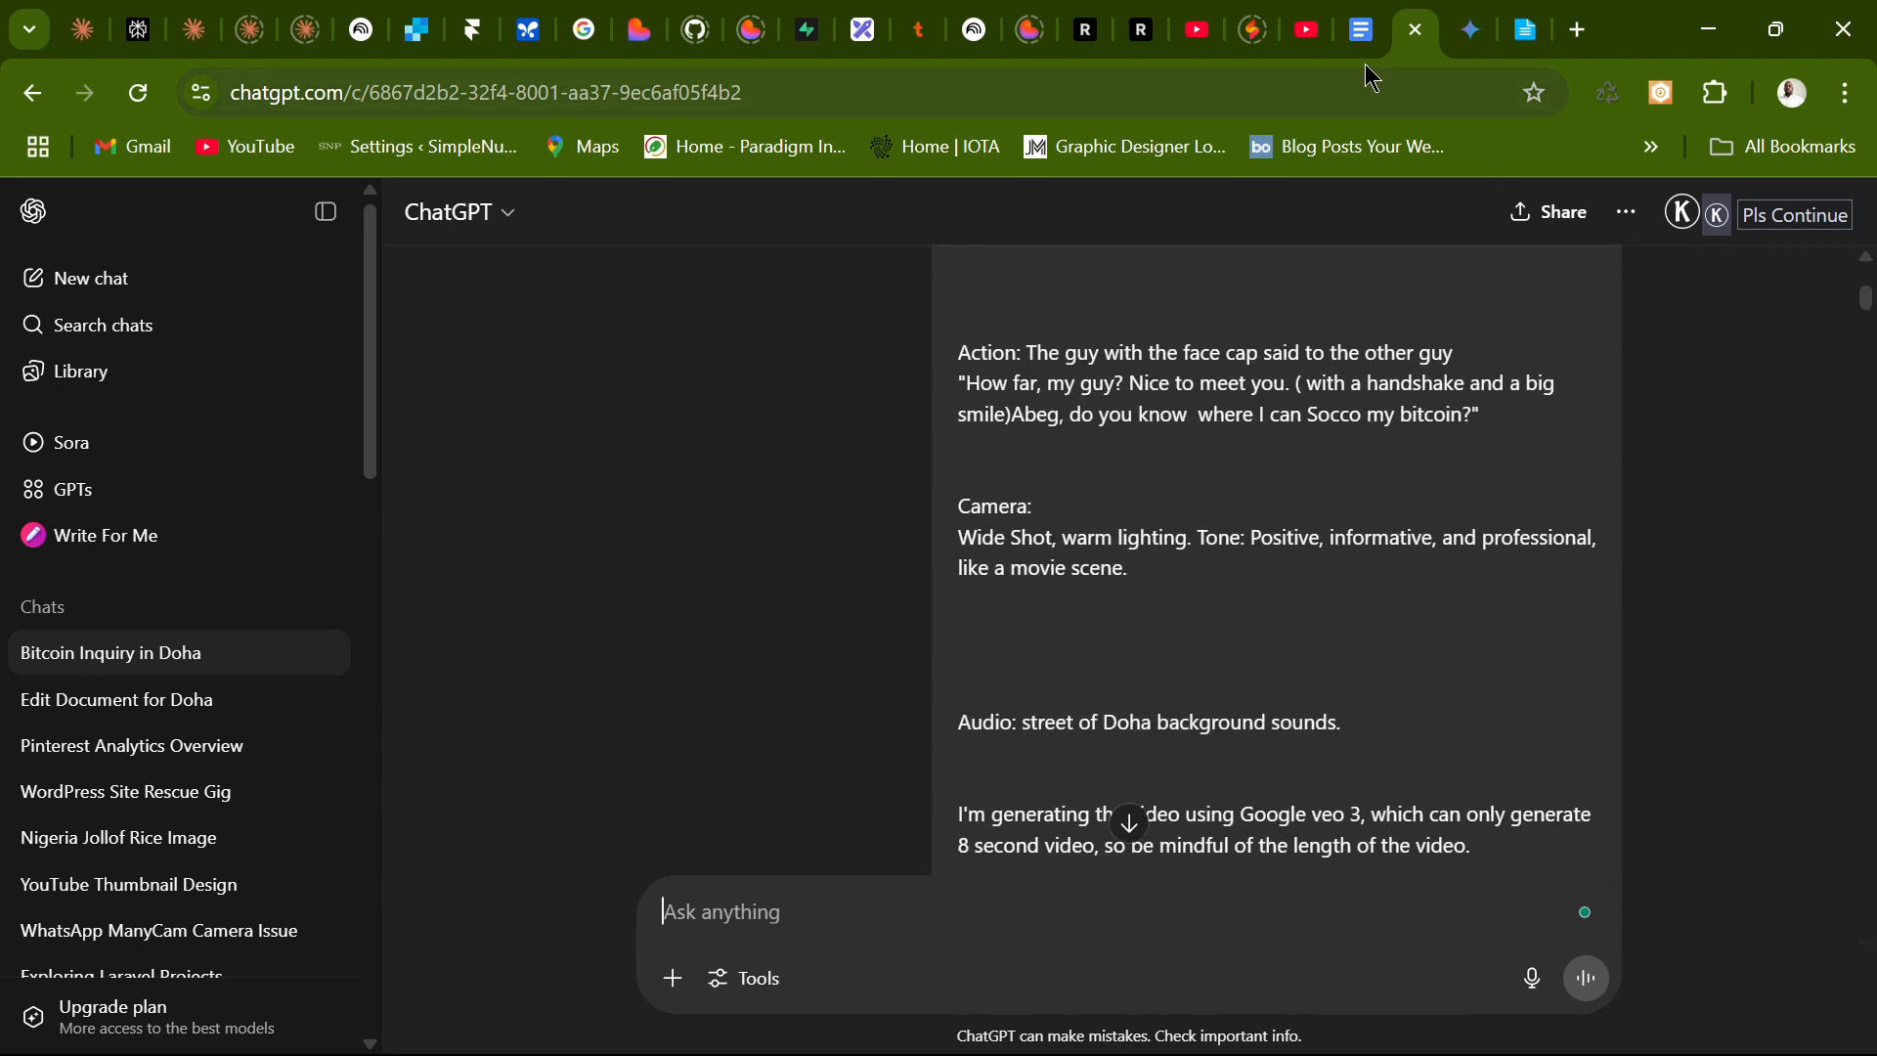
Compare the chat request with the template document, and read its closing recommendations and one-minute ad lines and the start of the reply.
{"action": "left_click", "coordinate": [1362, 31]}
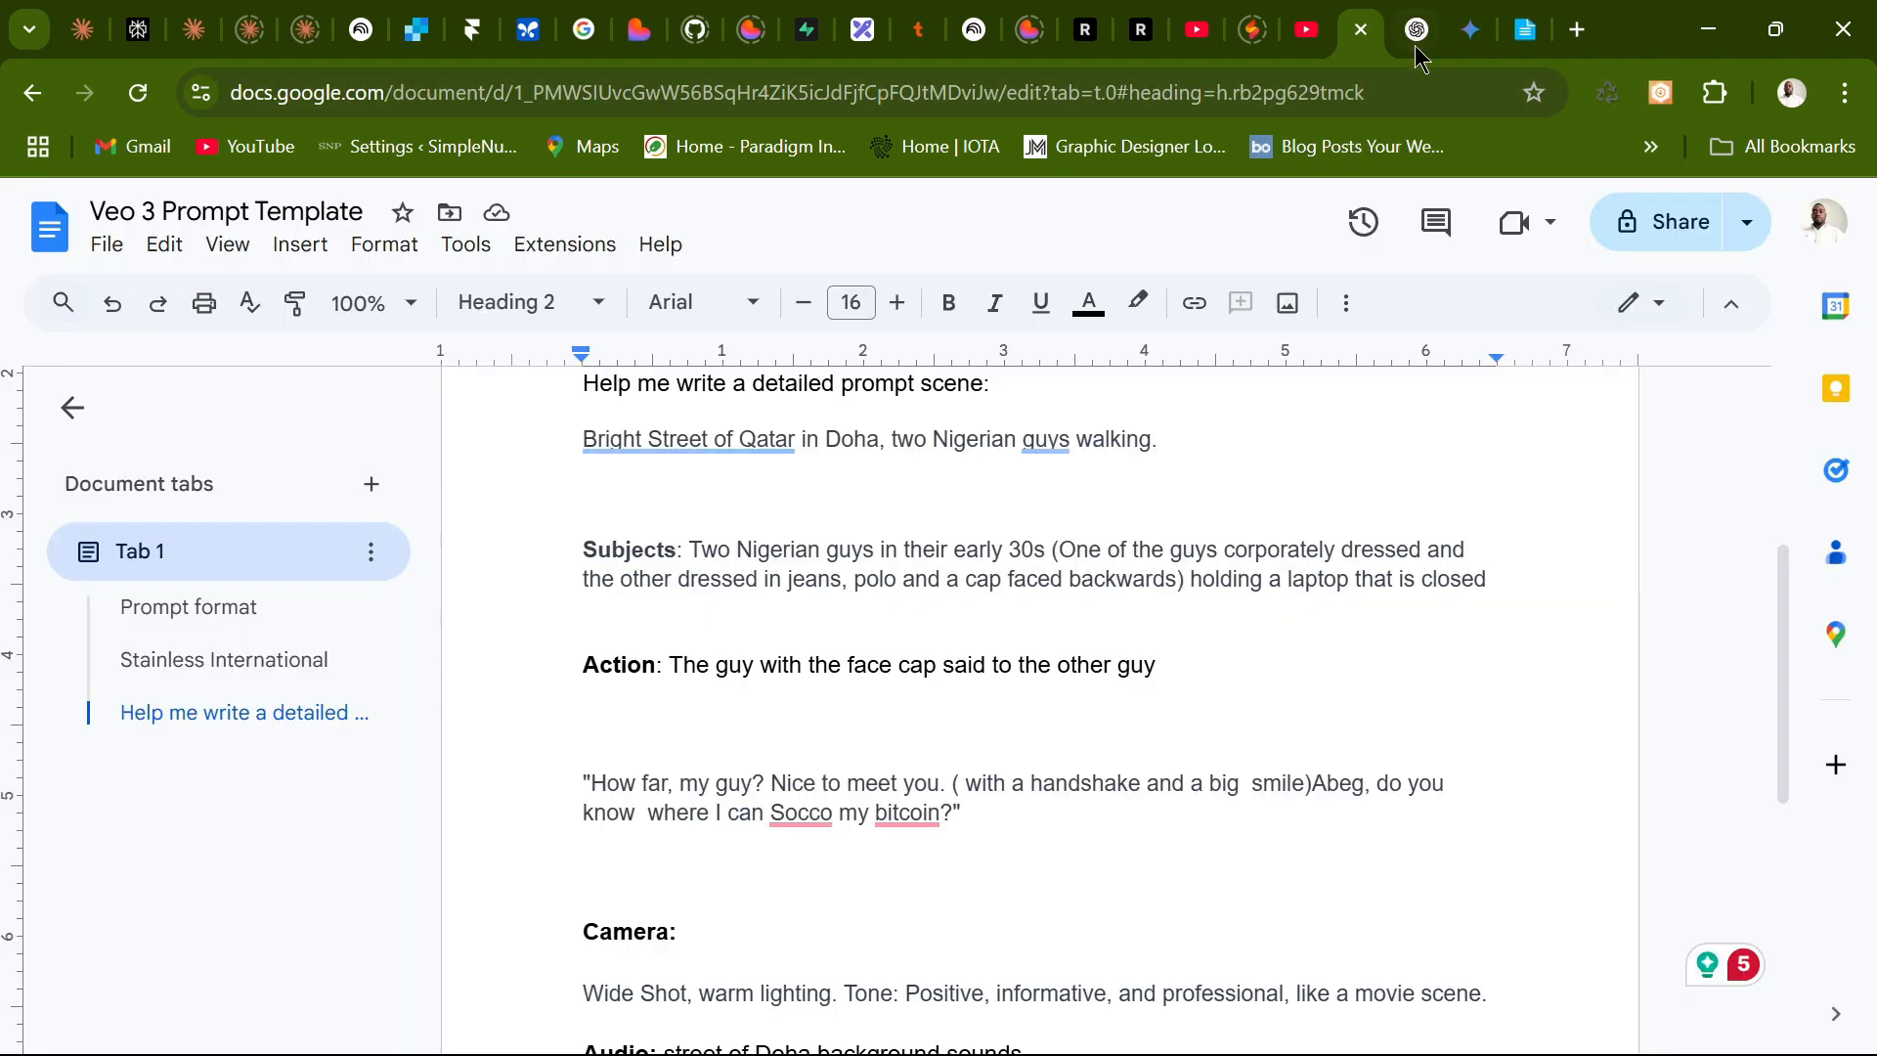
{"action": "left_click", "coordinate": [1418, 31]}
{"action": "scroll", "coordinate": [1076, 560], "scroll_direction": "down", "scroll_amount": 4}
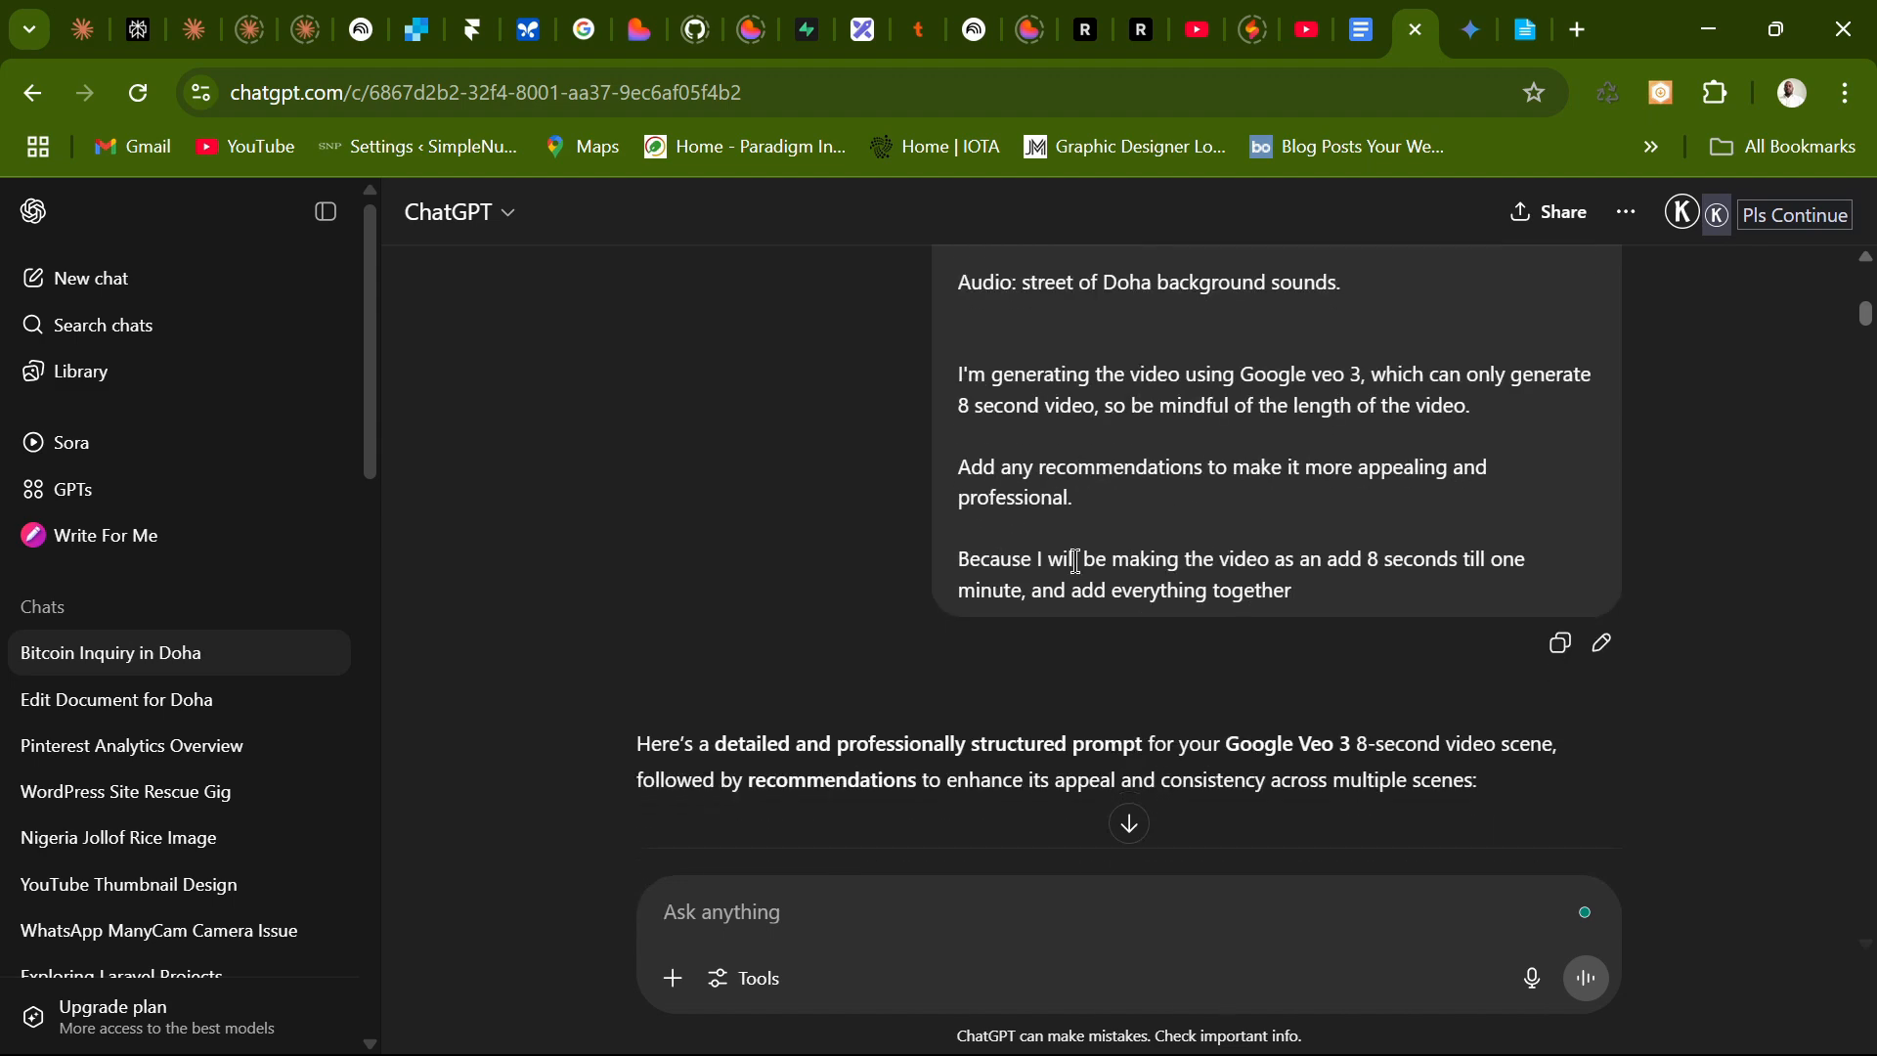
{"action": "scroll", "coordinate": [1217, 565], "scroll_direction": "down", "scroll_amount": 3}
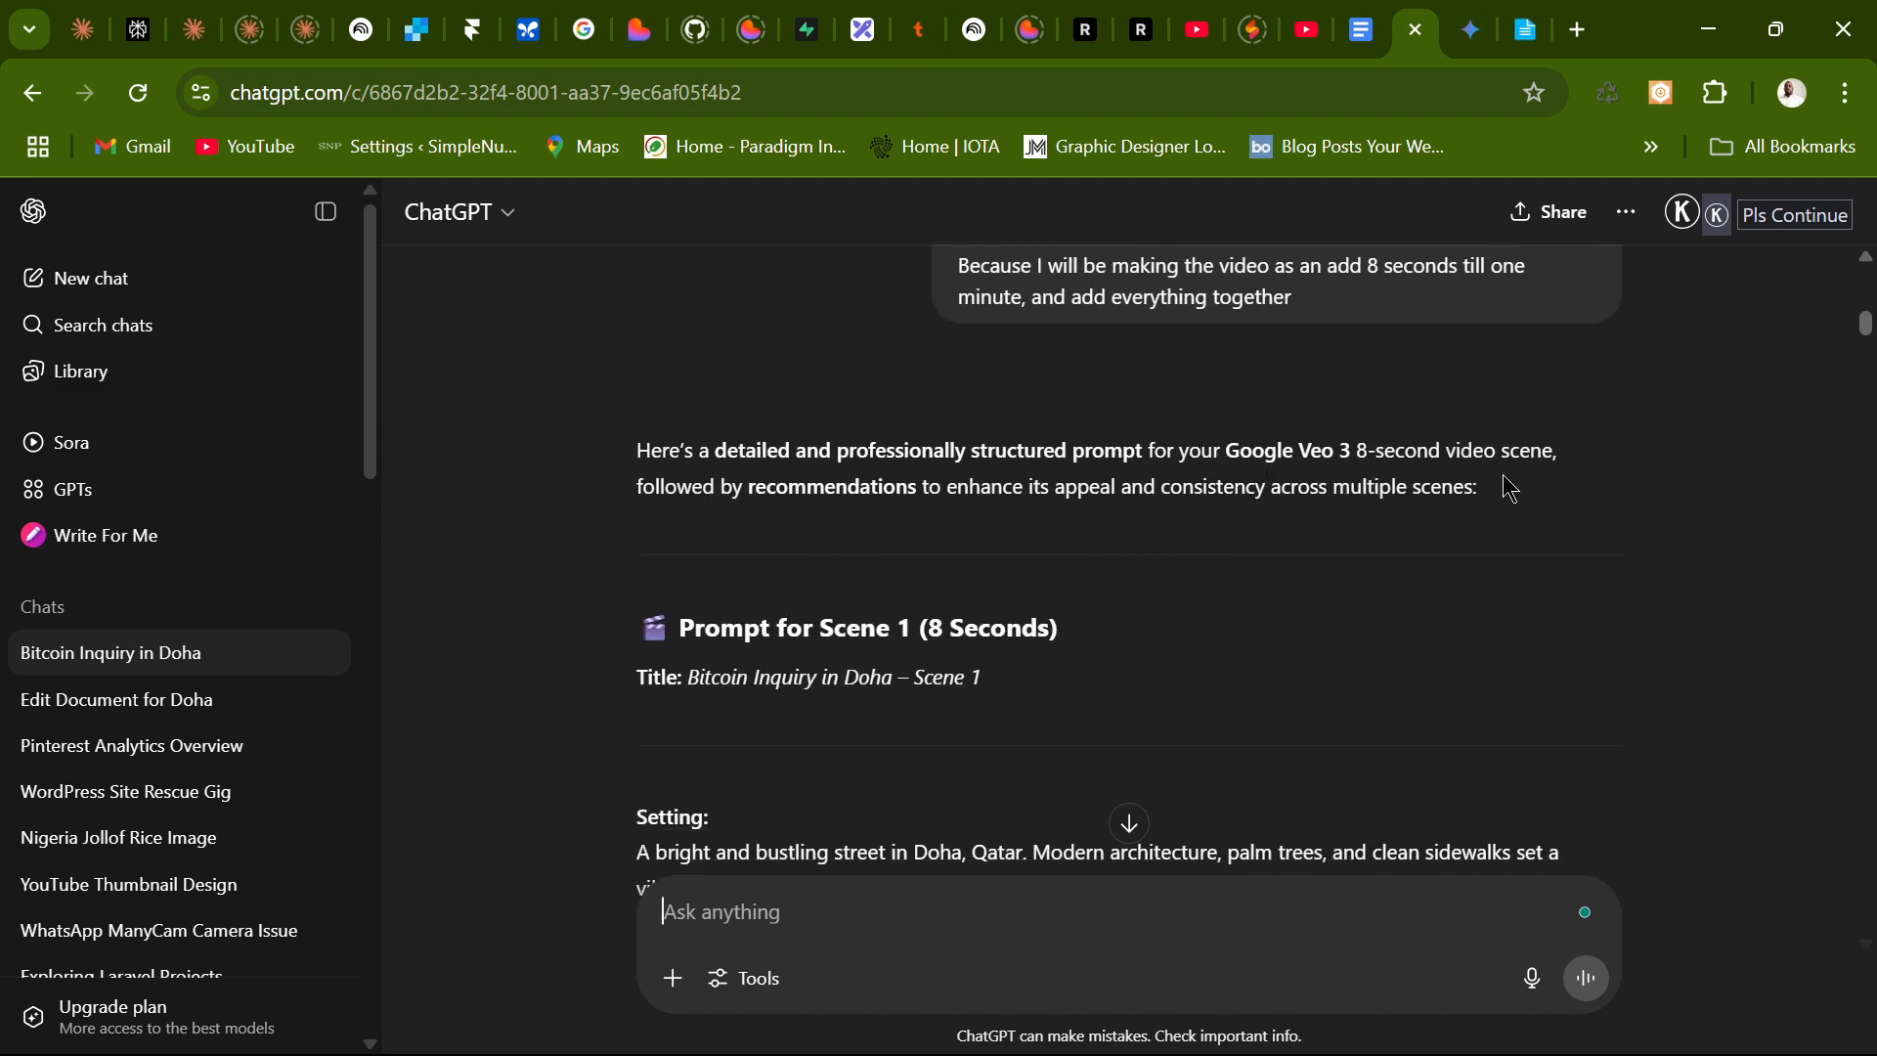
{"action": "scroll", "coordinate": [699, 655], "scroll_direction": "down", "scroll_amount": 5}
{"action": "scroll", "coordinate": [920, 536], "scroll_direction": "up", "scroll_amount": 4}
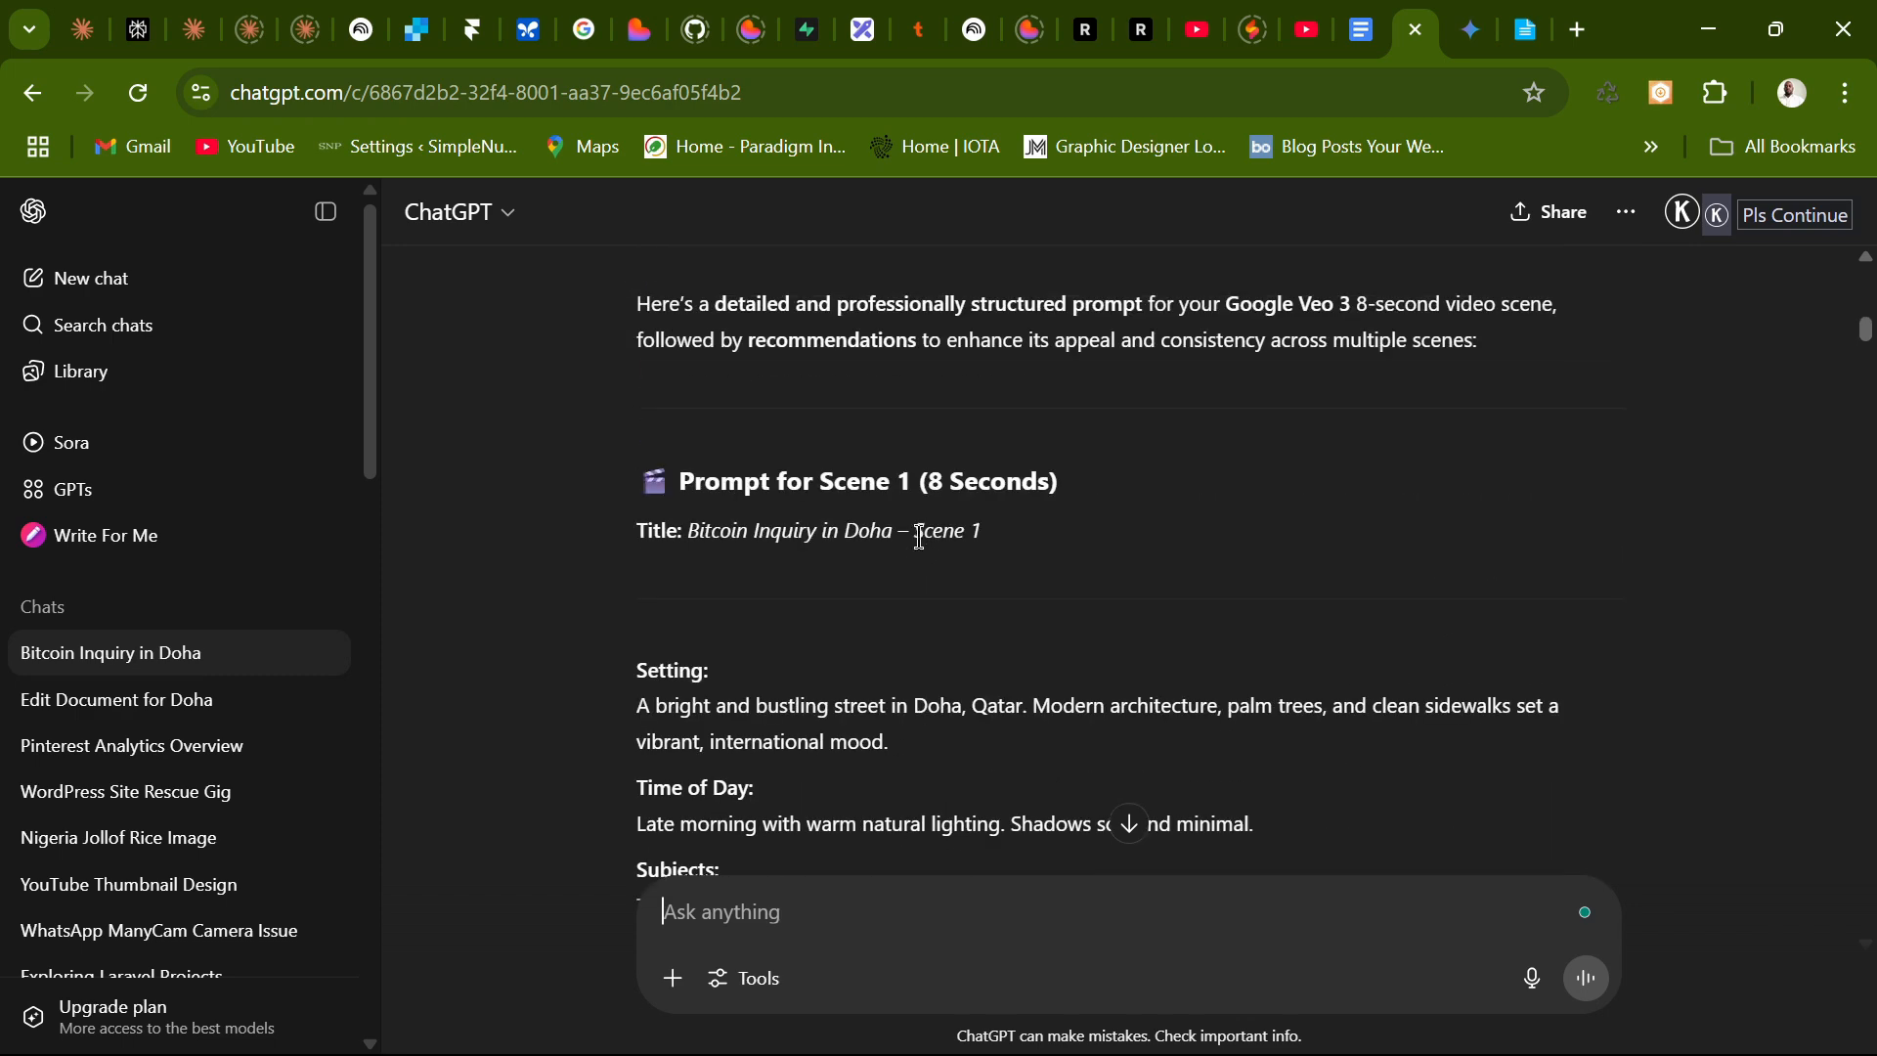
{"action": "scroll", "coordinate": [800, 594], "scroll_direction": "down", "scroll_amount": 4}
{"action": "scroll", "coordinate": [942, 566], "scroll_direction": "up", "scroll_amount": 6}
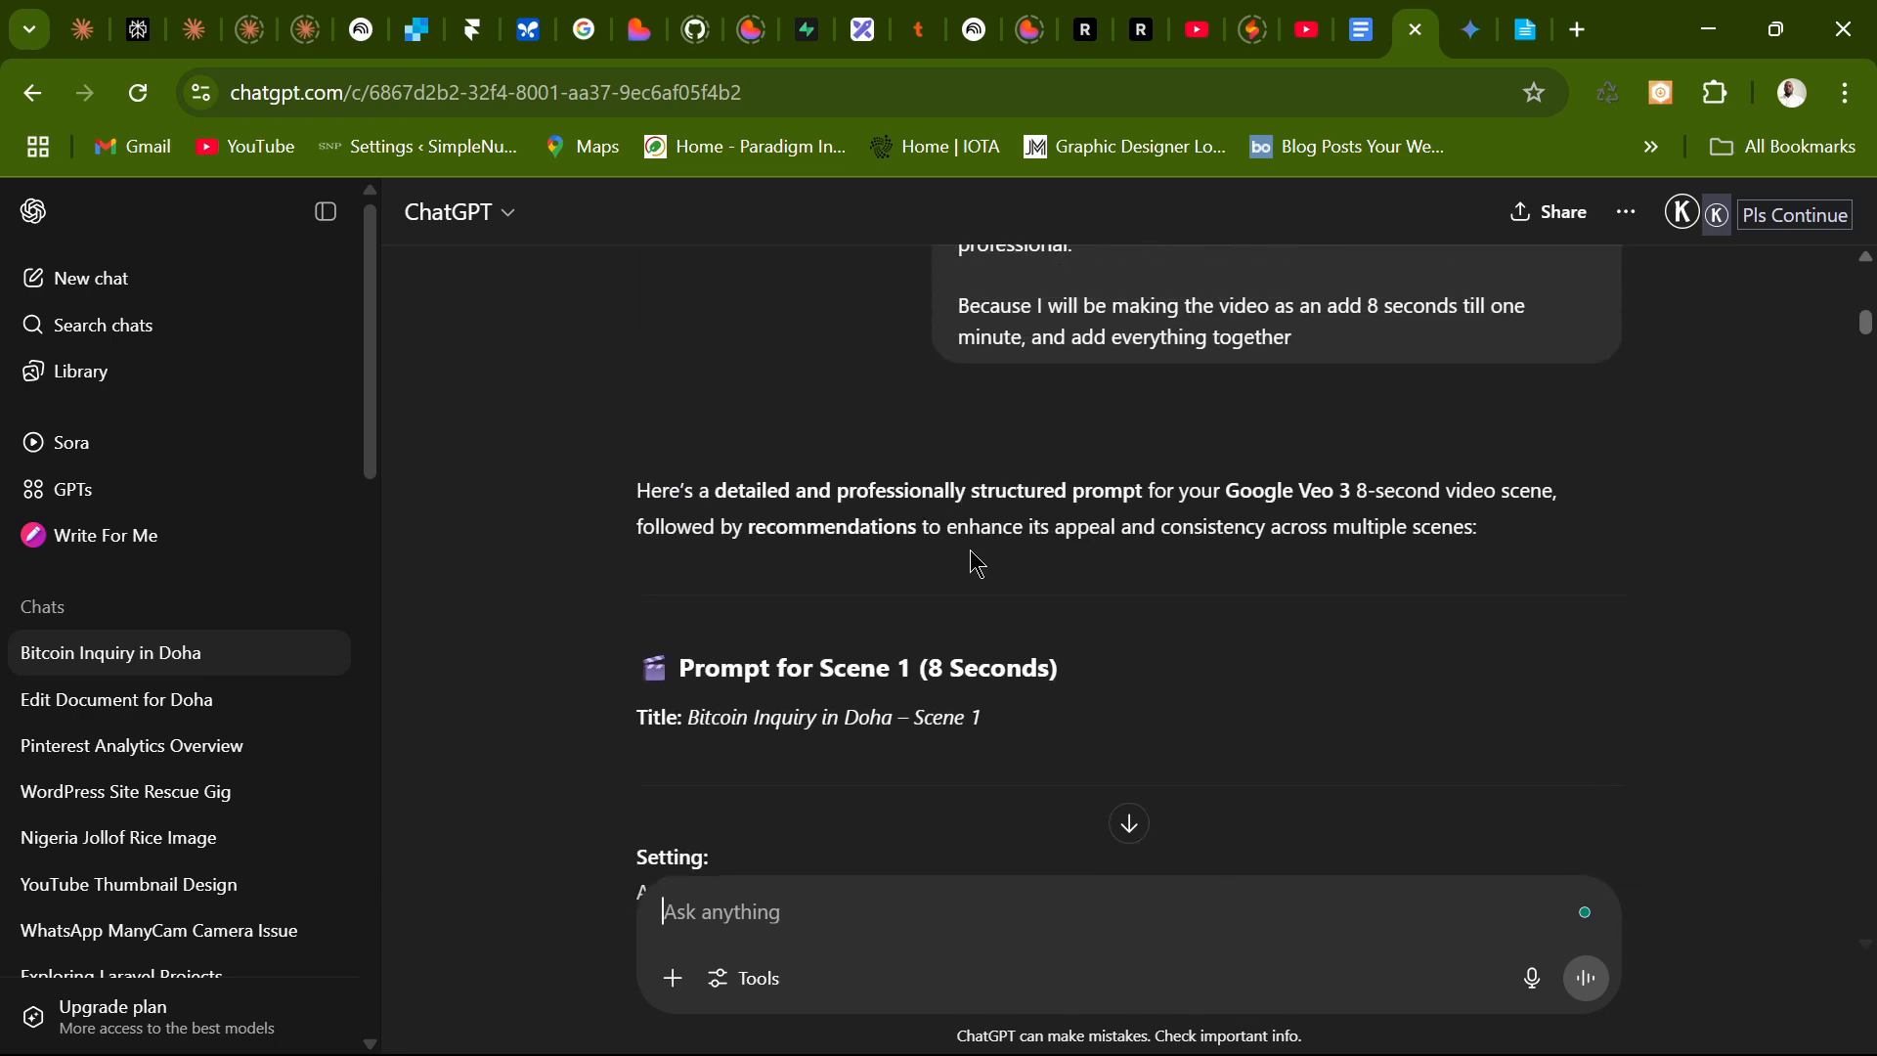
{"action": "scroll", "coordinate": [1183, 592], "scroll_direction": "up", "scroll_amount": 1}
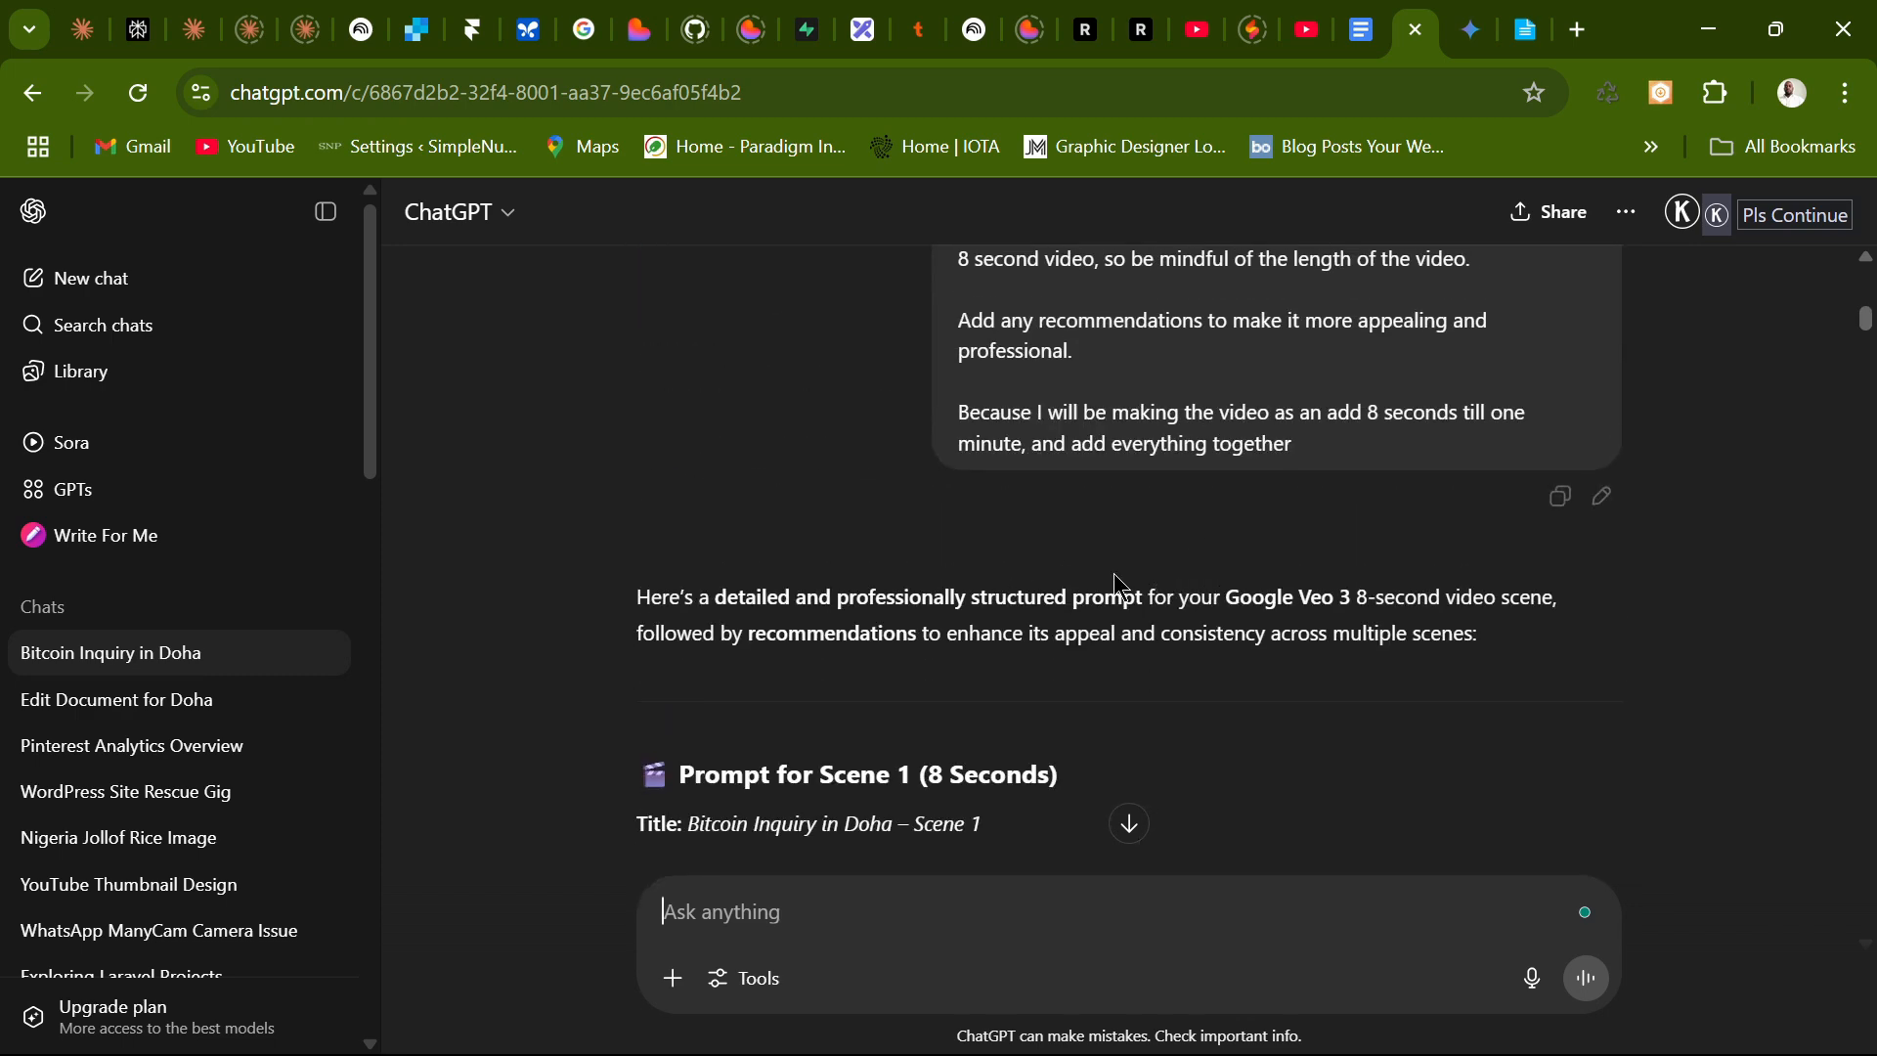
Read the Scene 1 prompt from Setting through Audio and continue into the multi-scene continuity recommendations for the 1-minute ad.
{"action": "scroll", "coordinate": [1113, 573], "scroll_direction": "down", "scroll_amount": 5}
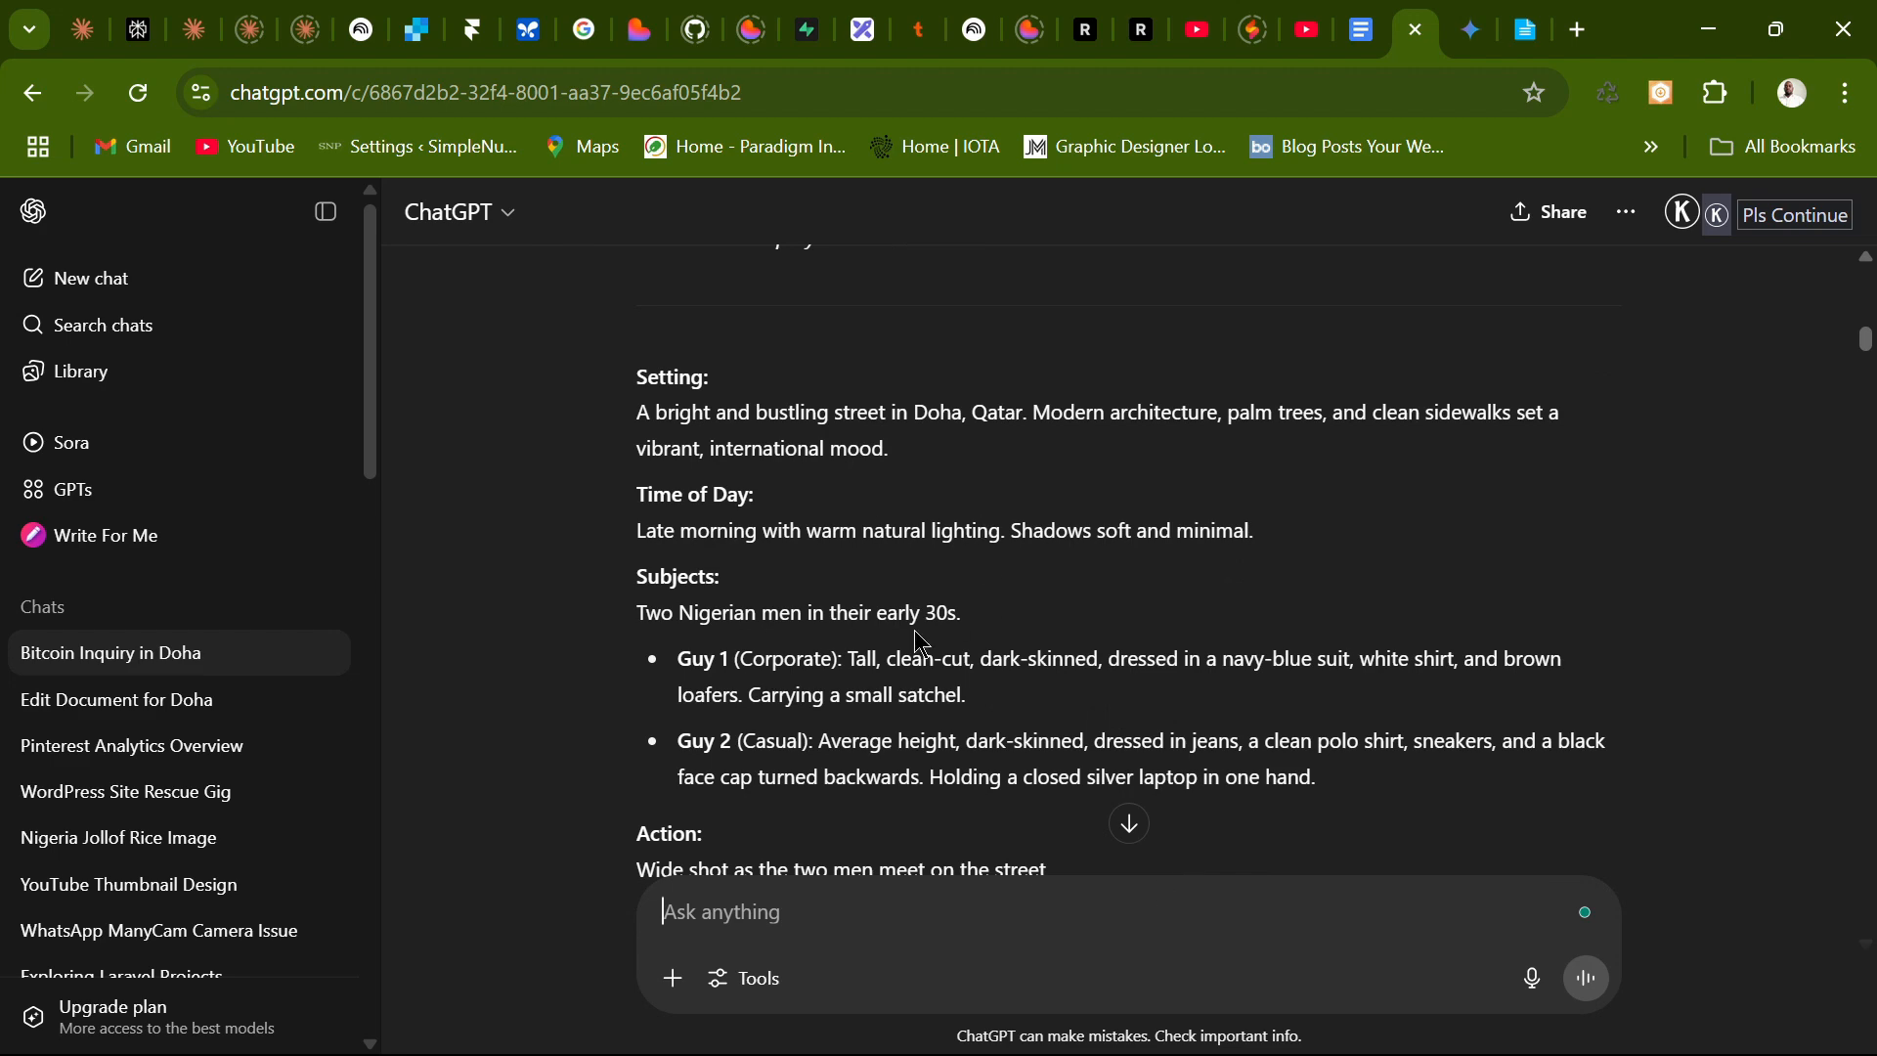
{"action": "scroll", "coordinate": [1039, 626], "scroll_direction": "down", "scroll_amount": 1}
{"action": "scroll", "coordinate": [1039, 625], "scroll_direction": "up", "scroll_amount": 3}
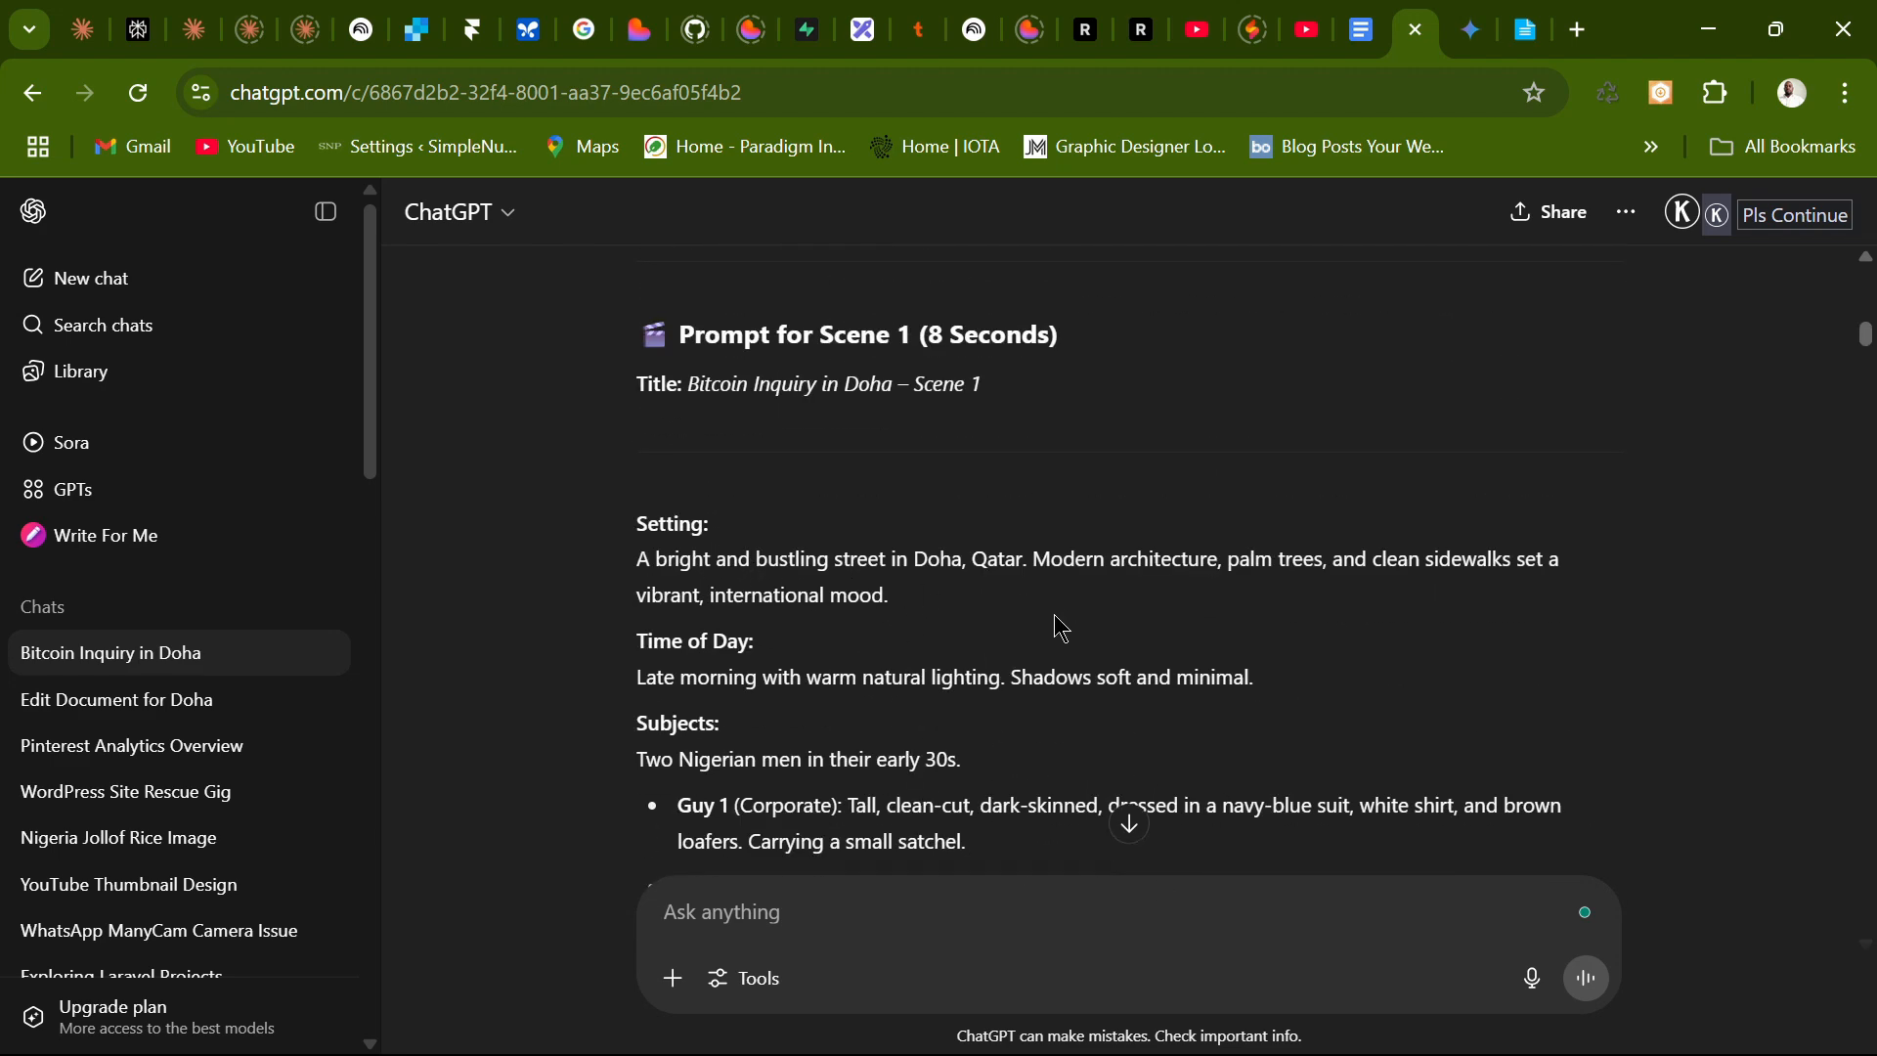
{"action": "scroll", "coordinate": [1071, 626], "scroll_direction": "down", "scroll_amount": 1}
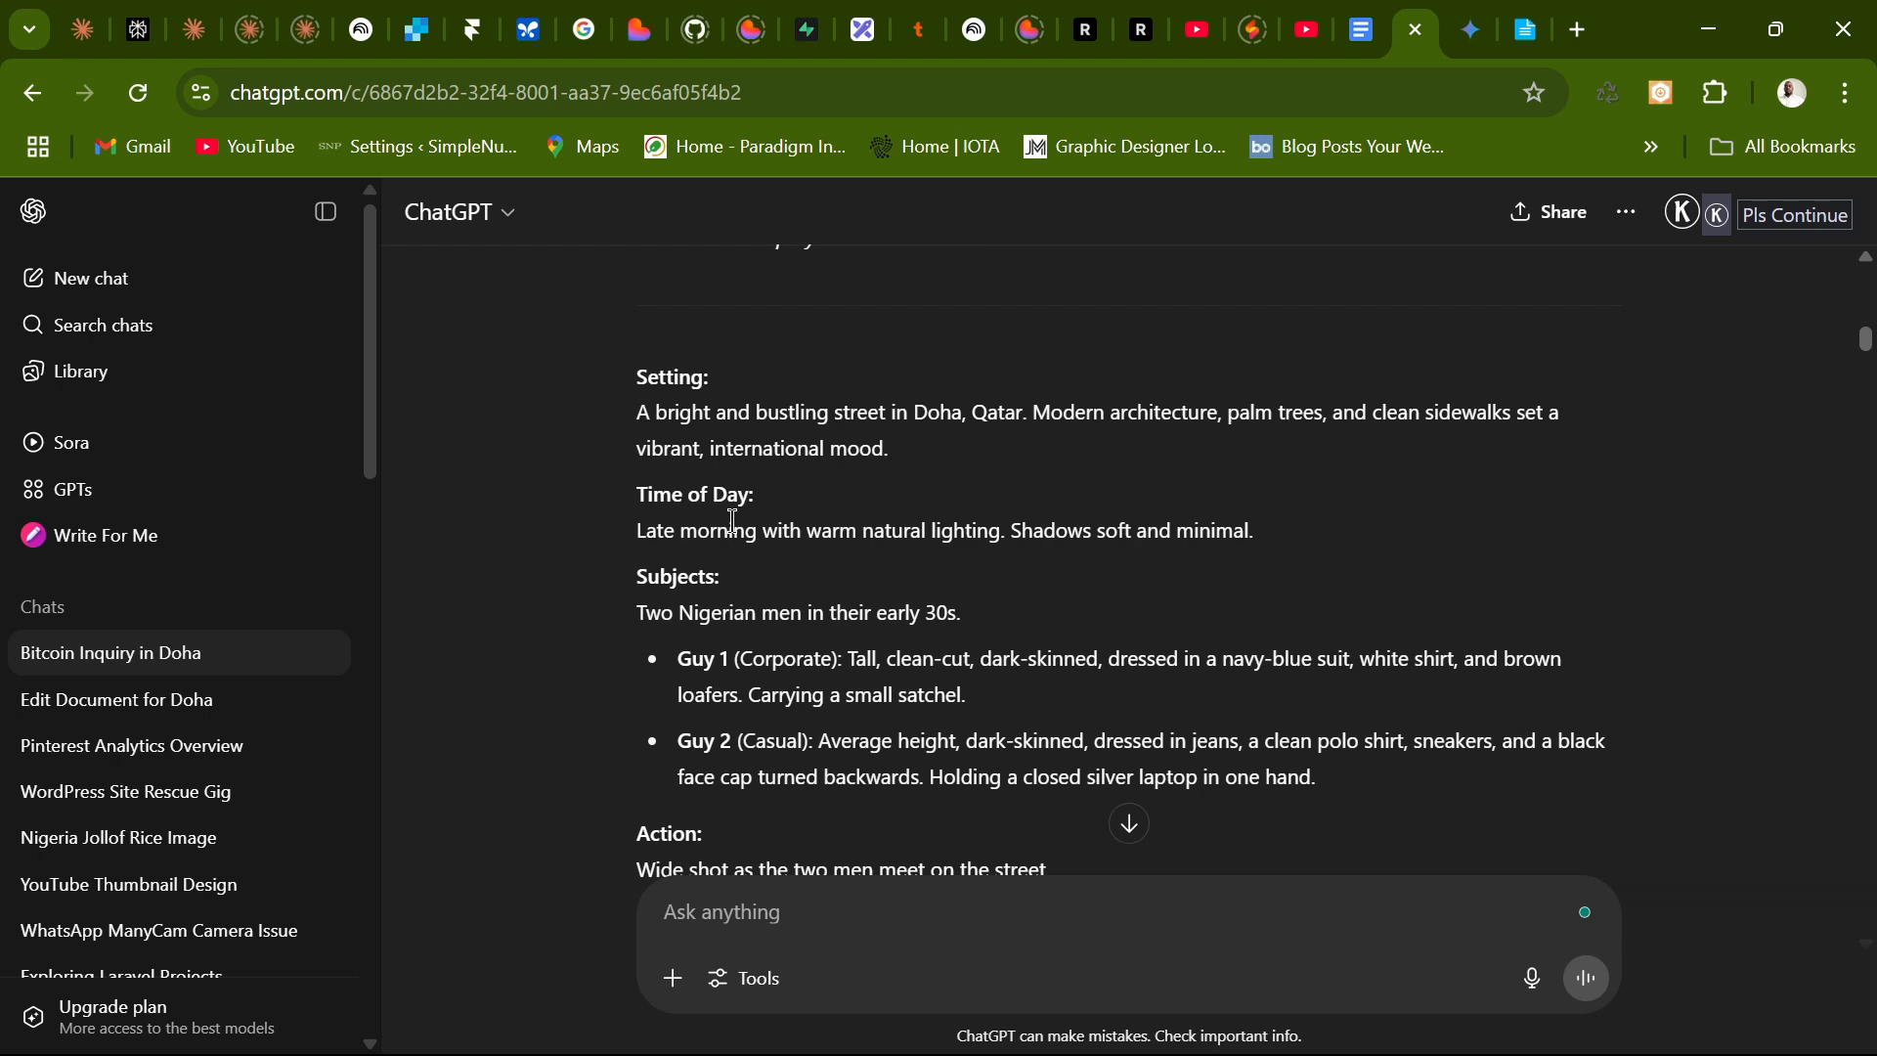
{"action": "scroll", "coordinate": [855, 666], "scroll_direction": "down", "scroll_amount": 1}
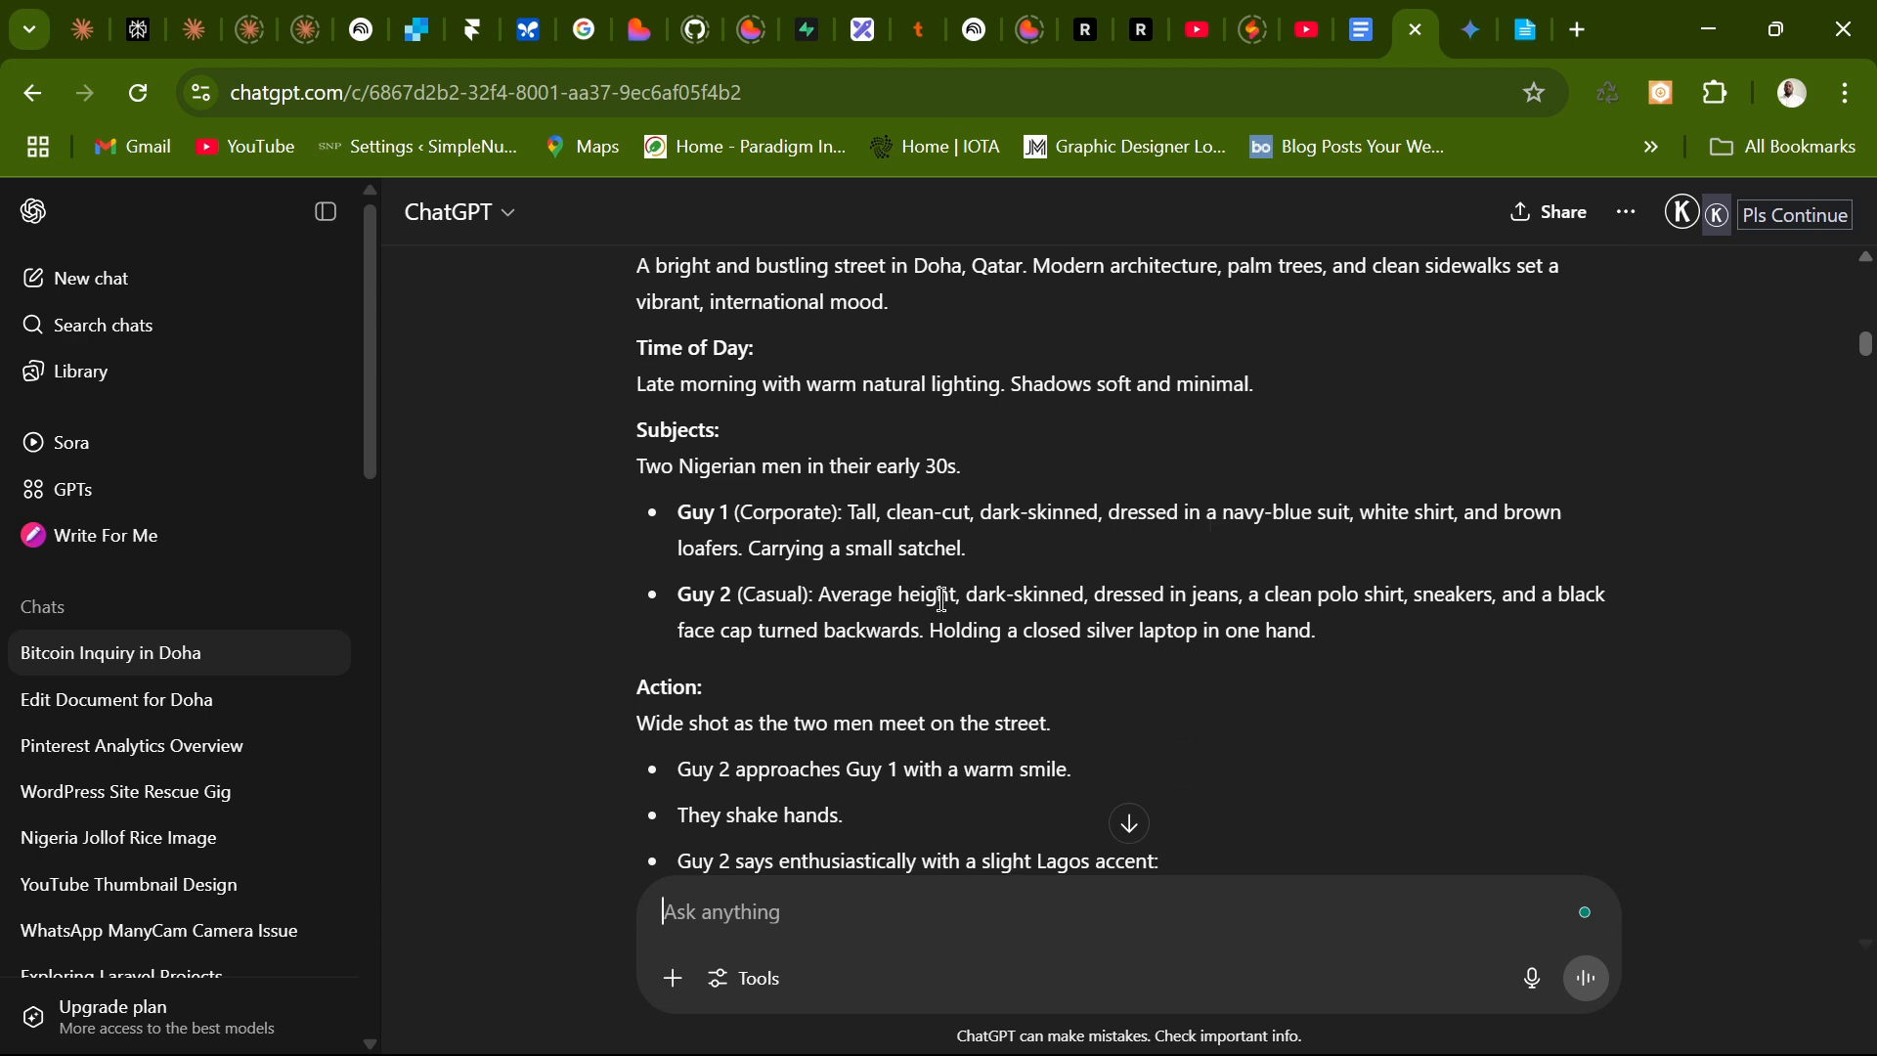
{"action": "scroll", "coordinate": [934, 601], "scroll_direction": "down", "scroll_amount": 2}
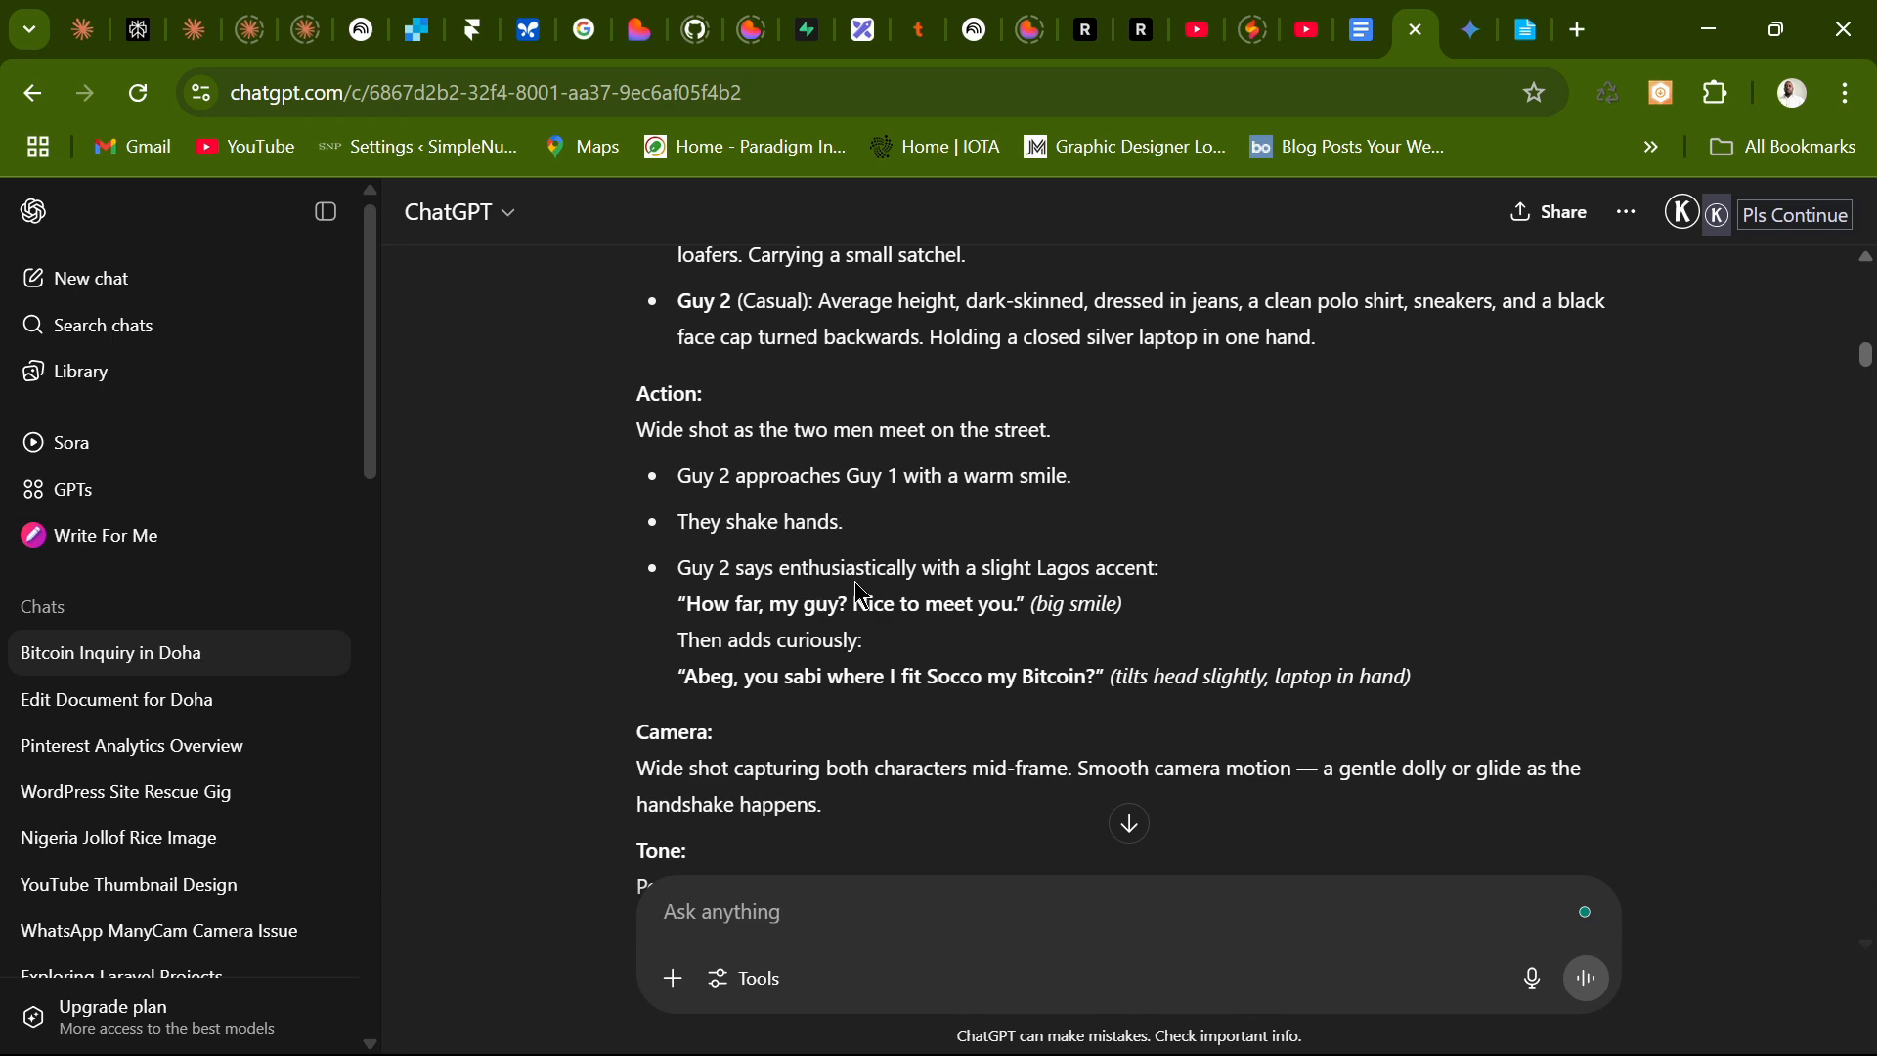
{"action": "scroll", "coordinate": [860, 594], "scroll_direction": "down", "scroll_amount": 1}
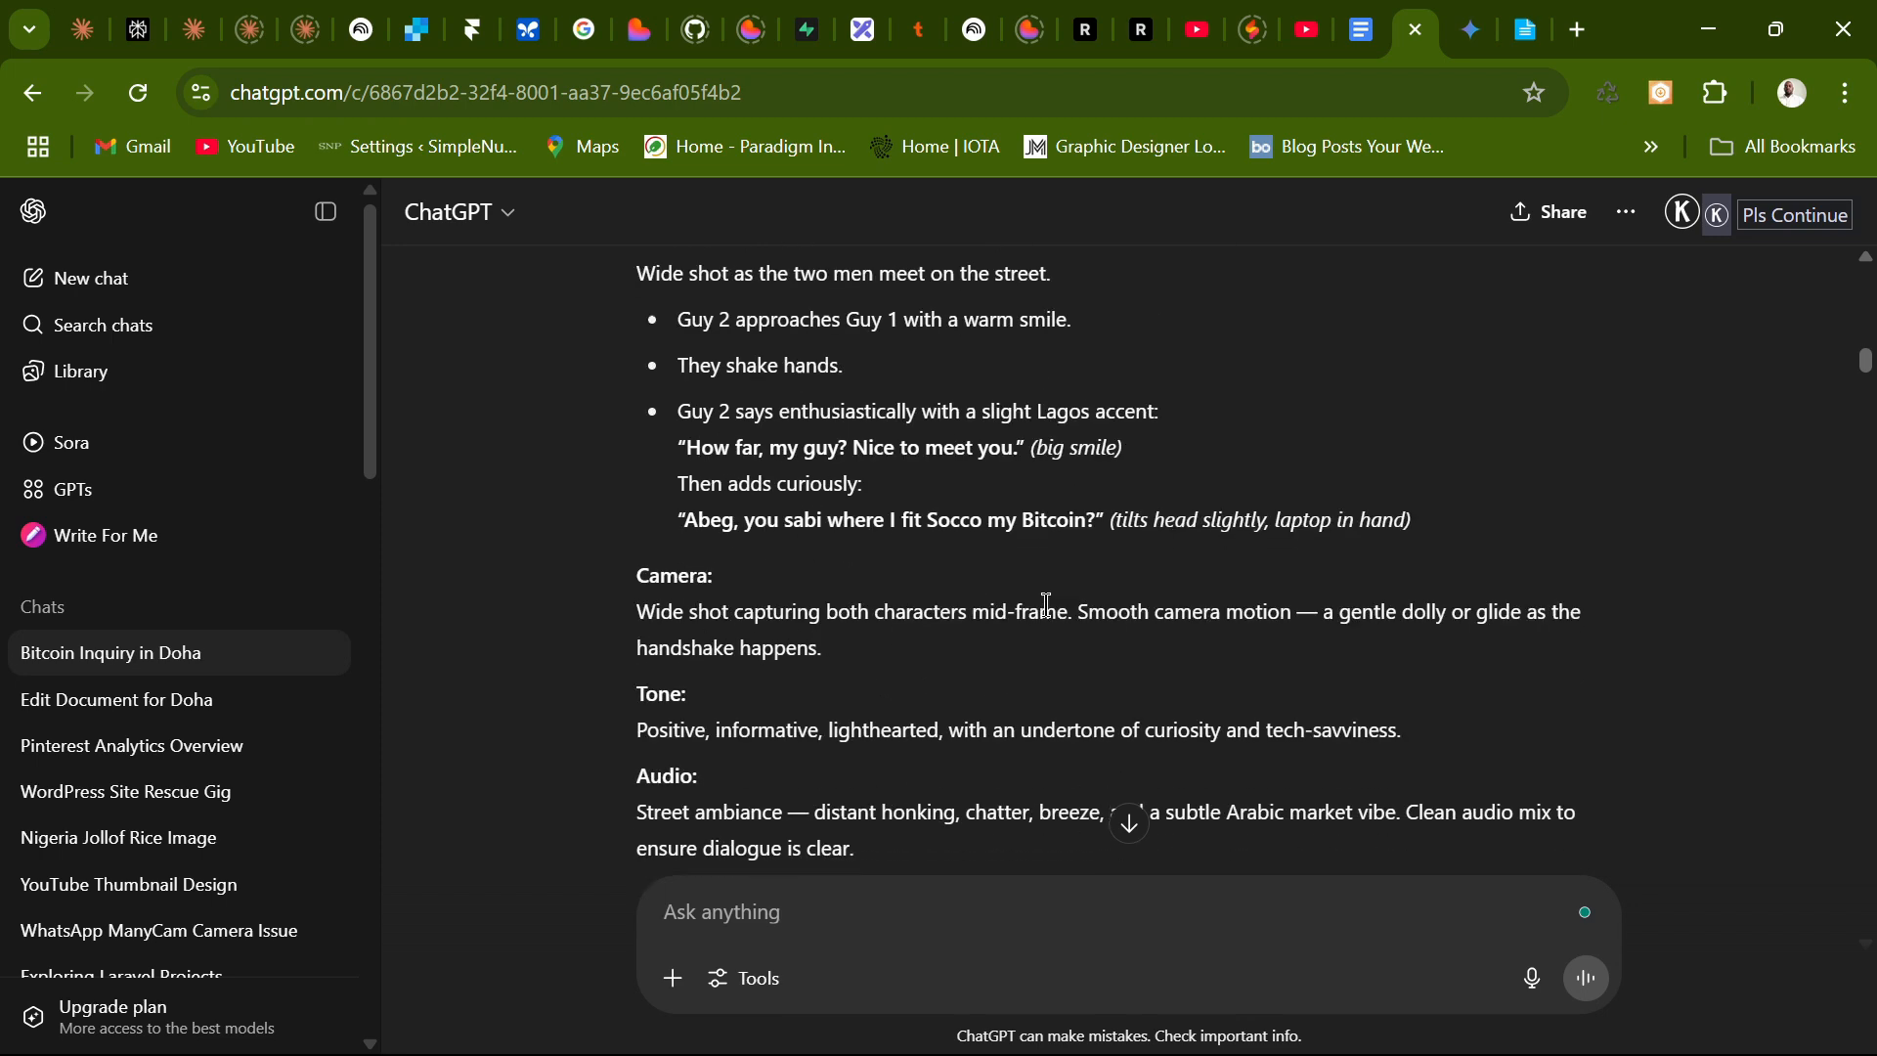
{"action": "scroll", "coordinate": [1046, 603], "scroll_direction": "down", "scroll_amount": 1}
{"action": "scroll", "coordinate": [1212, 506], "scroll_direction": "down", "scroll_amount": 1}
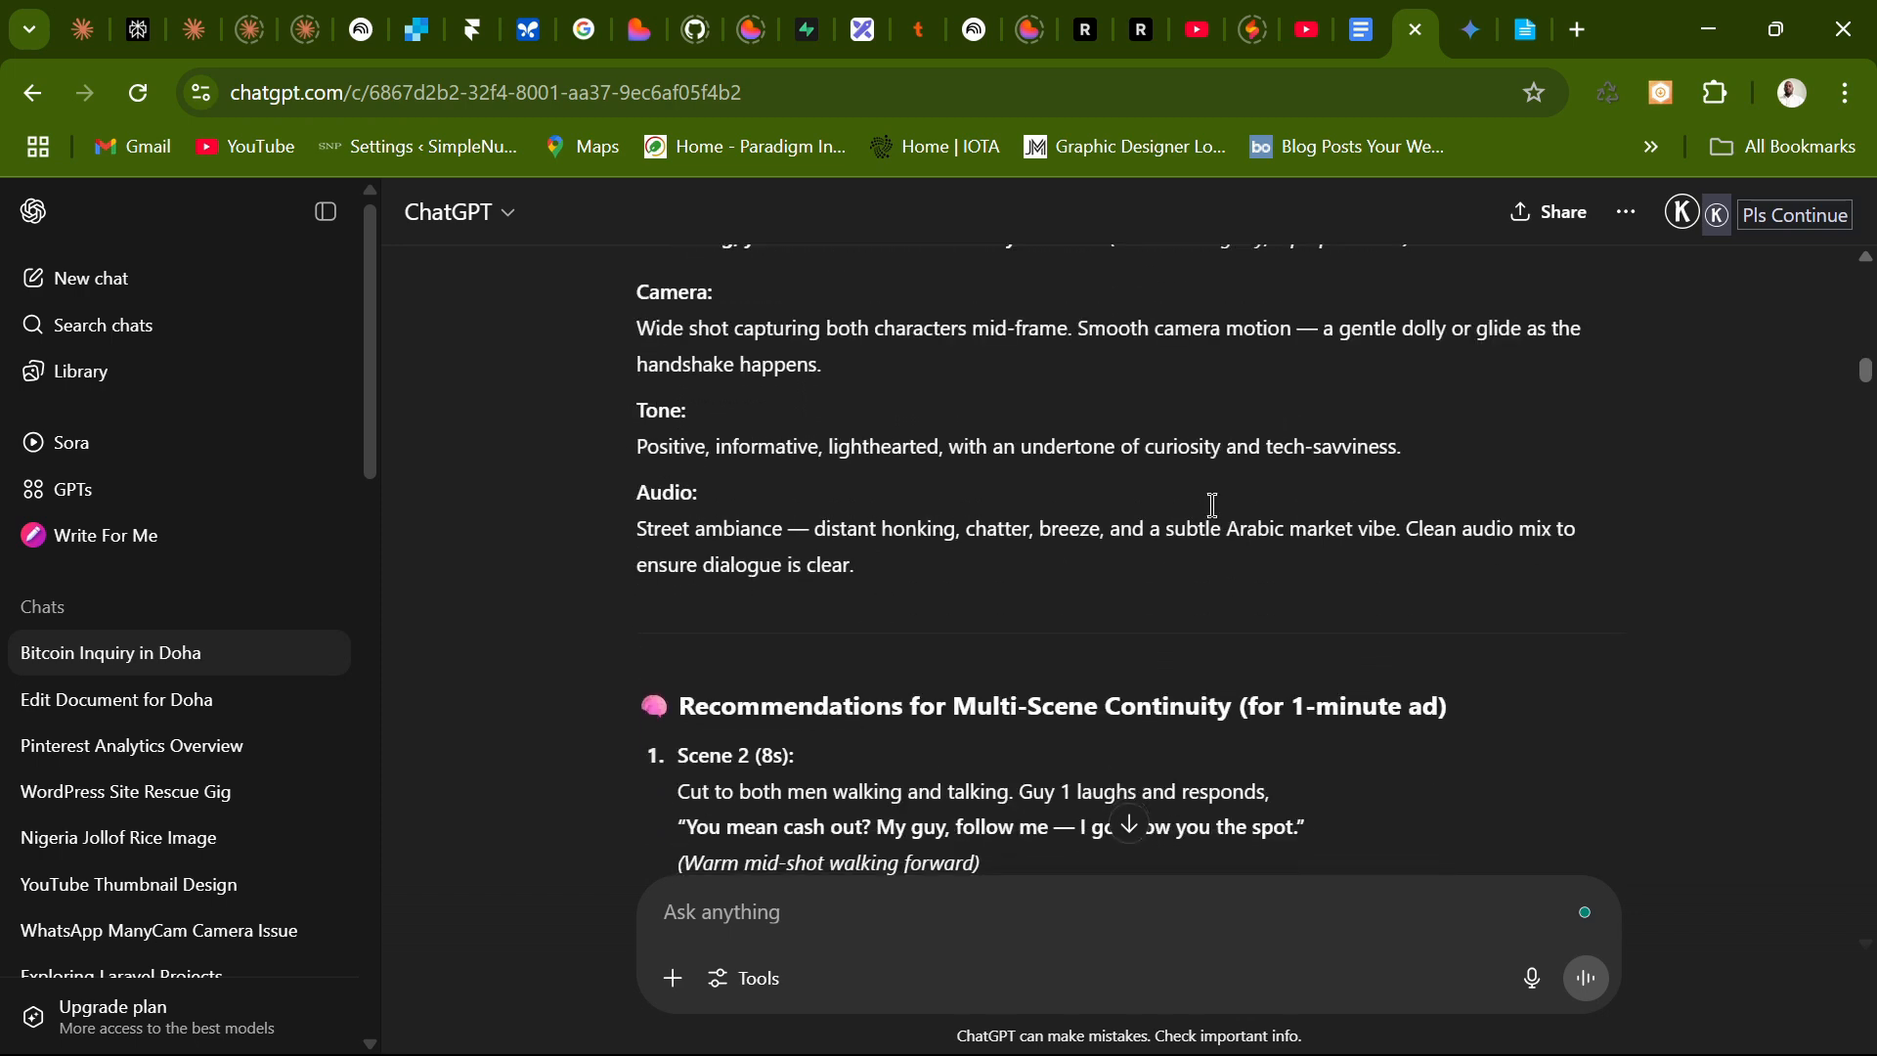
{"action": "scroll", "coordinate": [821, 452], "scroll_direction": "down", "scroll_amount": 3}
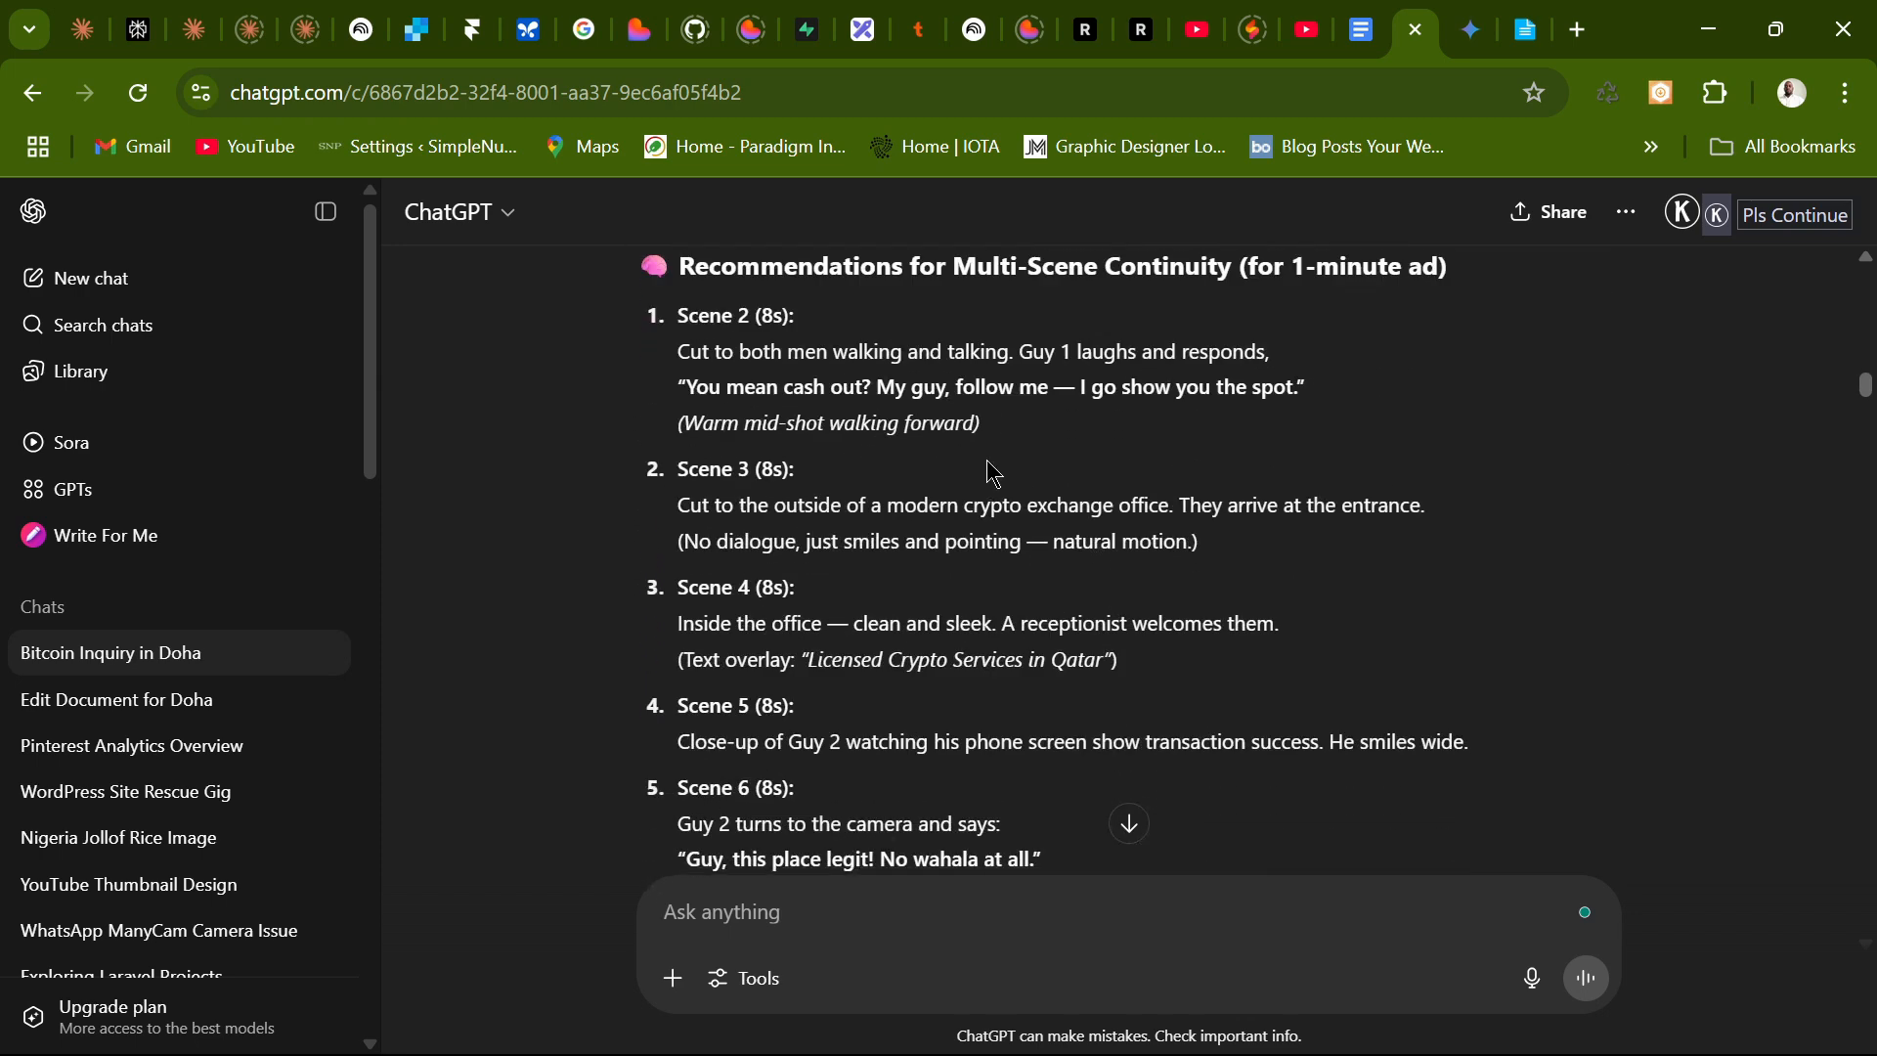
Read the multi-scene continuity recommendations for the 1-minute ad, from Scene 2 through the Final Scene.
{"action": "scroll", "coordinate": [1039, 471], "scroll_direction": "up", "scroll_amount": 1}
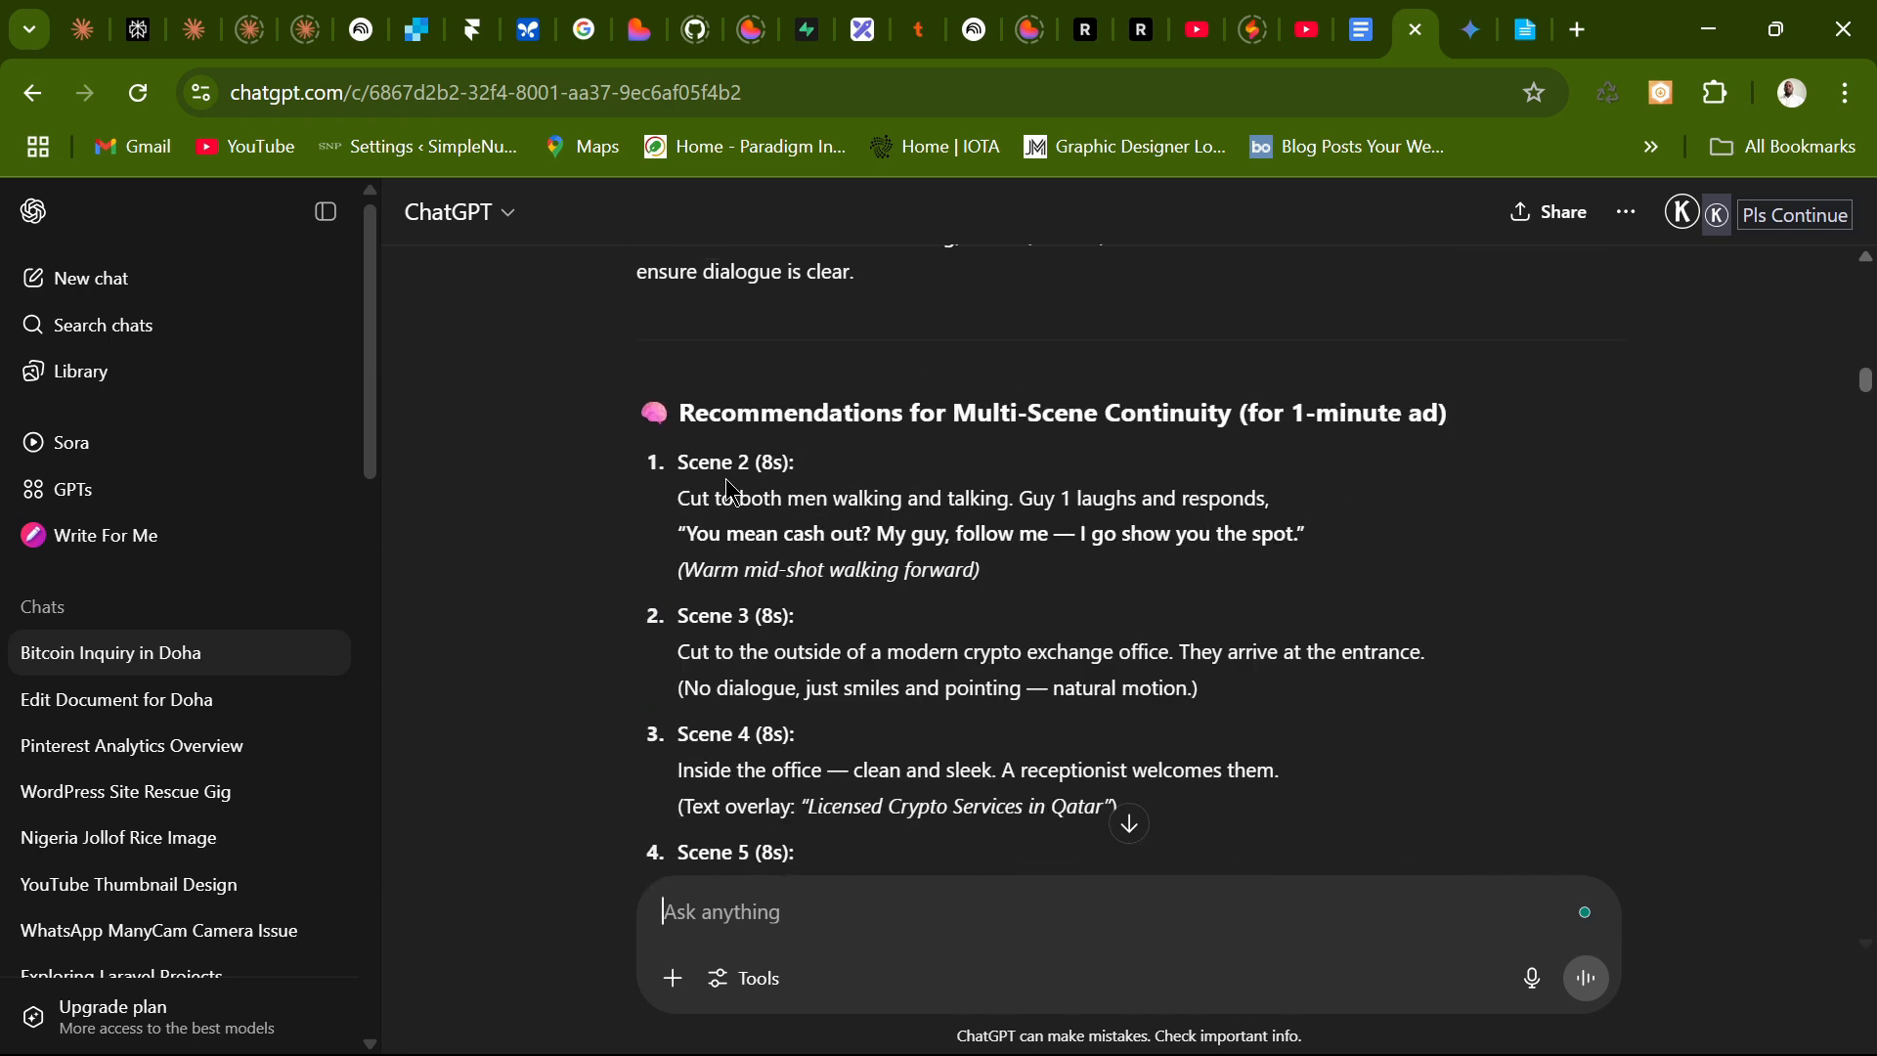
{"action": "scroll", "coordinate": [732, 492], "scroll_direction": "down", "scroll_amount": 2}
{"action": "scroll", "coordinate": [968, 504], "scroll_direction": "up", "scroll_amount": 2}
{"action": "scroll", "coordinate": [968, 503], "scroll_direction": "down", "scroll_amount": 4}
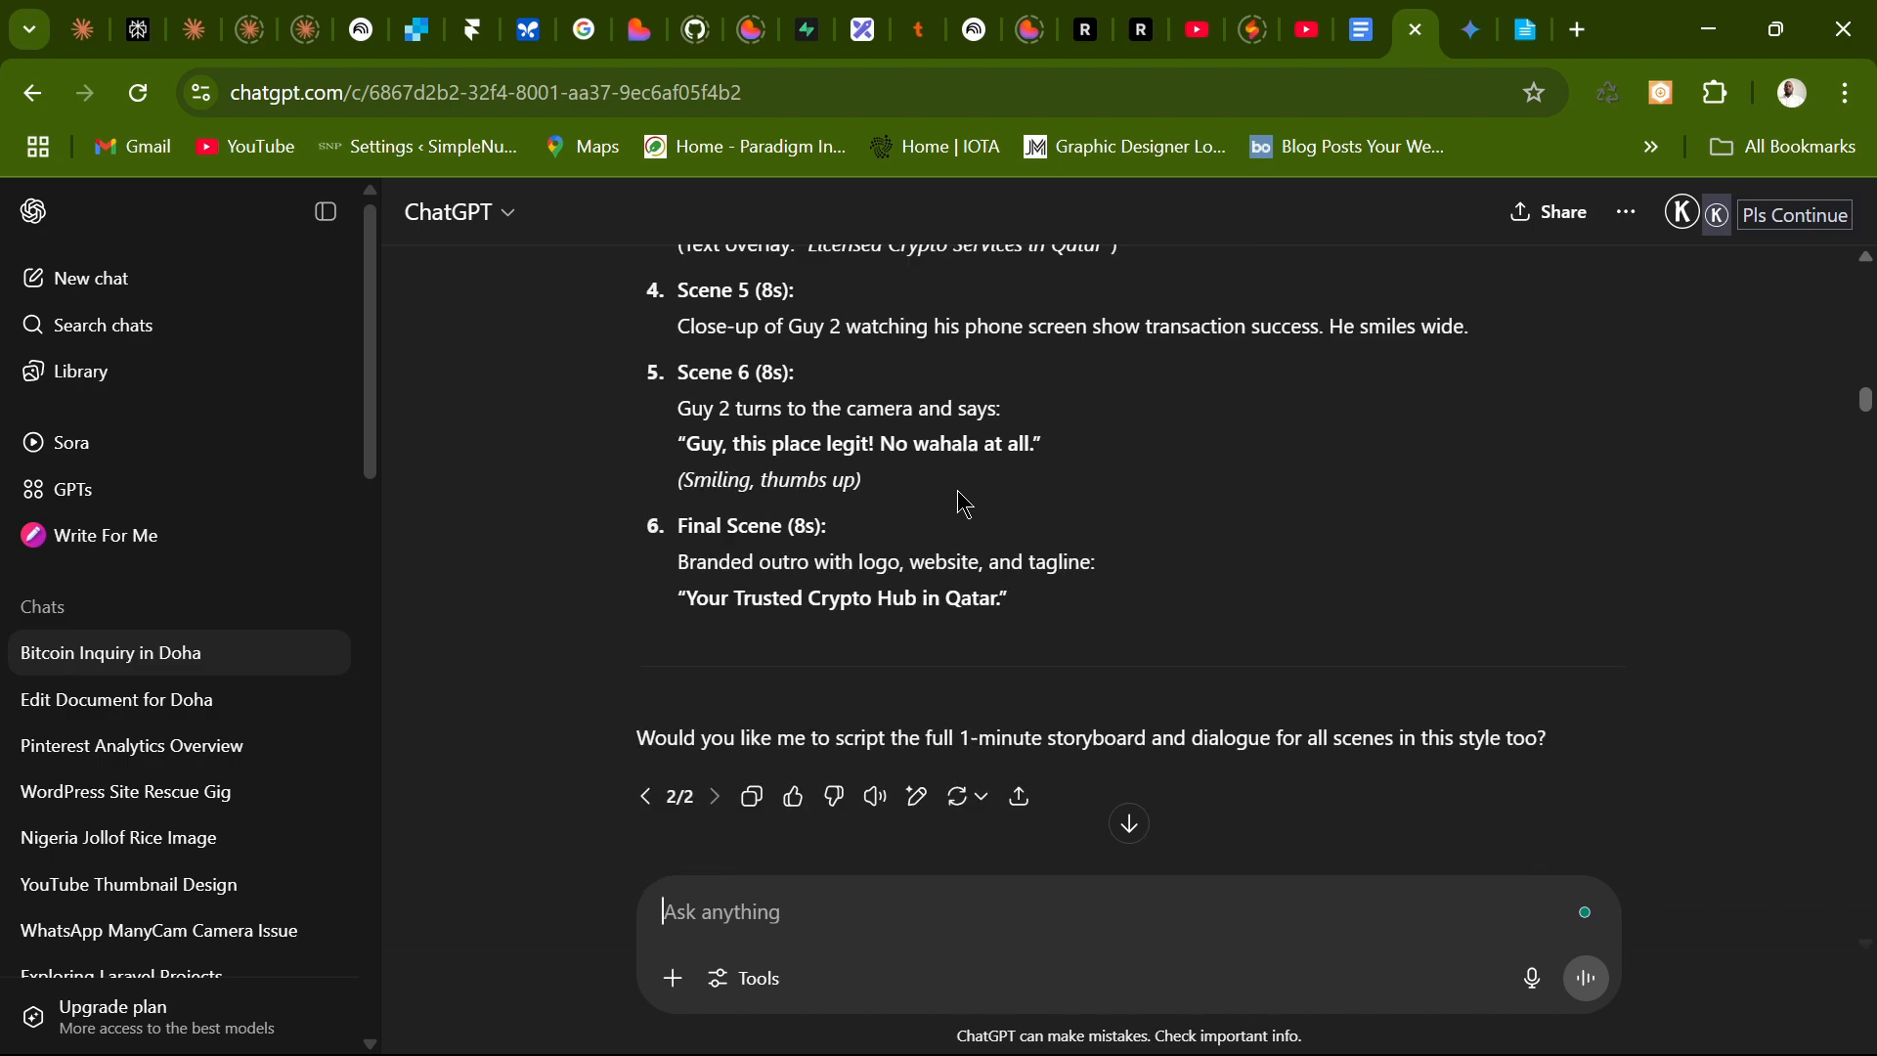
{"action": "scroll", "coordinate": [968, 498], "scroll_direction": "down", "scroll_amount": 3}
{"action": "scroll", "coordinate": [1124, 489], "scroll_direction": "up", "scroll_amount": 10}
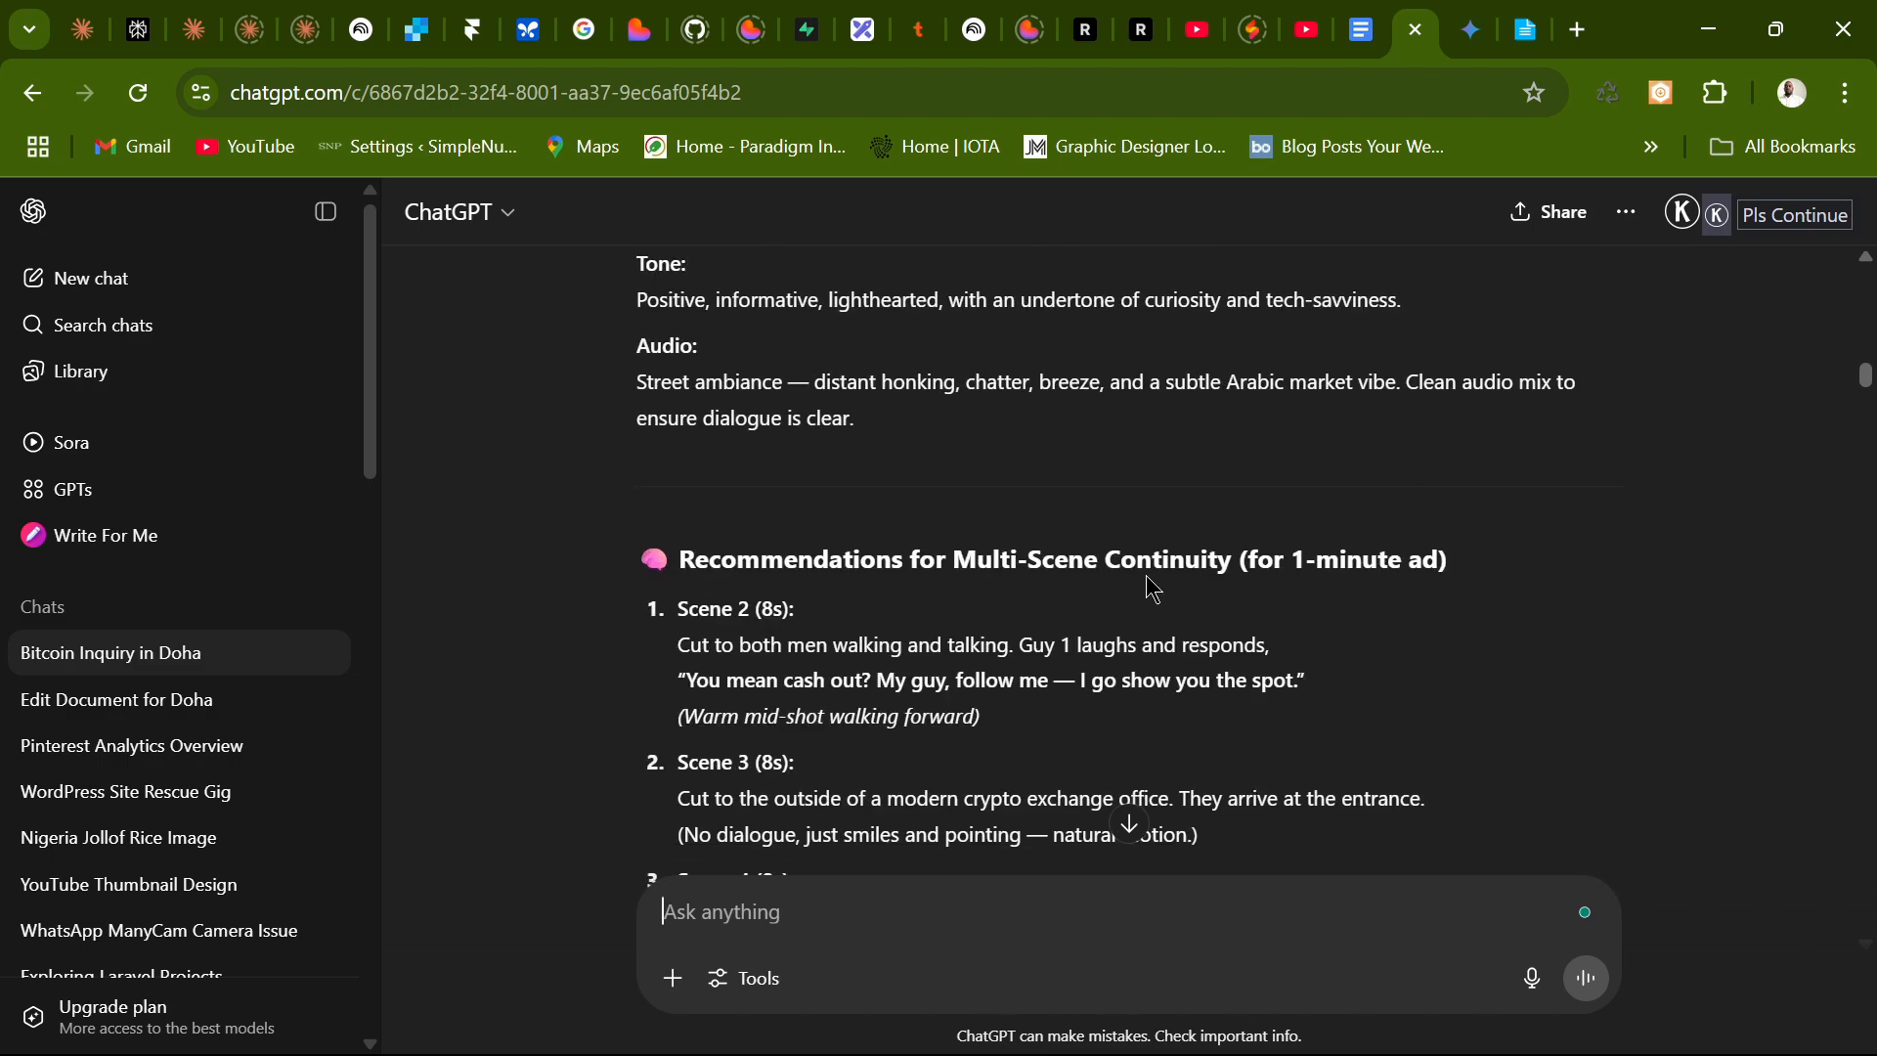
{"action": "scroll", "coordinate": [1357, 612], "scroll_direction": "down", "scroll_amount": 3}
Go back to the original scene request and review its Camera, Audio, 8 second limit and one-minute ad lines.
{"action": "scroll", "coordinate": [1349, 382], "scroll_direction": "up", "scroll_amount": 7}
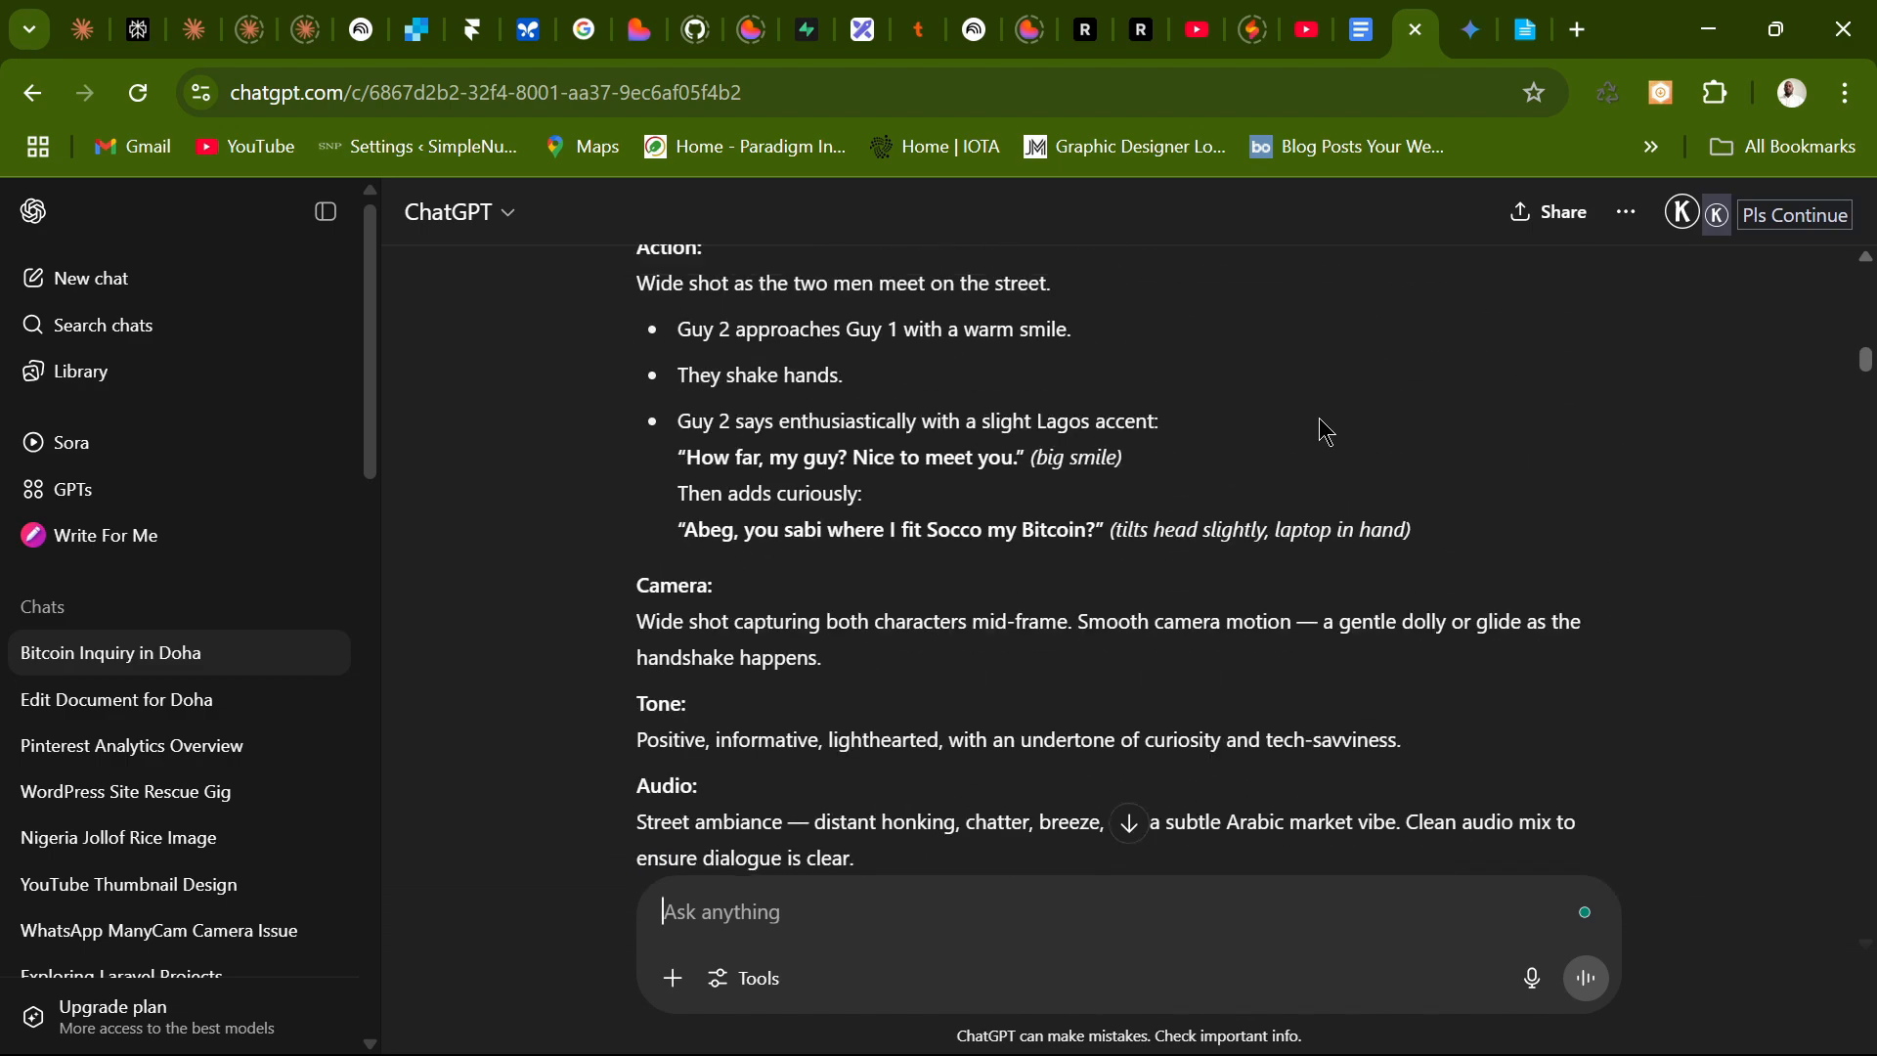
{"action": "scroll", "coordinate": [1328, 436], "scroll_direction": "up", "scroll_amount": 5}
{"action": "scroll", "coordinate": [1467, 469], "scroll_direction": "up", "scroll_amount": 3}
{"action": "scroll", "coordinate": [1584, 498], "scroll_direction": "down", "scroll_amount": 2}
{"action": "scroll", "coordinate": [1581, 548], "scroll_direction": "up", "scroll_amount": 2}
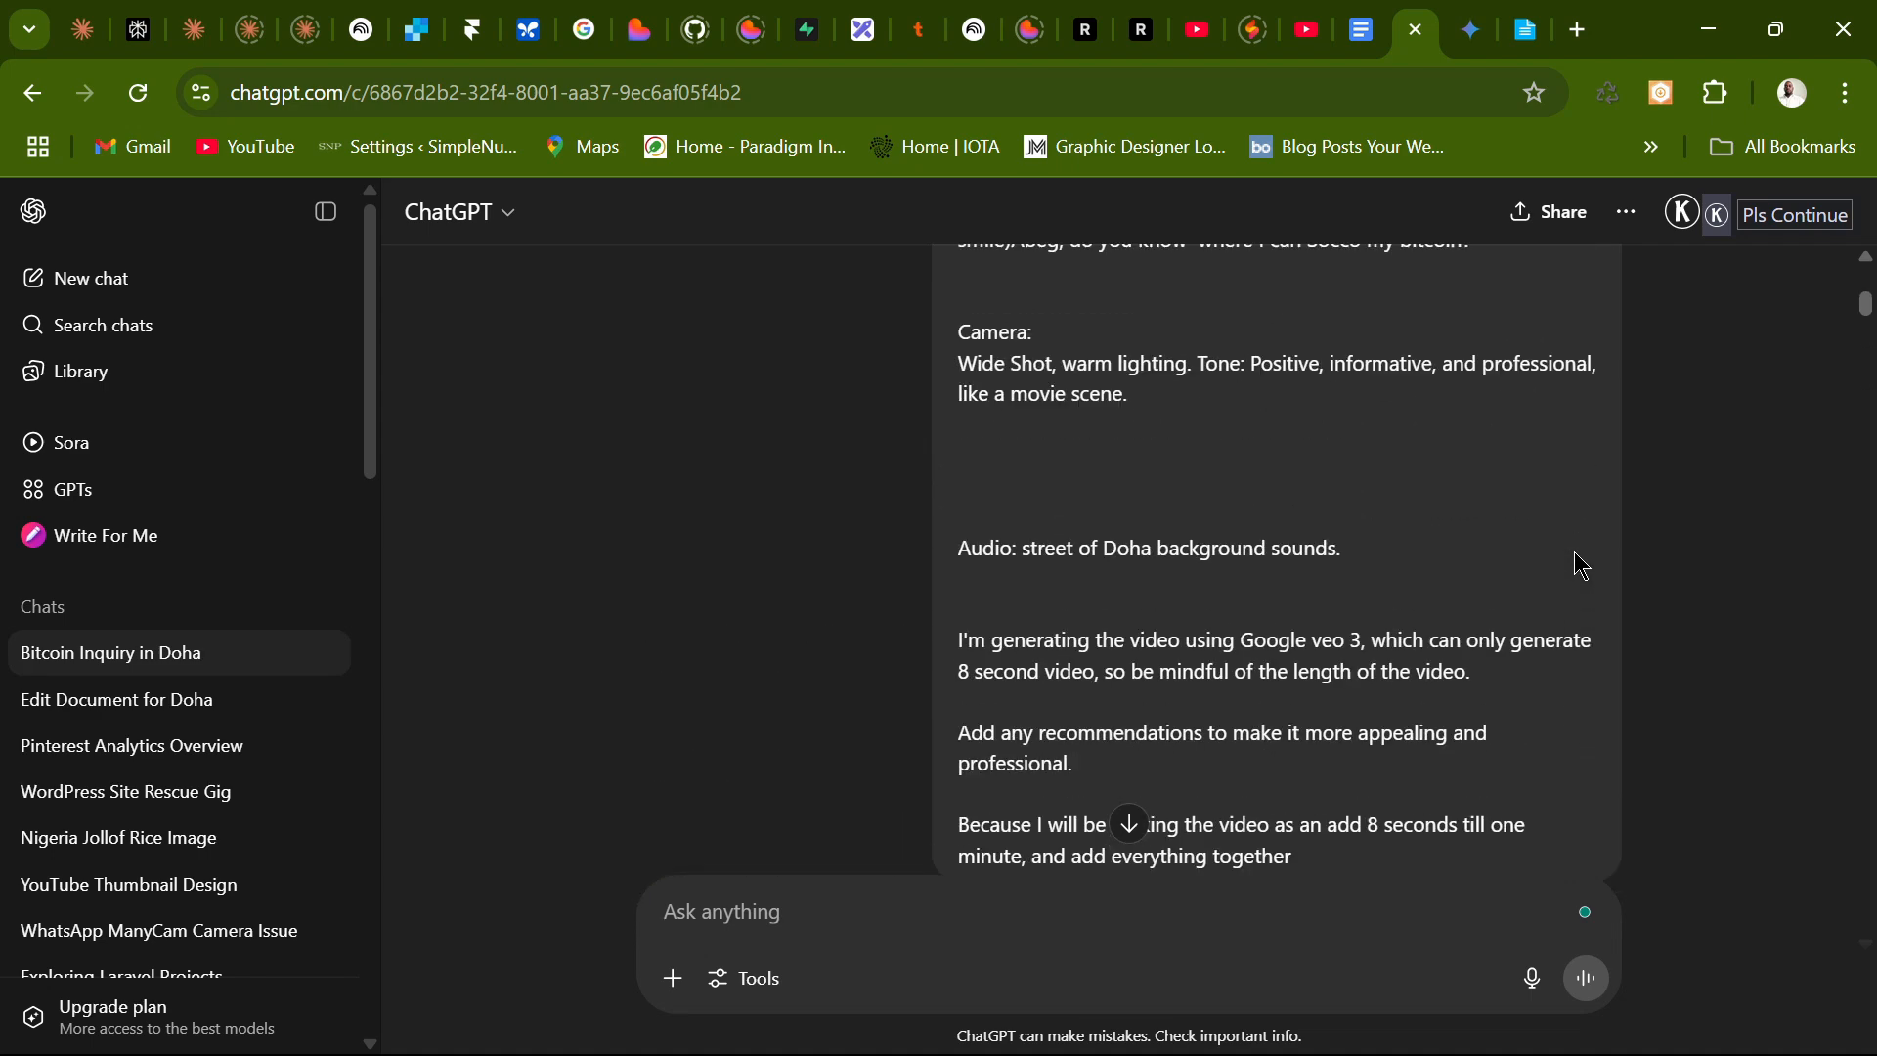
{"action": "scroll", "coordinate": [1582, 565], "scroll_direction": "down", "scroll_amount": 3}
{"action": "scroll", "coordinate": [1562, 552], "scroll_direction": "down", "scroll_amount": 2}
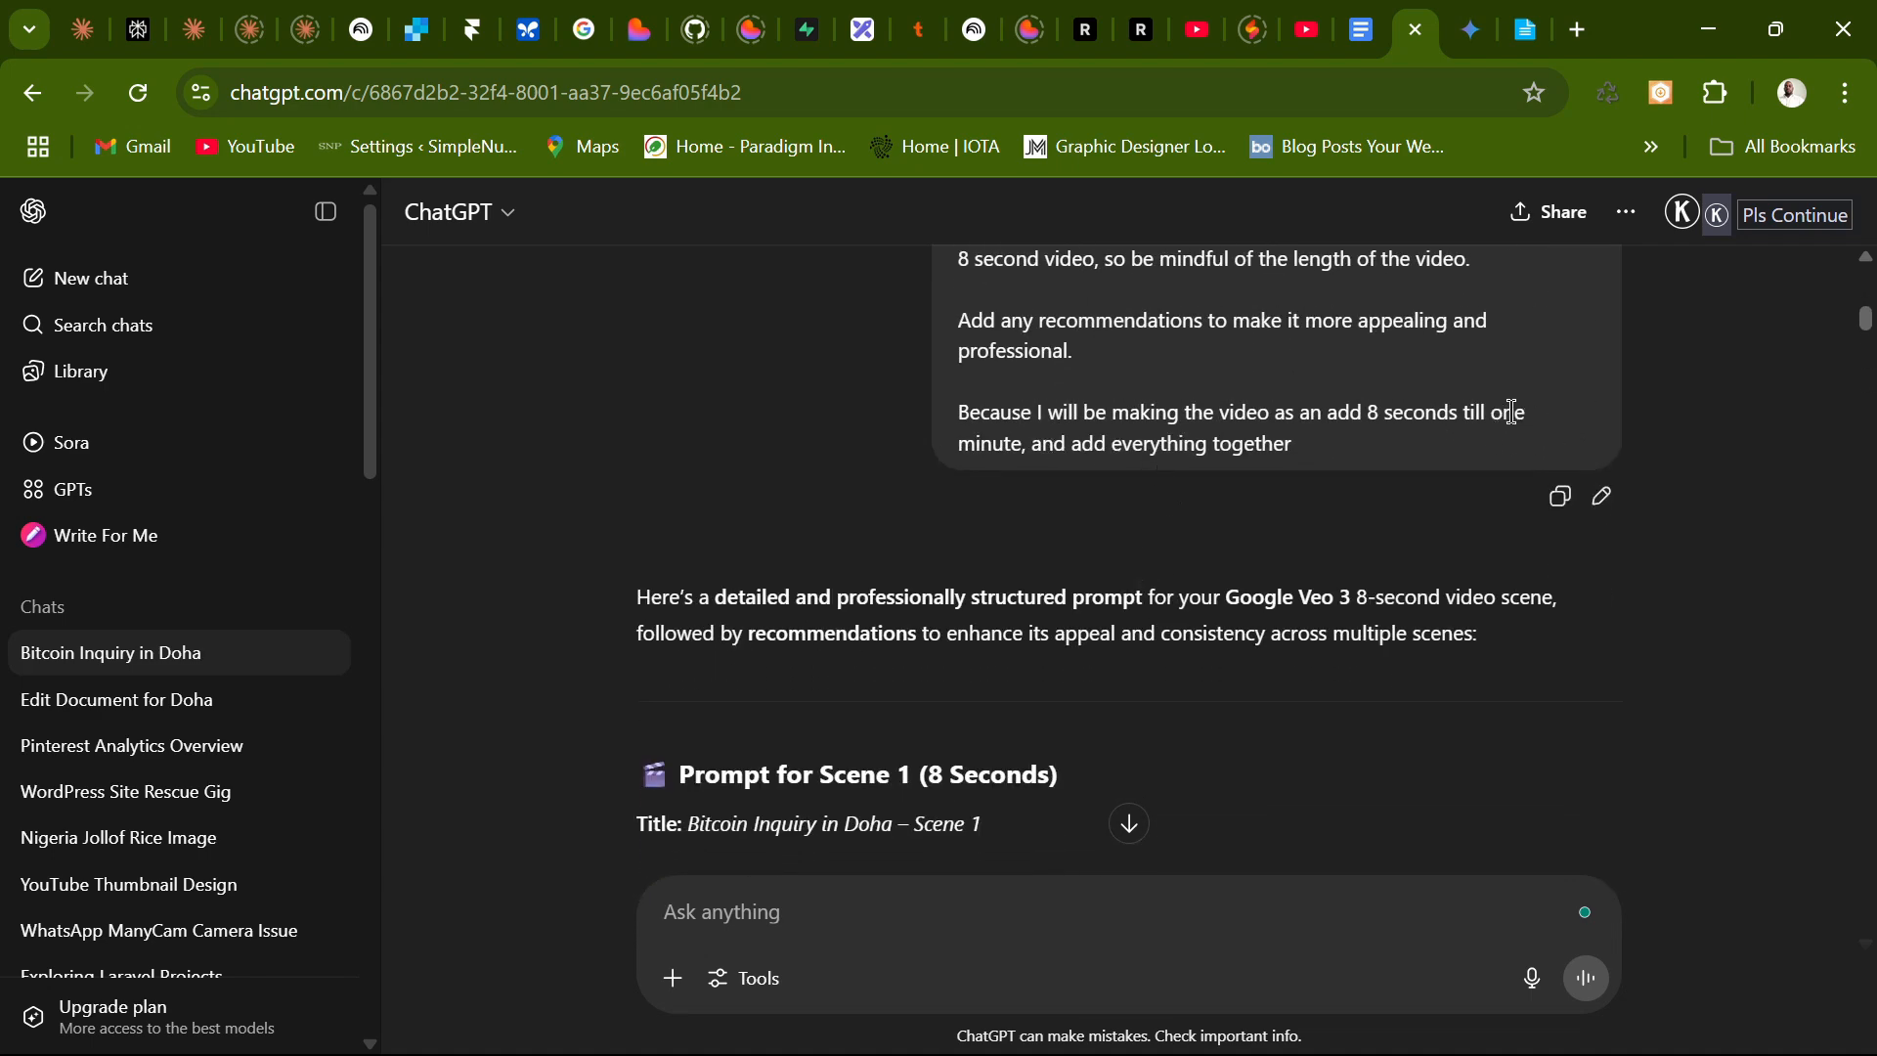
Reread the Scene 1 prompt's subjects, action and camera sections and continue to the outline of the following scenes.
{"action": "scroll", "coordinate": [1183, 565], "scroll_direction": "down", "scroll_amount": 5}
{"action": "scroll", "coordinate": [1187, 562], "scroll_direction": "down", "scroll_amount": 15}
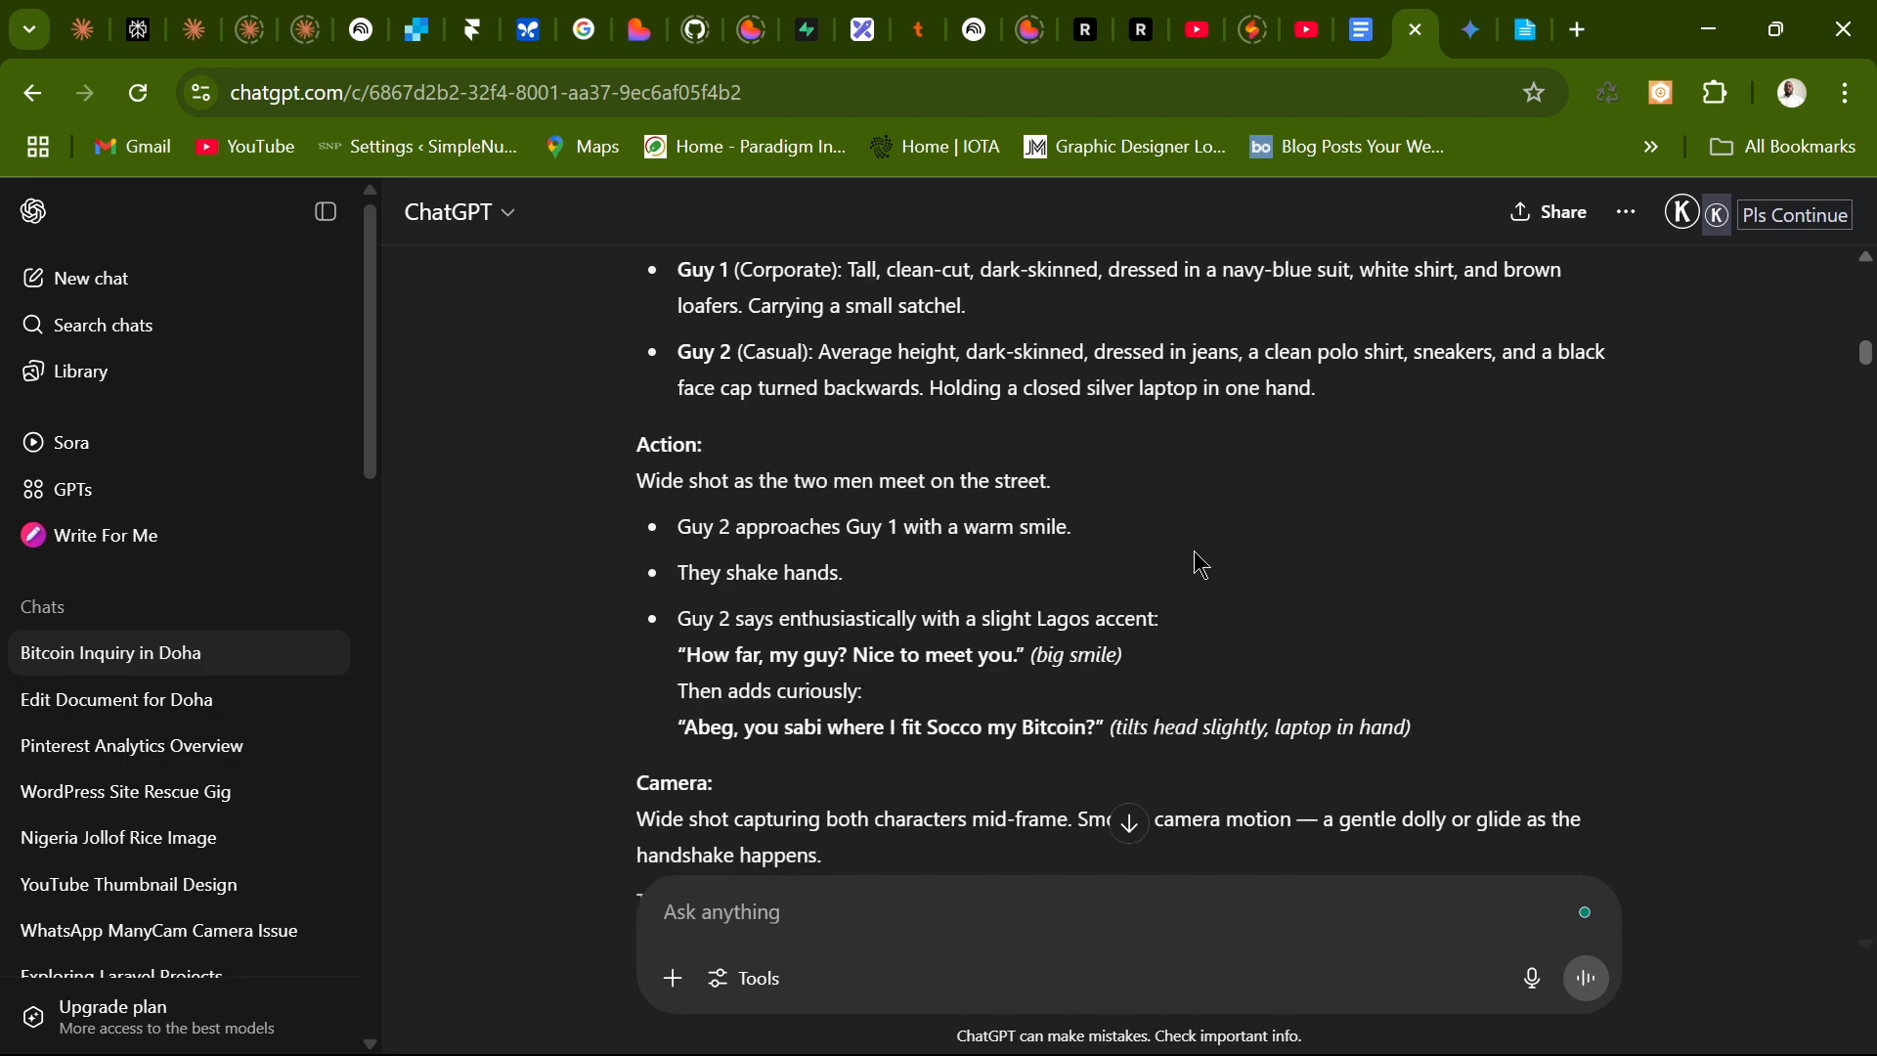
{"action": "scroll", "coordinate": [1195, 551], "scroll_direction": "up", "scroll_amount": 3}
{"action": "scroll", "coordinate": [1195, 550], "scroll_direction": "up", "scroll_amount": 6}
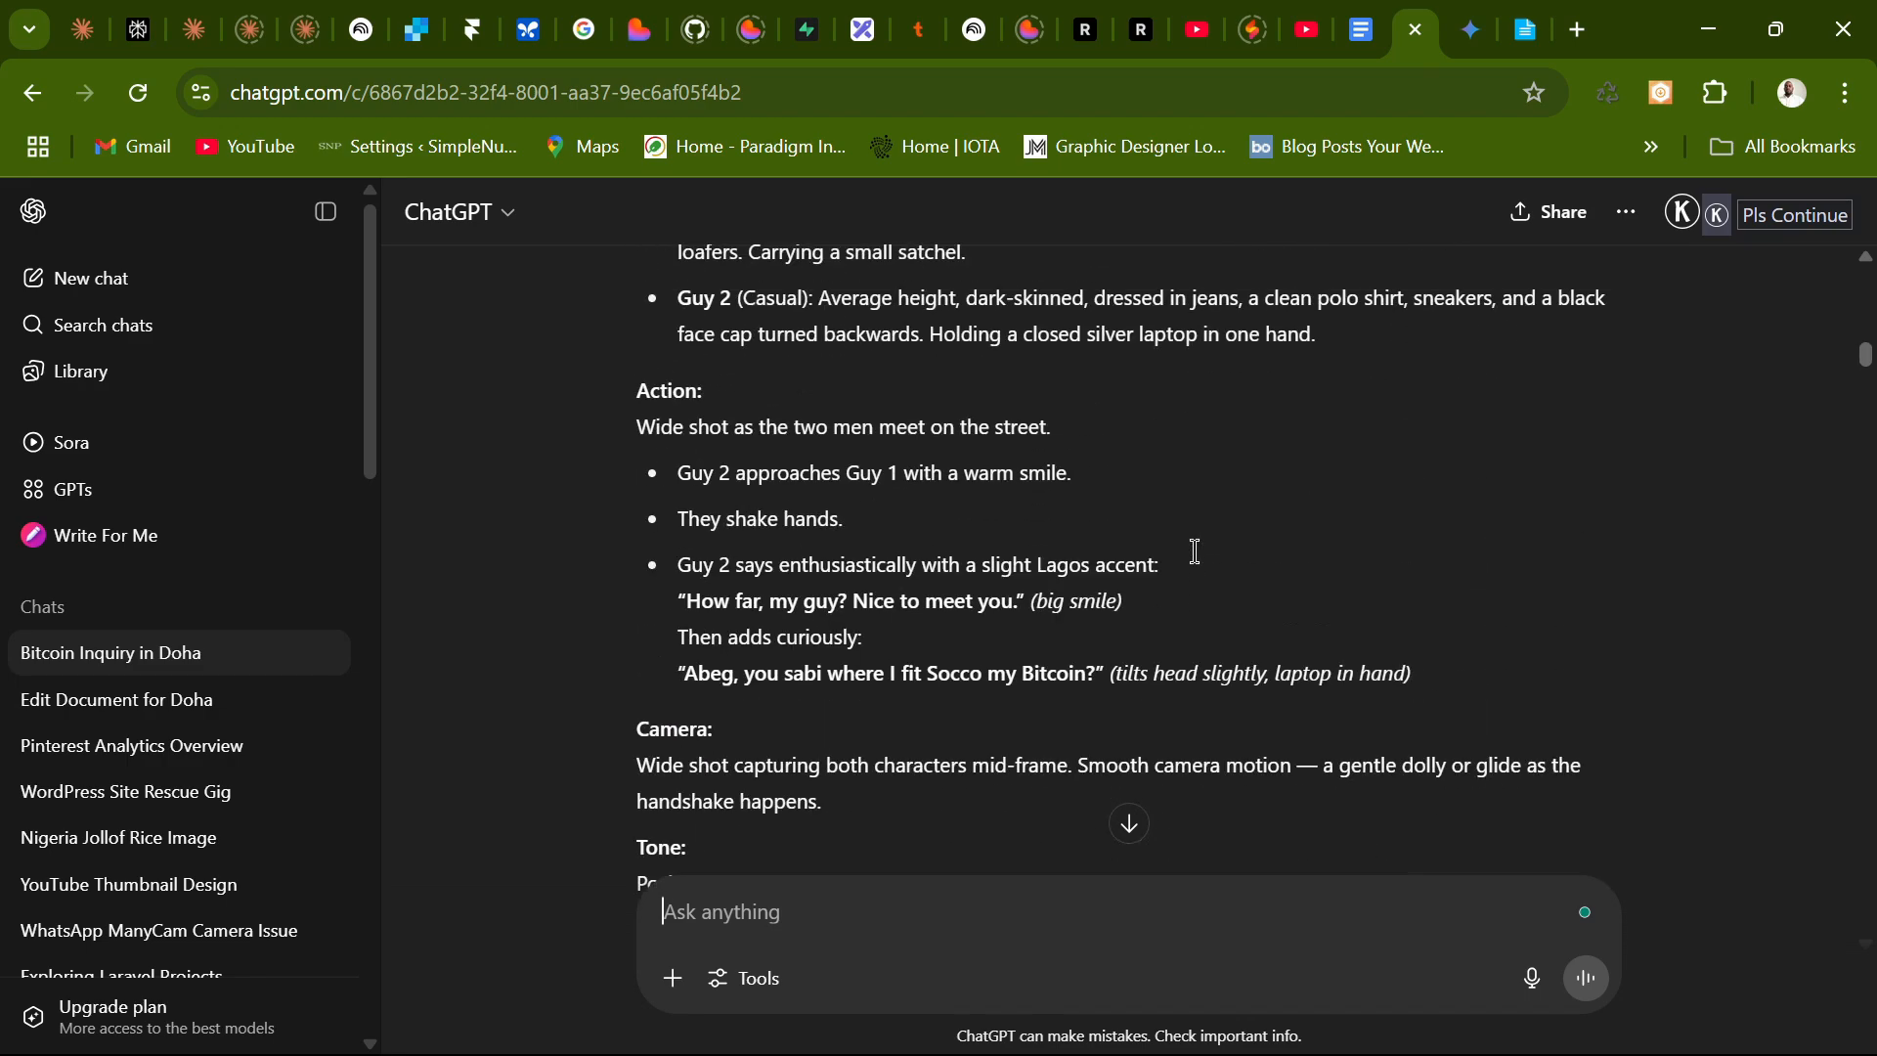
{"action": "scroll", "coordinate": [1227, 545], "scroll_direction": "down", "scroll_amount": 9}
{"action": "scroll", "coordinate": [1242, 540], "scroll_direction": "down", "scroll_amount": 10}
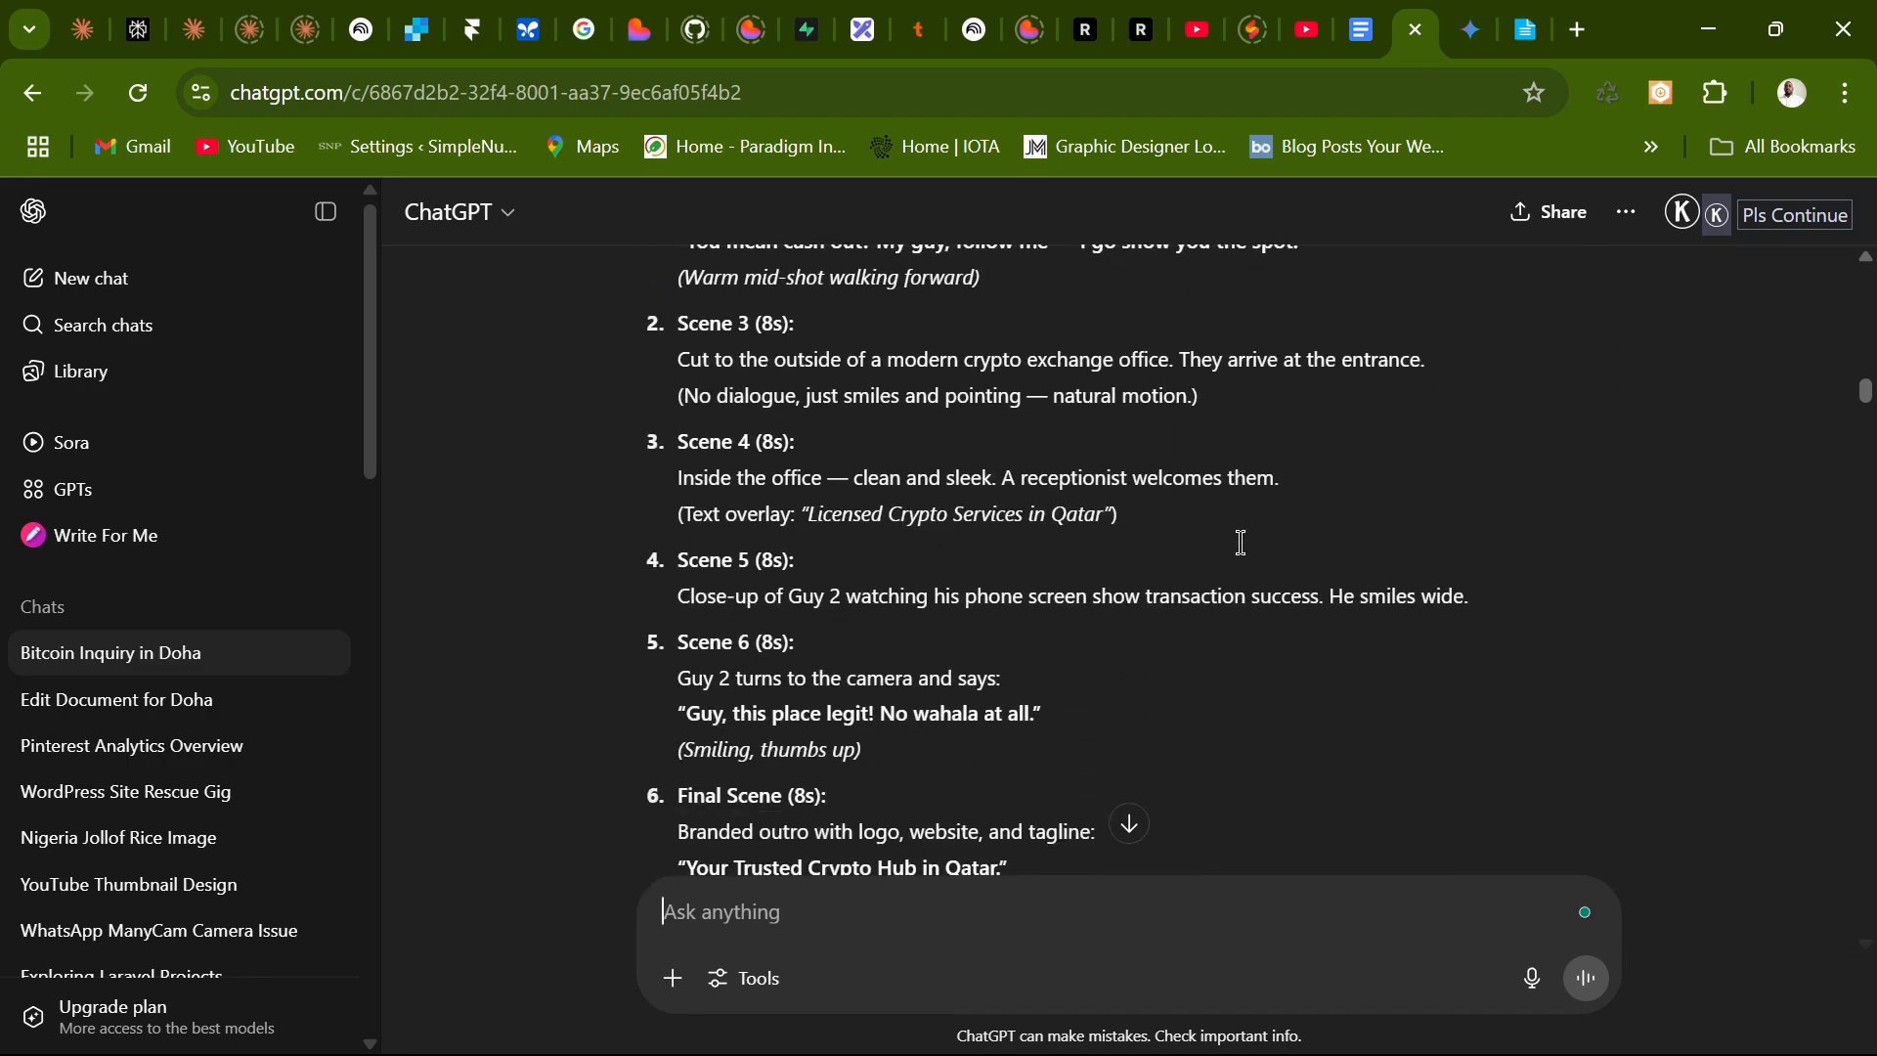
Read the follow-up request for scene two with consistent characters and the start of the Scene 2 prompt in the reply.
{"action": "scroll", "coordinate": [1220, 522], "scroll_direction": "down", "scroll_amount": 4}
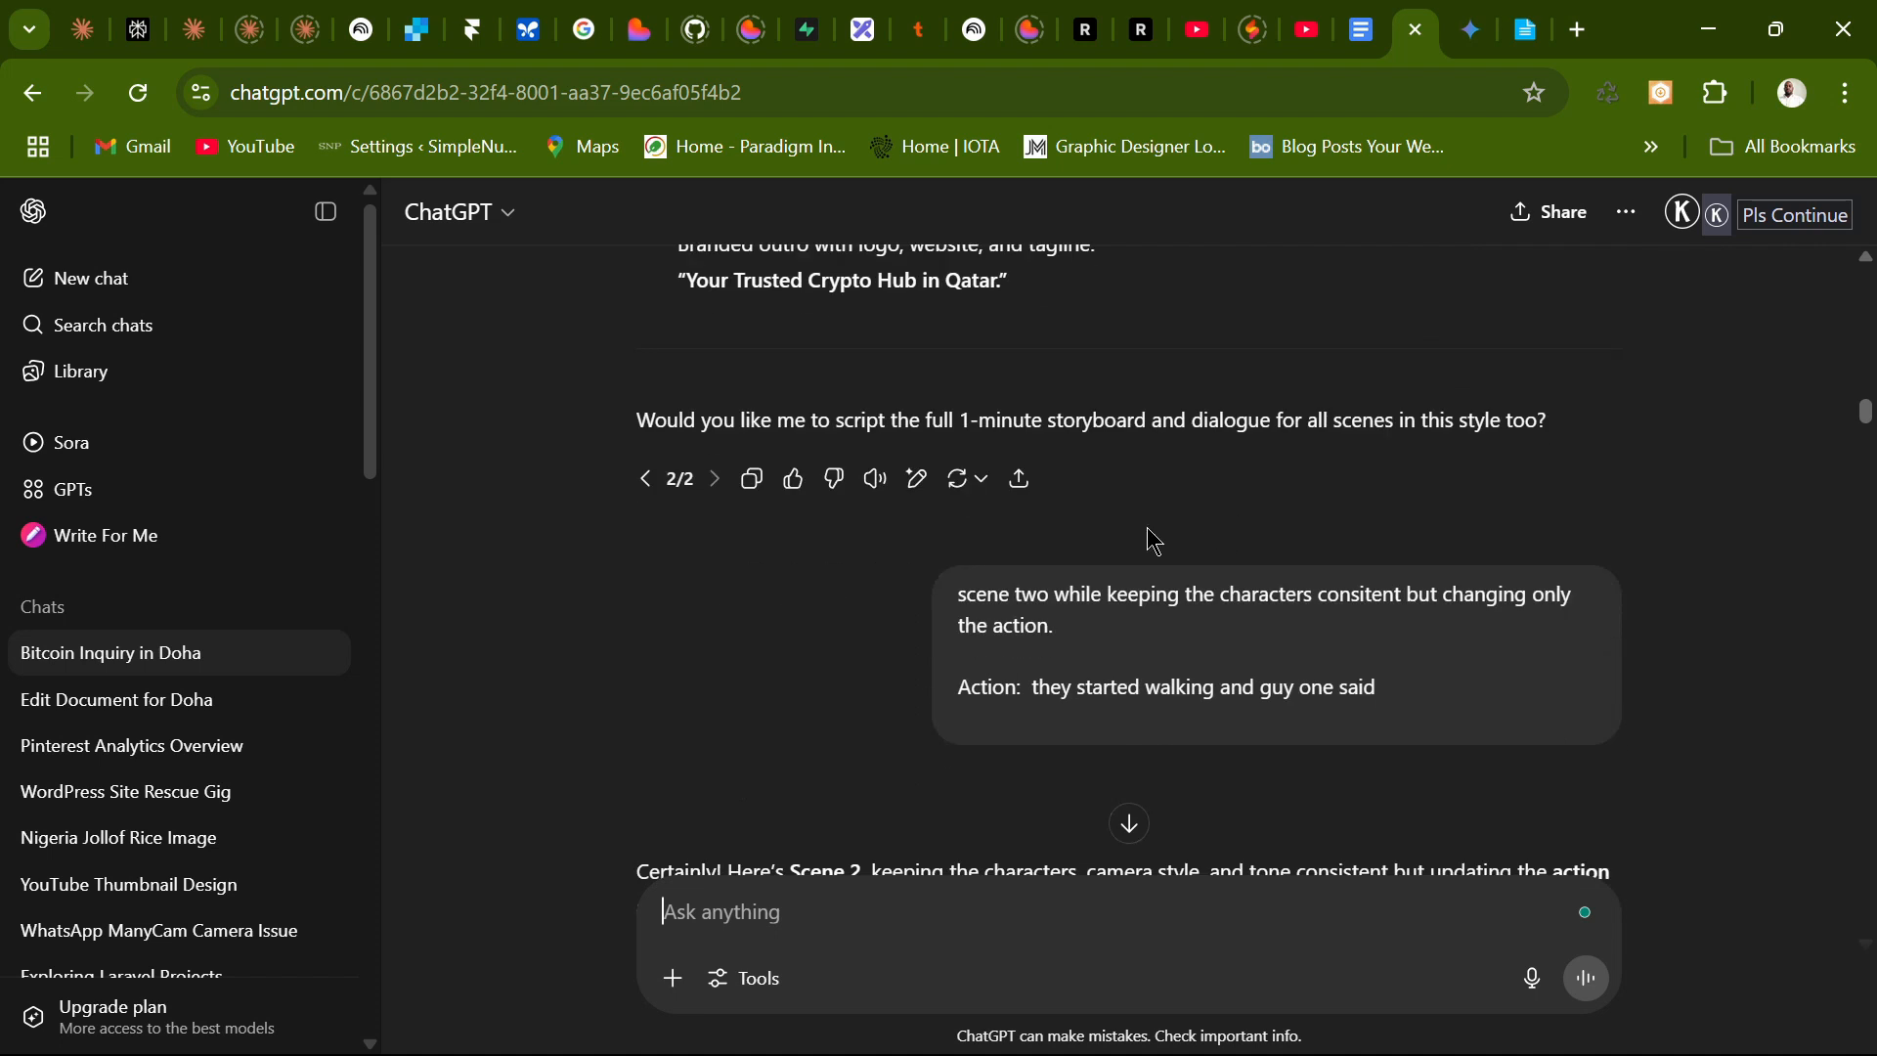
{"action": "scroll", "coordinate": [996, 570], "scroll_direction": "down", "scroll_amount": 4}
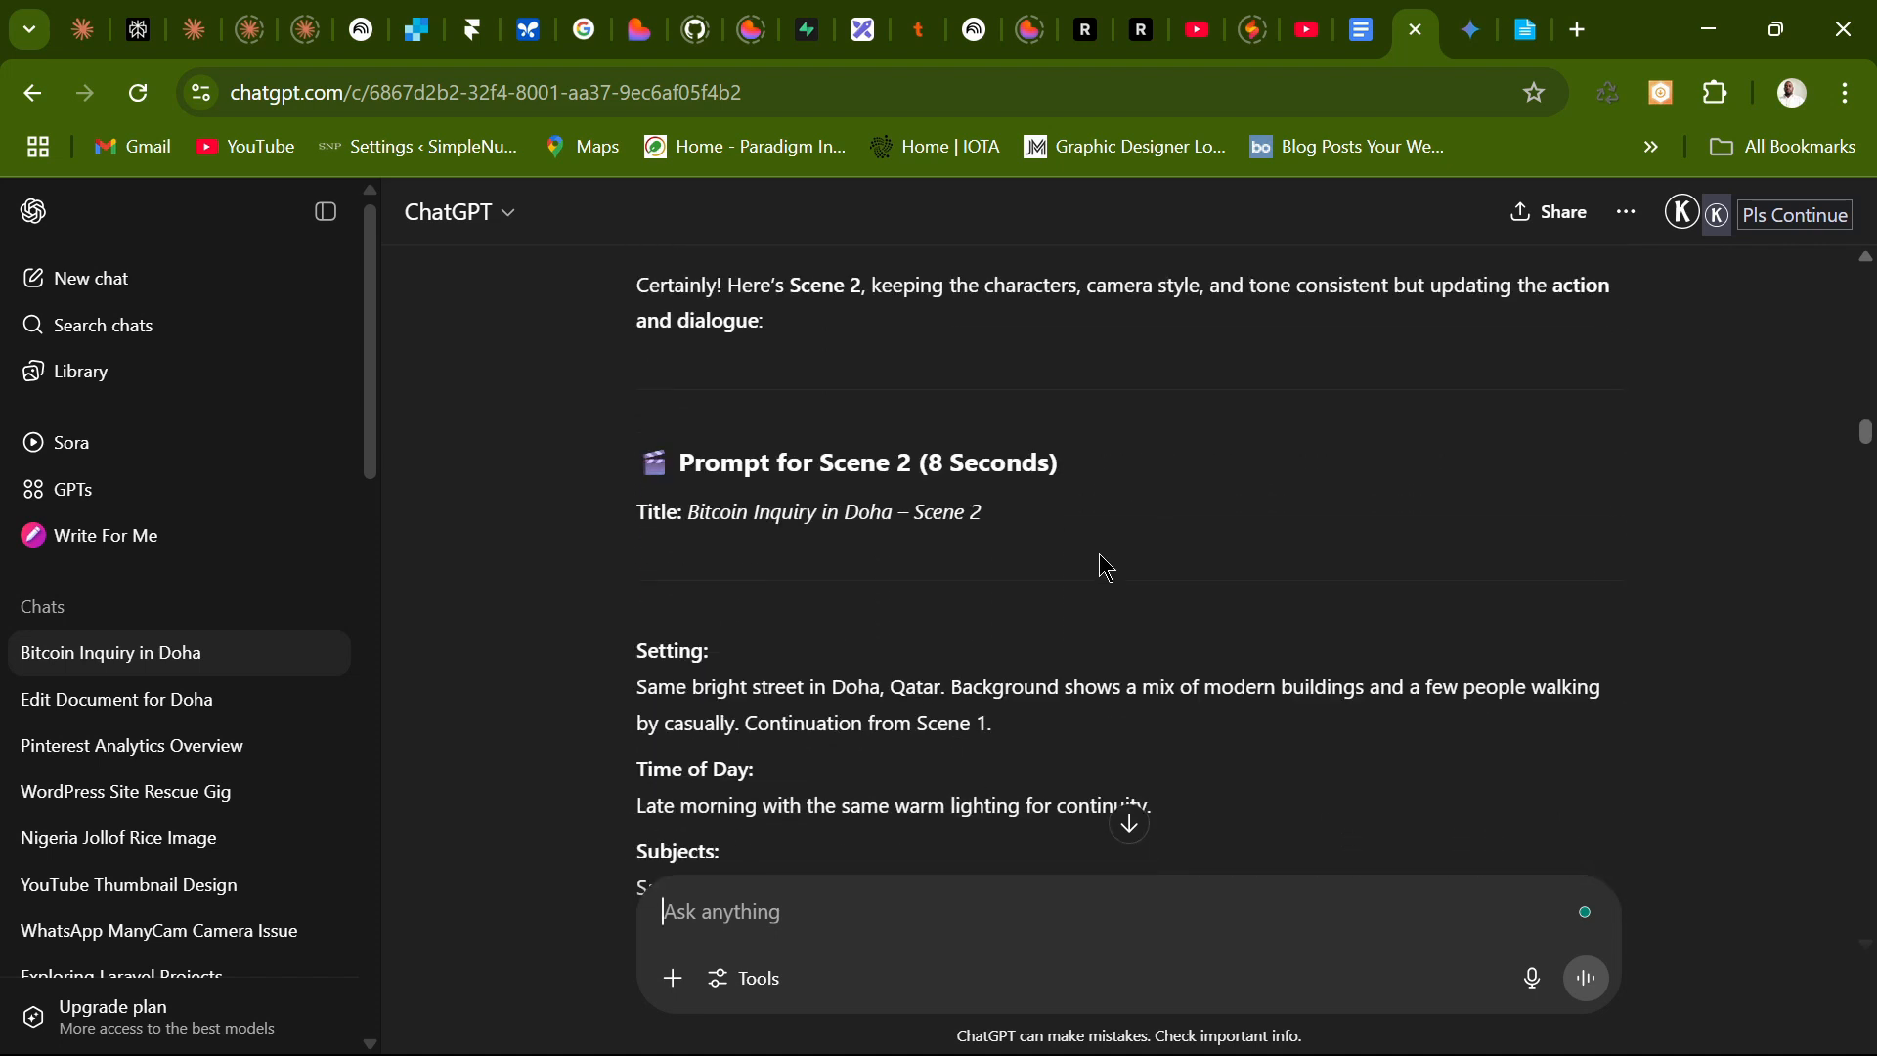
{"action": "scroll", "coordinate": [1081, 537], "scroll_direction": "up", "scroll_amount": 2}
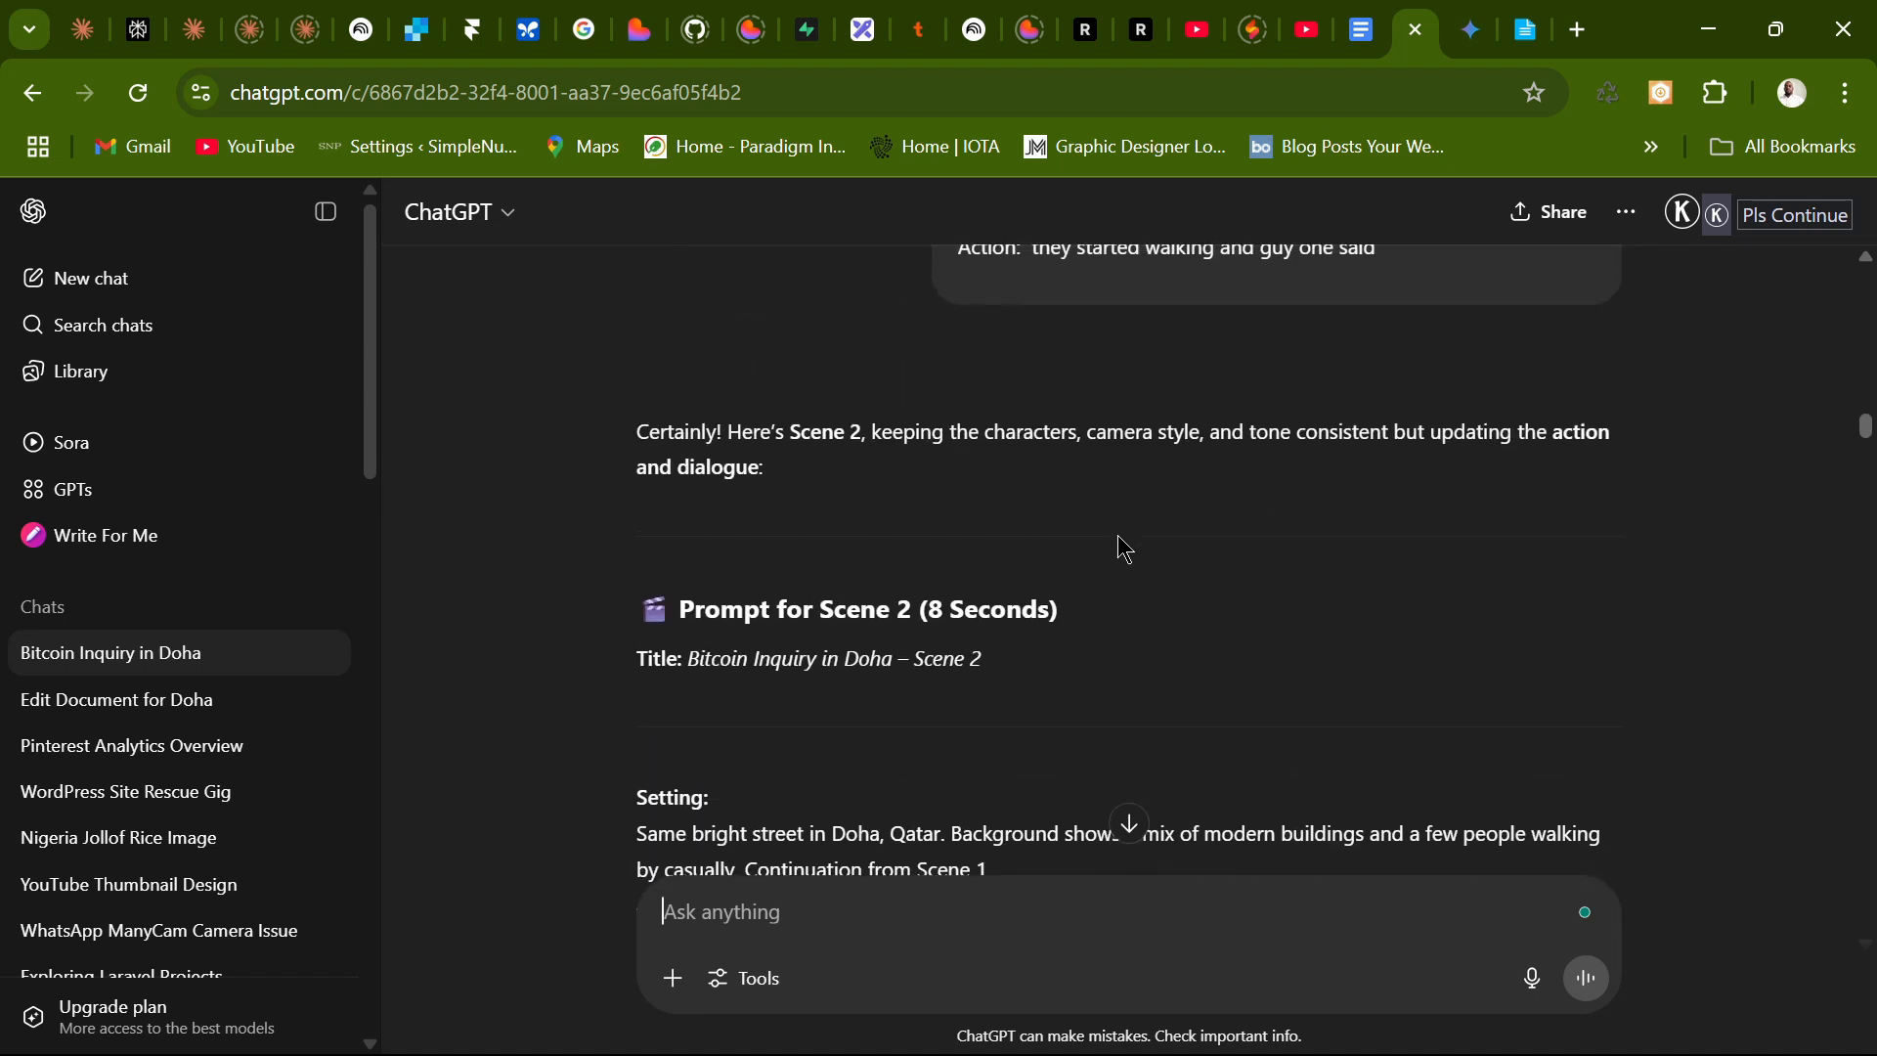
{"action": "scroll", "coordinate": [1117, 539], "scroll_direction": "down", "scroll_amount": 3}
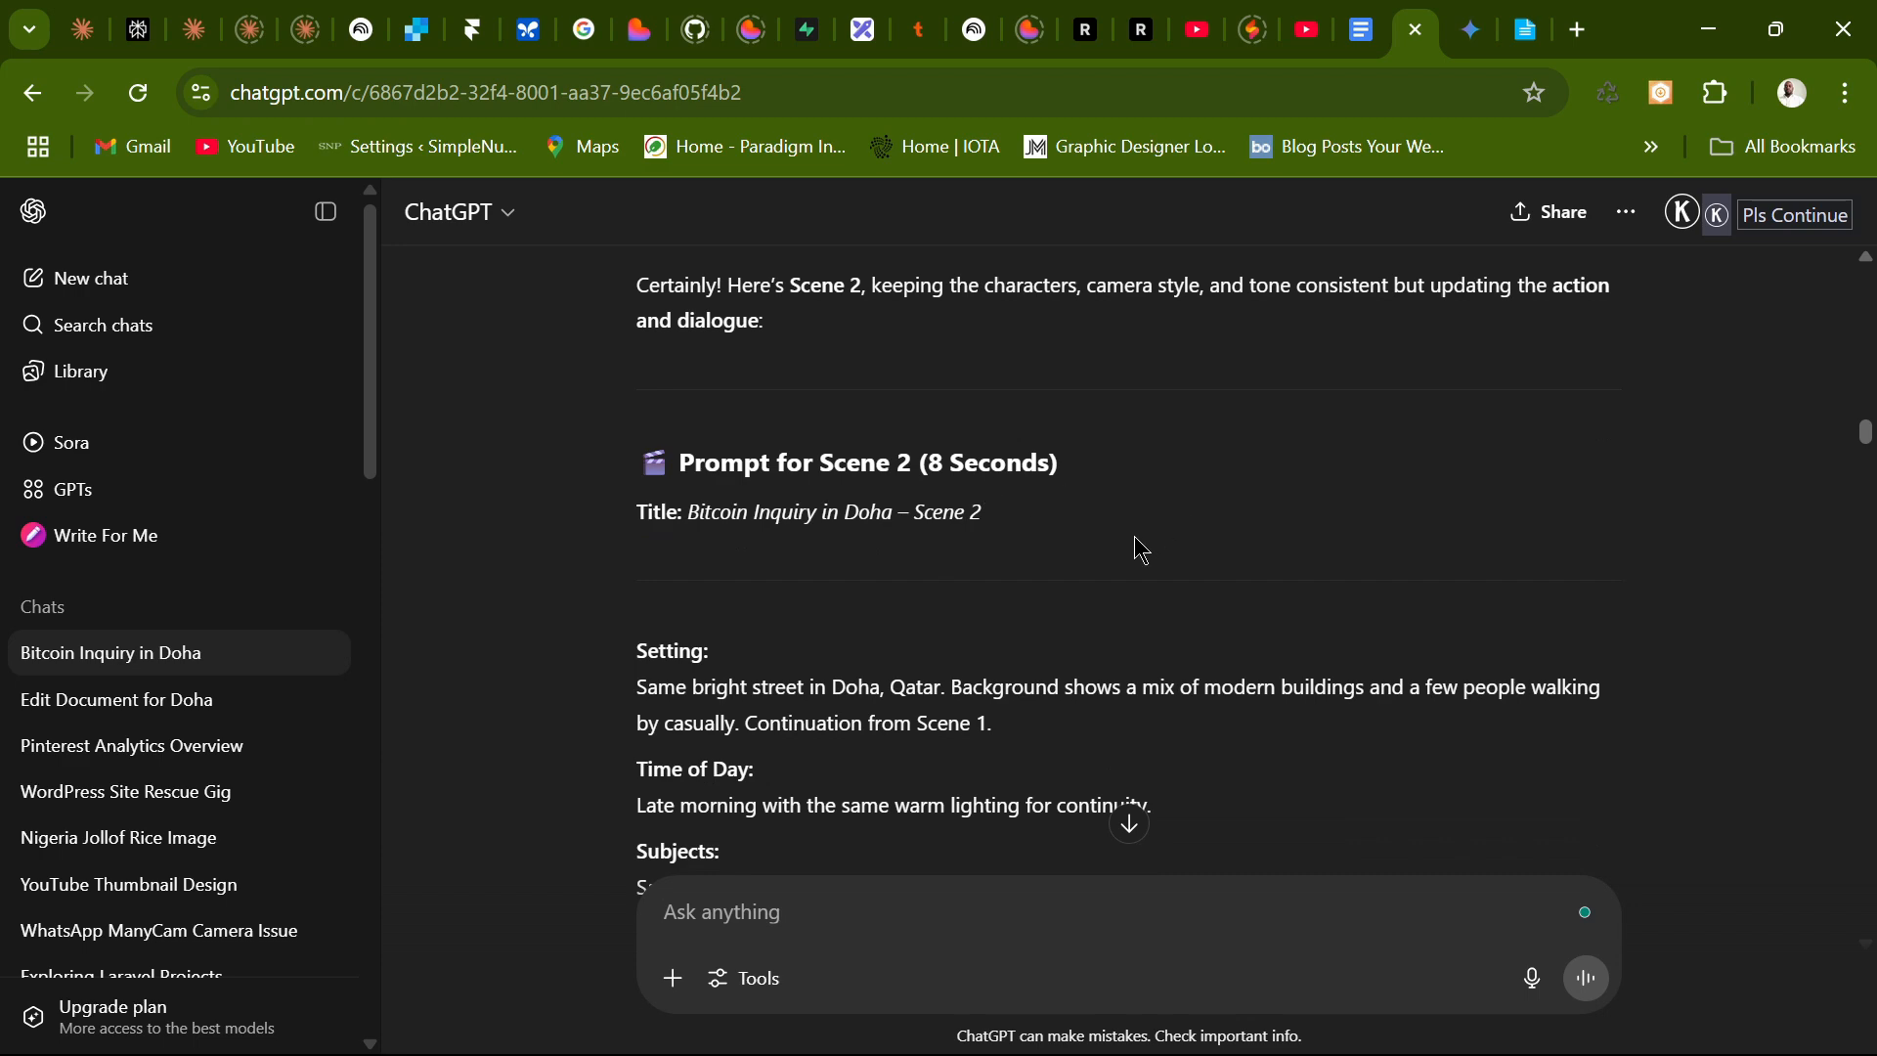
Compare the recommended outline of Scene 4 through the Final Scene with the follow-up request that changes only the action.
{"action": "scroll", "coordinate": [1131, 544], "scroll_direction": "up", "scroll_amount": 6}
{"action": "scroll", "coordinate": [875, 444], "scroll_direction": "up", "scroll_amount": 4}
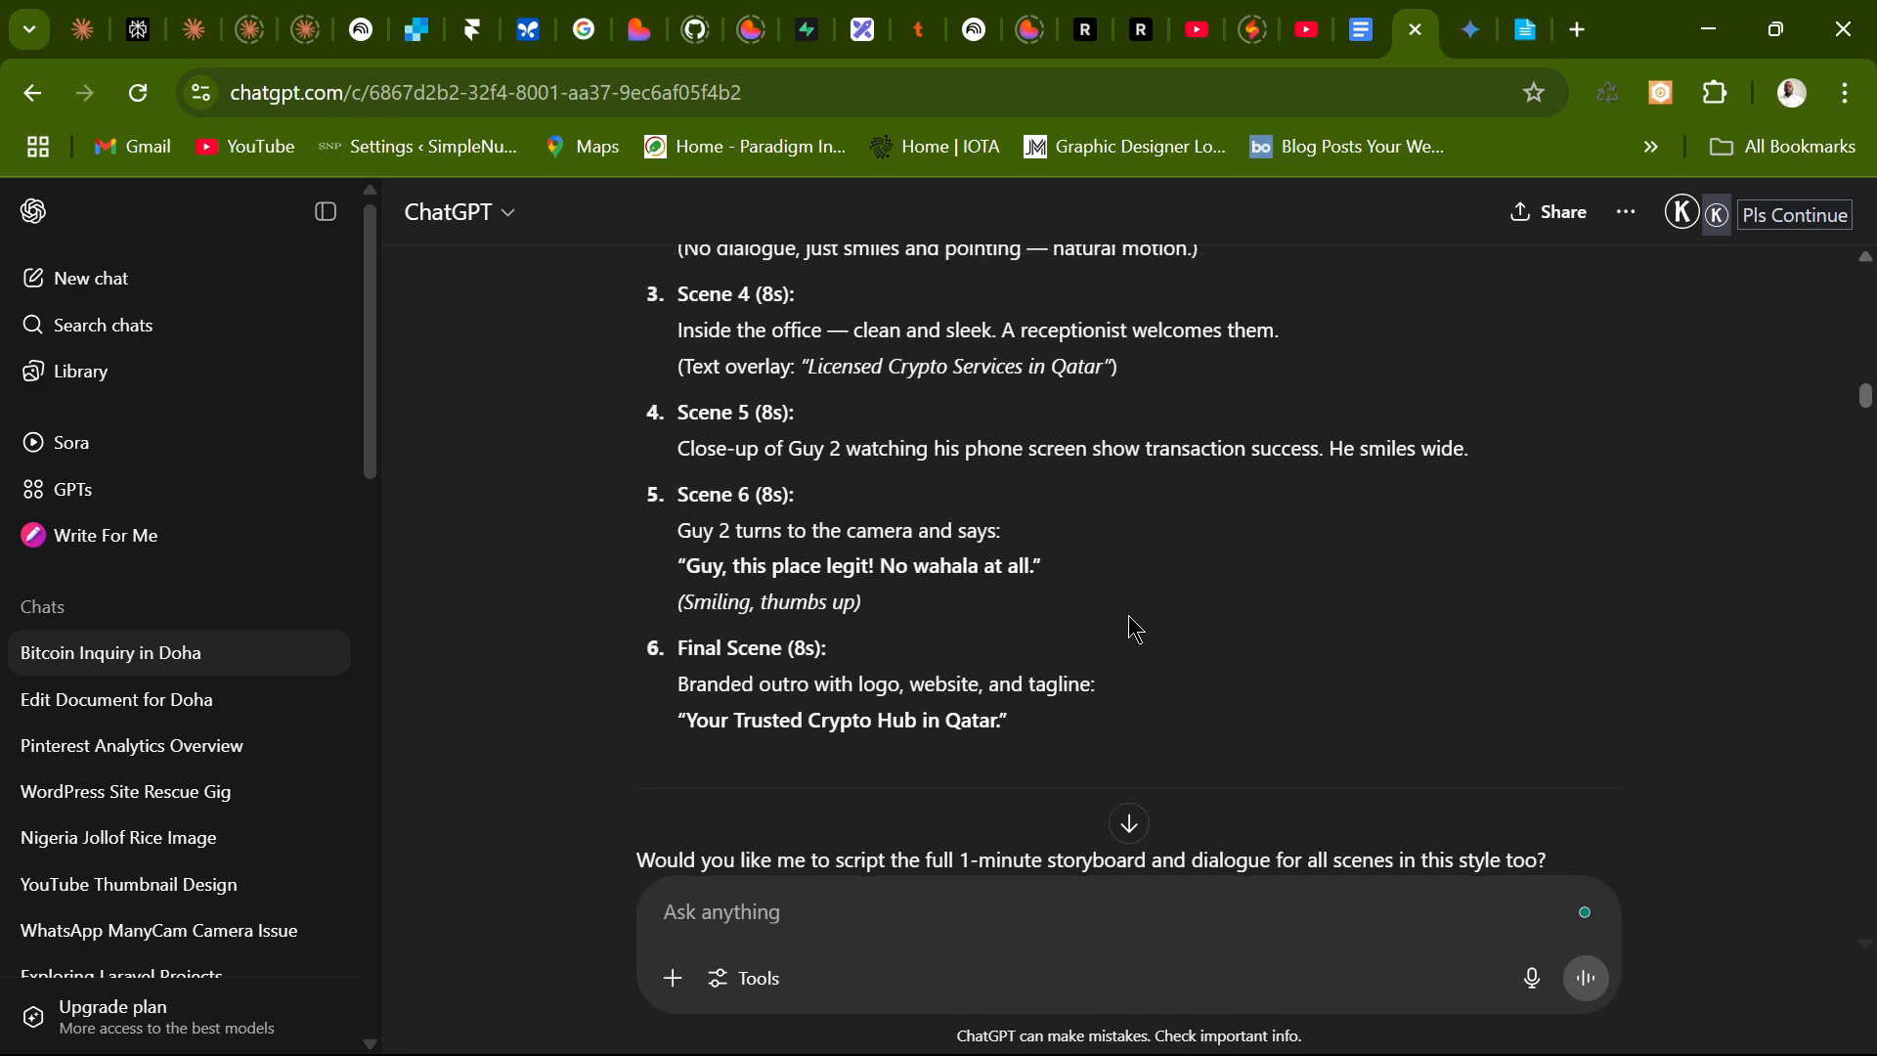
{"action": "scroll", "coordinate": [1039, 626], "scroll_direction": "down", "scroll_amount": 3}
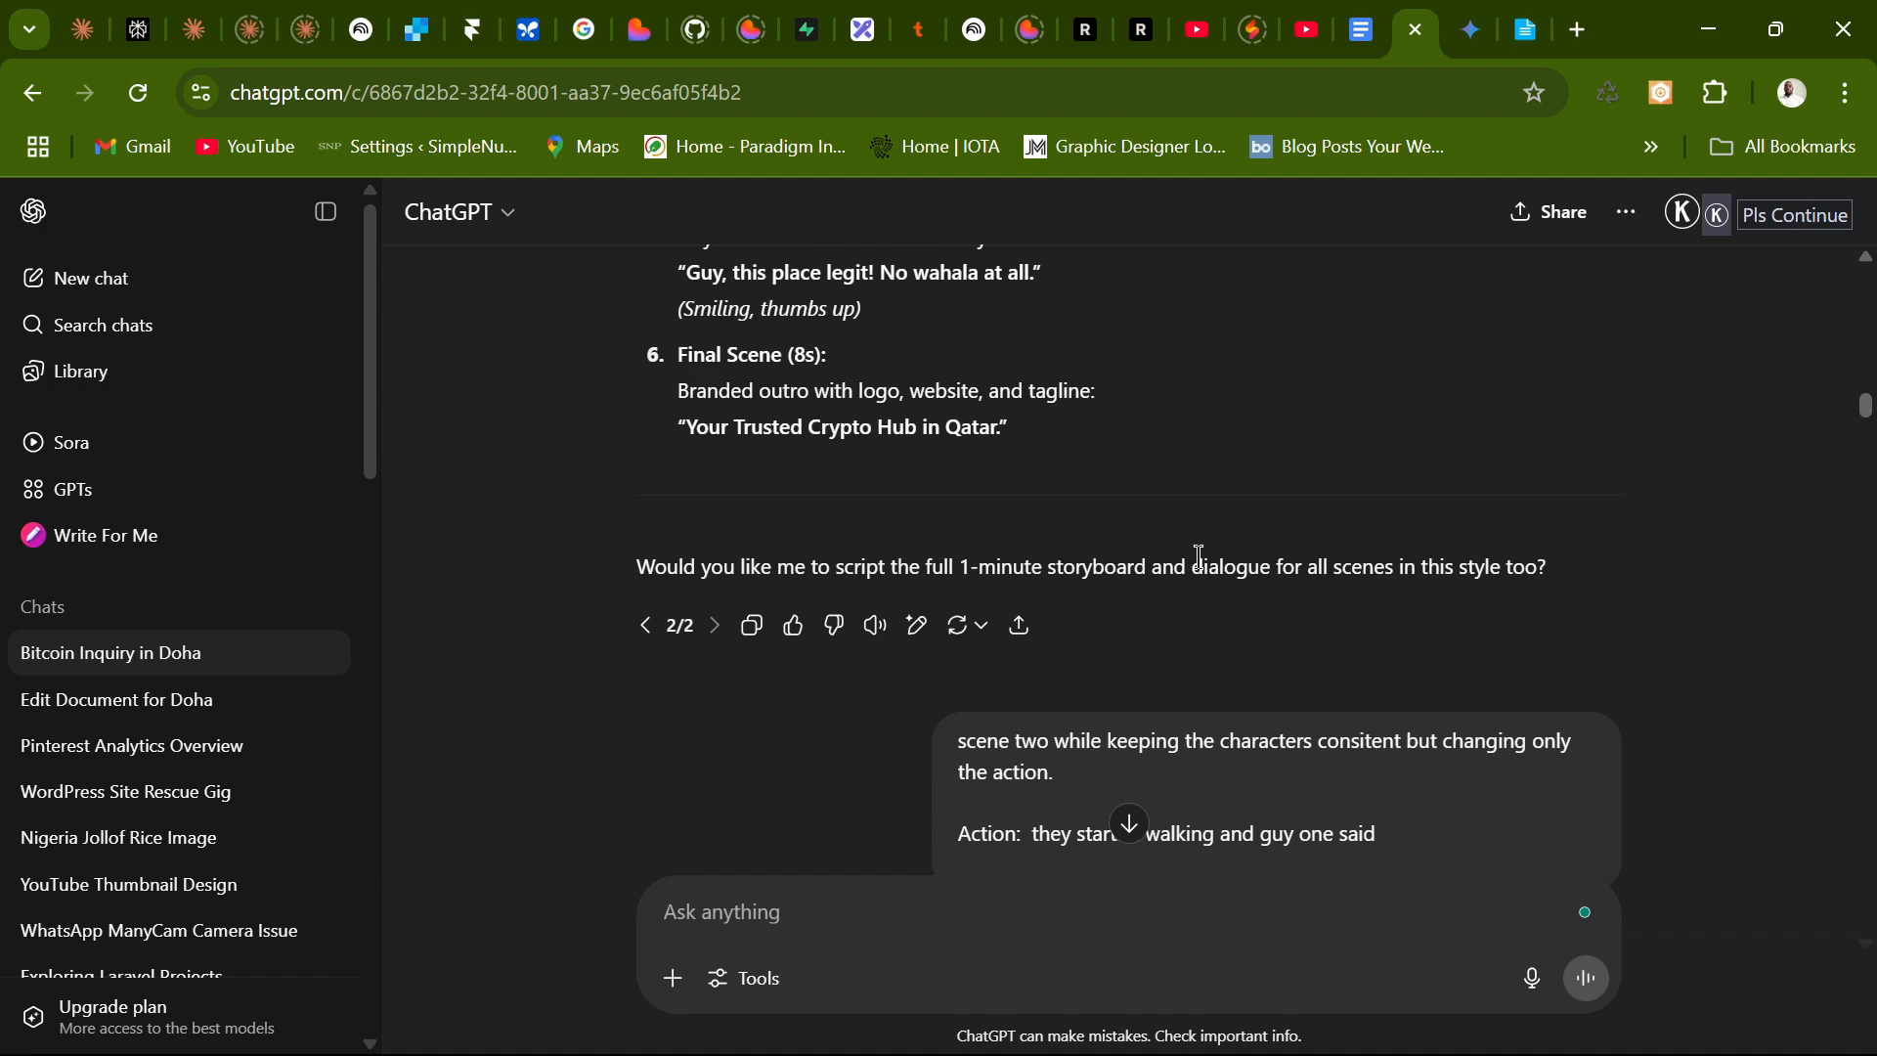
{"action": "scroll", "coordinate": [1173, 410], "scroll_direction": "down", "scroll_amount": 2}
{"action": "scroll", "coordinate": [1111, 390], "scroll_direction": "up", "scroll_amount": 4}
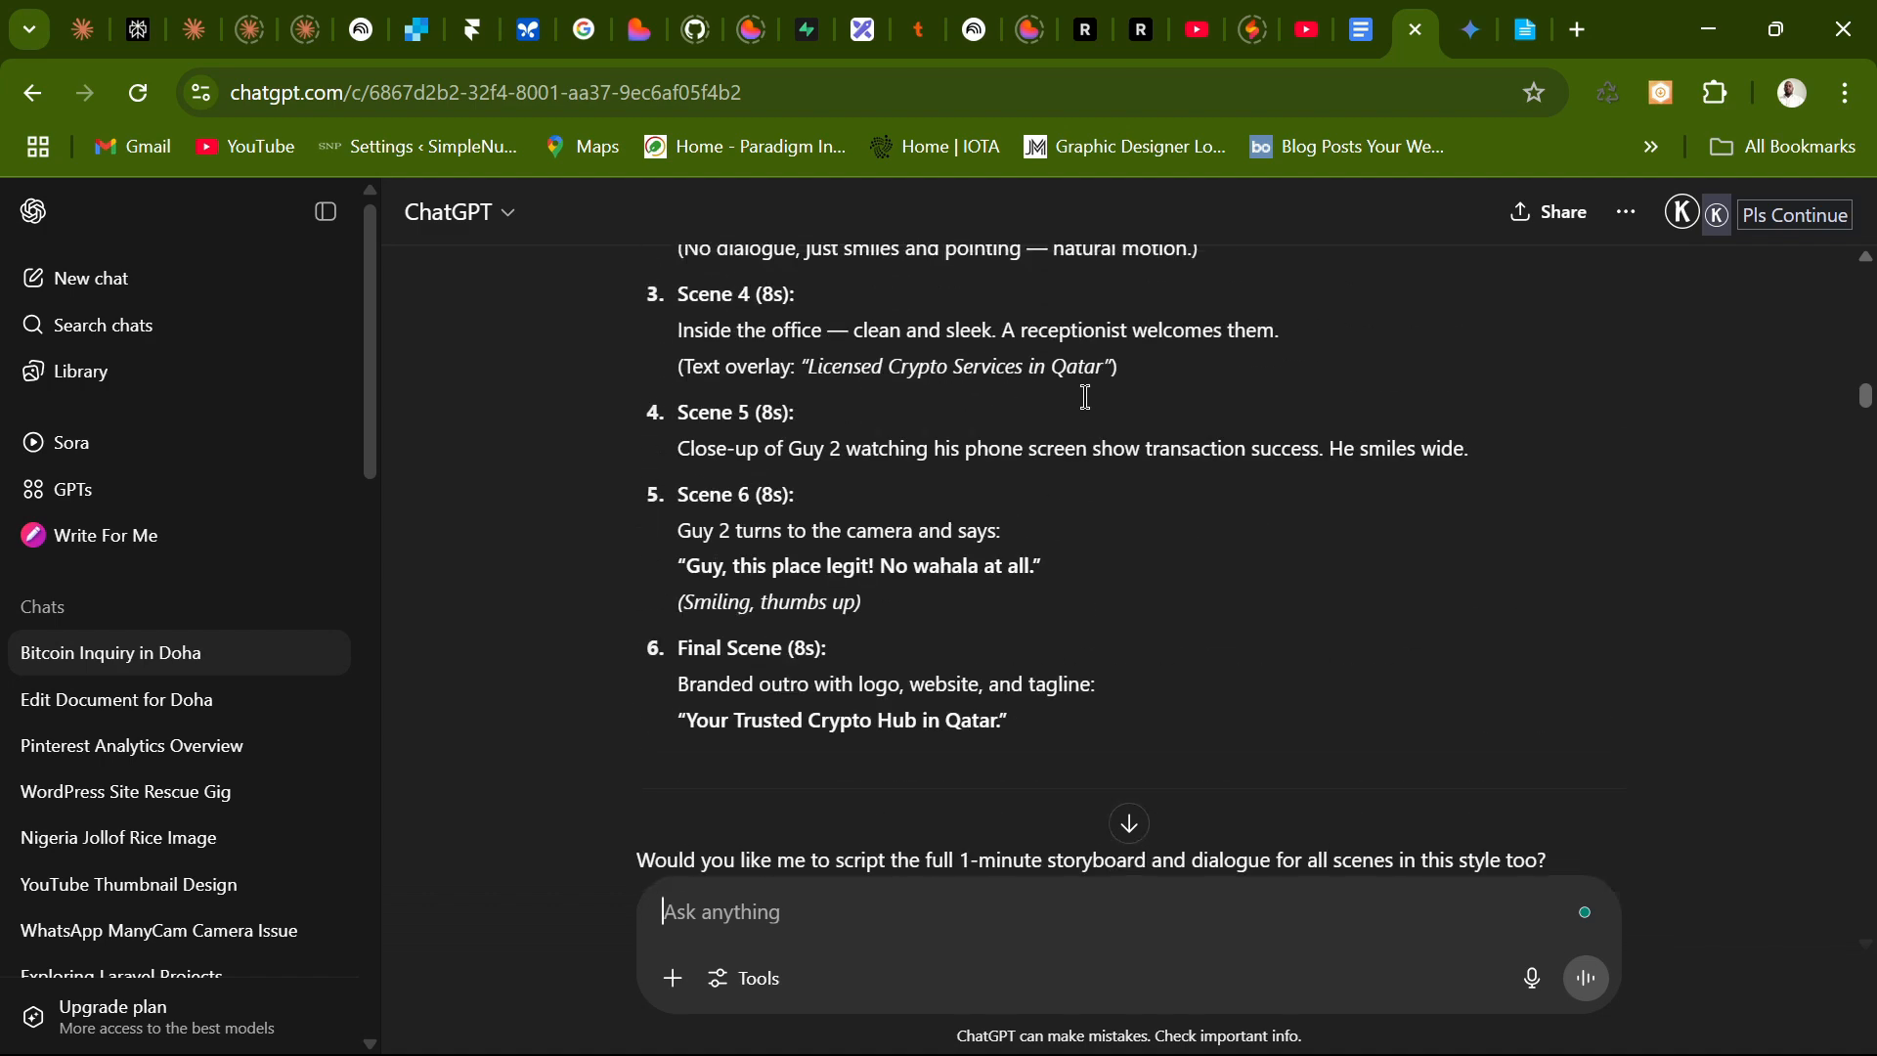
{"action": "scroll", "coordinate": [1186, 502], "scroll_direction": "down", "scroll_amount": 5}
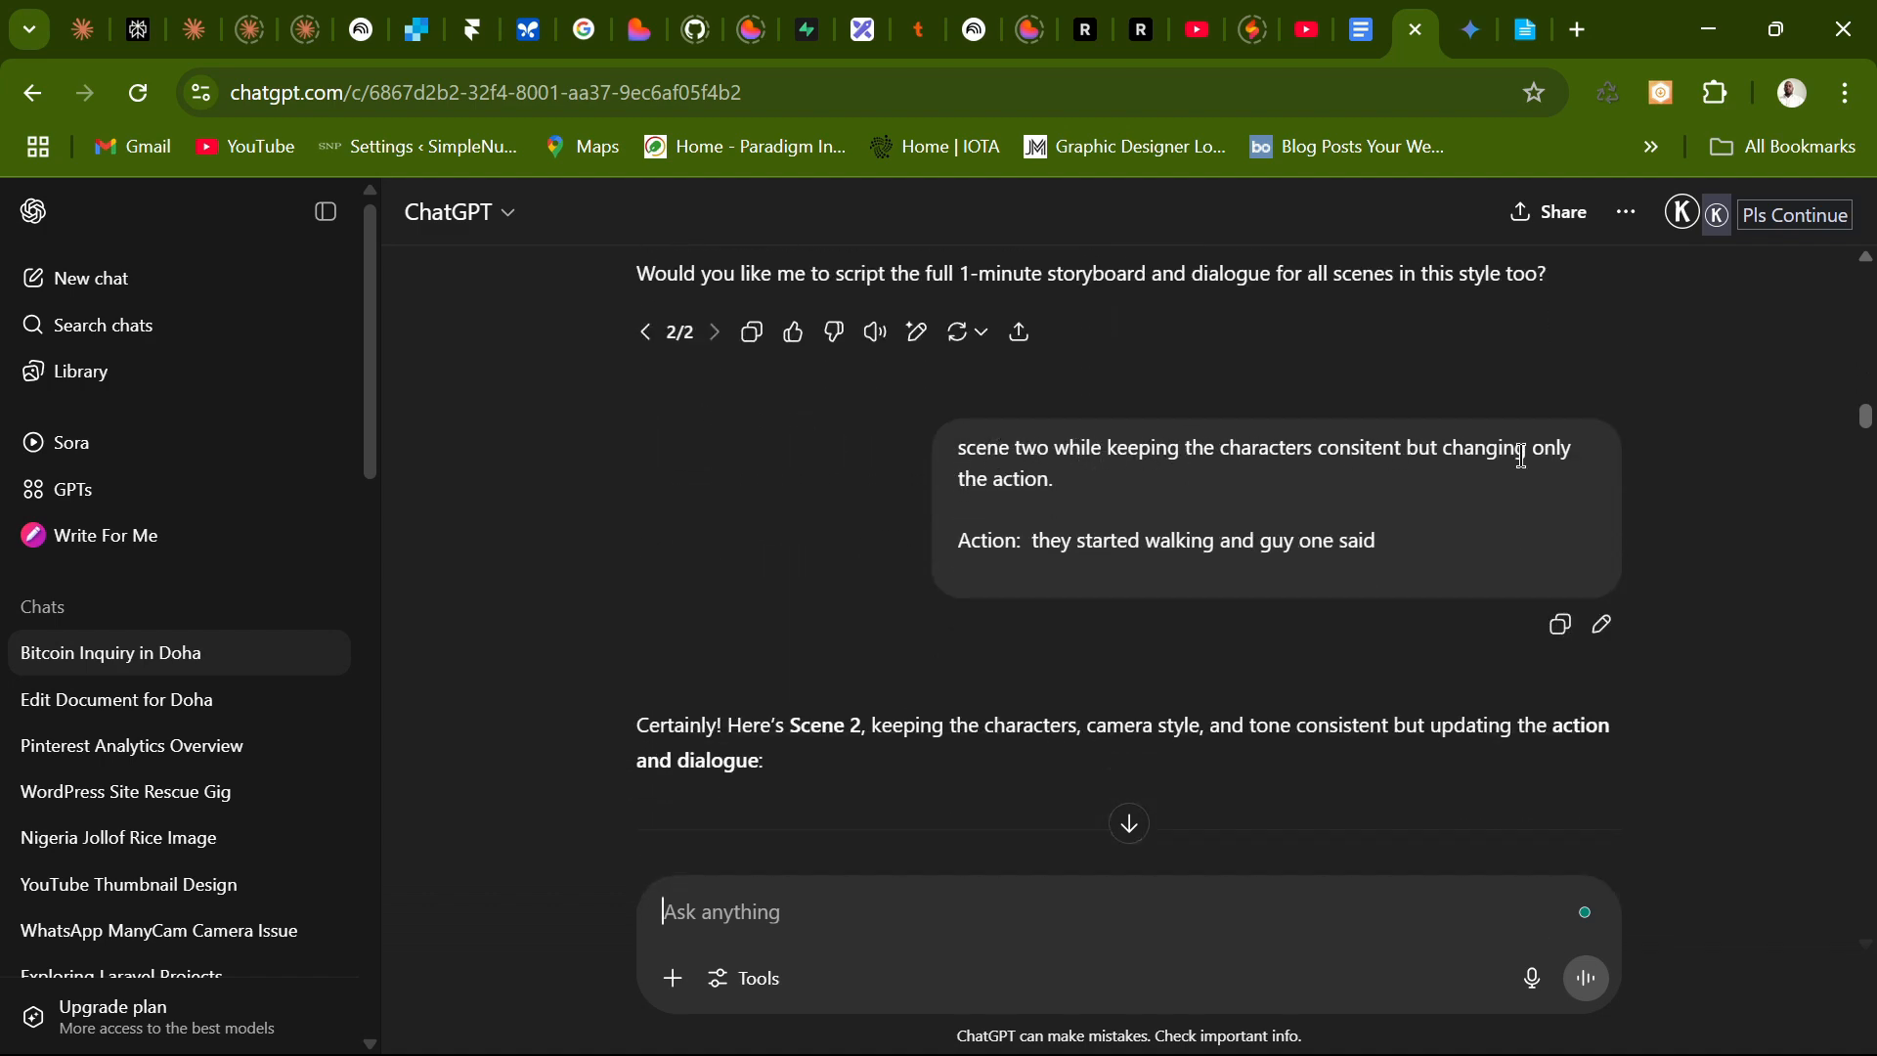
{"action": "scroll", "coordinate": [1330, 499], "scroll_direction": "up", "scroll_amount": 6}
{"action": "scroll", "coordinate": [1358, 503], "scroll_direction": "down", "scroll_amount": 5}
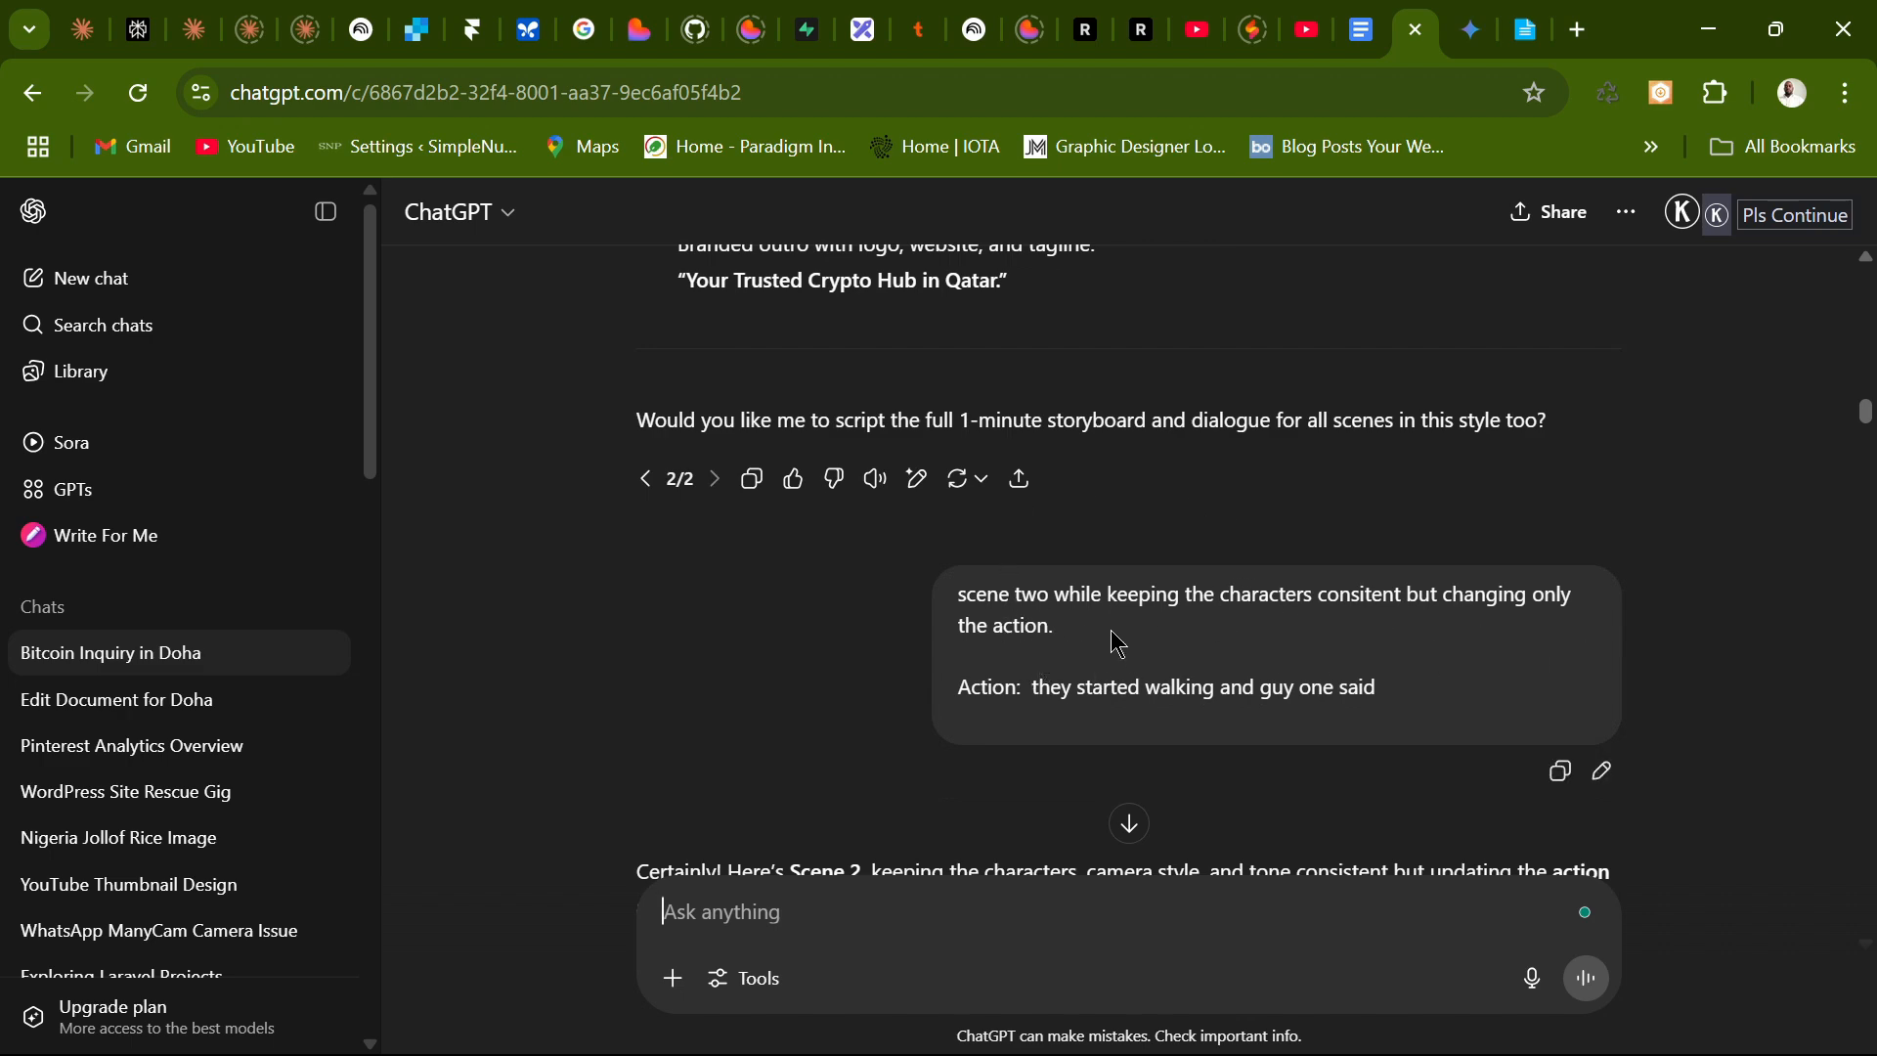
{"action": "scroll", "coordinate": [1163, 547], "scroll_direction": "up", "scroll_amount": 5}
{"action": "scroll", "coordinate": [1152, 528], "scroll_direction": "up", "scroll_amount": 3}
{"action": "scroll", "coordinate": [1168, 508], "scroll_direction": "down", "scroll_amount": 8}
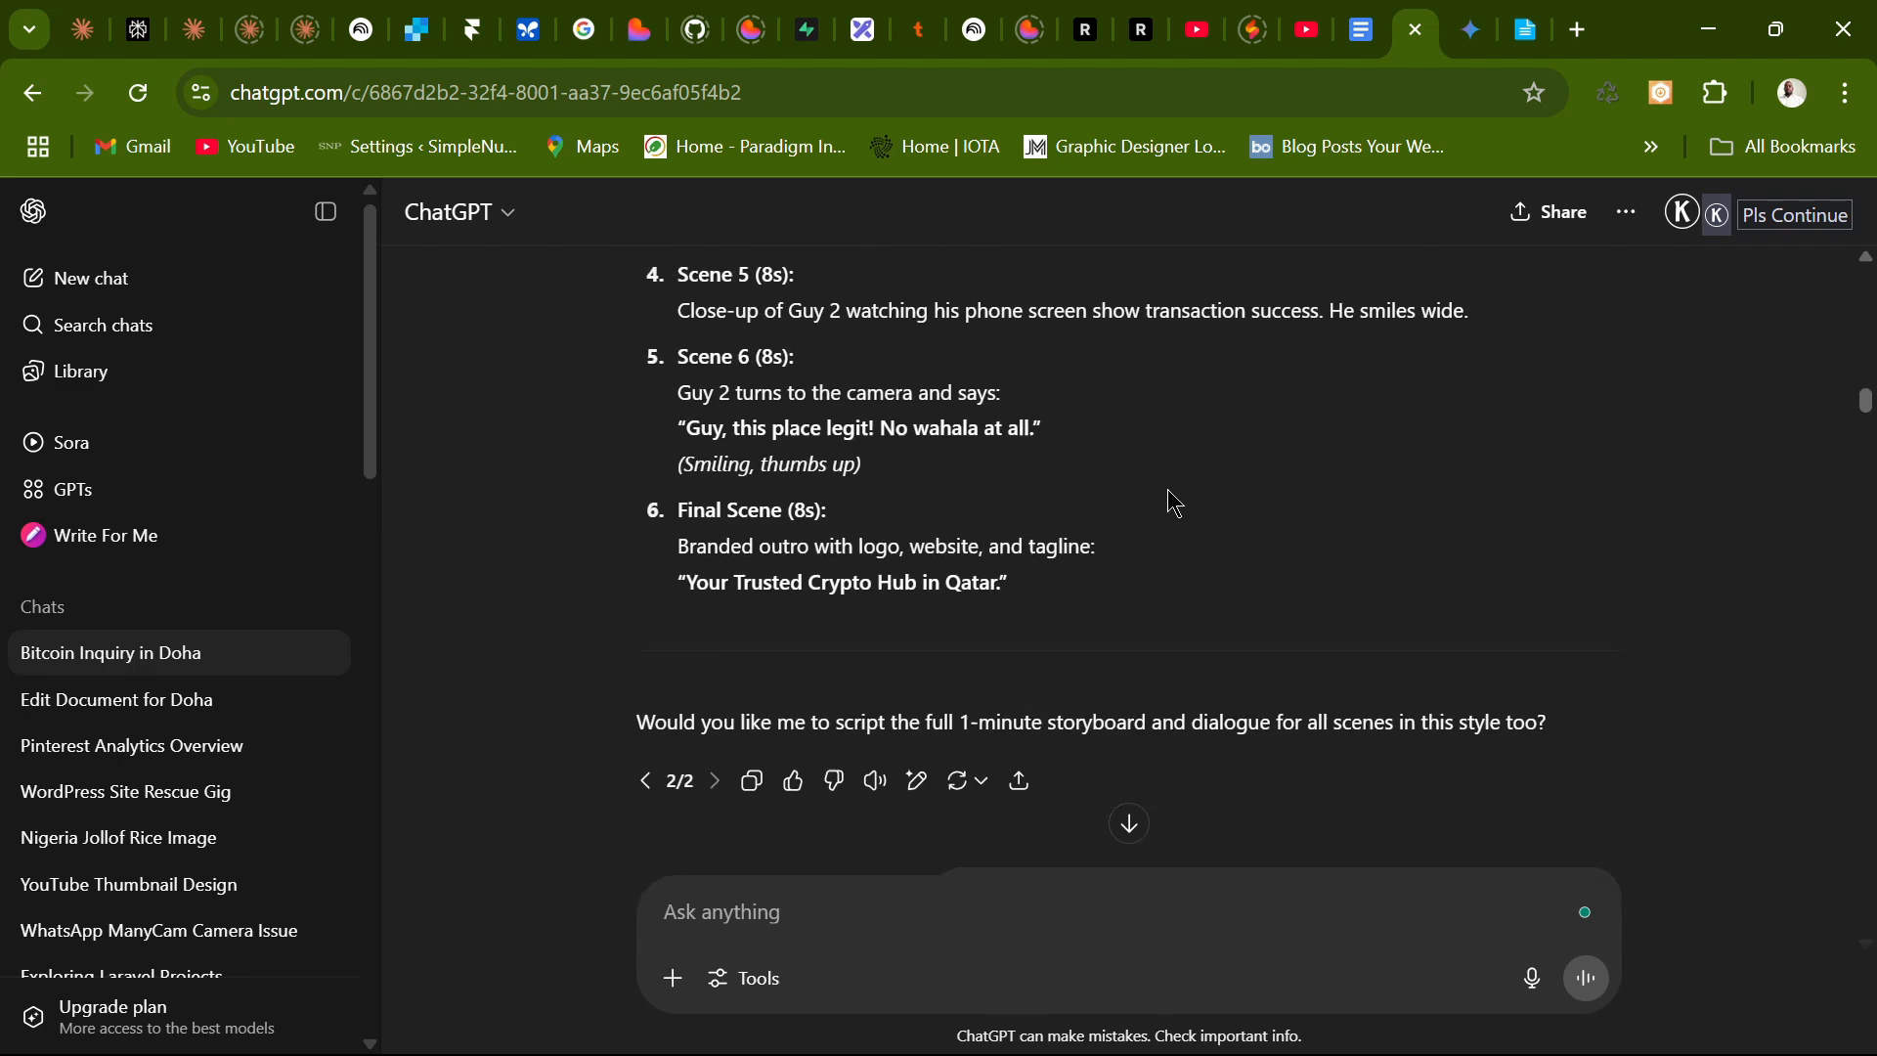
Switch to the Veo 3 Prompt Template document in Google Docs and review its scene request from the setting through the 8 second note.
{"action": "left_click", "coordinate": [1361, 47]}
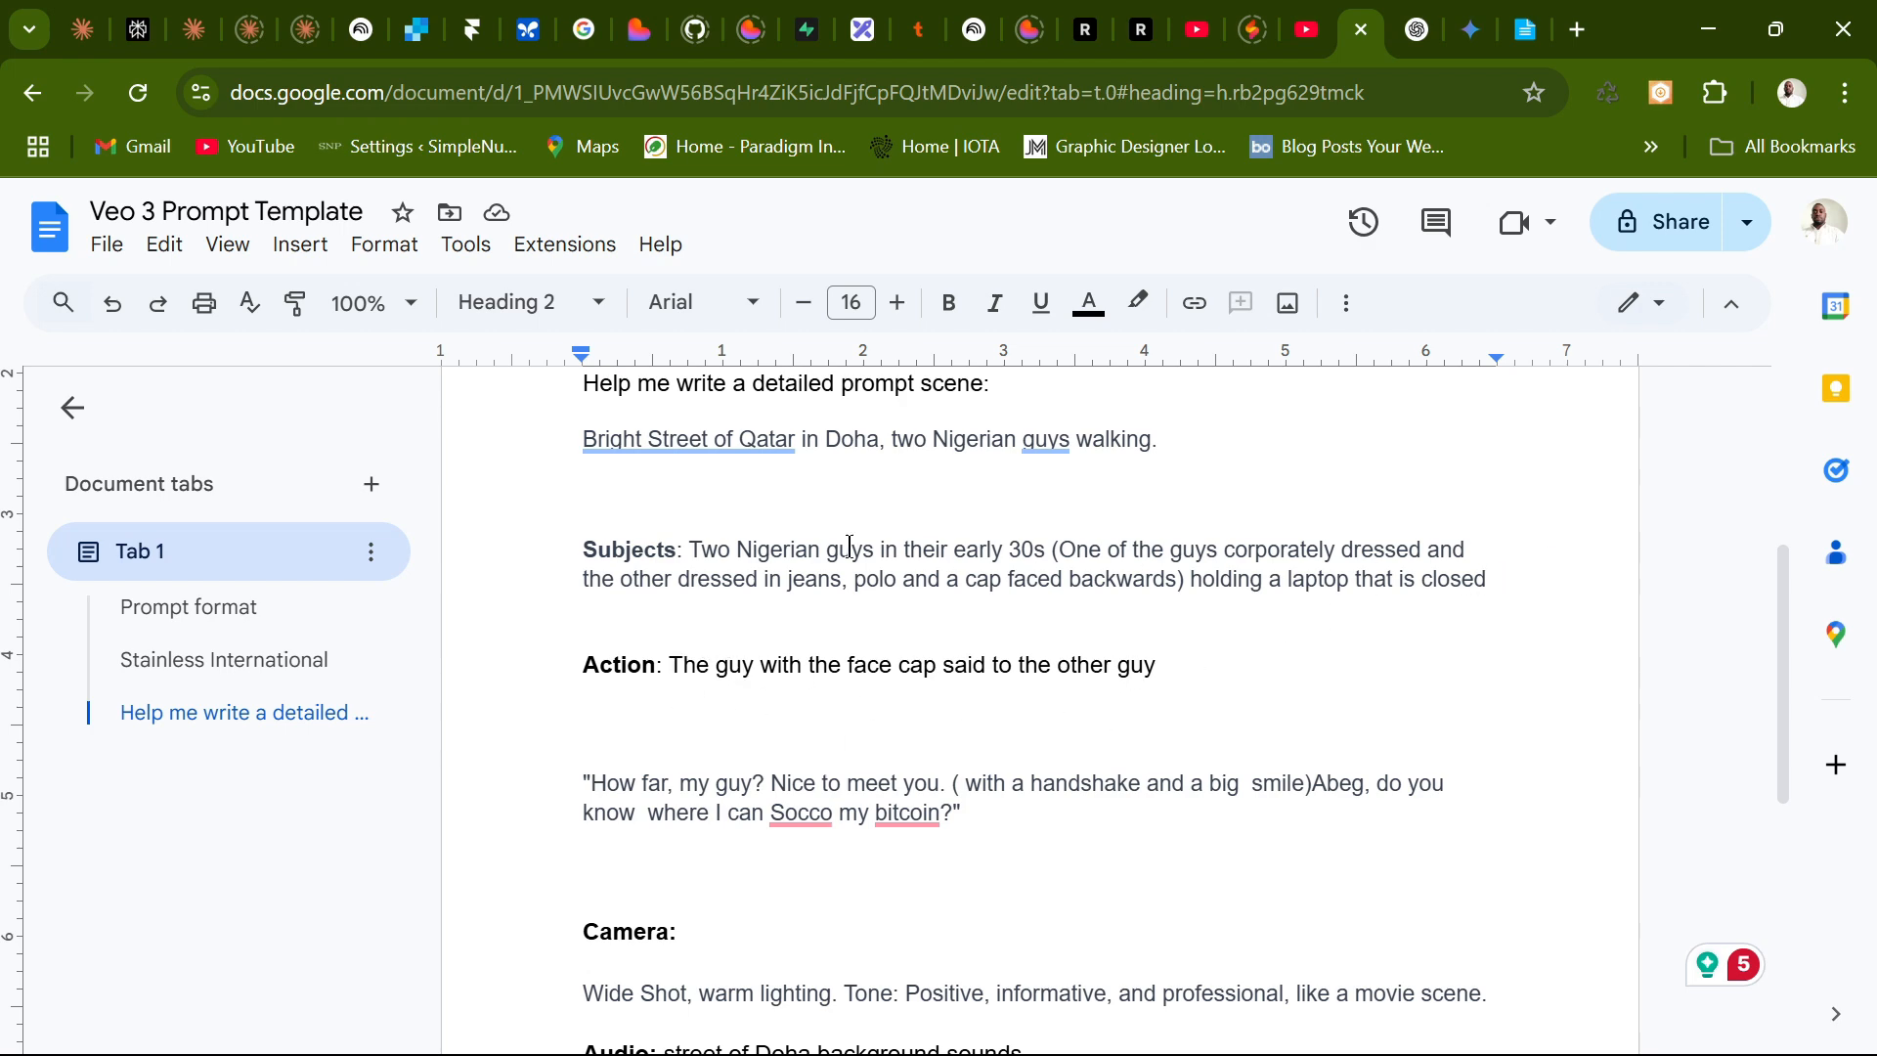
{"action": "scroll", "coordinate": [747, 512], "scroll_direction": "up", "scroll_amount": 3}
{"action": "scroll", "coordinate": [1190, 743], "scroll_direction": "down", "scroll_amount": 2}
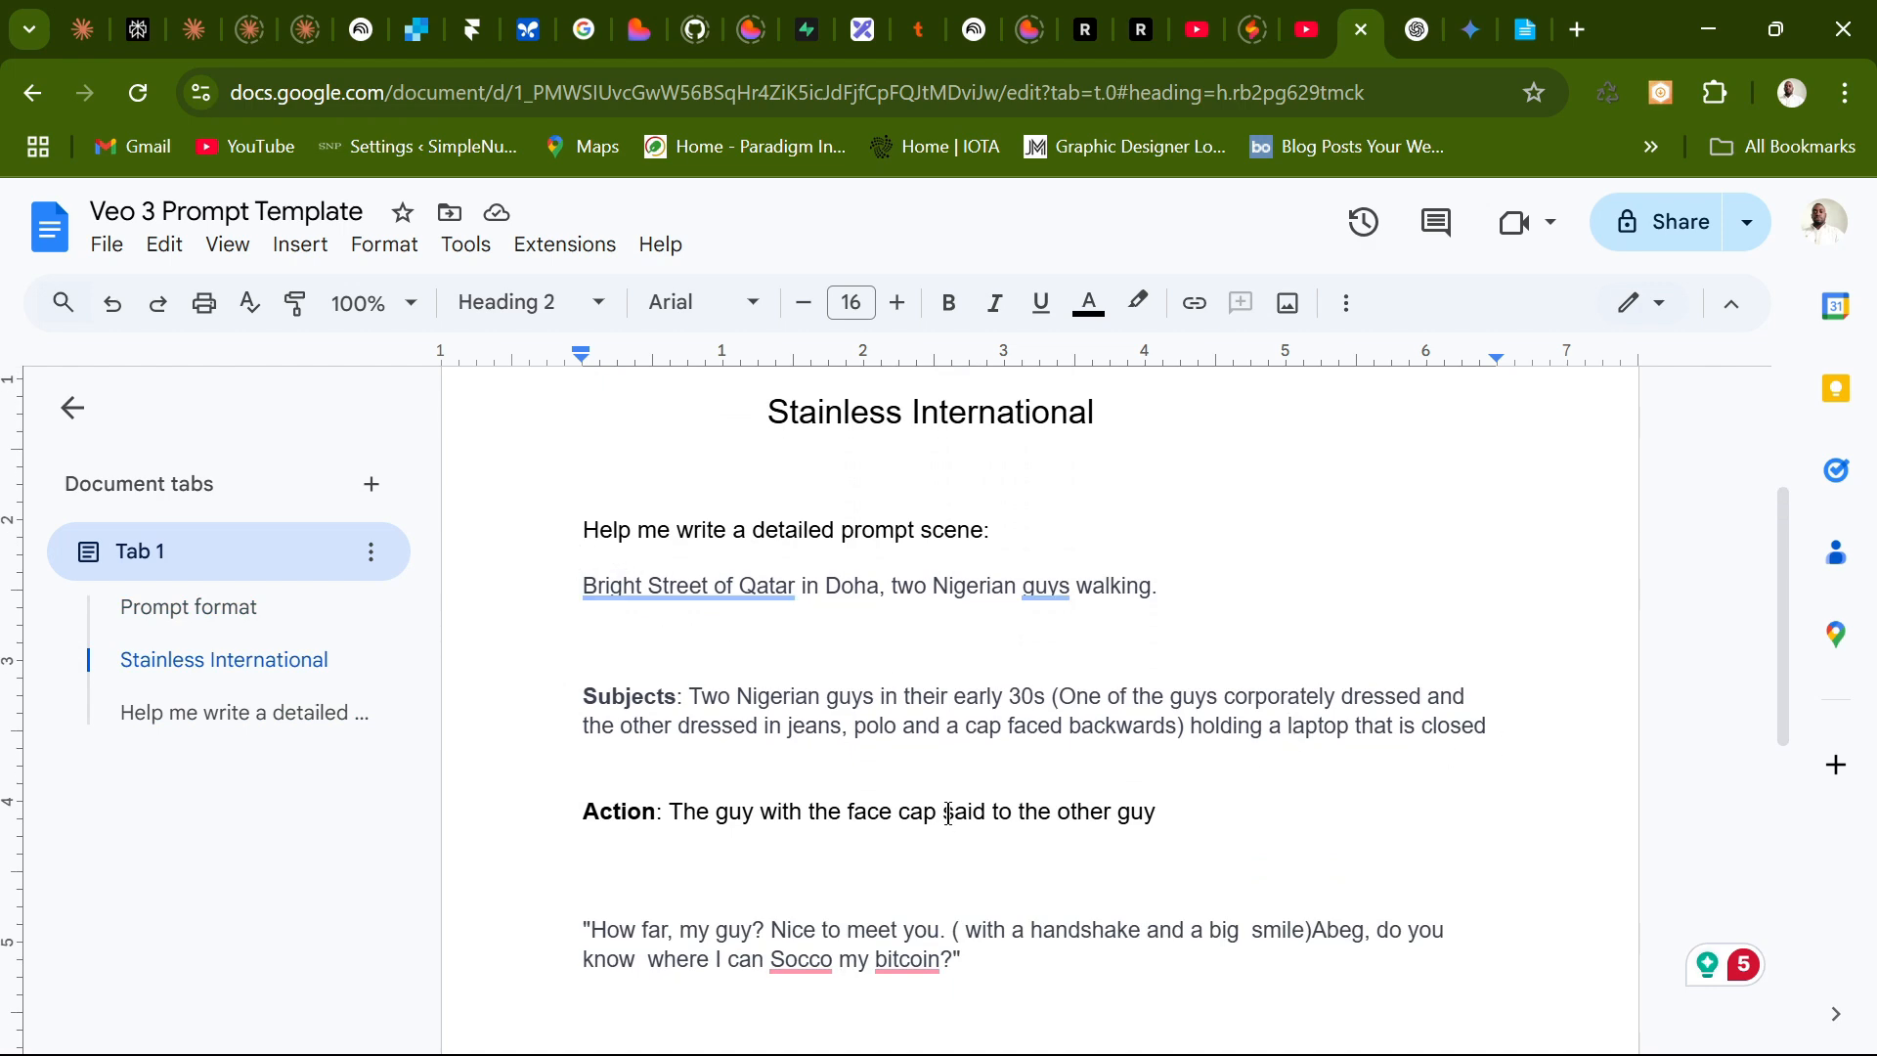
{"action": "scroll", "coordinate": [1027, 850], "scroll_direction": "down", "scroll_amount": 4}
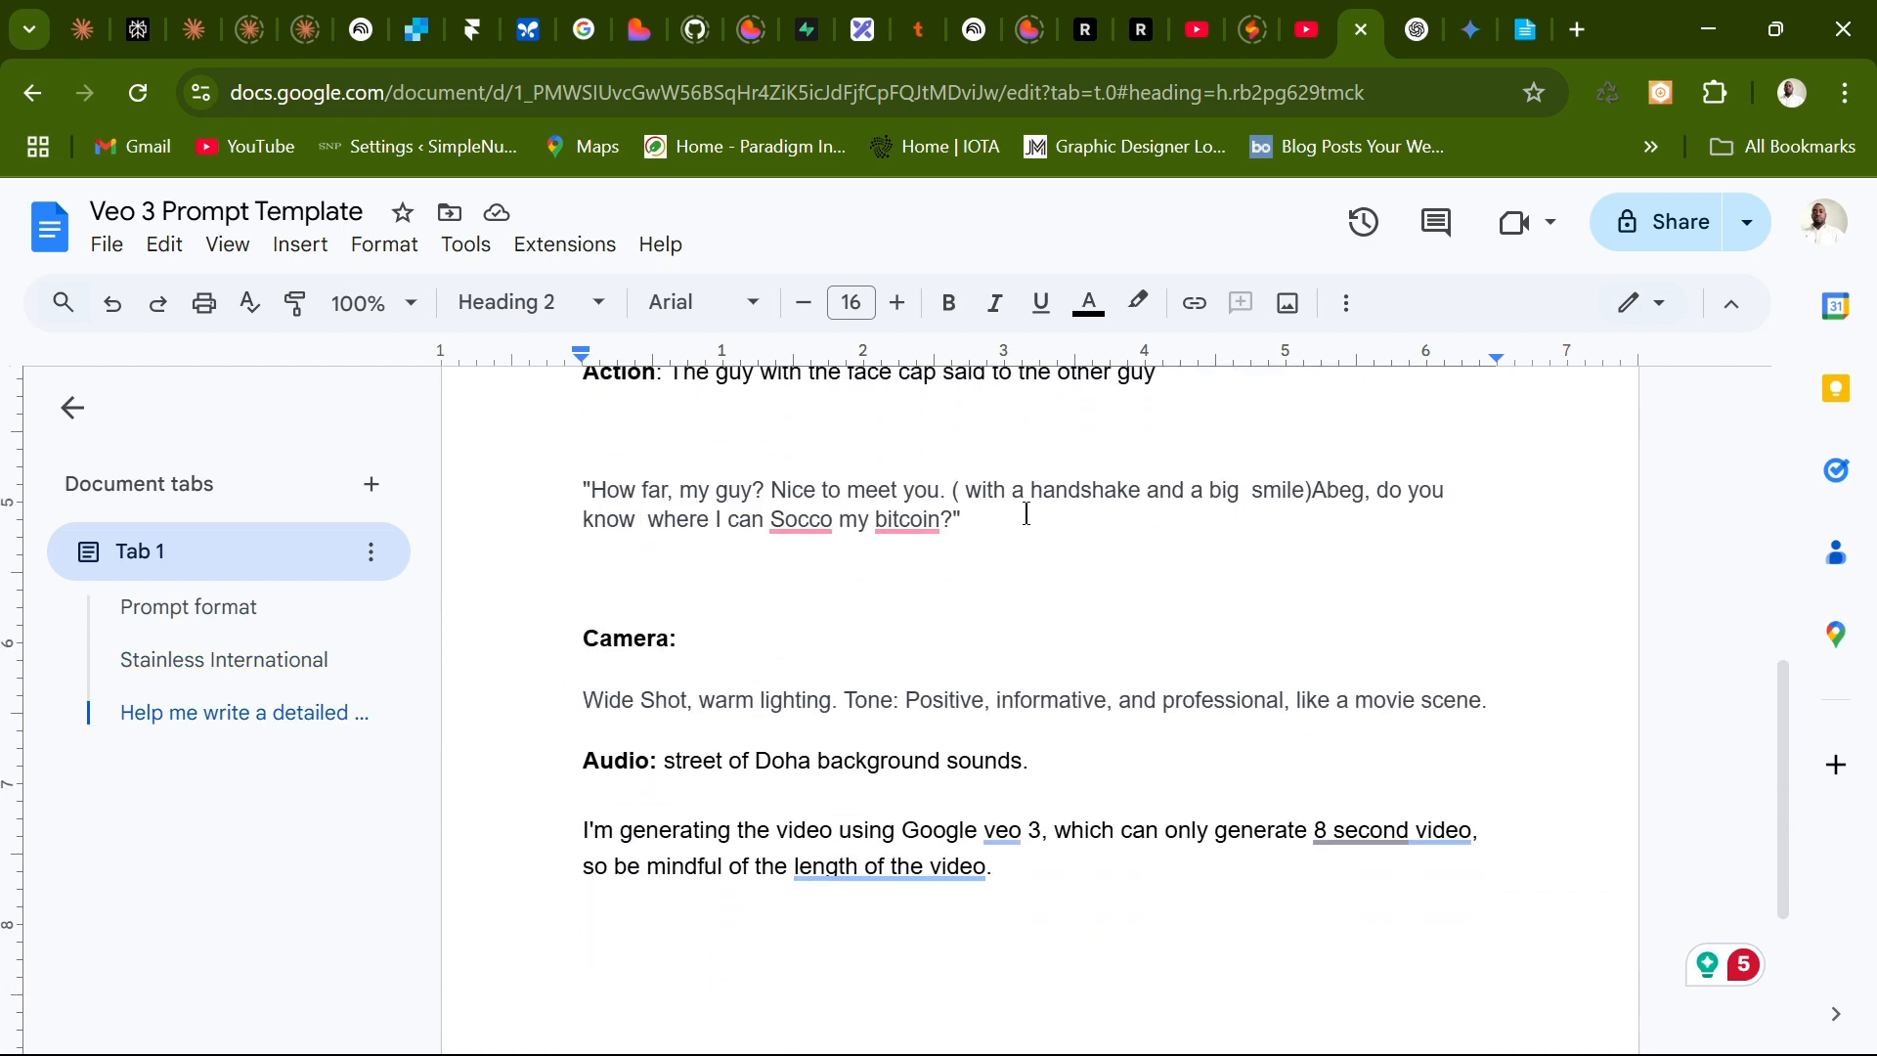
{"action": "scroll", "coordinate": [995, 760], "scroll_direction": "up", "scroll_amount": 6}
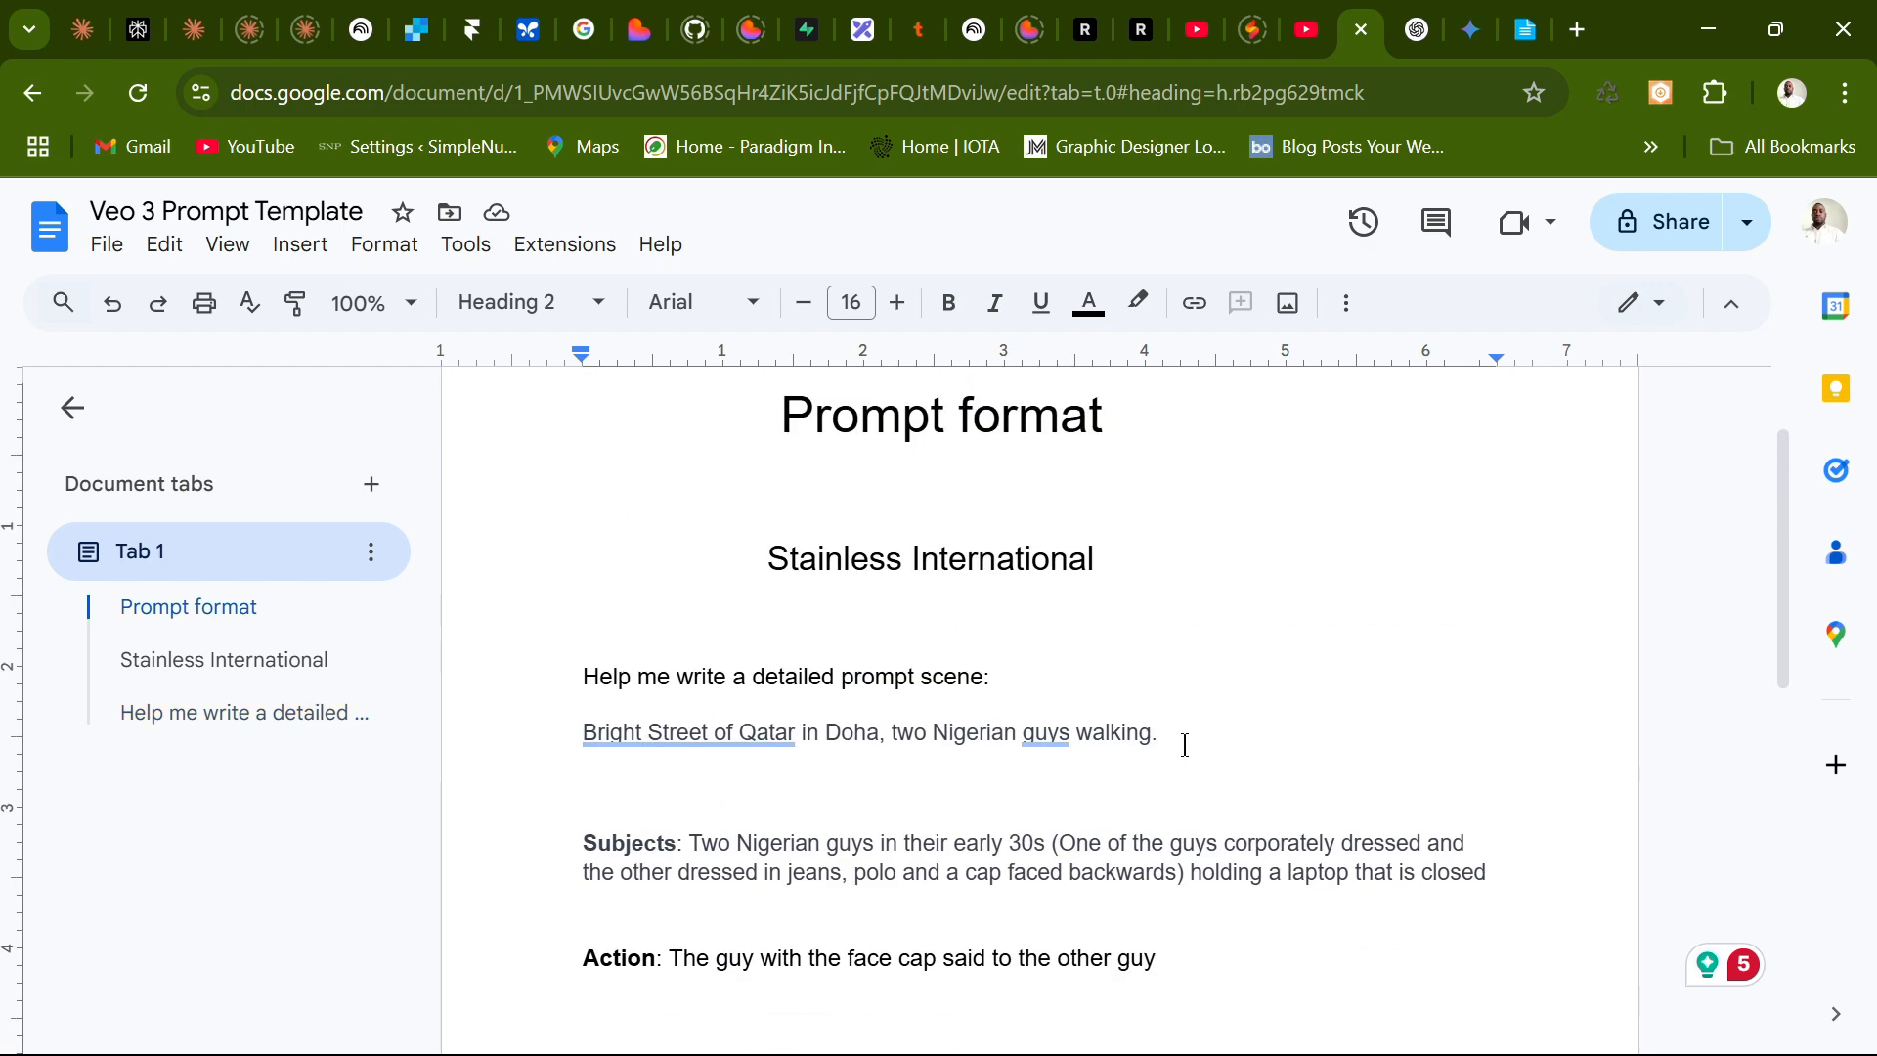
{"action": "scroll", "coordinate": [1183, 745], "scroll_direction": "down", "scroll_amount": 3}
{"action": "scroll", "coordinate": [1177, 742], "scroll_direction": "up", "scroll_amount": 4}
{"action": "scroll", "coordinate": [1153, 738], "scroll_direction": "down", "scroll_amount": 4}
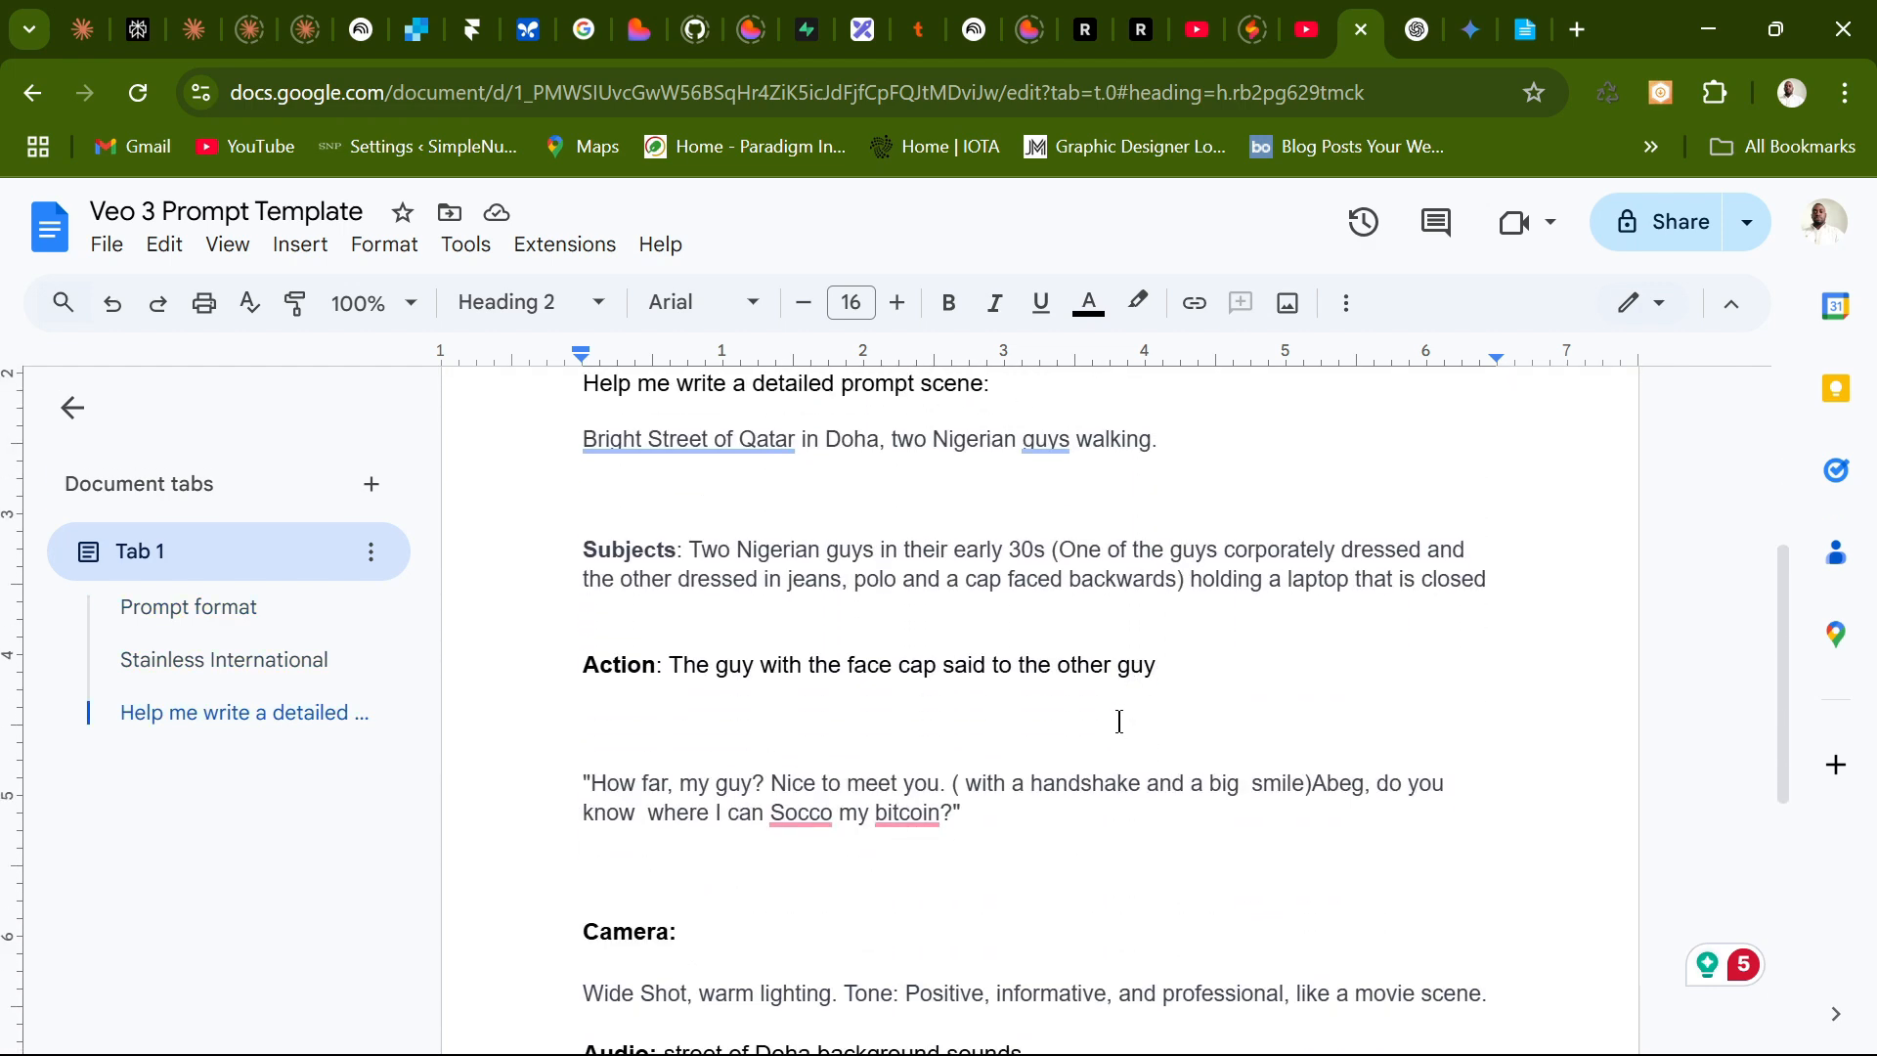
{"action": "scroll", "coordinate": [1115, 710], "scroll_direction": "up", "scroll_amount": 2}
{"action": "scroll", "coordinate": [690, 623], "scroll_direction": "down", "scroll_amount": 1}
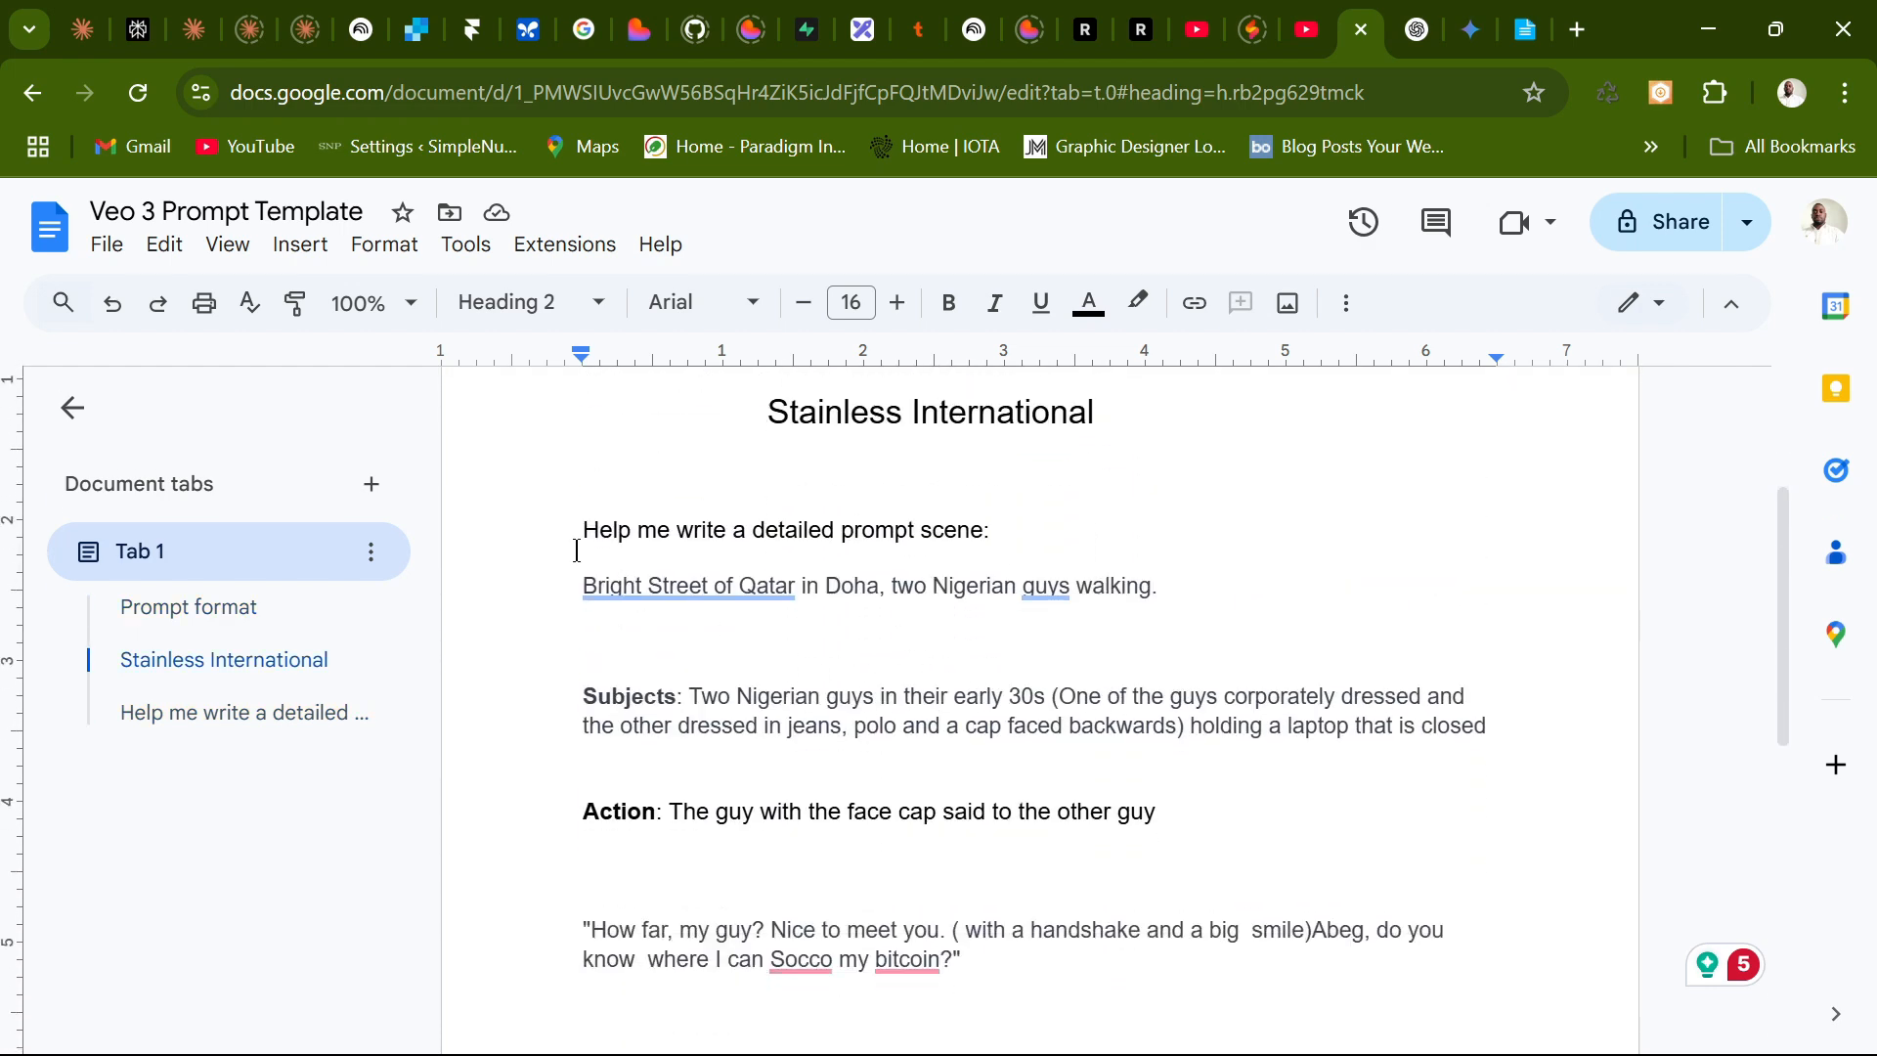
Copy the full Stainless International prompt, from "Help me write a detailed prompt scene:" through the closing note about video length.
{"action": "left_click_drag", "start_coordinate": [569, 532], "coordinate": [1122, 550]}
{"action": "left_click", "coordinate": [1210, 584]}
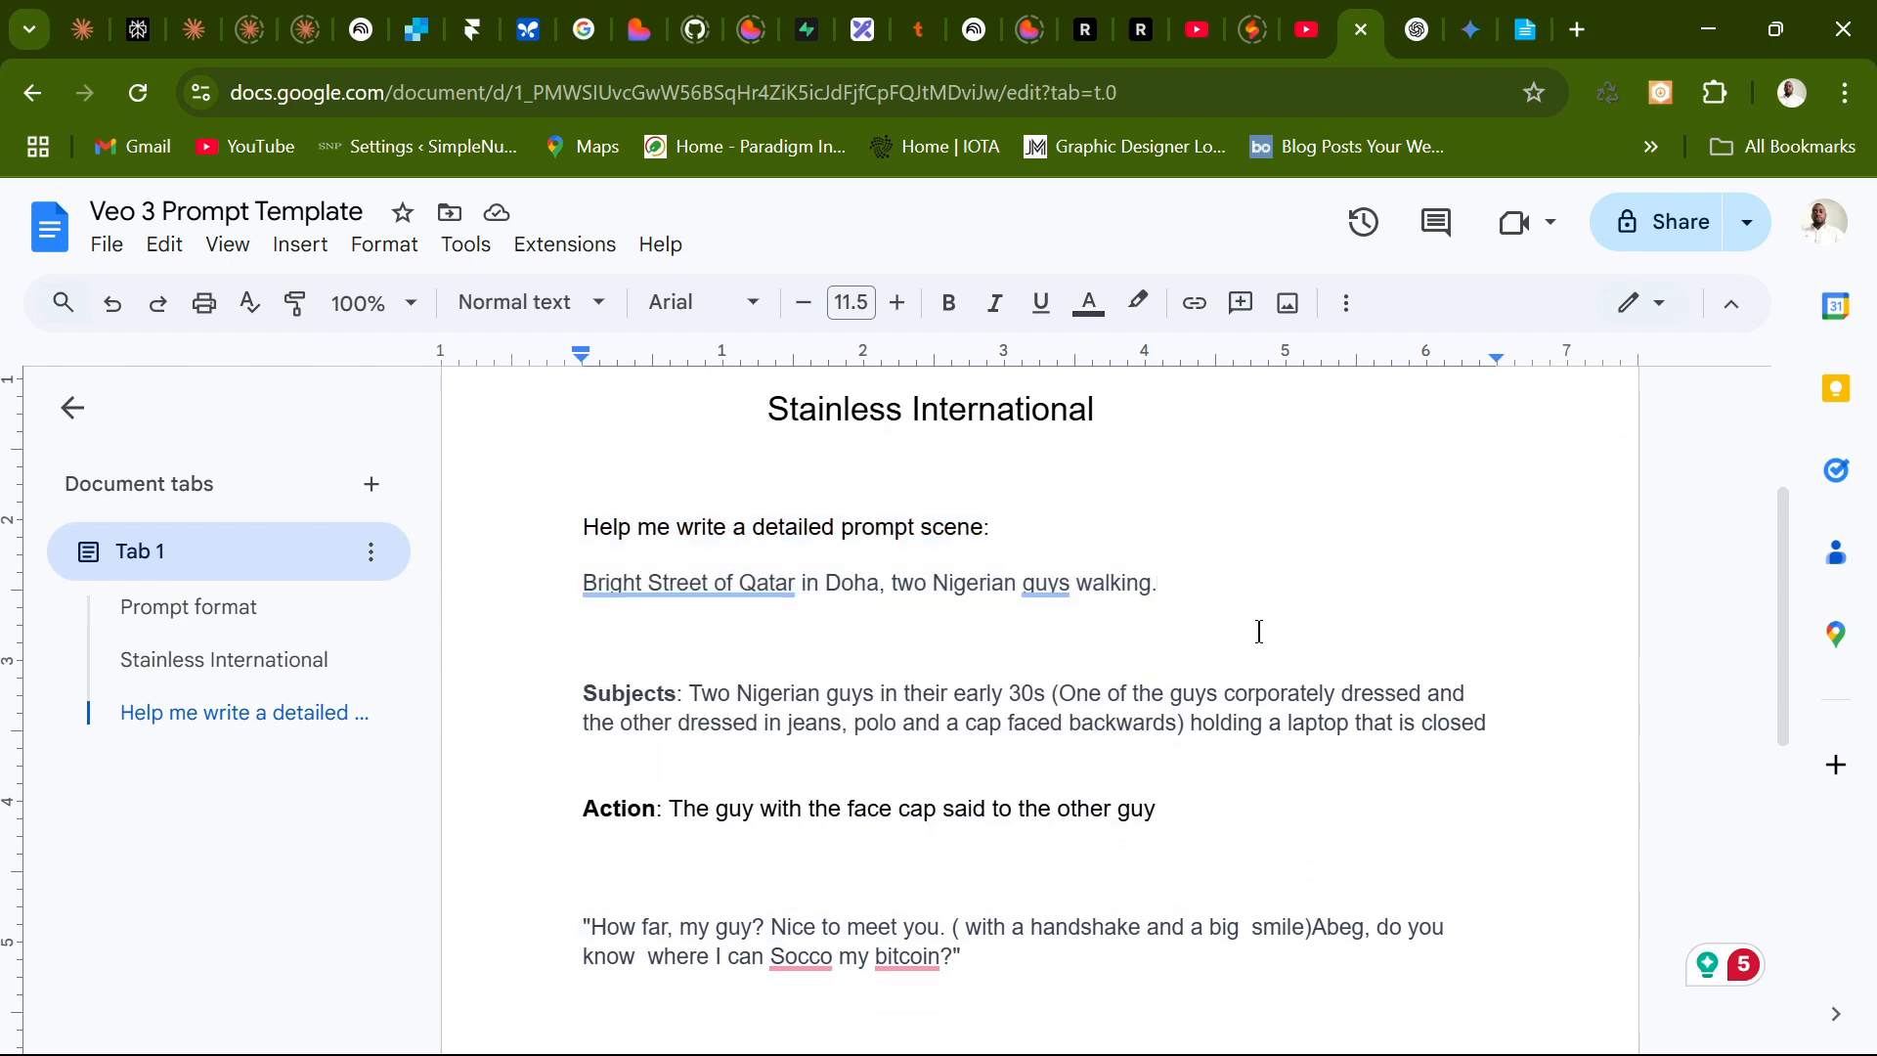
{"action": "scroll", "coordinate": [1257, 628], "scroll_direction": "down", "scroll_amount": 5}
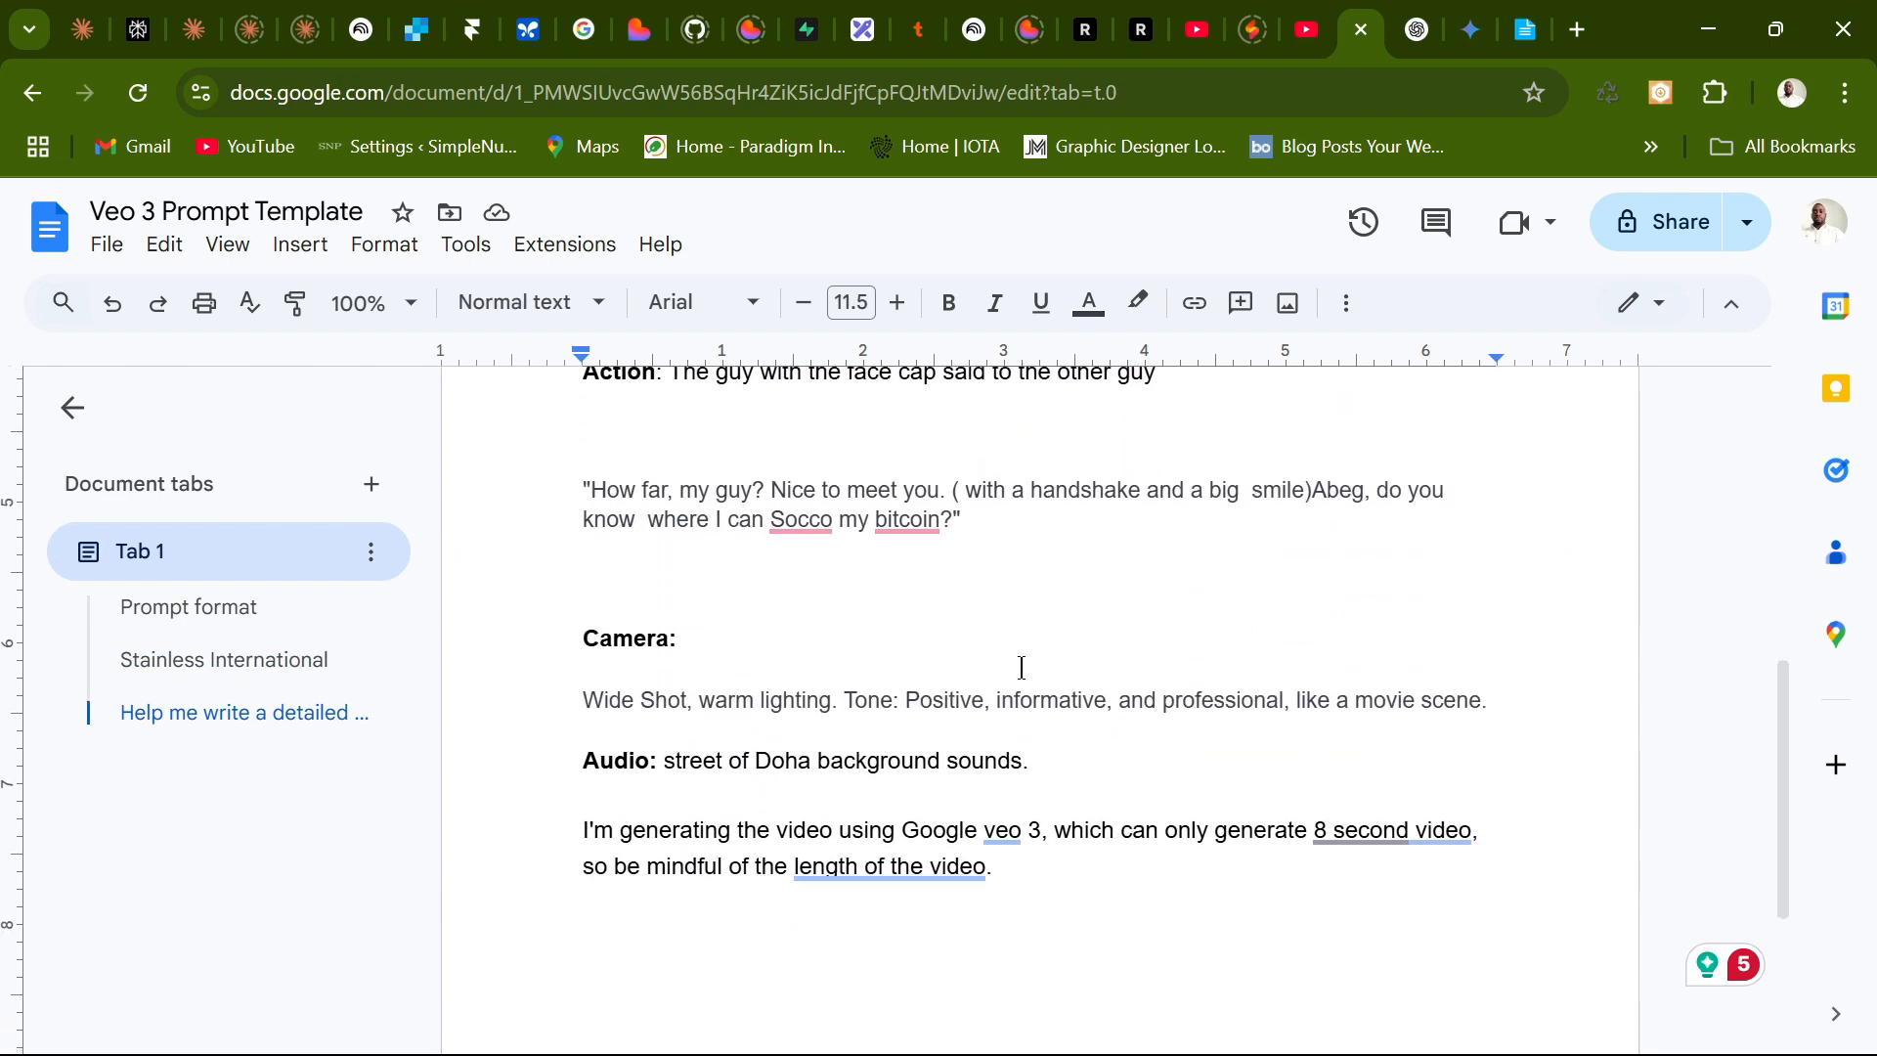
{"action": "scroll", "coordinate": [1056, 837], "scroll_direction": "down", "scroll_amount": 3}
{"action": "scroll", "coordinate": [1060, 838], "scroll_direction": "up", "scroll_amount": 5}
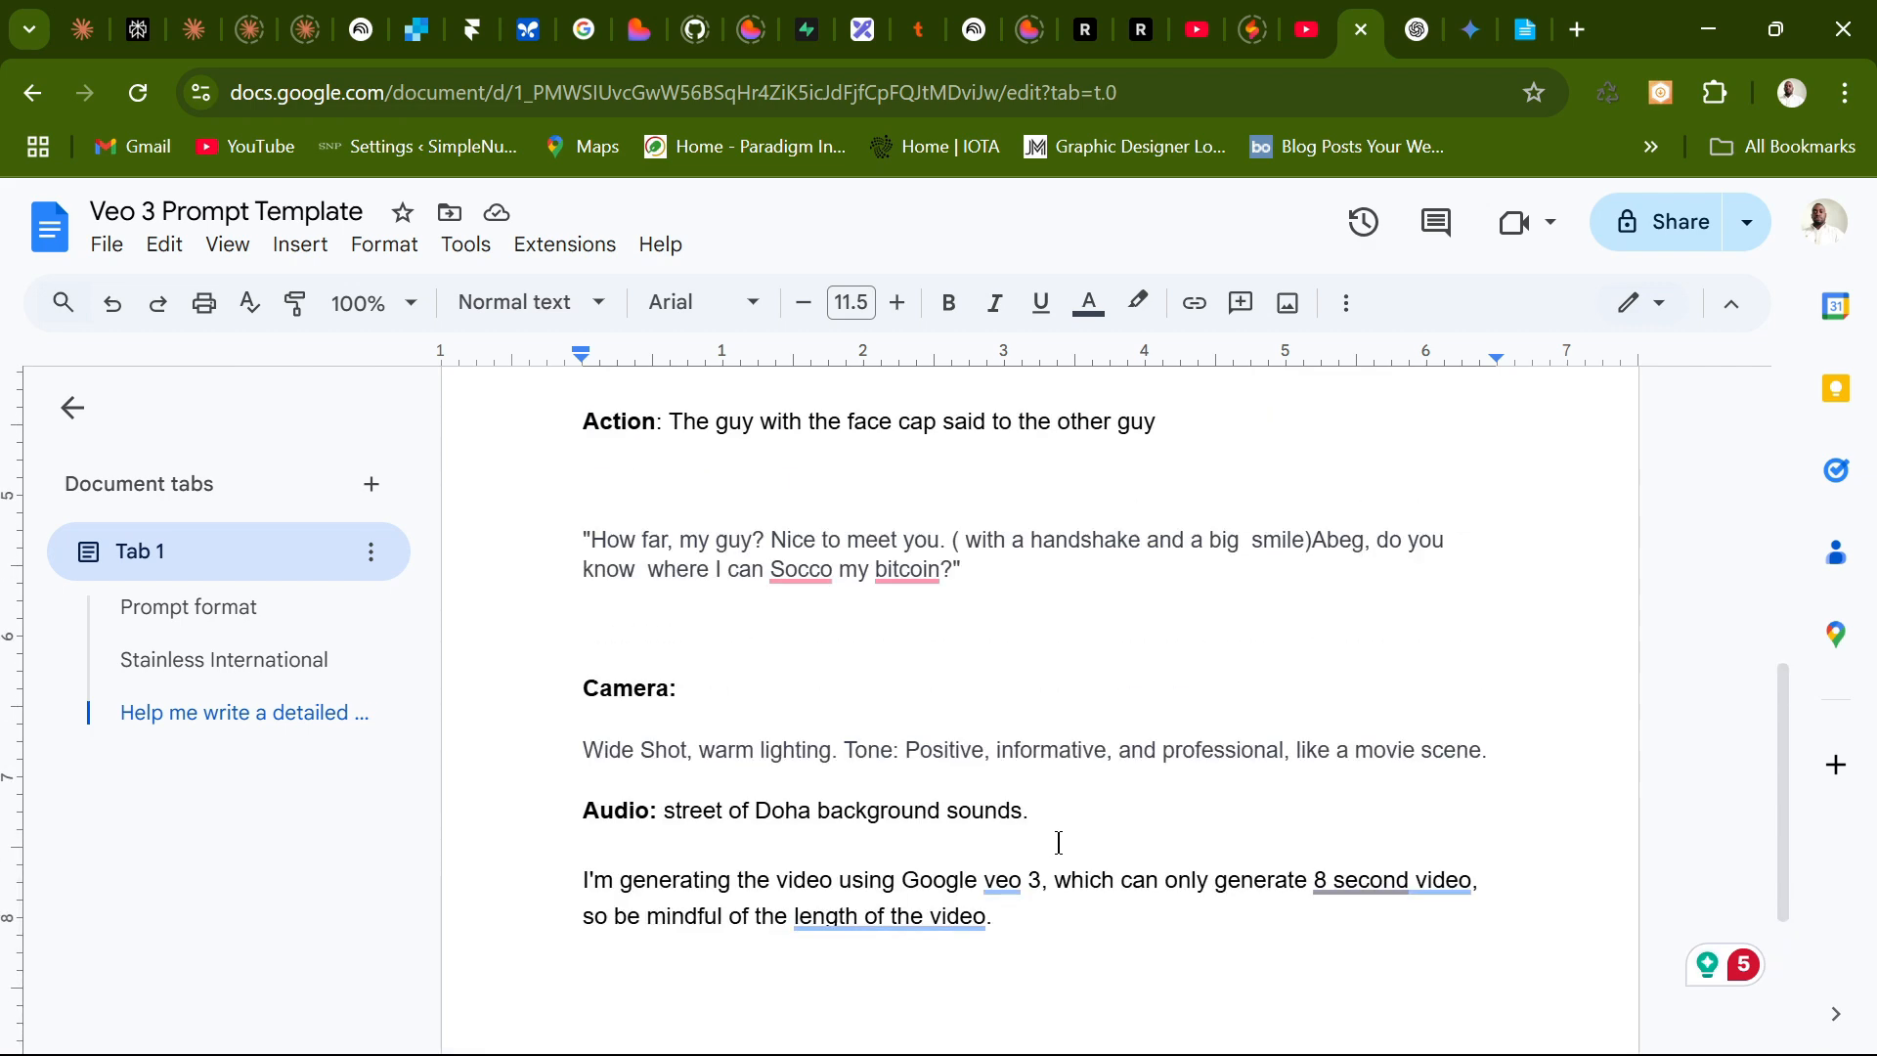
{"action": "scroll", "coordinate": [1059, 843], "scroll_direction": "down", "scroll_amount": 5}
{"action": "scroll", "coordinate": [1036, 759], "scroll_direction": "up", "scroll_amount": 3}
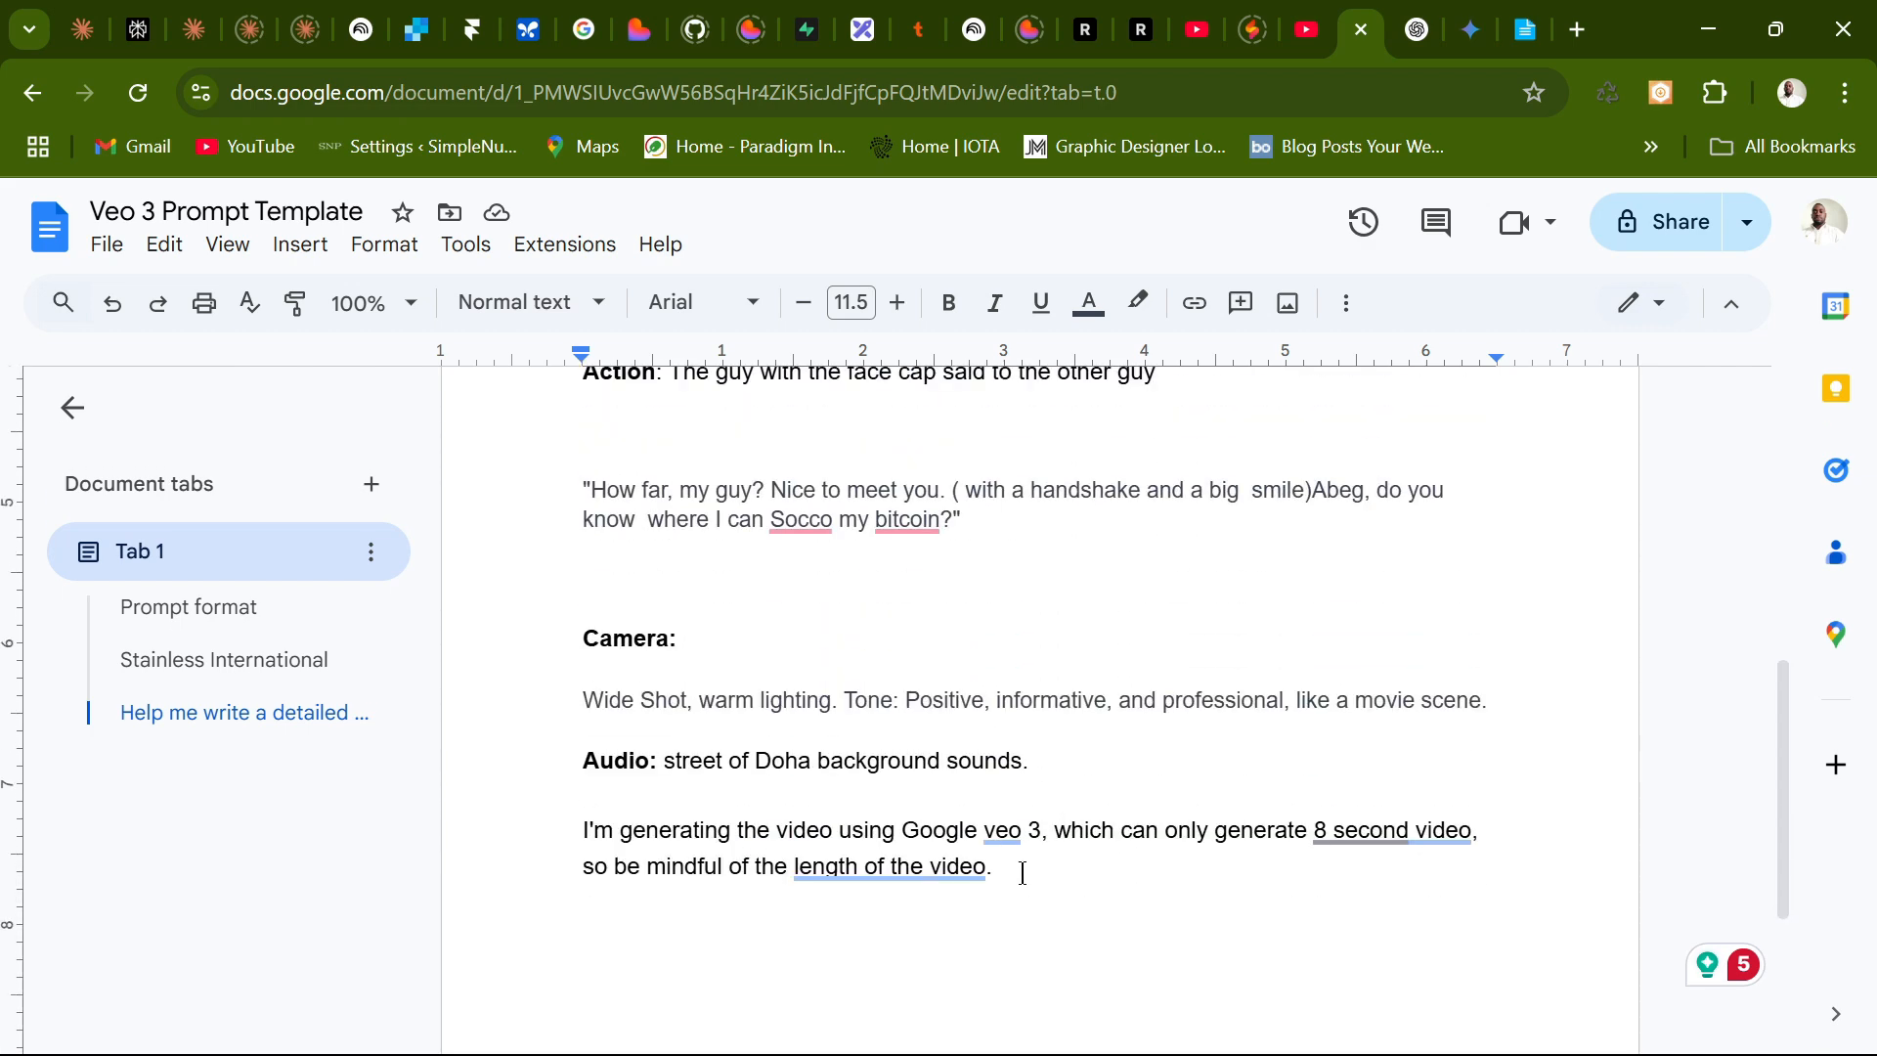
{"action": "left_click_drag", "start_coordinate": [1023, 873], "coordinate": [594, 599]}
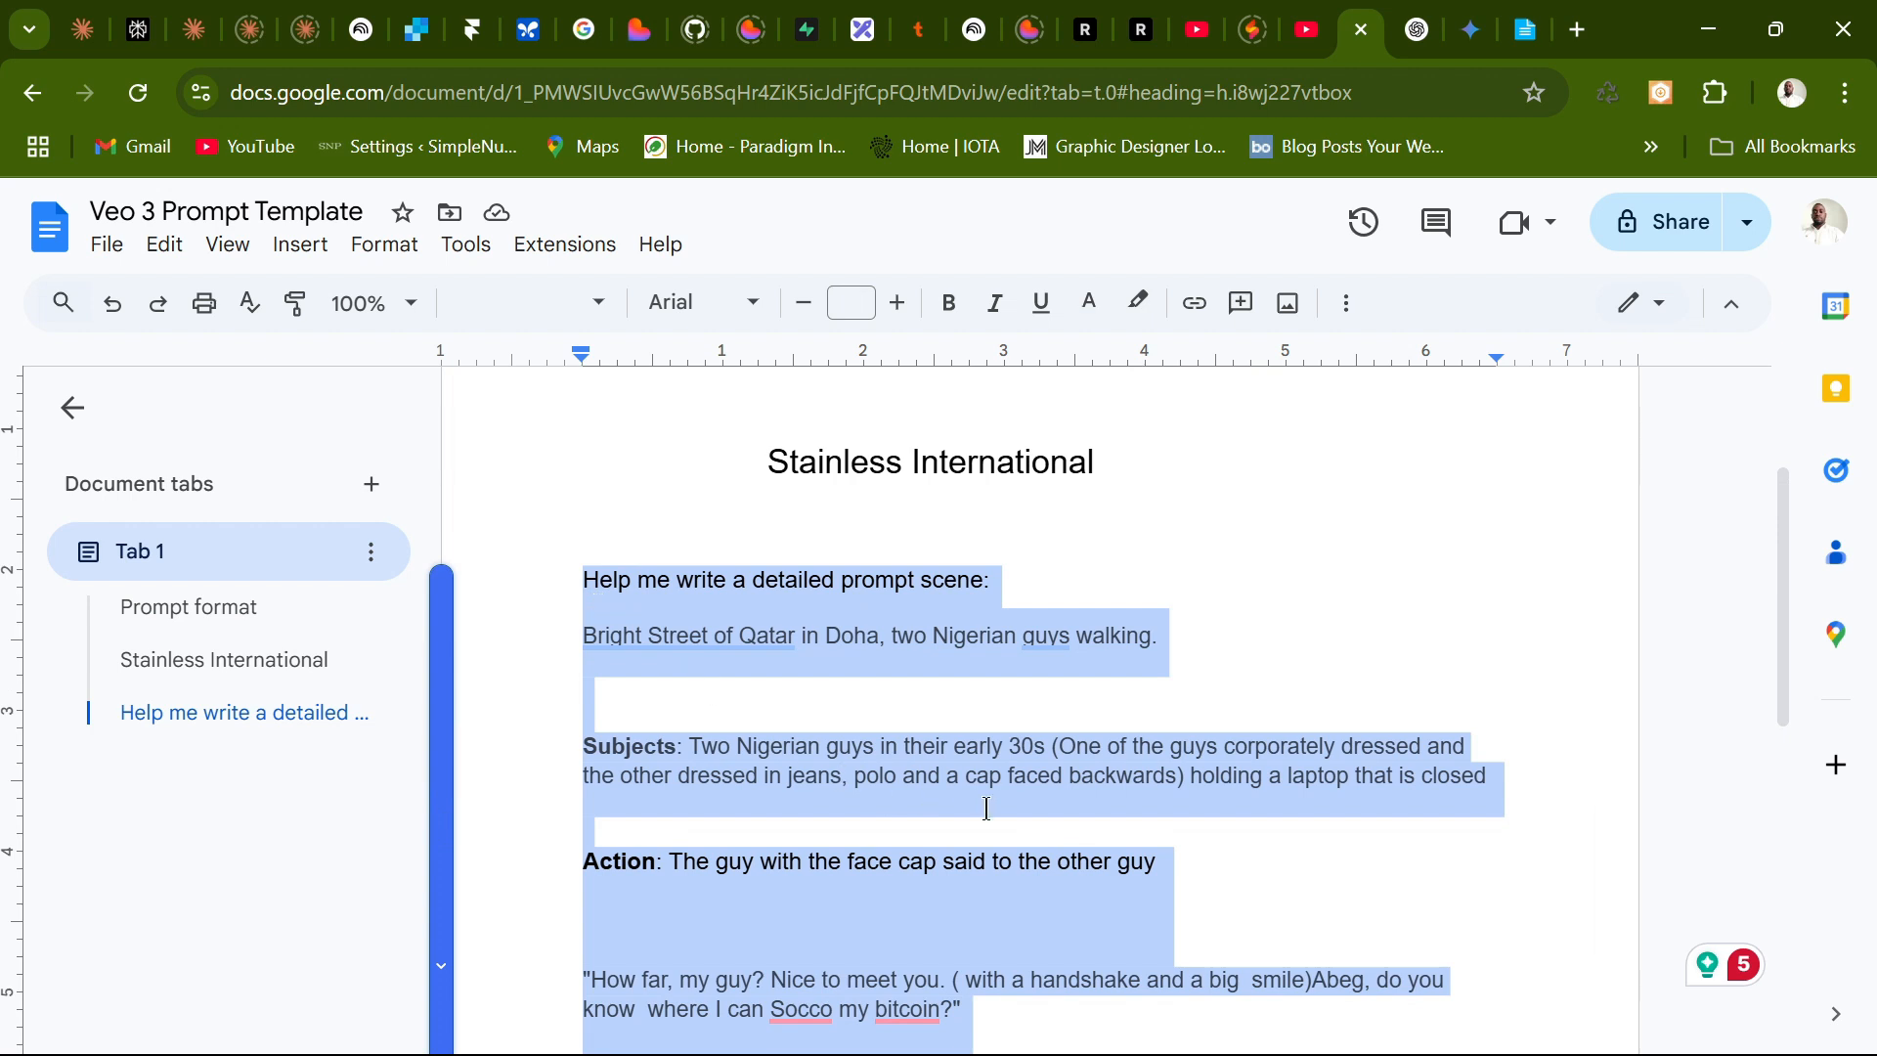
{"action": "right_click", "coordinate": [1060, 770]}
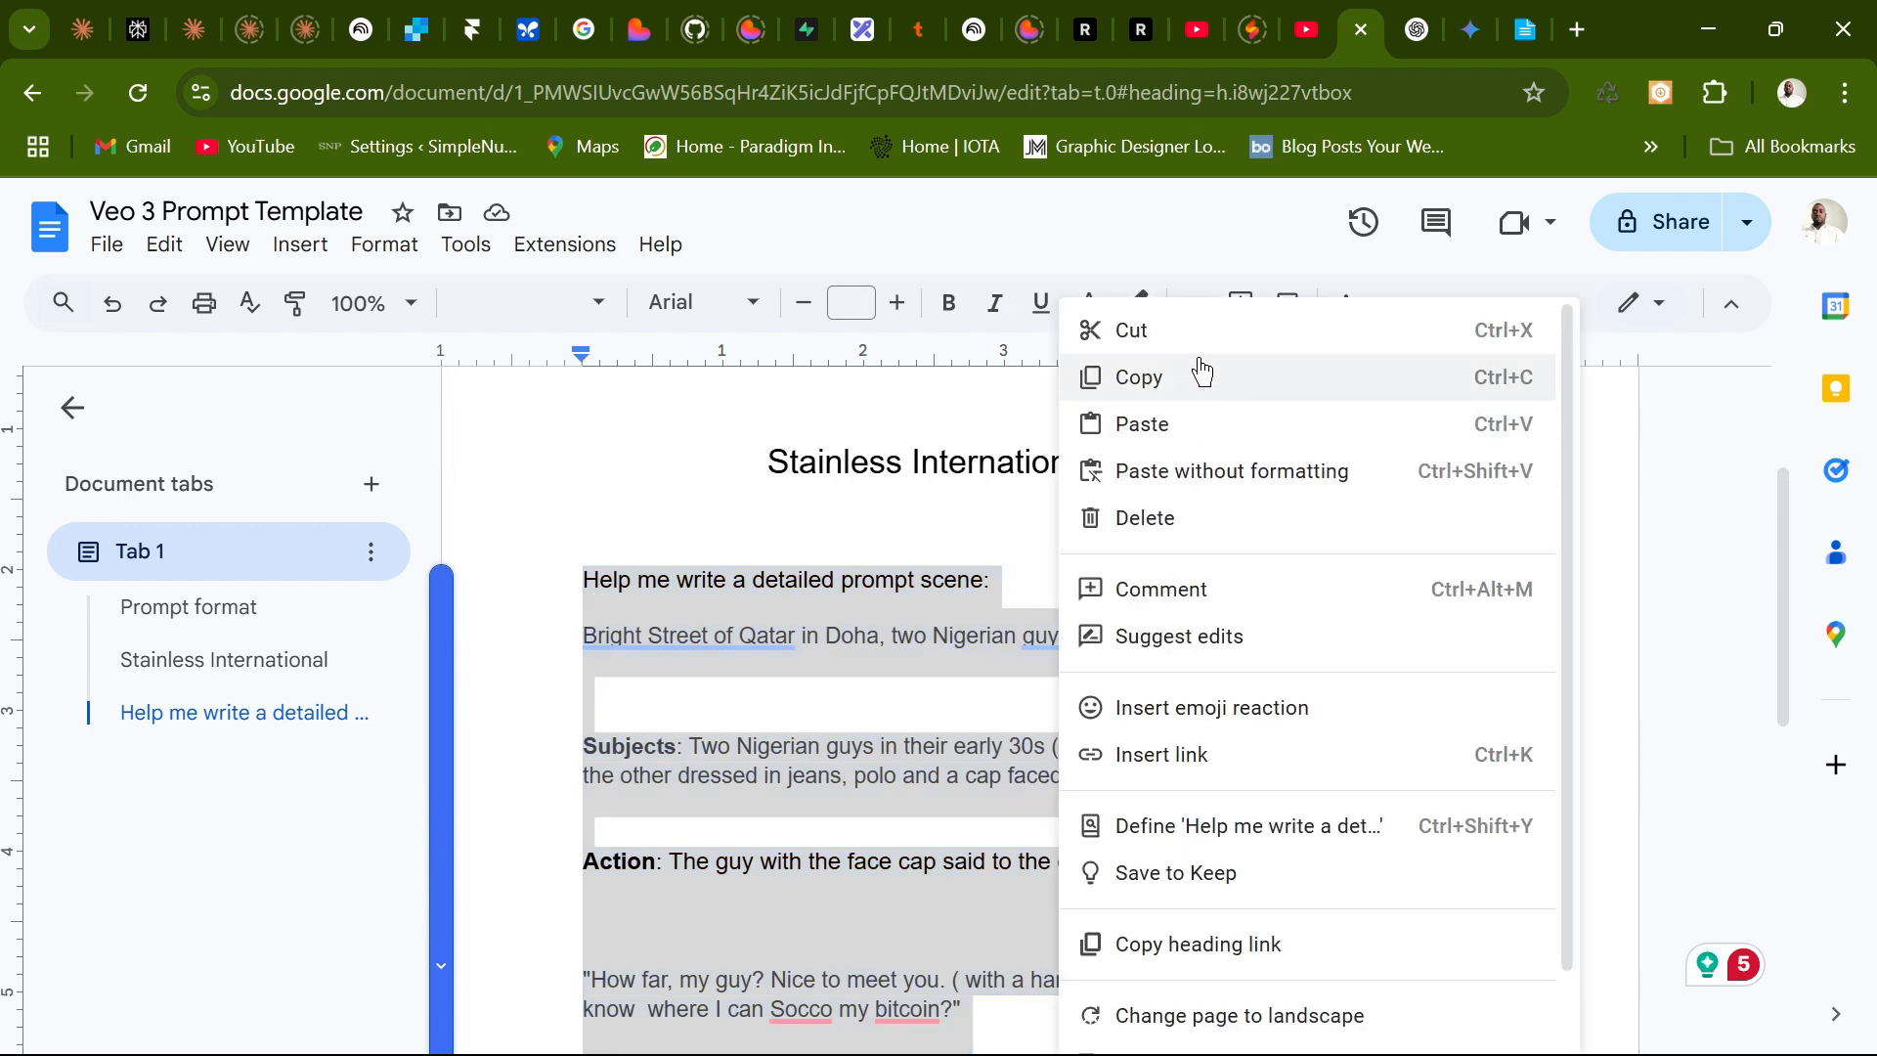
{"action": "left_click", "coordinate": [1202, 373]}
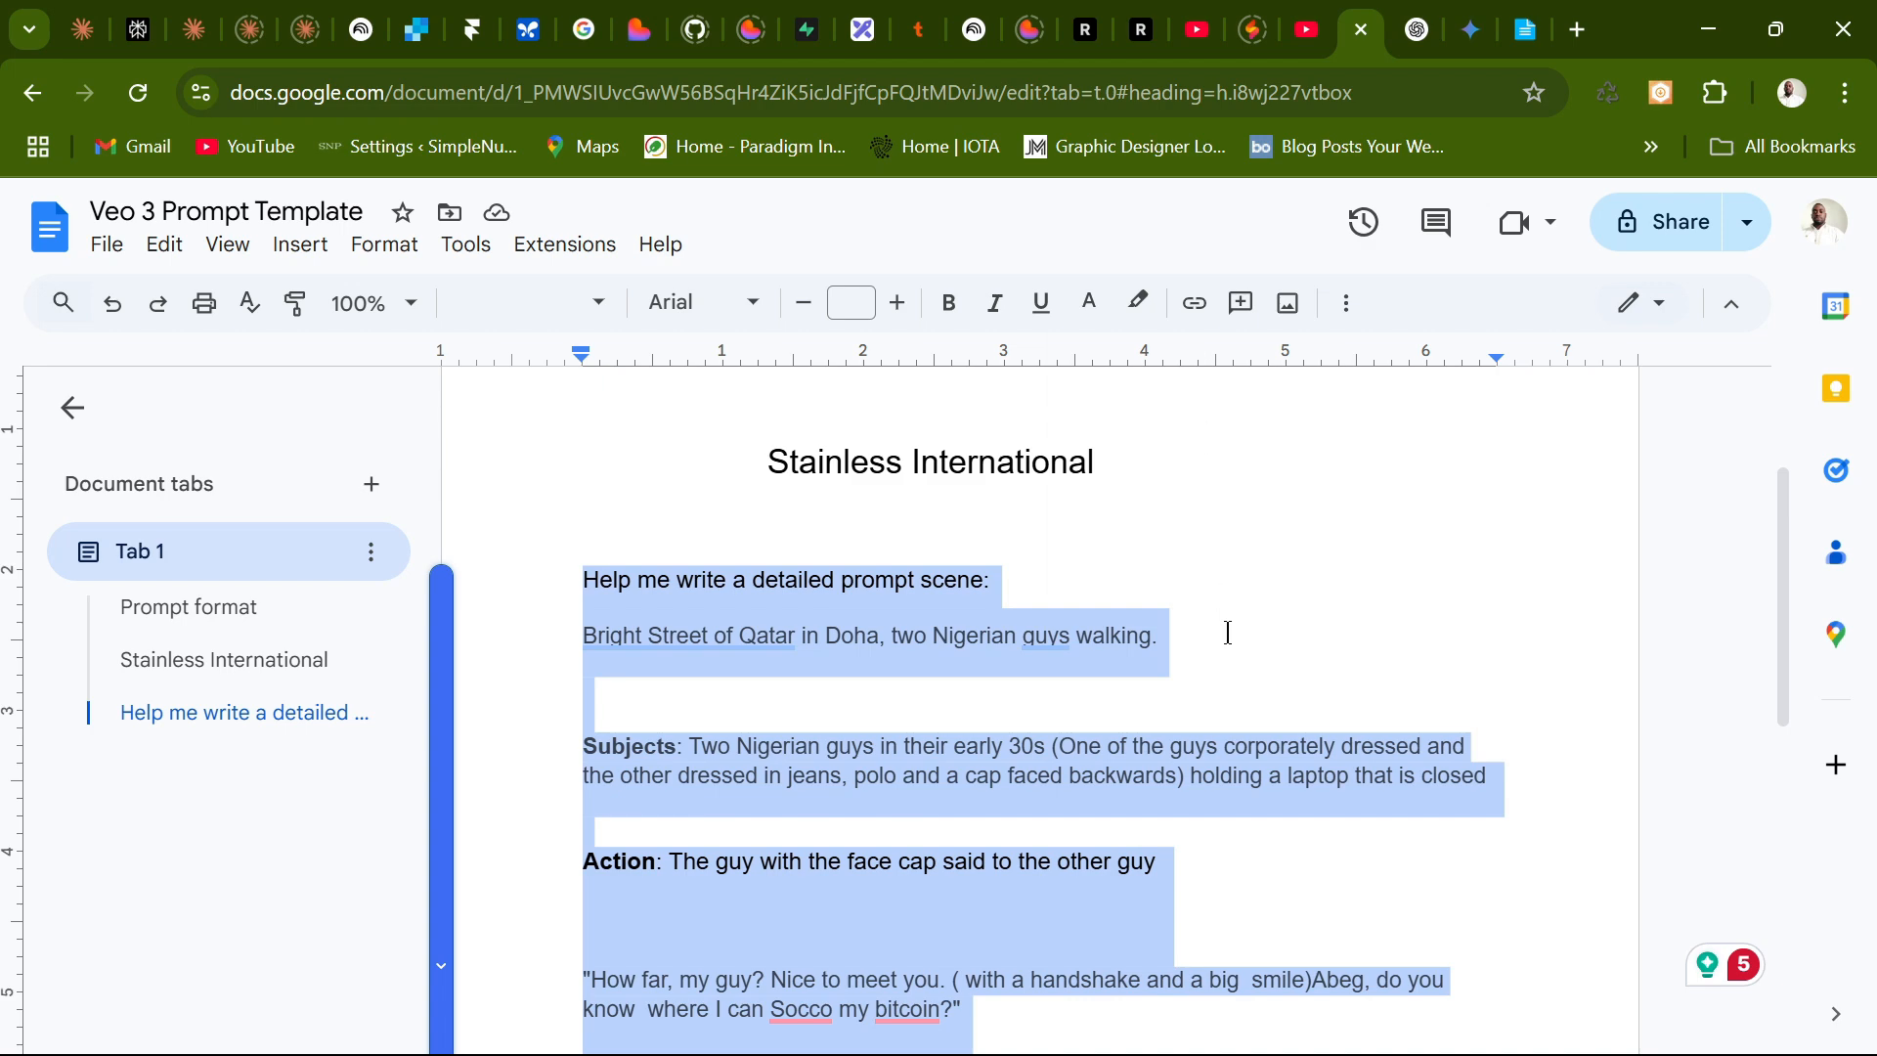
Paste the copied prompt as a second version beneath the original's closing note.
{"action": "scroll", "coordinate": [1227, 632], "scroll_direction": "down", "scroll_amount": 9}
{"action": "left_click", "coordinate": [1069, 665]}
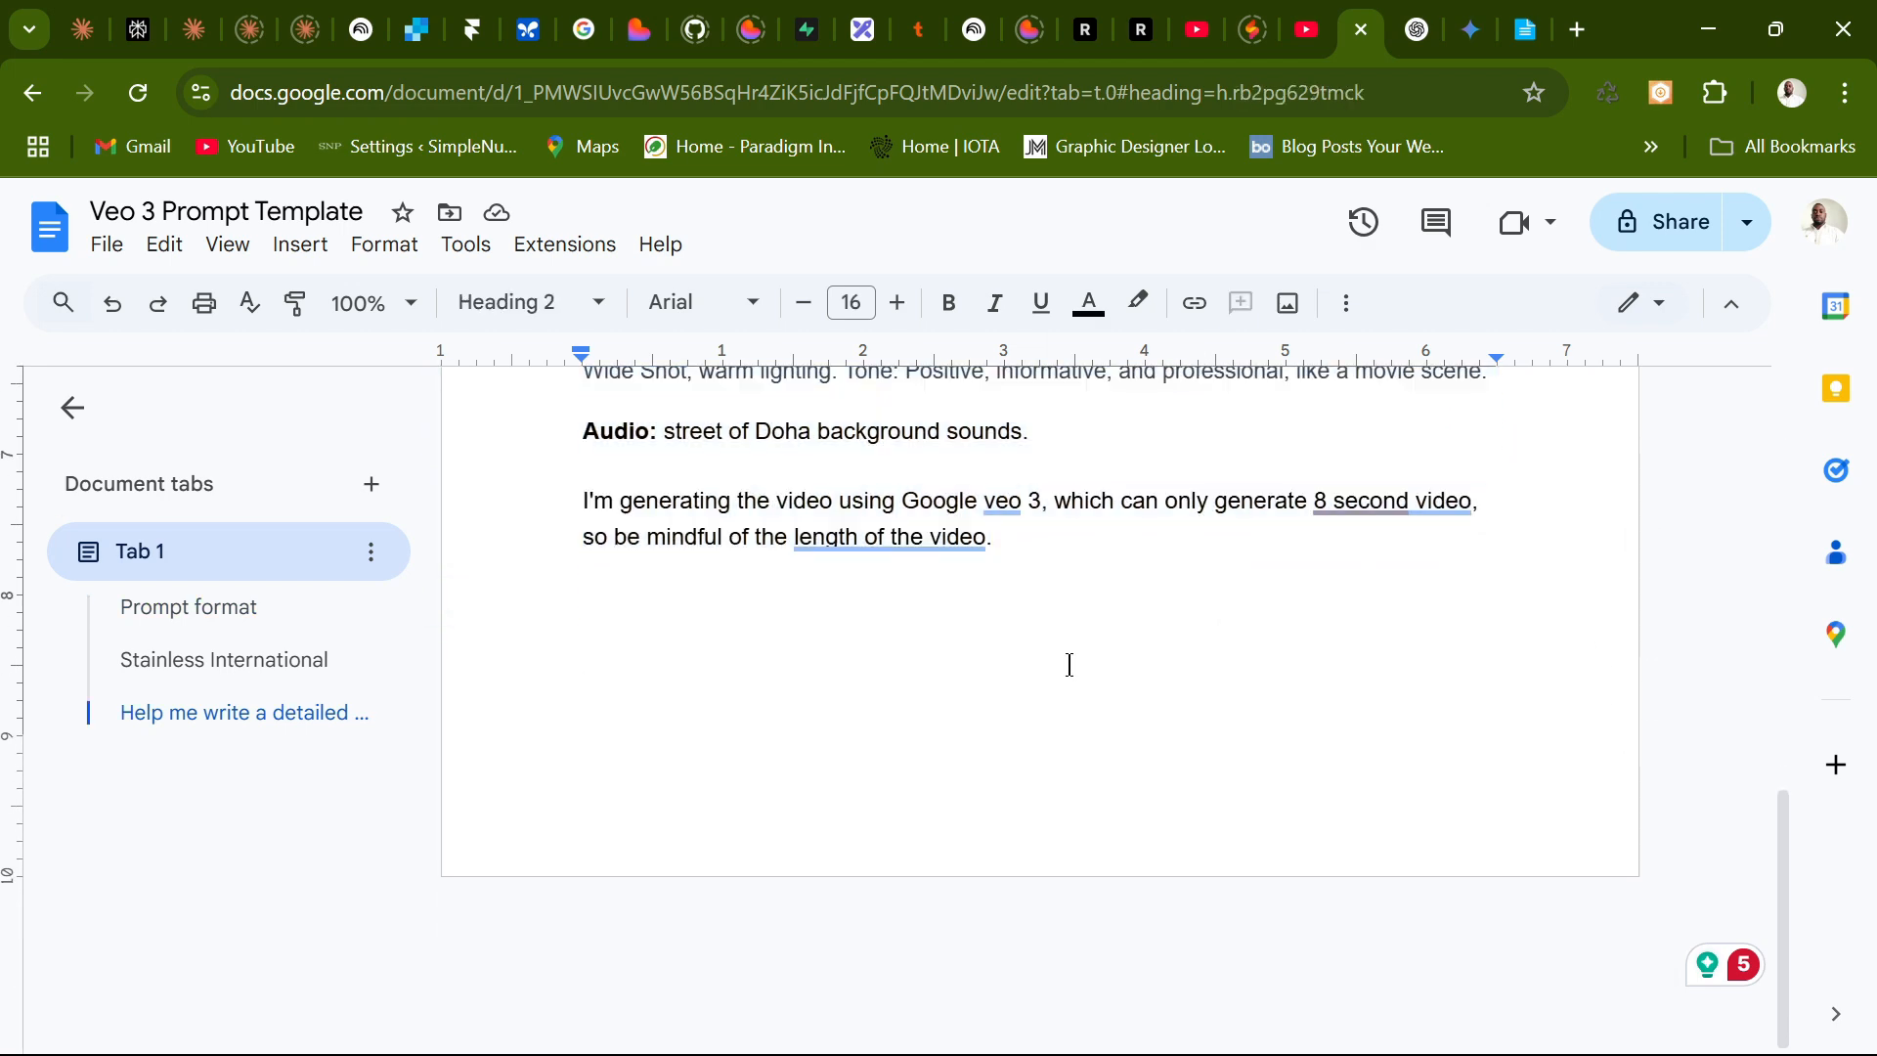
{"action": "key", "text": "ctrl+v"}
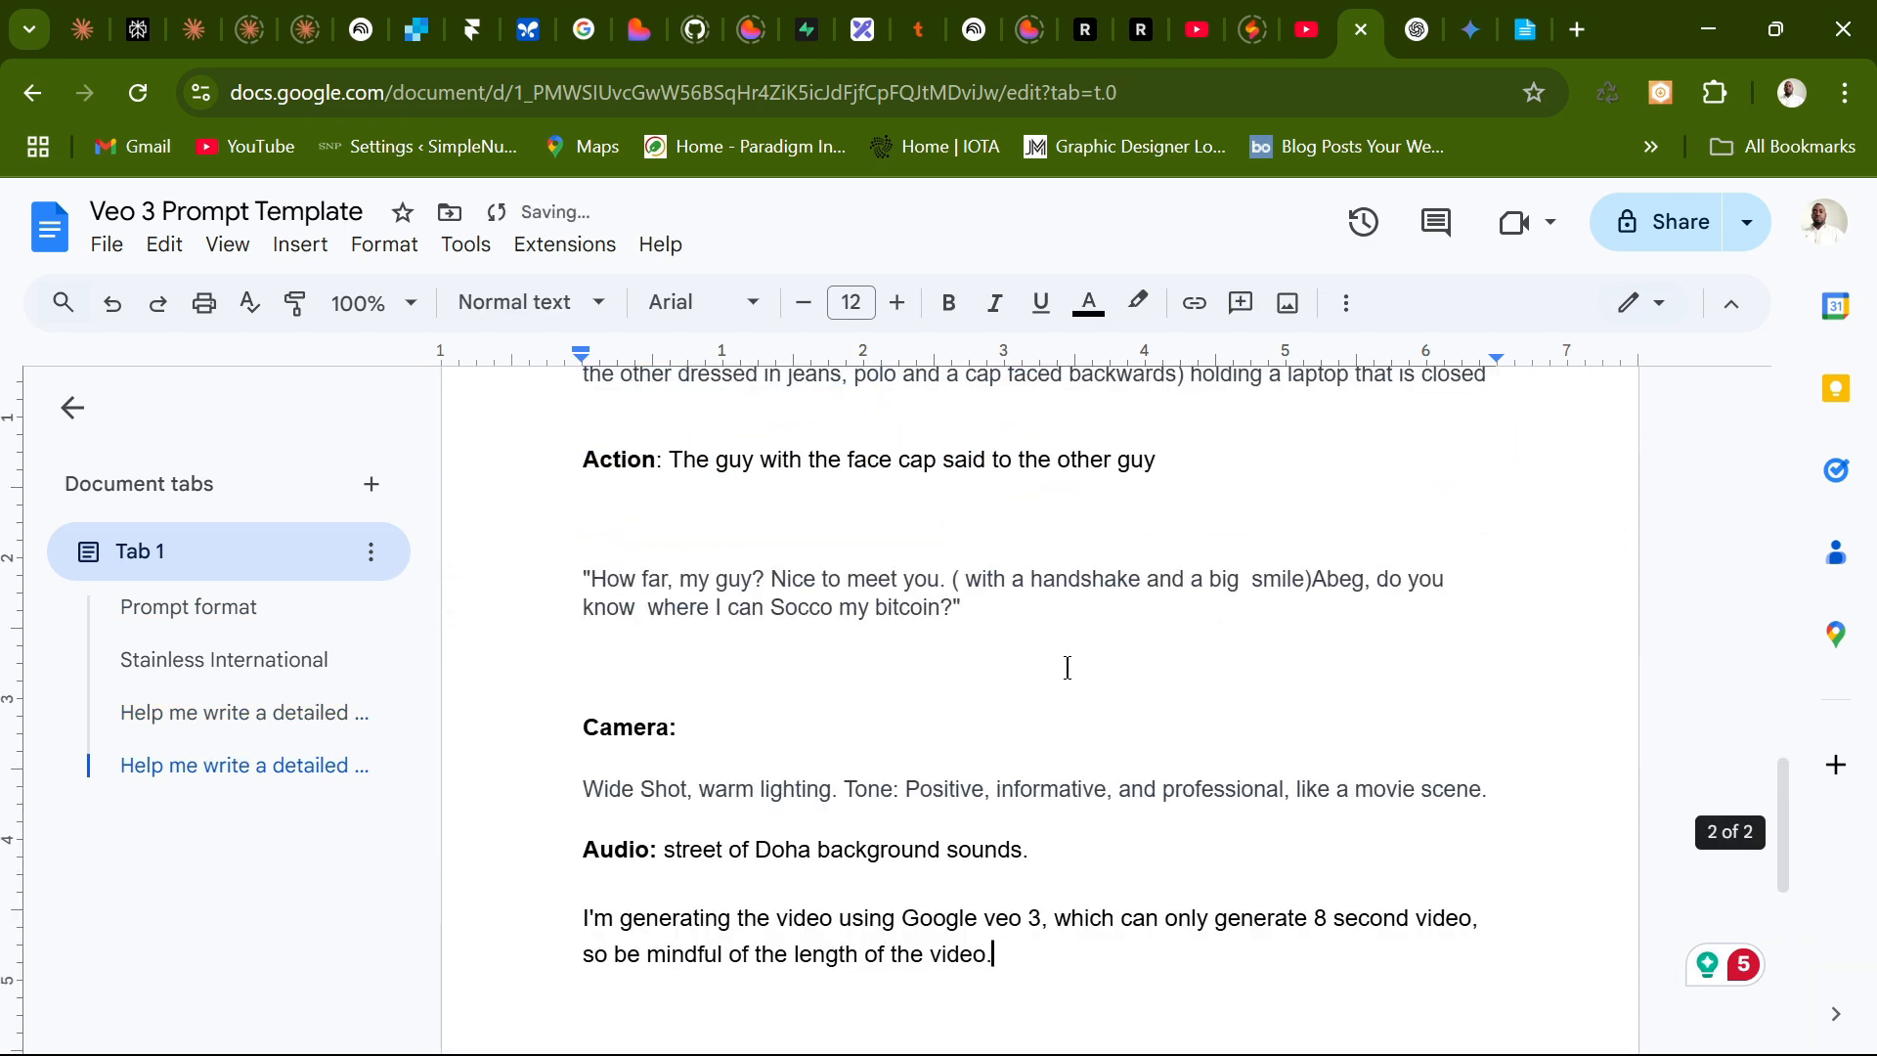
{"action": "scroll", "coordinate": [1019, 728], "scroll_direction": "up", "scroll_amount": 5}
{"action": "scroll", "coordinate": [892, 725], "scroll_direction": "down", "scroll_amount": 2}
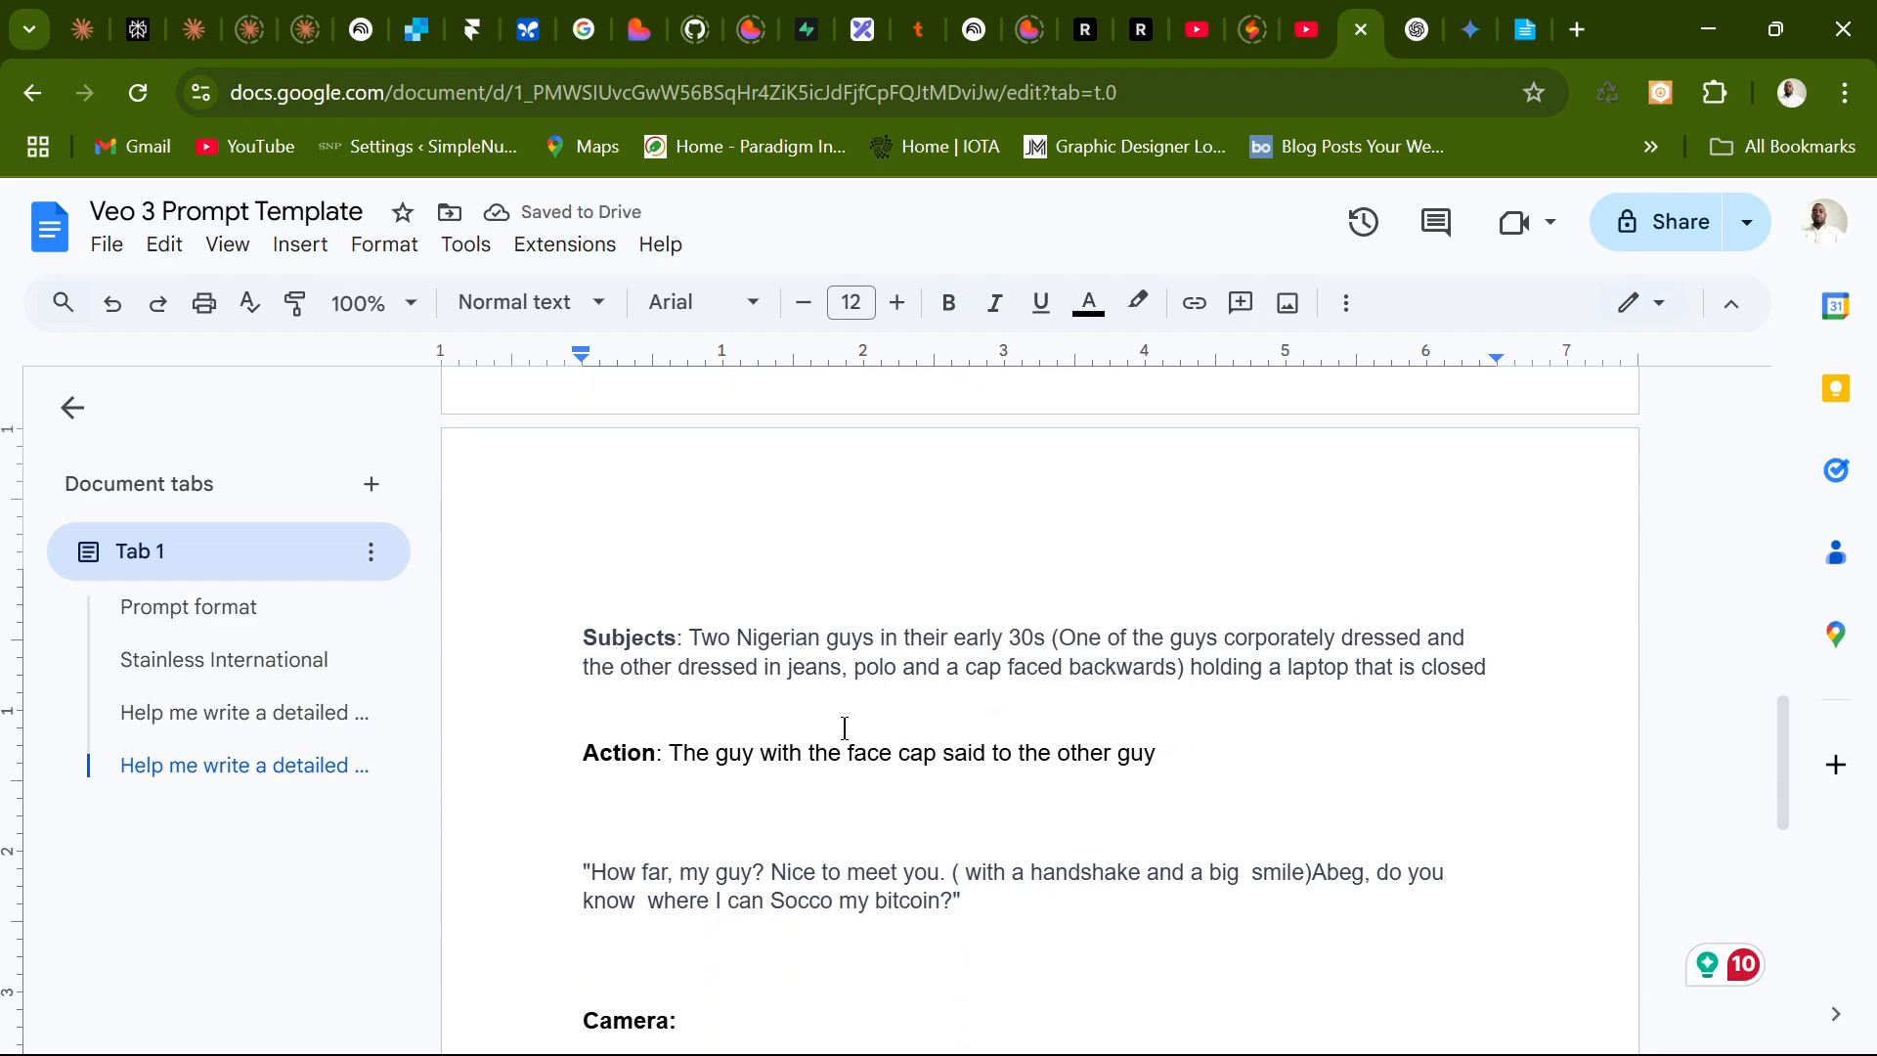
Copy the first prompt's heading and "Bright Street of Qatar" scene line to the start of the second page, directly above Subjects.
{"action": "scroll", "coordinate": [837, 742], "scroll_direction": "up", "scroll_amount": 15}
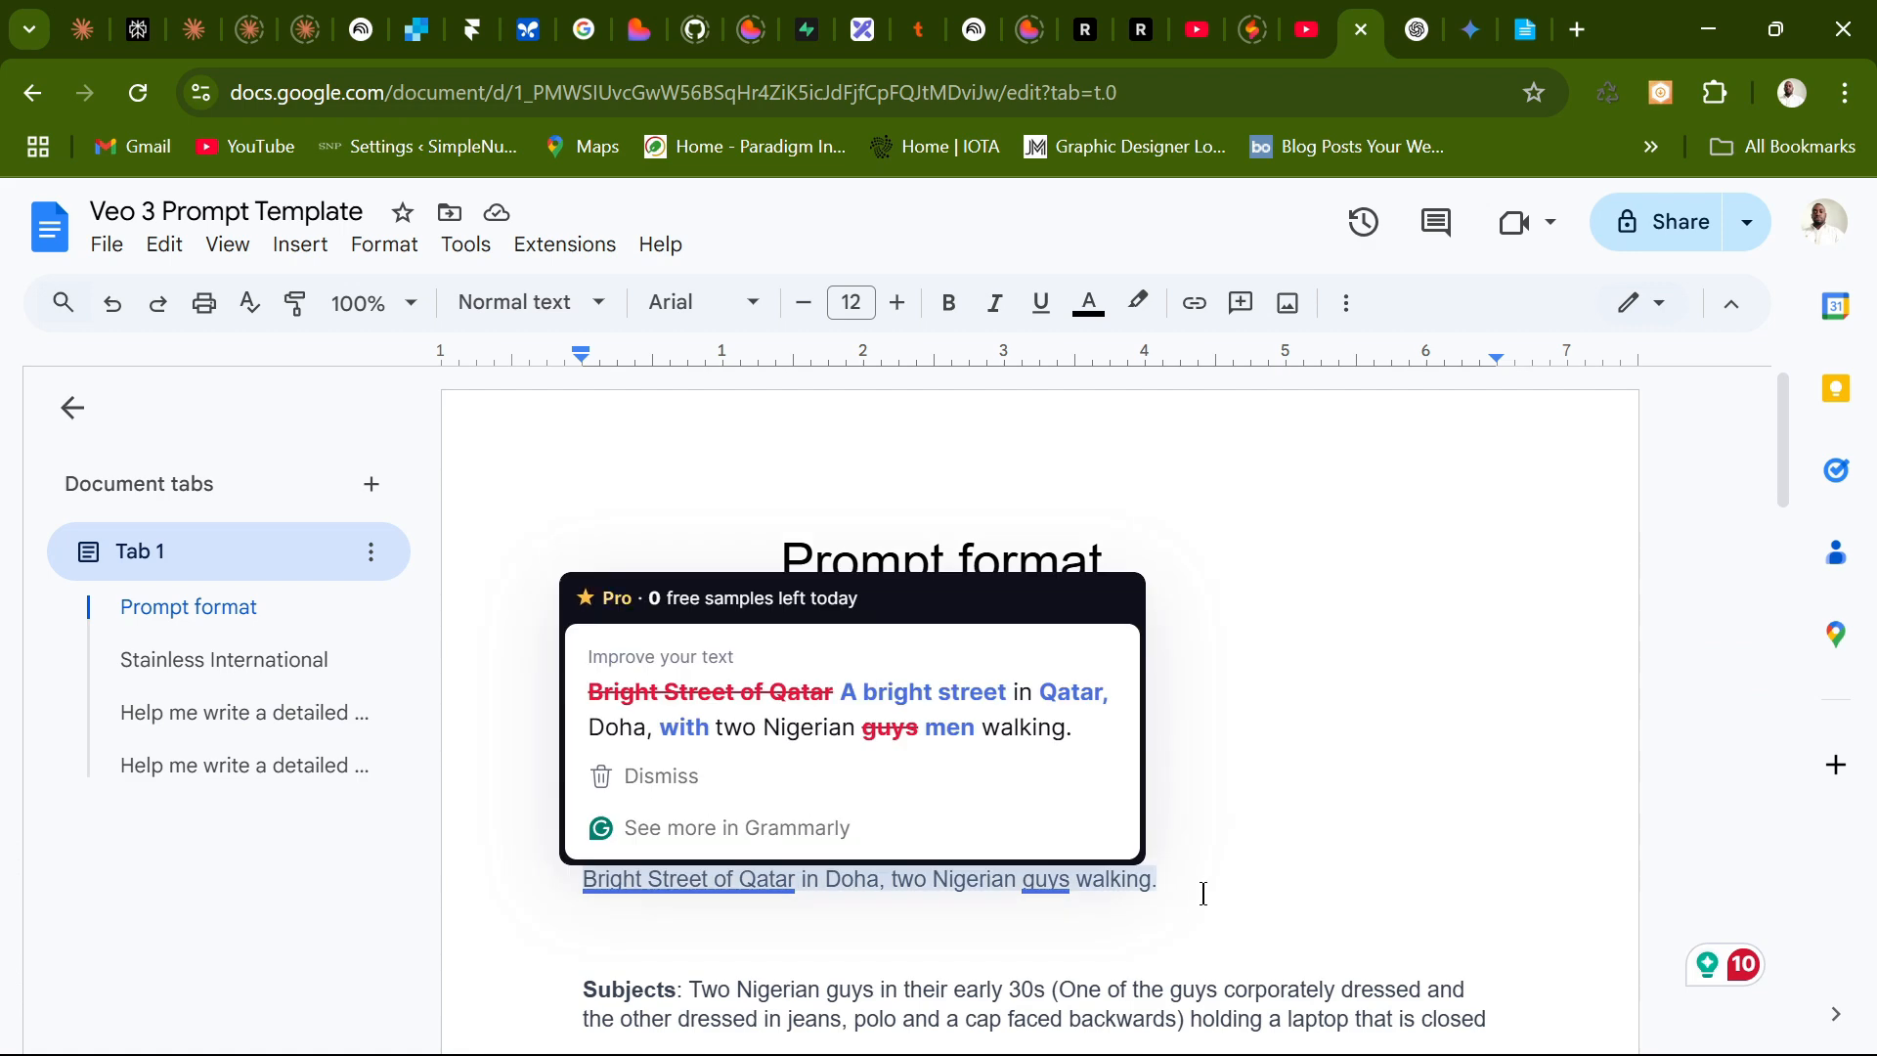
{"action": "left_click", "coordinate": [1221, 881]}
{"action": "left_click_drag", "start_coordinate": [1212, 882], "coordinate": [547, 824]}
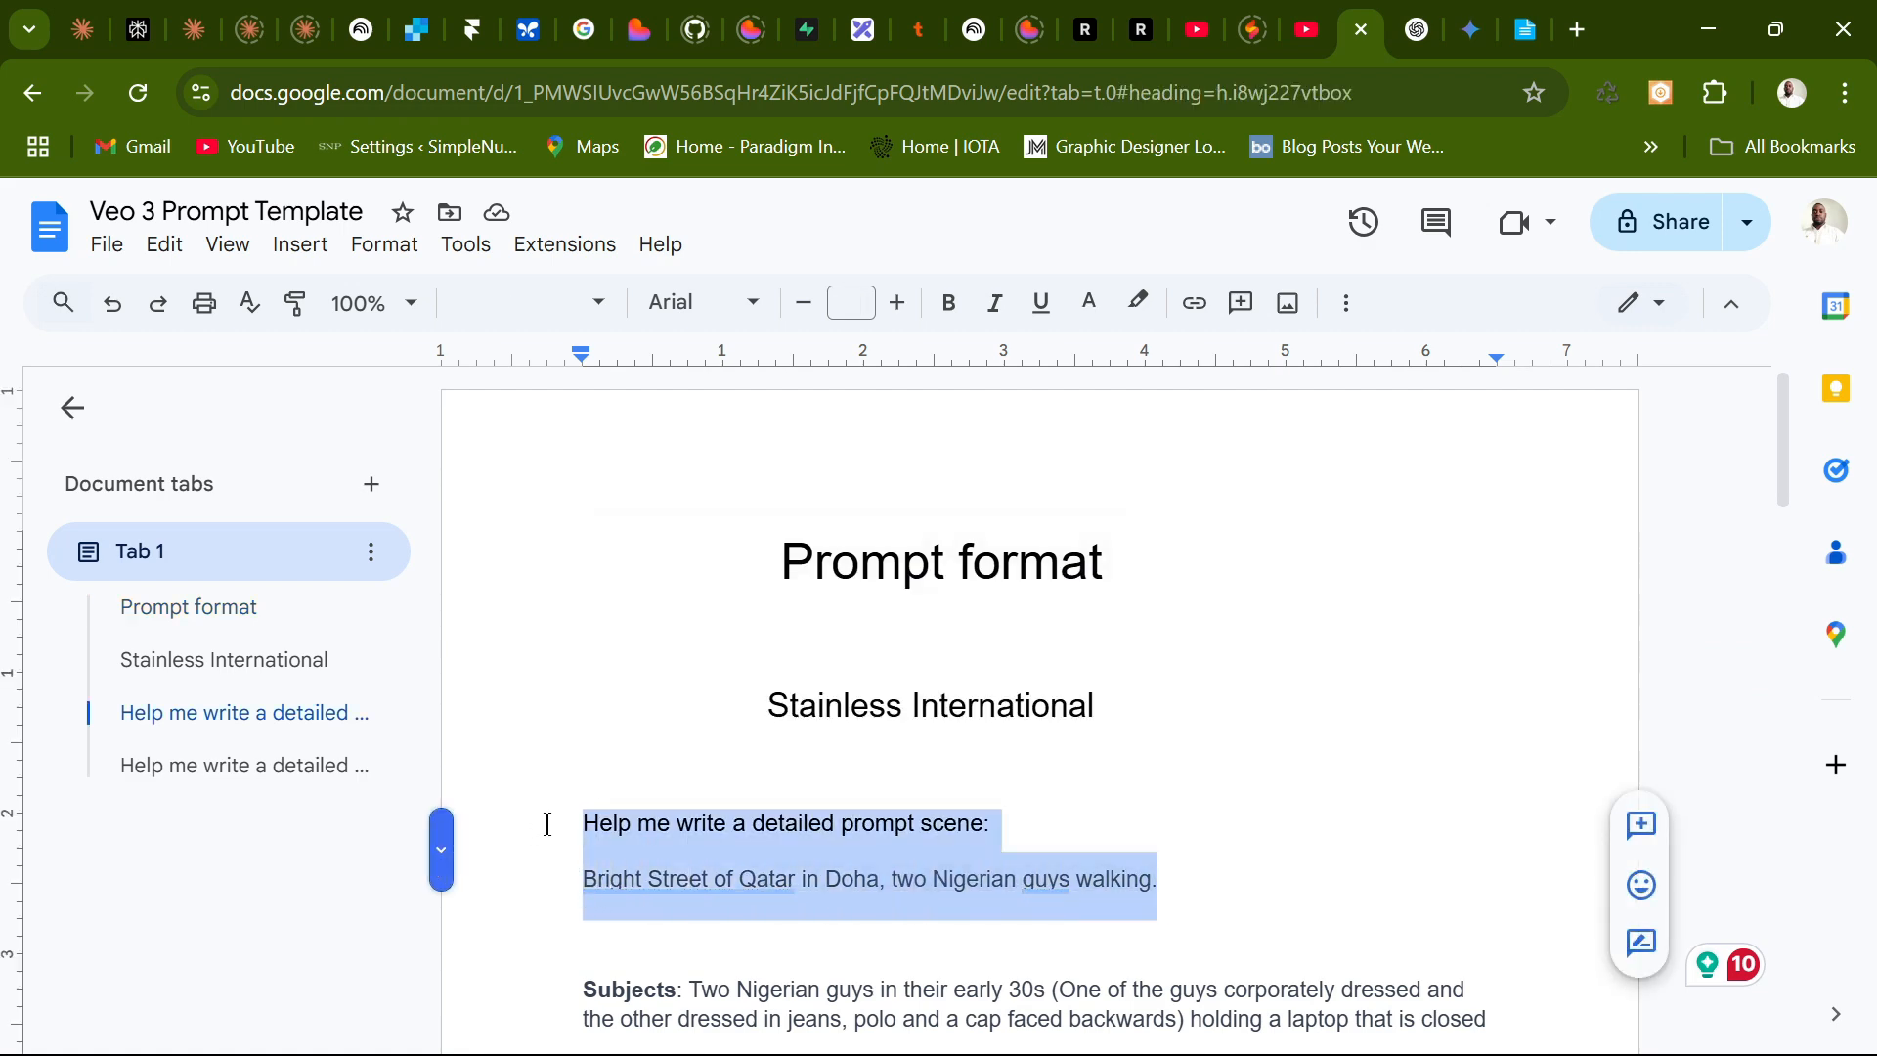
{"action": "scroll", "coordinate": [1251, 848], "scroll_direction": "down", "scroll_amount": 12}
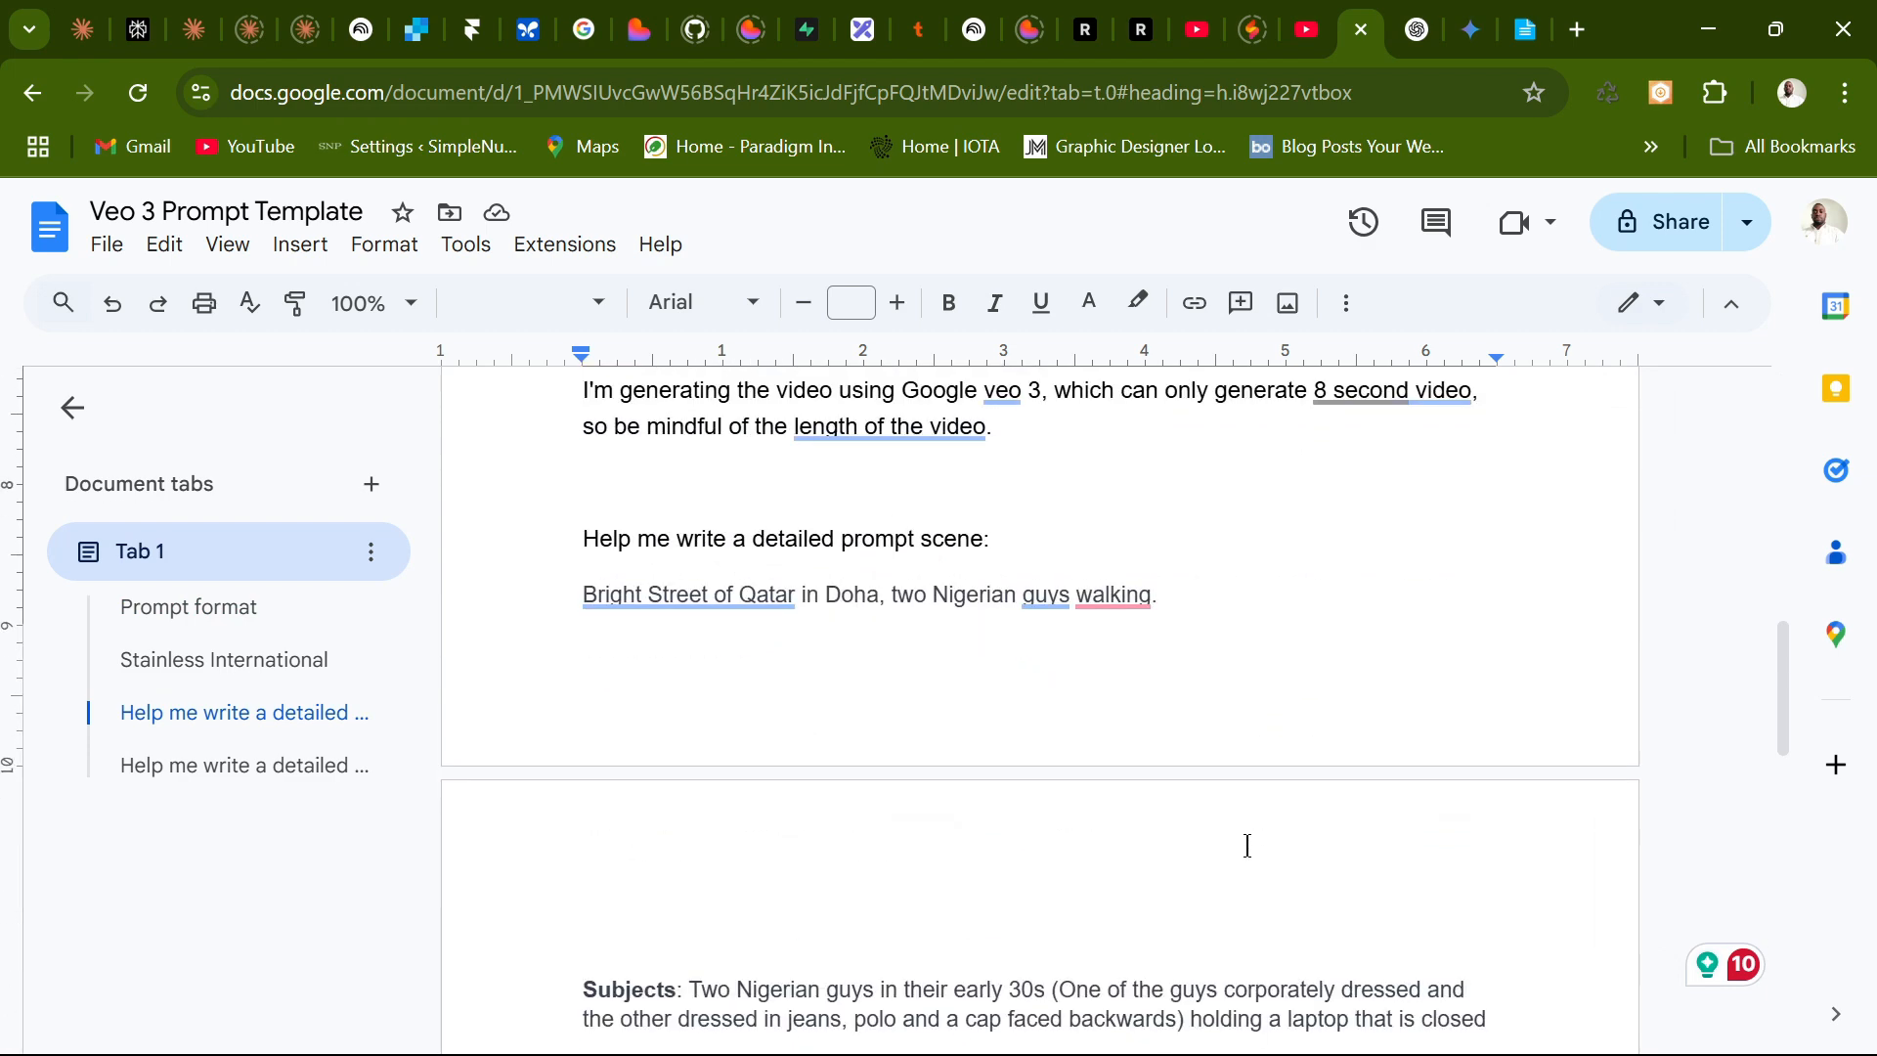
{"action": "left_click", "coordinate": [720, 719]}
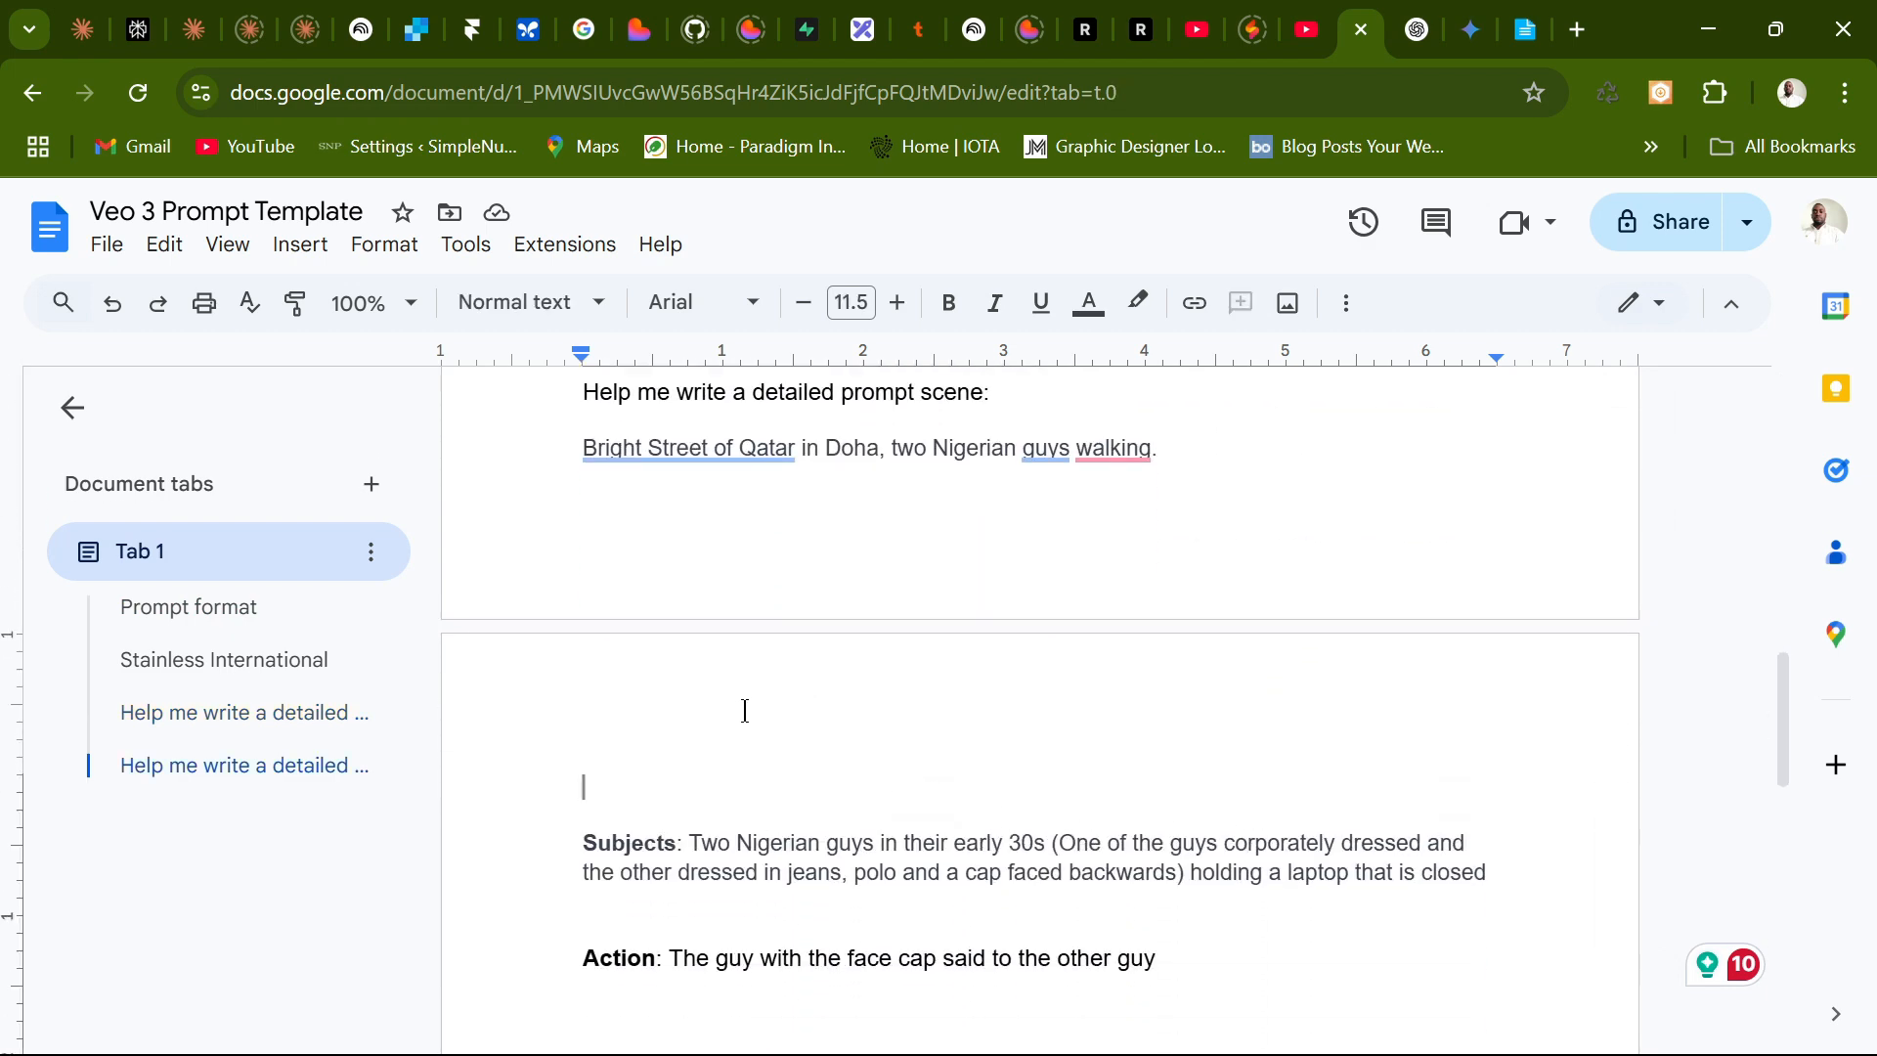
{"action": "key", "text": "ctrl+v"}
{"action": "scroll", "coordinate": [1332, 779], "scroll_direction": "down", "scroll_amount": 3}
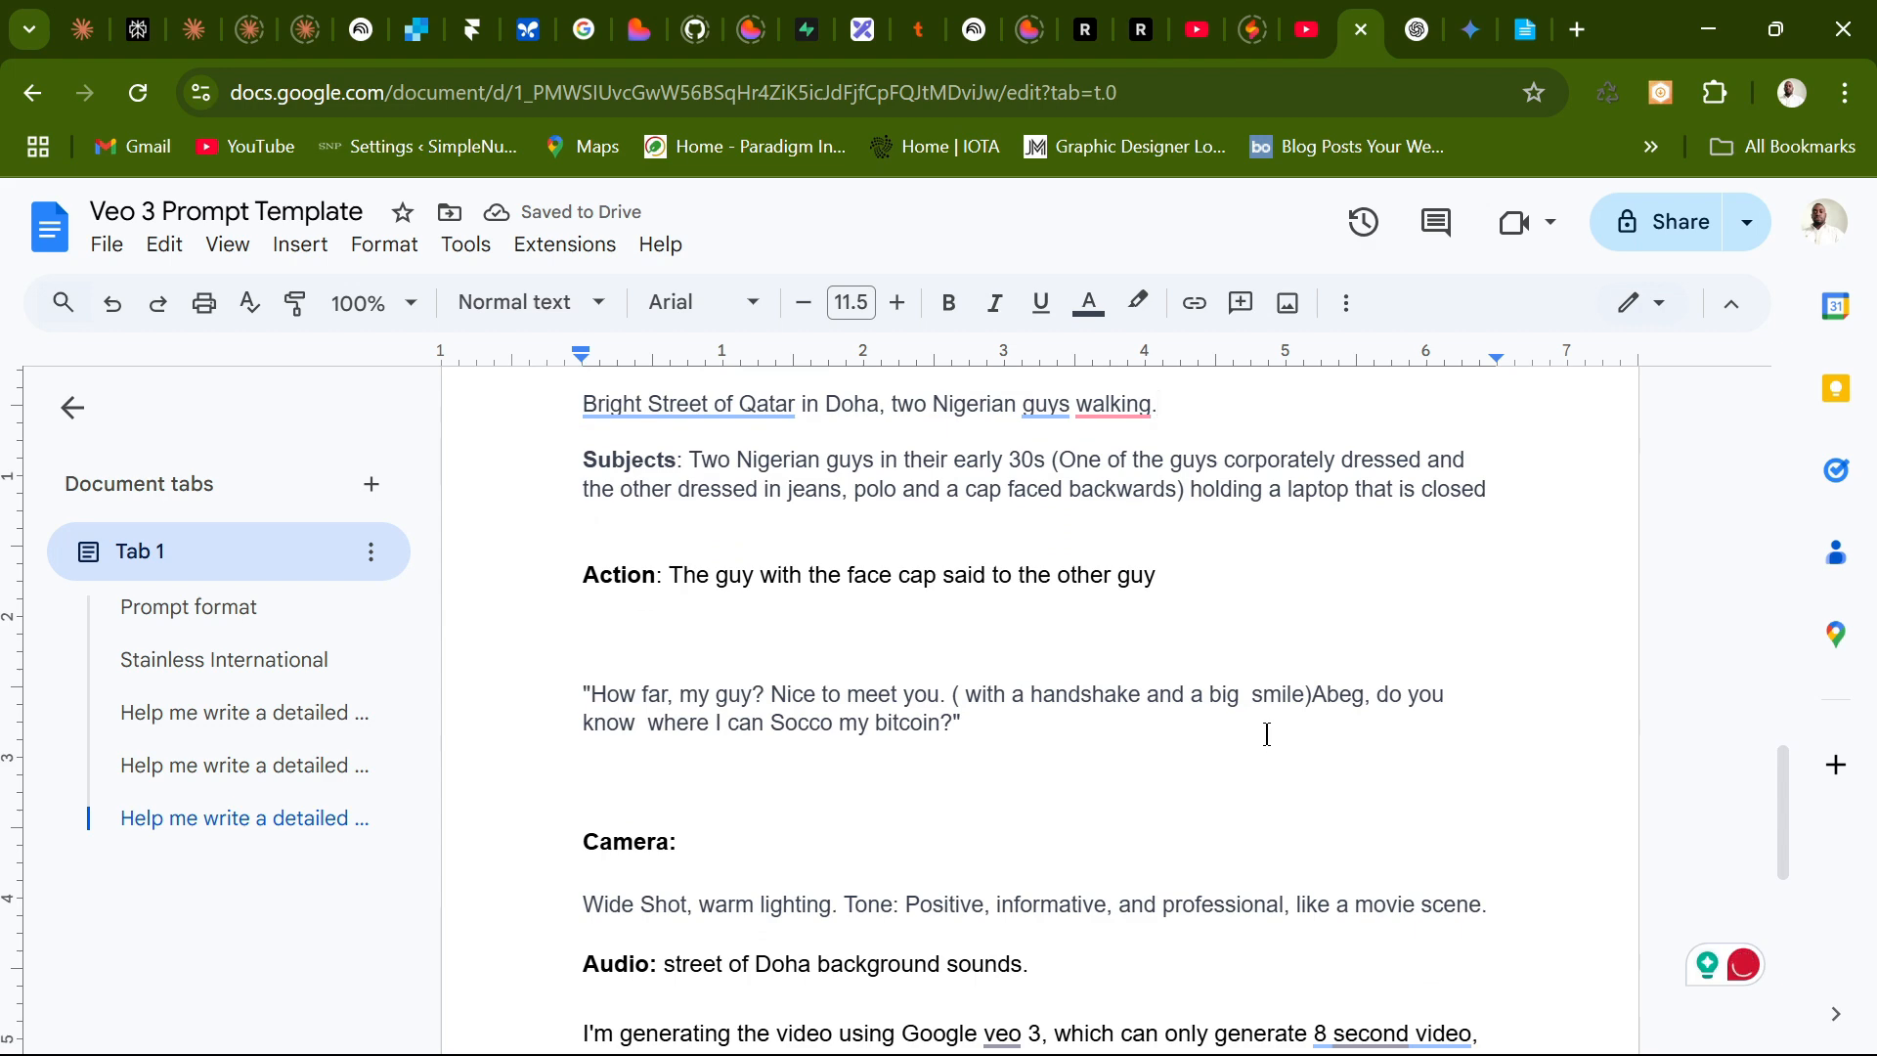
{"action": "scroll", "coordinate": [1279, 720], "scroll_direction": "up", "scroll_amount": 1}
{"action": "scroll", "coordinate": [1279, 721], "scroll_direction": "up", "scroll_amount": 3}
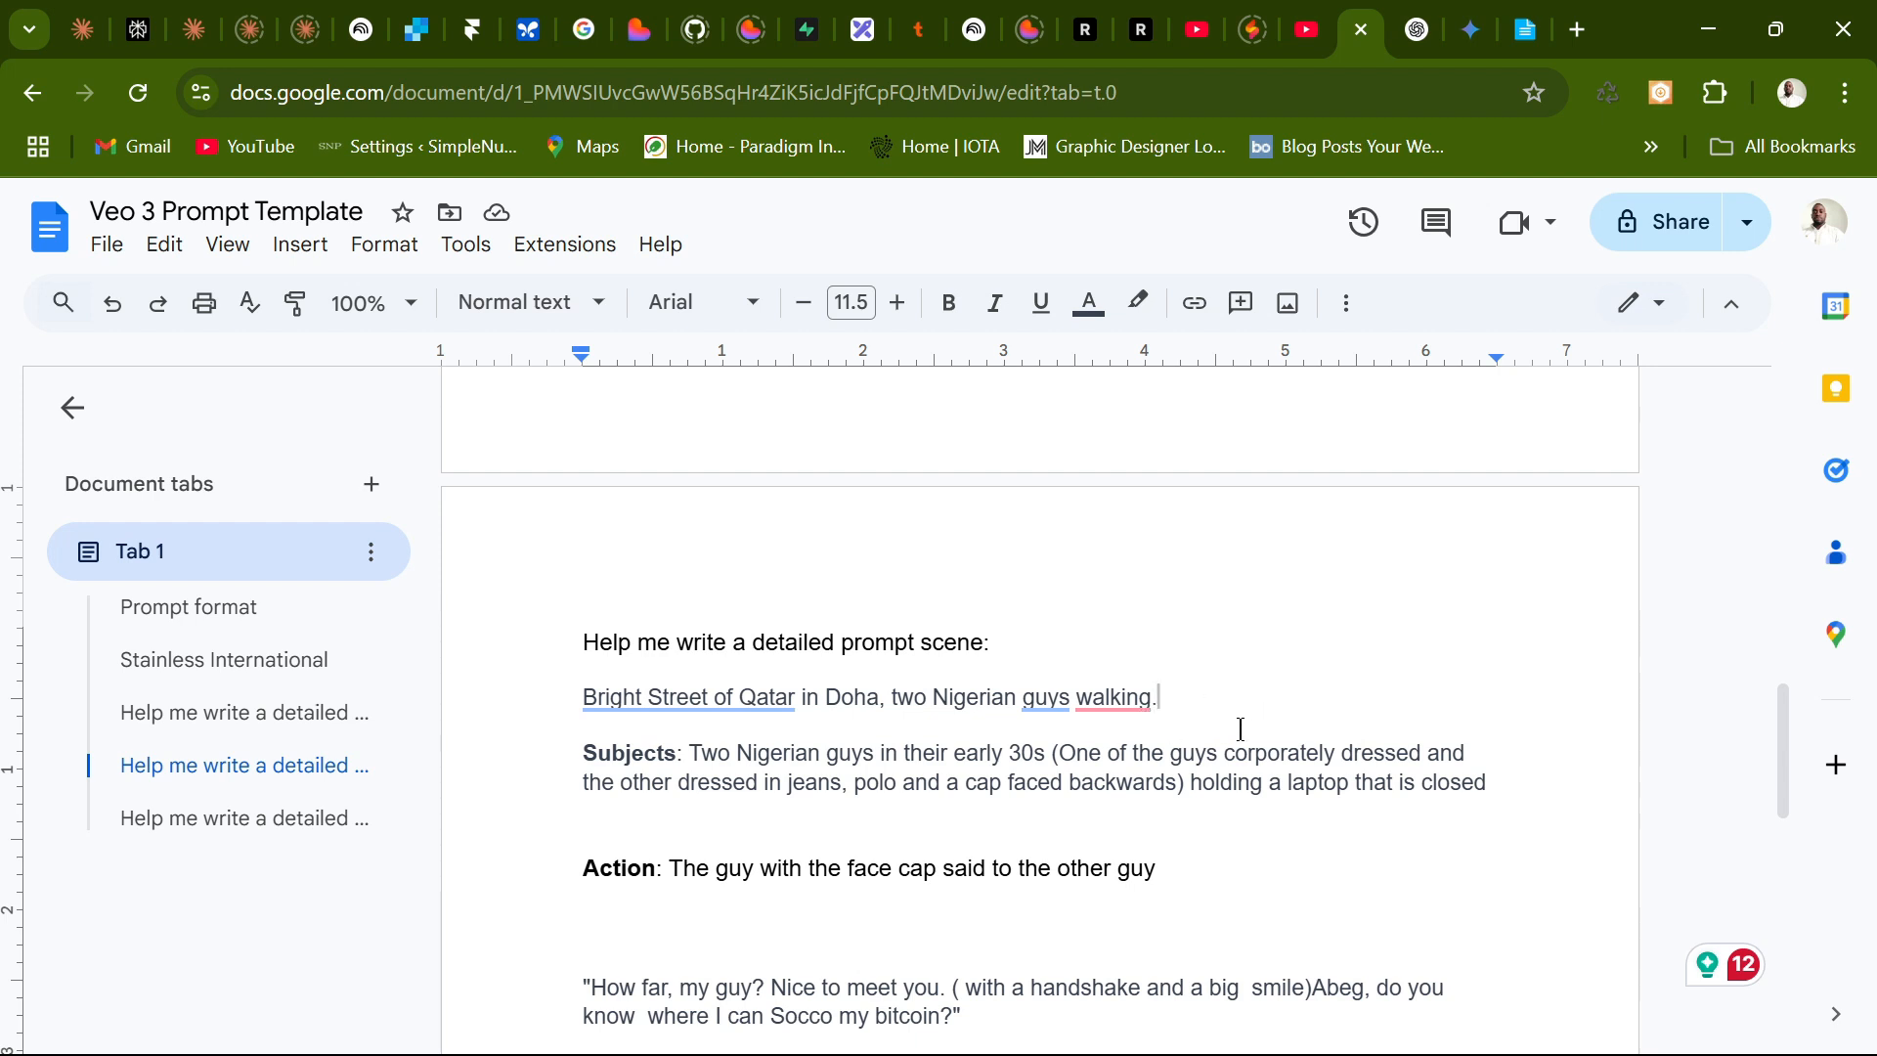
Delete the "Bright Street of Qatar in Doha, two Nigerian guys walking." line beneath the heading on the second page.
{"action": "mouse_move", "coordinate": [1177, 733]}
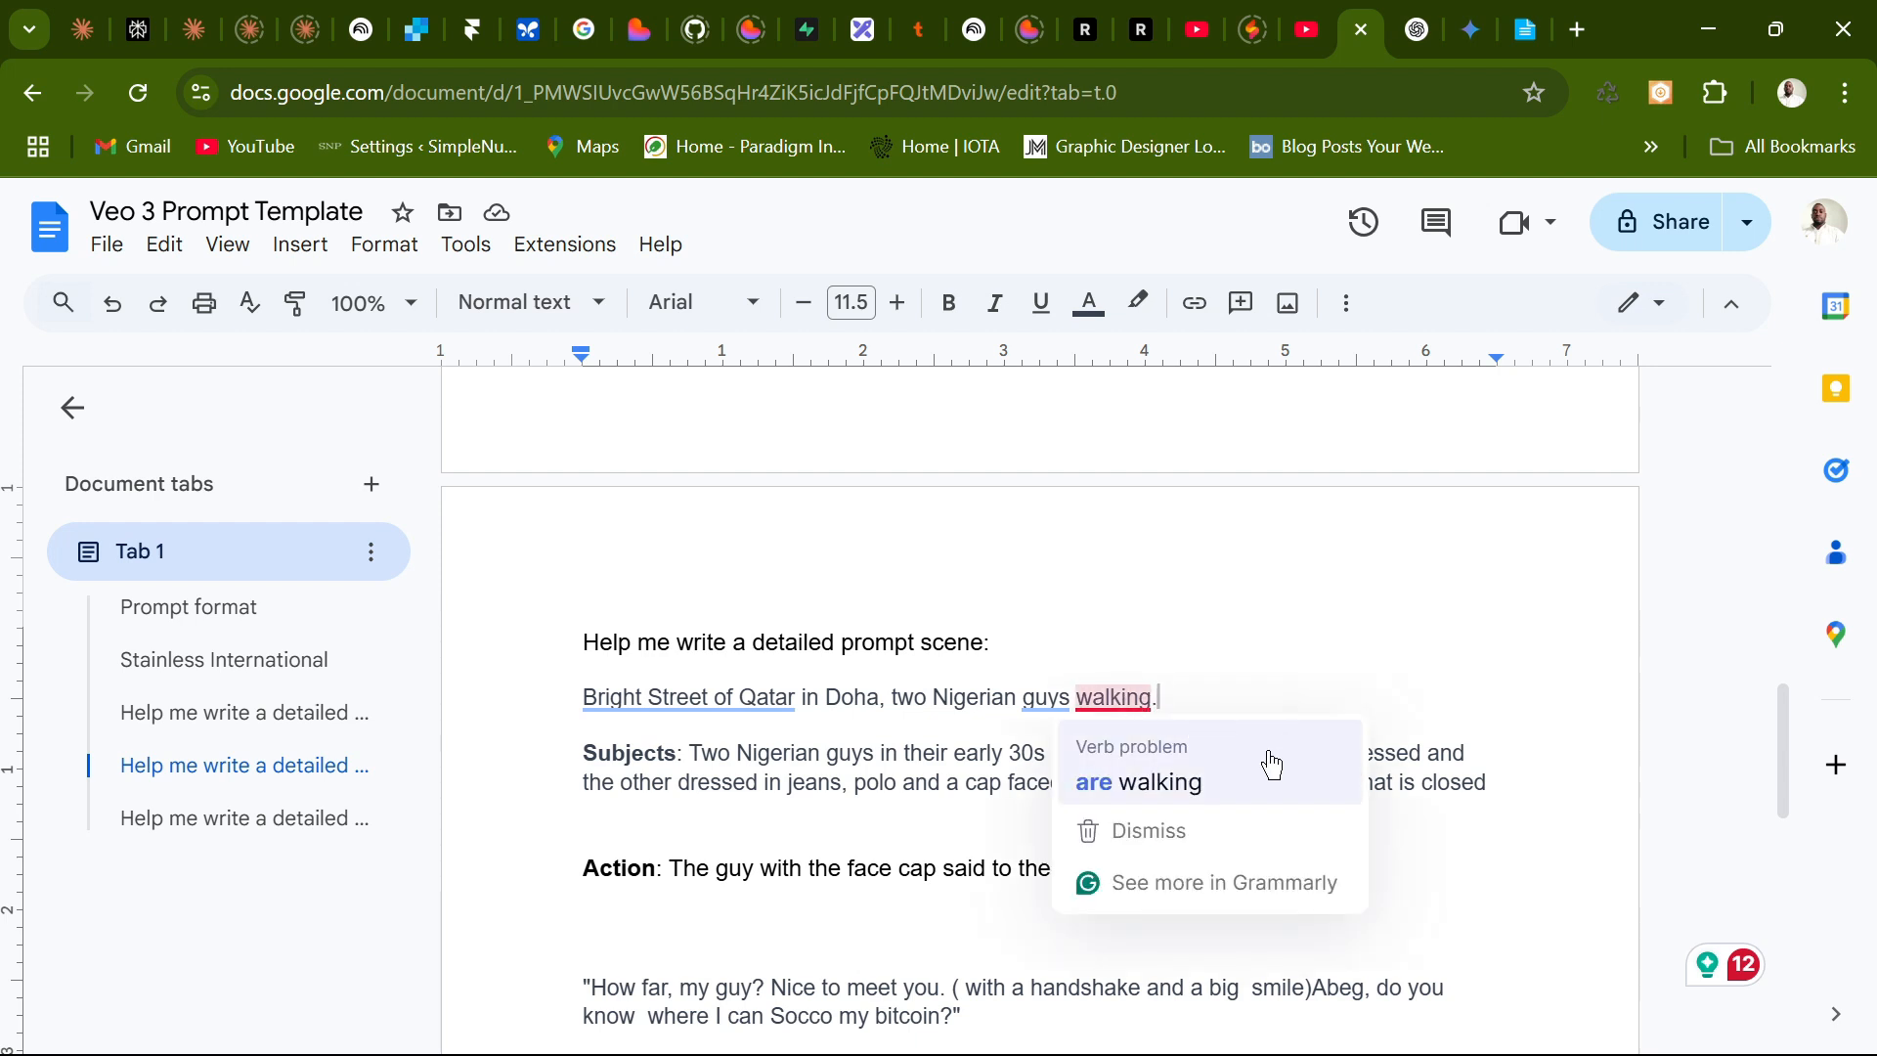
{"action": "double_click", "coordinate": [1108, 626]}
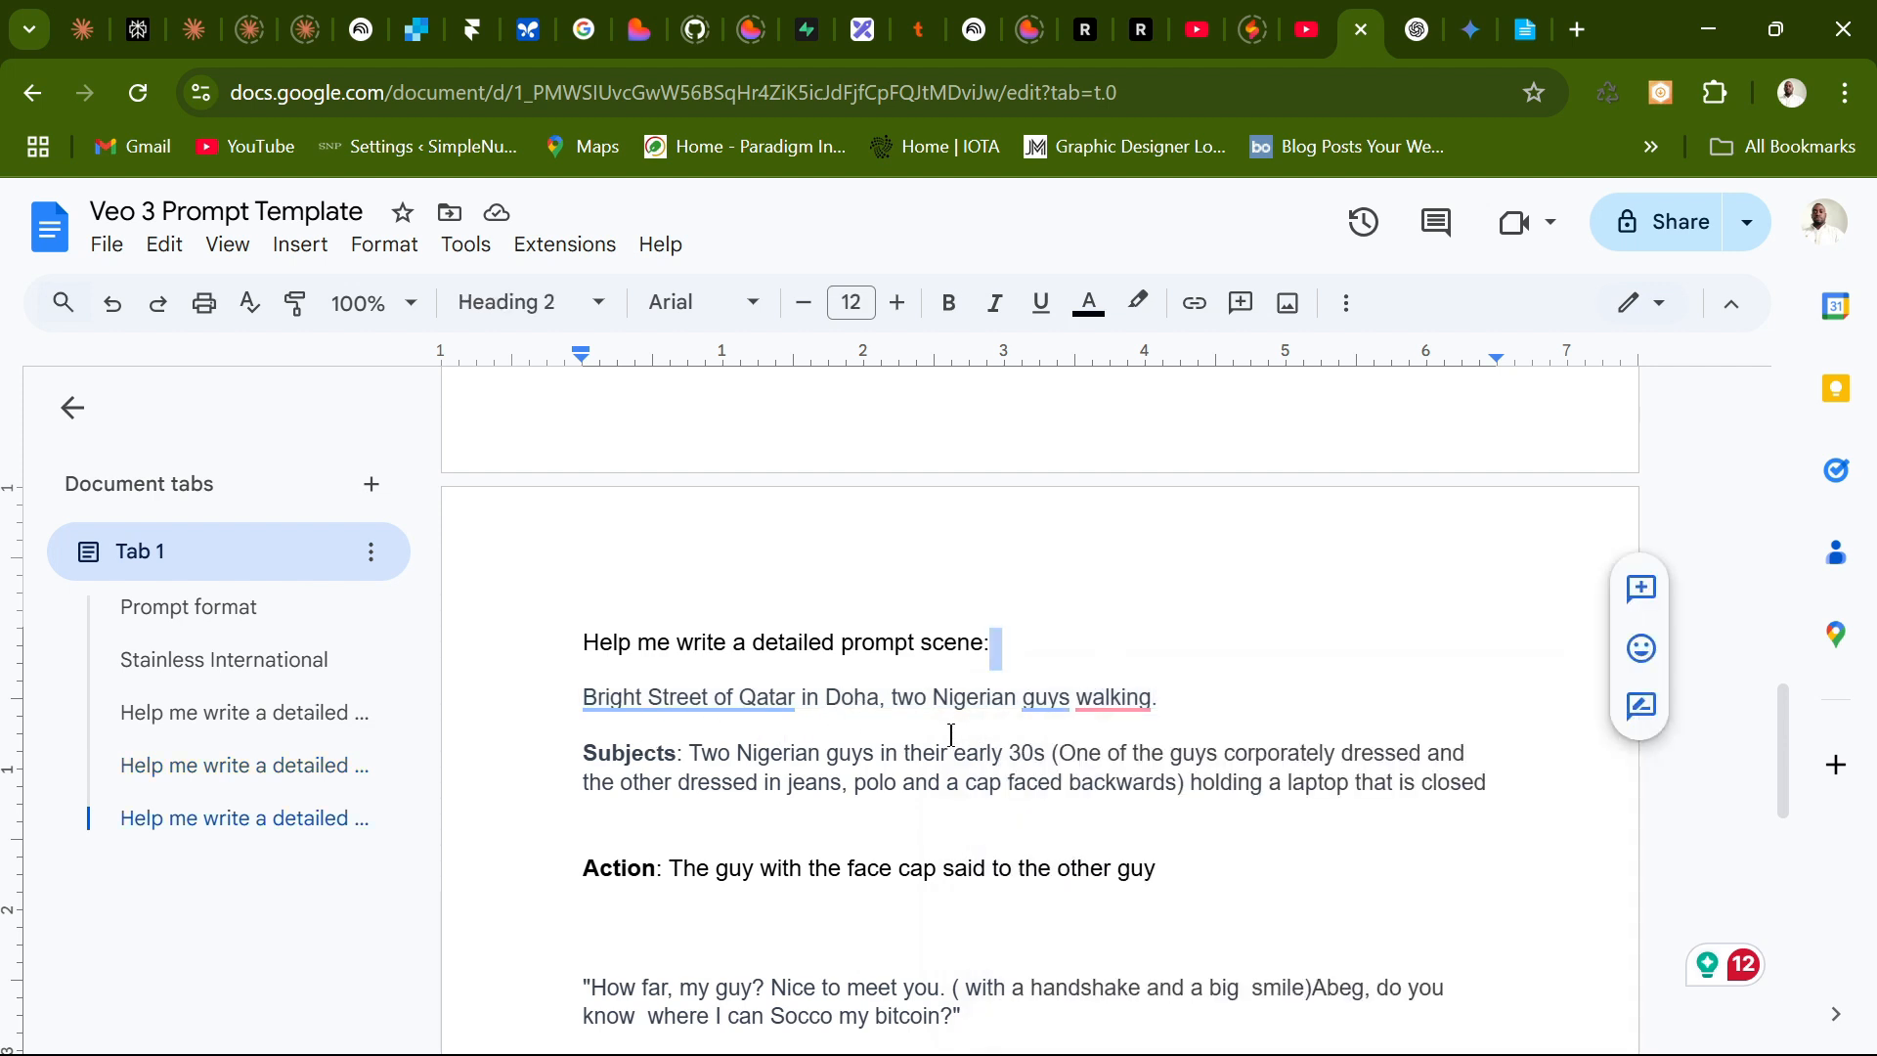
{"action": "left_click", "coordinate": [1214, 697]}
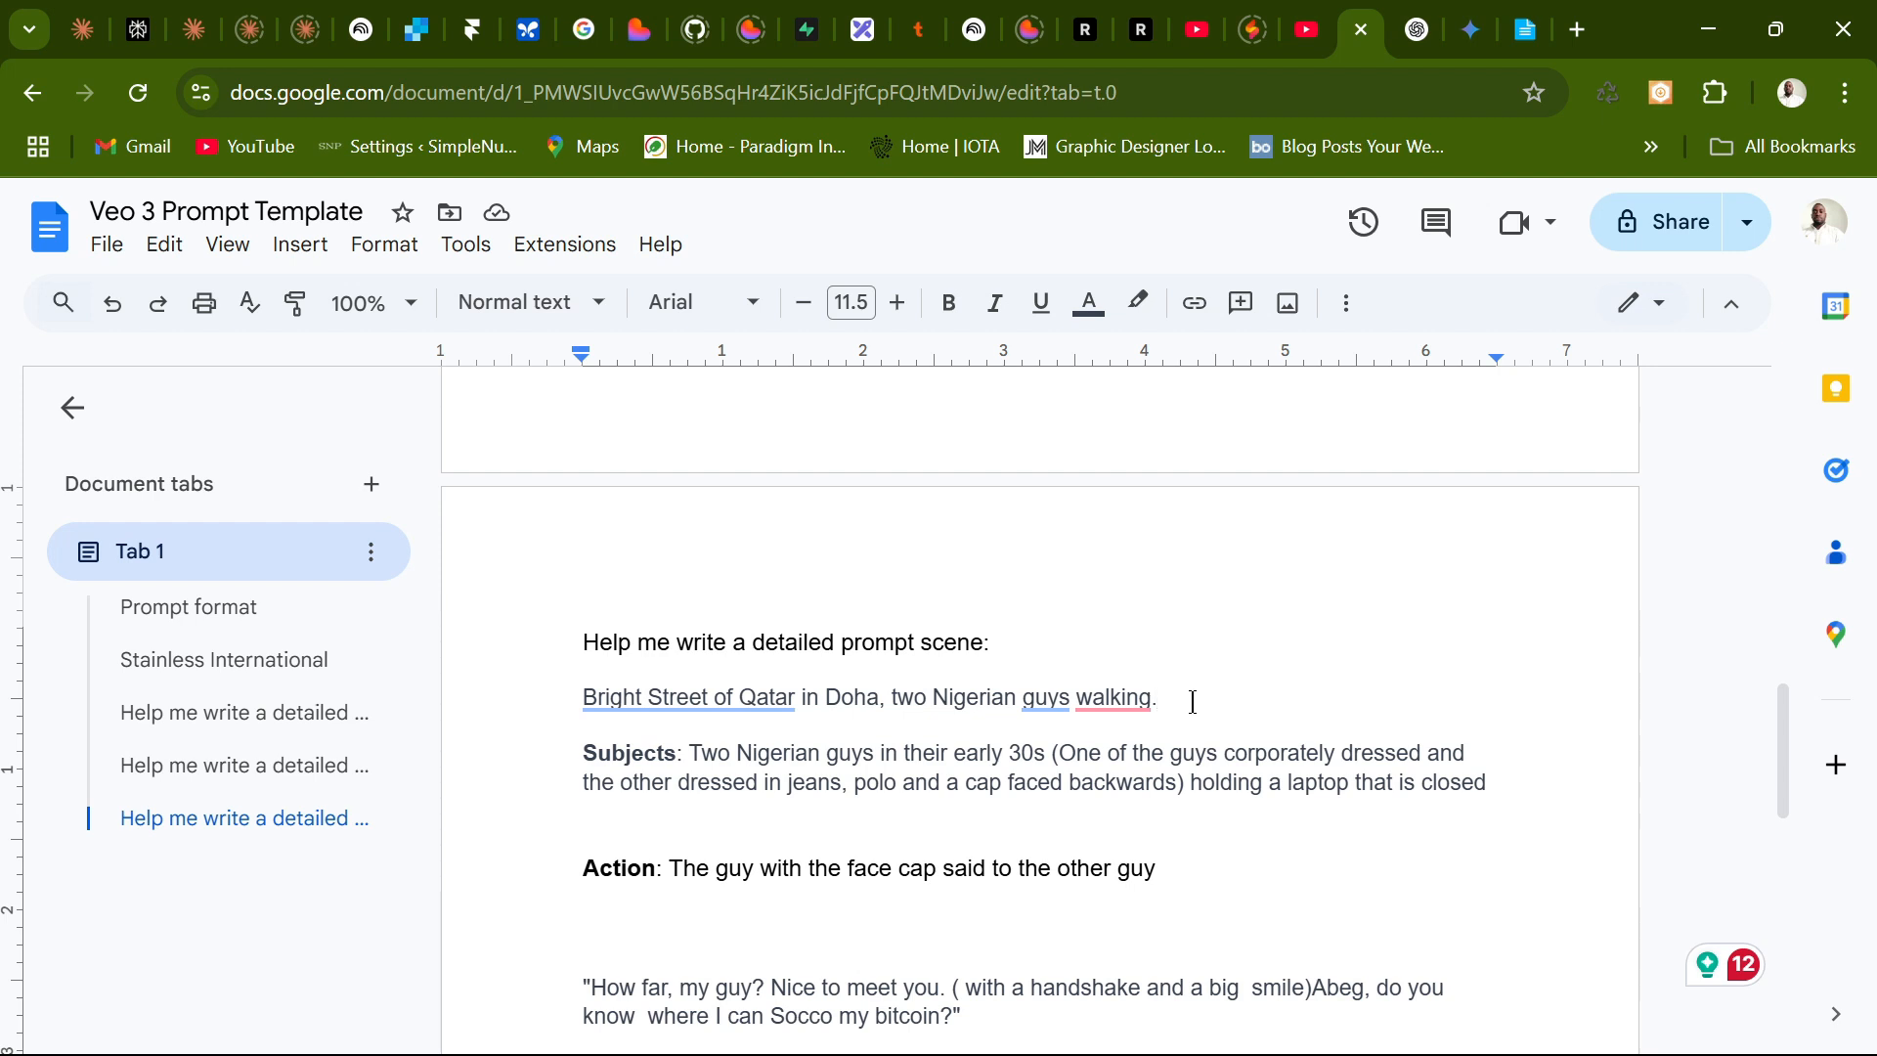
{"action": "key", "text": "BackSpace"}
{"action": "key", "text": "BackSpace"}
{"action": "key", "text": "BackSpace"}
{"action": "key", "text": "BackSpace"}
{"action": "key", "text": "BackSpace"}
{"action": "key", "text": "BackSpace"}
{"action": "key", "text": "BackSpace"}
{"action": "key", "text": "BackSpace"}
{"action": "key", "text": "BackSpace"}
{"action": "key", "text": "BackSpace"}
{"action": "key", "text": "BackSpace"}
{"action": "key", "text": "BackSpace"}
{"action": "key", "text": "BackSpace"}
{"action": "key", "text": "BackSpace"}
{"action": "key", "text": "BackSpace"}
{"action": "key", "text": "BackSpace"}
{"action": "key", "text": "BackSpace"}
{"action": "key", "text": "BackSpace"}
{"action": "key", "text": "BackSpace"}
{"action": "key", "text": "BackSpace"}
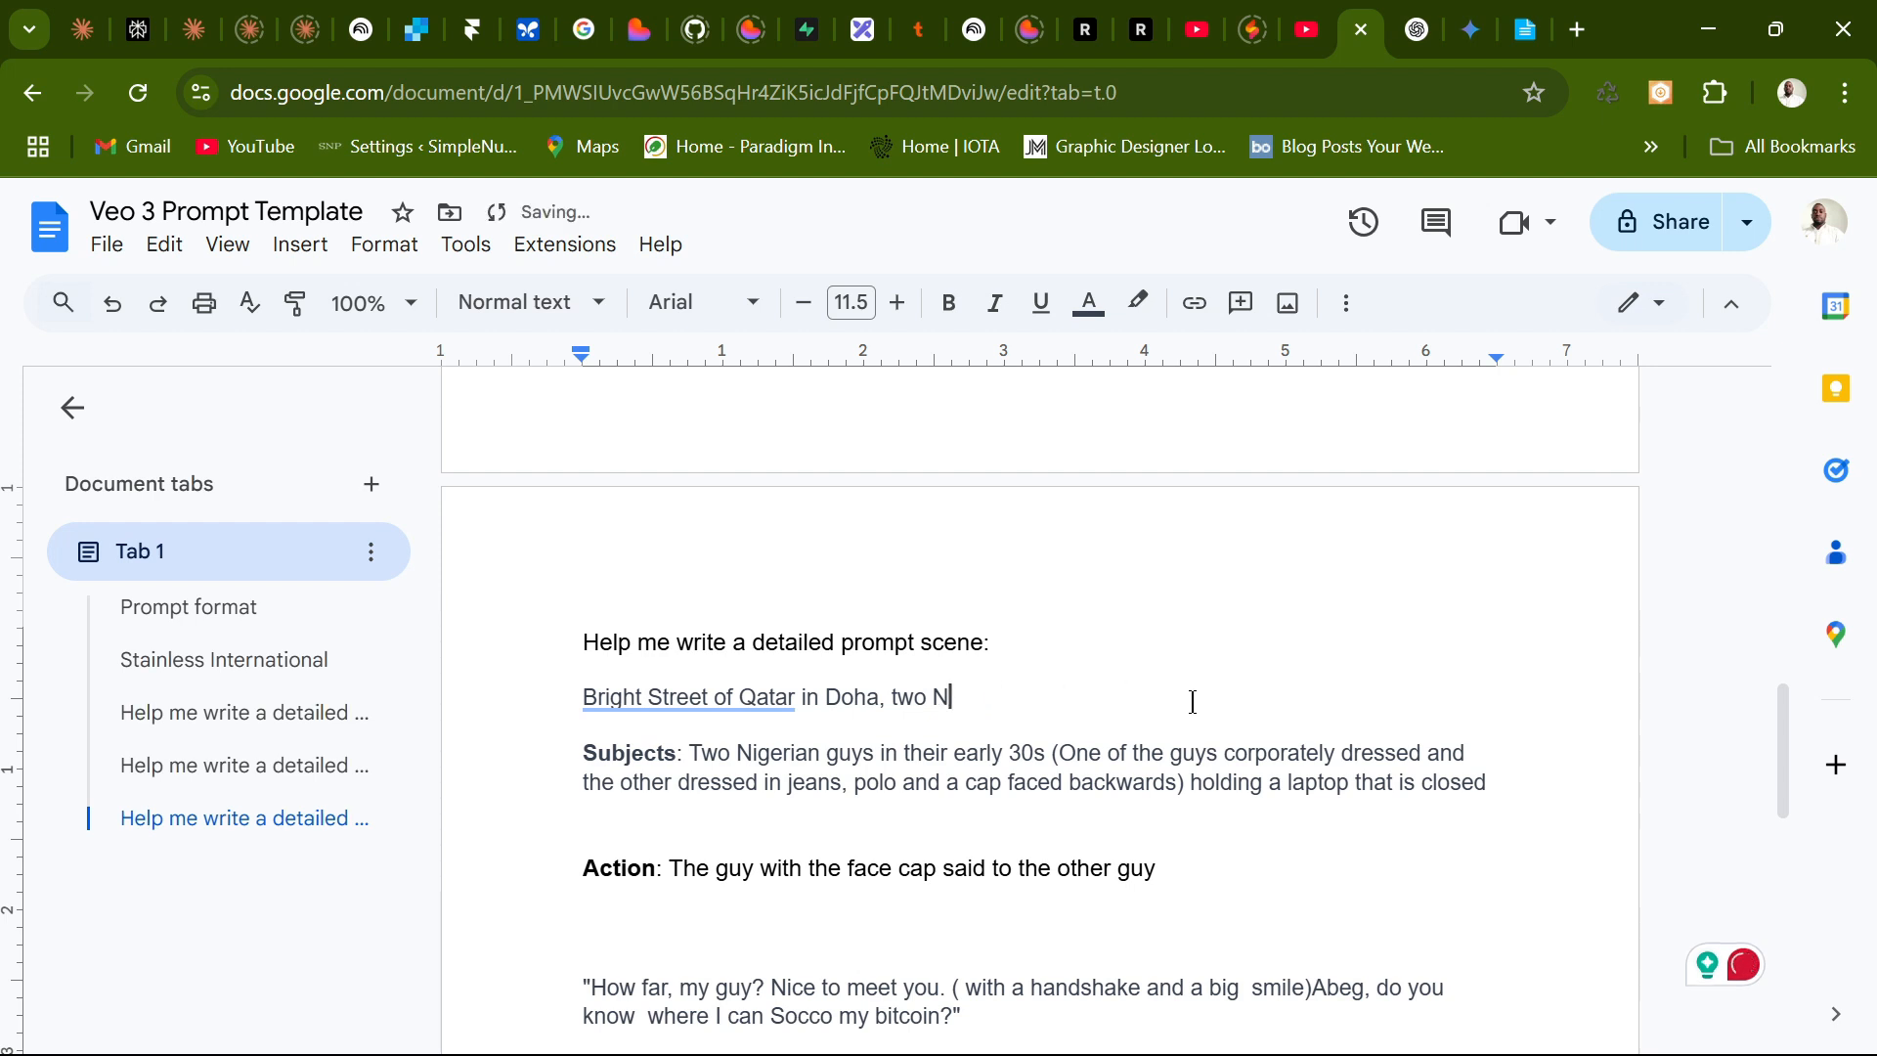
{"action": "key", "text": "BackSpace"}
{"action": "key", "text": "BackSpace"}
{"action": "key", "text": "BackSpace"}
{"action": "key", "text": "BackSpace"}
{"action": "key", "text": "BackSpace"}
{"action": "key", "text": "BackSpace"}
{"action": "key", "text": "BackSpace"}
{"action": "key", "text": "BackSpace"}
{"action": "key", "text": "BackSpace"}
{"action": "key", "text": "BackSpace"}
{"action": "key", "text": "BackSpace"}
{"action": "key", "text": "BackSpace"}
{"action": "key", "text": "BackSpace"}
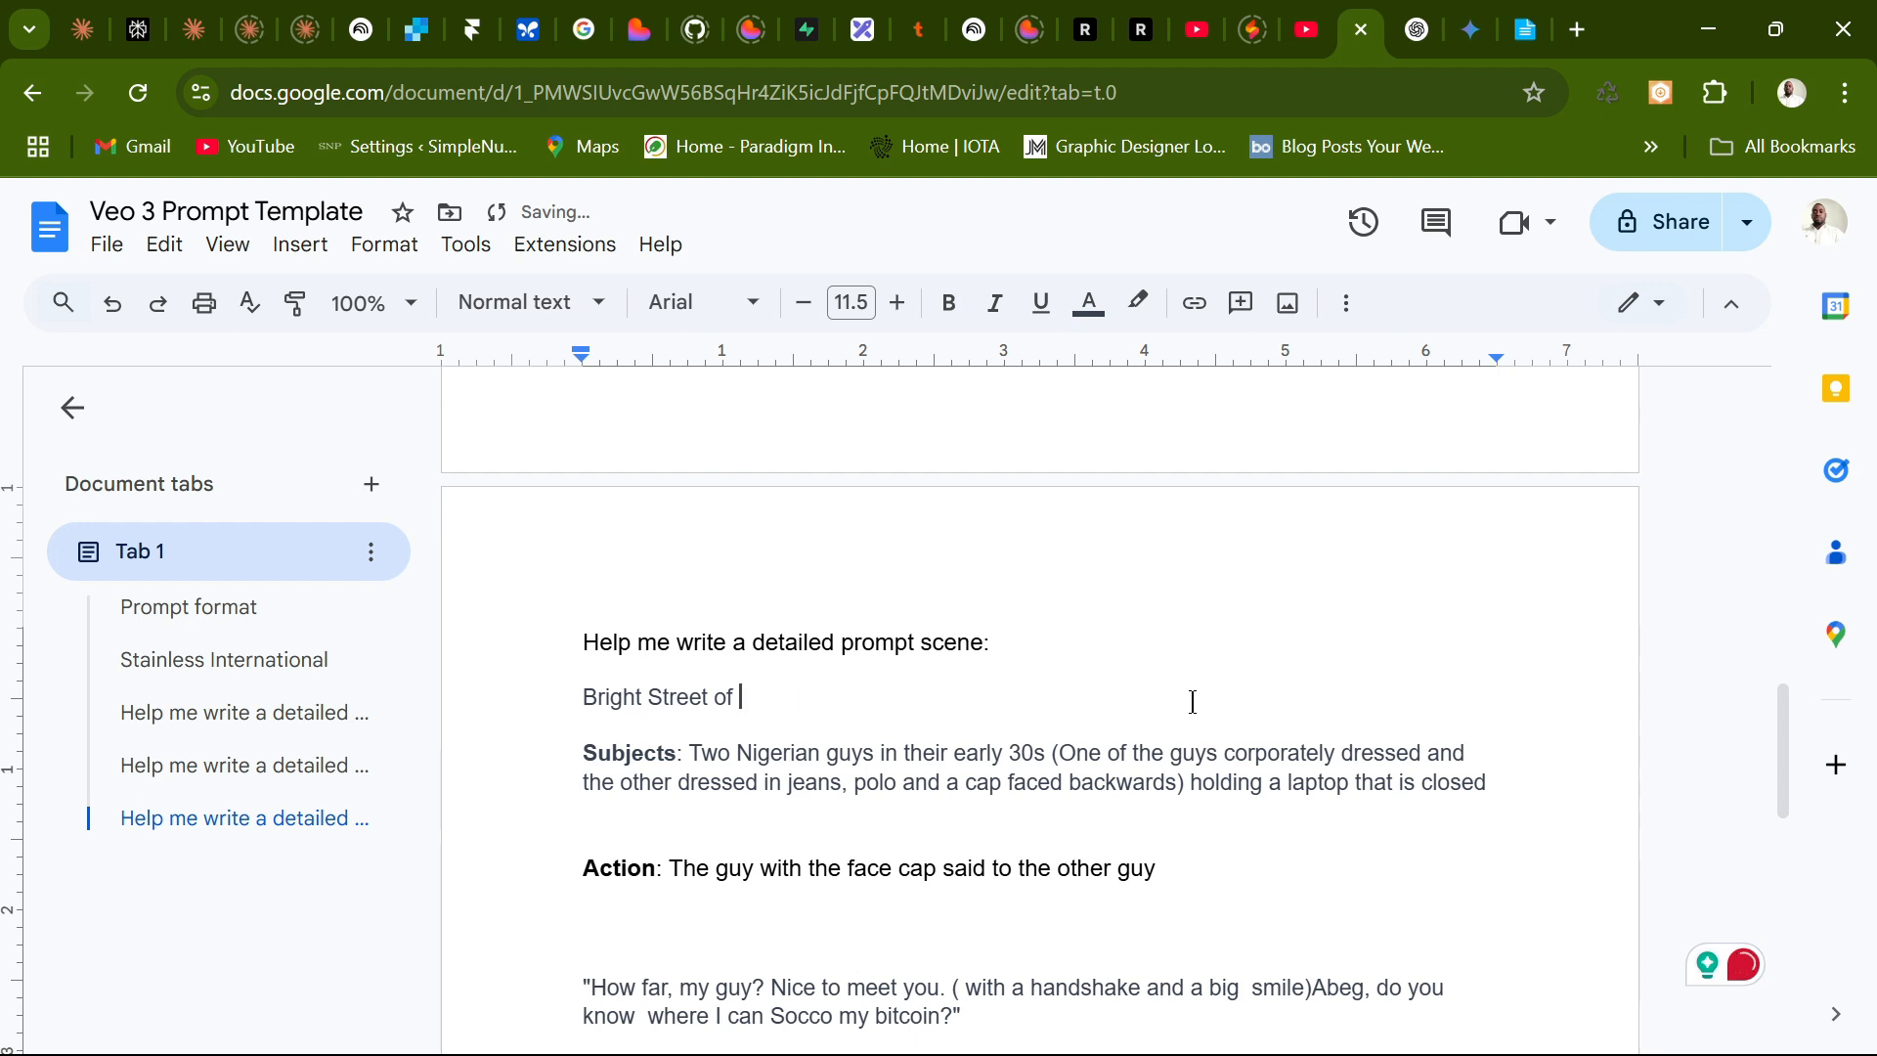
{"action": "key", "text": "BackSpace"}
{"action": "key", "text": "BackSpace"}
{"action": "key", "text": "BackSpace"}
{"action": "key", "text": "BackSpace"}
{"action": "key", "text": "BackSpace"}
{"action": "key", "text": "BackSpace"}
{"action": "key", "text": "BackSpace"}
{"action": "key", "text": "BackSpace"}
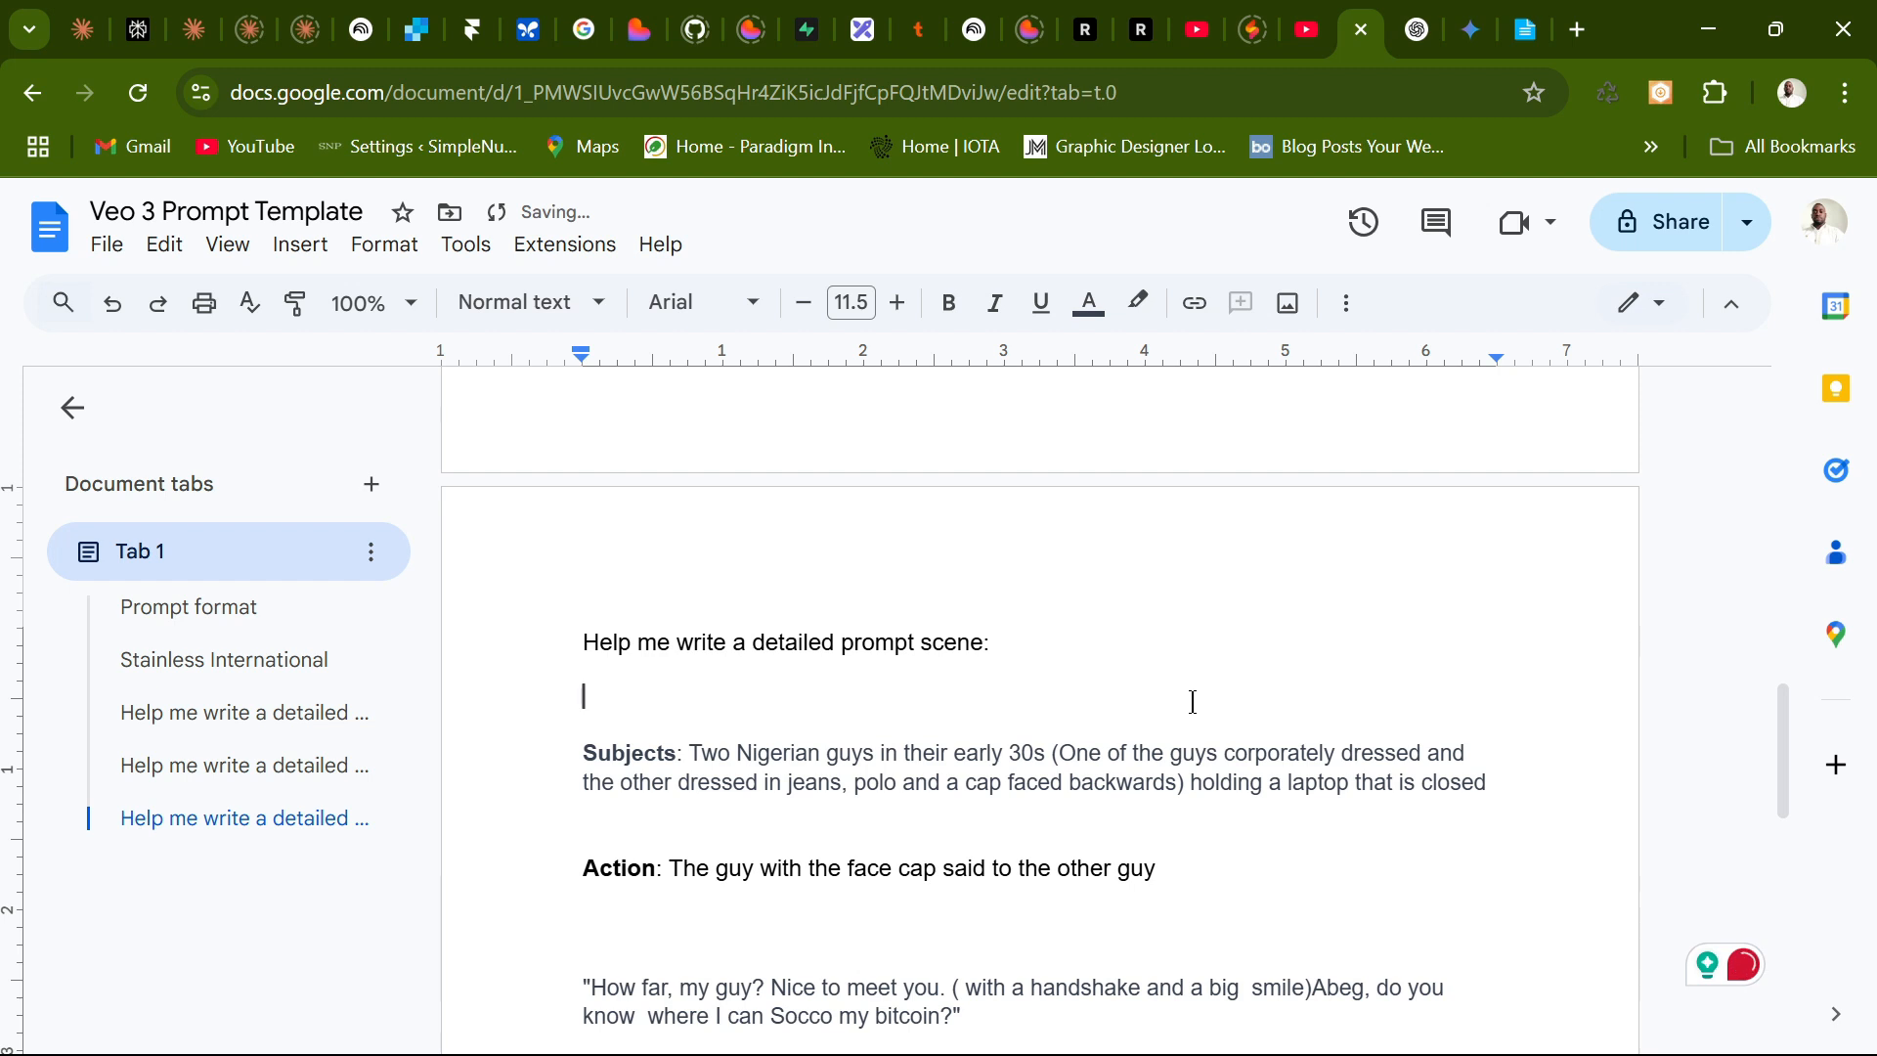
{"action": "type", "text": "Imm a"}
{"action": "key", "text": "BackSpace"}
{"action": "key", "text": "BackSpace"}
{"action": "key", "text": "BackSpace"}
{"action": "key", "text": "BackSpace"}
{"action": "key", "text": "BackSpace"}
{"action": "key", "text": "ctrl+z"}
{"action": "key", "text": "ctrl+z"}
{"action": "key", "text": "ctrl+z"}
{"action": "type", "text": "treet of Qatar in Doha, two Nigerian guys w"}
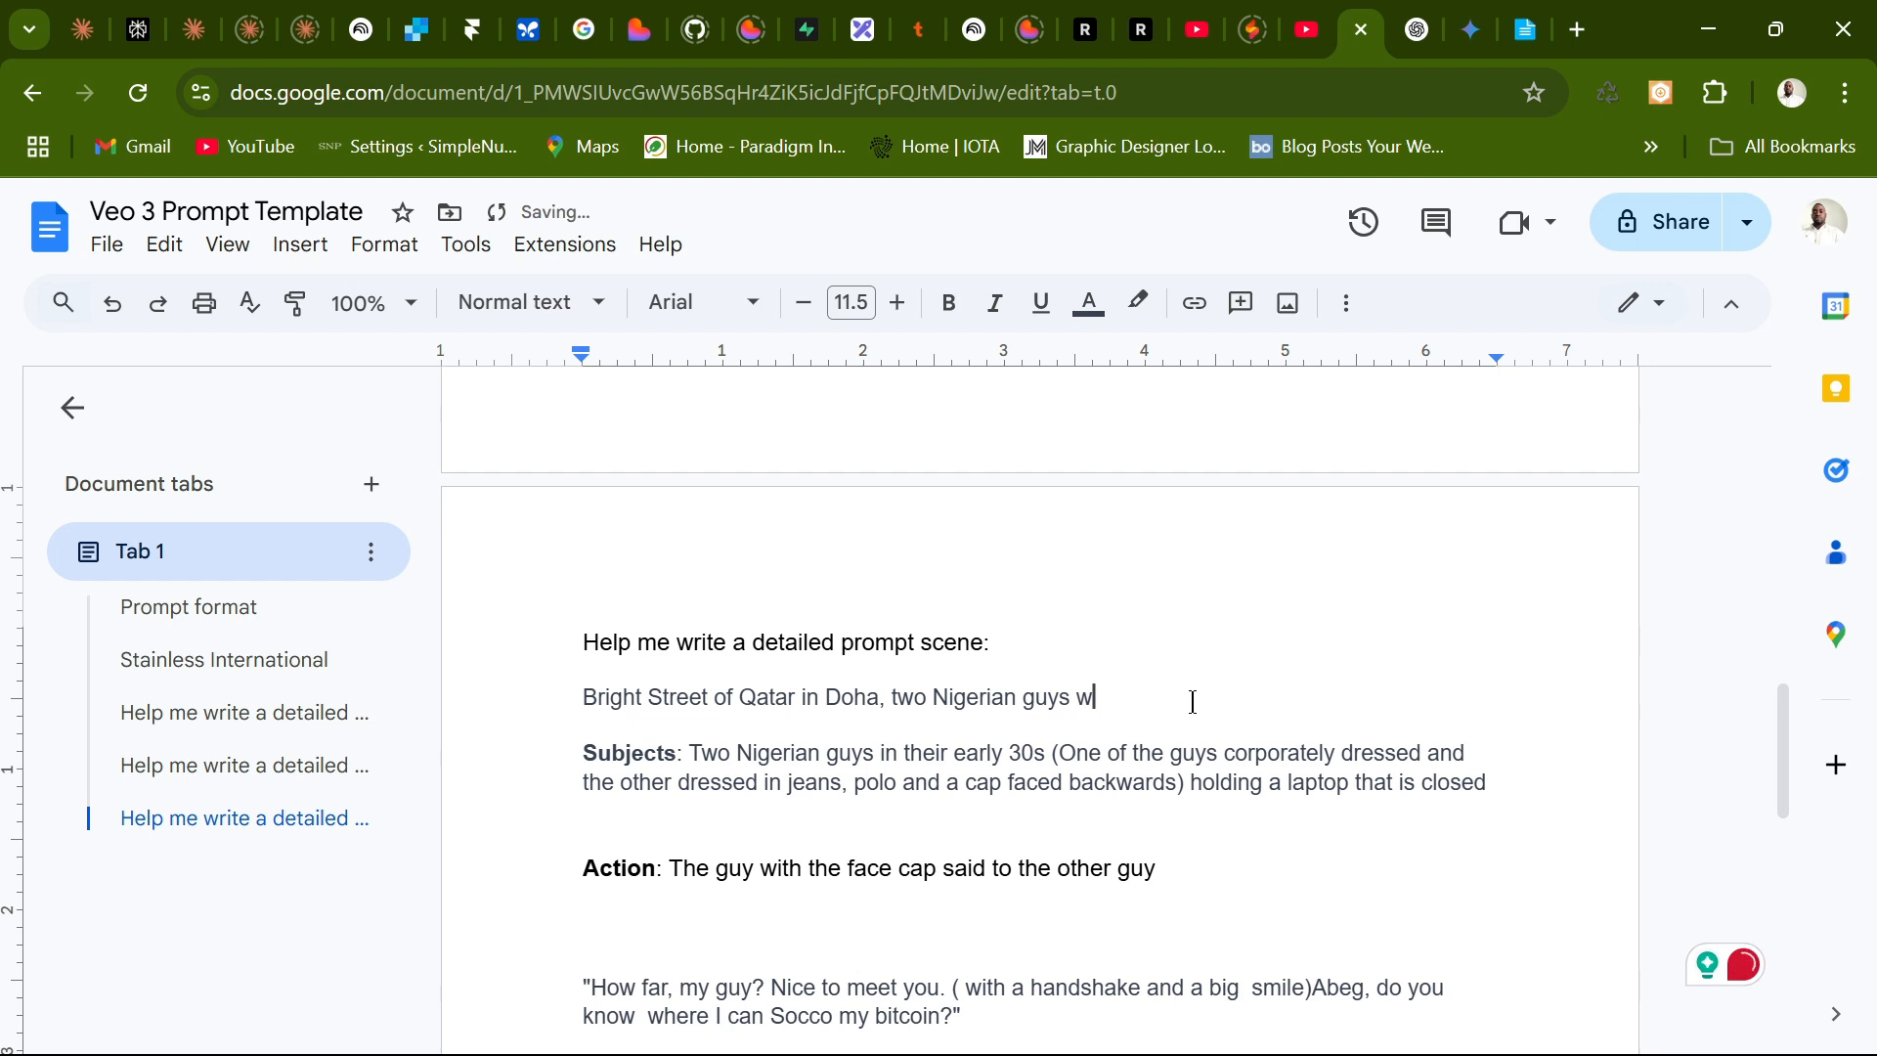
{"action": "key", "text": "BackSpace"}
{"action": "key", "text": "BackSpace"}
{"action": "key", "text": "BackSpace"}
{"action": "key", "text": "BackSpace"}
{"action": "key", "text": "BackSpace"}
{"action": "key", "text": "BackSpace"}
{"action": "key", "text": "BackSpace"}
{"action": "key", "text": "BackSpace"}
{"action": "key", "text": "BackSpace"}
{"action": "key", "text": "BackSpace"}
{"action": "key", "text": "BackSpace"}
{"action": "key", "text": "BackSpace"}
{"action": "key", "text": "BackSpace"}
{"action": "key", "text": "BackSpace"}
{"action": "key", "text": "BackSpace"}
{"action": "key", "text": "BackSpace"}
{"action": "key", "text": "BackSpace"}
{"action": "key", "text": "BackSpace"}
{"action": "key", "text": "BackSpace"}
{"action": "key", "text": "BackSpace"}
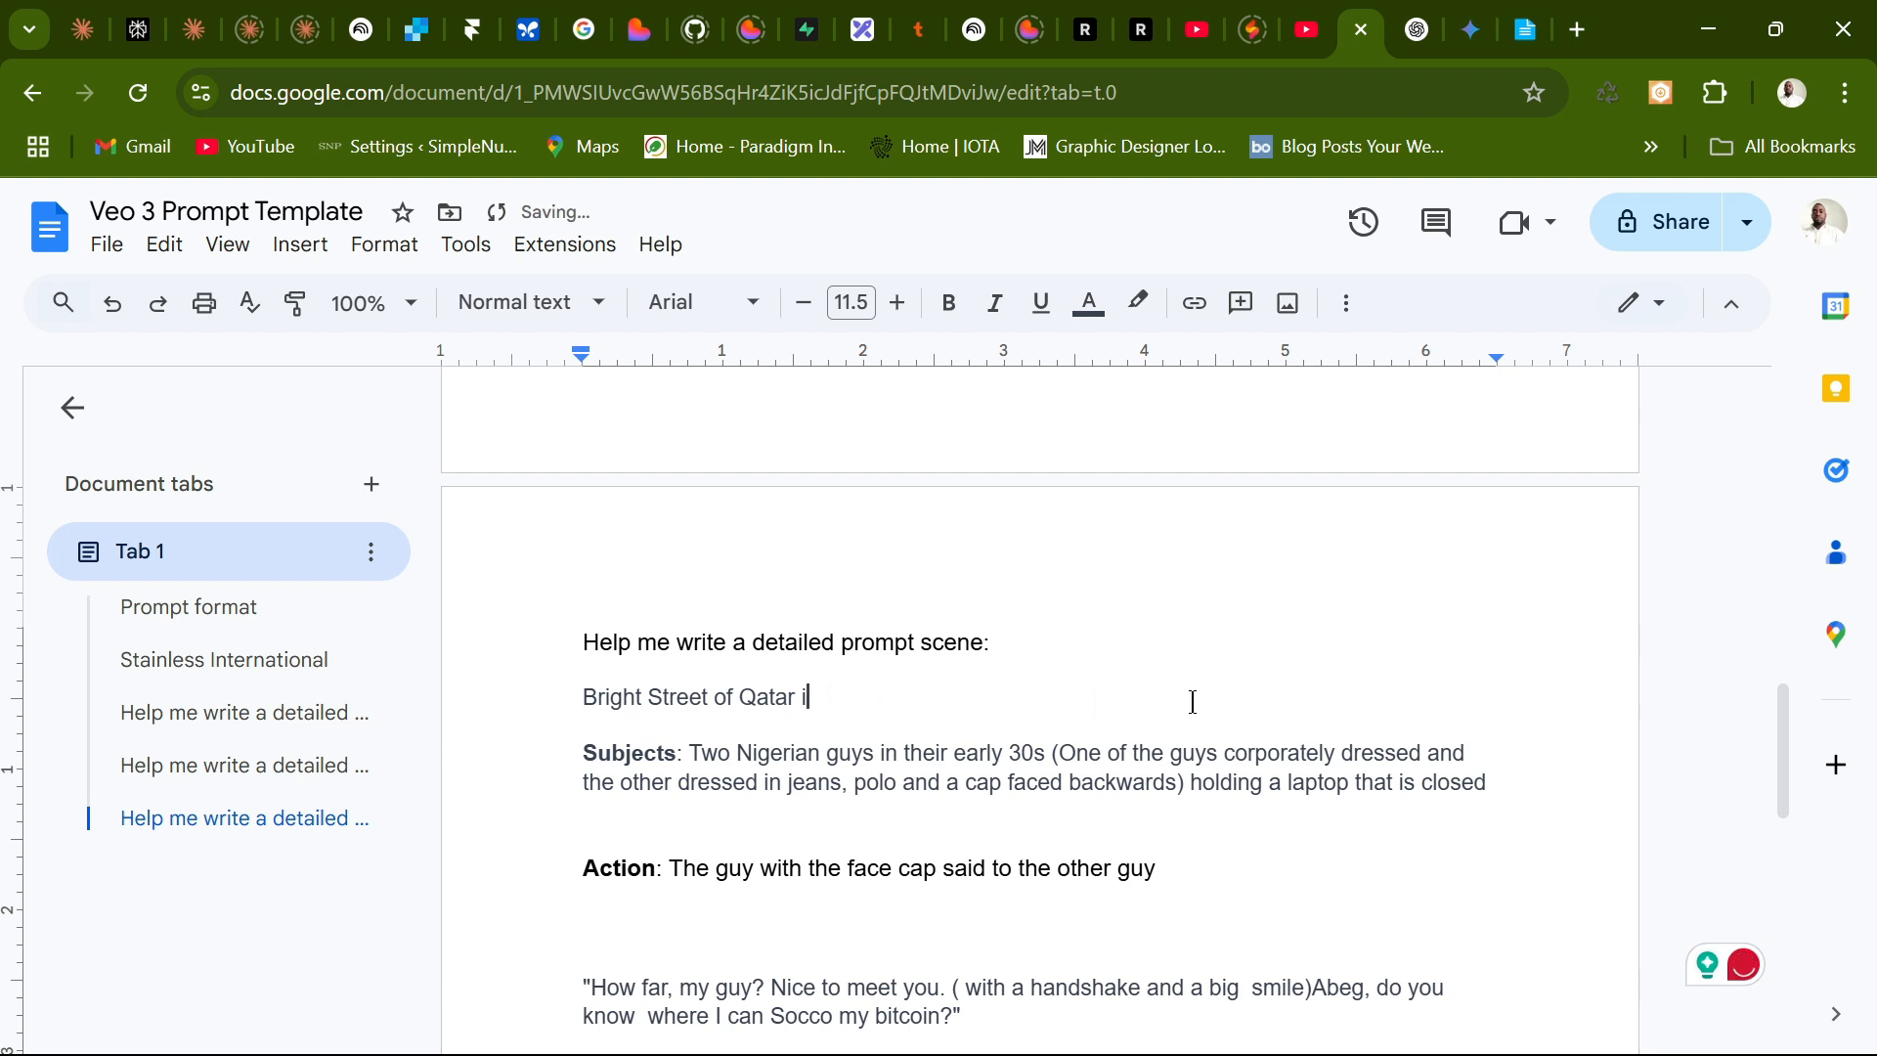
{"action": "key", "text": "BackSpace"}
{"action": "key", "text": "BackSpace"}
{"action": "key", "text": "BackSpace"}
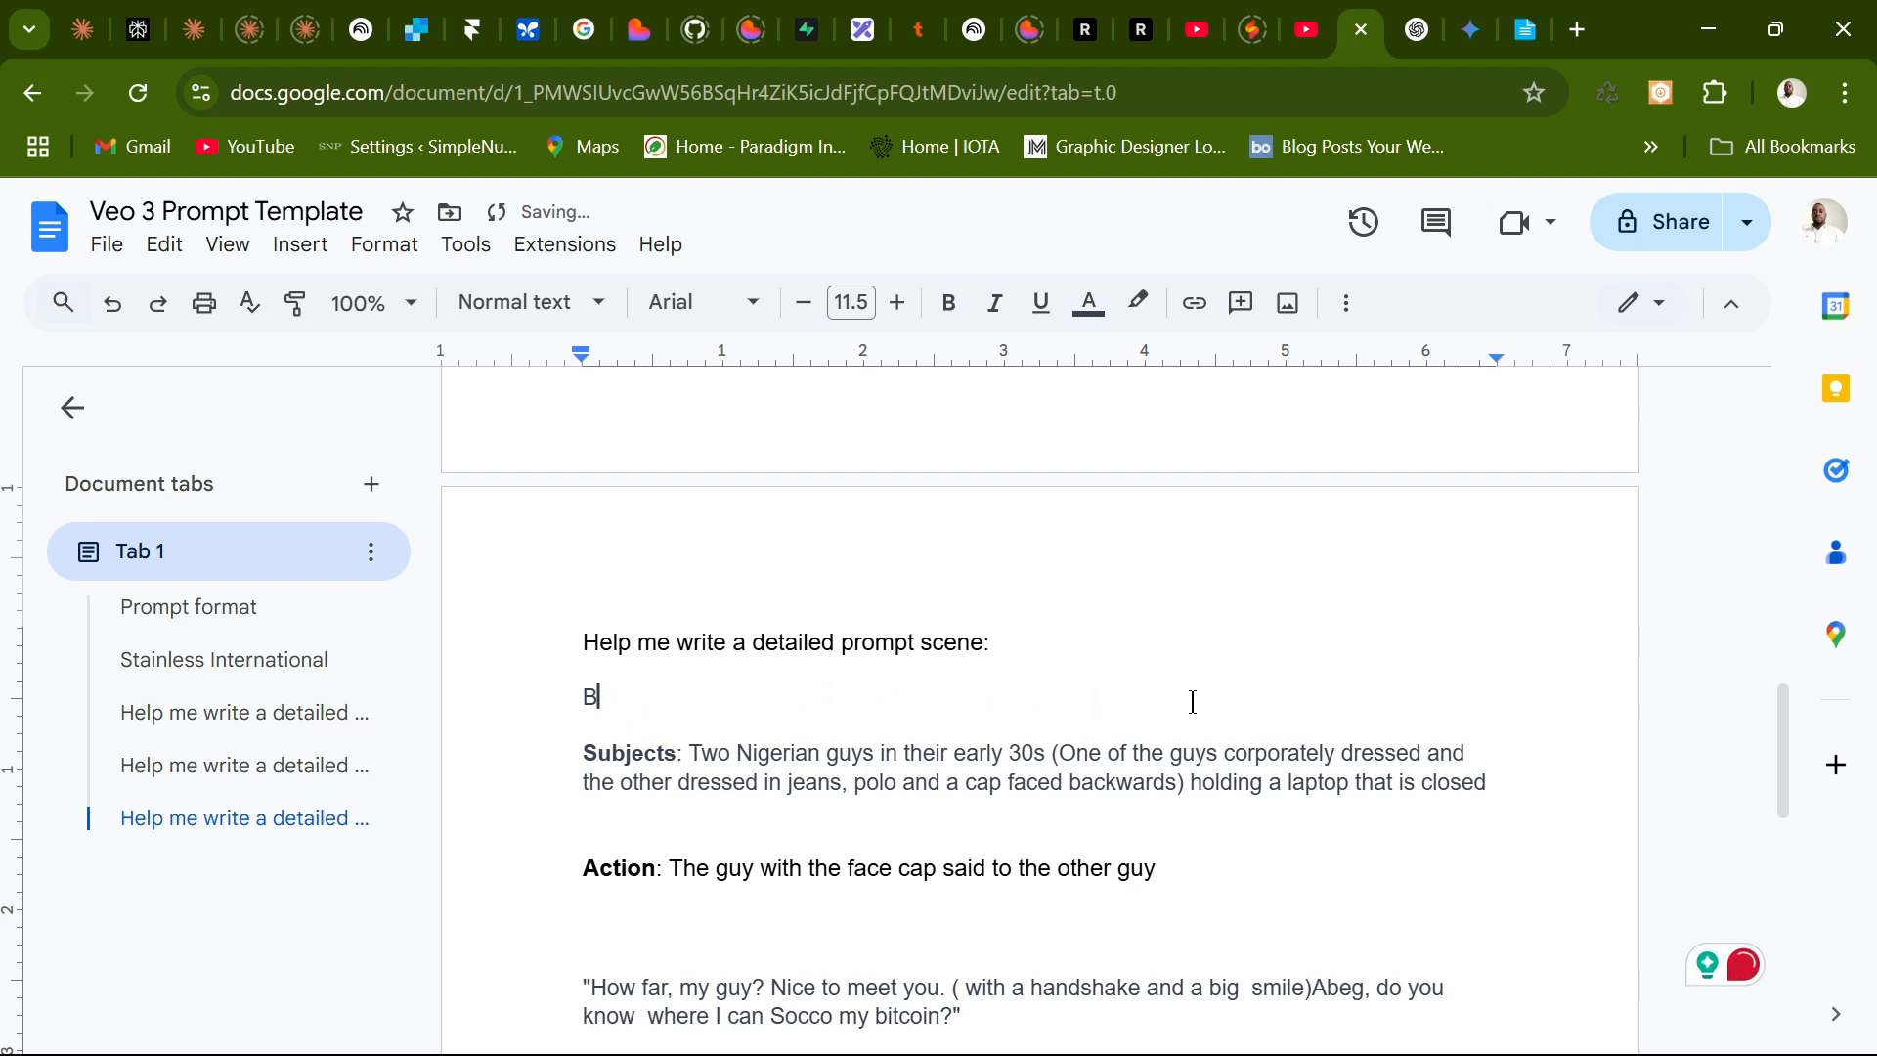
{"action": "key", "text": "BackSpace"}
Write the new scene line "In a beauty salon named boldly written at the front of the salon in Doha" under the heading.
{"action": "type", "text": "In a beauty salon na"}
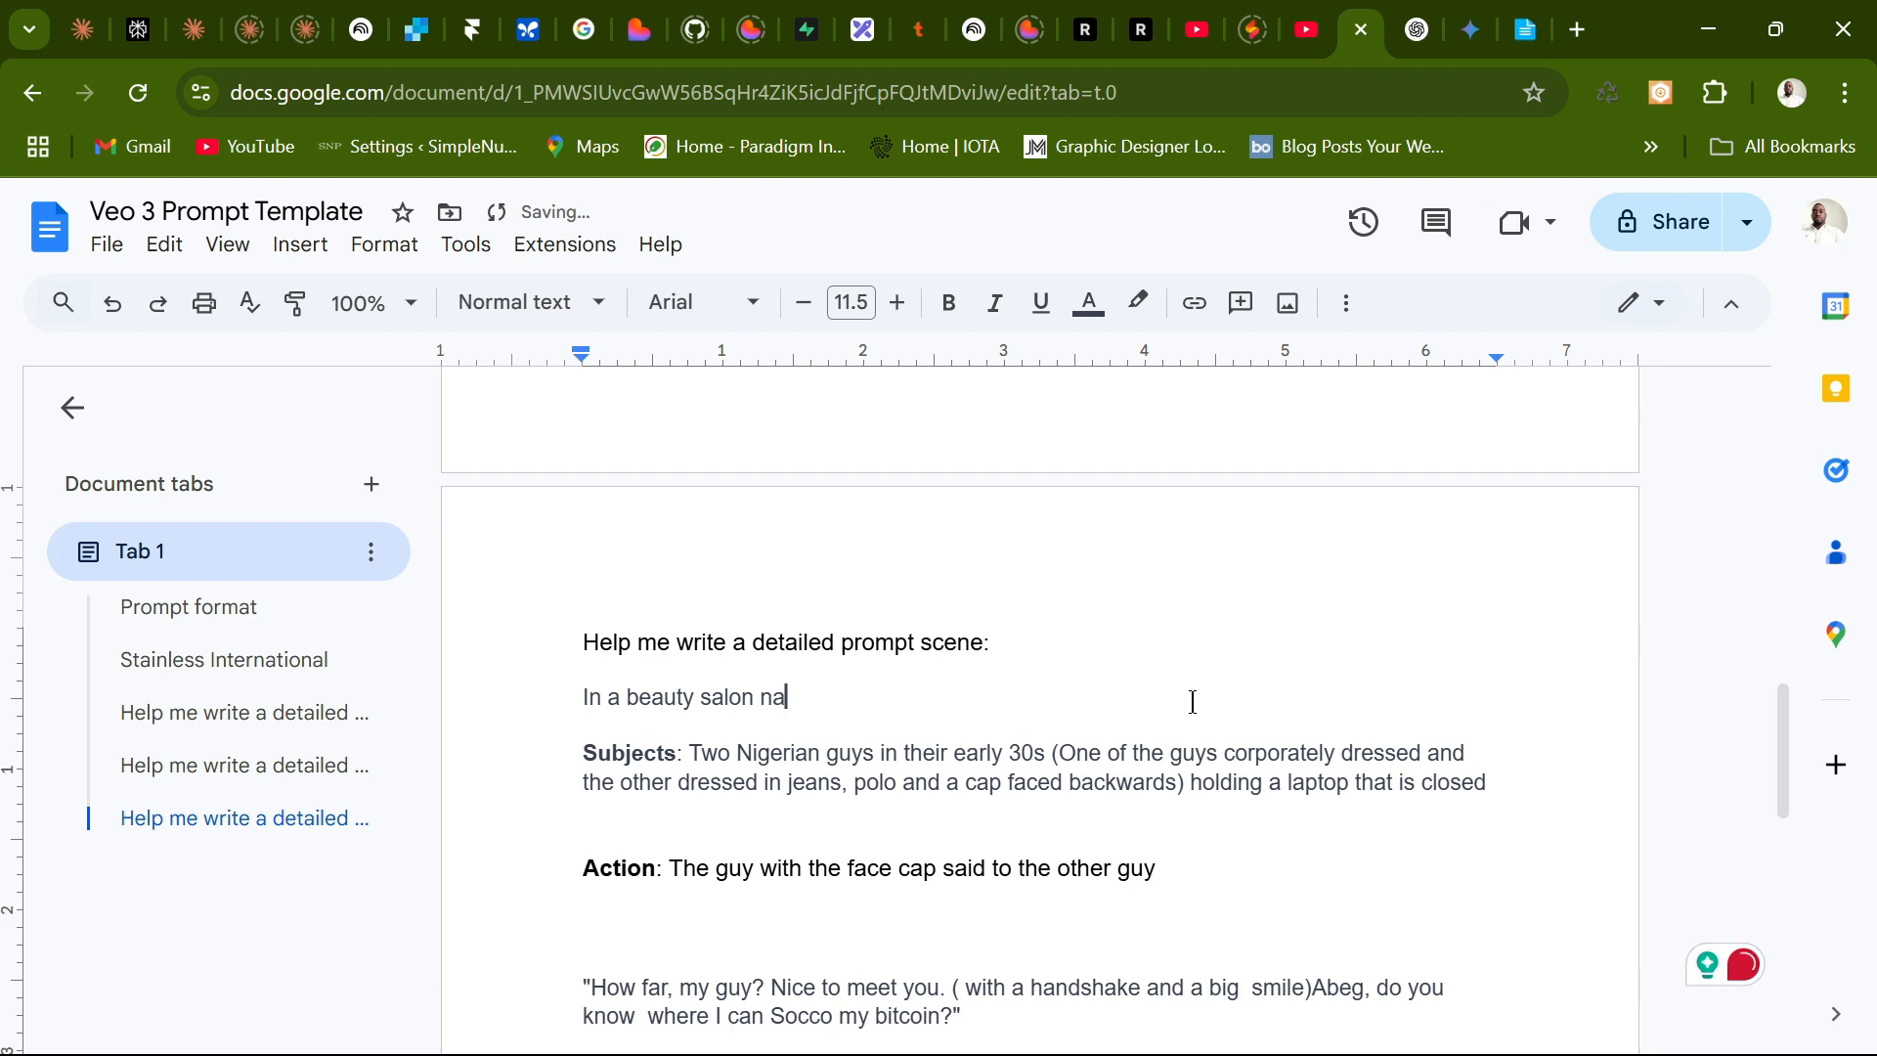
{"action": "type", "text": "med boldly wr"}
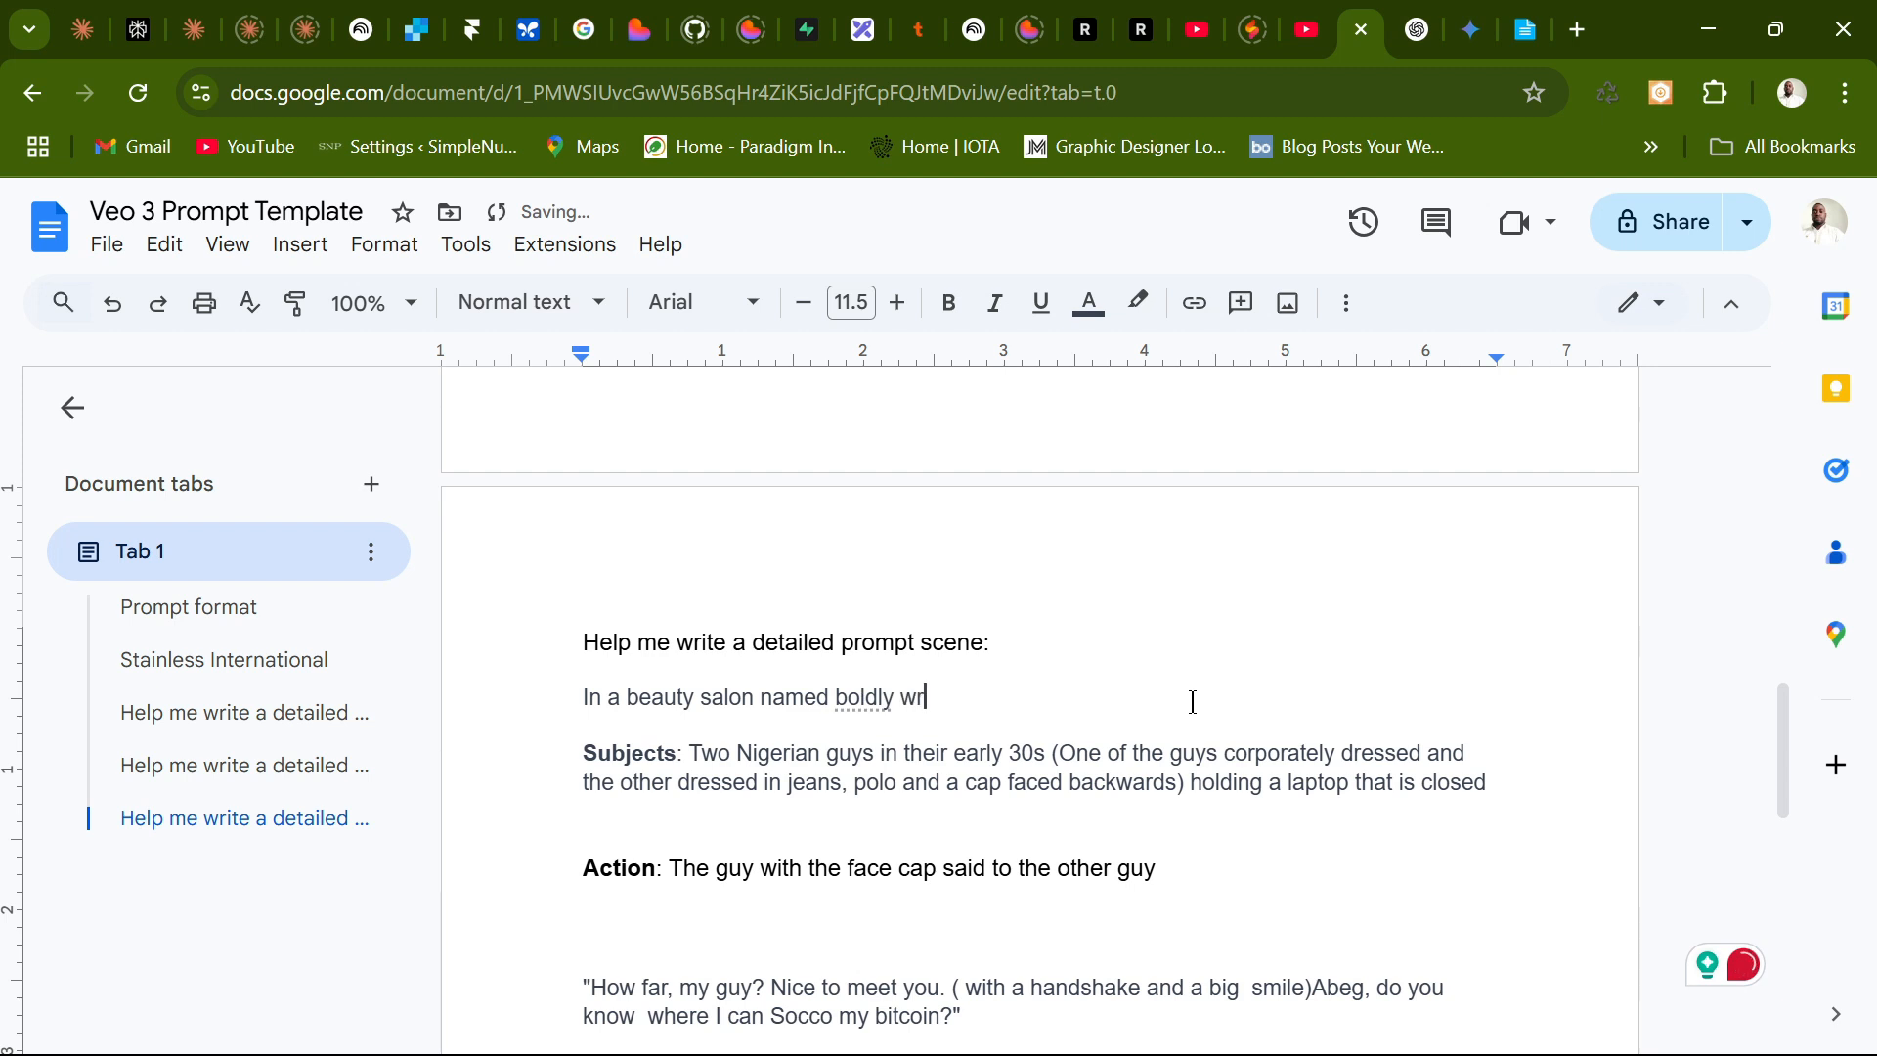
{"action": "type", "text": "itten at the"}
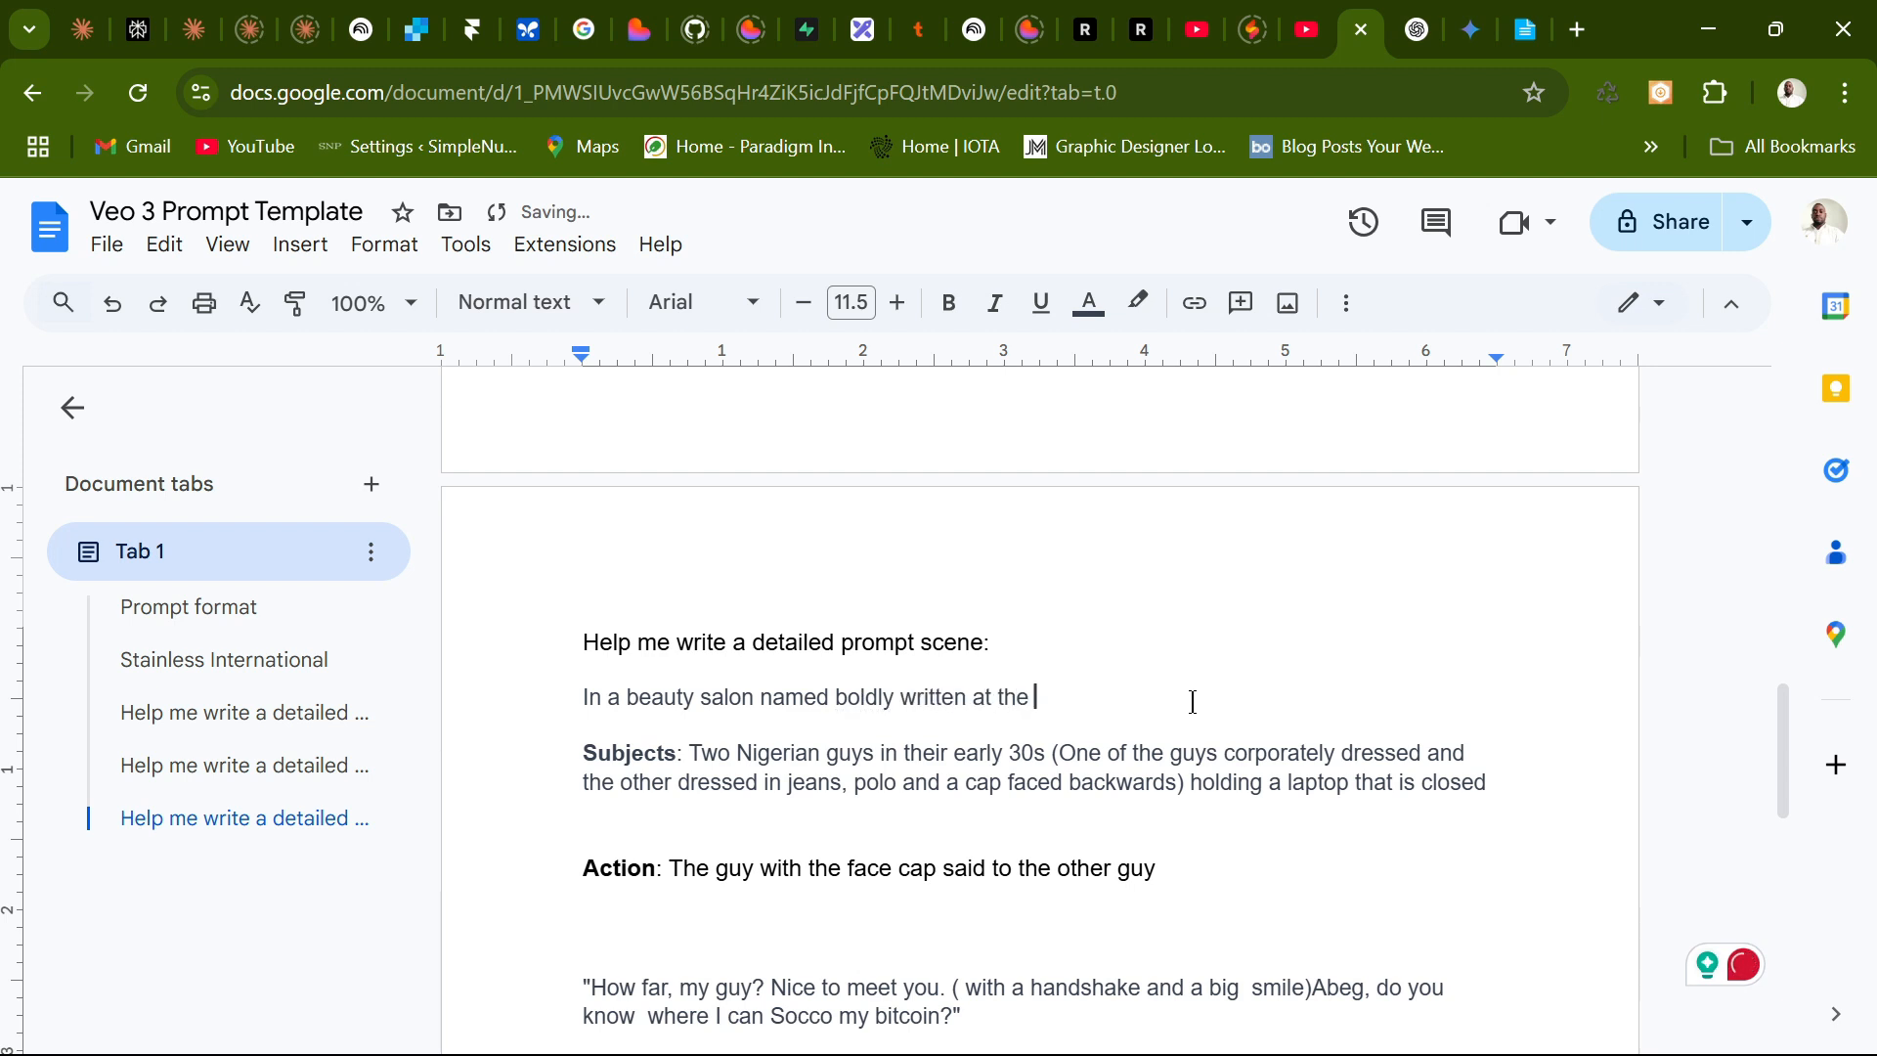
{"action": "type", "text": " front of the sh"}
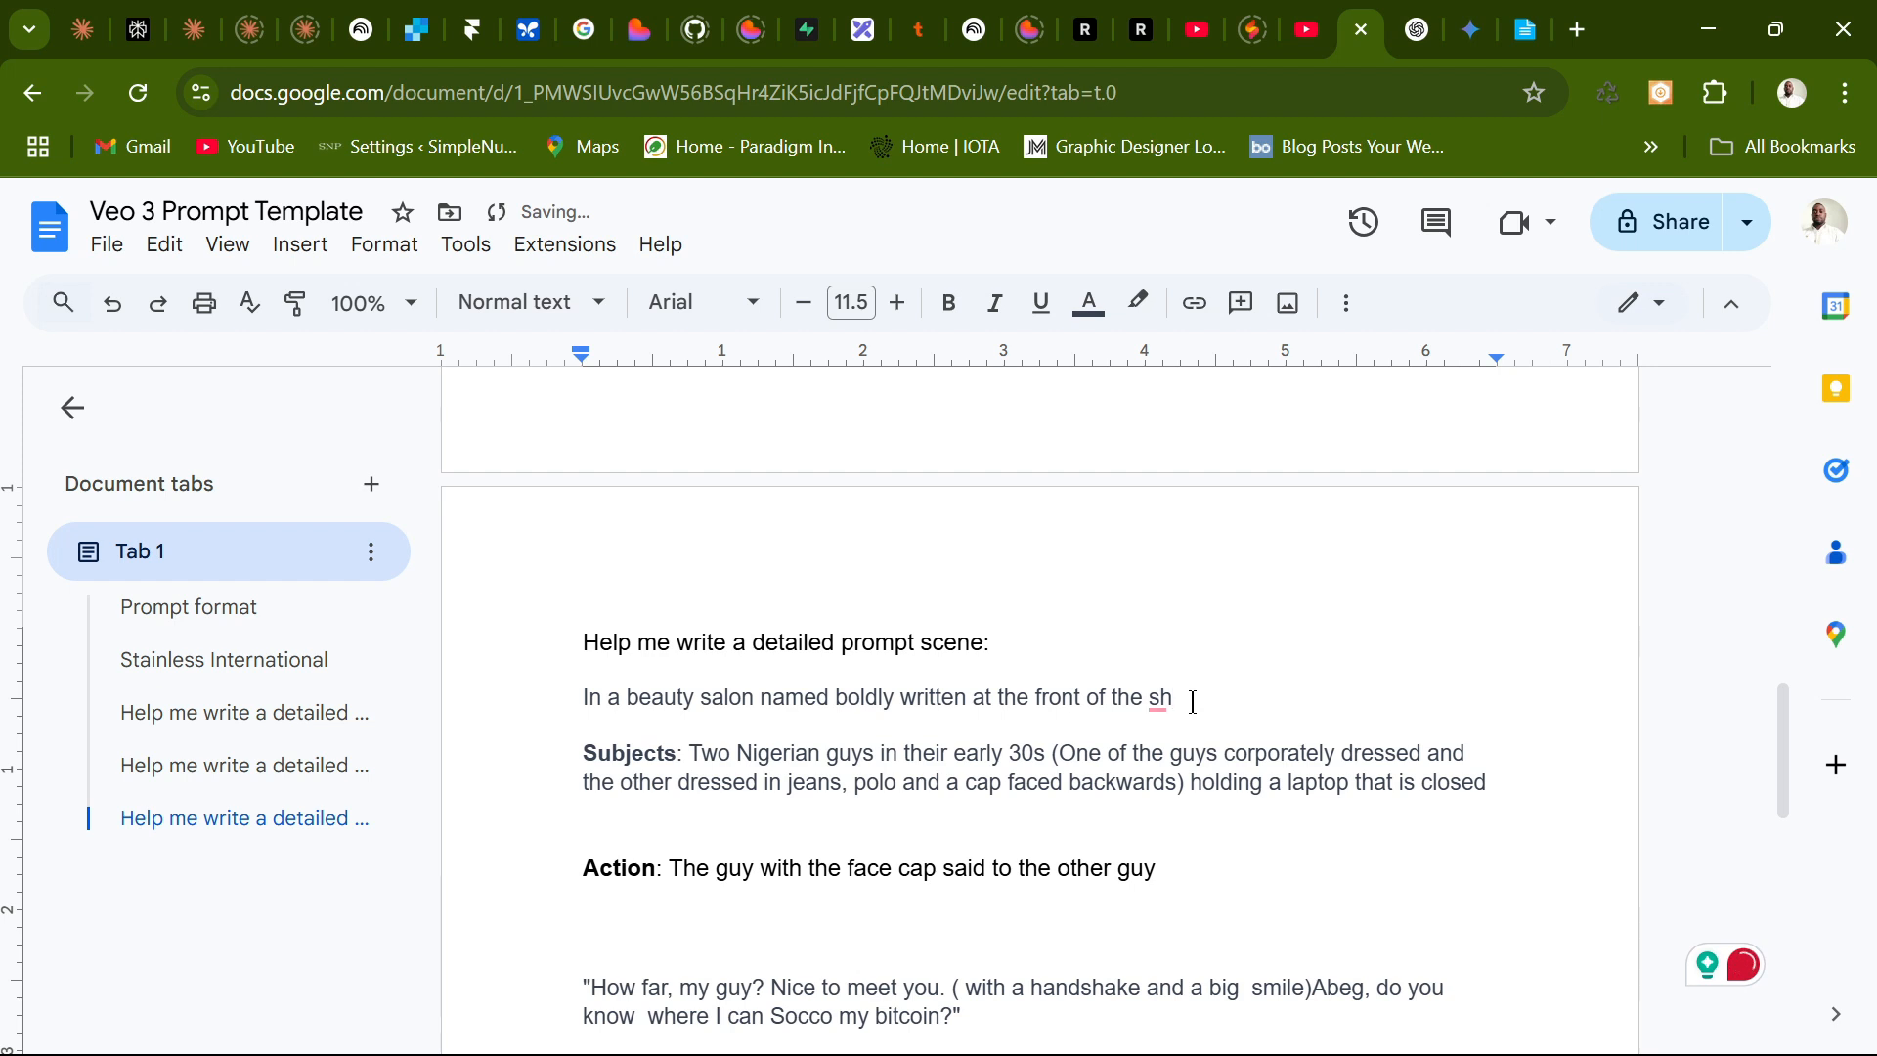
{"action": "key", "text": "BackSpace"}
{"action": "type", "text": "aa"}
{"action": "key", "text": "BackSpace"}
{"action": "type", "text": "a"}
{"action": "key", "text": "BackSpace"}
{"action": "key", "text": "BackSpace"}
{"action": "type", "text": "al"}
{"action": "key", "text": "BackSpace"}
{"action": "type", "text": "lon in doha"}
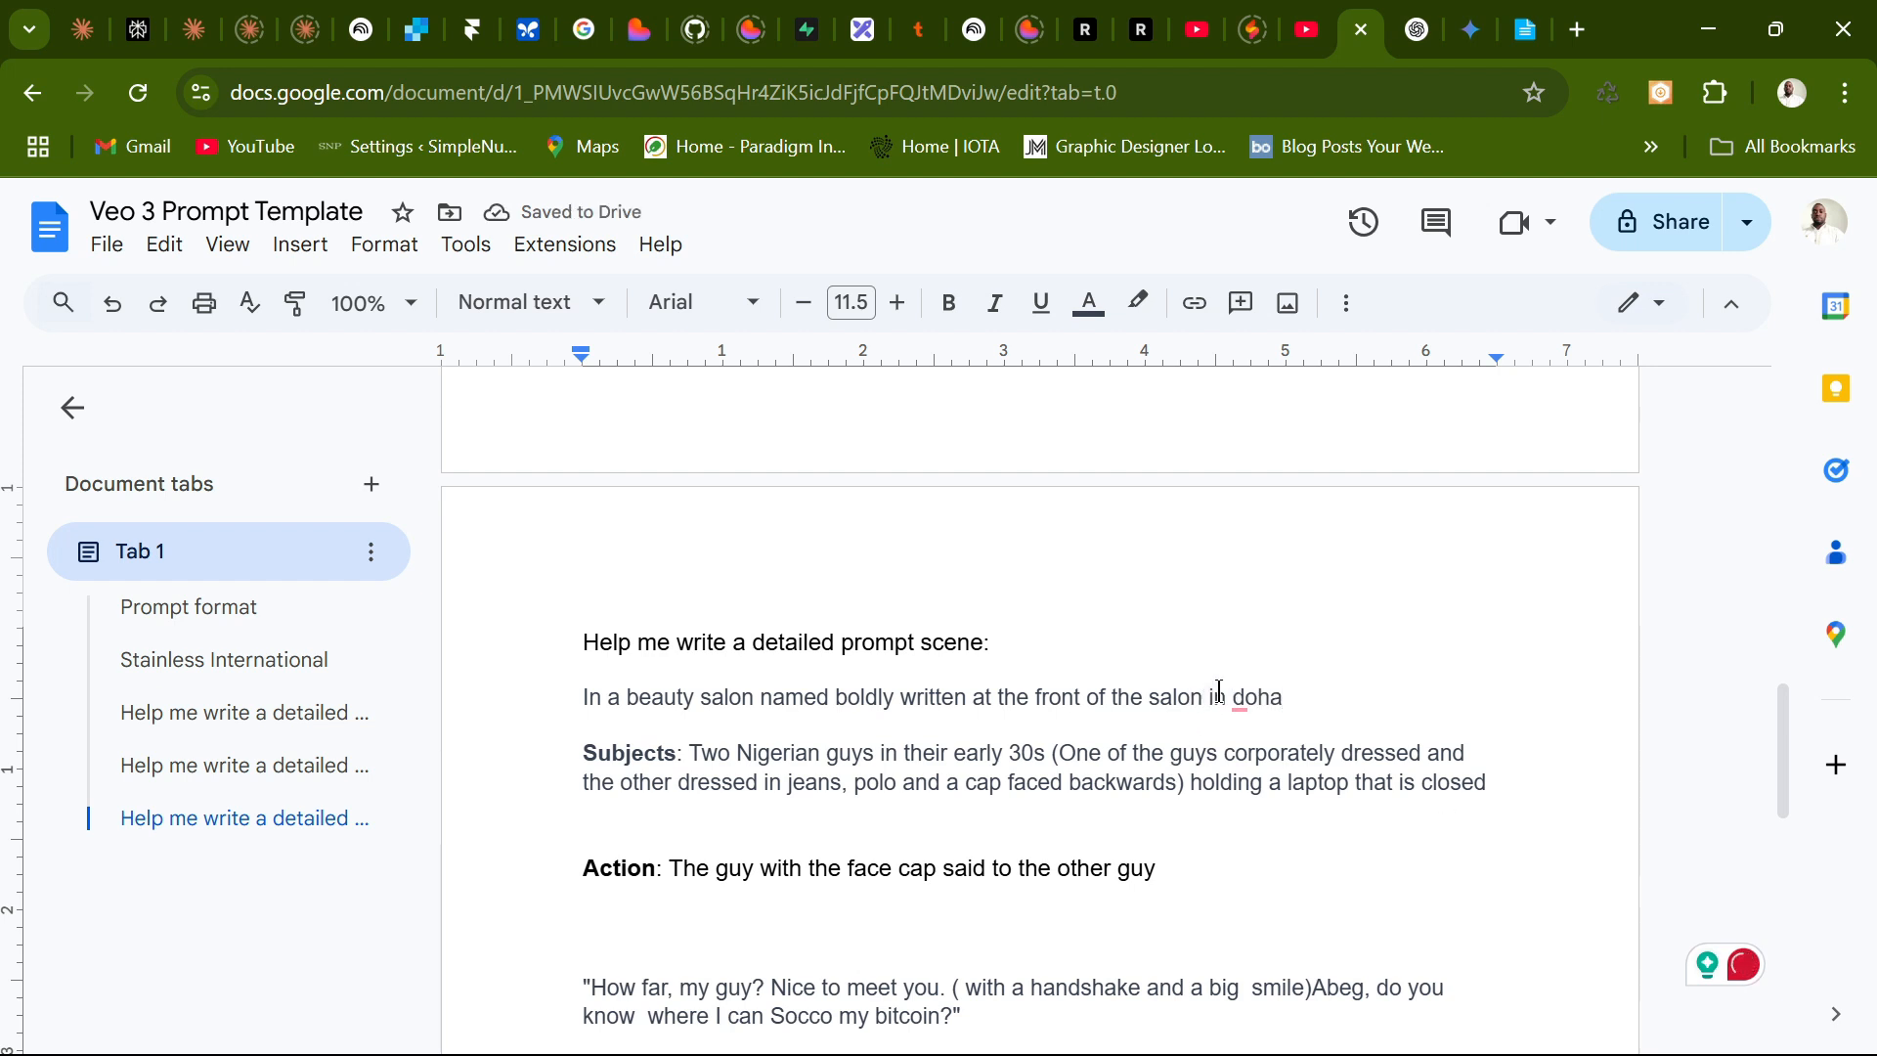
{"action": "mouse_move", "coordinate": [1232, 700]}
{"action": "left_click", "coordinate": [1260, 778]}
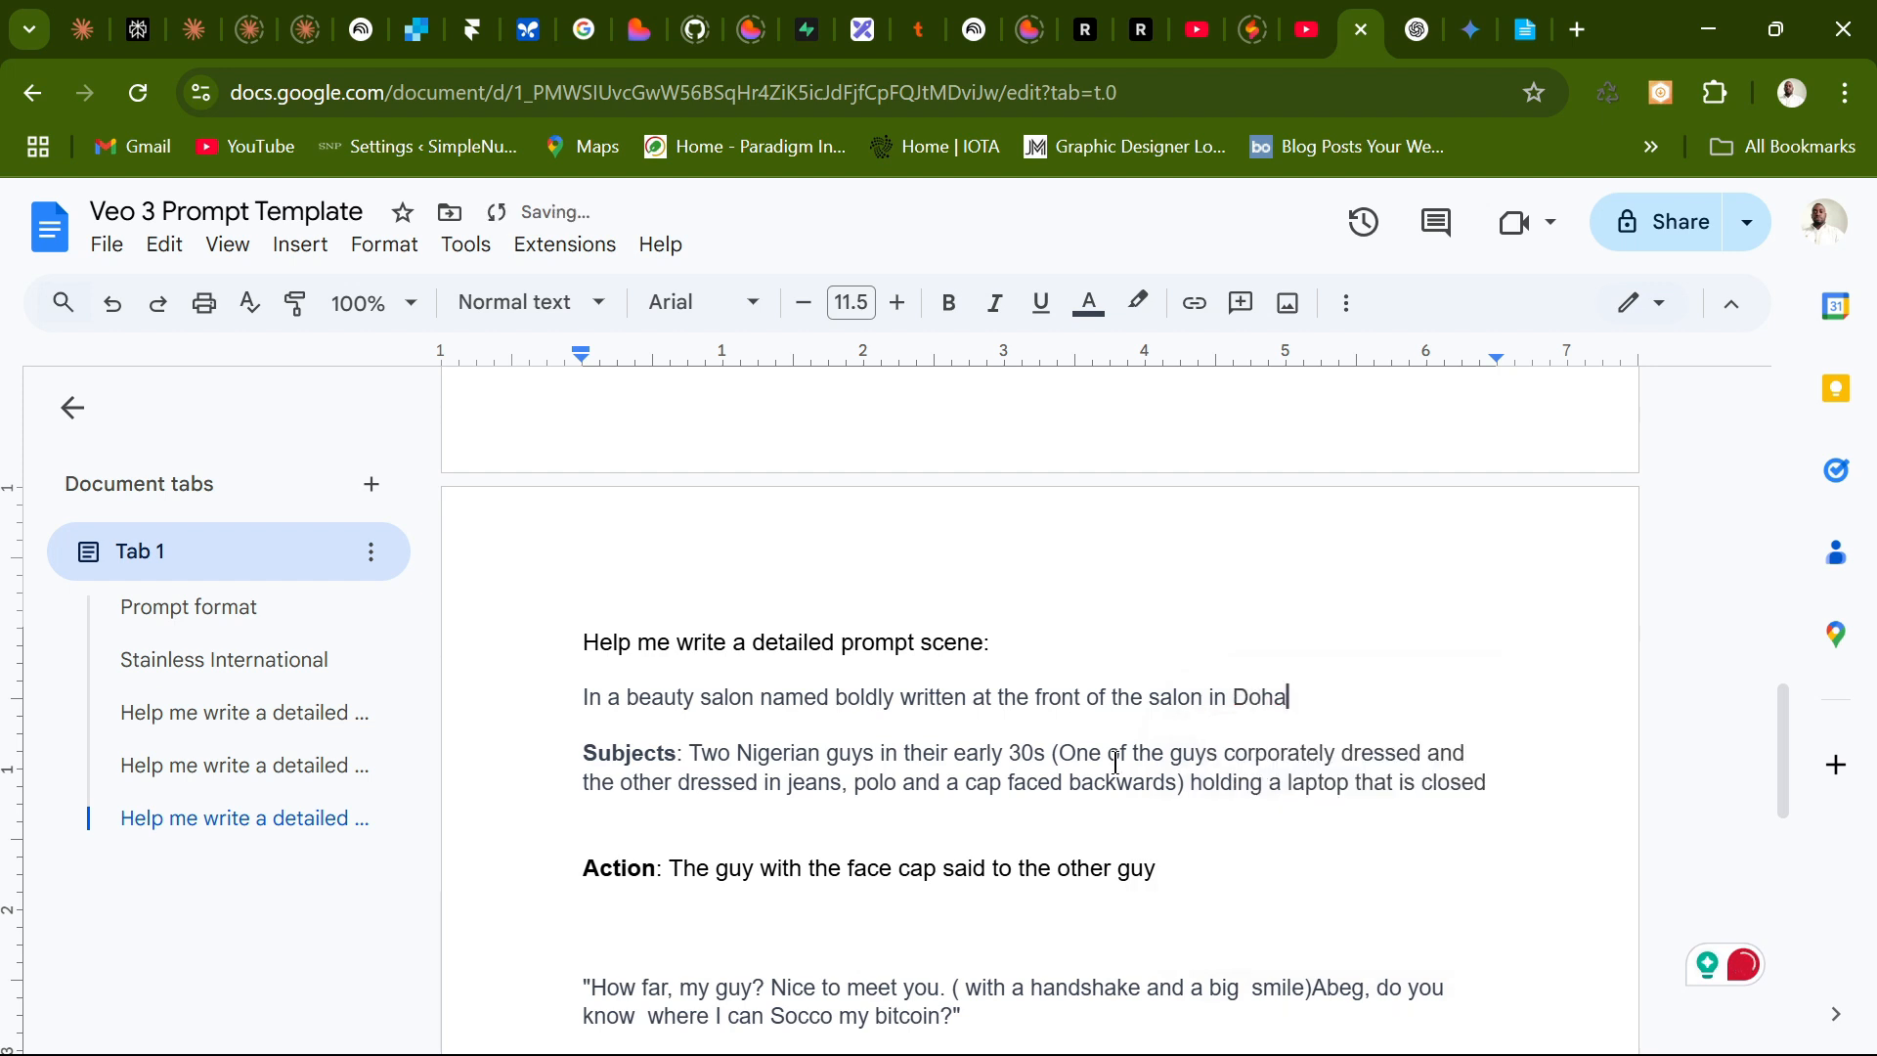
Replace the description of the two Nigerian guys after Subjects on the second page with "A K".
{"action": "left_click_drag", "start_coordinate": [1496, 819], "coordinate": [690, 752]}
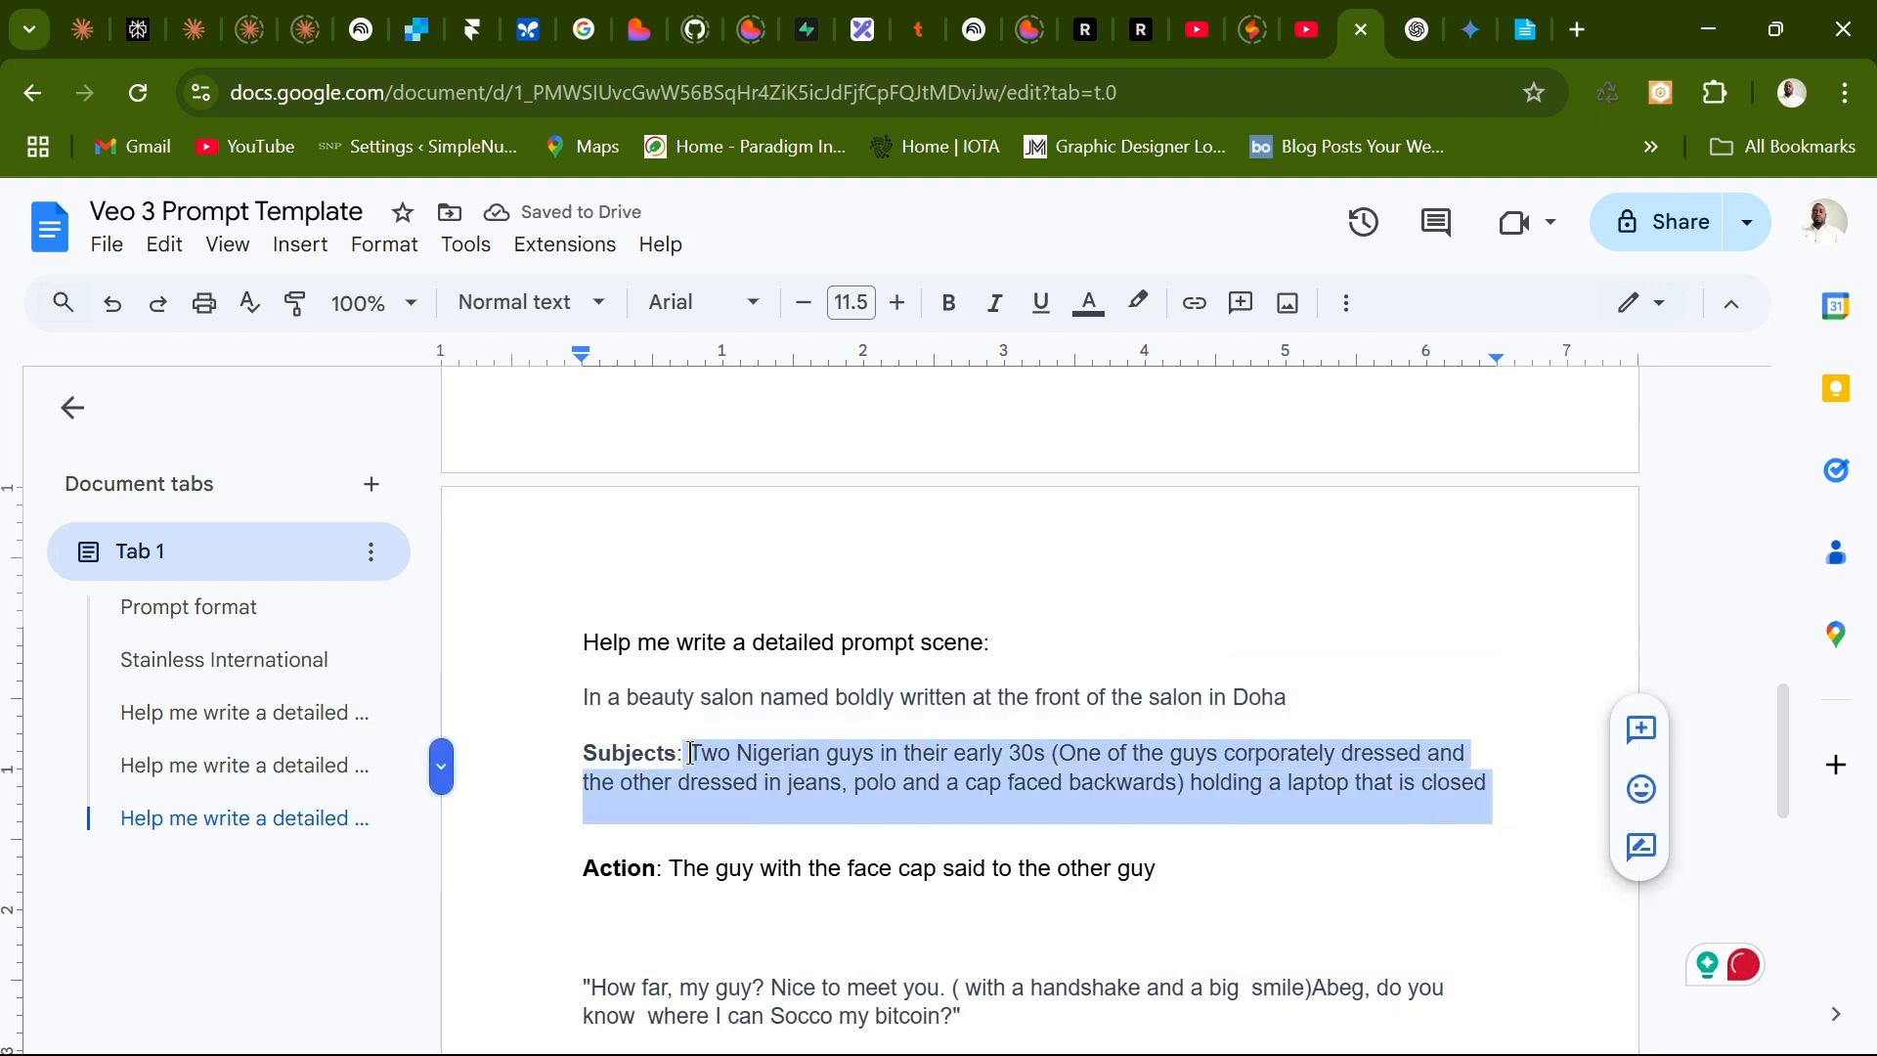
{"action": "type", "text": "A K"}
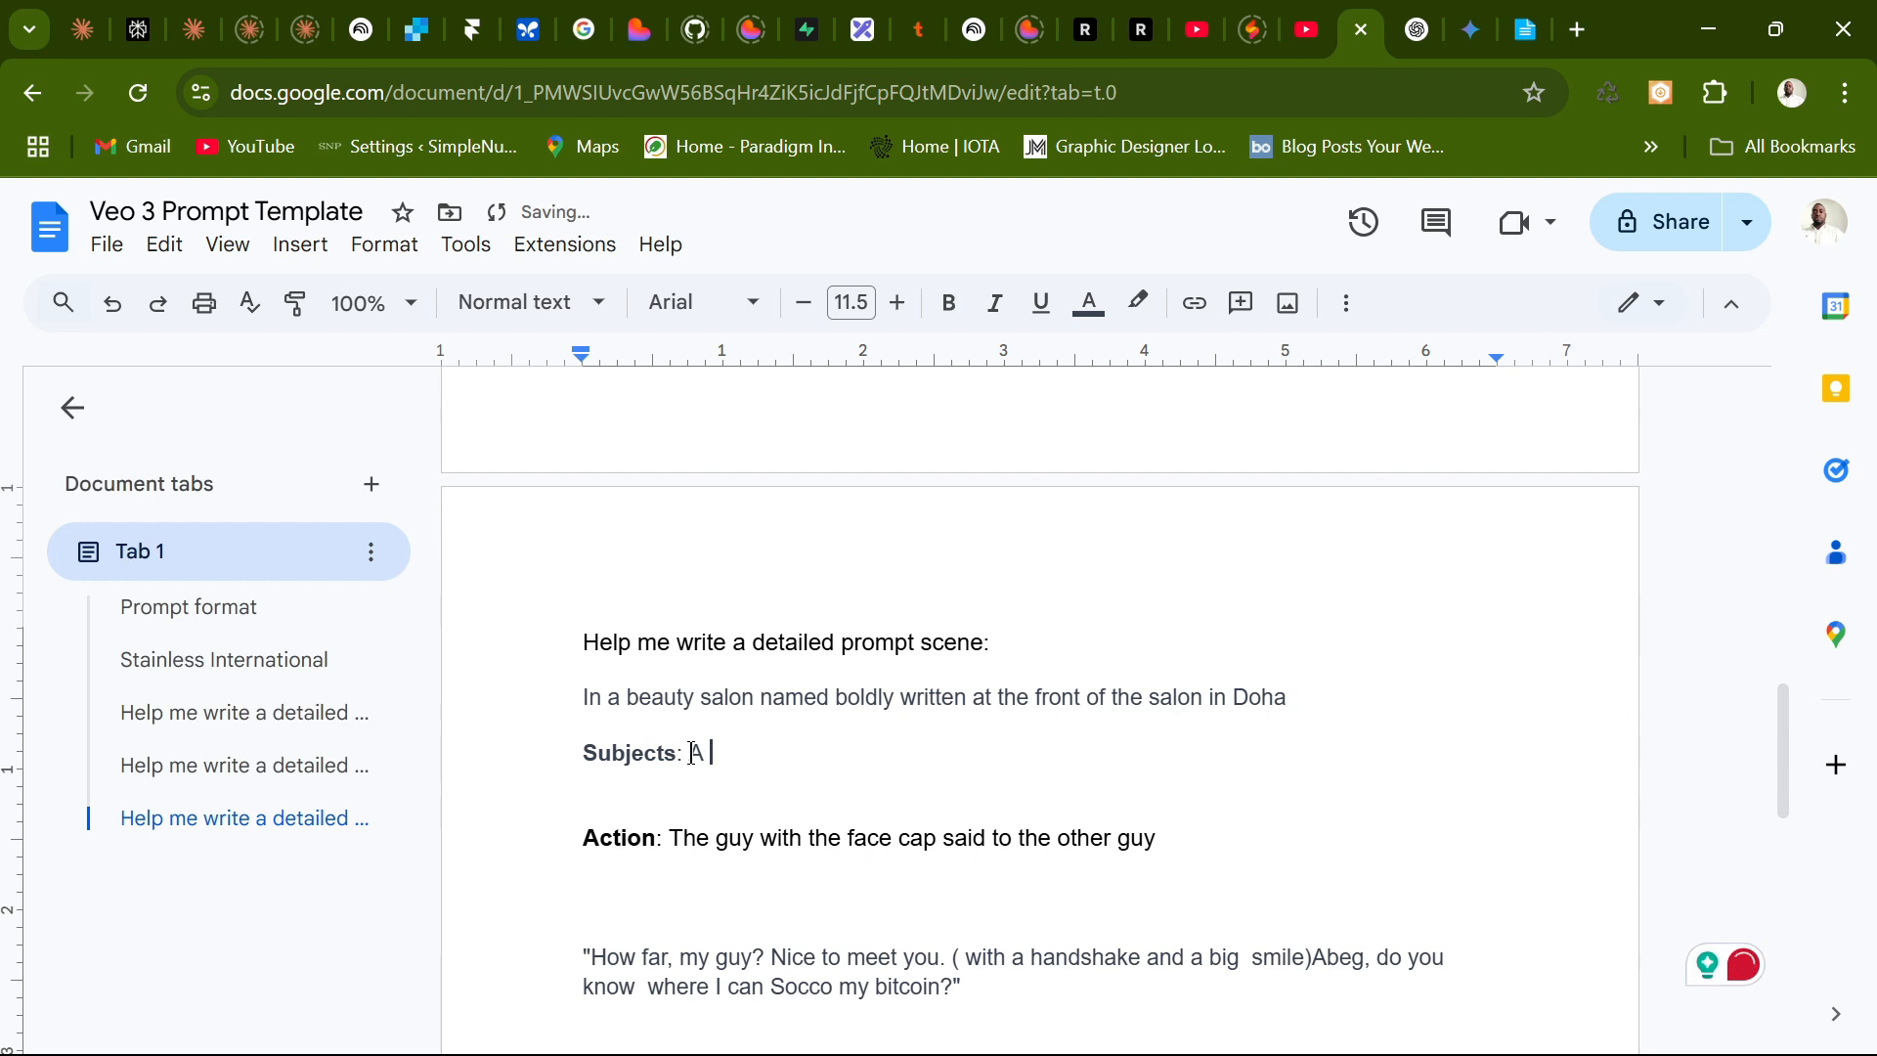
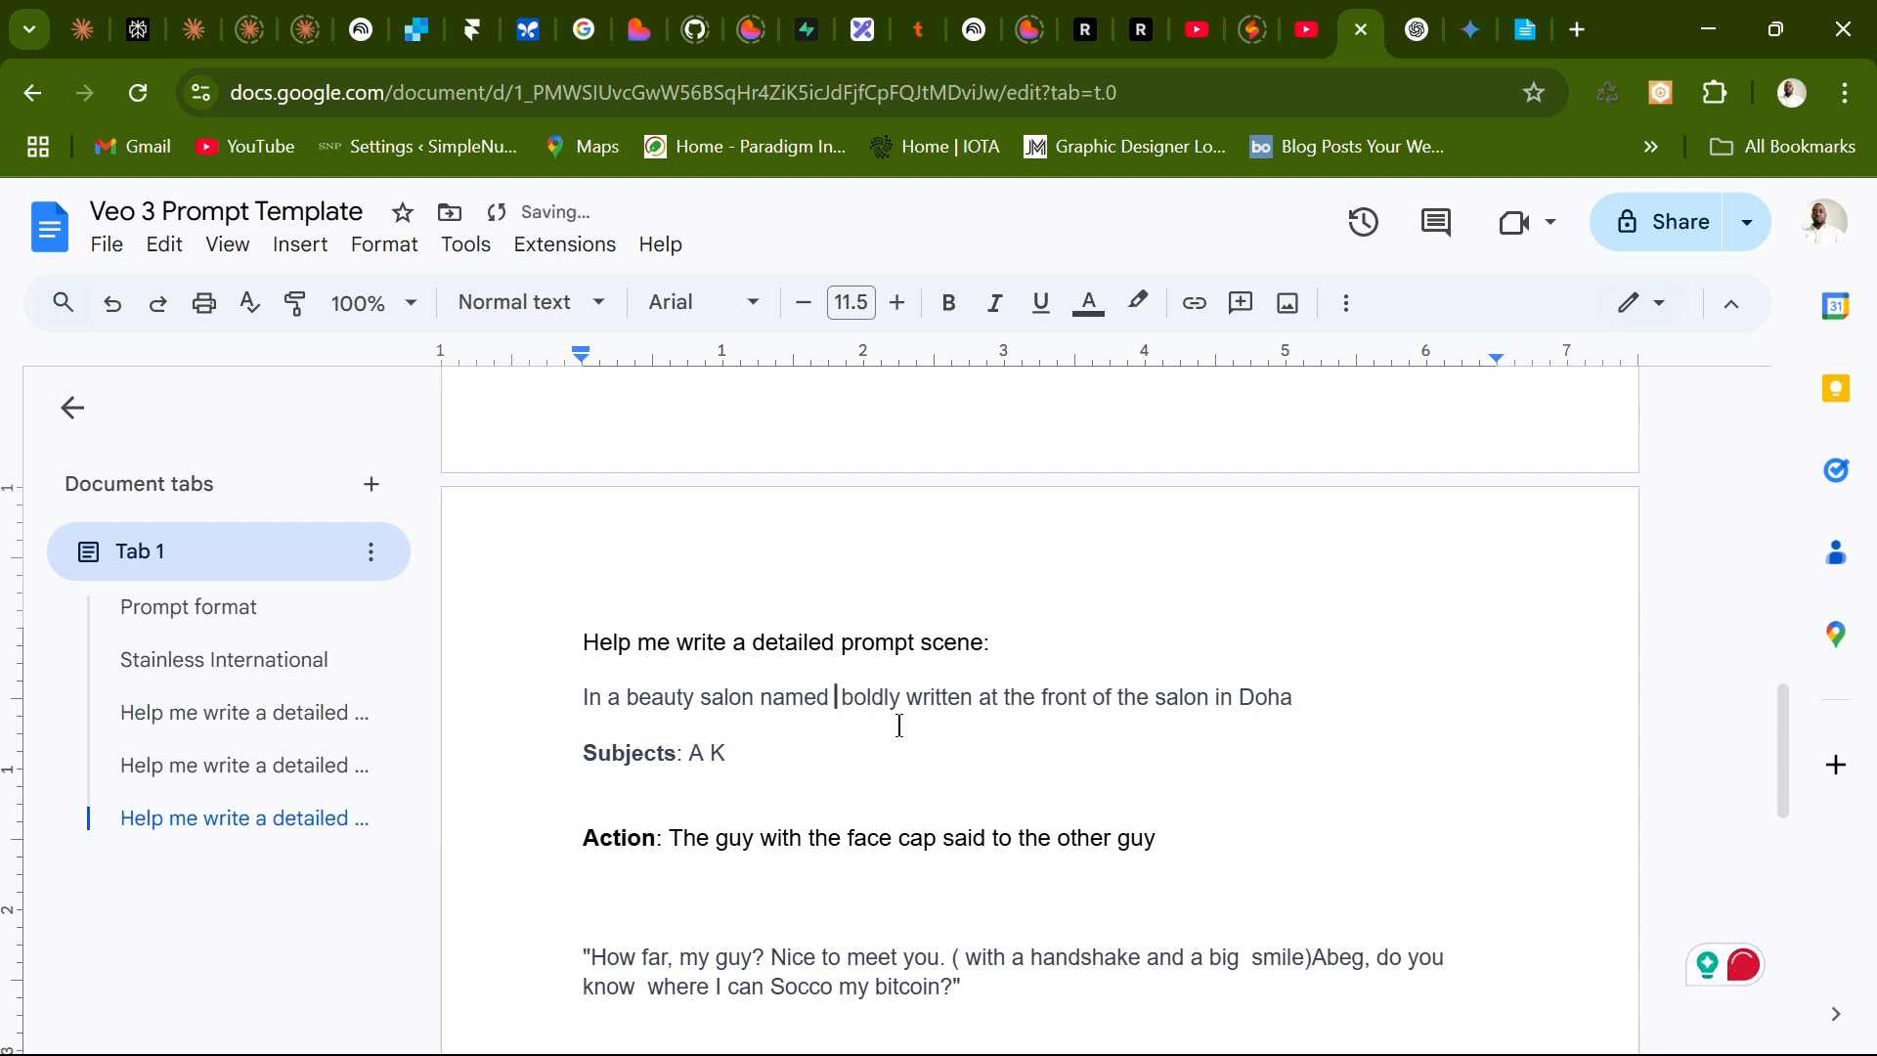
Insert the salon name "Wambui beauty salon" in quotation marks after "named" in the scene line on the second page.
{"action": "type", "text": "\""}
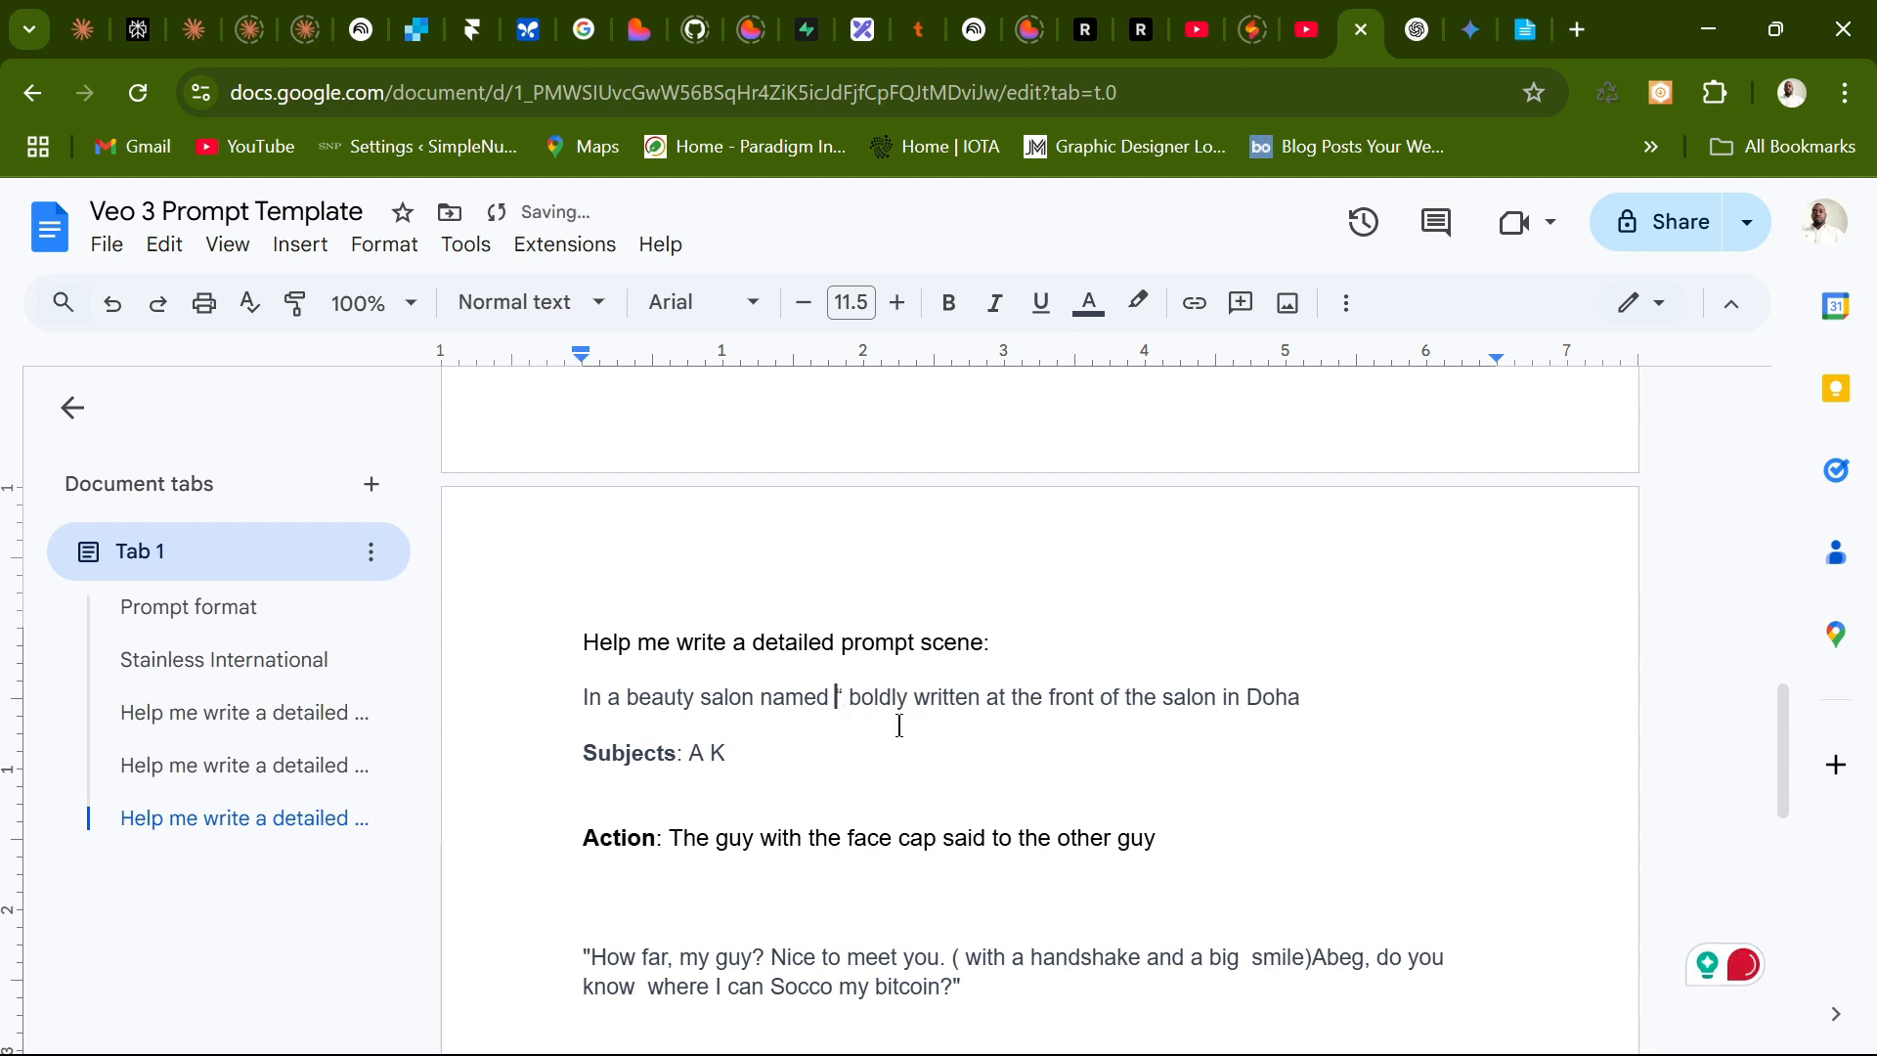
{"action": "key", "text": "BackSpace"}
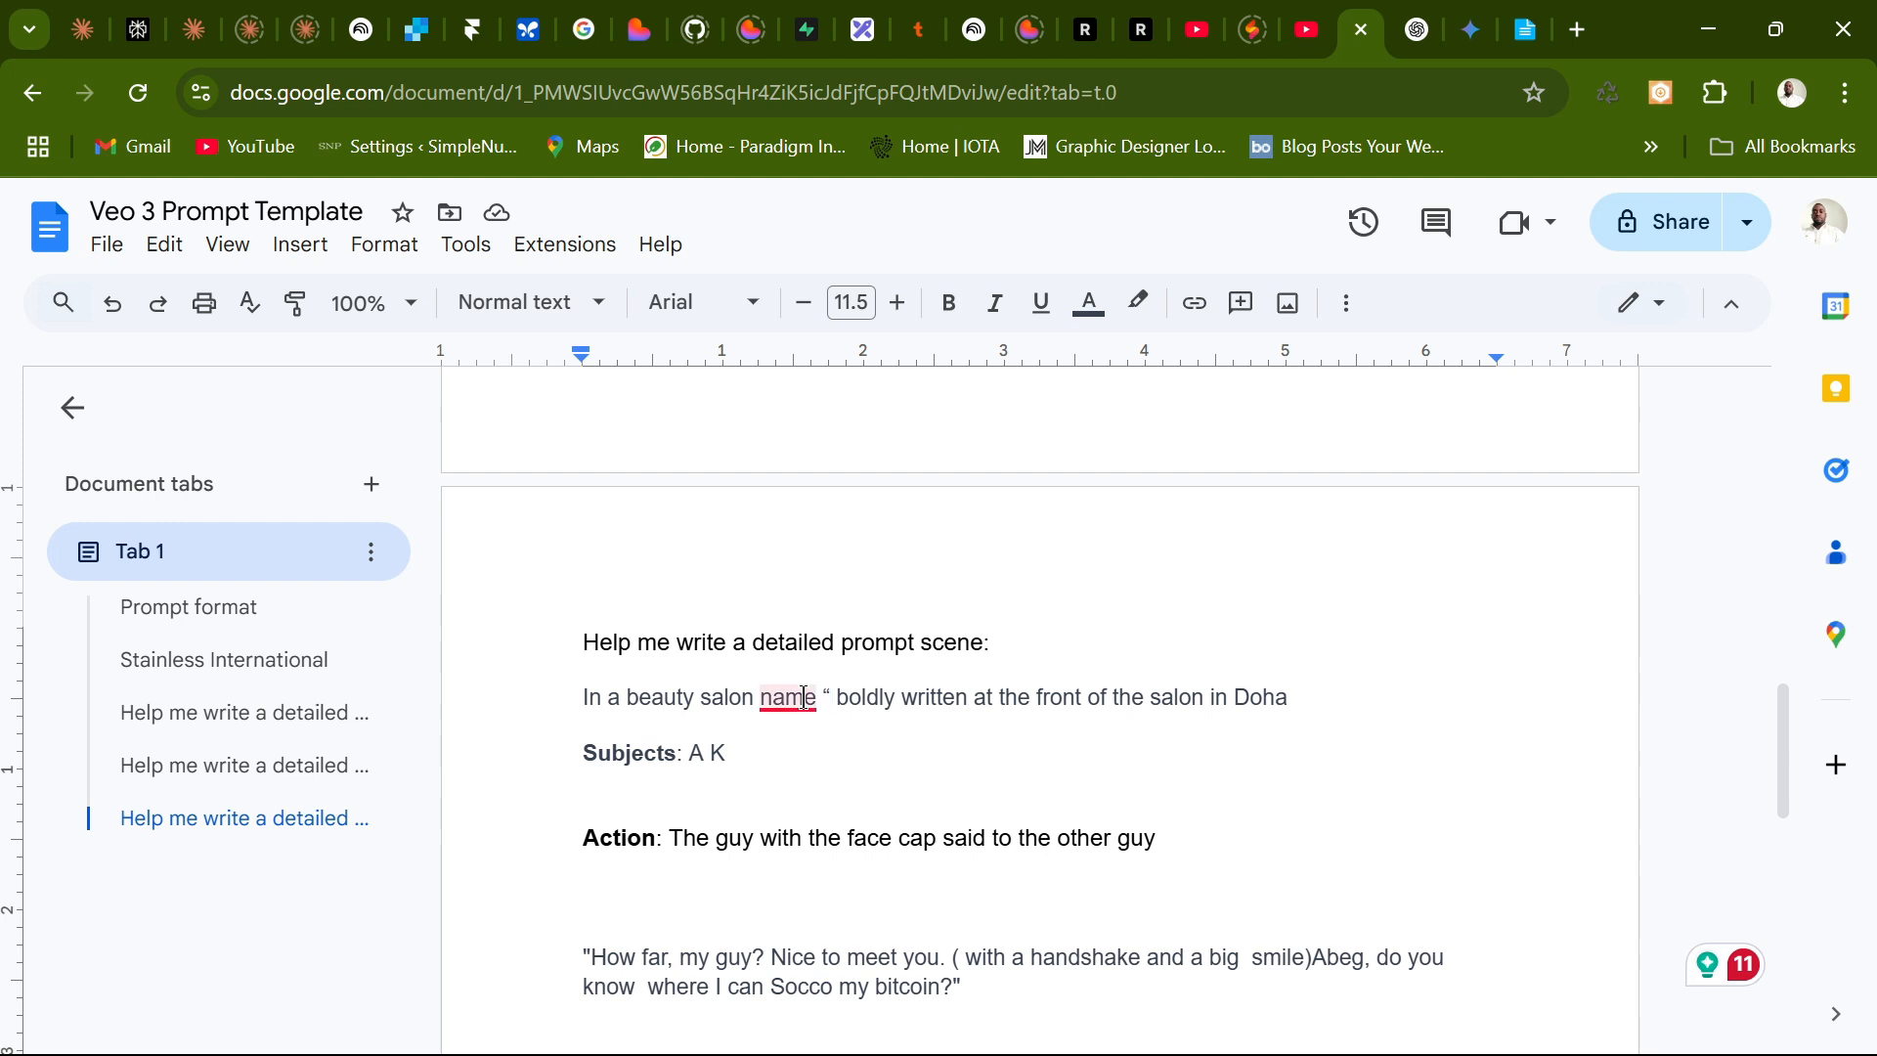
{"action": "mouse_move", "coordinate": [796, 698]}
{"action": "left_click", "coordinate": [827, 782]}
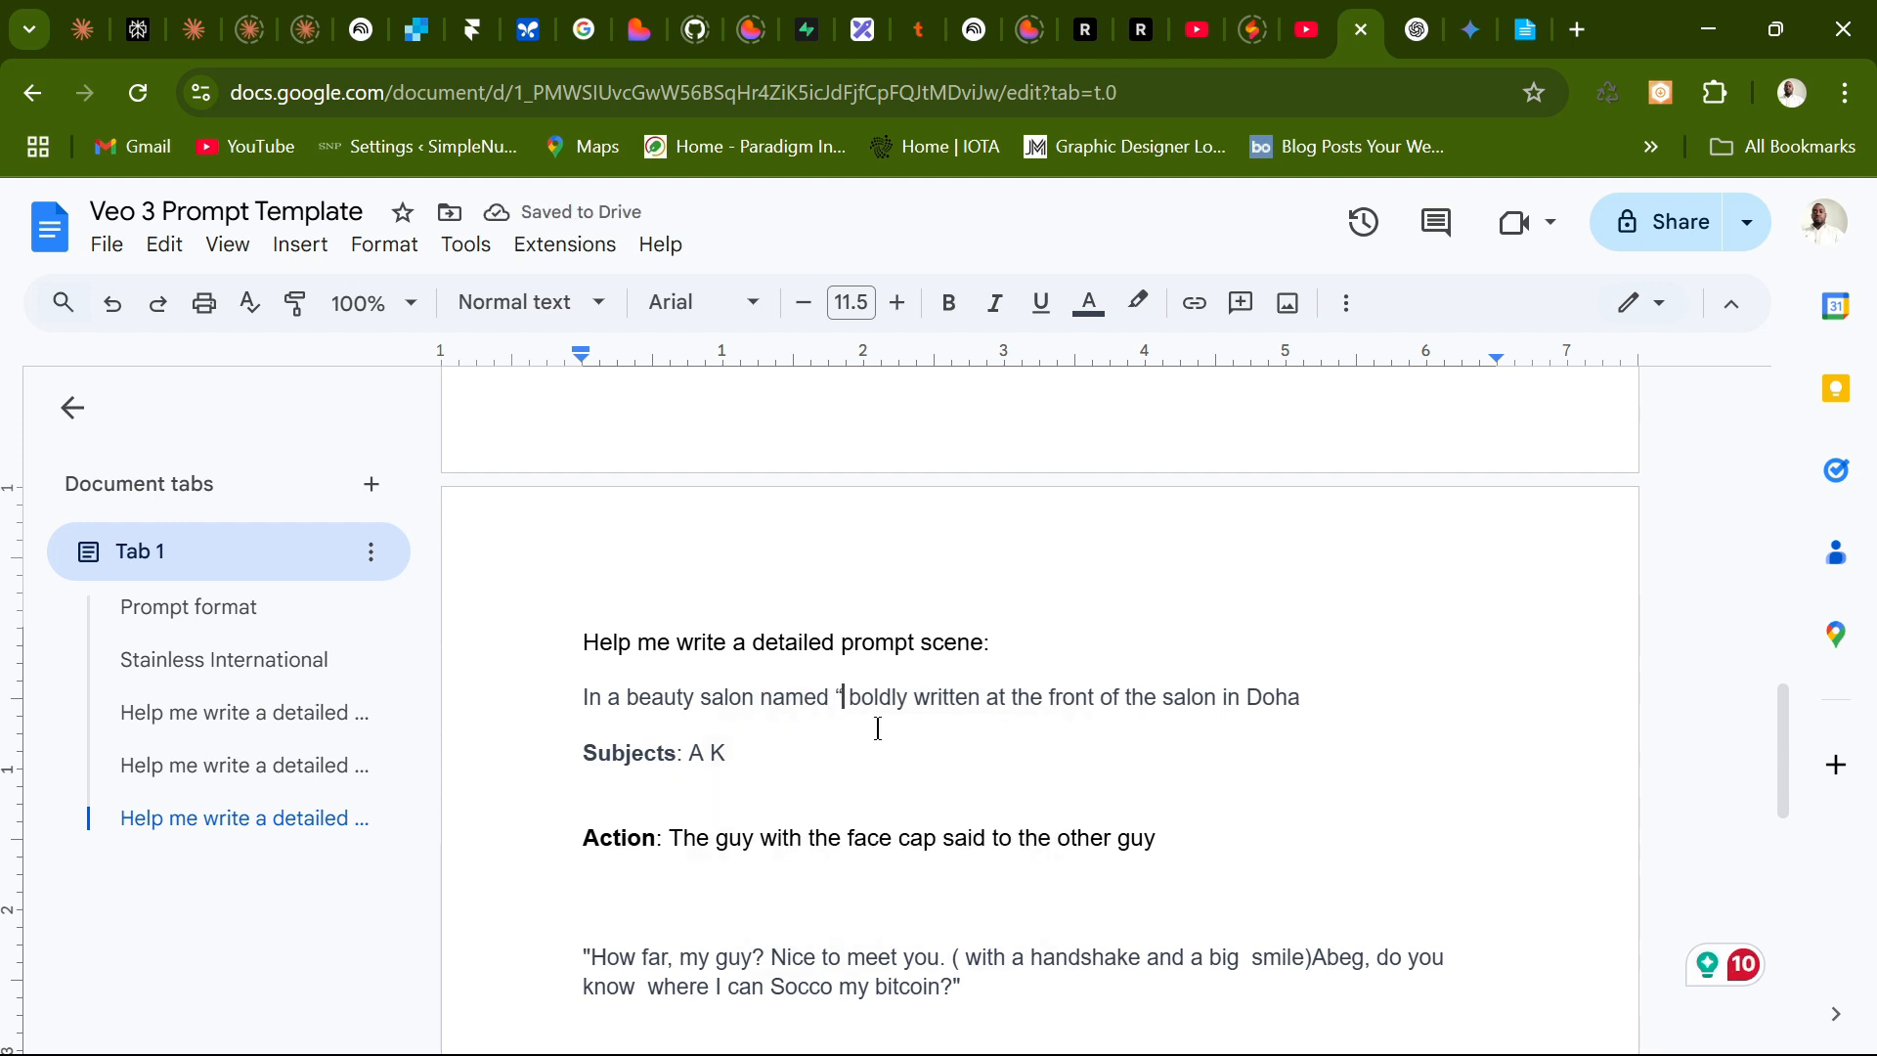
{"action": "type", "text": "Wambui"}
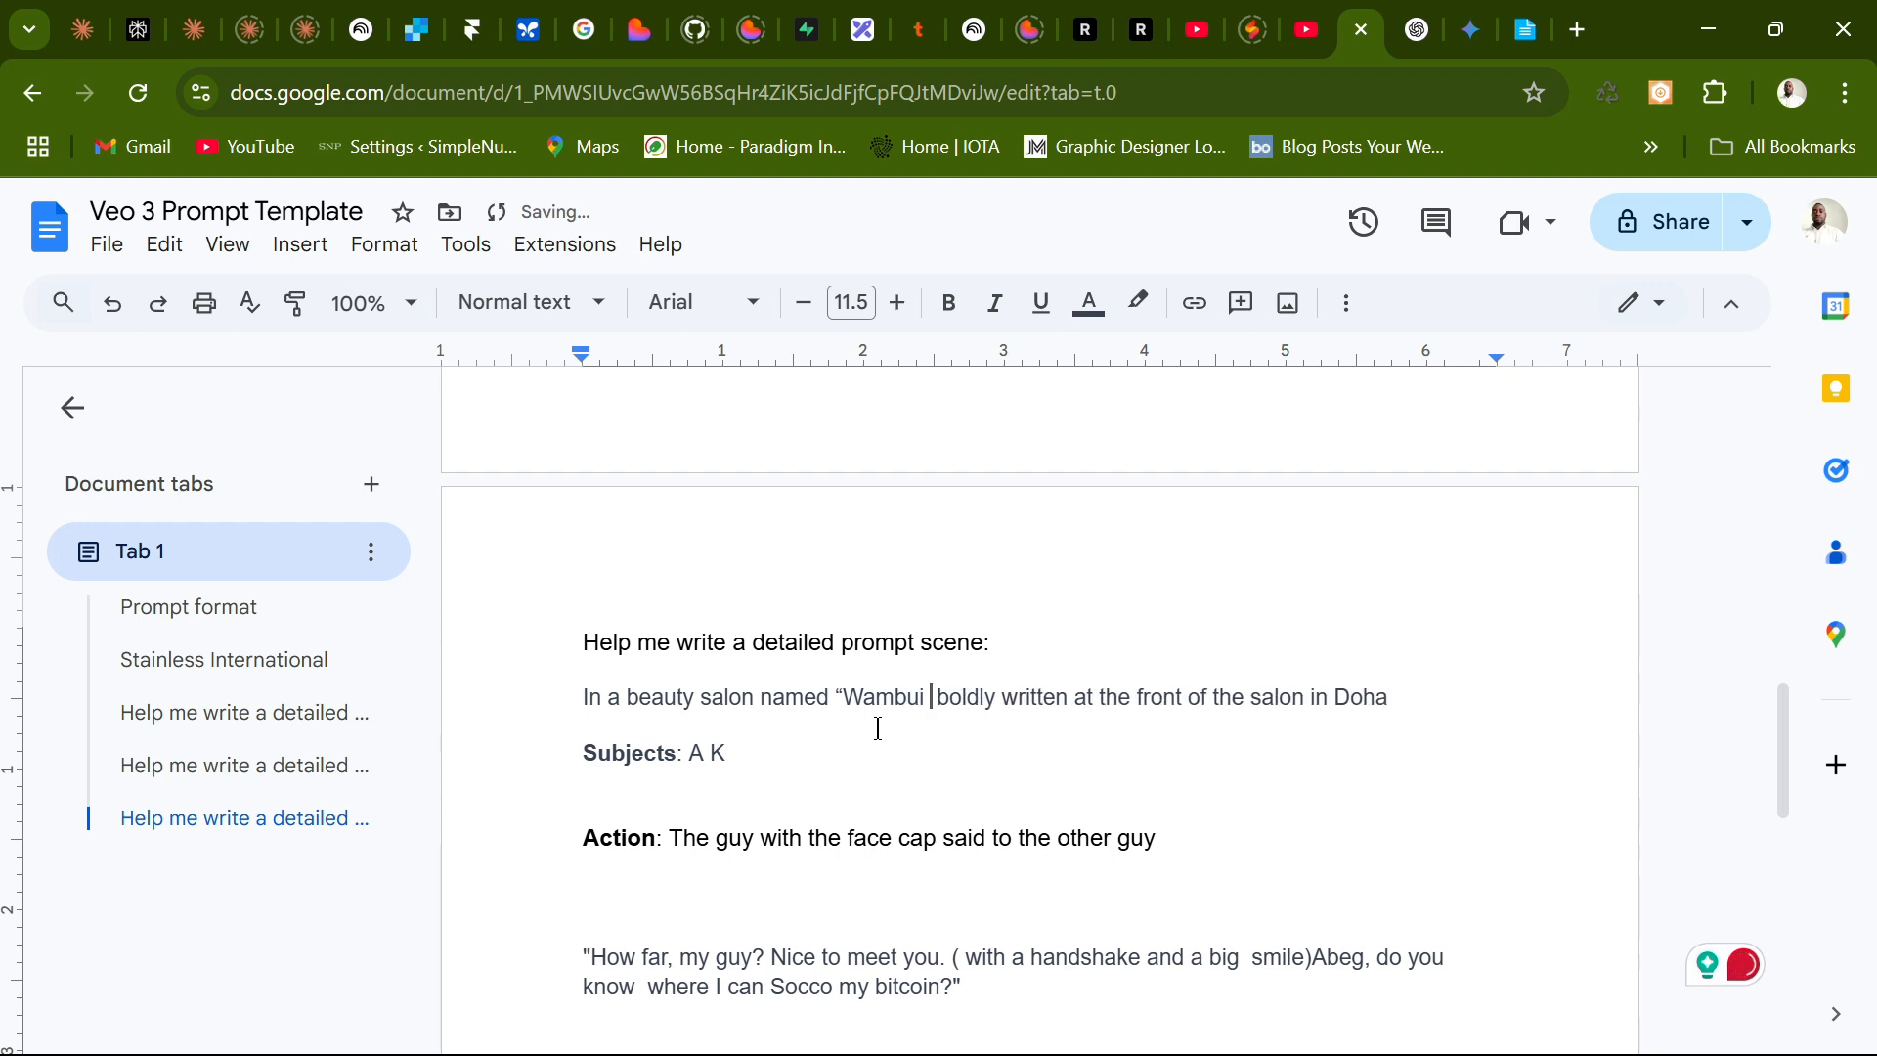
{"action": "type", "text": " coll"}
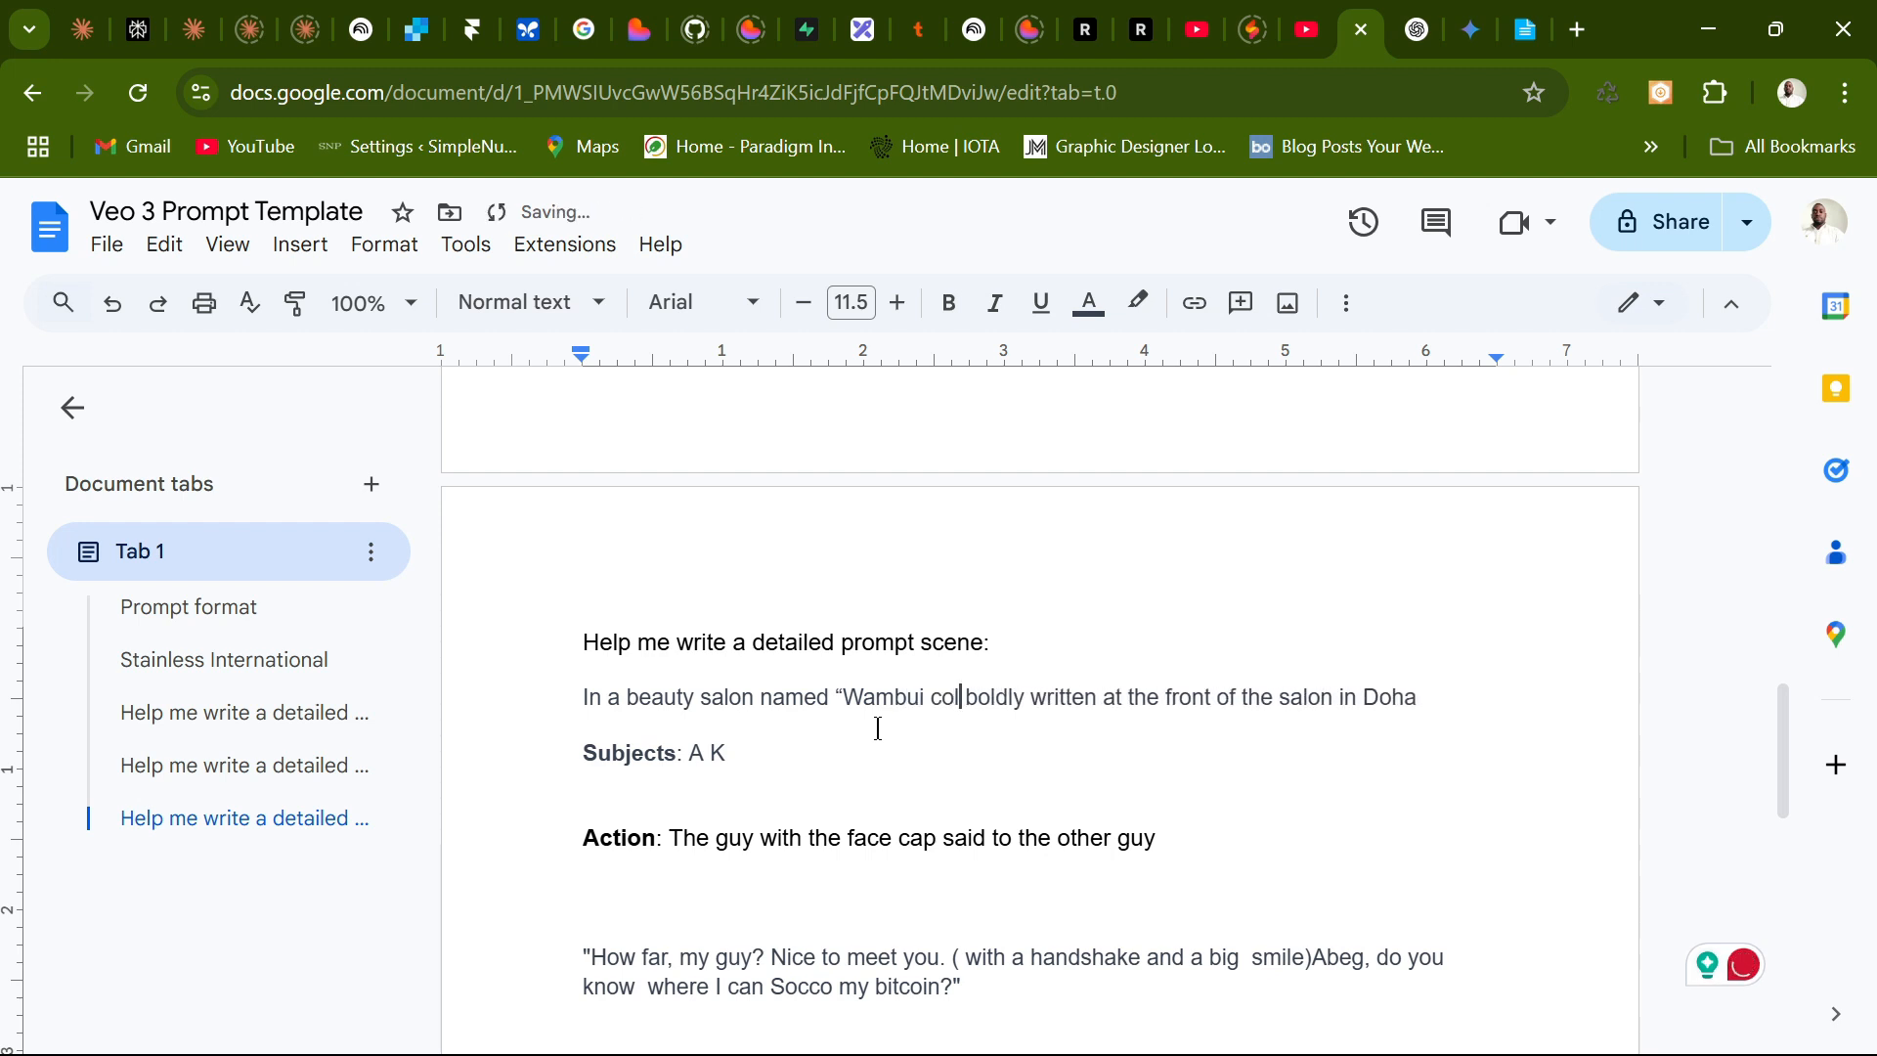
{"action": "key", "text": "BackSpace"}
{"action": "key", "text": "BackSpace"}
{"action": "key", "text": "BackSpace"}
{"action": "key", "text": "BackSpace"}
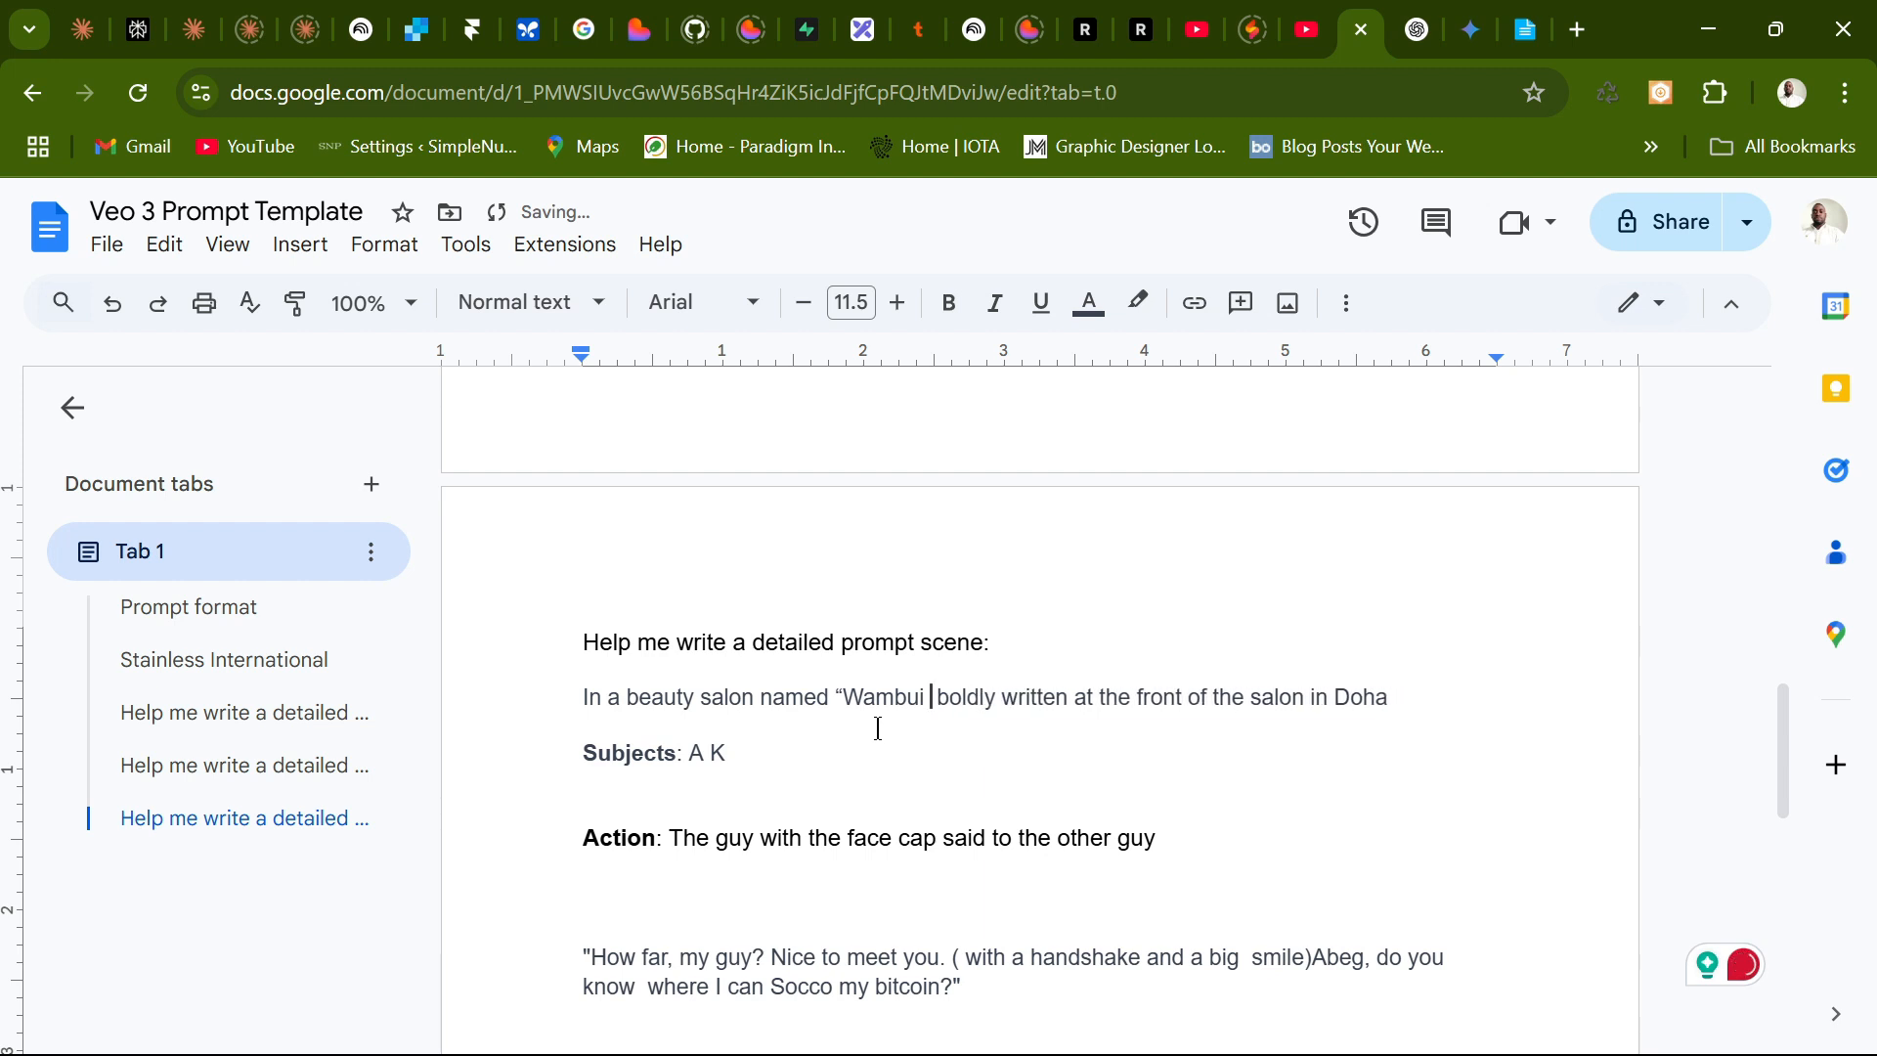
{"action": "type", "text": "beauty salo"}
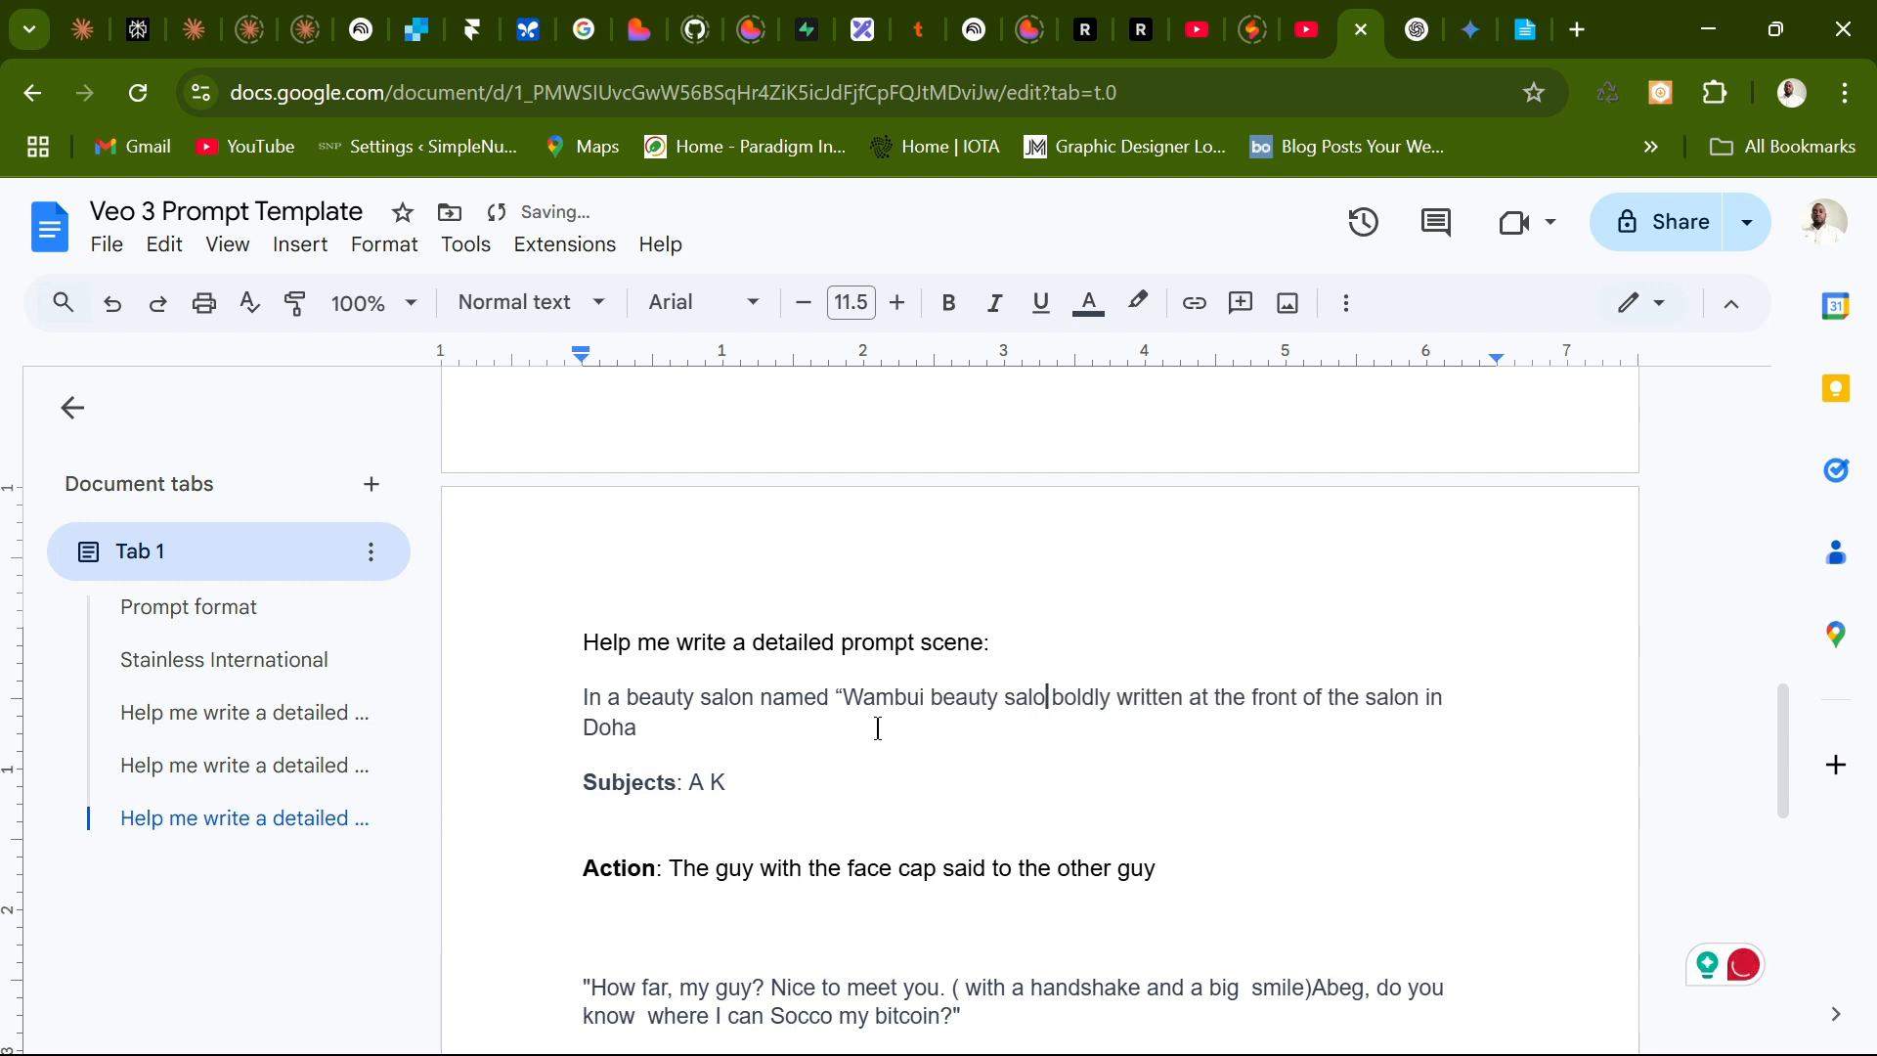
{"action": "type", "text": "n"}
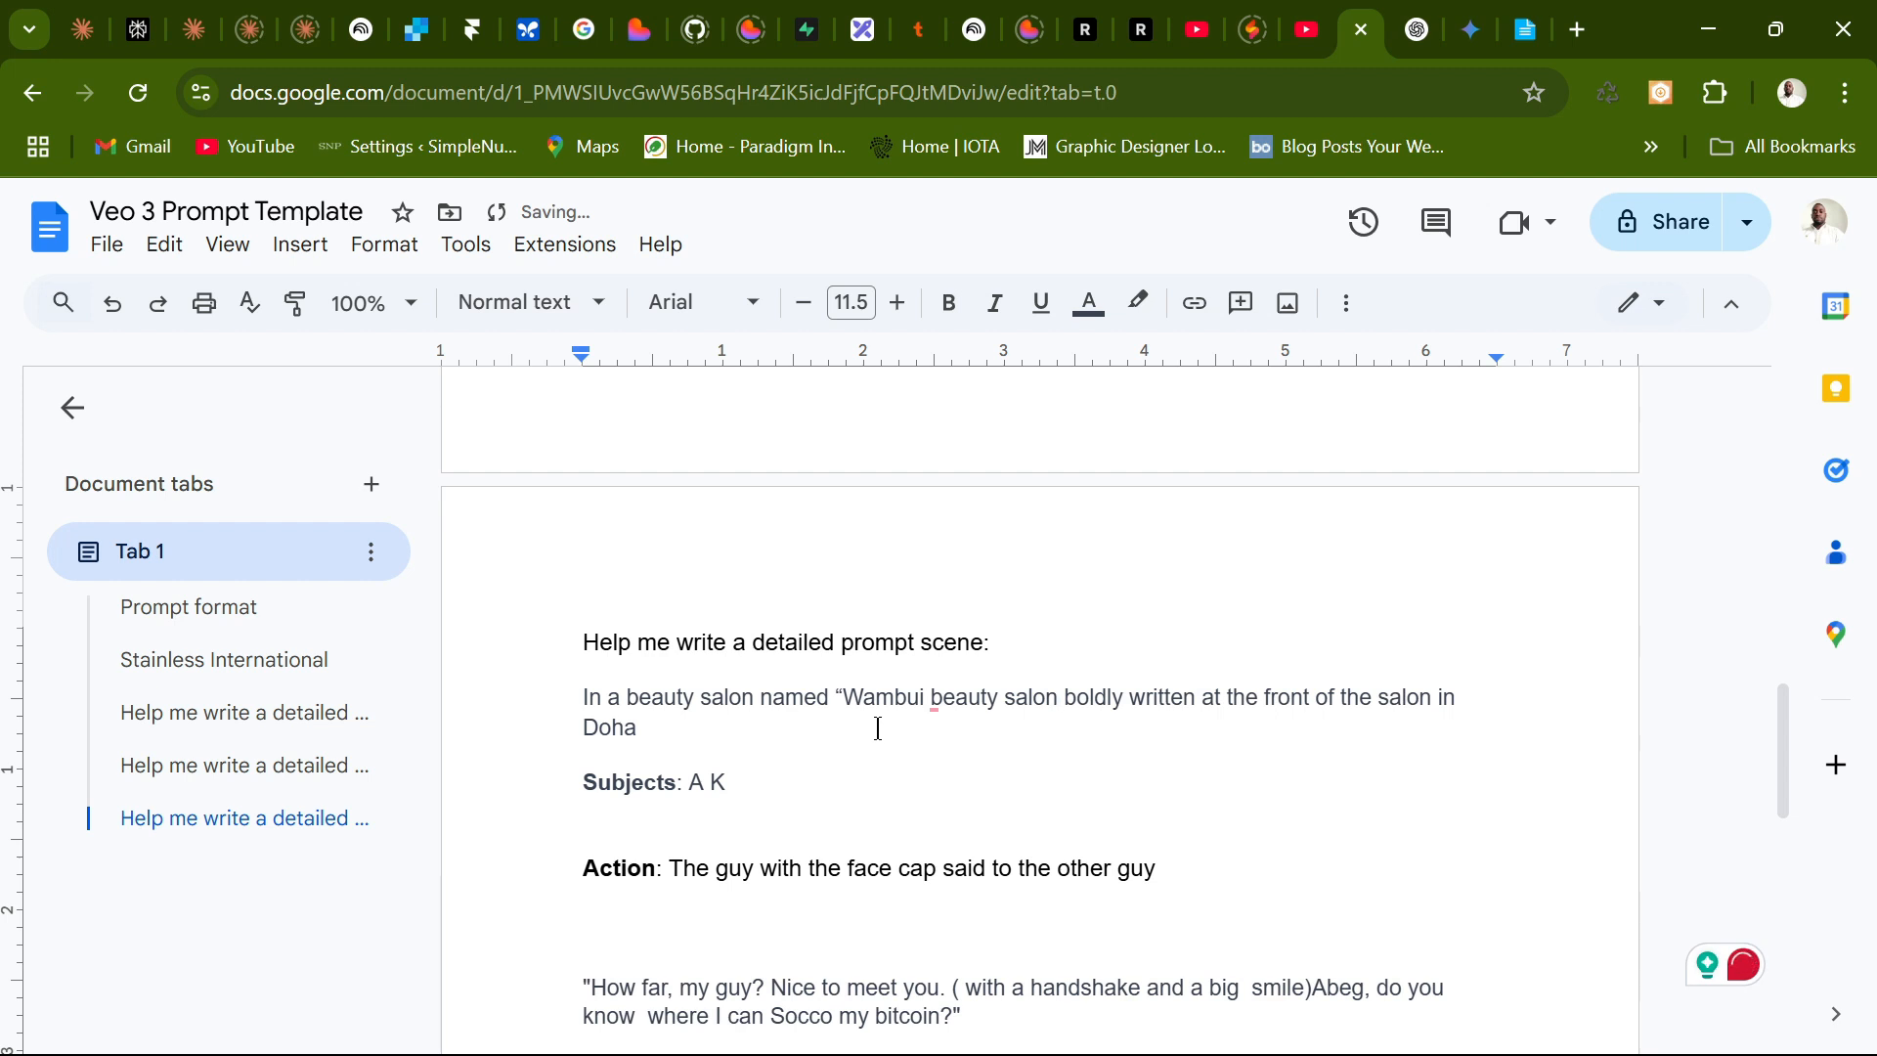
{"action": "type", "text": "\""}
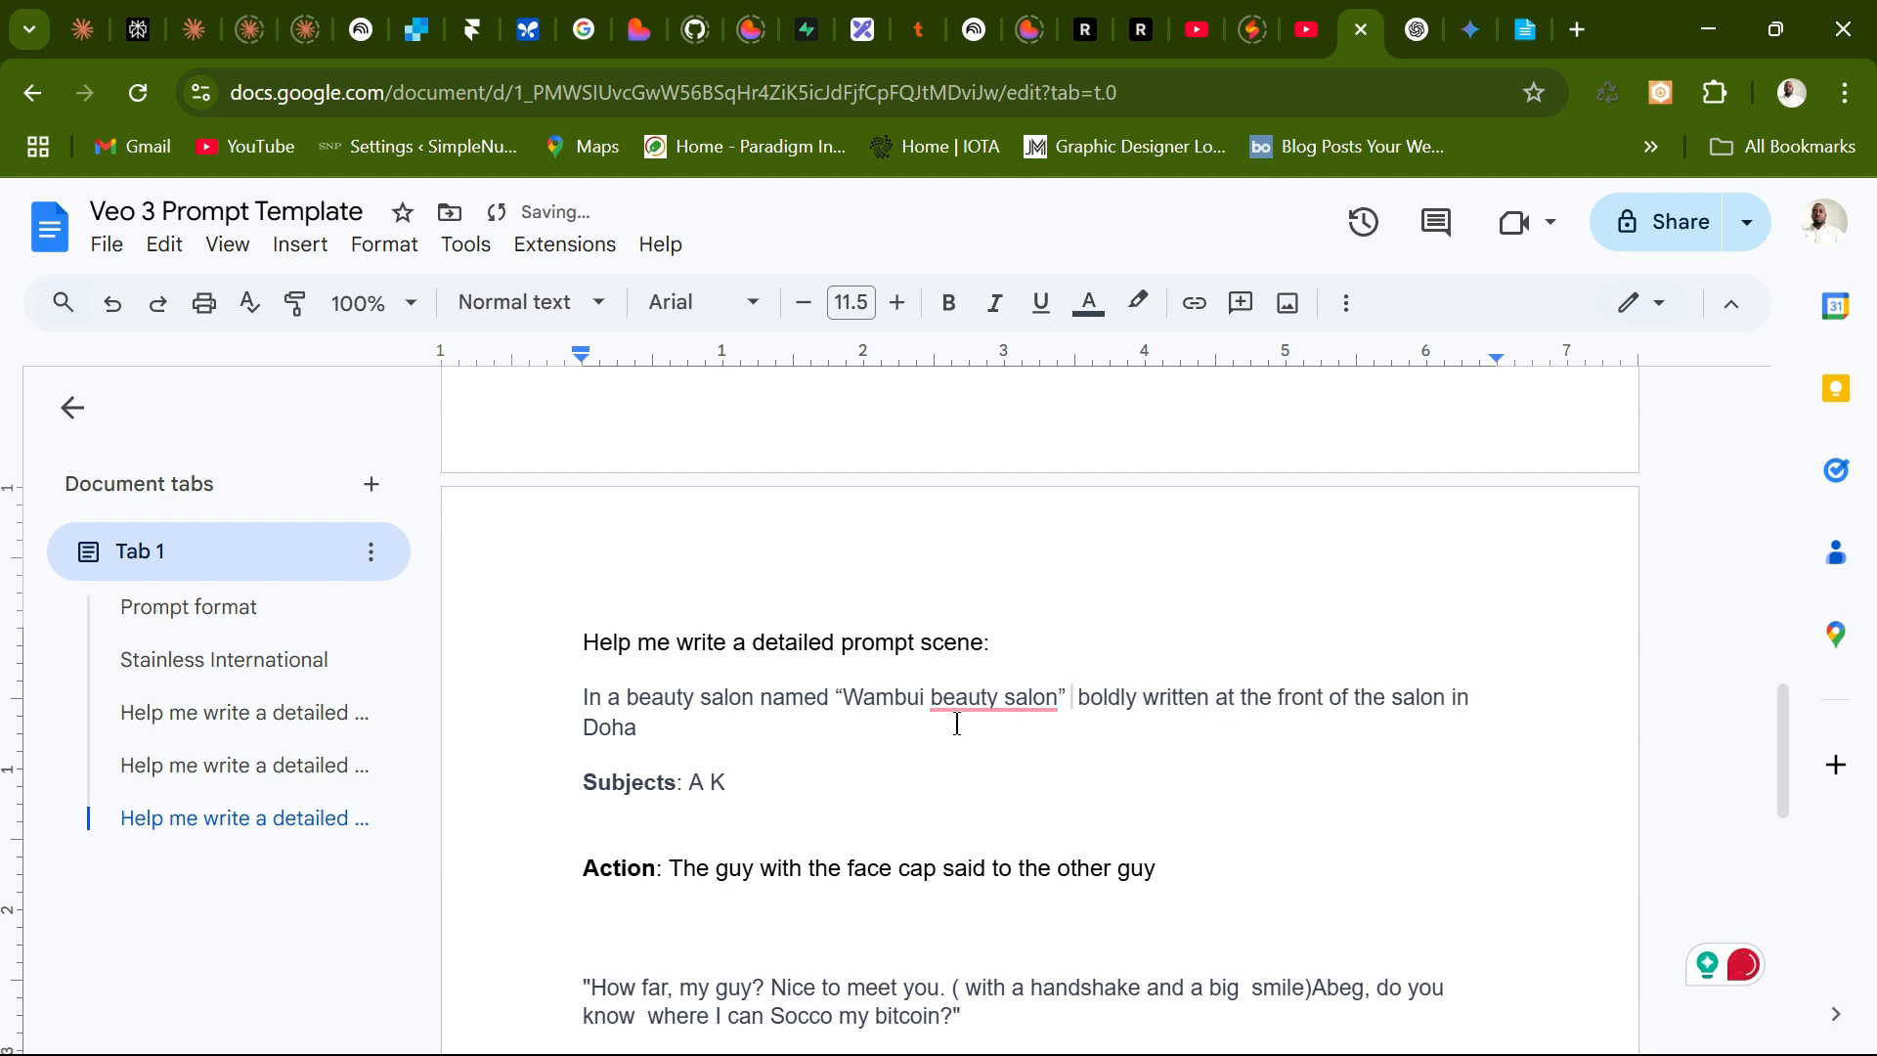
Capitalize "Beauty Salon" in the quoted salon name and add a comma after the closing quotation mark.
{"action": "mouse_move", "coordinate": [931, 714]}
{"action": "left_click", "coordinate": [1006, 782]}
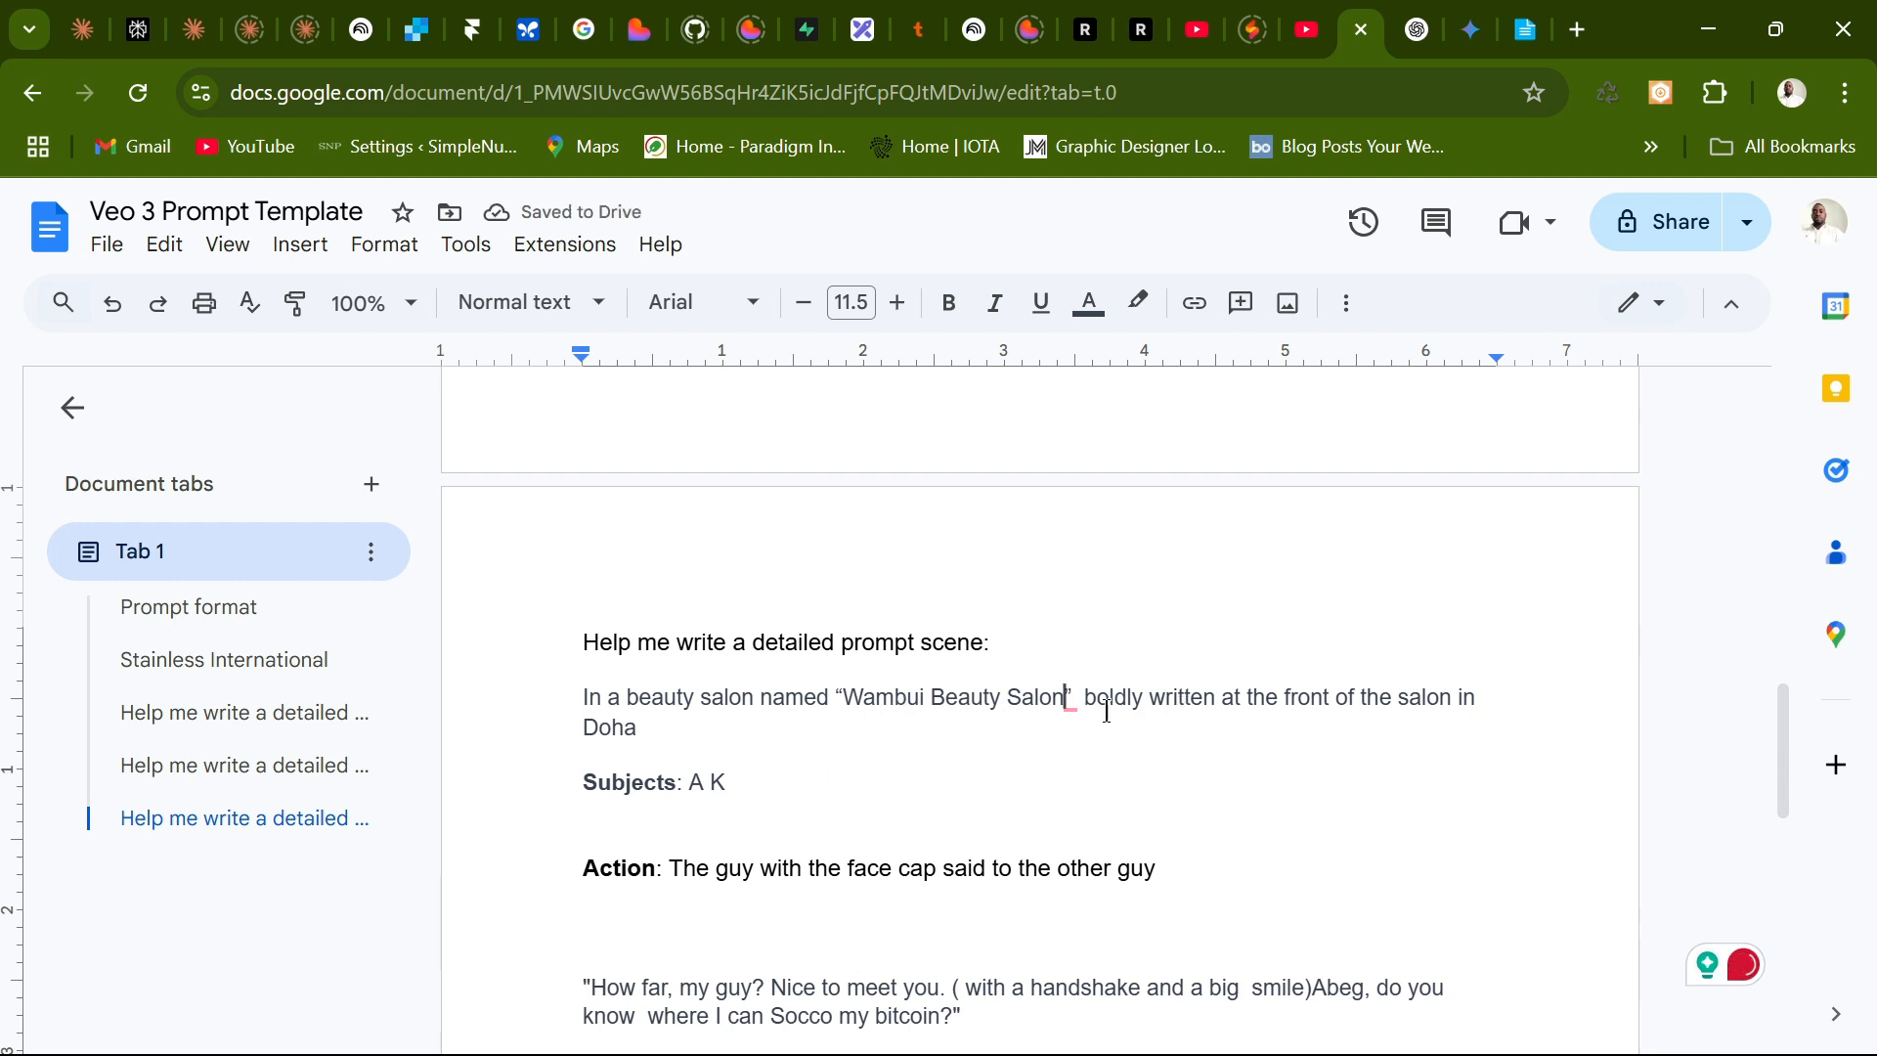
{"action": "mouse_move", "coordinate": [1085, 718]}
{"action": "left_click", "coordinate": [1089, 779]}
Complete the Subjects description as "A Kenyan lady dressed in African attire", correcting the capitalization and spelling.
{"action": "type", "text": "enya"}
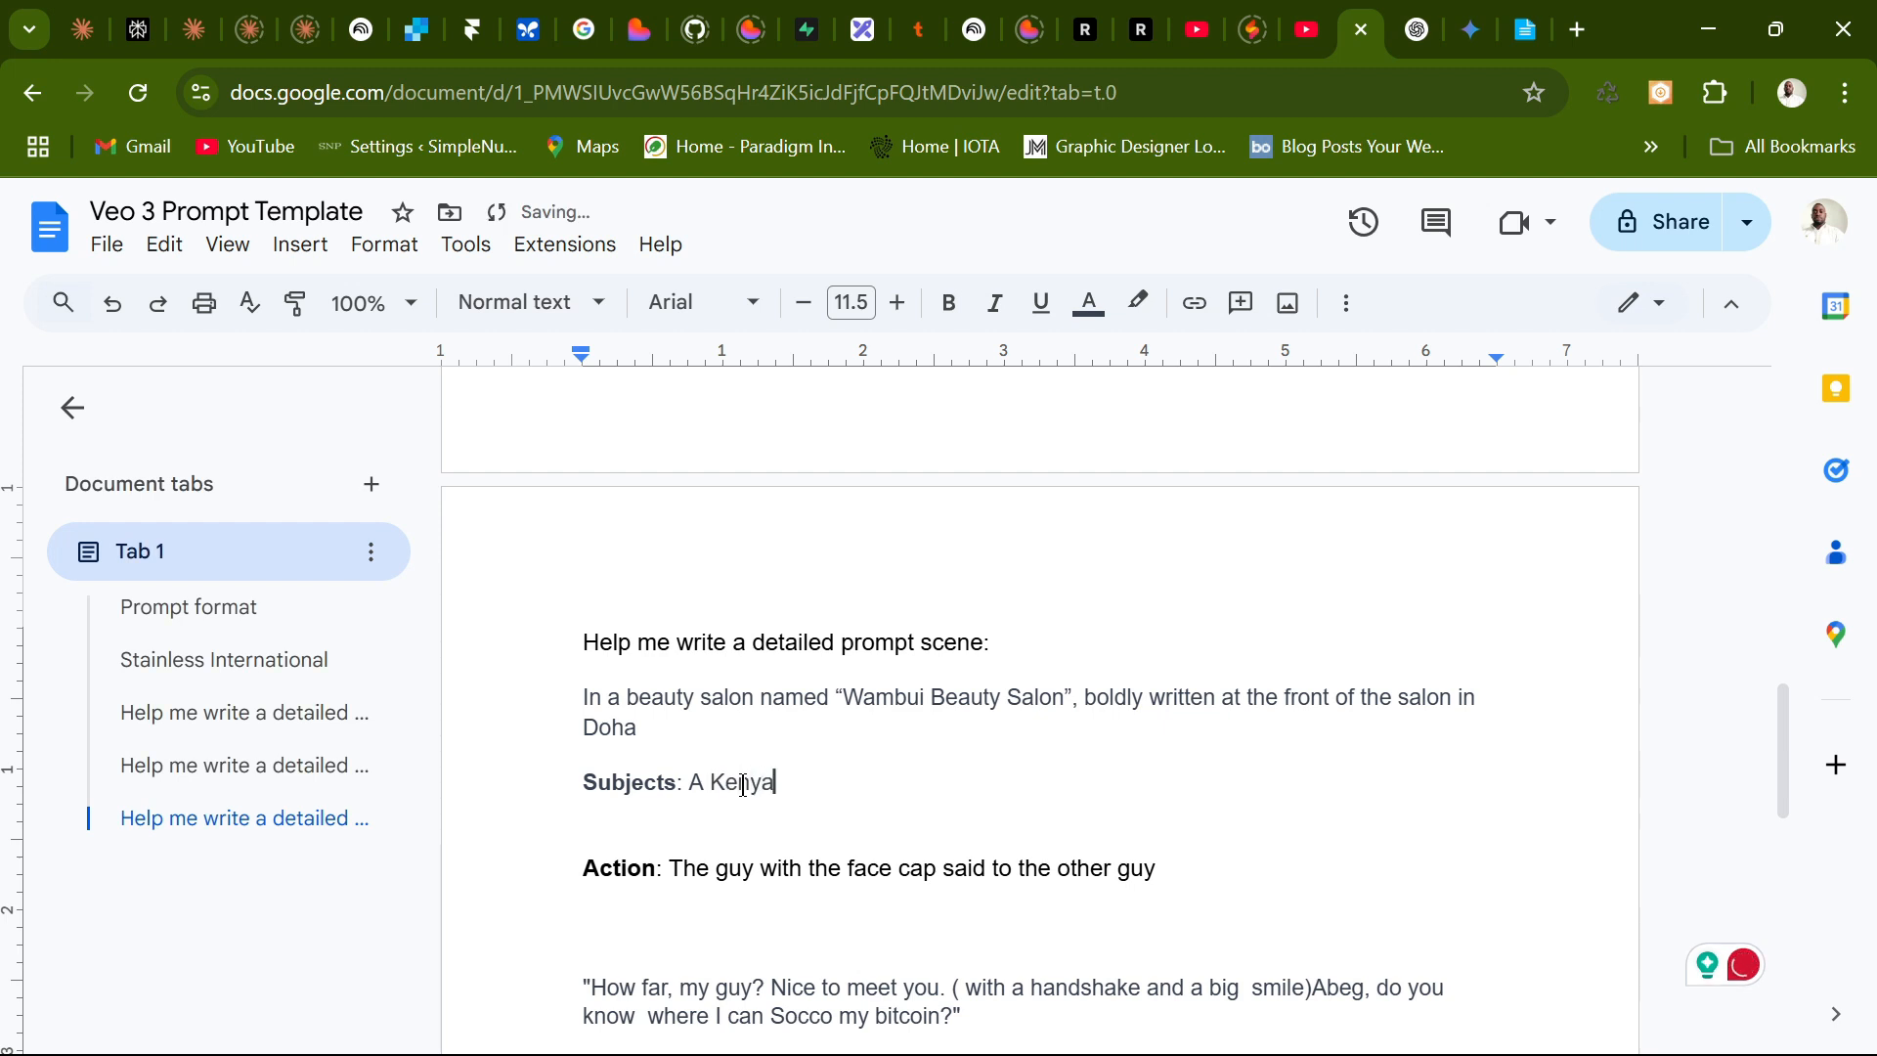
{"action": "type", "text": "n lady dressed in"}
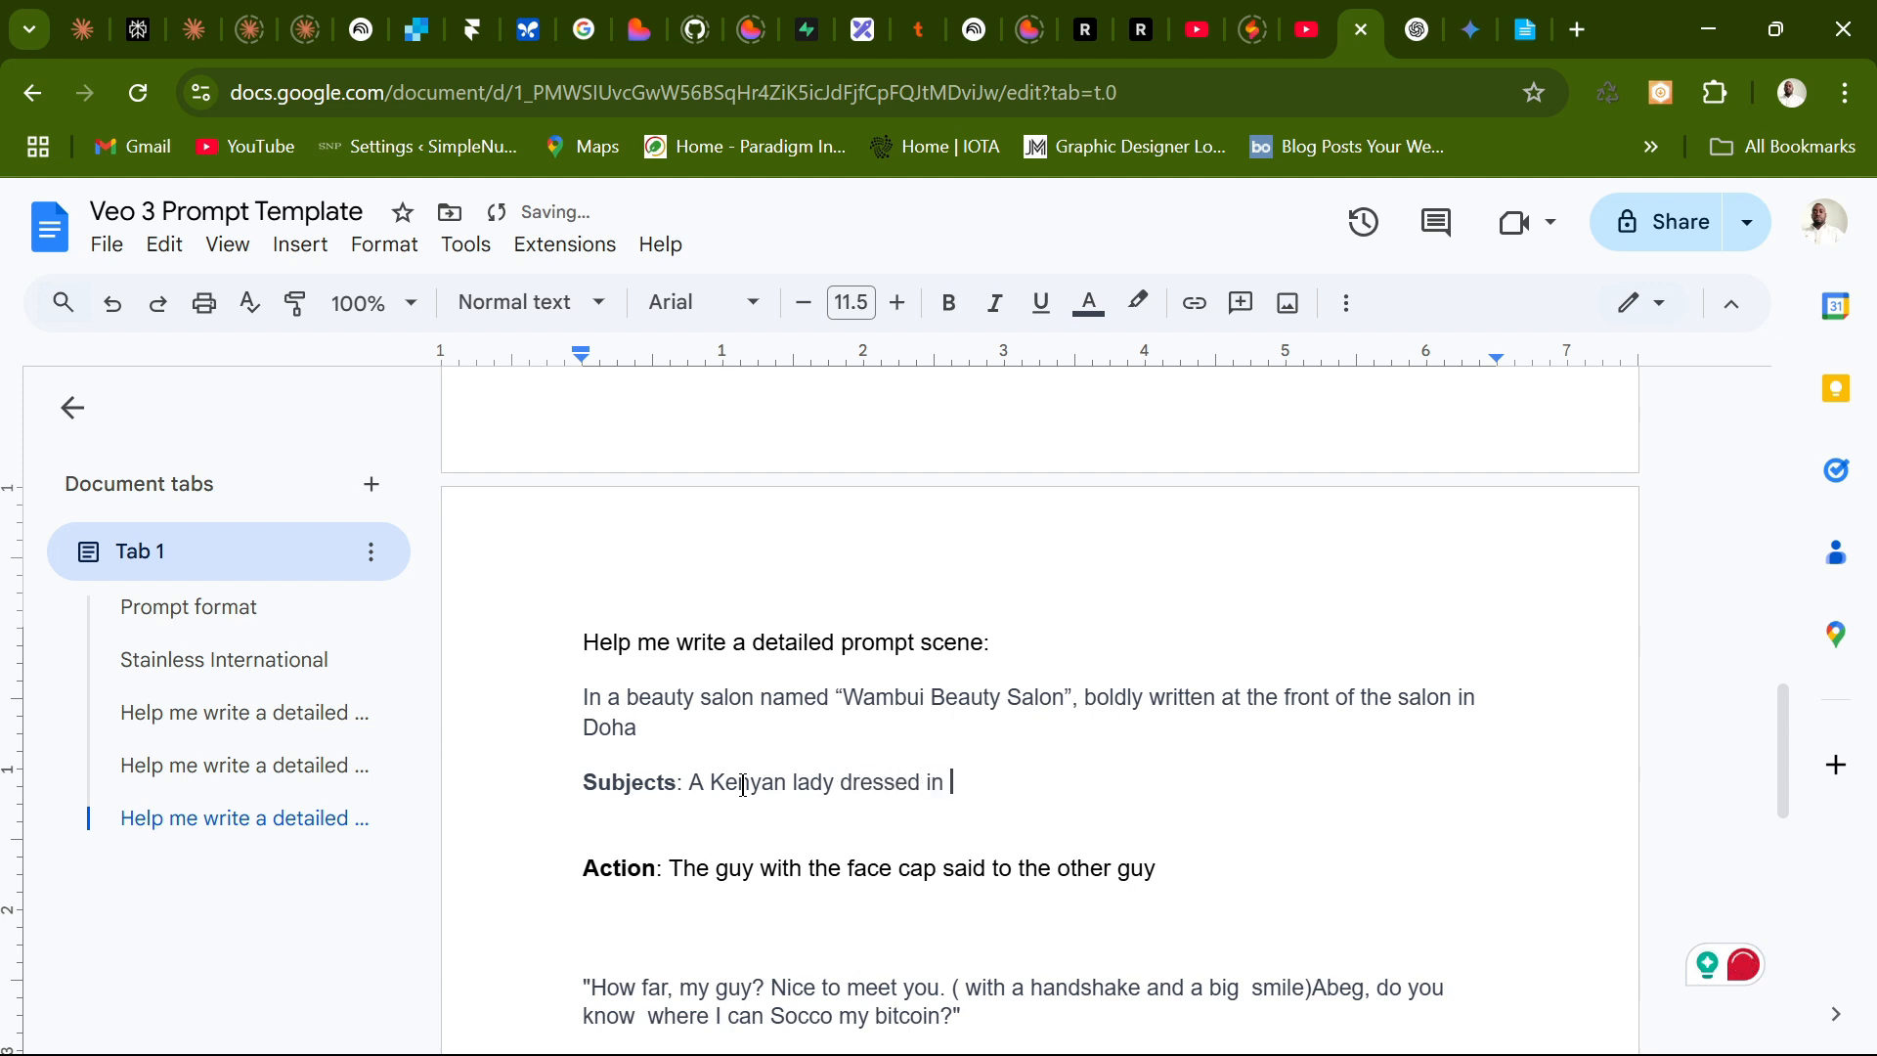
{"action": "type", "text": " african Atirre"}
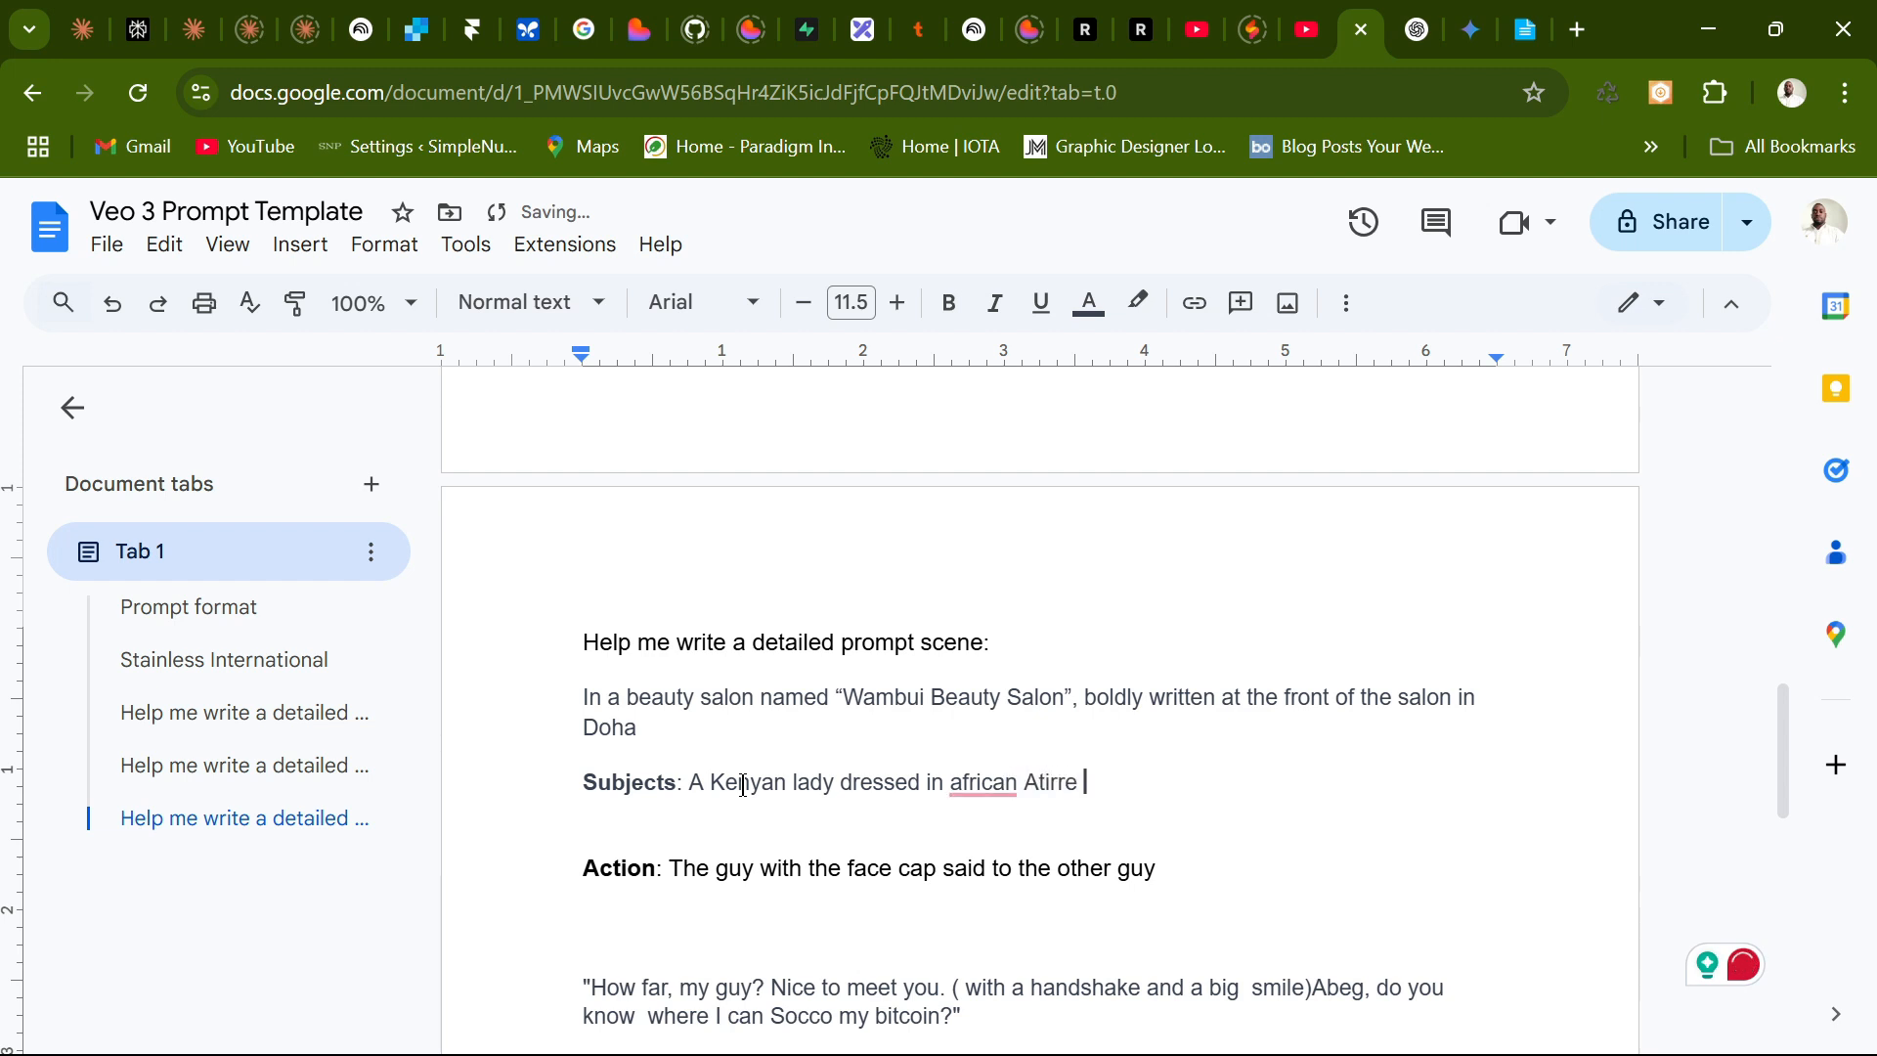
{"action": "mouse_move", "coordinate": [983, 787]}
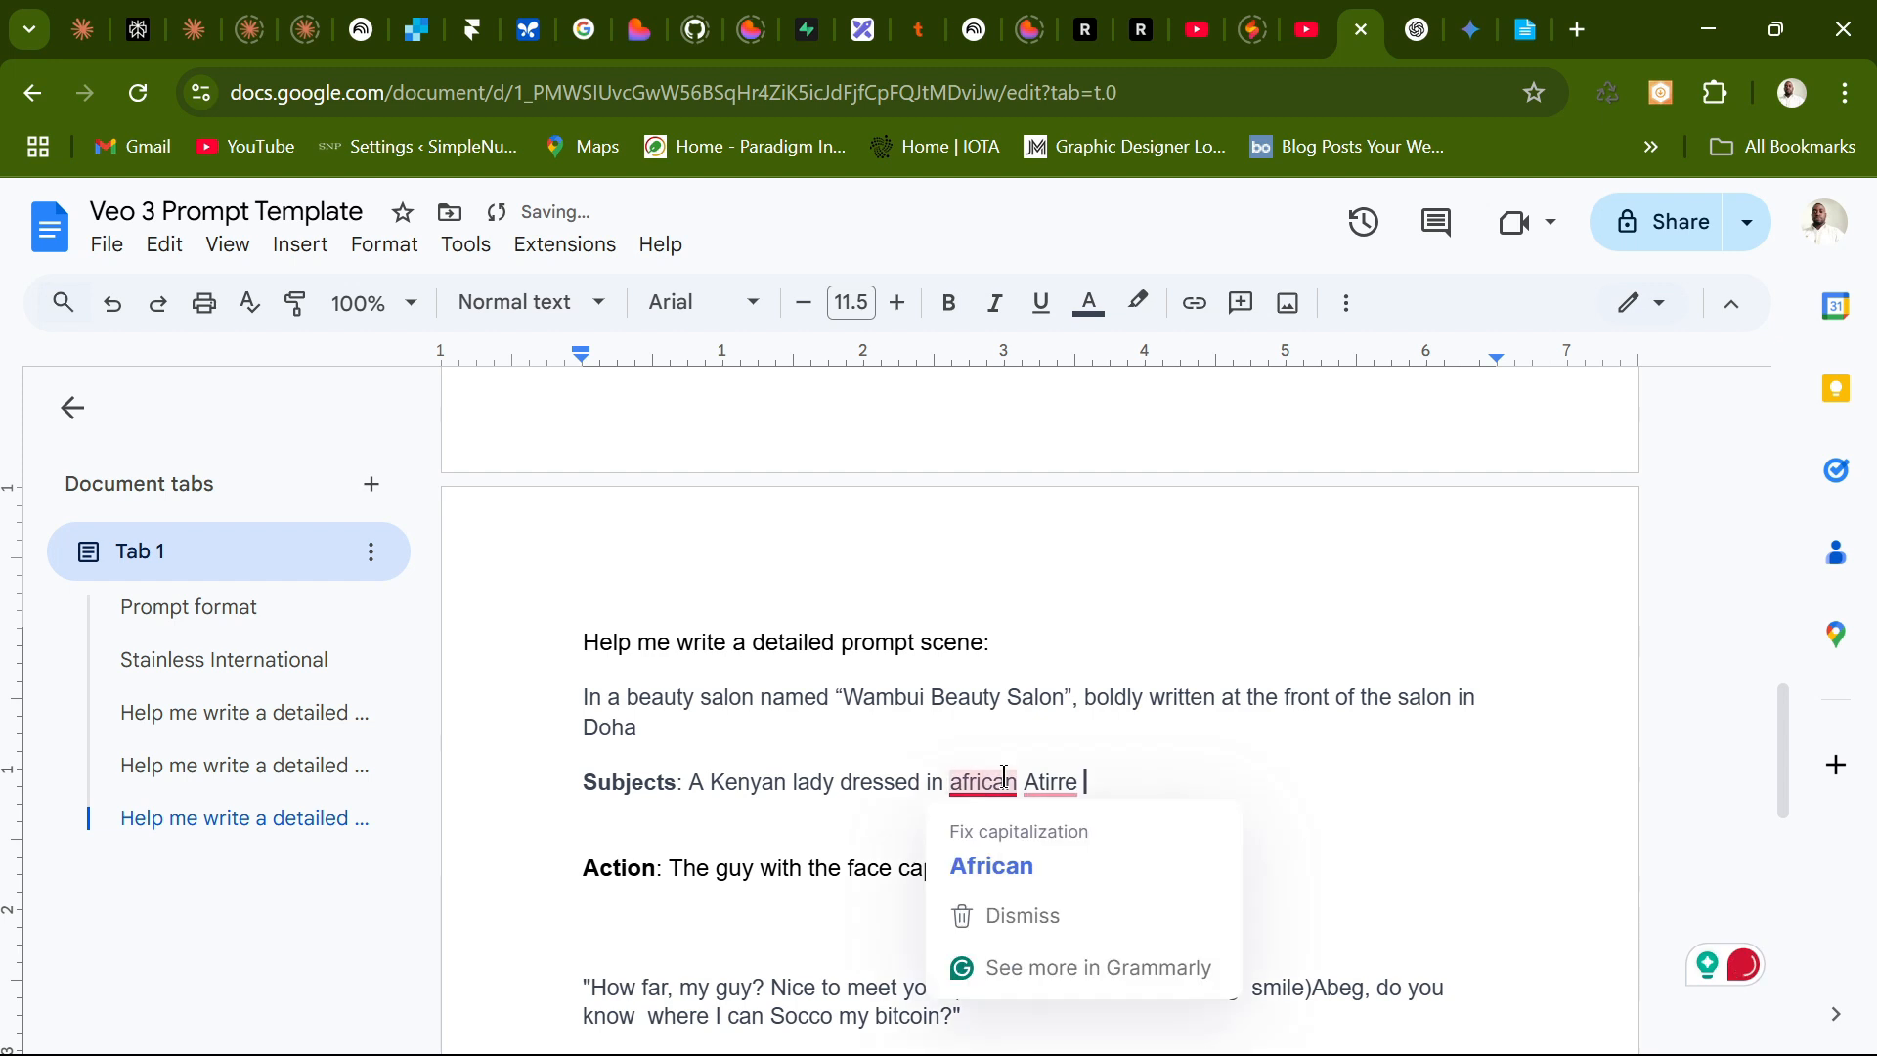
{"action": "left_click", "coordinate": [1002, 867]}
{"action": "mouse_move", "coordinate": [1073, 782]}
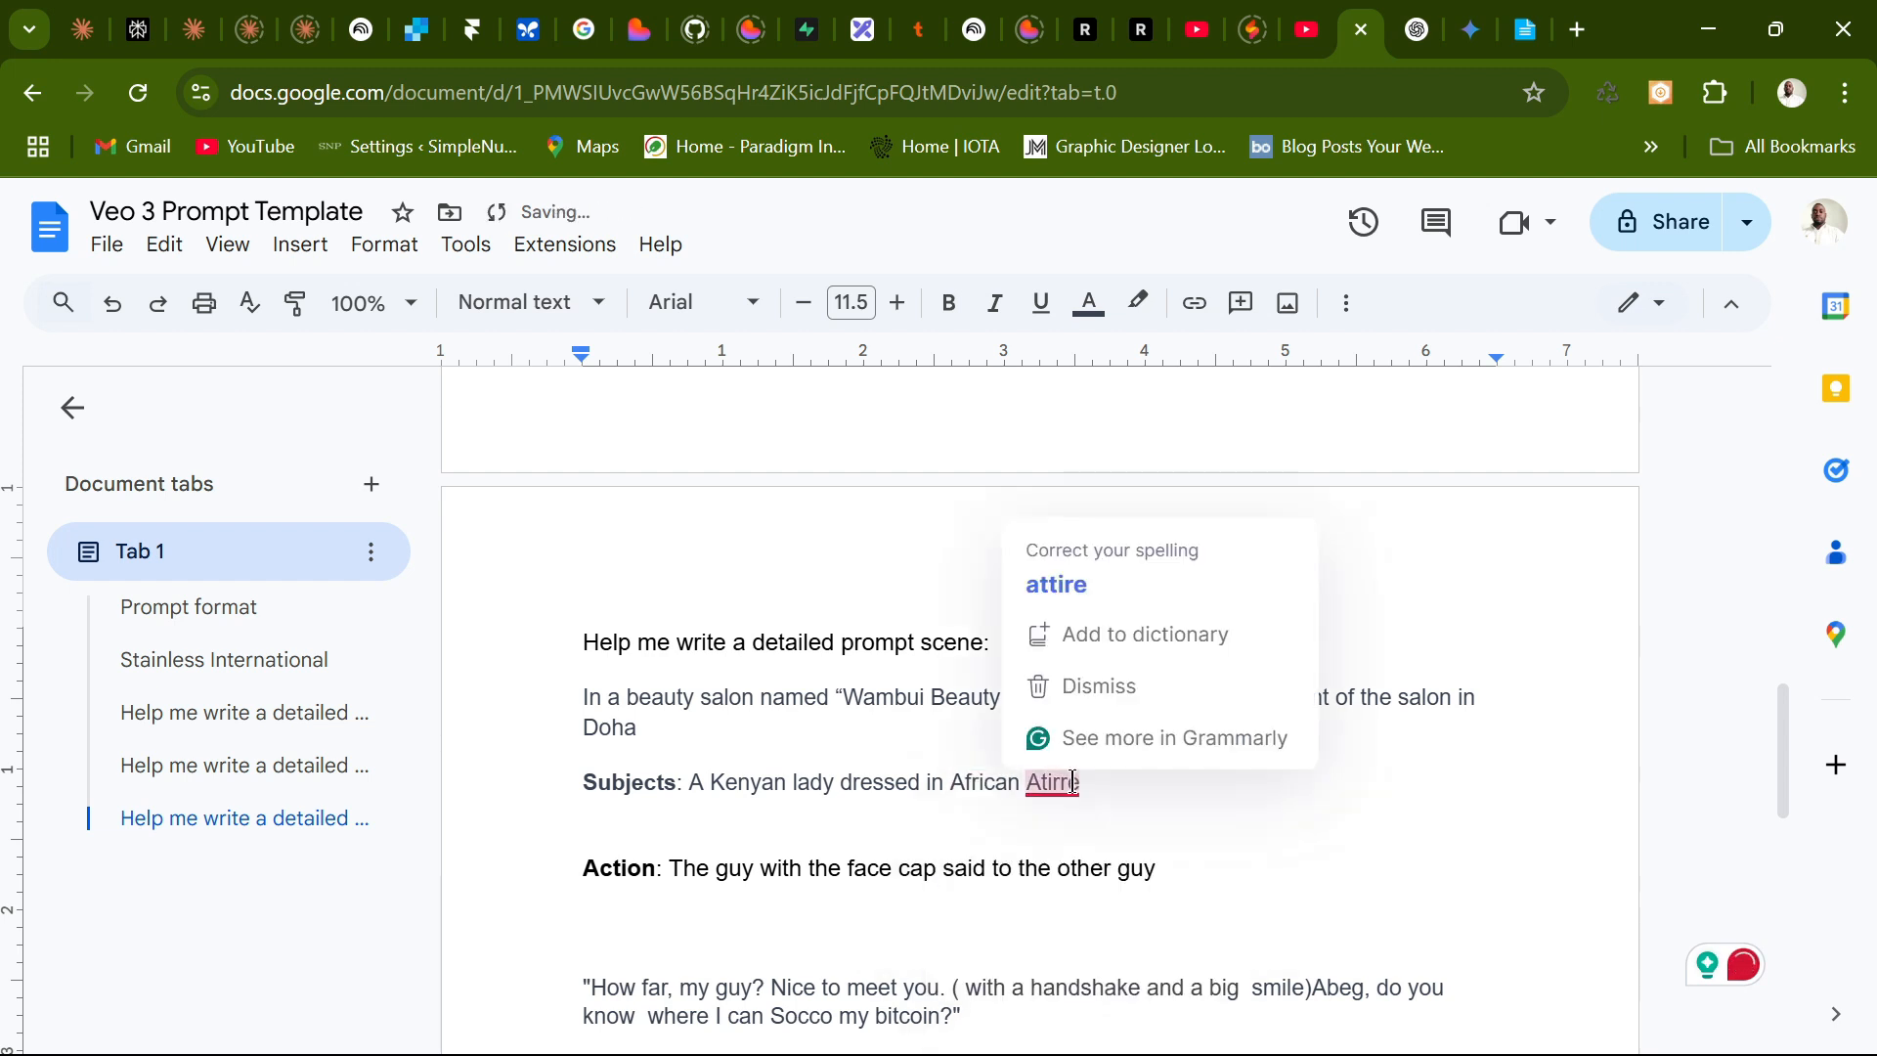
{"action": "left_click", "coordinate": [1058, 587]}
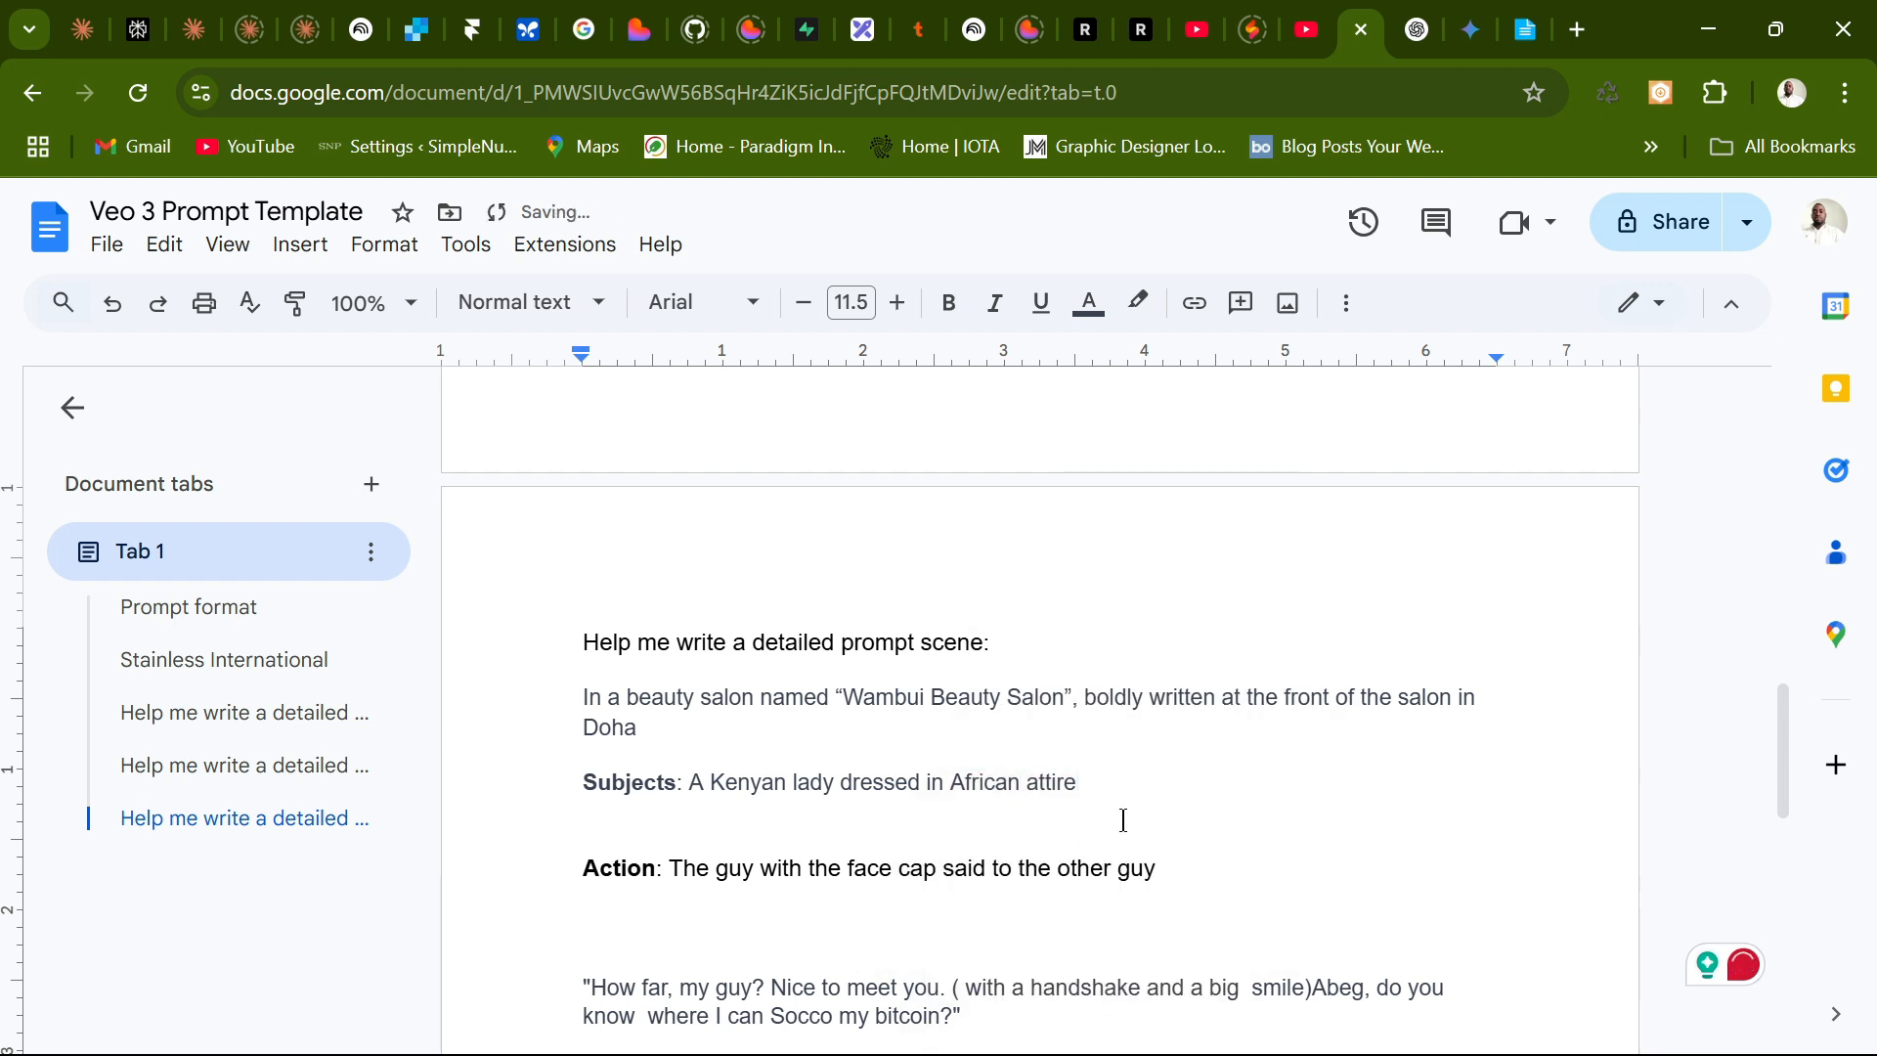
Replace the guys' action and dialogue after Action with "The walking walking into her salon saying".
{"action": "scroll", "coordinate": [1120, 830], "scroll_direction": "down", "scroll_amount": 3}
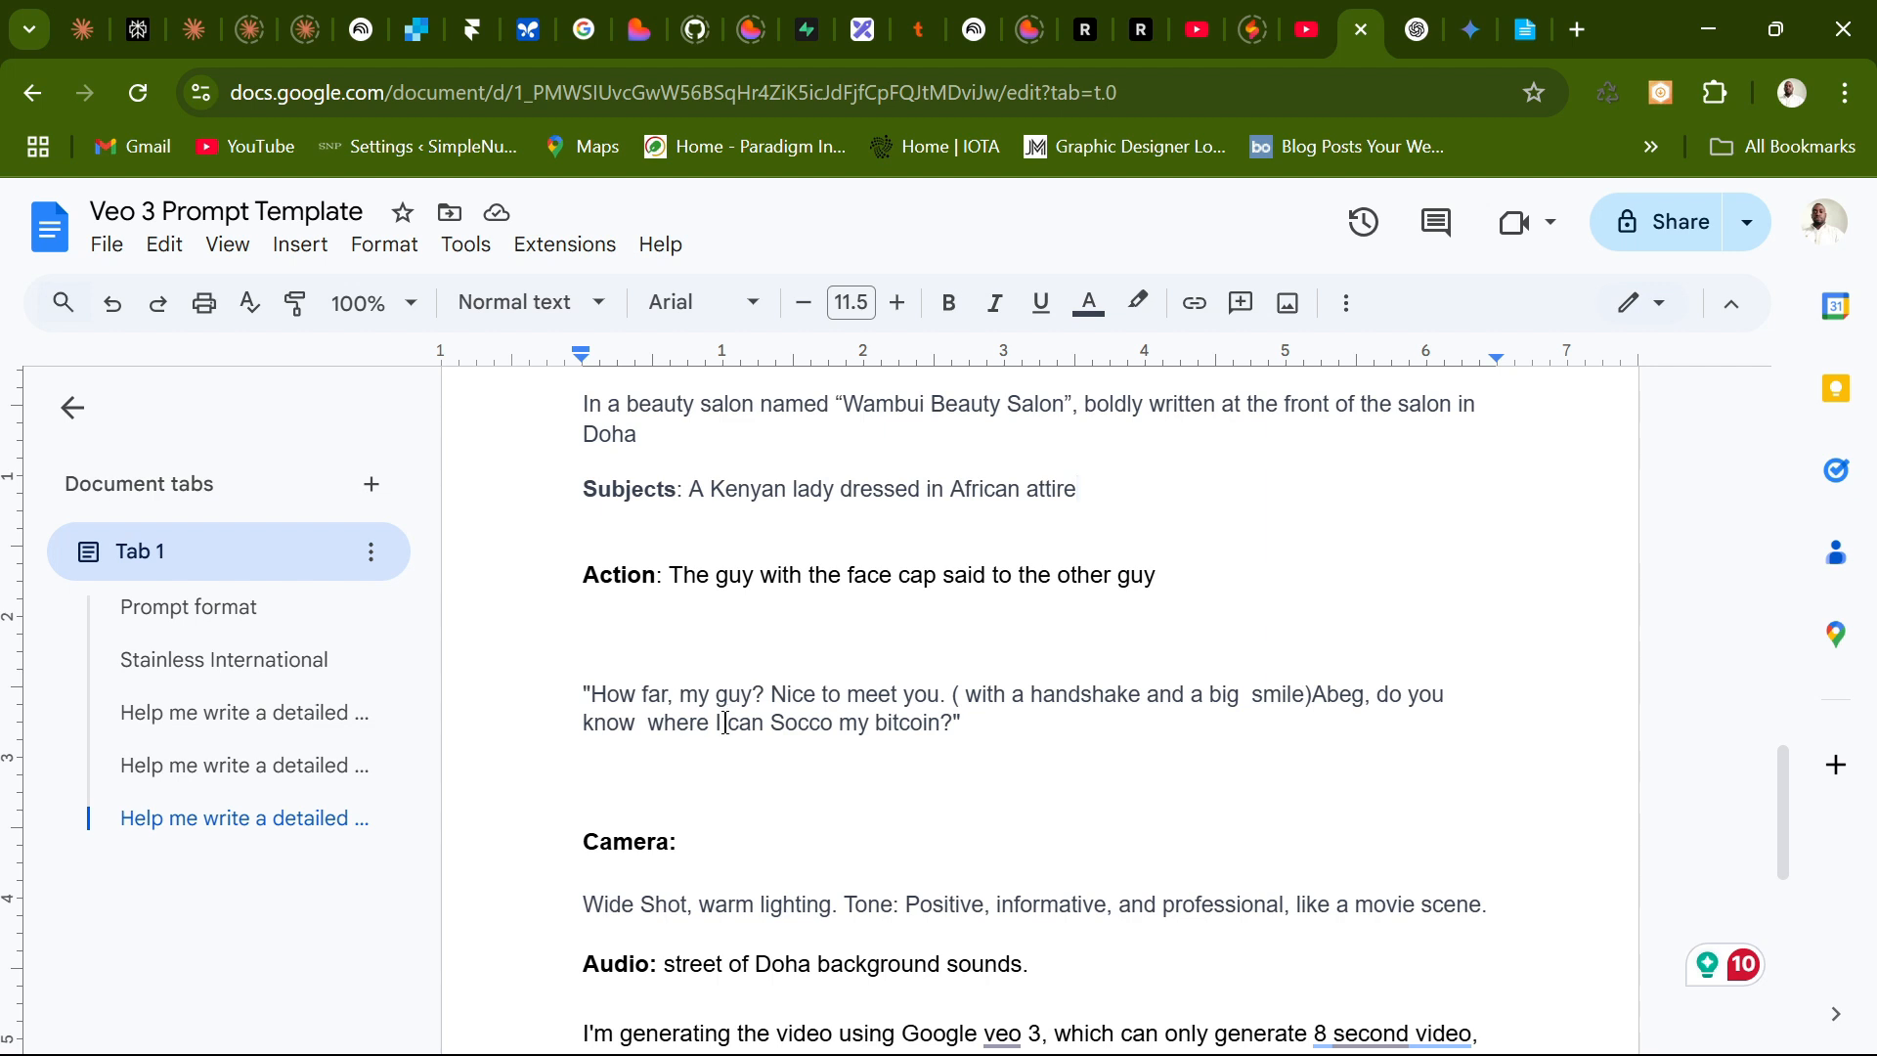
{"action": "left_click_drag", "start_coordinate": [961, 725], "coordinate": [673, 567]}
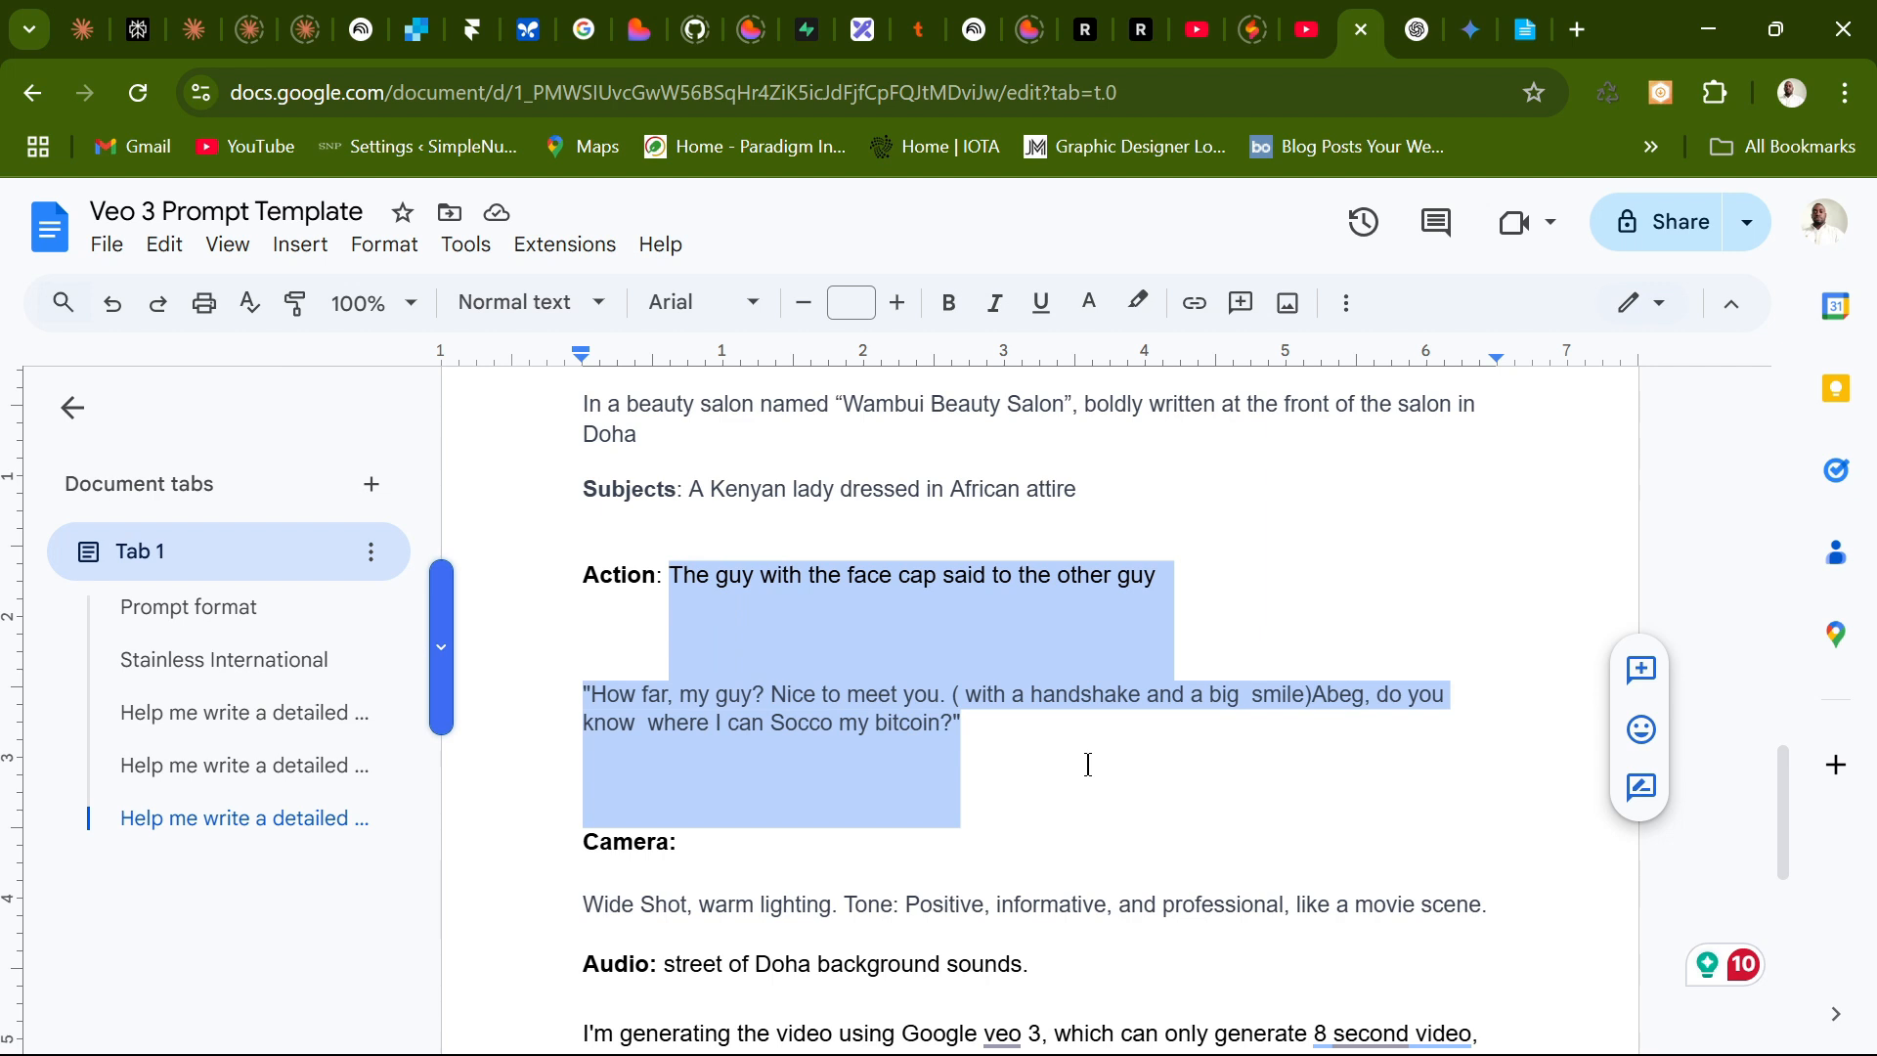
{"action": "type", "text": "The l"}
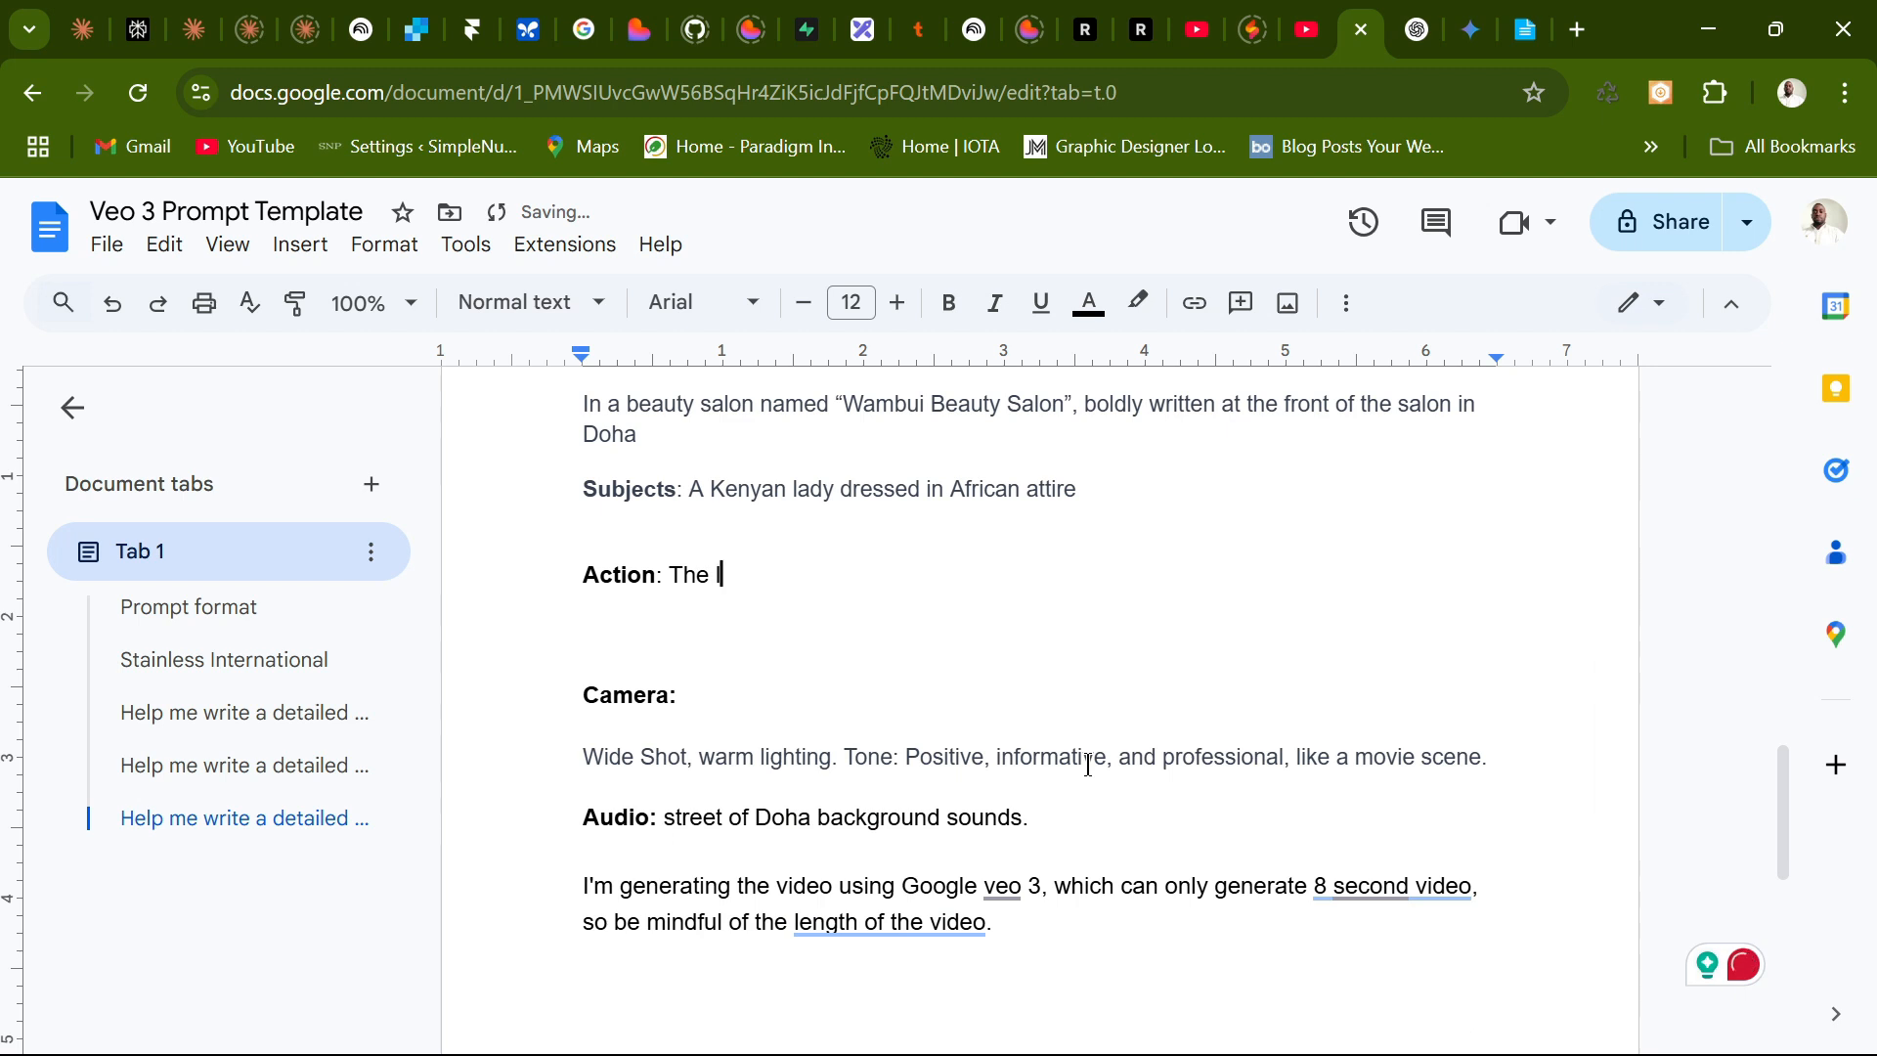
{"action": "type", "text": "ady saif"}
{"action": "key", "text": "BackSpace"}
{"action": "key", "text": "BackSpace"}
{"action": "key", "text": "BackSpace"}
{"action": "key", "text": "BackSpace"}
{"action": "key", "text": "BackSpace"}
{"action": "key", "text": "BackSpace"}
{"action": "type", "text": "walking walking "}
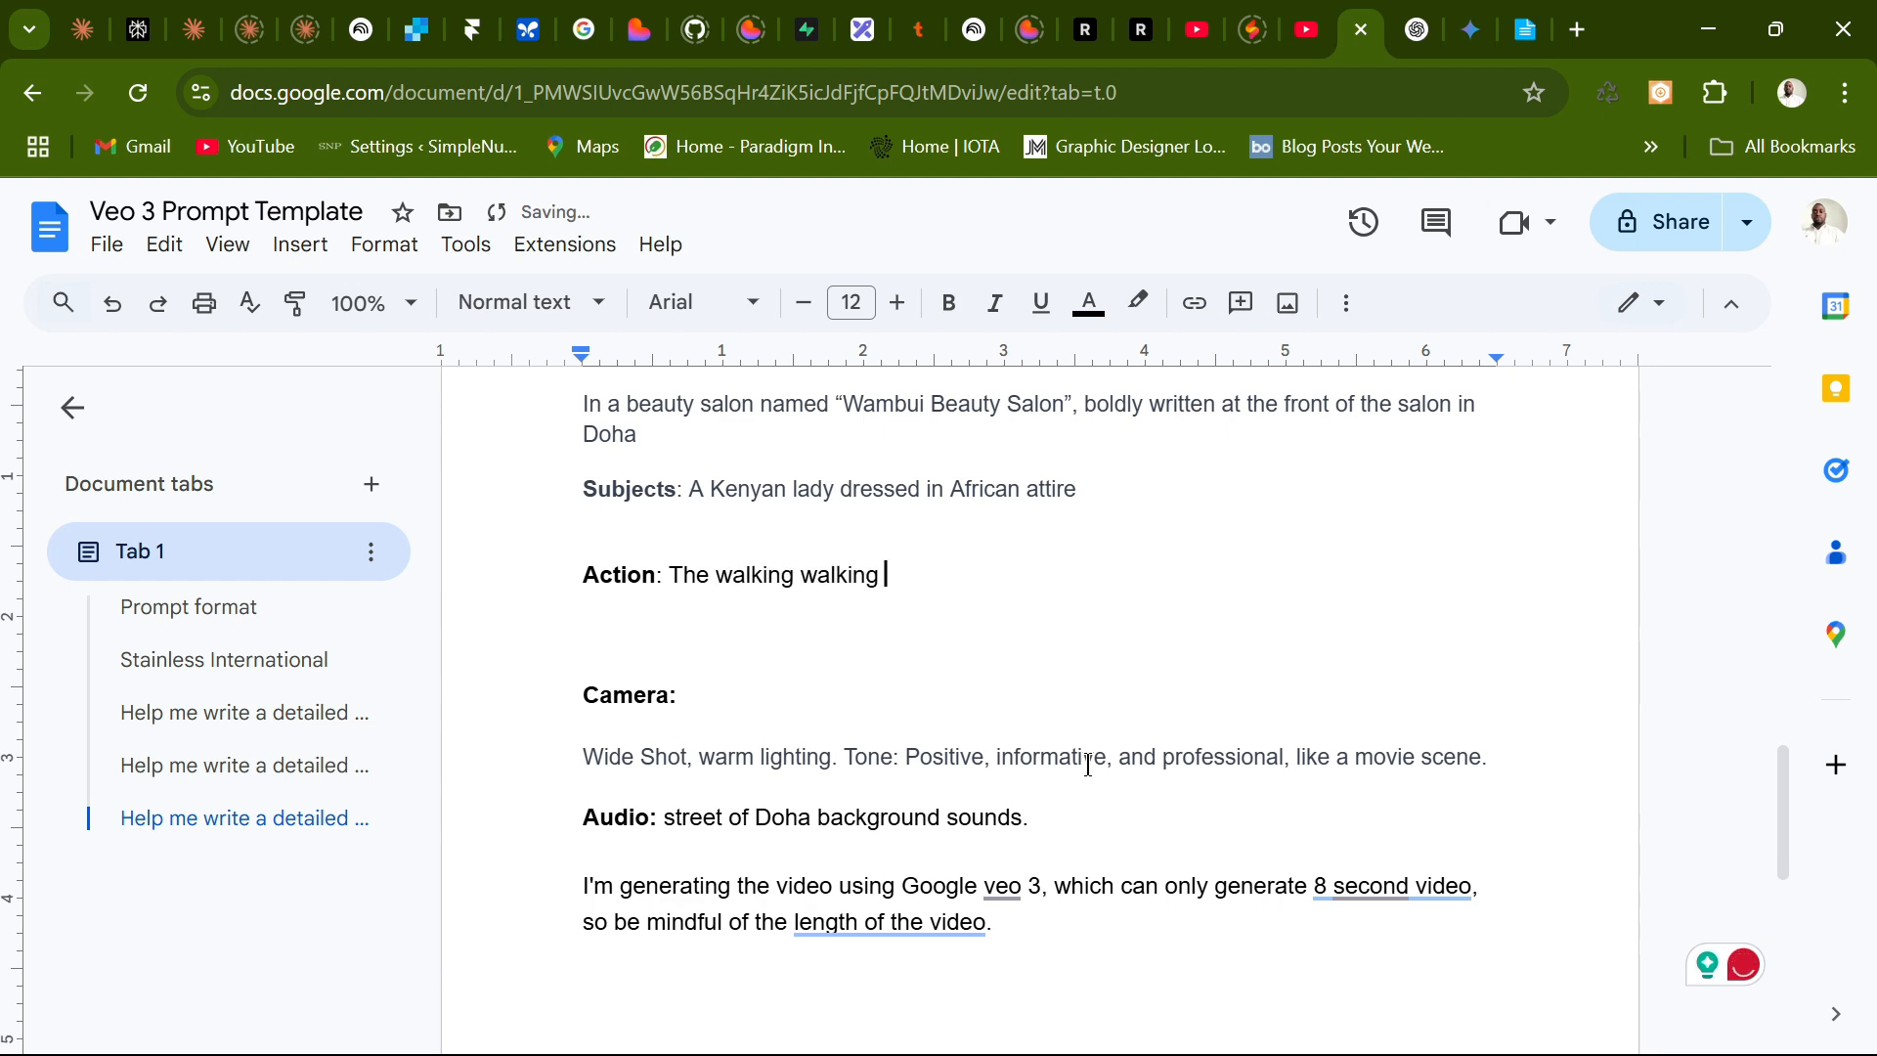
{"action": "type", "text": "into her salon saying"}
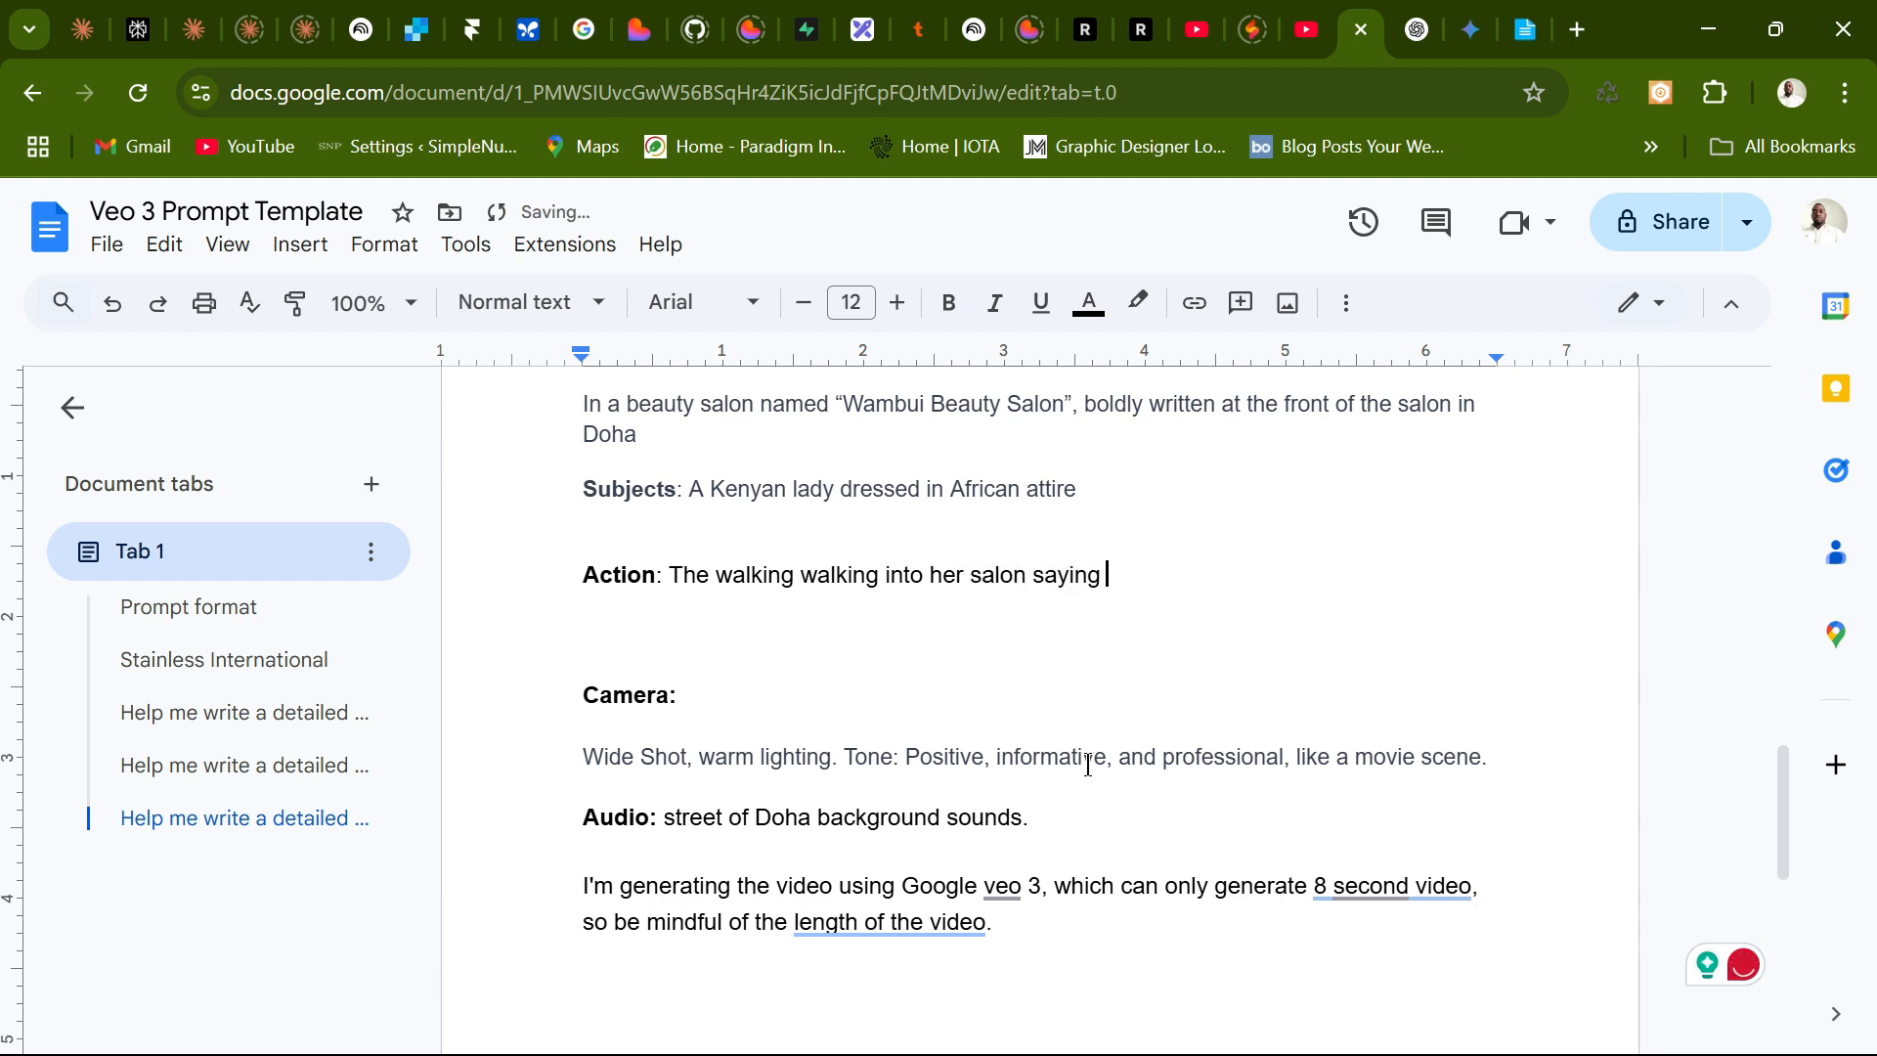
Try continuing with "welcome to my salon", and cut the Action line back so it ends after "her salon".
{"action": "type", "text": " welcome to my"}
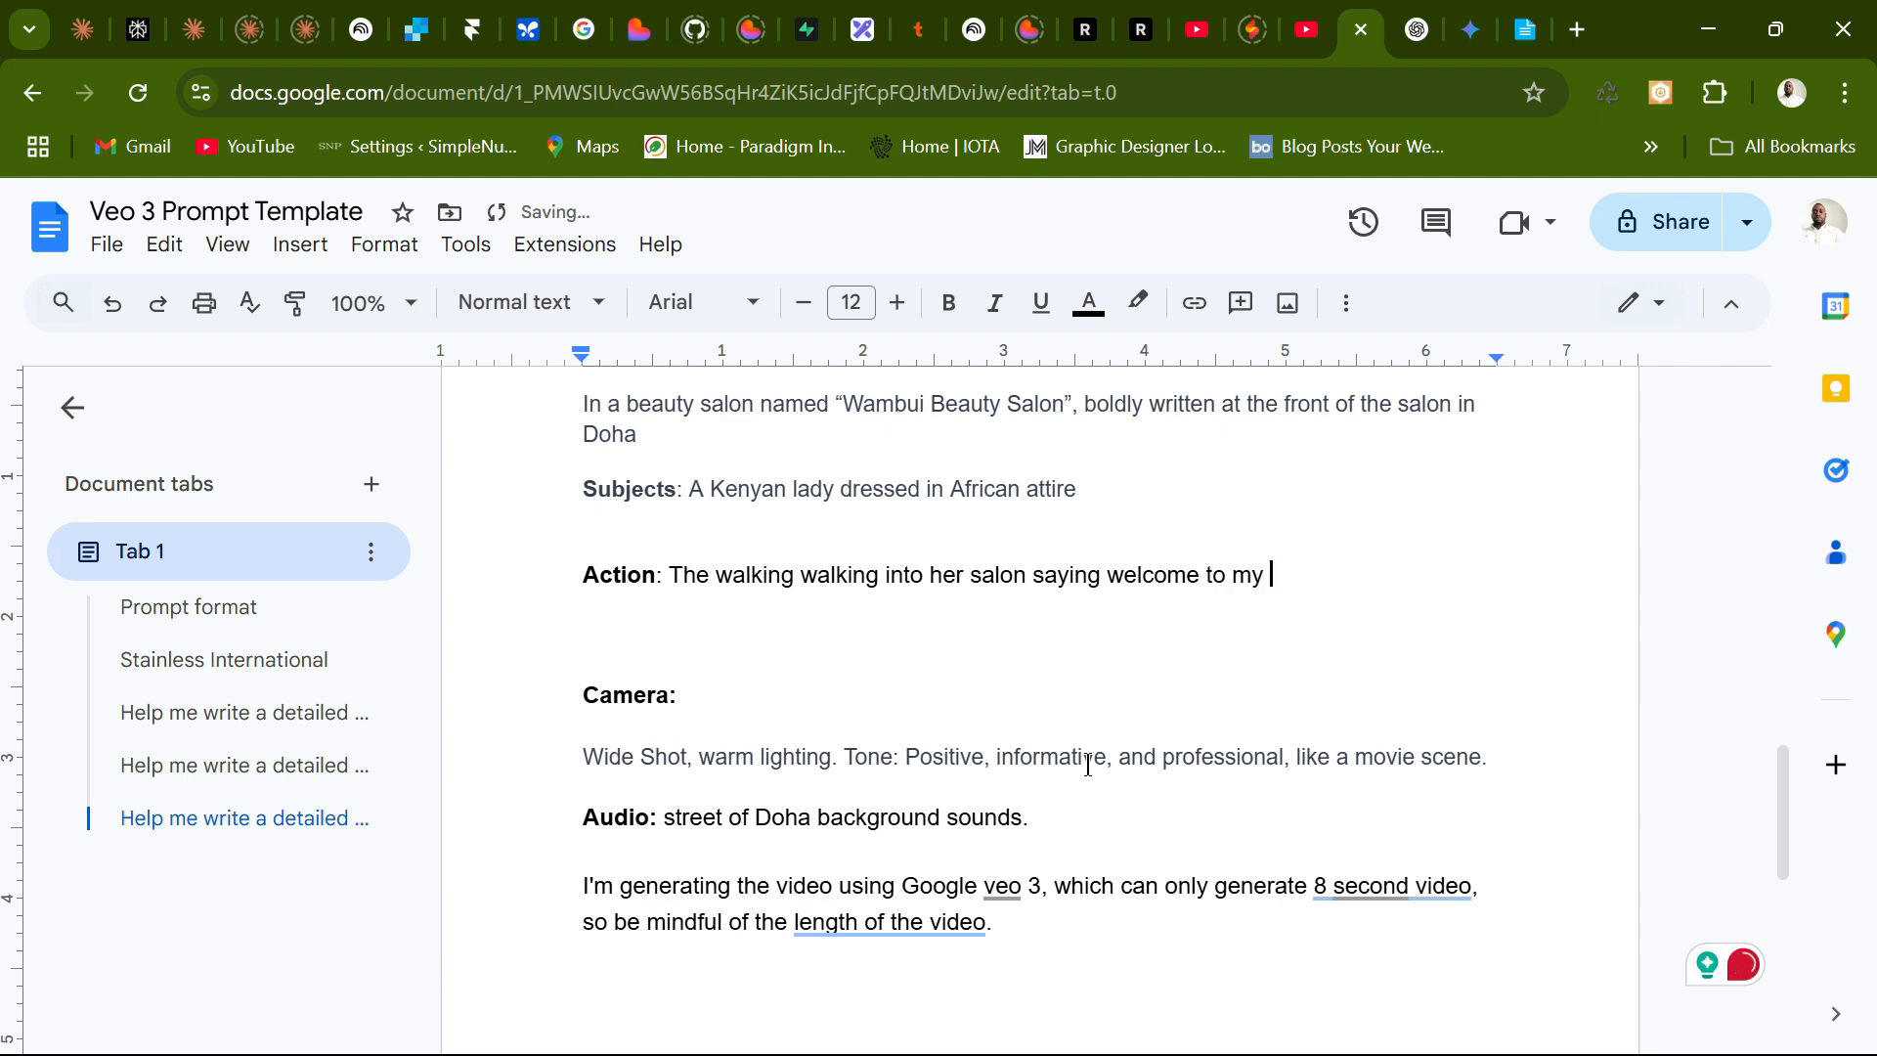
{"action": "type", "text": " salon"}
{"action": "key", "text": "BackSpace"}
{"action": "key", "text": "BackSpace"}
{"action": "key", "text": "BackSpace"}
{"action": "key", "text": "BackSpace"}
{"action": "key", "text": "BackSpace"}
{"action": "key", "text": "BackSpace"}
{"action": "key", "text": "BackSpace"}
{"action": "key", "text": "BackSpace"}
{"action": "key", "text": "BackSpace"}
{"action": "key", "text": "BackSpace"}
{"action": "key", "text": "BackSpace"}
{"action": "key", "text": "BackSpace"}
{"action": "key", "text": "BackSpace"}
{"action": "key", "text": "BackSpace"}
{"action": "key", "text": "BackSpace"}
{"action": "key", "text": "BackSpace"}
{"action": "key", "text": "BackSpace"}
{"action": "key", "text": "BackSpace"}
{"action": "key", "text": "BackSpace"}
{"action": "key", "text": "BackSpace"}
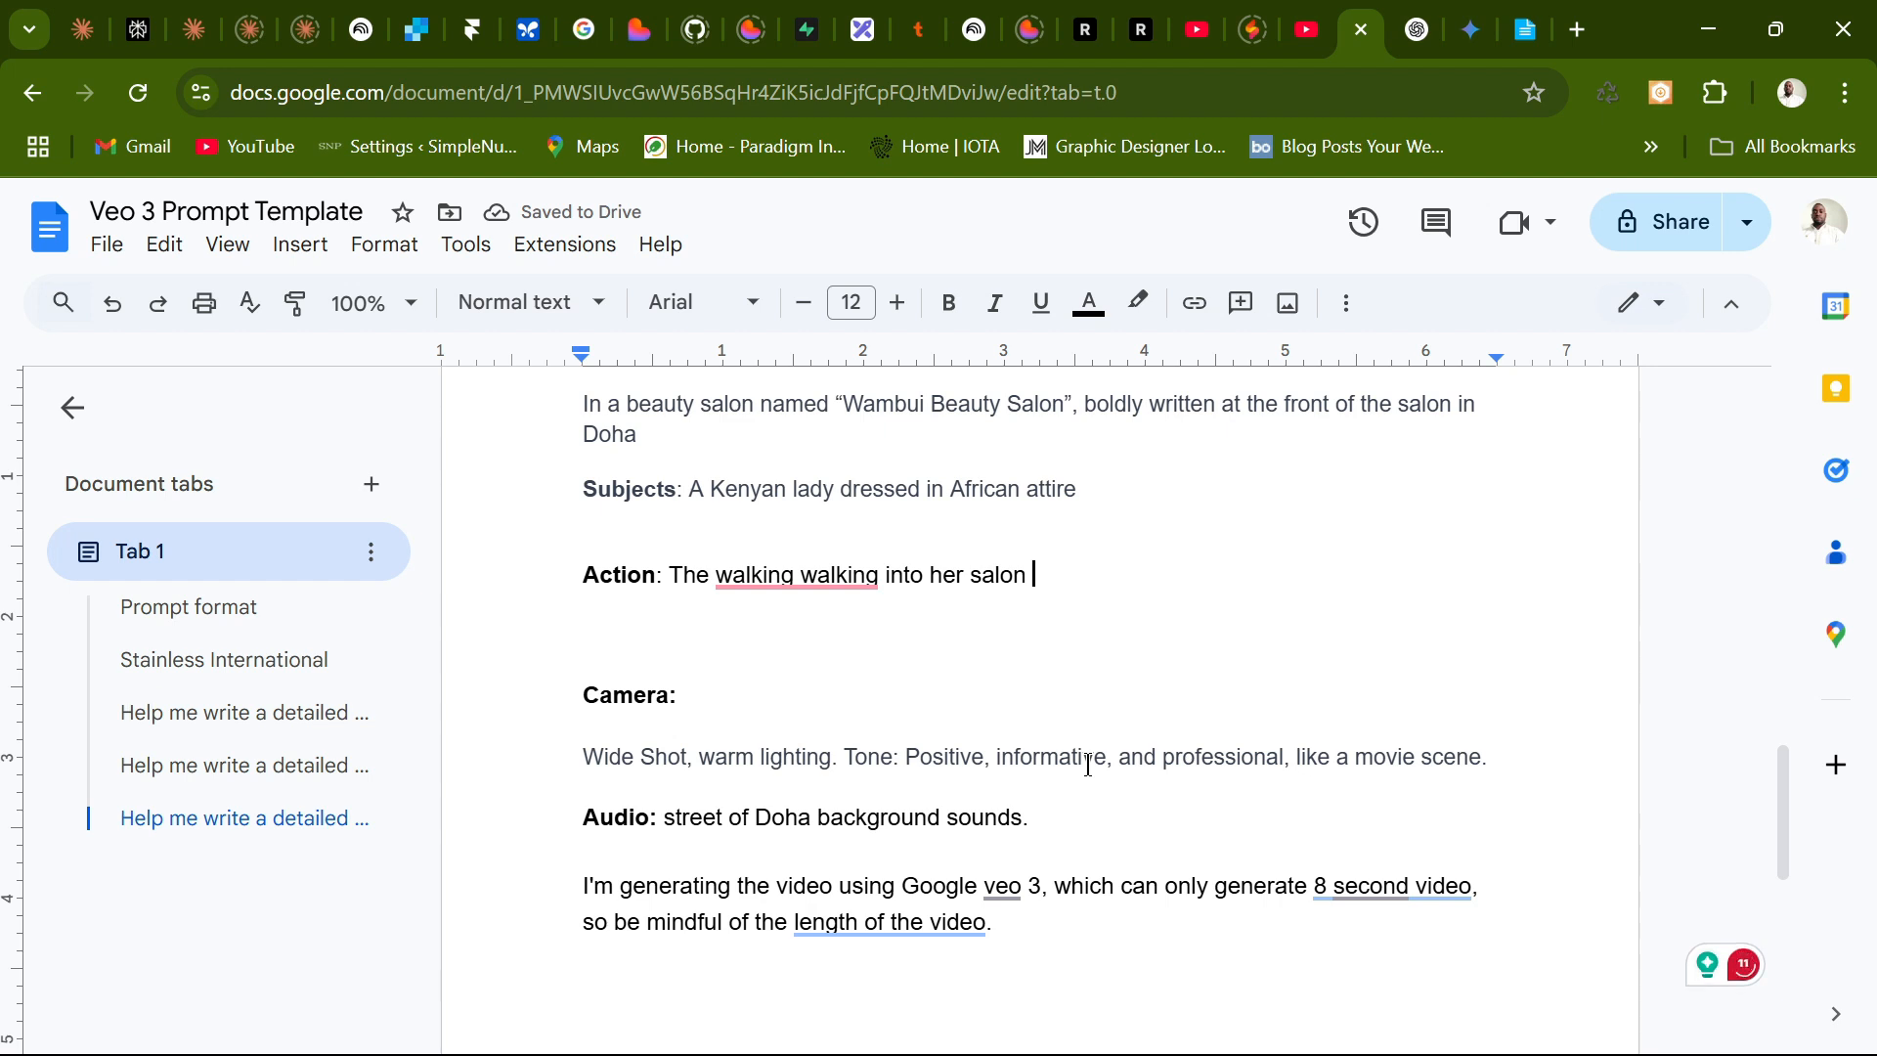
Remove the duplicate "walking" and insert "lady" so the Action line reads "The lady walking into her salon".
{"action": "mouse_move", "coordinate": [797, 577]}
{"action": "left_click", "coordinate": [838, 653]}
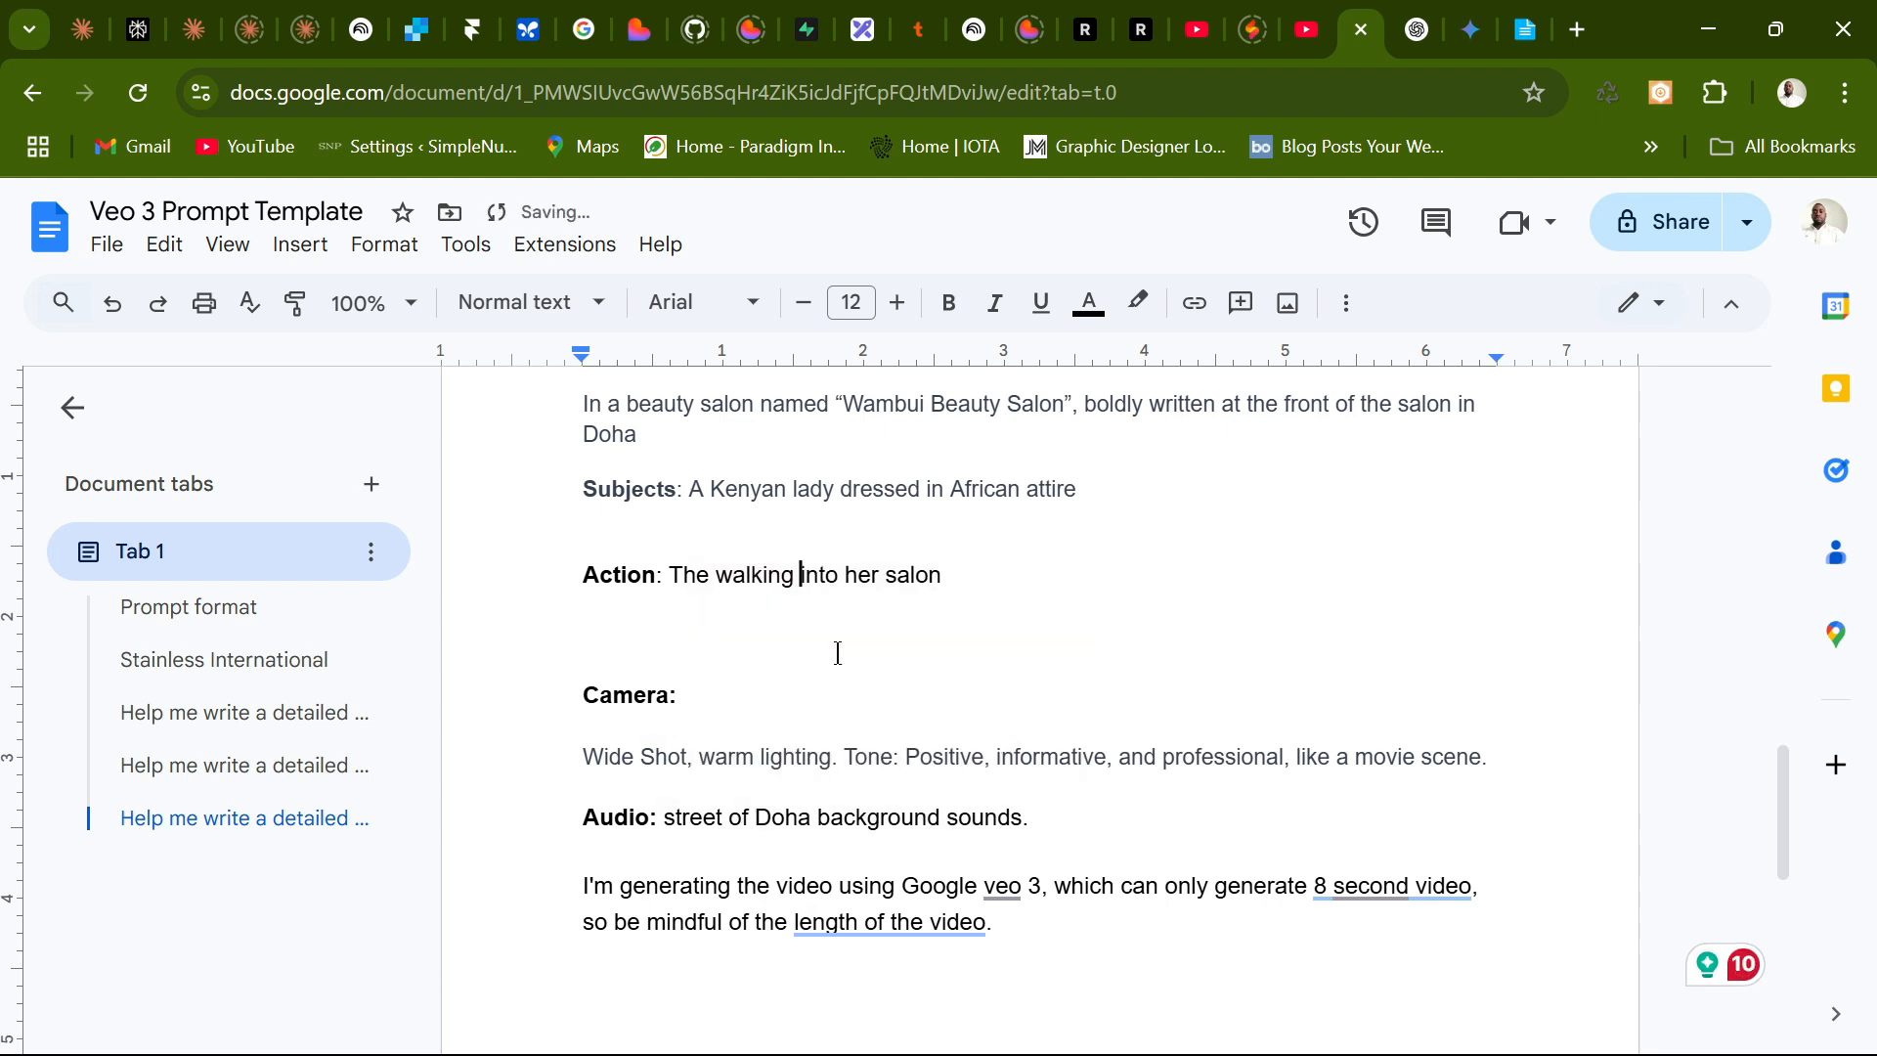
{"action": "left_click", "coordinate": [946, 573]}
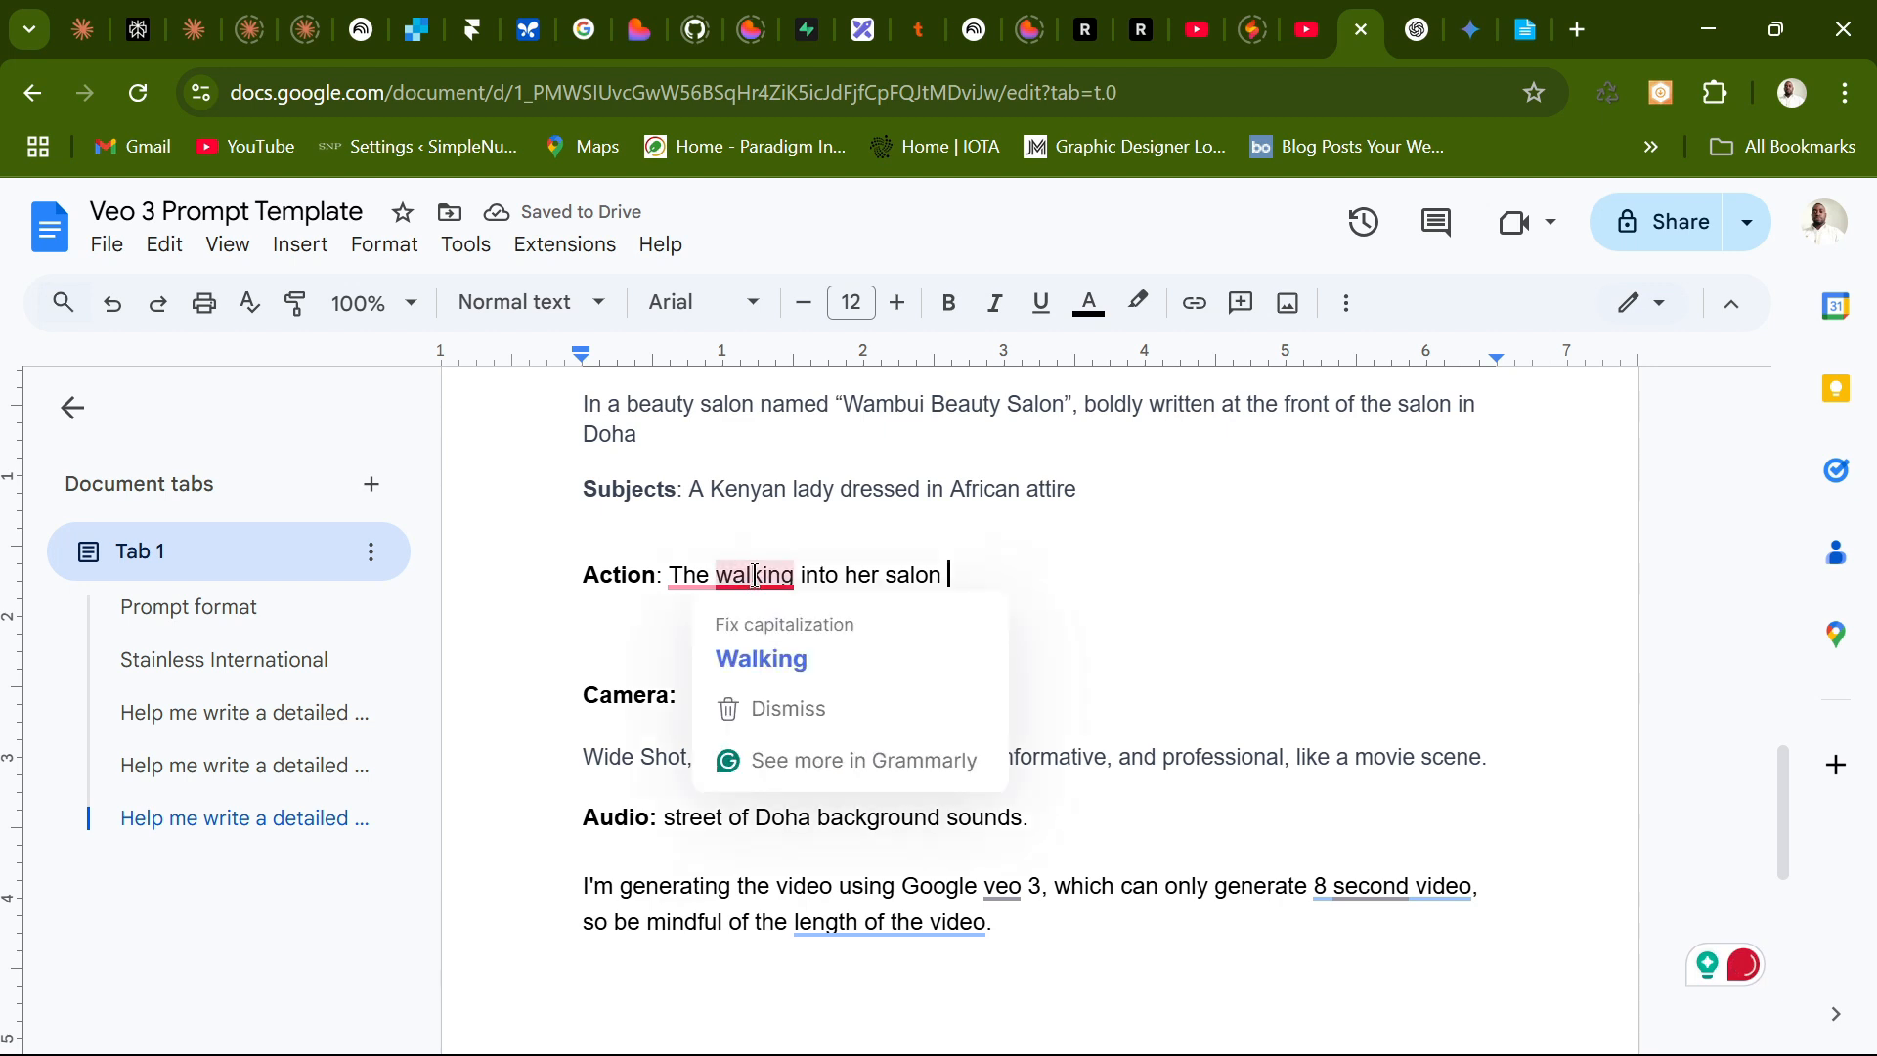
{"action": "left_click", "coordinate": [707, 583]}
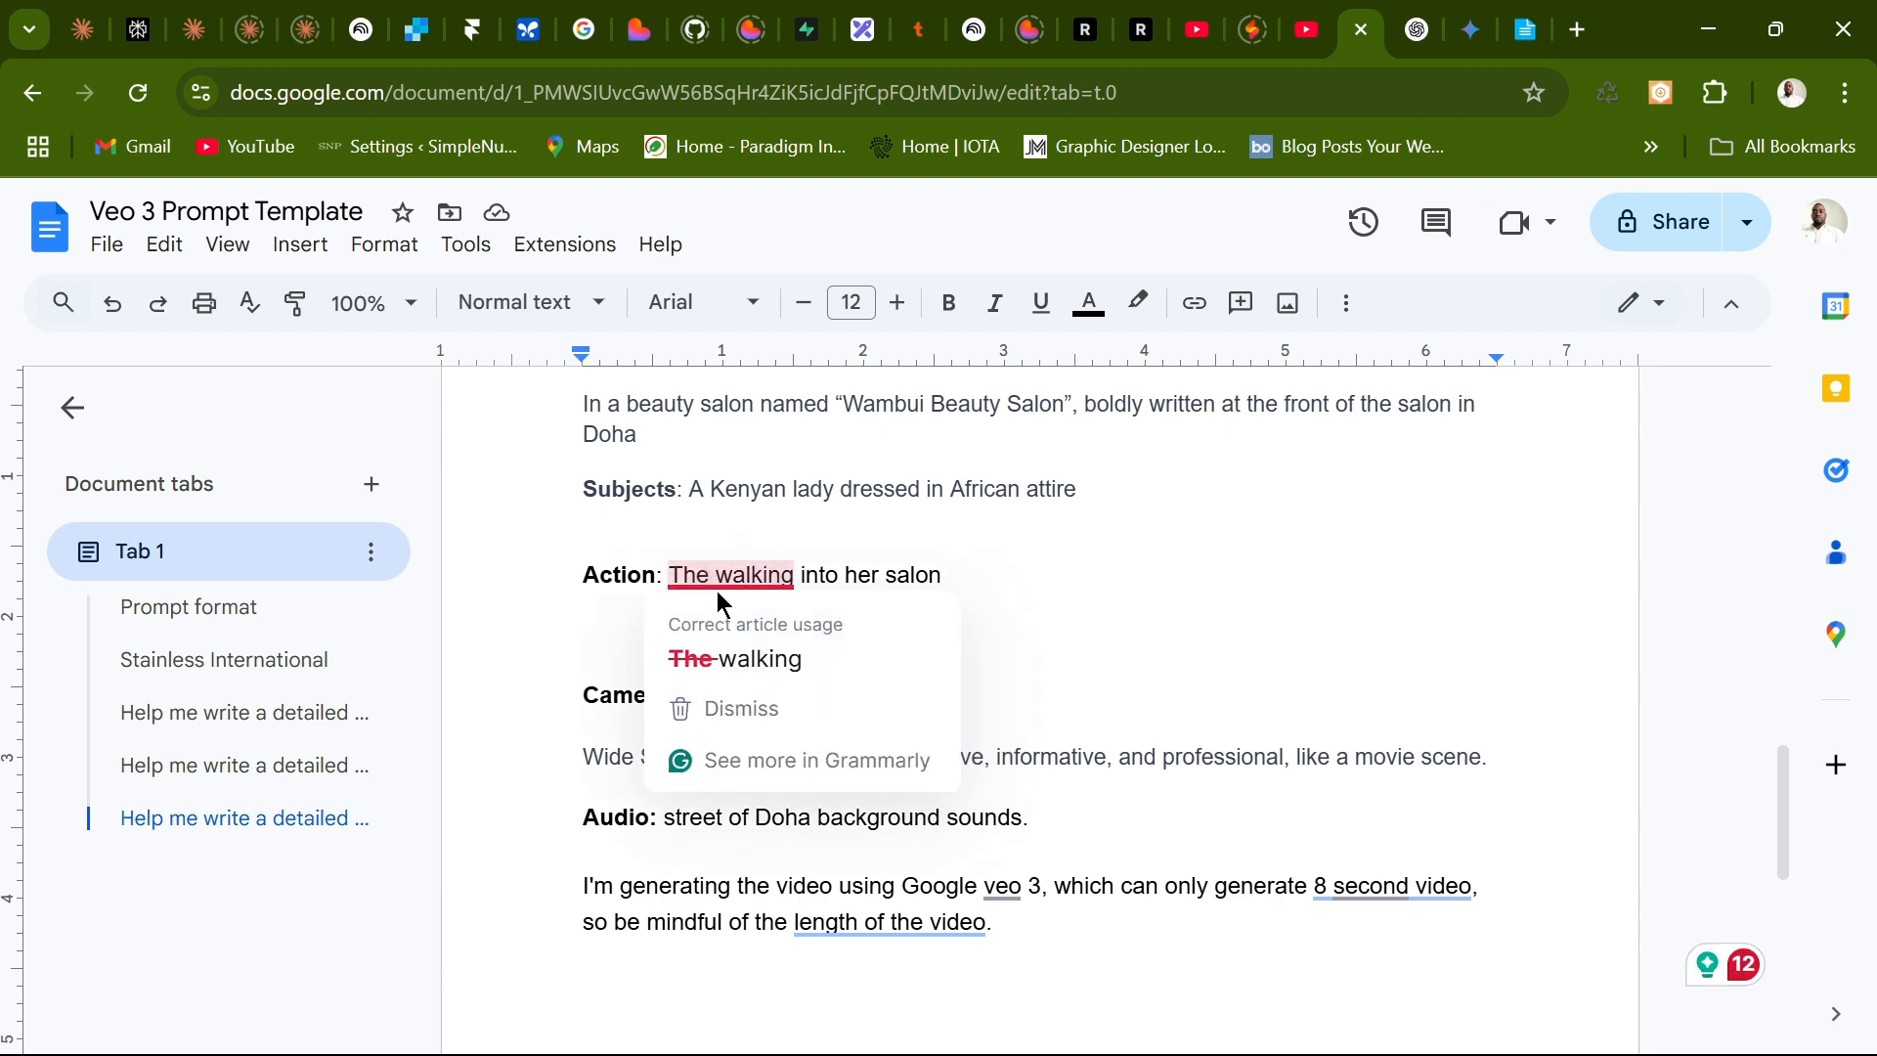
{"action": "type", "text": "laf"}
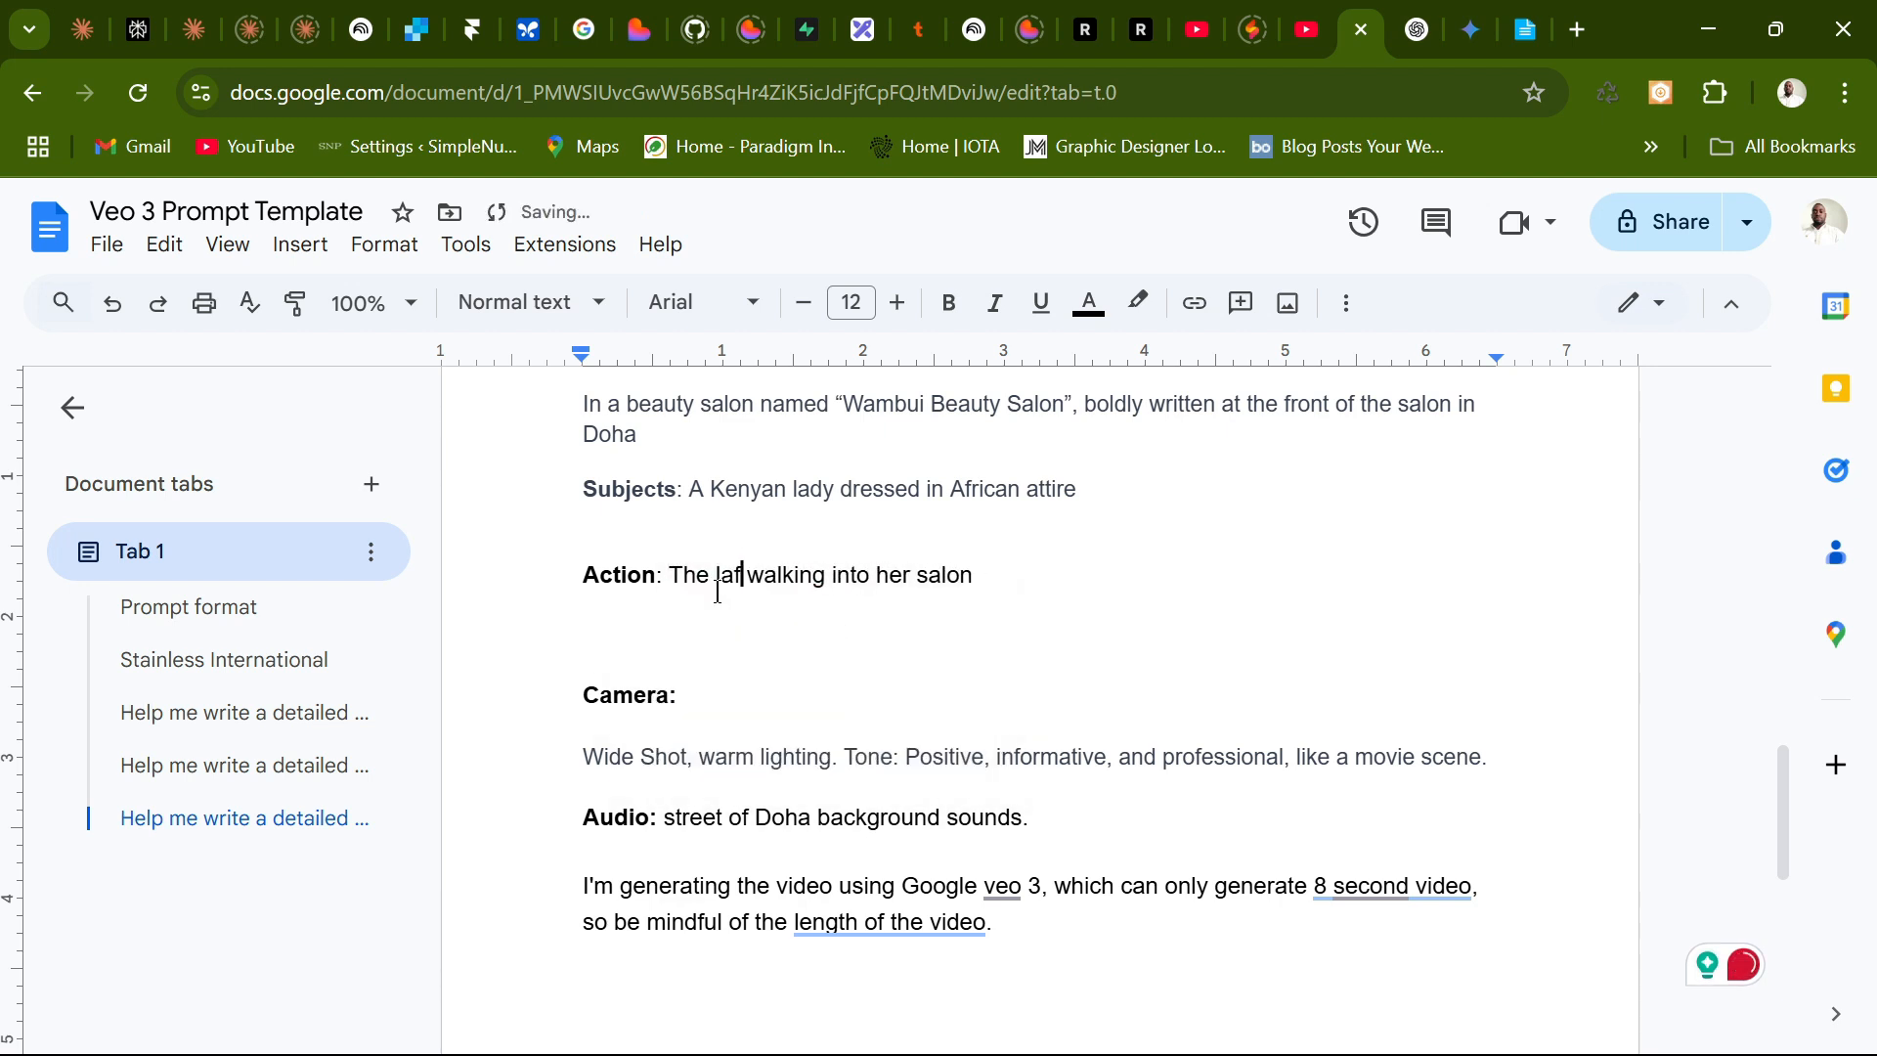
{"action": "key", "text": "BackSpace"}
{"action": "type", "text": "dy"}
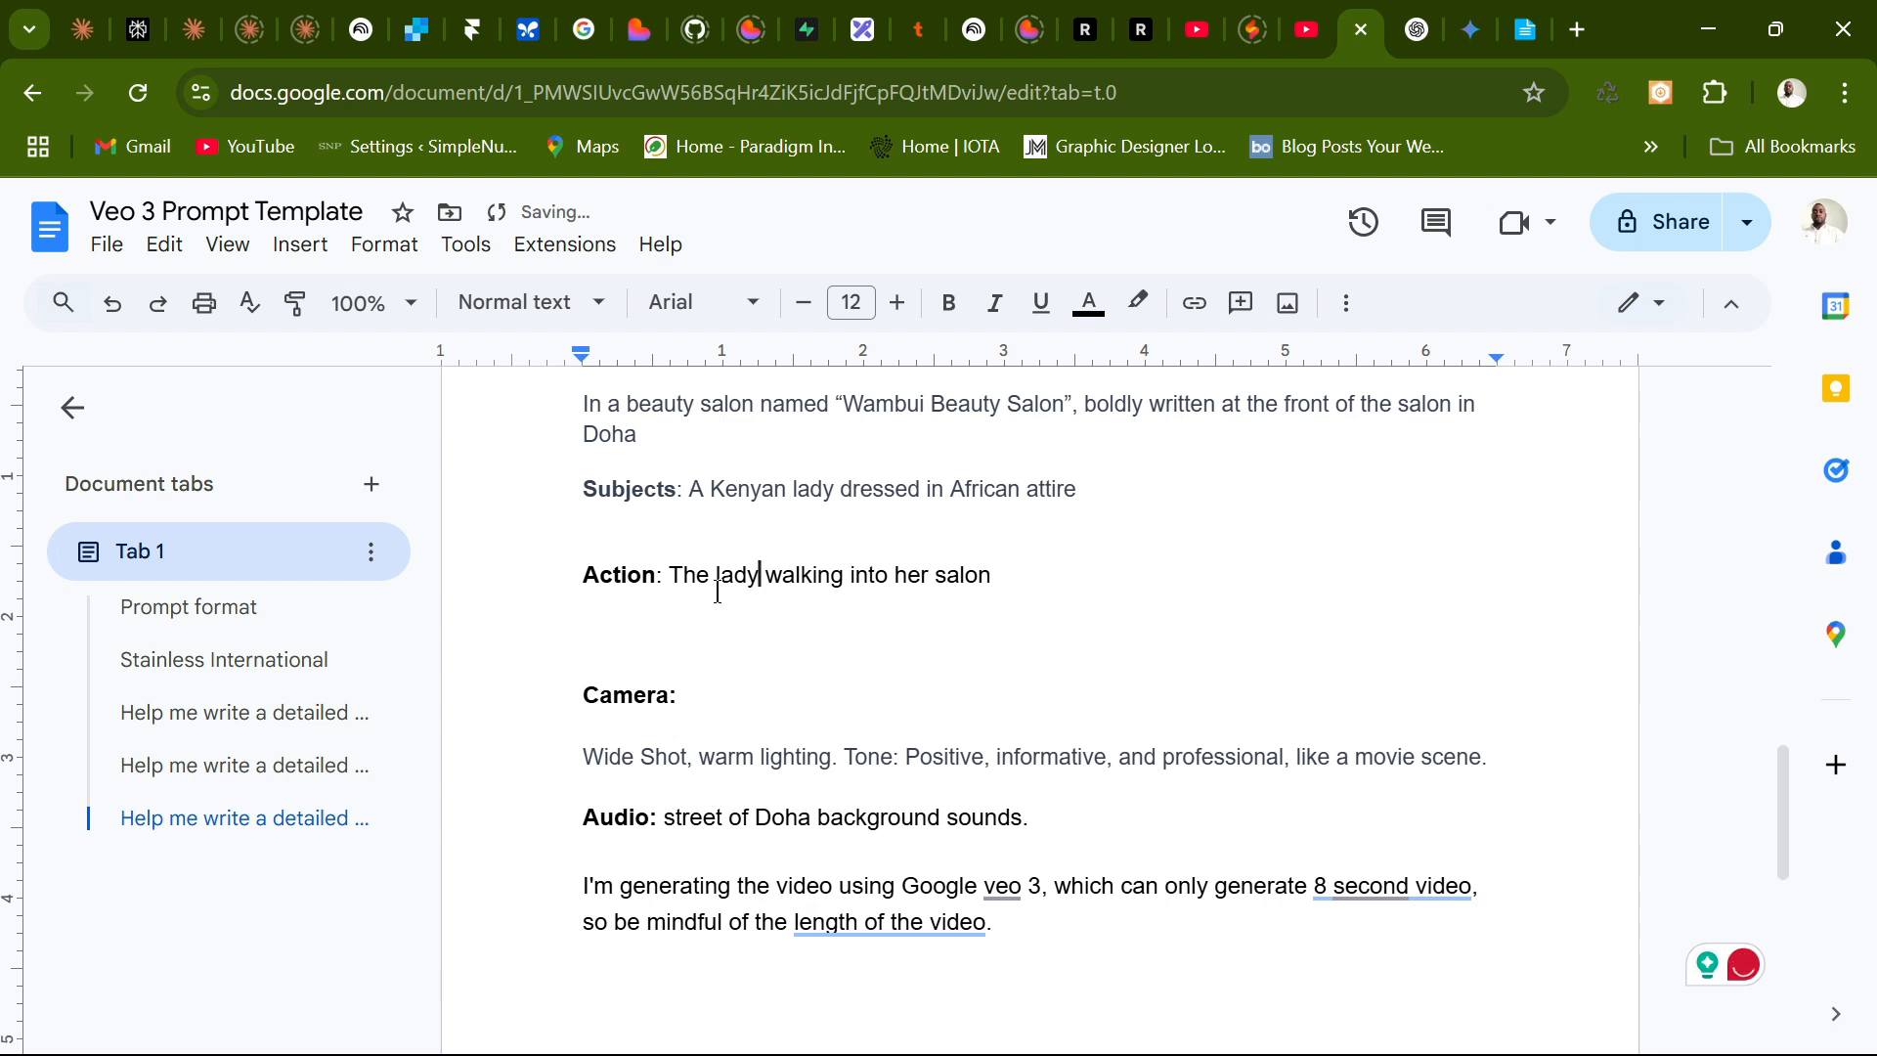
Extend the Action line after "her salon" with "said" and an opening quotation mark, without "and" before it.
{"action": "key", "text": "Right"}
{"action": "key", "text": "Right"}
{"action": "key", "text": "Right"}
{"action": "key", "text": "Right"}
{"action": "key", "text": "Right"}
{"action": "key", "text": "Right"}
{"action": "key", "text": "Right"}
{"action": "key", "text": "Right"}
{"action": "key", "text": "Right"}
{"action": "key", "text": "Right"}
{"action": "key", "text": "Right"}
{"action": "key", "text": "Right"}
{"action": "key", "text": "Right"}
{"action": "key", "text": "Right"}
{"action": "key", "text": "Right"}
{"action": "key", "text": "Right"}
{"action": "key", "text": "Right"}
{"action": "key", "text": "Right"}
{"action": "key", "text": "Right"}
{"action": "key", "text": "Right"}
{"action": "type", "text": "and said"}
{"action": "type", "text": " \"\""}
{"action": "key", "text": "Left"}
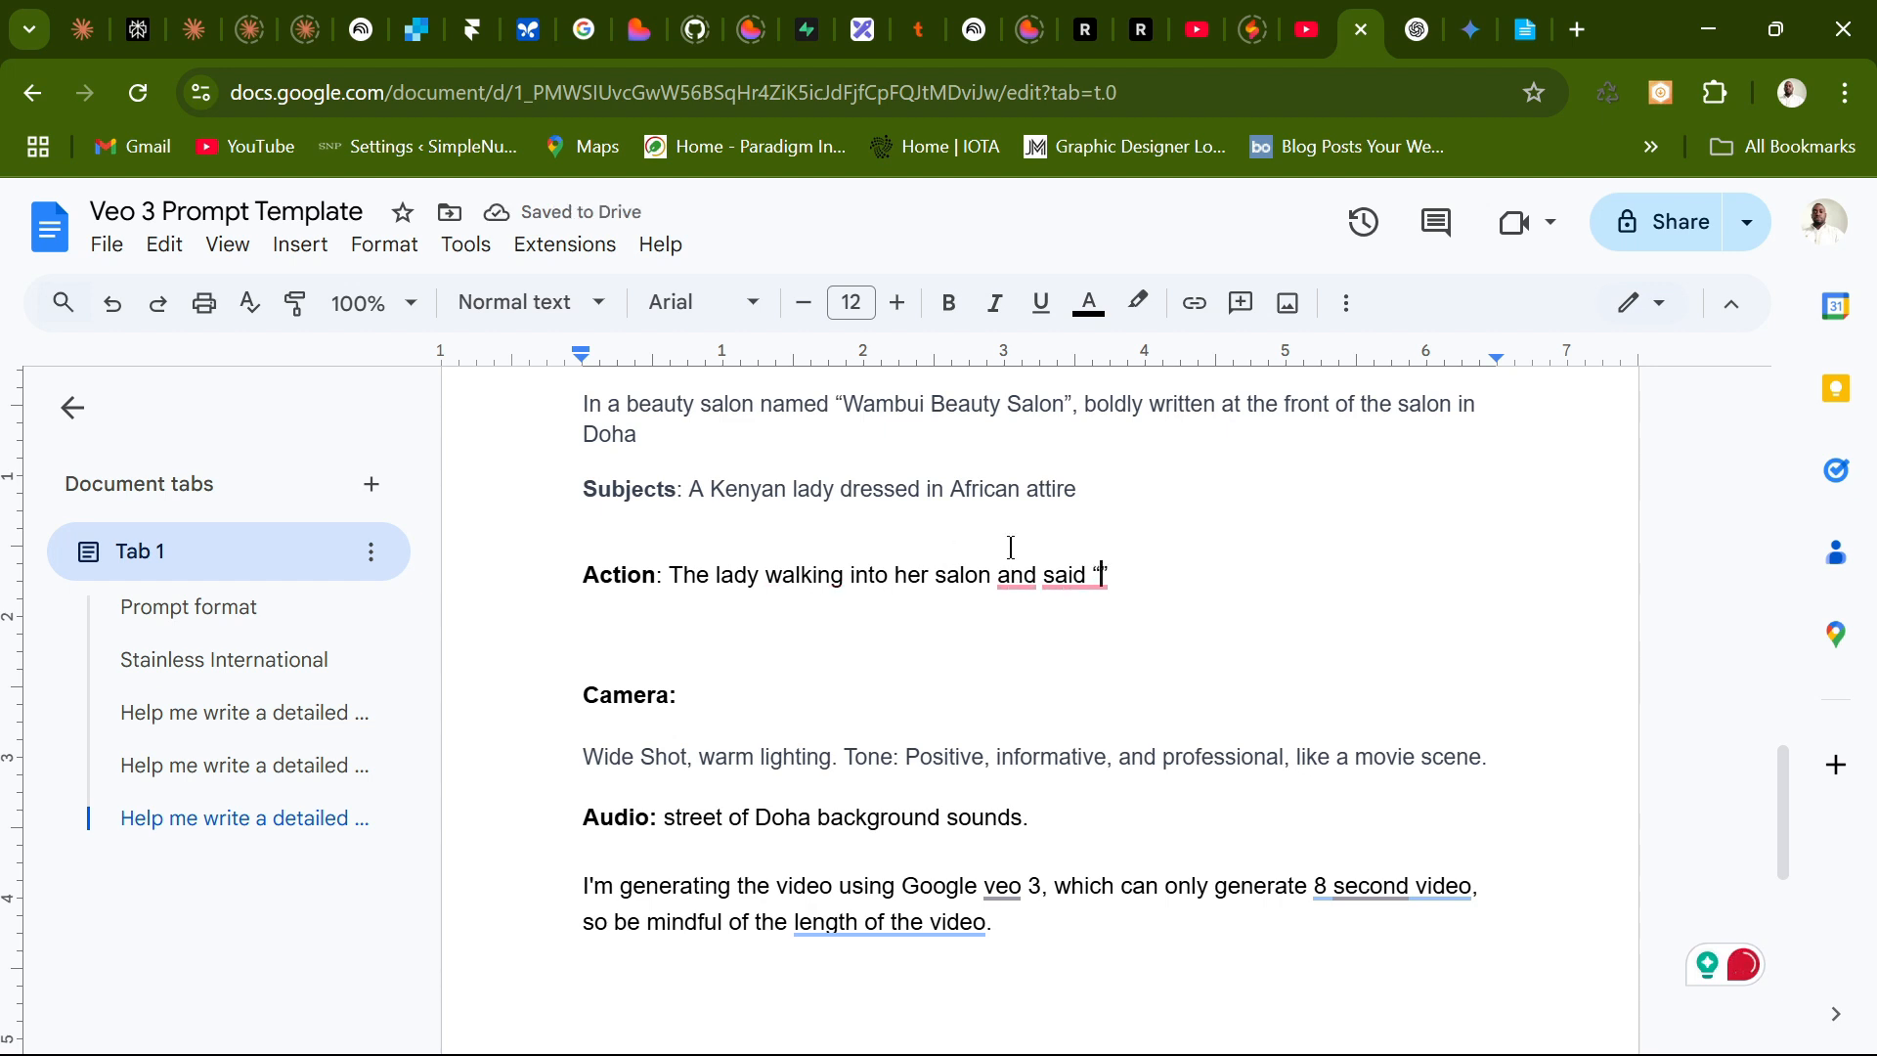
{"action": "mouse_move", "coordinate": [1047, 569]}
{"action": "left_click", "coordinate": [1063, 675]}
{"action": "mouse_move", "coordinate": [1016, 577]}
{"action": "left_click", "coordinate": [1018, 657]}
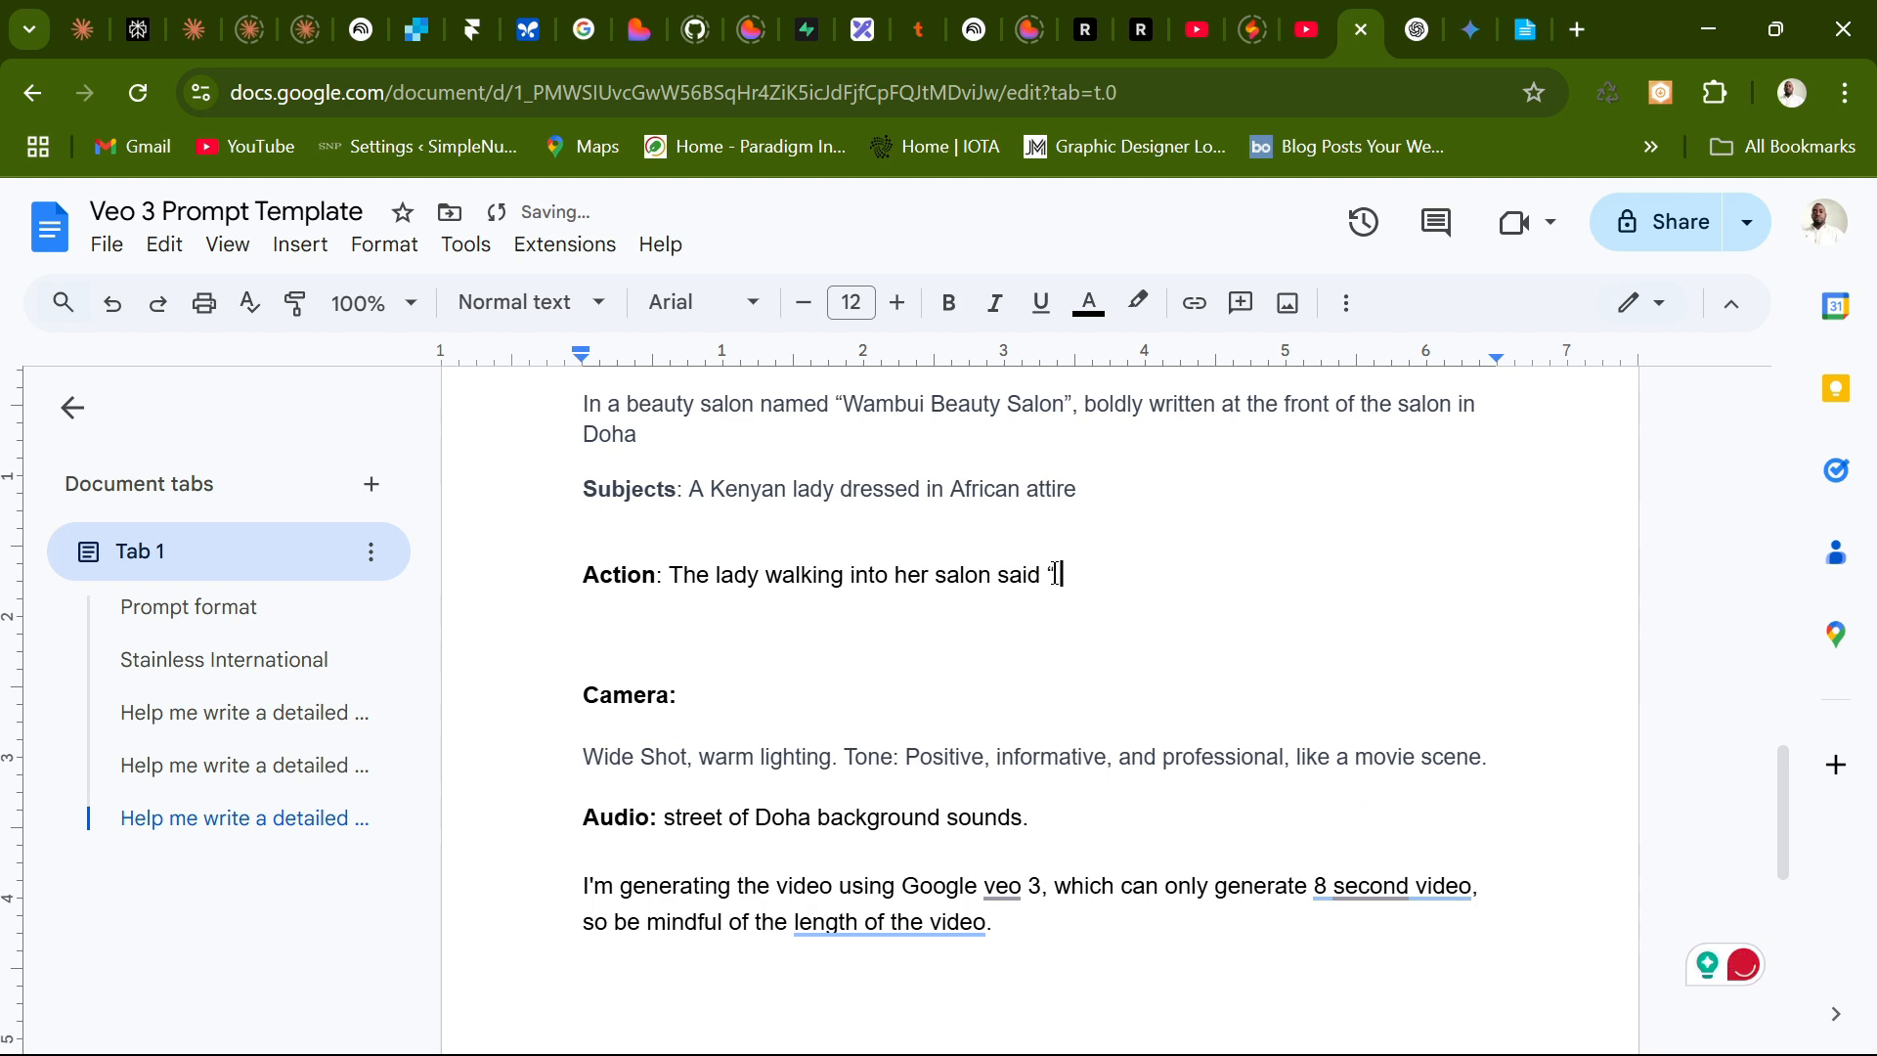
Write the lady's quoted greeting "Welcome to the best african beauty salon in Doha" after "said", with a capital W and closing quotation mark.
{"action": "type", "text": "welcome to the "}
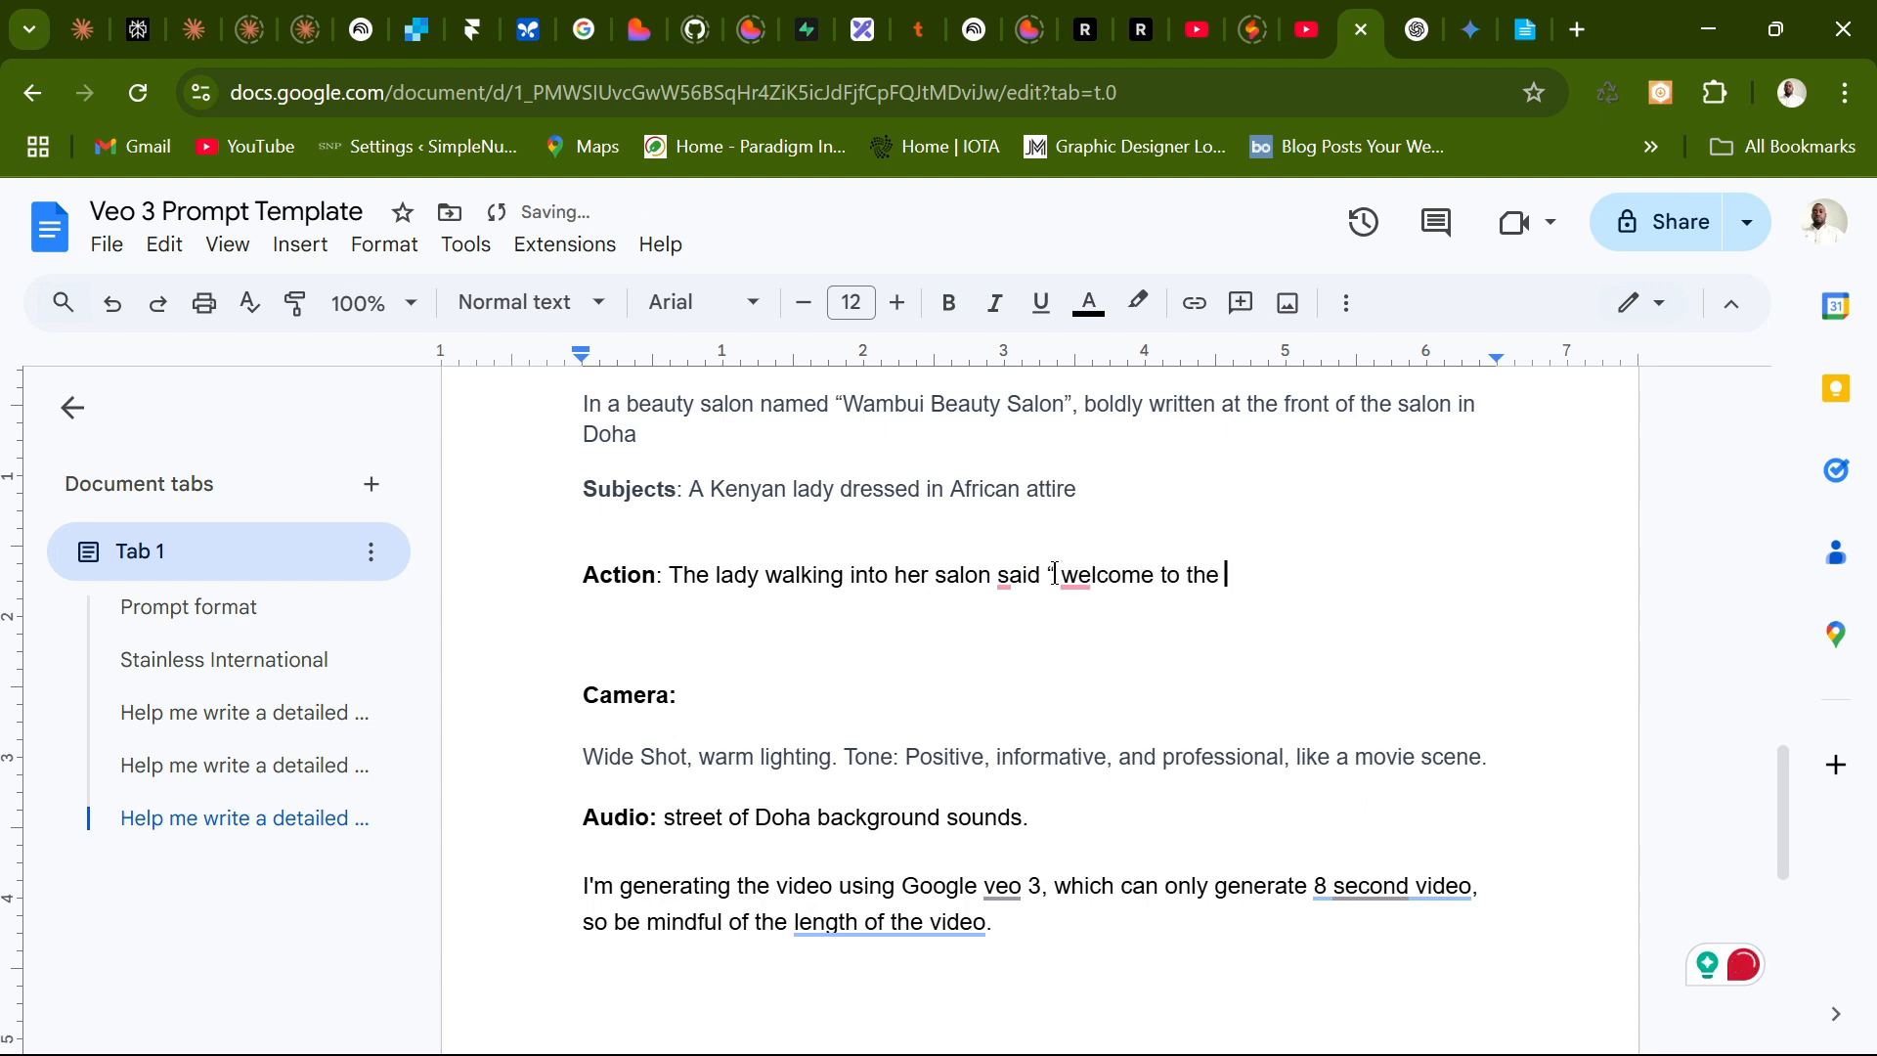
{"action": "type", "text": "best afri"}
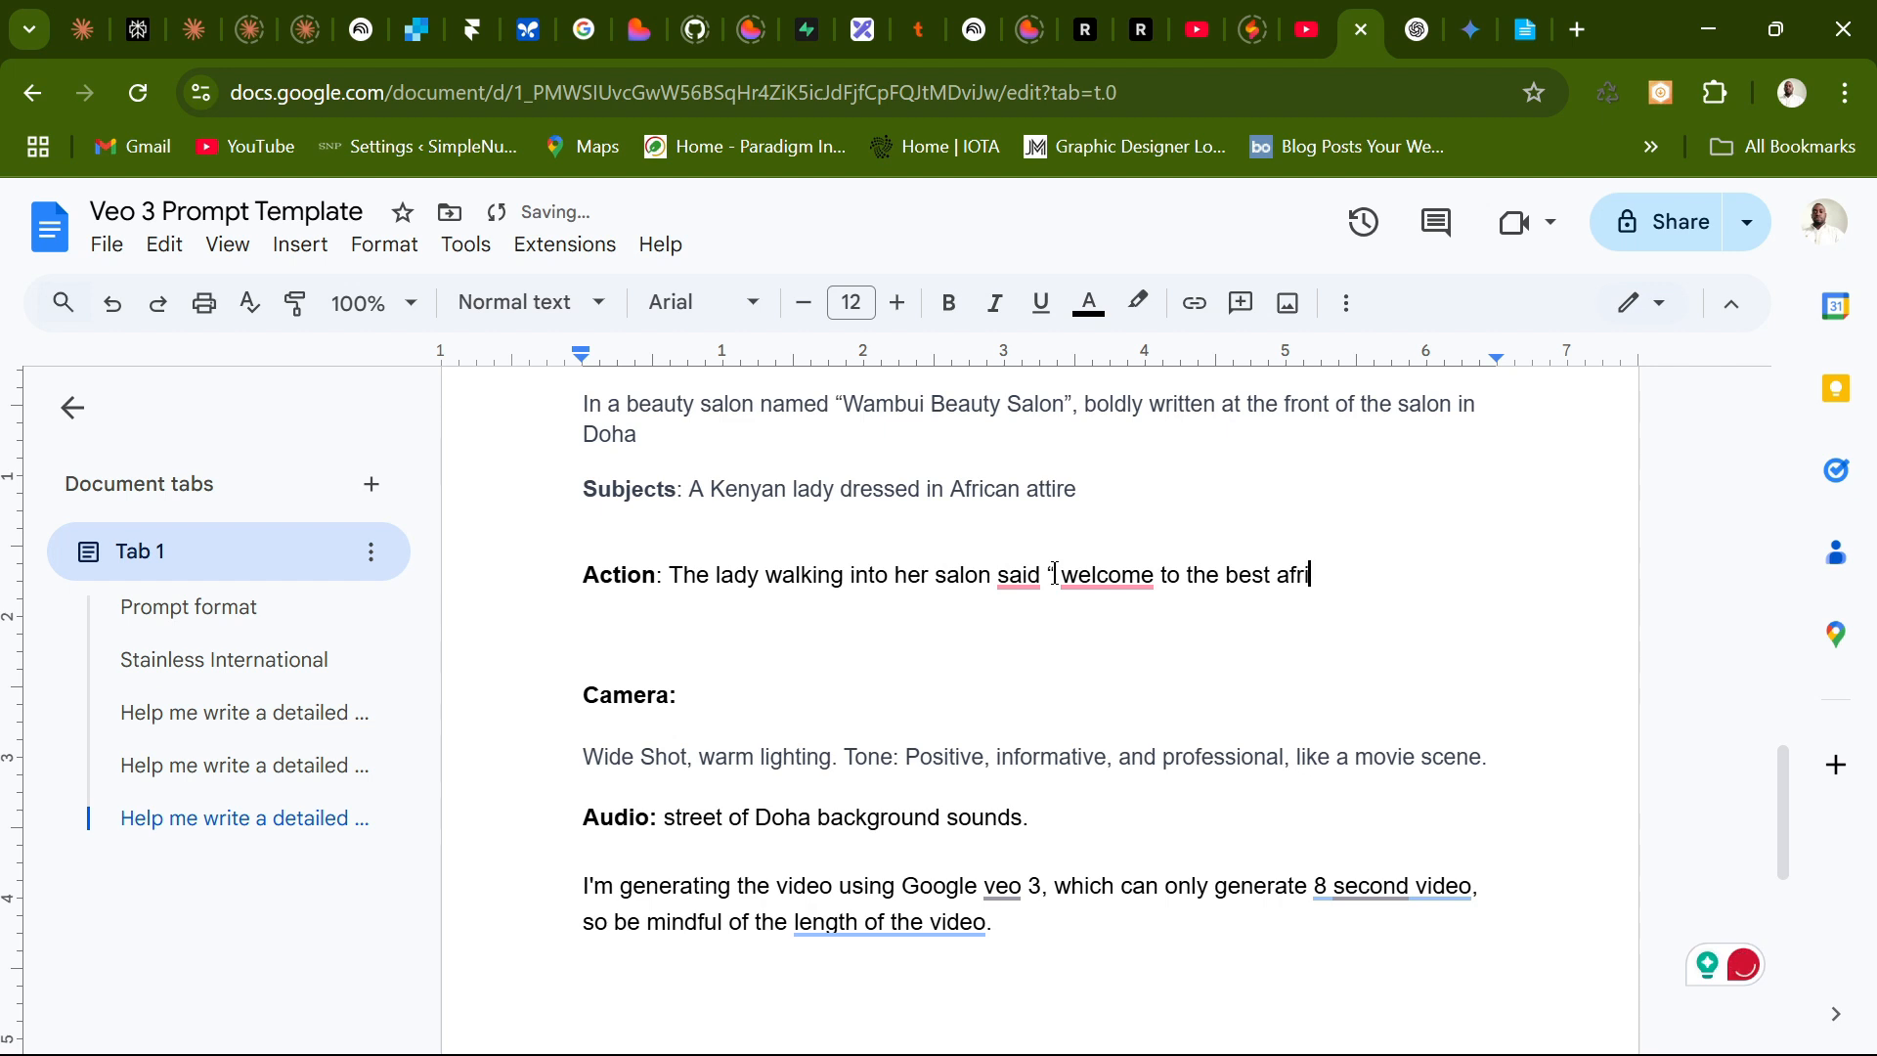
{"action": "type", "text": "can salon"}
{"action": "key", "text": "BackSpace"}
{"action": "key", "text": "BackSpace"}
{"action": "key", "text": "BackSpace"}
{"action": "key", "text": "BackSpace"}
{"action": "key", "text": "BackSpace"}
{"action": "type", "text": "beauty salon i"}
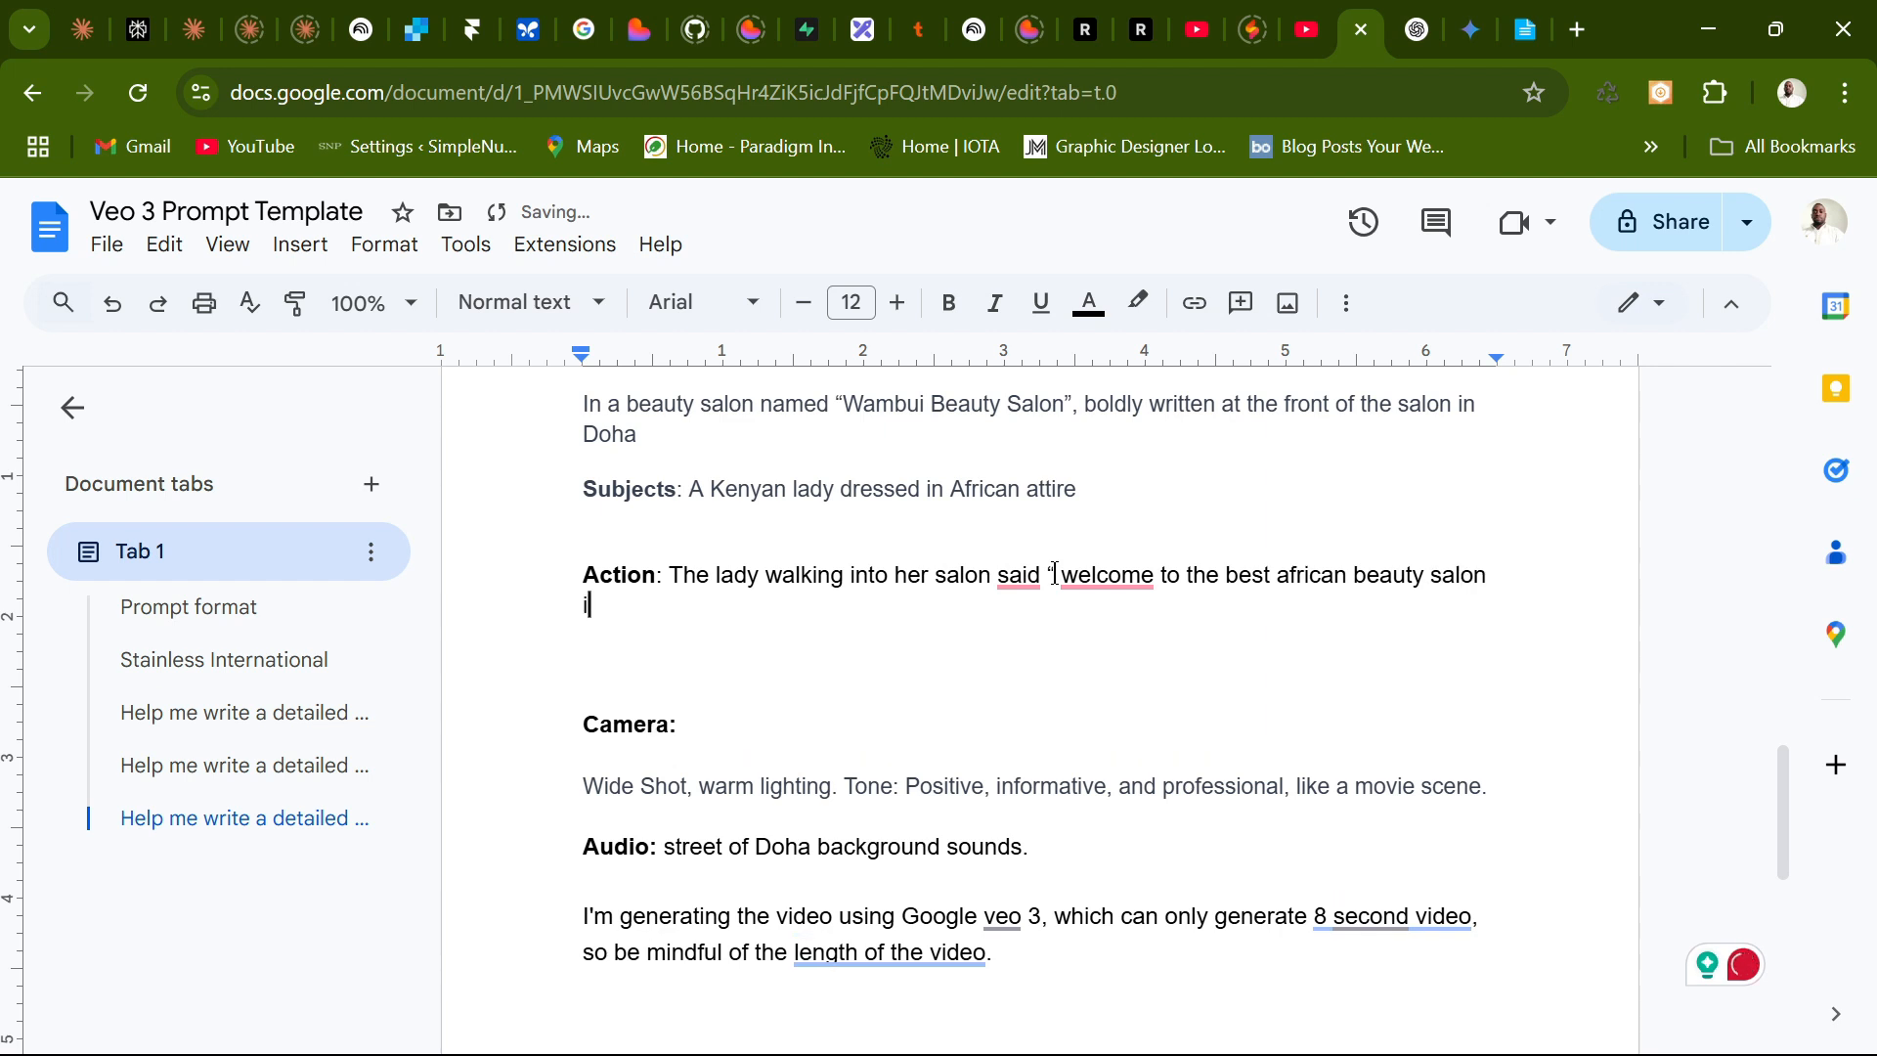
{"action": "type", "text": "n Doha"}
{"action": "type", "text": "\""}
{"action": "mouse_move", "coordinate": [1066, 574]}
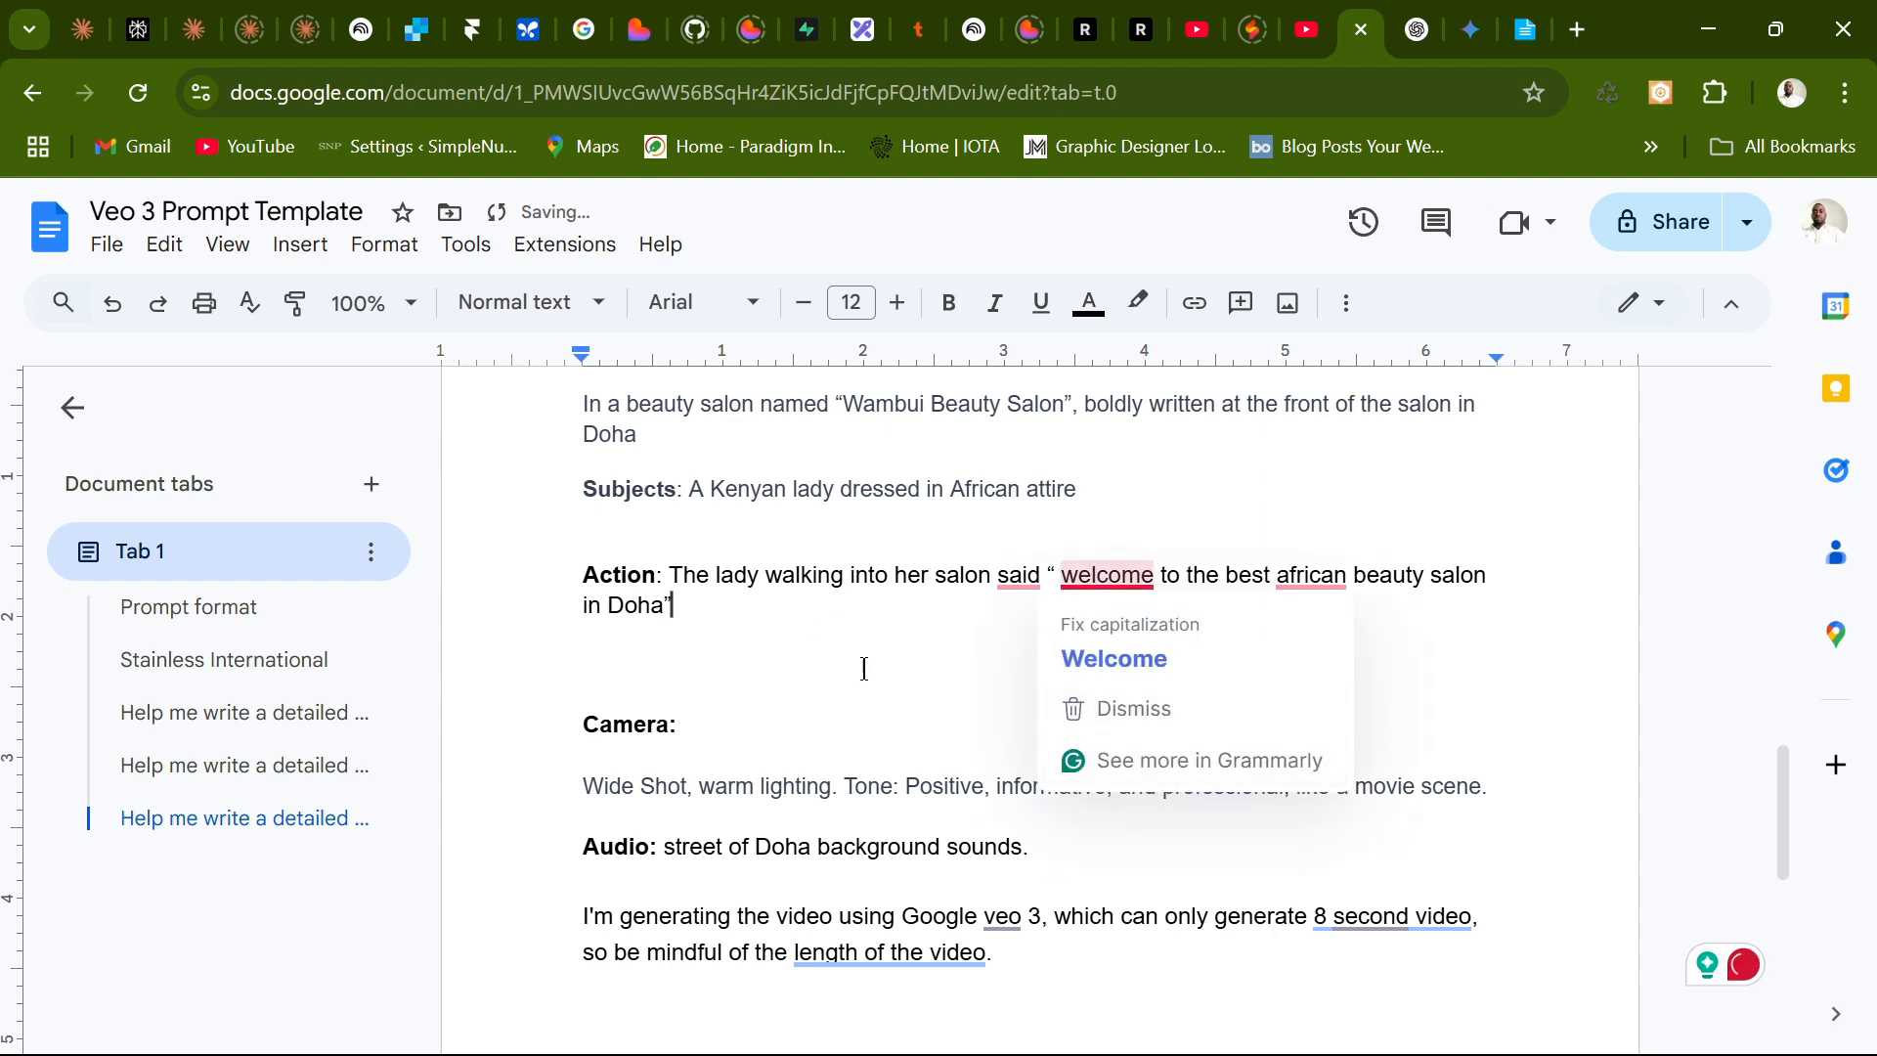
{"action": "left_click", "coordinate": [1116, 660]}
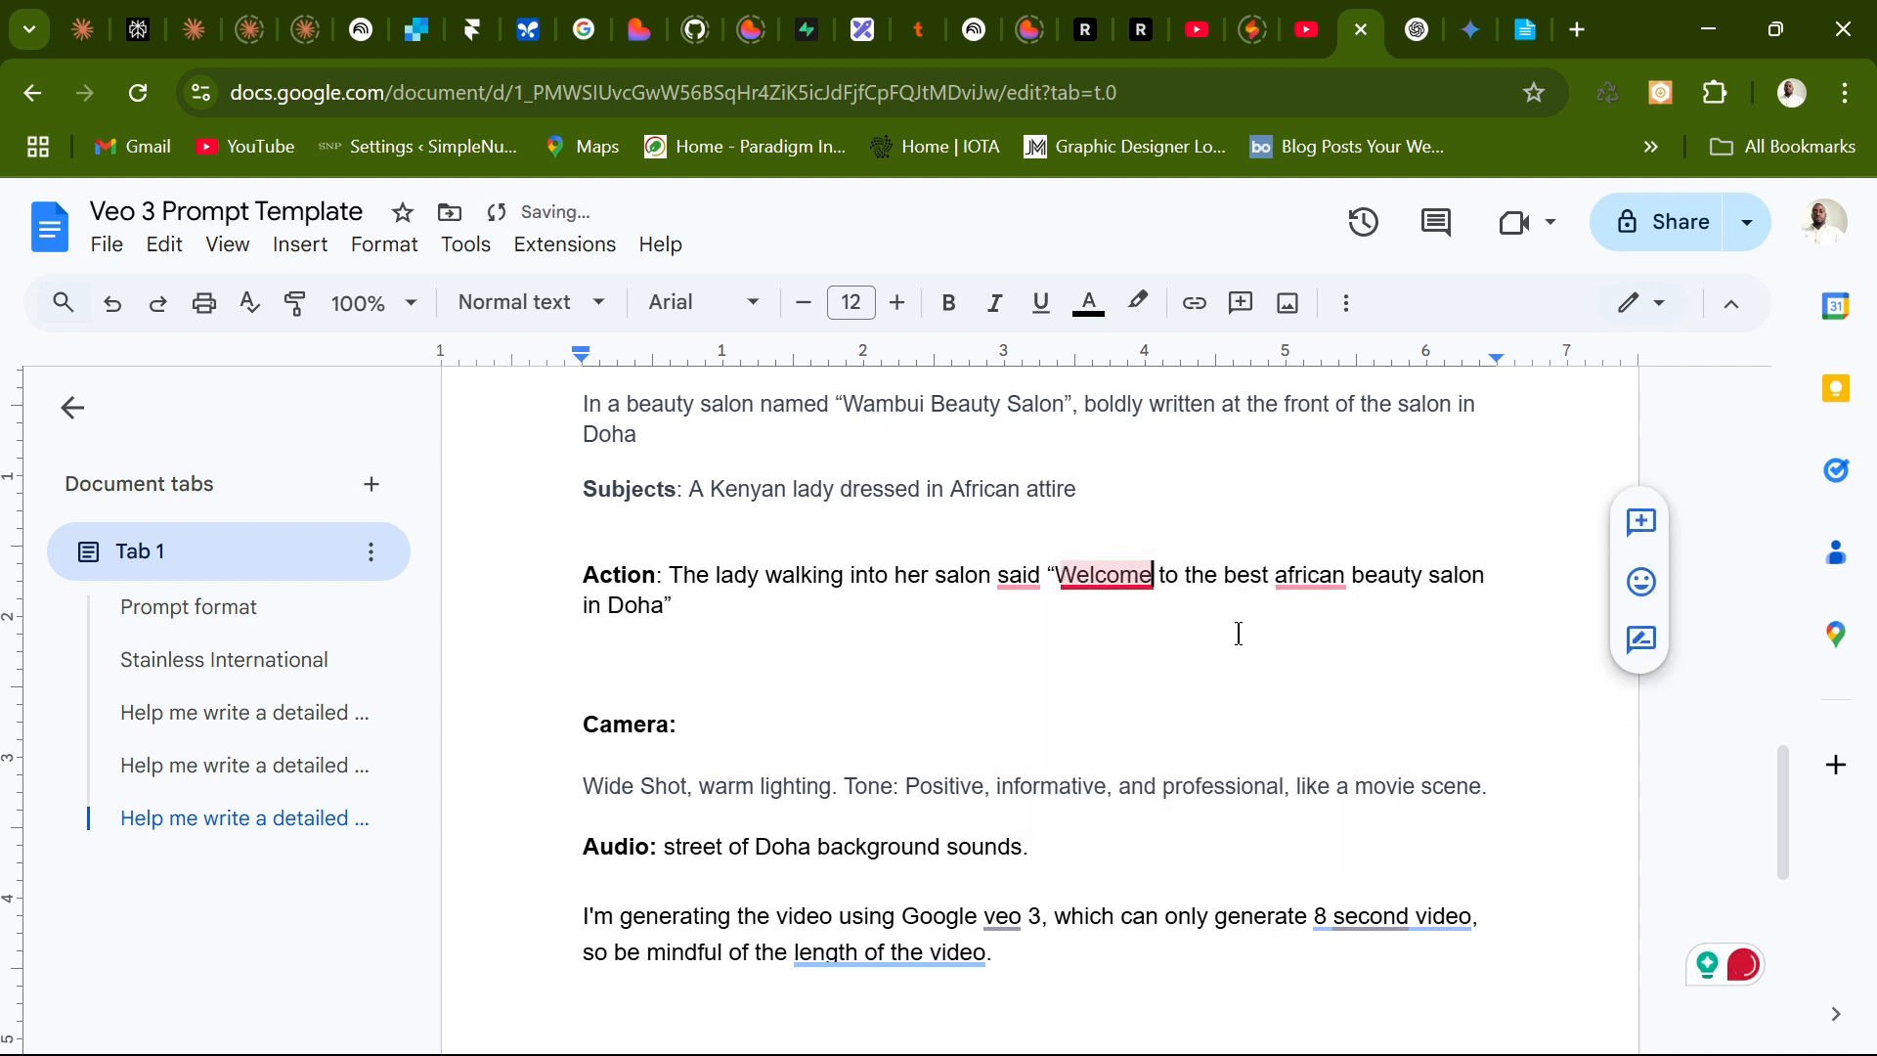
Correct "african" to "African" in the greeting and replace the Audio description with "Sound of ladies in the salon".
{"action": "mouse_move", "coordinate": [1310, 577]}
{"action": "left_click", "coordinate": [1308, 650]}
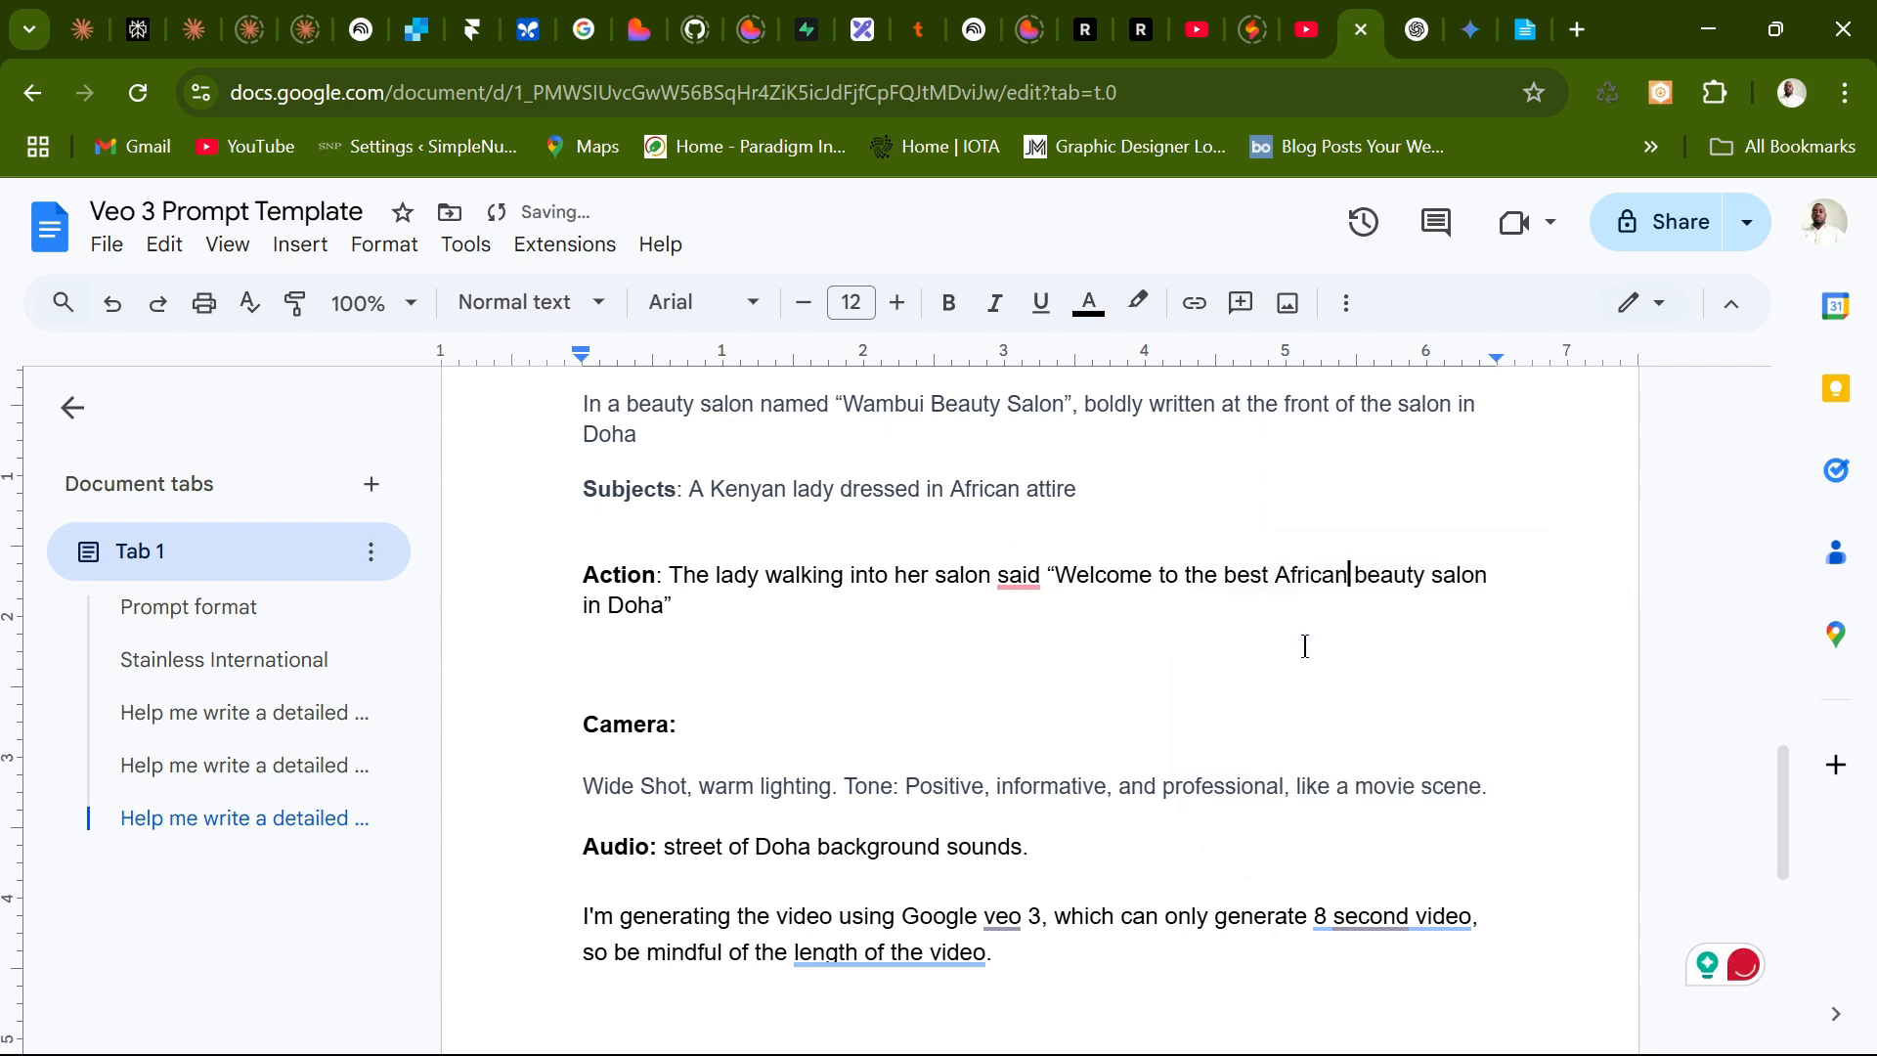
{"action": "scroll", "coordinate": [1096, 824], "scroll_direction": "down", "scroll_amount": 3}
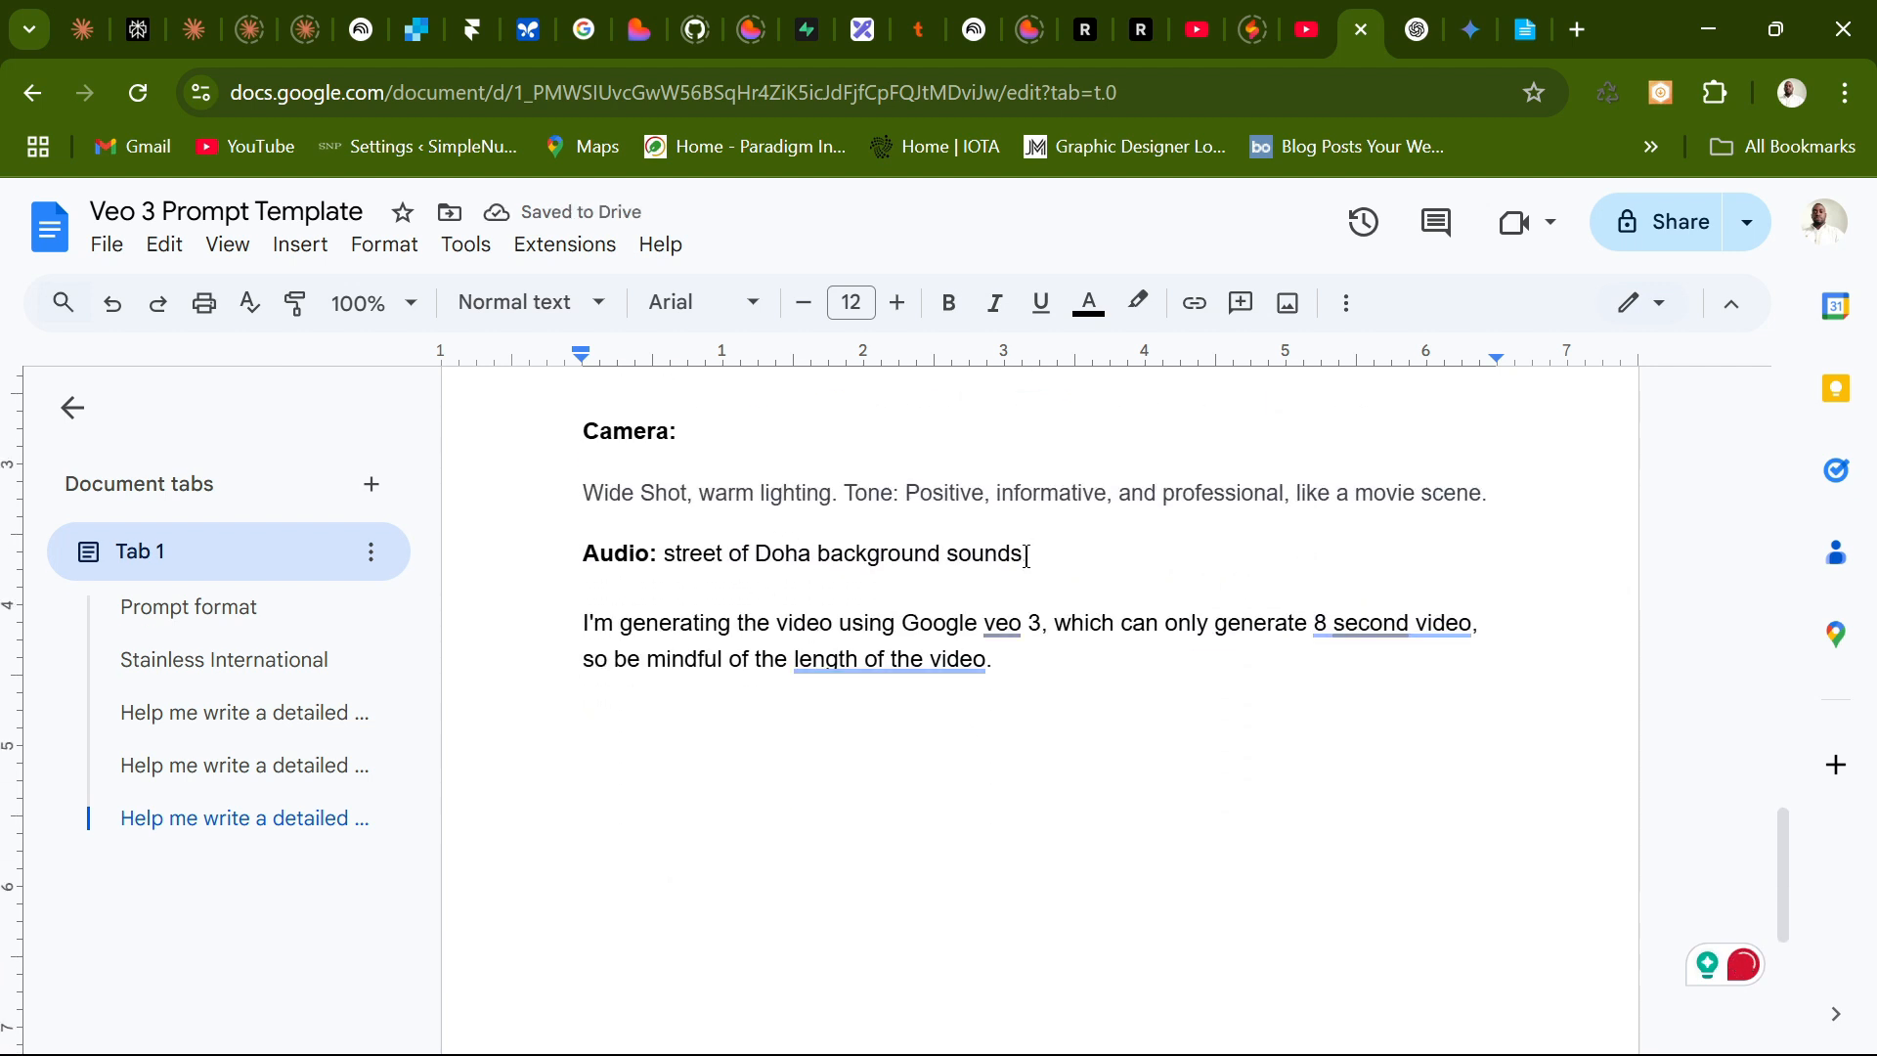
{"action": "left_click_drag", "start_coordinate": [1027, 554], "coordinate": [668, 545]}
{"action": "type", "text": "So"}
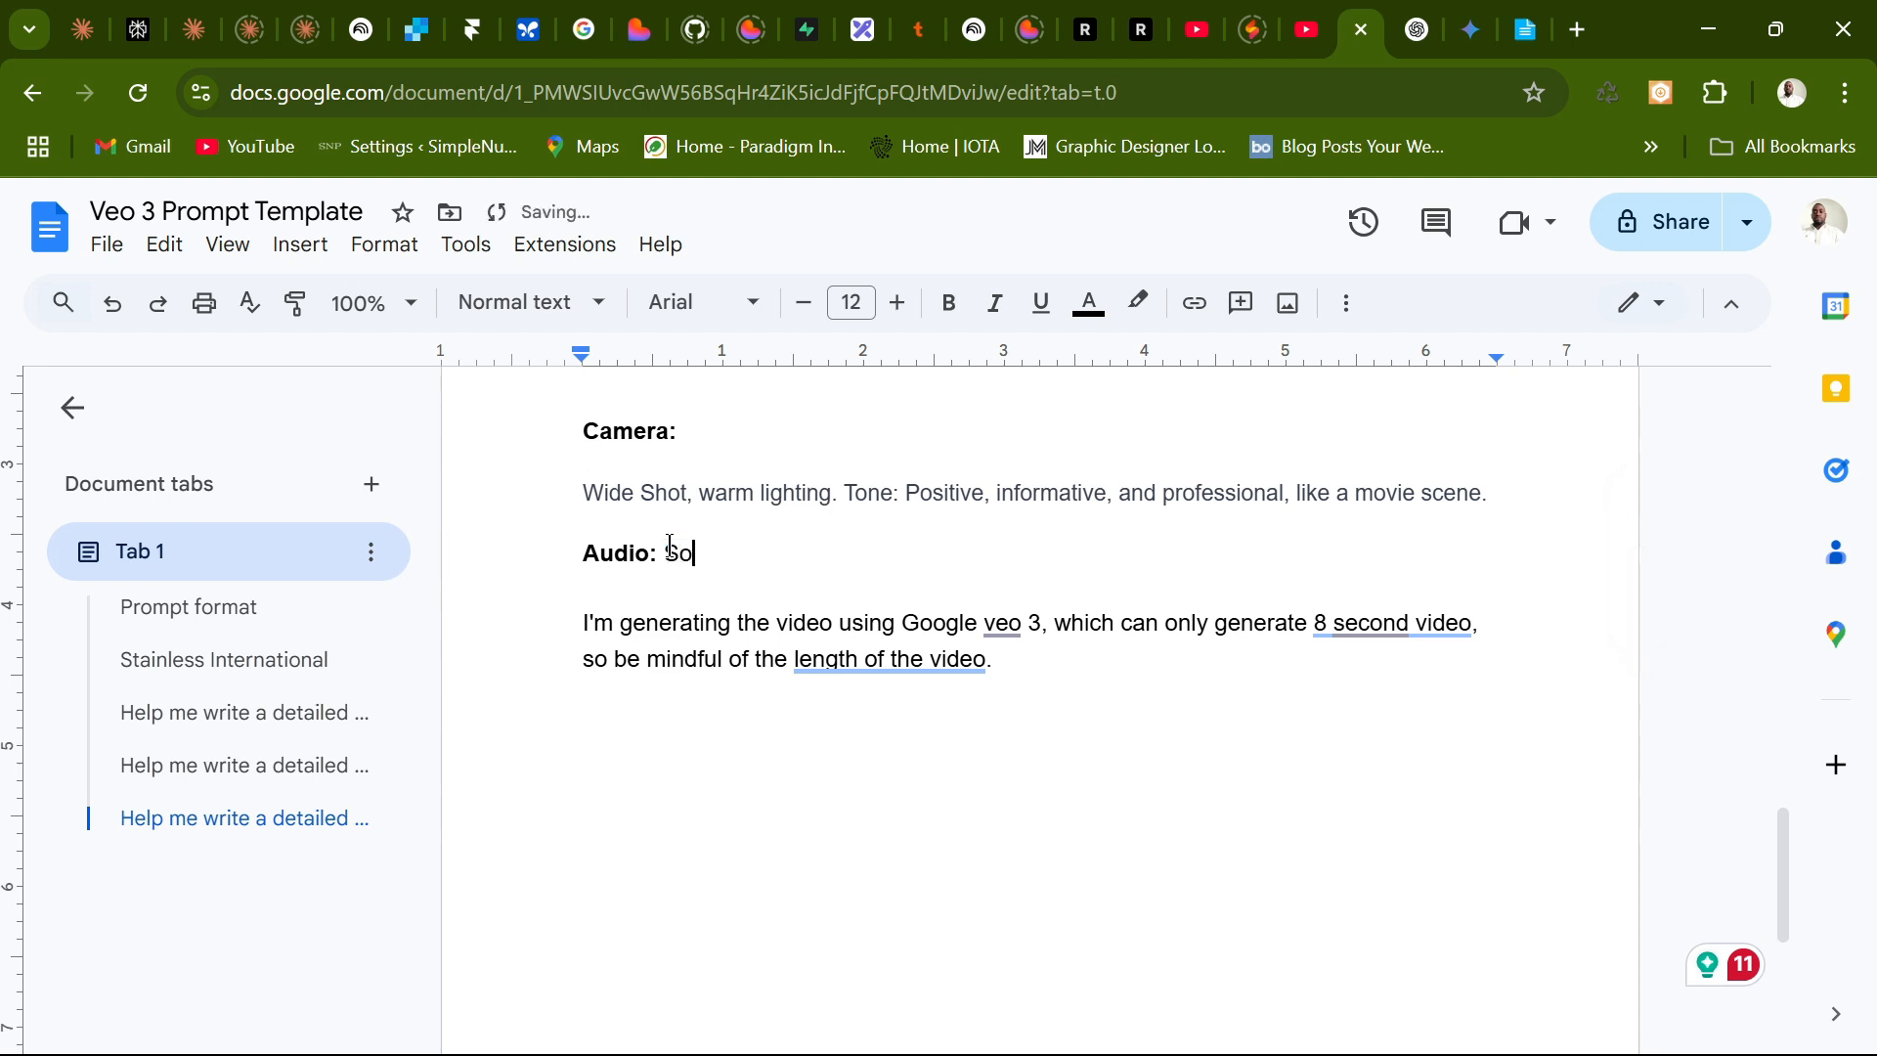
{"action": "type", "text": "und of ladies i"}
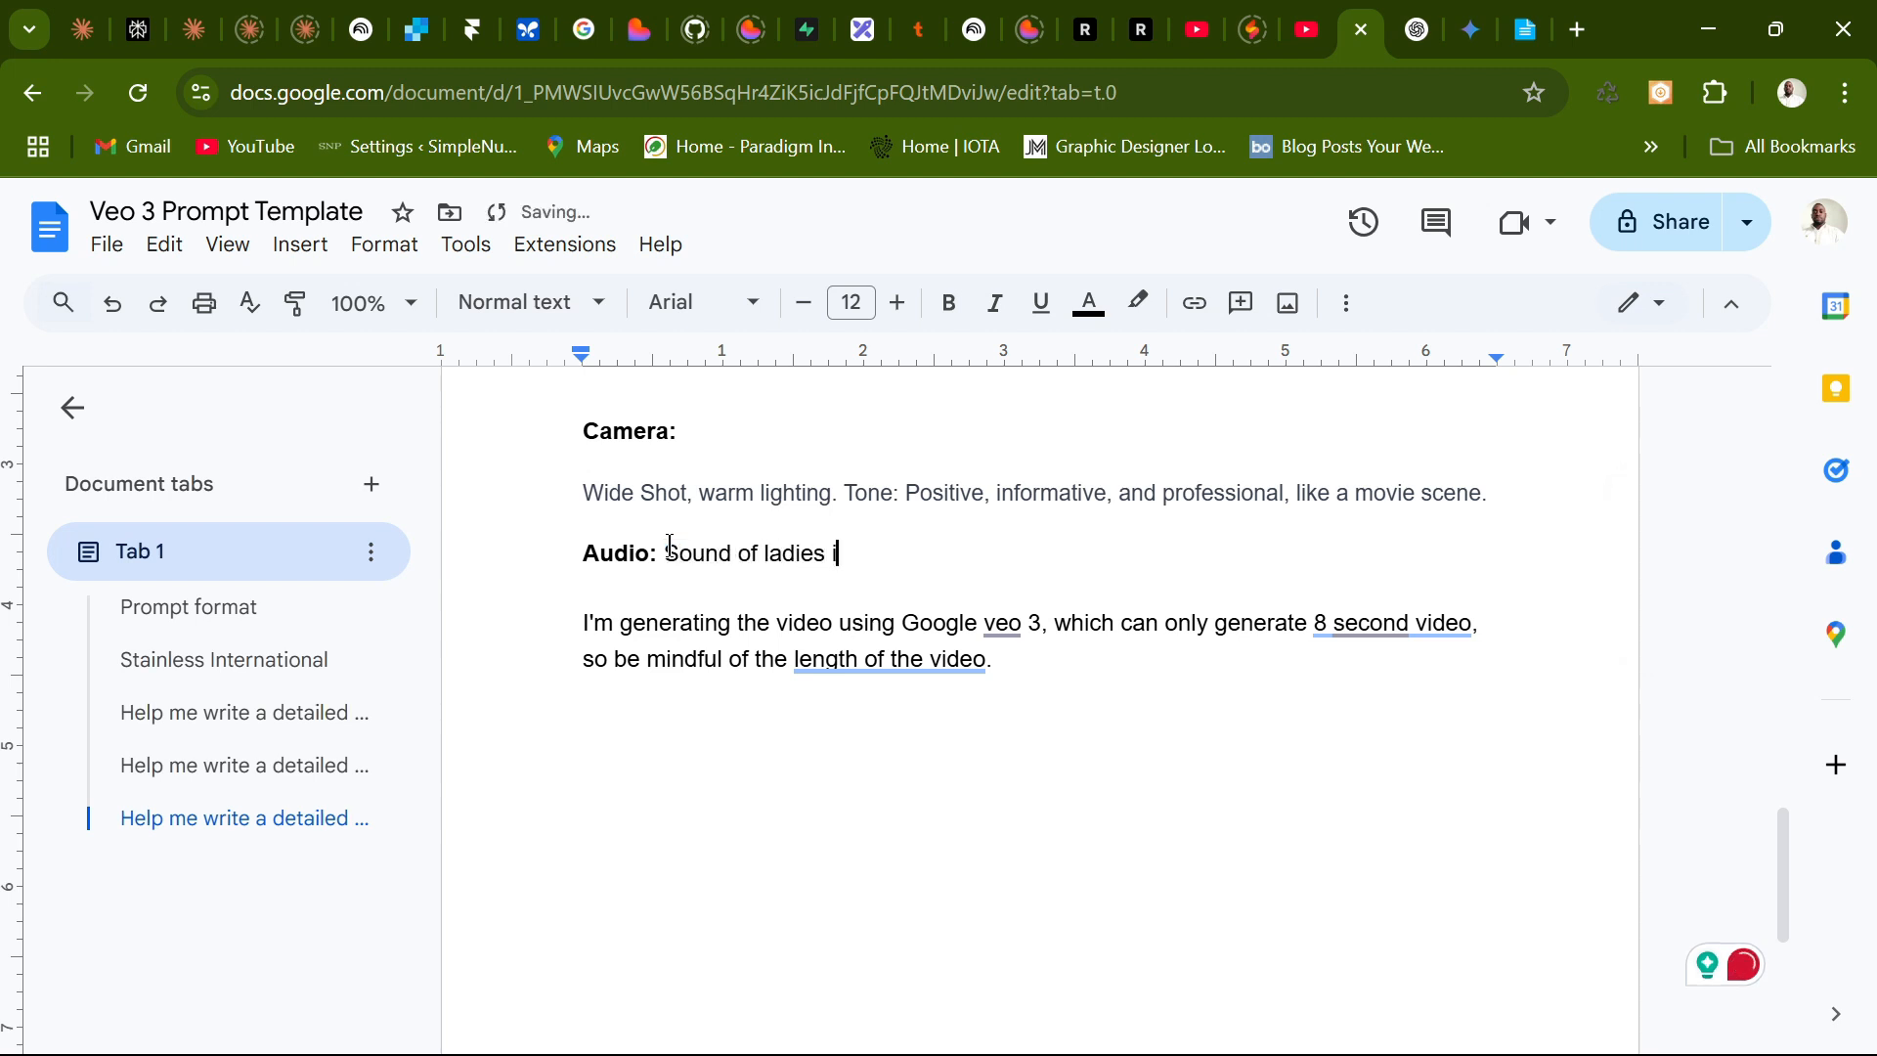
{"action": "type", "text": "n the salon"}
Insert a comma after "said" in the Action line, before the quoted greeting.
{"action": "scroll", "coordinate": [1062, 606], "scroll_direction": "up", "scroll_amount": 3}
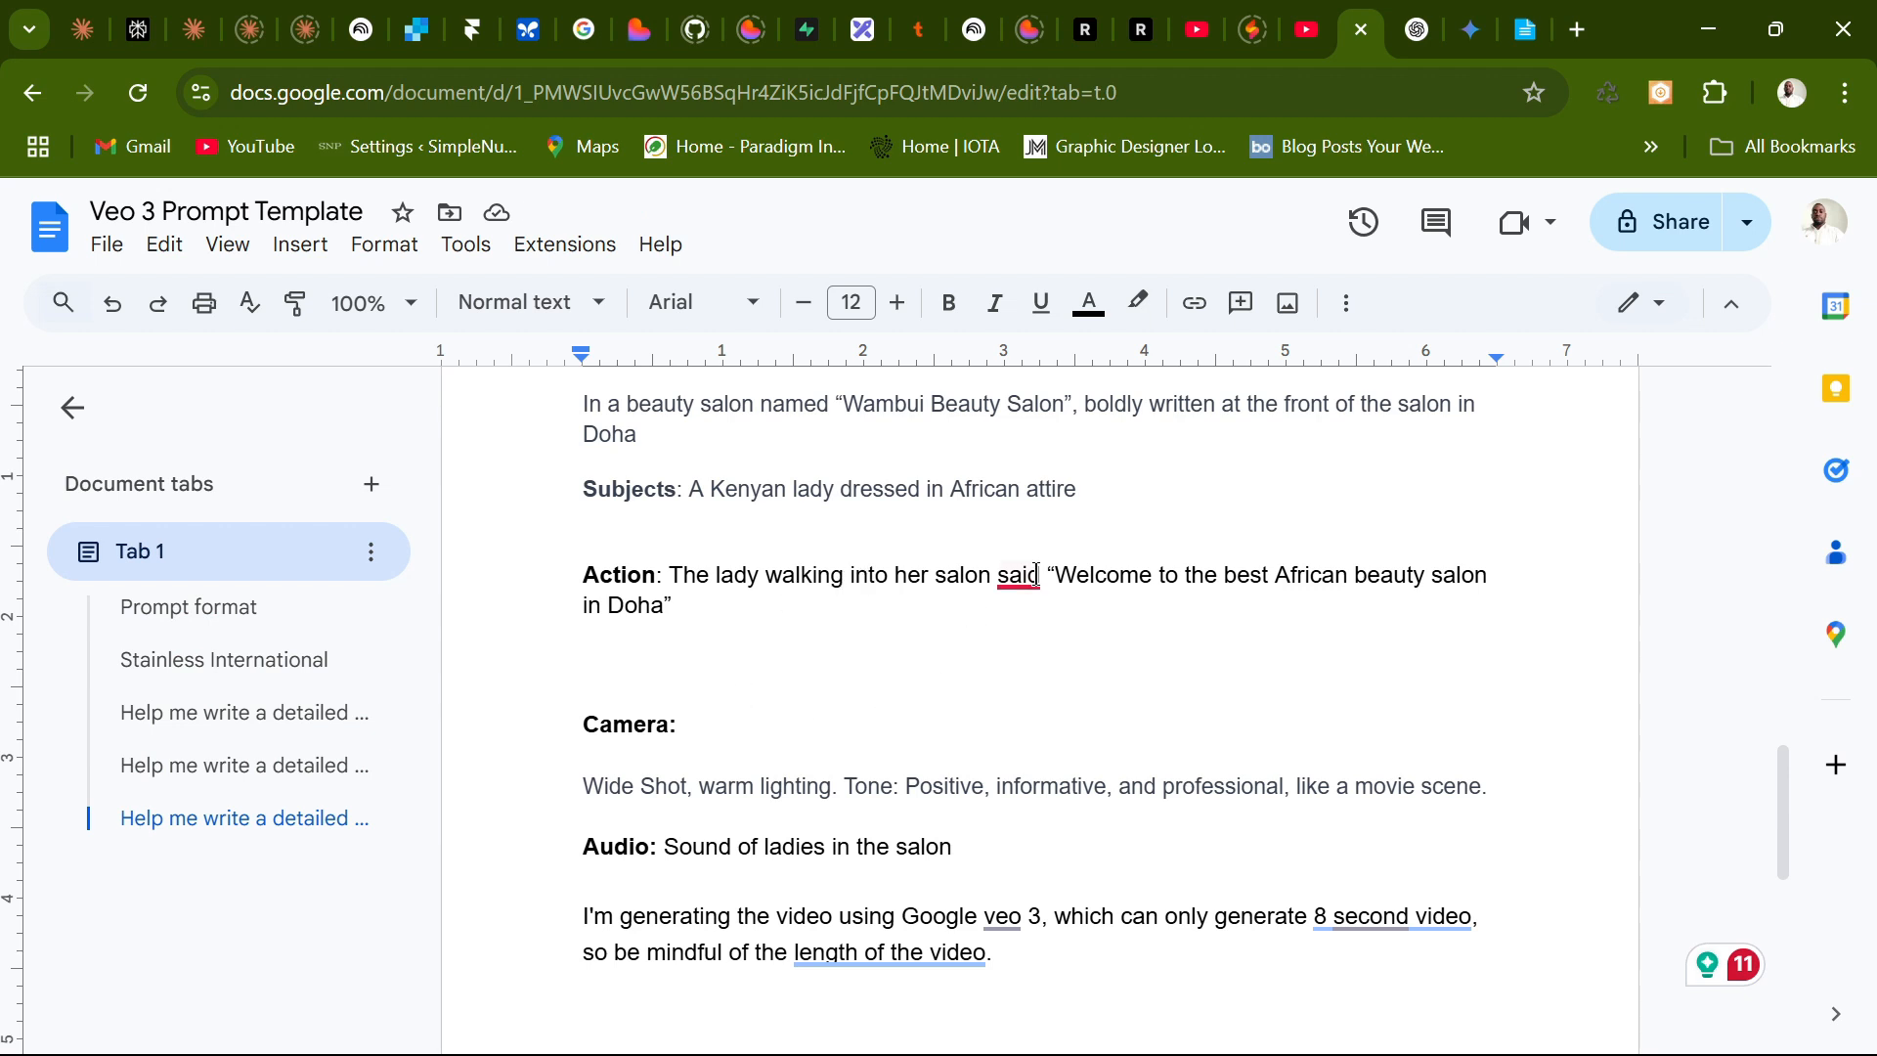
{"action": "mouse_move", "coordinate": [1019, 579]}
{"action": "left_click", "coordinate": [1036, 640]}
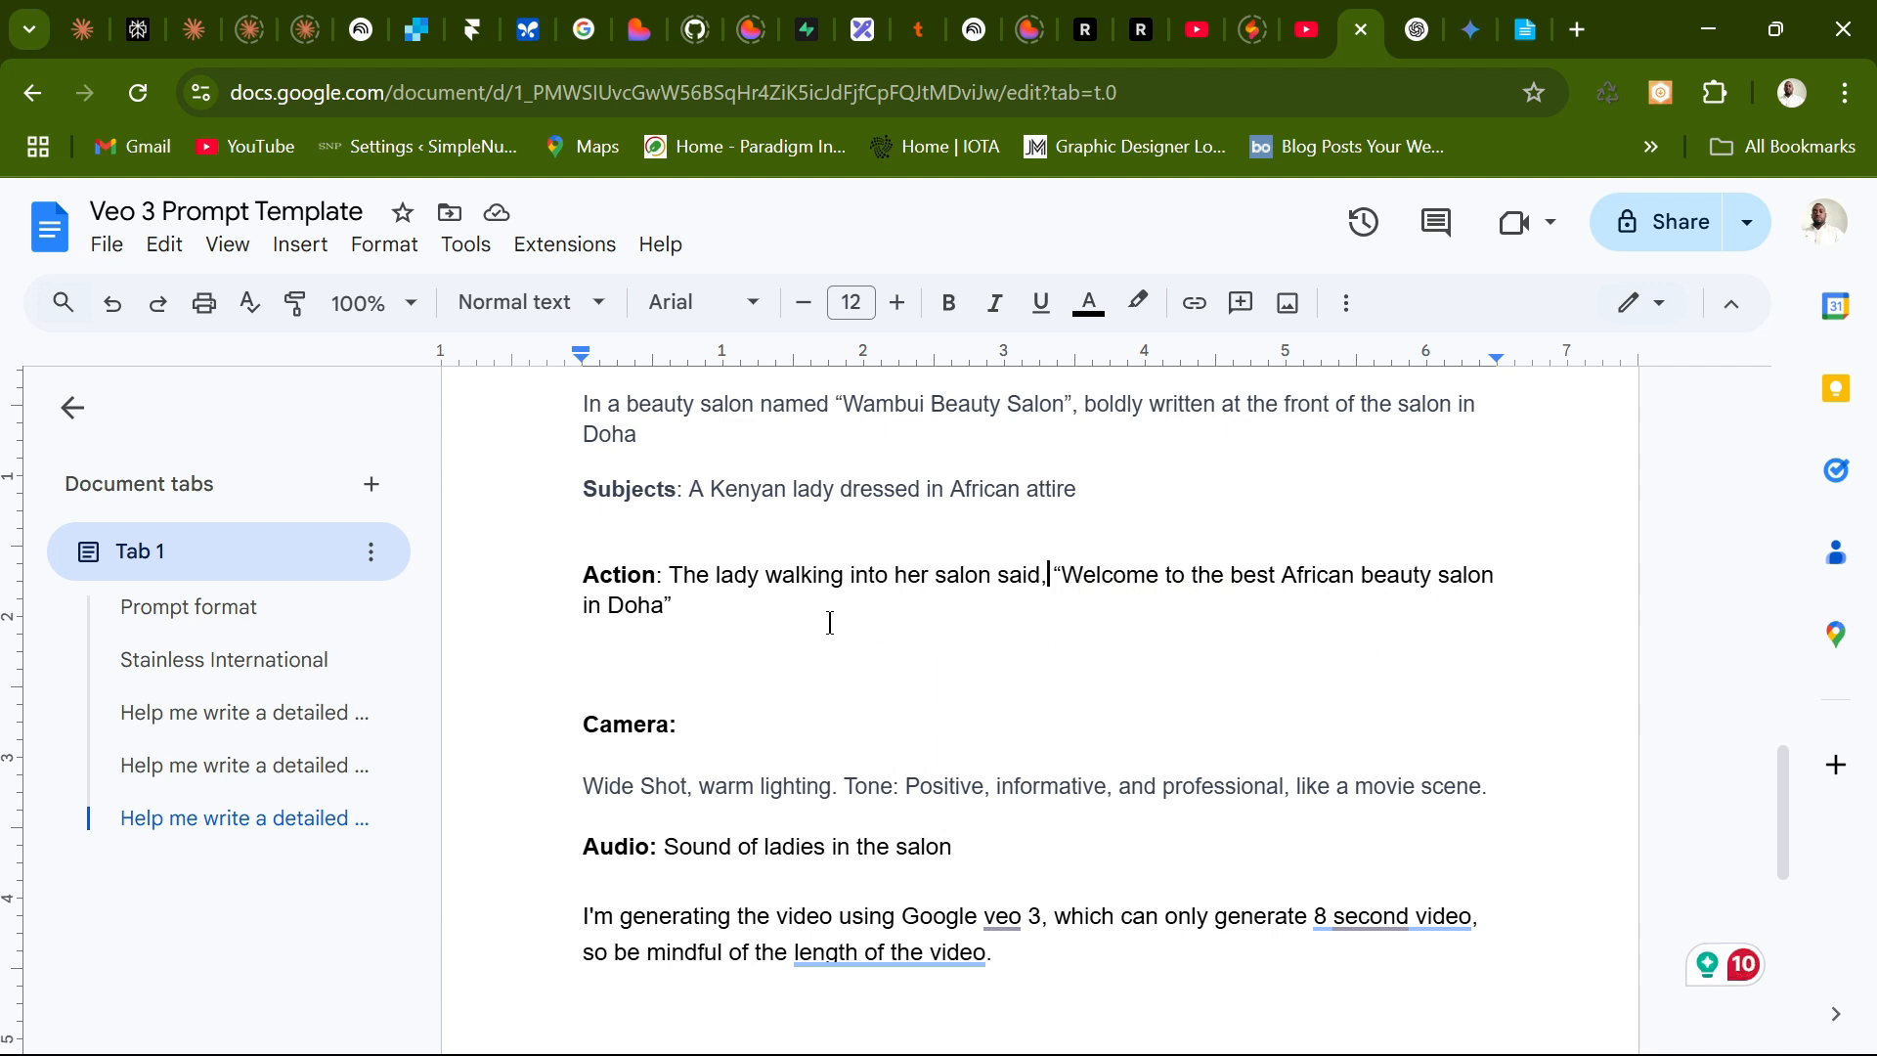
Add a paragraph between the Action and Camera sections reading "The salon should have some ladies init making their".
{"action": "scroll", "coordinate": [1050, 593], "scroll_direction": "up", "scroll_amount": 3}
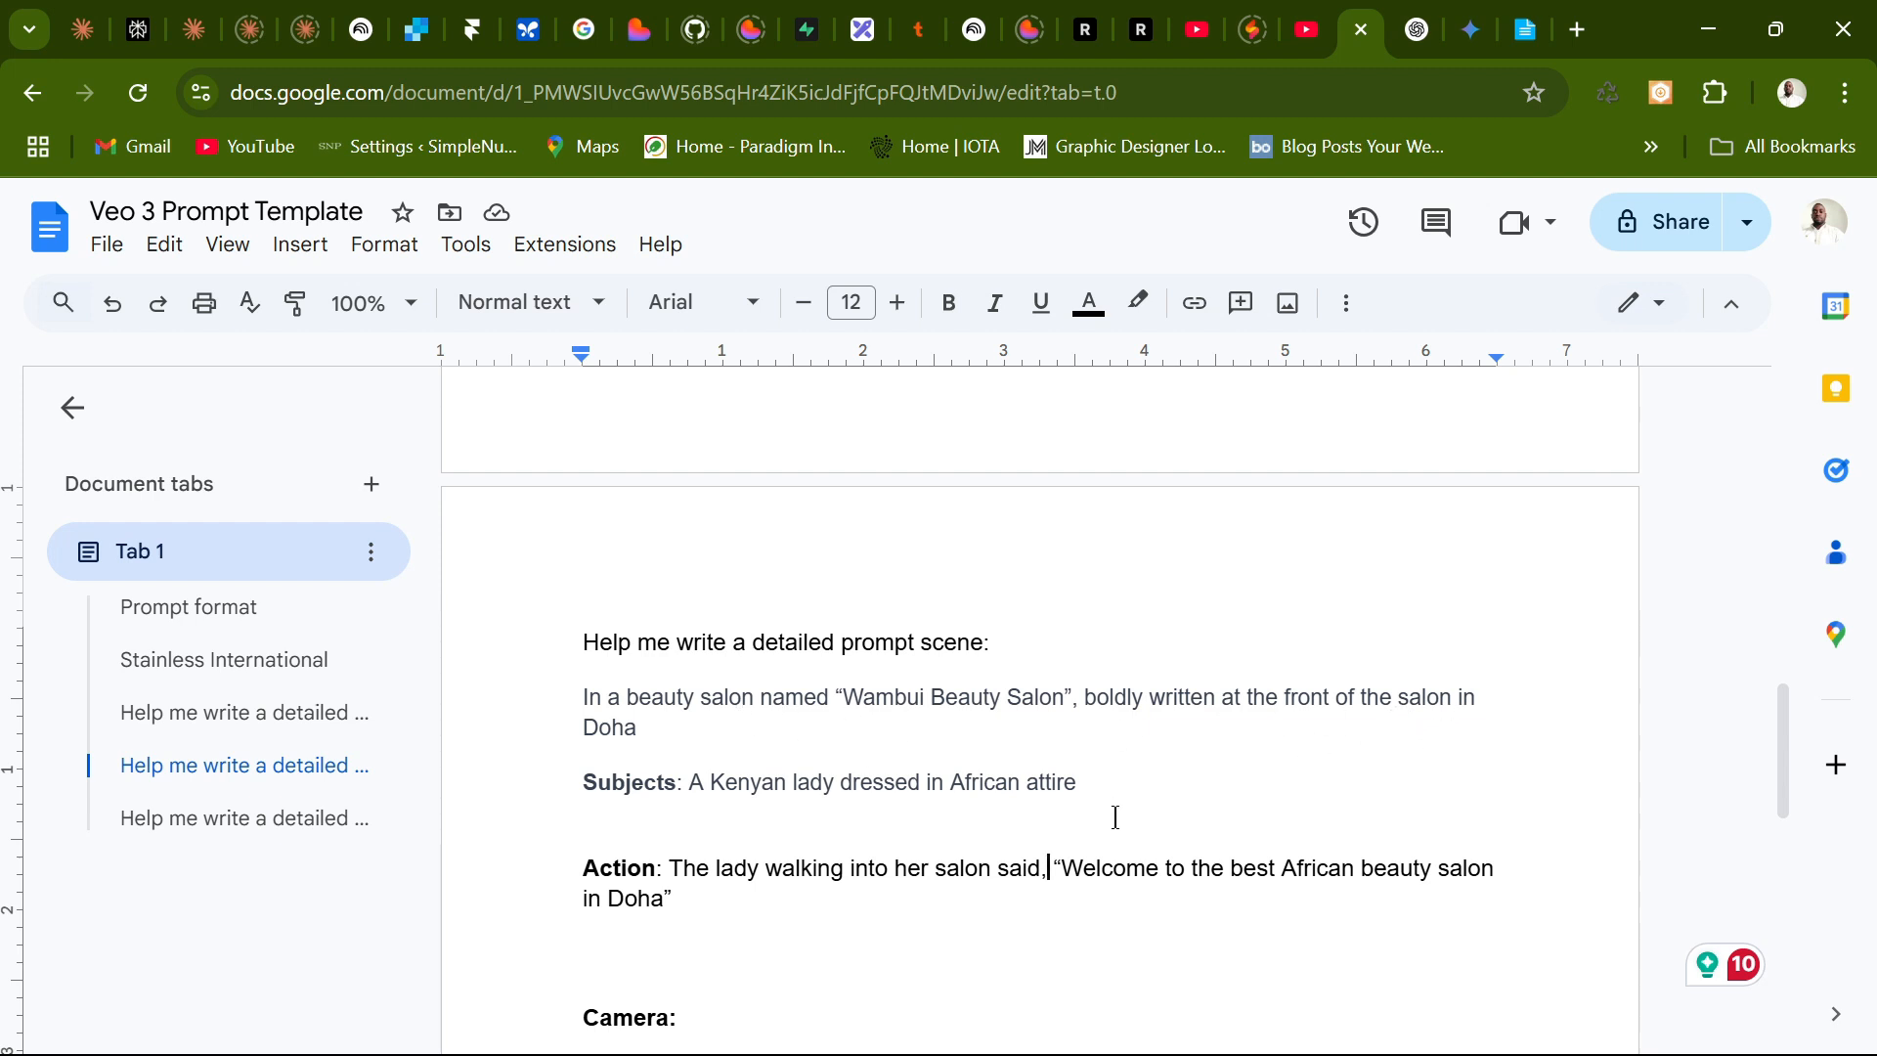
{"action": "left_click", "coordinate": [774, 913]}
{"action": "key", "text": "ctrl+z"}
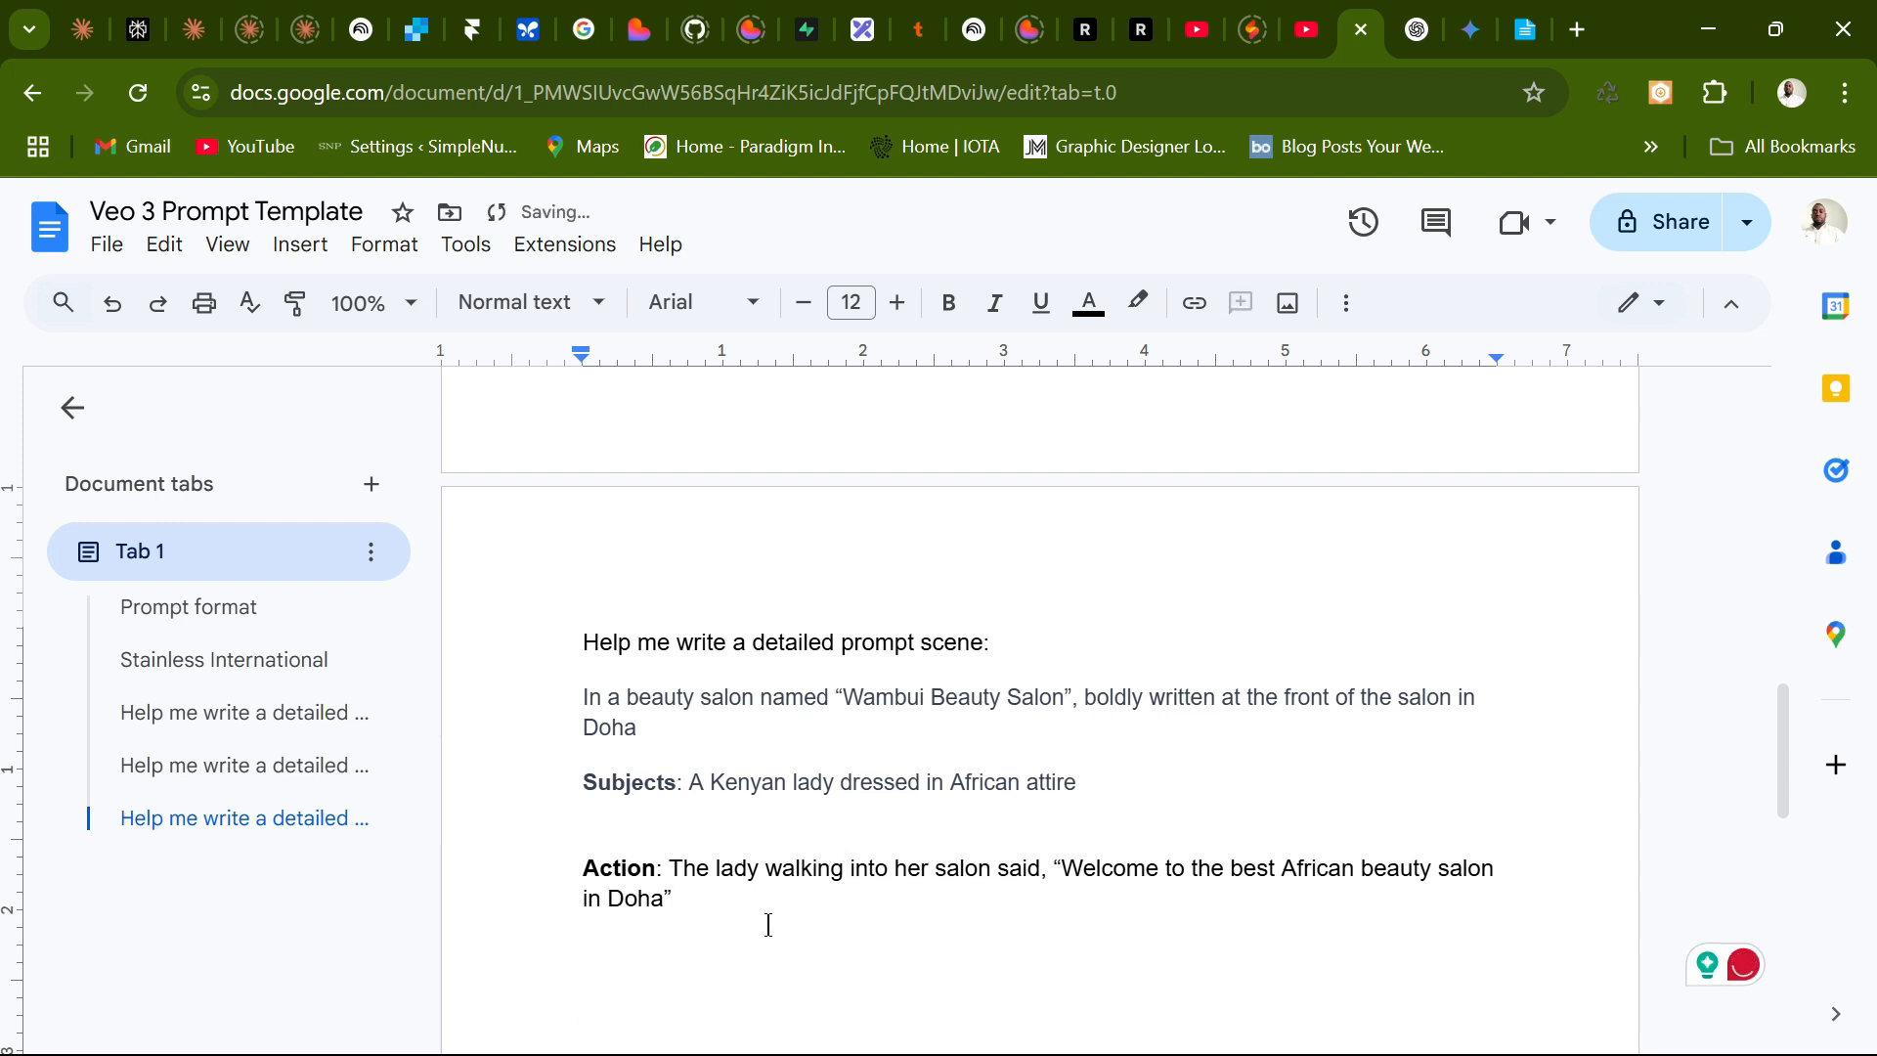
{"action": "scroll", "coordinate": [789, 829], "scroll_direction": "down", "scroll_amount": 1}
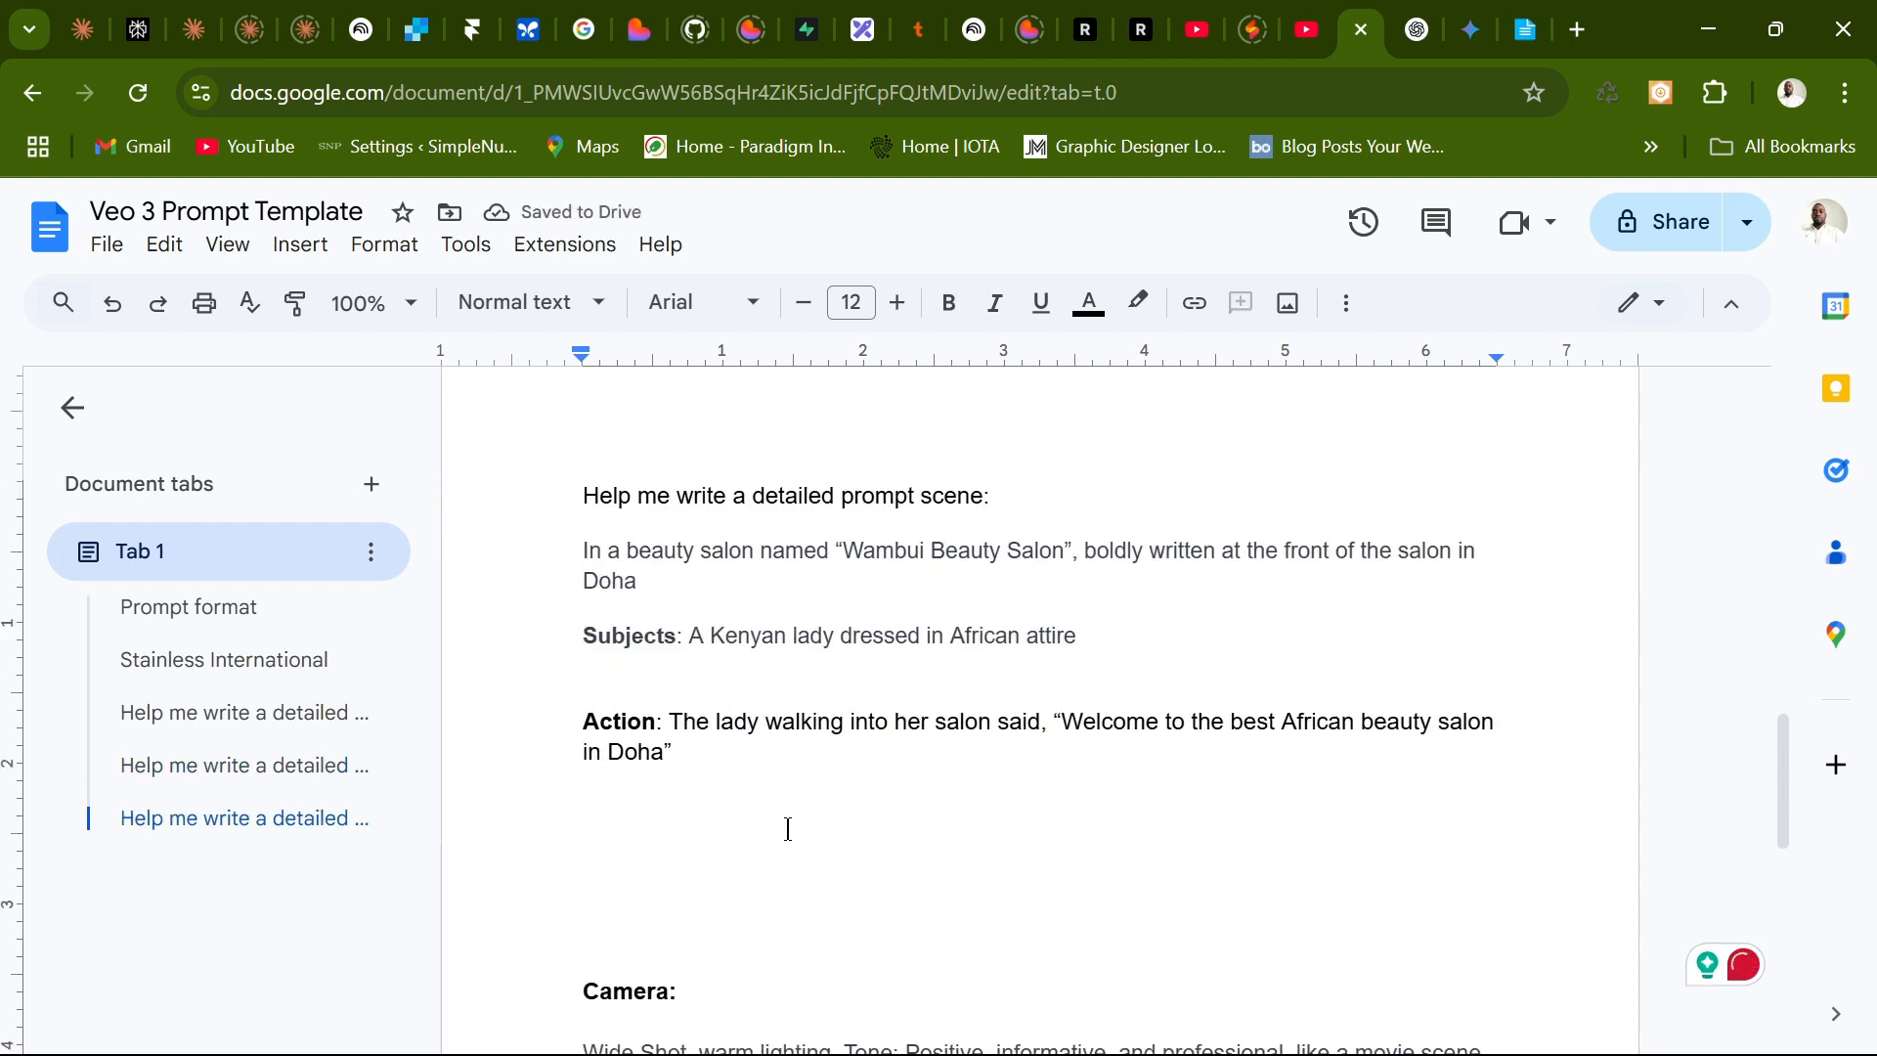
{"action": "type", "text": "The"}
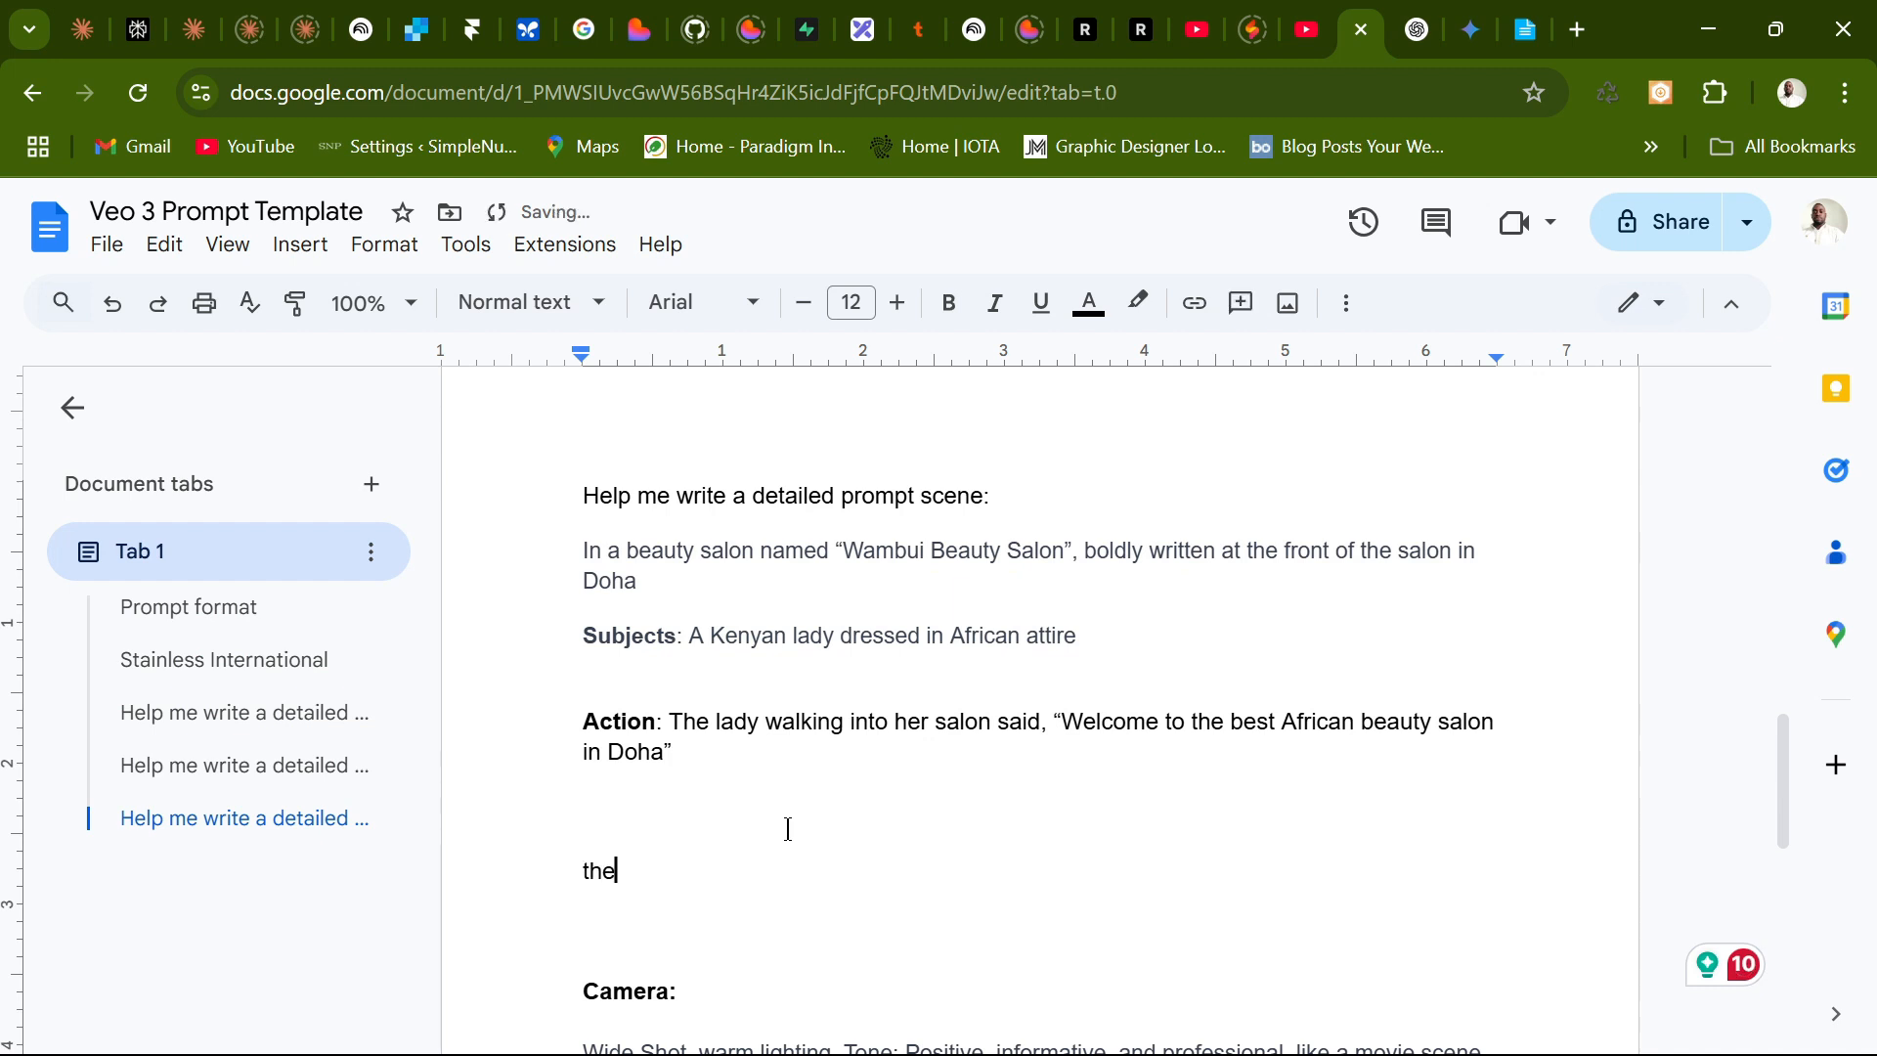
{"action": "key", "text": "ctrl+z"}
{"action": "key", "text": "BackSpace"}
{"action": "type", "text": "The salon sho"}
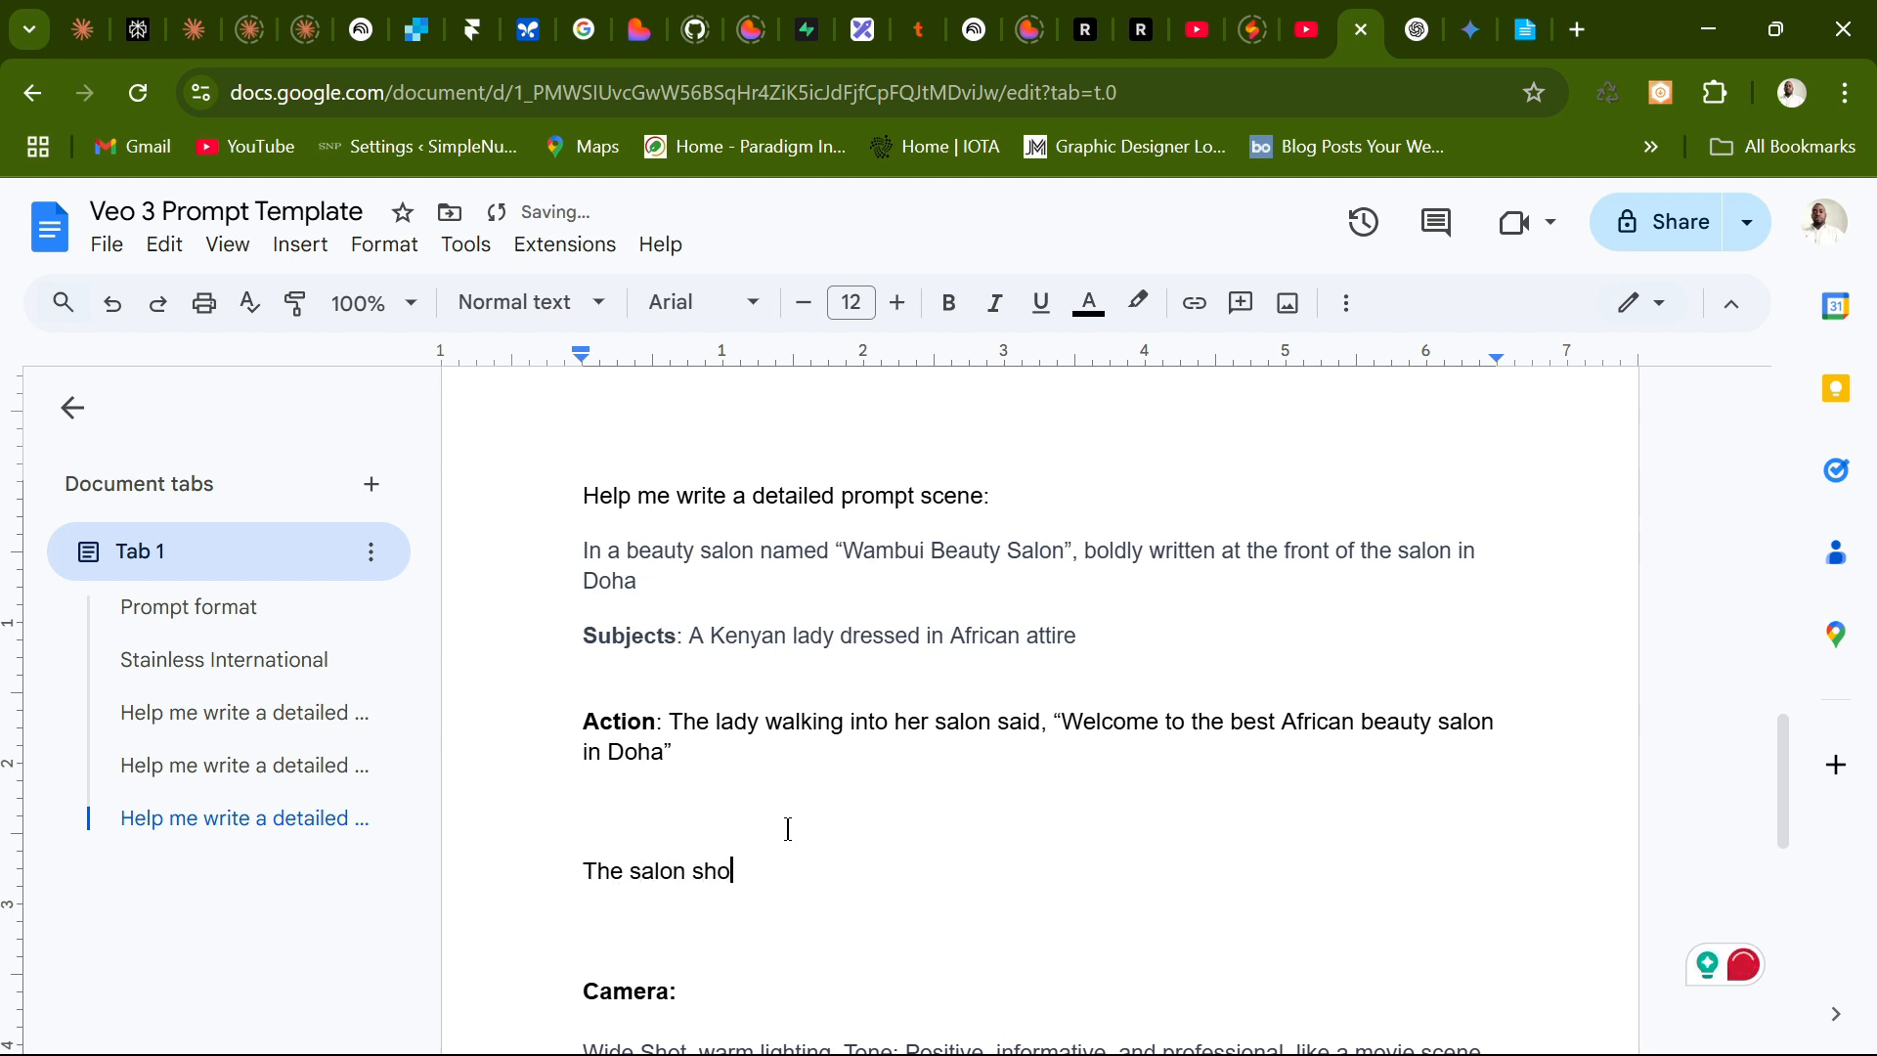
{"action": "type", "text": "uld have some "}
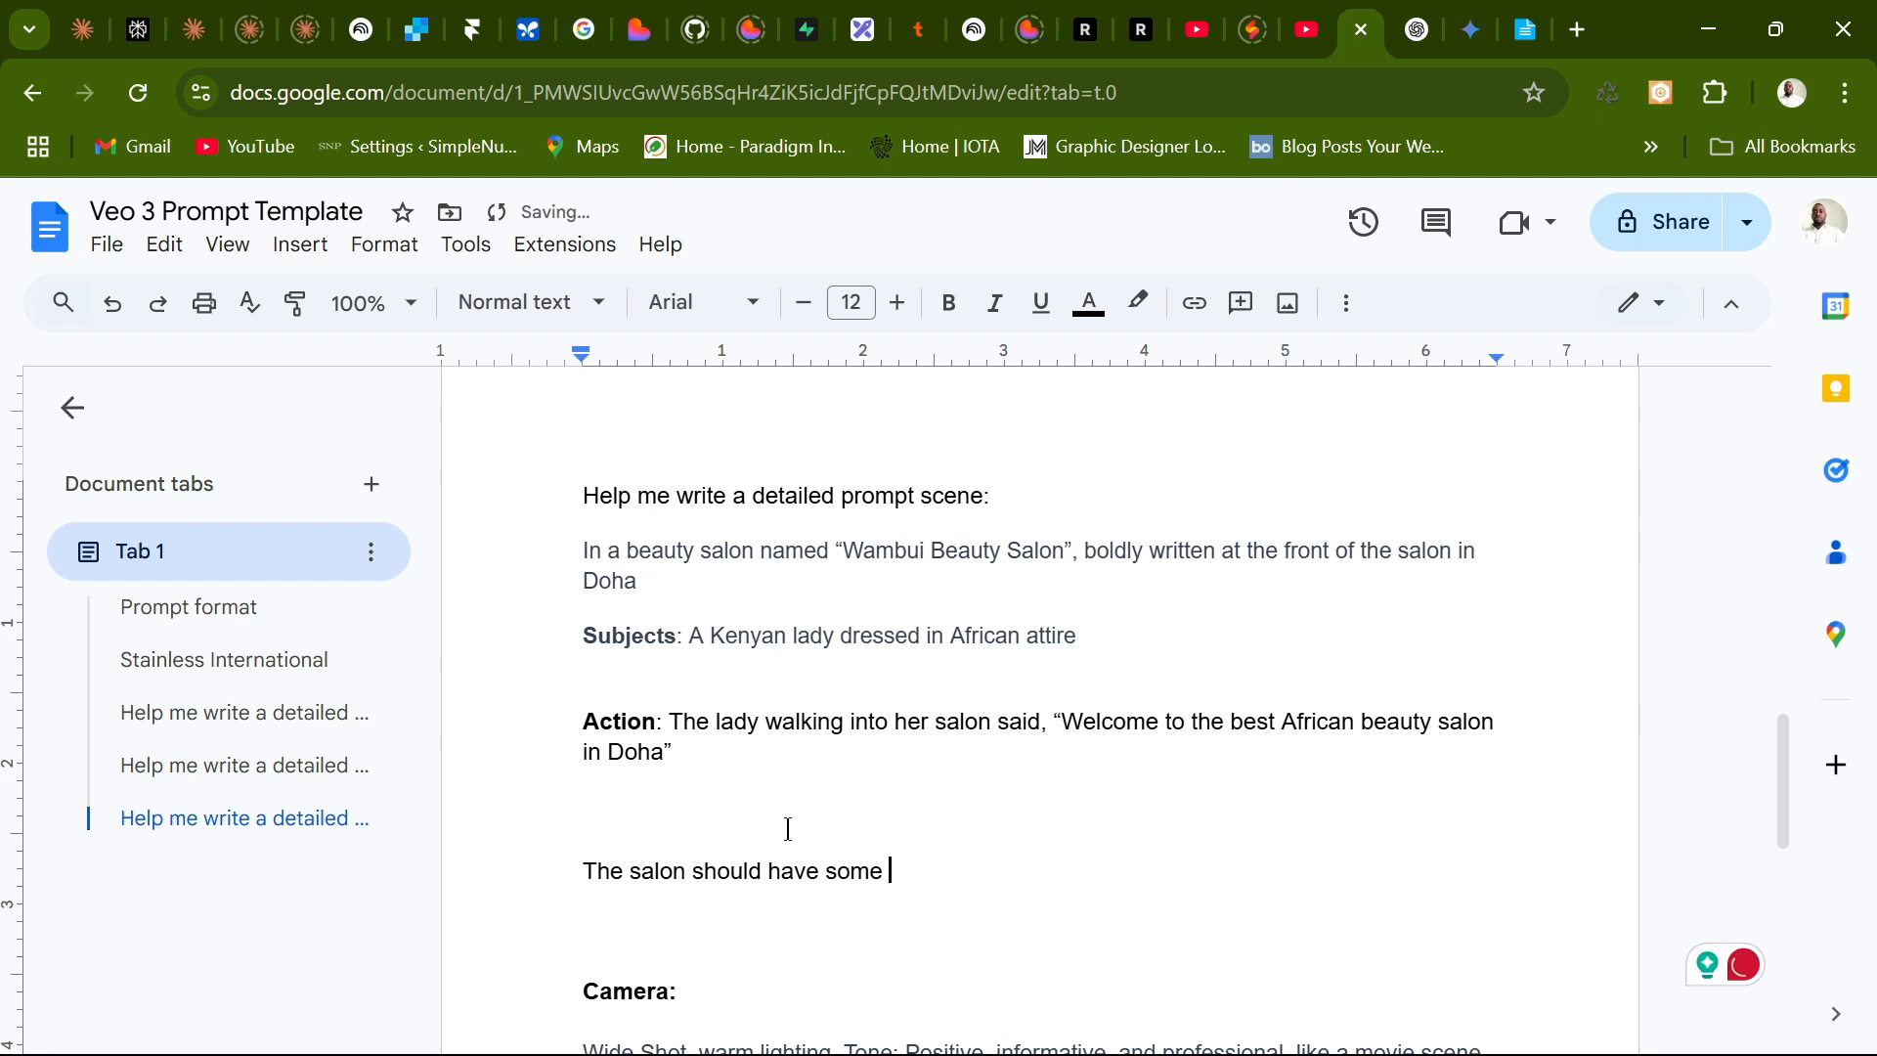
{"action": "type", "text": "ladies init making their"}
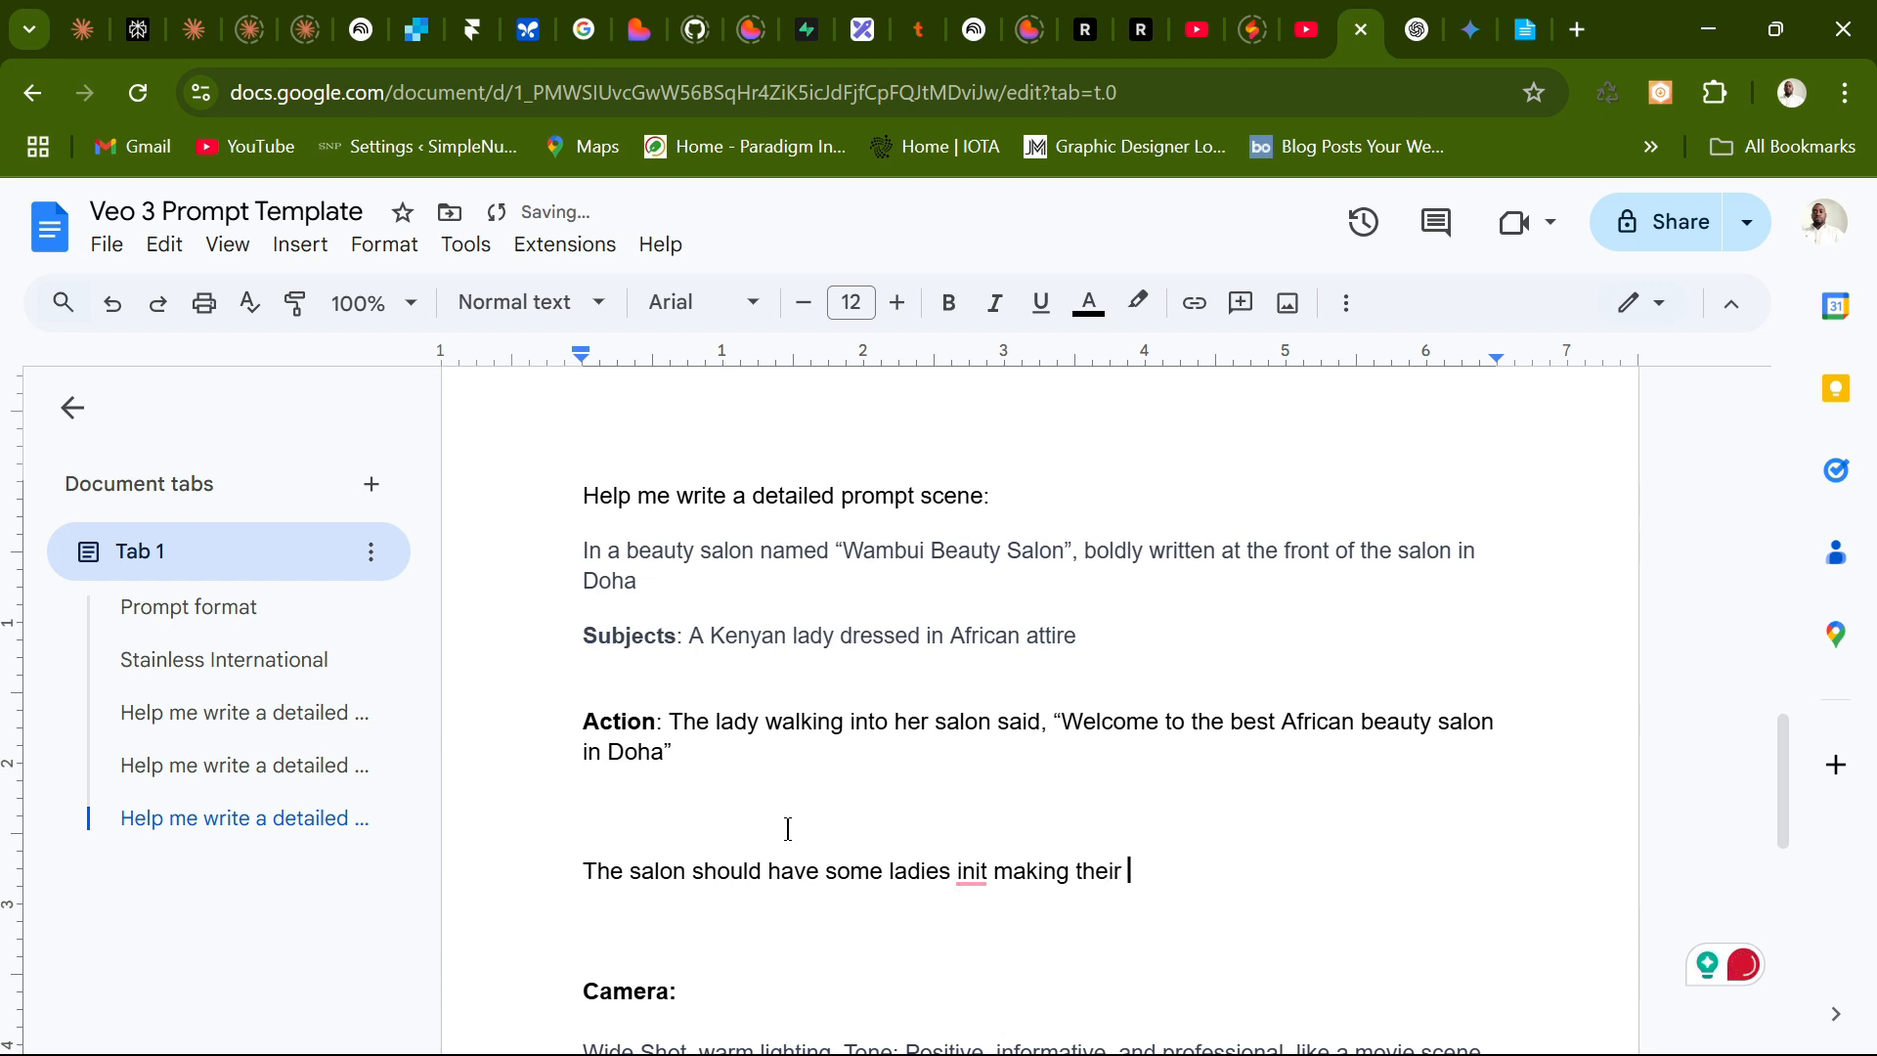
Rewrite the end of the new salon sentence after "ladies" as "in it, making their hair".
{"action": "key", "text": "BackSpace"}
{"action": "key", "text": "BackSpace"}
{"action": "key", "text": "BackSpace"}
{"action": "key", "text": "BackSpace"}
{"action": "key", "text": "BackSpace"}
{"action": "key", "text": "BackSpace"}
{"action": "key", "text": "BackSpace"}
{"action": "key", "text": "BackSpace"}
{"action": "key", "text": "BackSpace"}
{"action": "key", "text": "BackSpace"}
{"action": "key", "text": "BackSpace"}
{"action": "key", "text": "BackSpace"}
{"action": "key", "text": "BackSpace"}
{"action": "key", "text": "BackSpace"}
{"action": "key", "text": "BackSpace"}
{"action": "key", "text": "BackSpace"}
{"action": "key", "text": "BackSpace"}
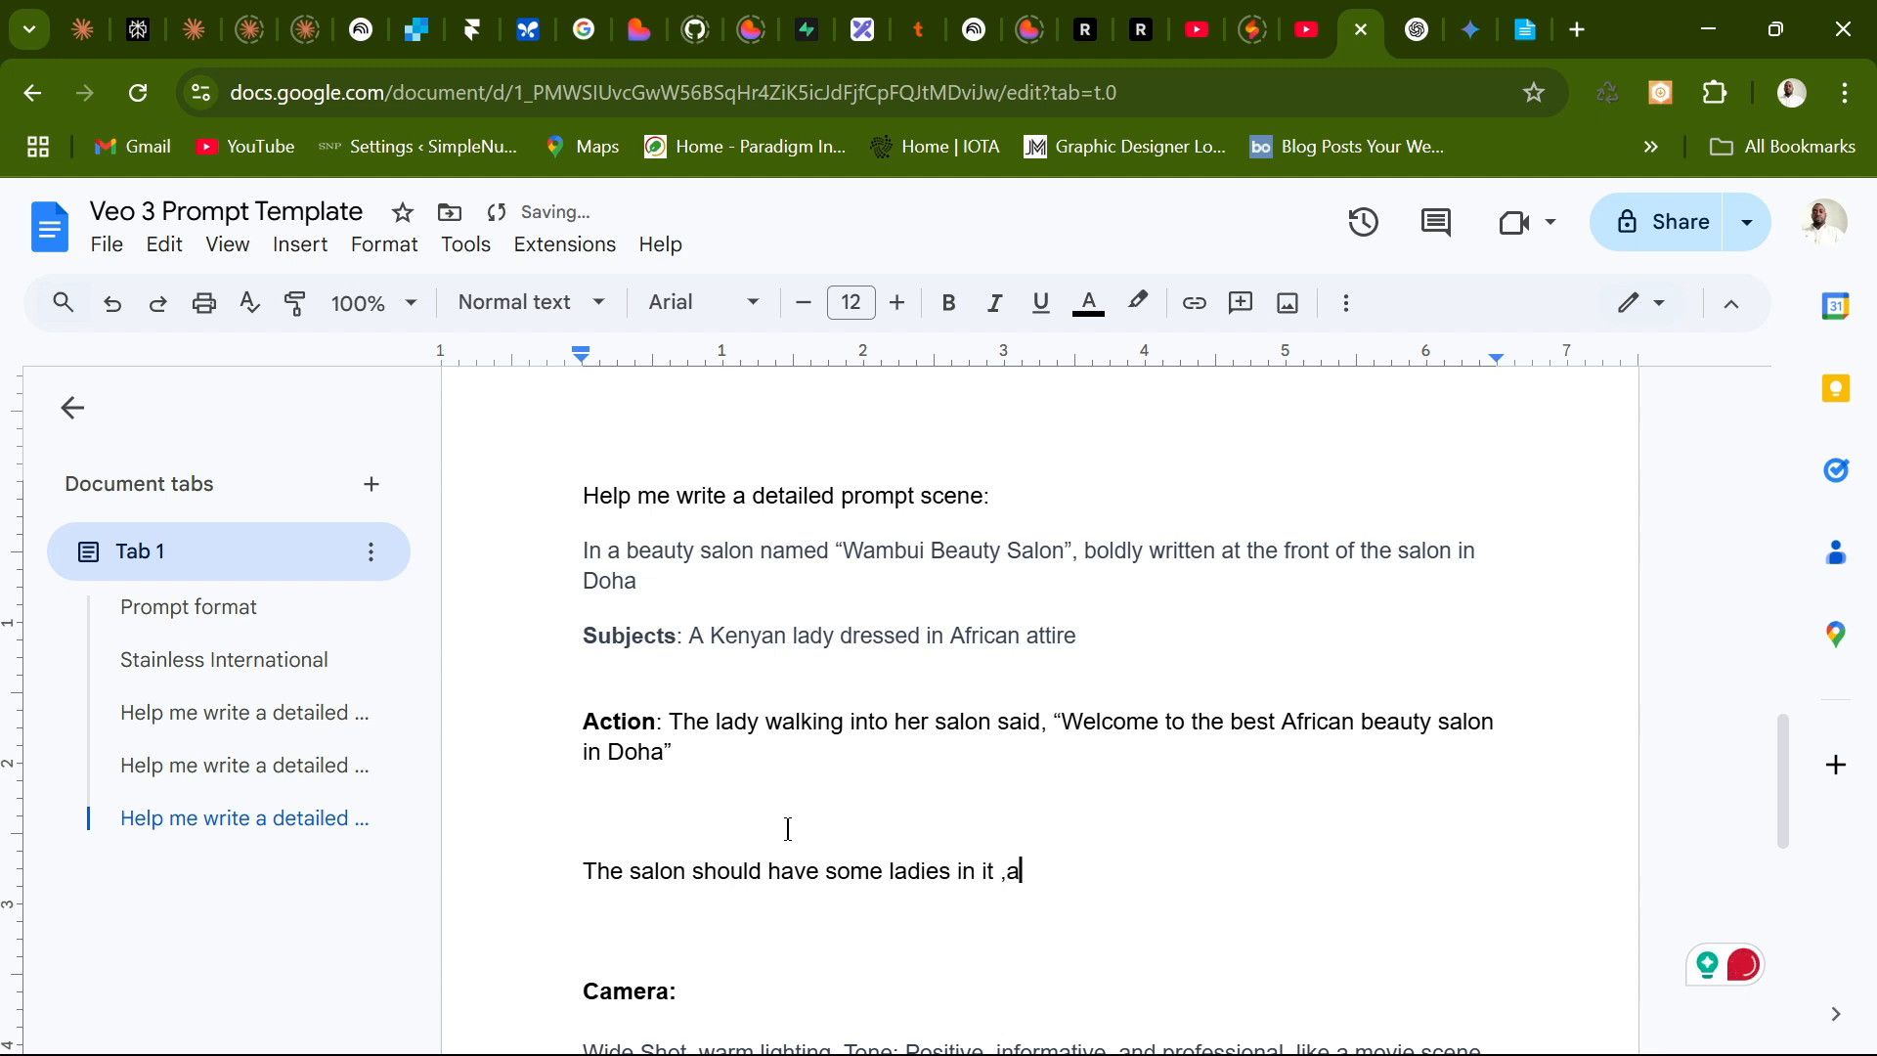
{"action": "type", "text": "mak"}
{"action": "type", "text": "ing there"}
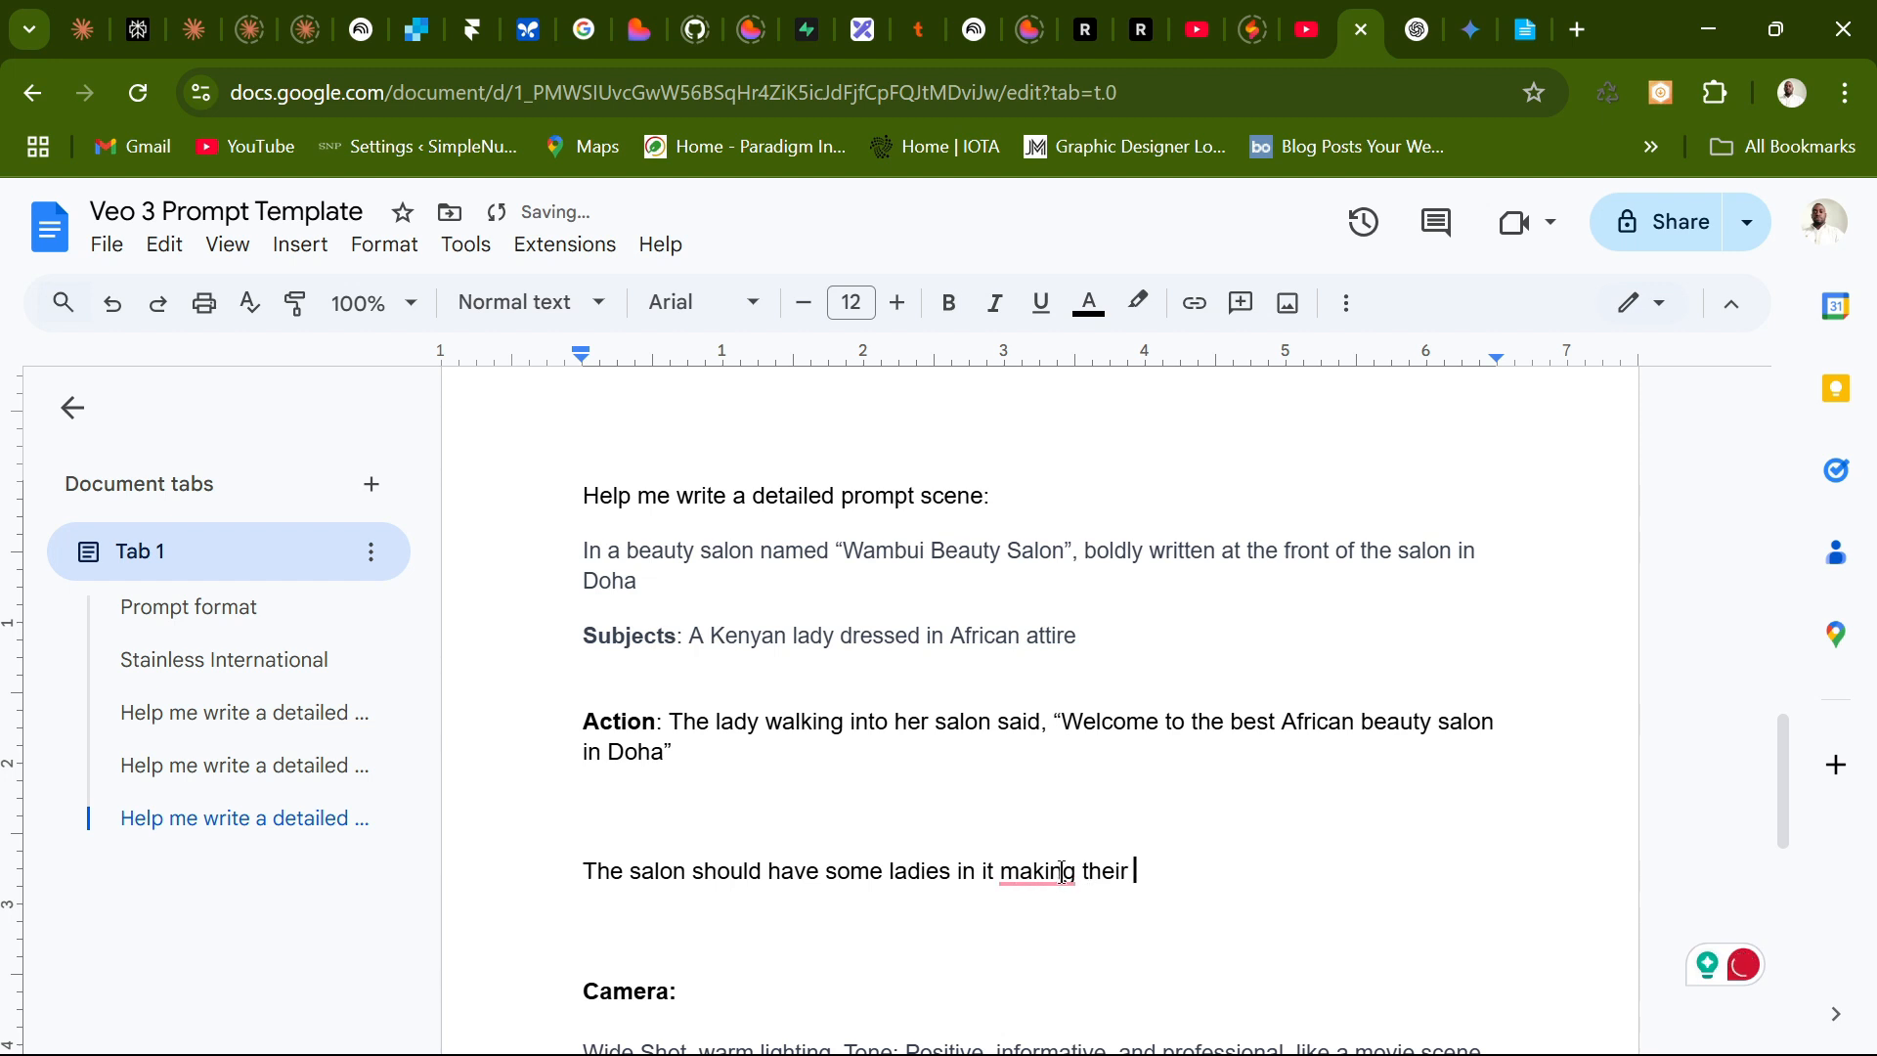
{"action": "mouse_move", "coordinate": [1063, 872]}
{"action": "left_click", "coordinate": [1095, 723]}
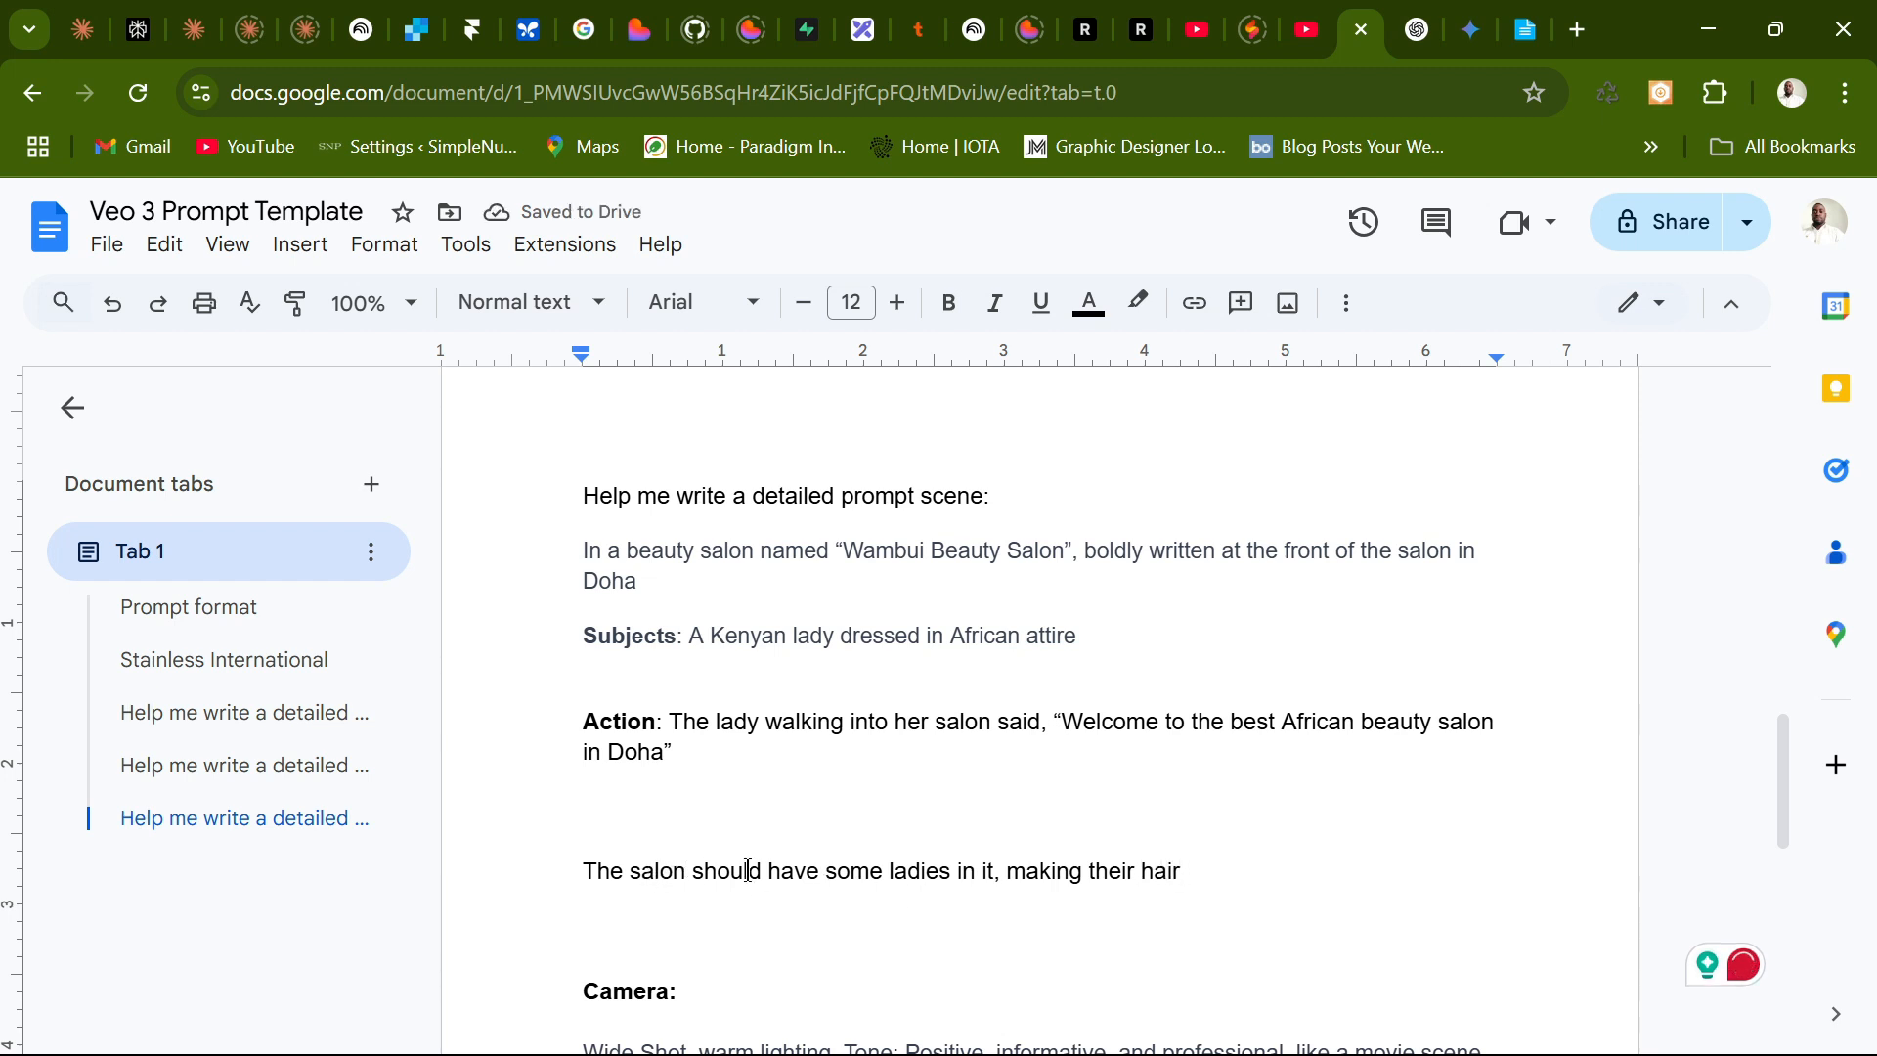
Insert "African" before "ladies" in the new salon sentence, with a capital A.
{"action": "left_click", "coordinate": [886, 873]}
{"action": "type", "text": "afr"}
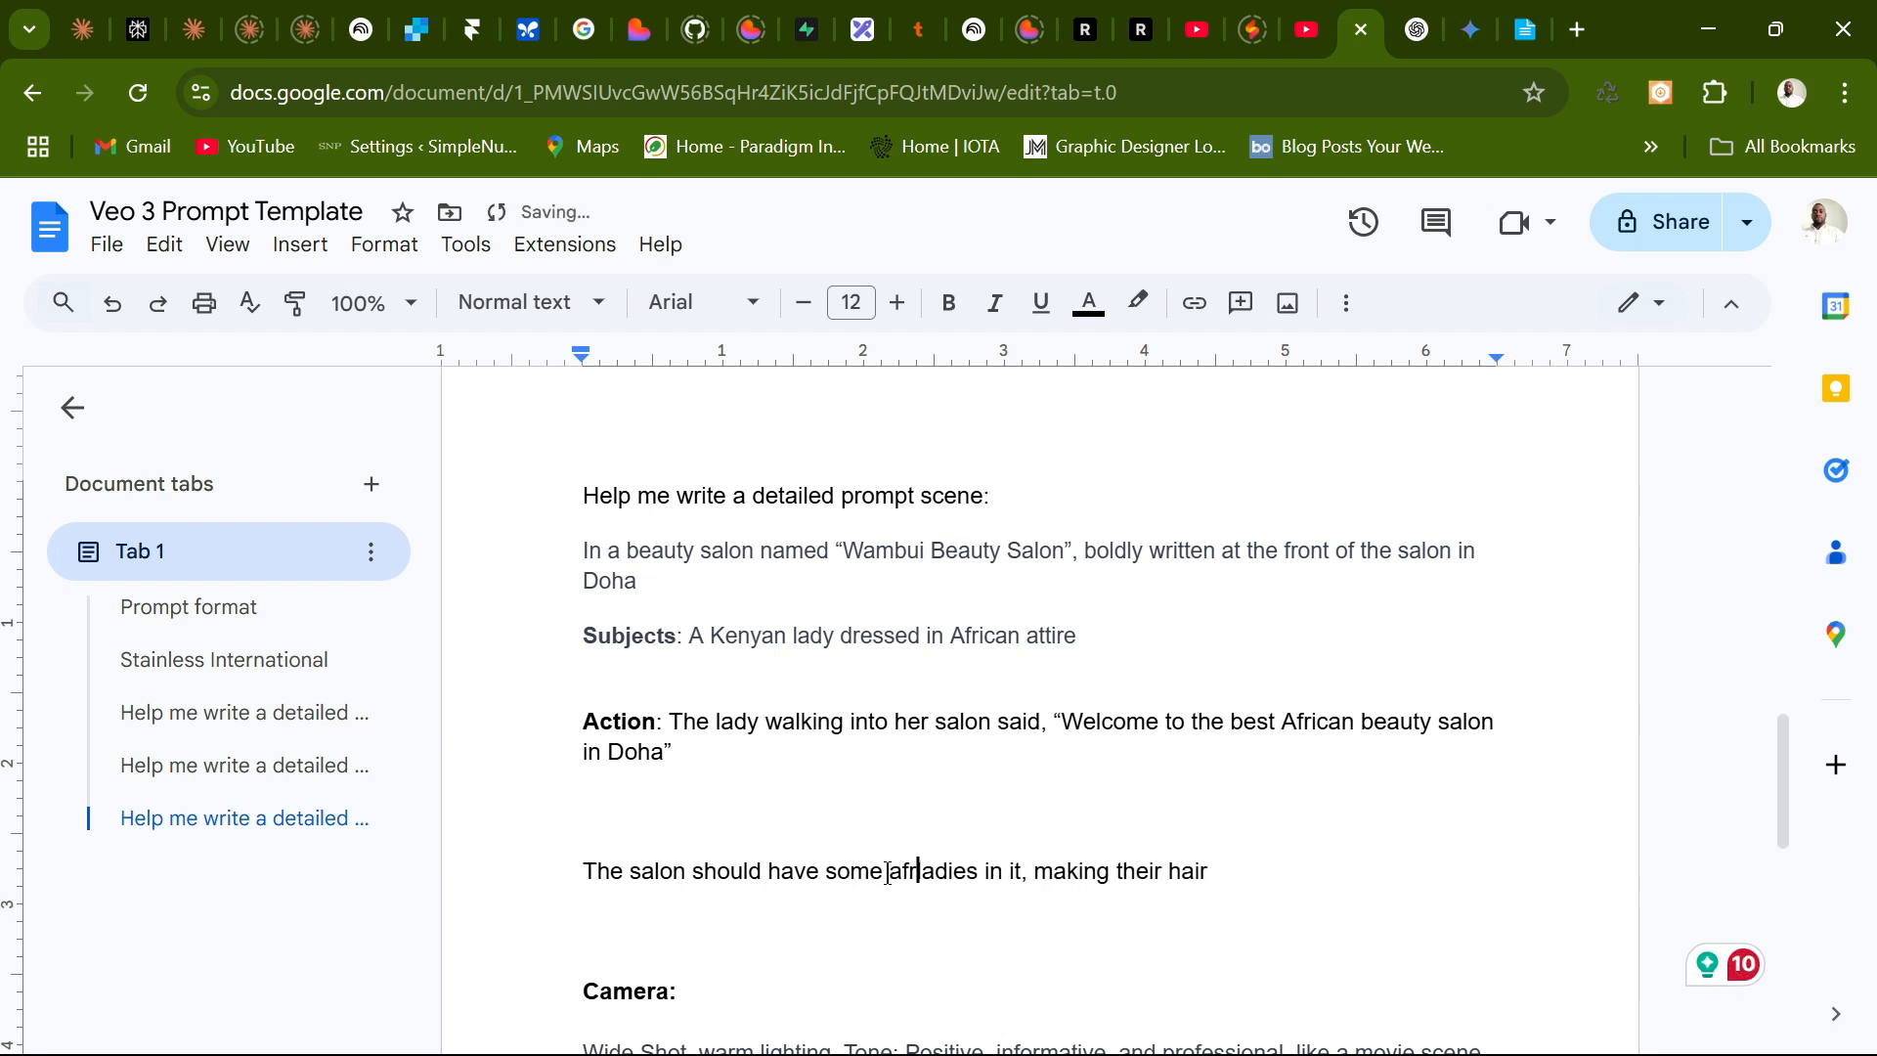
{"action": "type", "text": "ican"}
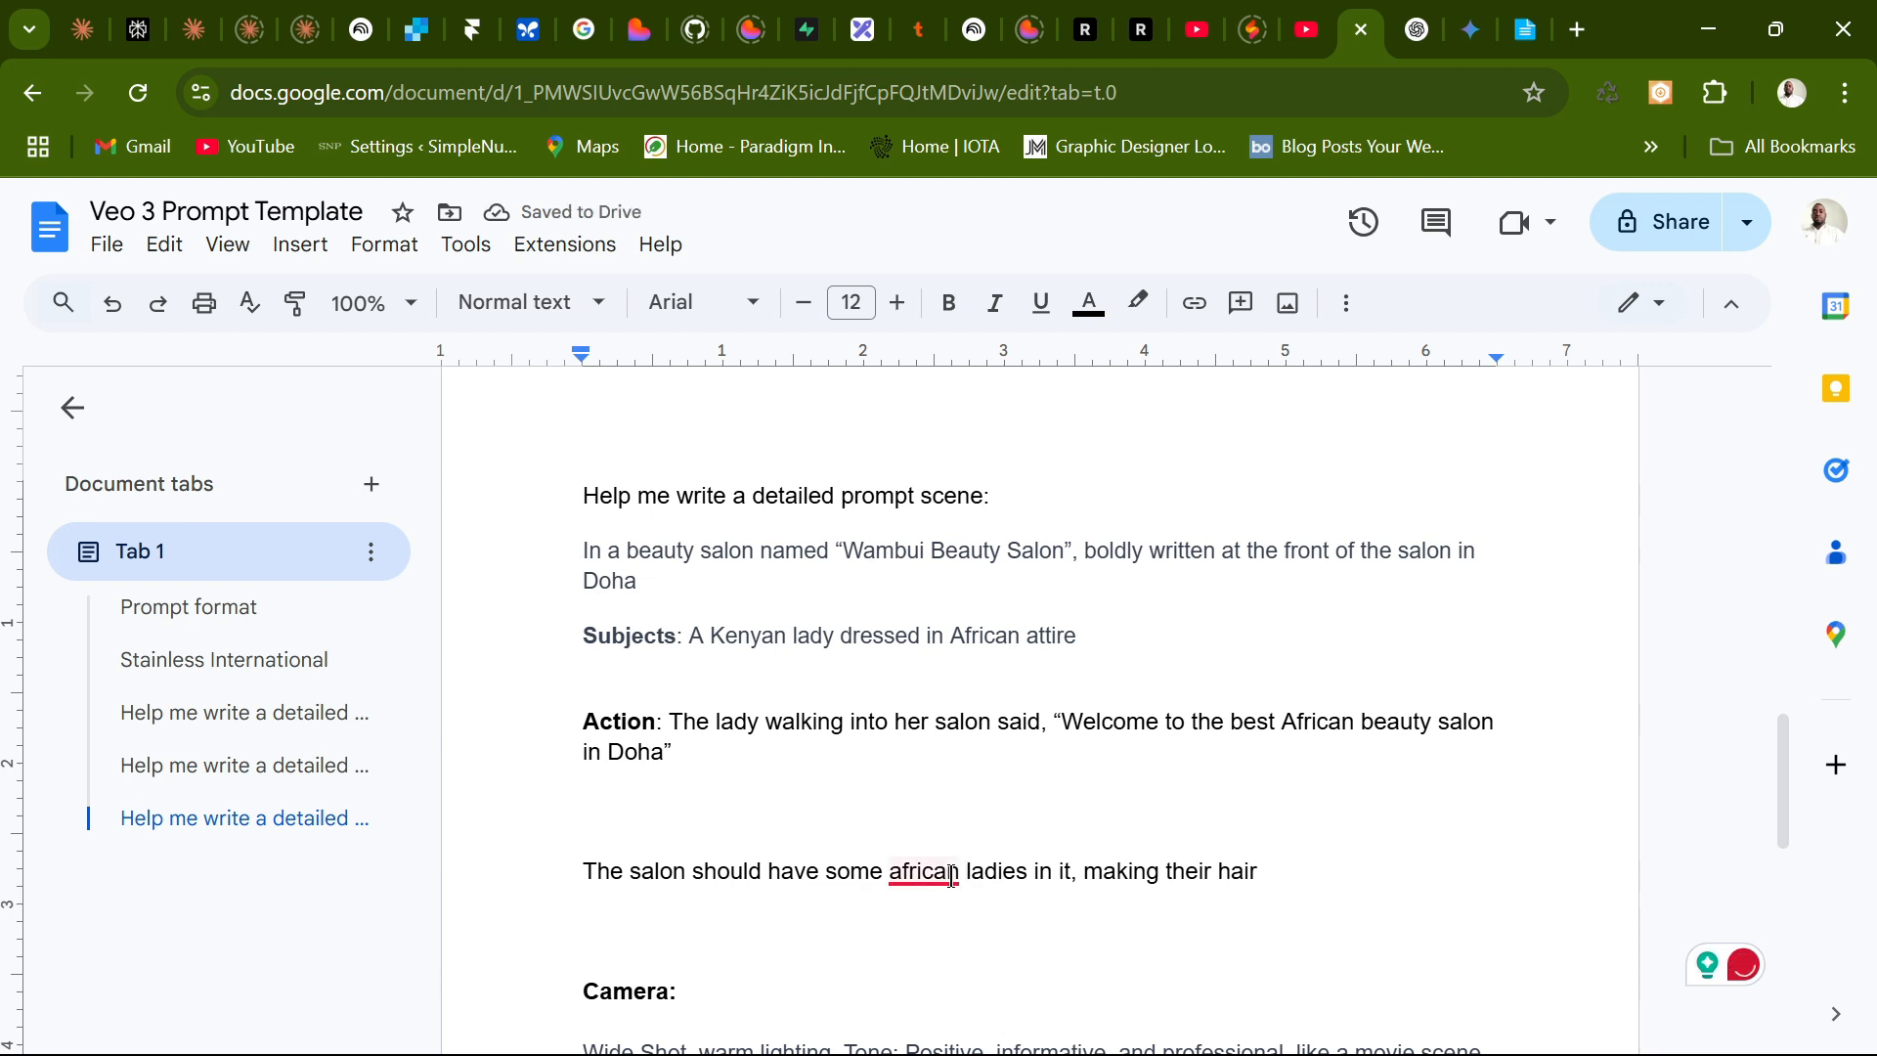
{"action": "left_click", "coordinate": [934, 870]}
{"action": "left_click", "coordinate": [1075, 724]}
Copy the whole beauty salon prompt, from "Help me write a detailed prompt scene:" through the closing note about video length.
{"action": "scroll", "coordinate": [1178, 825], "scroll_direction": "down", "scroll_amount": 5}
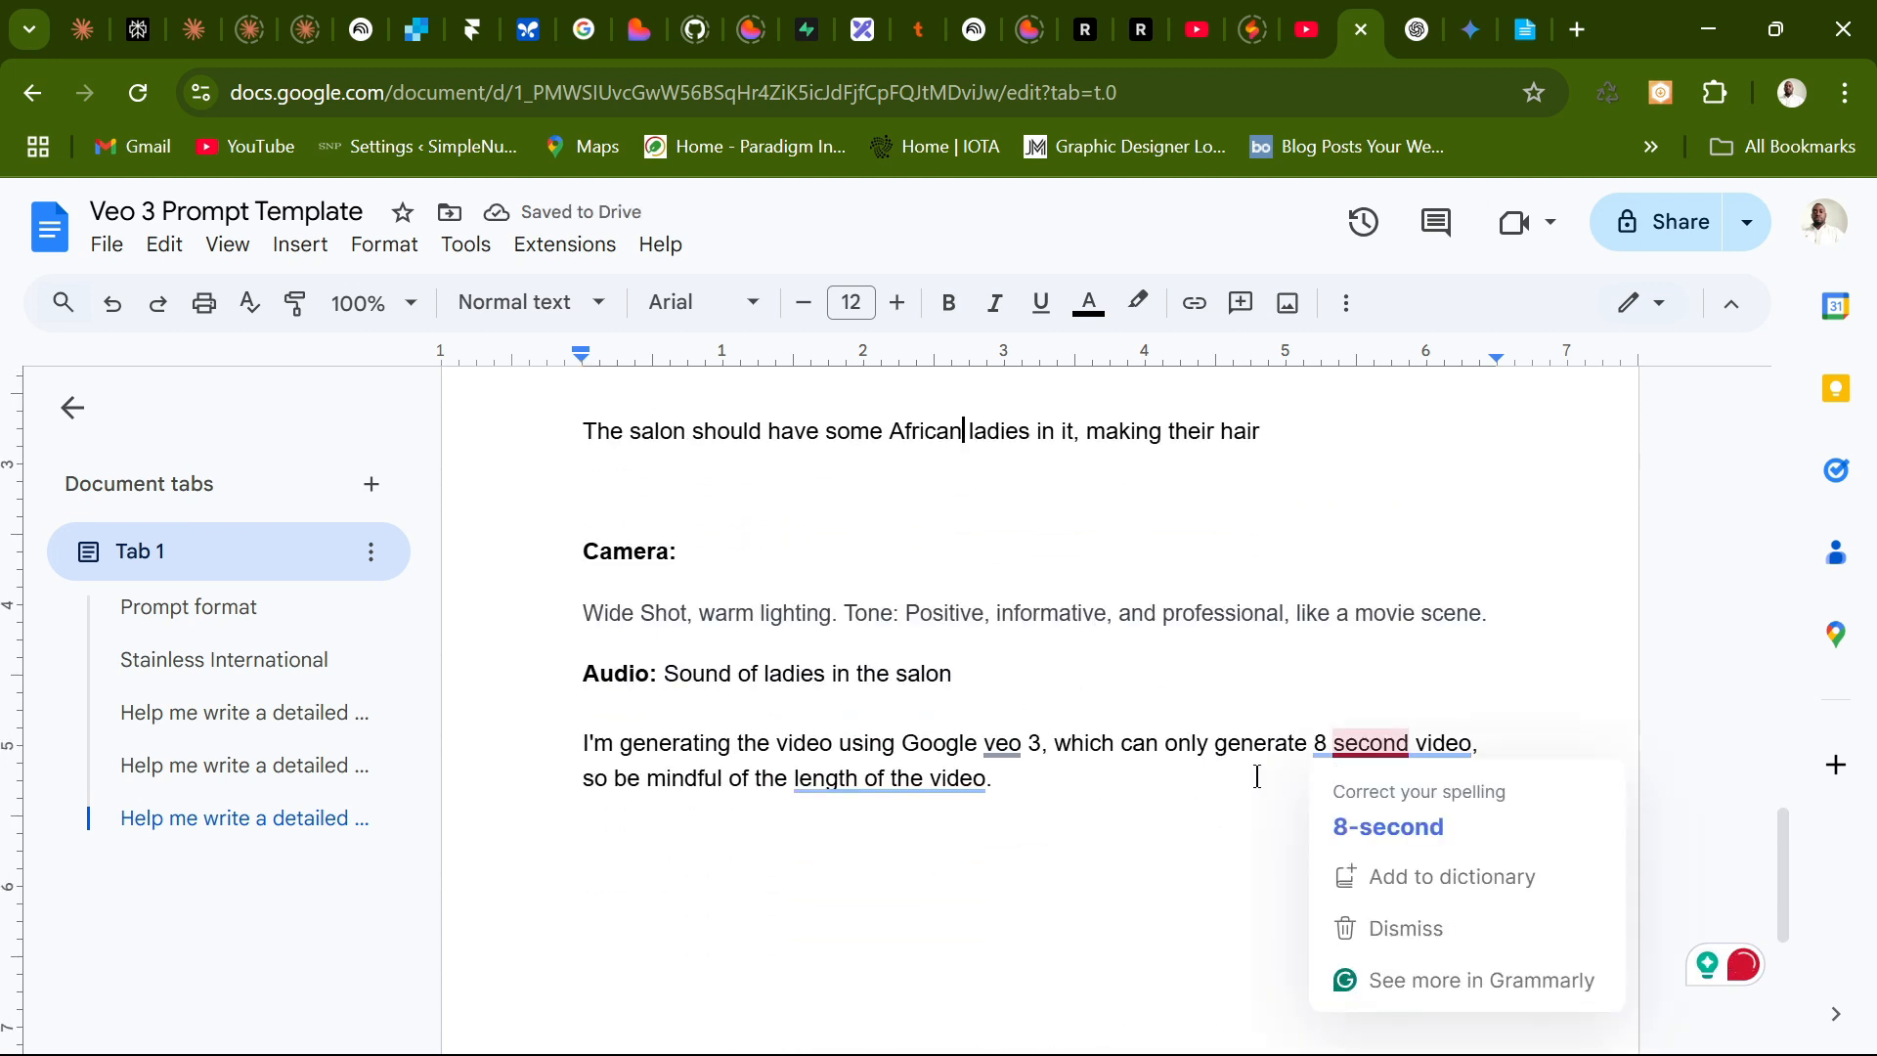
{"action": "left_click", "coordinate": [999, 779]}
{"action": "left_click_drag", "start_coordinate": [690, 514], "coordinate": [584, 813]}
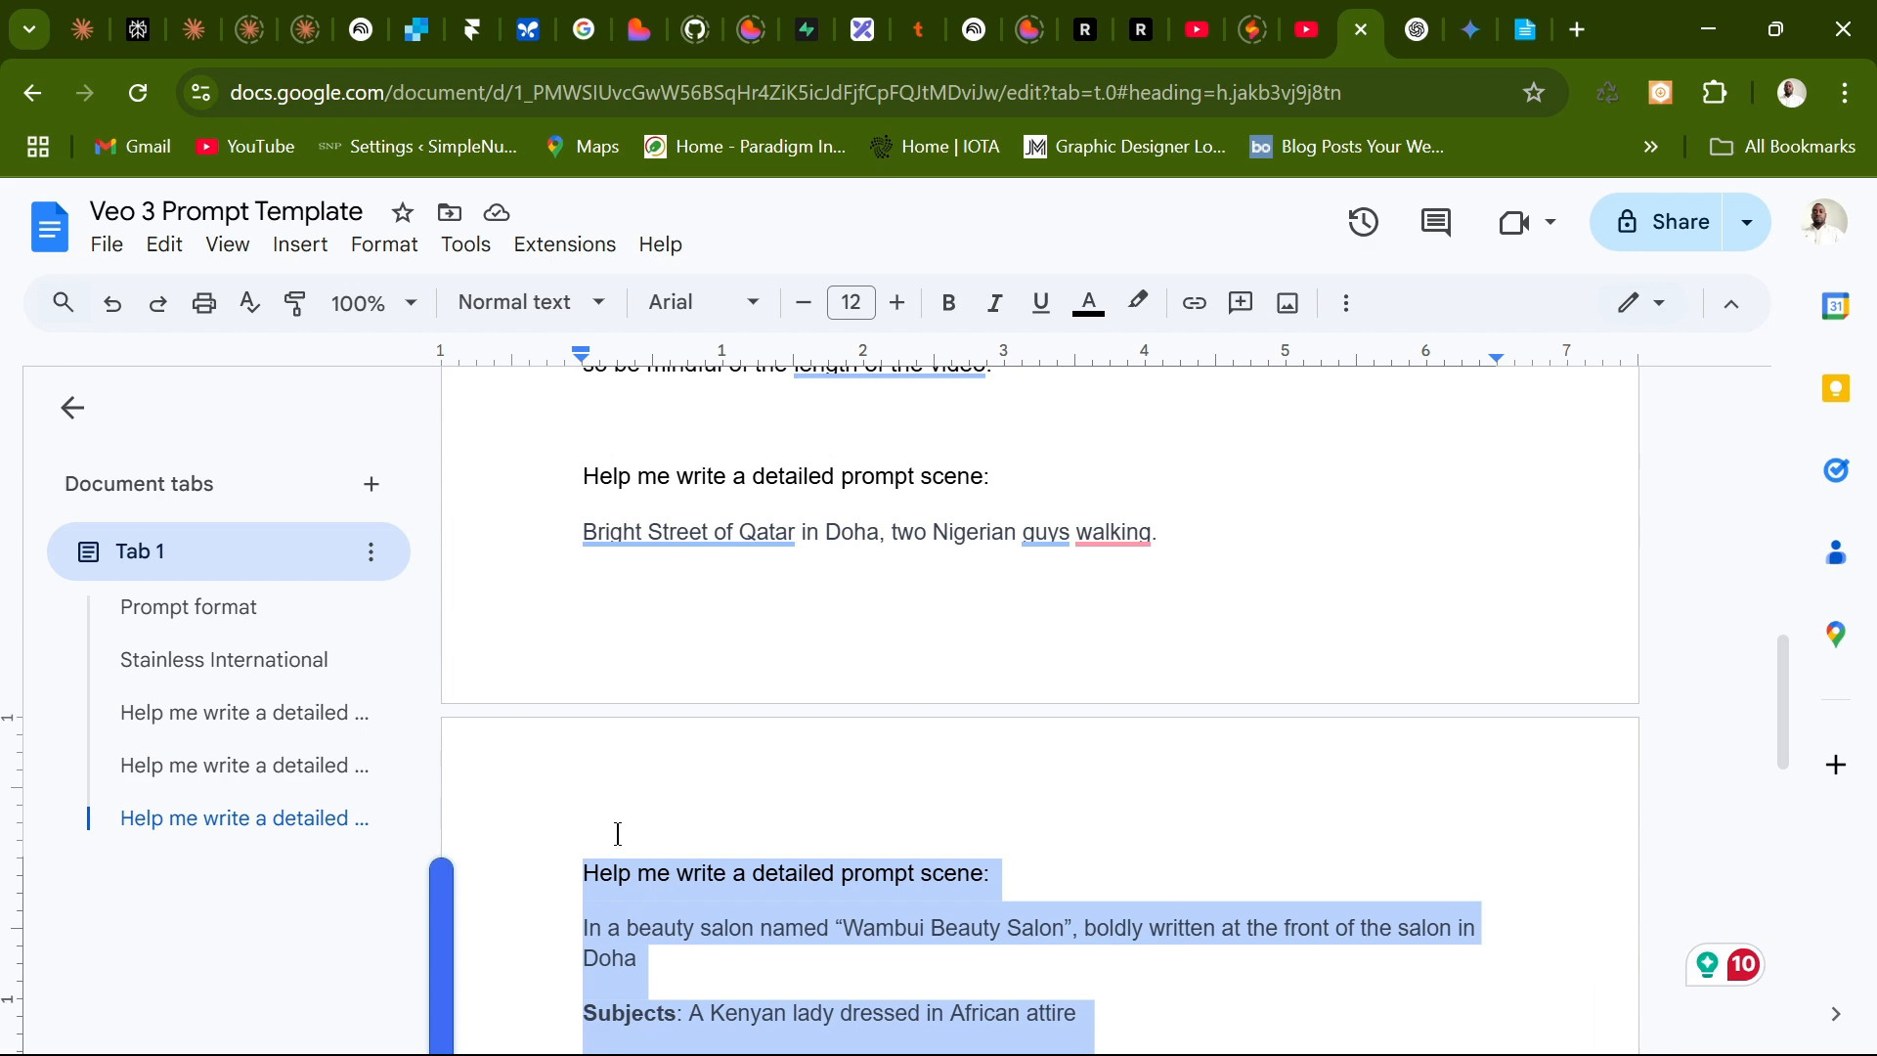
{"action": "right_click", "coordinate": [814, 914]}
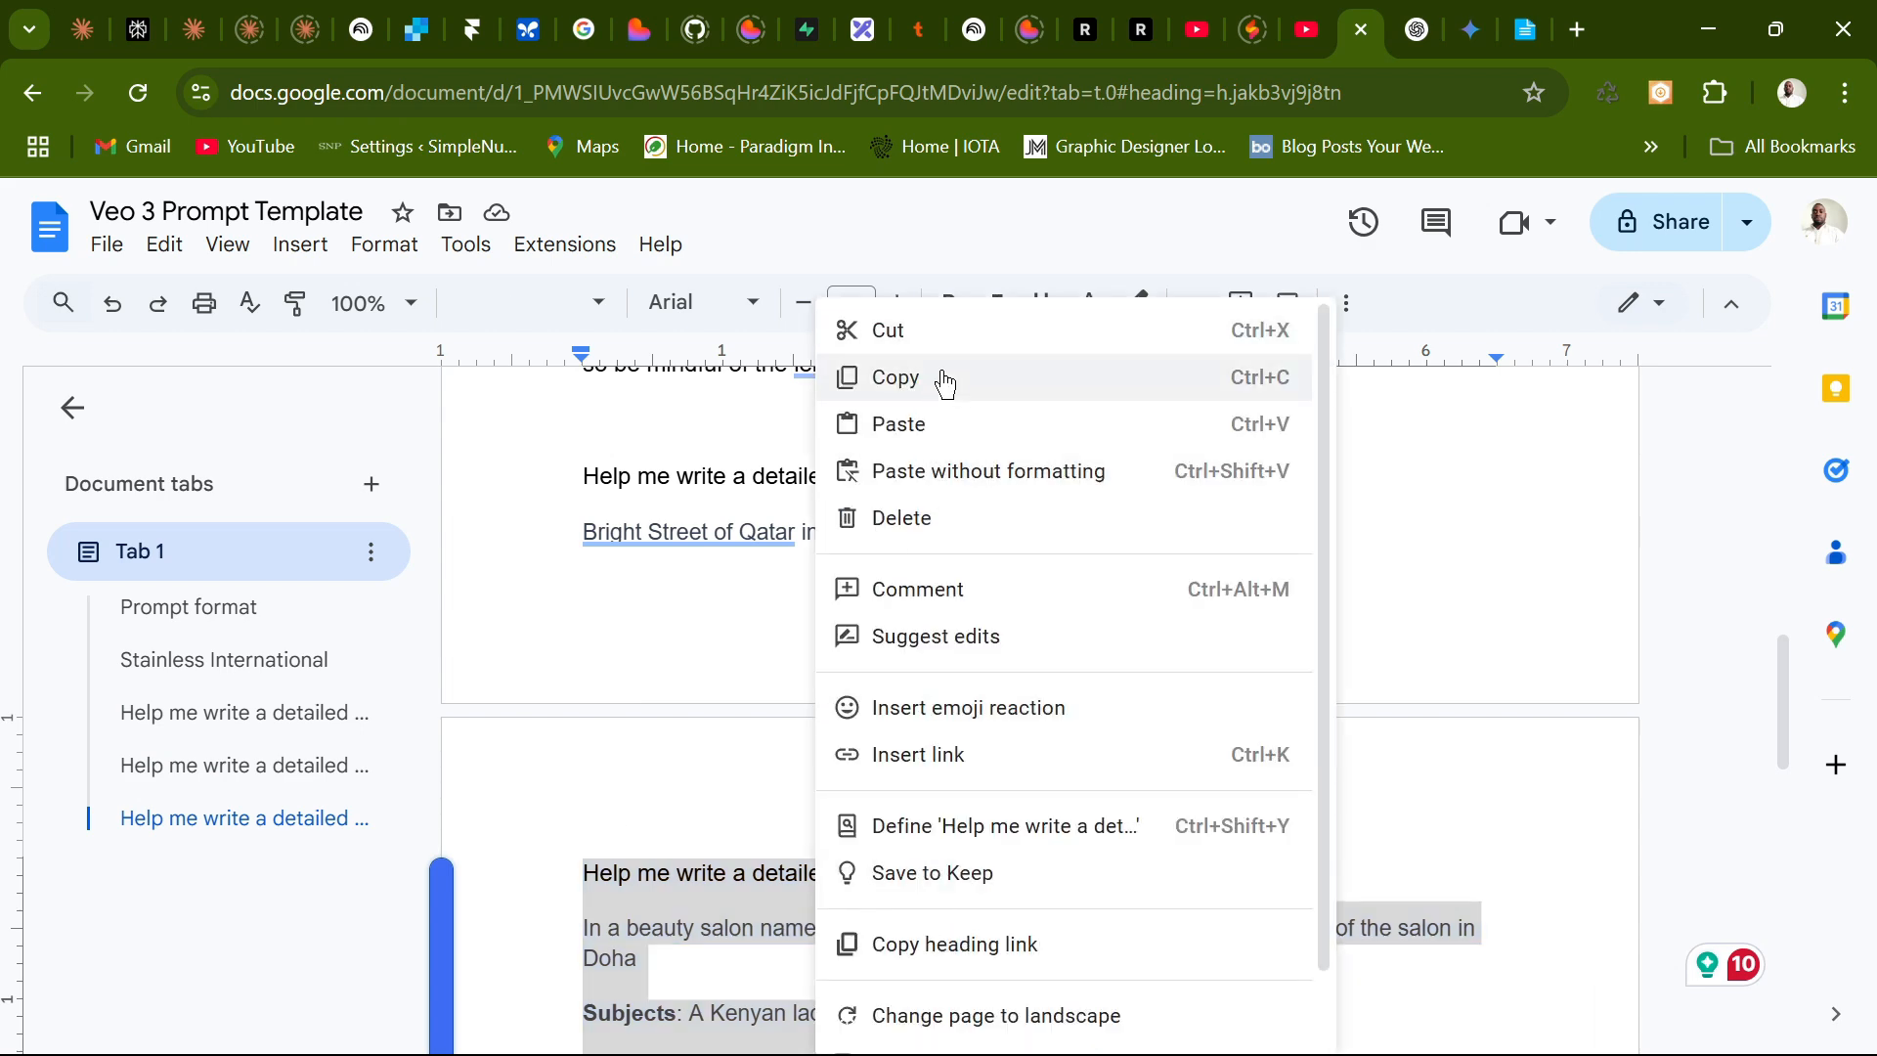
{"action": "left_click", "coordinate": [943, 379]}
{"action": "scroll", "coordinate": [1022, 796], "scroll_direction": "down", "scroll_amount": 7}
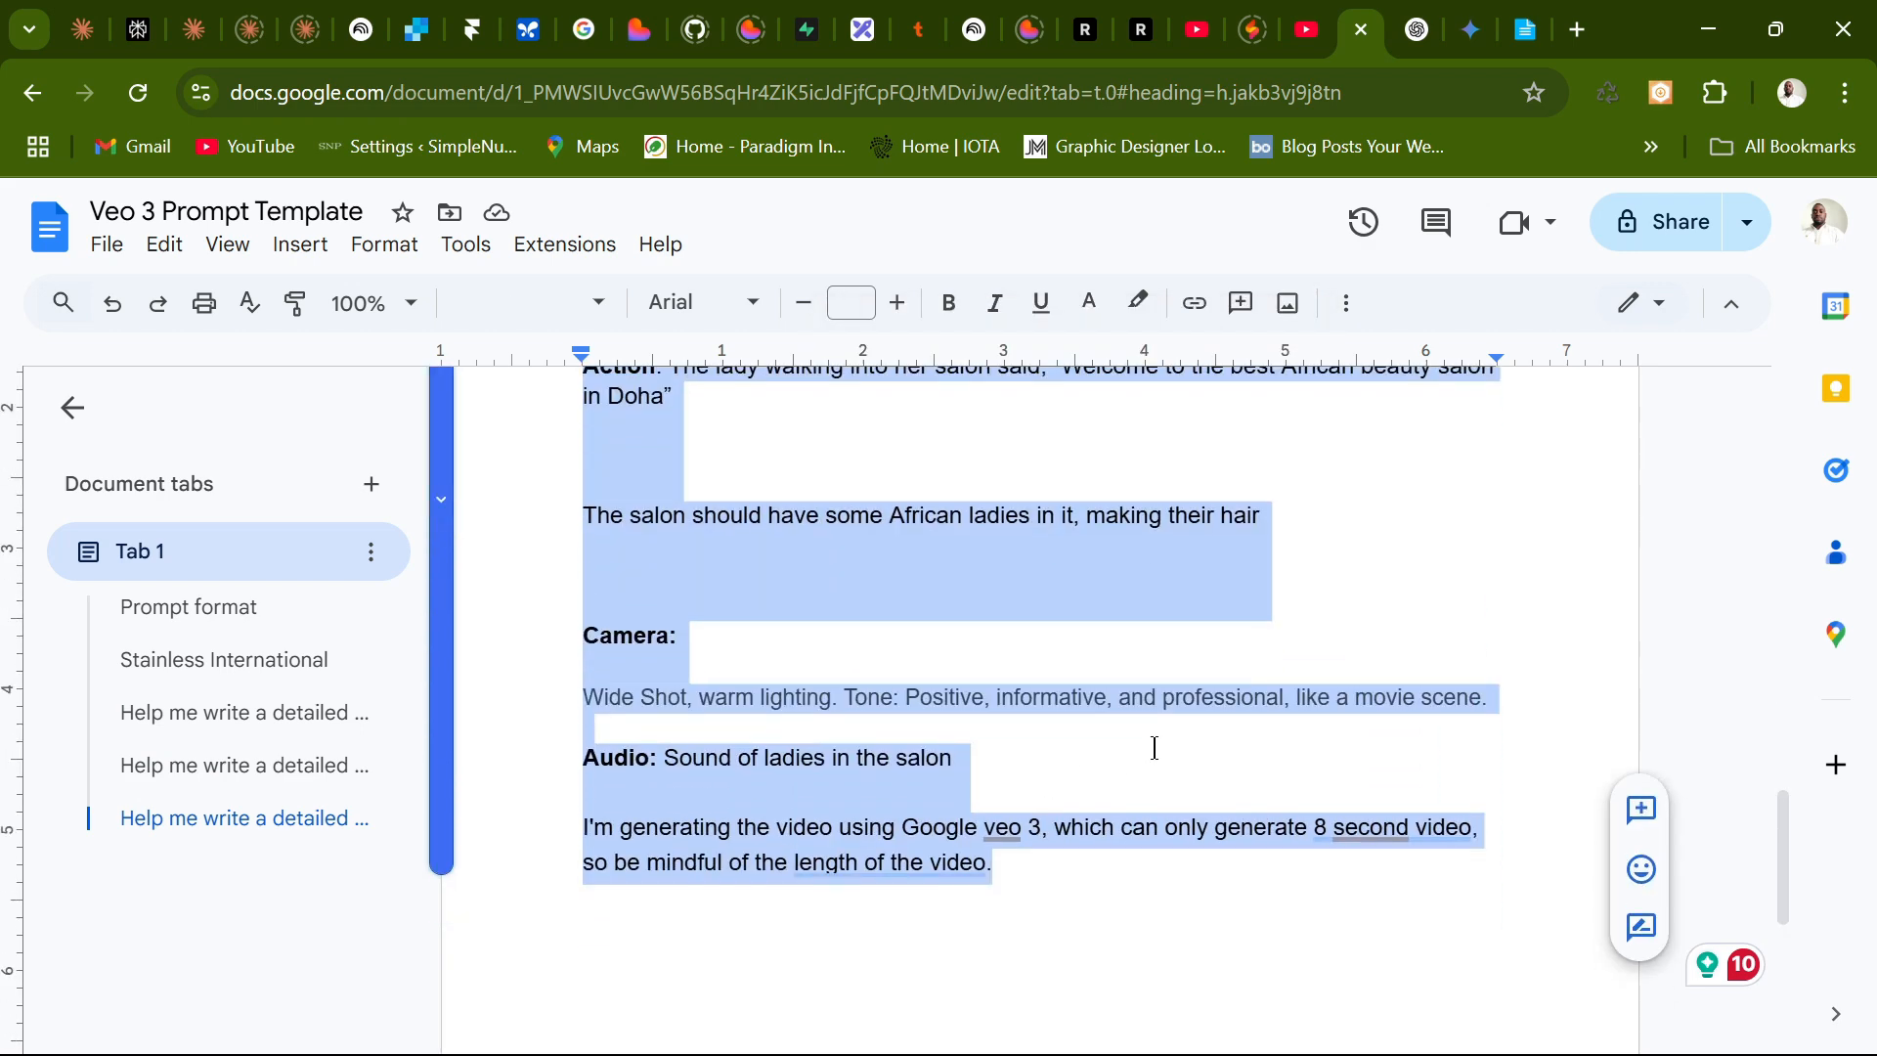
{"action": "scroll", "coordinate": [1154, 748], "scroll_direction": "up", "scroll_amount": 5}
Switch to the open Gemini conversation and look through its earlier Veo 3 scene prompts.
{"action": "left_click", "coordinate": [1471, 32]}
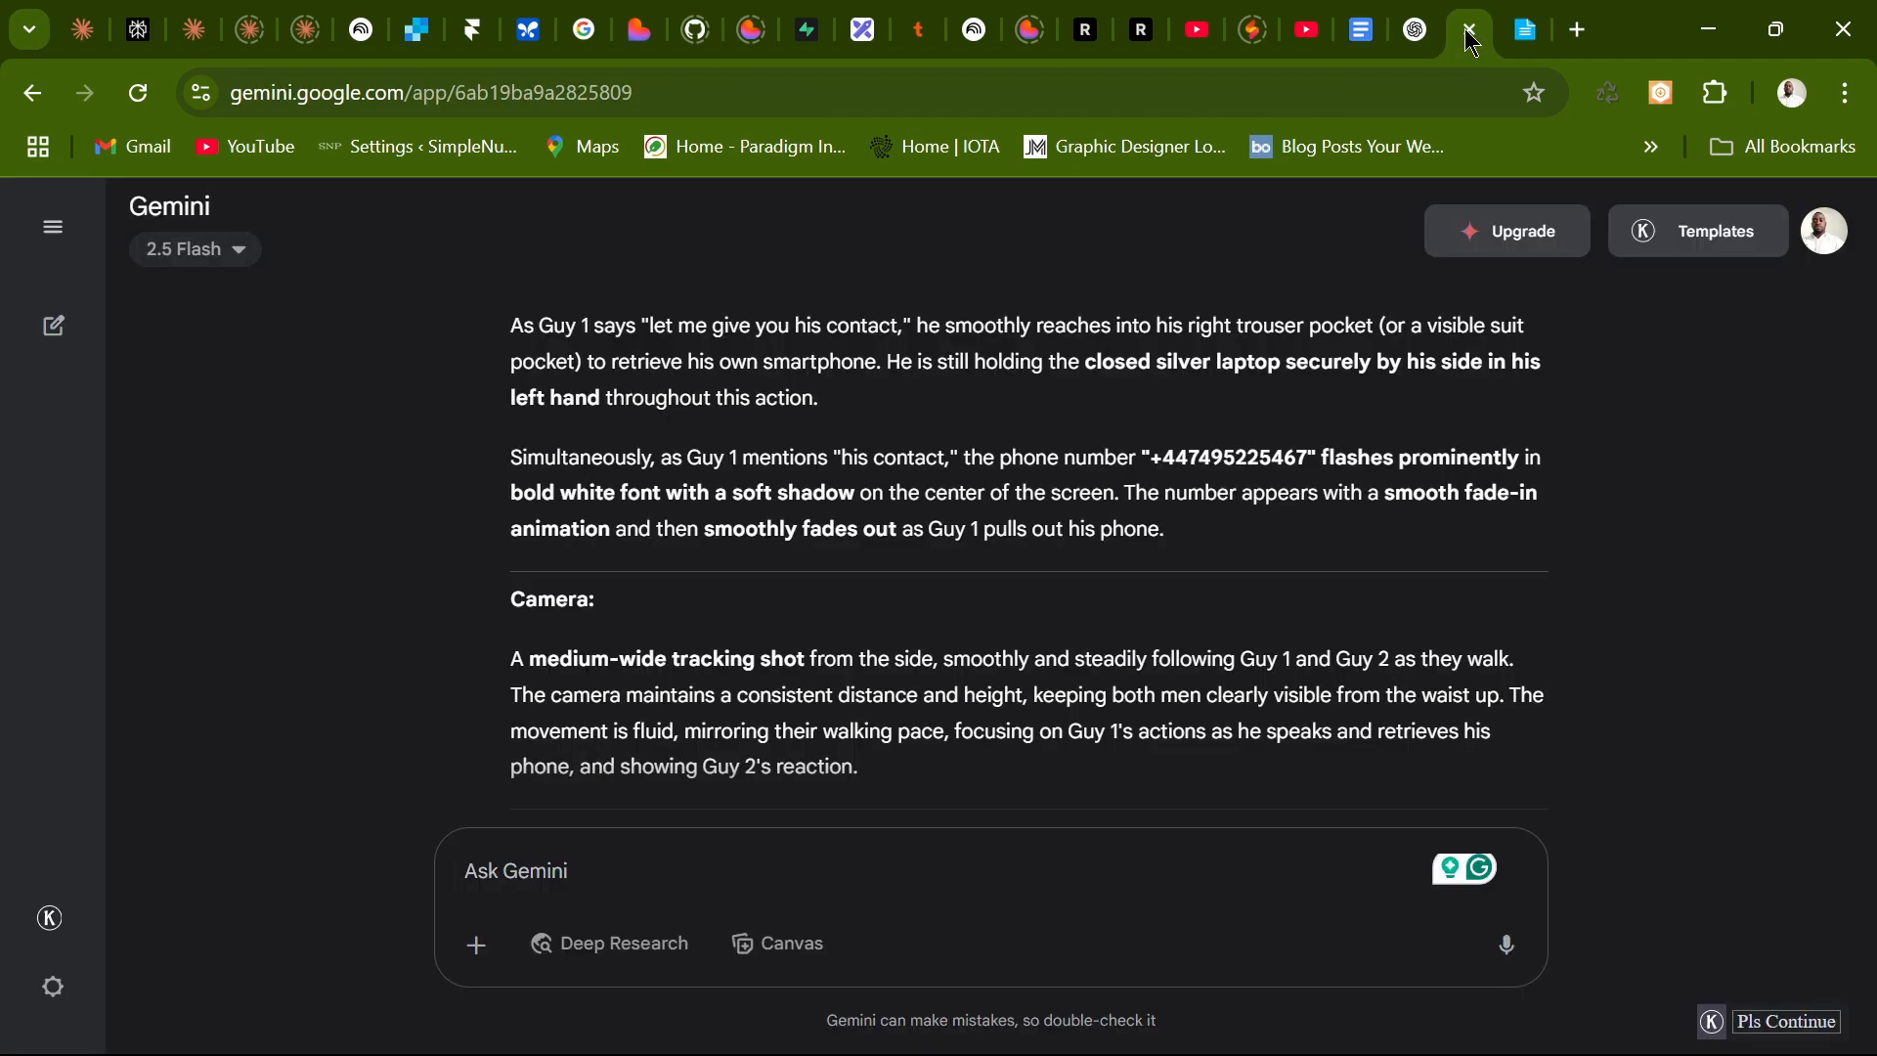
{"action": "scroll", "coordinate": [890, 665], "scroll_direction": "up", "scroll_amount": 15}
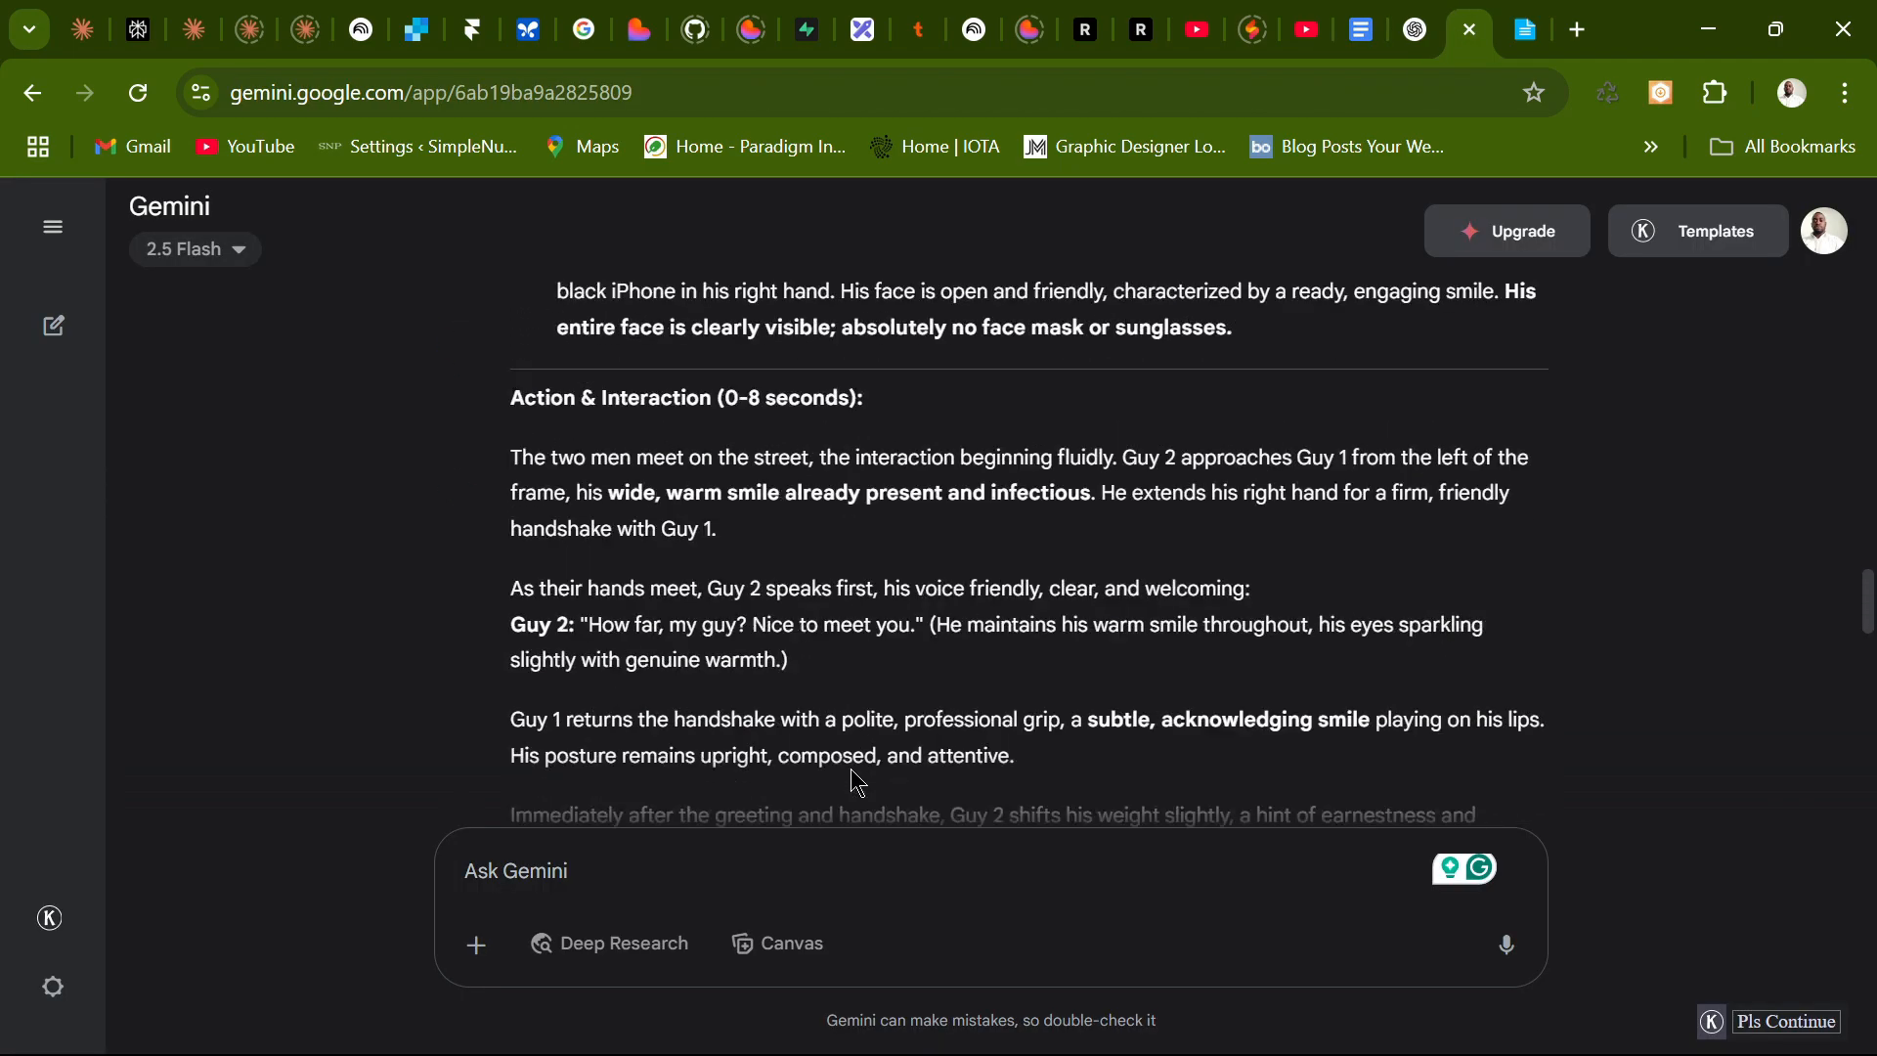
{"action": "scroll", "coordinate": [863, 775], "scroll_direction": "down", "scroll_amount": 10}
{"action": "scroll", "coordinate": [893, 738], "scroll_direction": "up", "scroll_amount": 6}
{"action": "scroll", "coordinate": [897, 713], "scroll_direction": "down", "scroll_amount": 5}
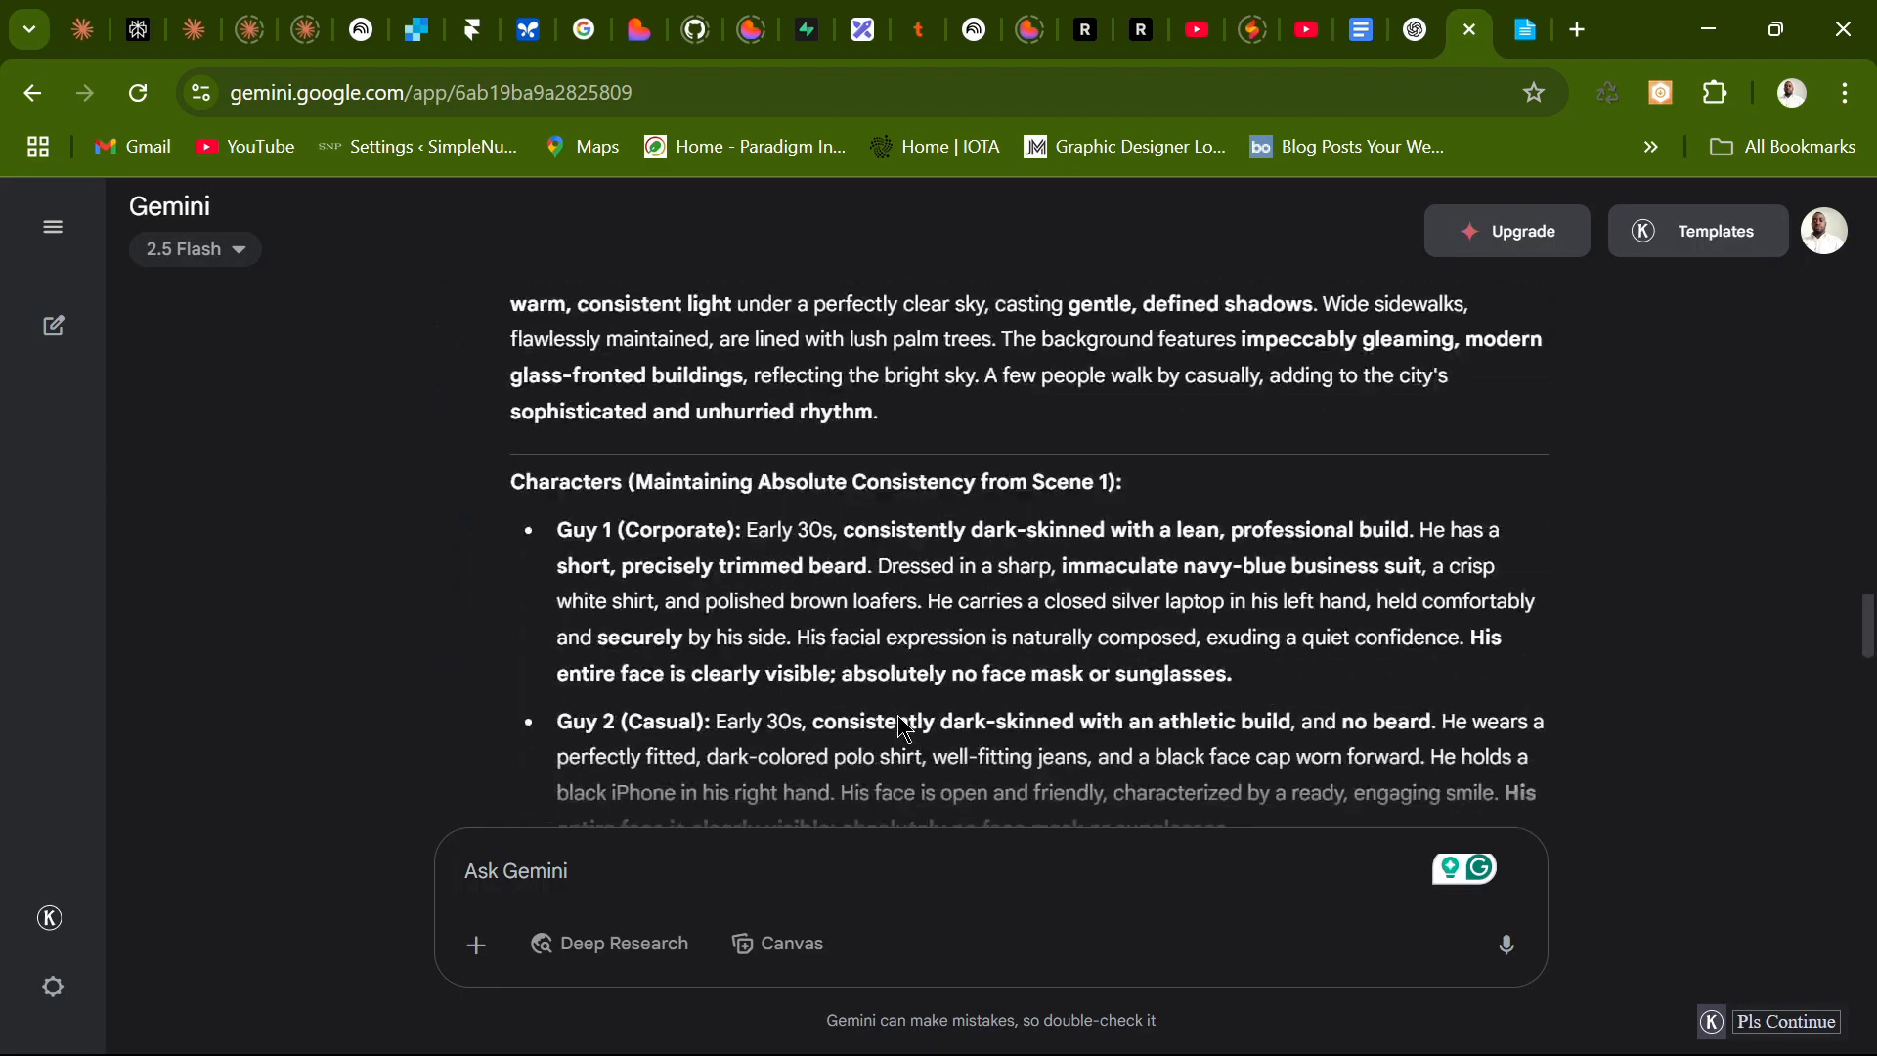
{"action": "scroll", "coordinate": [900, 718], "scroll_direction": "down", "scroll_amount": 20}
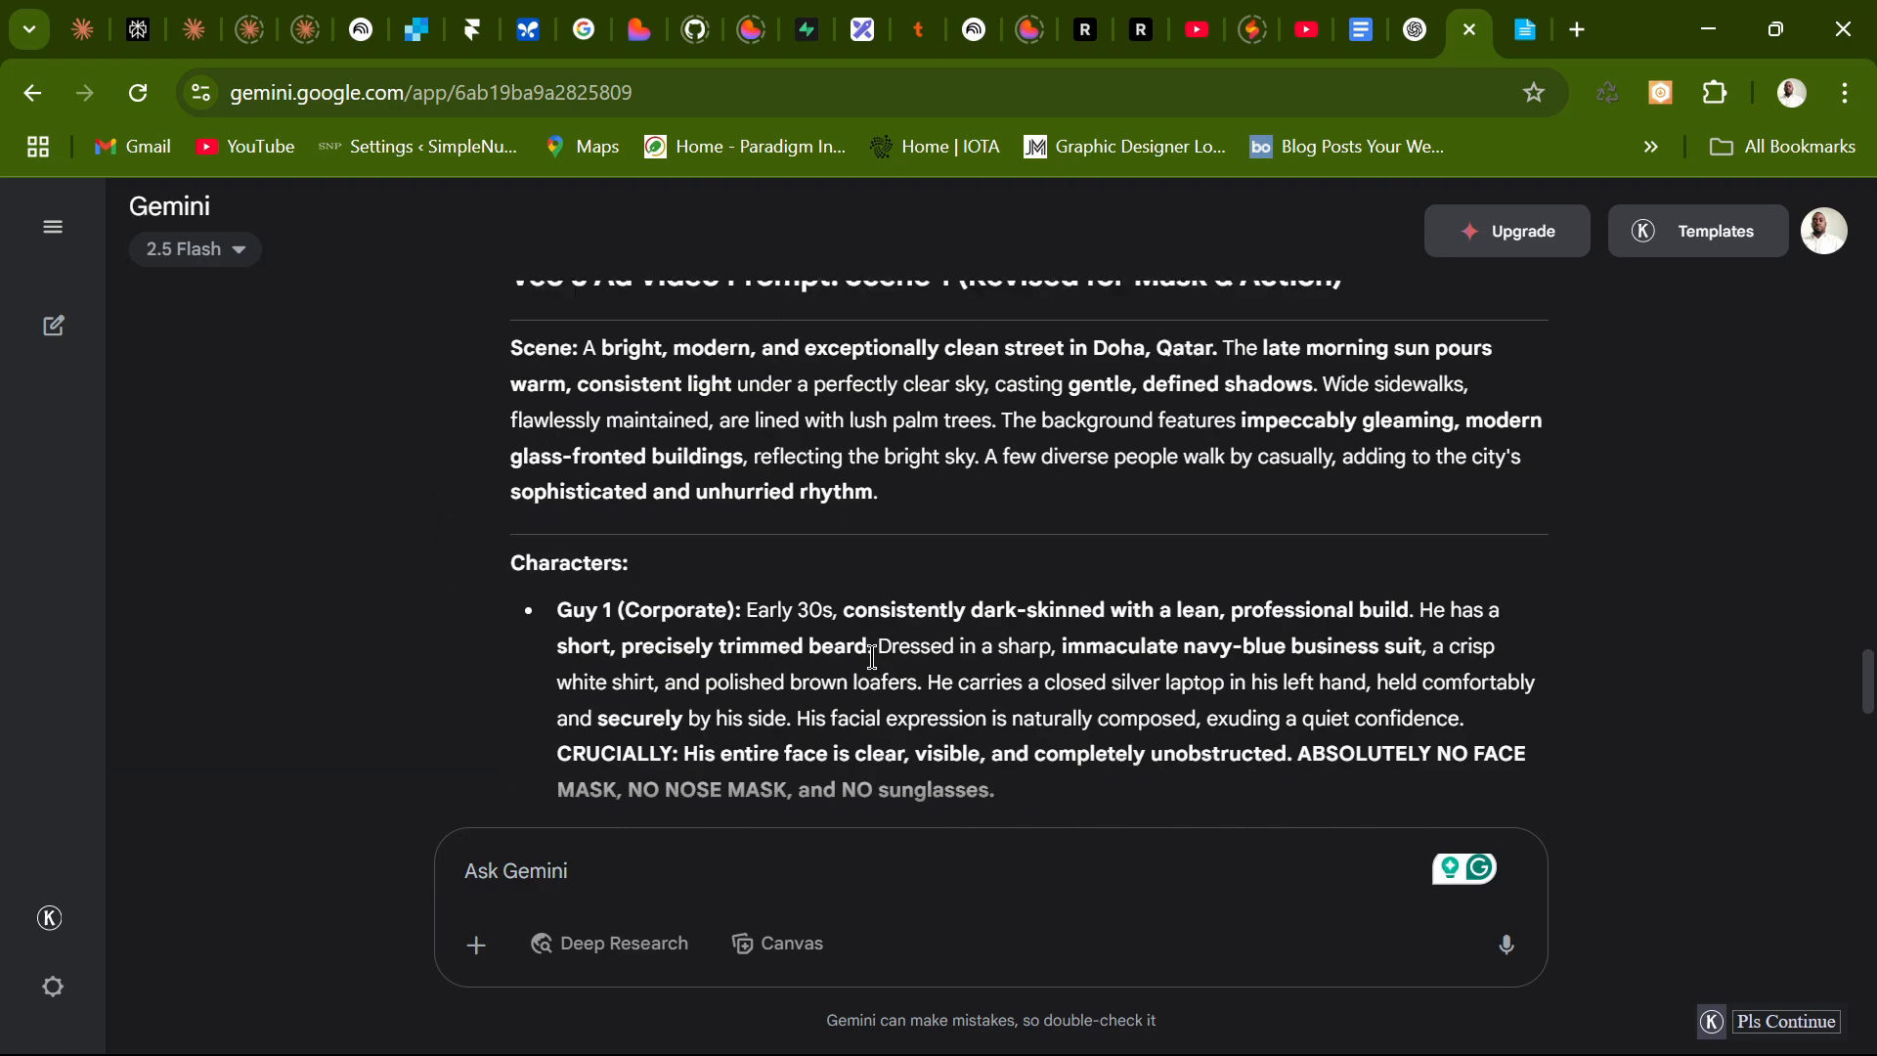
{"action": "scroll", "coordinate": [873, 656], "scroll_direction": "down", "scroll_amount": 15}
{"action": "scroll", "coordinate": [976, 597], "scroll_direction": "up", "scroll_amount": 20}
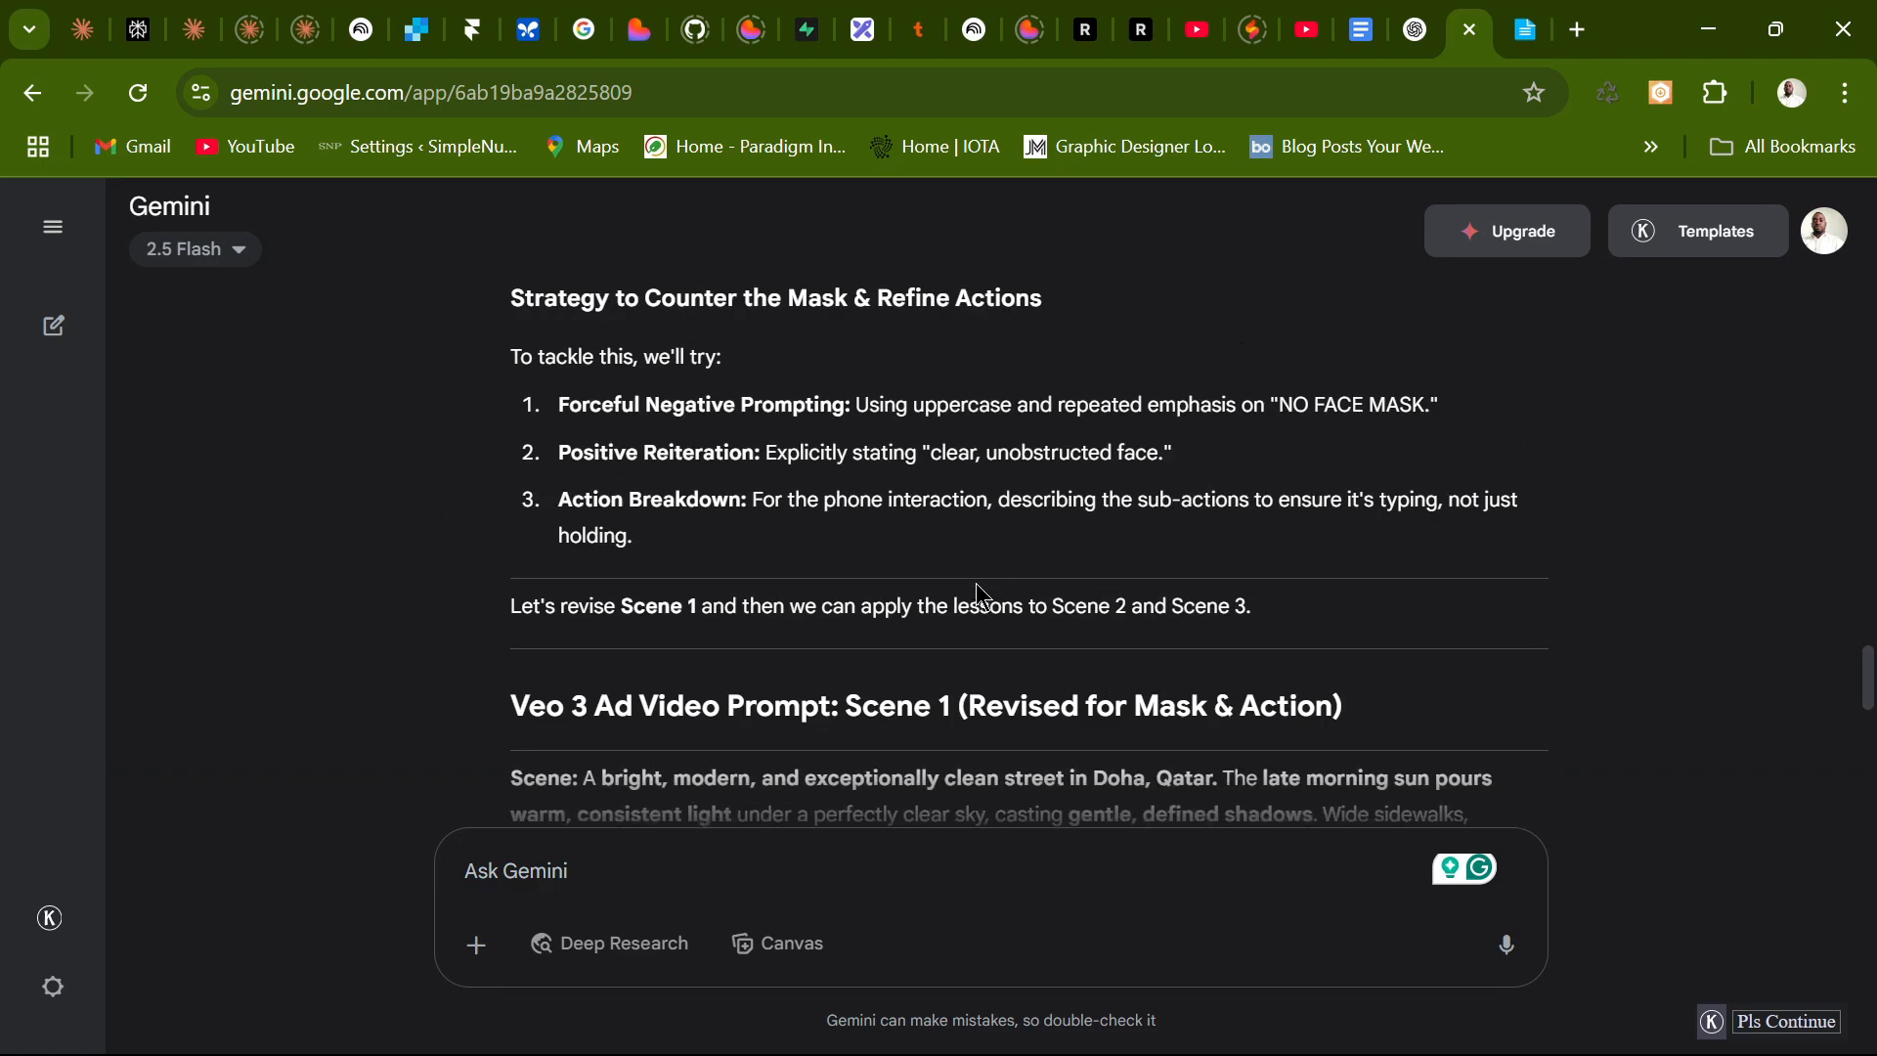
{"action": "scroll", "coordinate": [977, 586], "scroll_direction": "up", "scroll_amount": 20}
Switch to the other Chrome window and open its Gemini chat "Image Editing Not Available", going to the end of the conversation.
{"action": "mouse_move", "coordinate": [1287, 1042]}
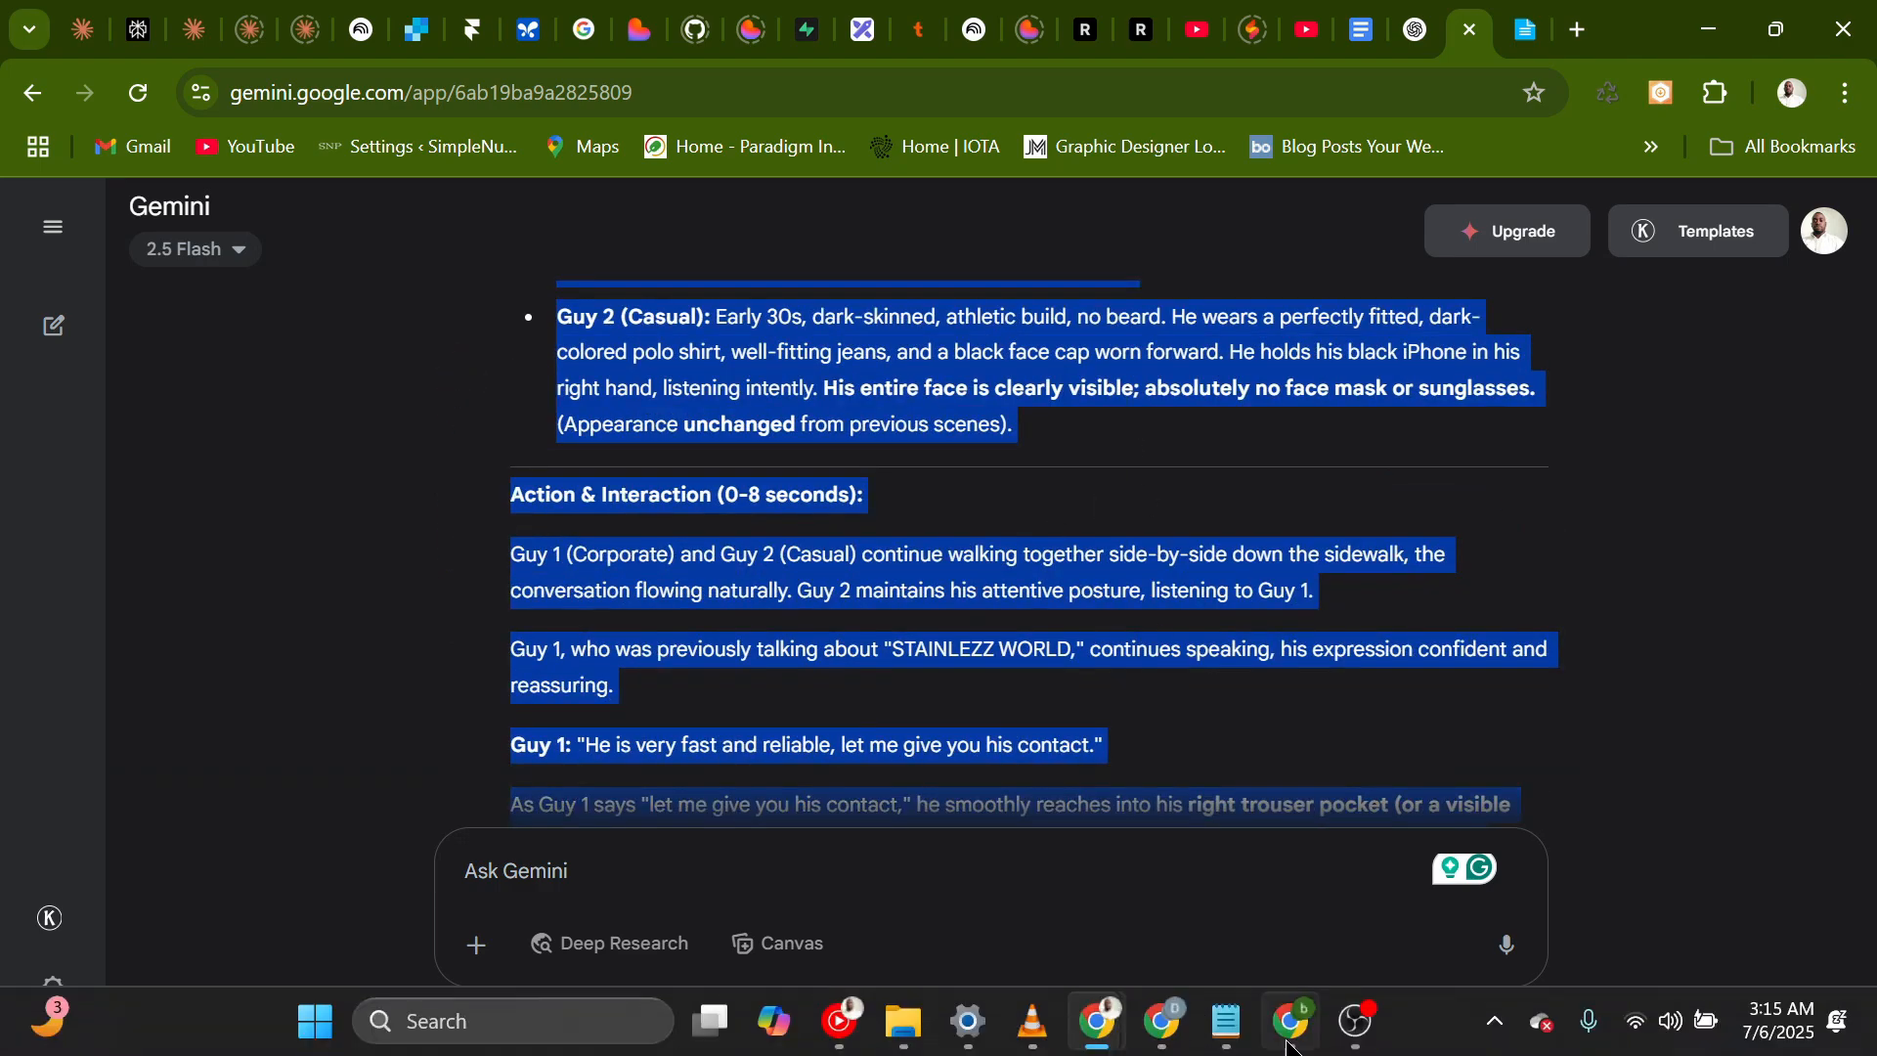
{"action": "left_click", "coordinate": [1294, 831]}
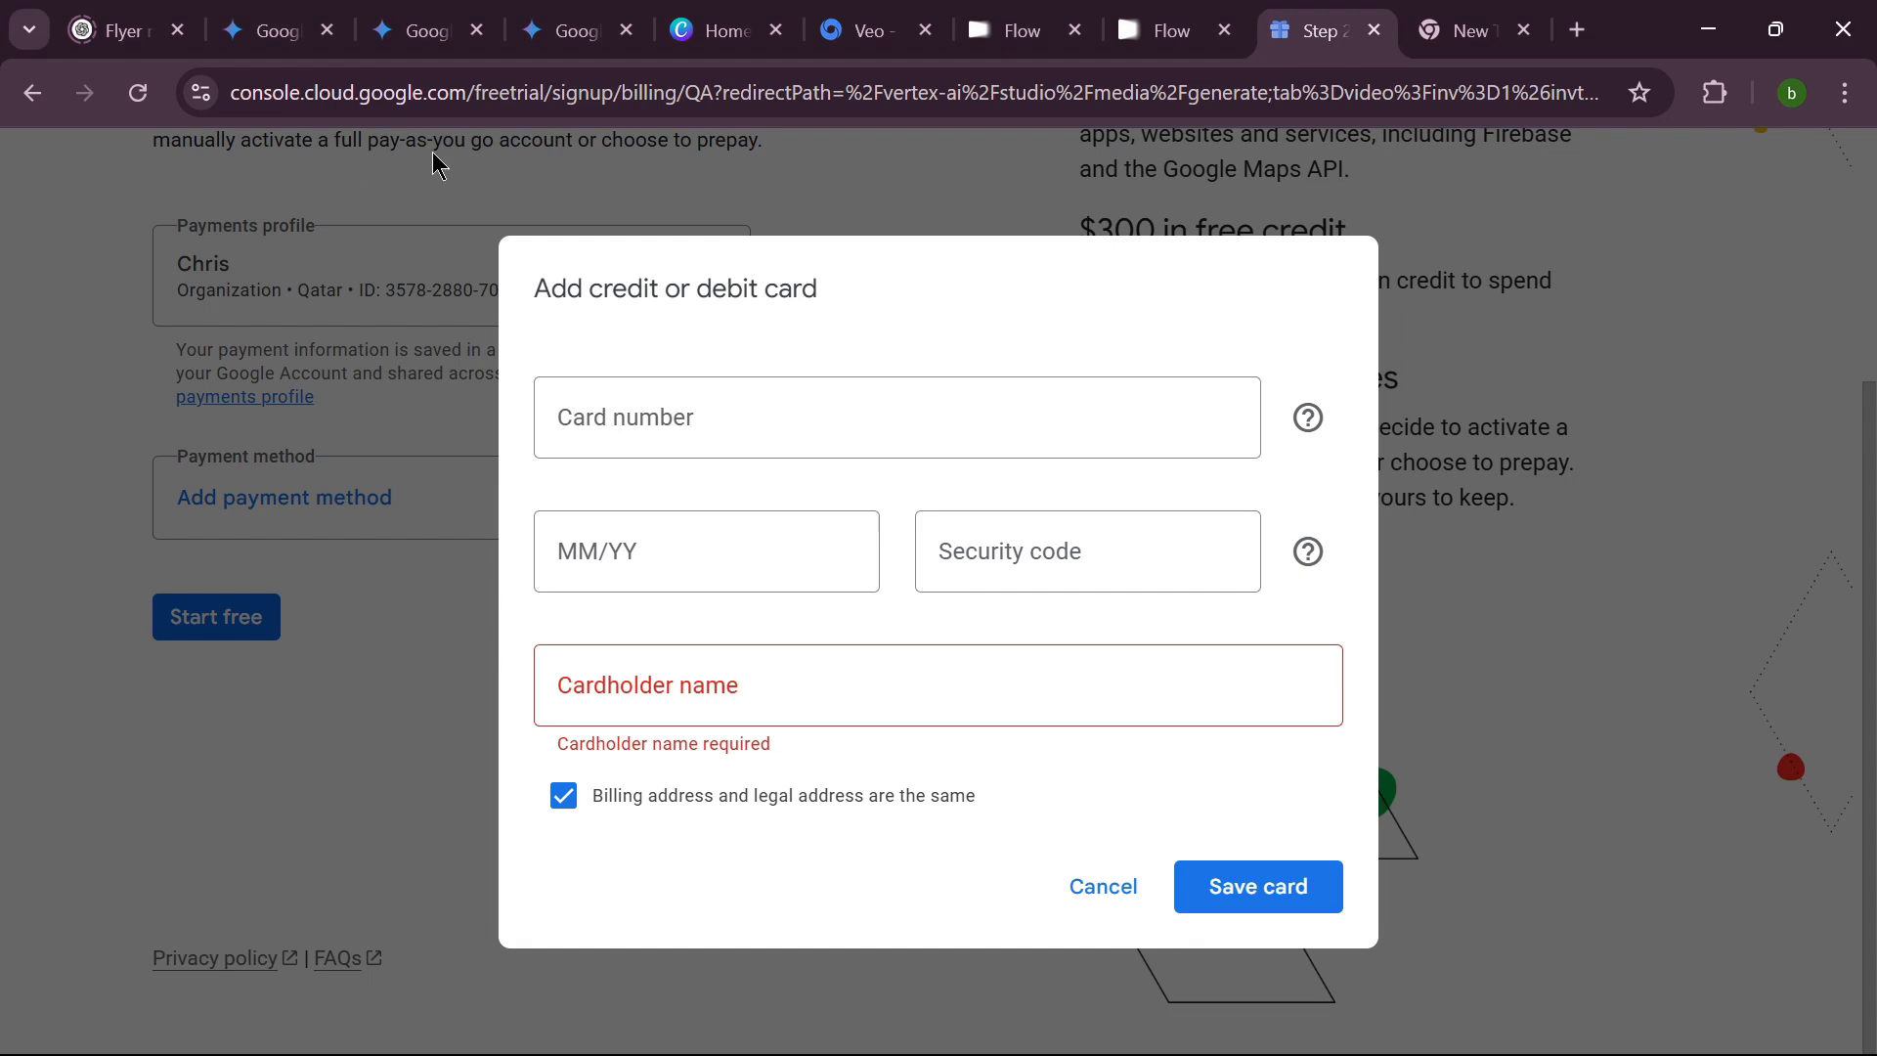
{"action": "left_click", "coordinate": [1465, 30]}
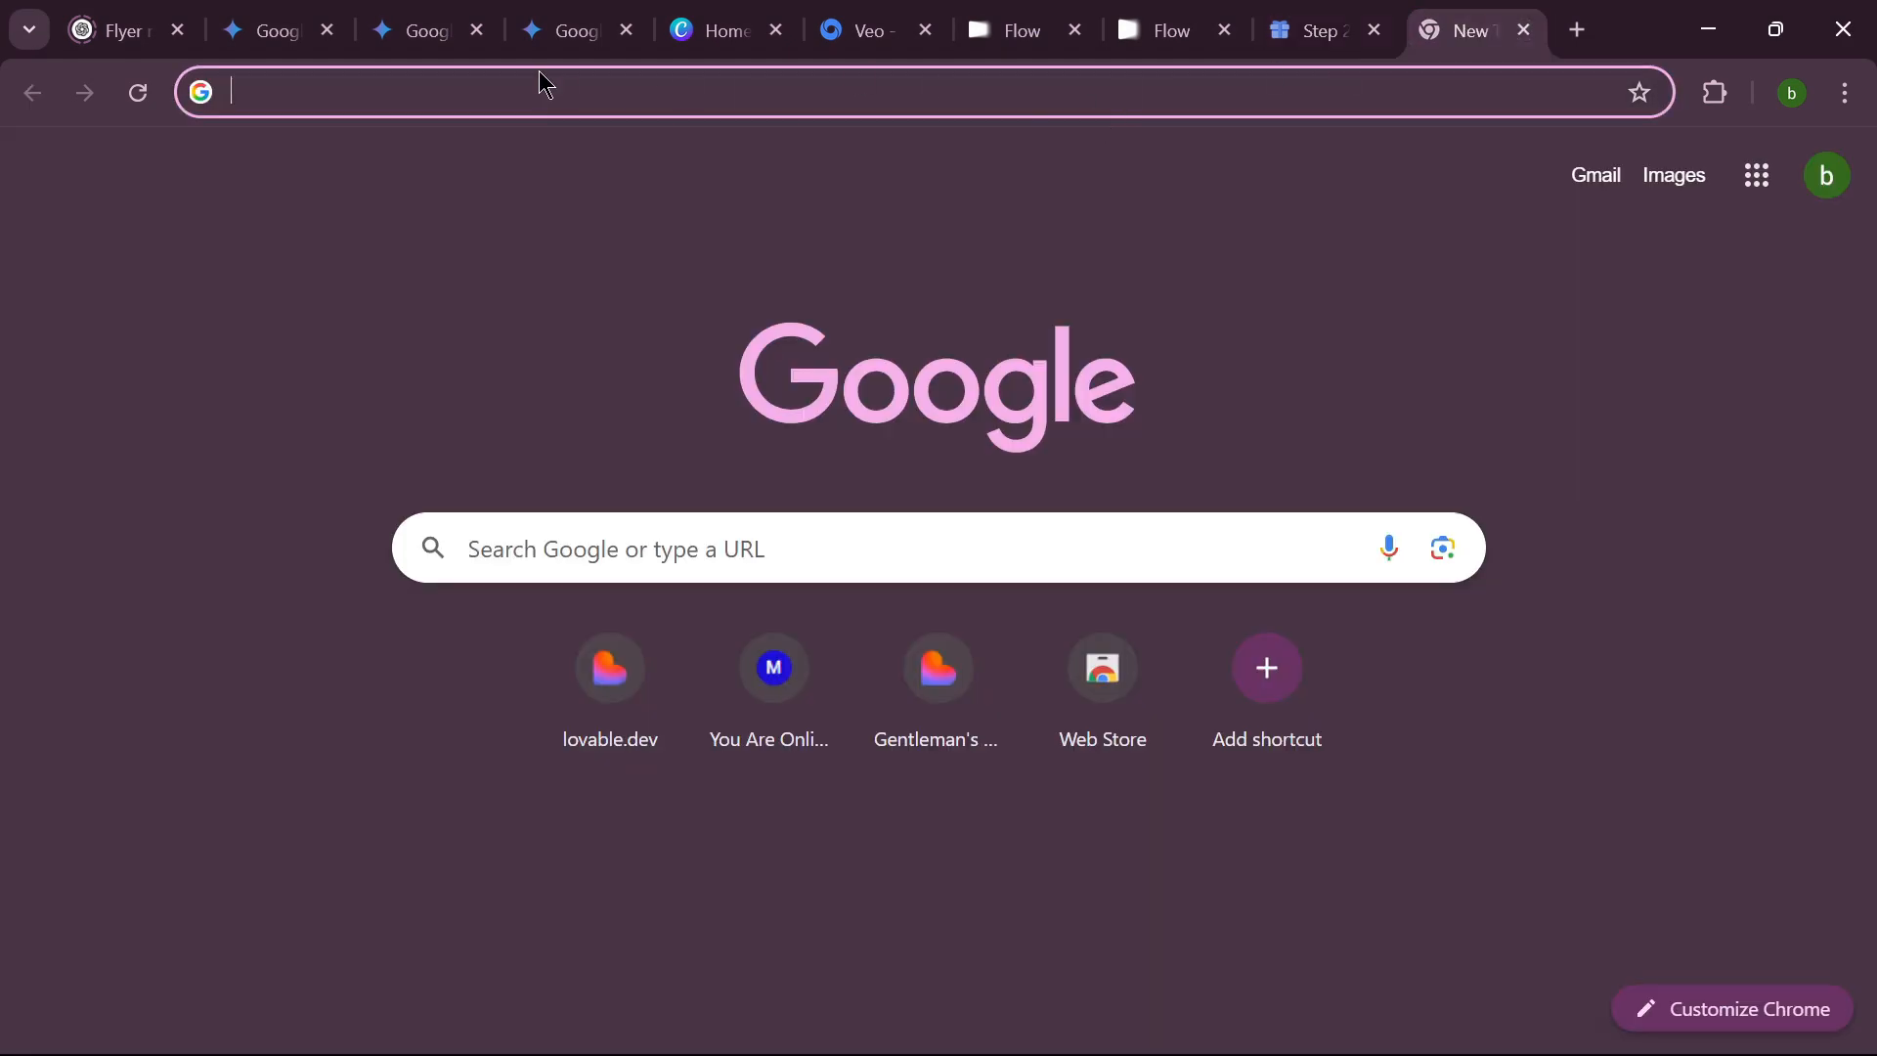
{"action": "left_click", "coordinate": [369, 92]}
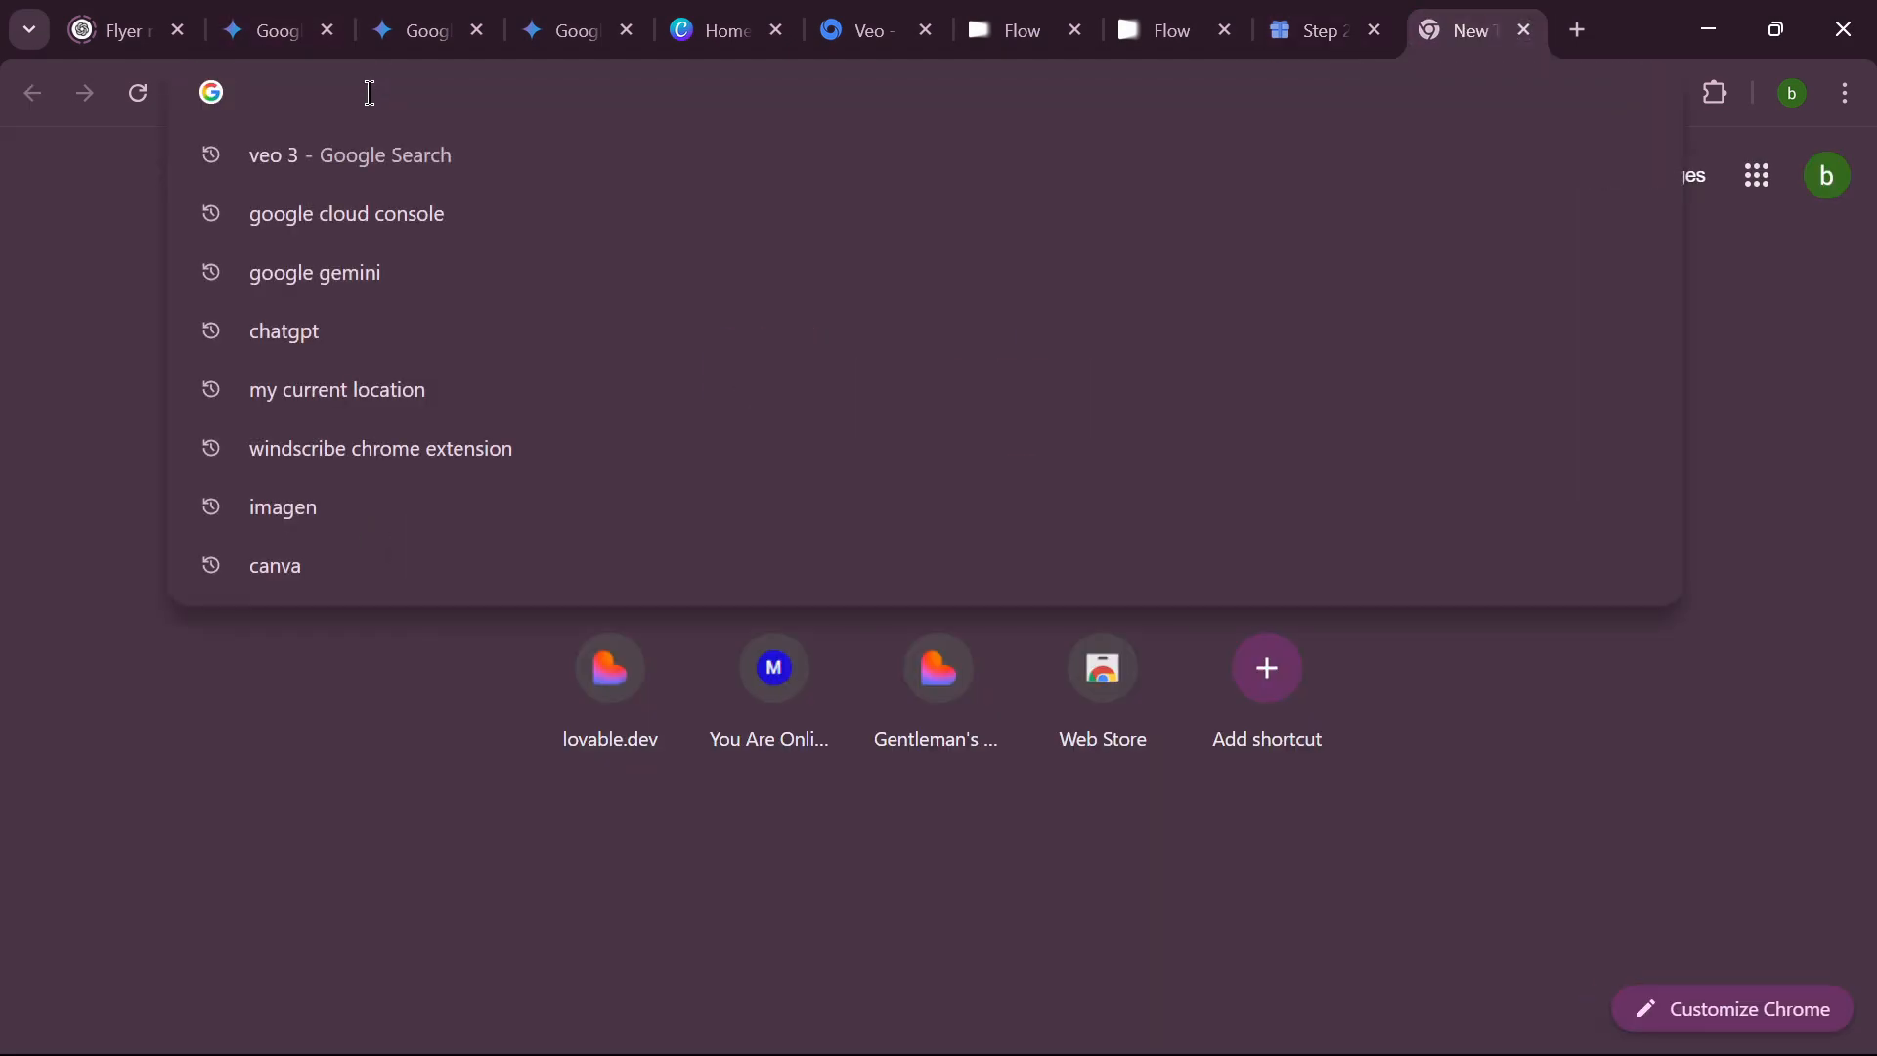
{"action": "left_click", "coordinate": [565, 30]}
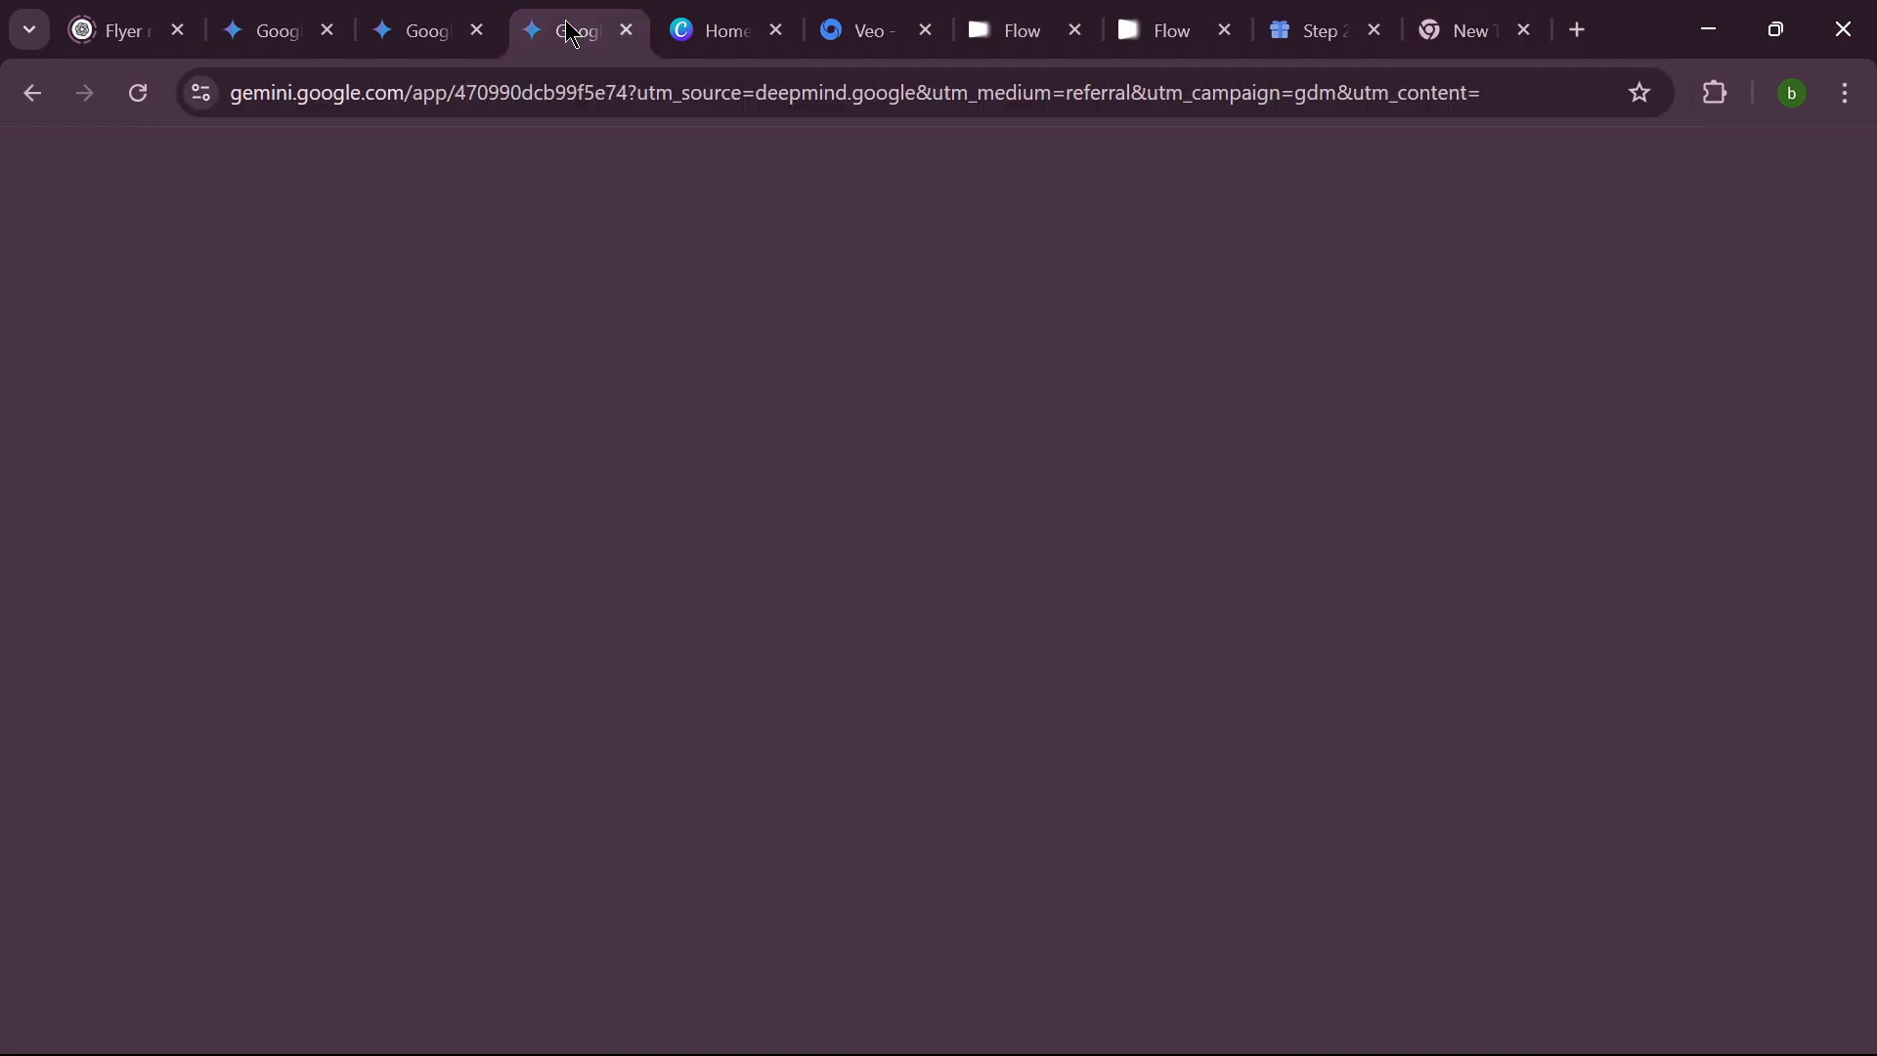
{"action": "scroll", "coordinate": [901, 548], "scroll_direction": "down", "scroll_amount": 12}
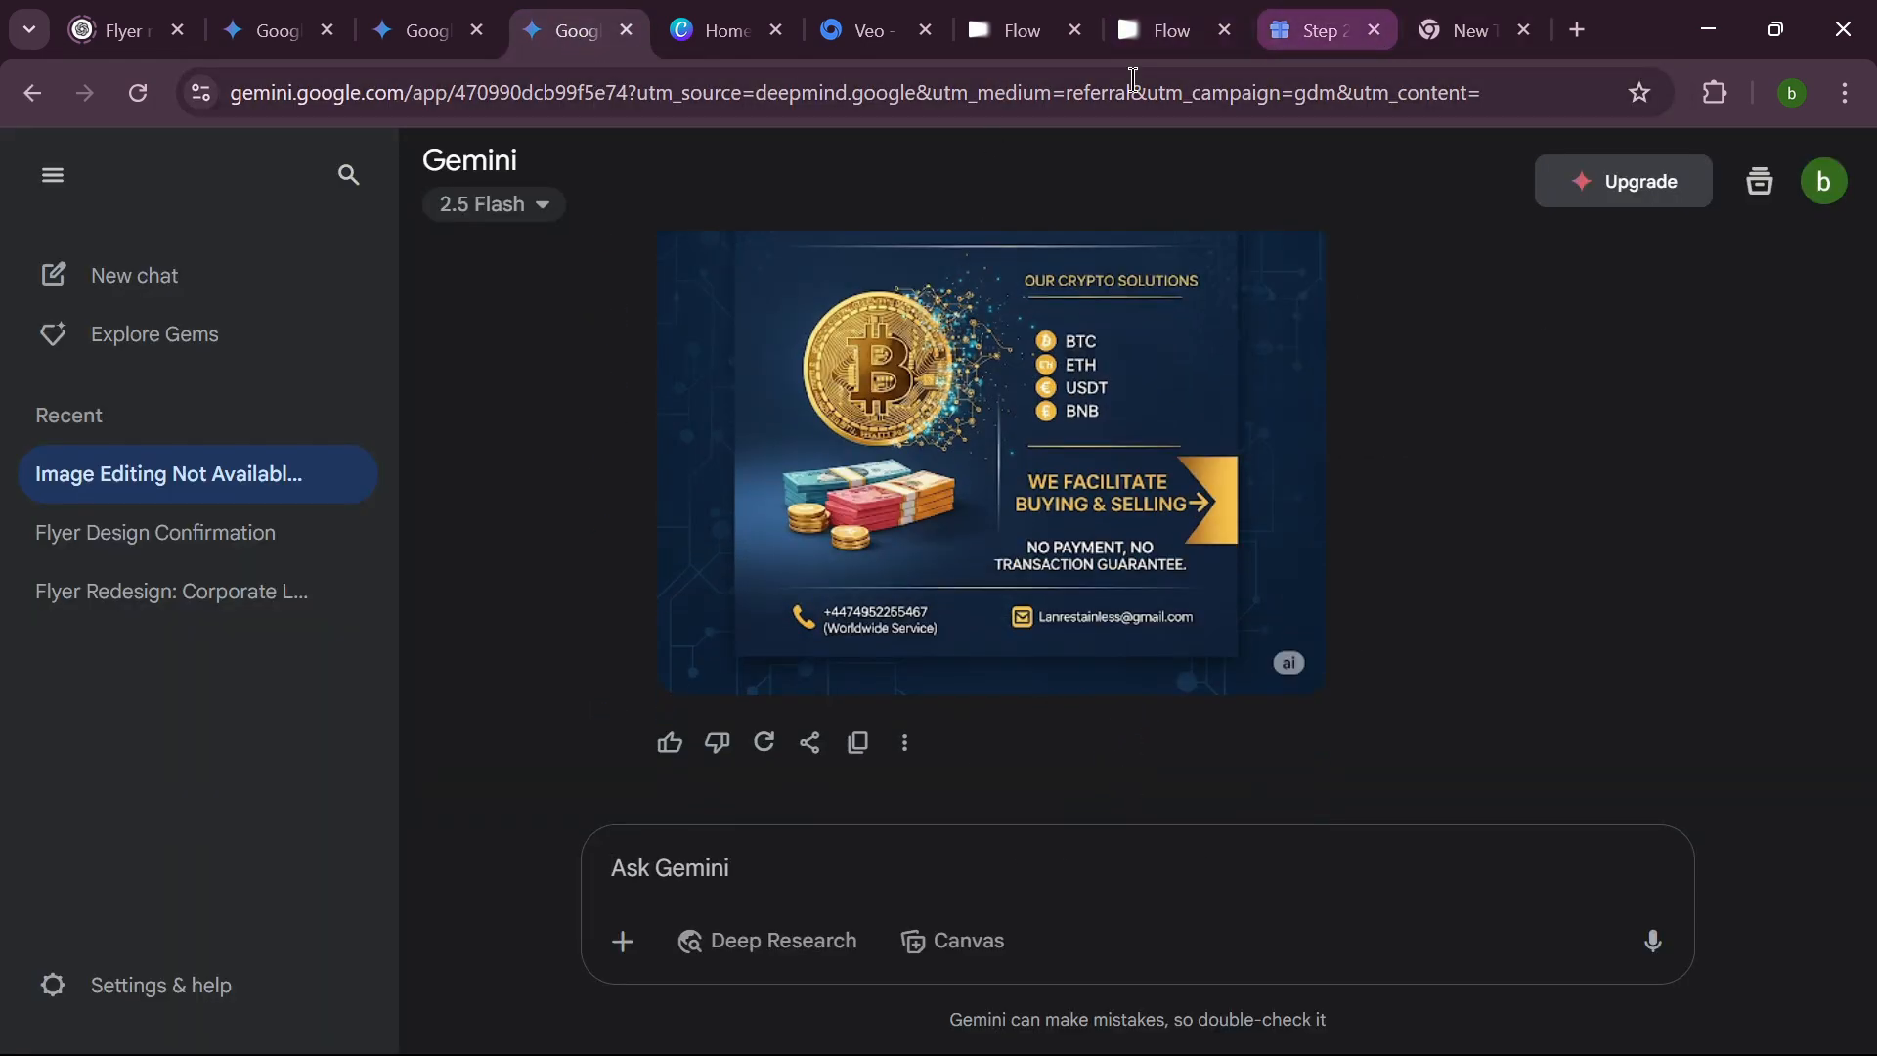
Paste the copied beauty salon prompt into the Gemini message box and review it from its beginning.
{"action": "left_click", "coordinate": [834, 867]}
{"action": "key", "text": "ctrl+v"}
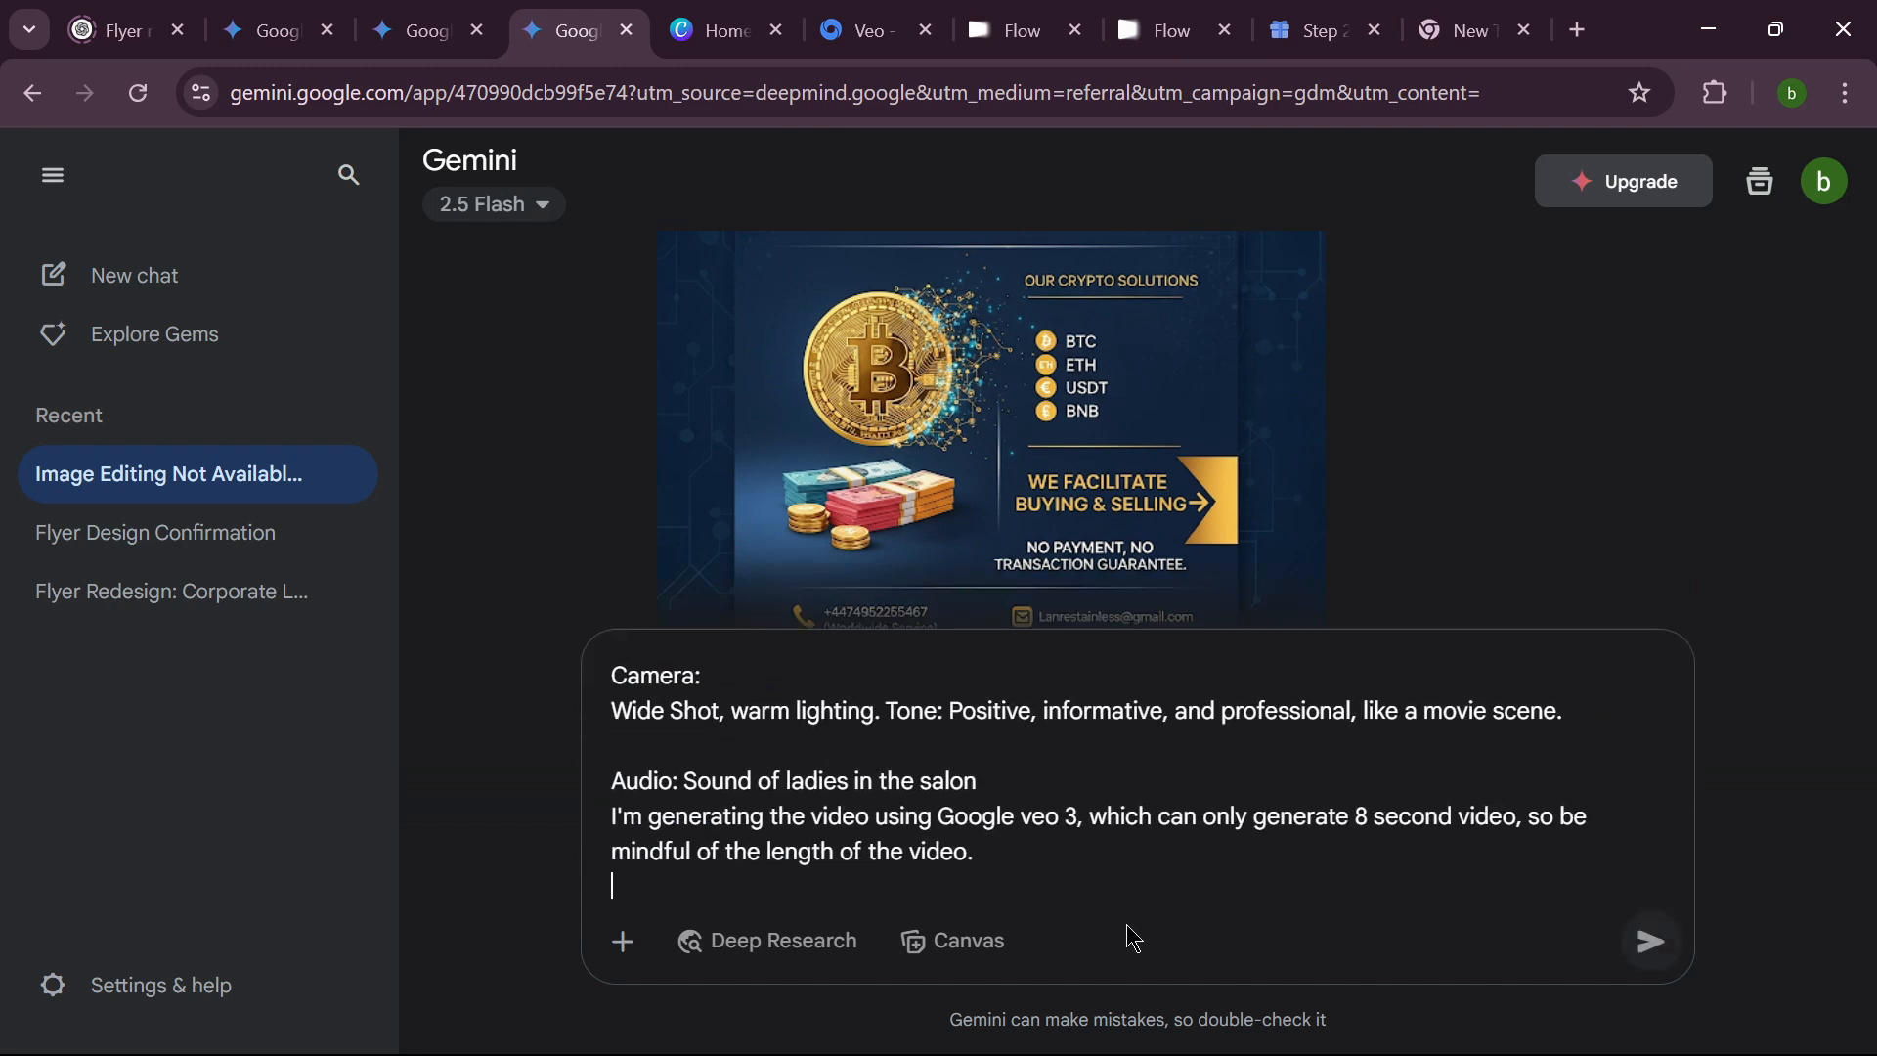
{"action": "scroll", "coordinate": [978, 775], "scroll_direction": "up", "scroll_amount": 5}
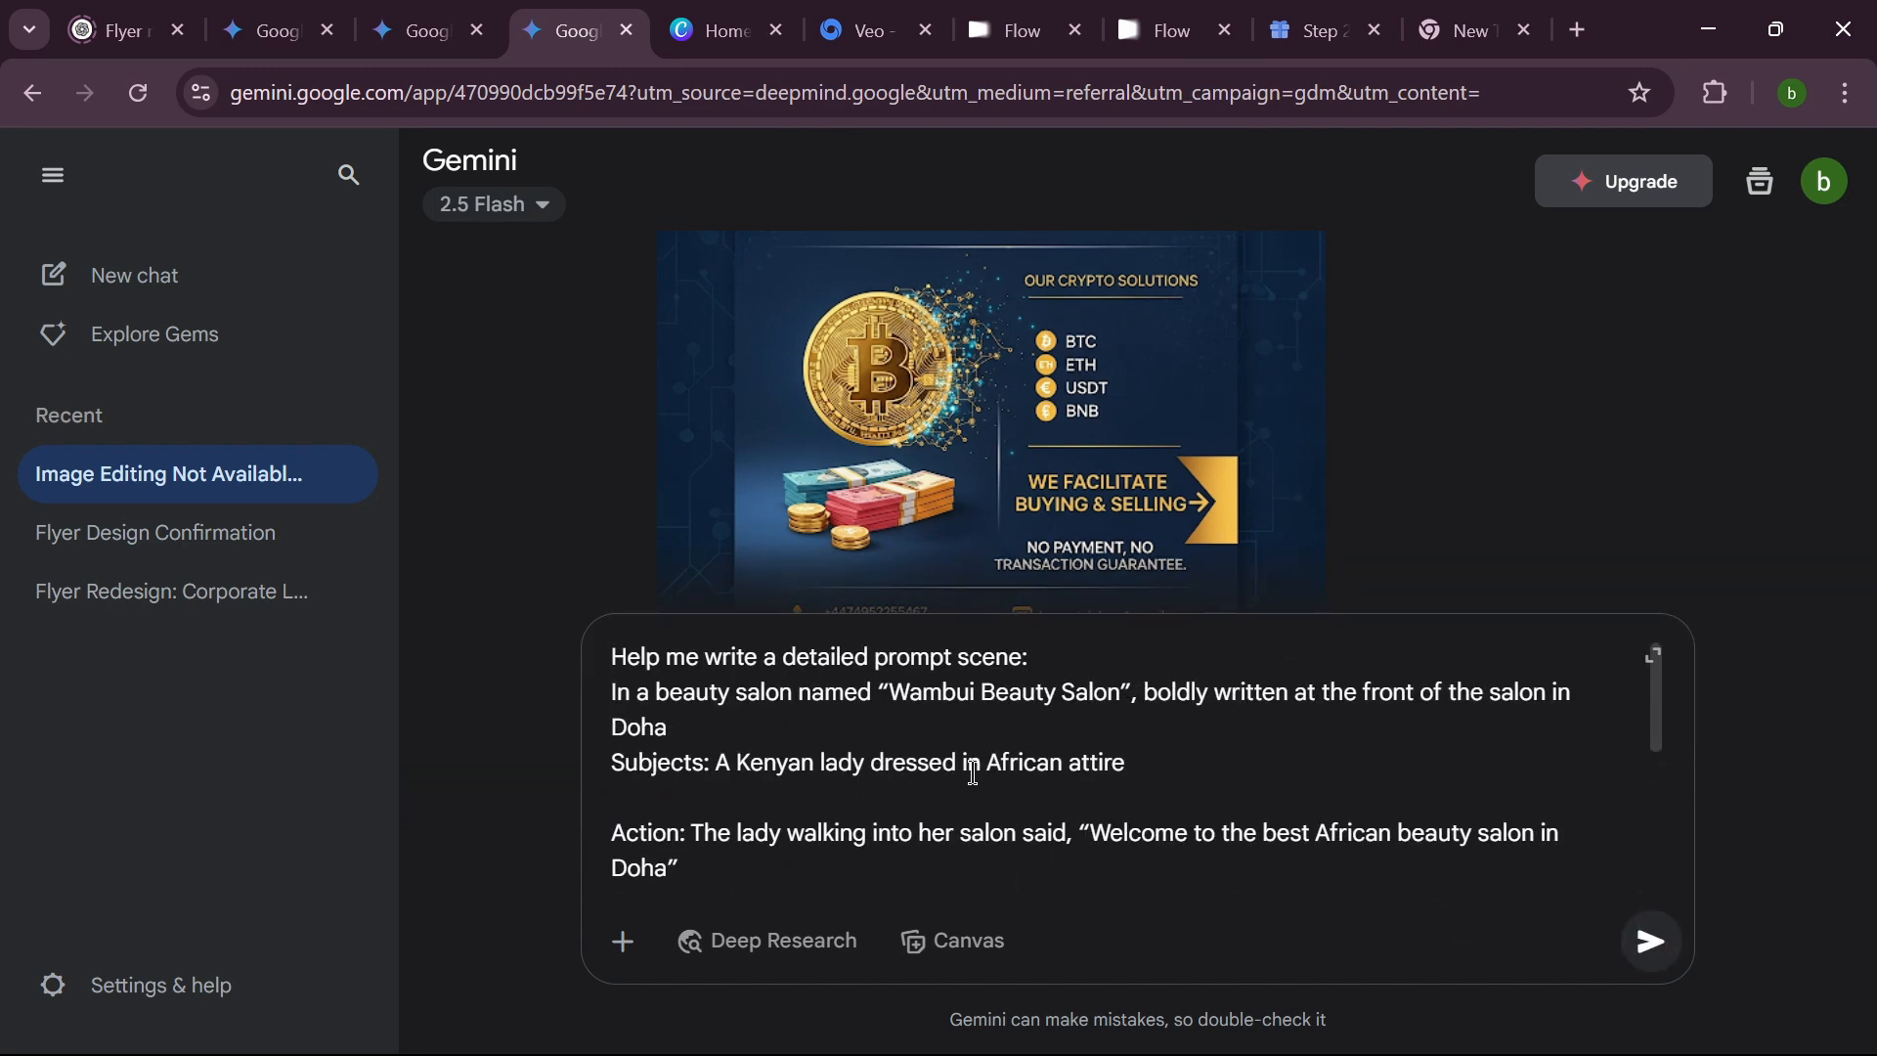
Send the beauty salon prompt to Gemini and read through the detailed scene it generates, from Visuals to Tone.
{"action": "scroll", "coordinate": [1191, 755], "scroll_direction": "down", "scroll_amount": 5}
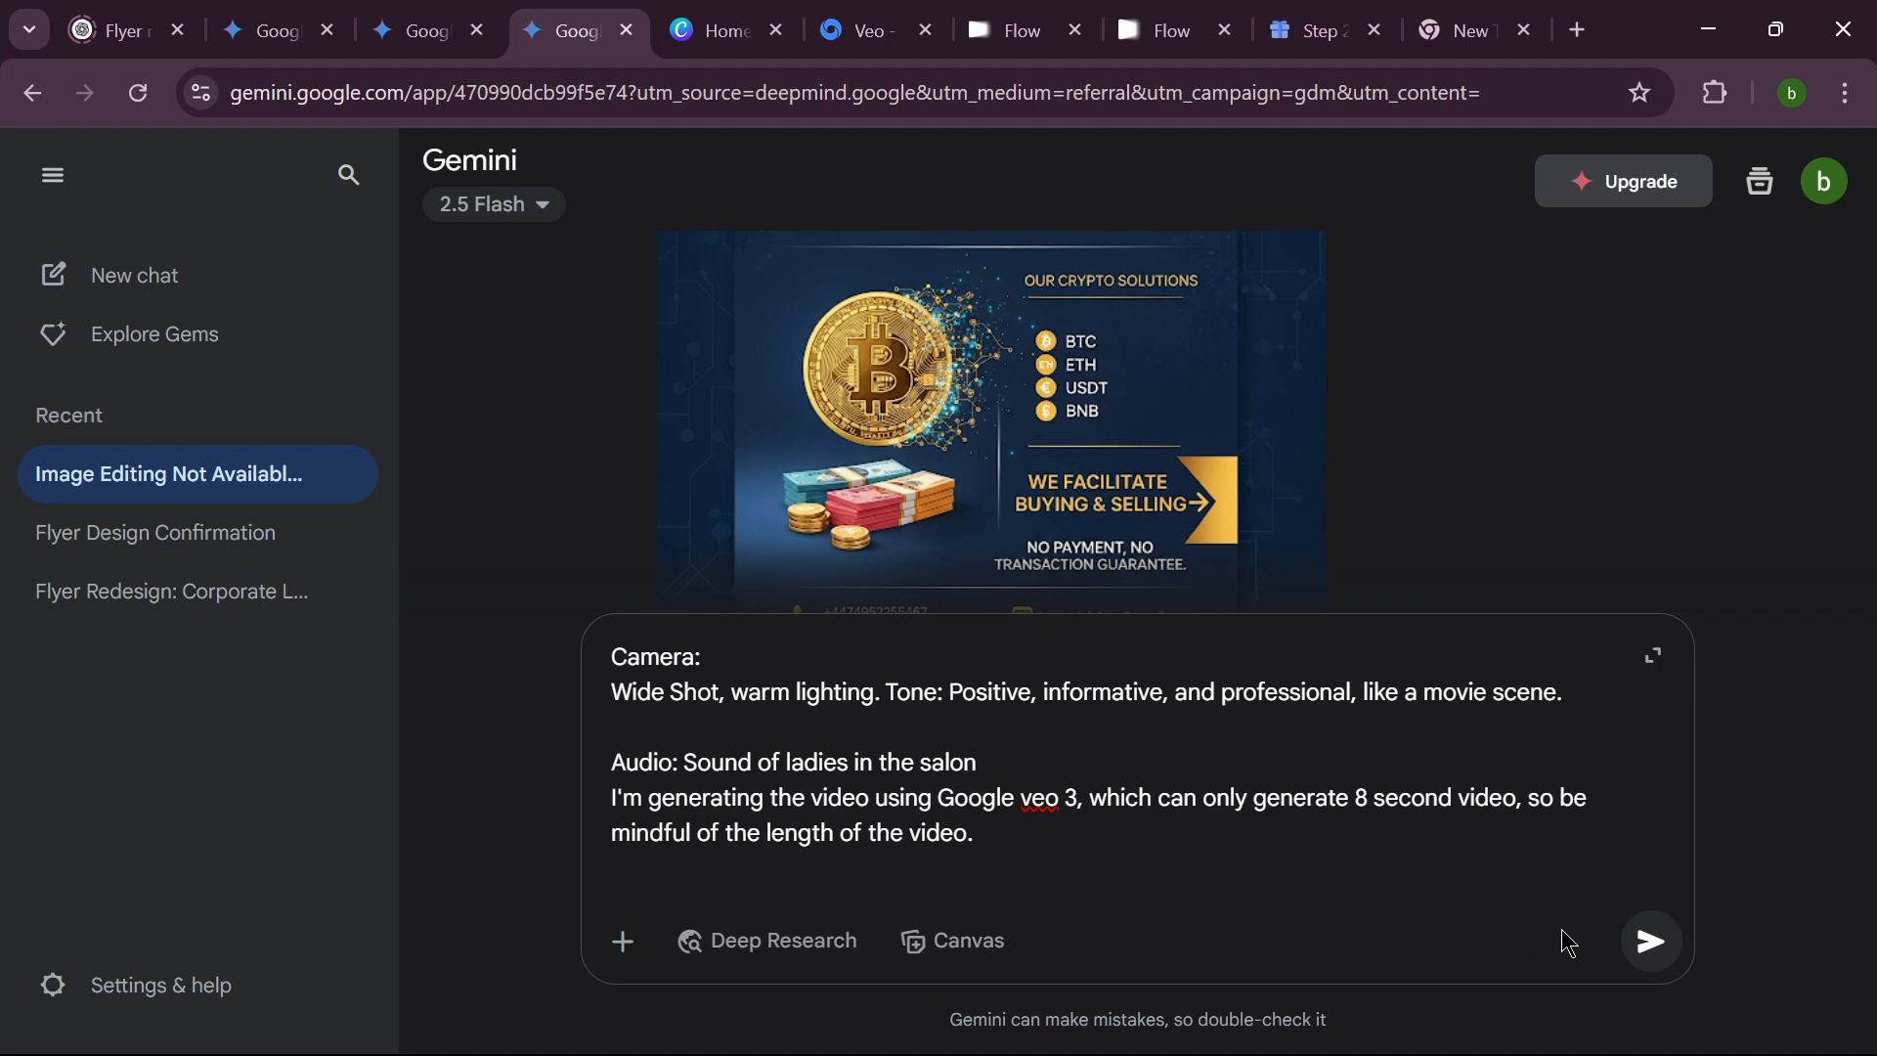
{"action": "left_click", "coordinate": [1650, 941]}
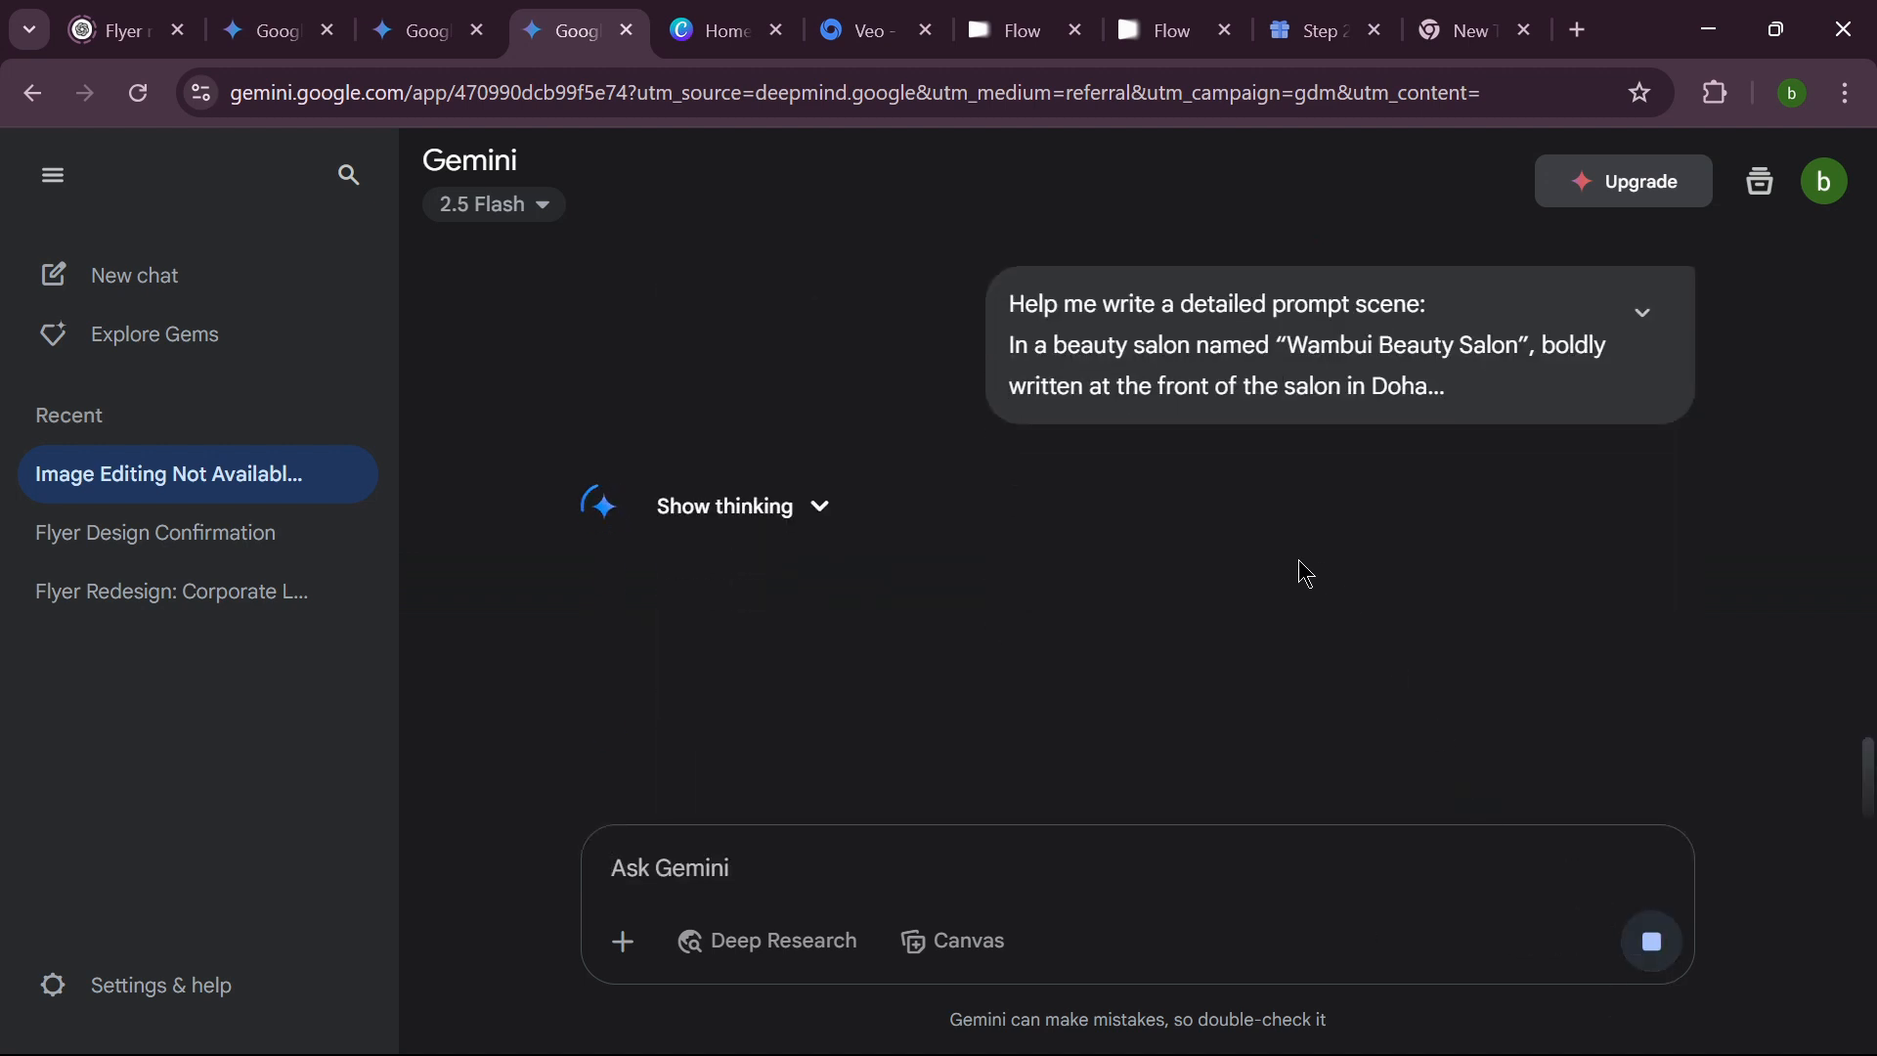
{"action": "scroll", "coordinate": [1296, 557], "scroll_direction": "down", "scroll_amount": 3}
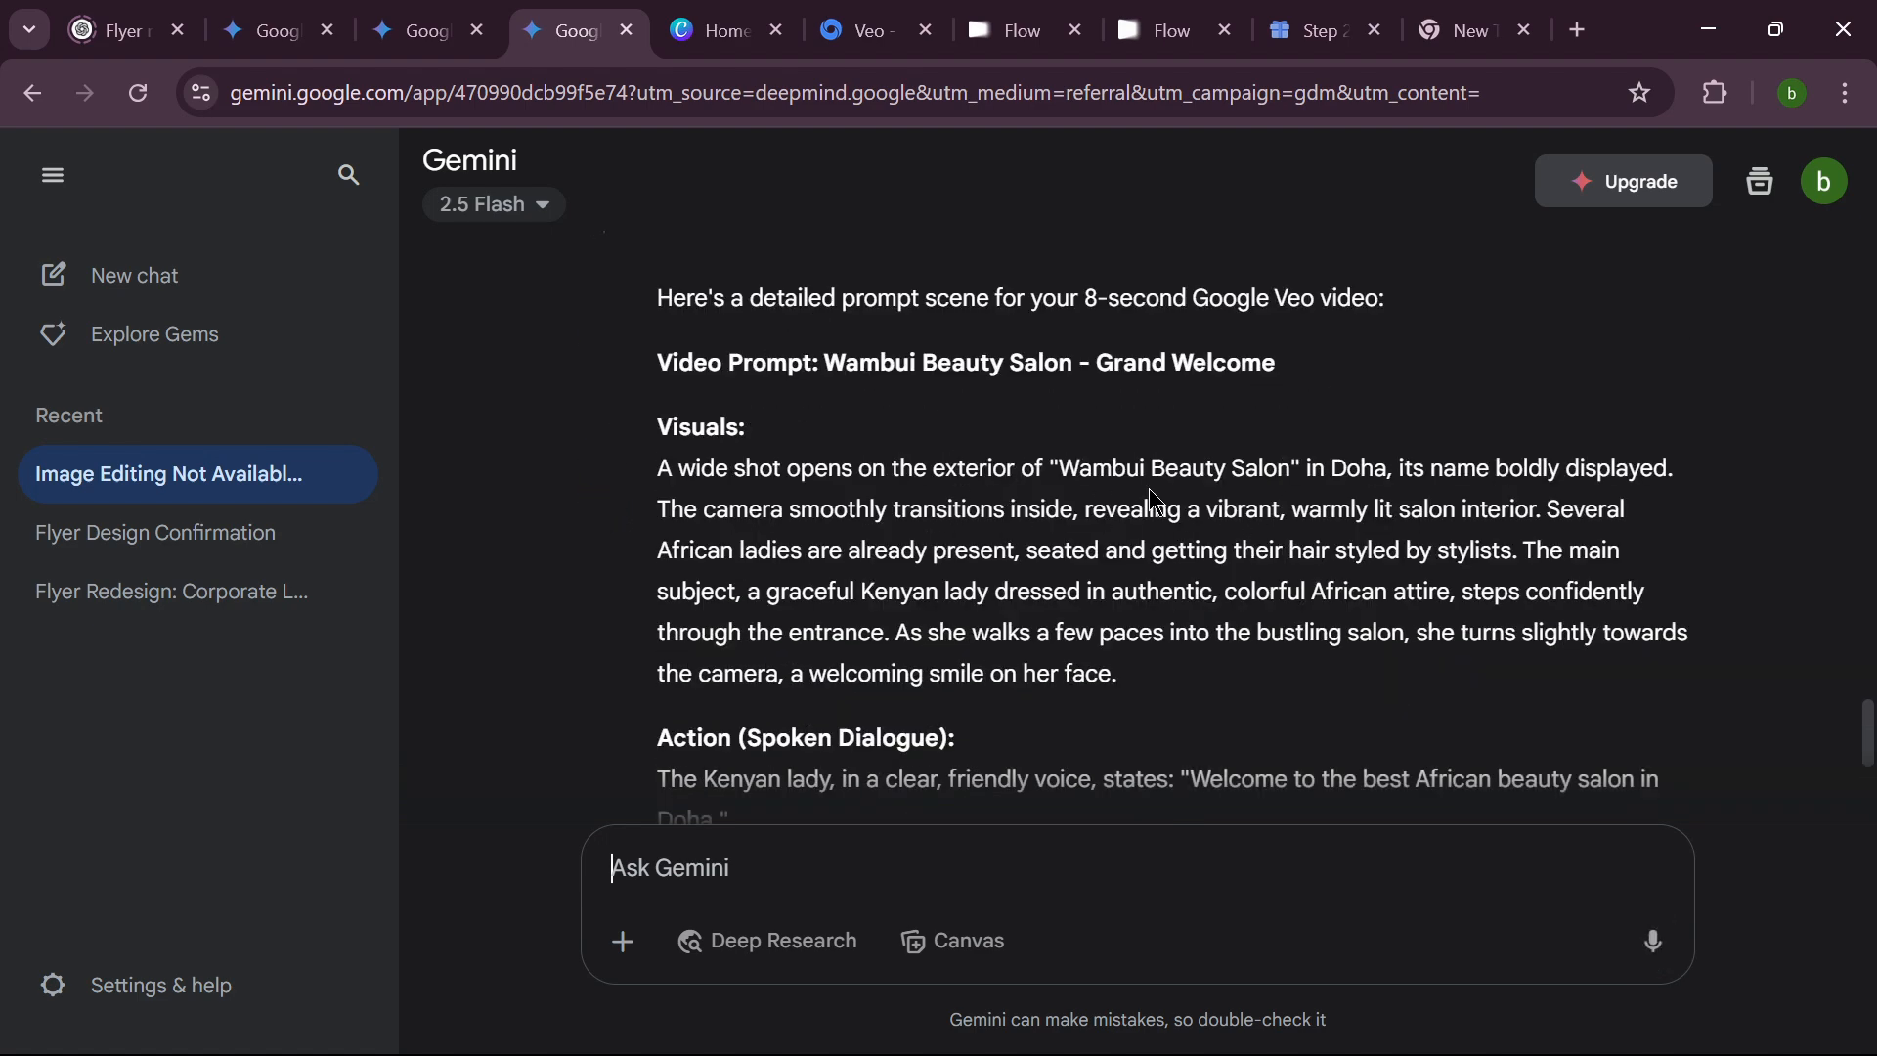
{"action": "scroll", "coordinate": [1147, 488], "scroll_direction": "down", "scroll_amount": 5}
{"action": "scroll", "coordinate": [1187, 544], "scroll_direction": "up", "scroll_amount": 9}
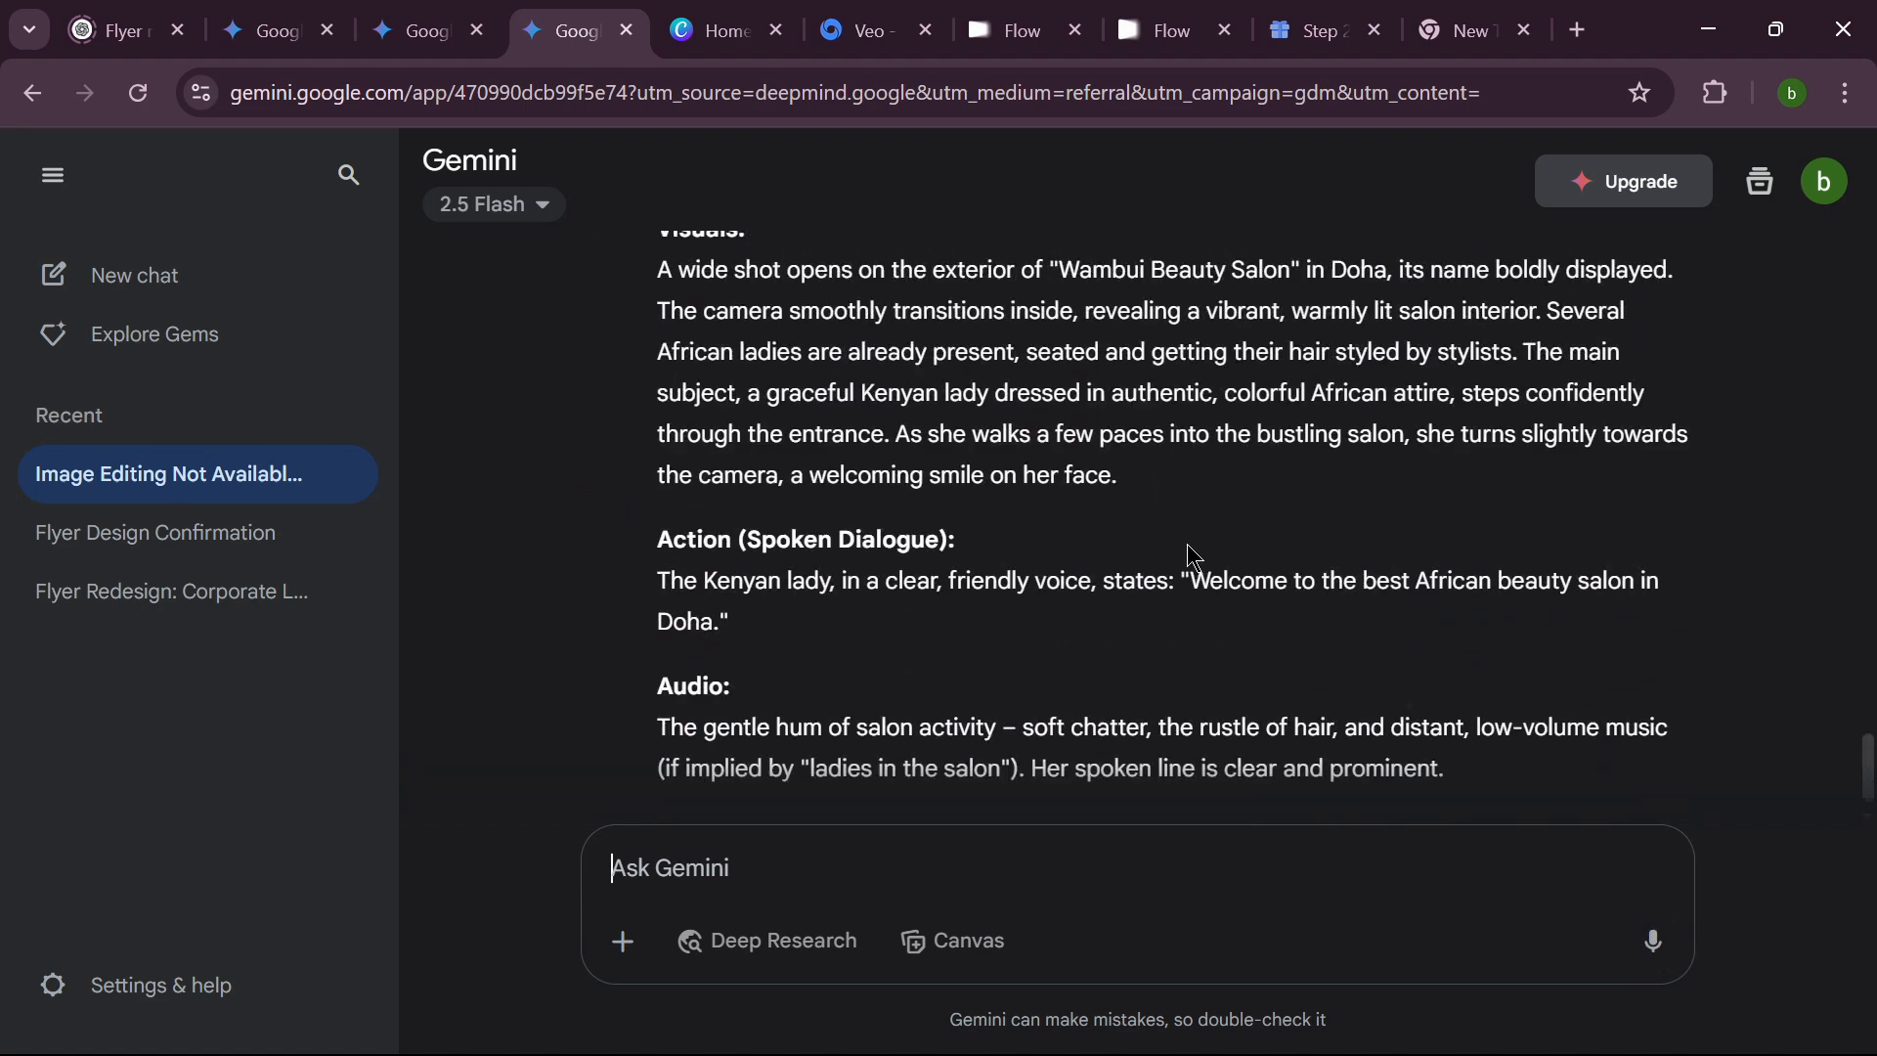
{"action": "scroll", "coordinate": [1189, 552], "scroll_direction": "down", "scroll_amount": 4}
{"action": "scroll", "coordinate": [1189, 552], "scroll_direction": "up", "scroll_amount": 1}
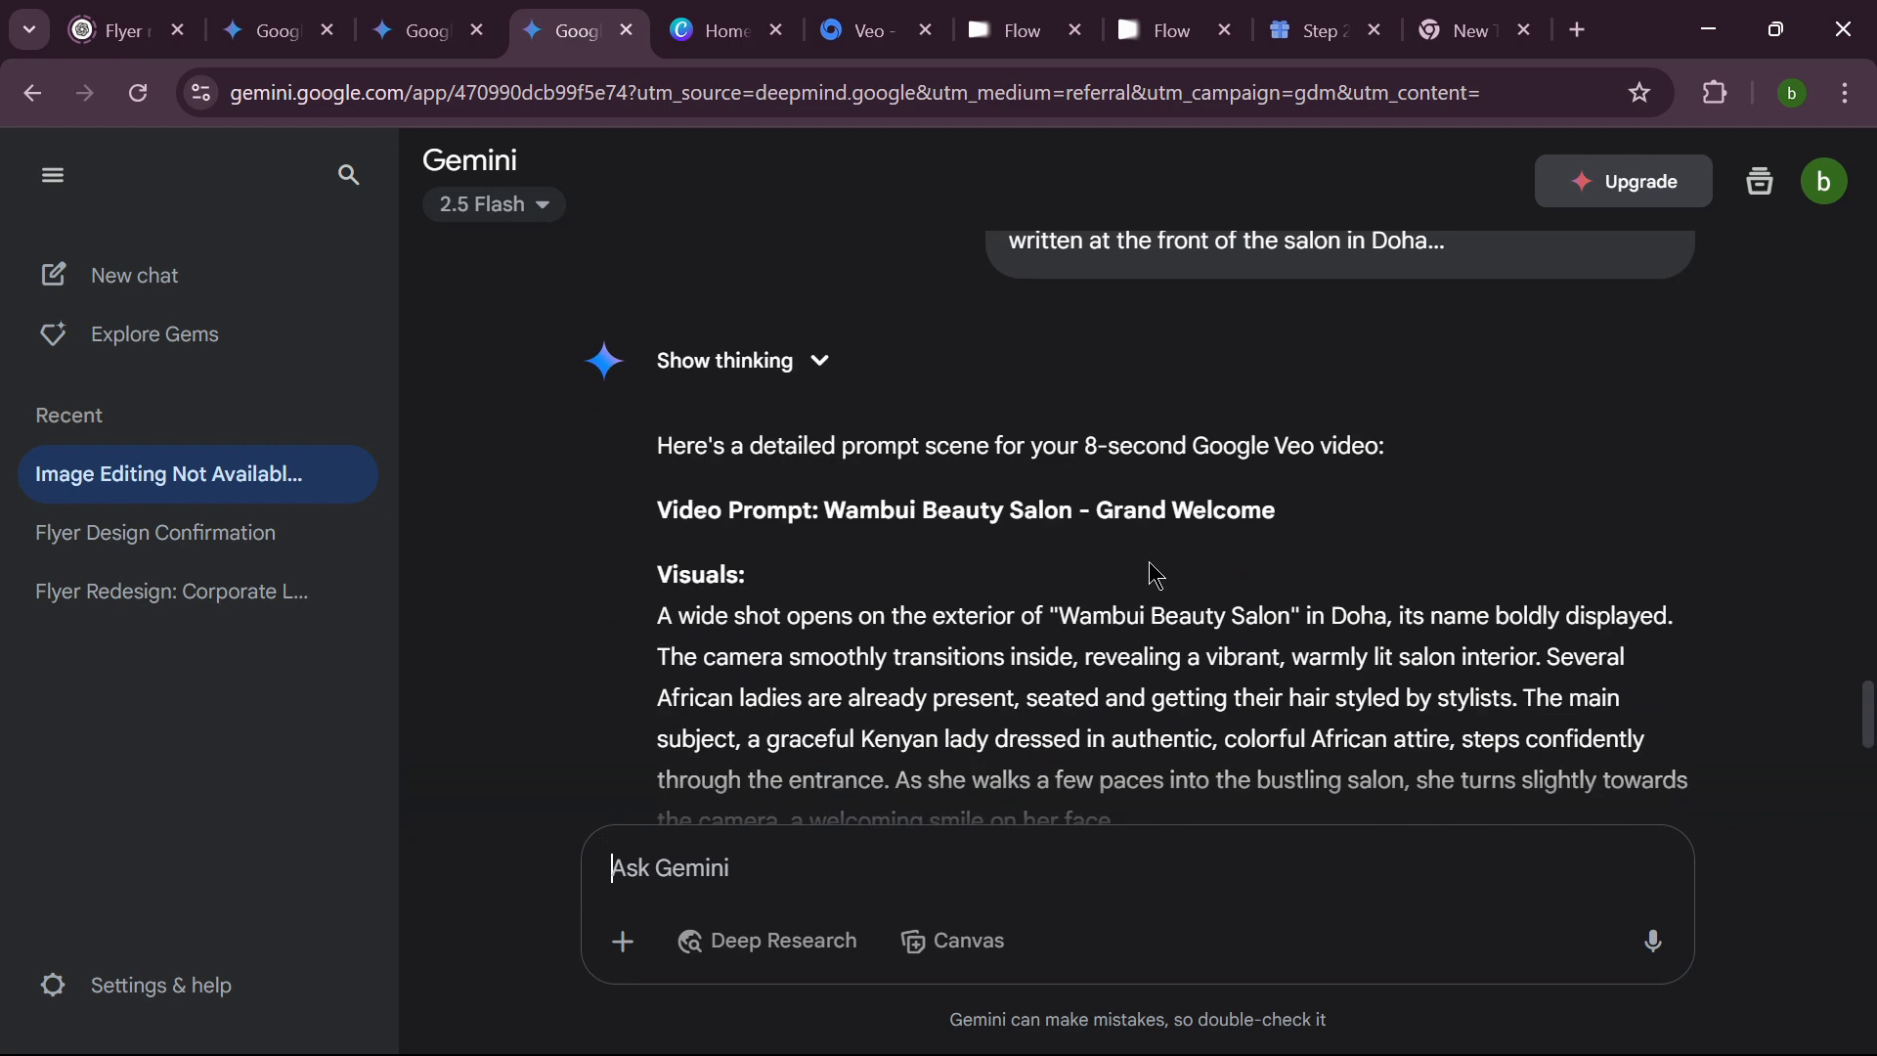
{"action": "scroll", "coordinate": [1152, 574], "scroll_direction": "down", "scroll_amount": 2}
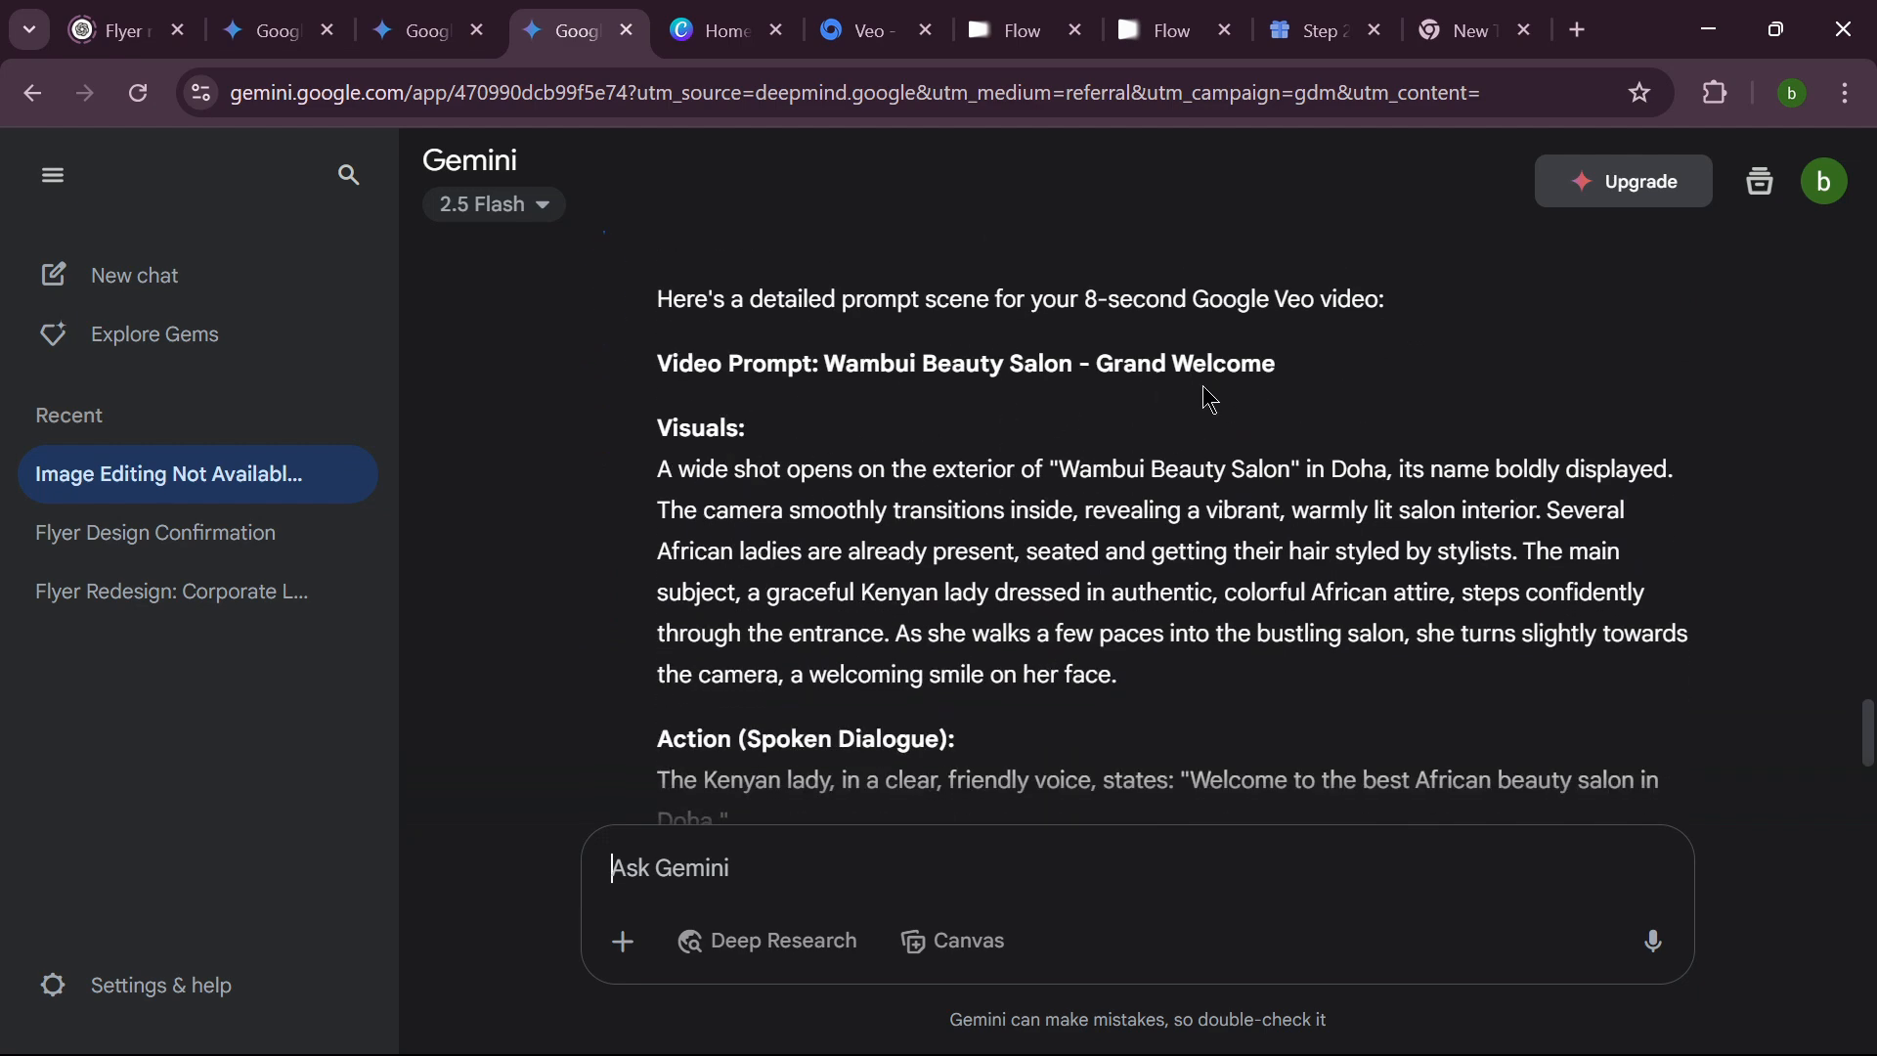
{"action": "scroll", "coordinate": [1101, 505], "scroll_direction": "down", "scroll_amount": 2}
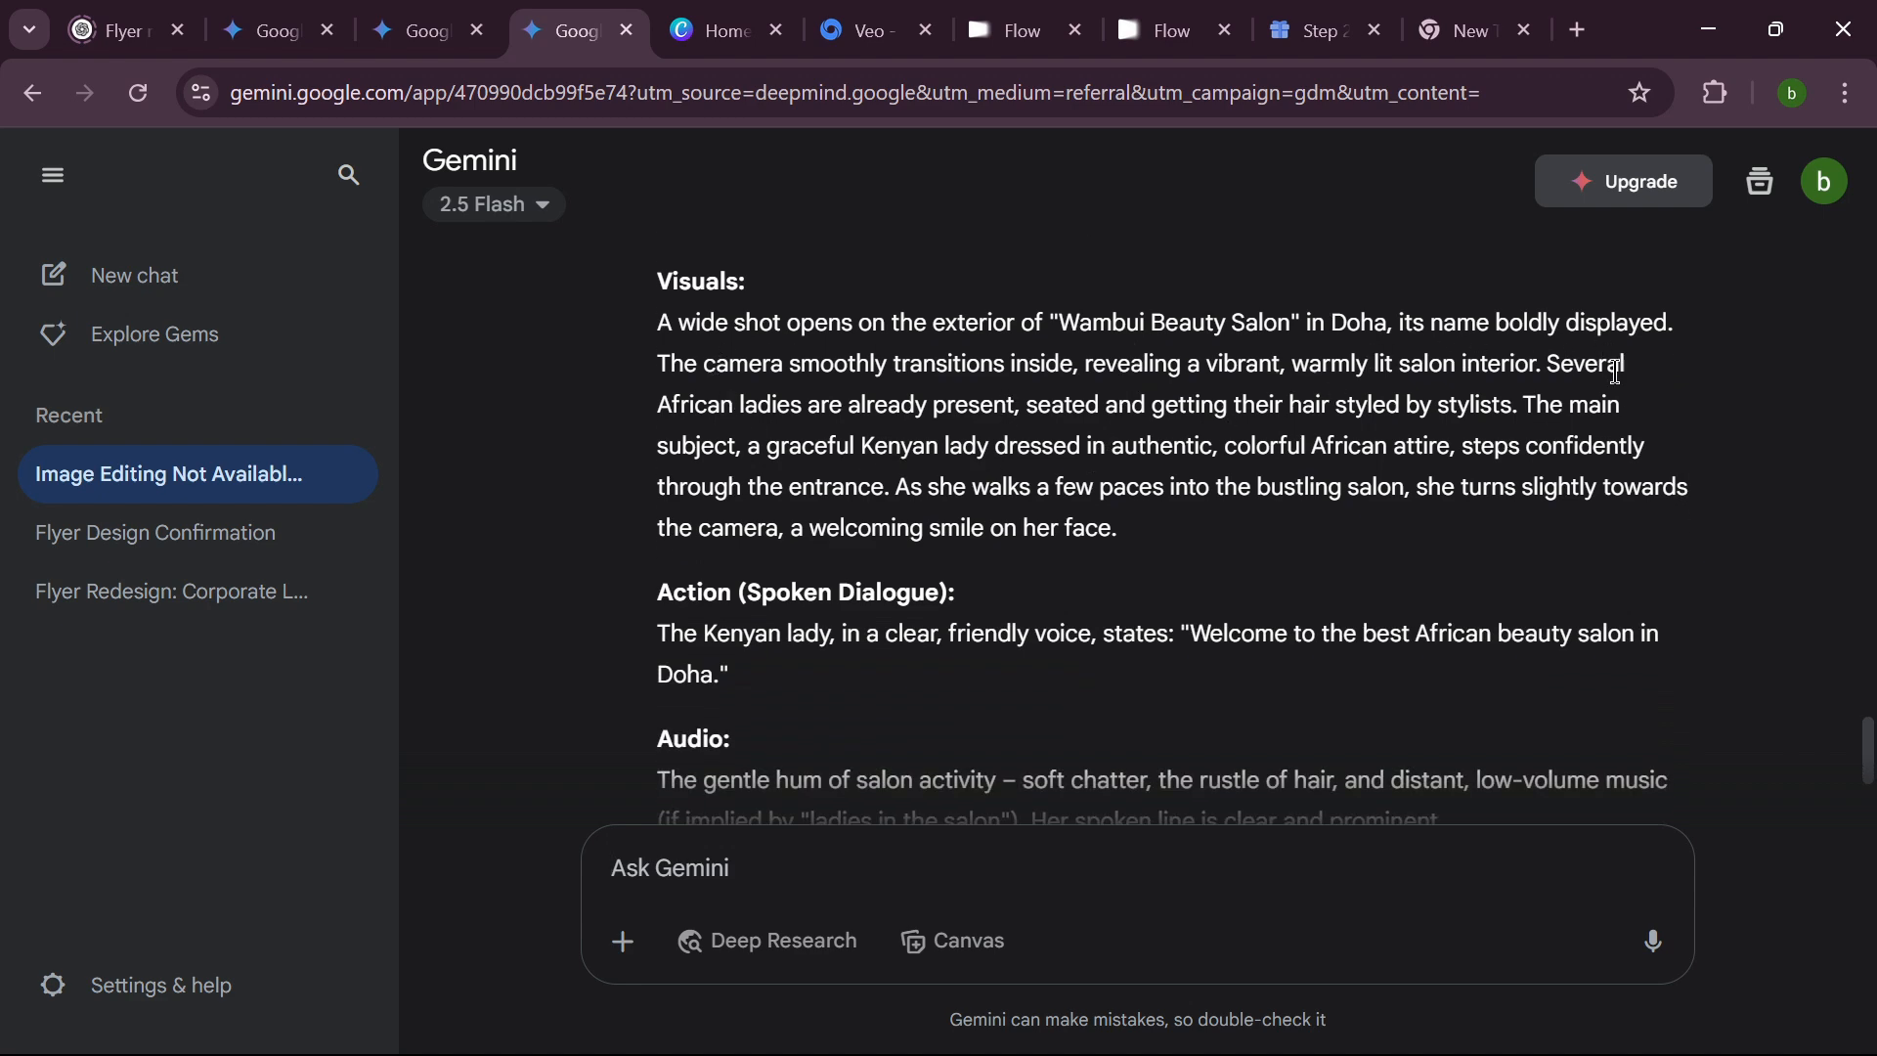
{"action": "scroll", "coordinate": [866, 530], "scroll_direction": "down", "scroll_amount": 4}
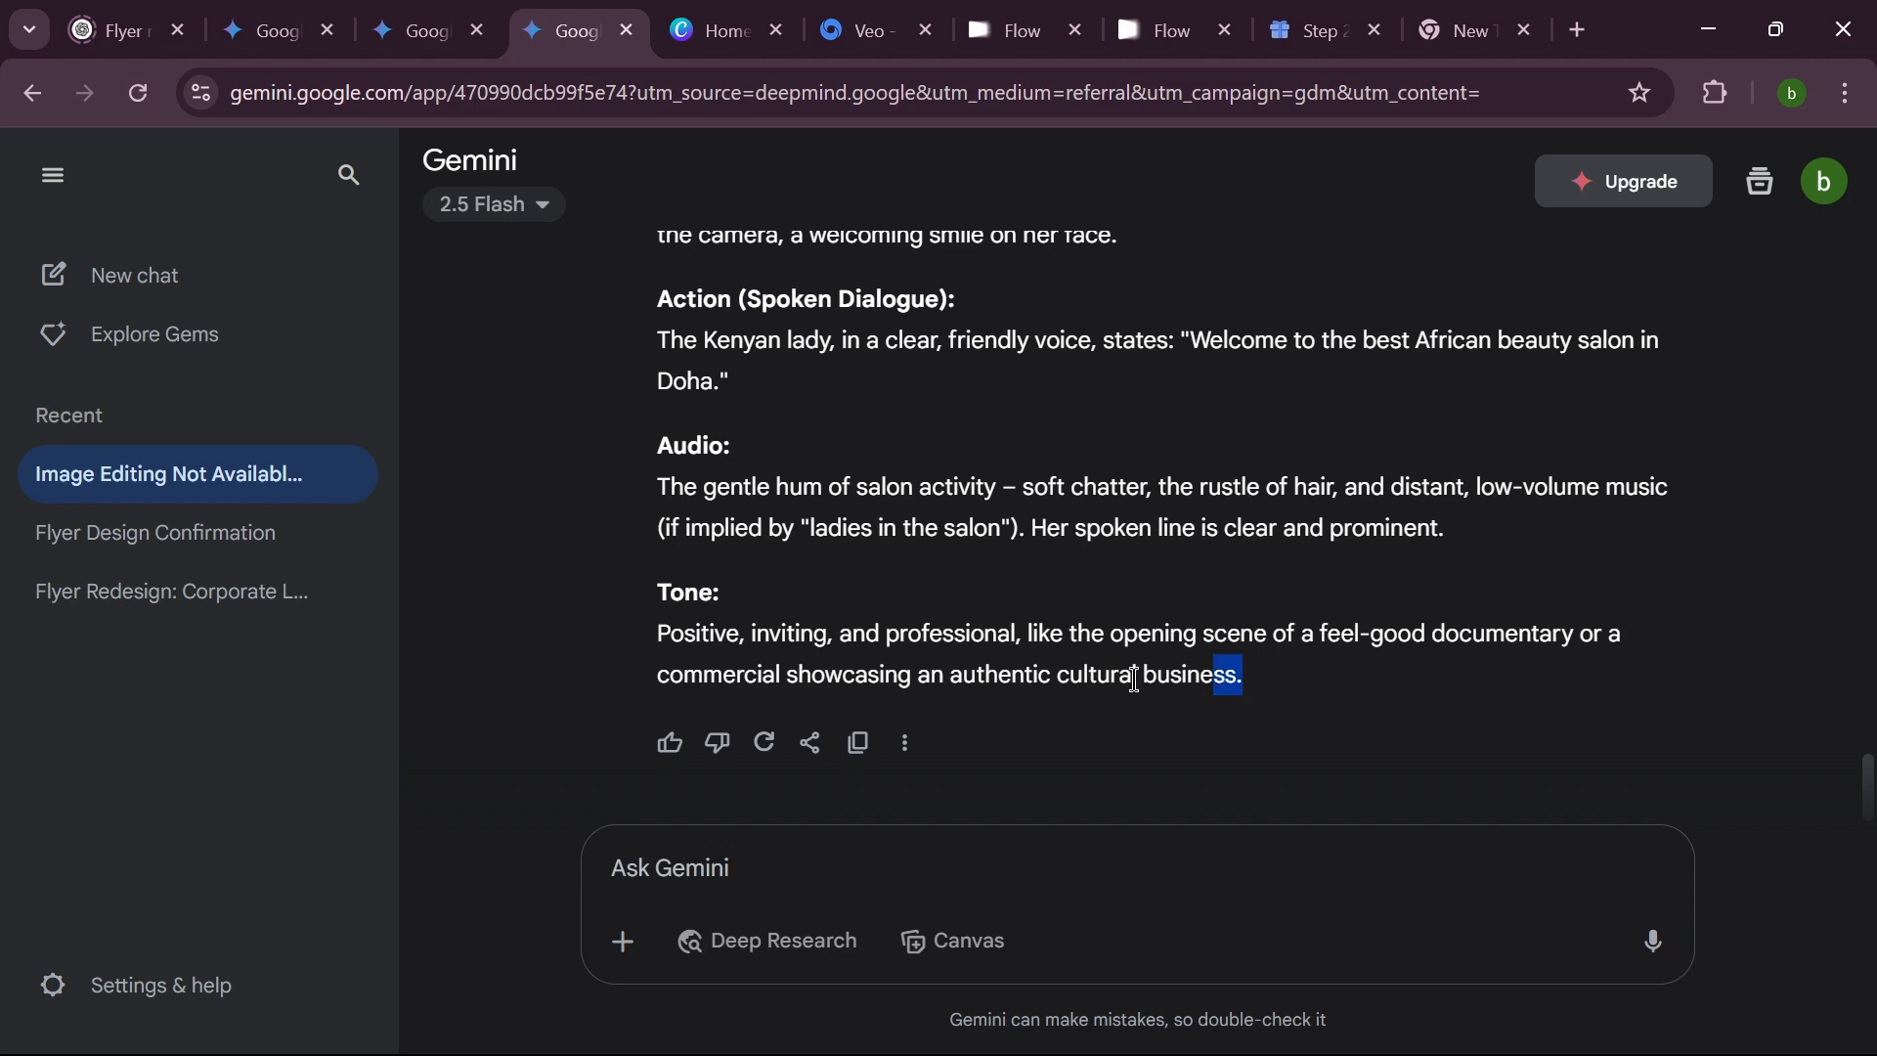
Copy the generated scene from the heading "Video Prompt: Wambui Beauty Salon - Grand Welcome" through the end of the Tone section.
{"action": "left_click_drag", "start_coordinate": [1134, 680], "coordinate": [660, 467]}
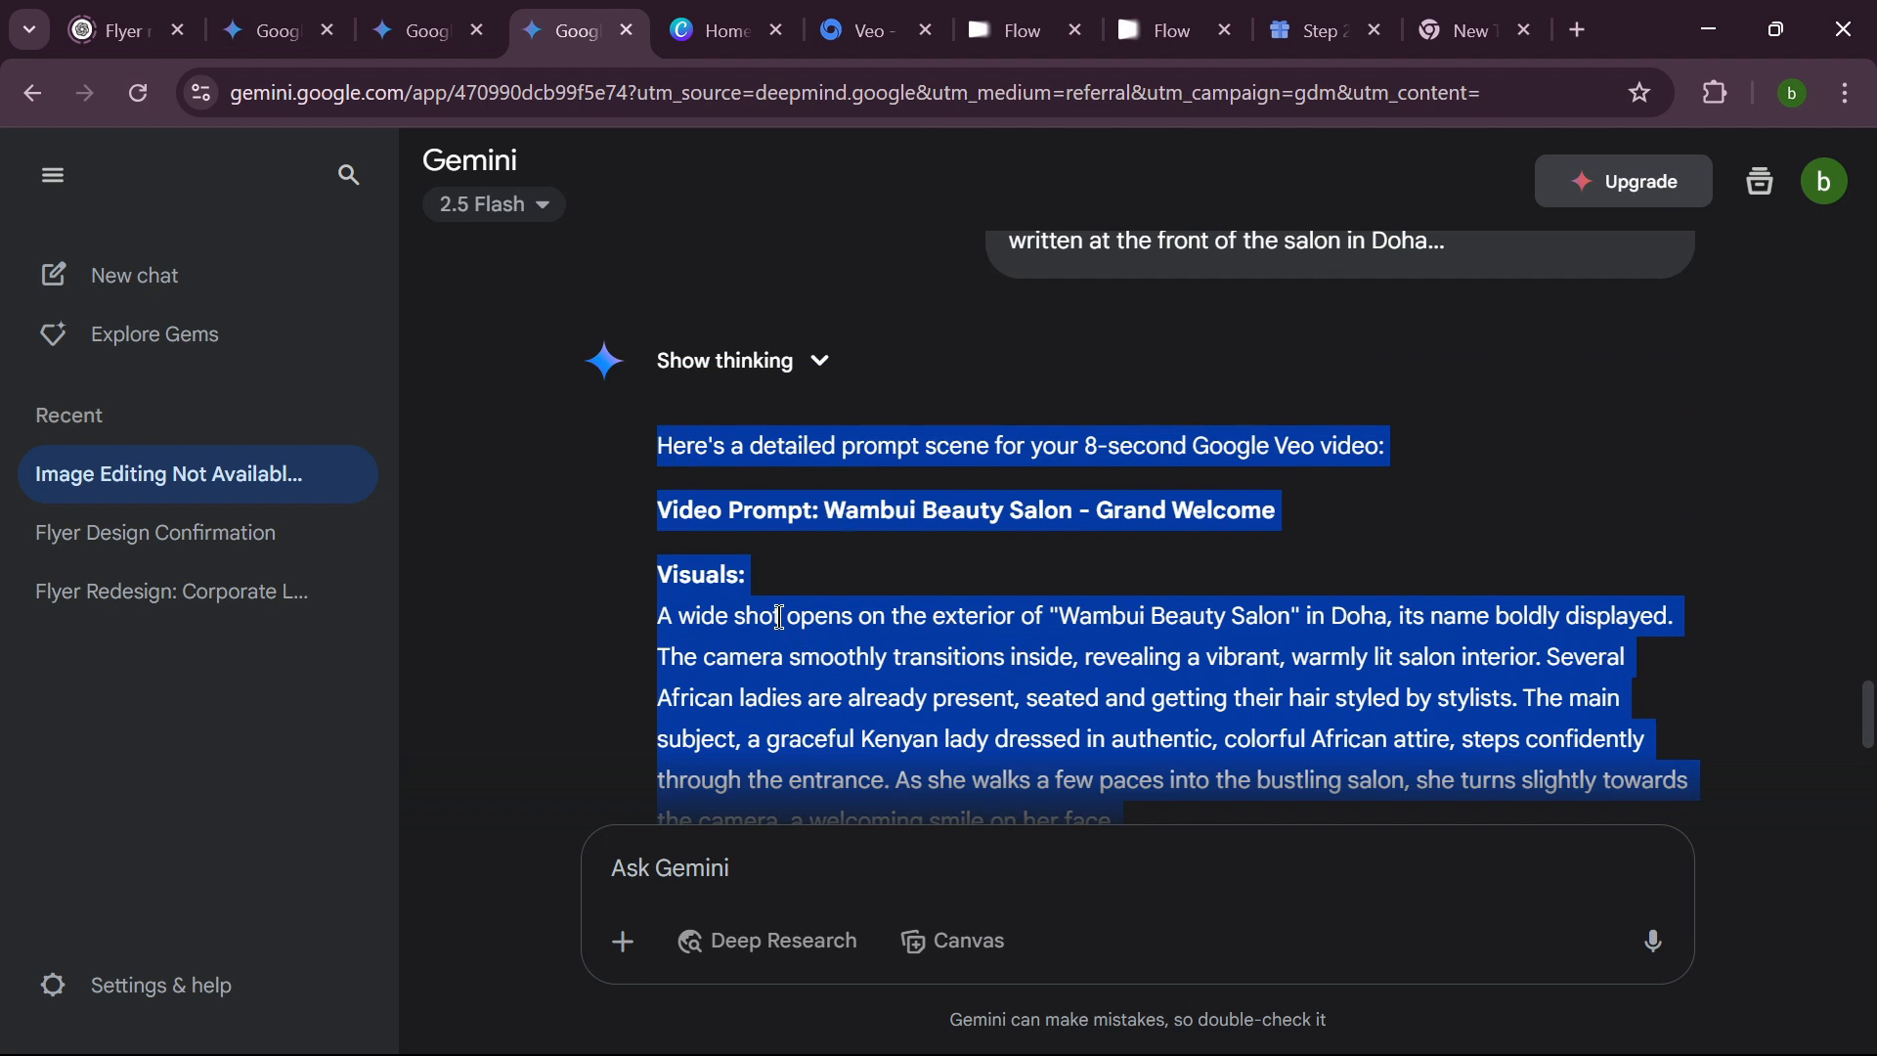
{"action": "left_click", "coordinate": [695, 555]}
{"action": "left_click_drag", "start_coordinate": [653, 446], "coordinate": [796, 616]}
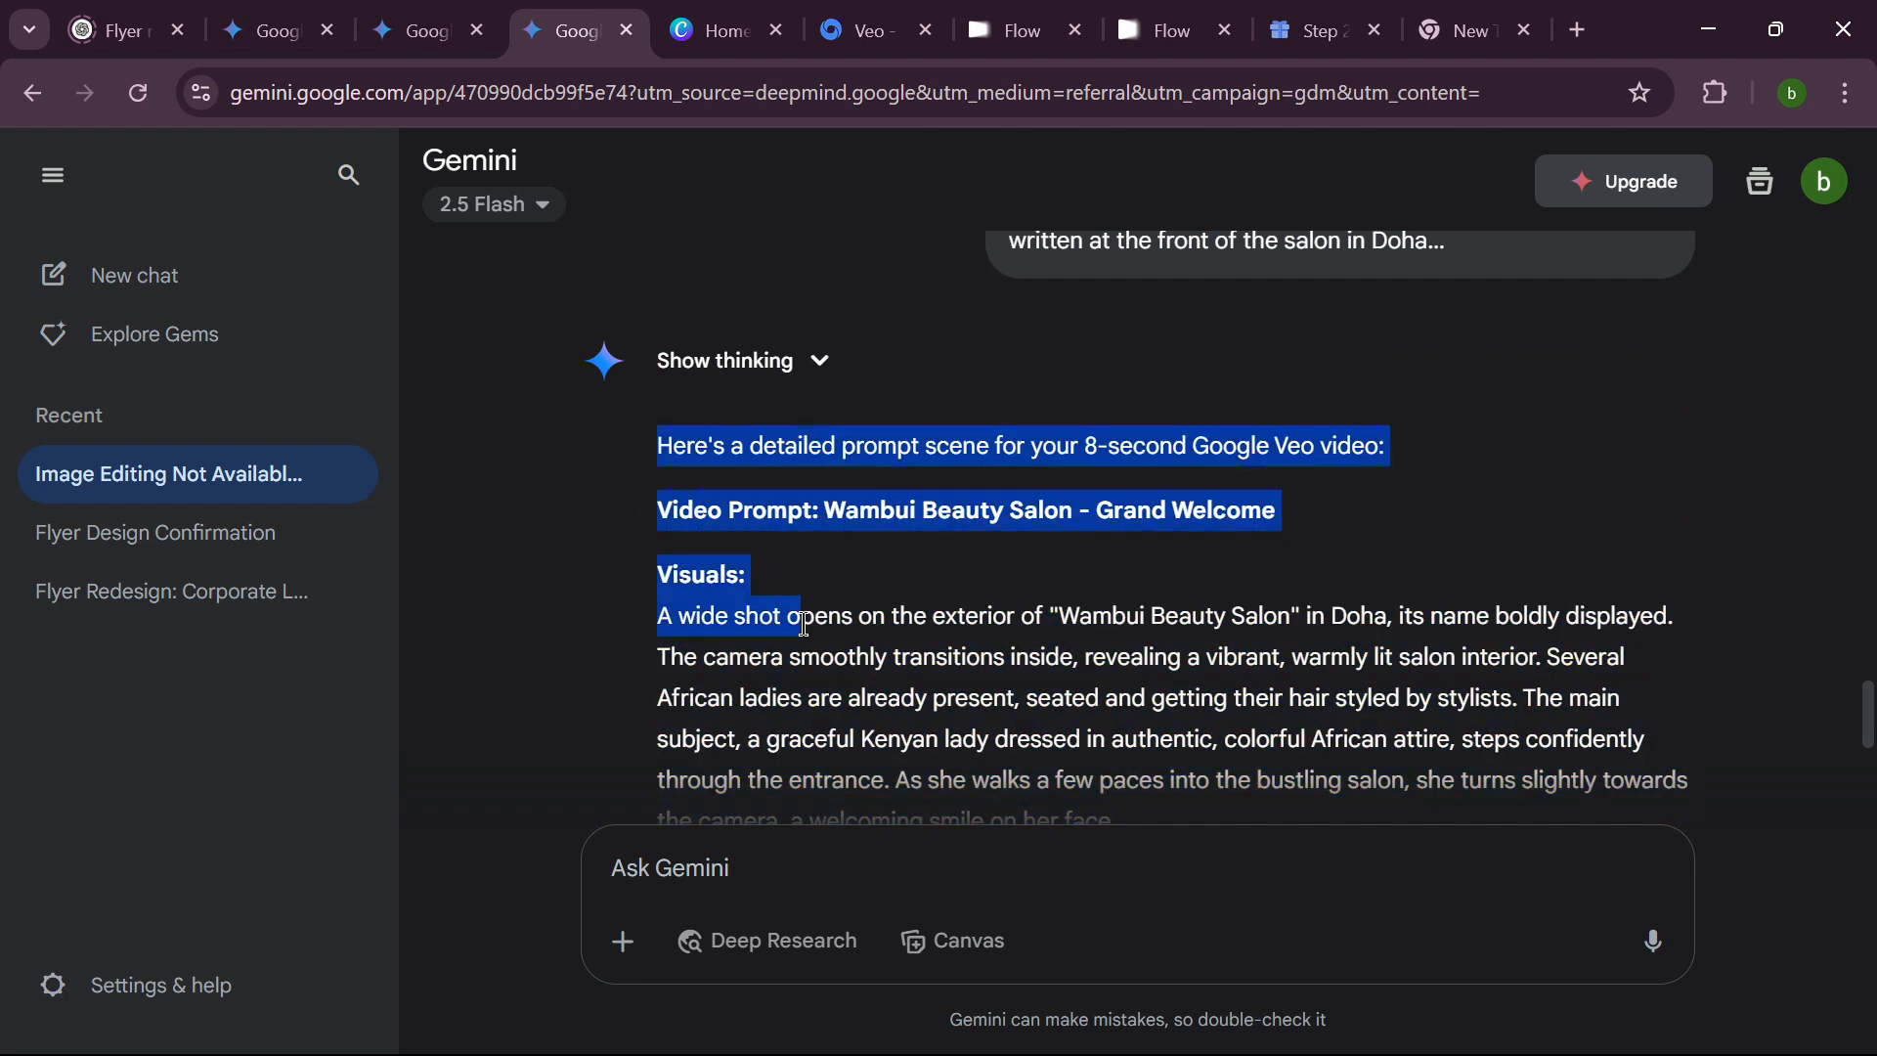
{"action": "left_click", "coordinate": [841, 591]}
{"action": "left_click_drag", "start_coordinate": [661, 504], "coordinate": [1259, 702]}
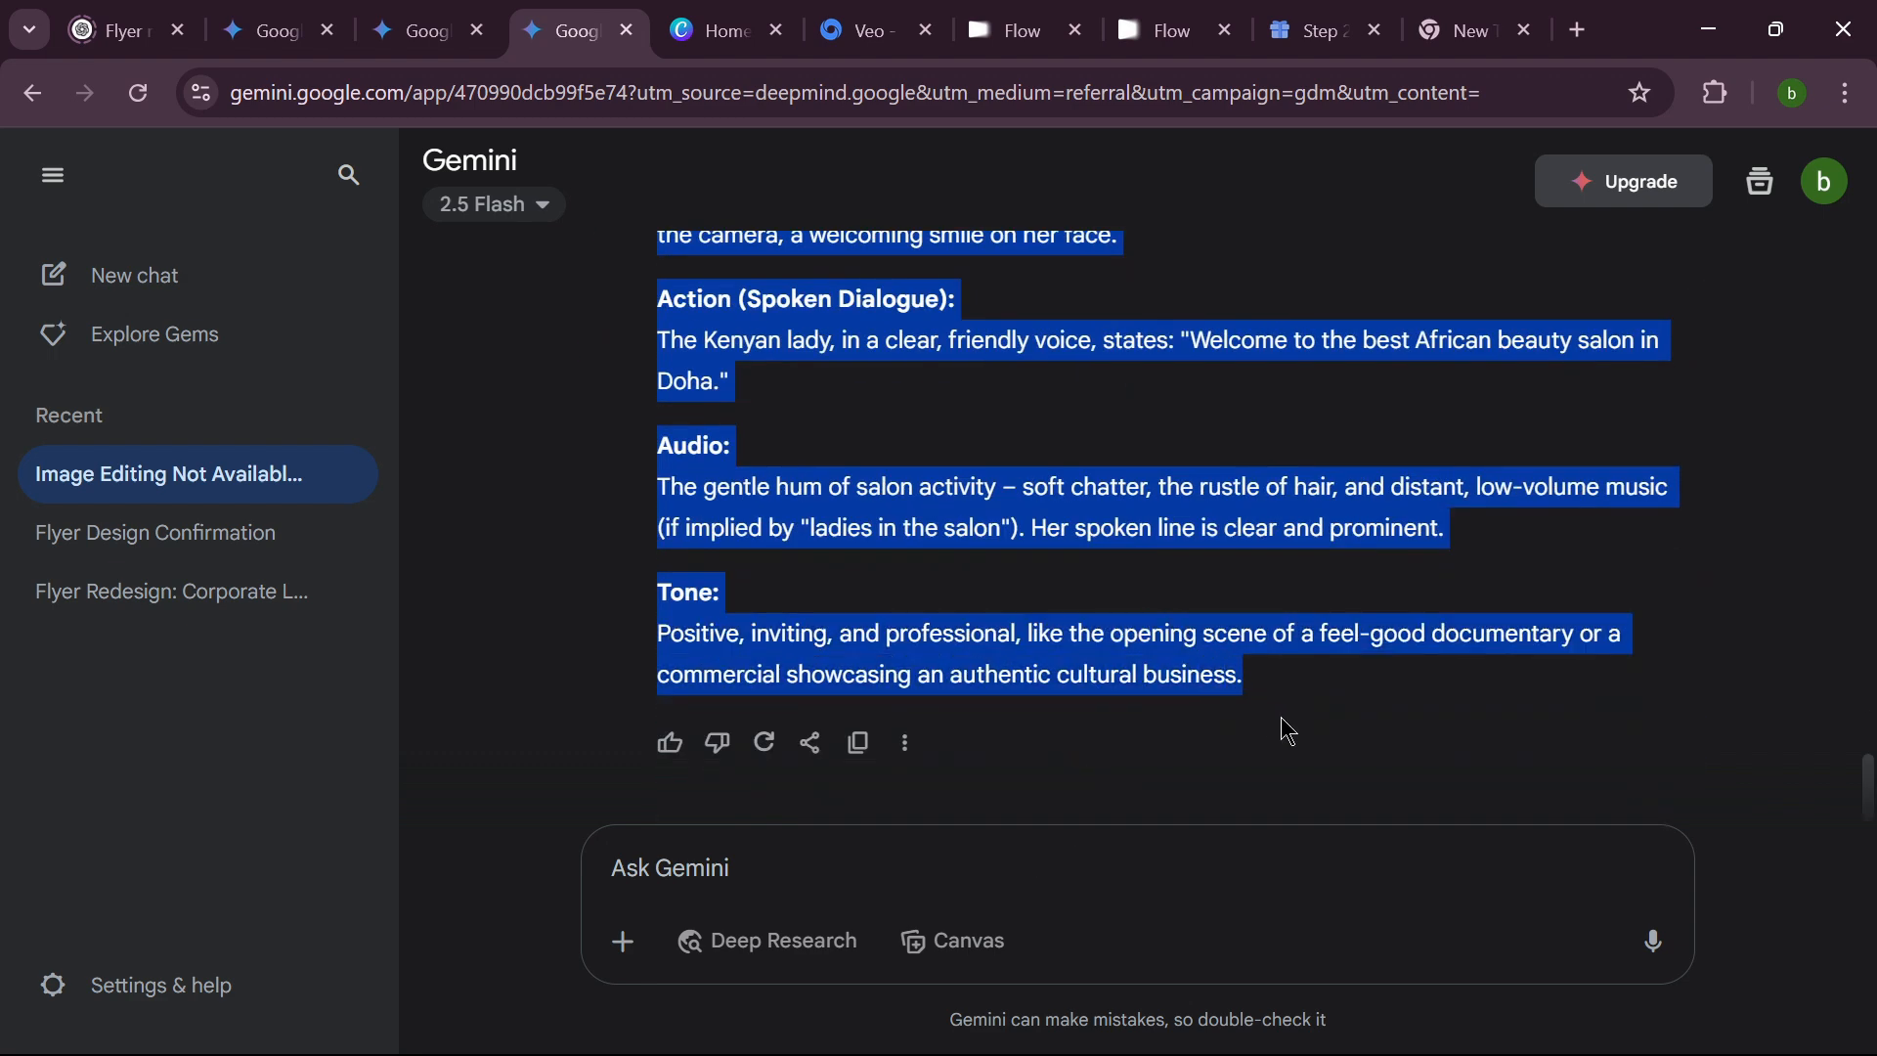
{"action": "right_click", "coordinate": [1203, 663]}
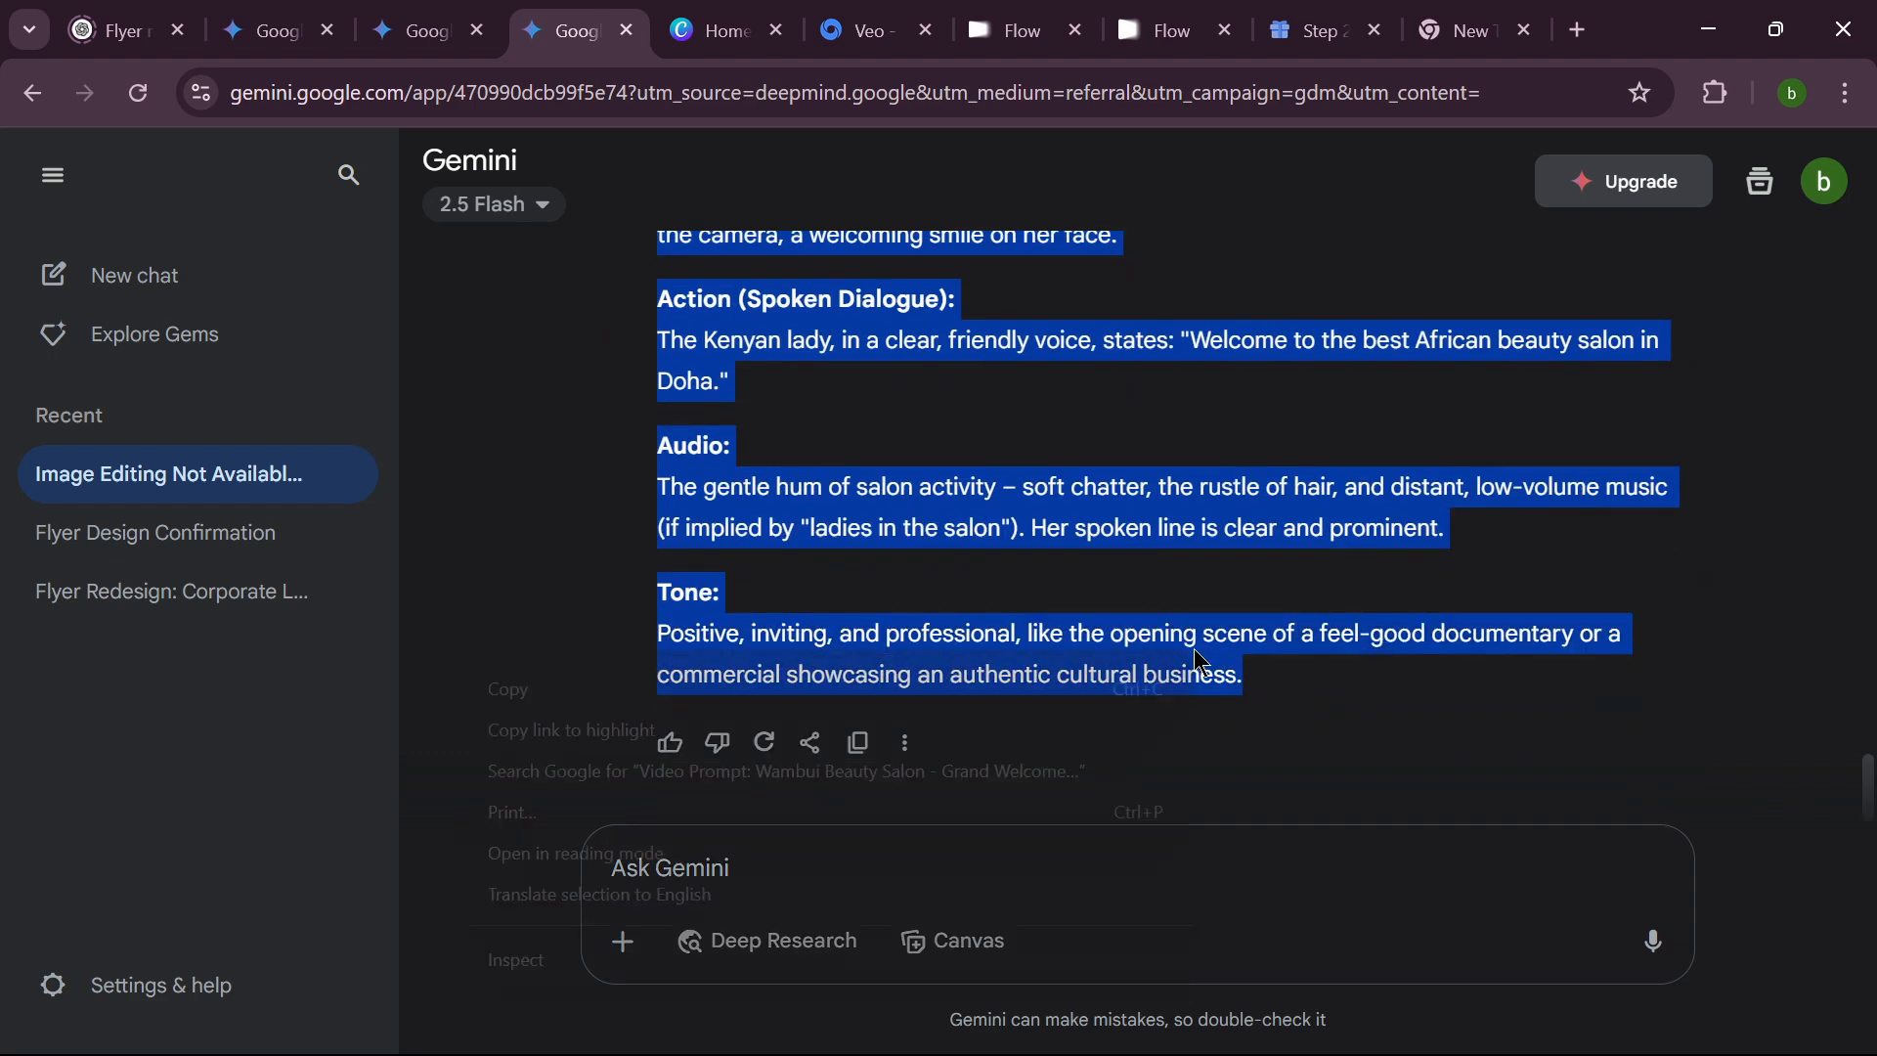
{"action": "left_click", "coordinate": [800, 691]}
Switch to the other Chrome window that holds the earlier Gemini chat and open its Online Notepad page.
{"action": "mouse_move", "coordinate": [1014, 1051]}
{"action": "mouse_move", "coordinate": [1195, 1024]}
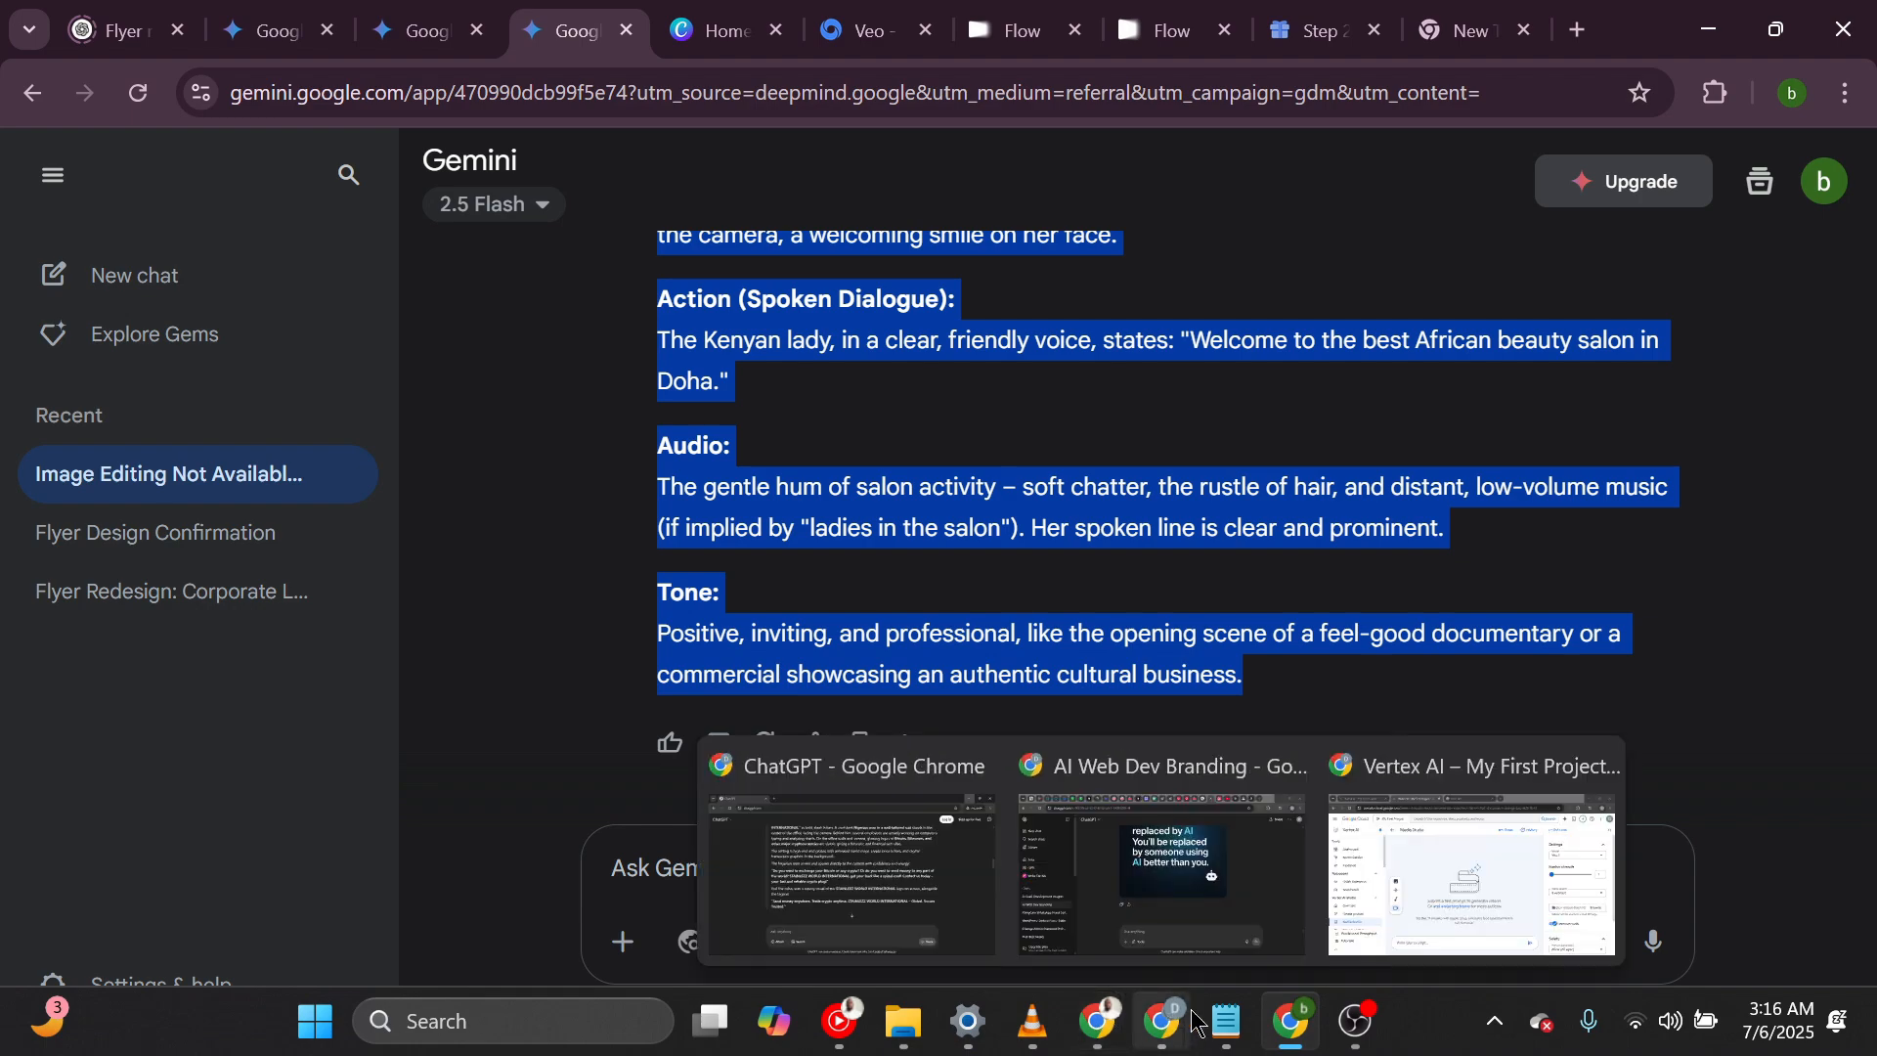
{"action": "mouse_move", "coordinate": [1097, 1021]}
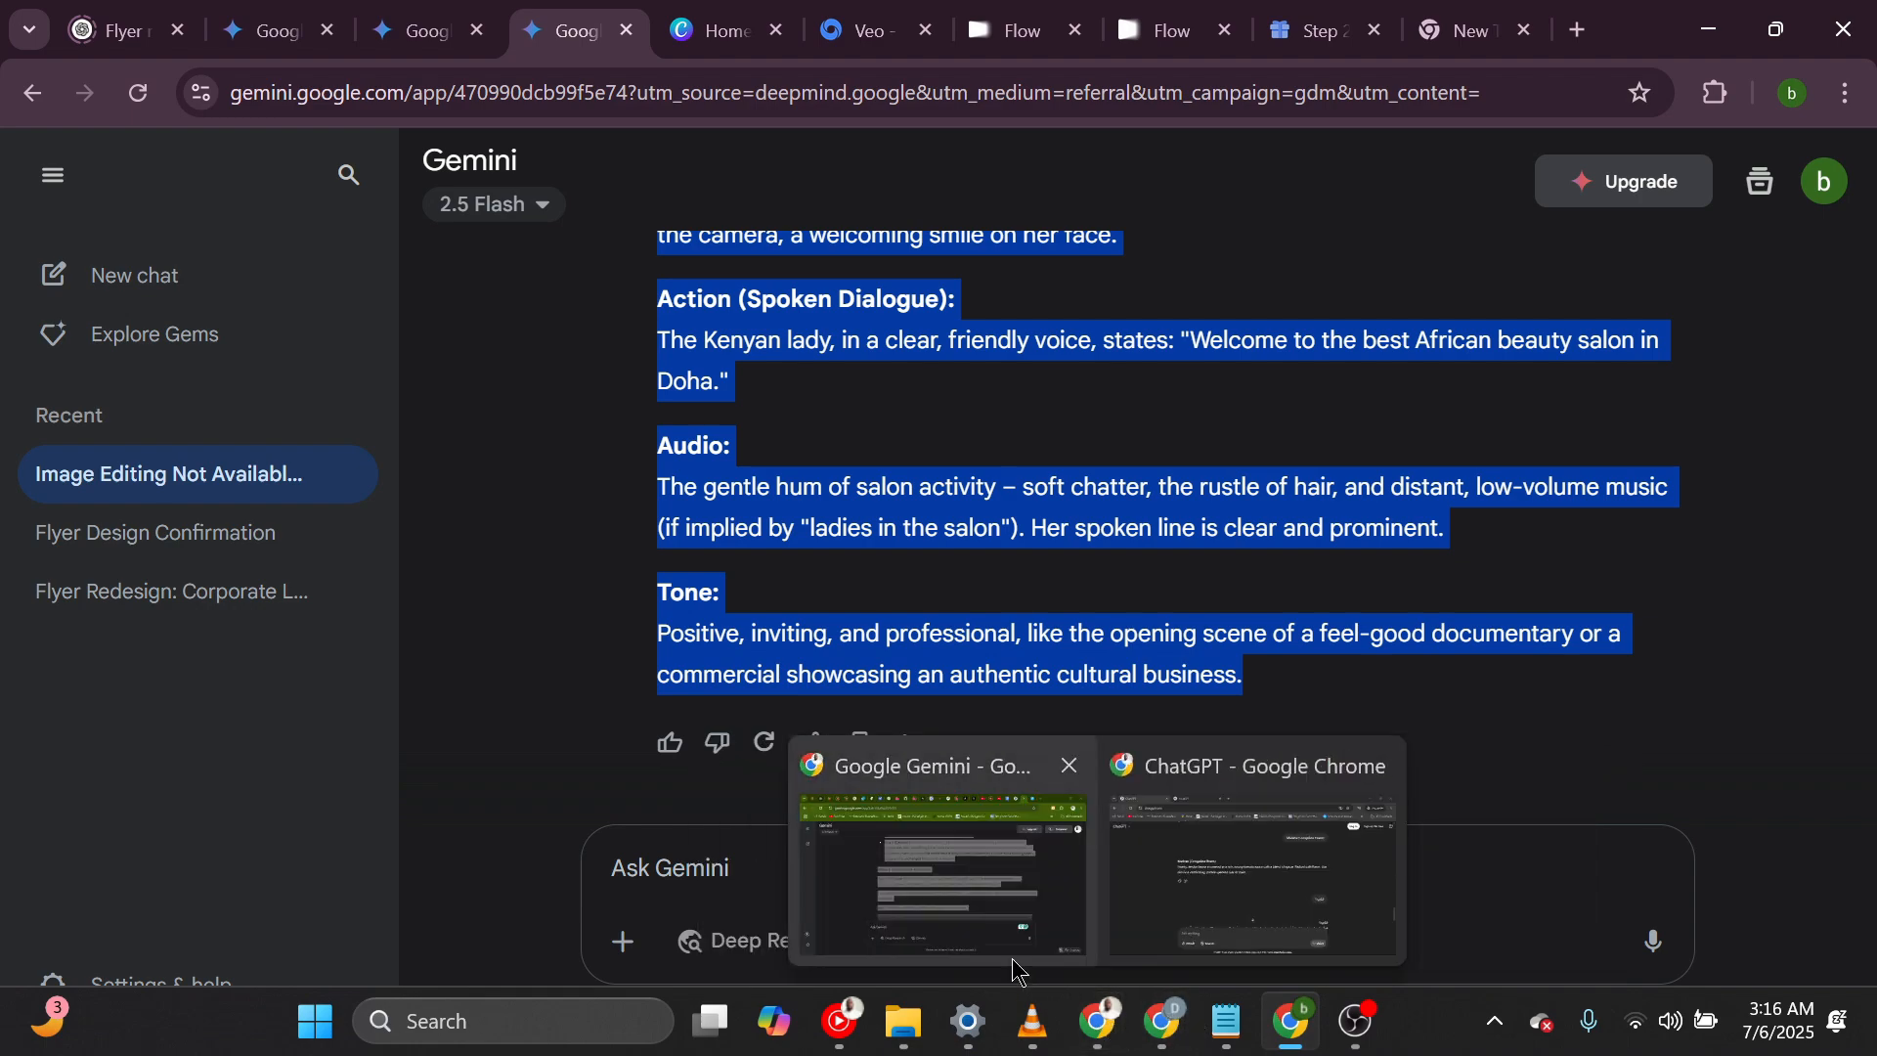
{"action": "mouse_move", "coordinate": [994, 889]}
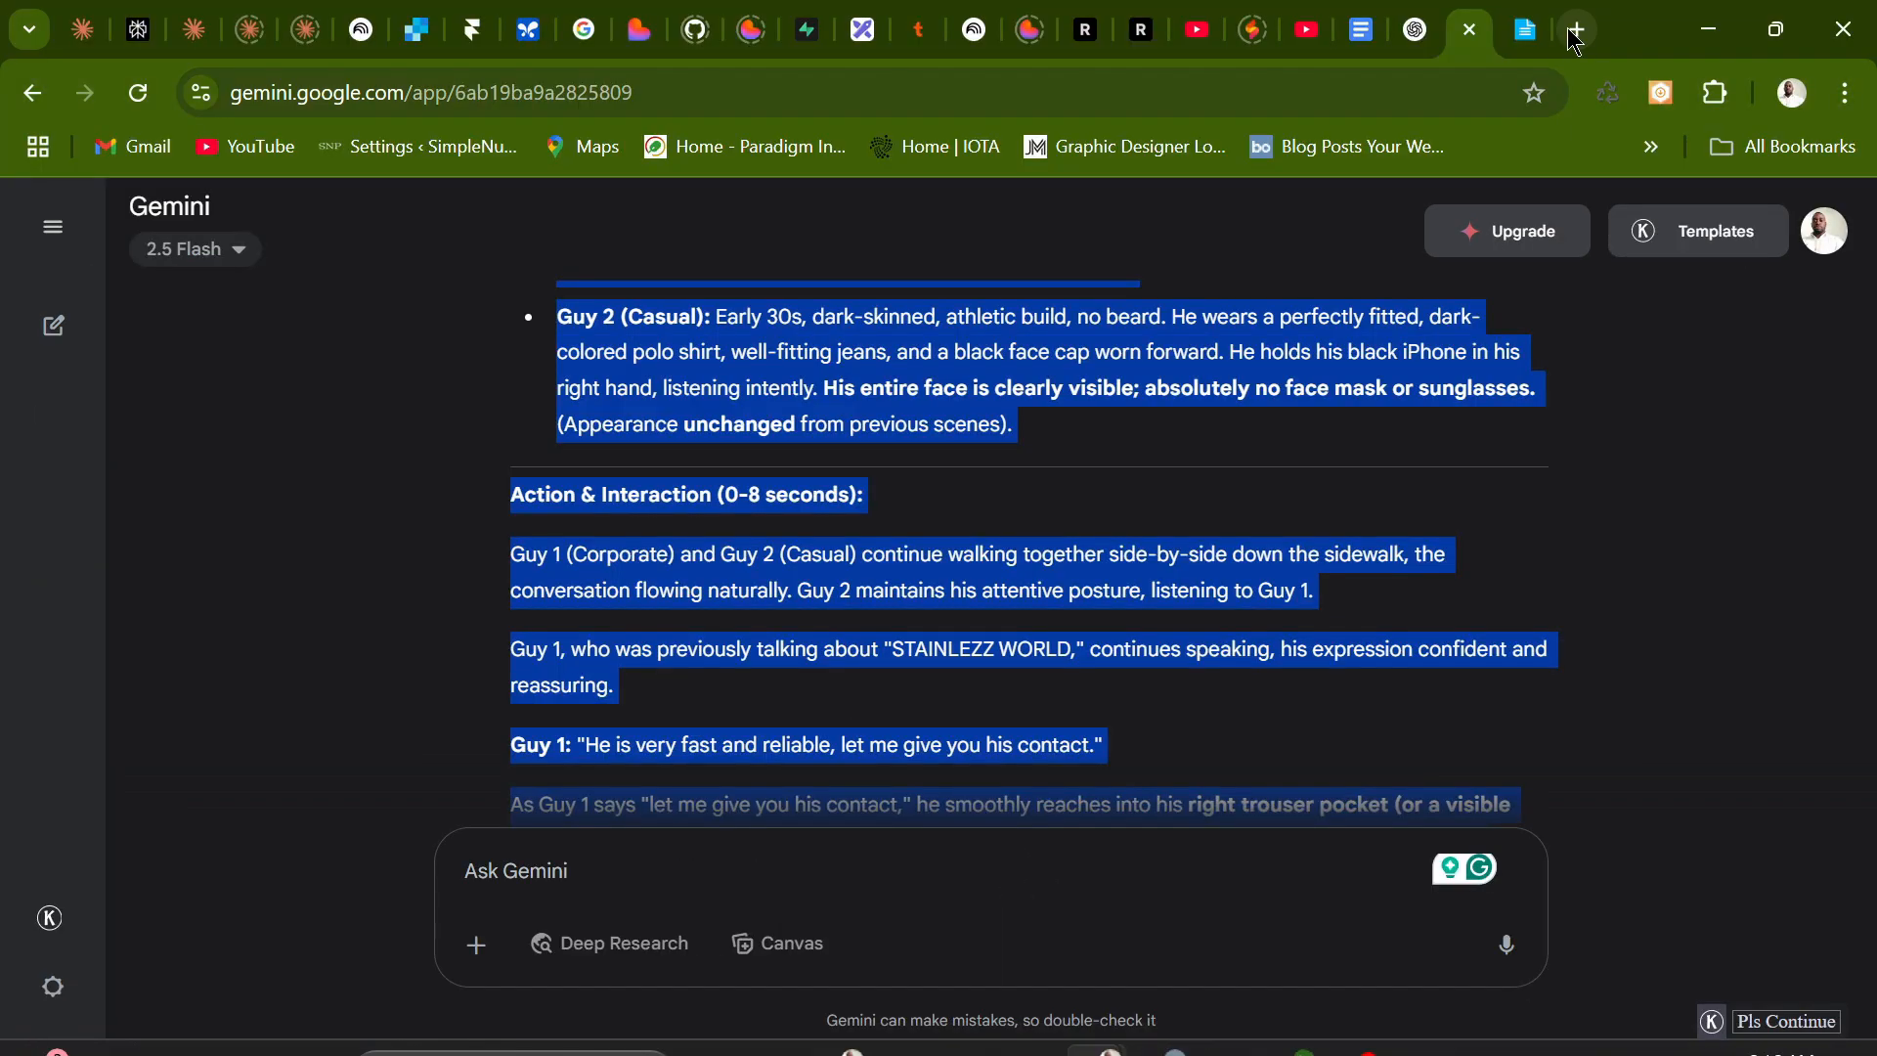
{"action": "key", "text": "ctrl+Tab"}
{"action": "scroll", "coordinate": [901, 701], "scroll_direction": "up", "scroll_amount": 7}
{"action": "scroll", "coordinate": [901, 702], "scroll_direction": "up", "scroll_amount": 5}
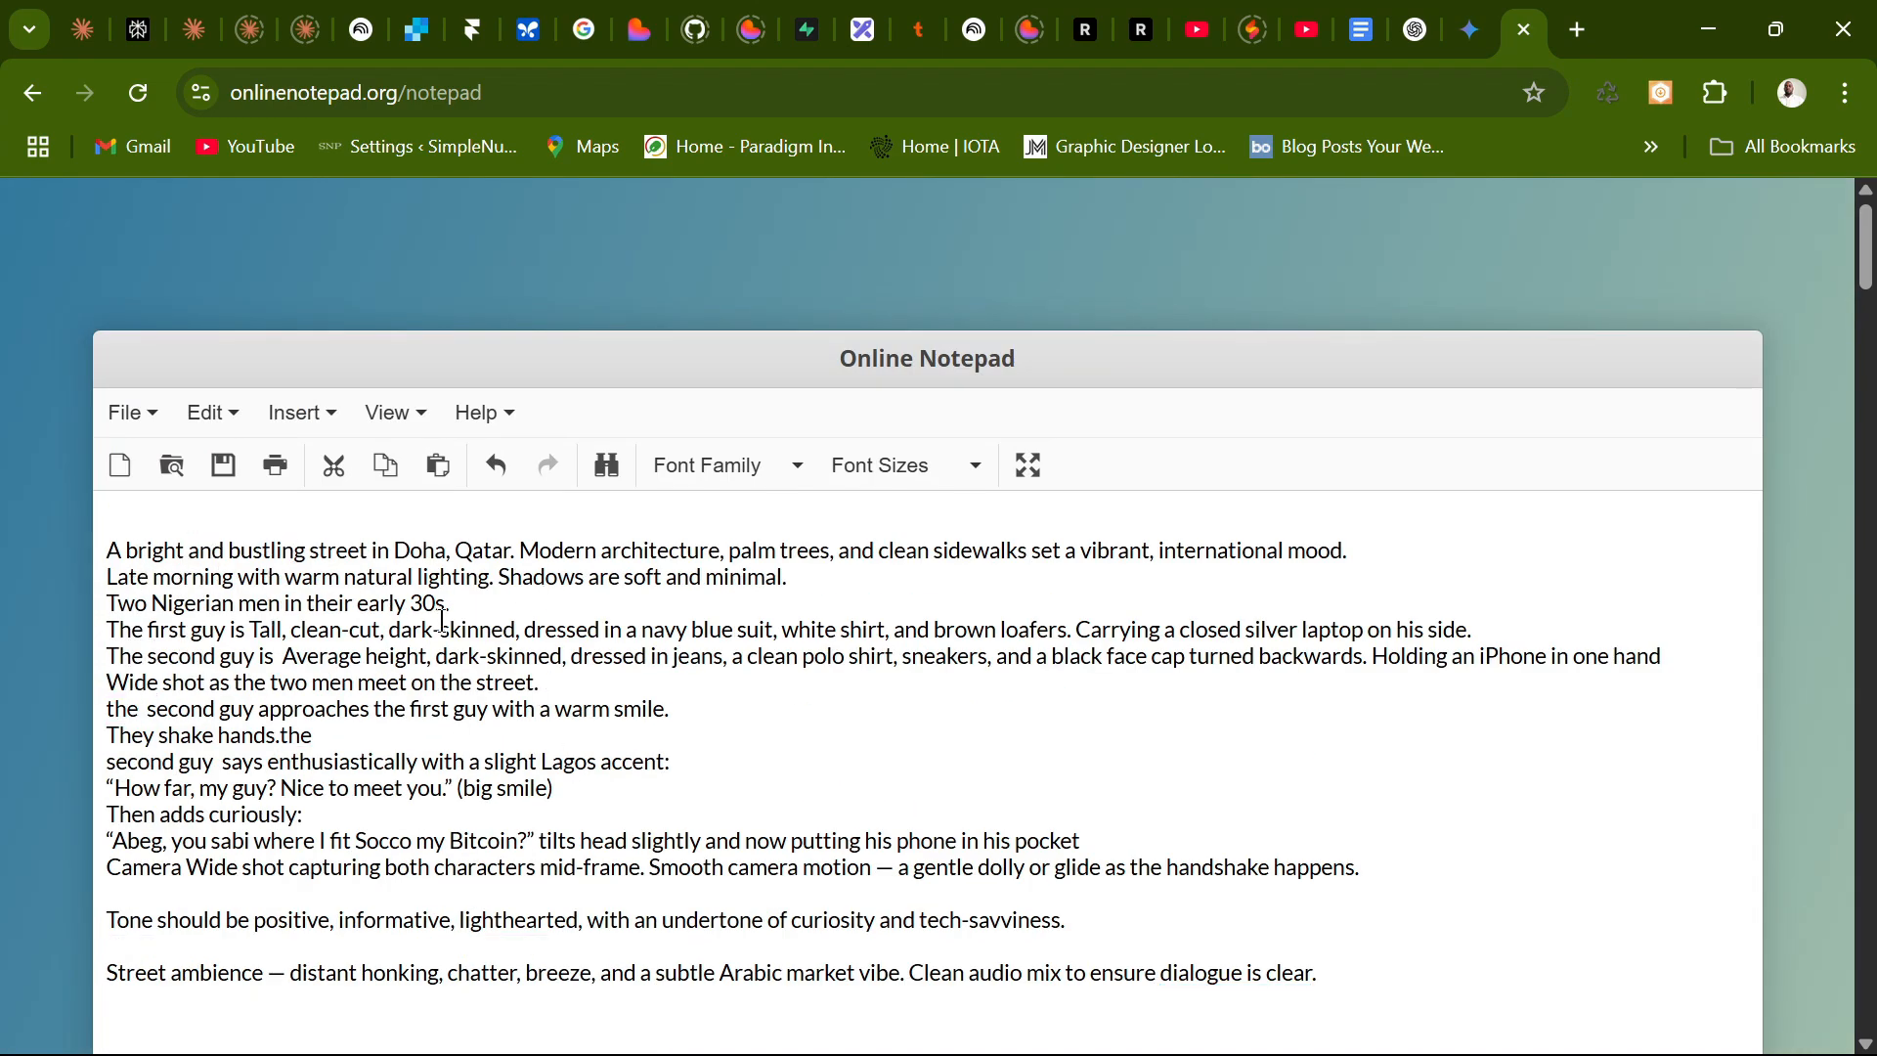
Paste the copied salon scene at the end of the notes, separated by blank lines from the Scene 3 closing remark.
{"action": "scroll", "coordinate": [781, 771], "scroll_direction": "down", "scroll_amount": 20}
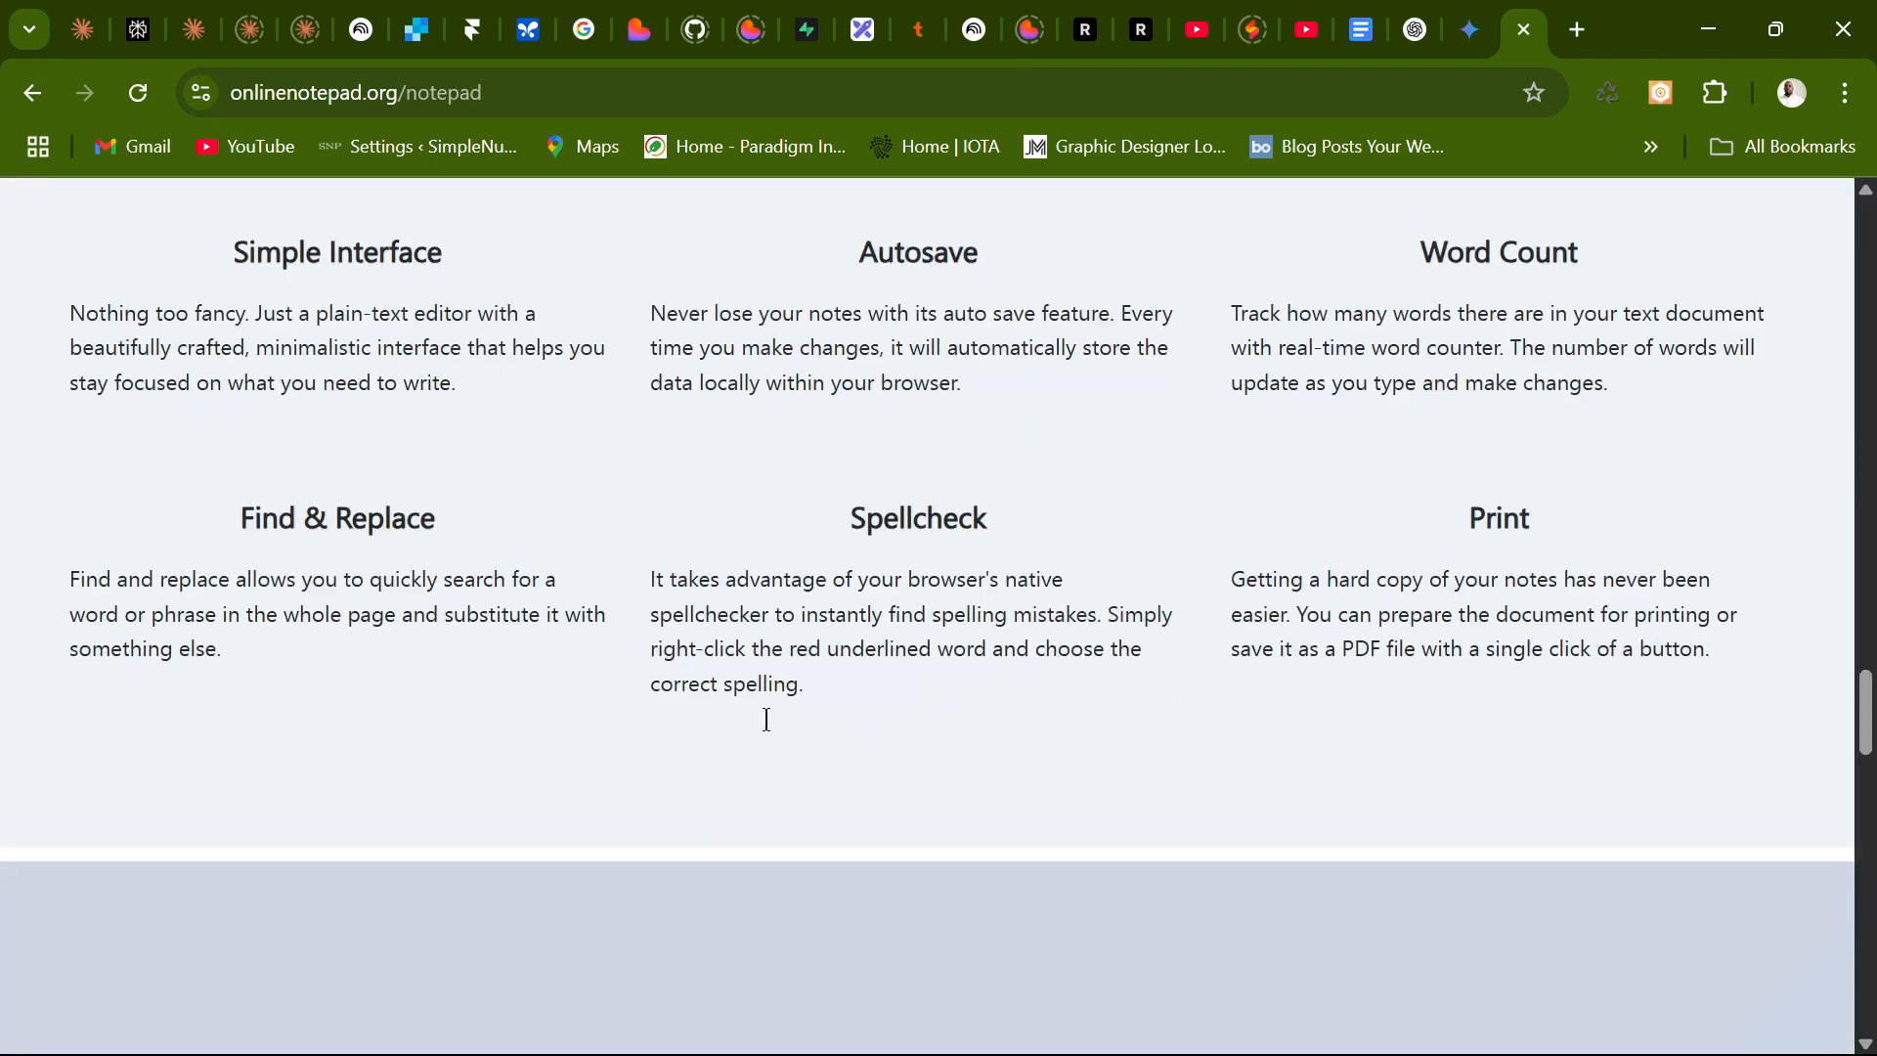
{"action": "scroll", "coordinate": [770, 721], "scroll_direction": "down", "scroll_amount": 10}
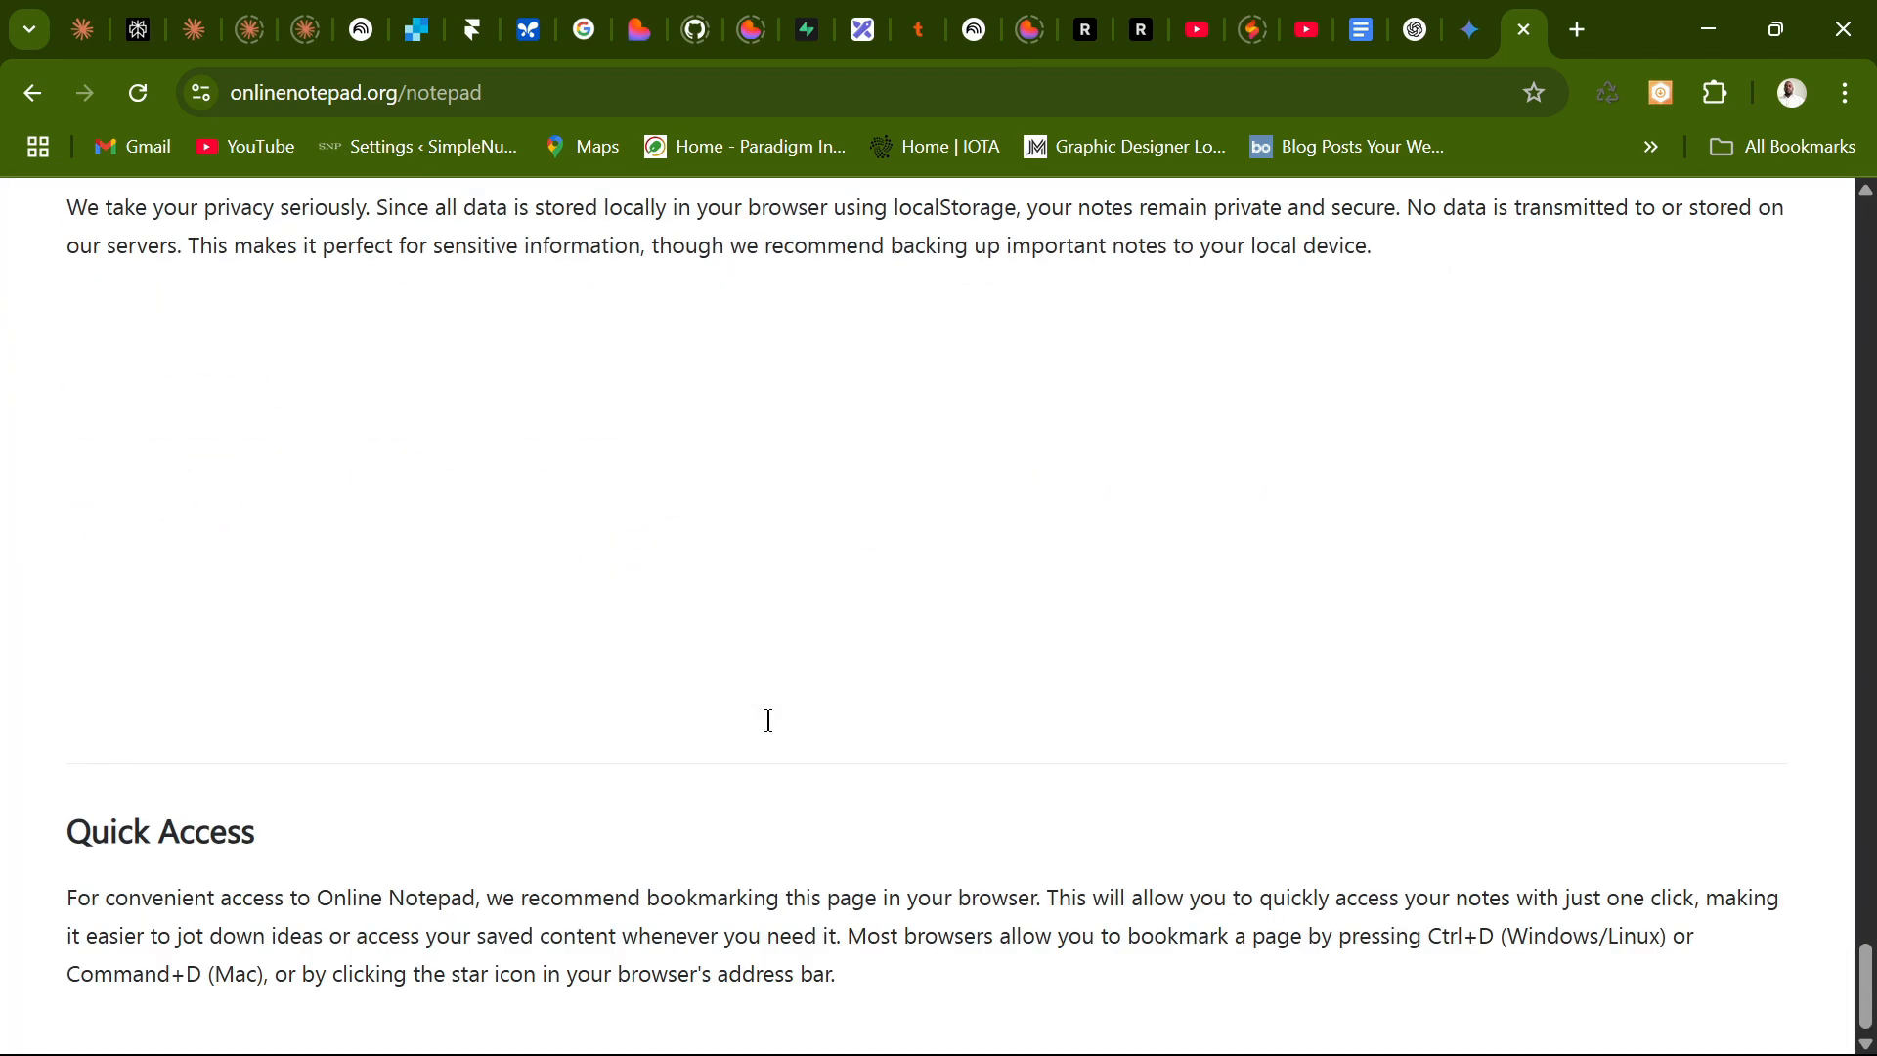
{"action": "scroll", "coordinate": [768, 719], "scroll_direction": "up", "scroll_amount": 11}
{"action": "scroll", "coordinate": [769, 719], "scroll_direction": "down", "scroll_amount": 10}
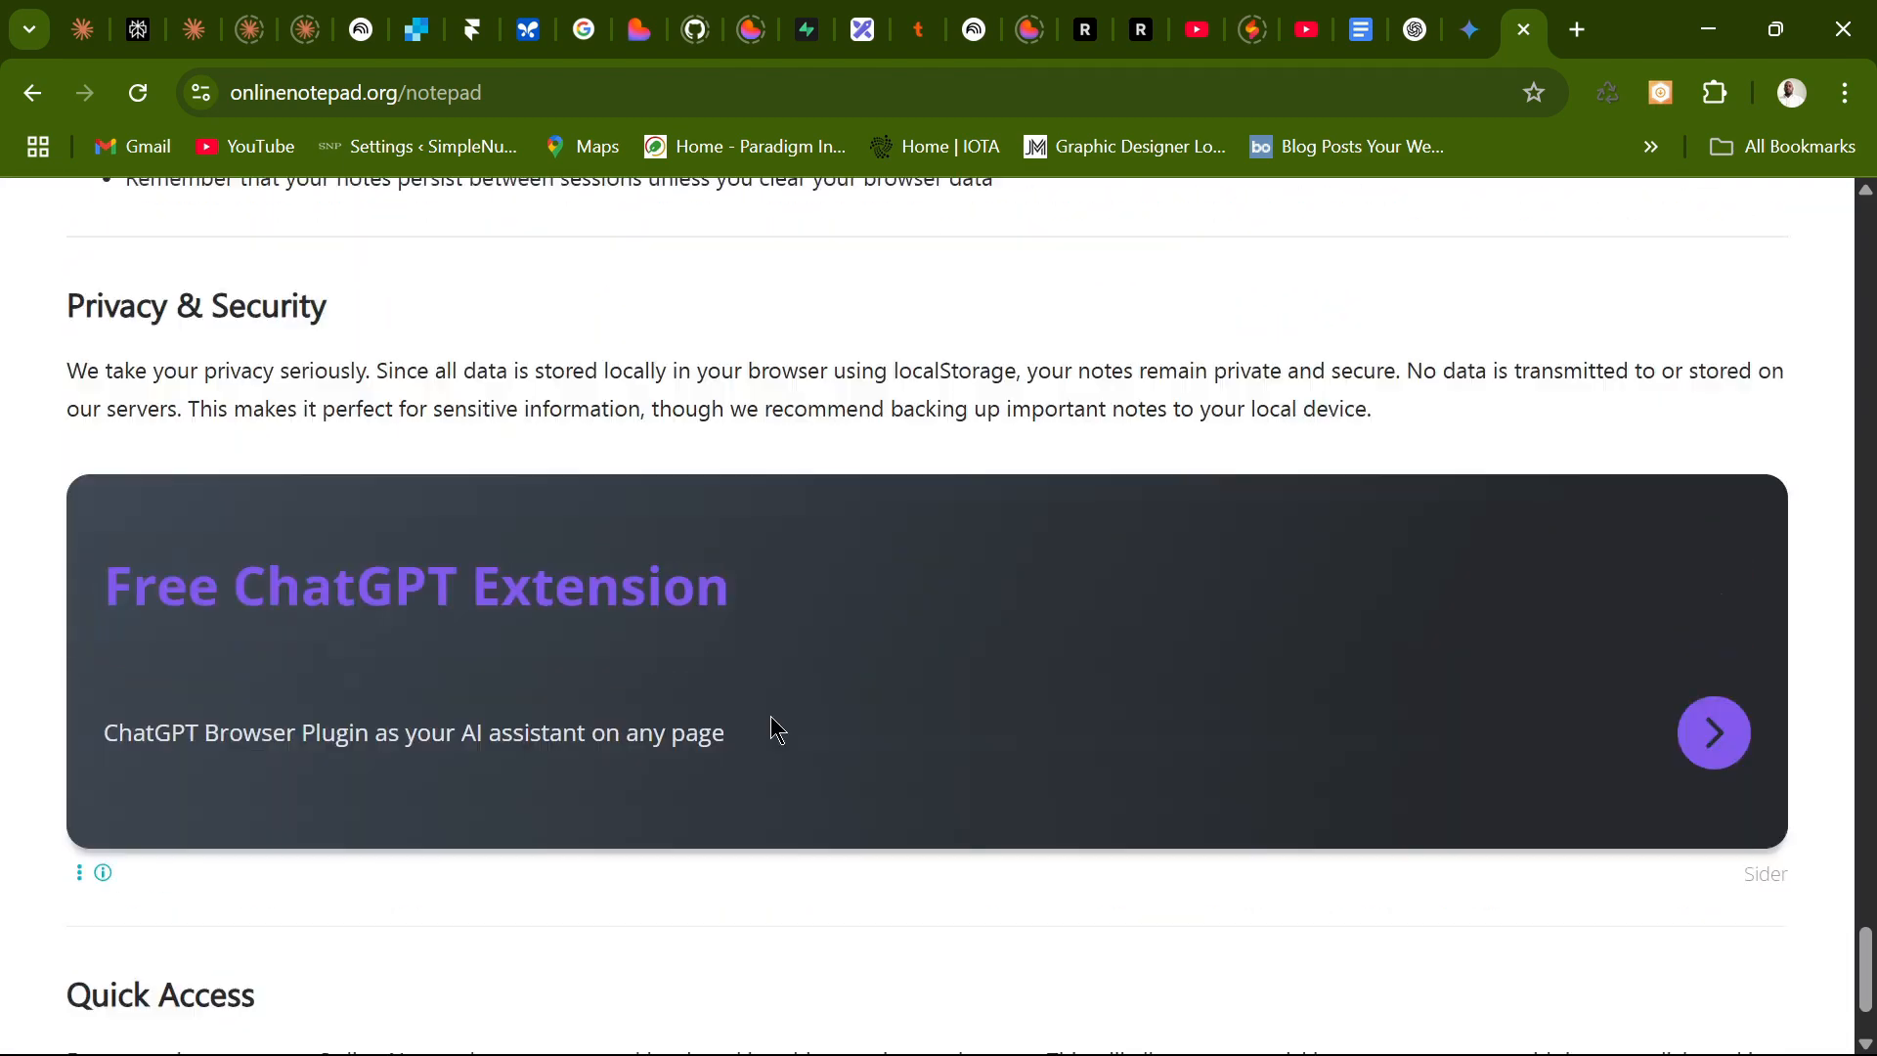
{"action": "scroll", "coordinate": [770, 723], "scroll_direction": "up", "scroll_amount": 15}
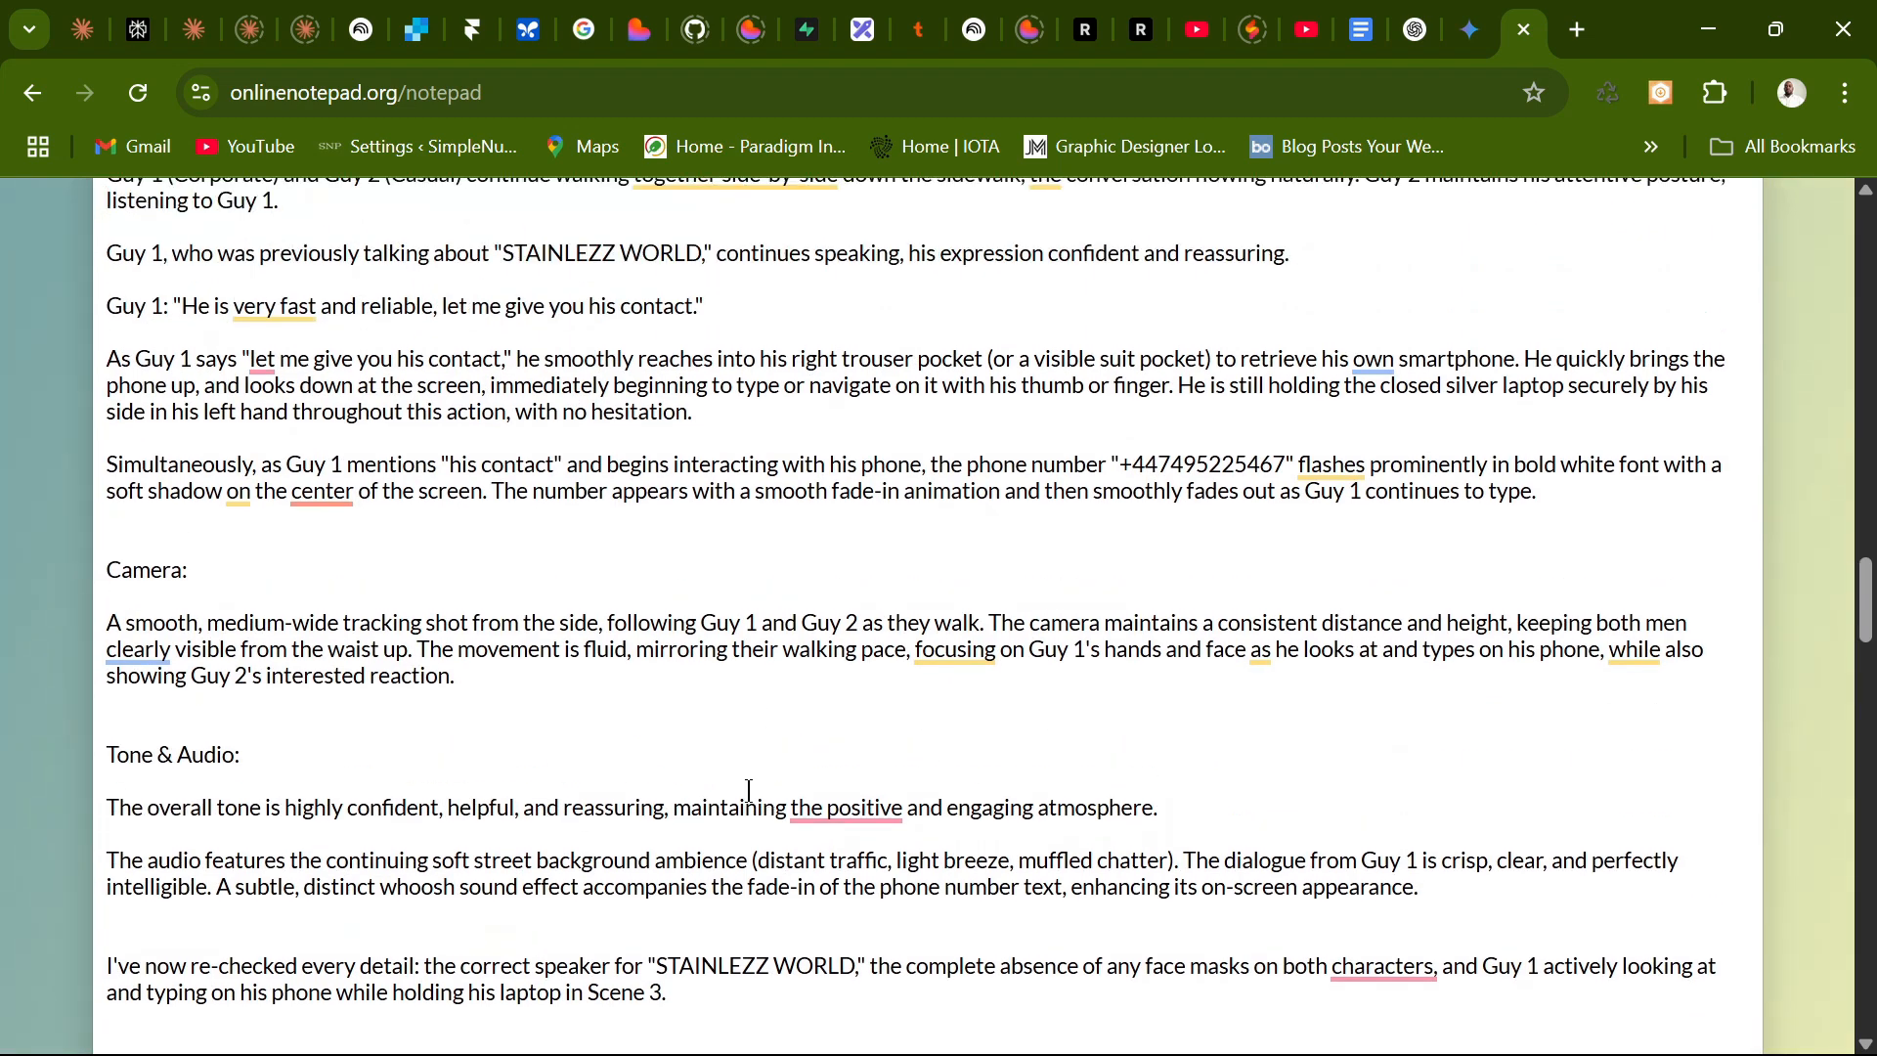
{"action": "scroll", "coordinate": [743, 772], "scroll_direction": "down", "scroll_amount": 4}
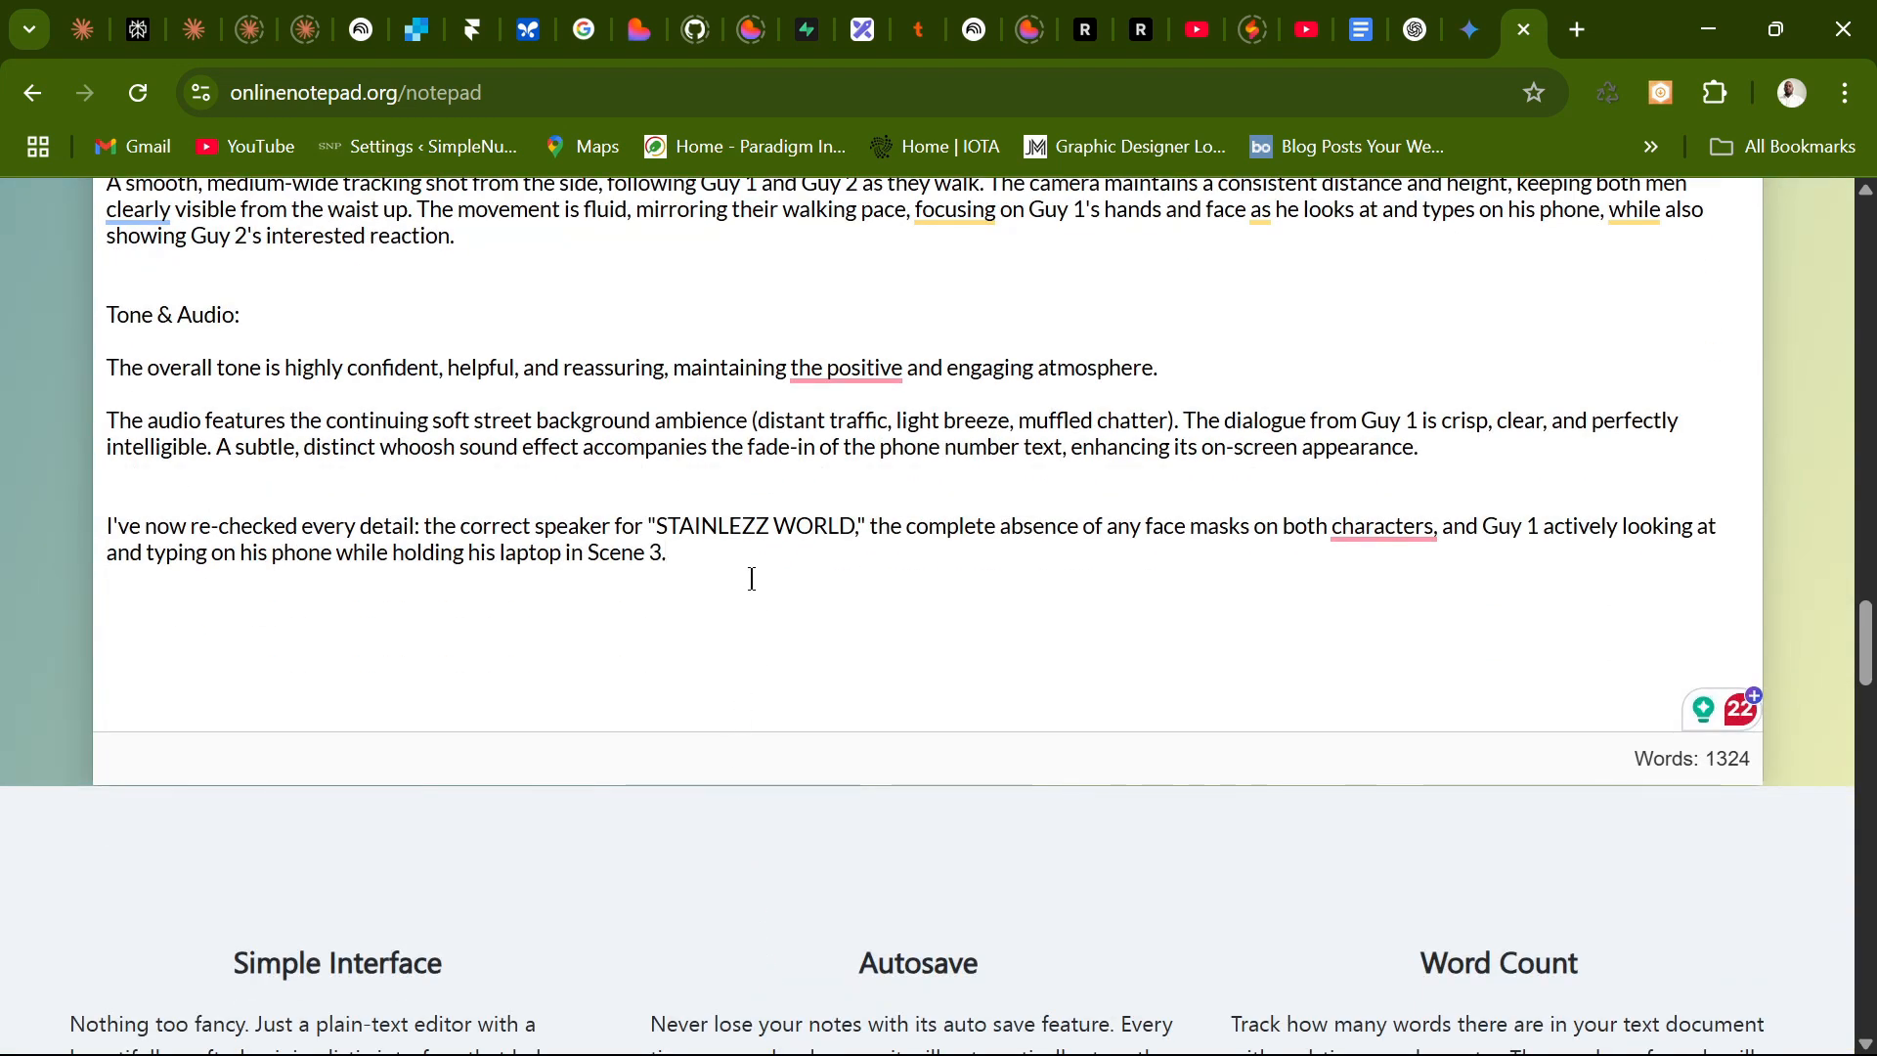
{"action": "key", "text": "Return"}
{"action": "key", "text": "Return"}
{"action": "key", "text": "Return"}
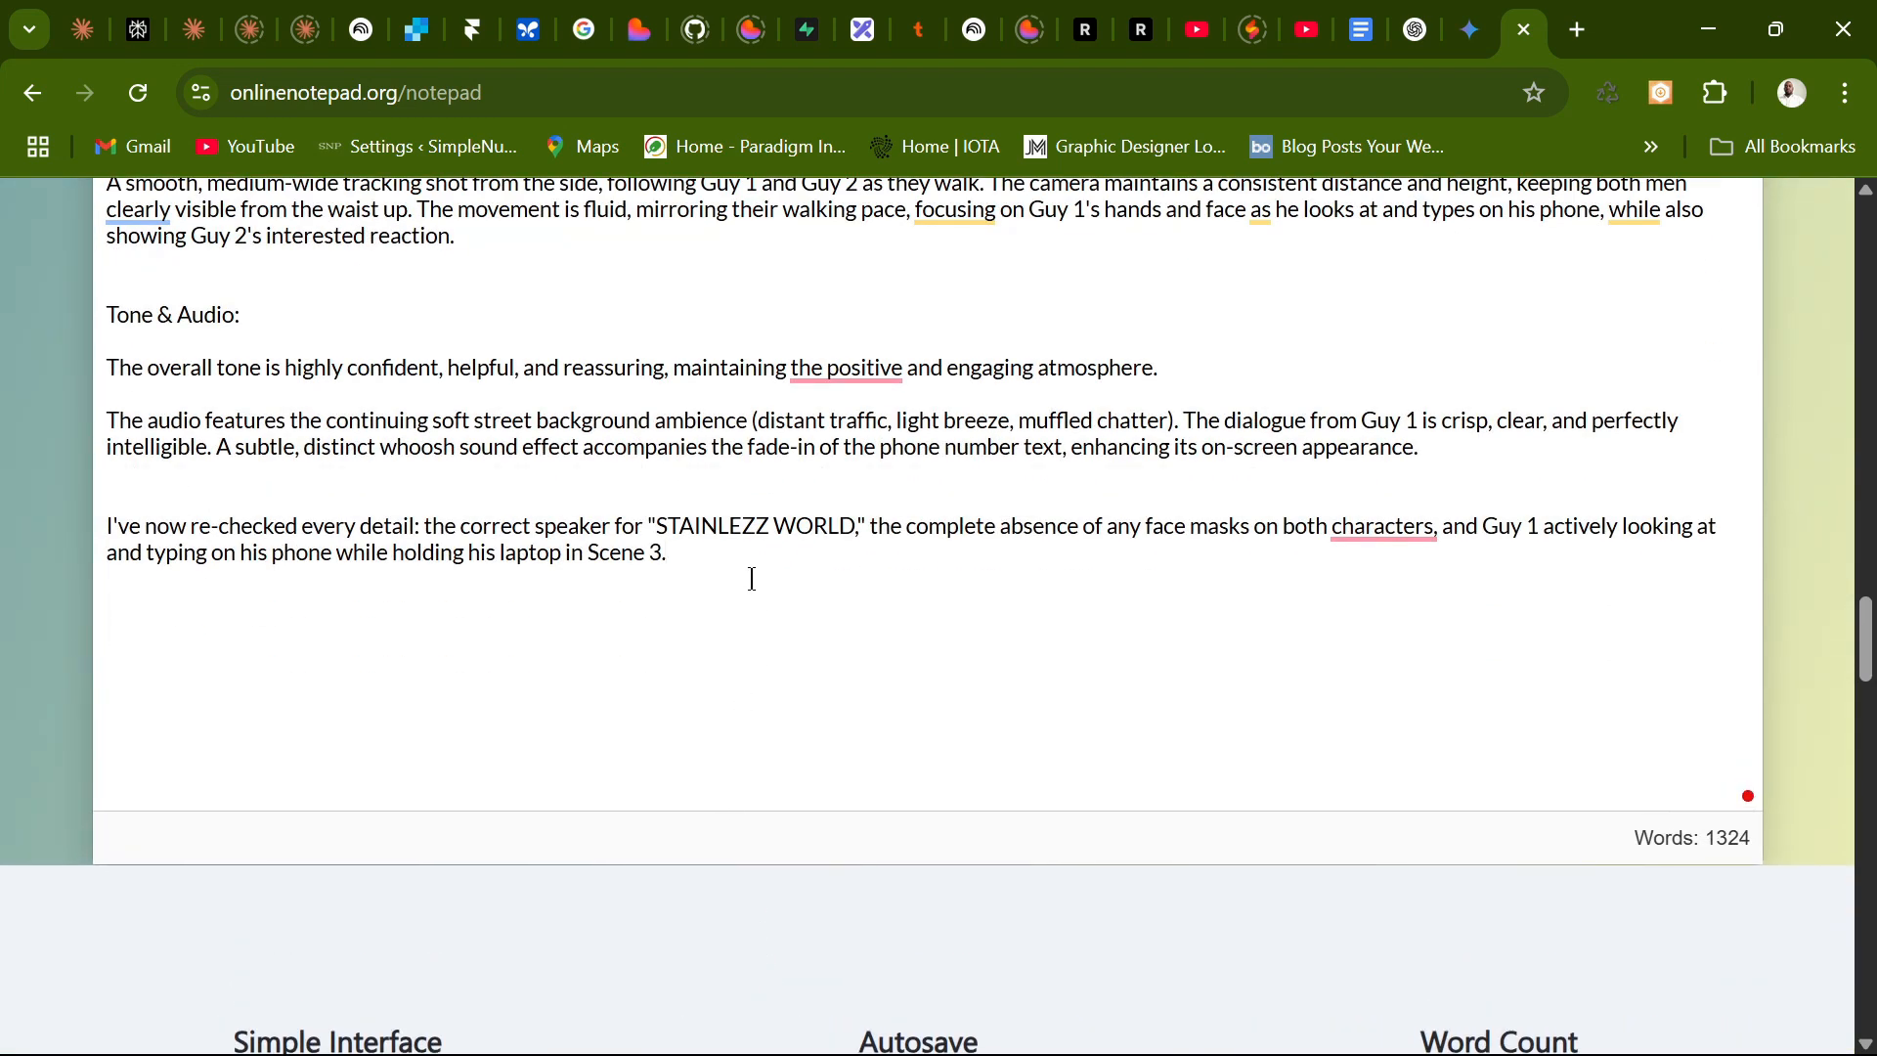
{"action": "key", "text": "ctrl+v"}
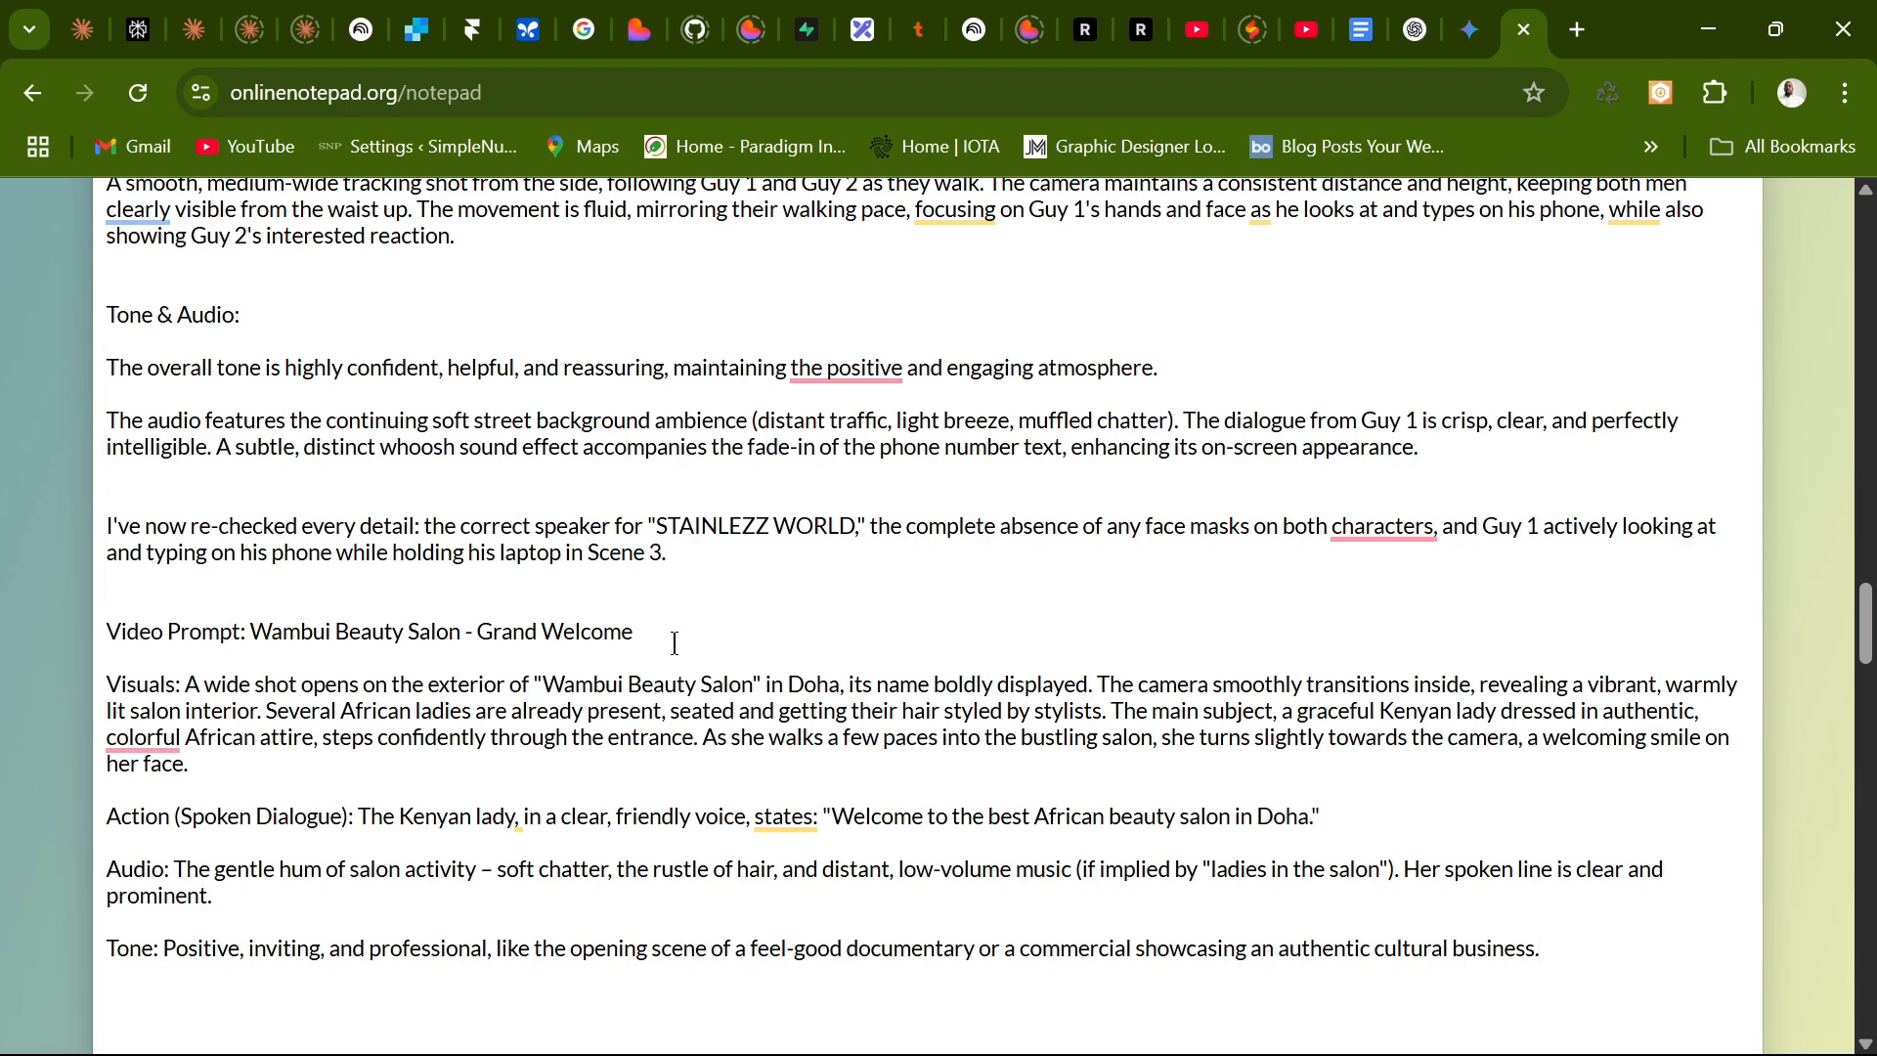
Delete the "Video Prompt: Wambui Beauty Salon - Grand Welcome" title and the "Visuals:" and "Action (Spoken Dialogue):" labels from the pasted scene.
{"action": "left_click_drag", "start_coordinate": [646, 626], "coordinate": [98, 625]}
{"action": "key", "text": "BackSpace"}
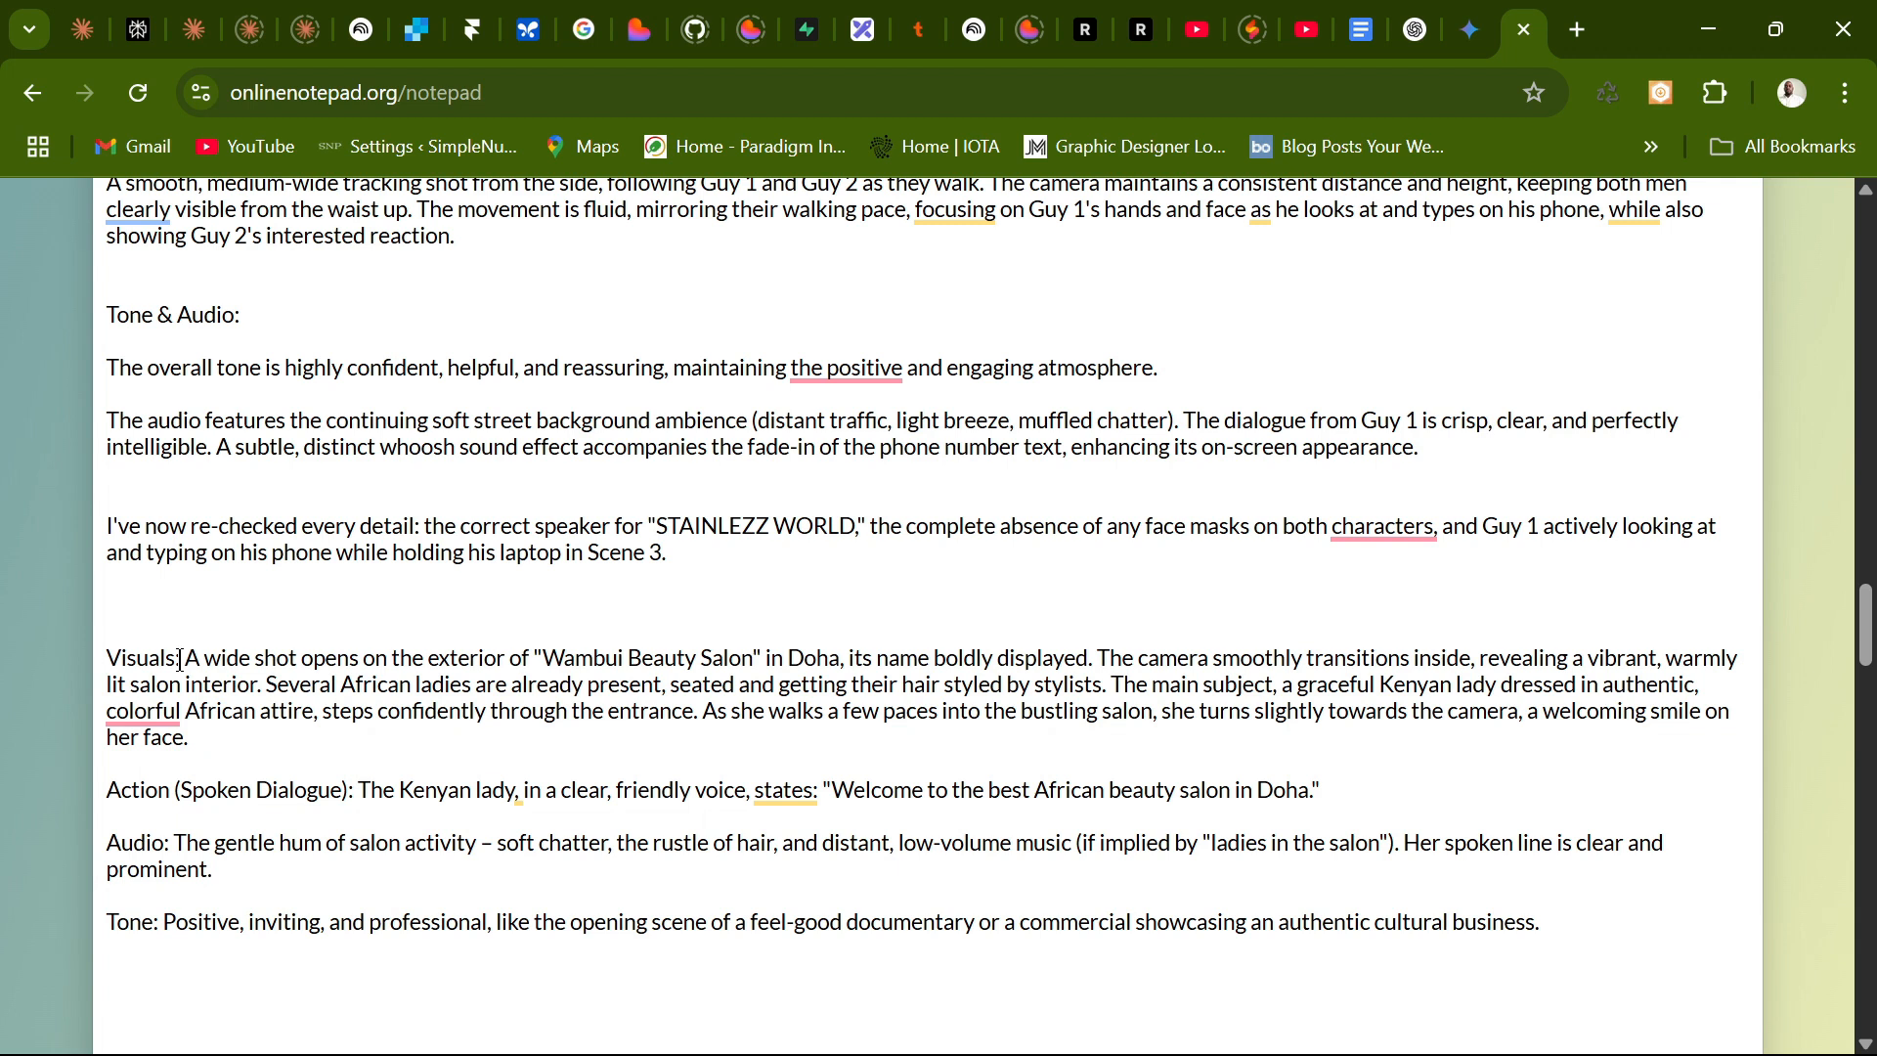
{"action": "left_click_drag", "start_coordinate": [180, 658], "coordinate": [77, 652]}
{"action": "key", "text": "BackSpace"}
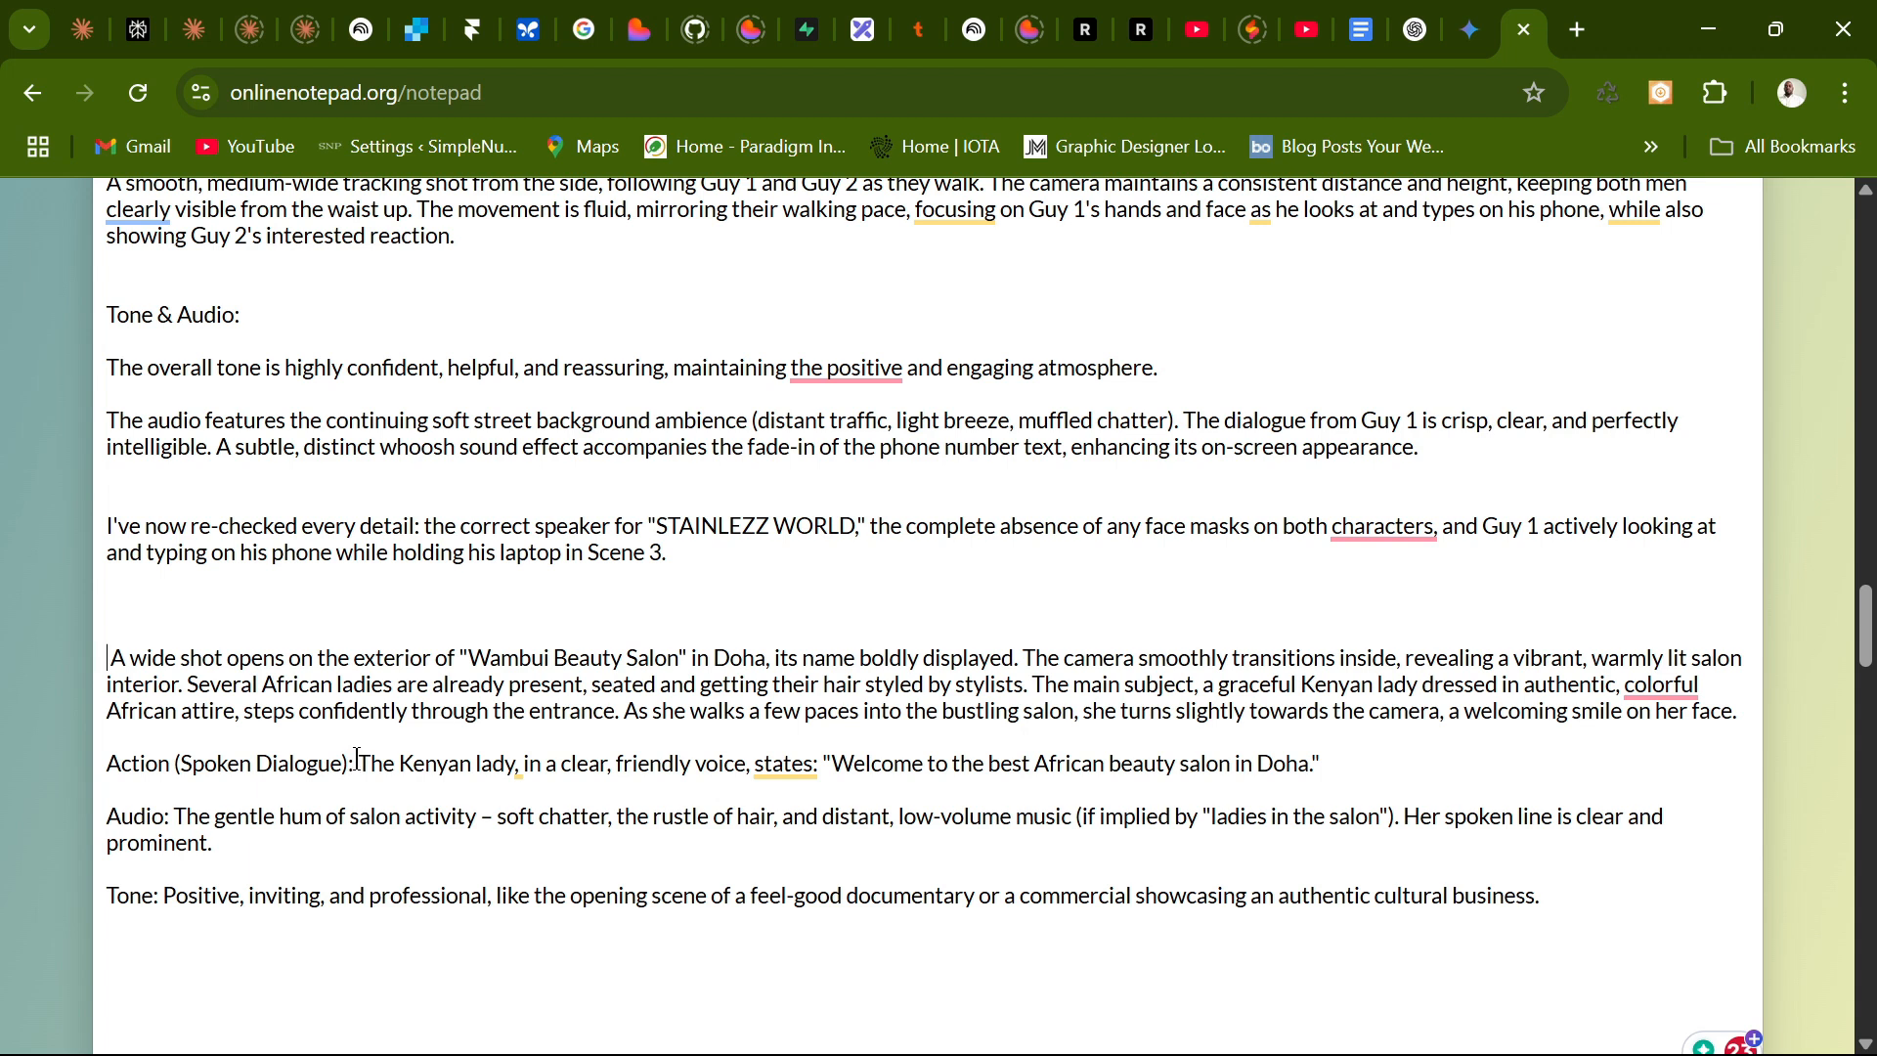
{"action": "left_click_drag", "start_coordinate": [359, 763], "coordinate": [108, 769]}
{"action": "key", "text": "BackSpace"}
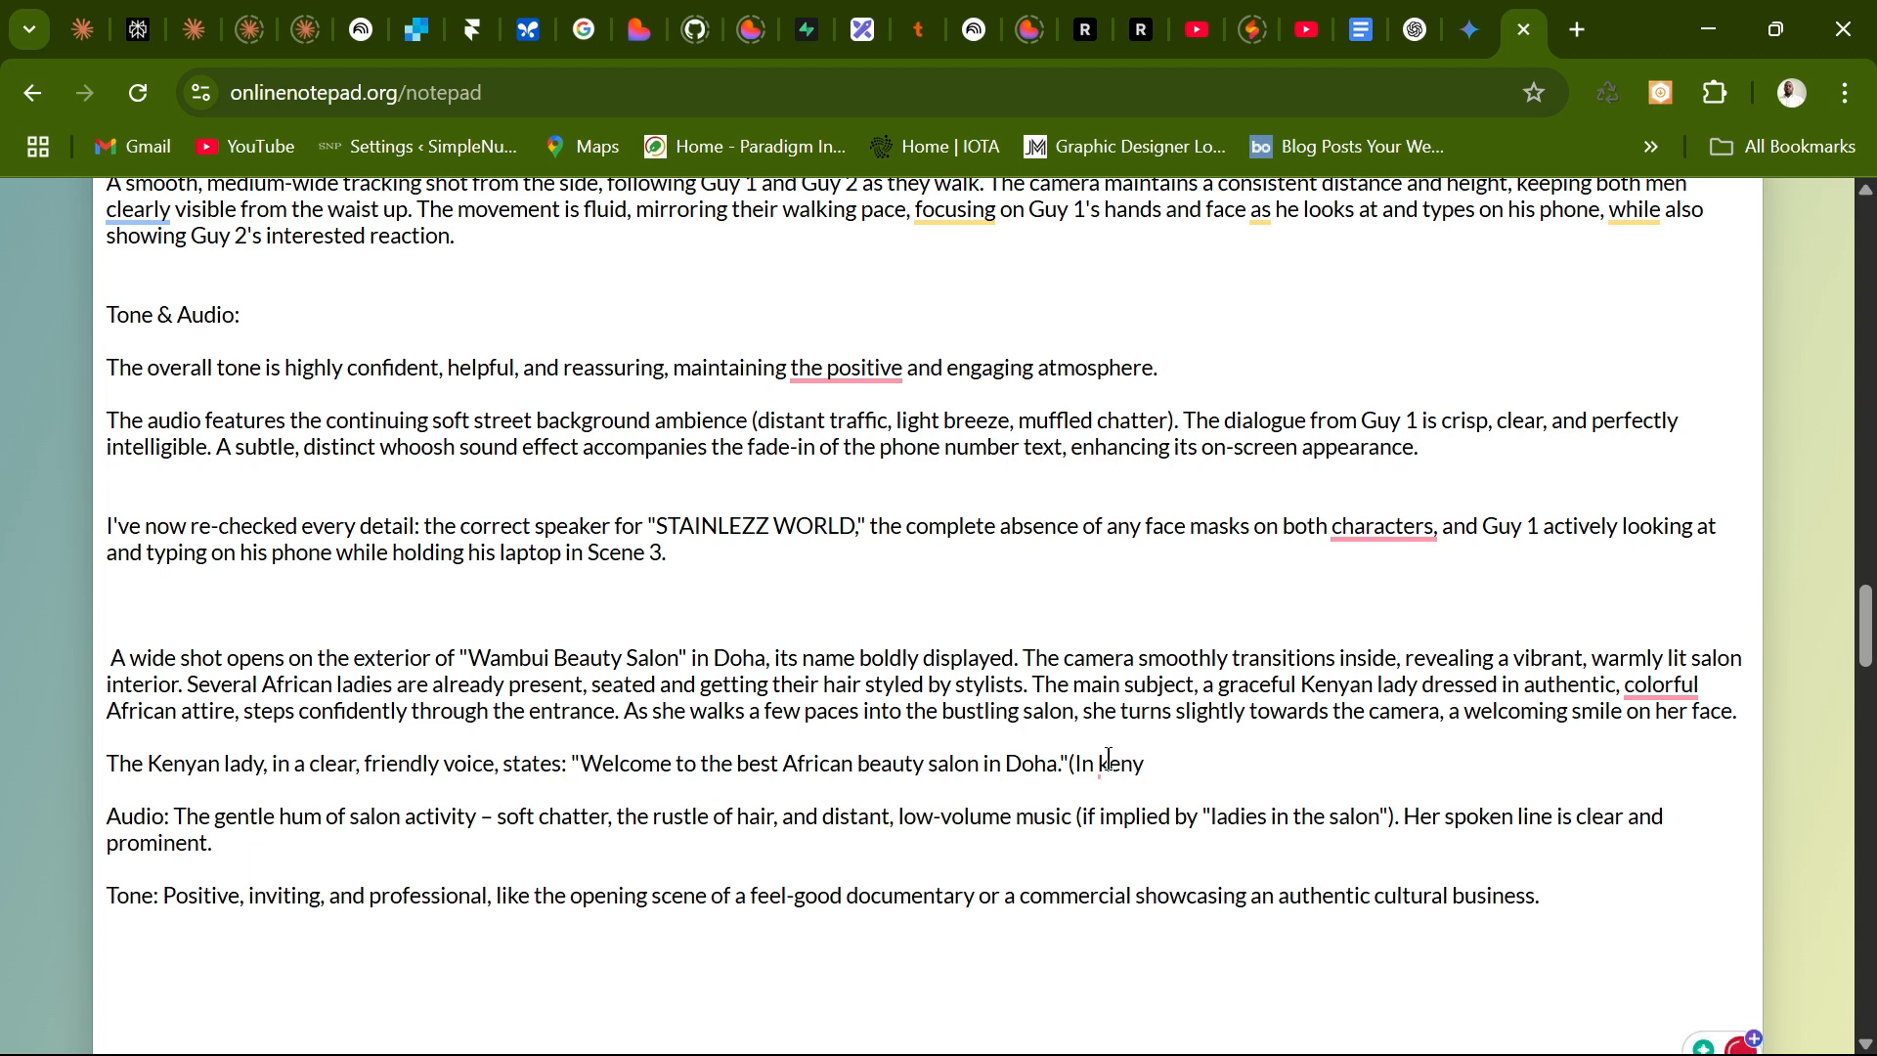
Add "(In Kenyan accent)" after the lady's spoken line, with Kenyan capitalized, and delete the "Audio:" label below it.
{"action": "type", "text": "an accen"}
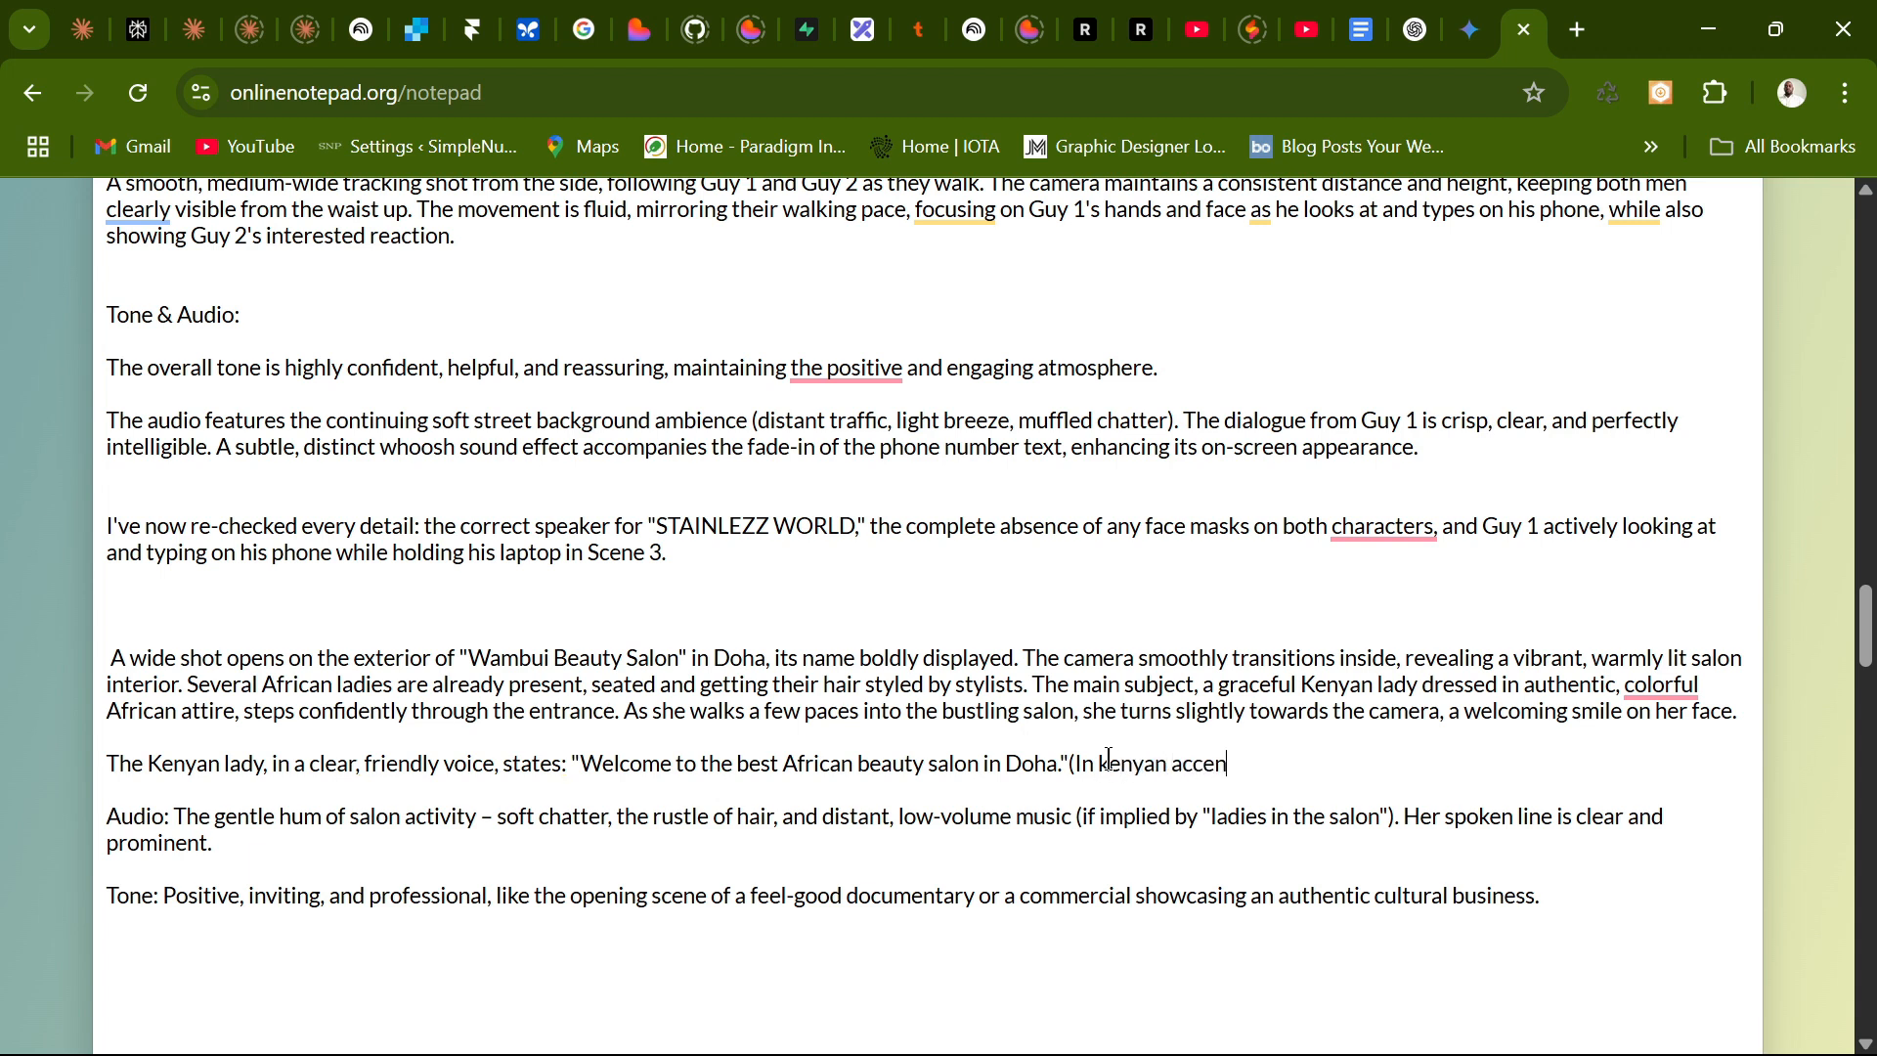
{"action": "type", "text": "t)"}
{"action": "left_click_drag", "start_coordinate": [173, 817], "coordinate": [95, 826]}
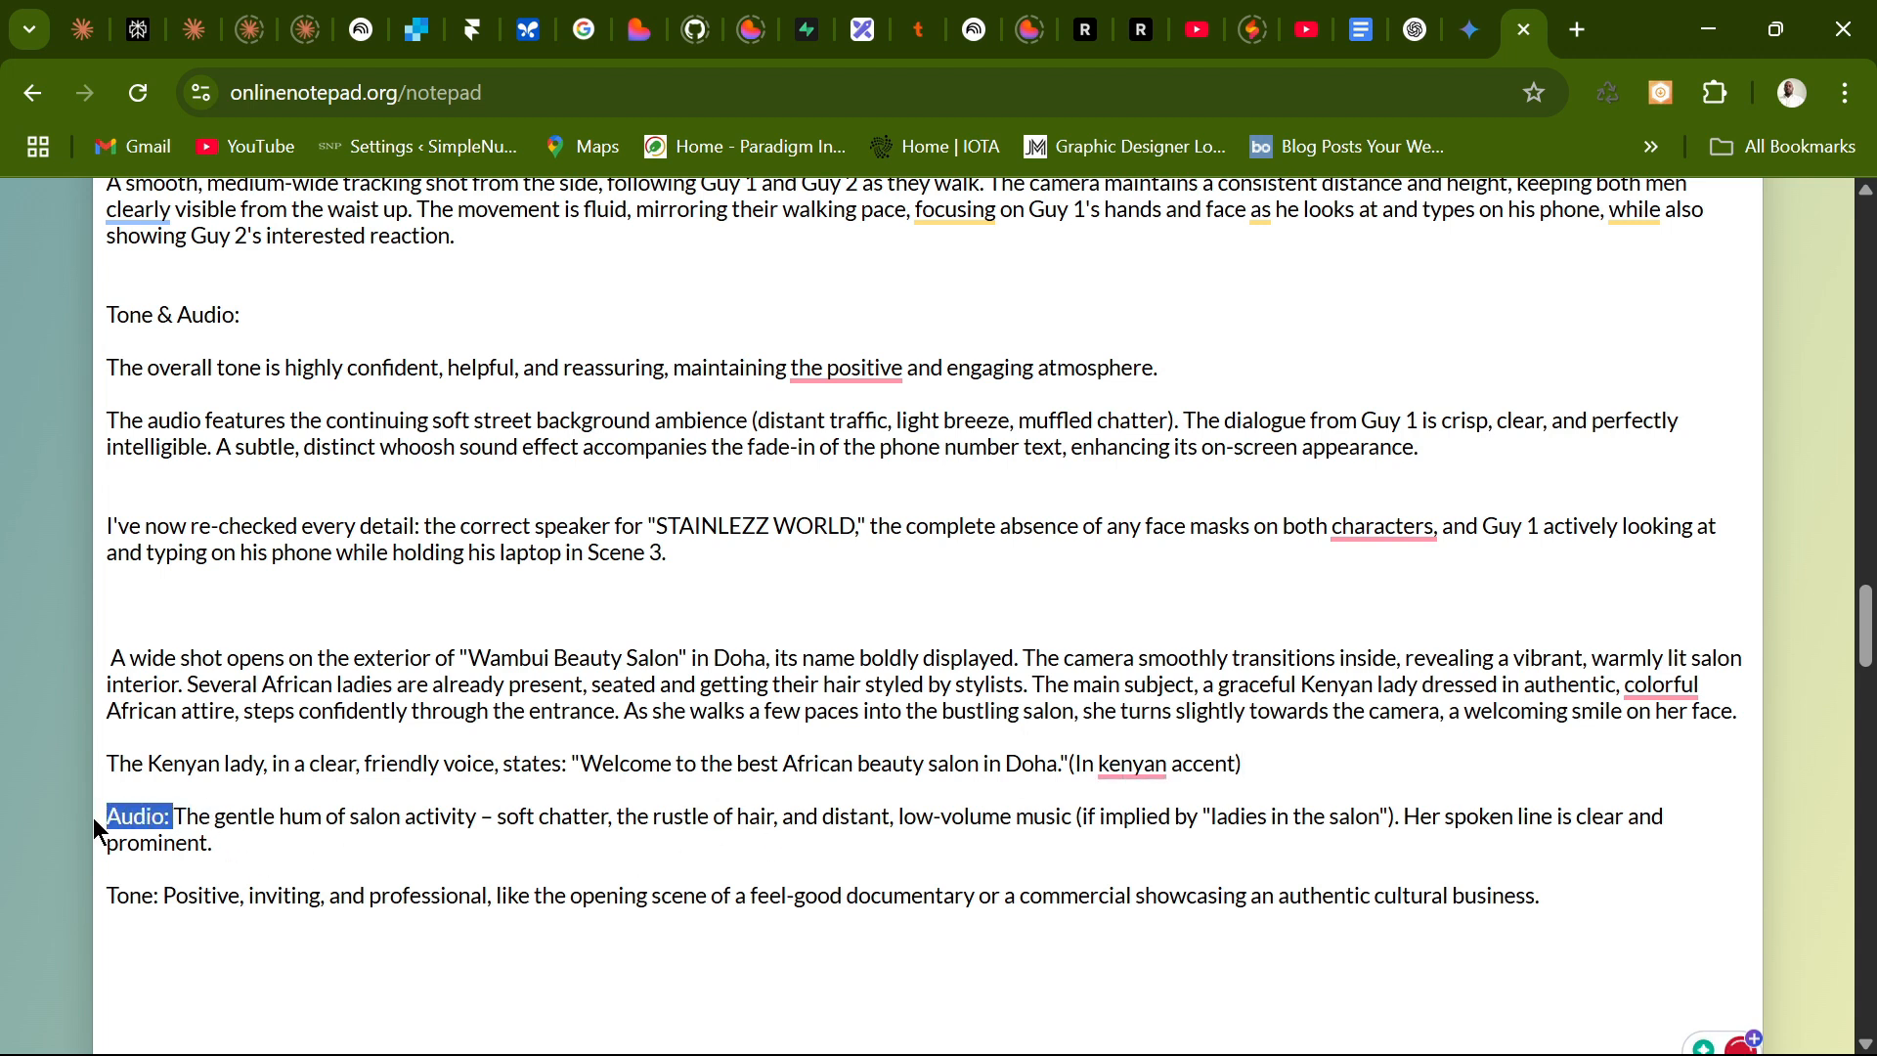
{"action": "key", "text": "BackSpace"}
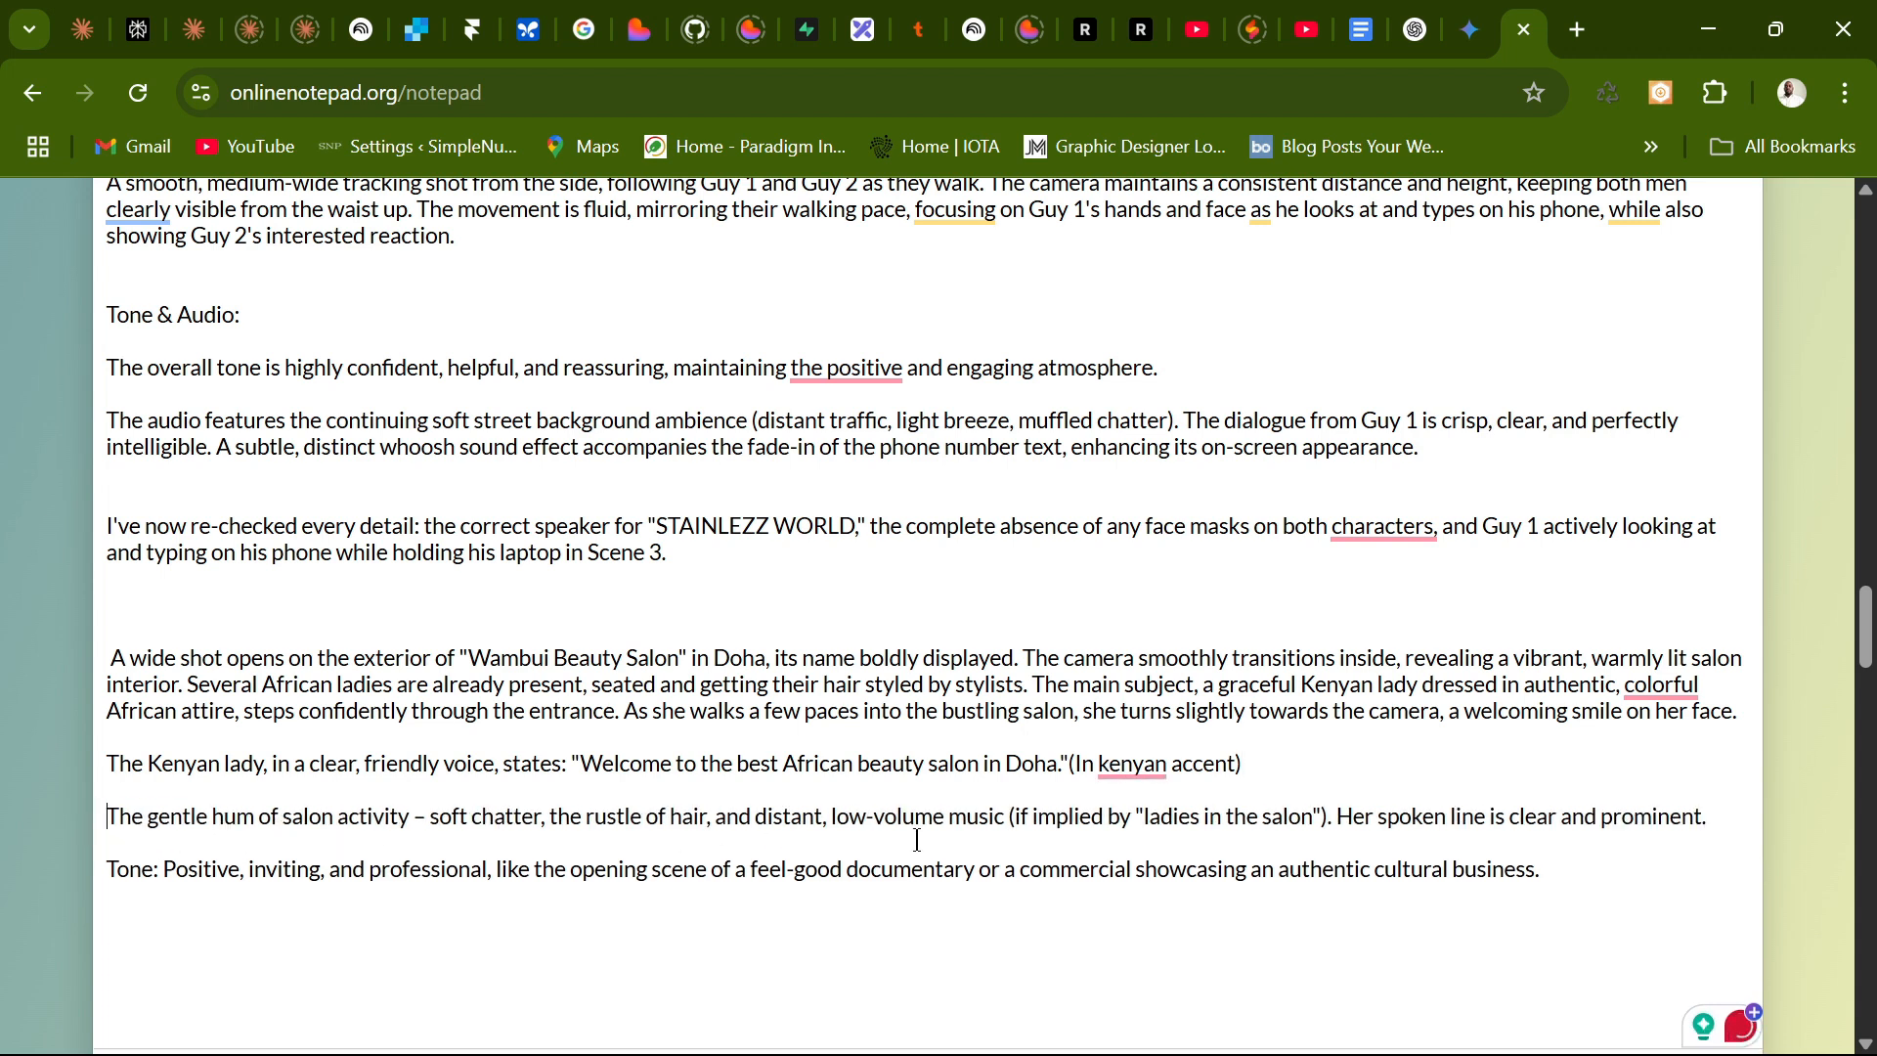
{"action": "mouse_move", "coordinate": [1163, 777]}
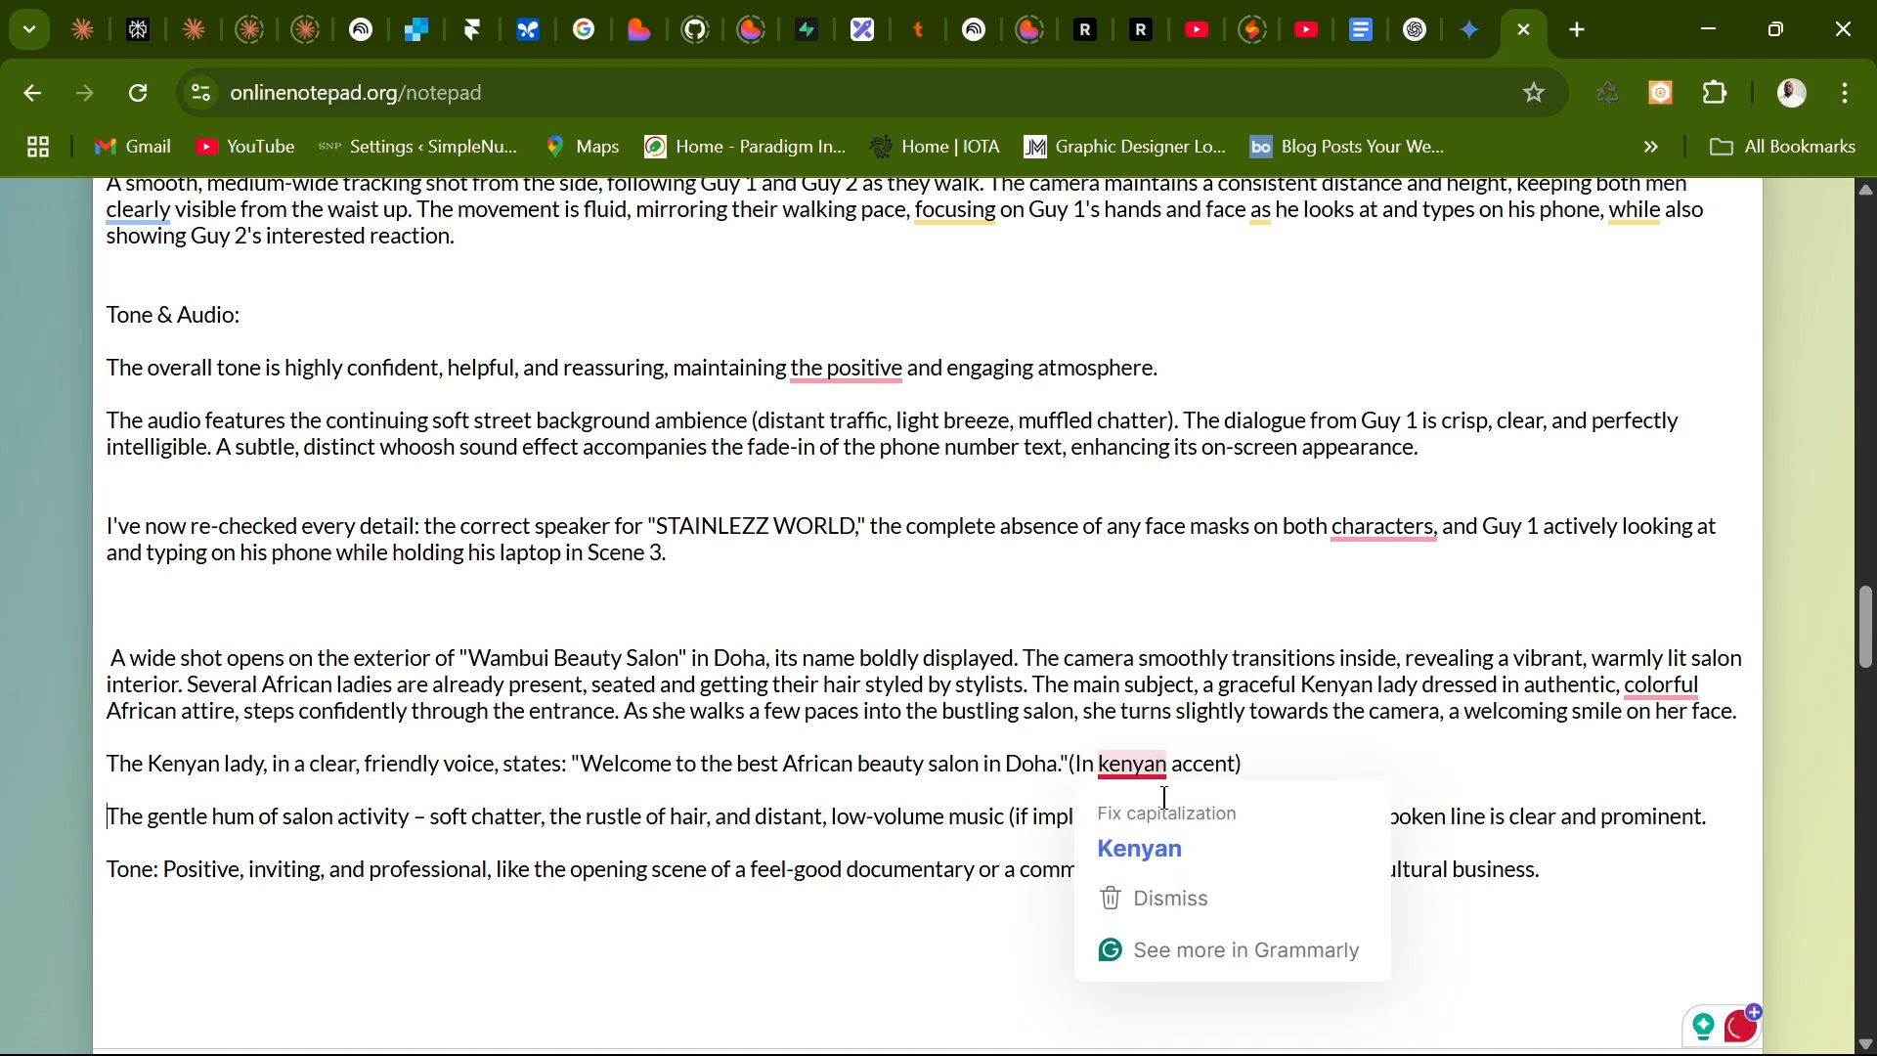
{"action": "left_click", "coordinate": [1171, 852]}
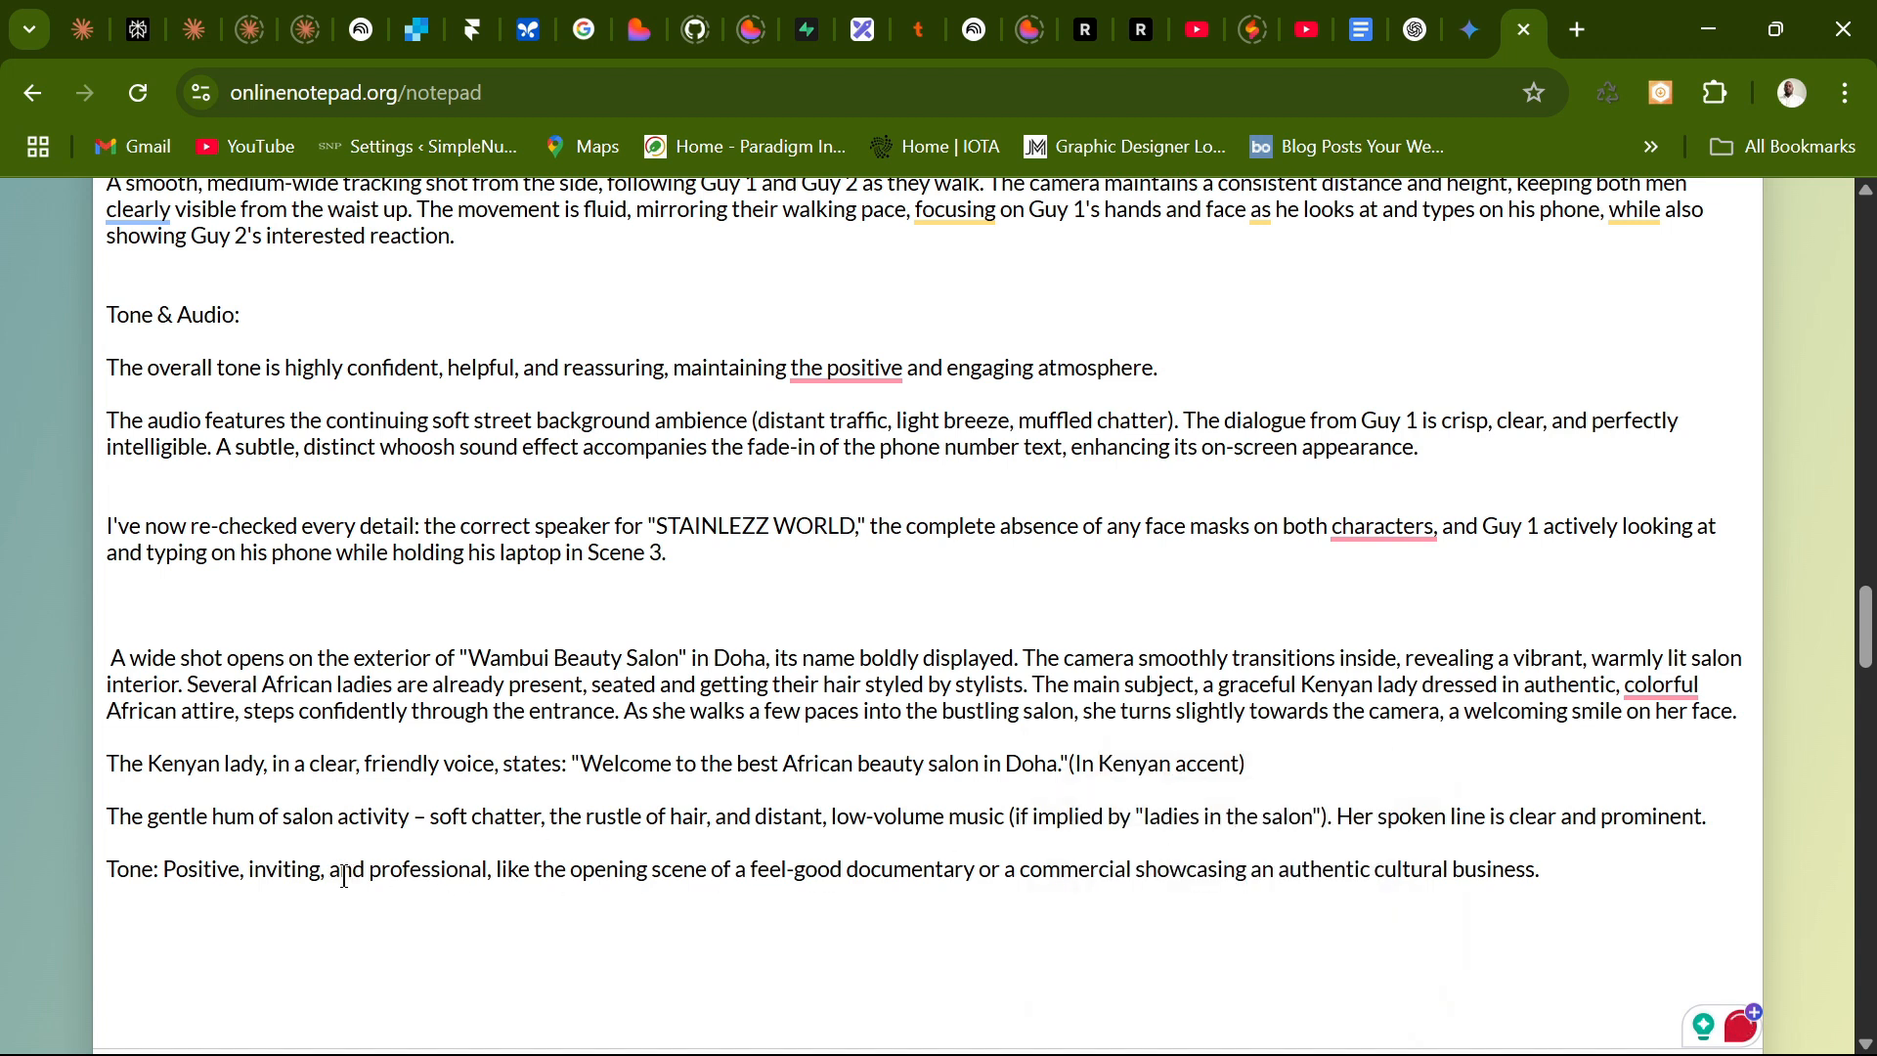
Delete the "Tone:" label and change "colorful" to "colourful" in the salon scene's description.
{"action": "left_click_drag", "start_coordinate": [161, 870], "coordinate": [68, 871]}
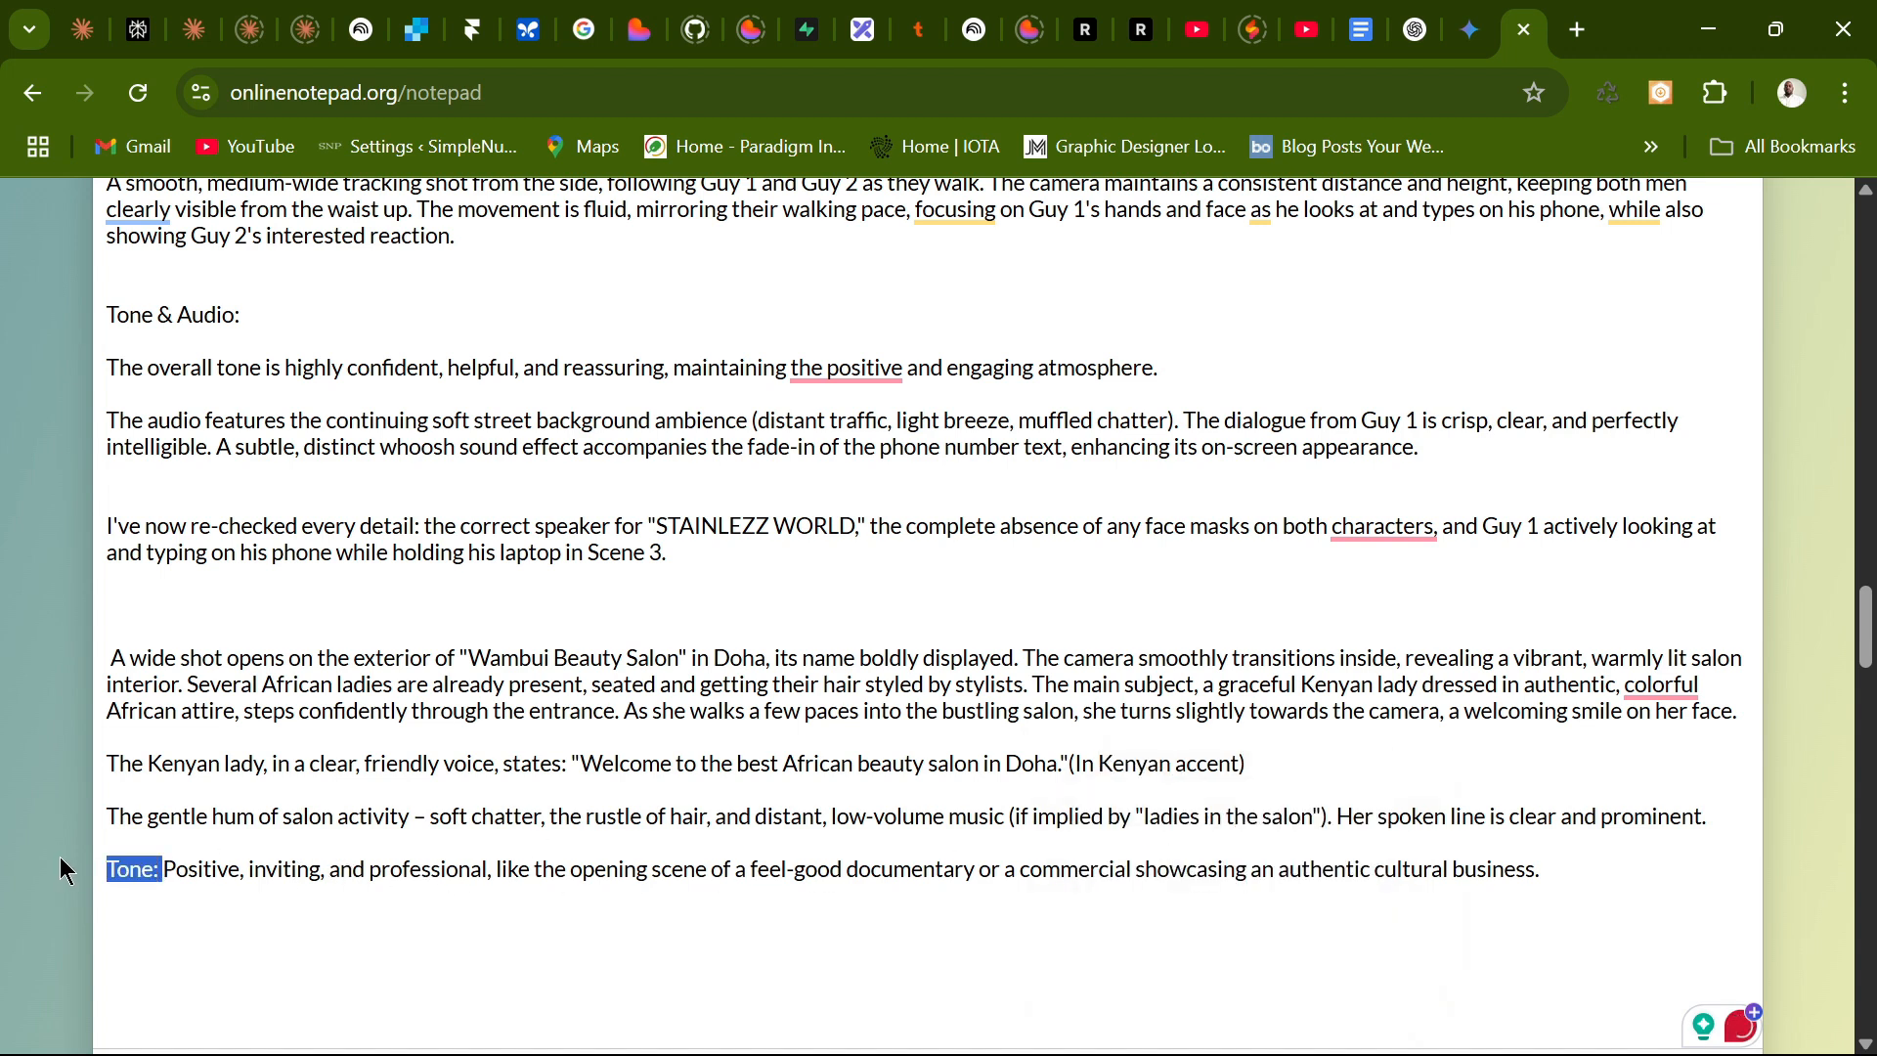
{"action": "key", "text": "BackSpace"}
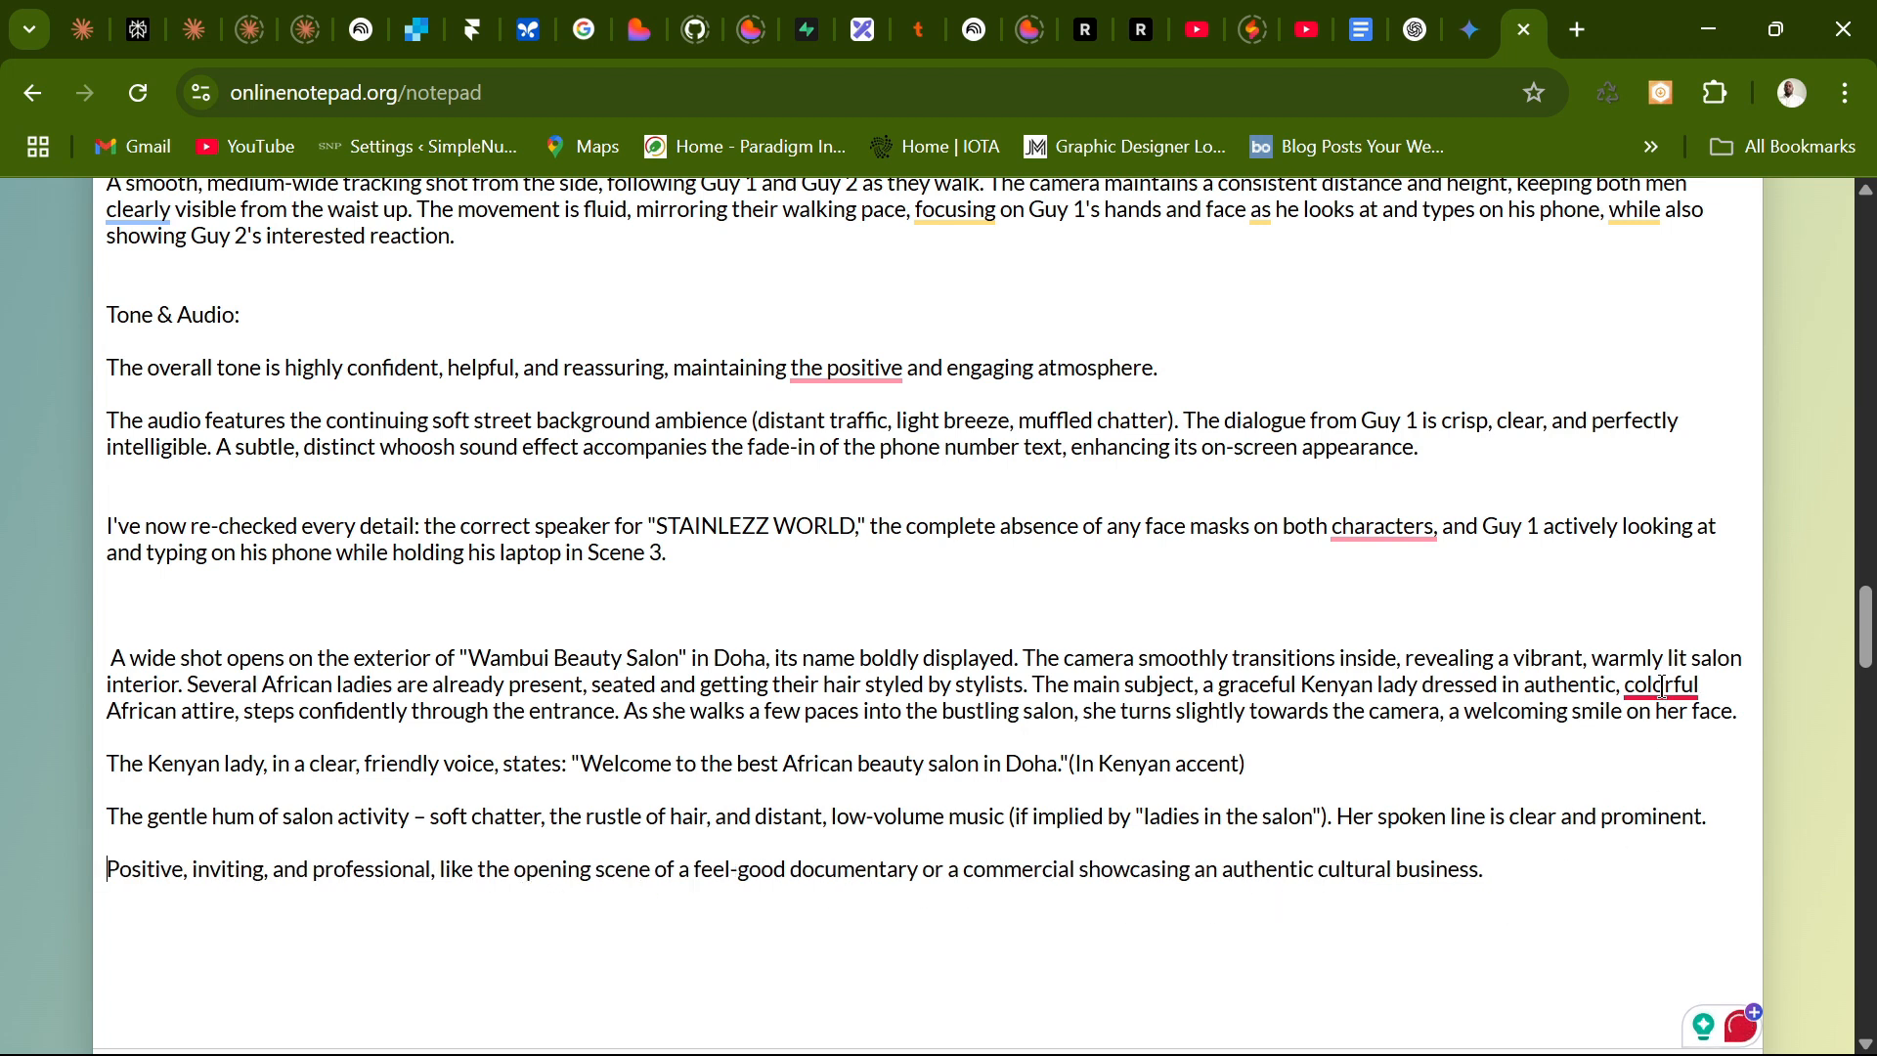
{"action": "mouse_move", "coordinate": [1662, 687]}
{"action": "left_click", "coordinate": [1646, 790]}
Copy the whole edited salon scene, from the opening wide shot through the closing line about an authentic cultural business.
{"action": "left_click_drag", "start_coordinate": [113, 657], "coordinate": [1531, 872]}
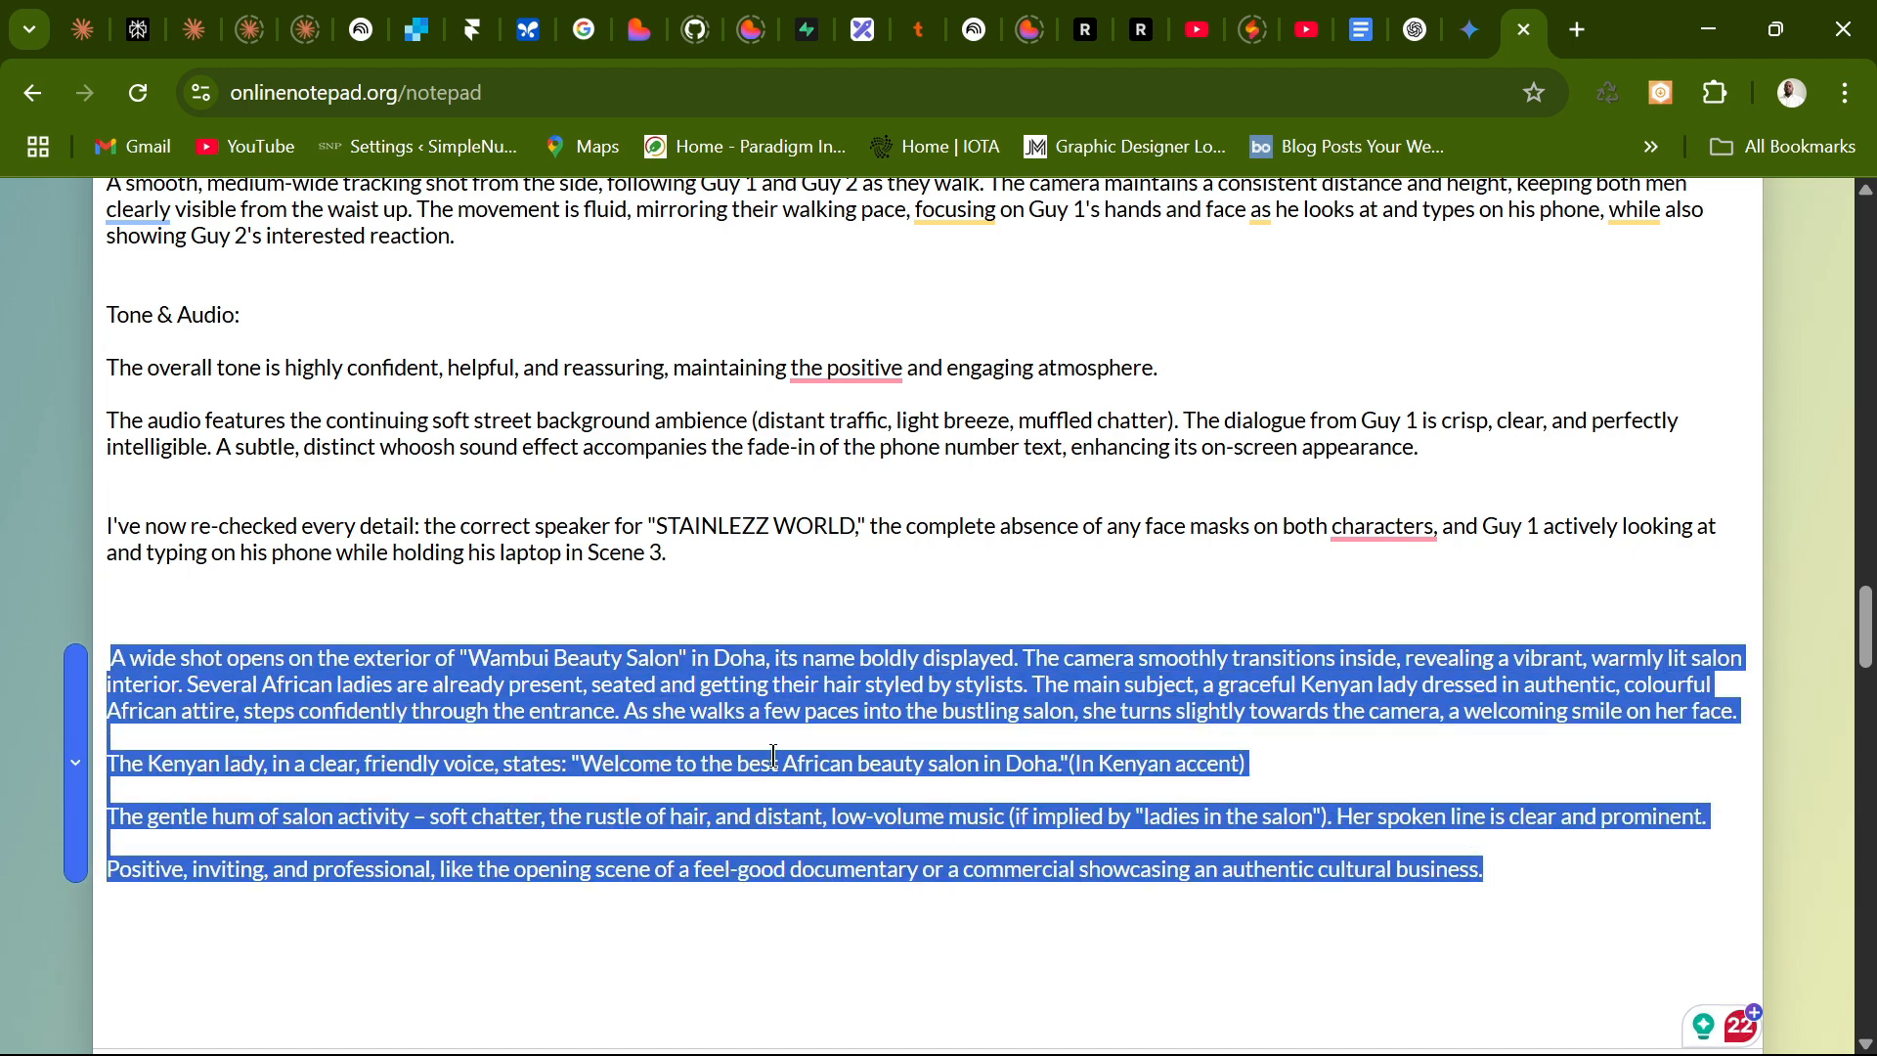
{"action": "right_click", "coordinate": [834, 698]}
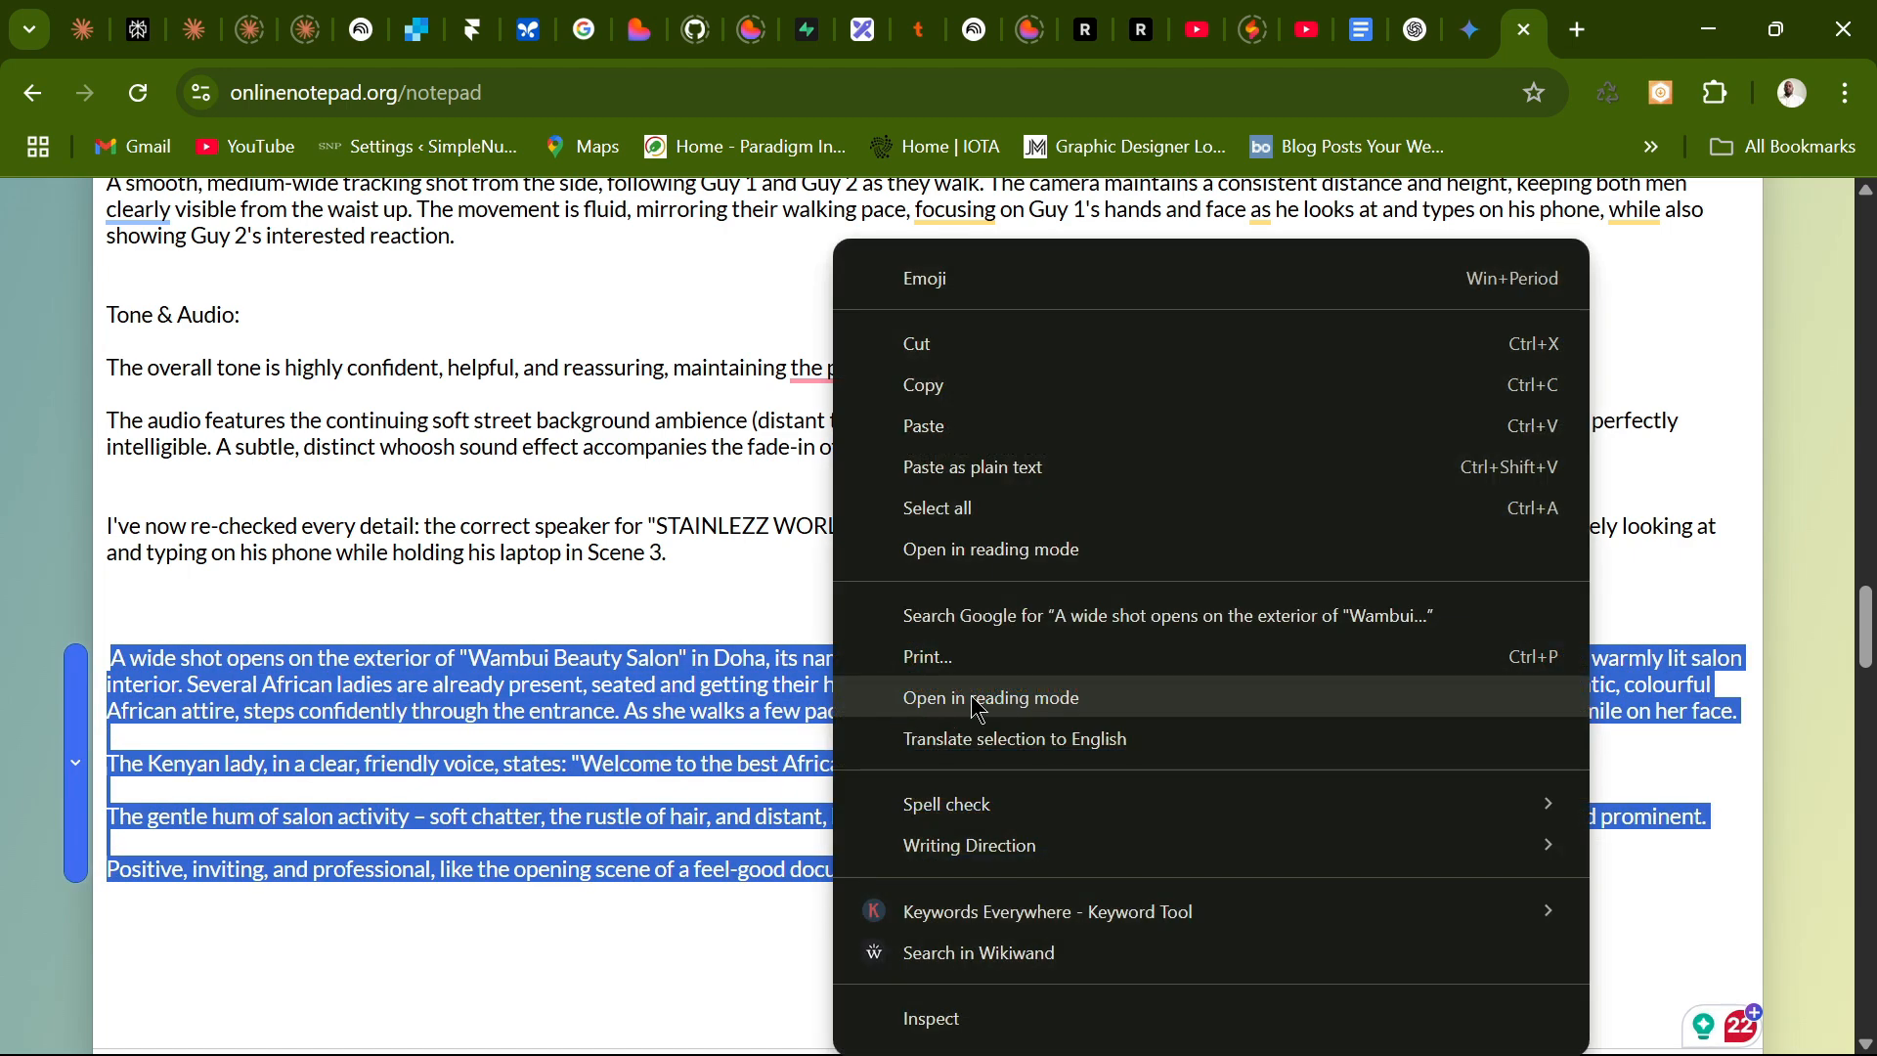
{"action": "left_click", "coordinate": [1026, 388]}
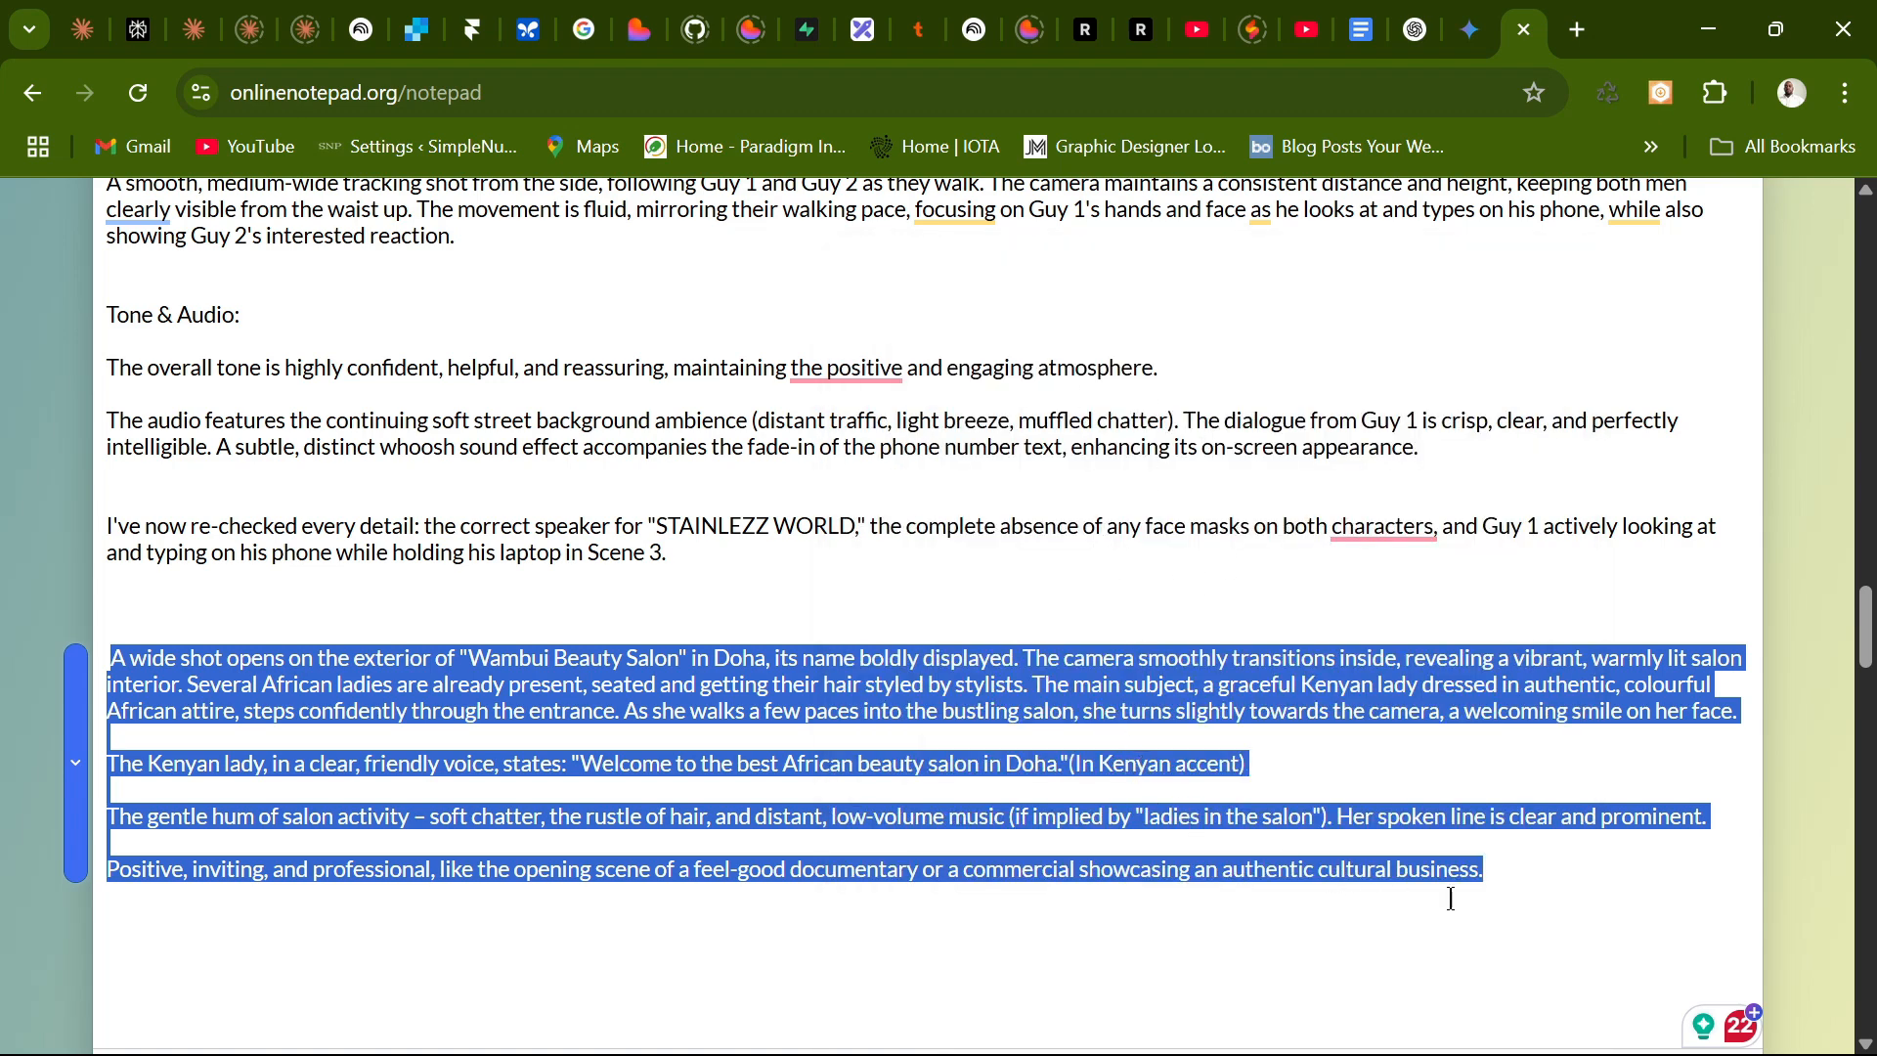
Switch to Vertex AI Media Studio and paste the copied salon scene as the video prompt.
{"action": "mouse_move", "coordinate": [1170, 1031]}
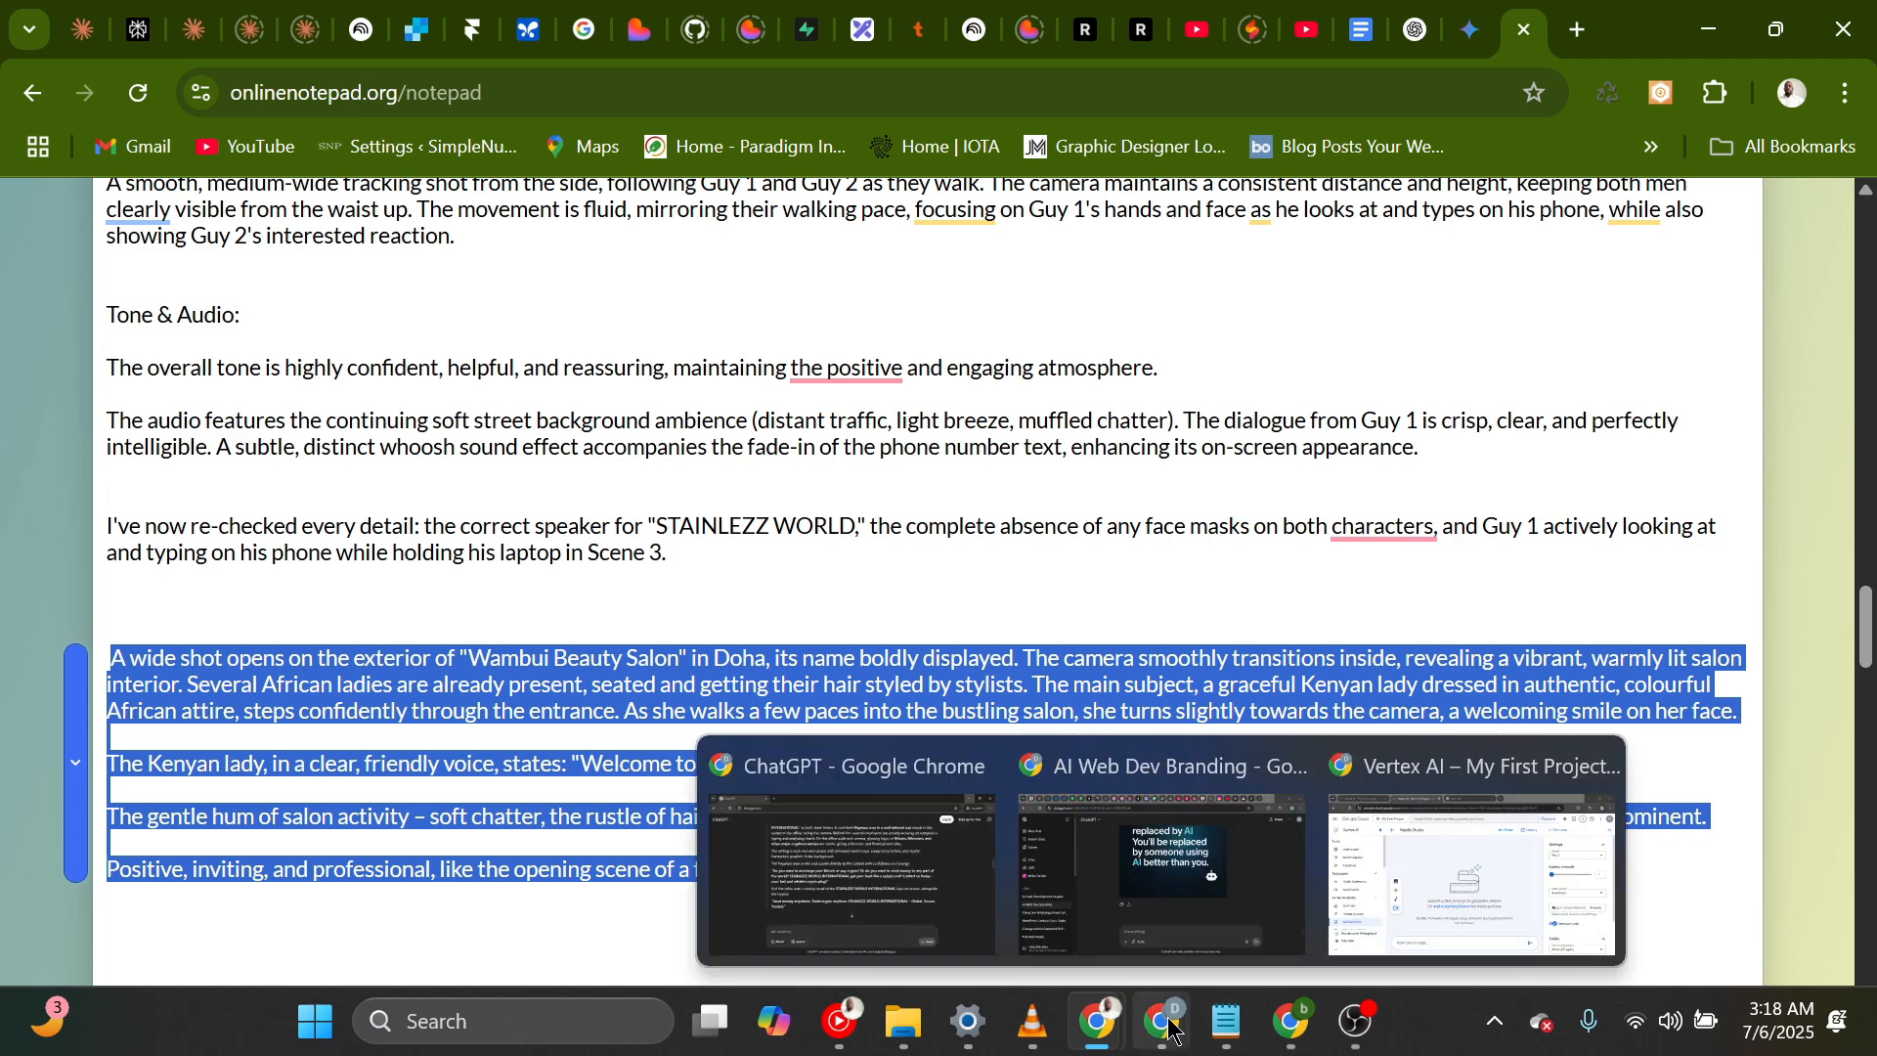
{"action": "left_click", "coordinate": [1372, 847]}
{"action": "left_click", "coordinate": [722, 949]}
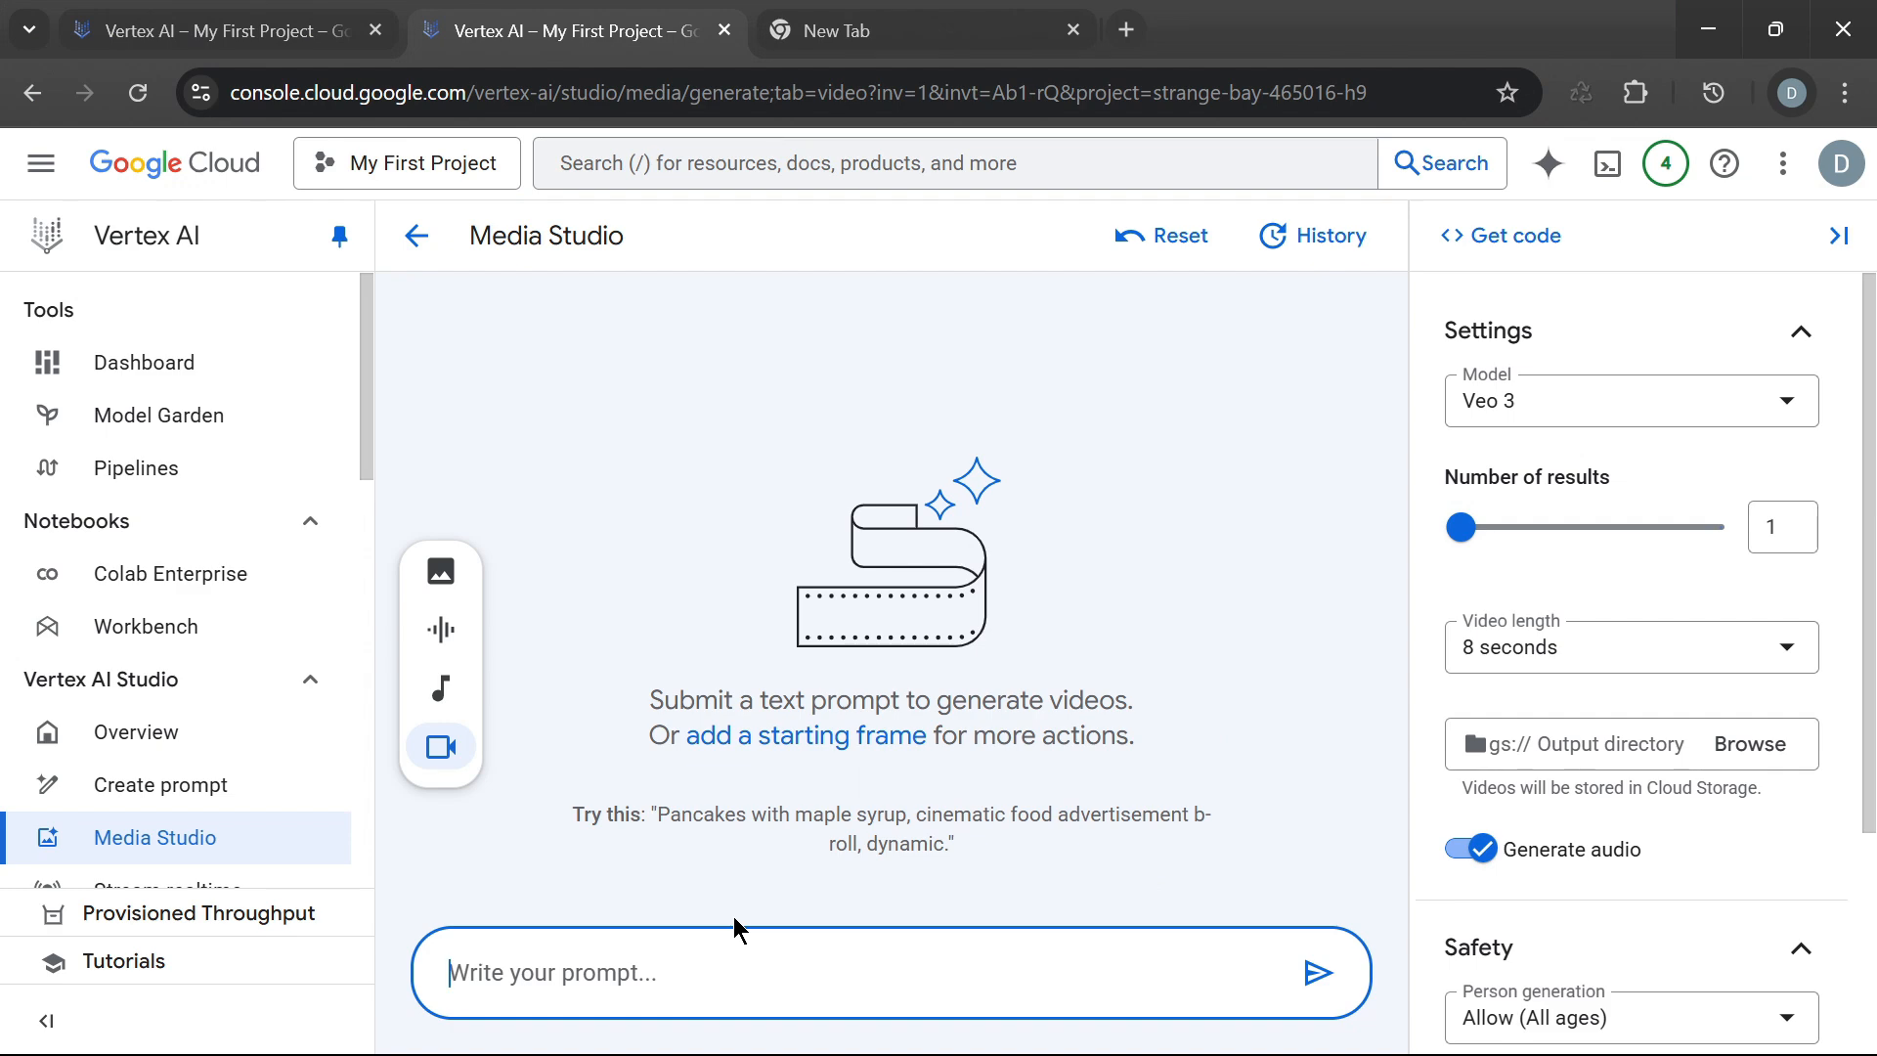
{"action": "key", "text": "ctrl+v"}
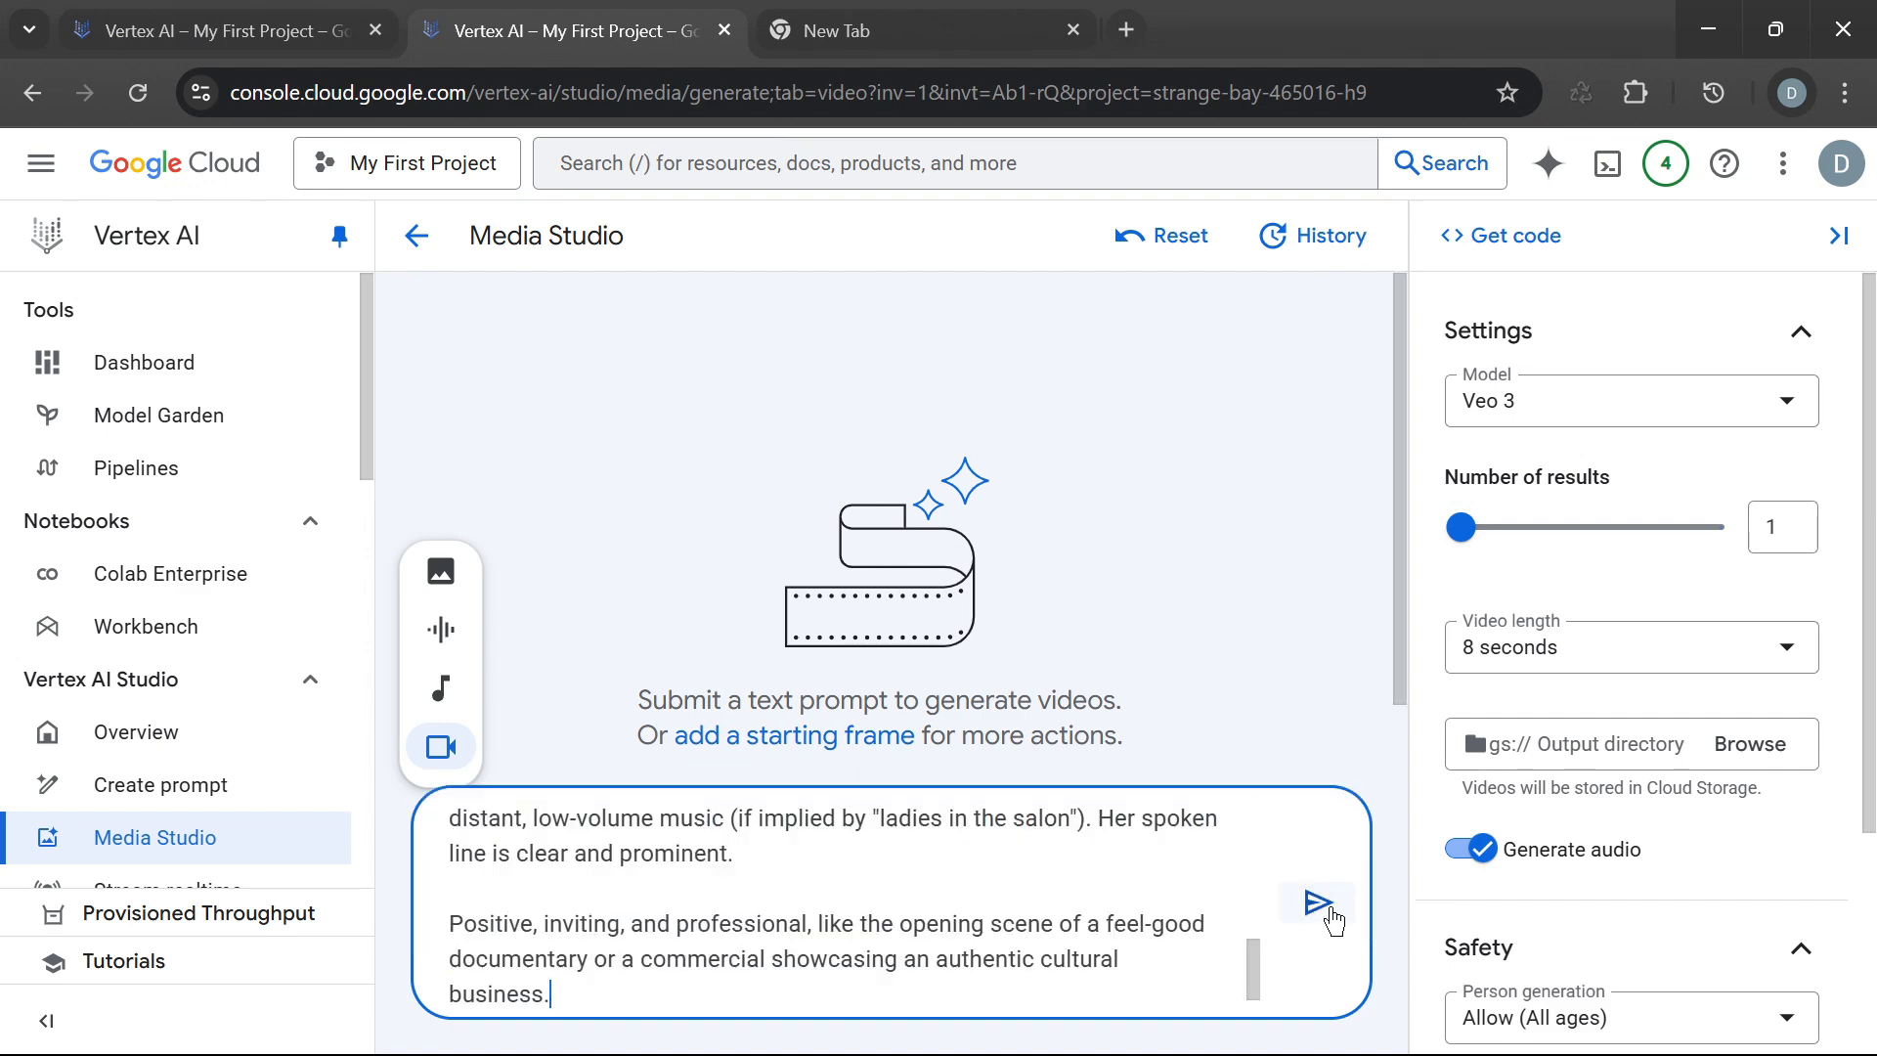
Check the pasted salon prompt from beginning to end and submit it to Veo 3 for video generation.
{"action": "scroll", "coordinate": [1186, 809], "scroll_direction": "up", "scroll_amount": 5}
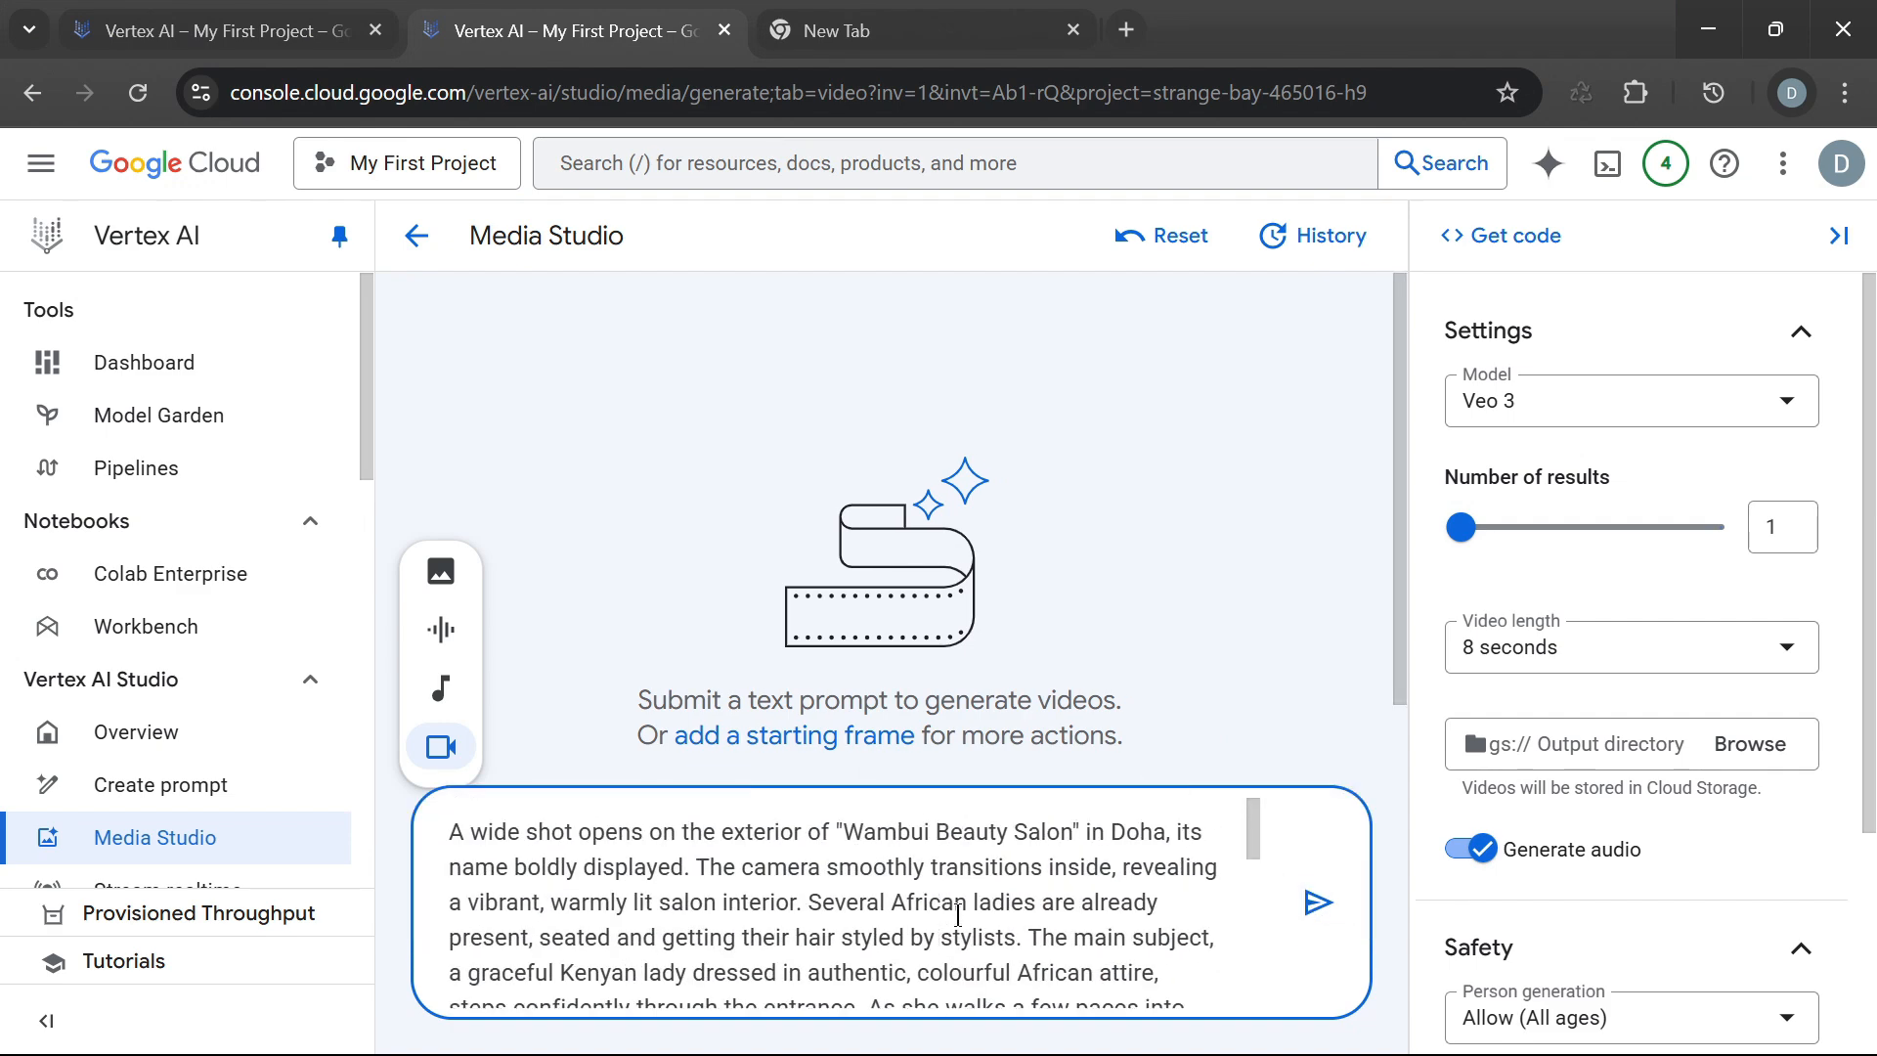
{"action": "scroll", "coordinate": [953, 909], "scroll_direction": "down", "scroll_amount": 5}
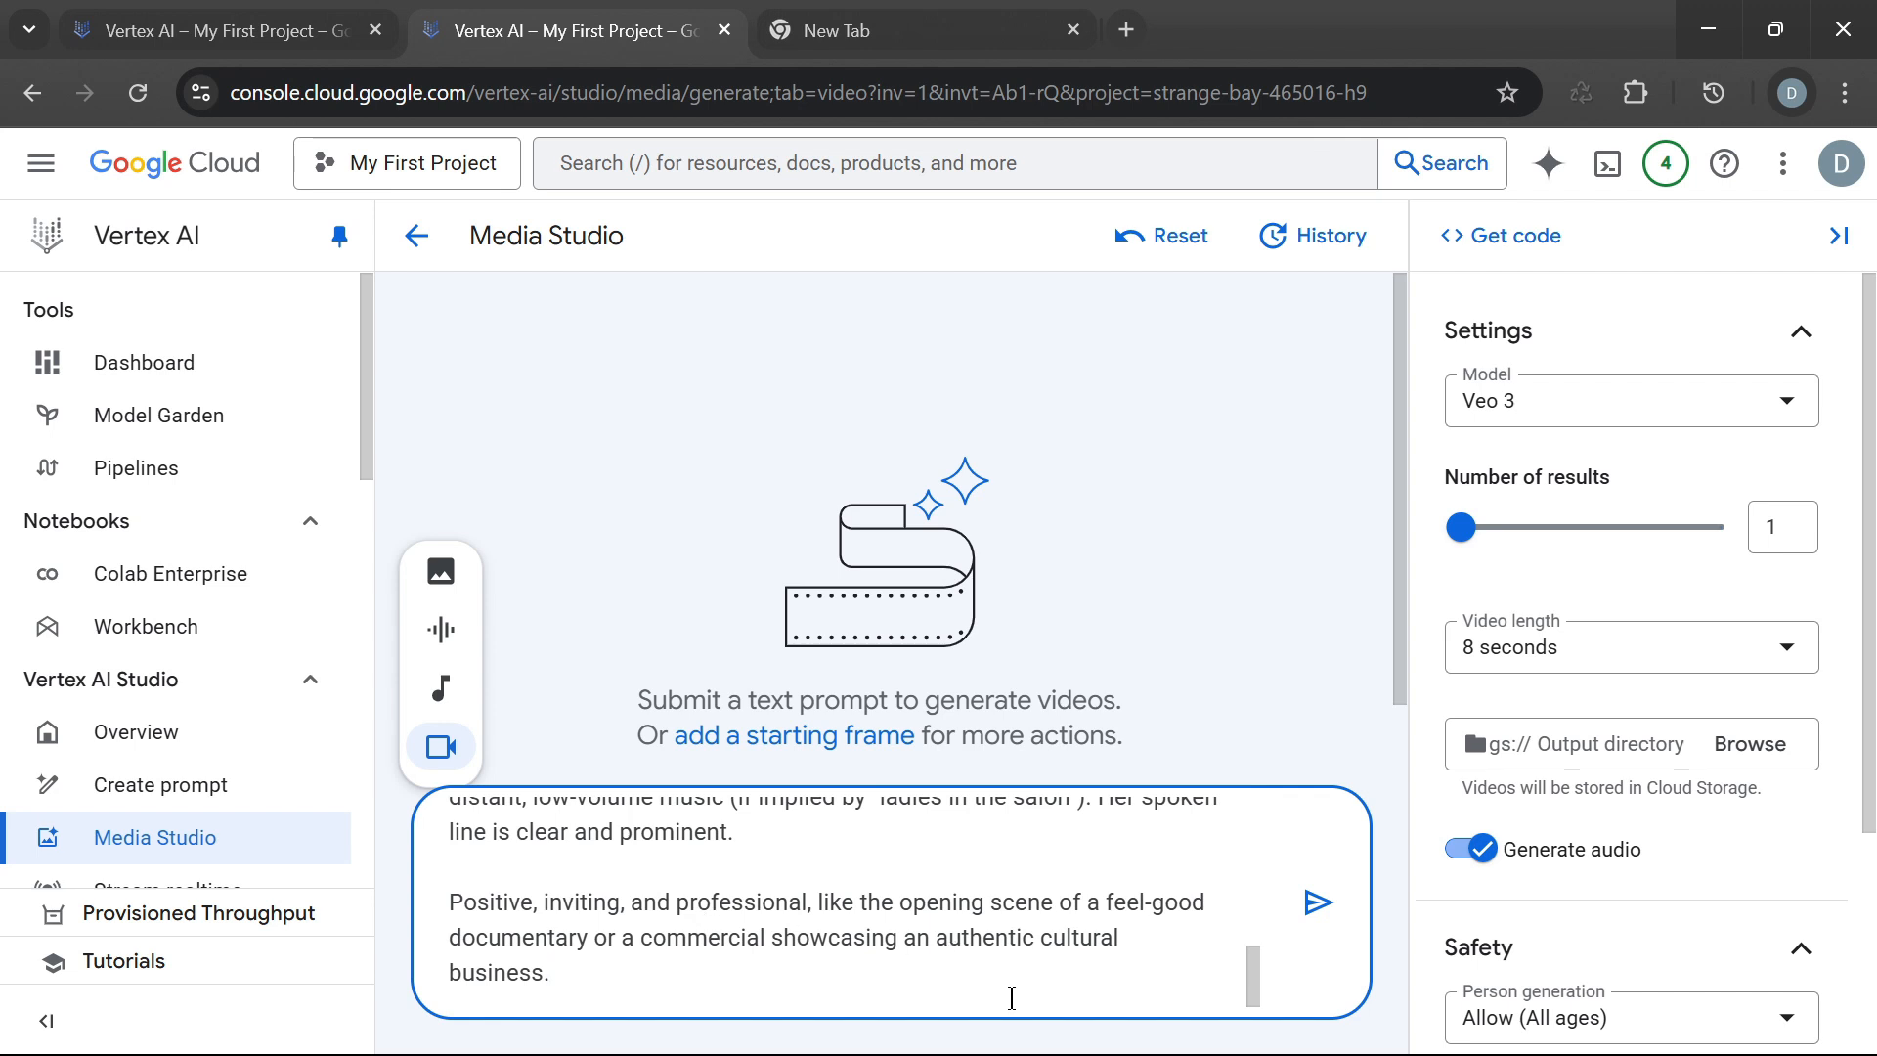
{"action": "left_click", "coordinate": [1319, 902]}
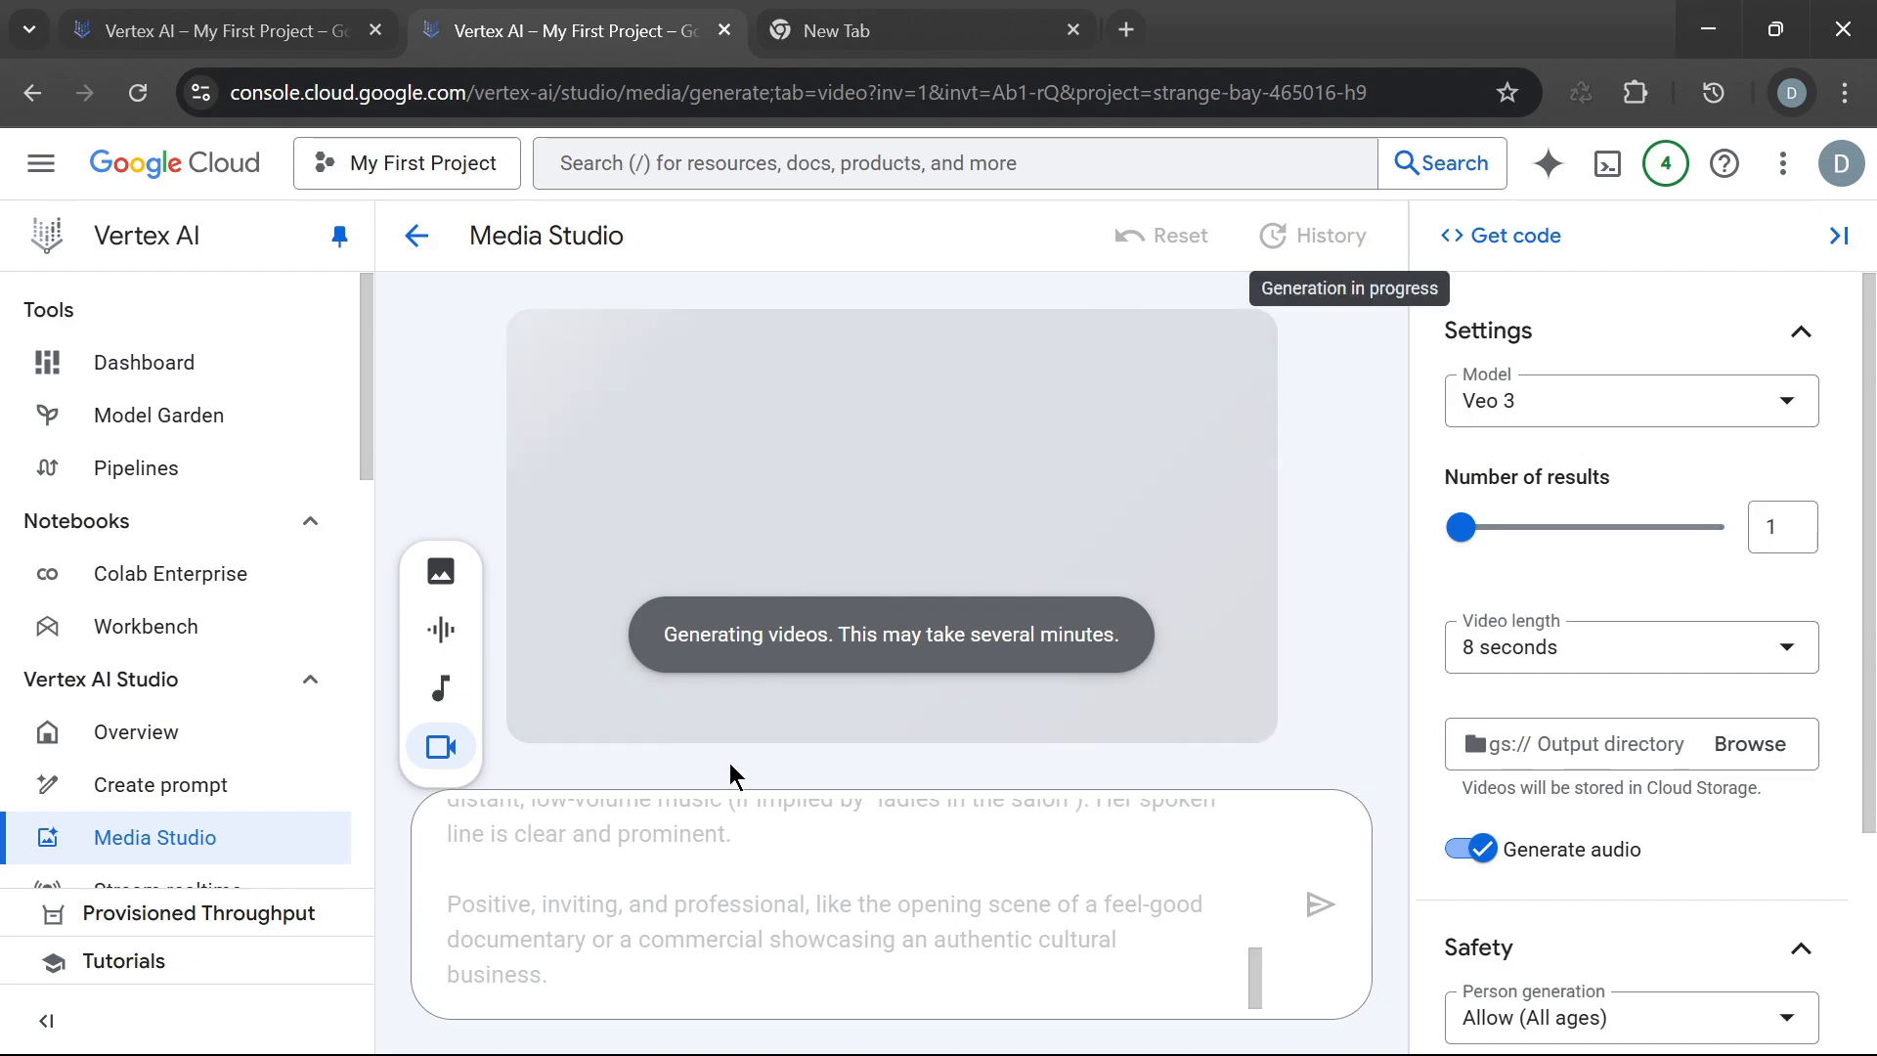
Return to the Online Notepad notes and look back at the Scene 2 Bitcoin inquiry prompt.
{"action": "left_click", "coordinate": [1711, 35]}
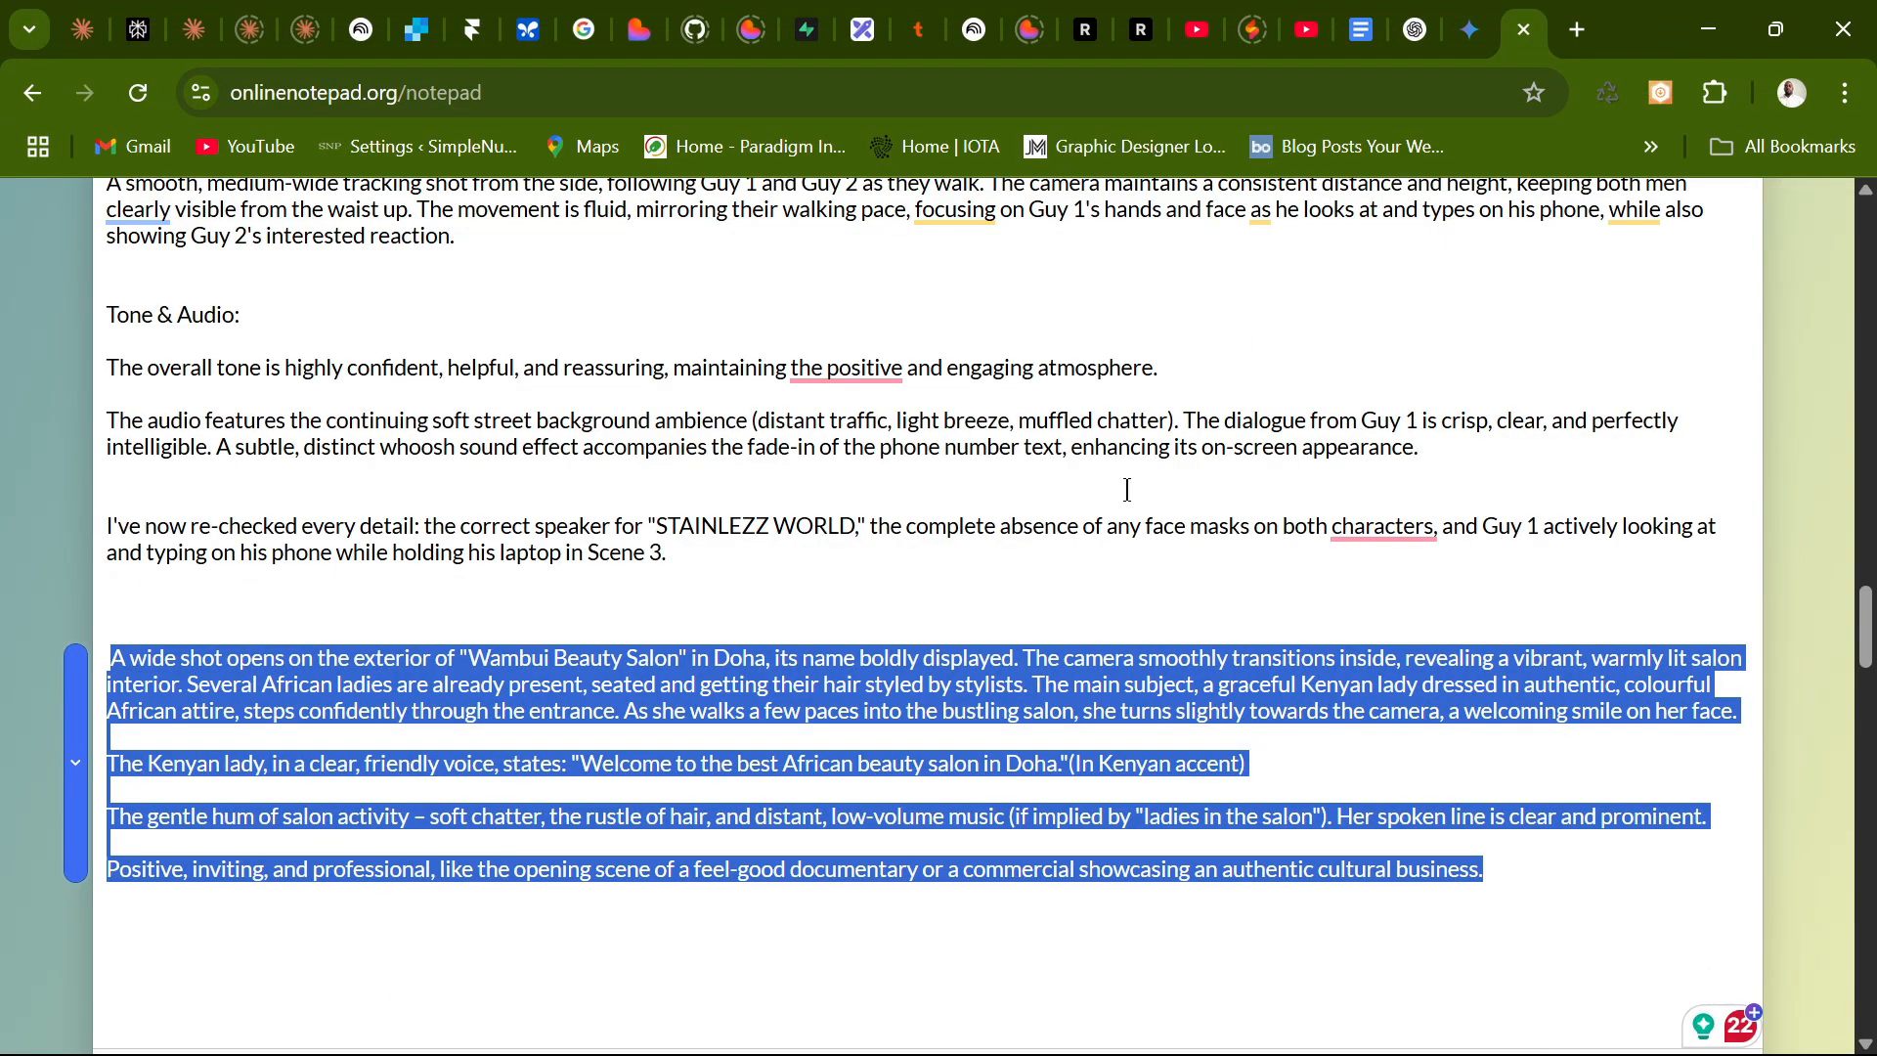
{"action": "scroll", "coordinate": [1075, 586], "scroll_direction": "up", "scroll_amount": 12}
{"action": "scroll", "coordinate": [1014, 636], "scroll_direction": "up", "scroll_amount": 8}
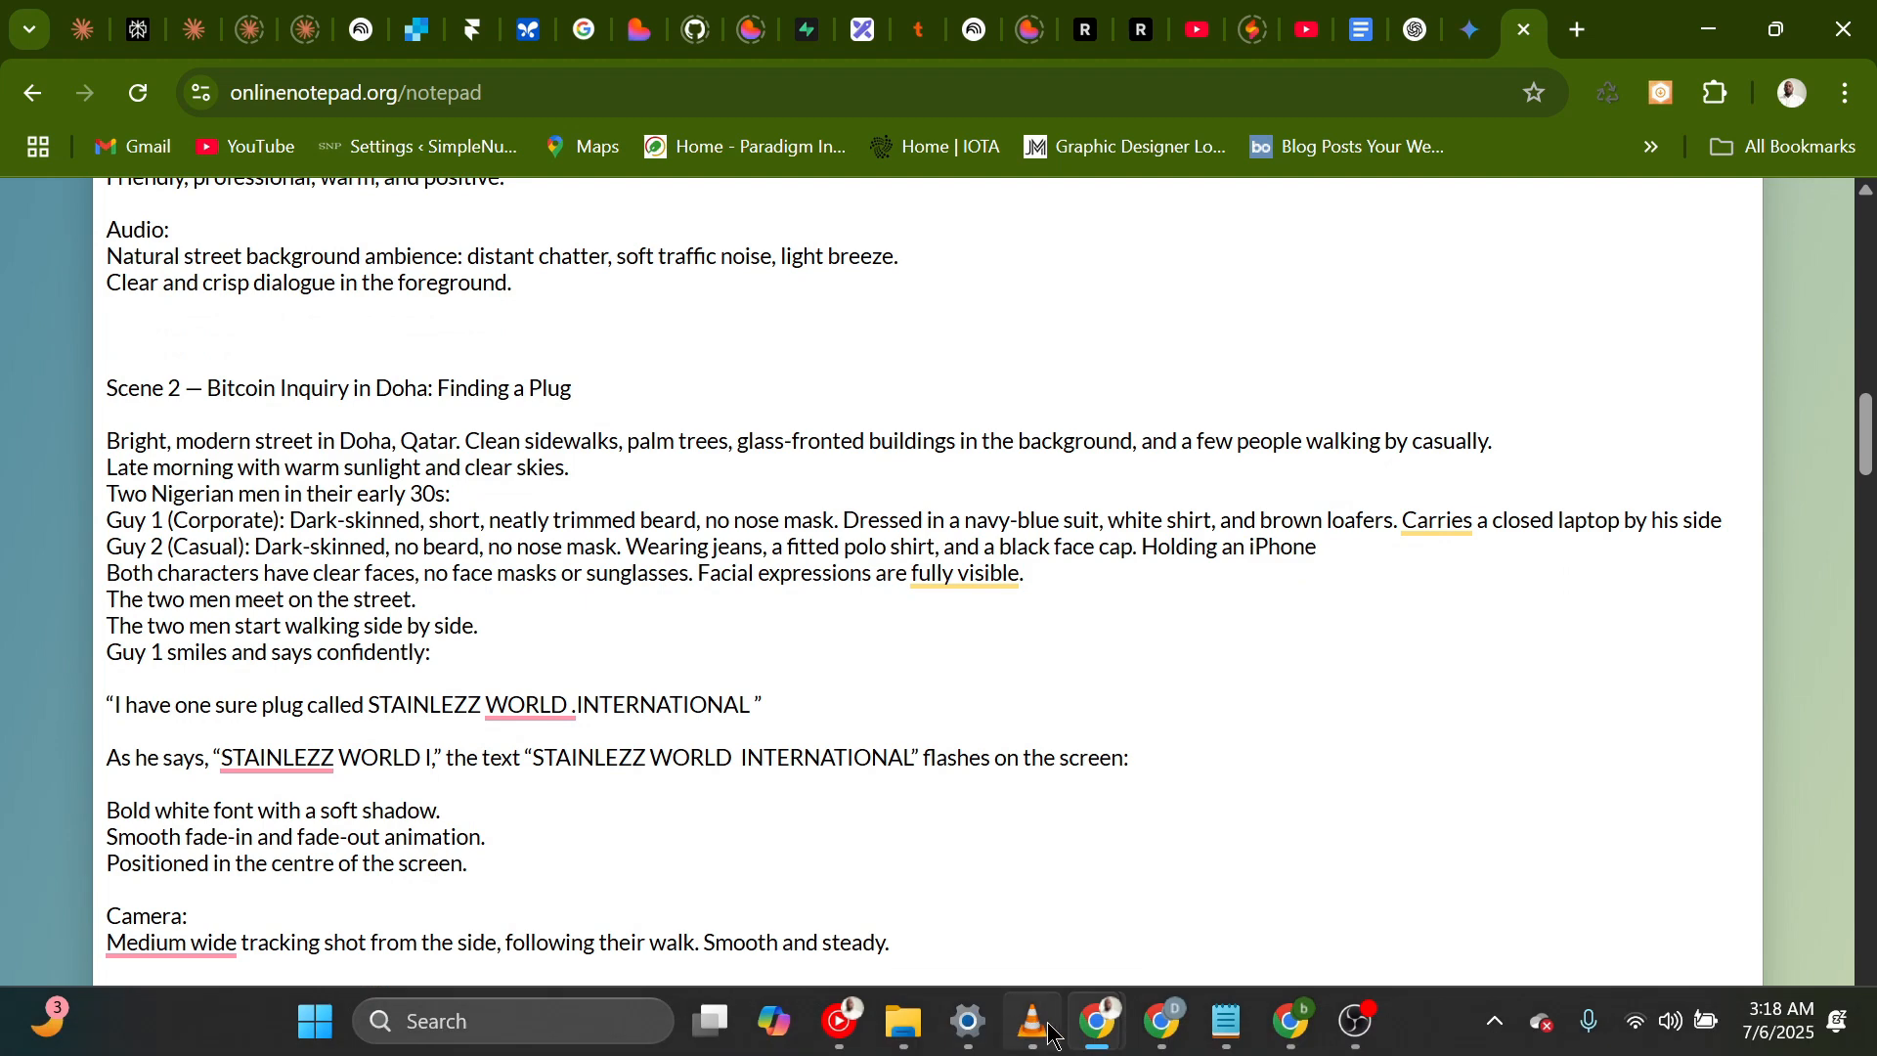
Play Ad4stainless.mp4 from the Downloads folder full screen in VLC and pause it at 00:10, during the STAINLEZZ WORLD scene.
{"action": "mouse_move", "coordinate": [1042, 1042]}
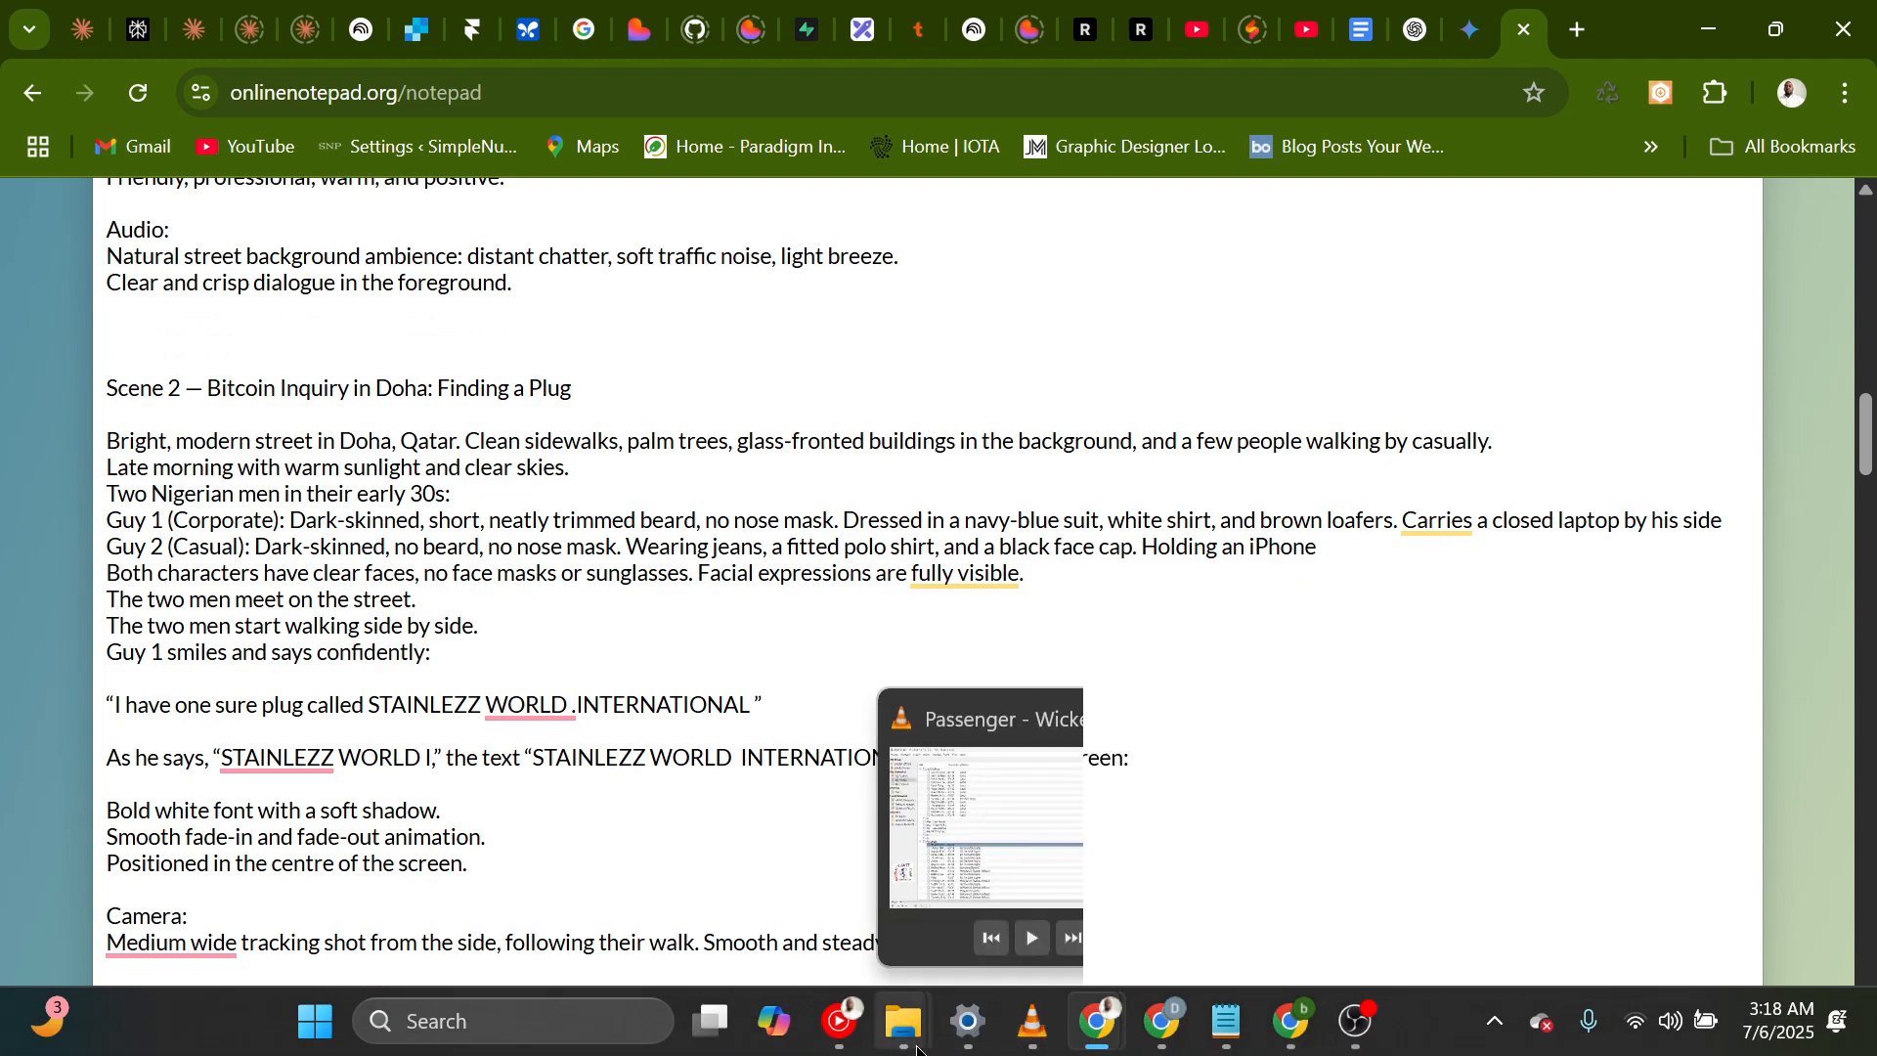
{"action": "mouse_move", "coordinate": [904, 1027]}
{"action": "left_click", "coordinate": [518, 824]}
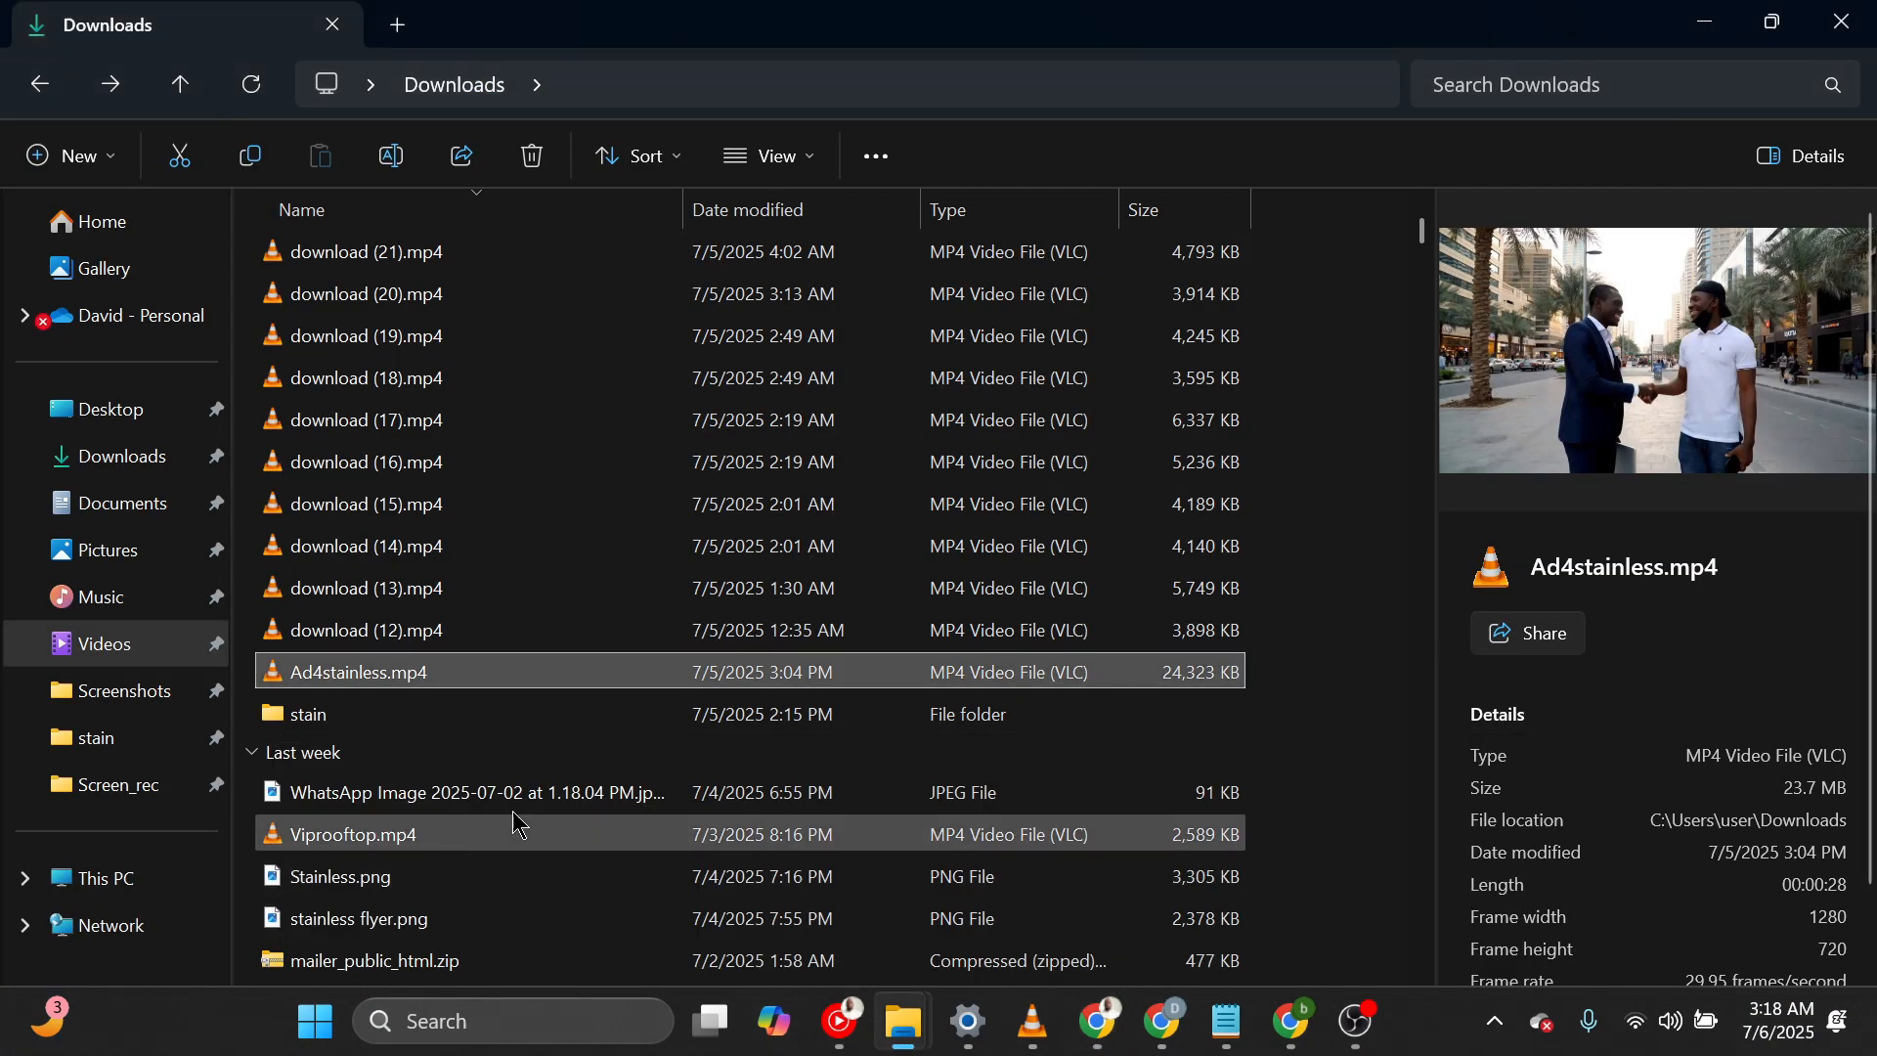
{"action": "double_click", "coordinate": [528, 672]}
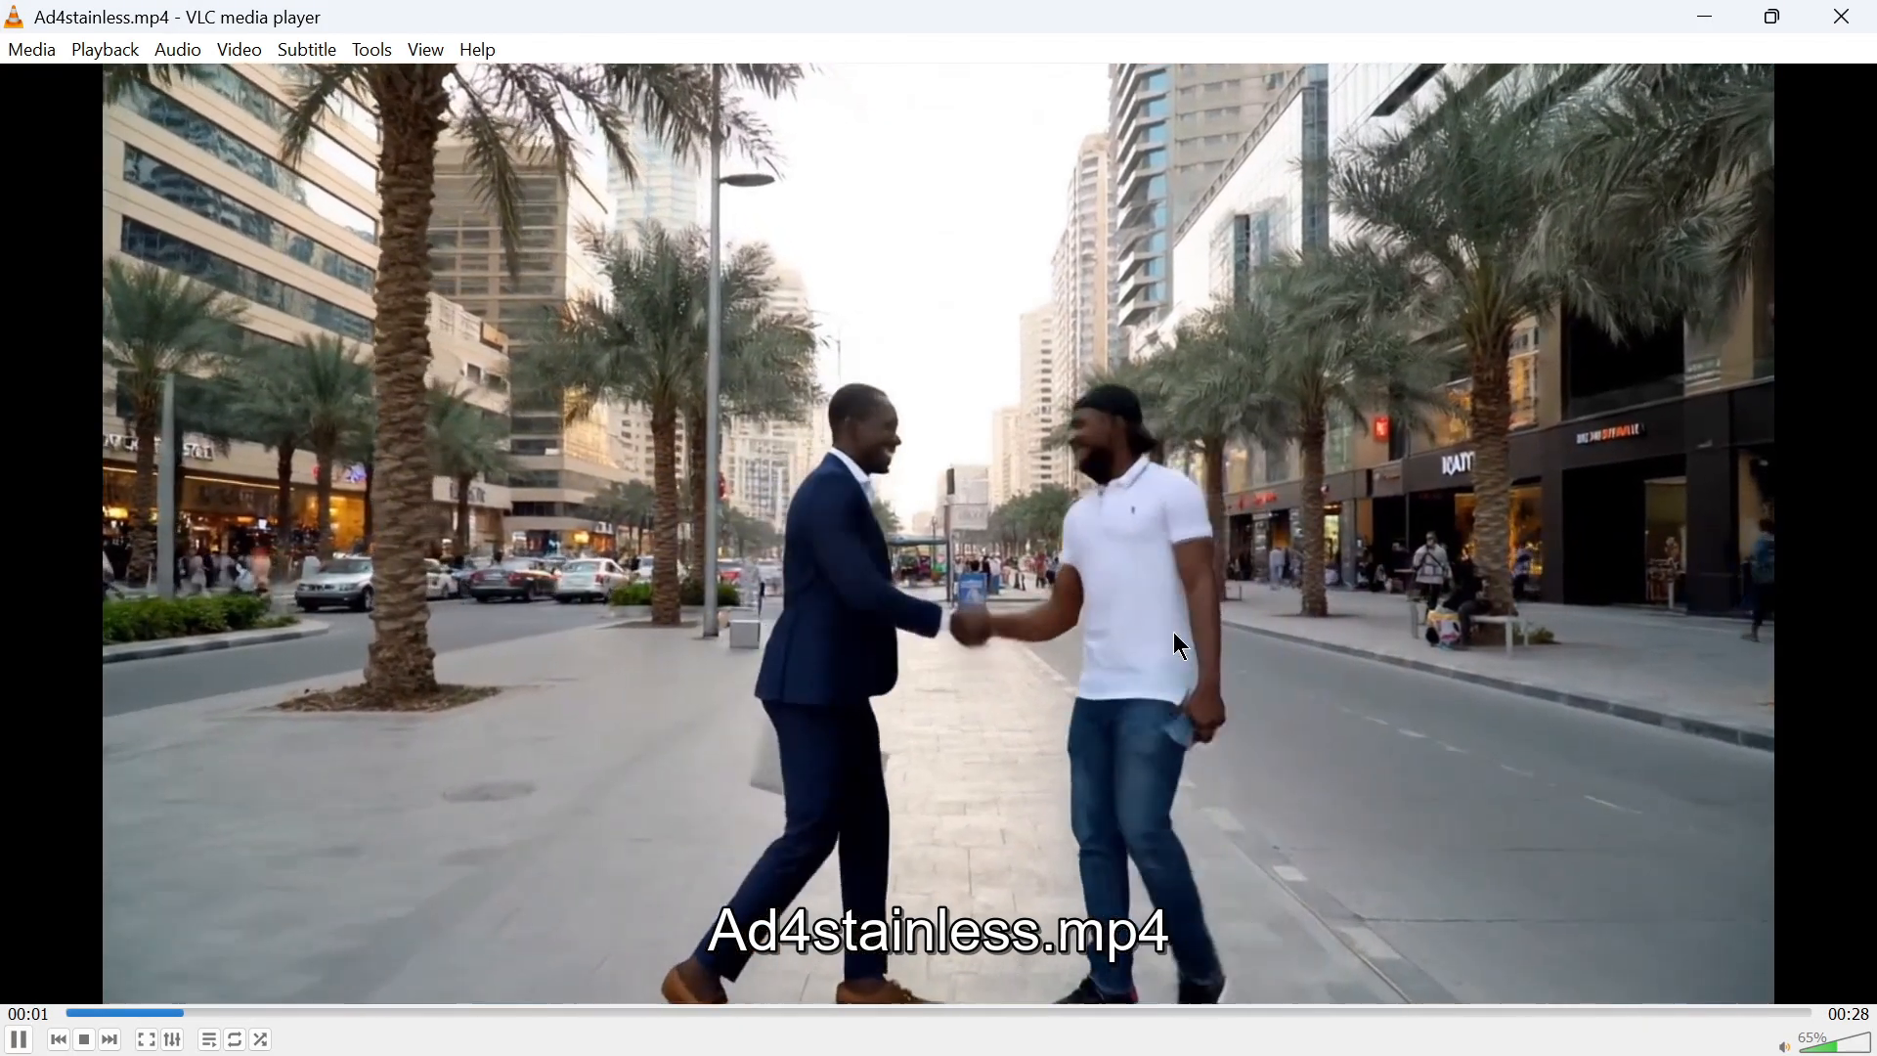
{"action": "double_click", "coordinate": [1178, 641]}
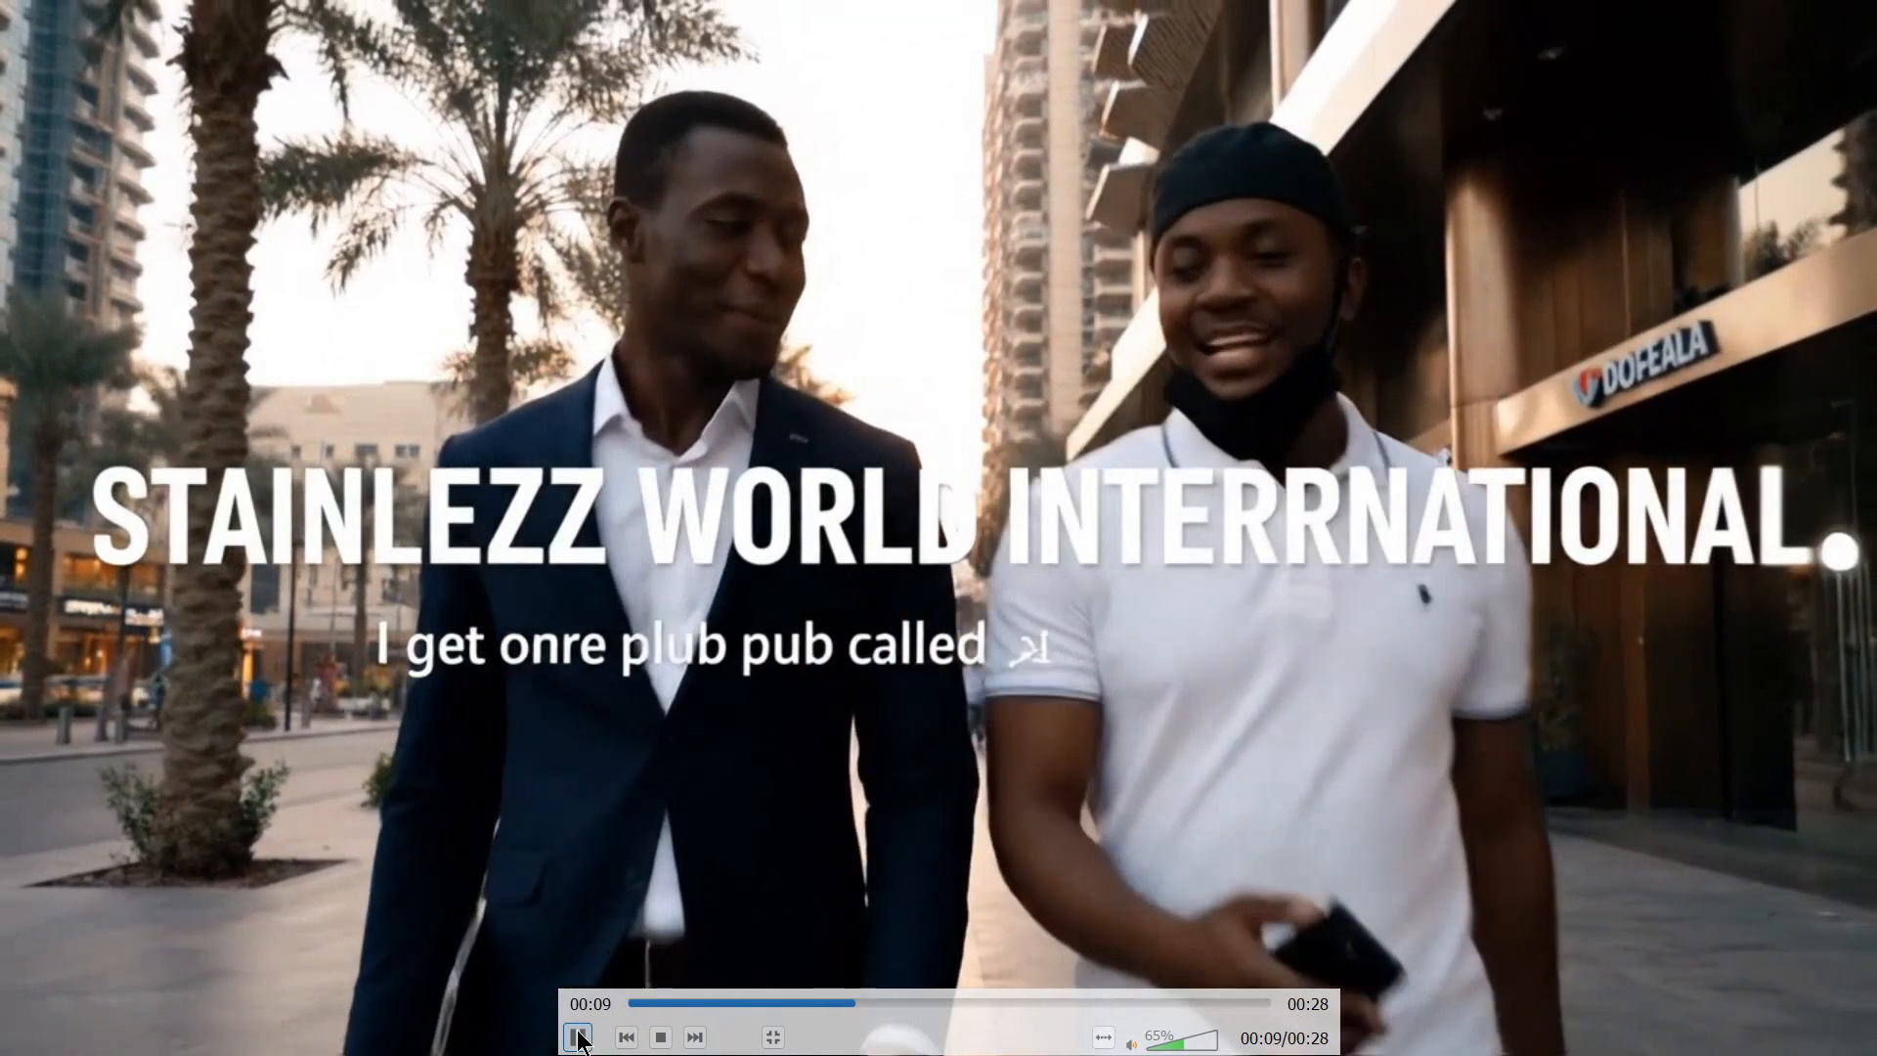
{"action": "left_click", "coordinate": [578, 1036]}
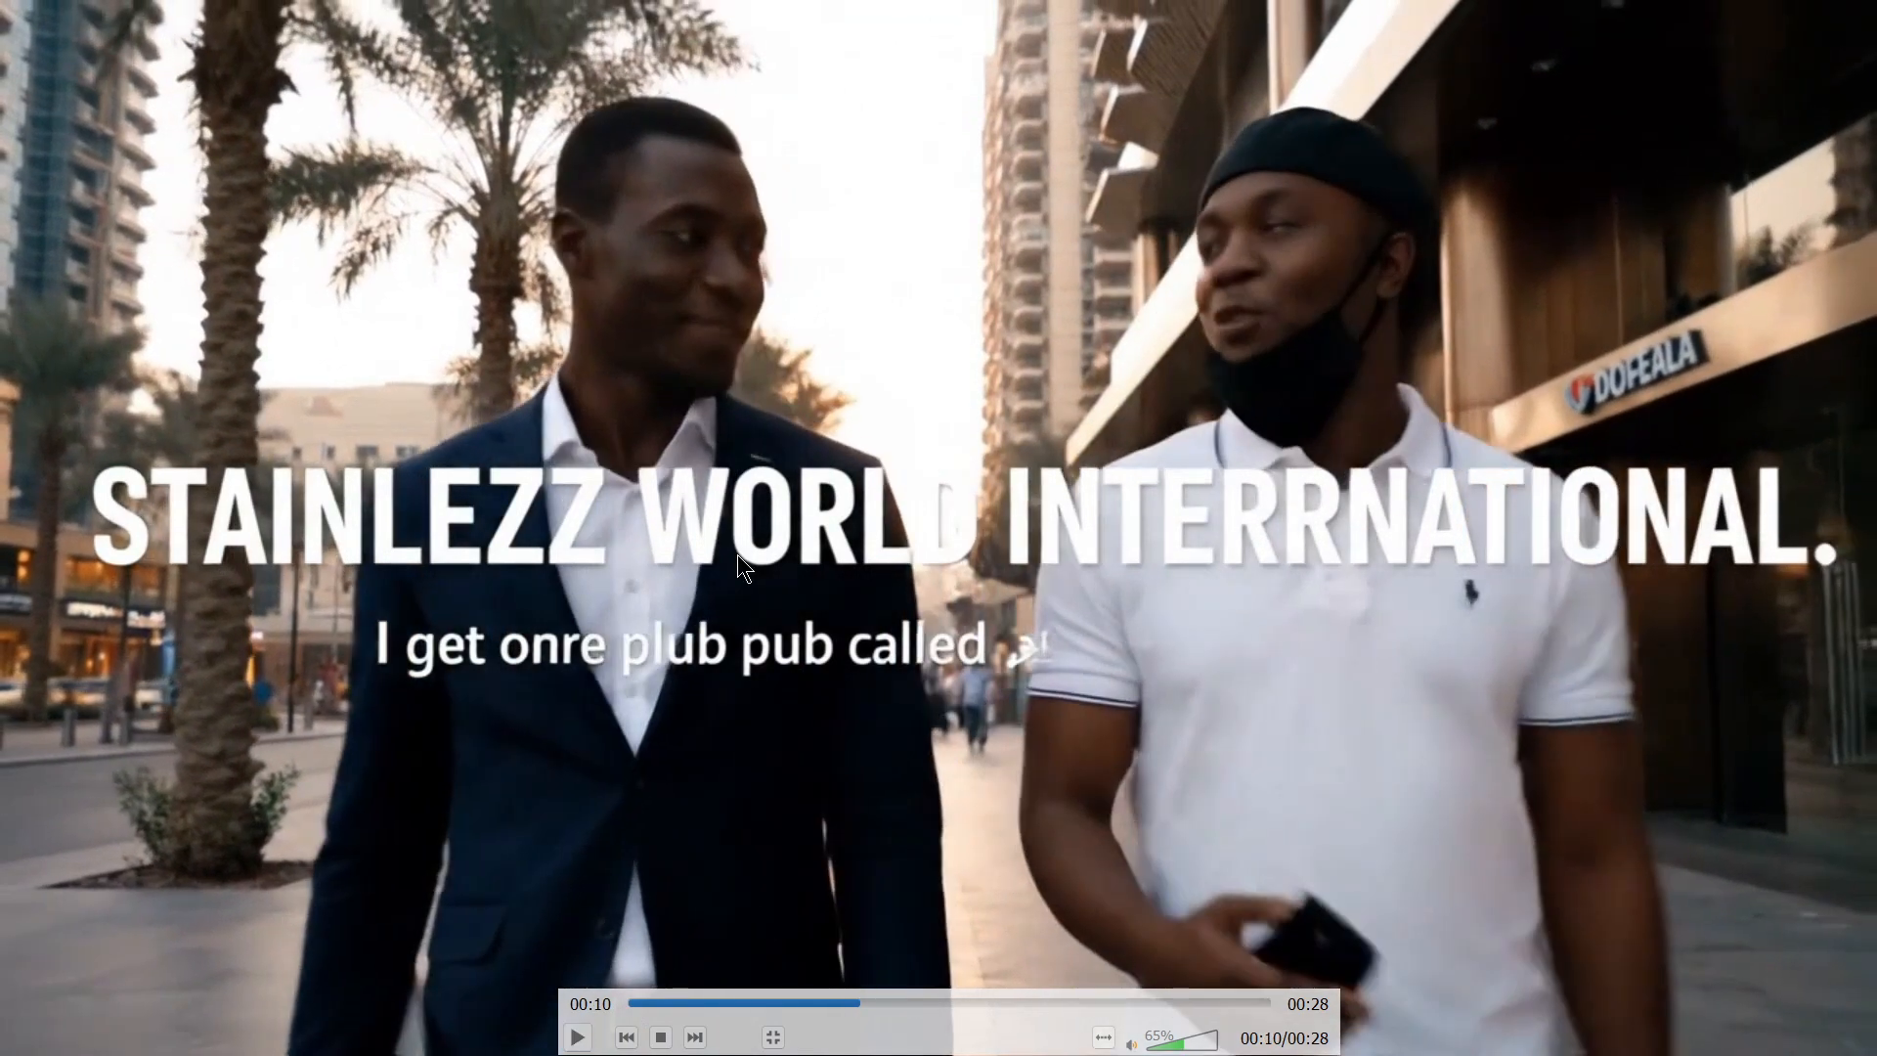
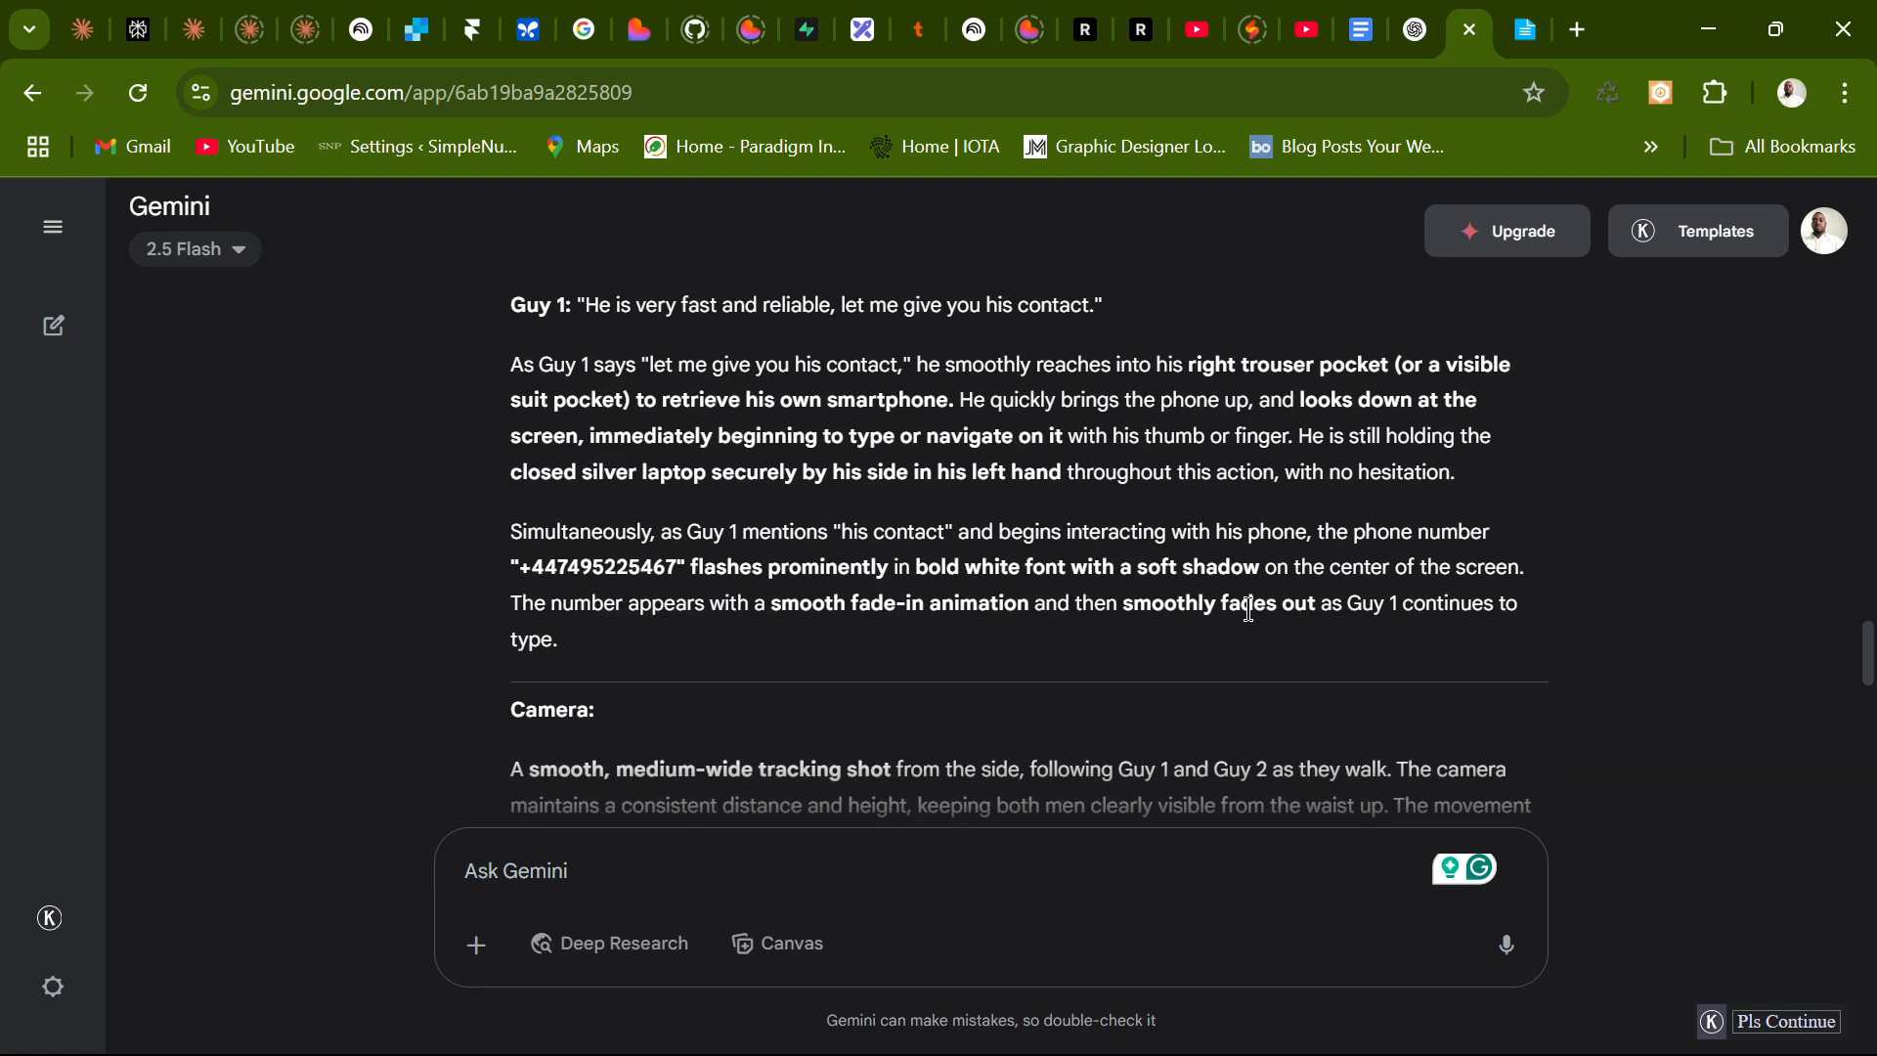
Review the Gemini conversation's corrected Scene 2 and Scene 3 prompts, including character descriptions, dialogue, on-screen text and camera directions.
{"action": "scroll", "coordinate": [1380, 644], "scroll_direction": "down", "scroll_amount": 1}
{"action": "scroll", "coordinate": [972, 676], "scroll_direction": "up", "scroll_amount": 8}
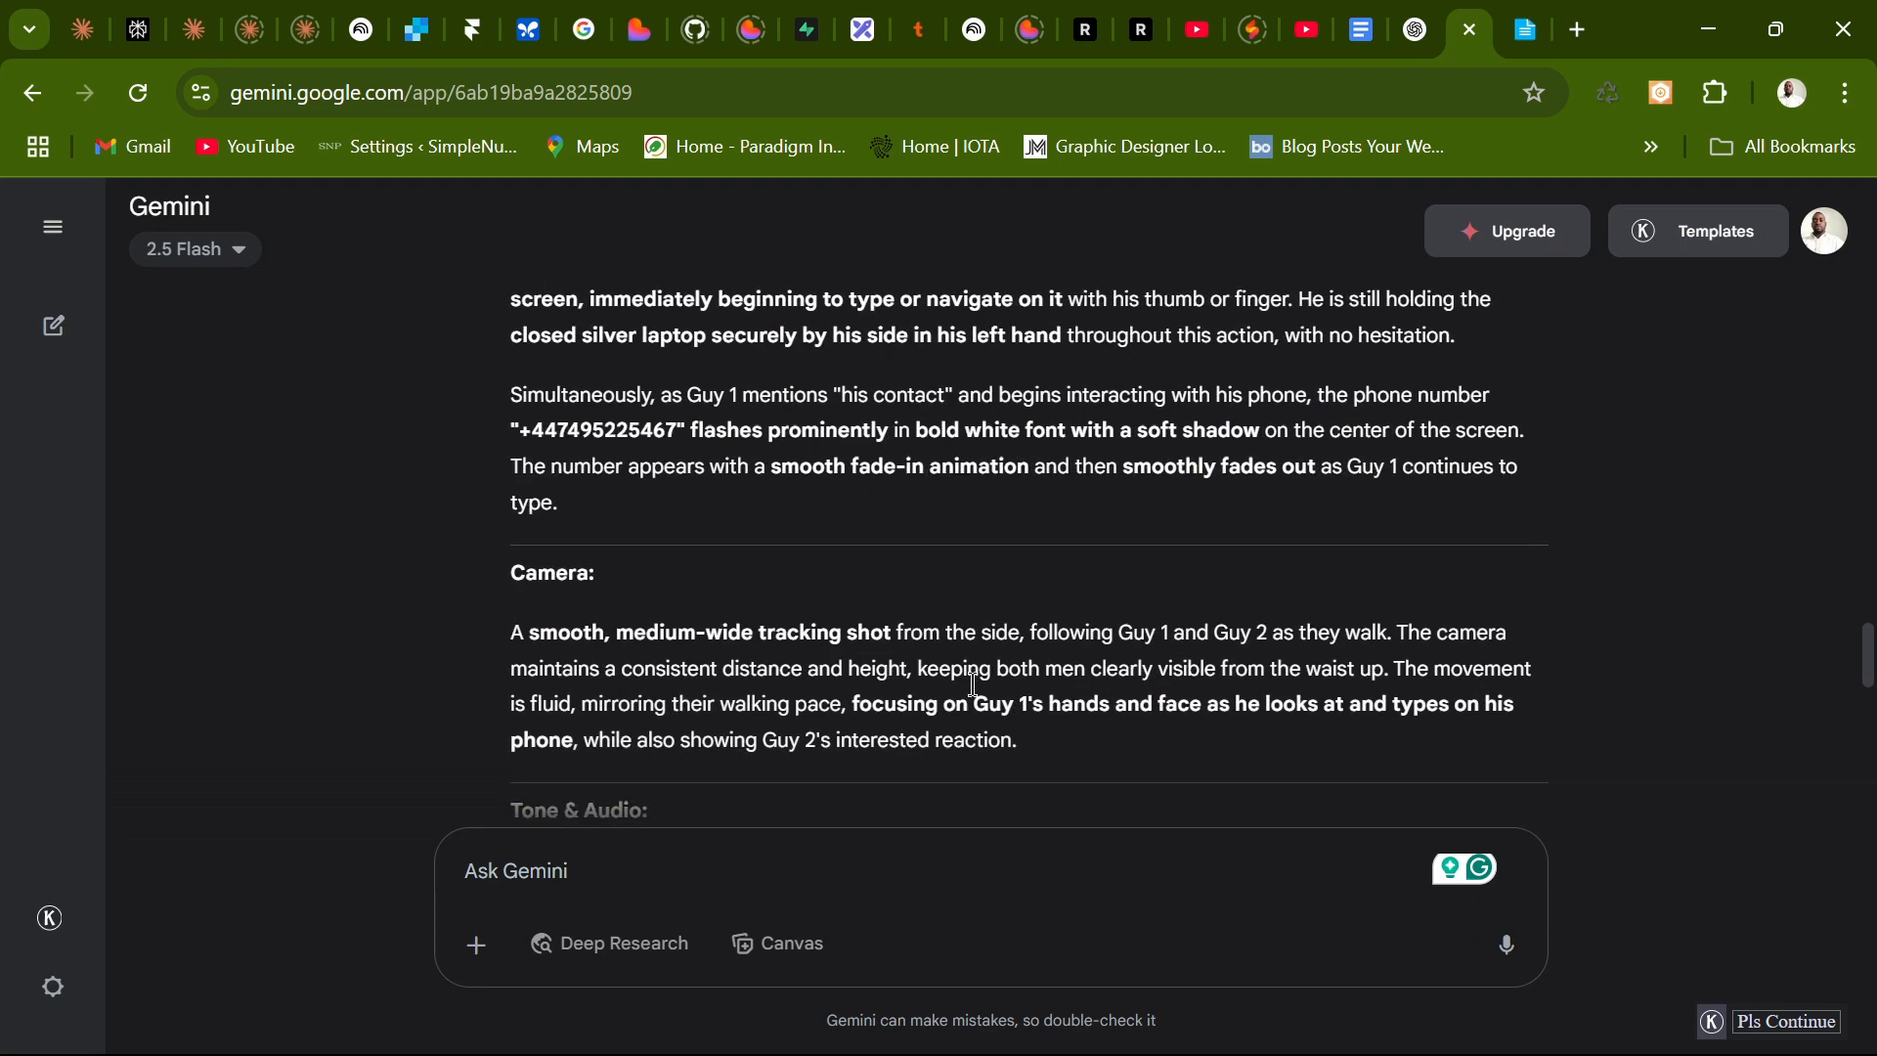
{"action": "scroll", "coordinate": [1068, 687], "scroll_direction": "up", "scroll_amount": 7}
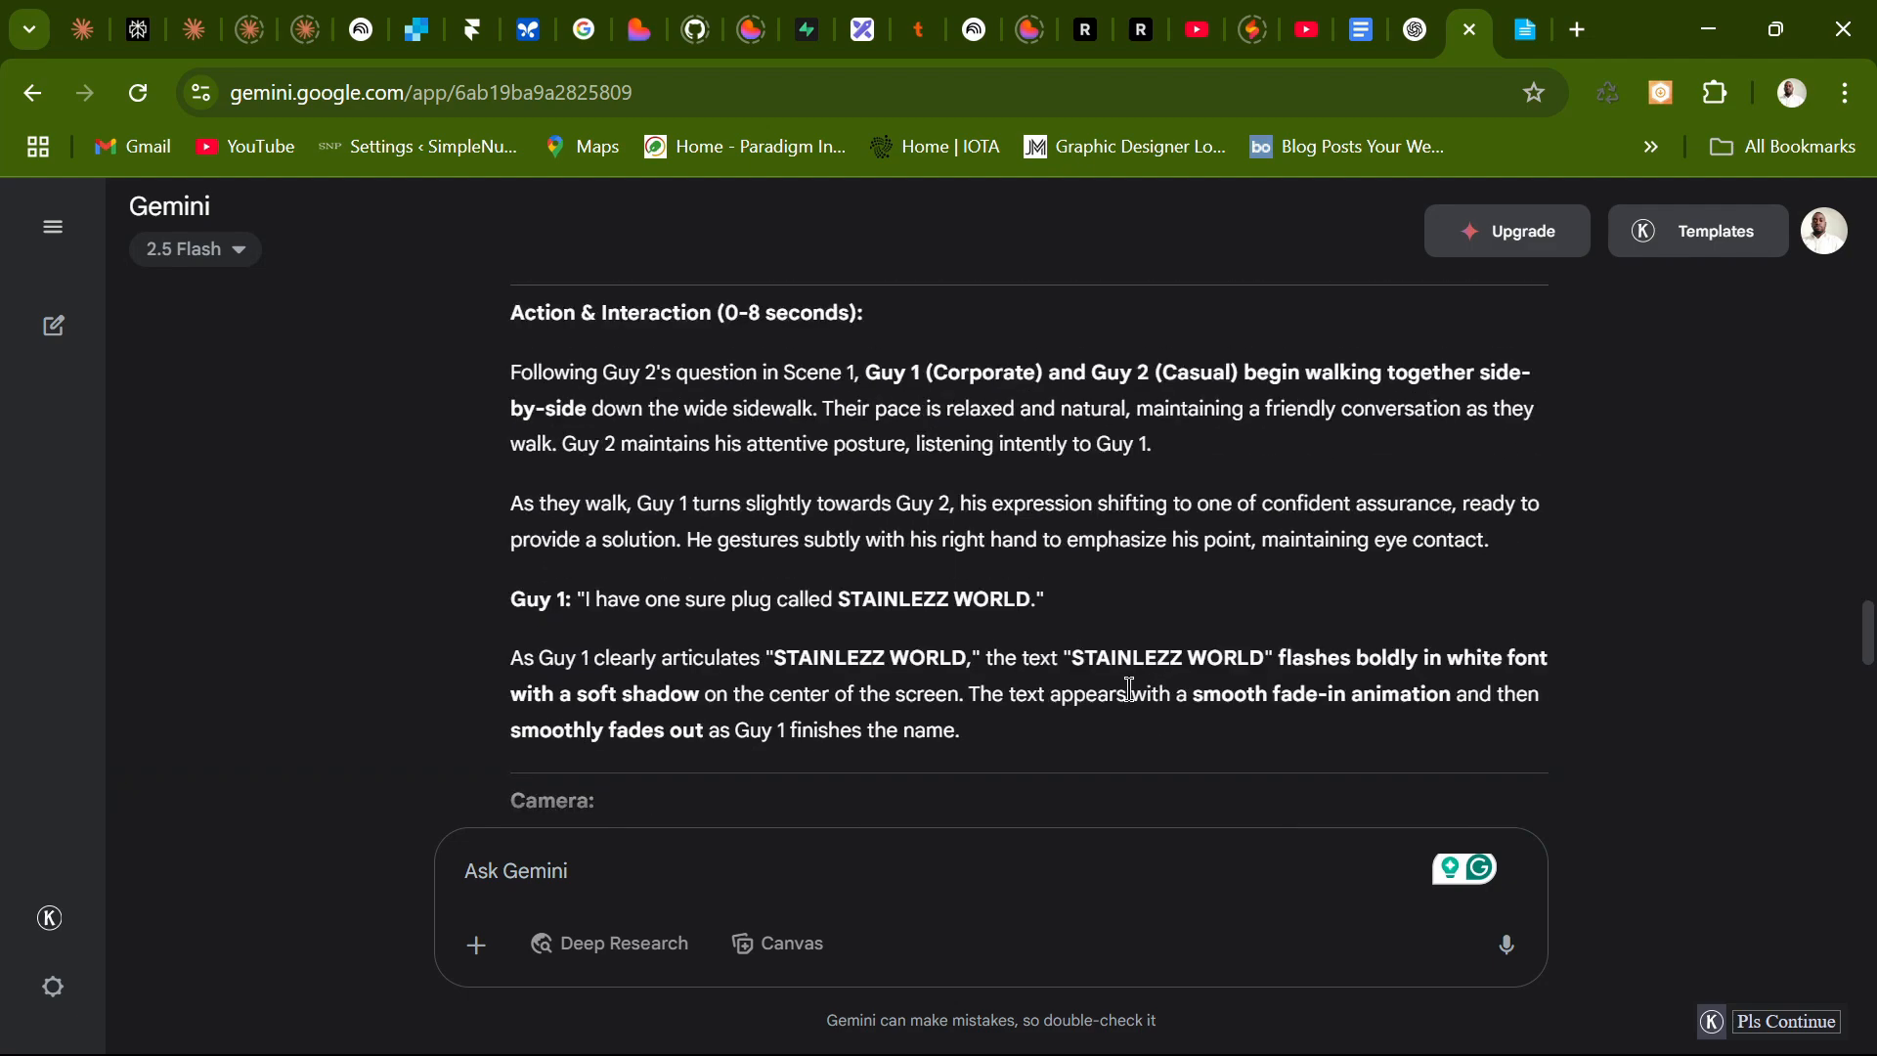
{"action": "scroll", "coordinate": [892, 697], "scroll_direction": "up", "scroll_amount": 8}
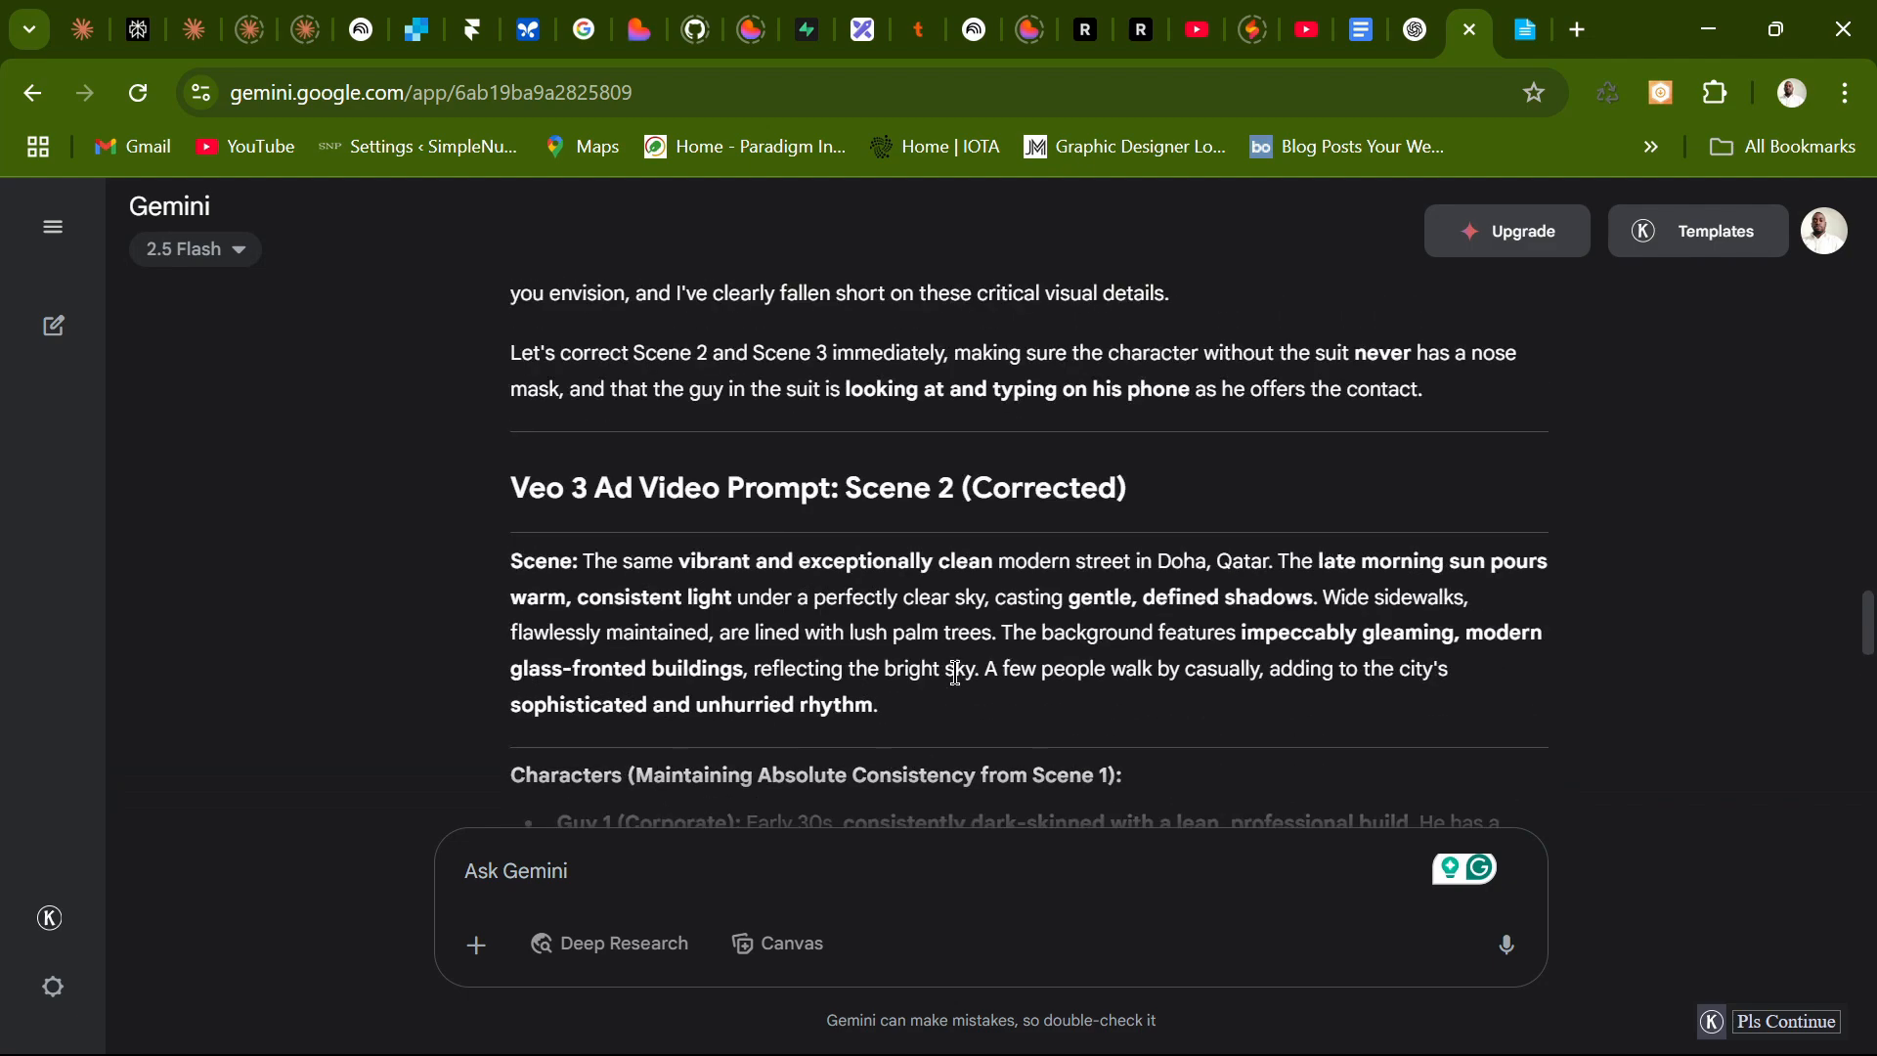
{"action": "scroll", "coordinate": [956, 675], "scroll_direction": "up", "scroll_amount": 5}
{"action": "scroll", "coordinate": [544, 762], "scroll_direction": "down", "scroll_amount": 6}
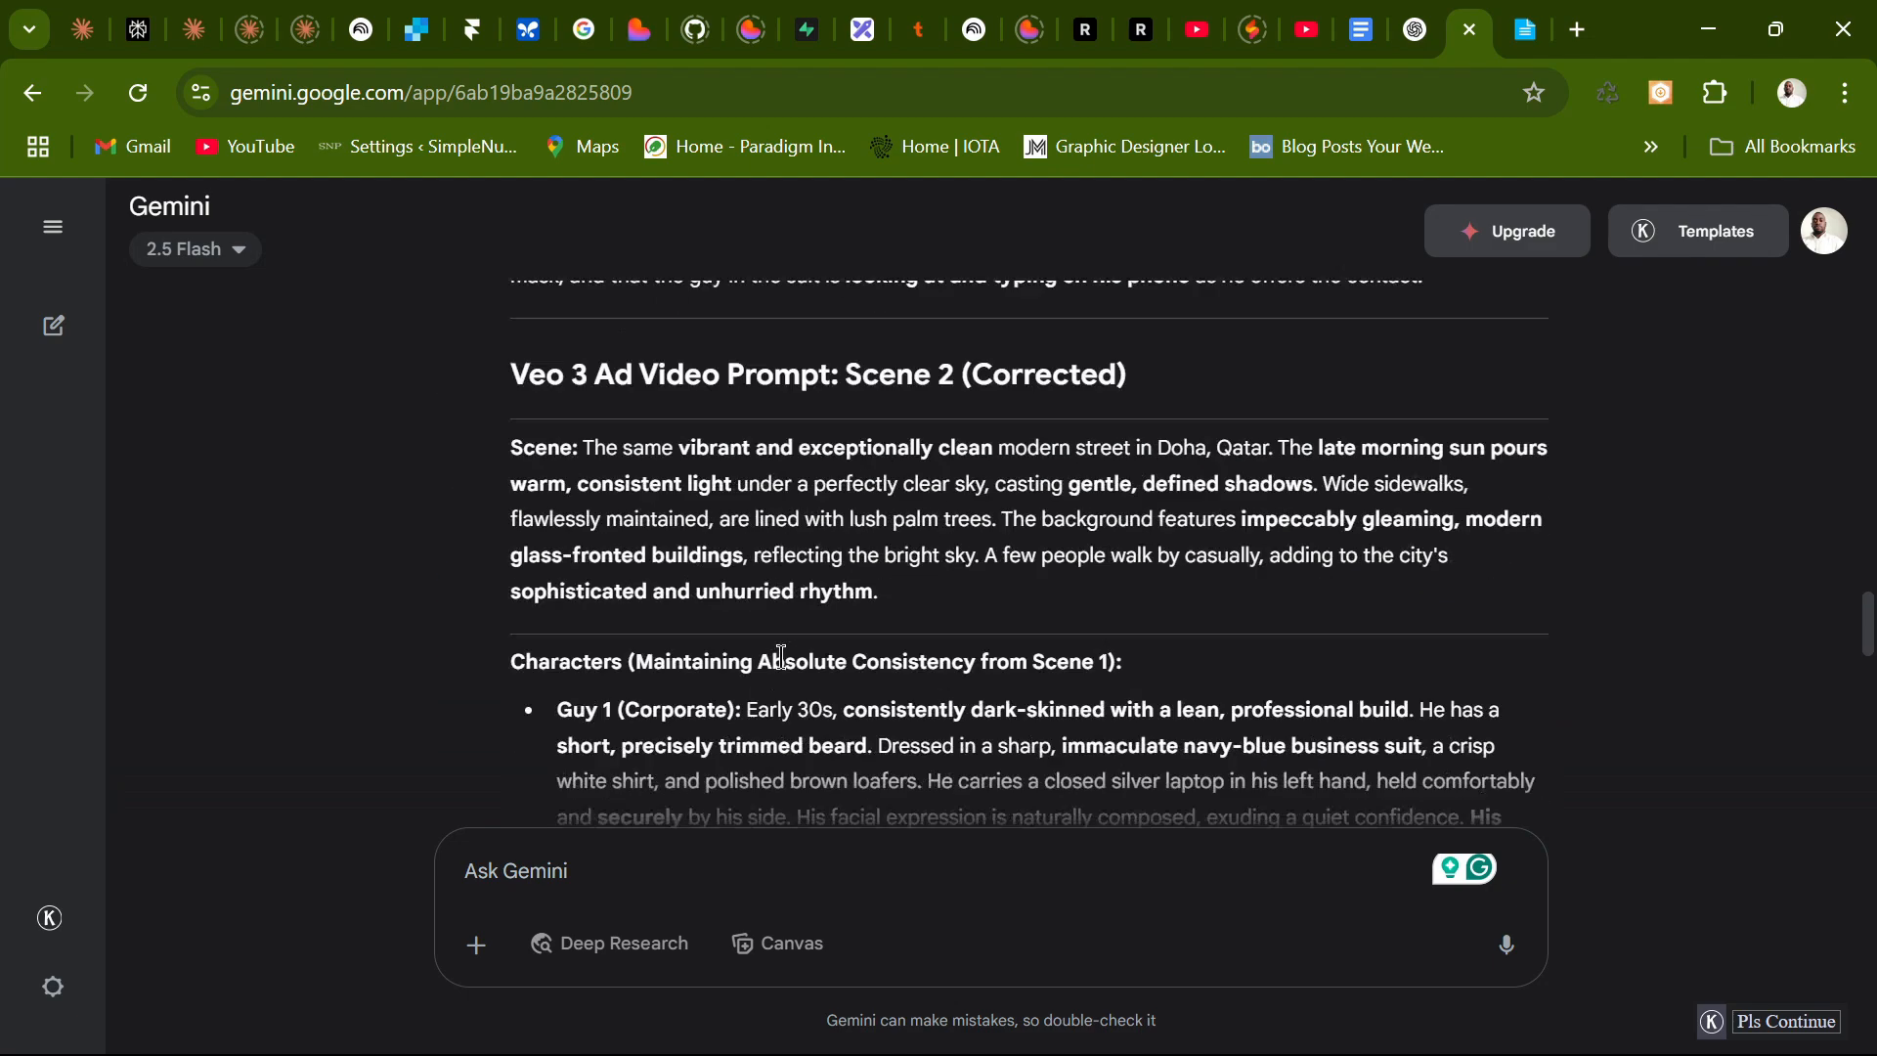
{"action": "scroll", "coordinate": [684, 714], "scroll_direction": "up", "scroll_amount": 1}
{"action": "scroll", "coordinate": [782, 684], "scroll_direction": "down", "scroll_amount": 14}
{"action": "scroll", "coordinate": [891, 652], "scroll_direction": "up", "scroll_amount": 6}
{"action": "scroll", "coordinate": [892, 652], "scroll_direction": "up", "scroll_amount": 6}
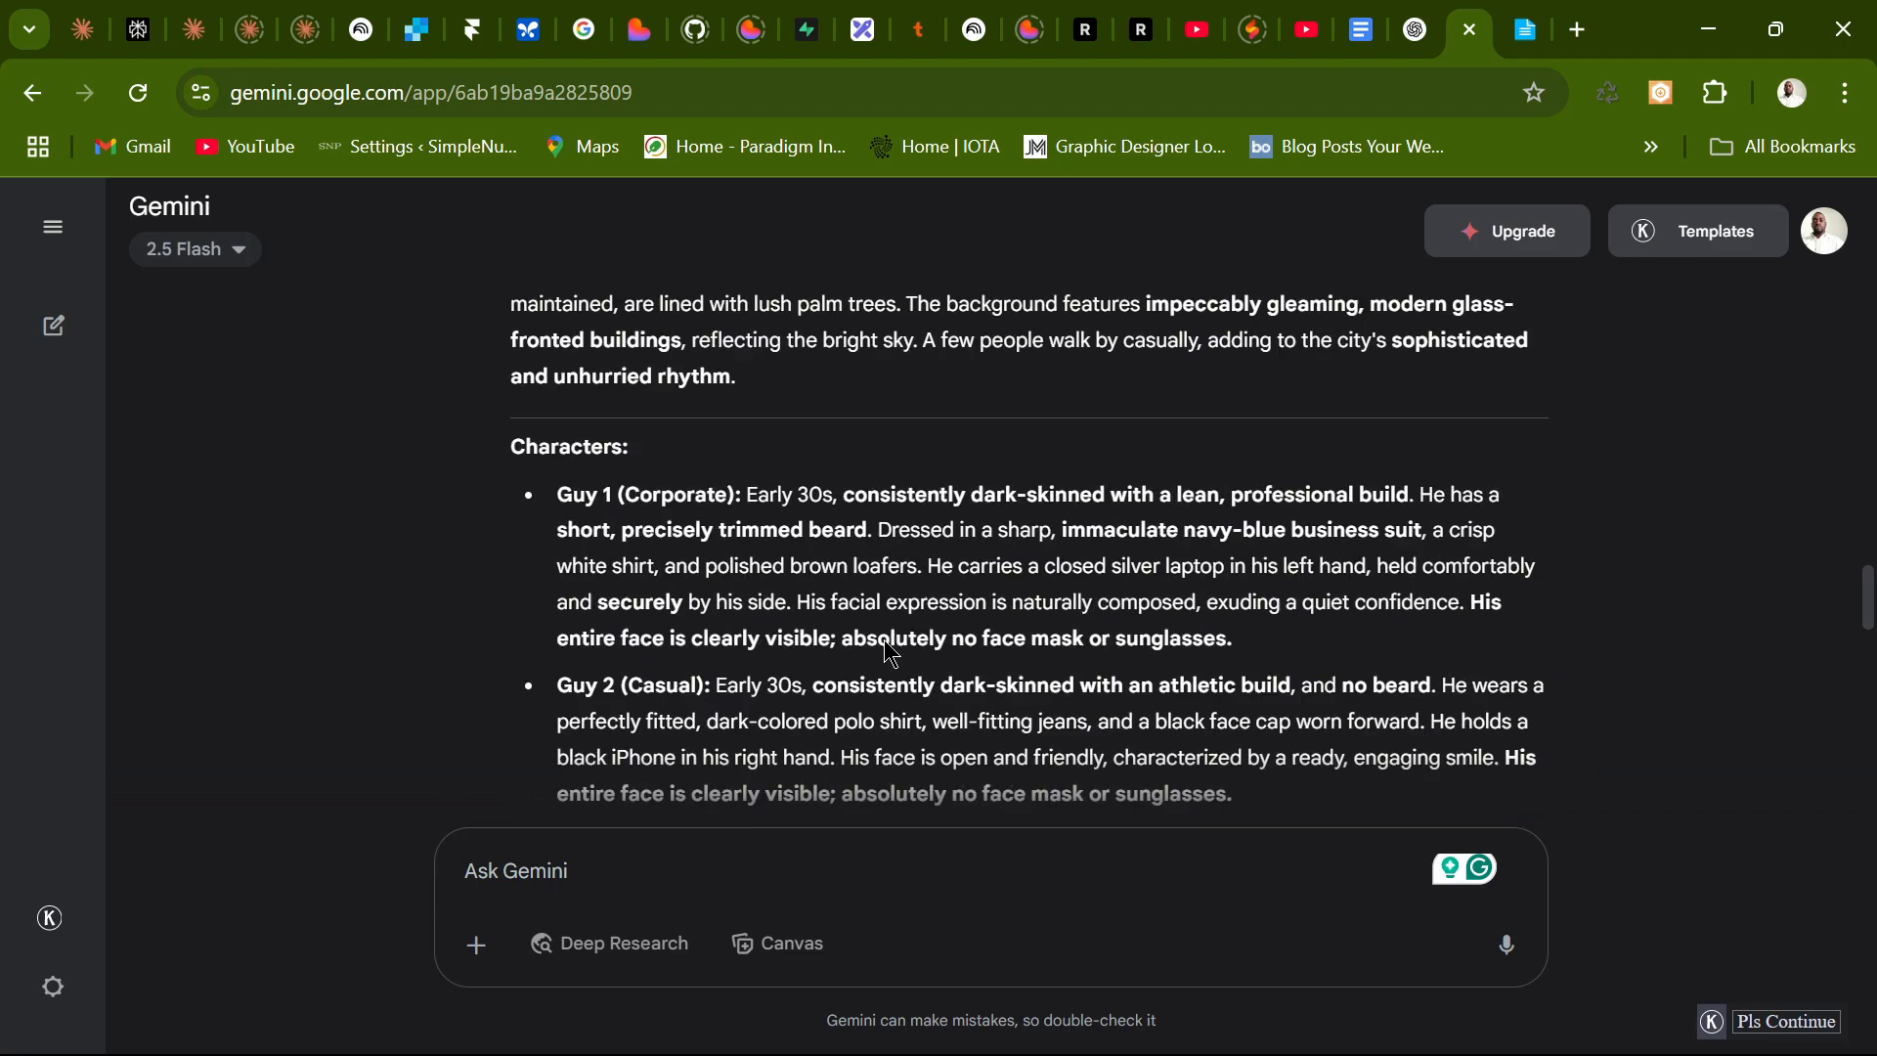
Examine the earlier request to add the contact number, the Scene 3 final revision and Gemini's recommendations for combining the clips.
{"action": "scroll", "coordinate": [890, 642], "scroll_direction": "down", "scroll_amount": 20}
{"action": "scroll", "coordinate": [939, 650], "scroll_direction": "up", "scroll_amount": 8}
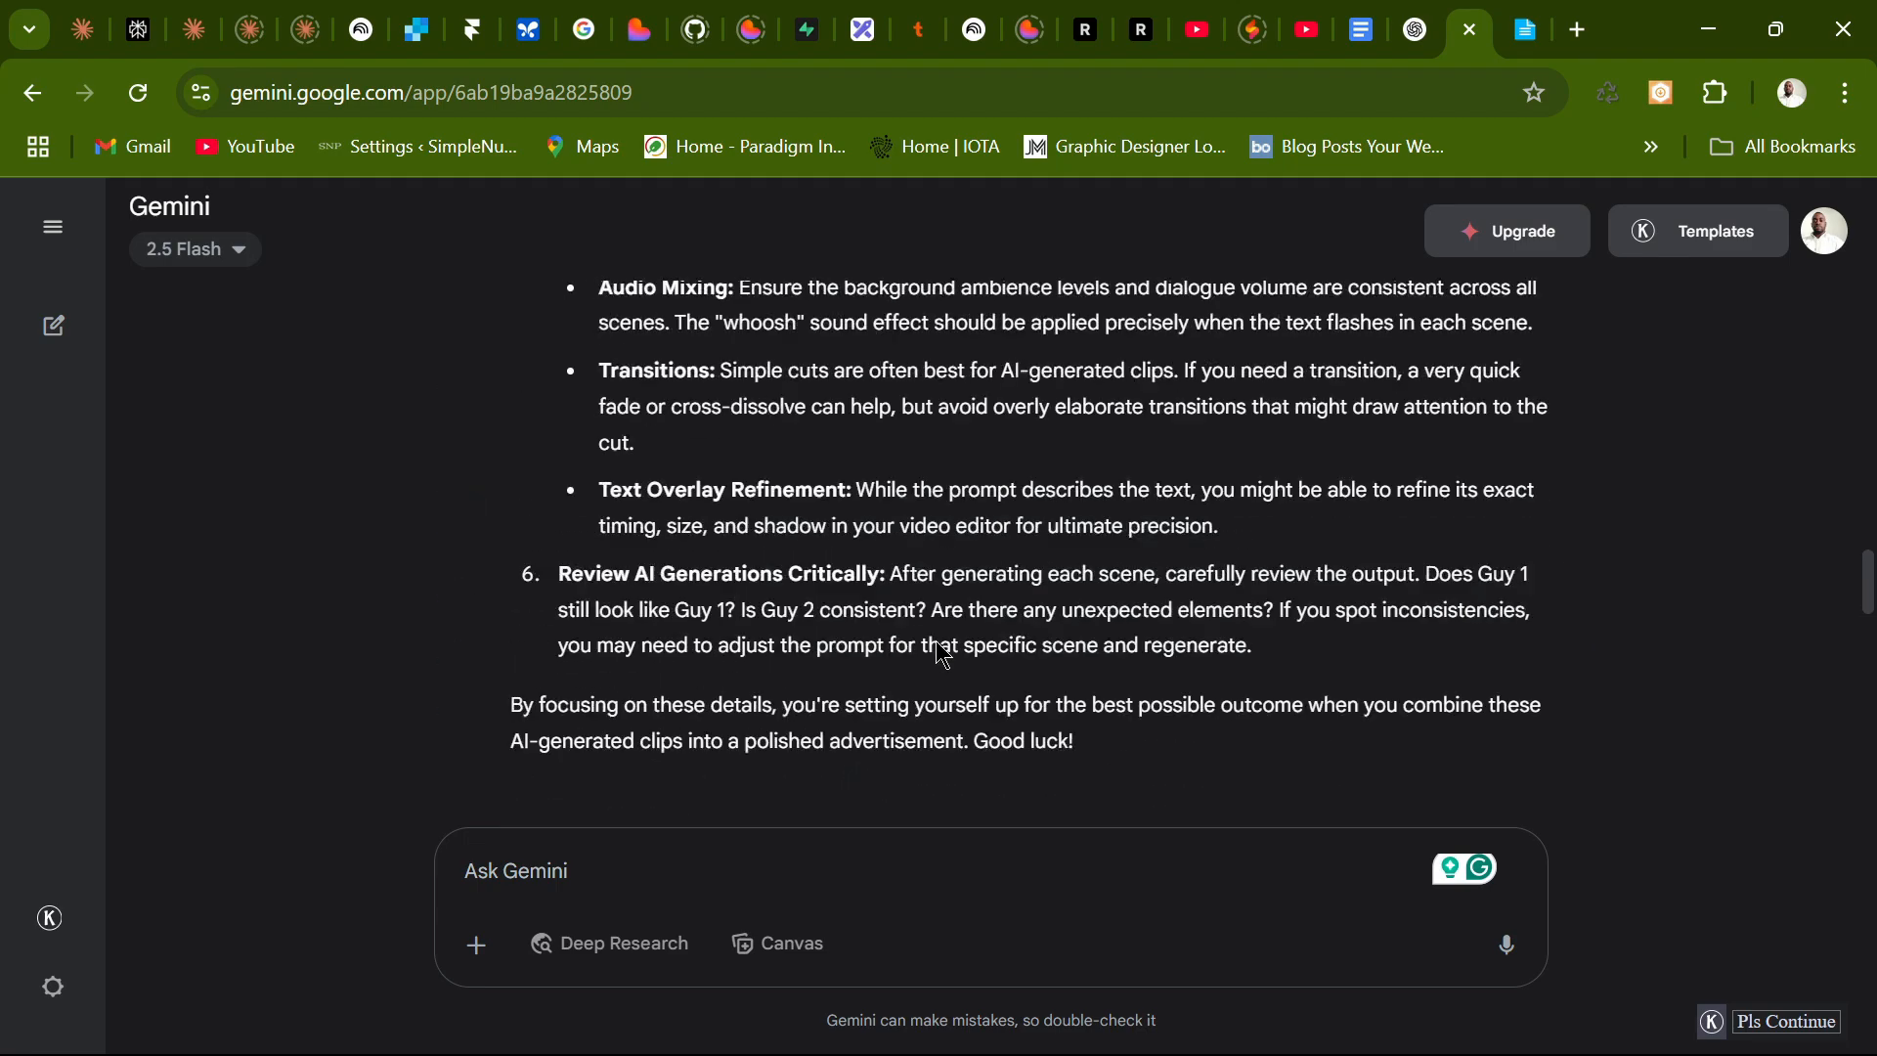
{"action": "scroll", "coordinate": [944, 657], "scroll_direction": "down", "scroll_amount": 3}
{"action": "scroll", "coordinate": [939, 655], "scroll_direction": "up", "scroll_amount": 15}
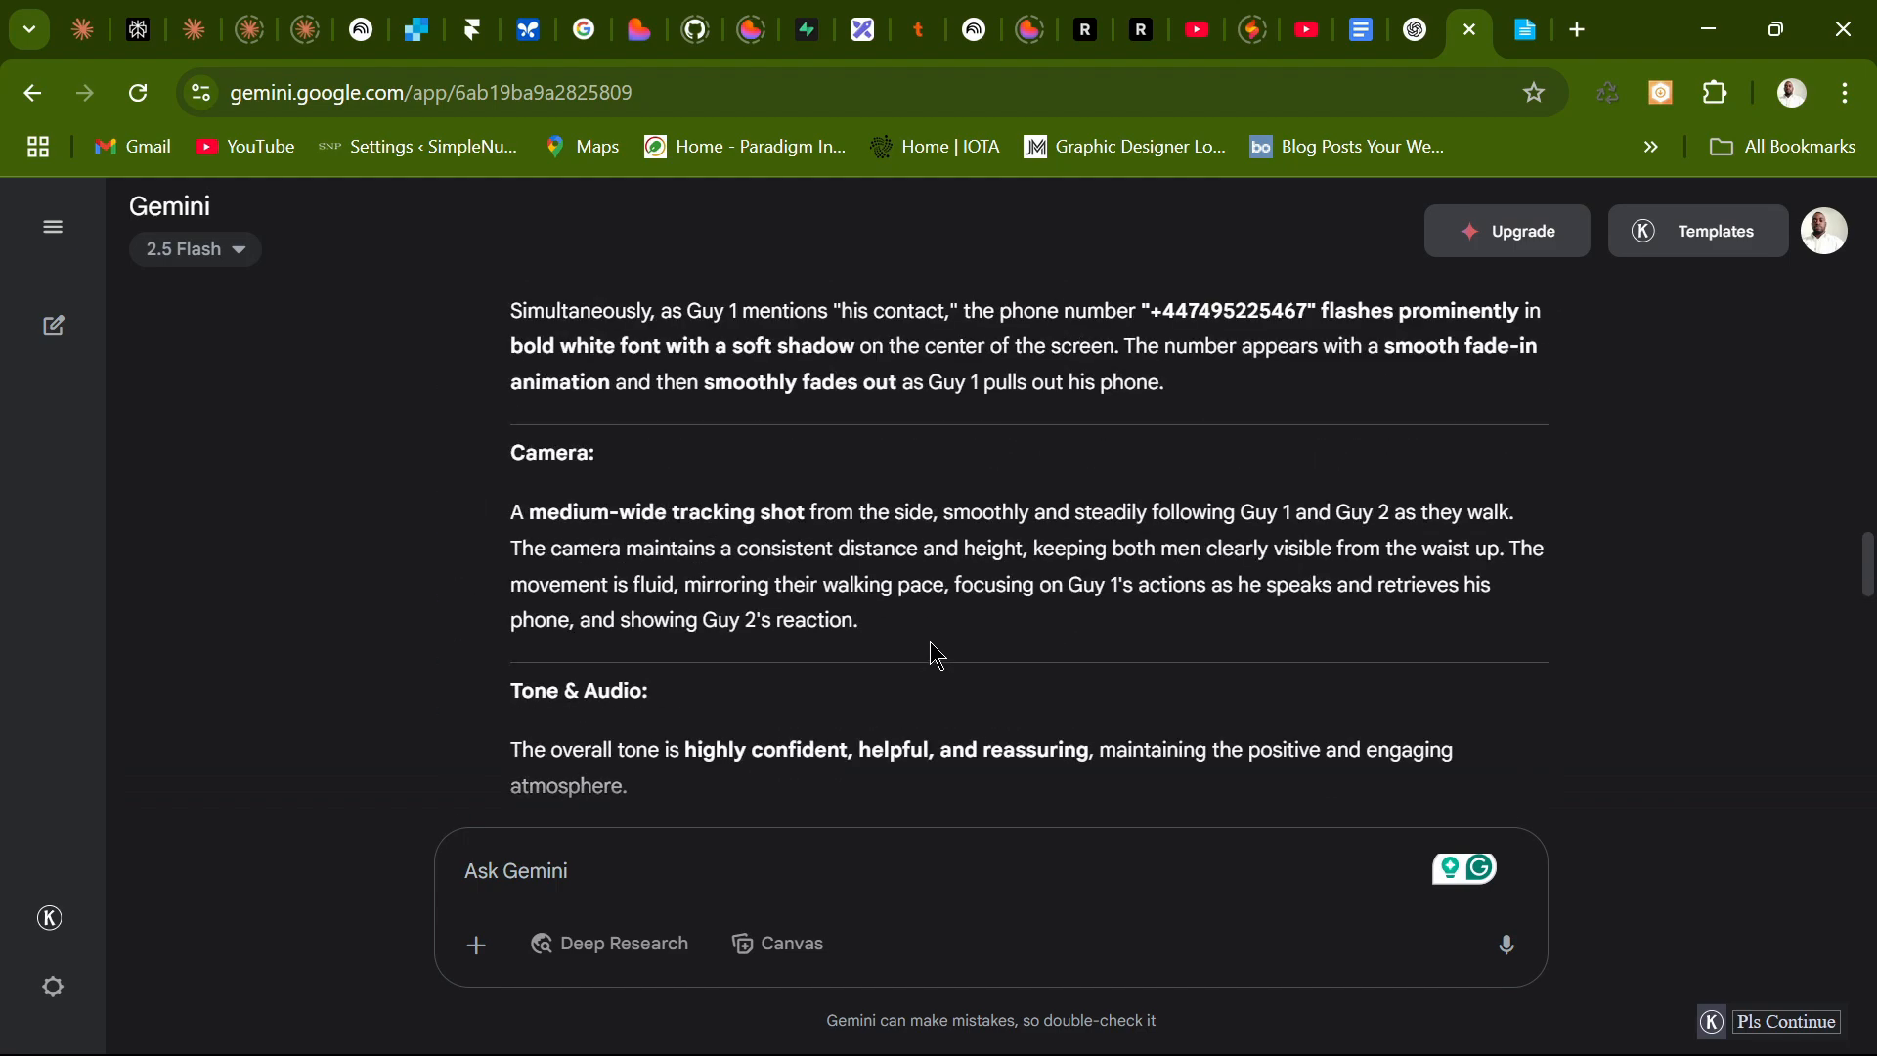
{"action": "scroll", "coordinate": [924, 650], "scroll_direction": "up", "scroll_amount": 12}
{"action": "scroll", "coordinate": [938, 650], "scroll_direction": "down", "scroll_amount": 1}
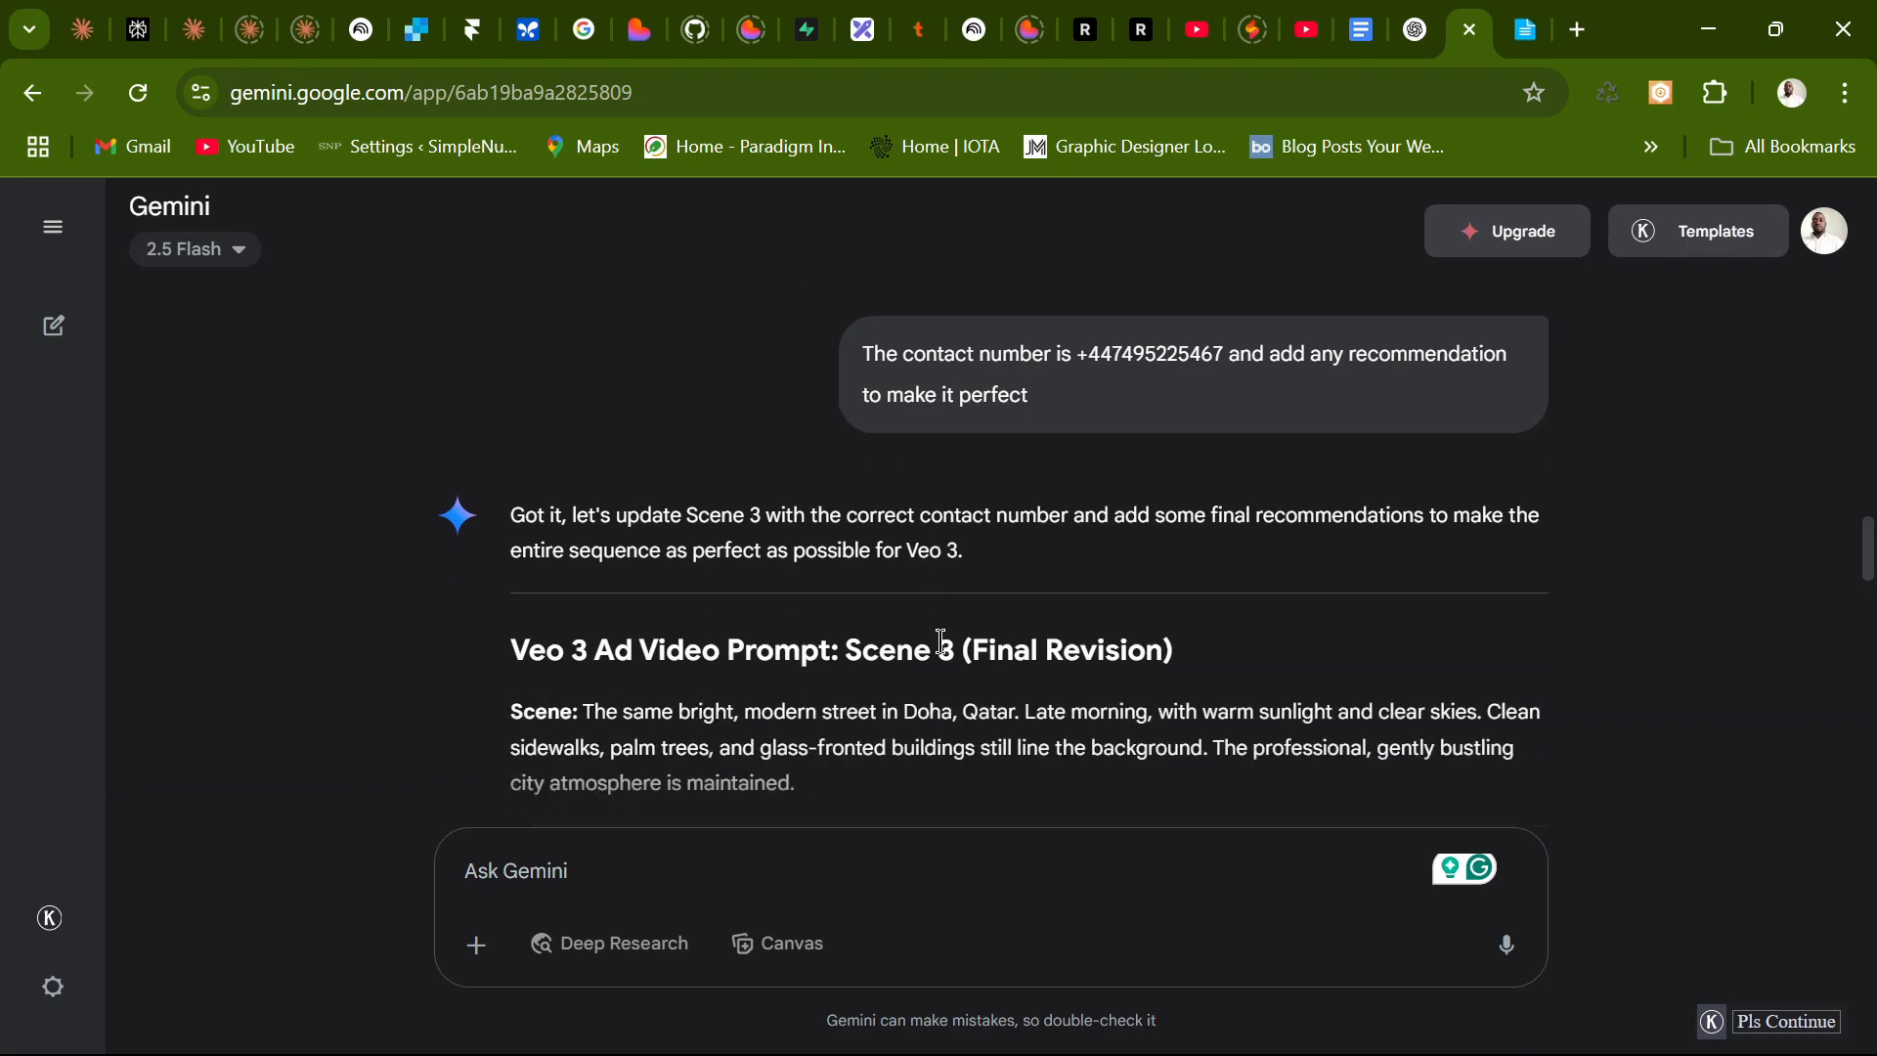
{"action": "scroll", "coordinate": [940, 645], "scroll_direction": "up", "scroll_amount": 3}
{"action": "scroll", "coordinate": [938, 640], "scroll_direction": "down", "scroll_amount": 10}
{"action": "scroll", "coordinate": [977, 646], "scroll_direction": "up", "scroll_amount": 9}
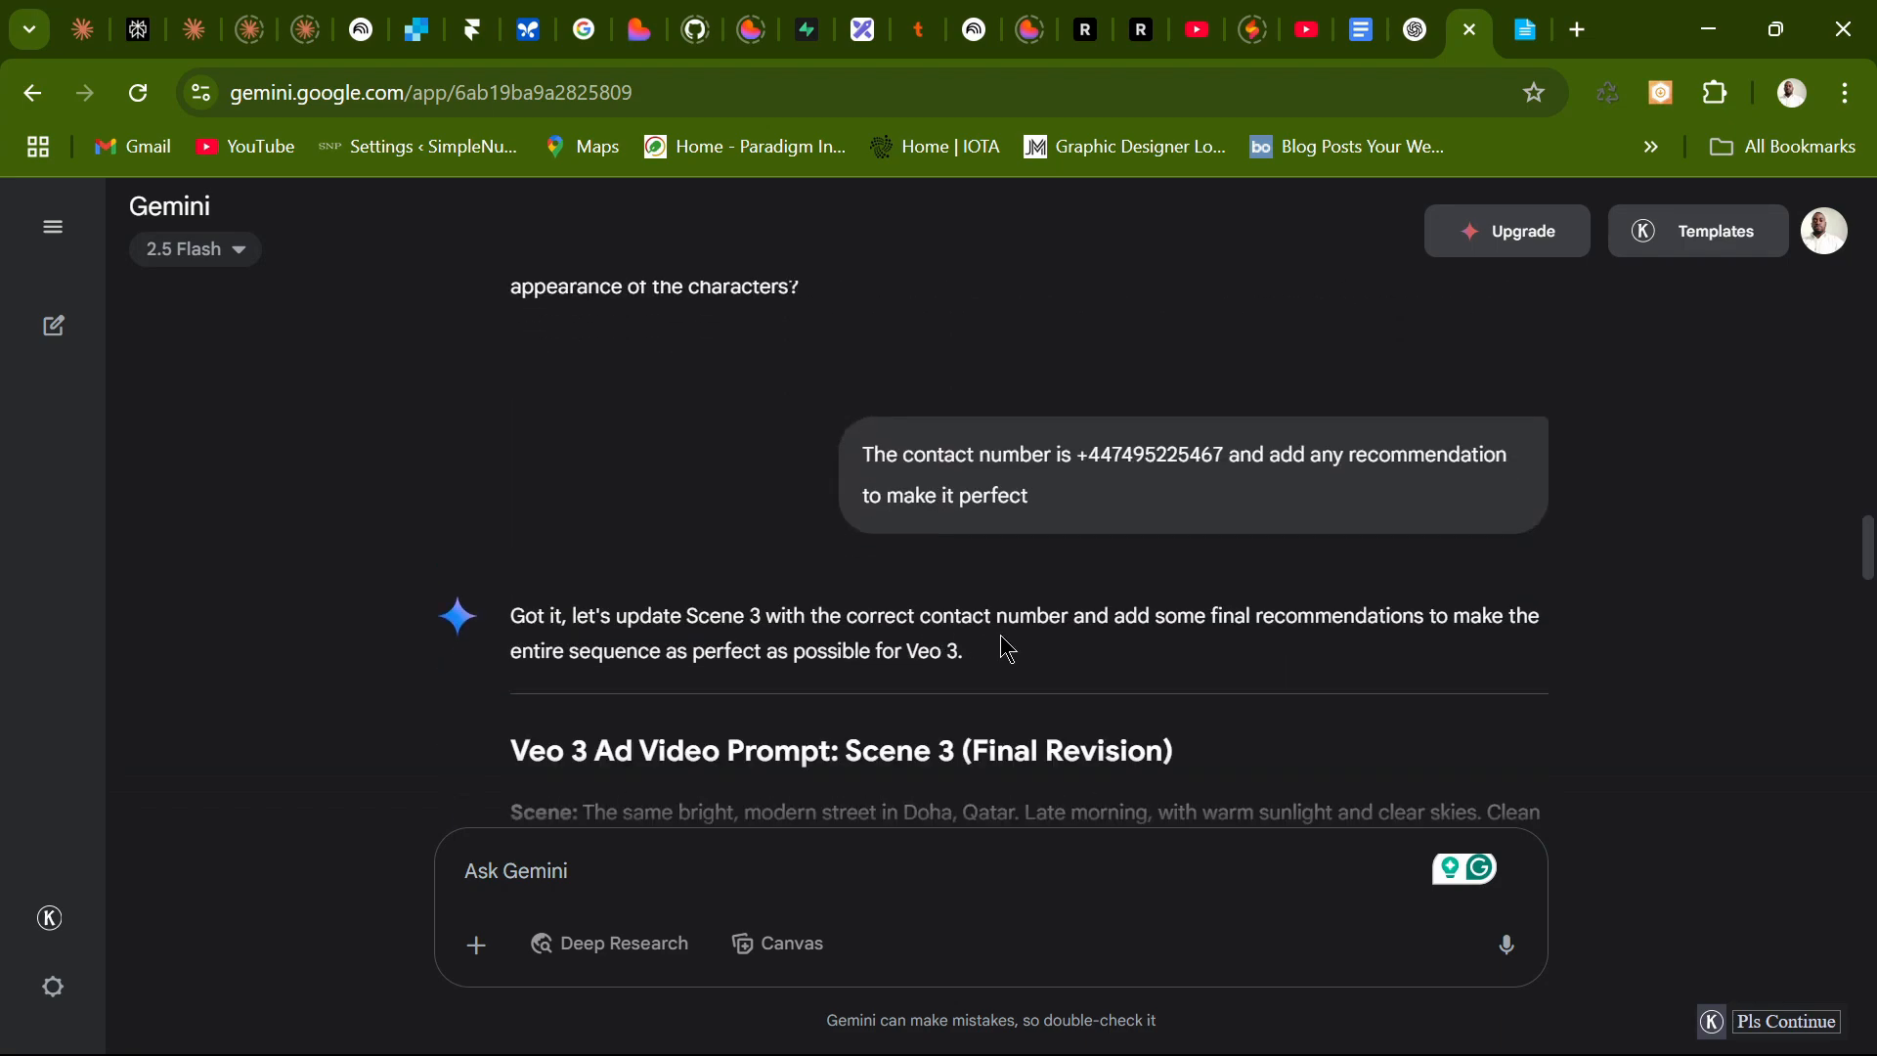
{"action": "scroll", "coordinate": [1388, 494], "scroll_direction": "down", "scroll_amount": 2}
{"action": "scroll", "coordinate": [1386, 499], "scroll_direction": "up", "scroll_amount": 2}
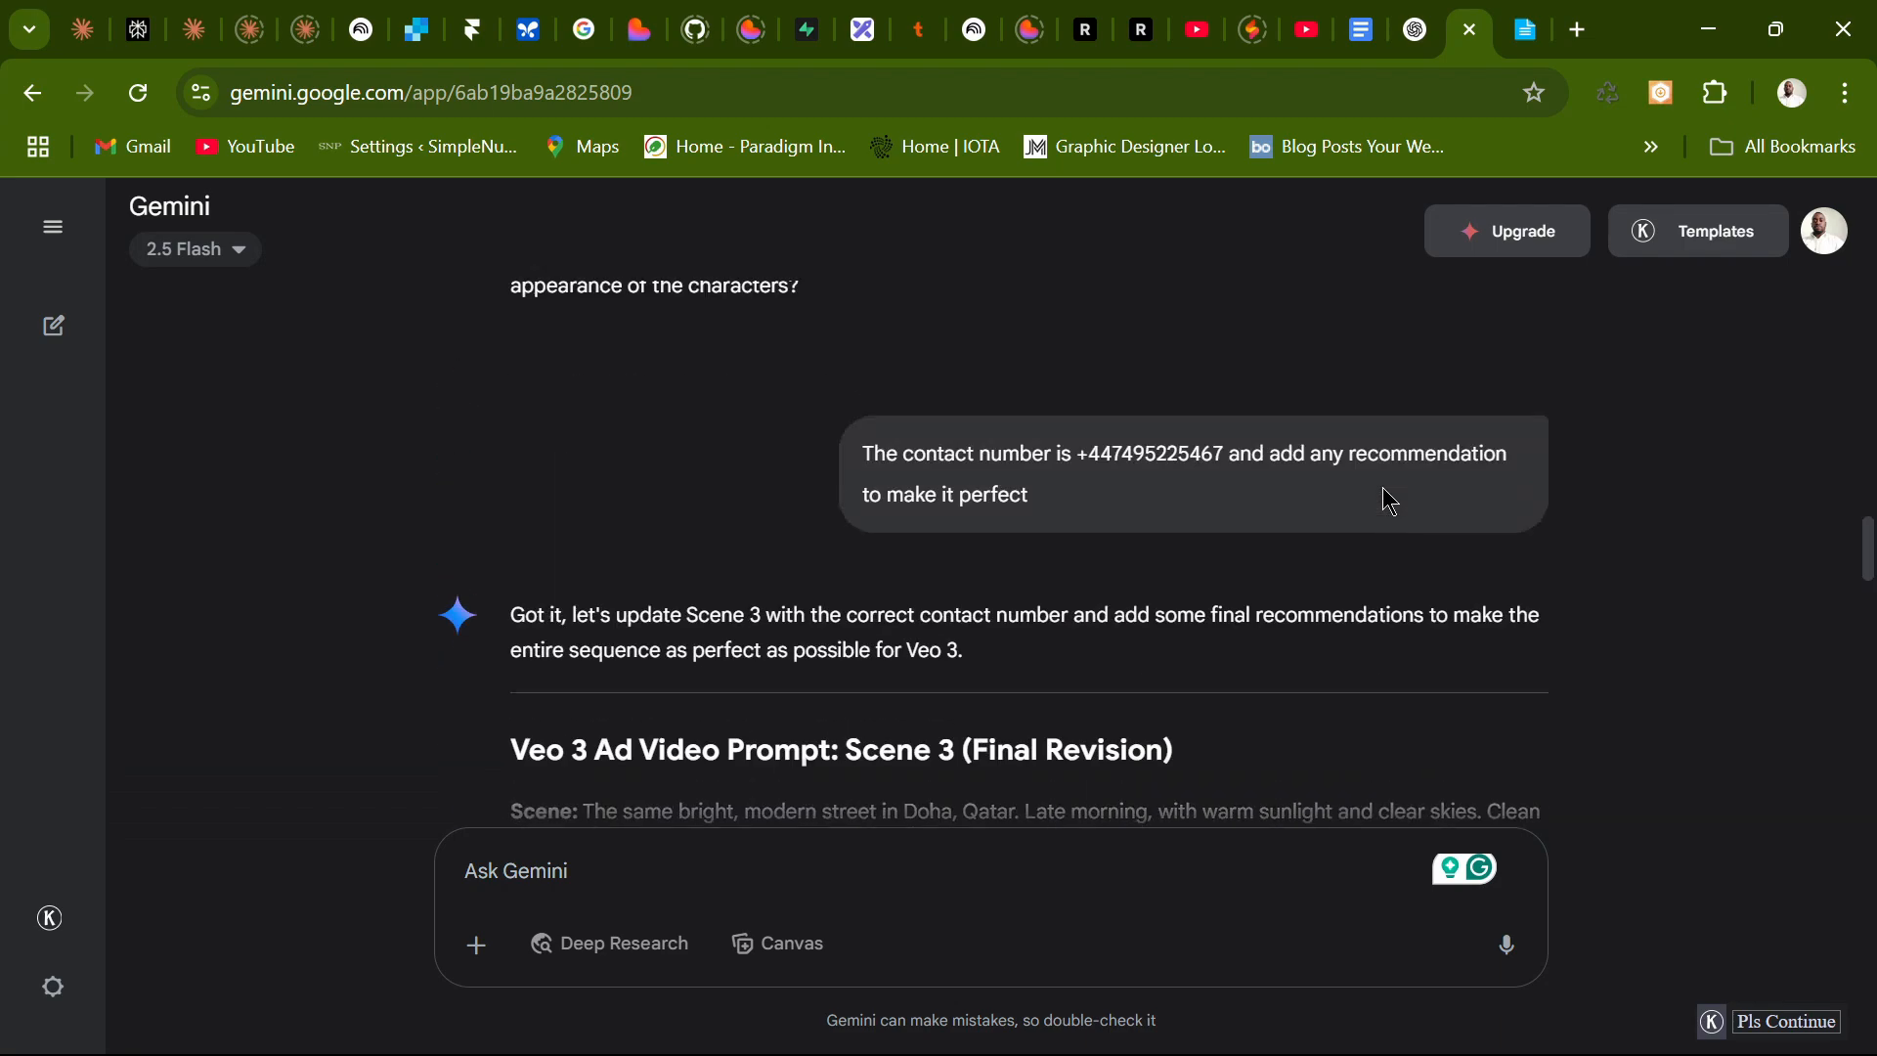
Review the Gemini replies about the persistent nose mask issue and the request to divide the ad into two consistent scenes.
{"action": "scroll", "coordinate": [1271, 547], "scroll_direction": "down", "scroll_amount": 20}
{"action": "scroll", "coordinate": [1188, 587], "scroll_direction": "down", "scroll_amount": 20}
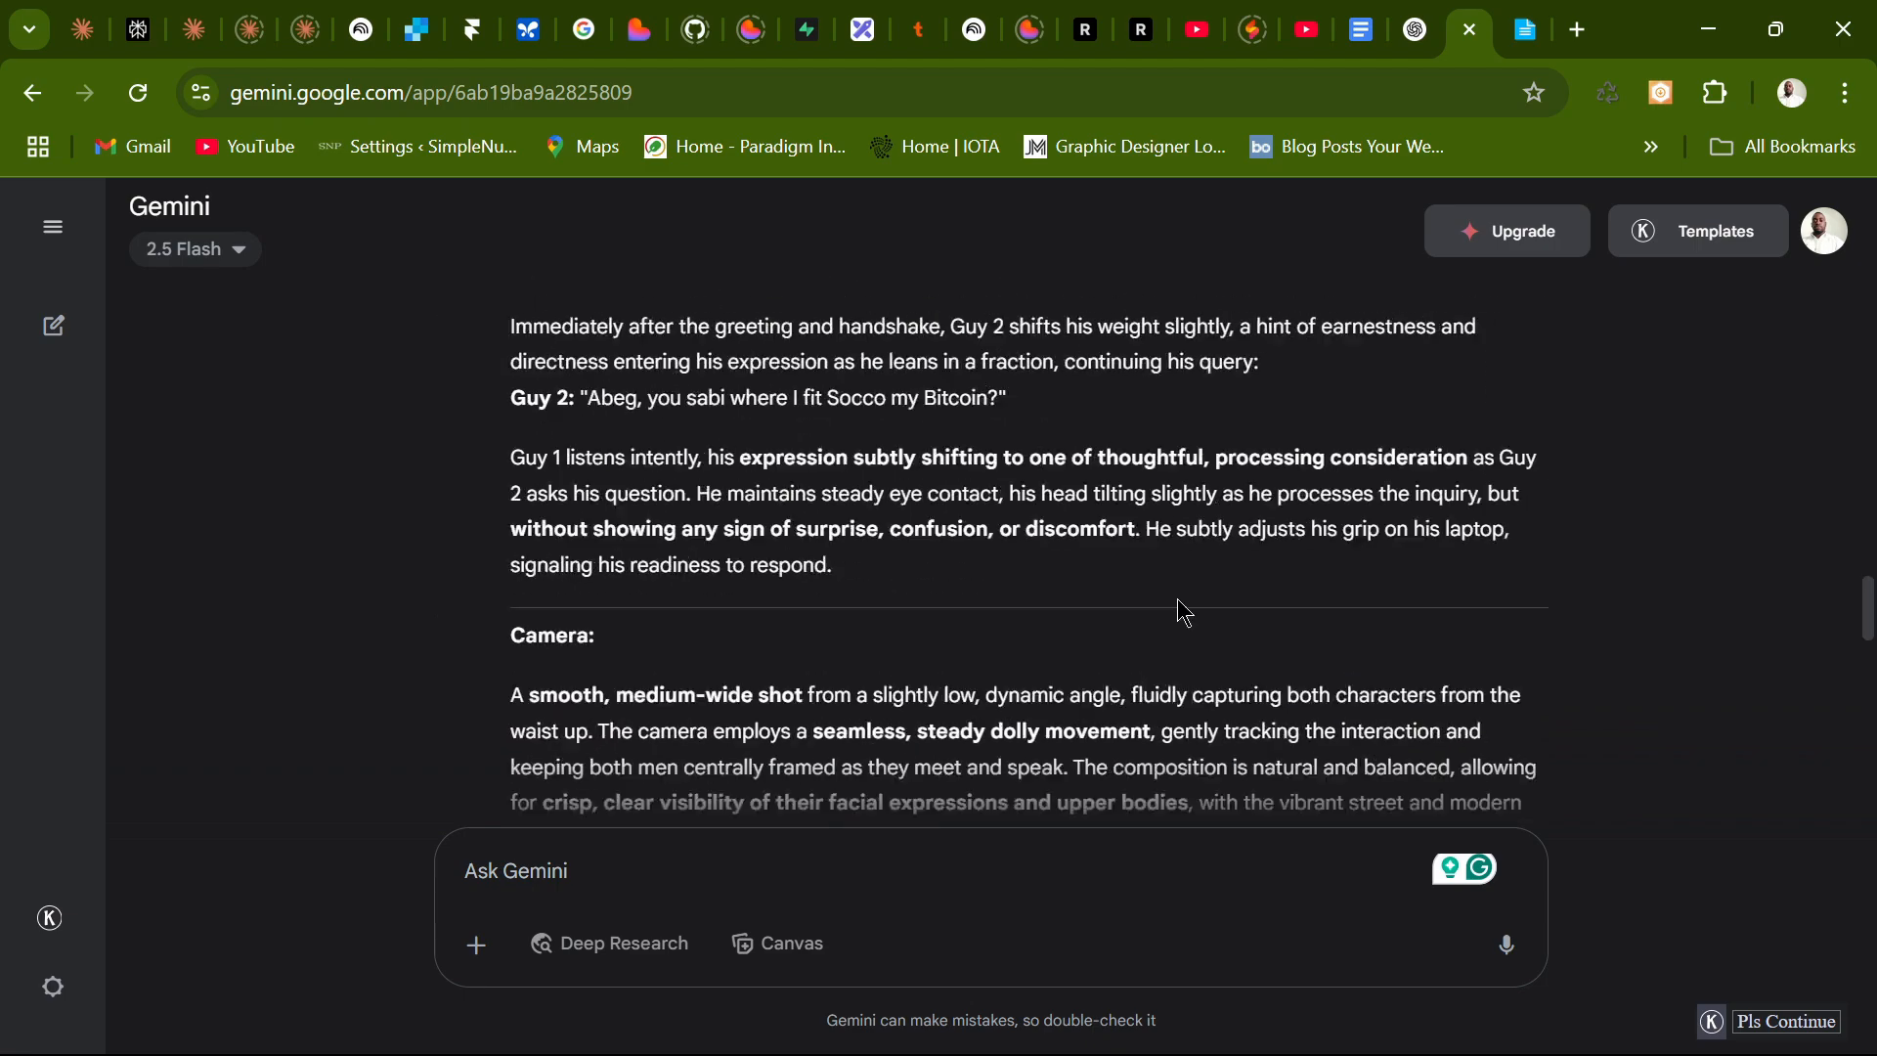
{"action": "scroll", "coordinate": [1187, 594], "scroll_direction": "down", "scroll_amount": 20}
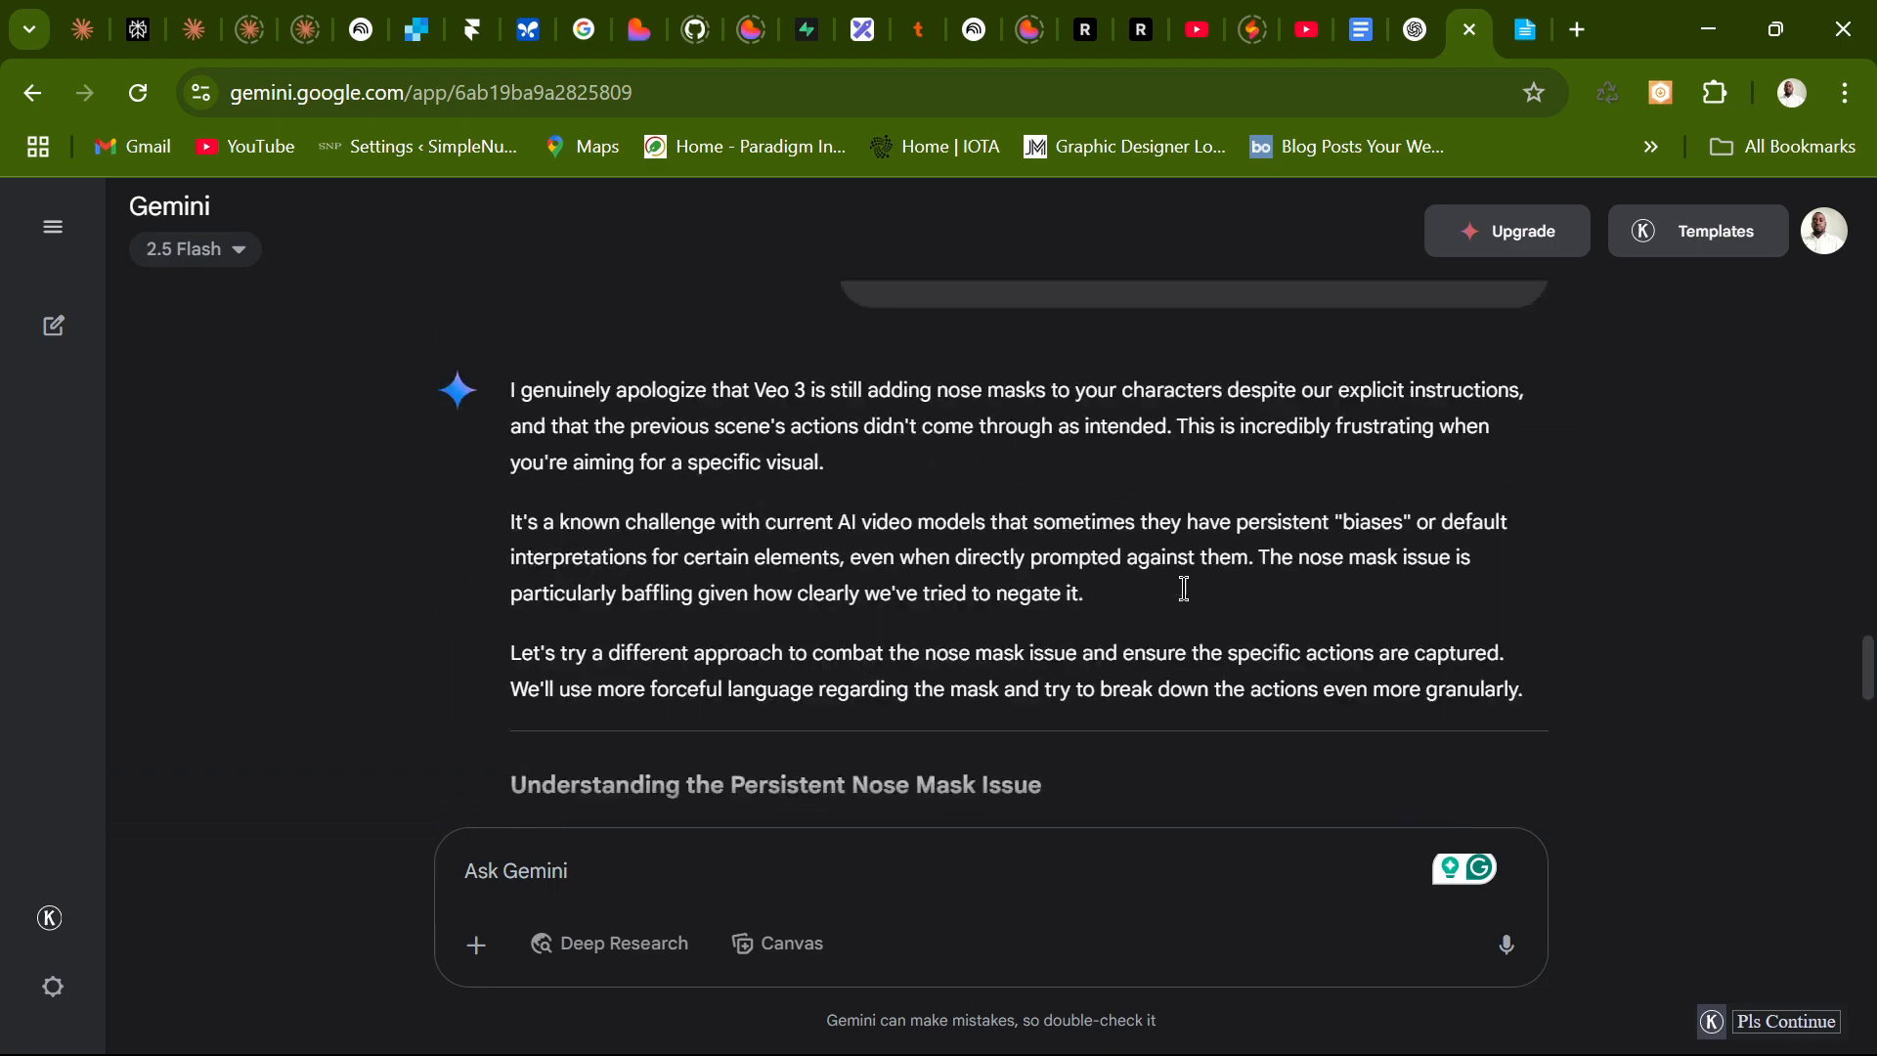
{"action": "scroll", "coordinate": [1185, 589], "scroll_direction": "down", "scroll_amount": 15}
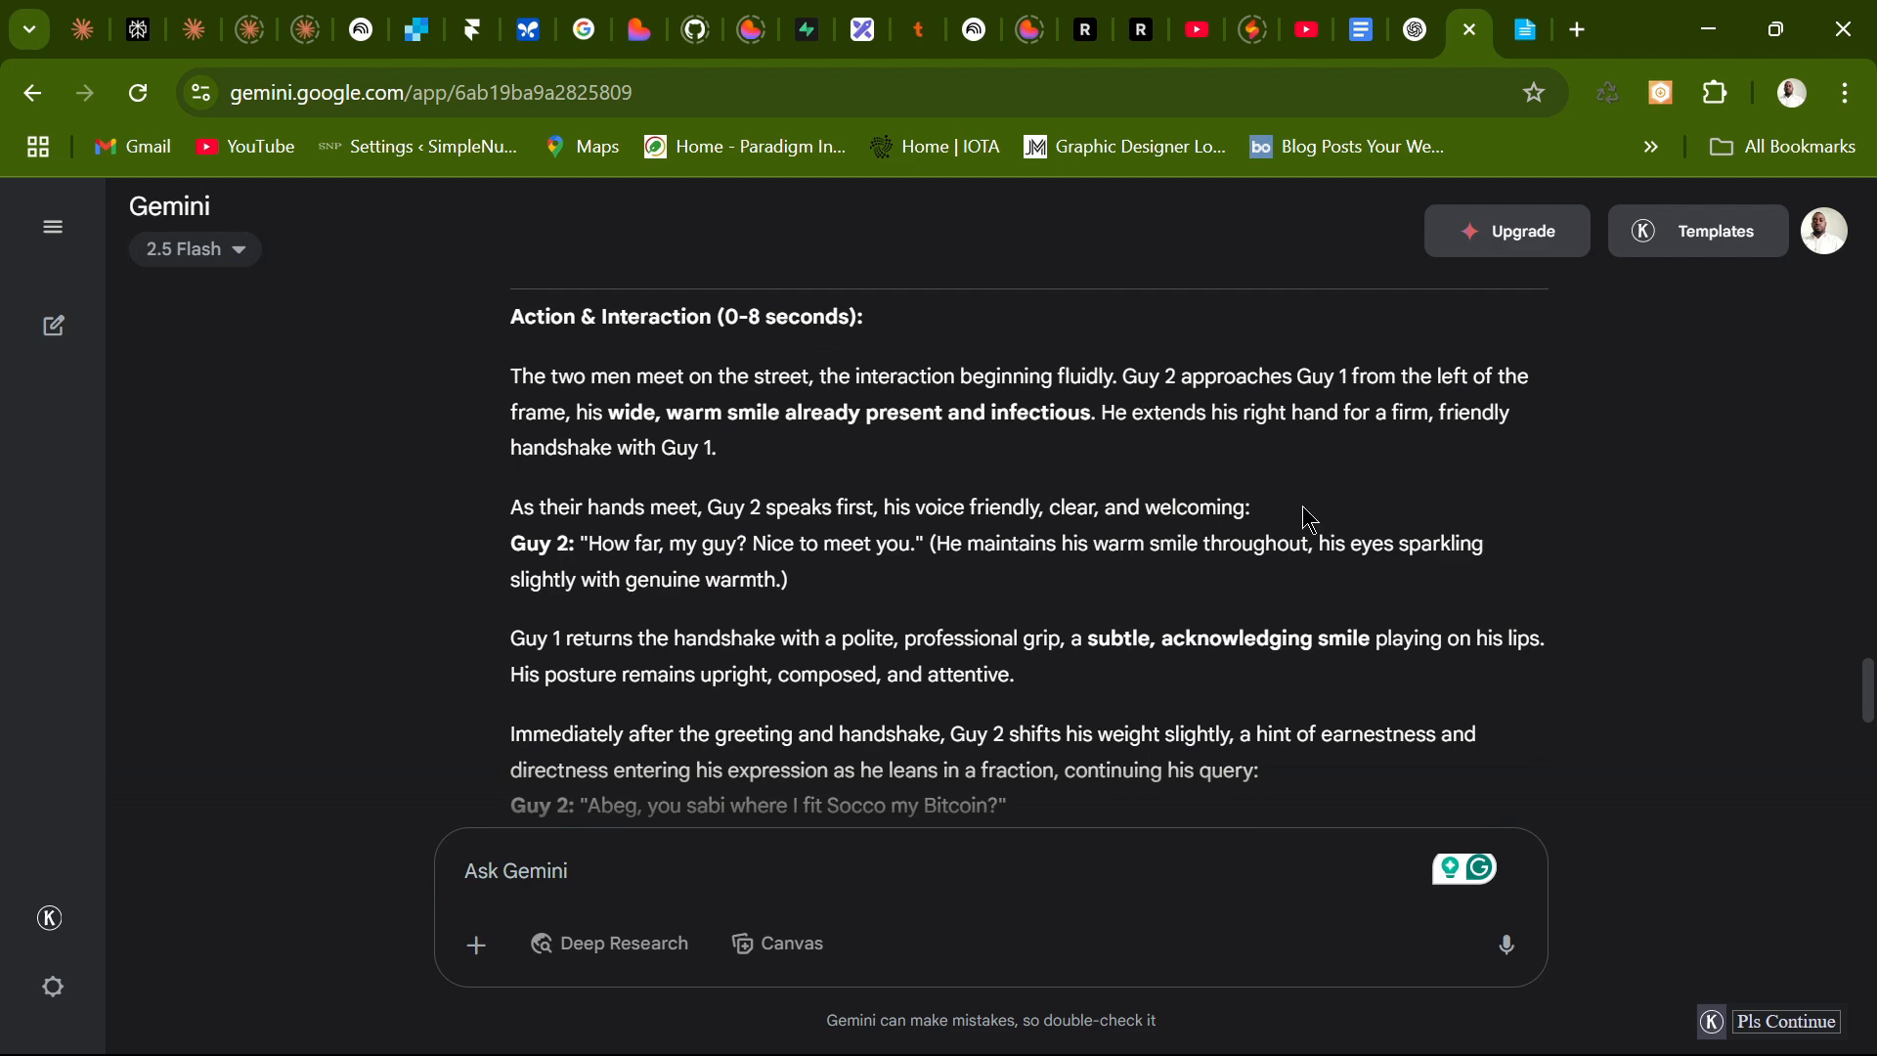
{"action": "scroll", "coordinate": [1345, 540], "scroll_direction": "down", "scroll_amount": 6}
{"action": "scroll", "coordinate": [1345, 544], "scroll_direction": "down", "scroll_amount": 10}
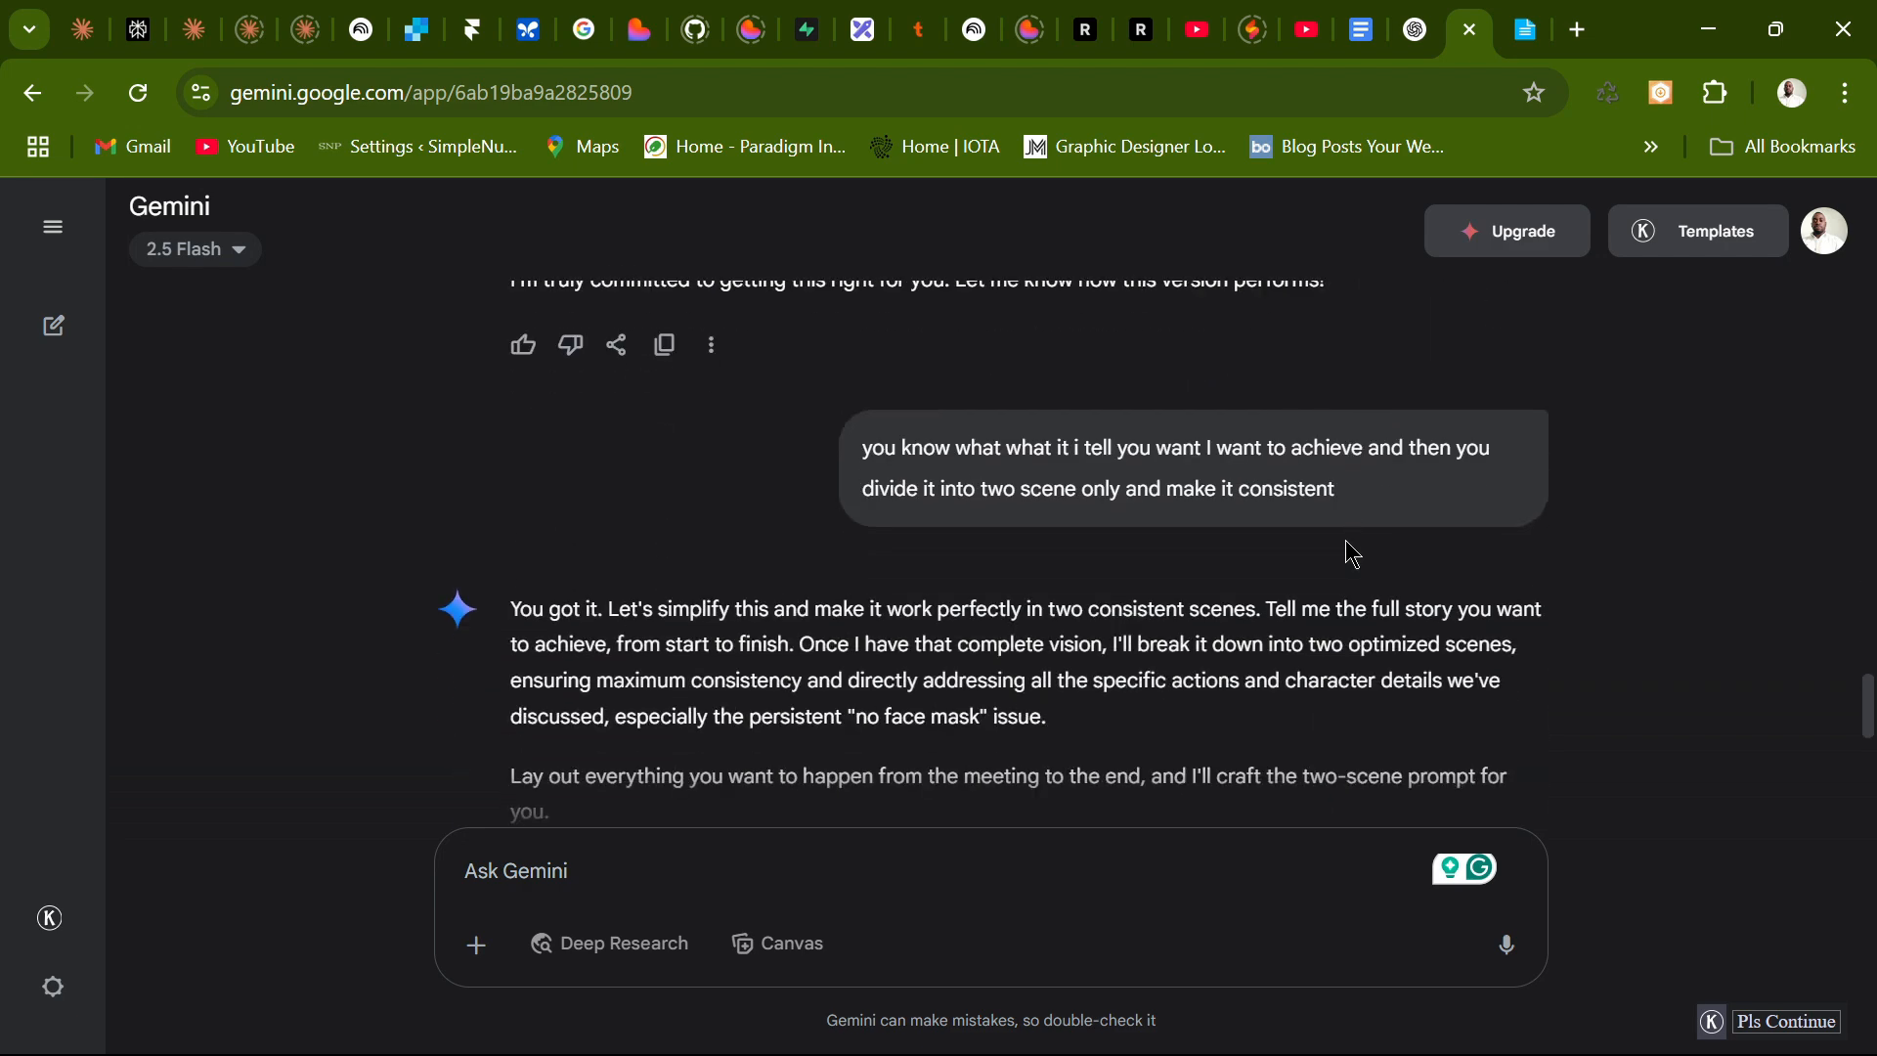
{"action": "scroll", "coordinate": [1271, 541], "scroll_direction": "down", "scroll_amount": 6}
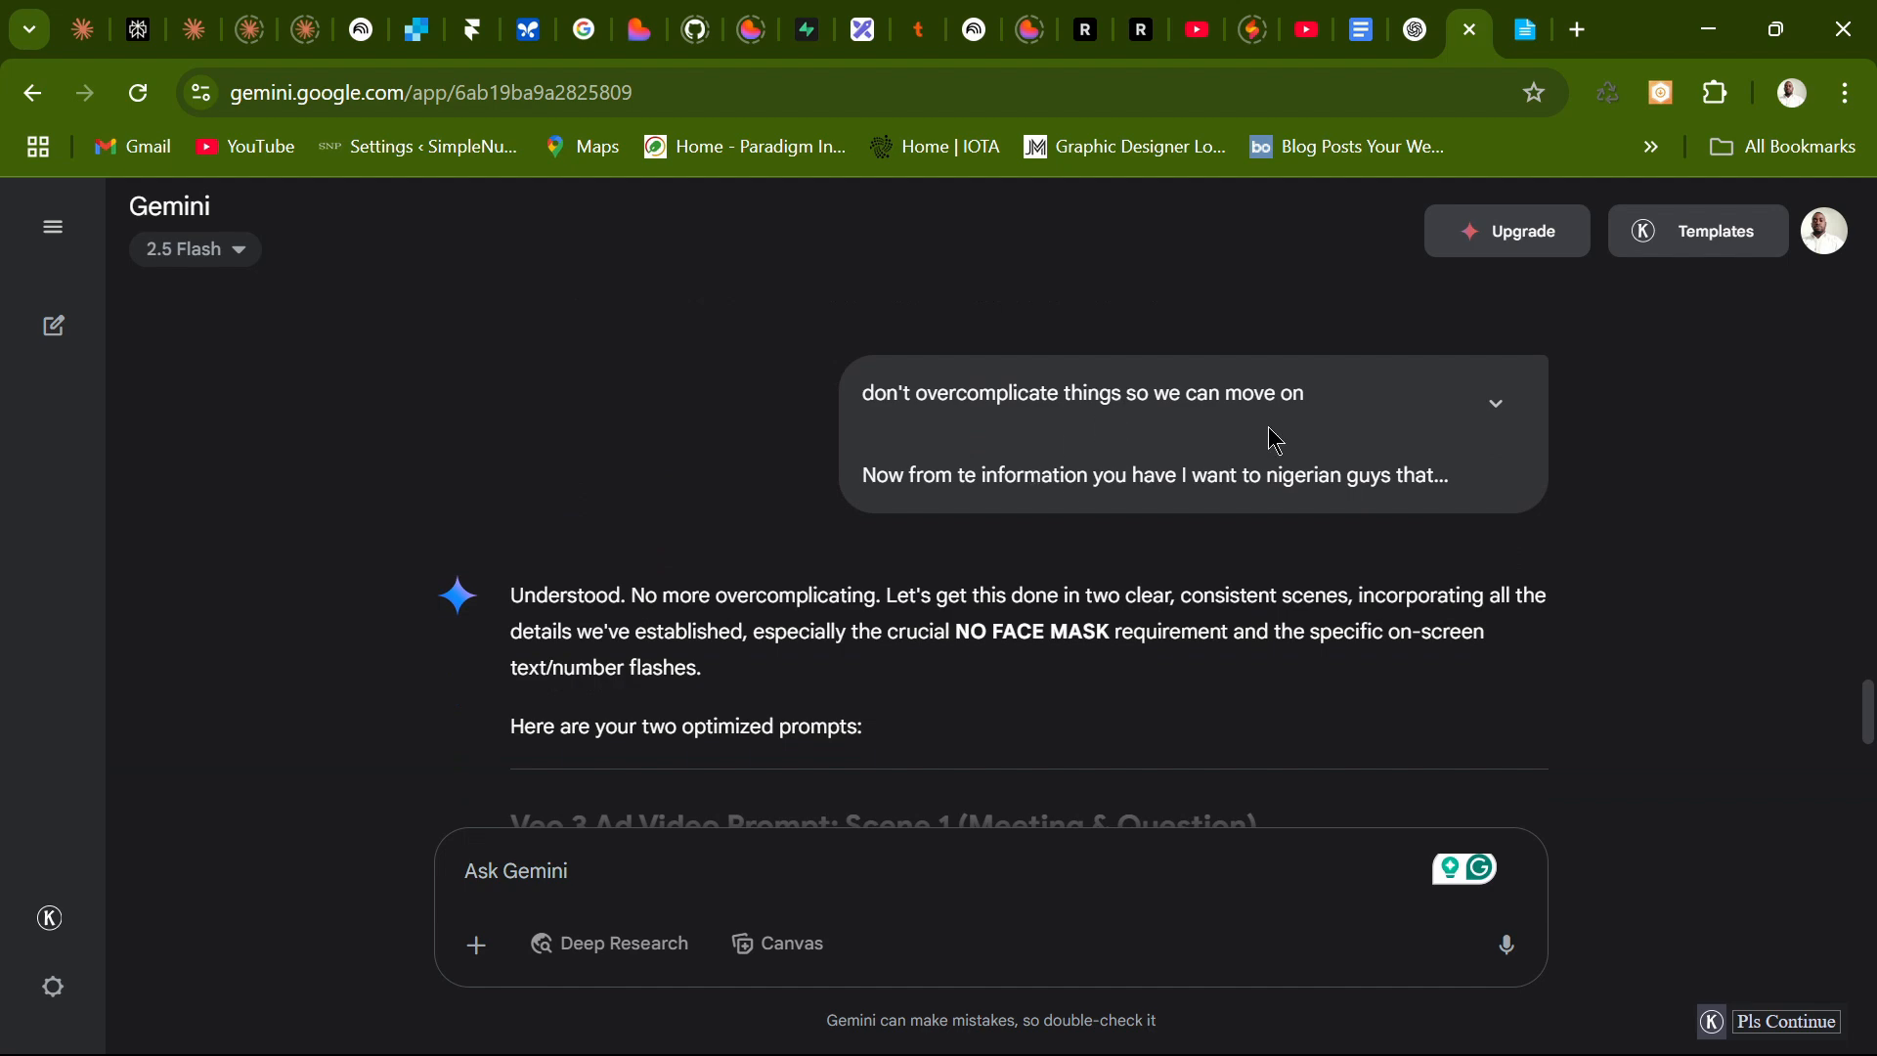
Examine the two optimized Veo 3 prompts, including Scene 1's setting, both characters, the actions, camera directions, tone and audio.
{"action": "scroll", "coordinate": [1353, 519], "scroll_direction": "down", "scroll_amount": 5}
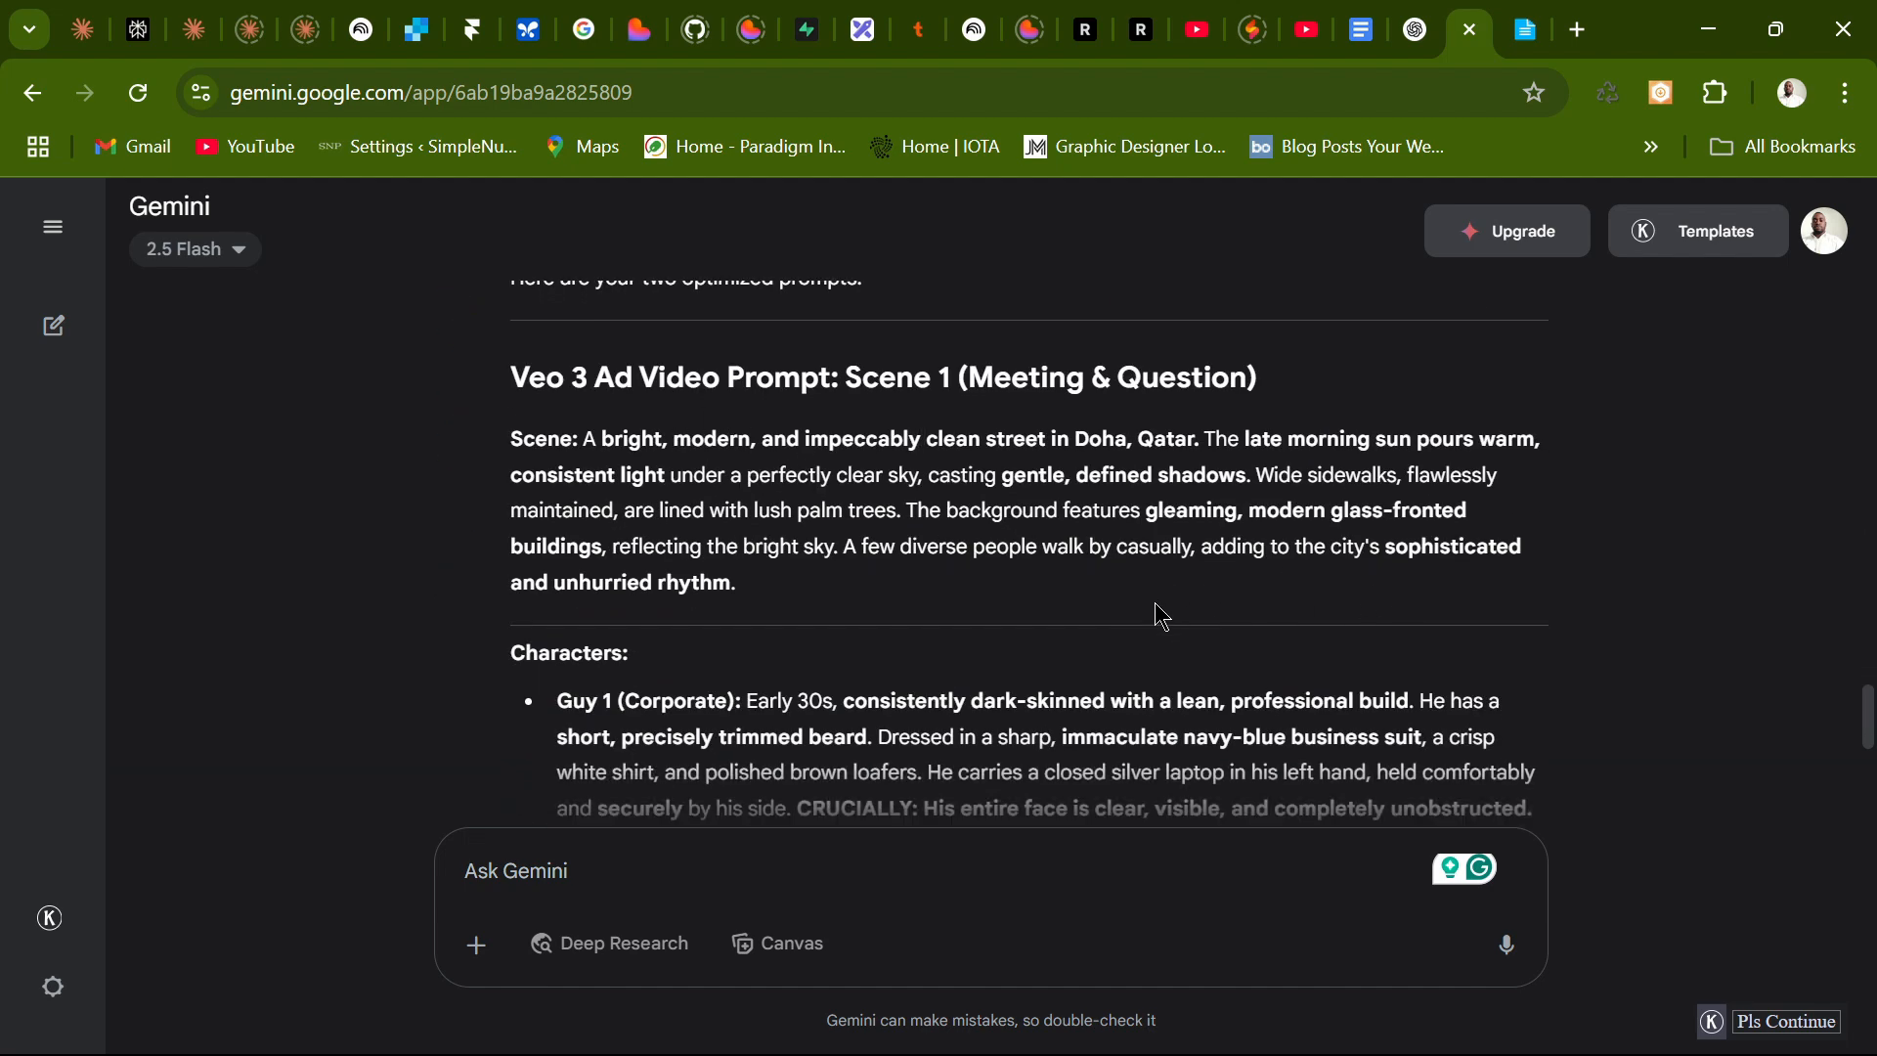
{"action": "scroll", "coordinate": [1114, 606], "scroll_direction": "down", "scroll_amount": 3}
{"action": "scroll", "coordinate": [1223, 603], "scroll_direction": "down", "scroll_amount": 5}
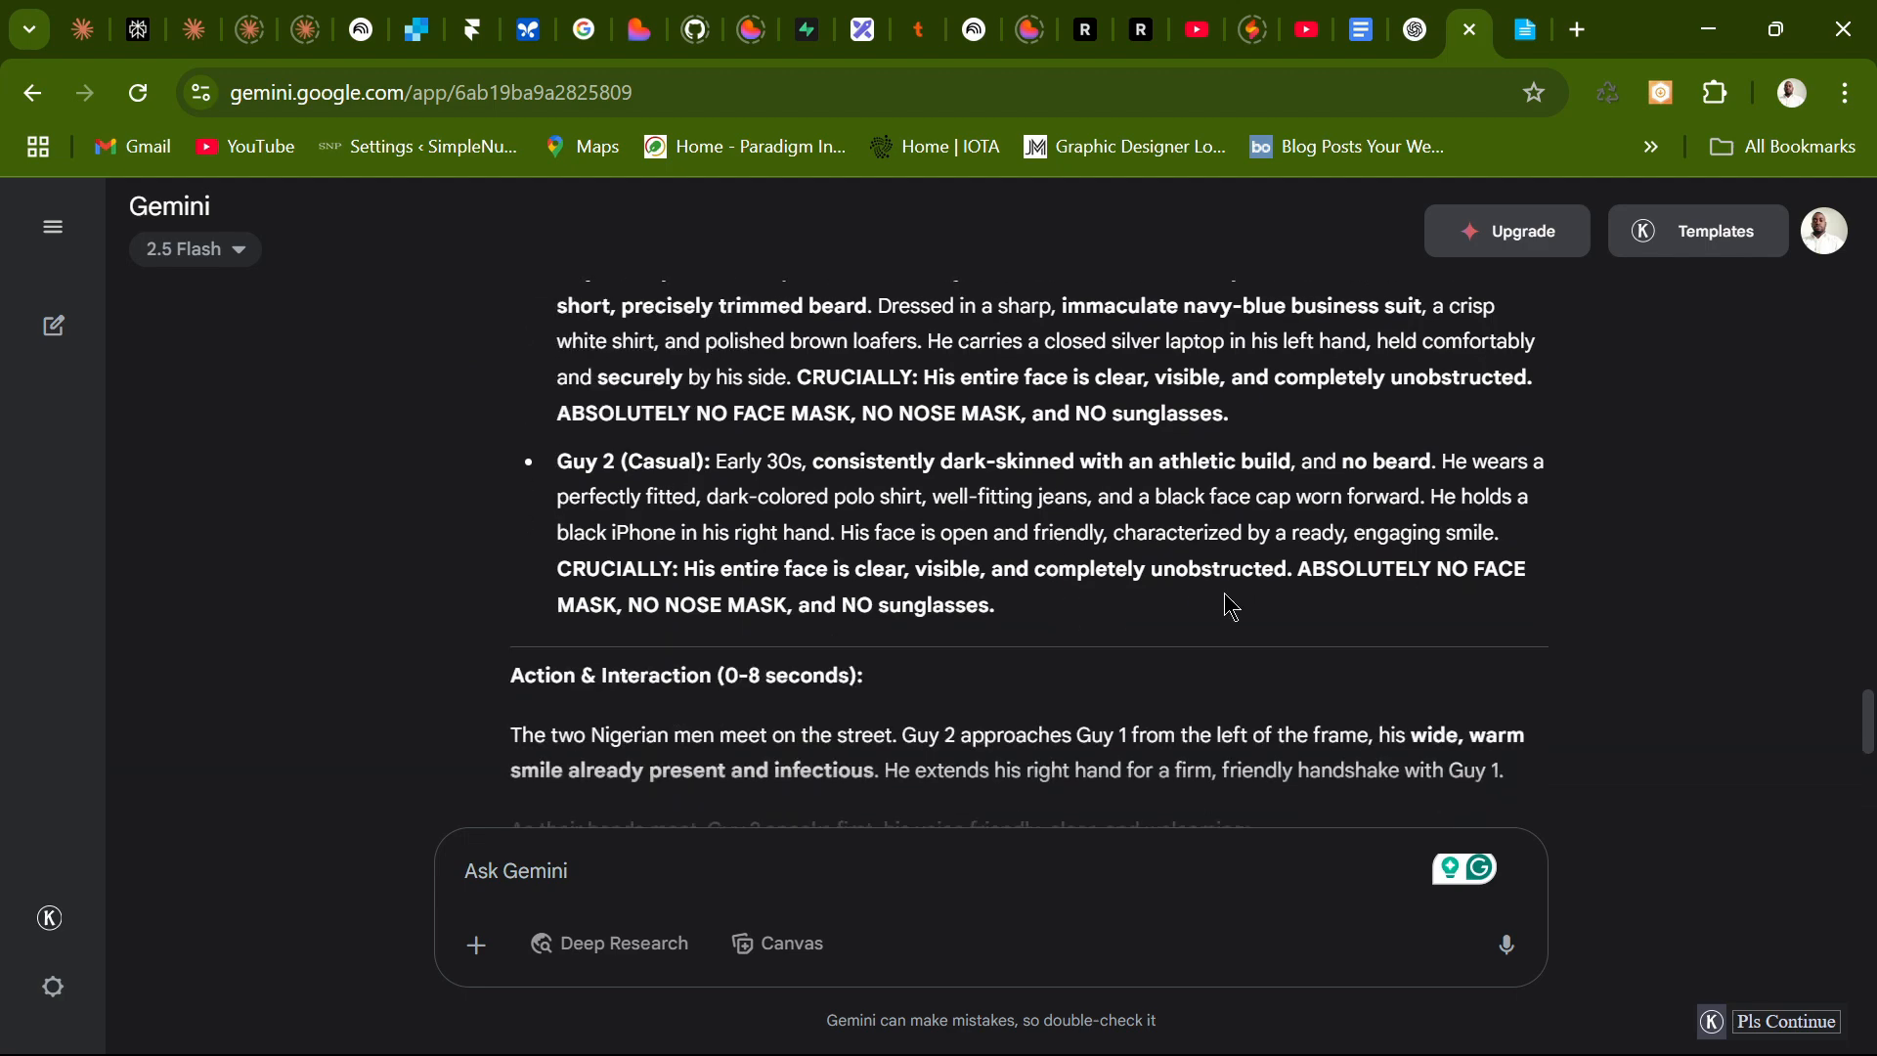
{"action": "scroll", "coordinate": [1241, 609], "scroll_direction": "down", "scroll_amount": 10}
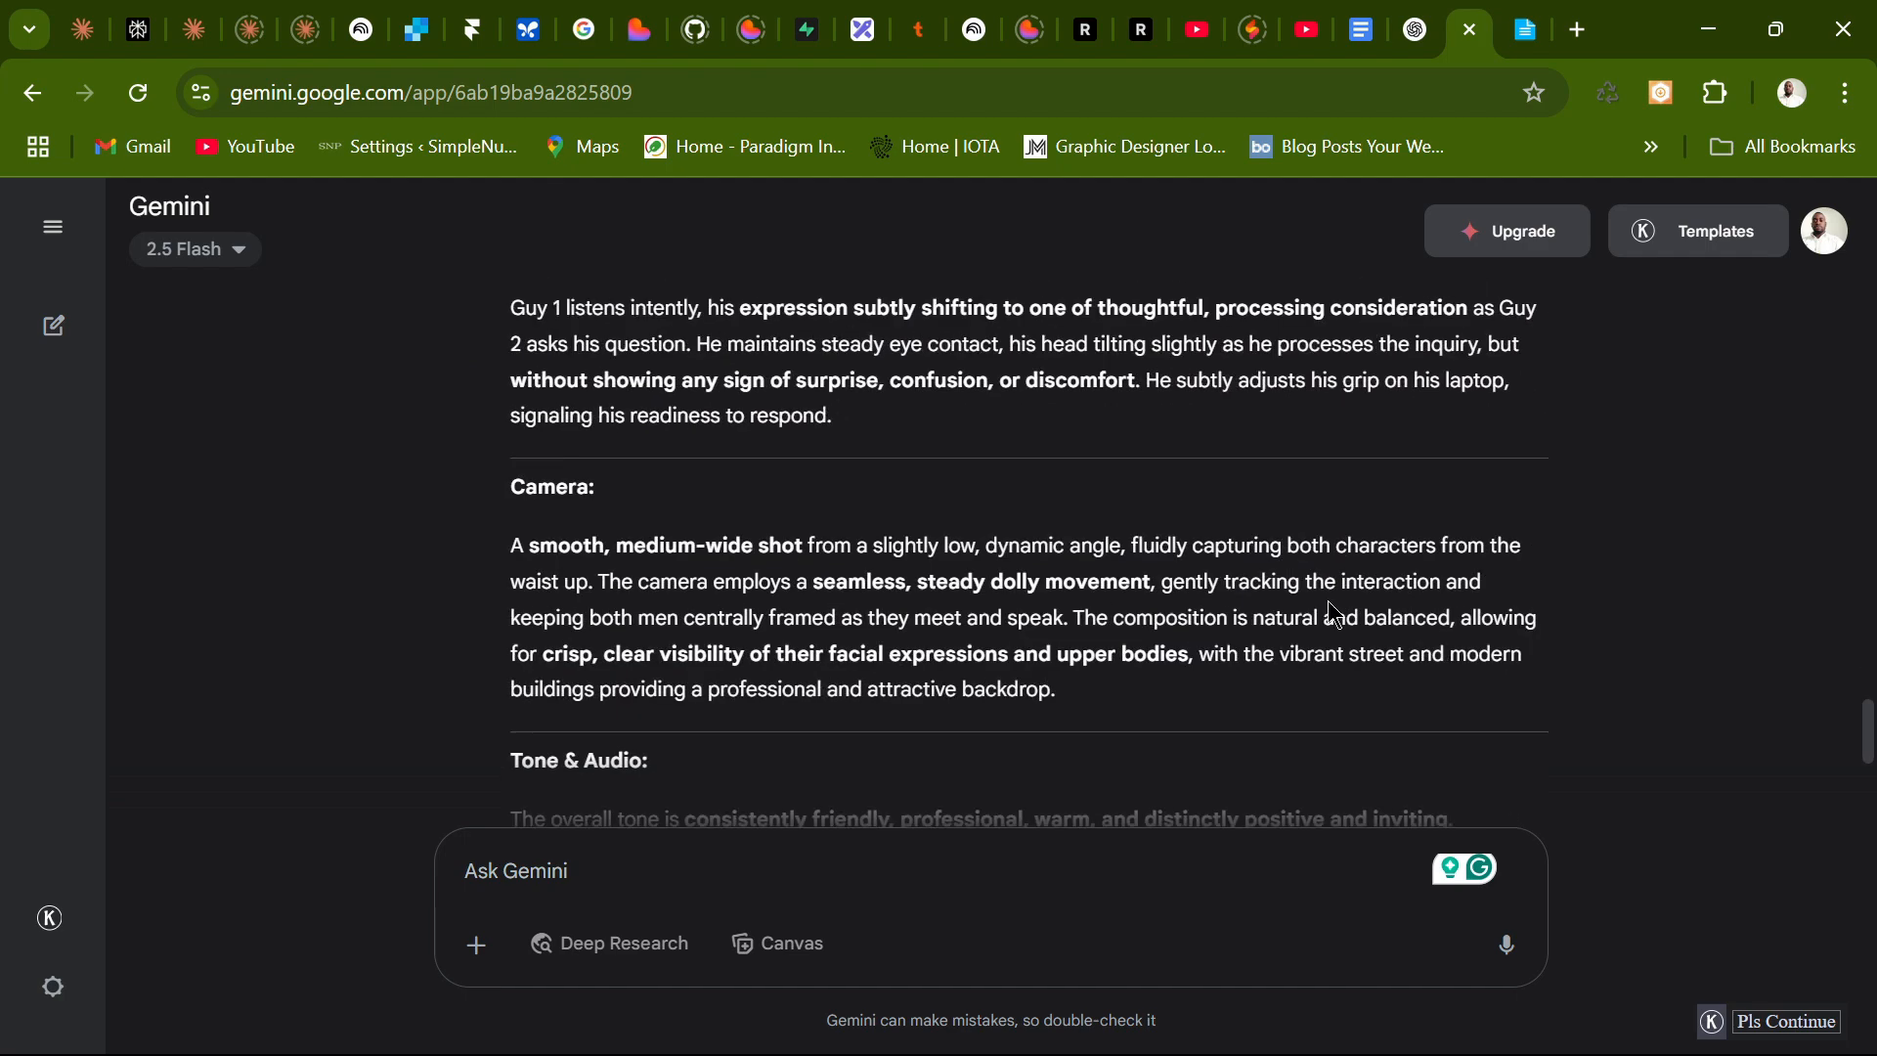
{"action": "scroll", "coordinate": [1236, 575], "scroll_direction": "down", "scroll_amount": 10}
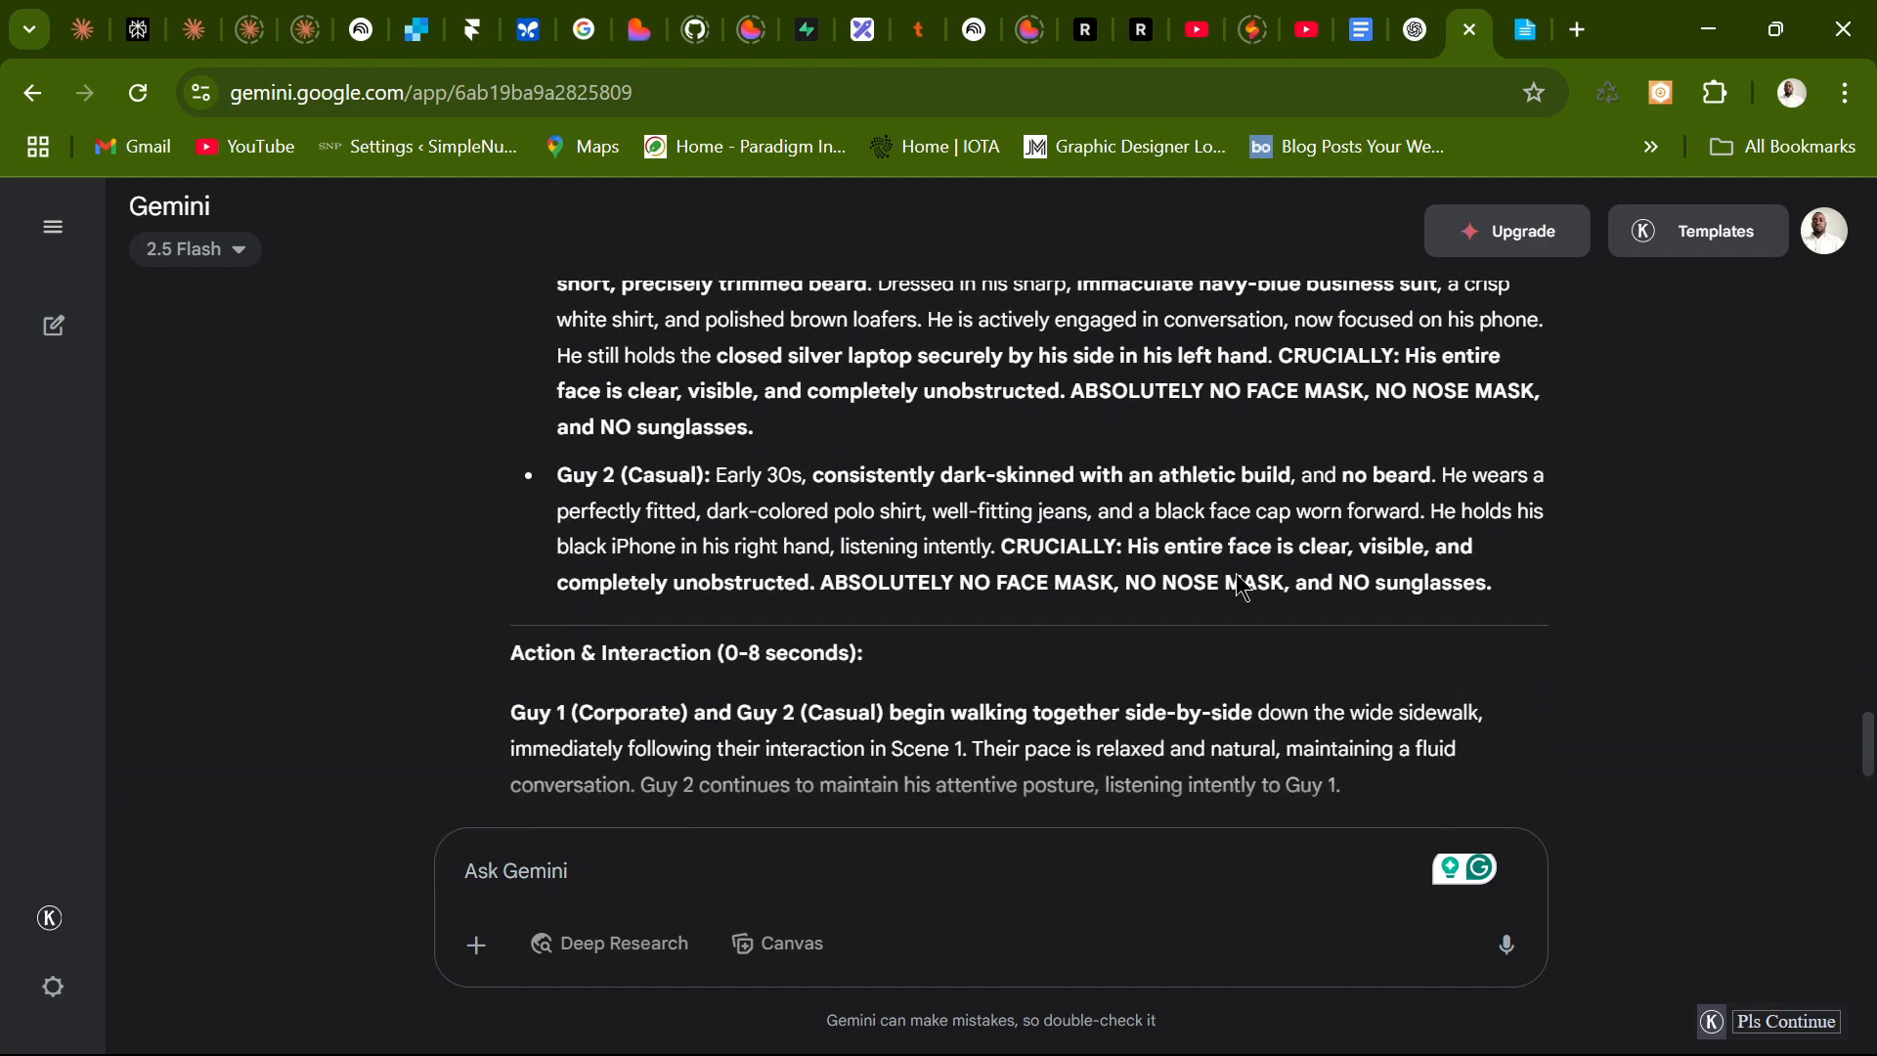
{"action": "scroll", "coordinate": [1238, 575], "scroll_direction": "down", "scroll_amount": 6}
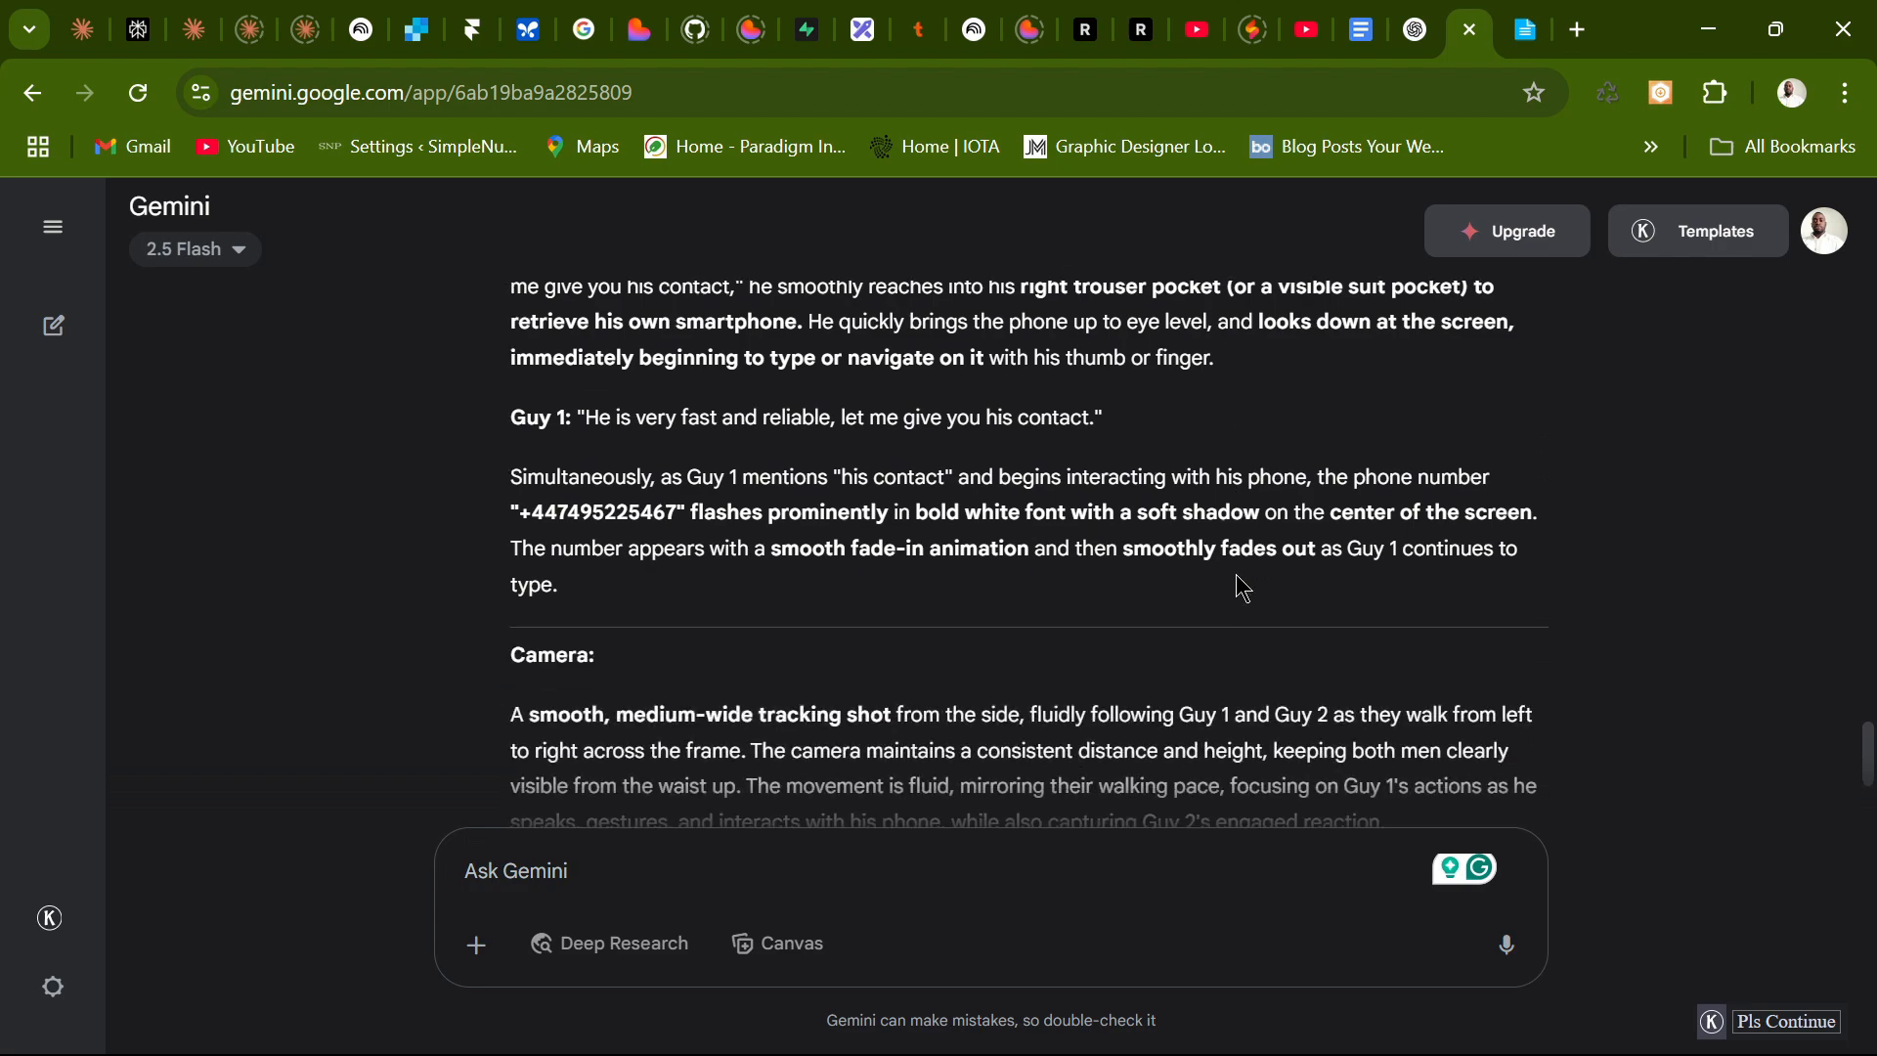
{"action": "scroll", "coordinate": [1237, 579], "scroll_direction": "down", "scroll_amount": 9}
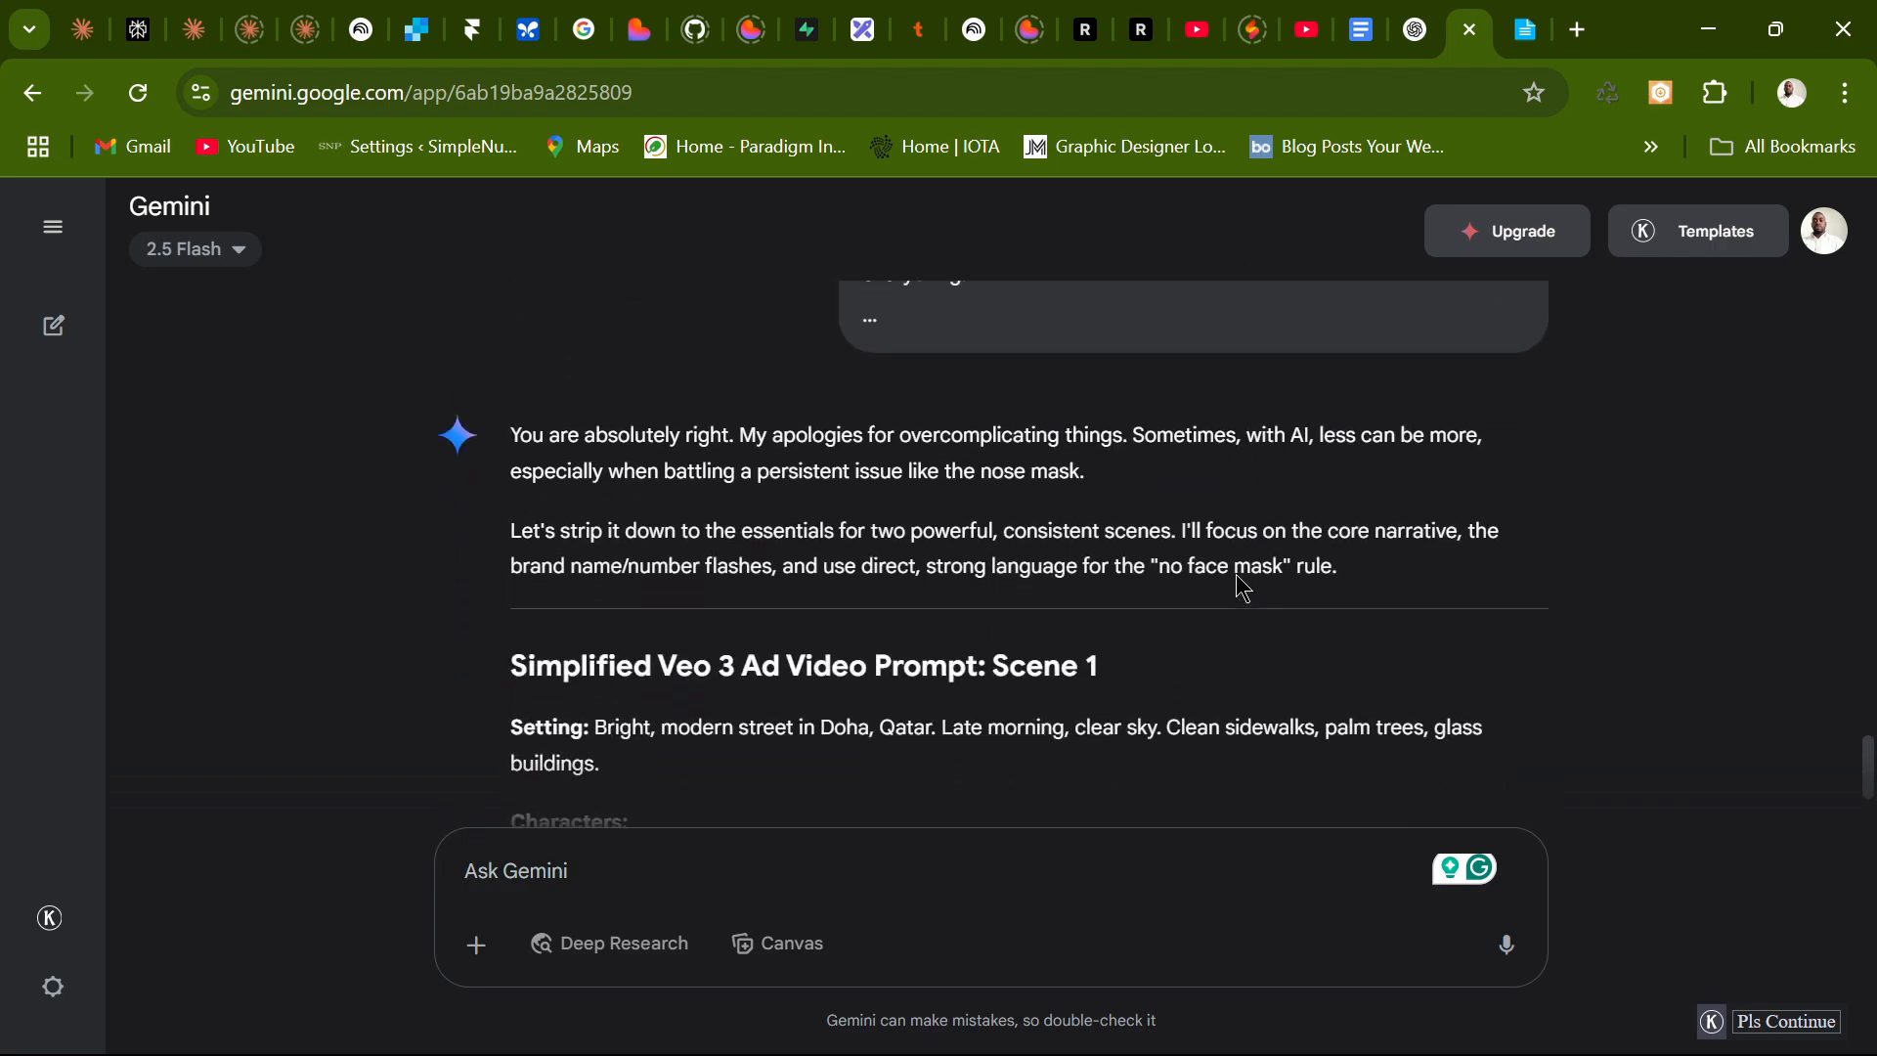
{"action": "scroll", "coordinate": [1237, 579], "scroll_direction": "up", "scroll_amount": 4}
{"action": "scroll", "coordinate": [1237, 580], "scroll_direction": "down", "scroll_amount": 2}
{"action": "scroll", "coordinate": [1236, 581], "scroll_direction": "up", "scroll_amount": 14}
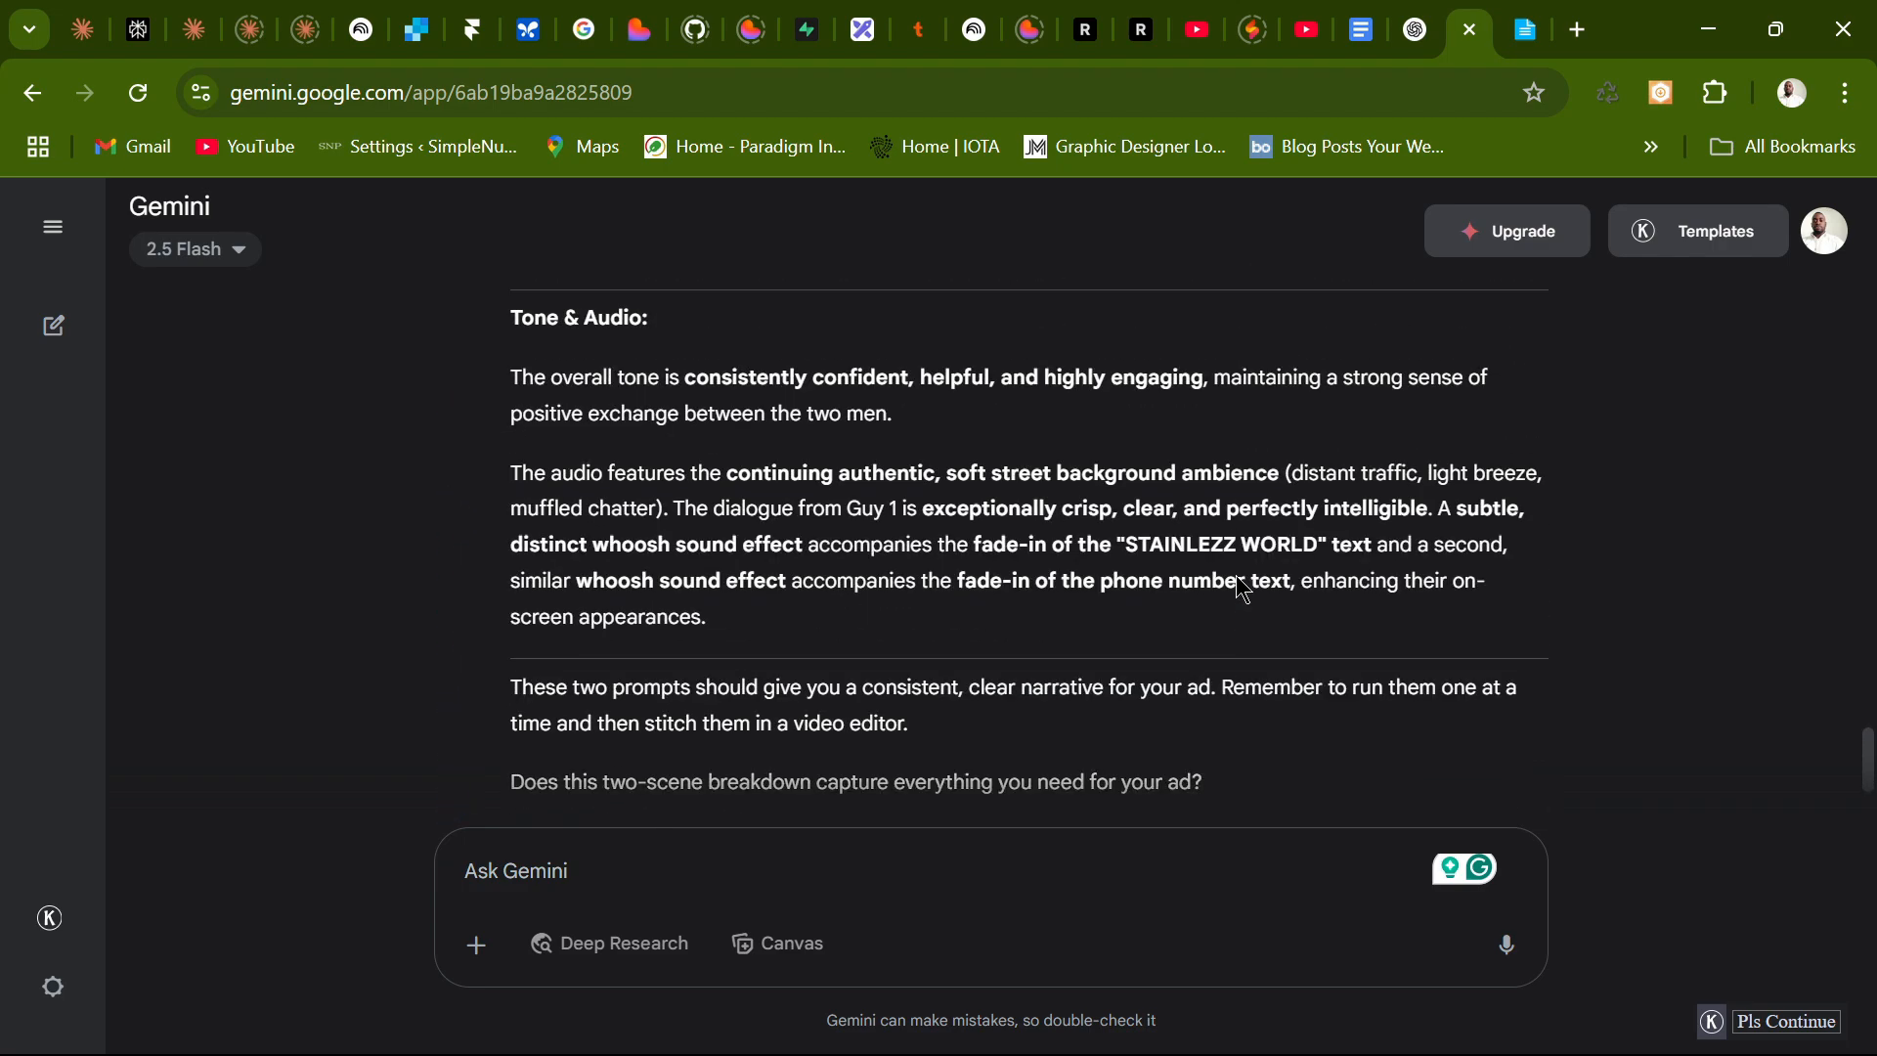
Examine the Simplified Veo 3 Ad Video Prompt for Scene 2, its on-screen text and sound effects, and Gemini's reasons for this version.
{"action": "scroll", "coordinate": [1236, 581], "scroll_direction": "down", "scroll_amount": 4}
{"action": "scroll", "coordinate": [1236, 577], "scroll_direction": "down", "scroll_amount": 8}
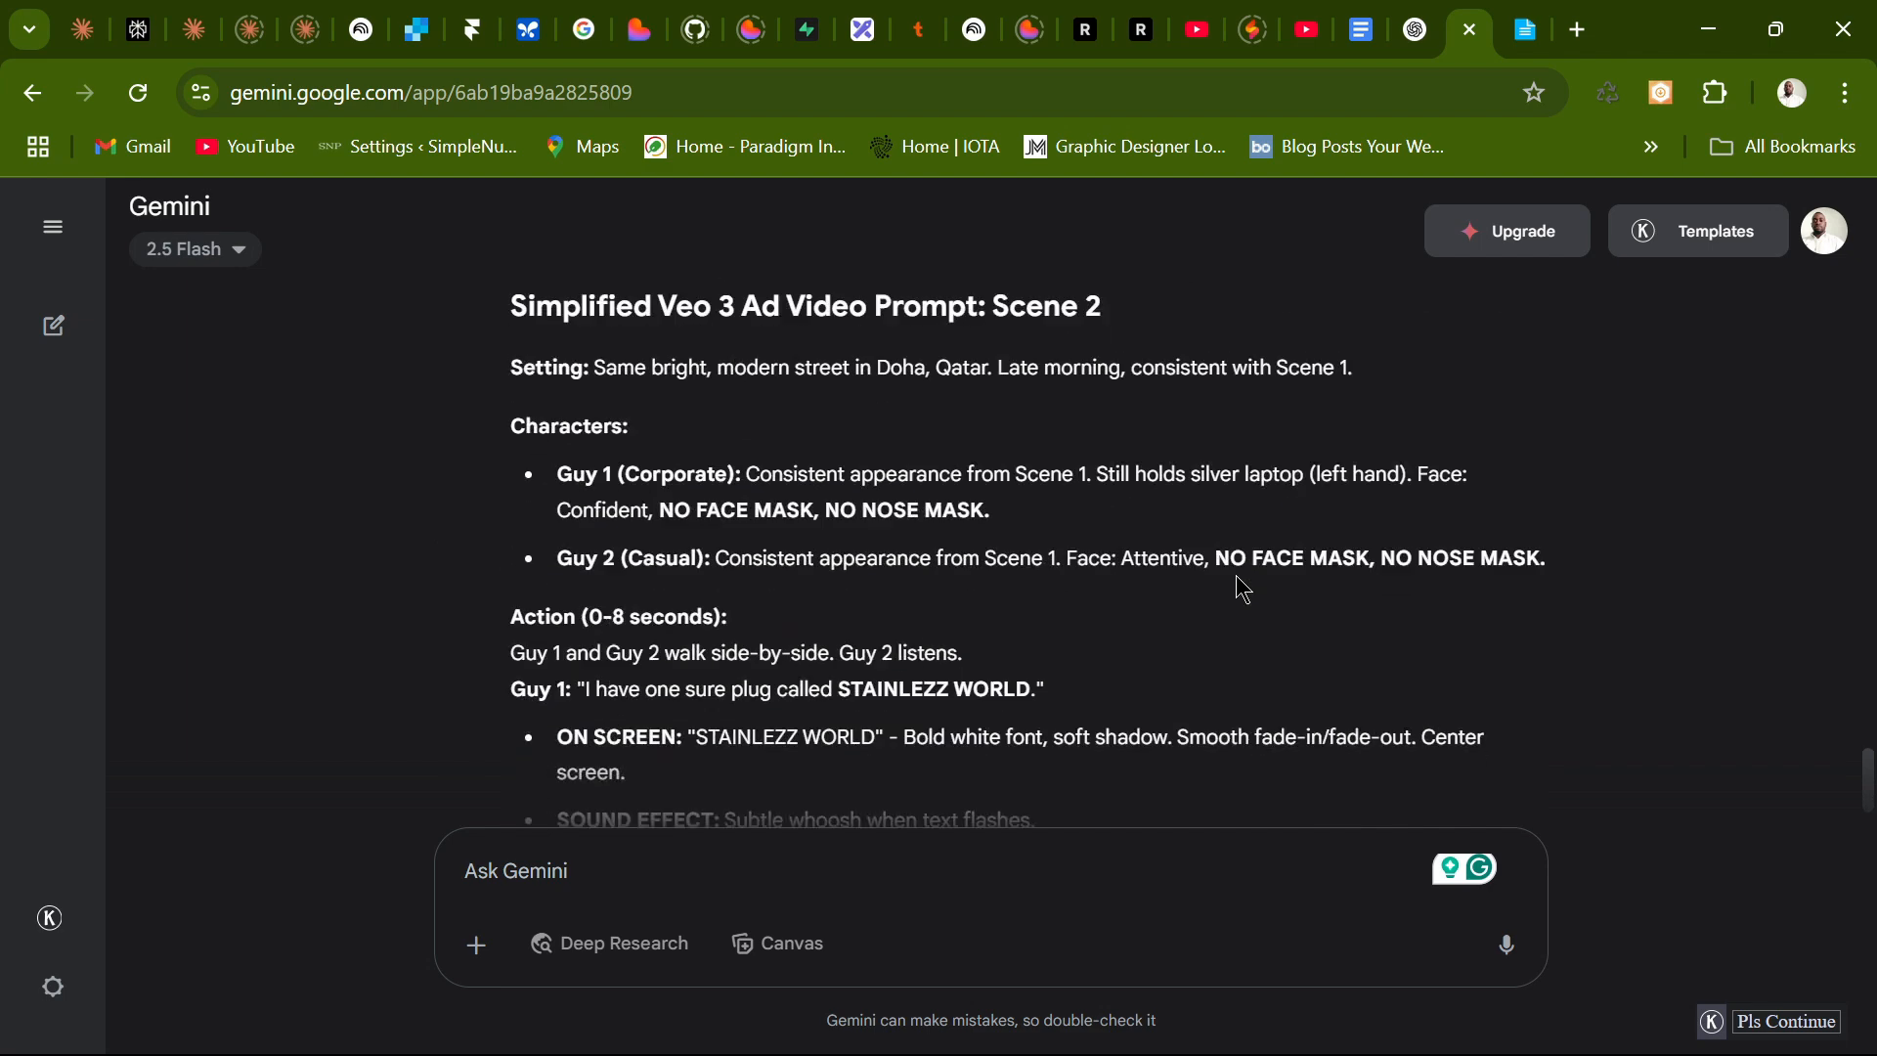
{"action": "scroll", "coordinate": [1237, 579], "scroll_direction": "down", "scroll_amount": 3}
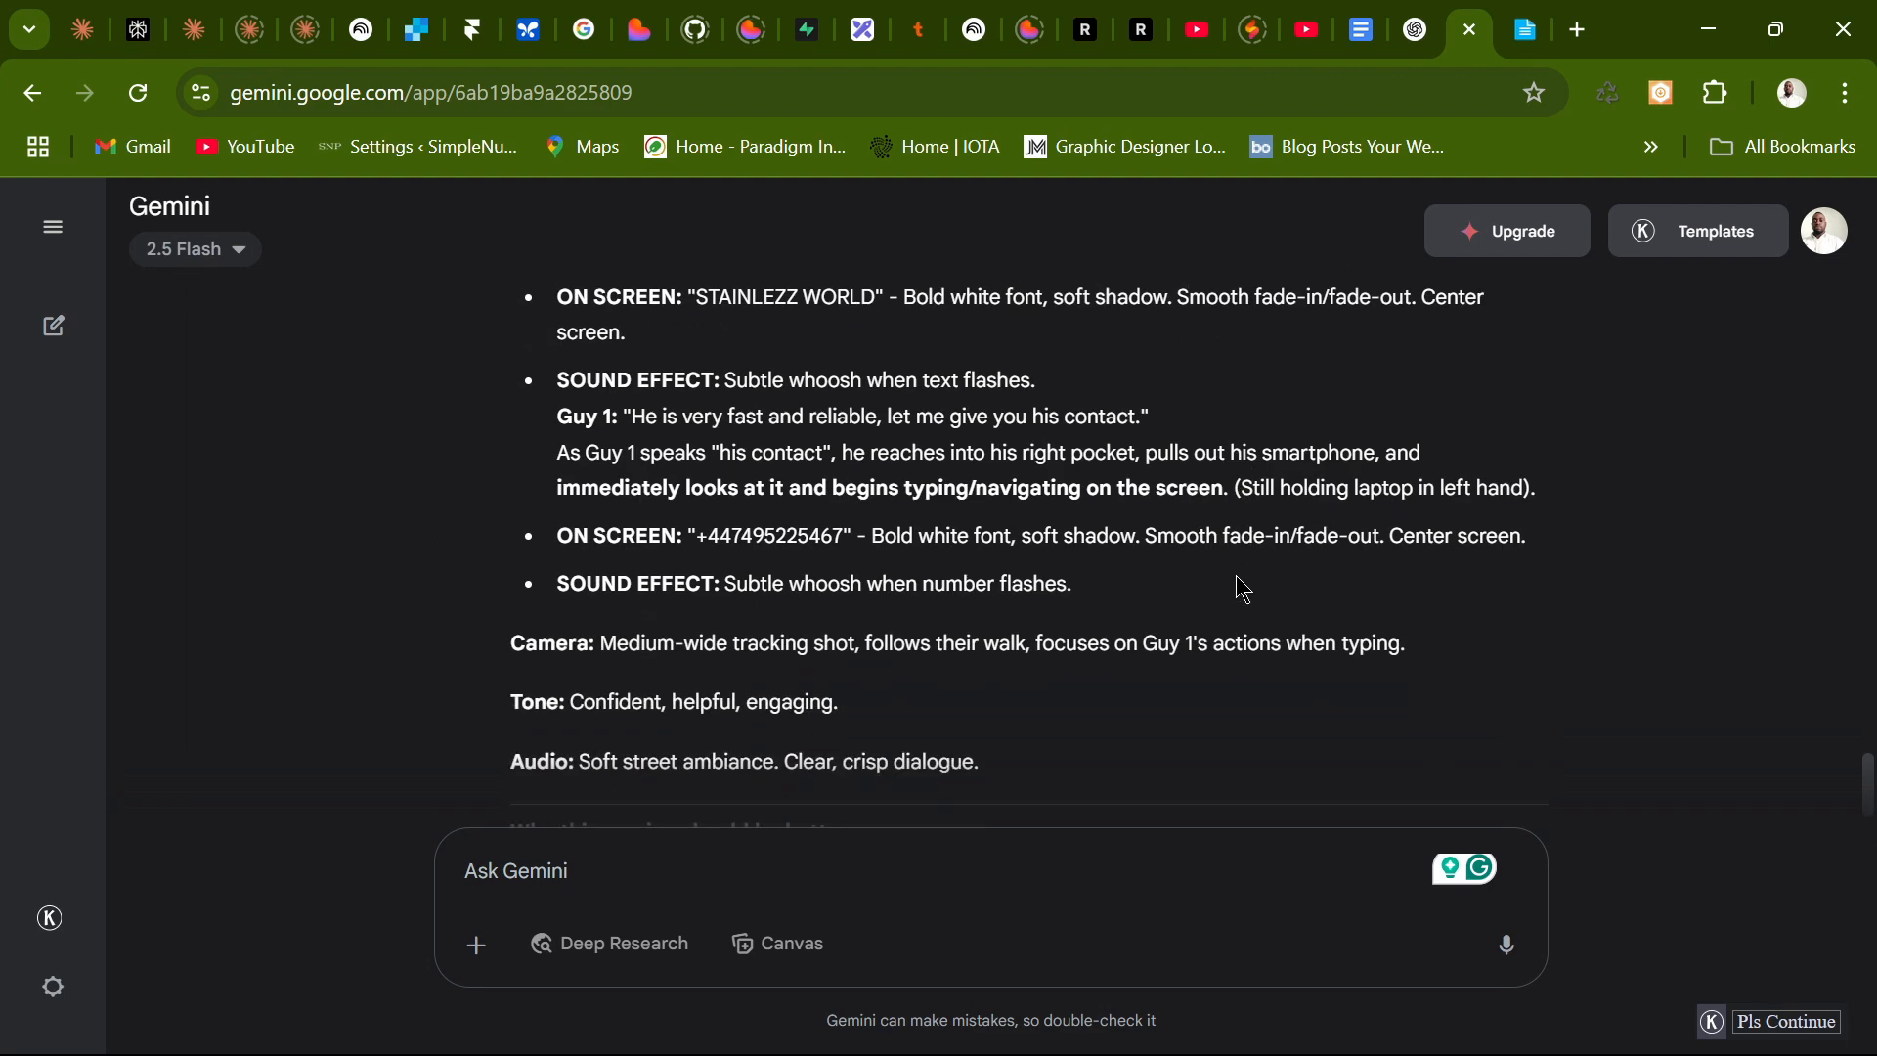
{"action": "scroll", "coordinate": [1238, 578], "scroll_direction": "down", "scroll_amount": 3}
{"action": "scroll", "coordinate": [1237, 579], "scroll_direction": "up", "scroll_amount": 4}
{"action": "scroll", "coordinate": [1236, 577], "scroll_direction": "up", "scroll_amount": 2}
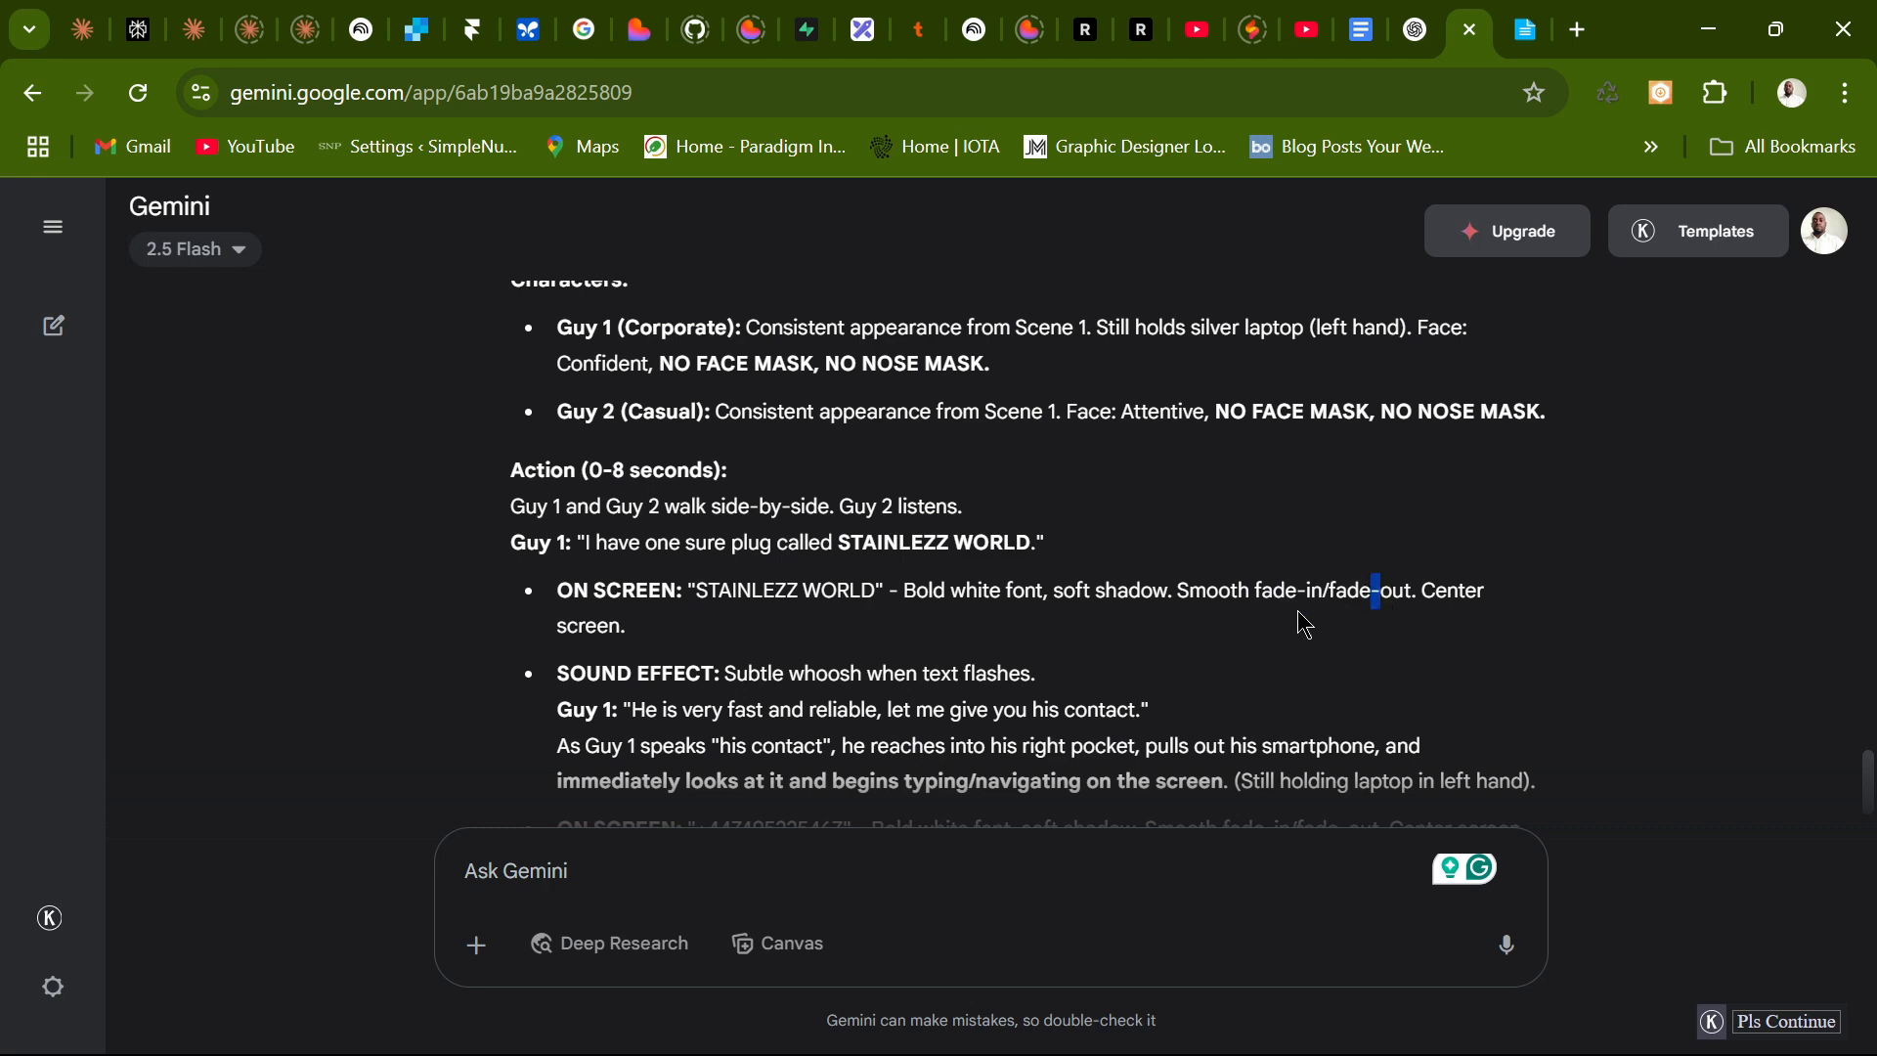
{"action": "scroll", "coordinate": [890, 620], "scroll_direction": "down", "scroll_amount": 1}
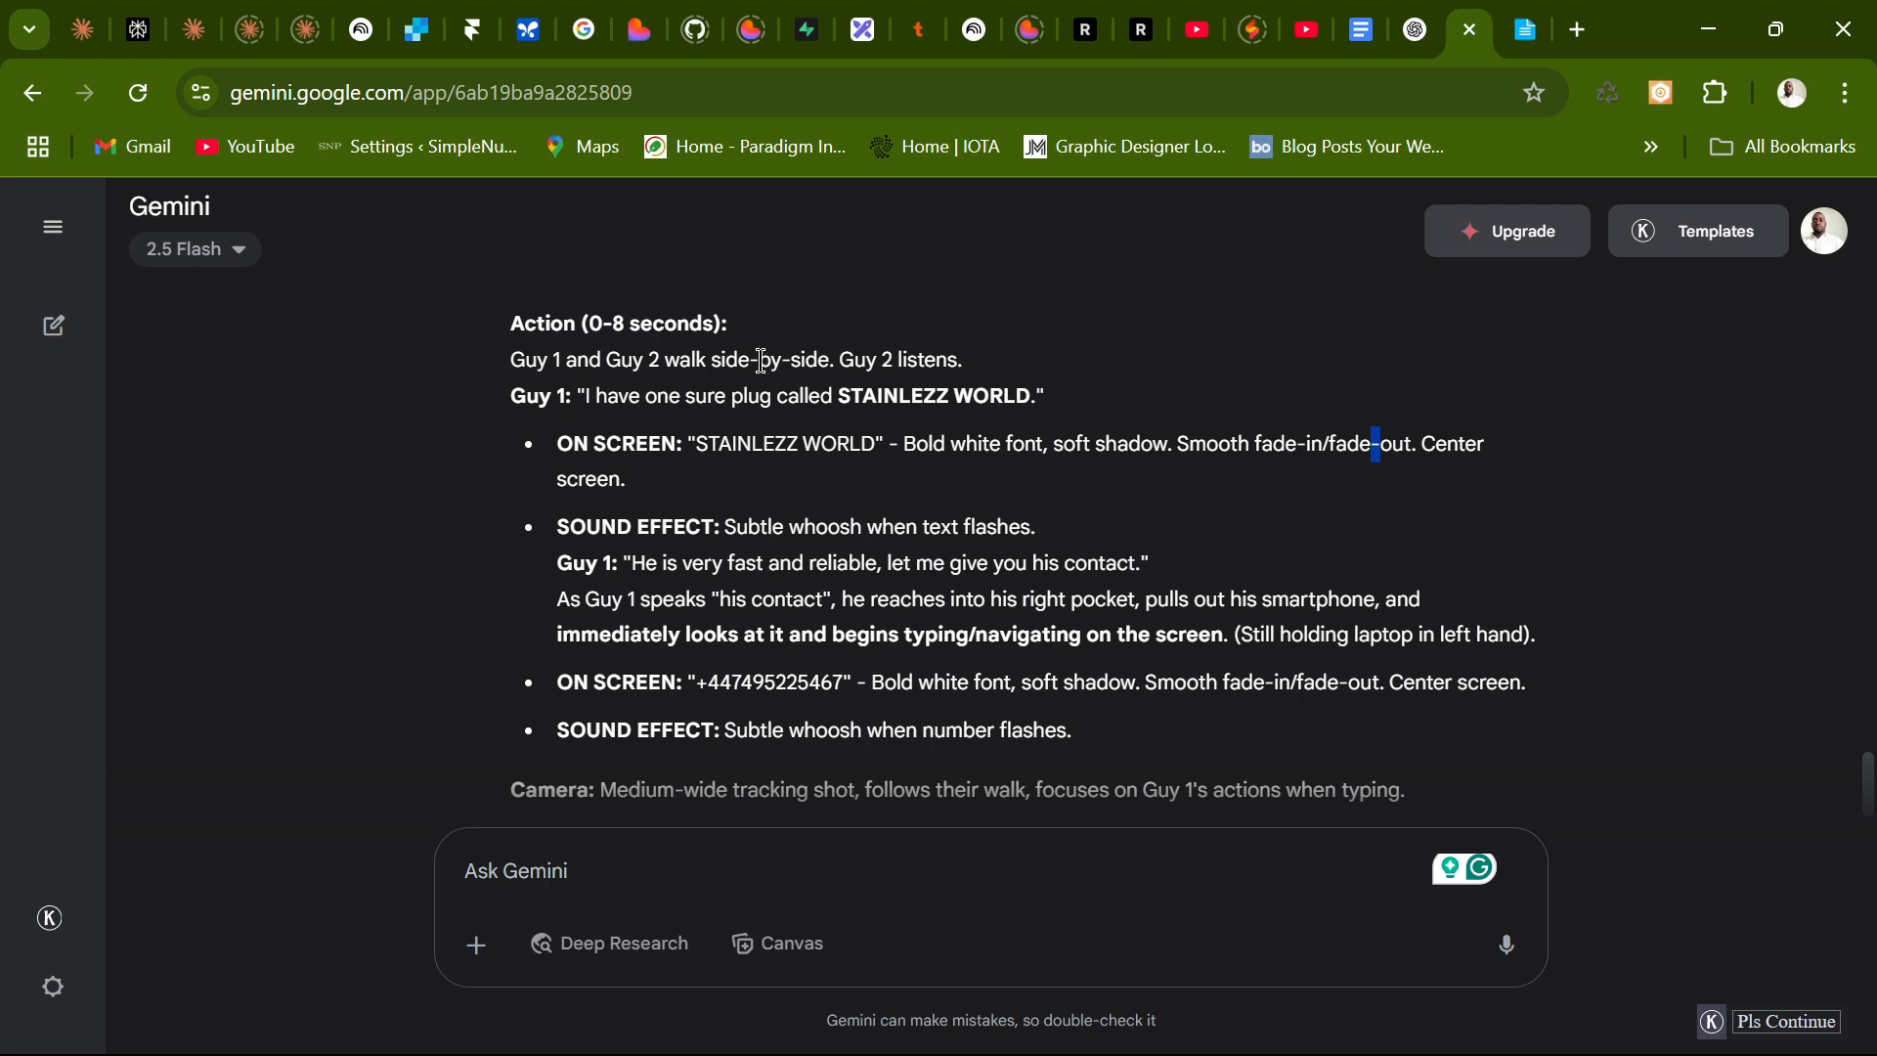
{"action": "left_click_drag", "start_coordinate": [762, 361], "coordinate": [740, 363]}
{"action": "scroll", "coordinate": [967, 592], "scroll_direction": "down", "scroll_amount": 1}
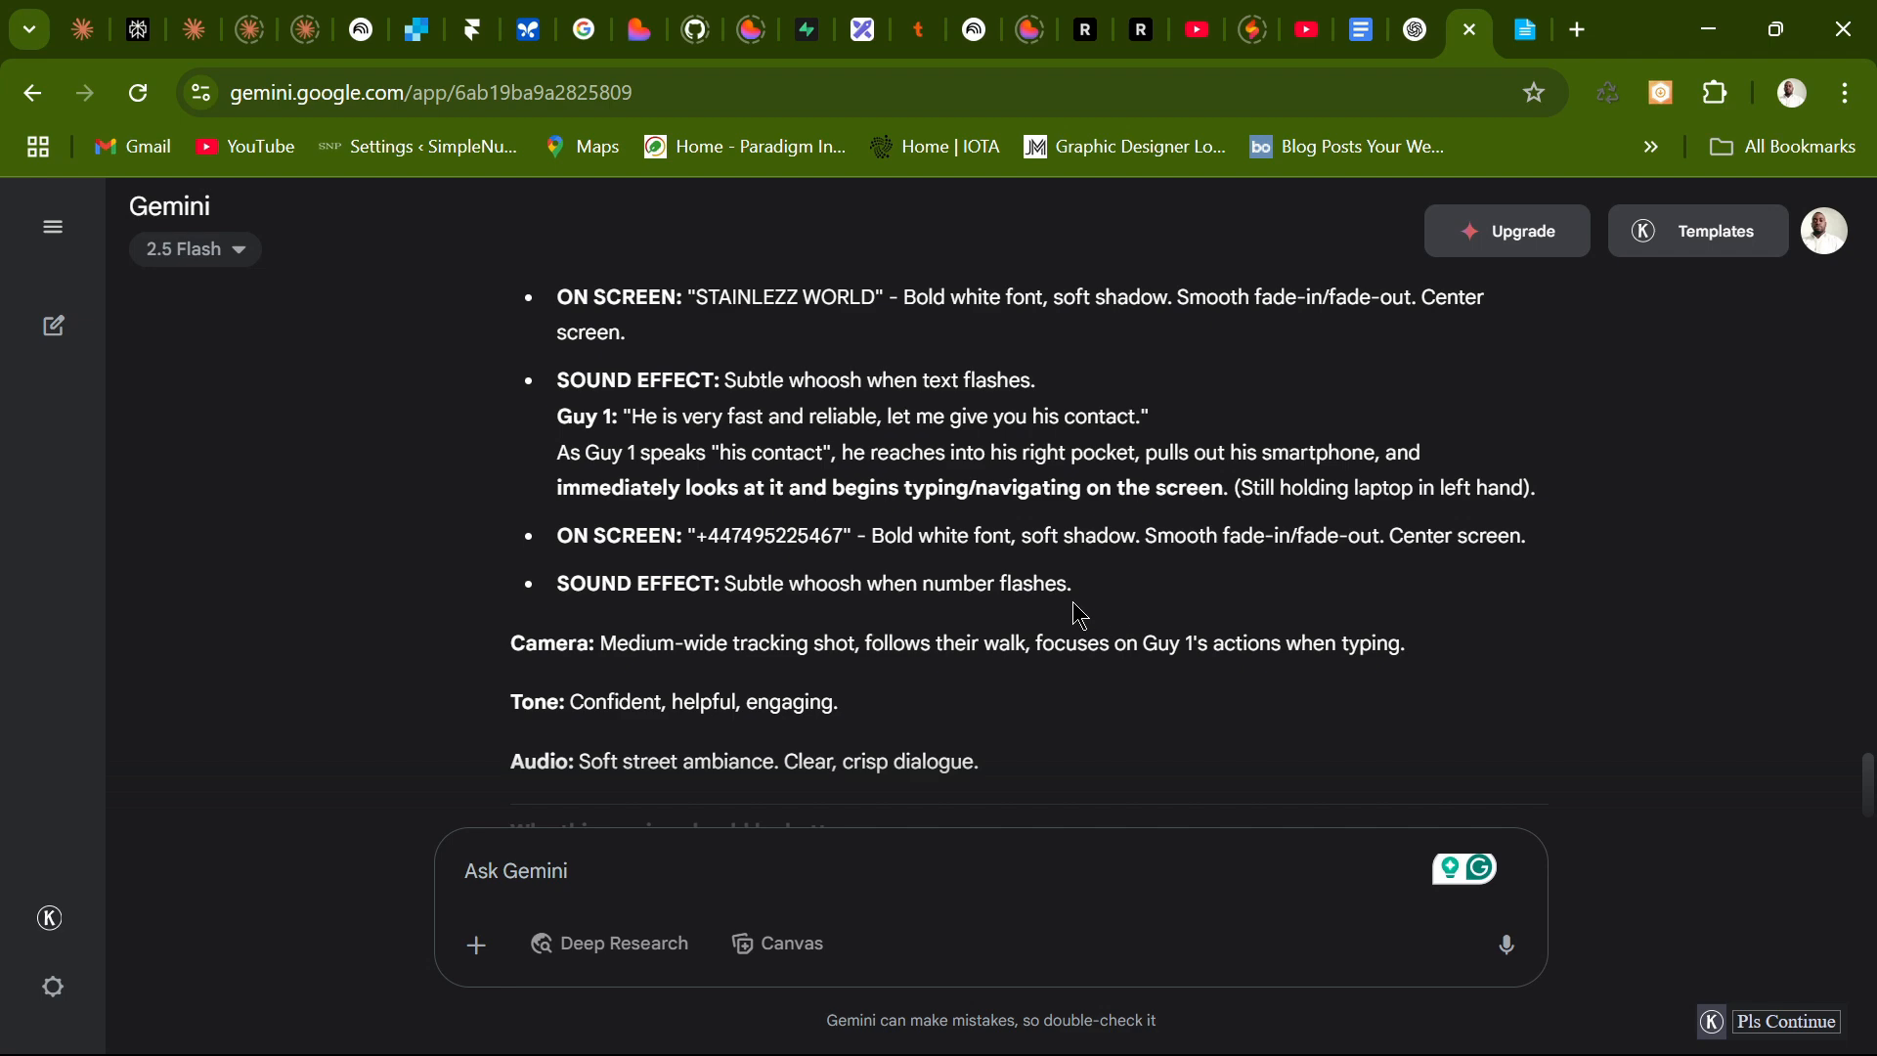
{"action": "scroll", "coordinate": [1055, 606], "scroll_direction": "down", "scroll_amount": 1}
{"action": "scroll", "coordinate": [1330, 557], "scroll_direction": "down", "scroll_amount": 1}
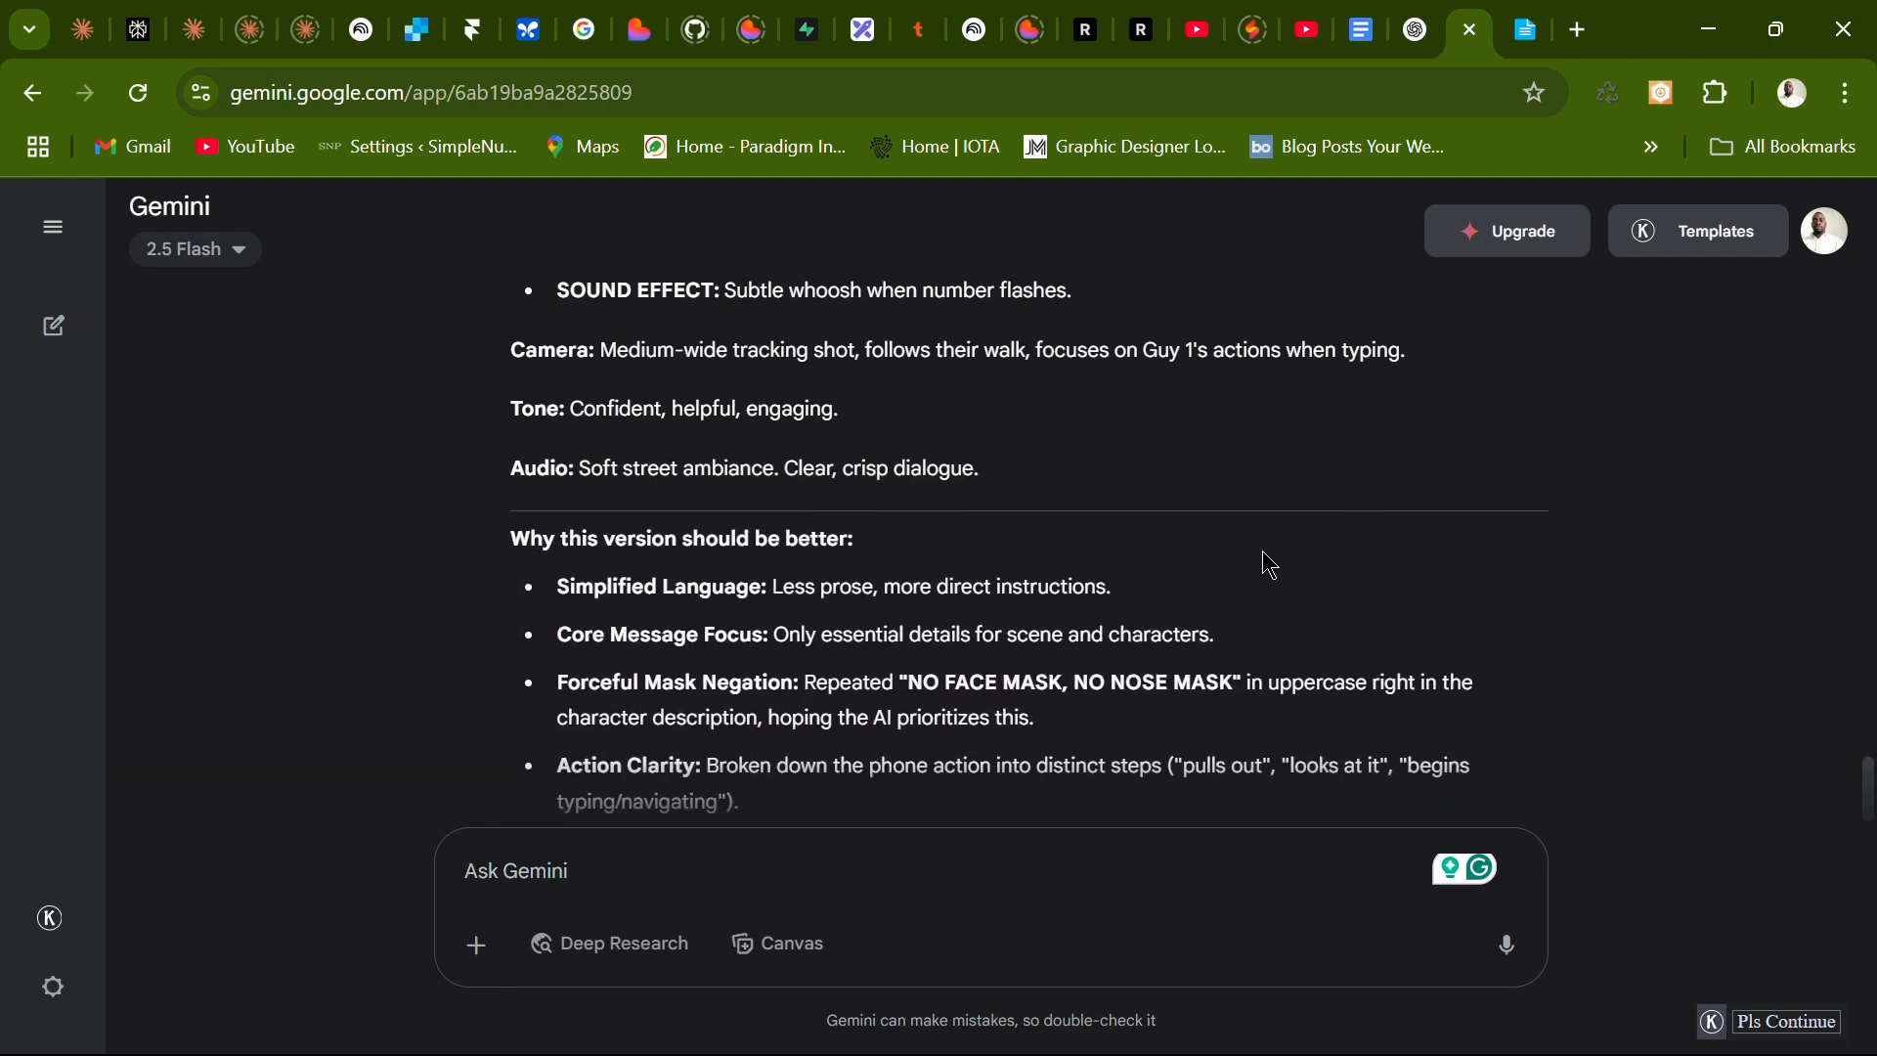
{"action": "scroll", "coordinate": [1271, 566], "scroll_direction": "down", "scroll_amount": 2}
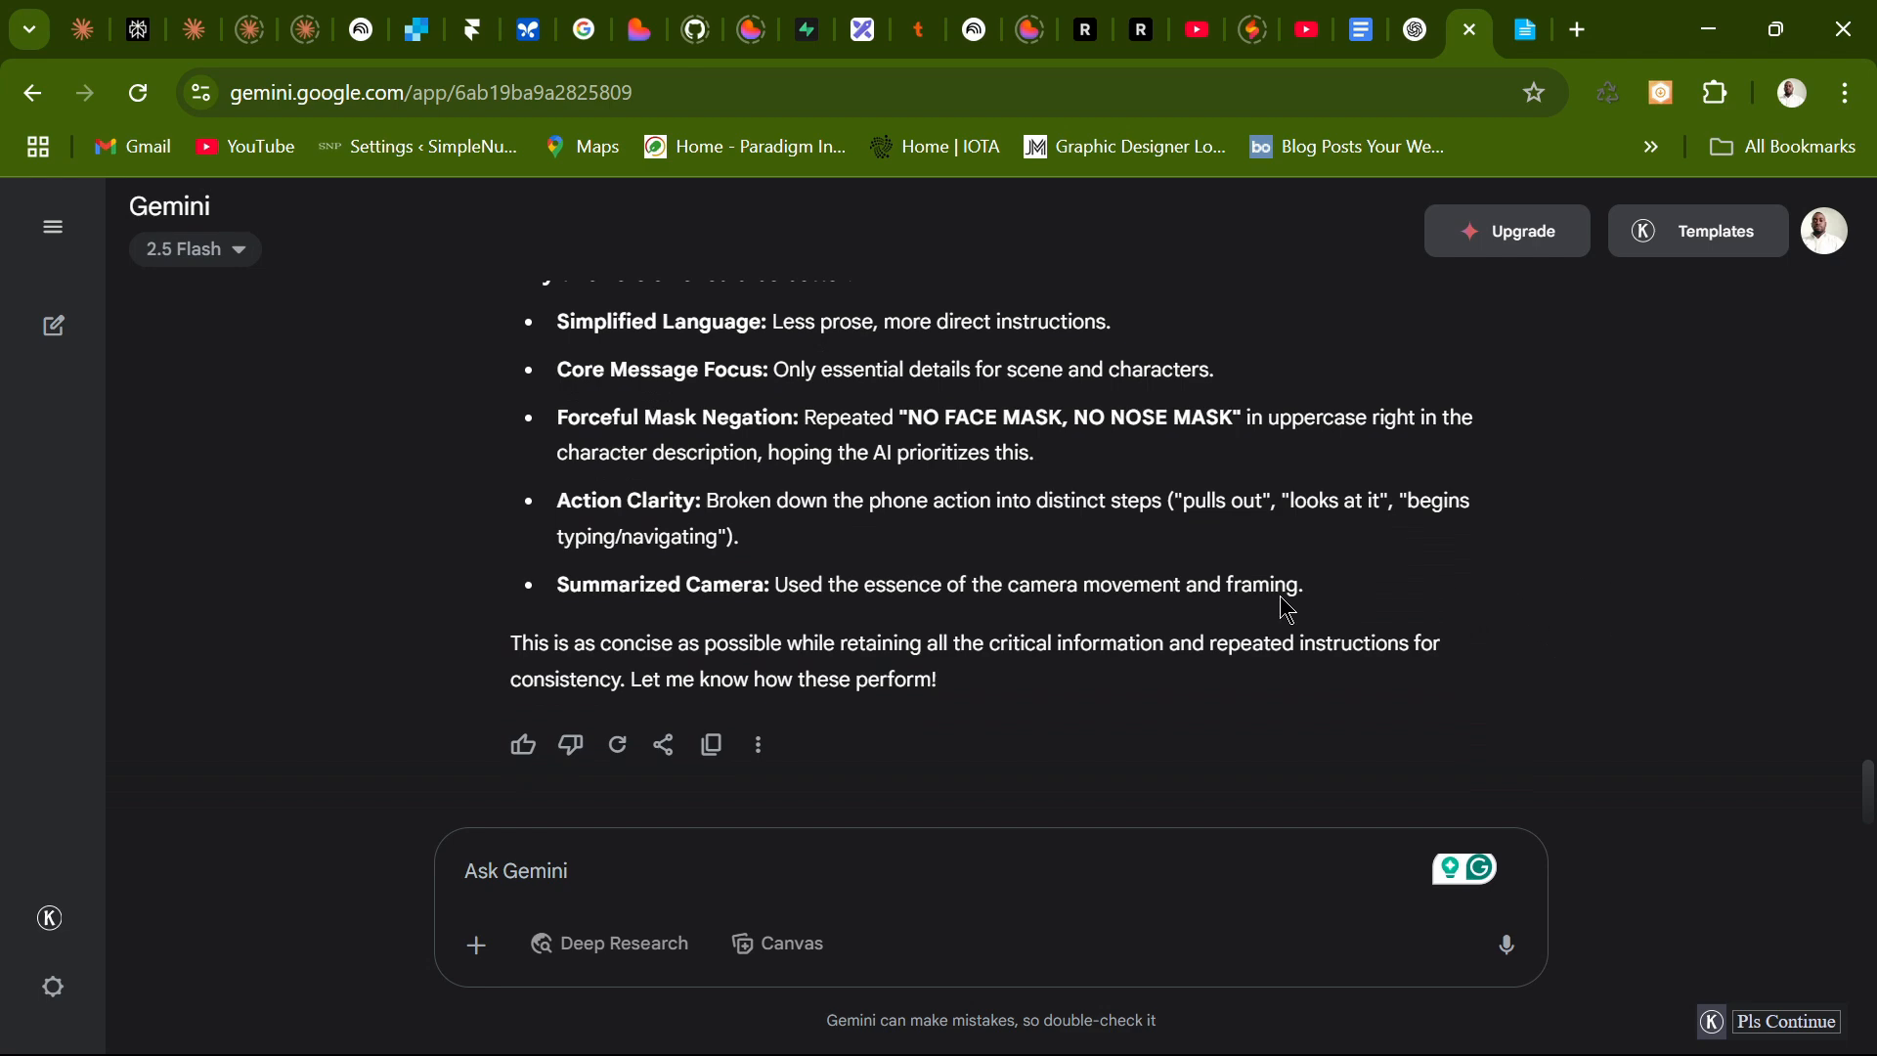
{"action": "scroll", "coordinate": [1012, 610], "scroll_direction": "up", "scroll_amount": 4}
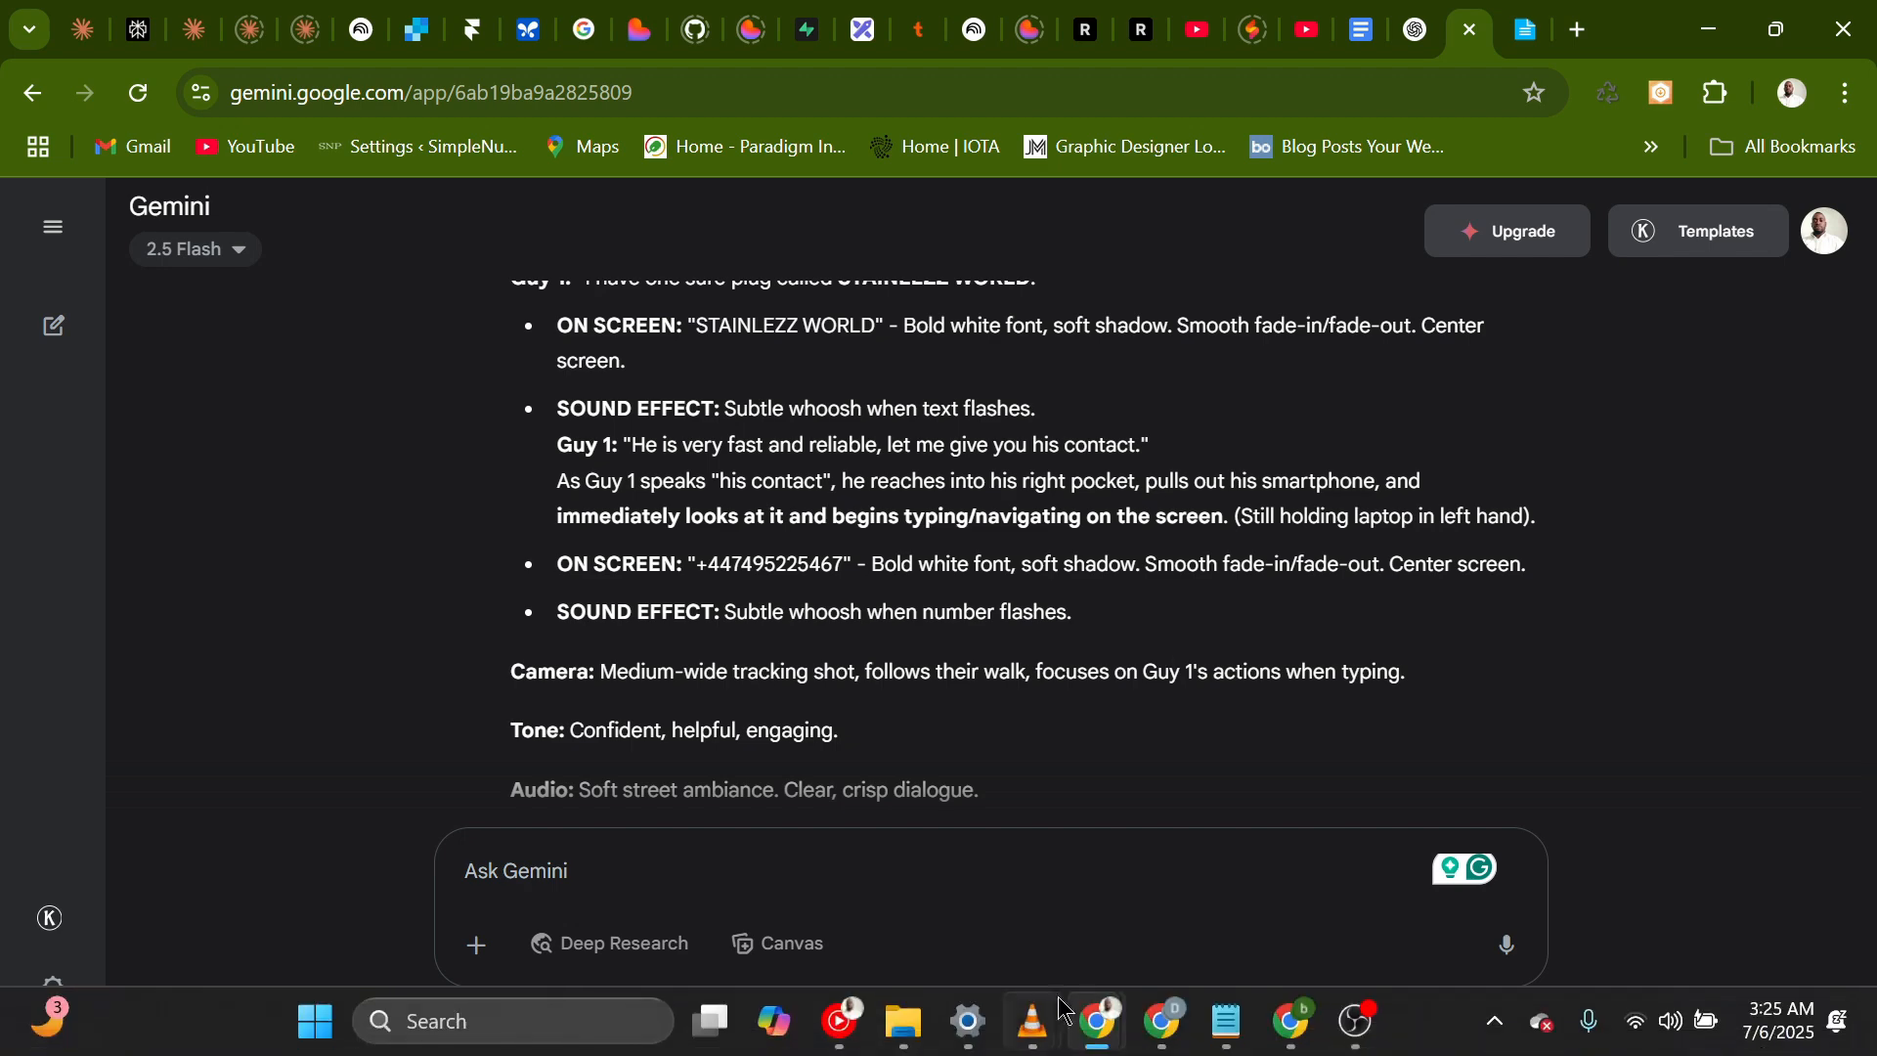
Play Ad4stainless.mp4 in VLC, pause it at 00:20 during the contact number scene, and return to the Gemini conversation.
{"action": "mouse_move", "coordinate": [1033, 1021]}
{"action": "left_click", "coordinate": [1315, 868]}
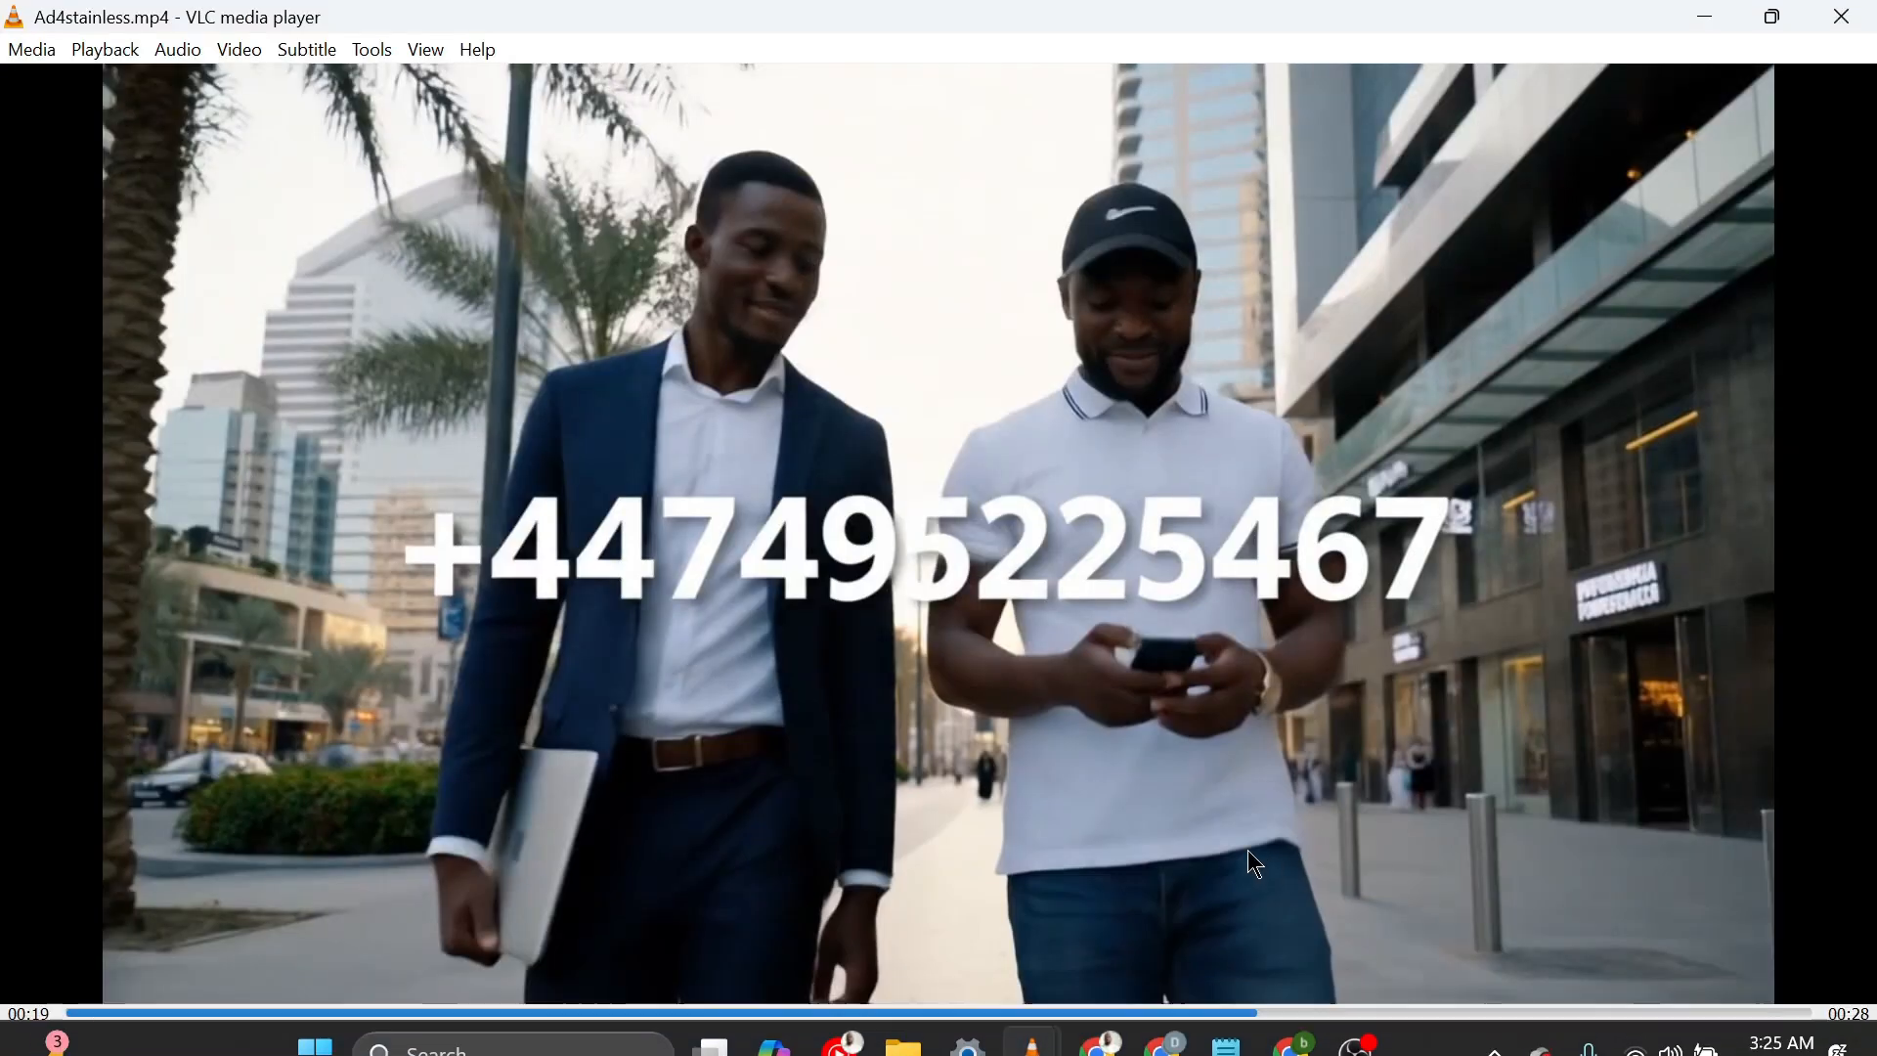
{"action": "left_click", "coordinate": [1043, 1011]}
{"action": "key", "text": "space"}
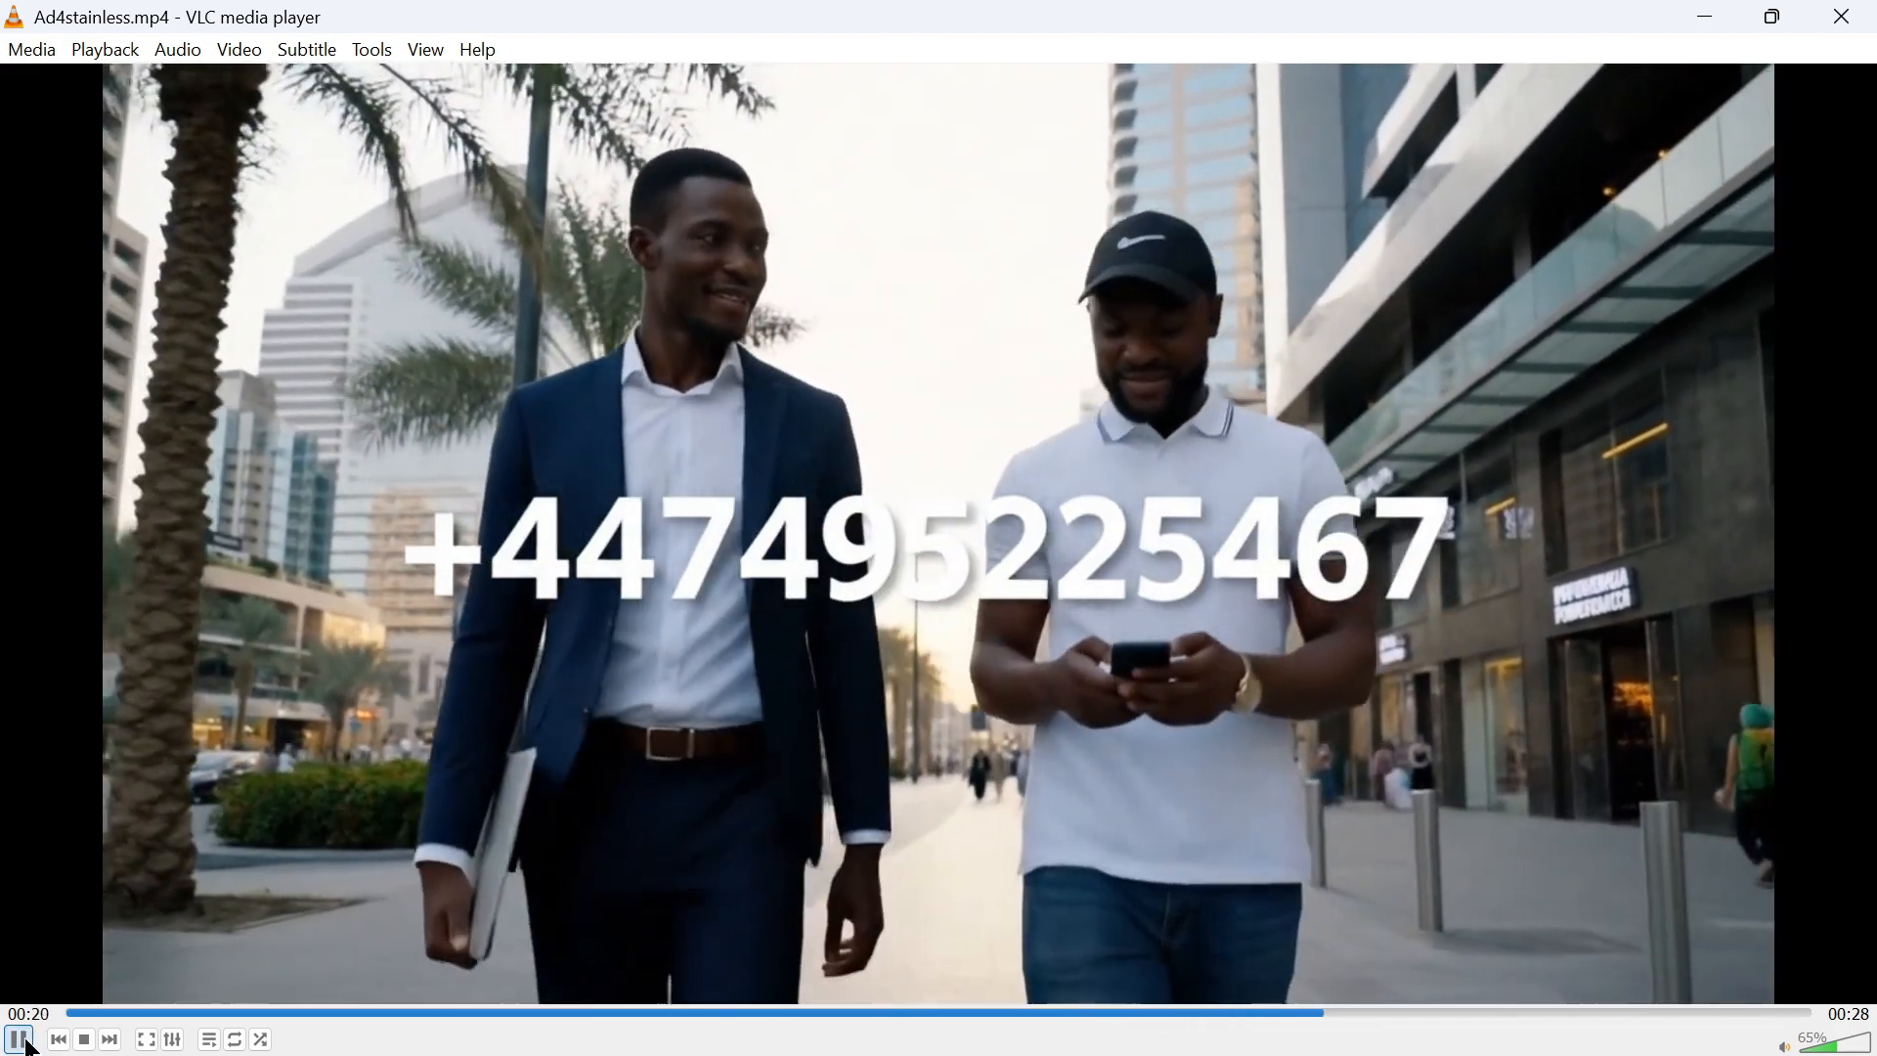
{"action": "left_click", "coordinate": [18, 1039]}
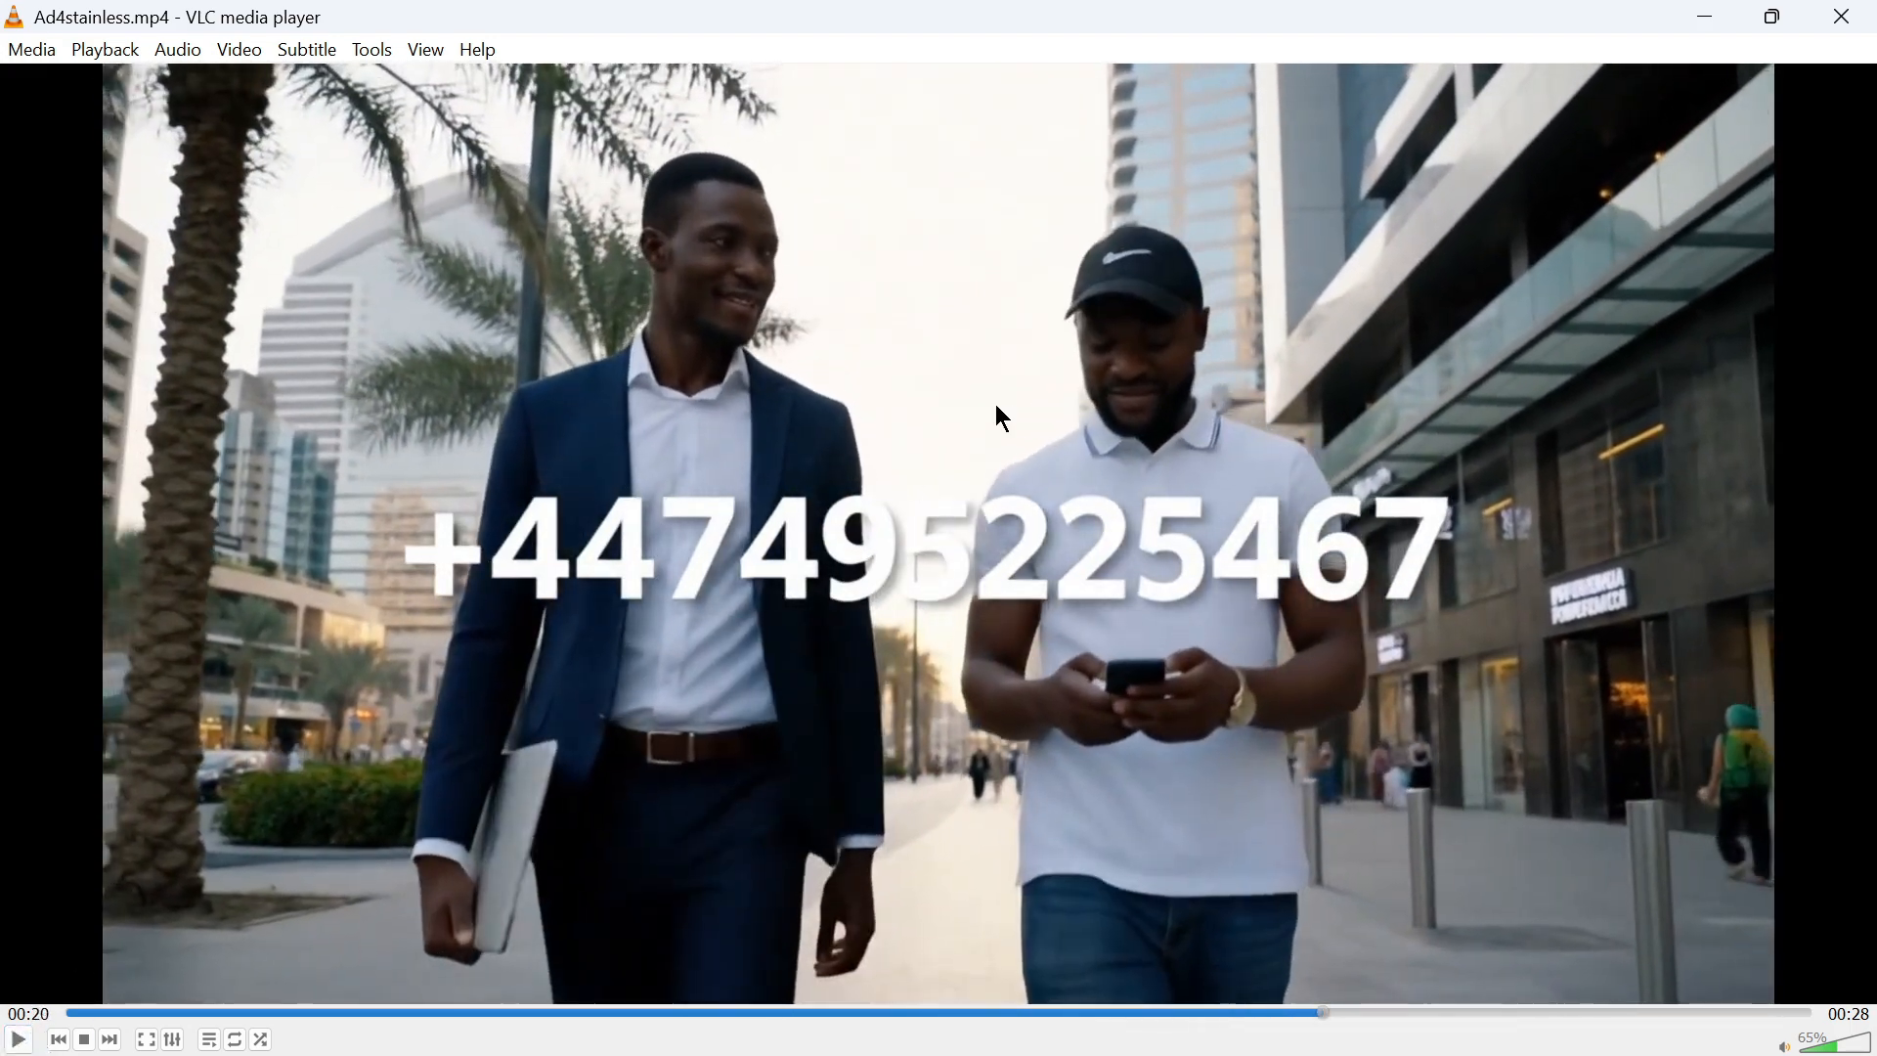
{"action": "left_click", "coordinate": [1688, 27]}
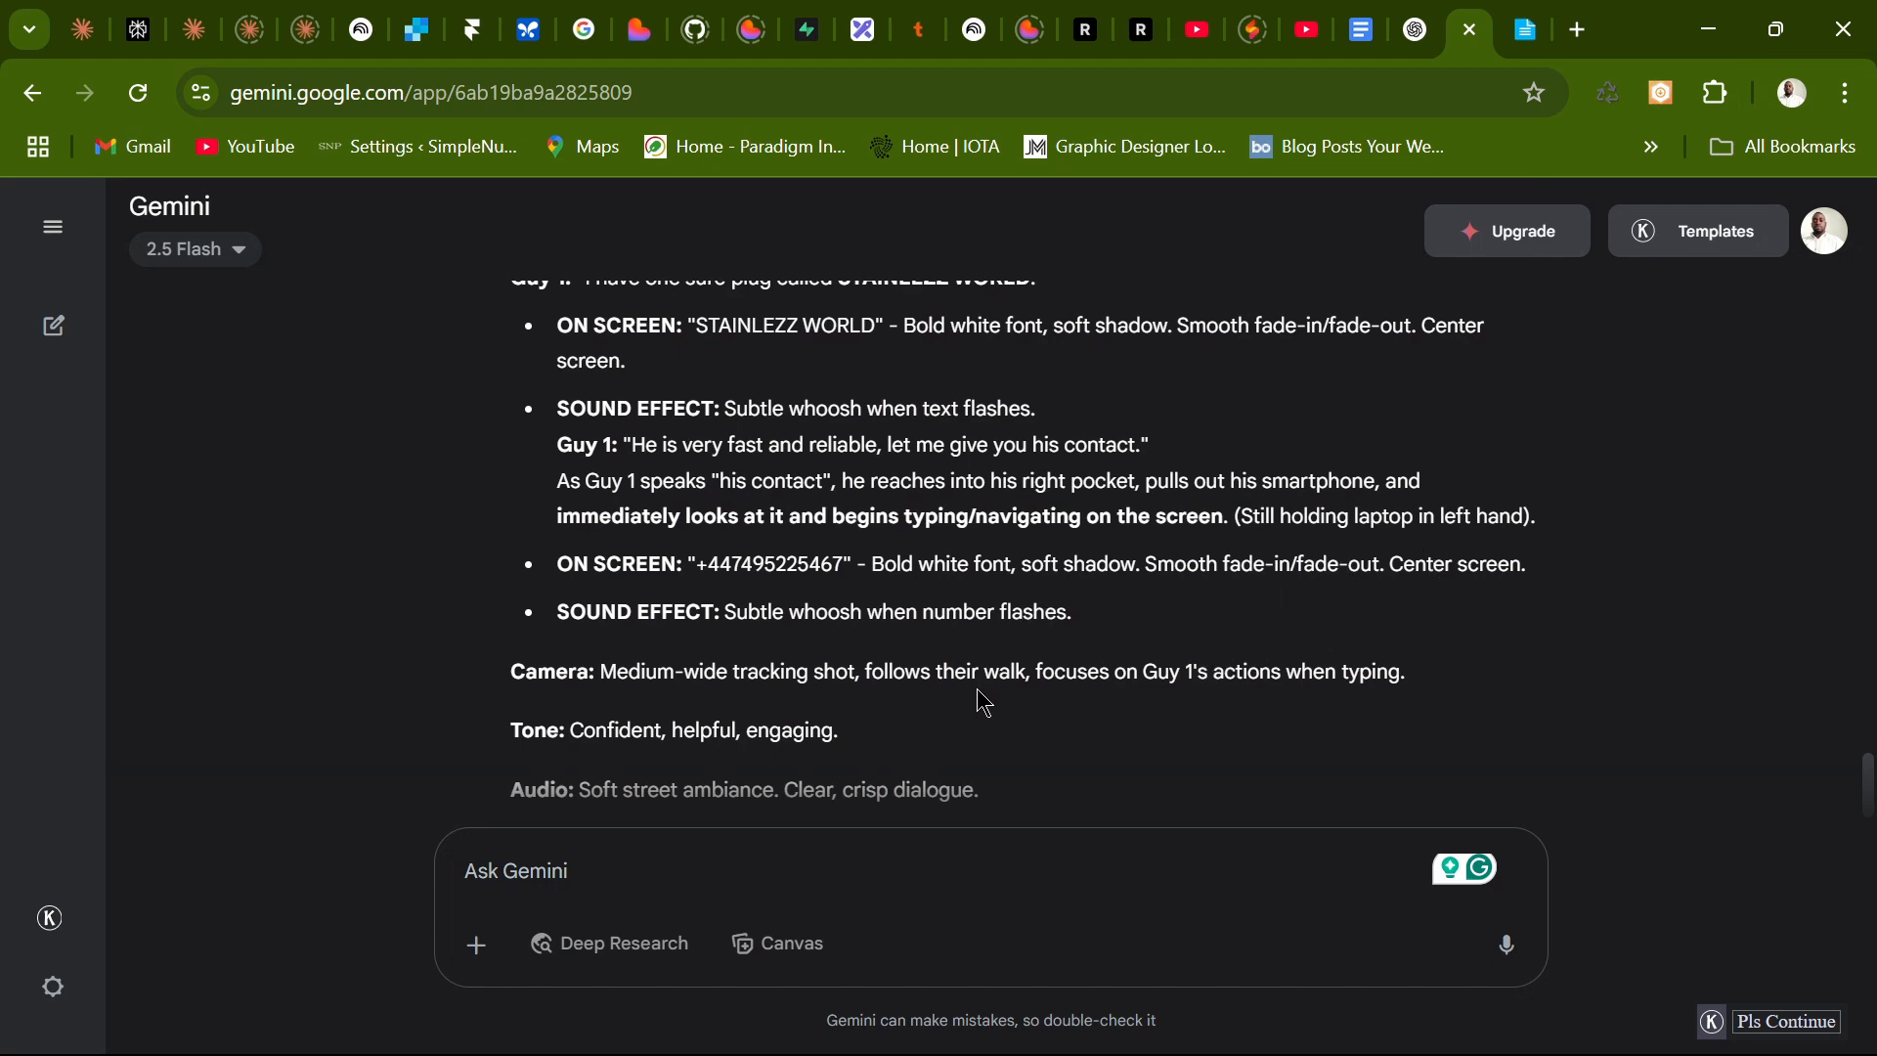
{"action": "scroll", "coordinate": [1026, 684], "scroll_direction": "down", "scroll_amount": 2}
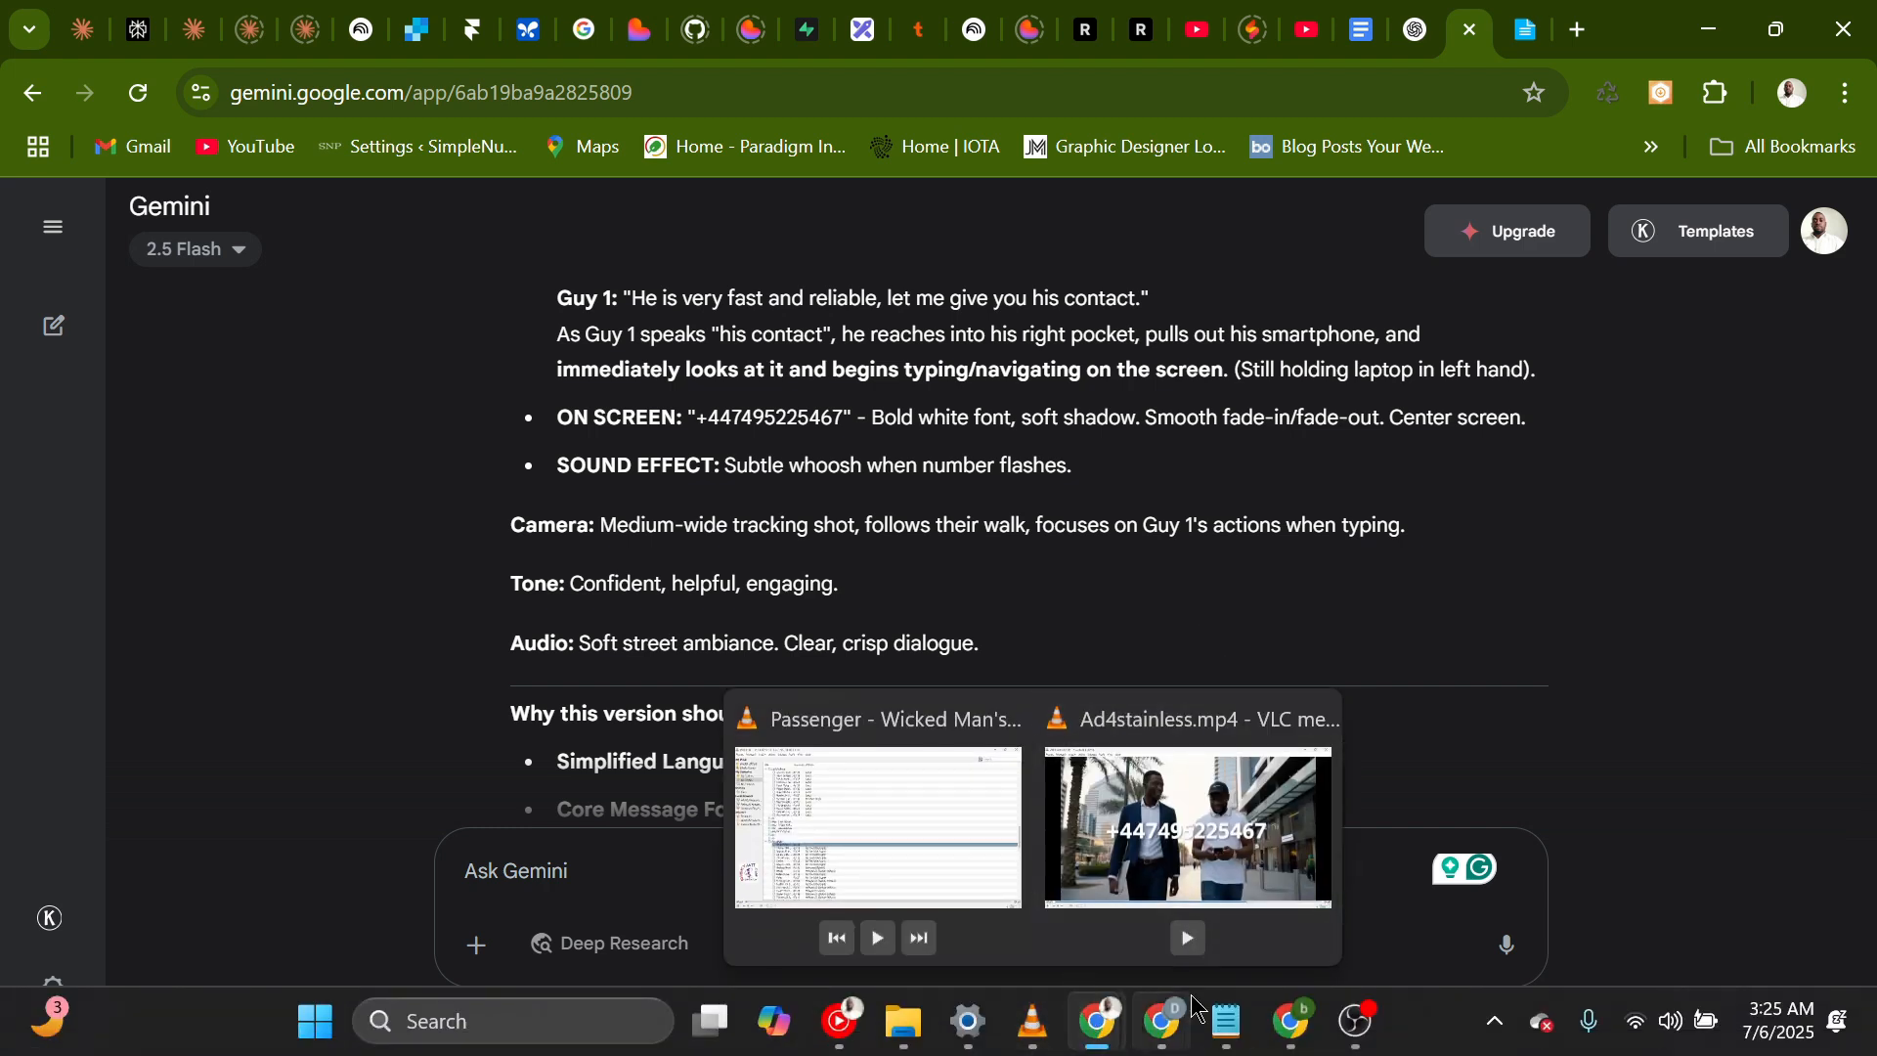
Switch to Vertex AI Media Studio, play the generated Wambui Beauty Salon video full screen to the end, and exit full screen.
{"action": "mouse_move", "coordinate": [1173, 1029]}
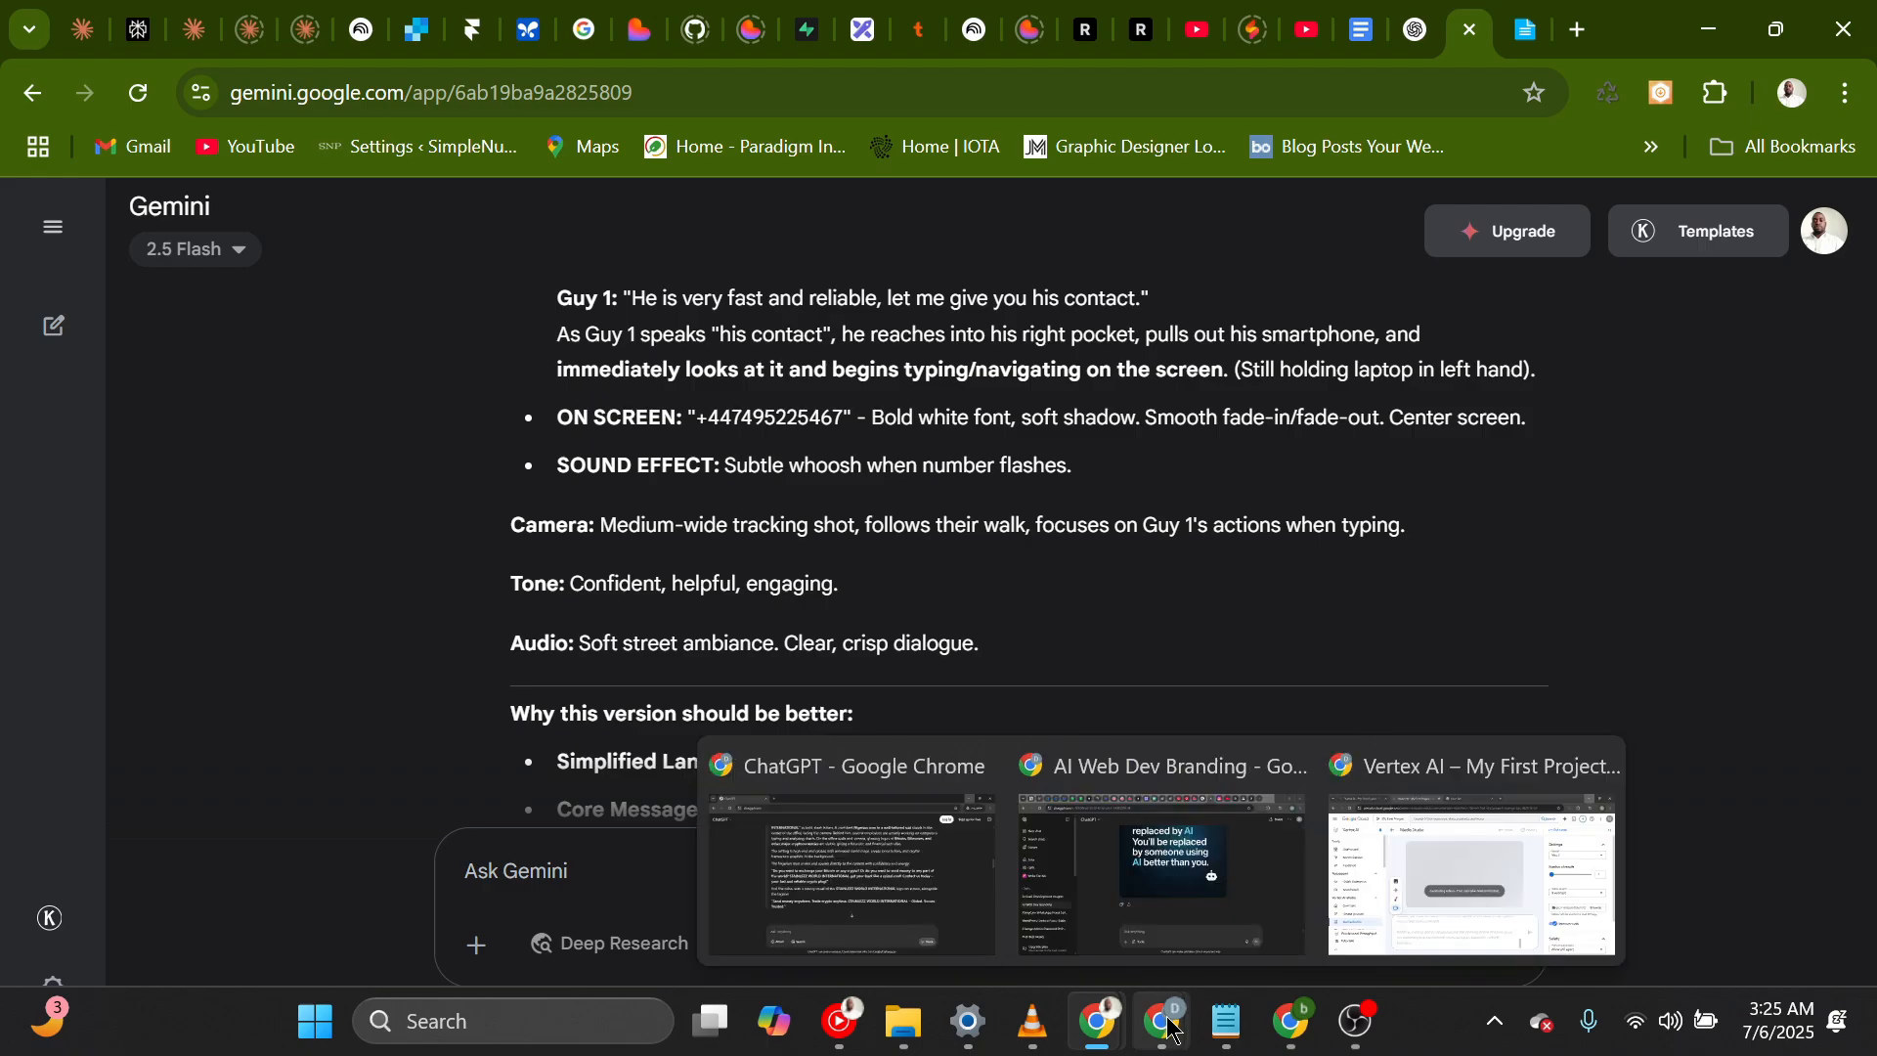
{"action": "left_click", "coordinate": [1380, 930]}
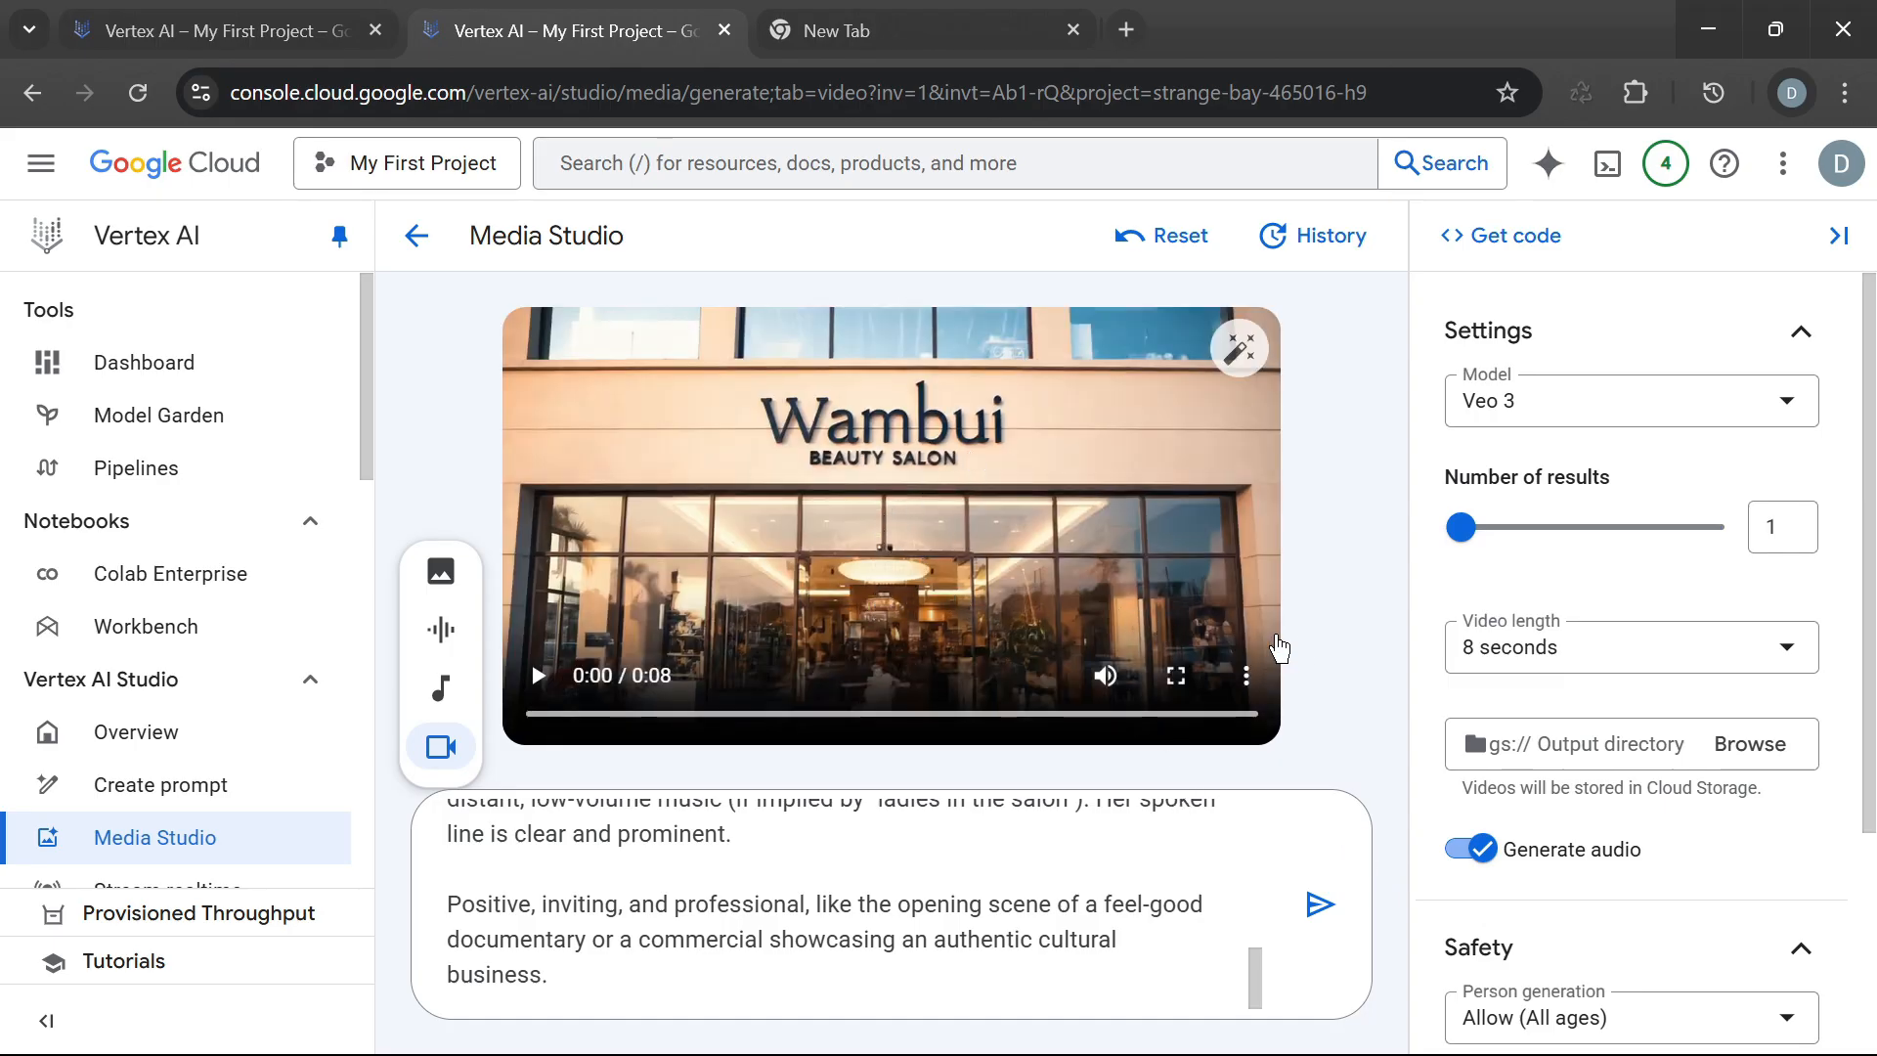
{"action": "left_click", "coordinate": [1176, 675]}
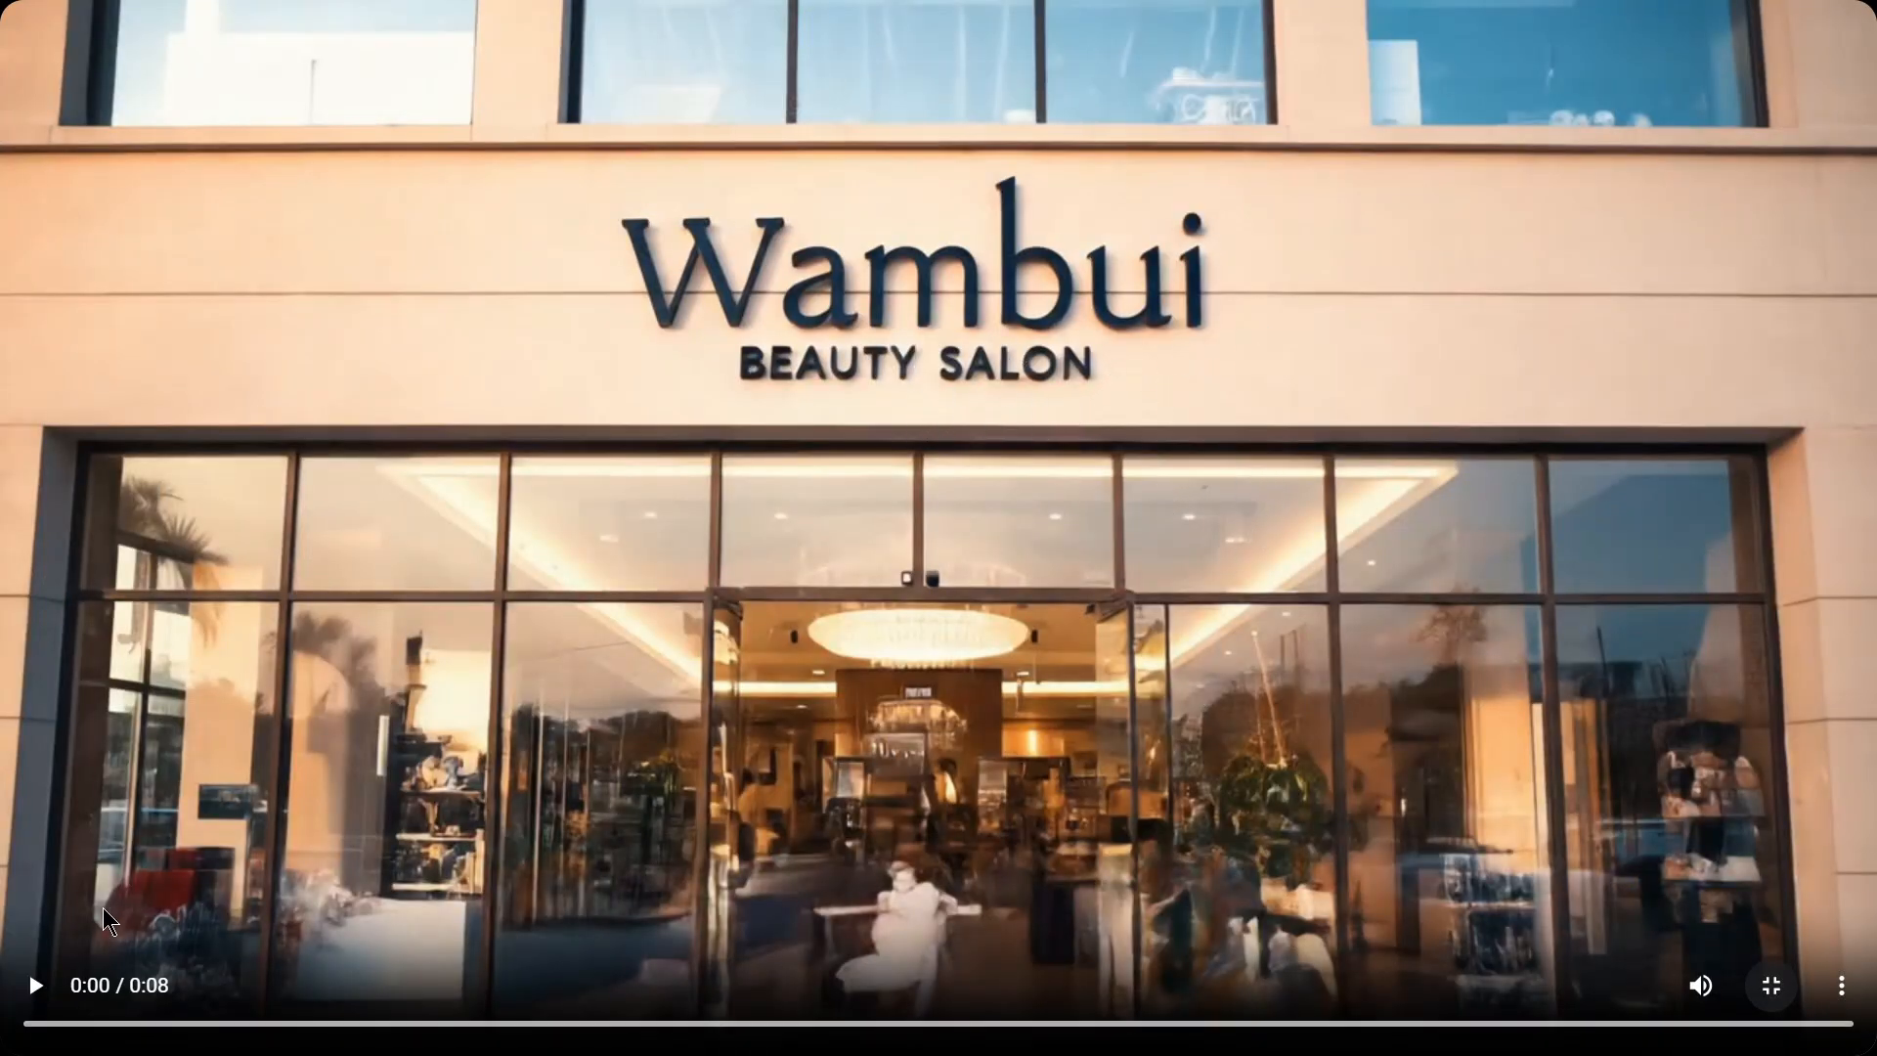
{"action": "left_click", "coordinate": [37, 989]}
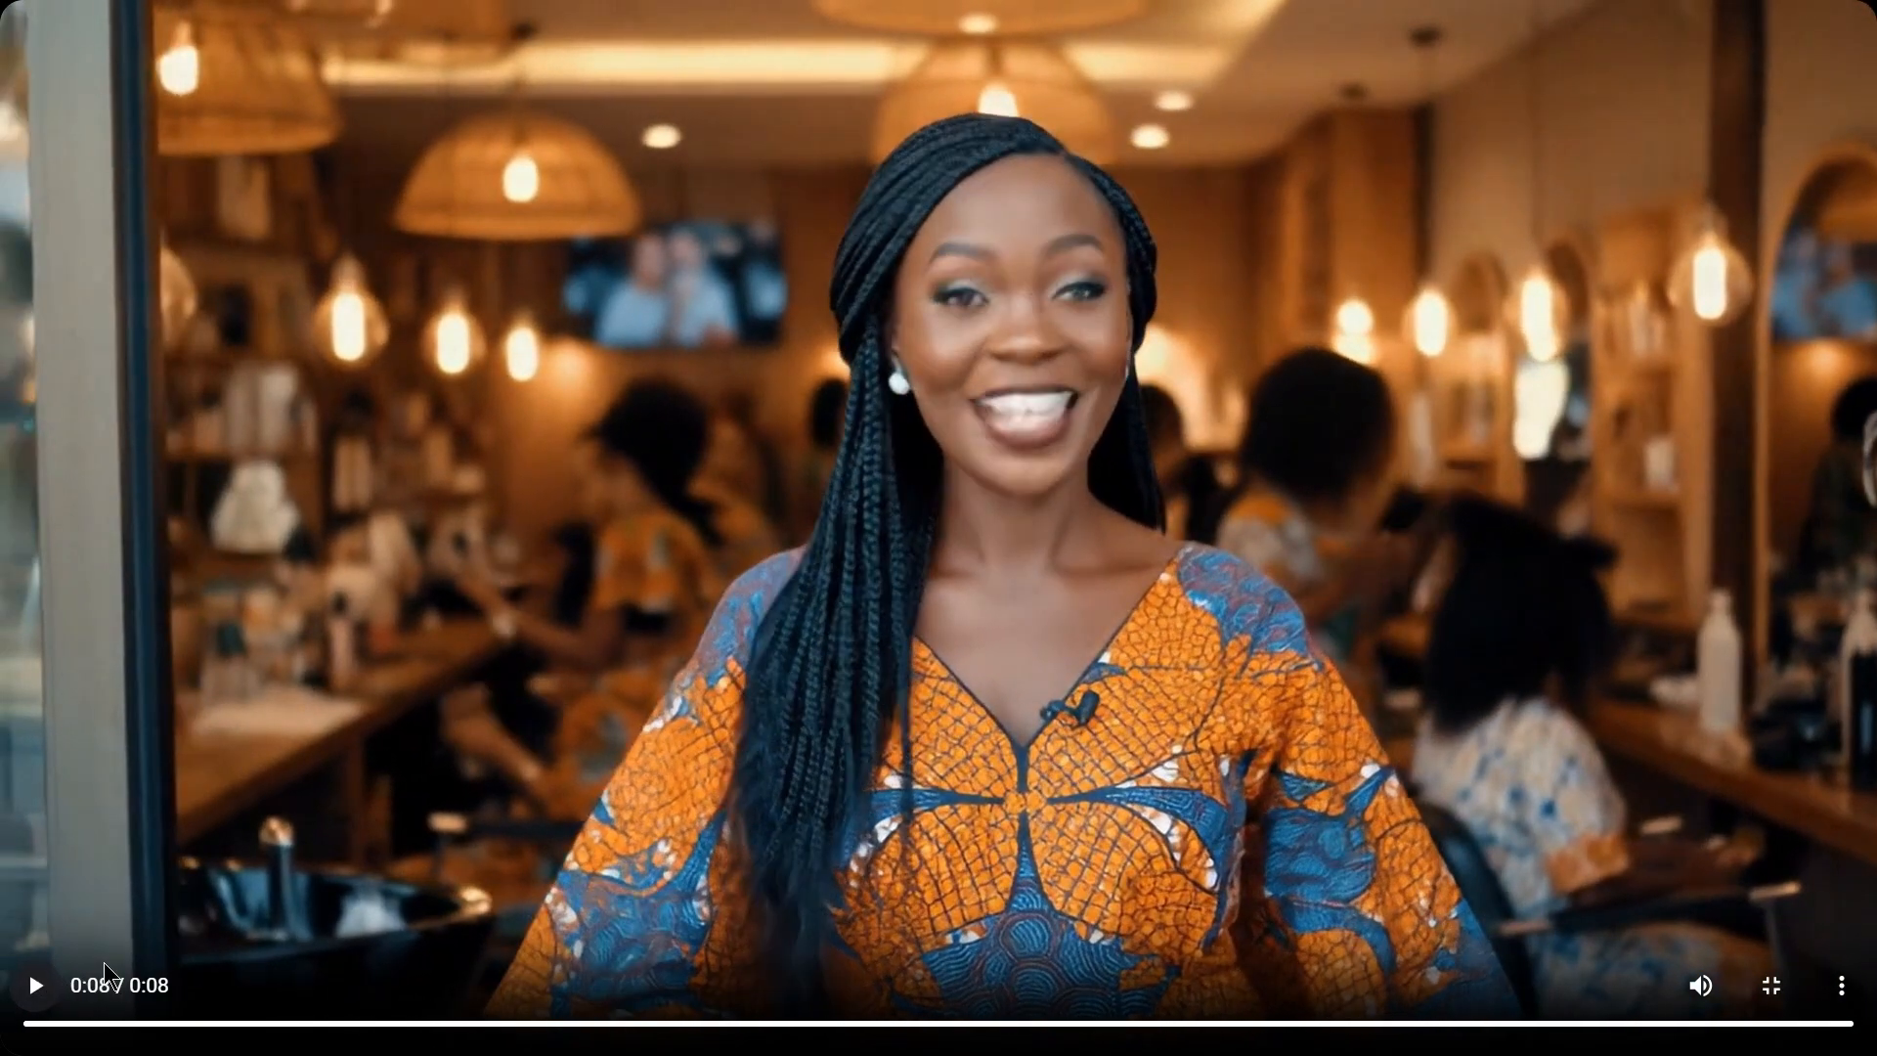
{"action": "left_click", "coordinate": [33, 1022]}
{"action": "left_click", "coordinate": [1774, 987]}
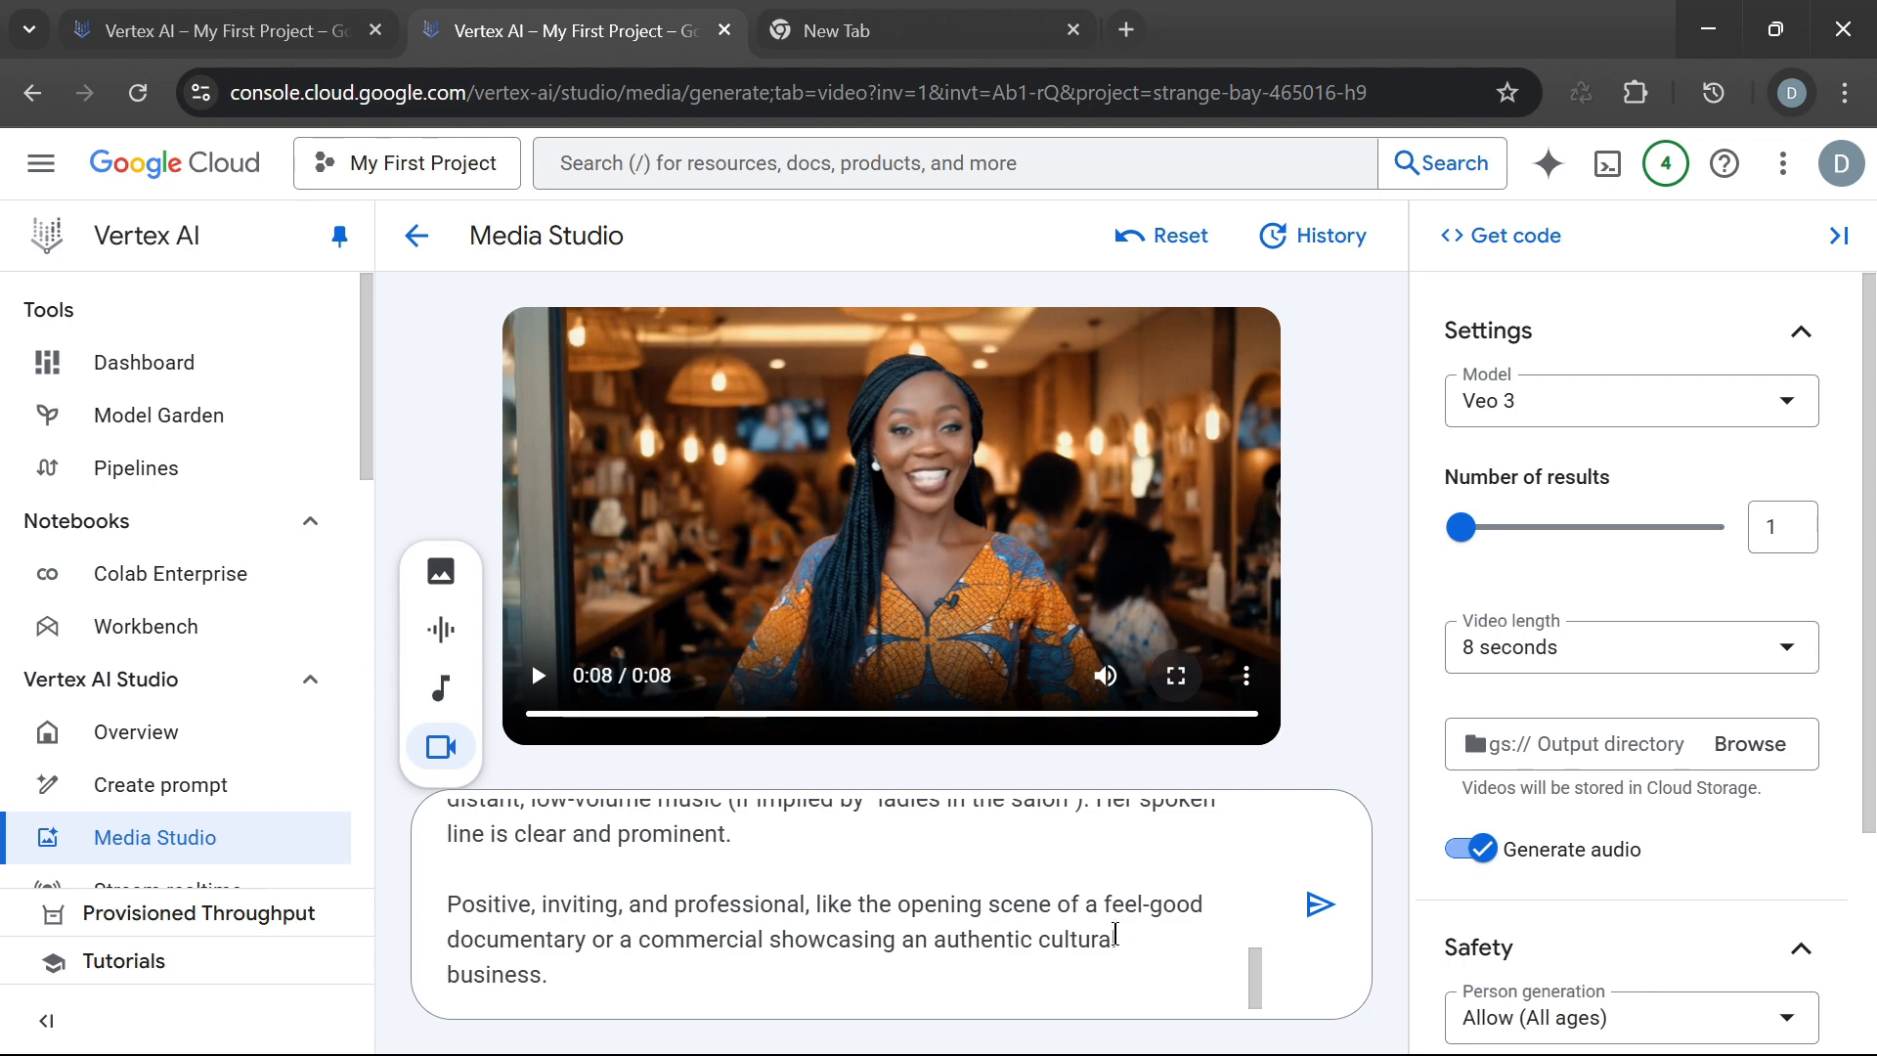
Review the salon video's prompt, from the exterior wide shot to the Kenyan lady's welcome line and the background audio.
{"action": "scroll", "coordinate": [1095, 917], "scroll_direction": "up", "scroll_amount": 5}
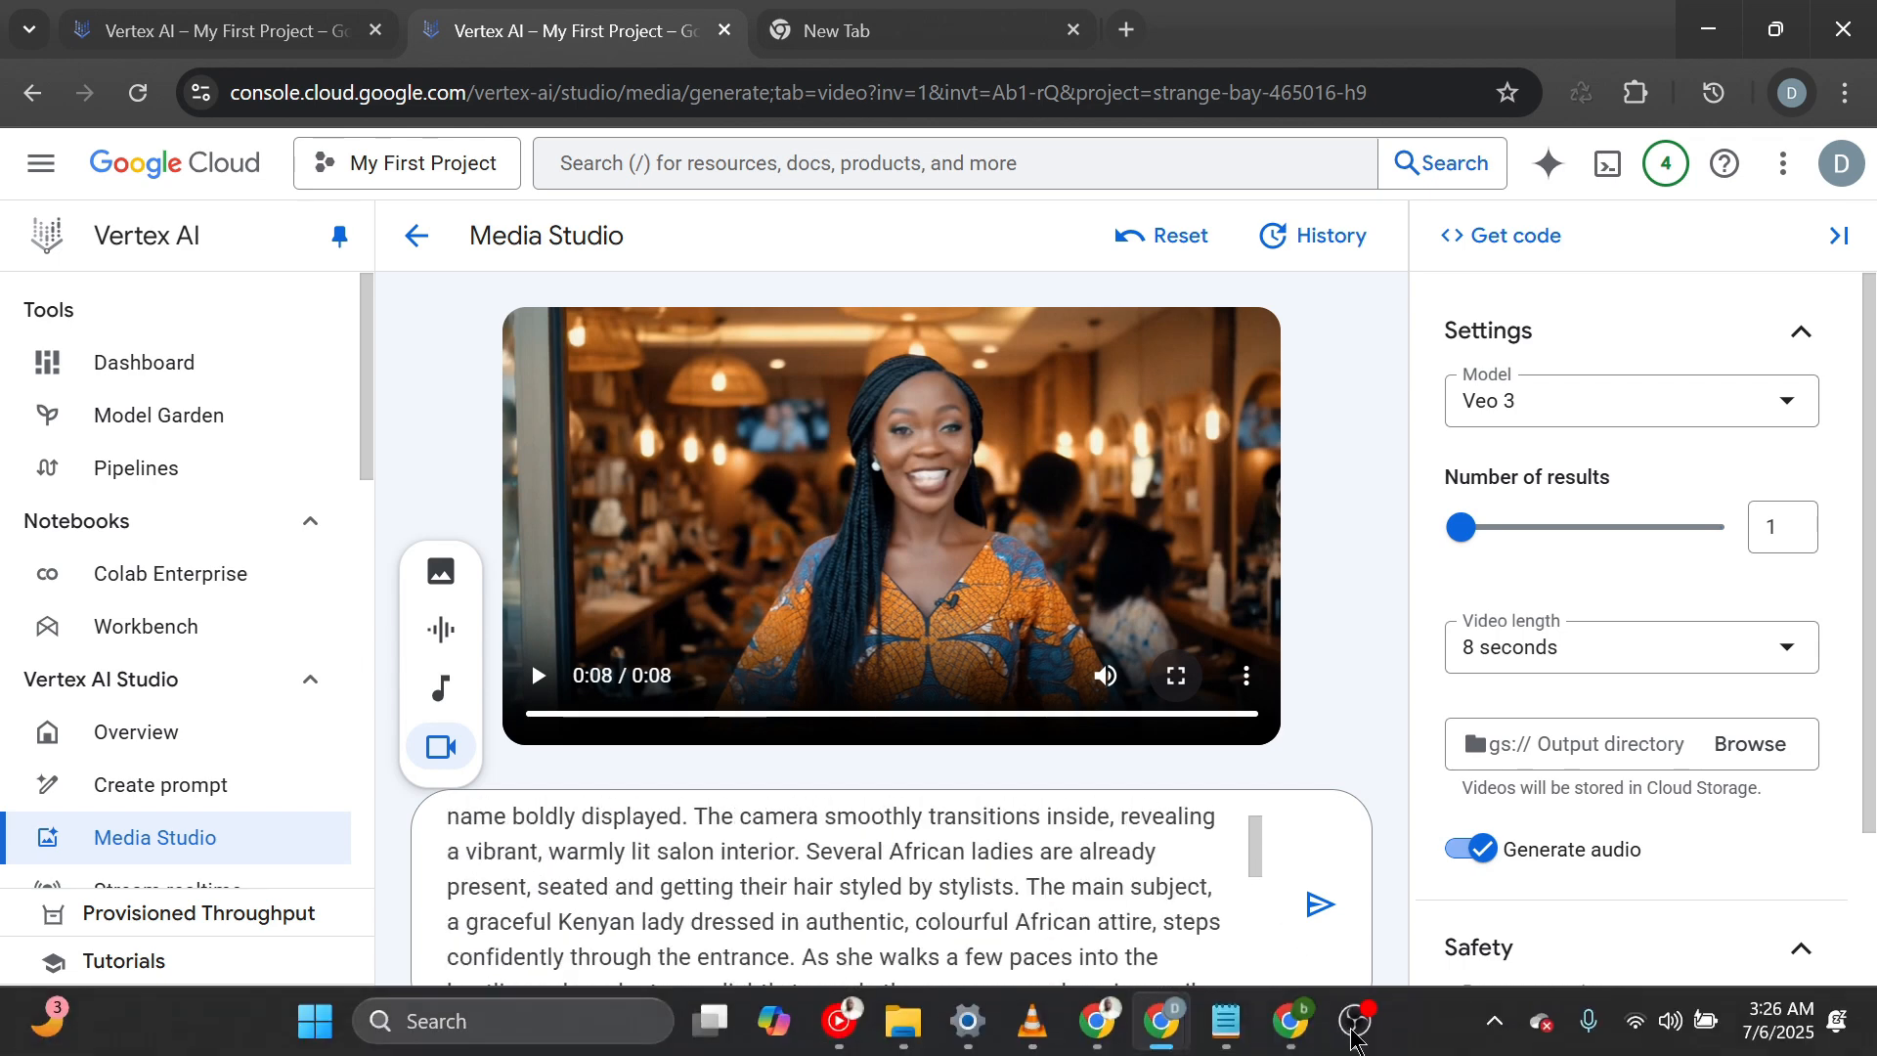
{"action": "mouse_move", "coordinate": [1379, 1022]}
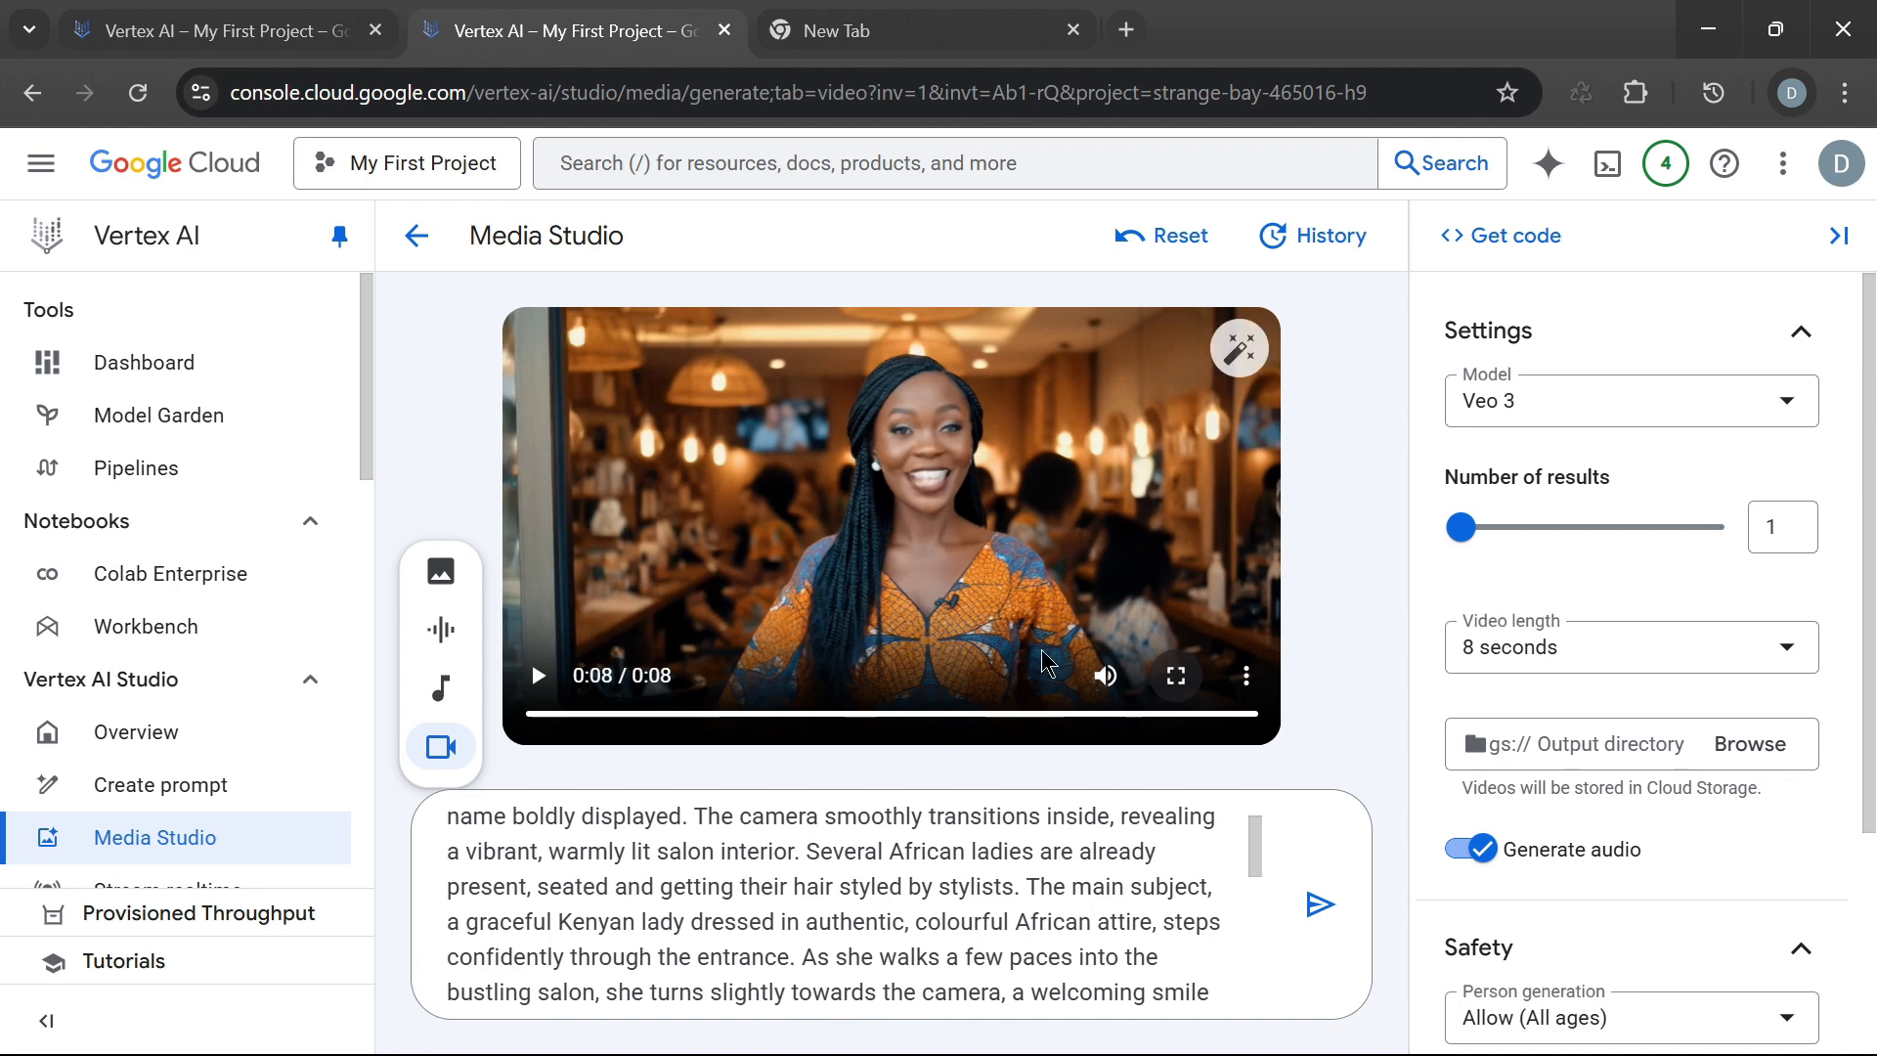
{"action": "scroll", "coordinate": [746, 905], "scroll_direction": "down", "scroll_amount": 5}
{"action": "scroll", "coordinate": [746, 905], "scroll_direction": "up", "scroll_amount": 3}
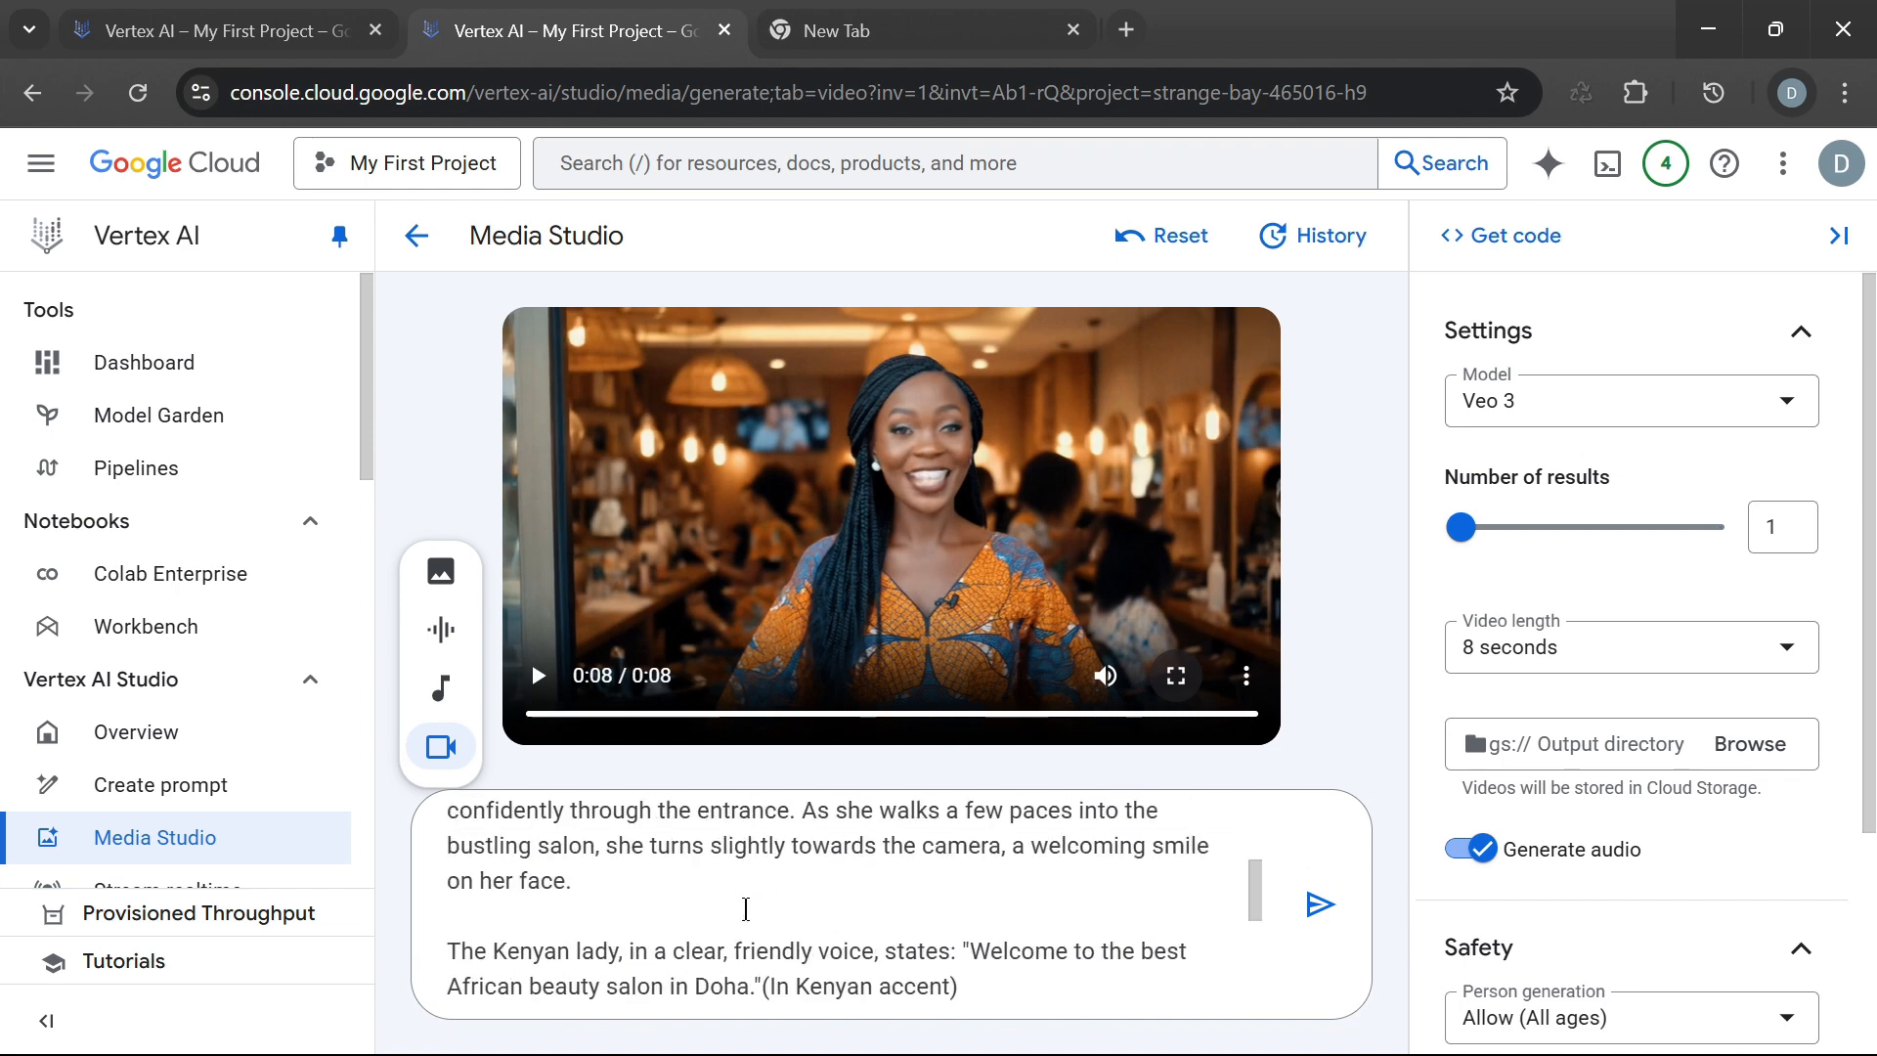
{"action": "scroll", "coordinate": [863, 887], "scroll_direction": "down", "scroll_amount": 1}
{"action": "scroll", "coordinate": [742, 891], "scroll_direction": "up", "scroll_amount": 2}
{"action": "scroll", "coordinate": [745, 885], "scroll_direction": "up", "scroll_amount": 5}
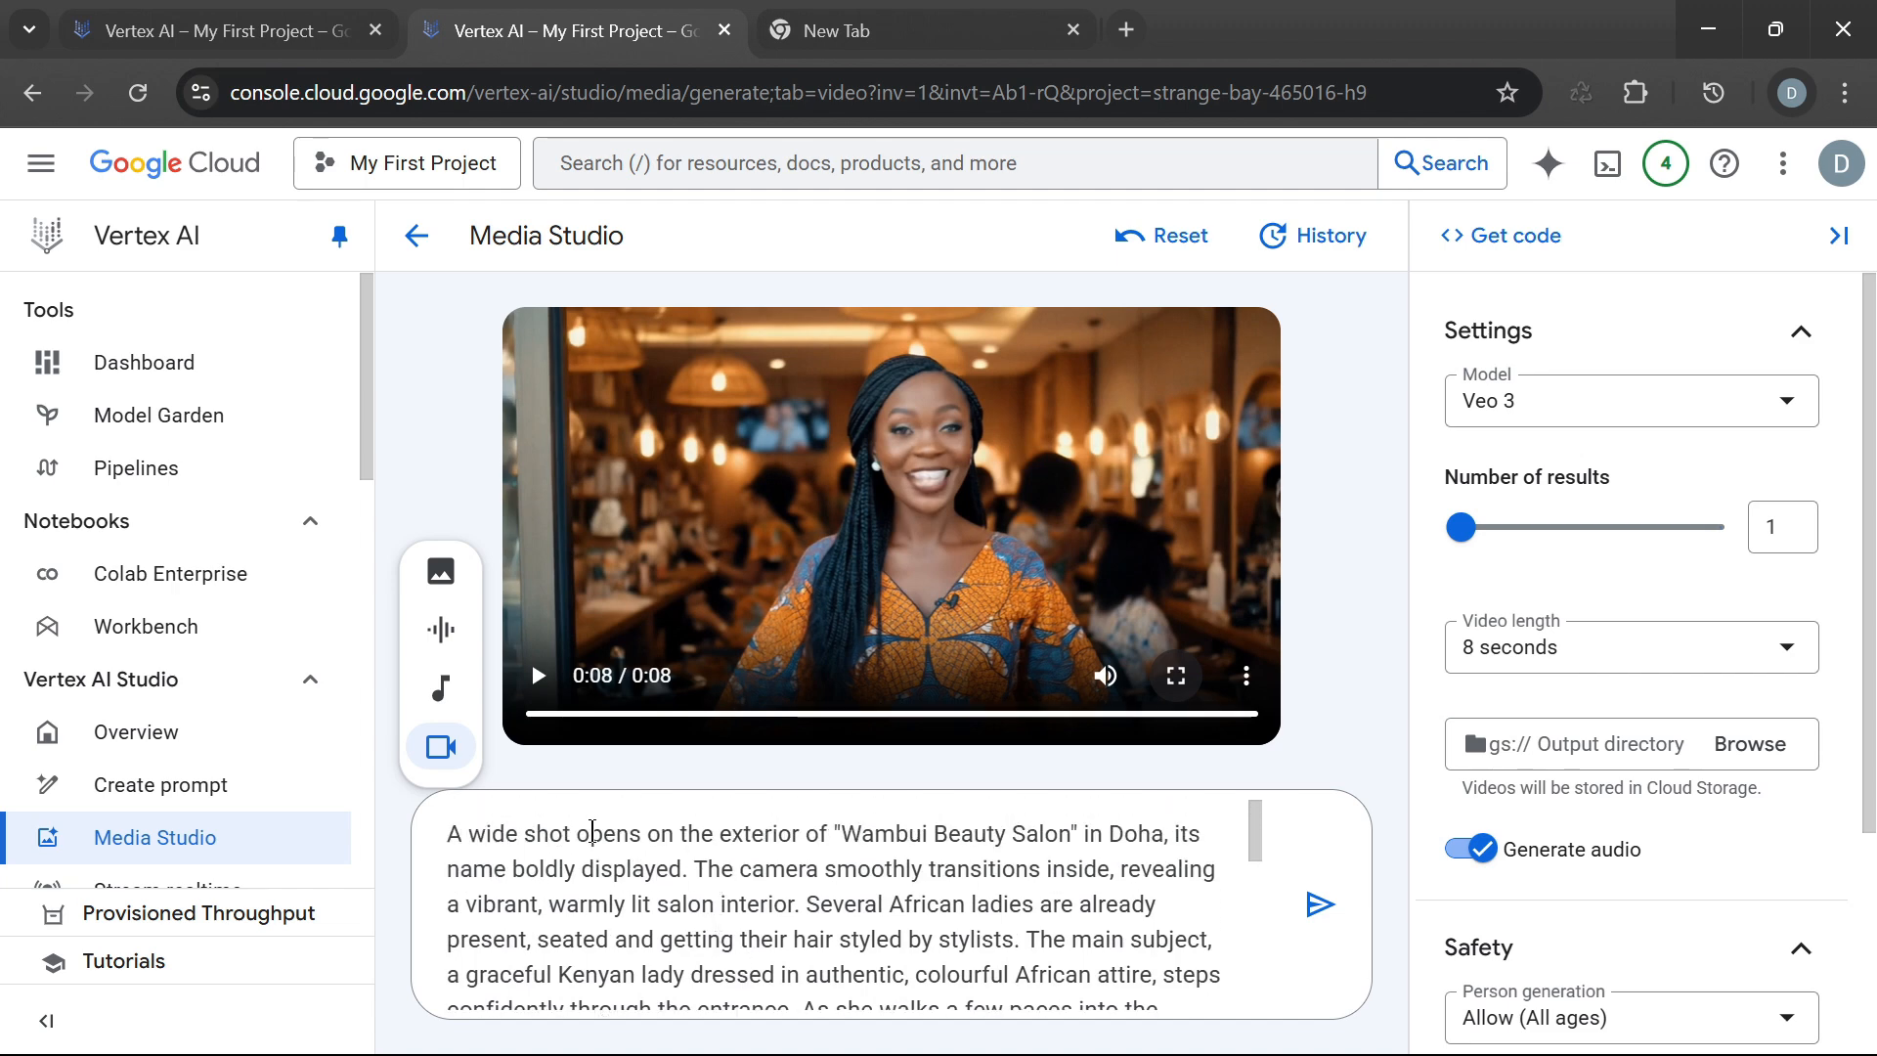
{"action": "scroll", "coordinate": [593, 832], "scroll_direction": "down", "scroll_amount": 5}
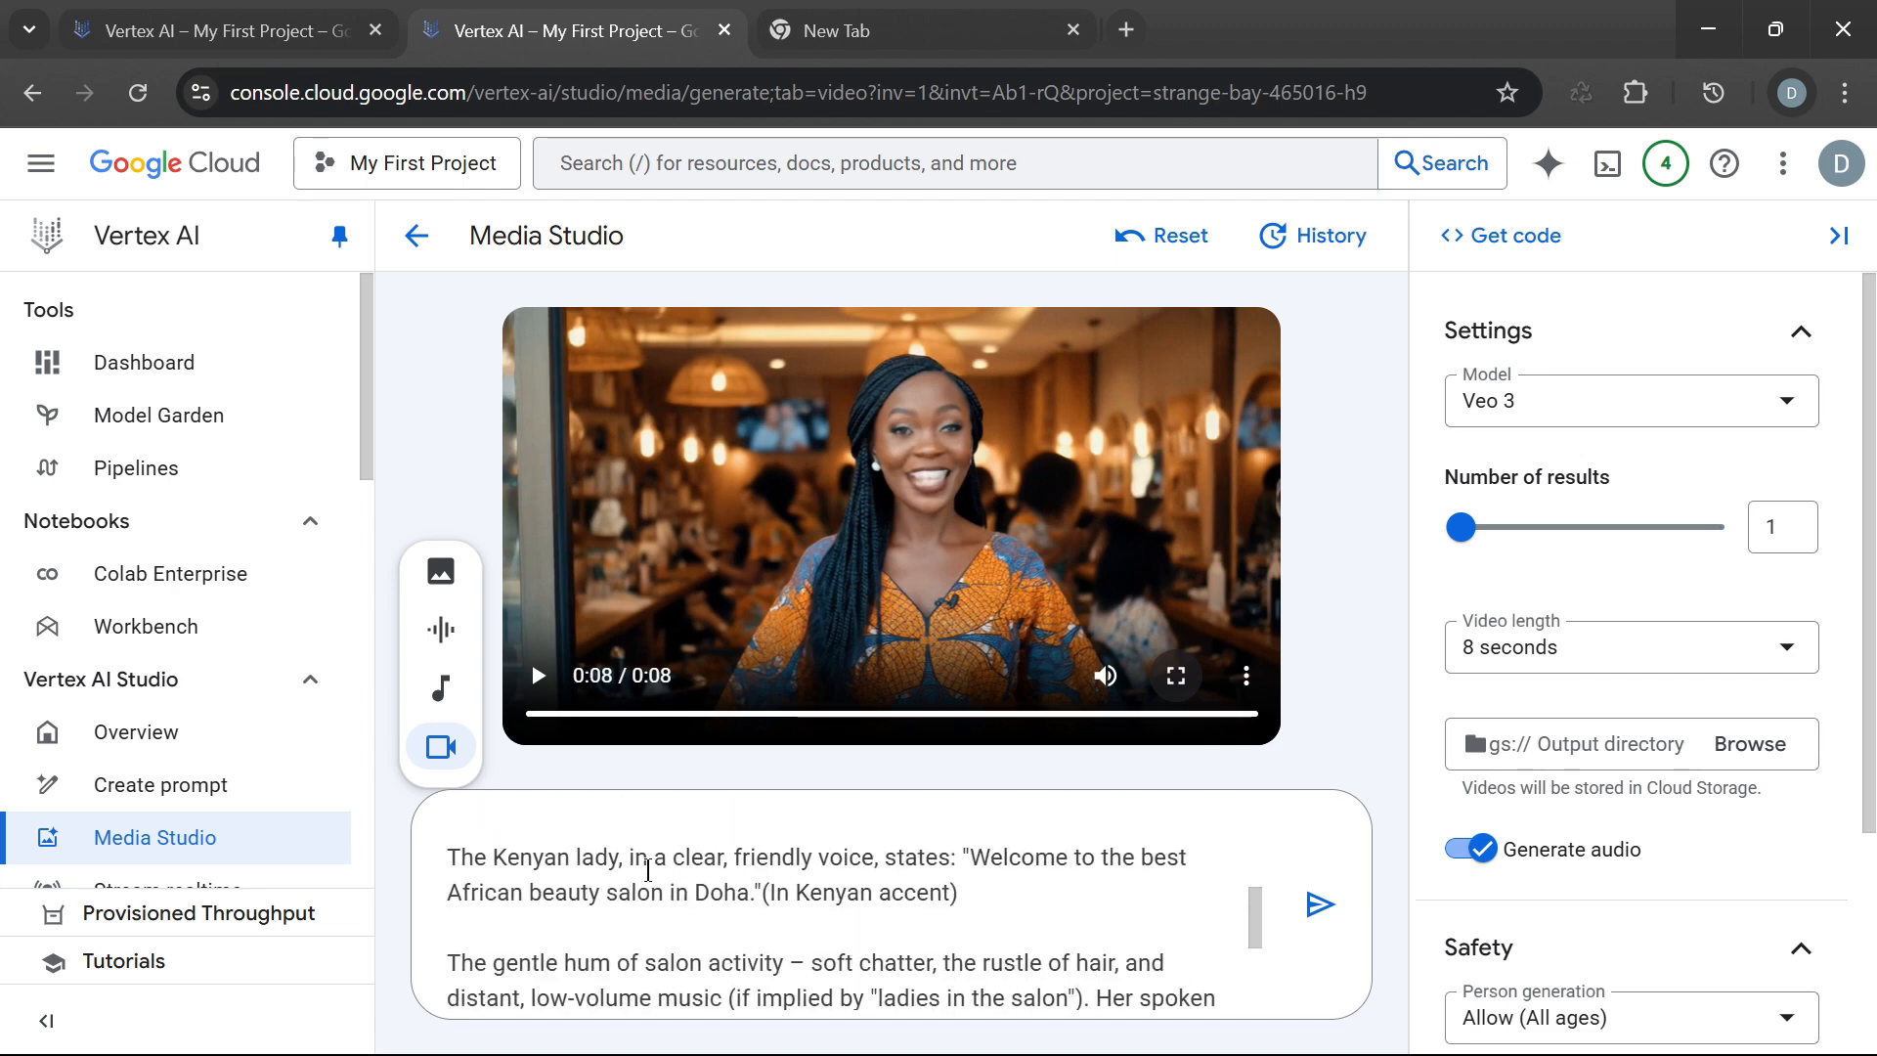
Reread the salon video's prompt, from the welcome line and closing tone back to the exterior wide shot and the lady's entrance.
{"action": "scroll", "coordinate": [648, 870], "scroll_direction": "up", "scroll_amount": 2}
{"action": "scroll", "coordinate": [670, 871], "scroll_direction": "down", "scroll_amount": 2}
{"action": "scroll", "coordinate": [674, 892], "scroll_direction": "down", "scroll_amount": 1}
{"action": "scroll", "coordinate": [743, 870], "scroll_direction": "up", "scroll_amount": 1}
{"action": "scroll", "coordinate": [928, 914], "scroll_direction": "down", "scroll_amount": 2}
{"action": "scroll", "coordinate": [859, 920], "scroll_direction": "down", "scroll_amount": 1}
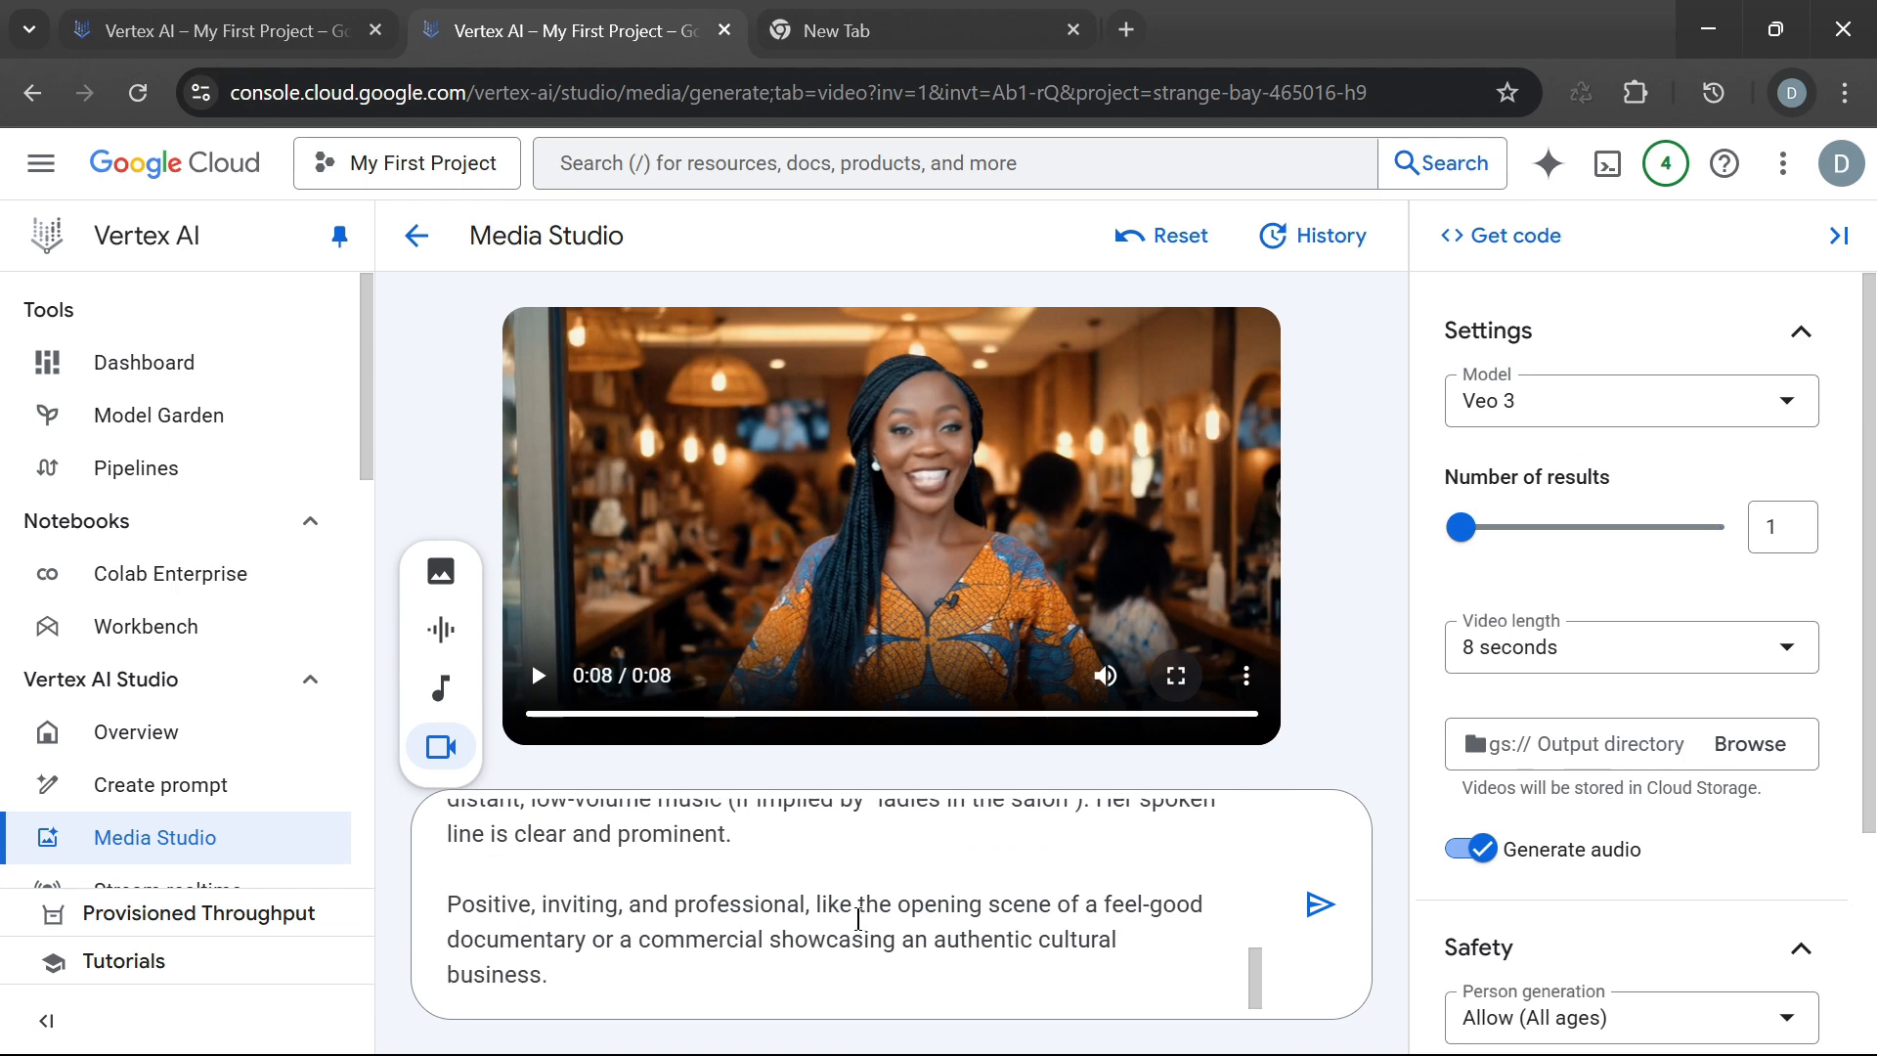
{"action": "scroll", "coordinate": [650, 922], "scroll_direction": "up", "scroll_amount": 2}
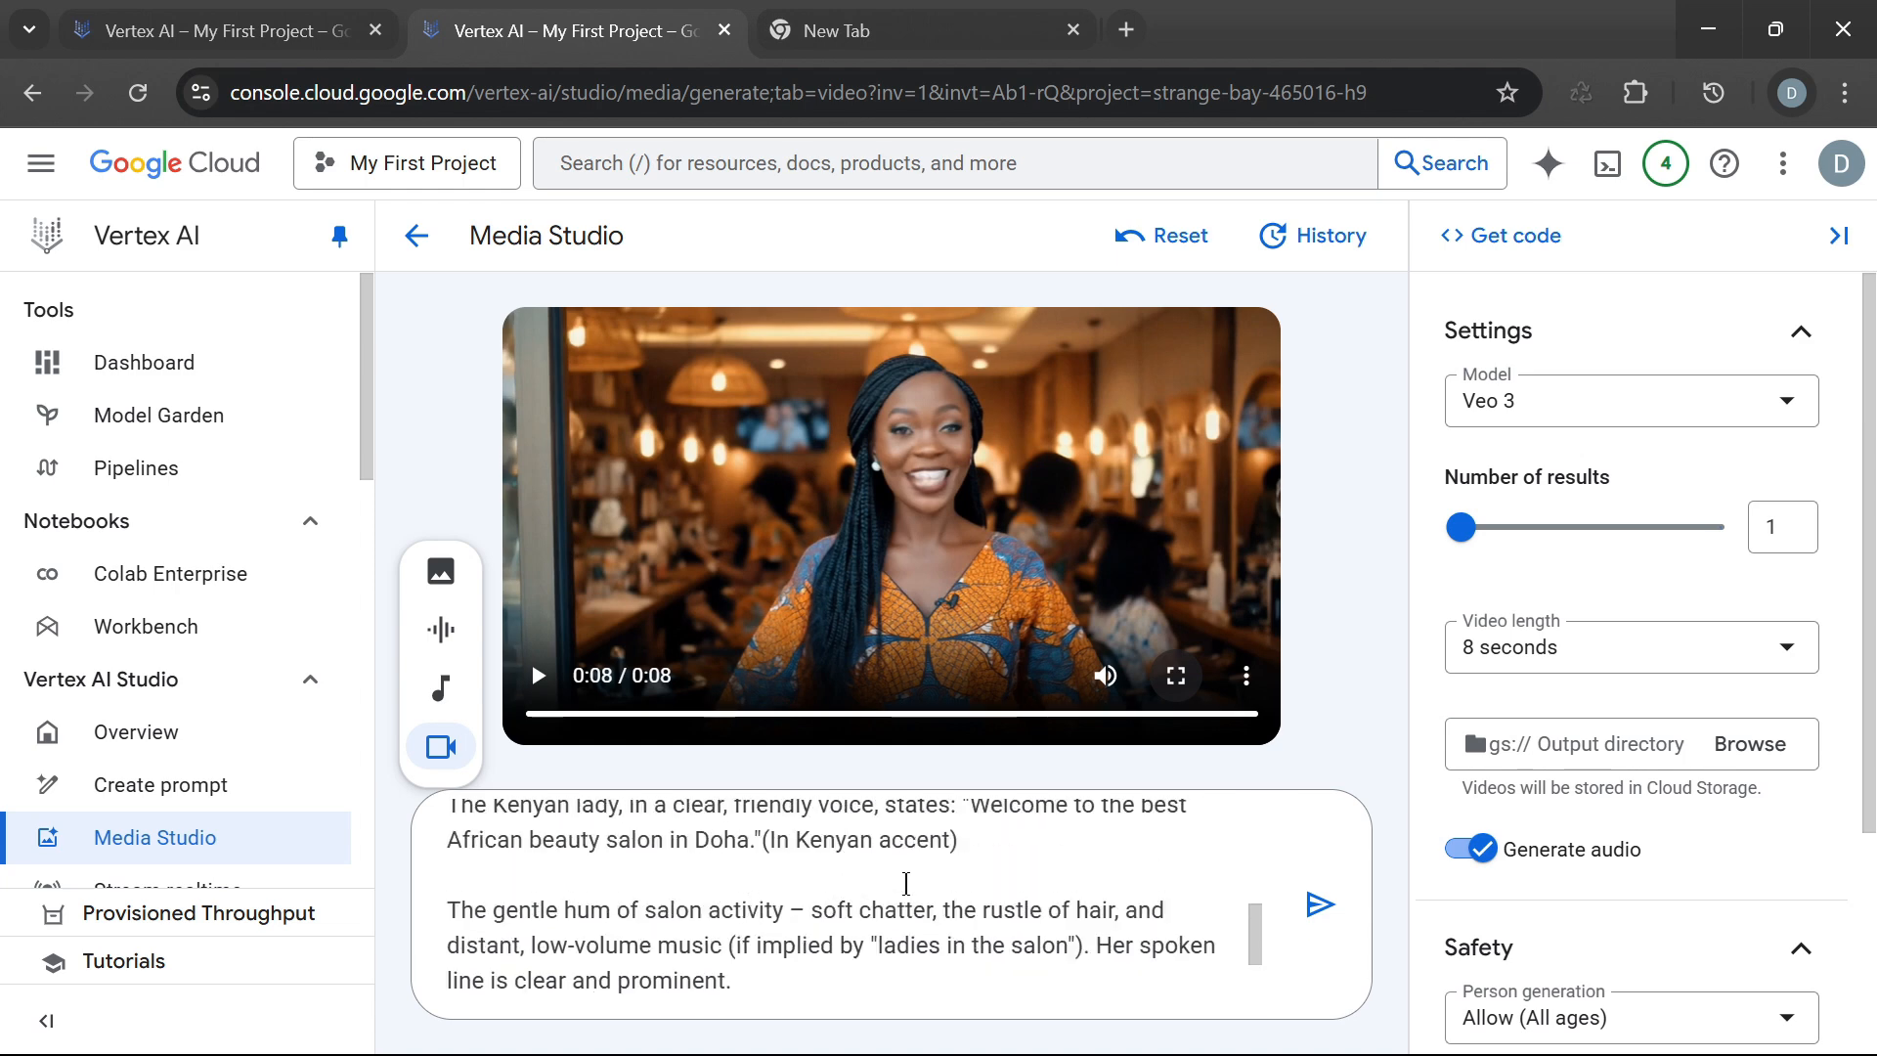
{"action": "scroll", "coordinate": [733, 934], "scroll_direction": "up", "scroll_amount": 5}
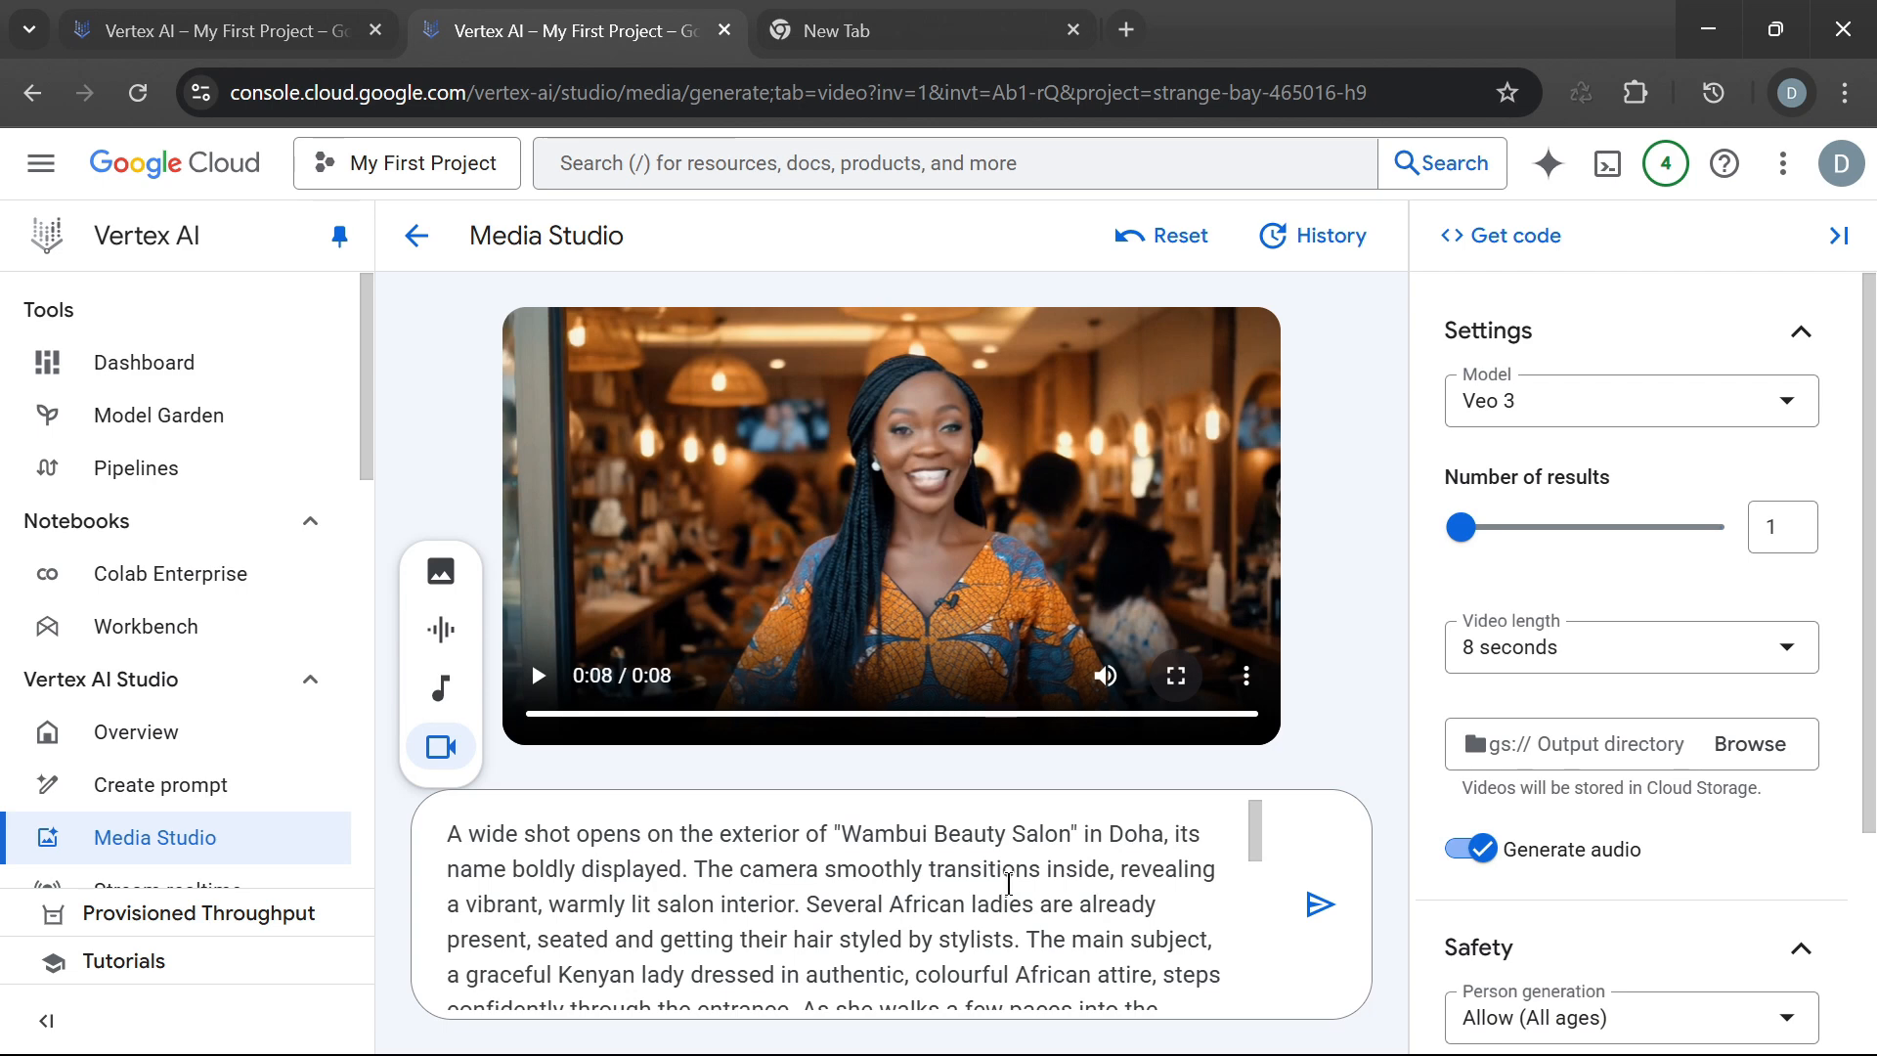
{"action": "scroll", "coordinate": [1025, 898], "scroll_direction": "down", "scroll_amount": 2}
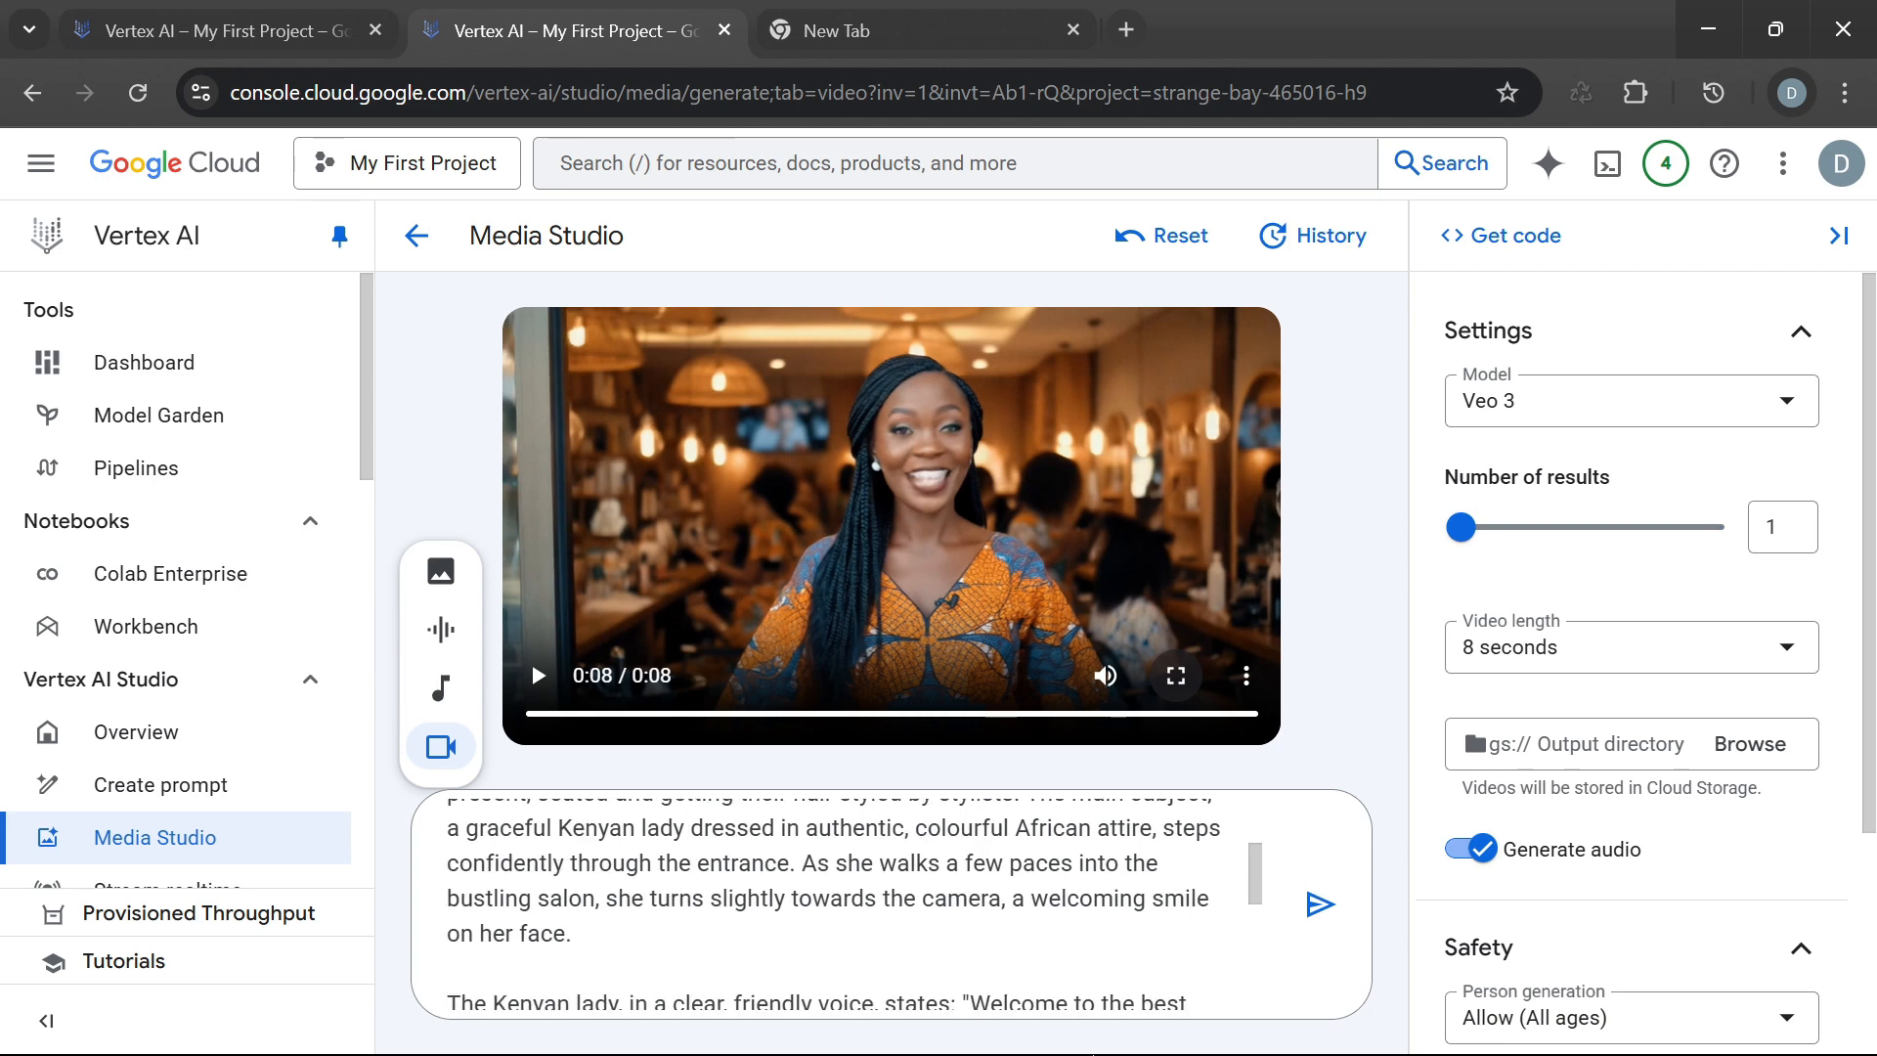
Replay the Wambui Beauty Salon video from its beginning and pause it during the transition into the salon.
{"action": "left_click", "coordinate": [538, 676]}
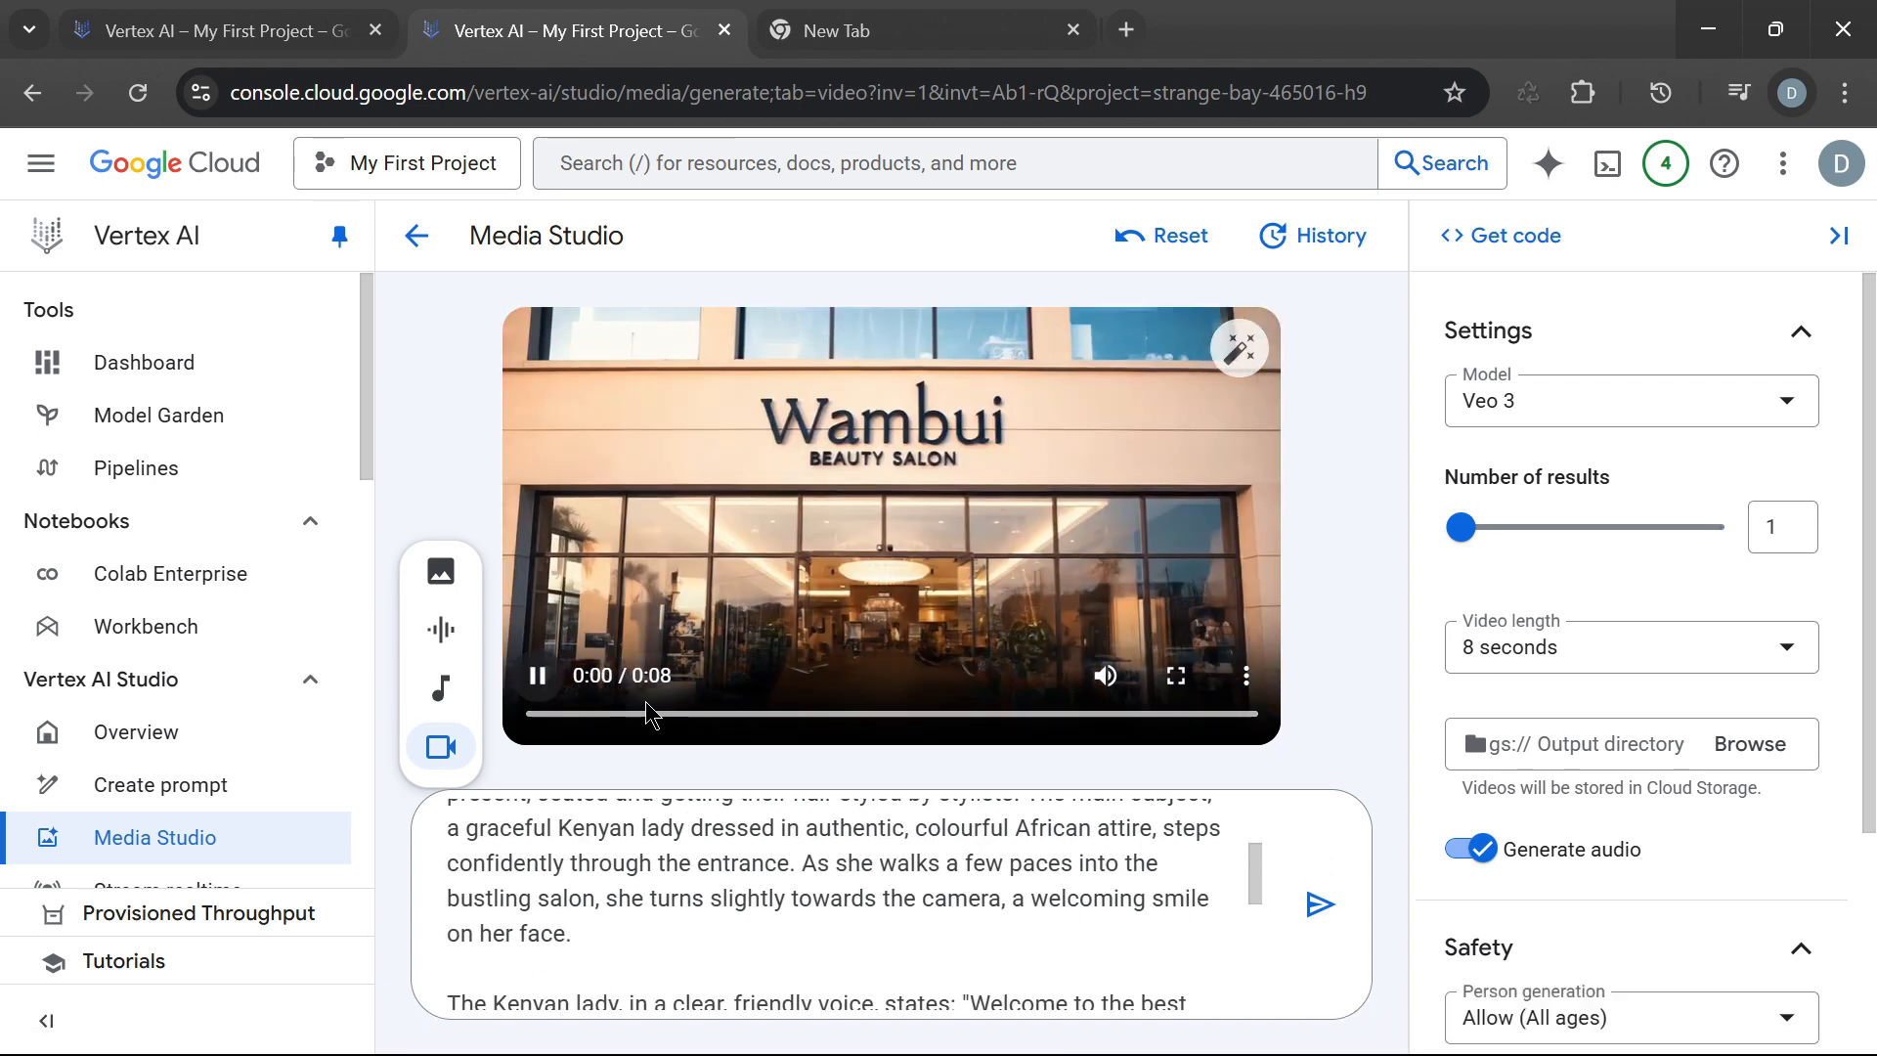
{"action": "left_click", "coordinate": [537, 714]}
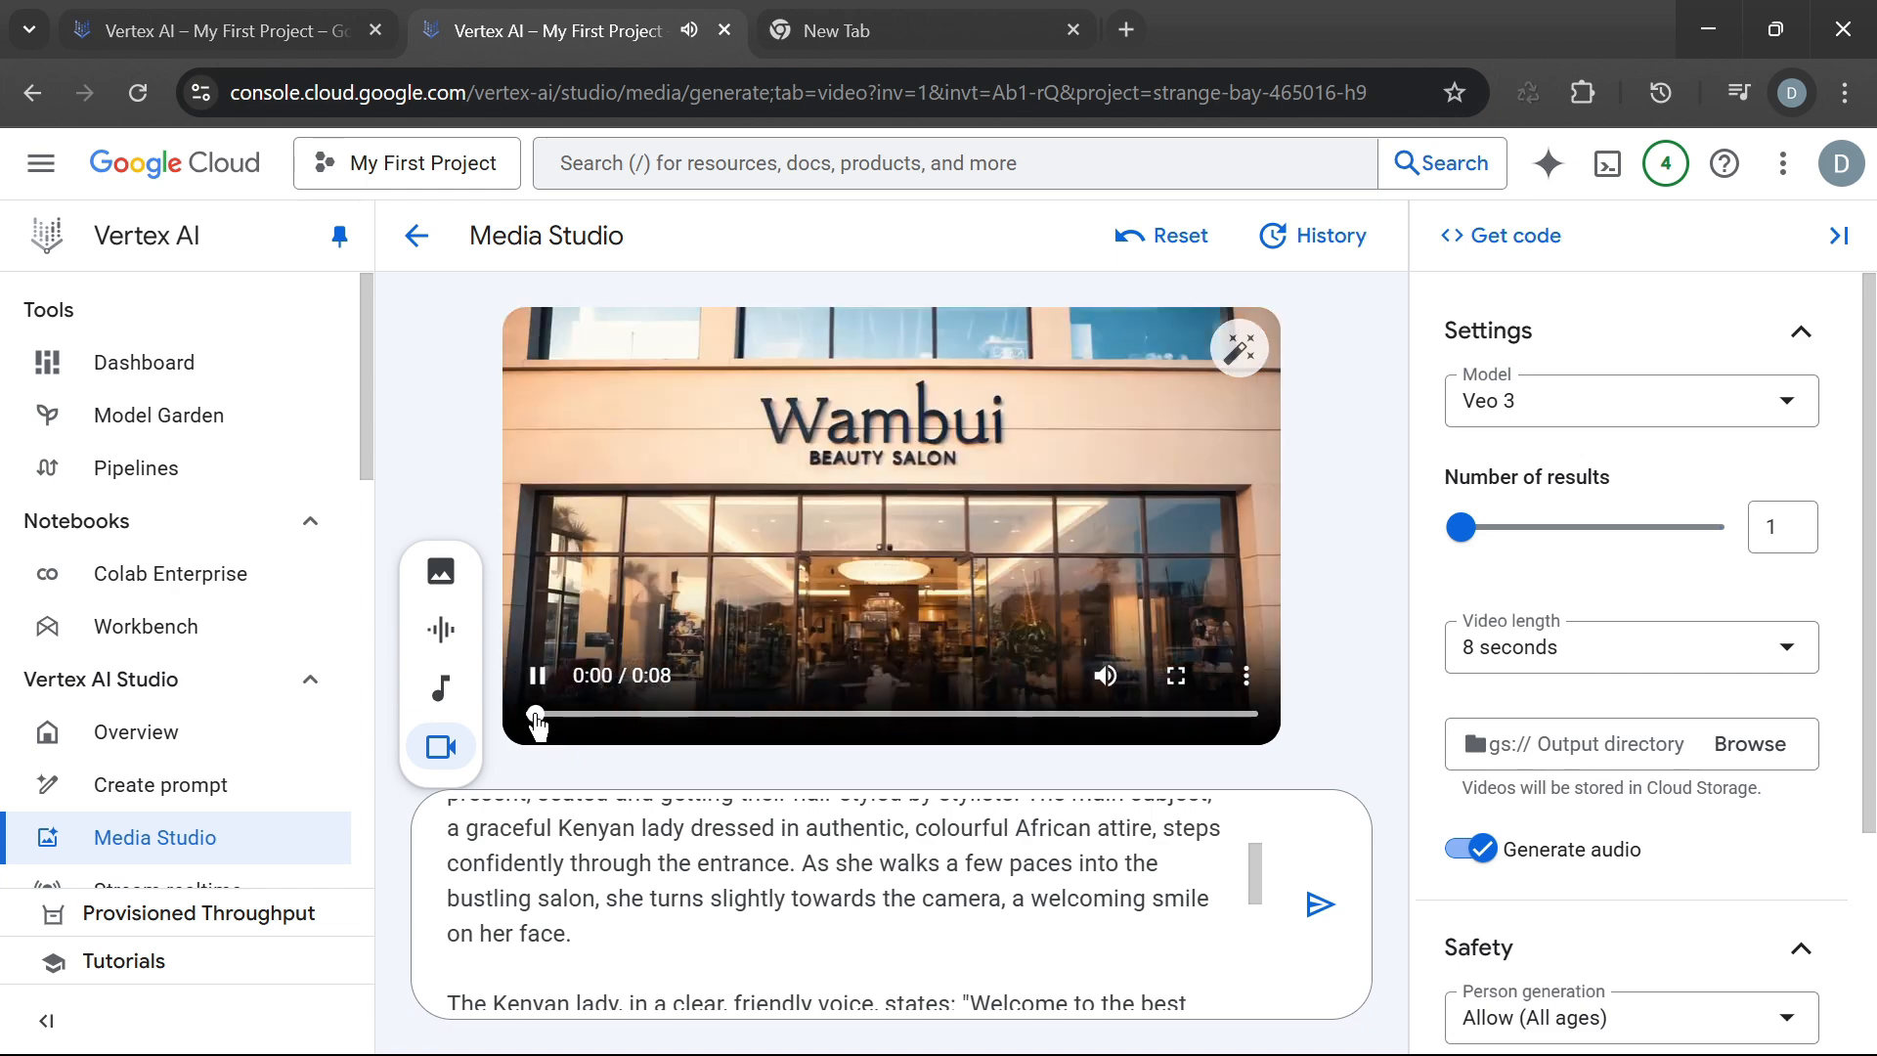
{"action": "left_click", "coordinate": [529, 714]}
{"action": "left_click", "coordinate": [536, 676]}
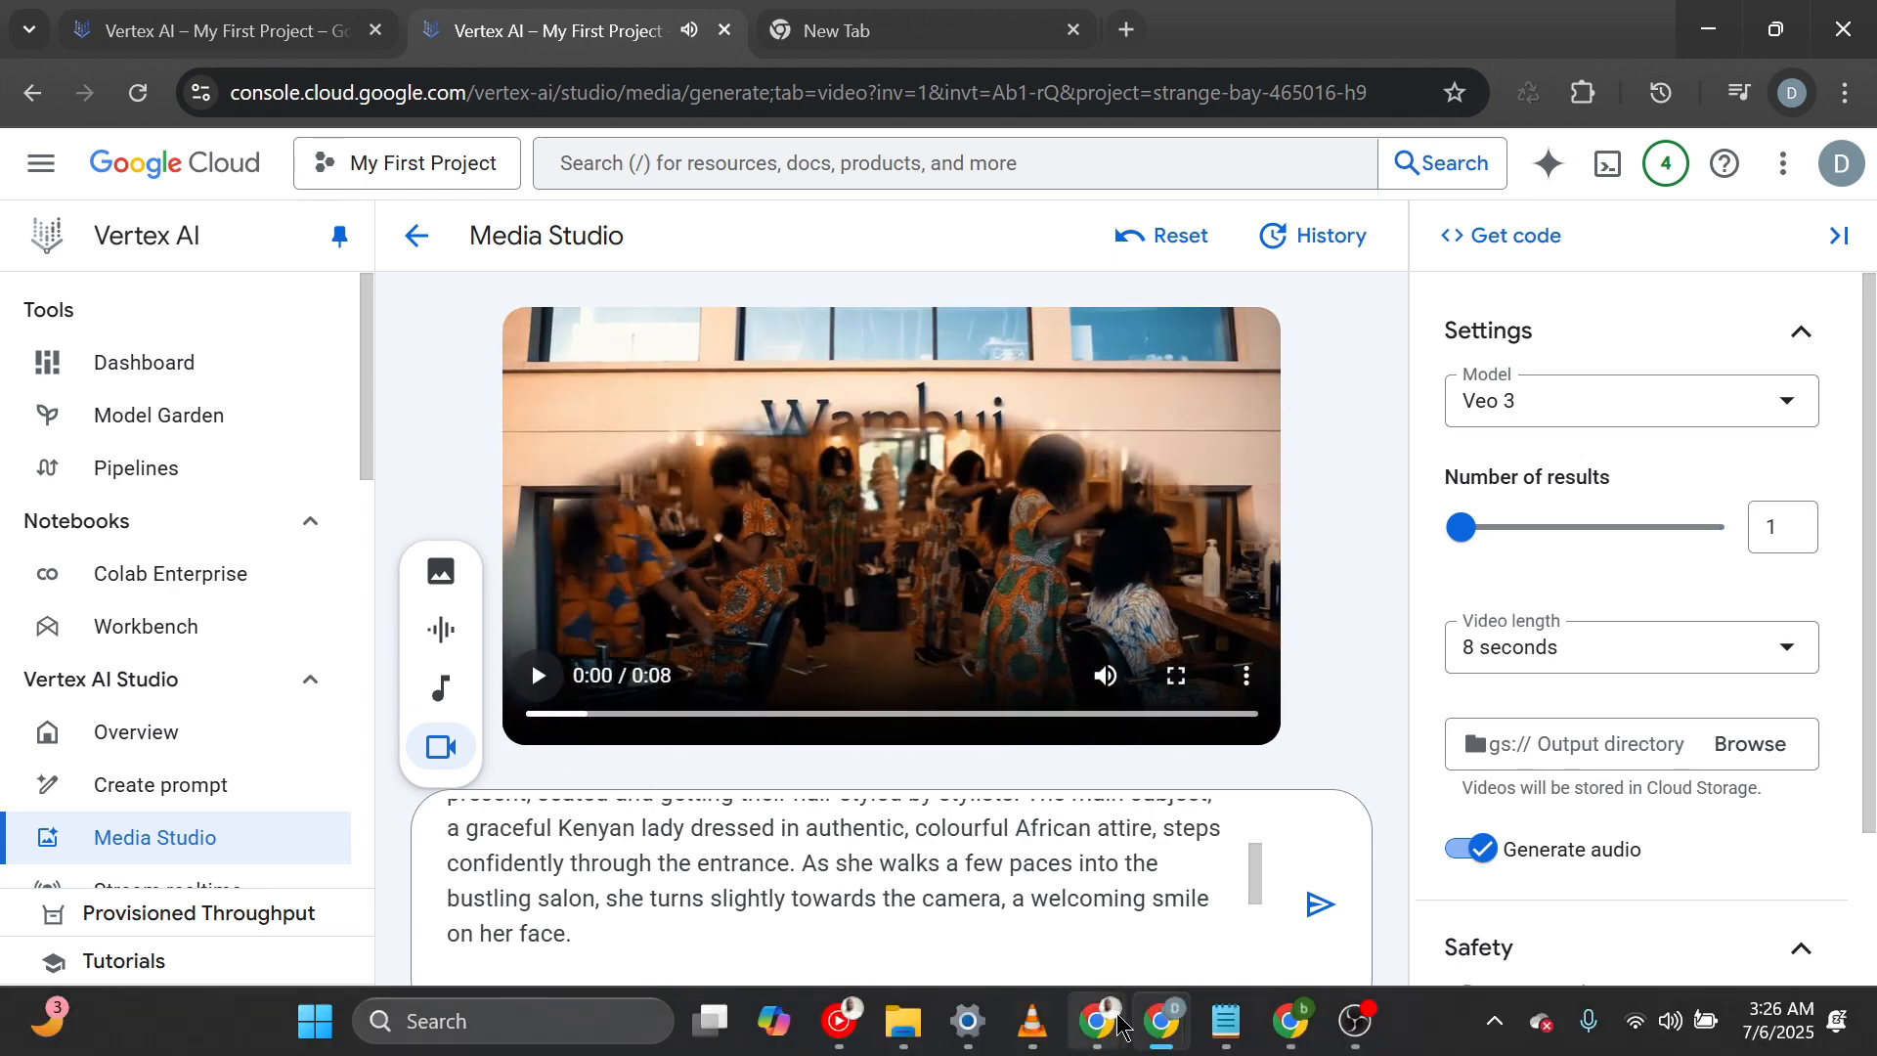
Switch to the Gemini browser window and review the saved Scene 3 and Wambui Beauty Salon prompts in the online notepad.
{"action": "mouse_move", "coordinate": [1098, 1022]}
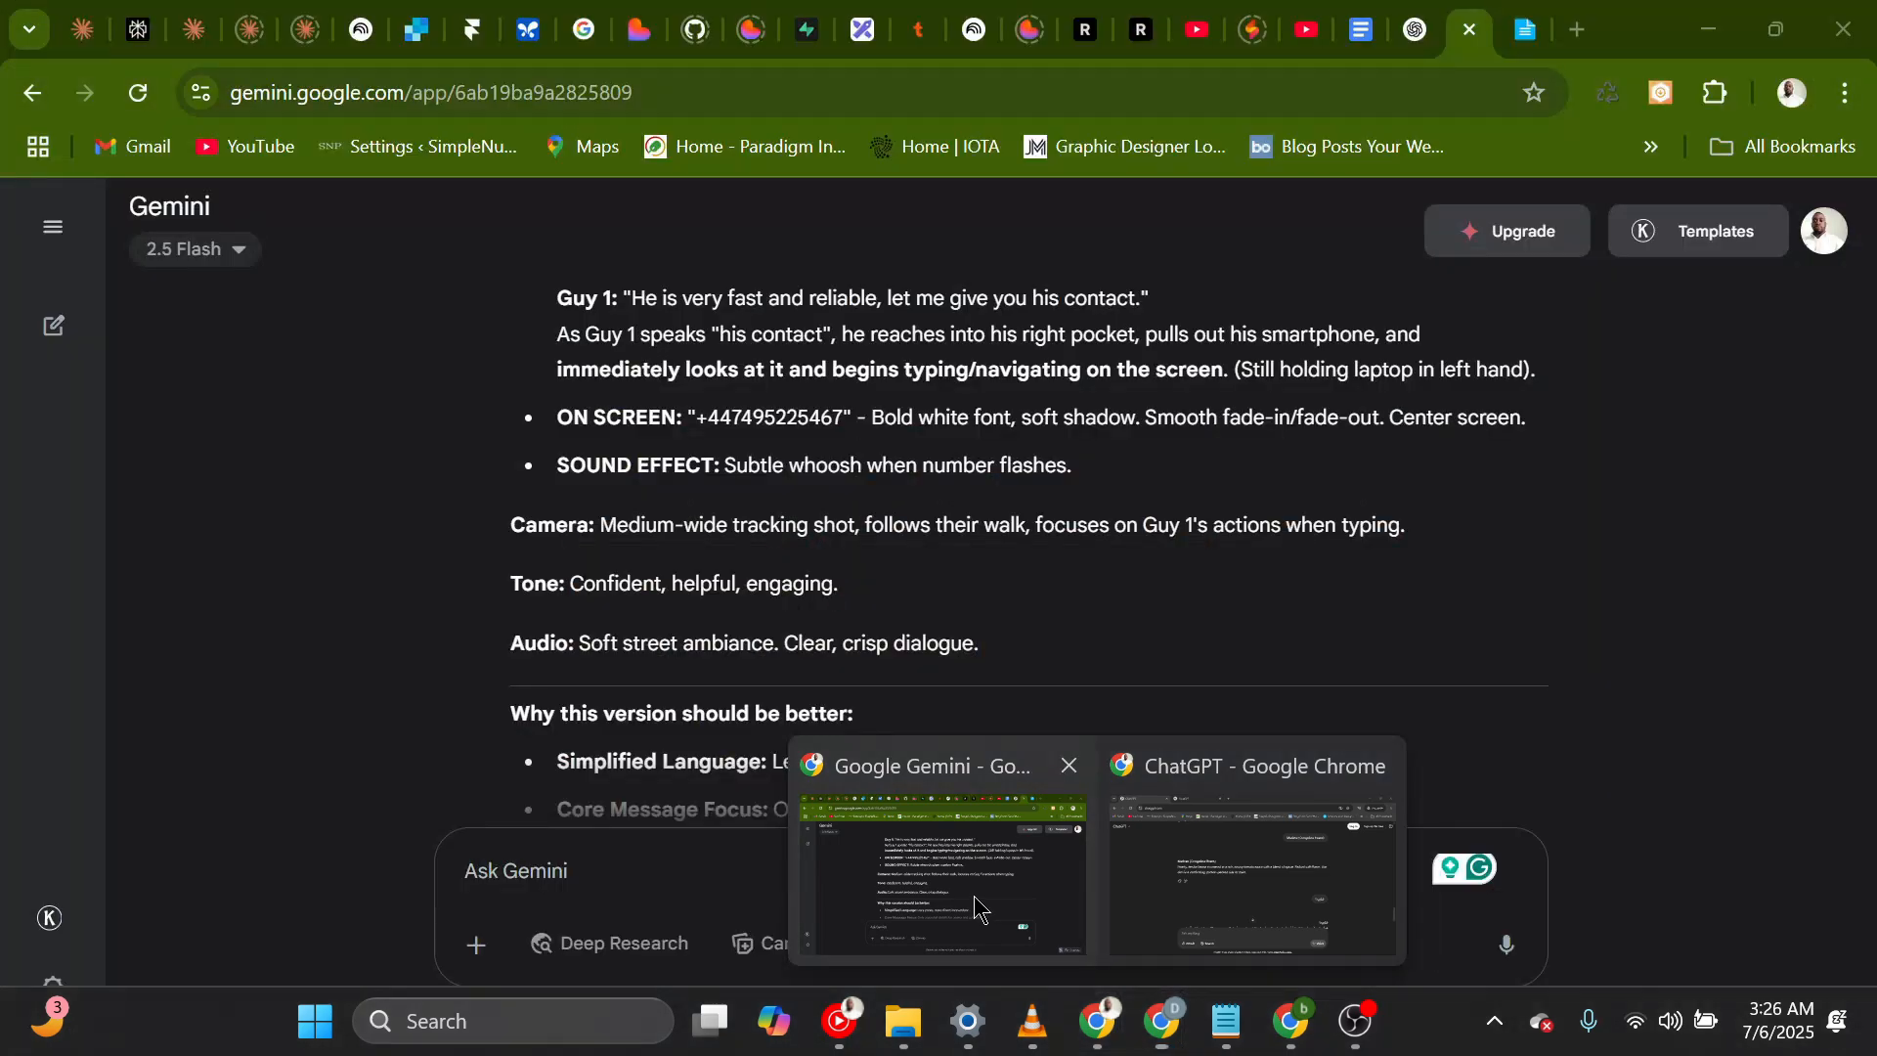
{"action": "left_click", "coordinate": [940, 870]}
{"action": "scroll", "coordinate": [914, 664], "scroll_direction": "down", "scroll_amount": 12}
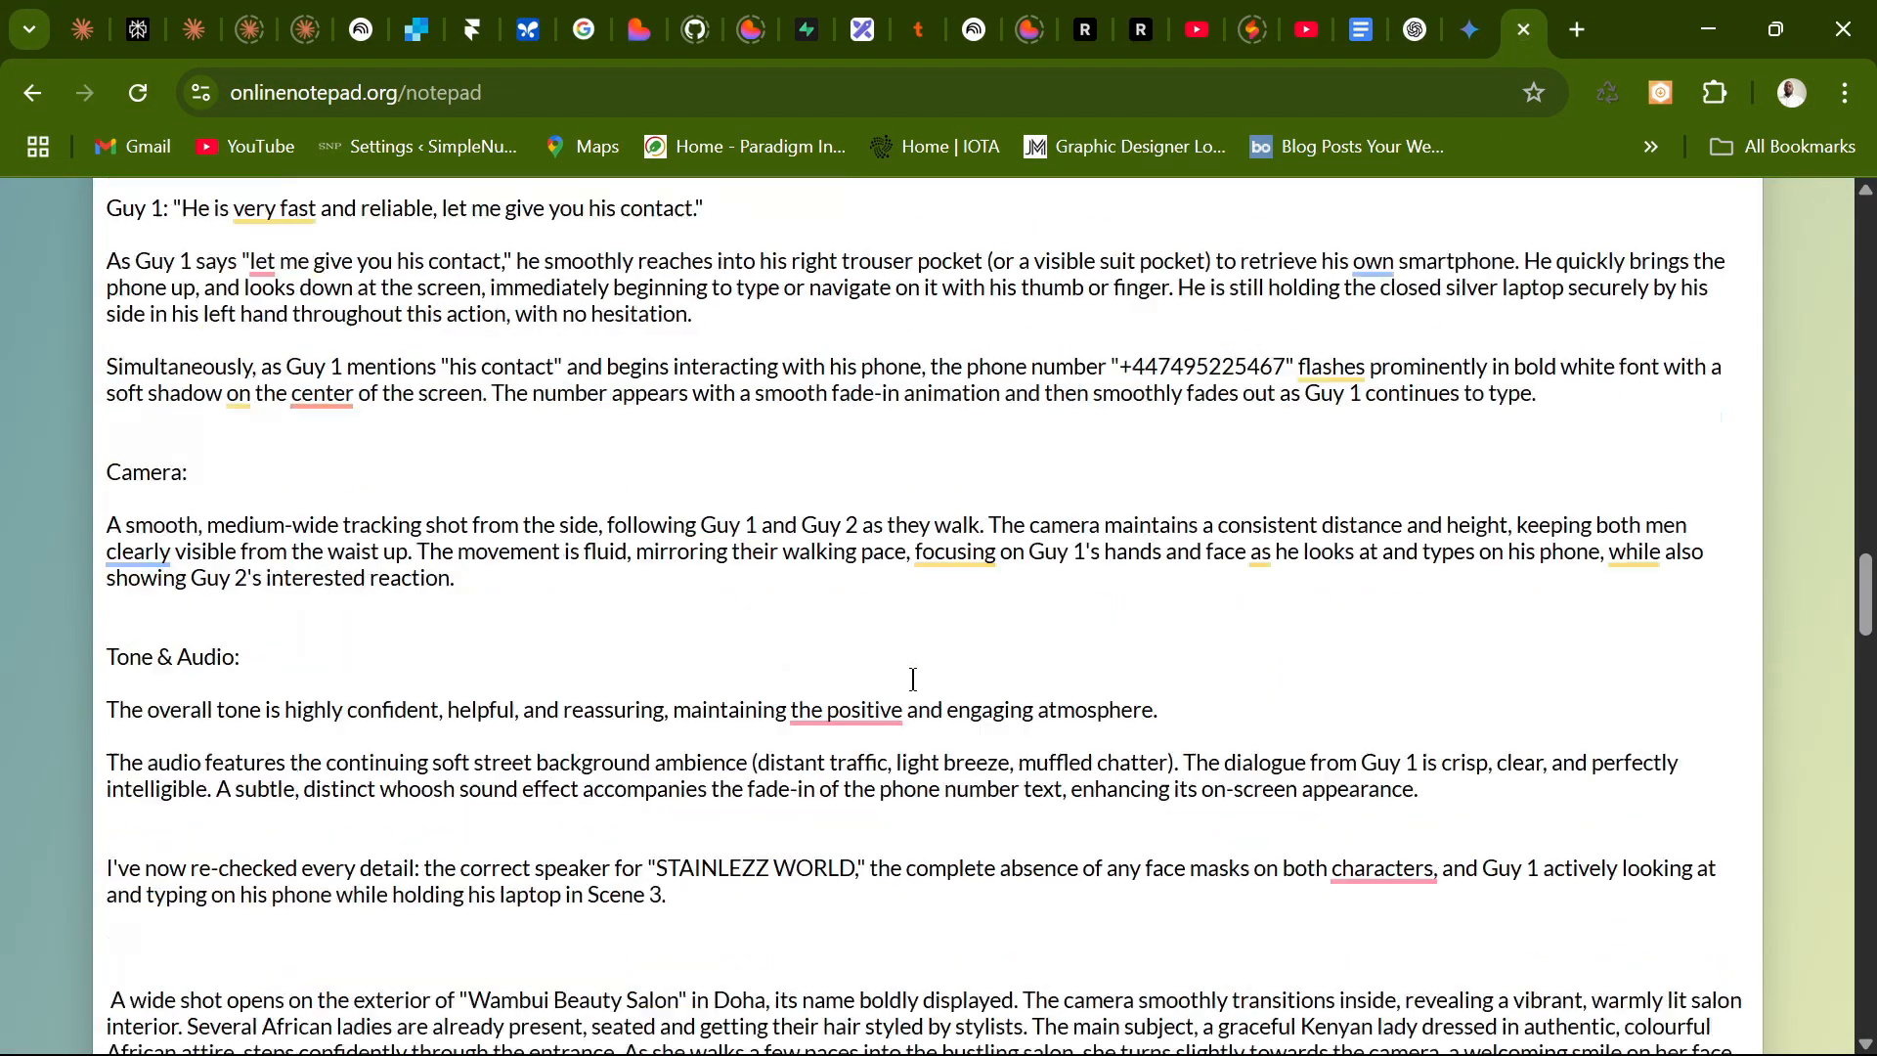
{"action": "scroll", "coordinate": [909, 677], "scroll_direction": "up", "scroll_amount": 6}
{"action": "scroll", "coordinate": [910, 677], "scroll_direction": "up", "scroll_amount": 2}
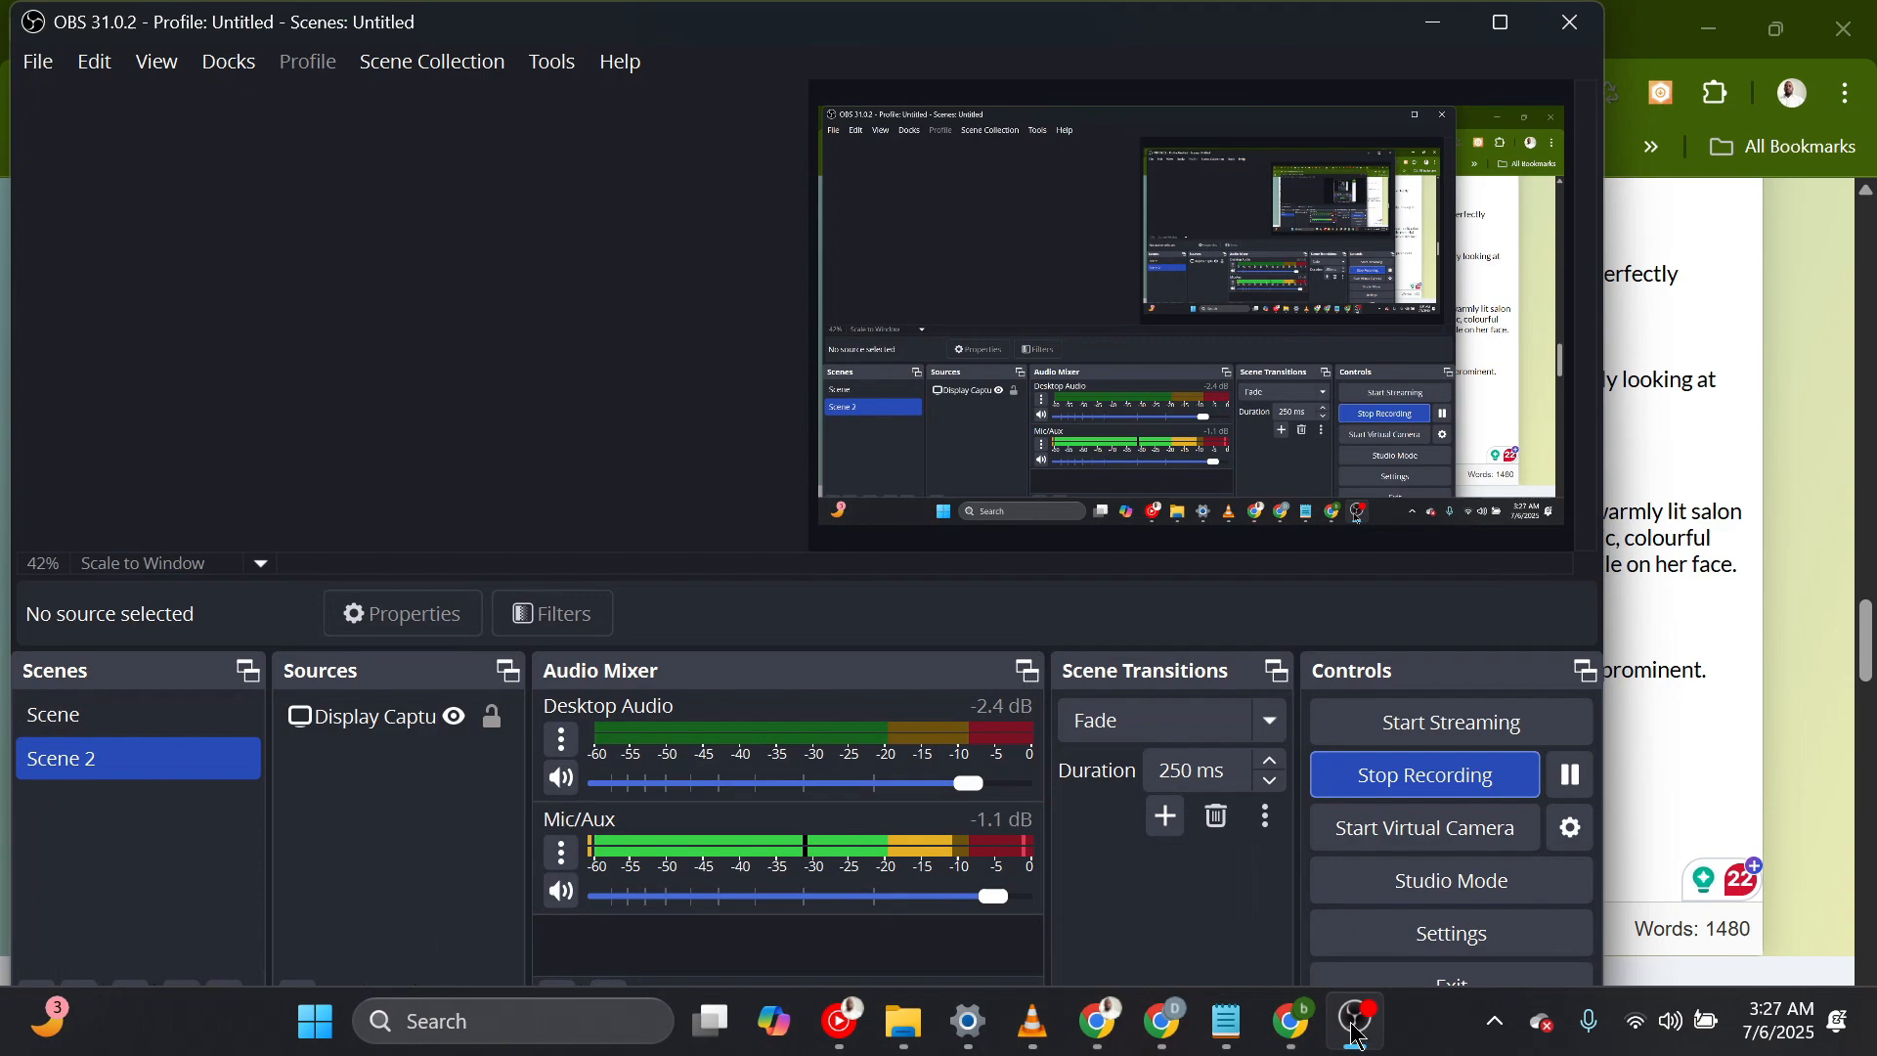
{"action": "left_click", "coordinate": [1357, 1024]}
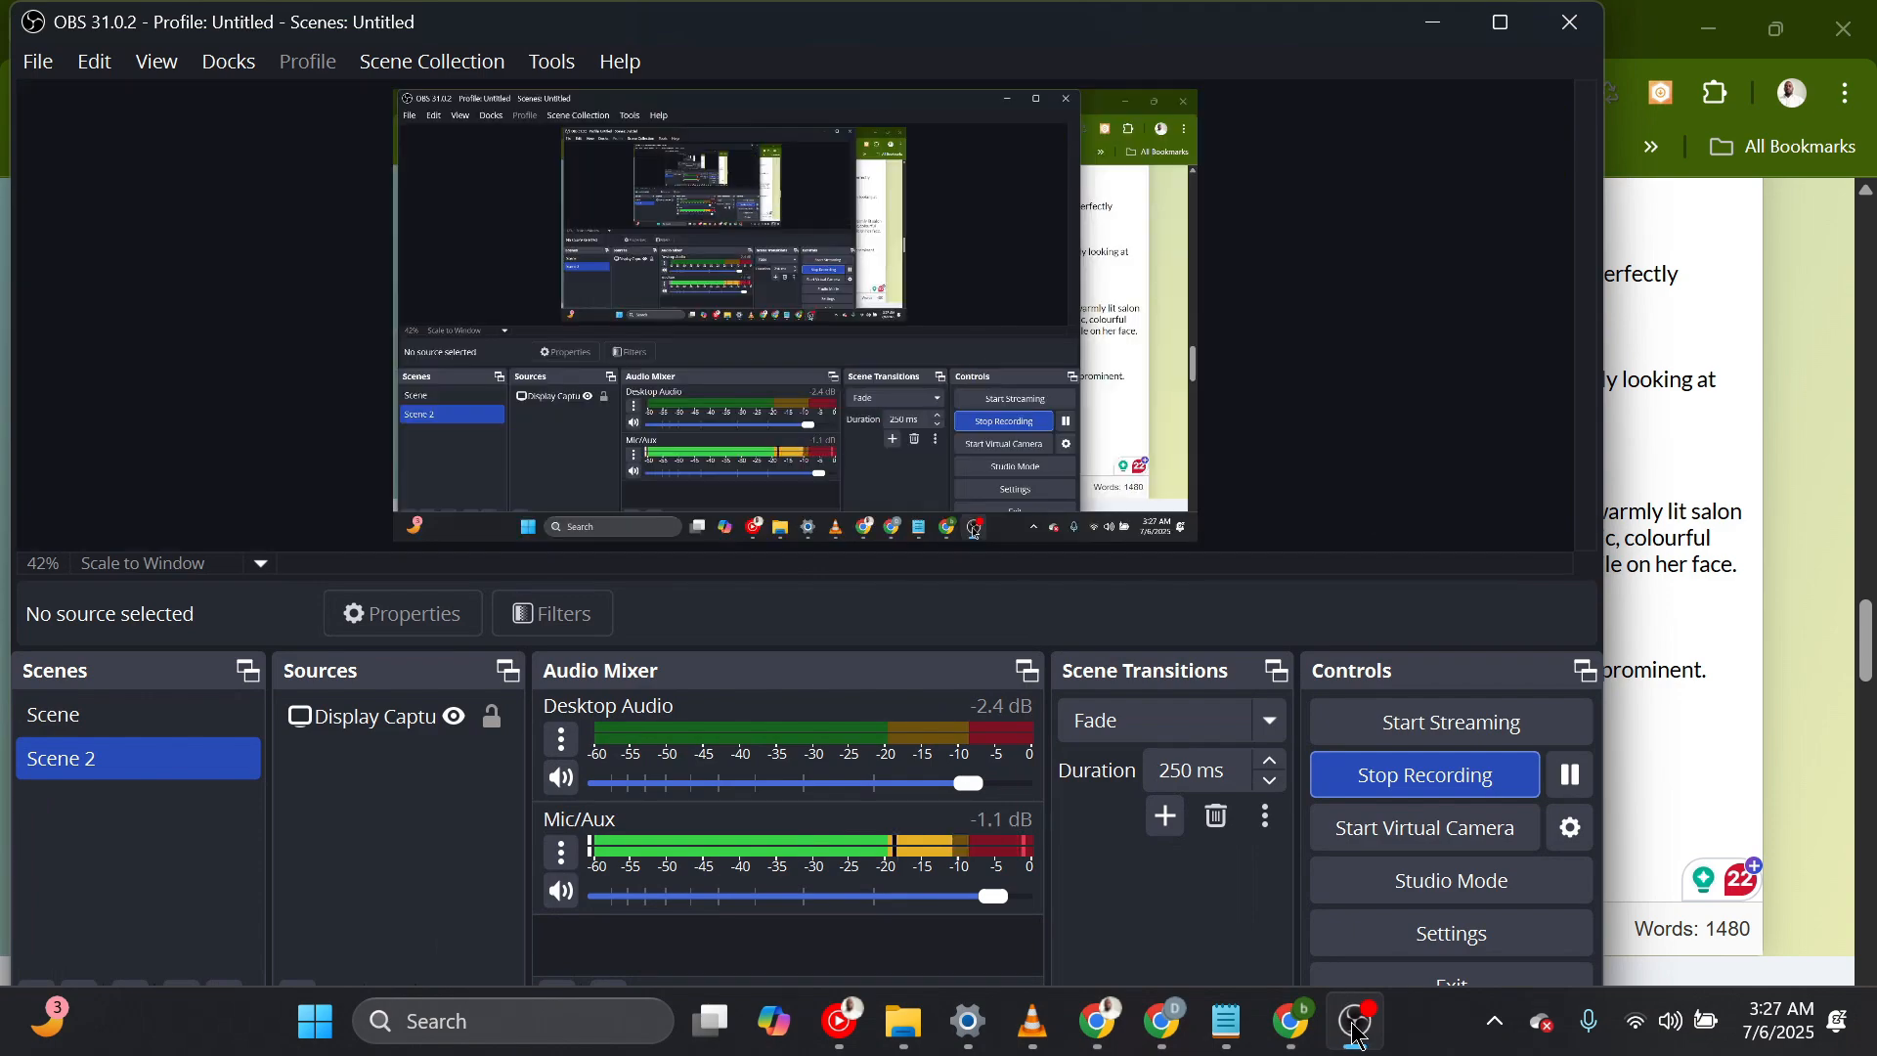
{"action": "left_click", "coordinate": [1357, 1025]}
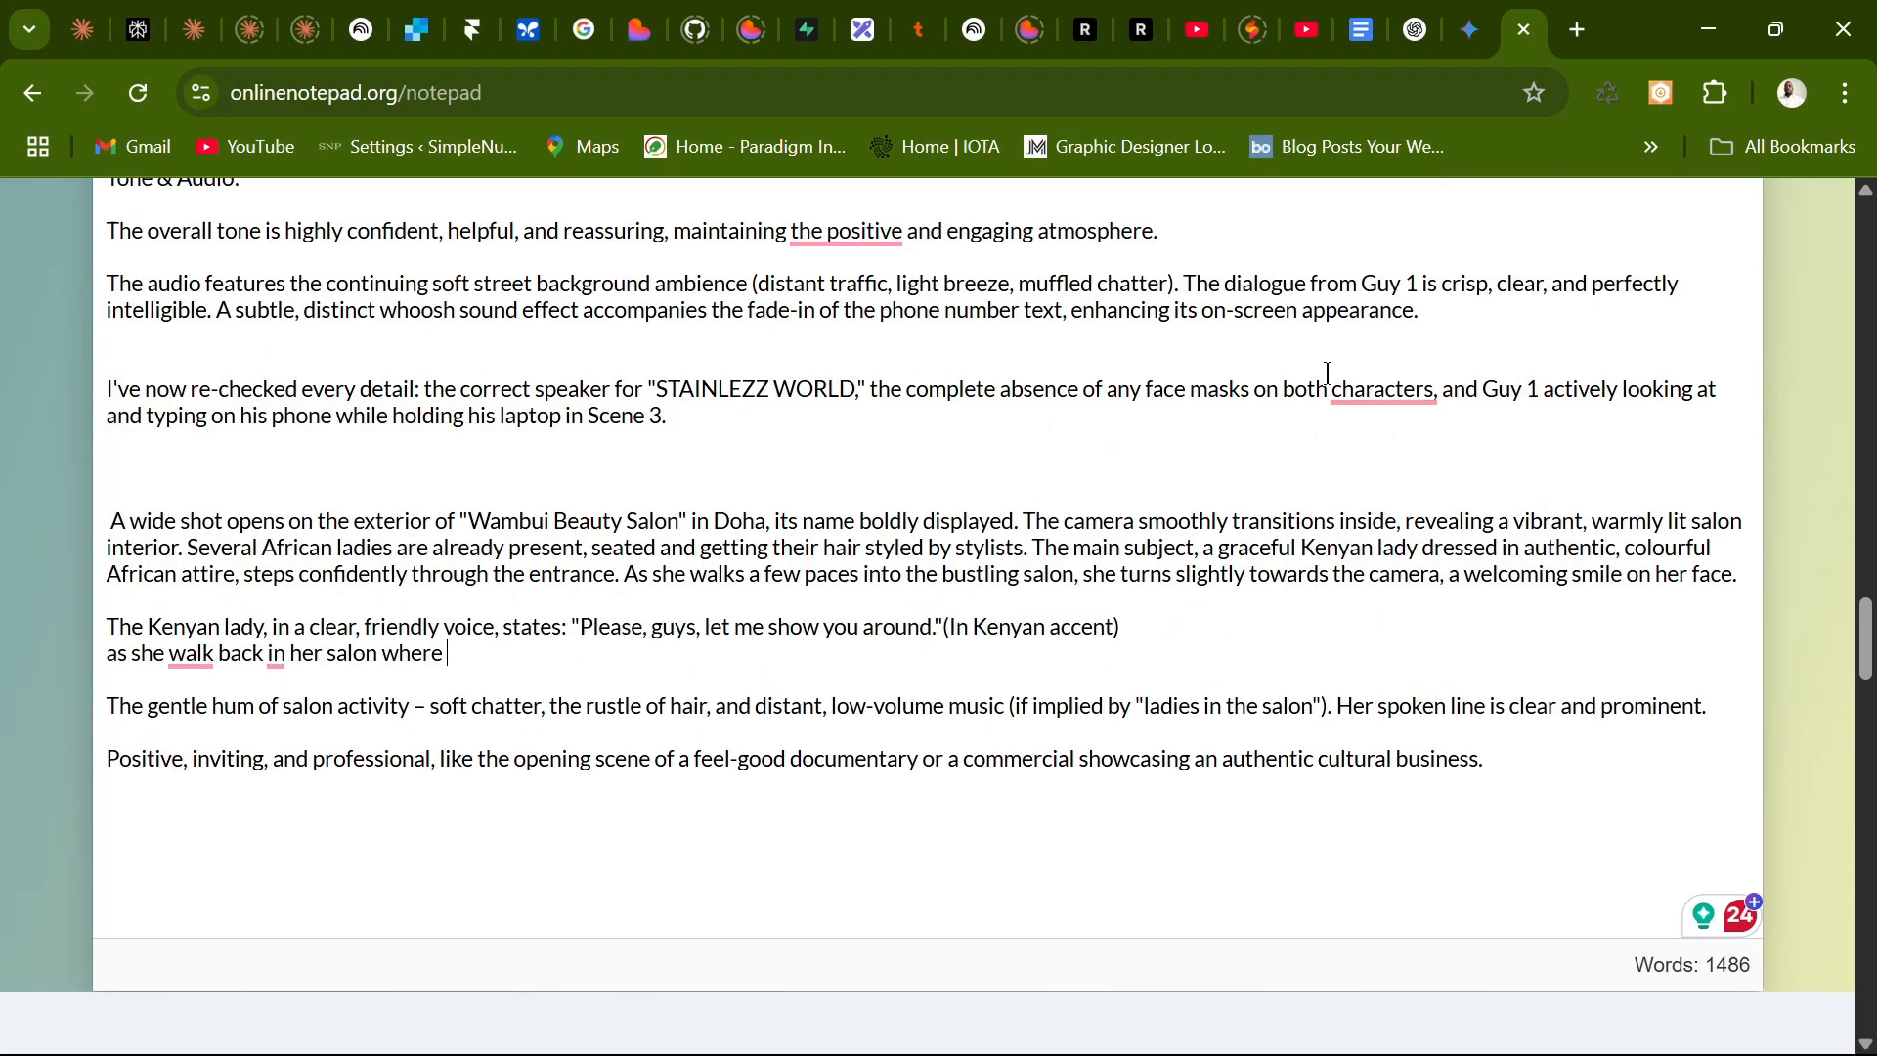
Switch to the Veo 3 Prompt Template in Google Docs and highlight the Subjects line about the Kenyan lady in African attire.
{"action": "scroll", "coordinate": [1328, 379], "scroll_direction": "up", "scroll_amount": 4}
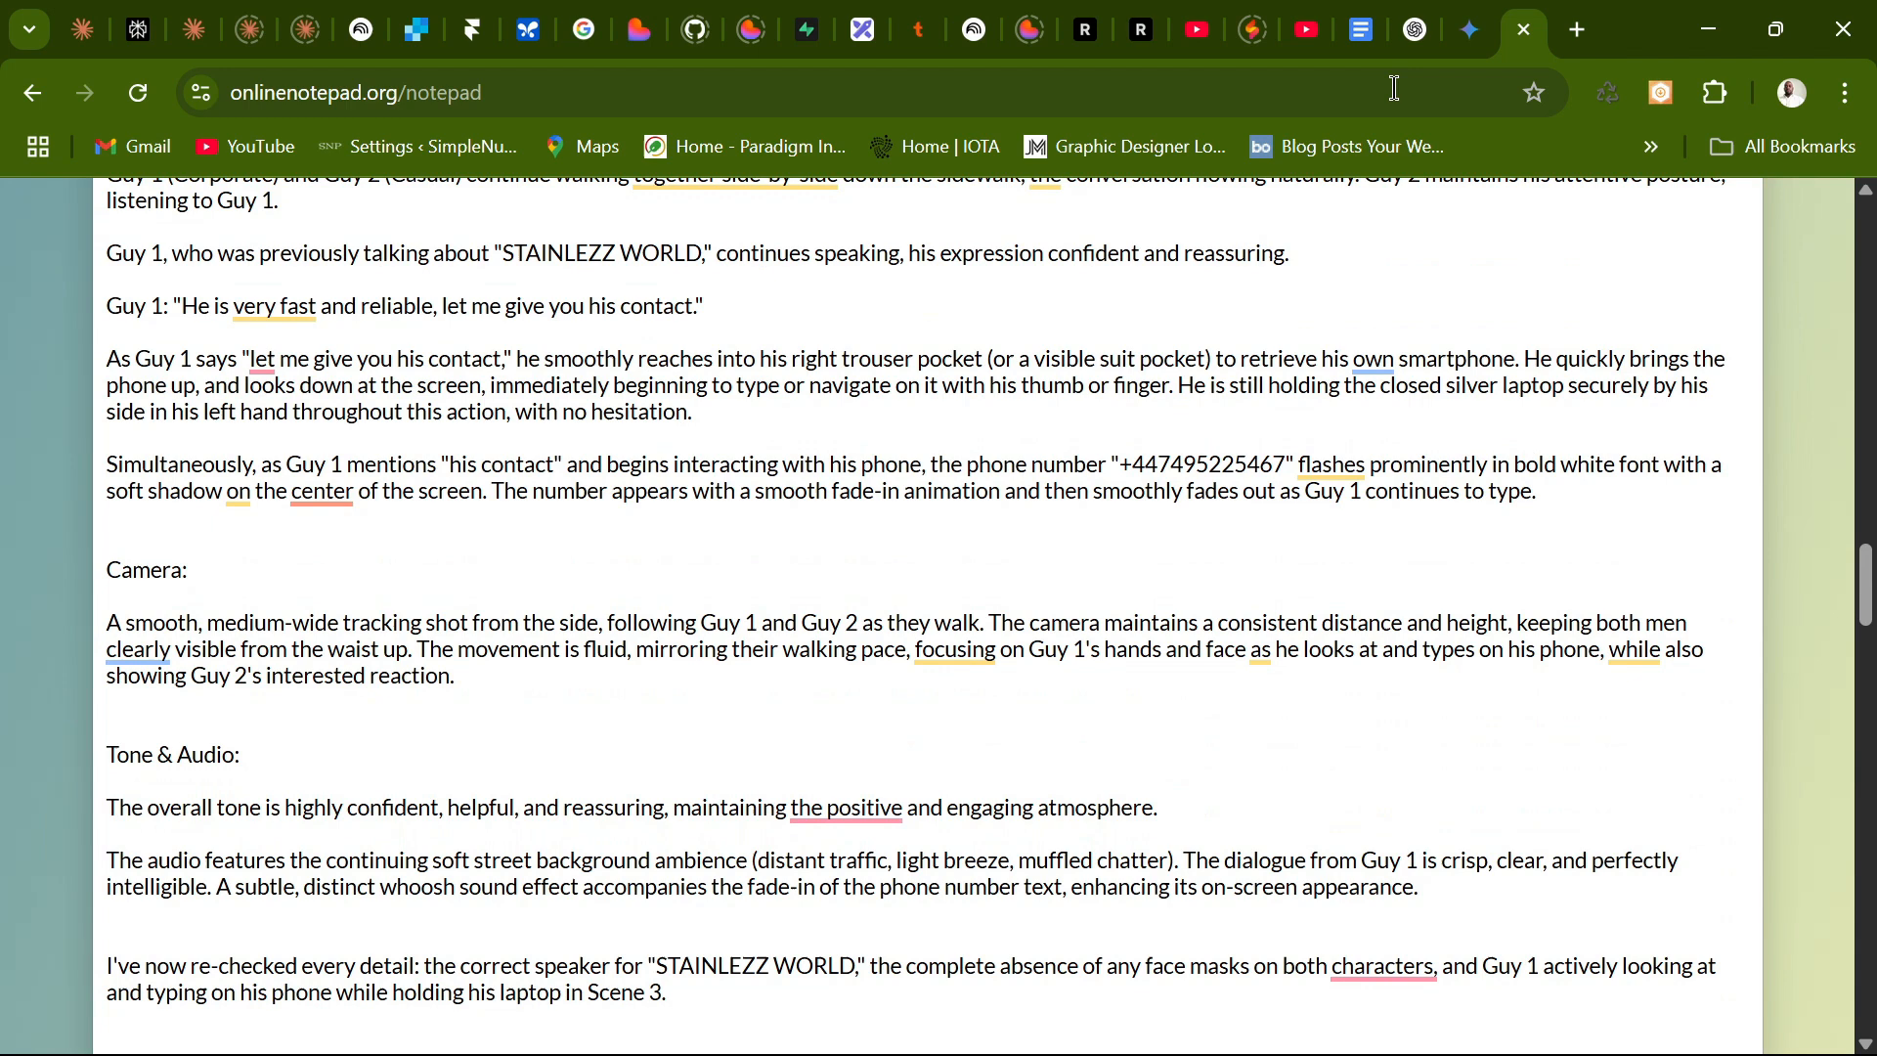
{"action": "left_click", "coordinate": [1364, 34]}
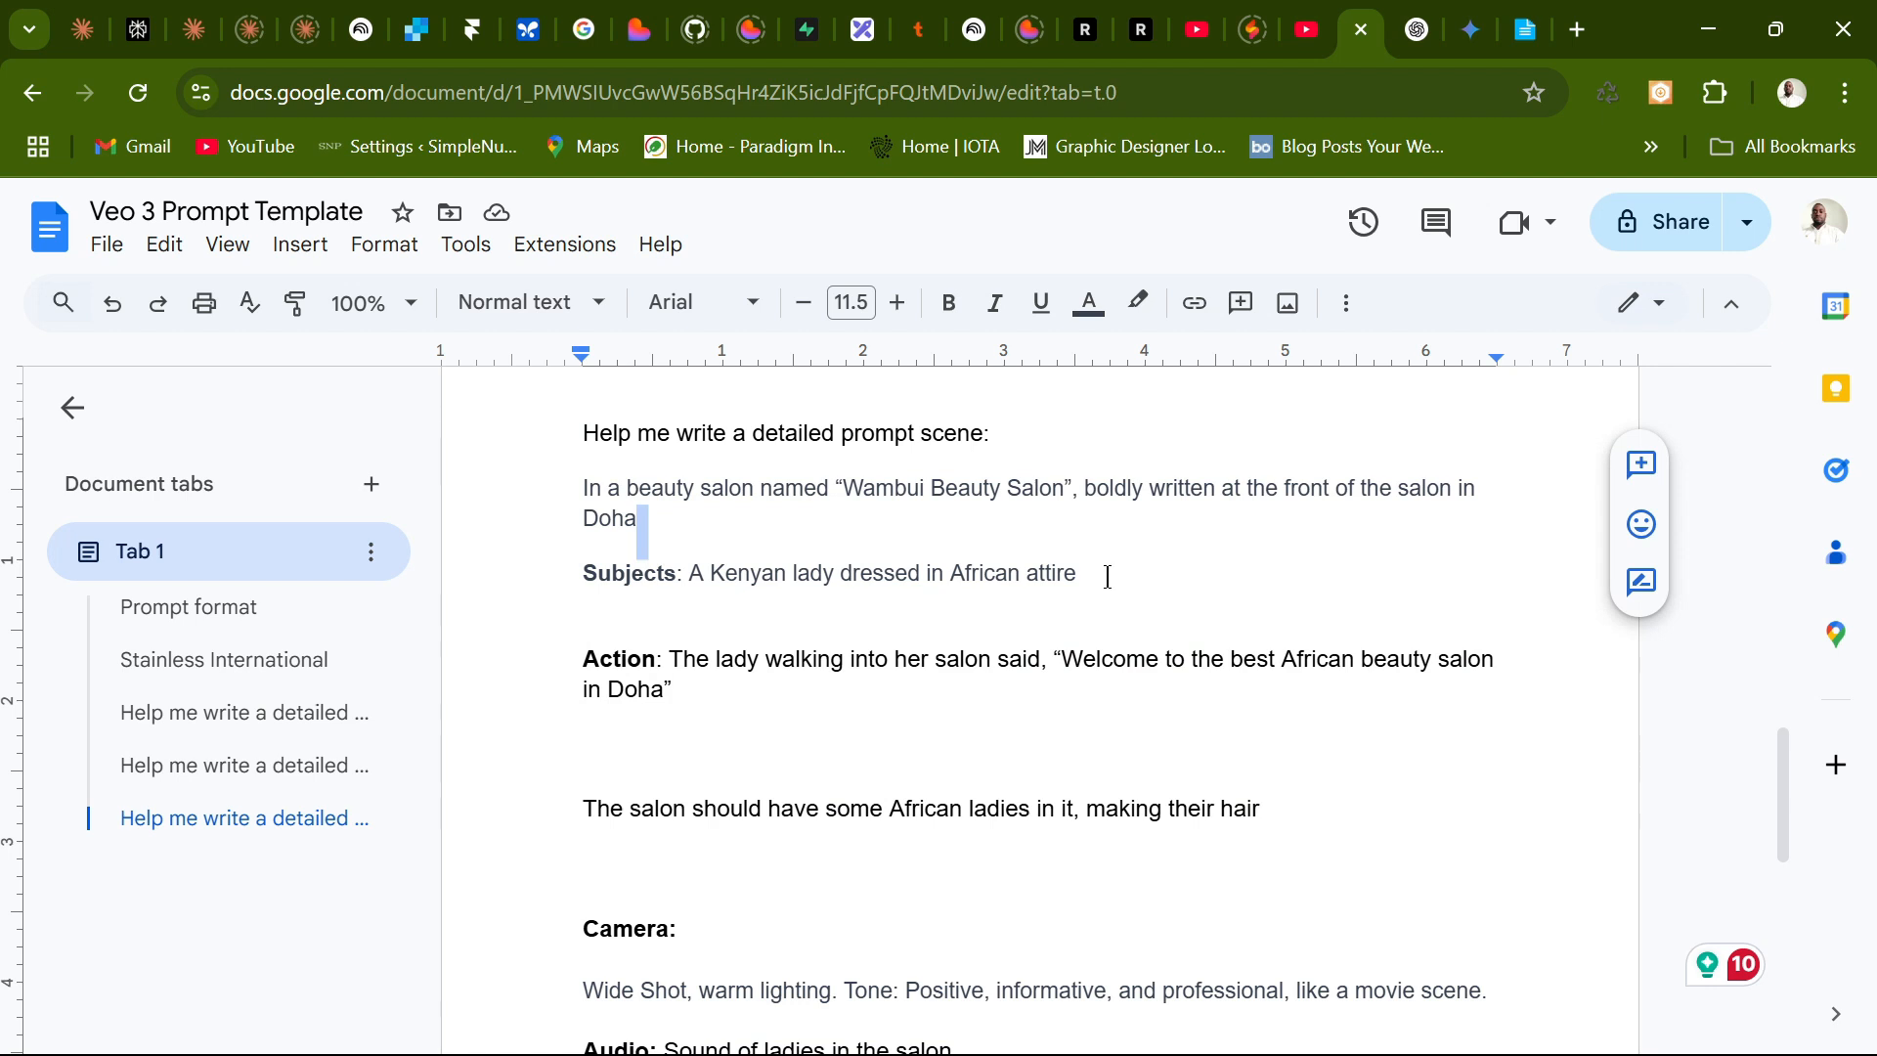
{"action": "left_click", "coordinate": [1108, 576]}
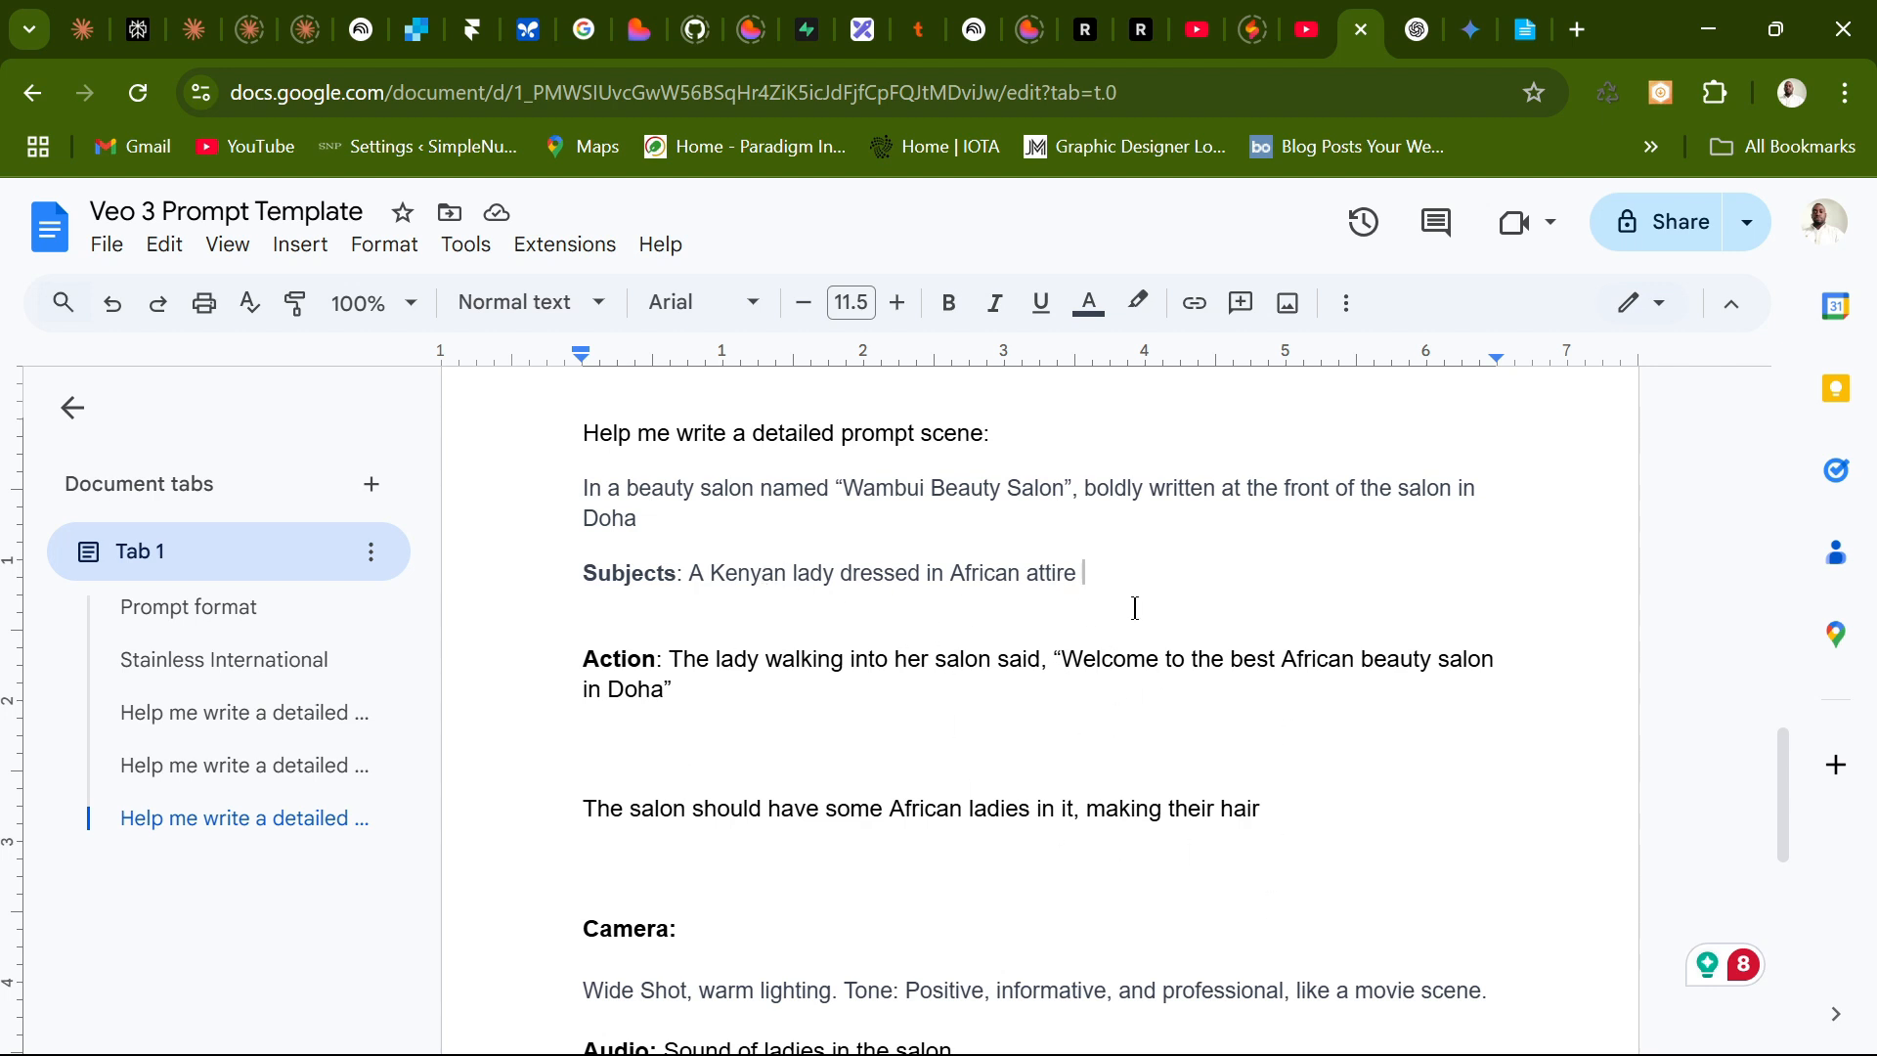
{"action": "left_click_drag", "start_coordinate": [1089, 575], "coordinate": [695, 569]}
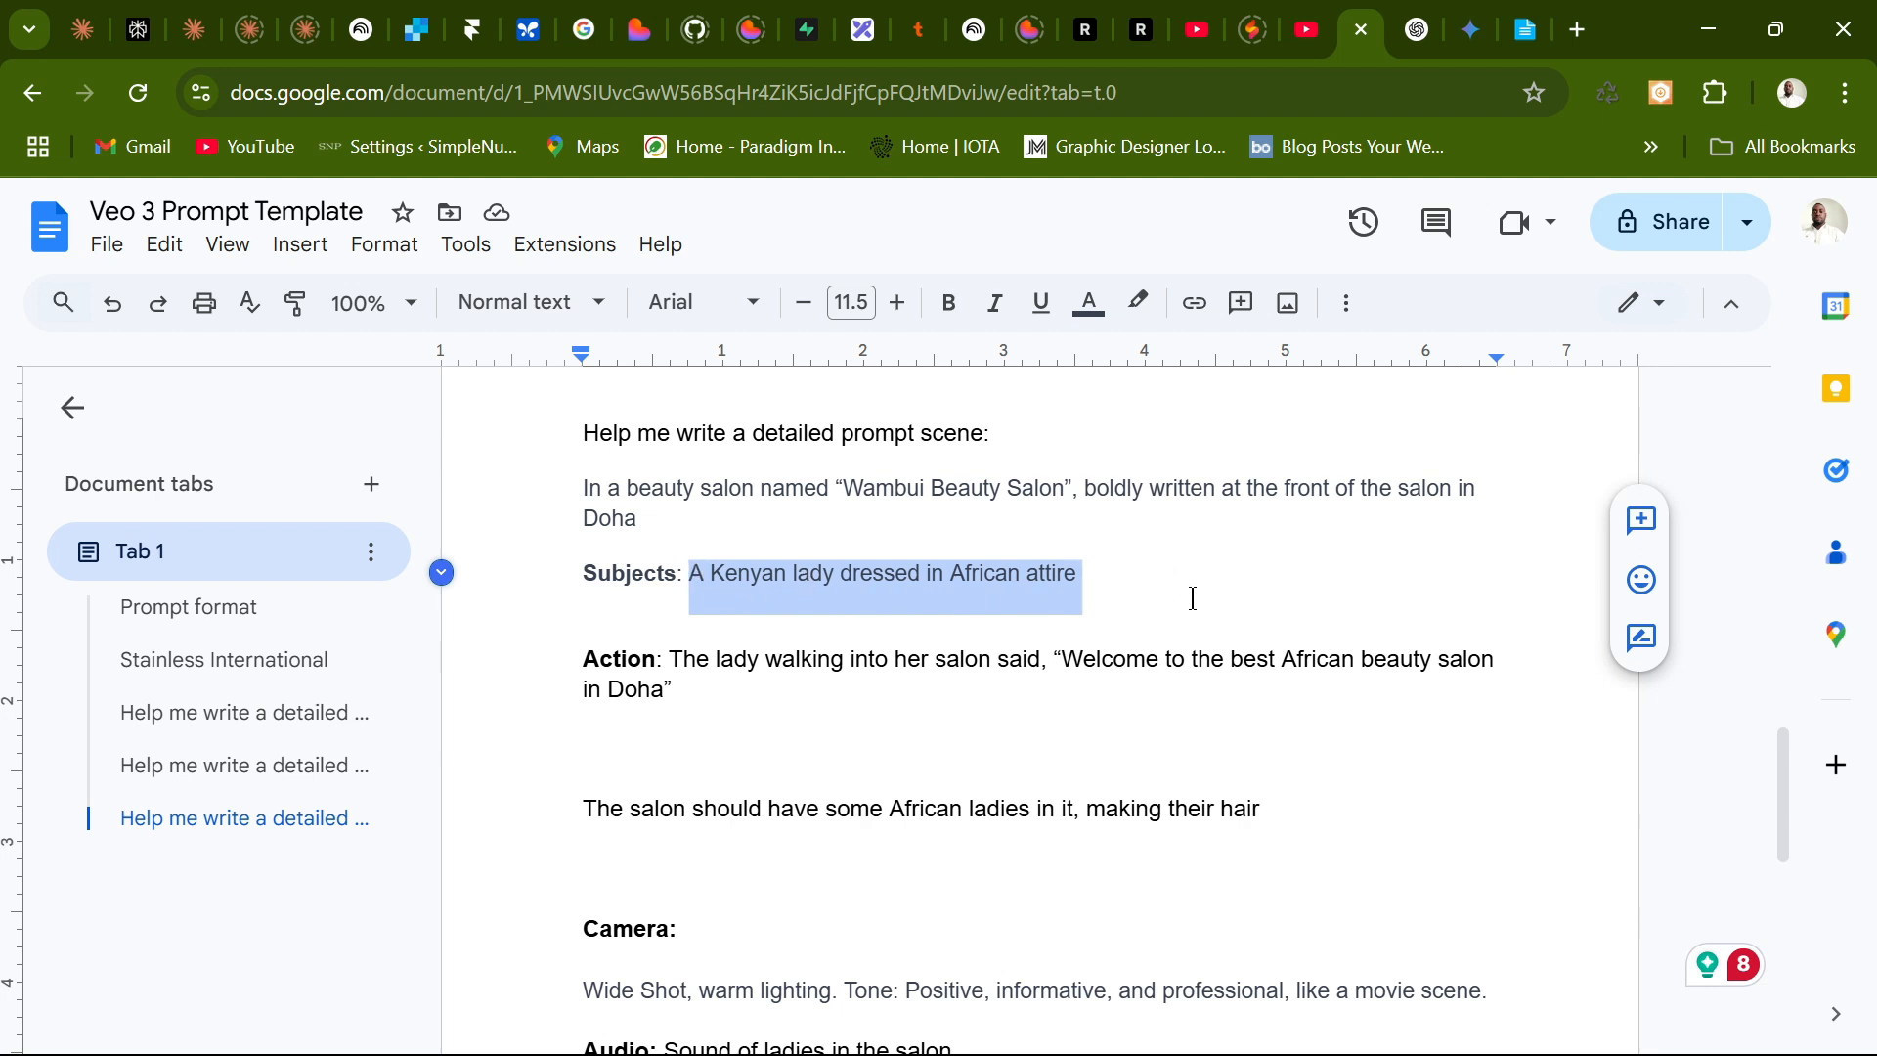
{"action": "left_click_drag", "start_coordinate": [1157, 594], "coordinate": [720, 575]}
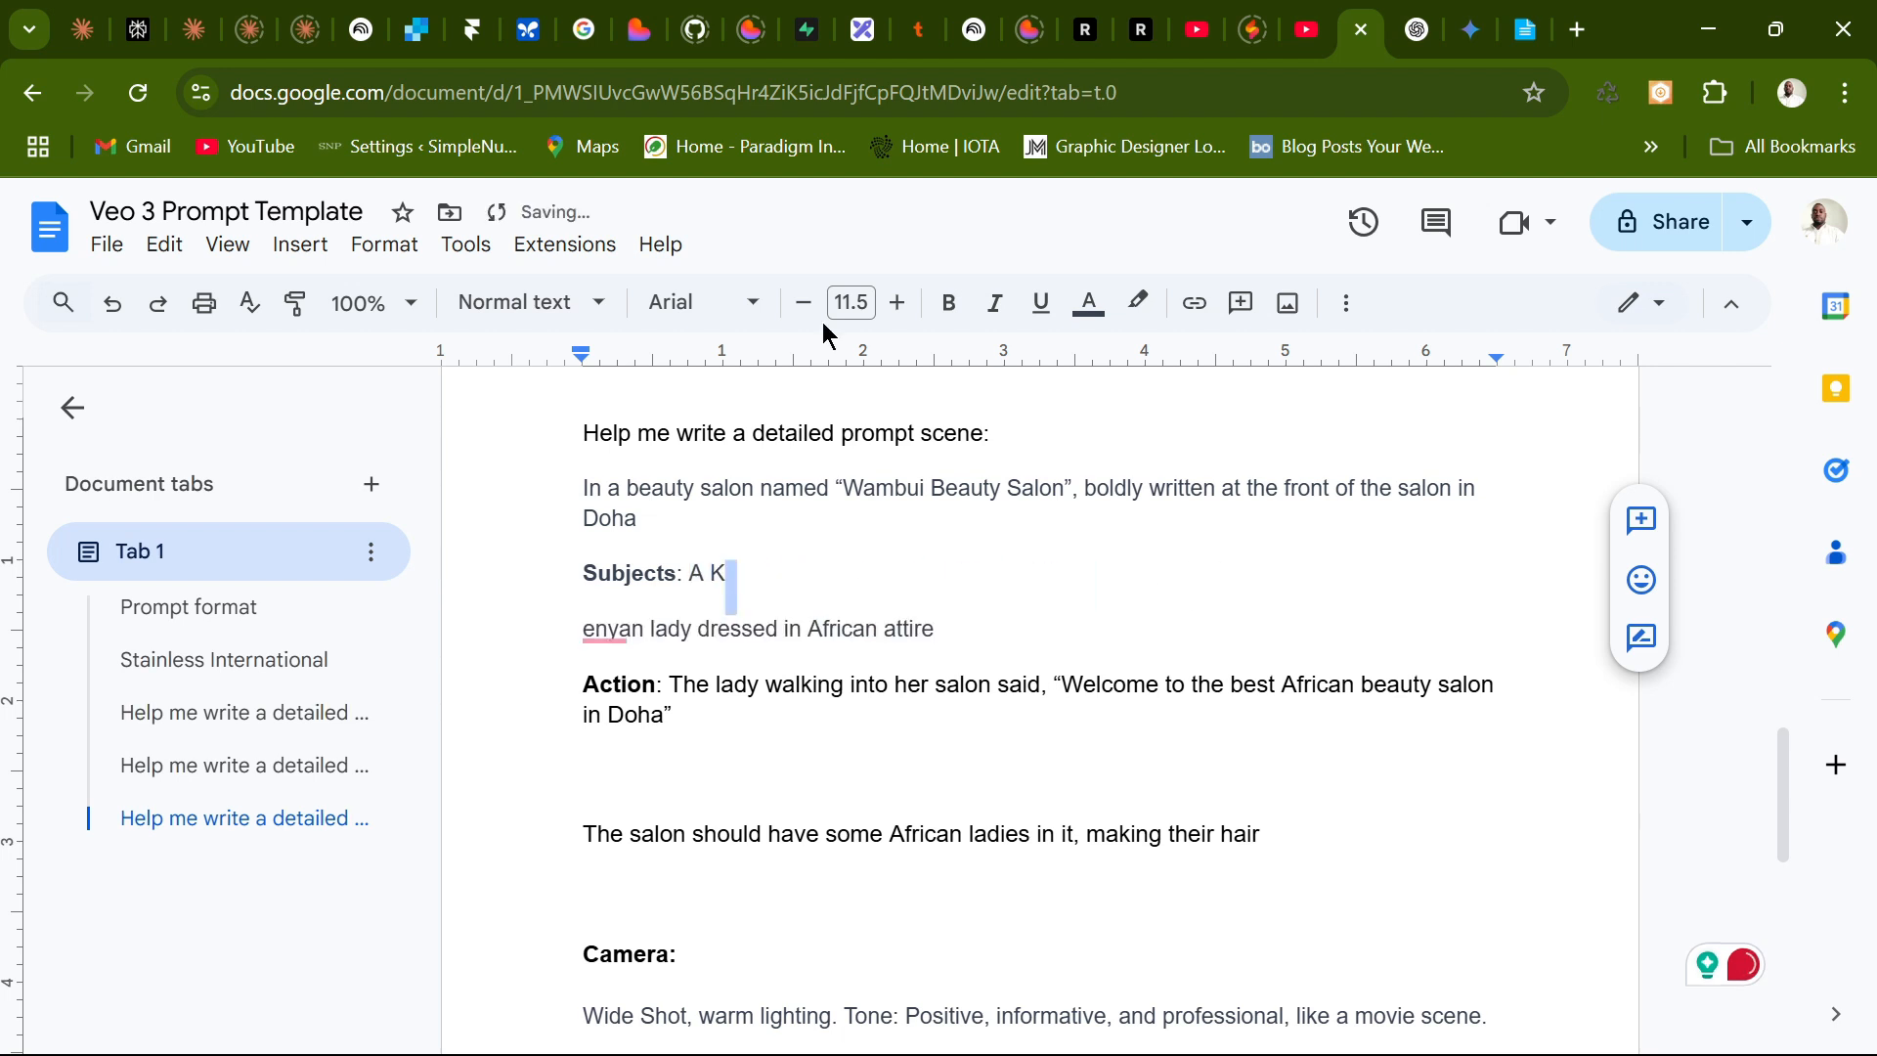
{"action": "key", "text": "ctrl+z"}
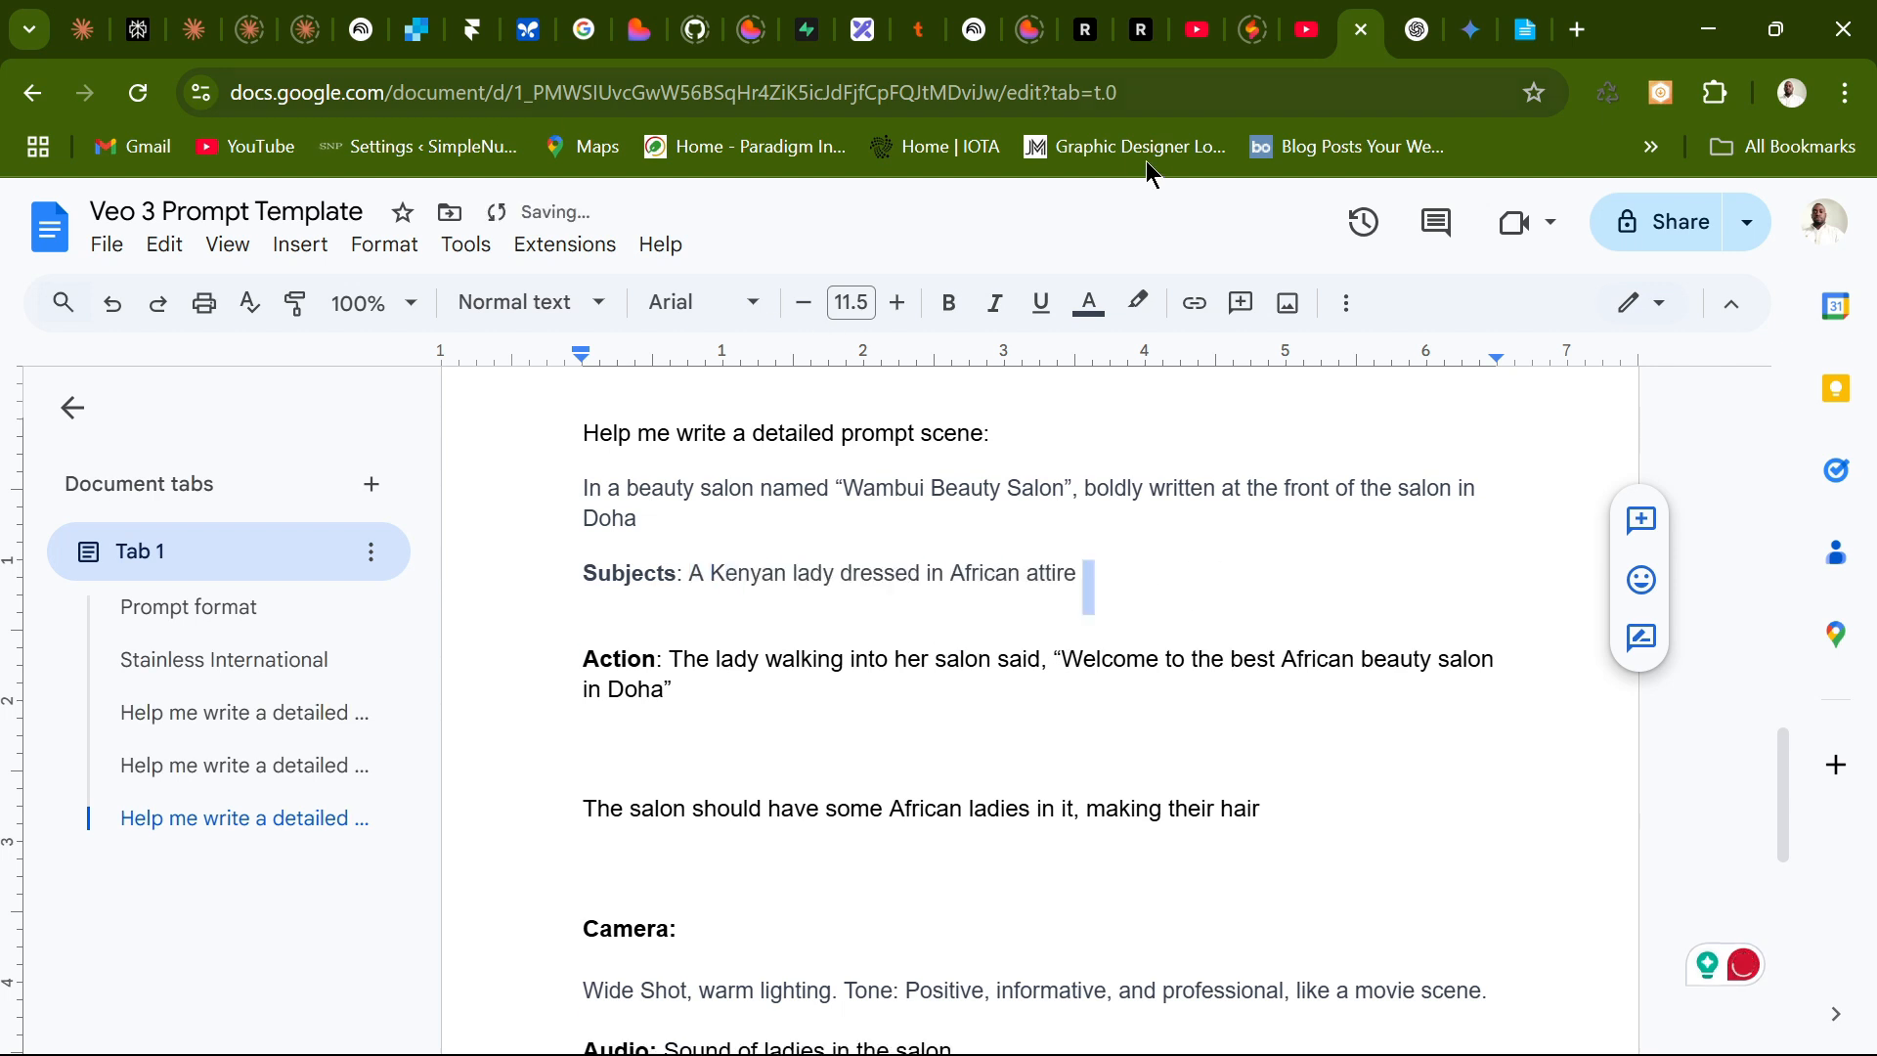
{"action": "left_click_drag", "start_coordinate": [577, 572], "coordinate": [1158, 582]}
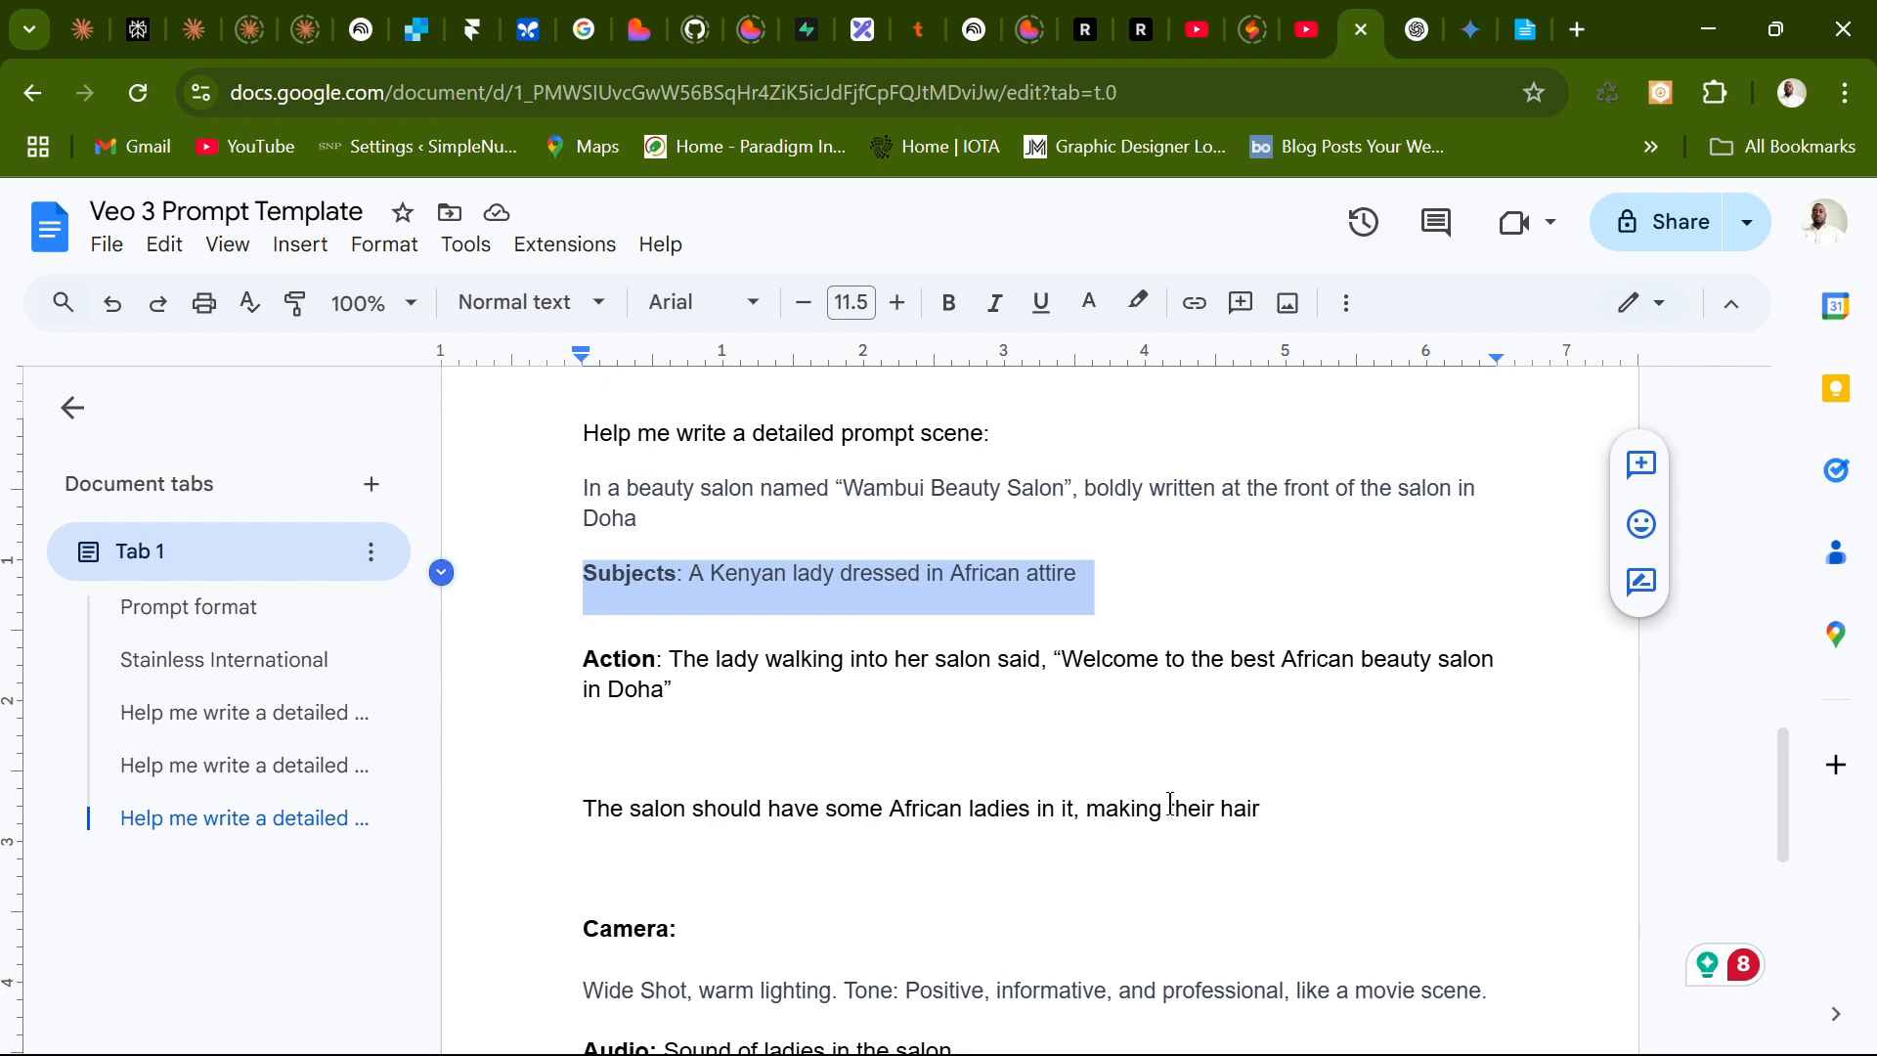
Examine the template's salon scene, its camera, audio and 8-second video note, and the Stainless International scenes up to the Prompt format heading.
{"action": "scroll", "coordinate": [855, 584], "scroll_direction": "up", "scroll_amount": 3}
{"action": "scroll", "coordinate": [766, 678], "scroll_direction": "down", "scroll_amount": 2}
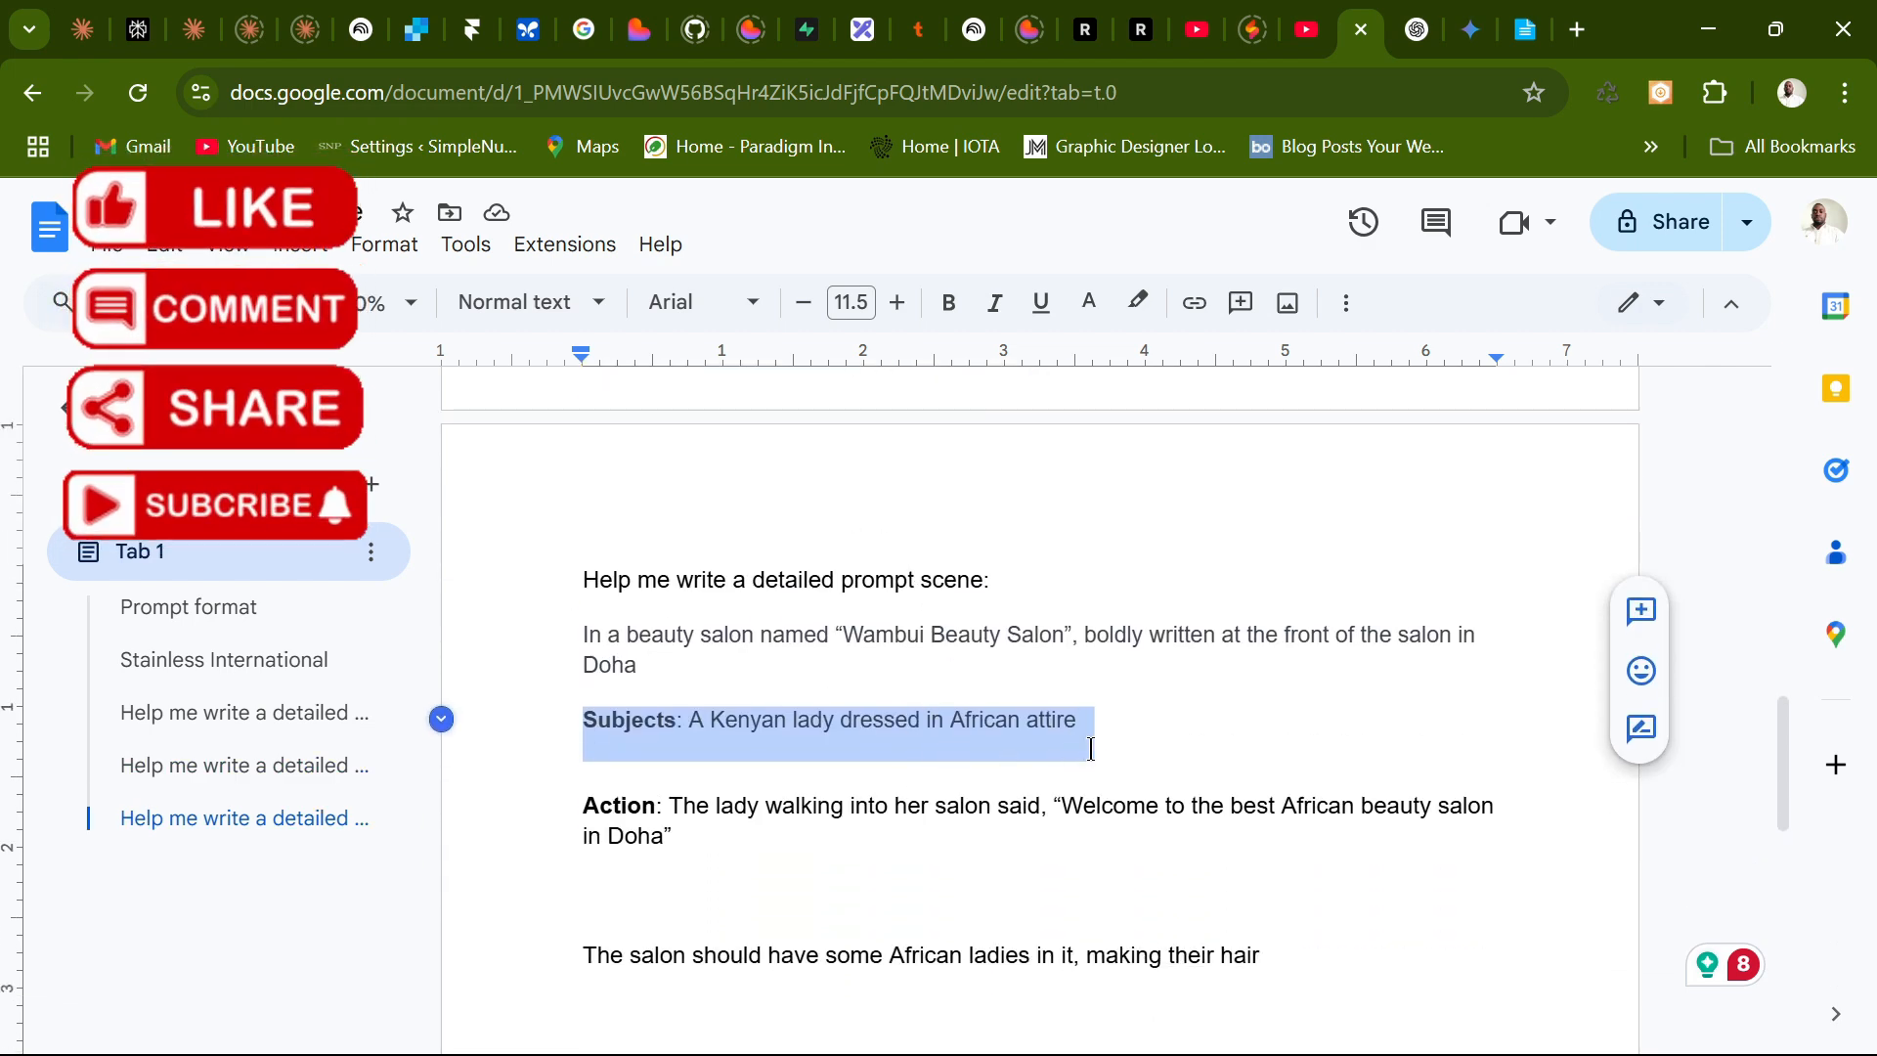
{"action": "scroll", "coordinate": [1095, 753], "scroll_direction": "down", "scroll_amount": 2}
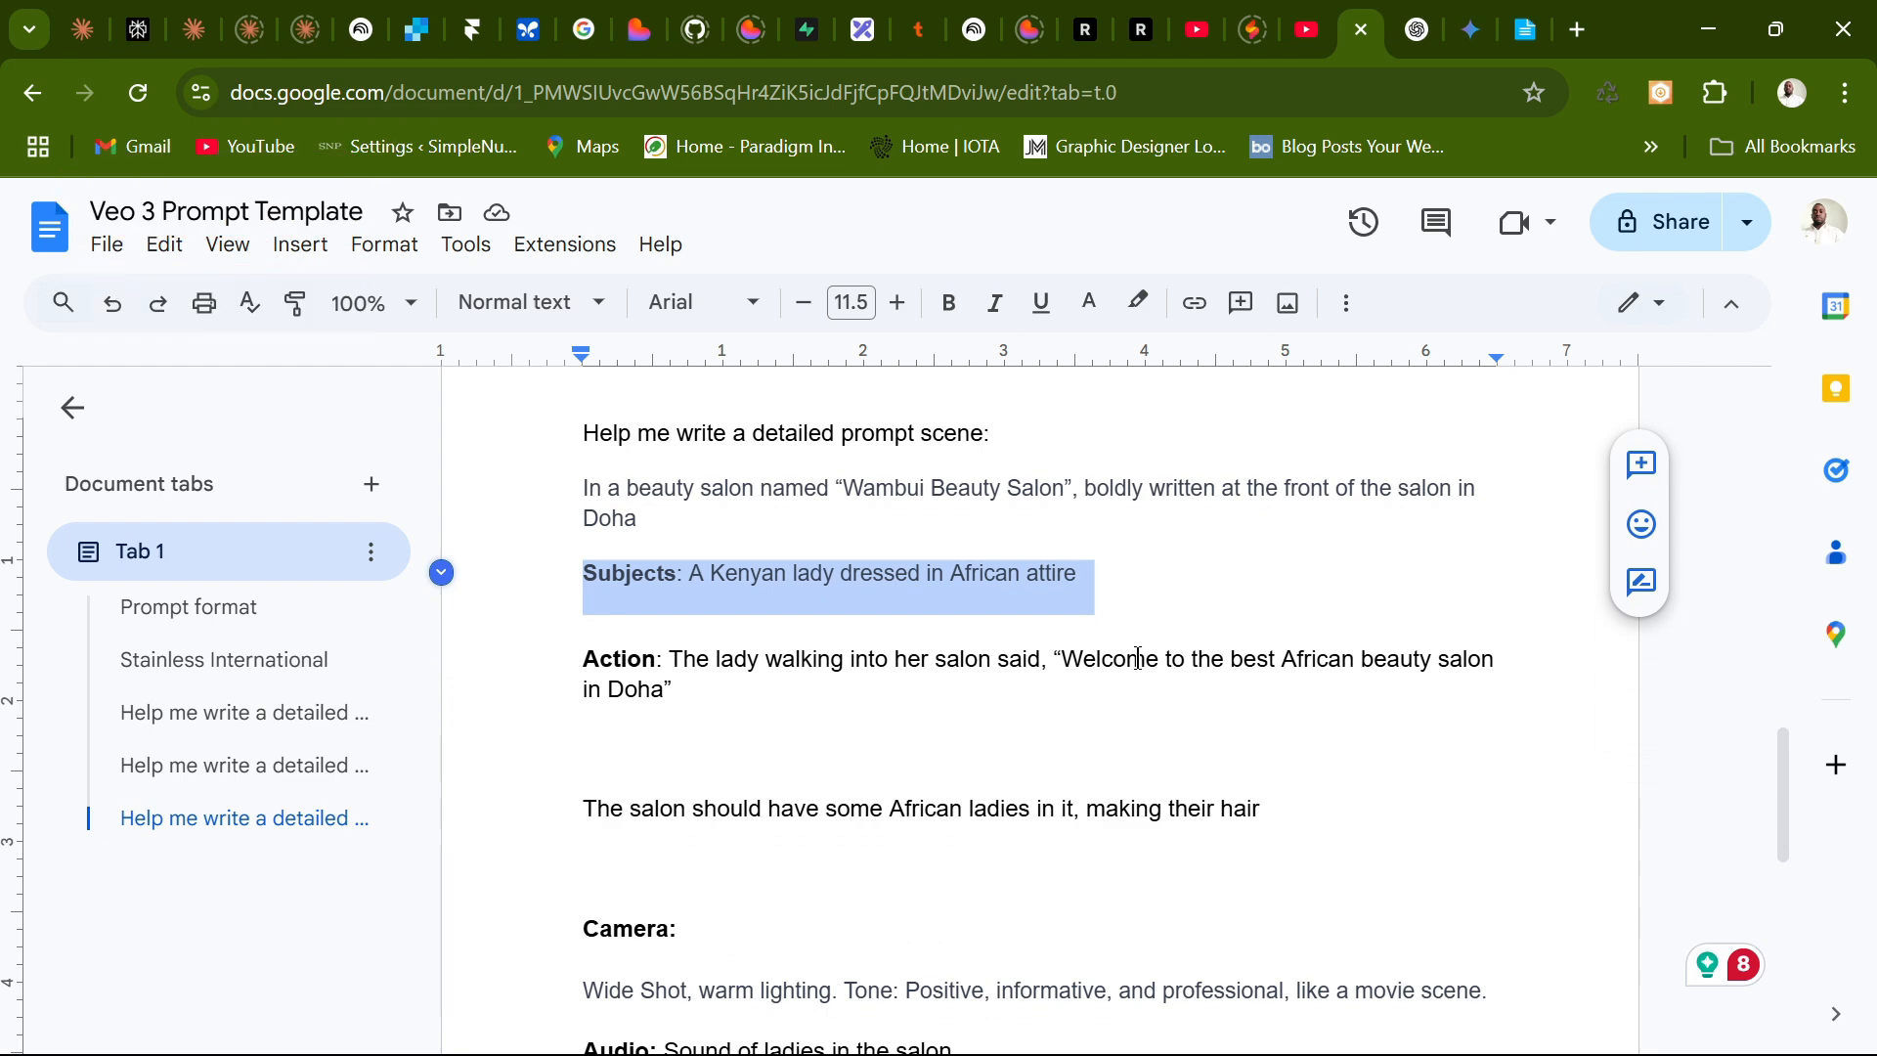
{"action": "scroll", "coordinate": [1115, 806], "scroll_direction": "down", "scroll_amount": 5}
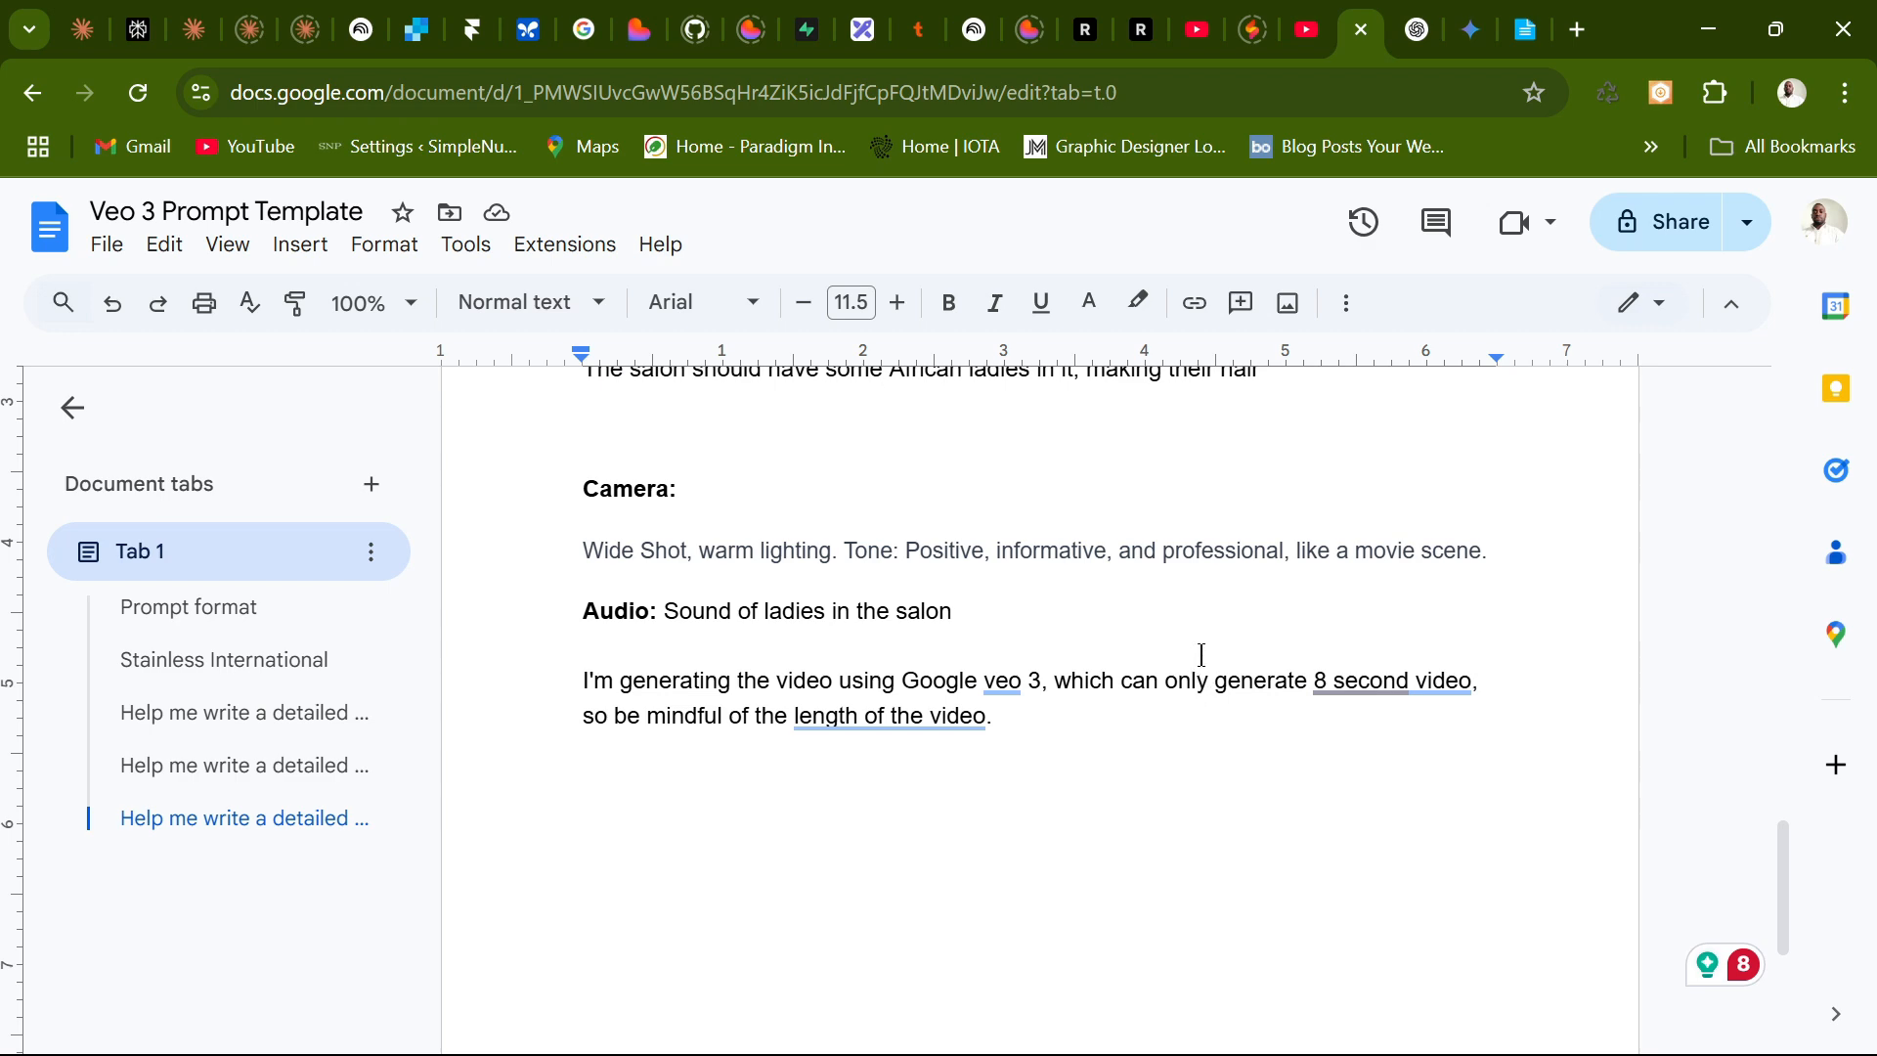
{"action": "scroll", "coordinate": [1202, 654], "scroll_direction": "down", "scroll_amount": 3}
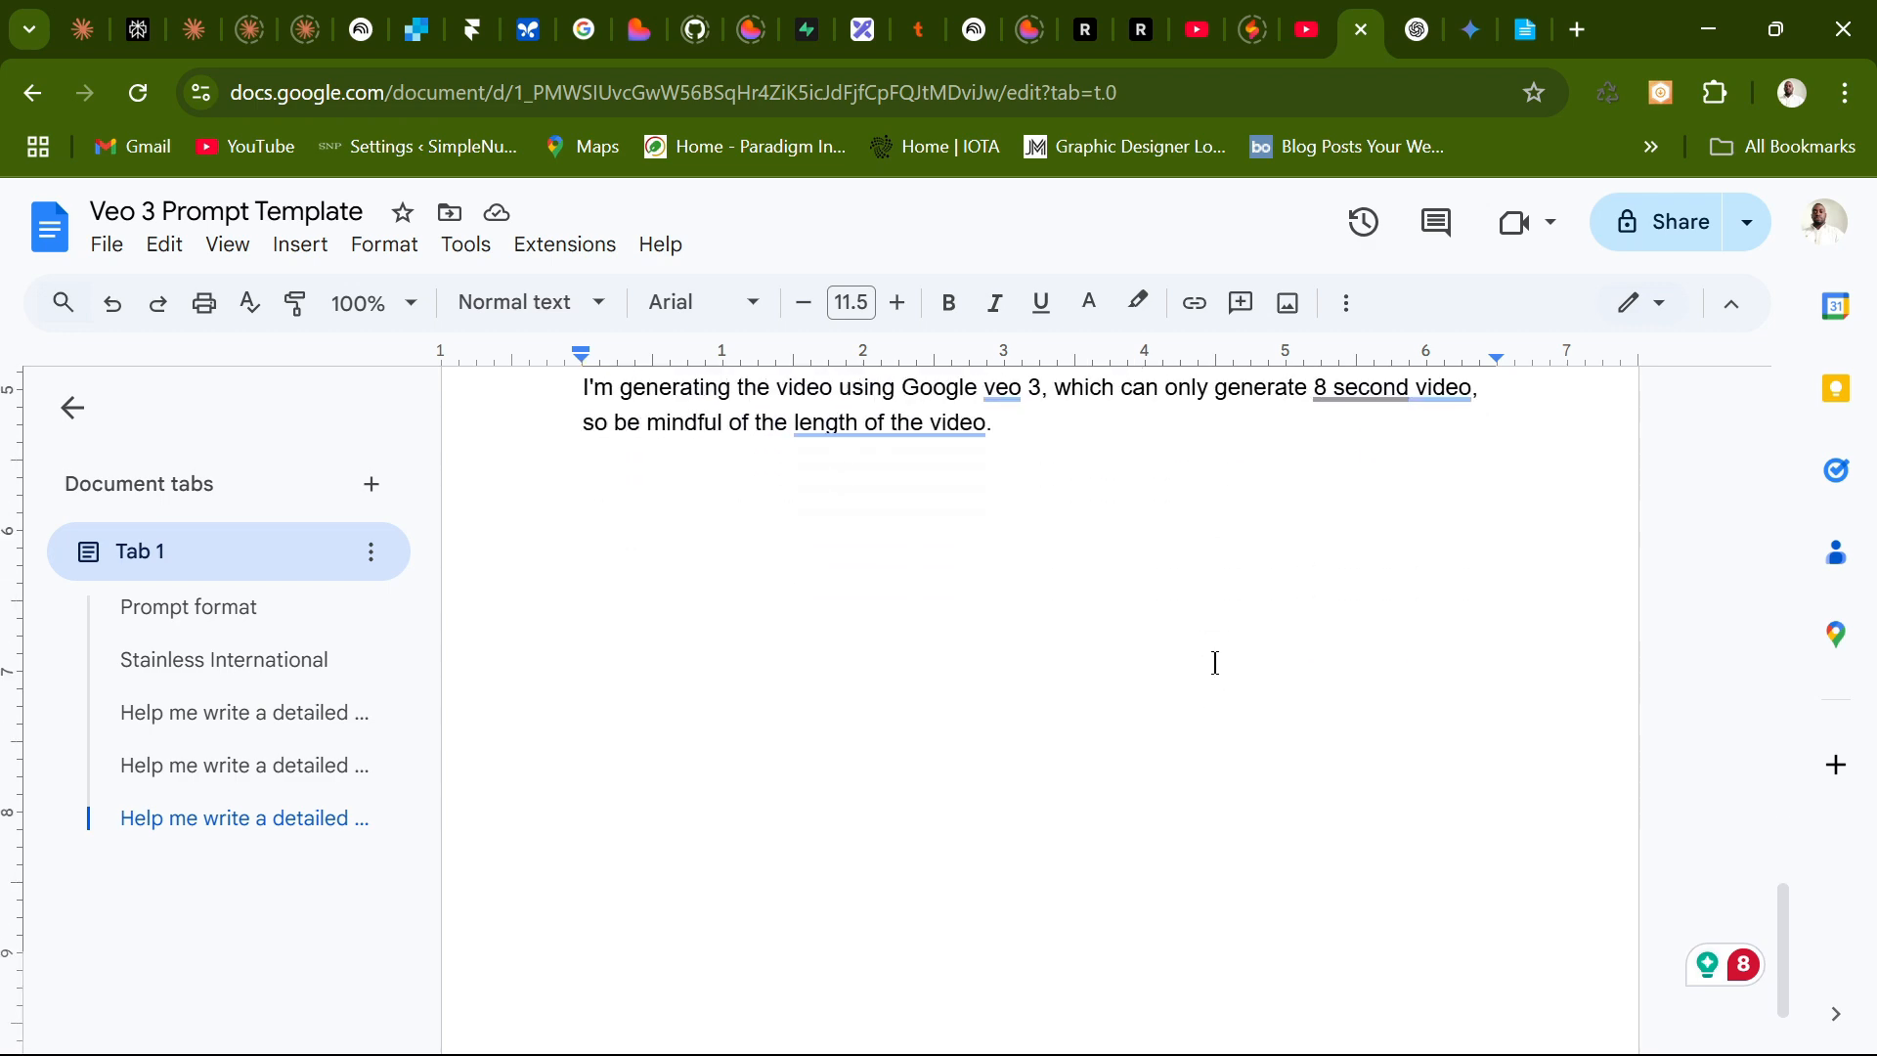
{"action": "scroll", "coordinate": [940, 778], "scroll_direction": "up", "scroll_amount": 20}
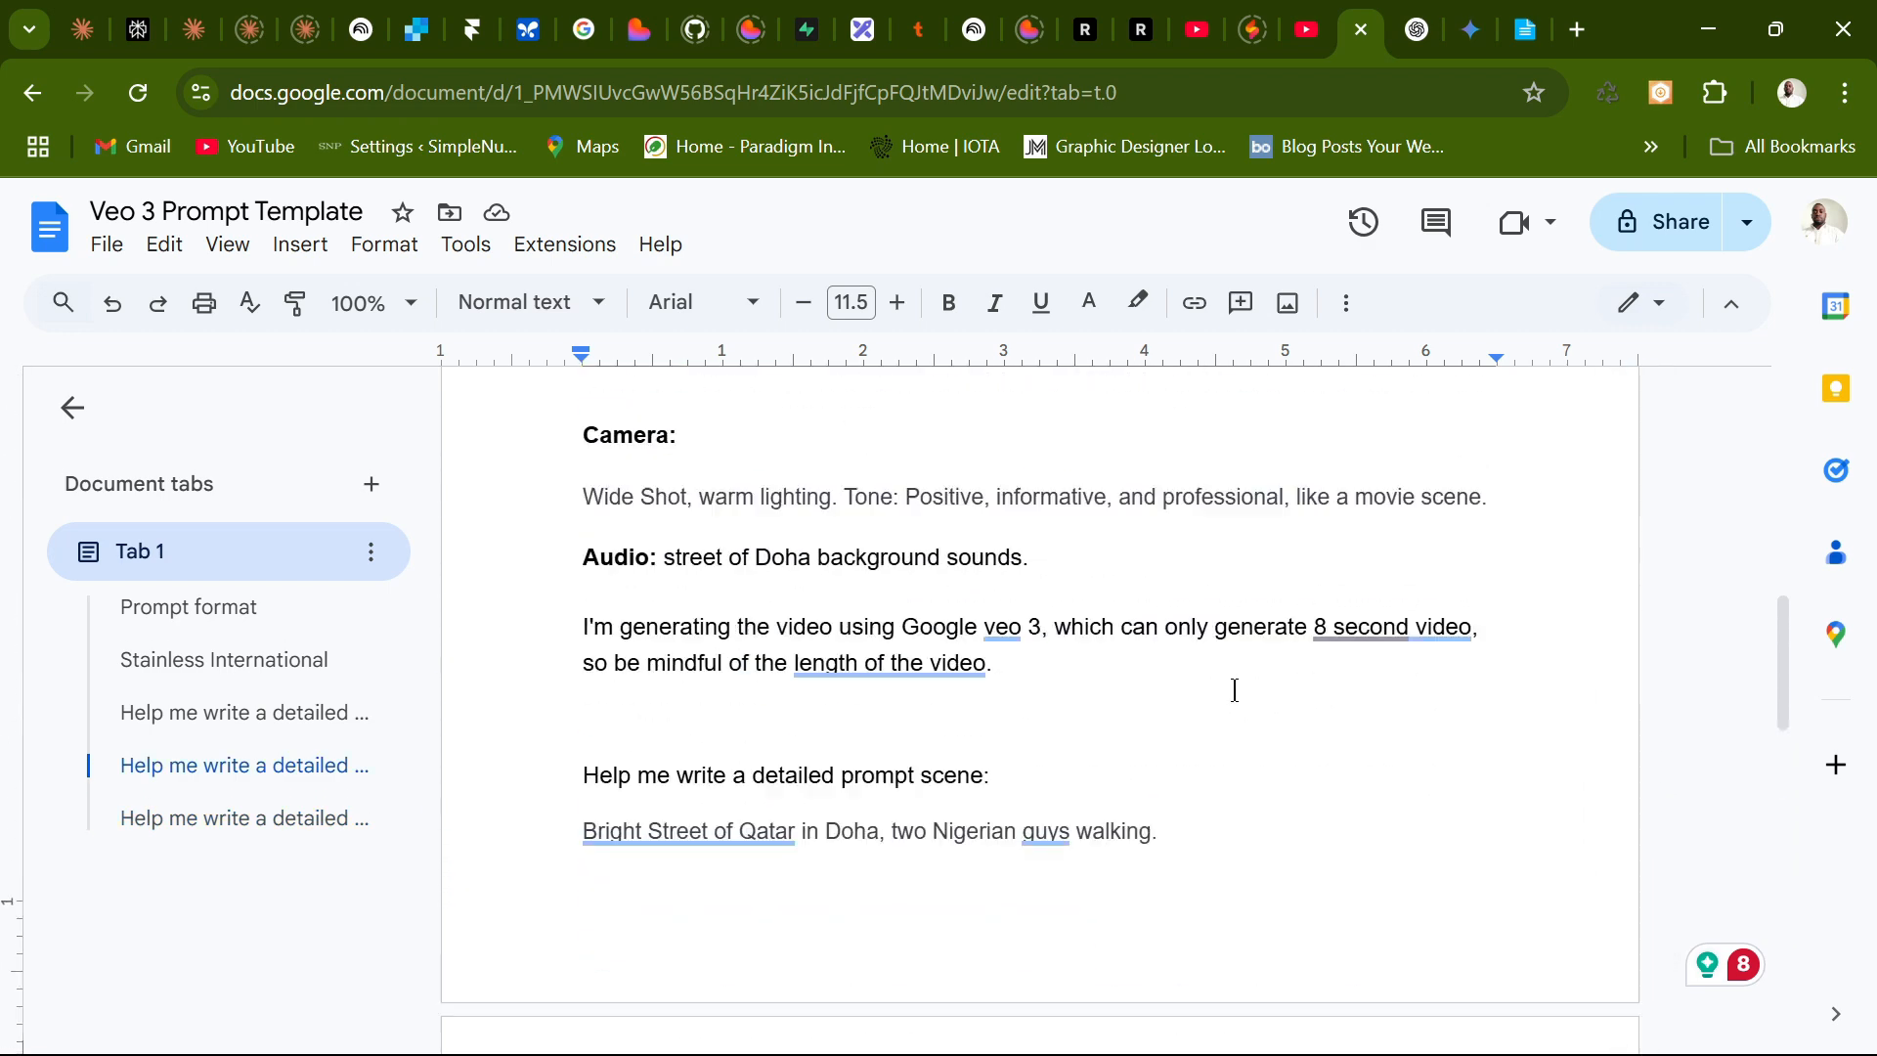
{"action": "scroll", "coordinate": [1268, 690], "scroll_direction": "up", "scroll_amount": 2}
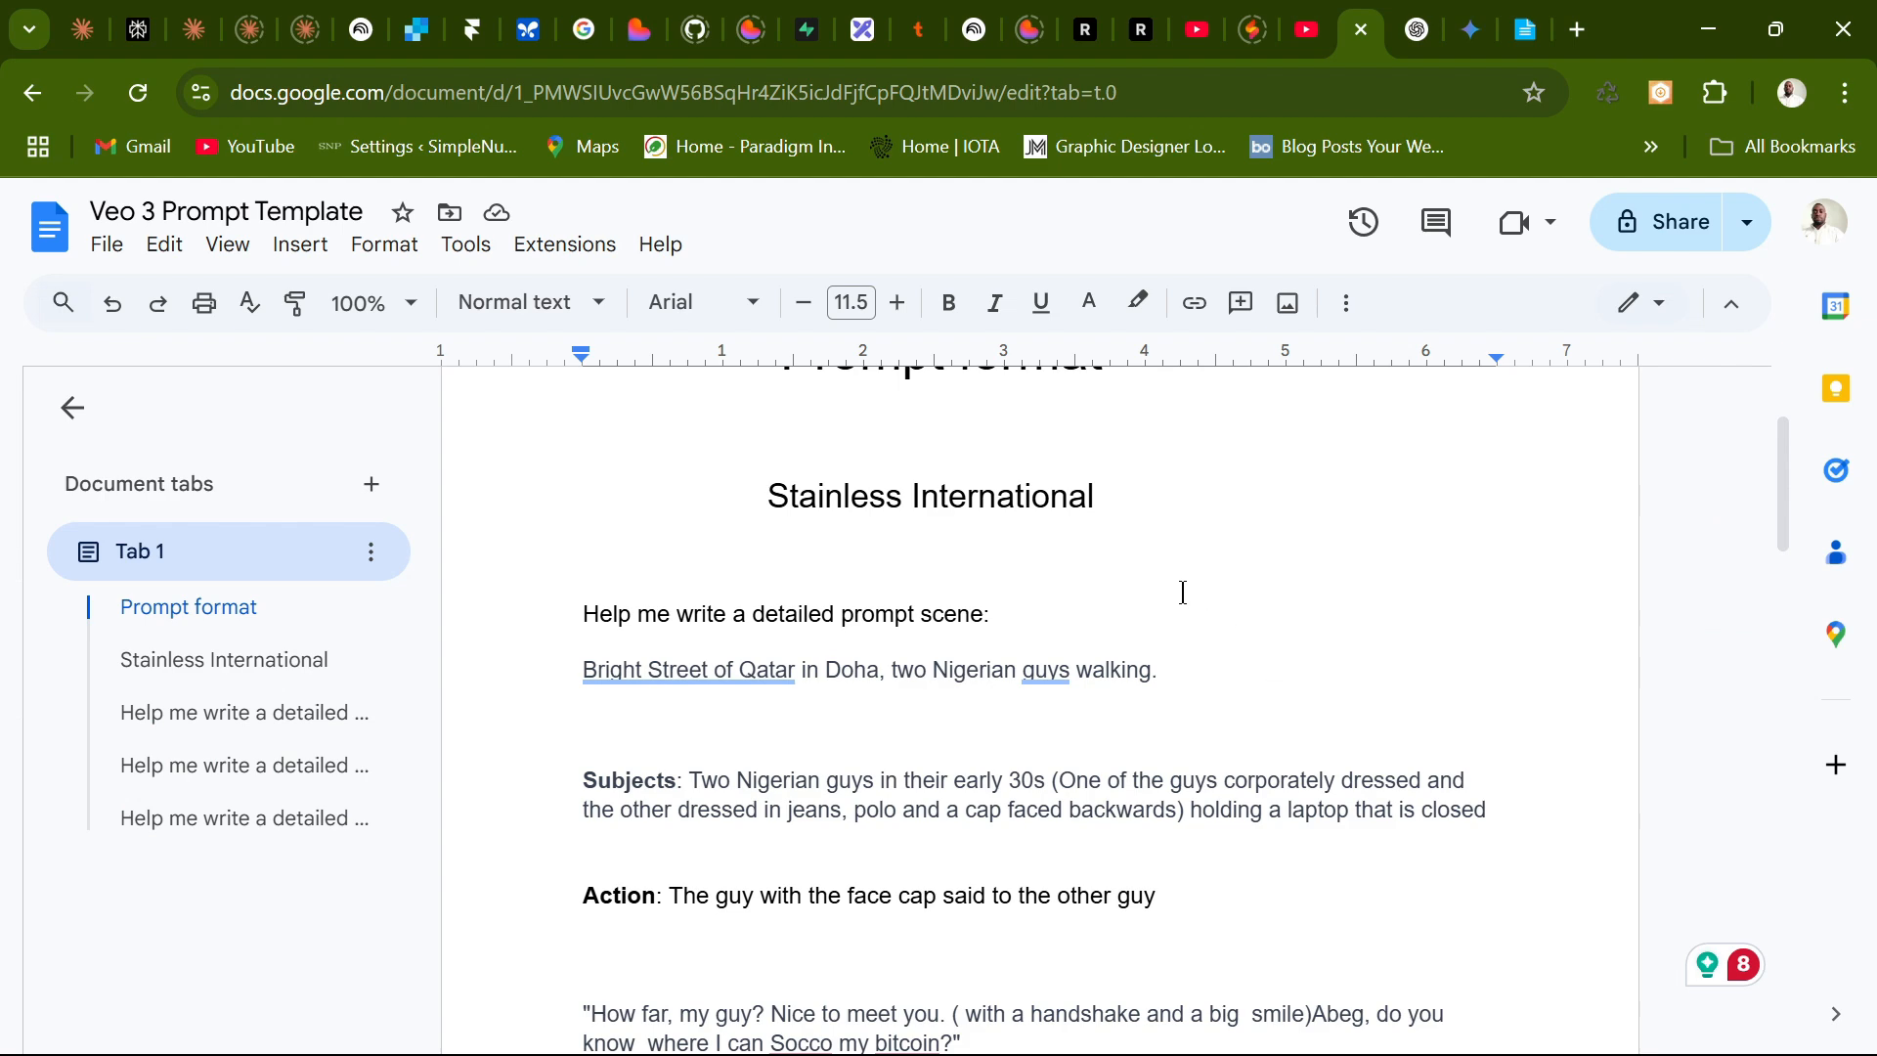
{"action": "scroll", "coordinate": [1172, 626], "scroll_direction": "down", "scroll_amount": 6}
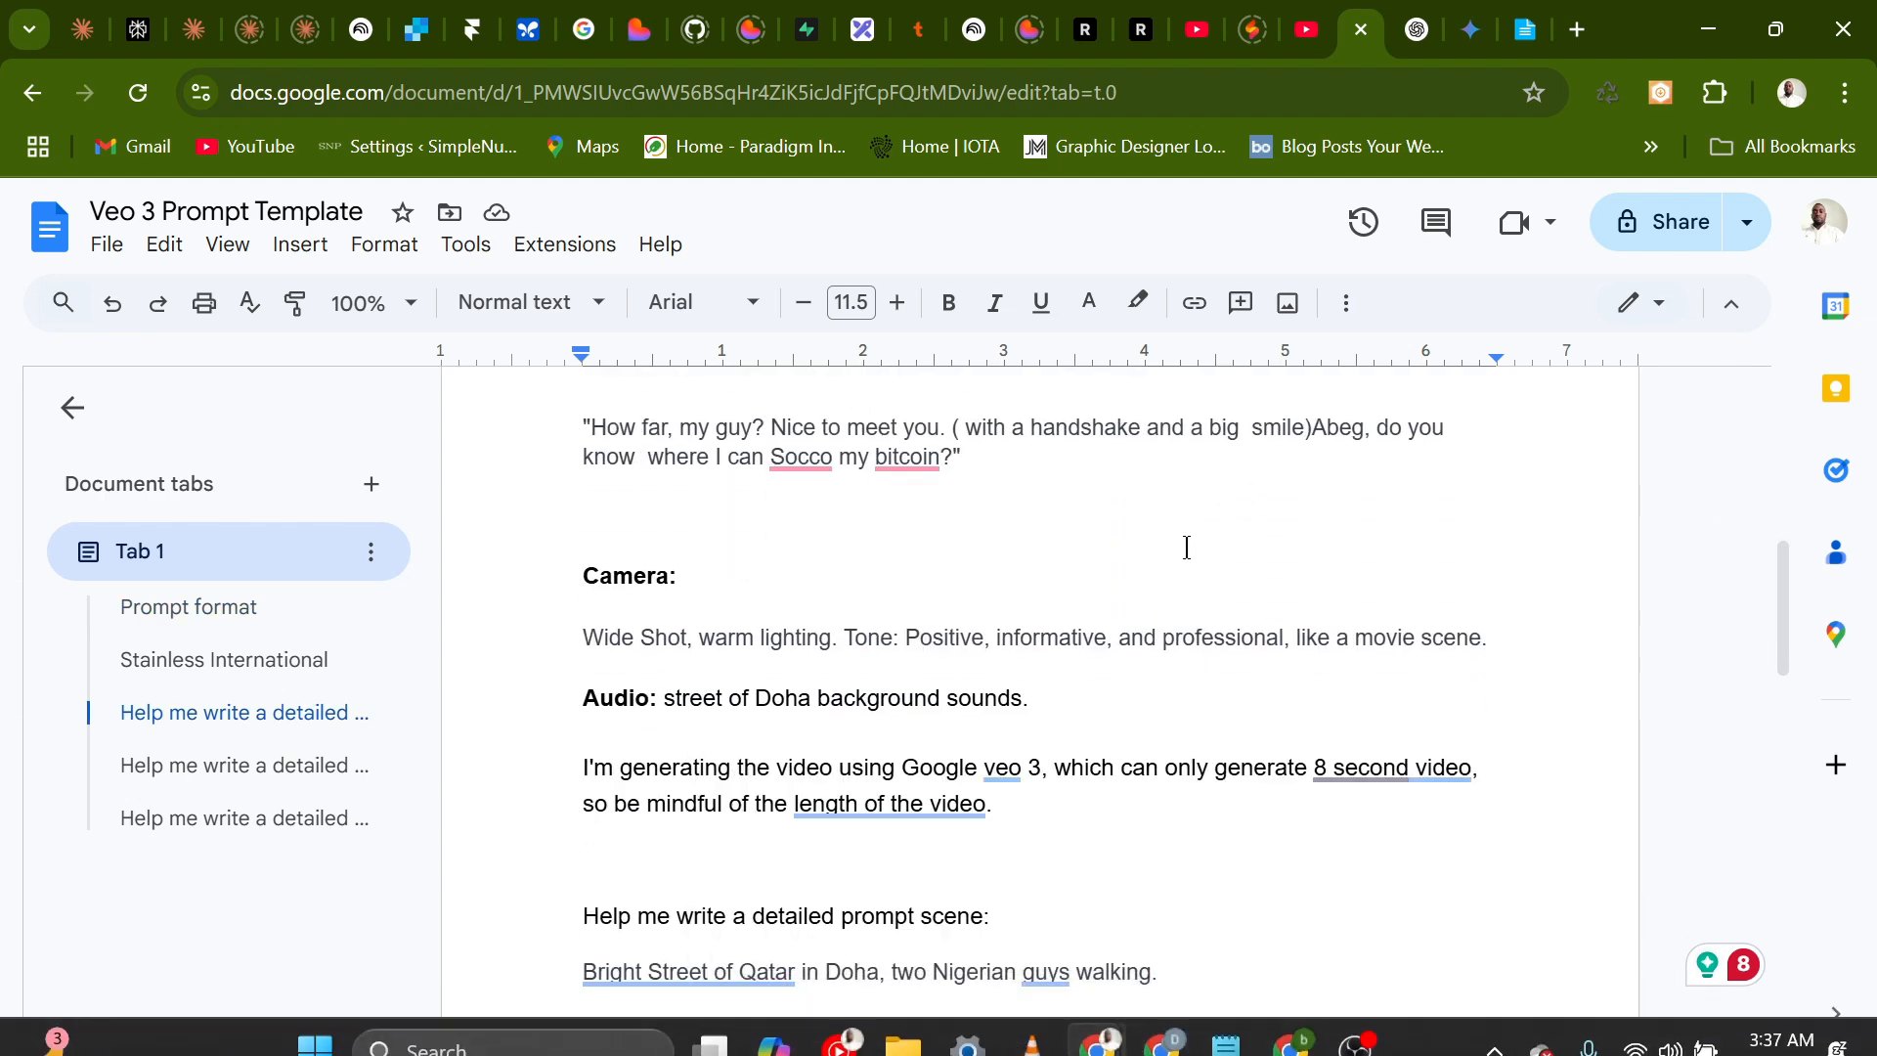
{"action": "scroll", "coordinate": [1187, 547], "scroll_direction": "up", "scroll_amount": 7}
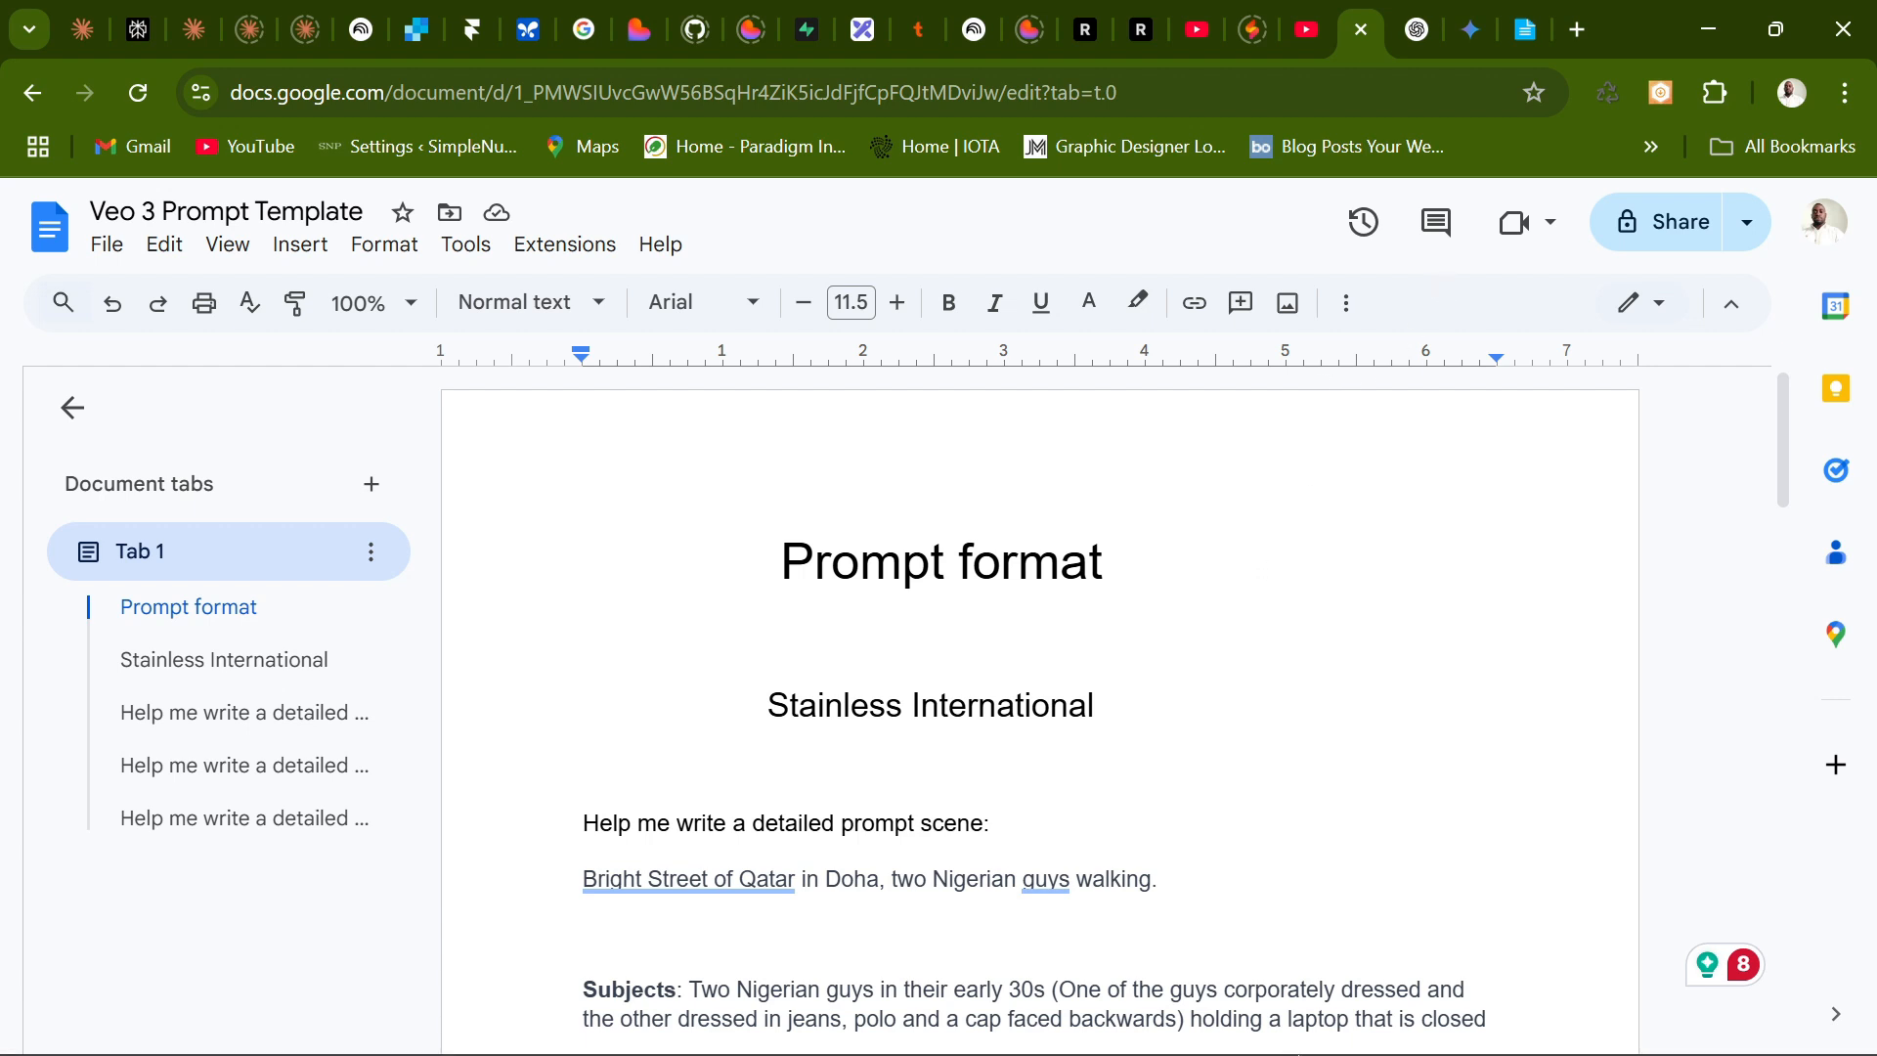
Check Gemini's reply to the scene two request, and return to the corrected Scene 3 prompt in the online notepad.
{"action": "left_click", "coordinate": [1471, 32]}
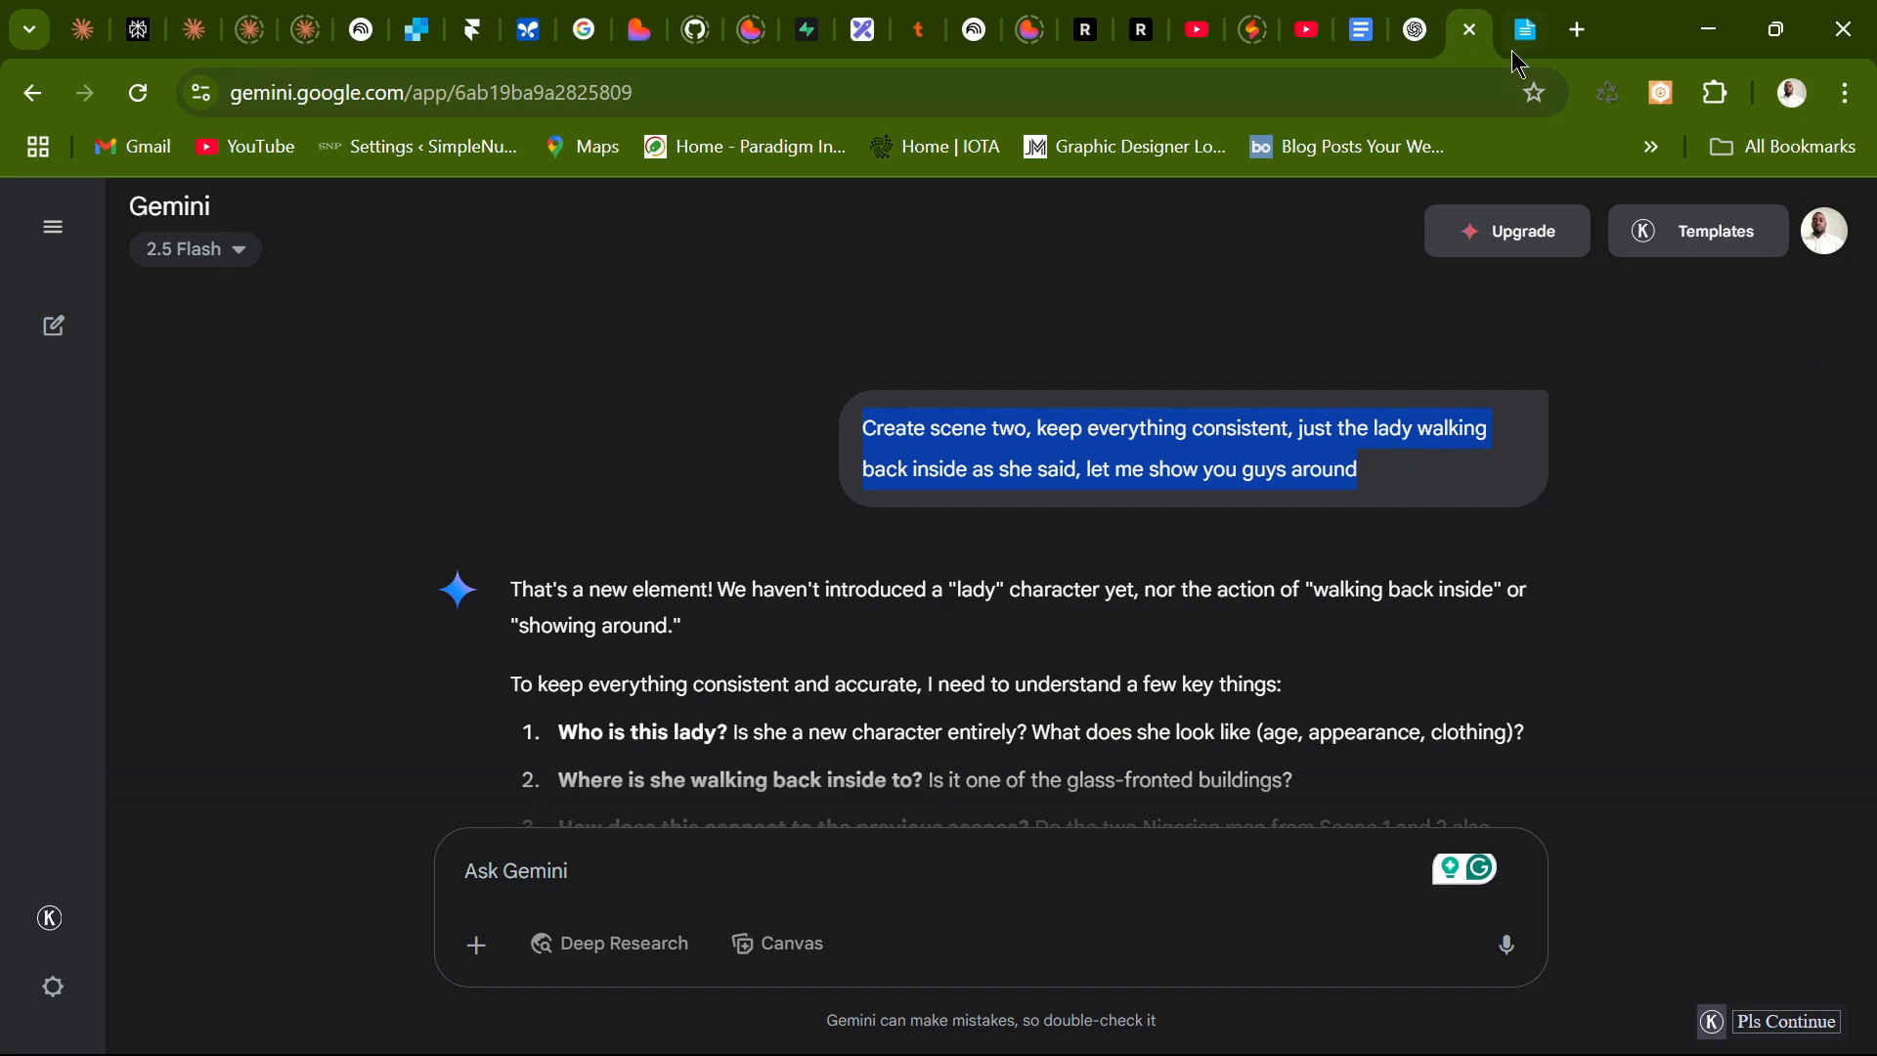
{"action": "left_click", "coordinate": [1517, 51]}
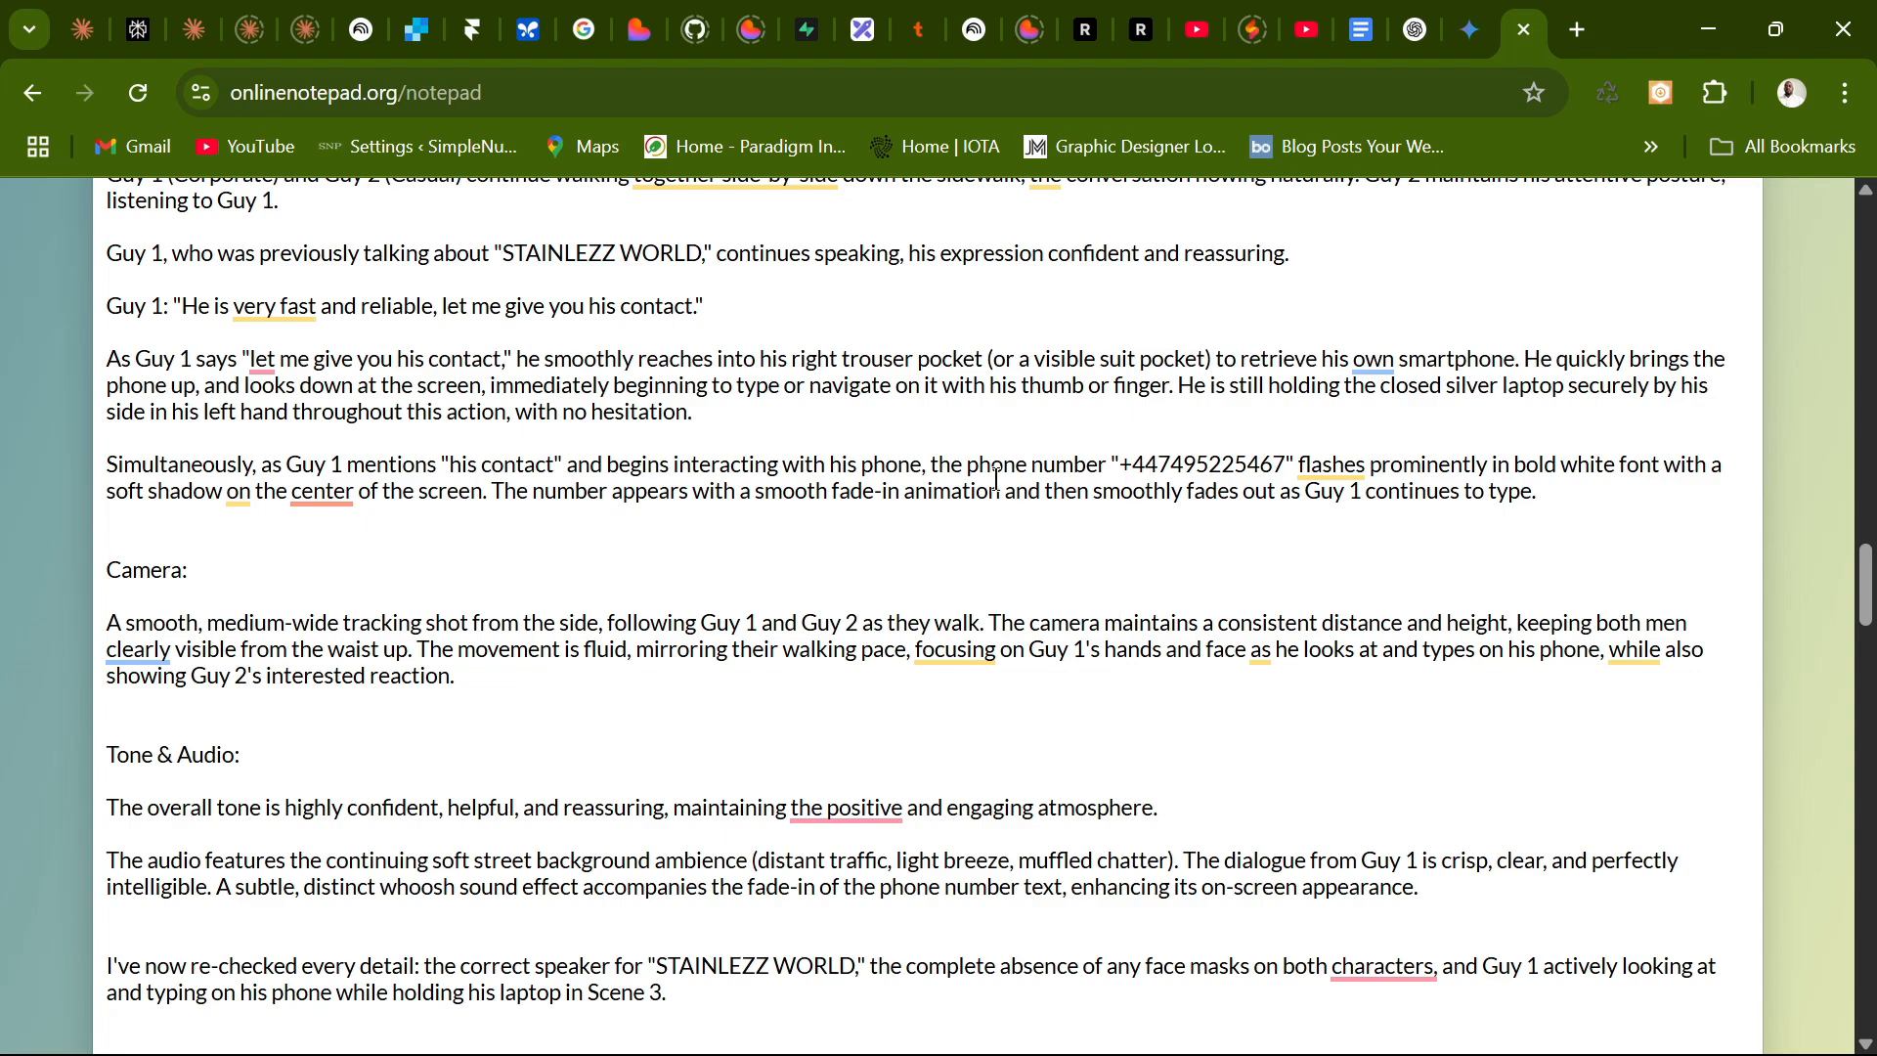
{"action": "scroll", "coordinate": [1055, 524], "scroll_direction": "up", "scroll_amount": 6}
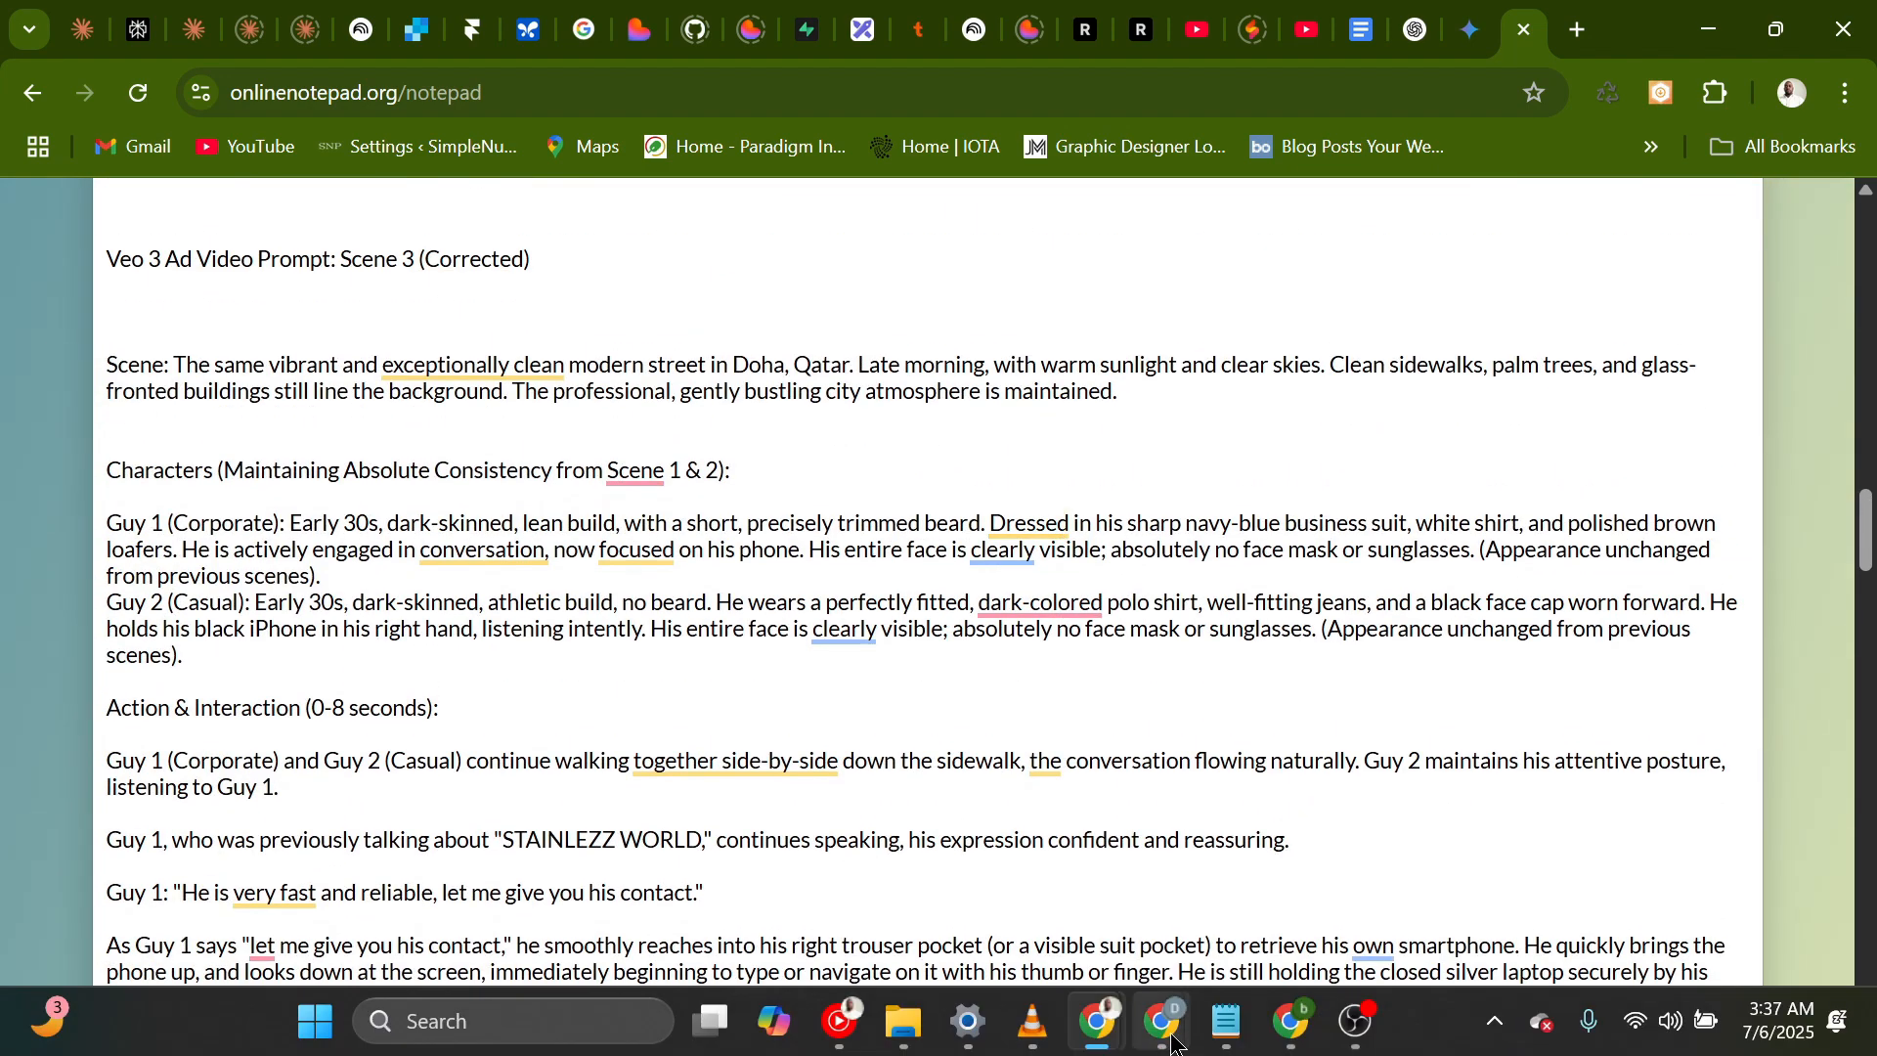